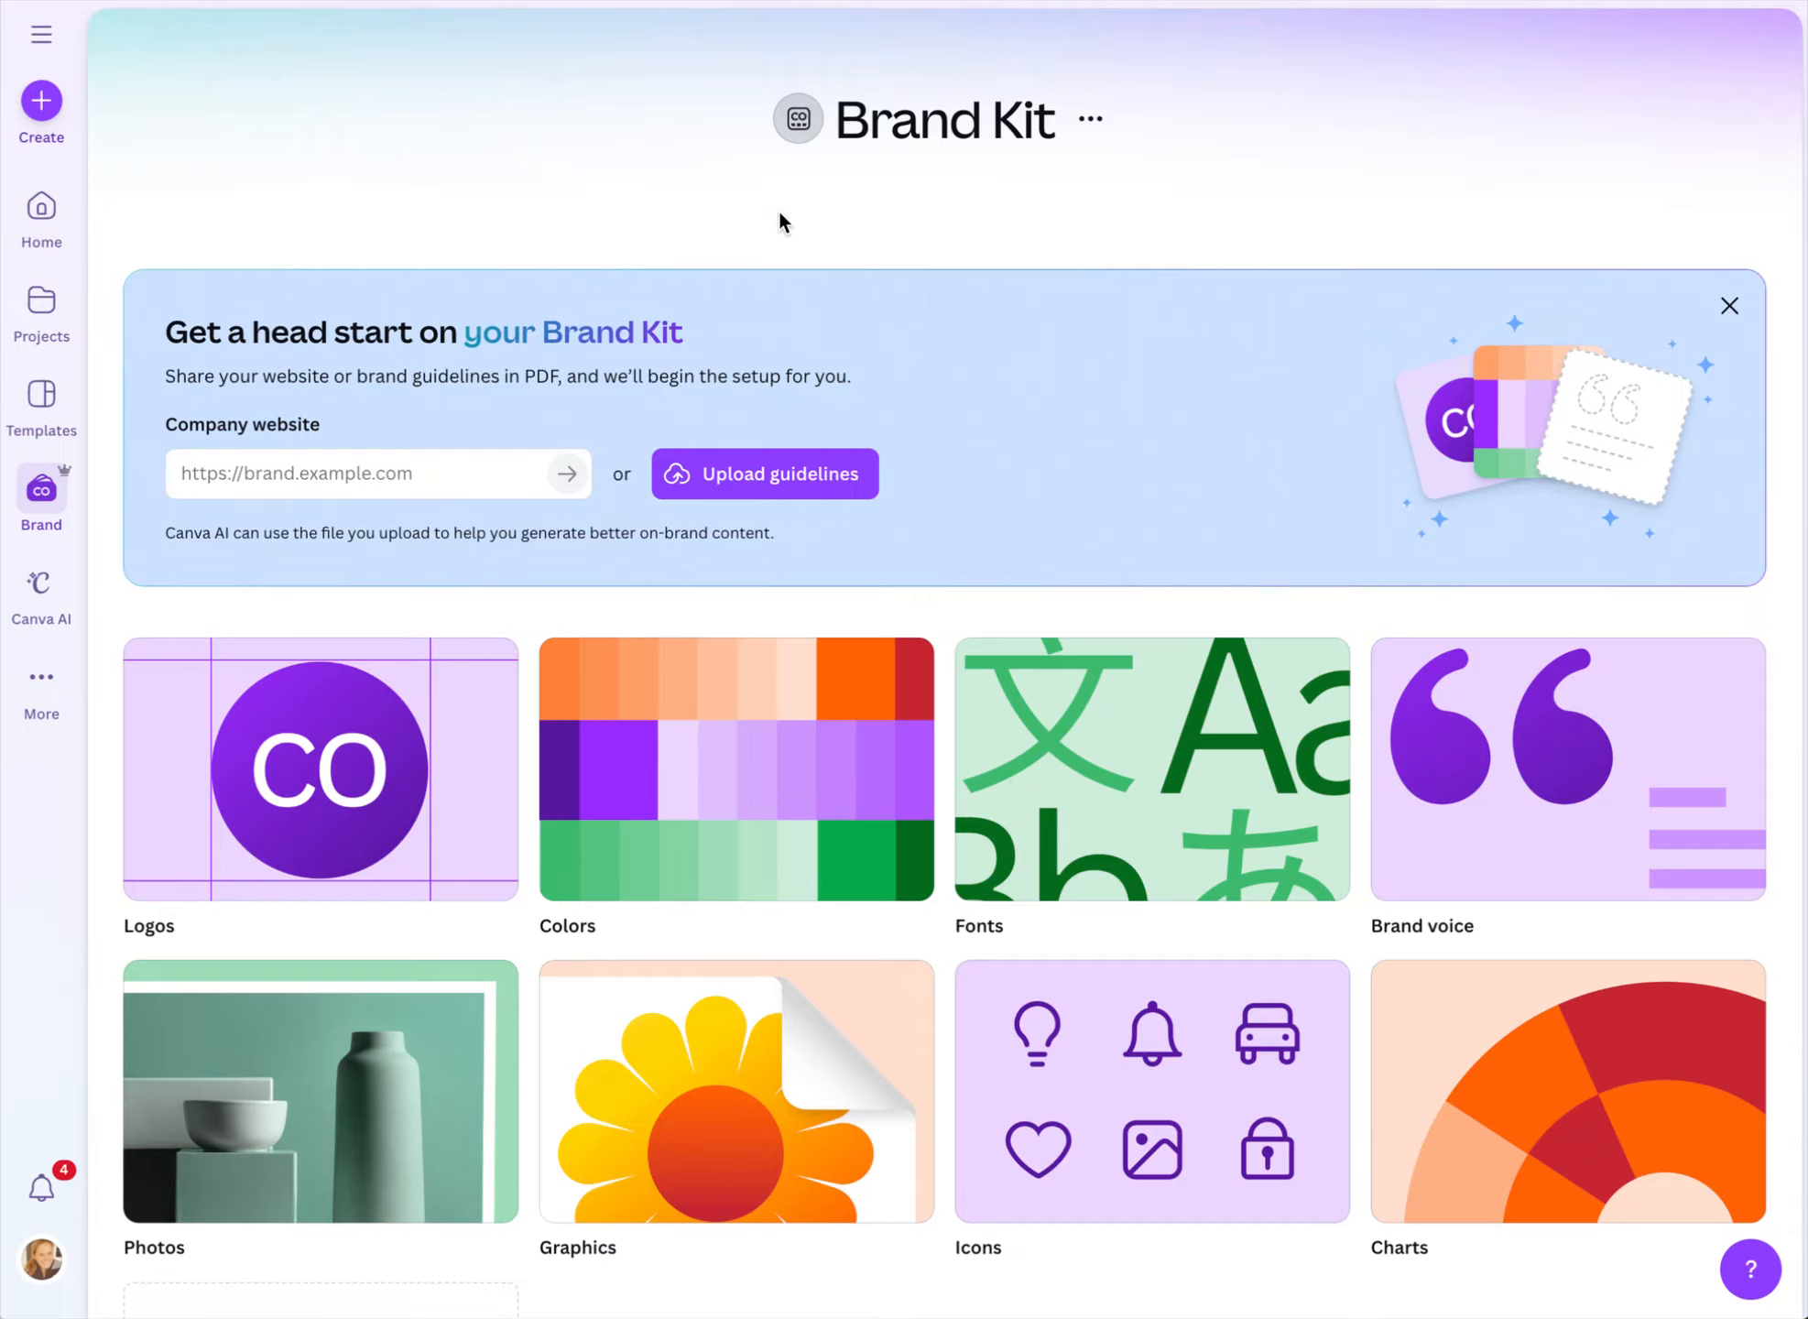
scroll(1418, 955, down, 3)
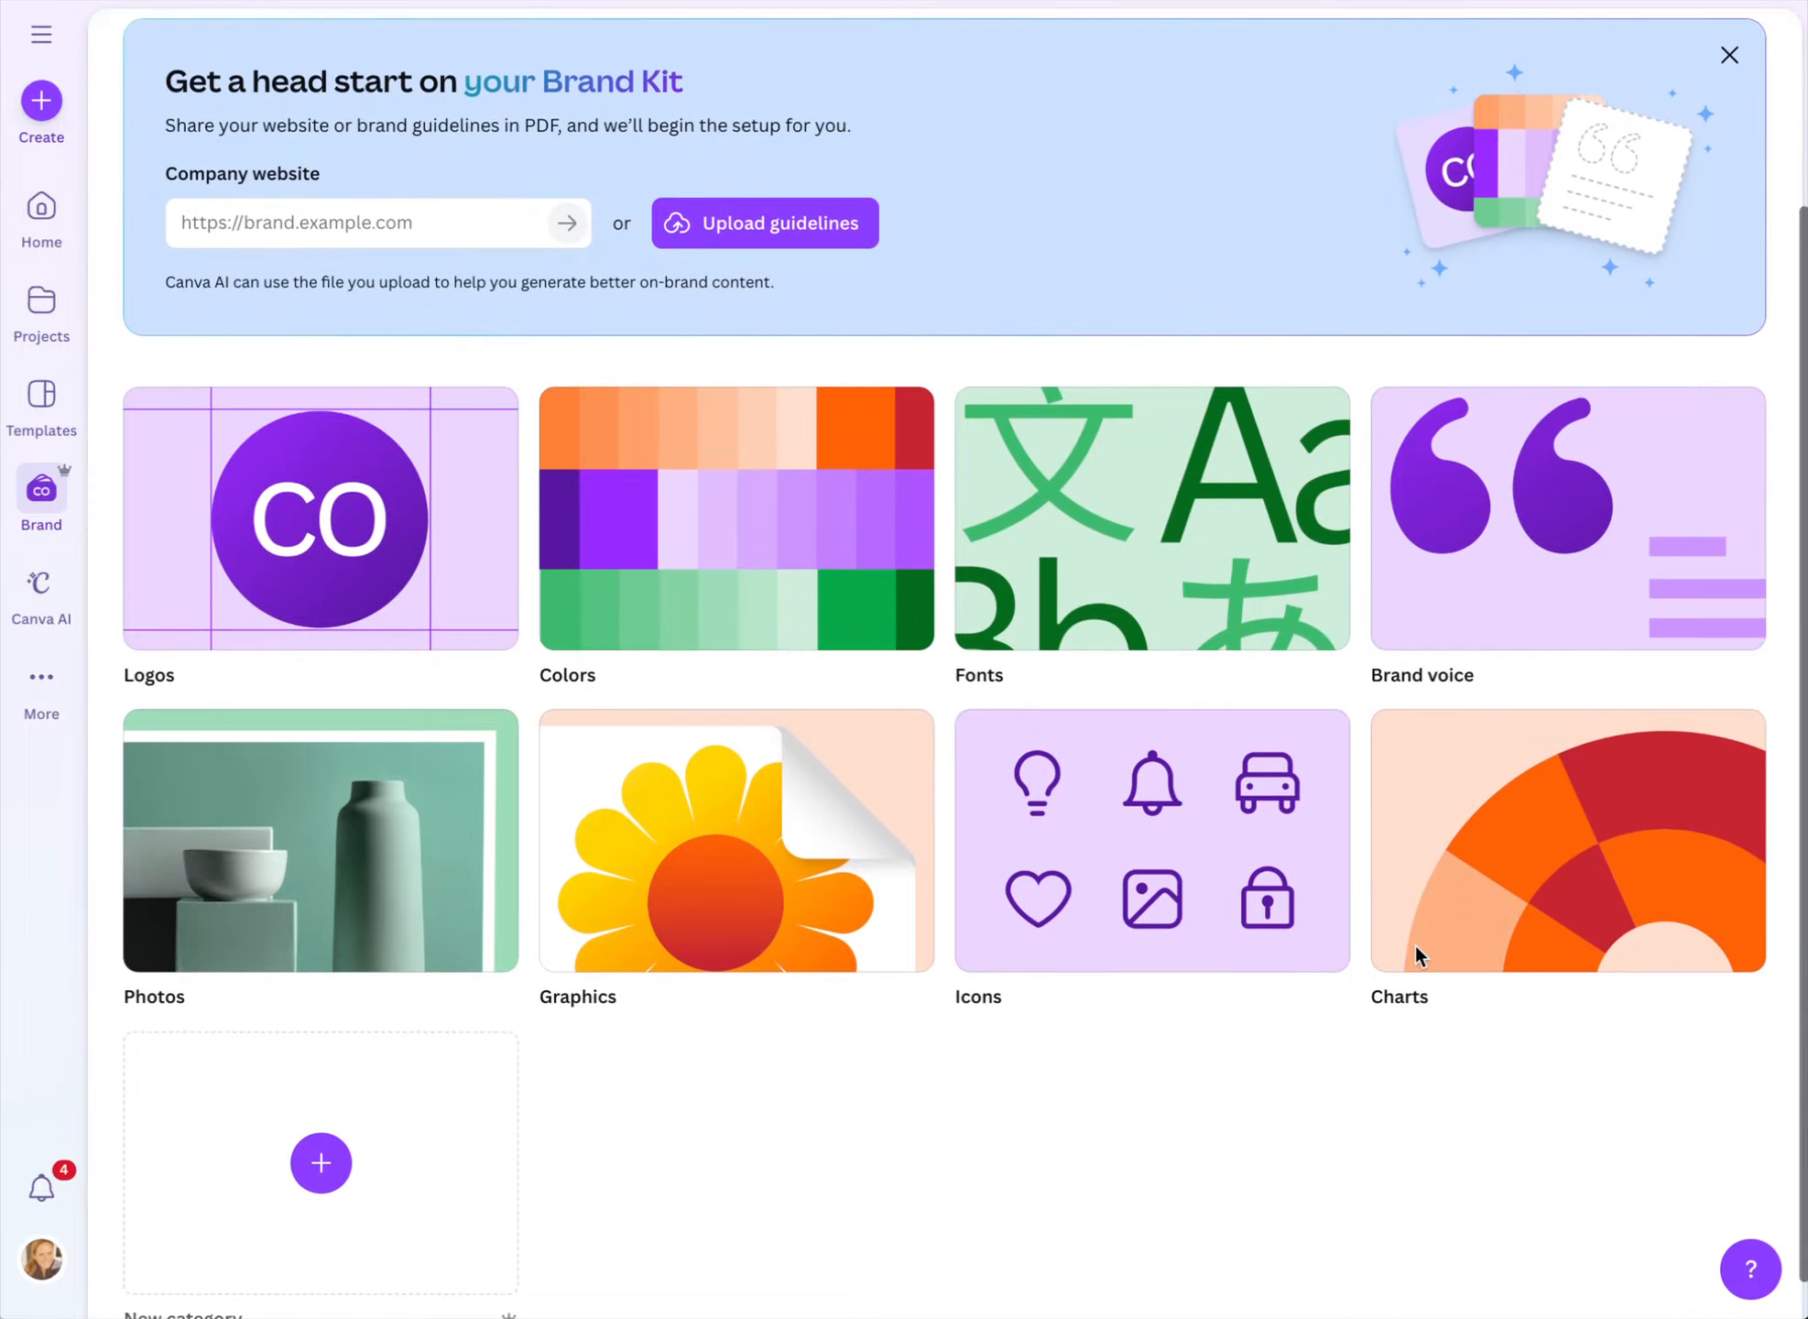
scroll(1418, 955, up, 3)
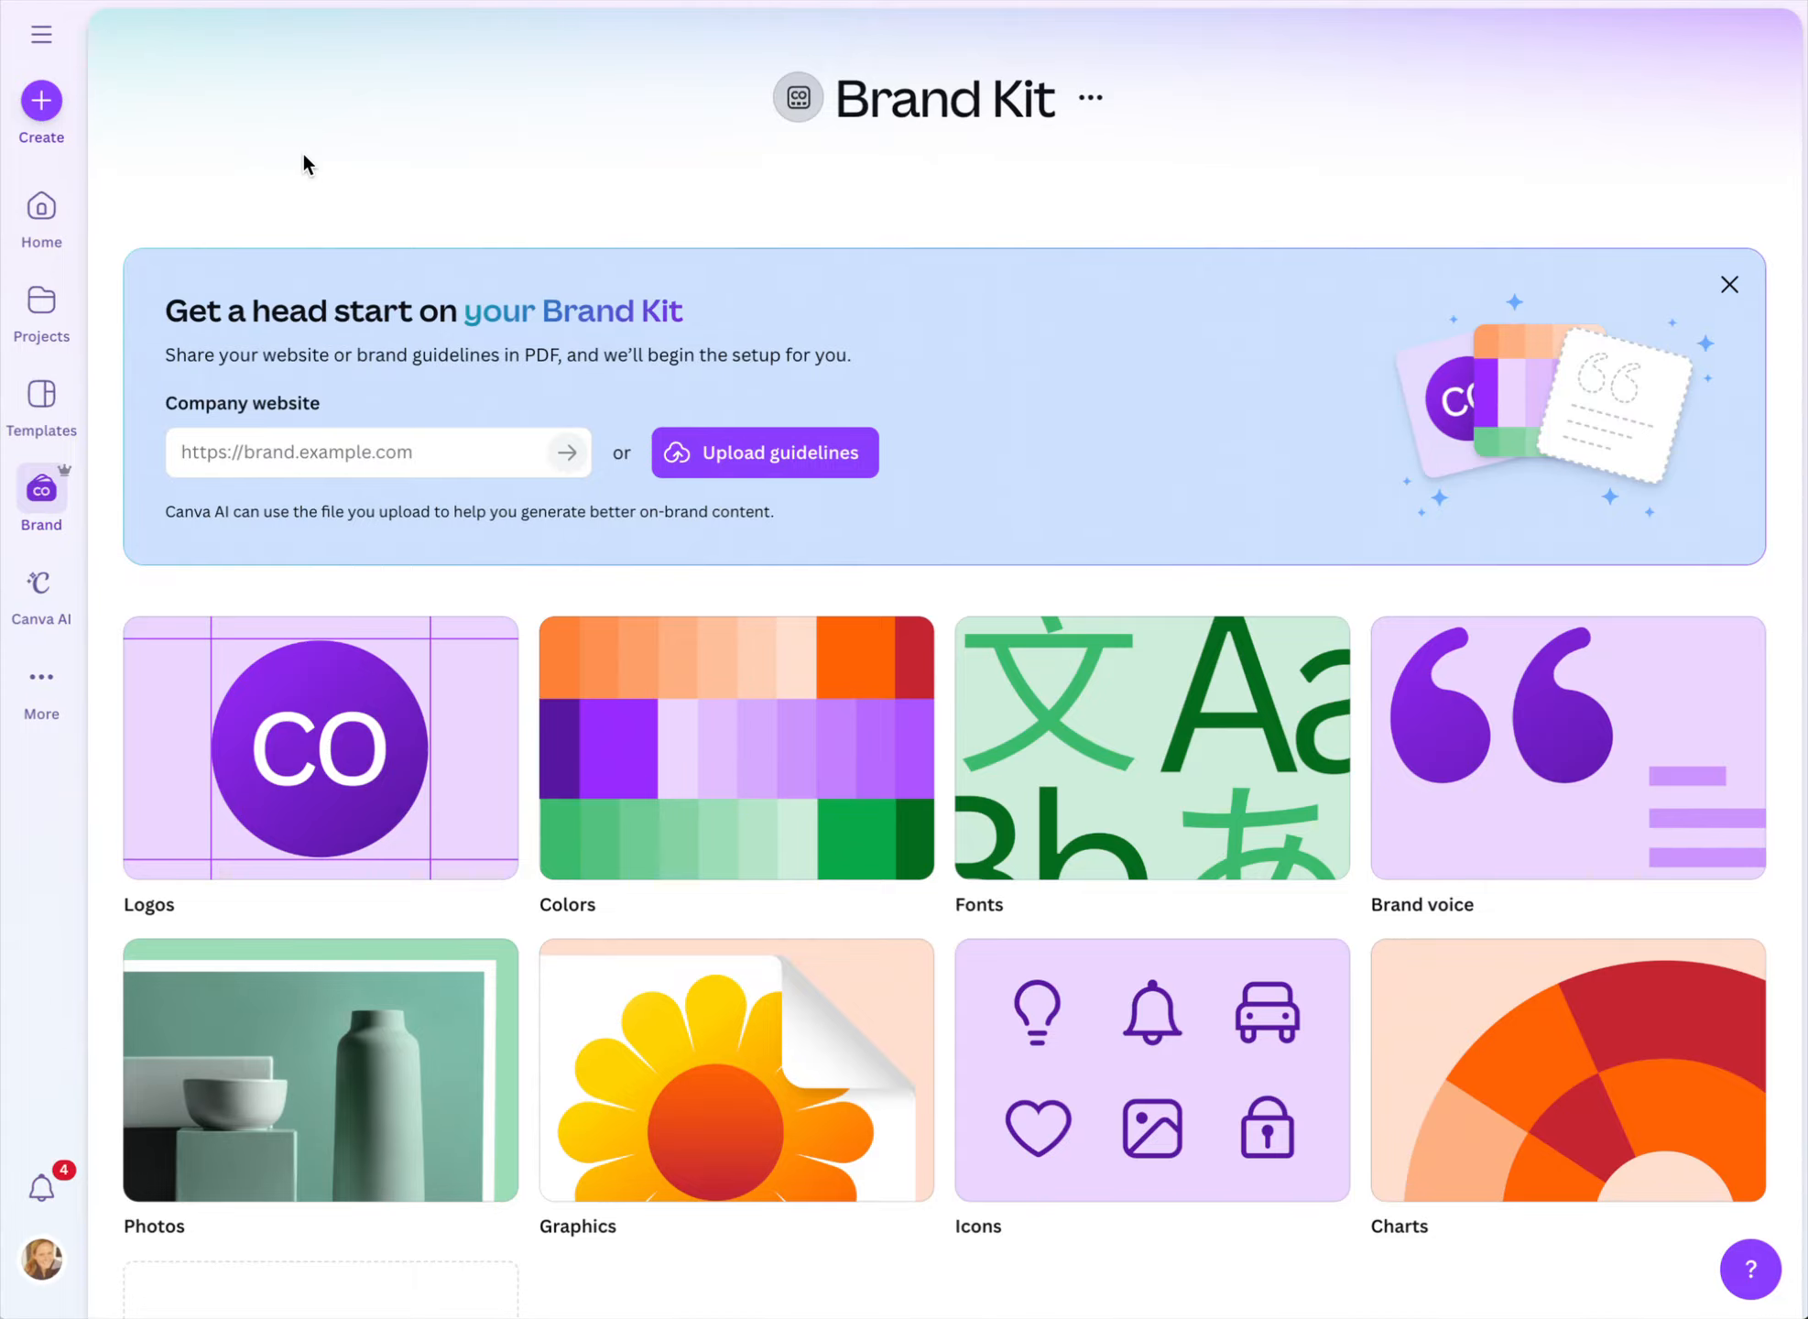
scroll(941, 431, down, 3)
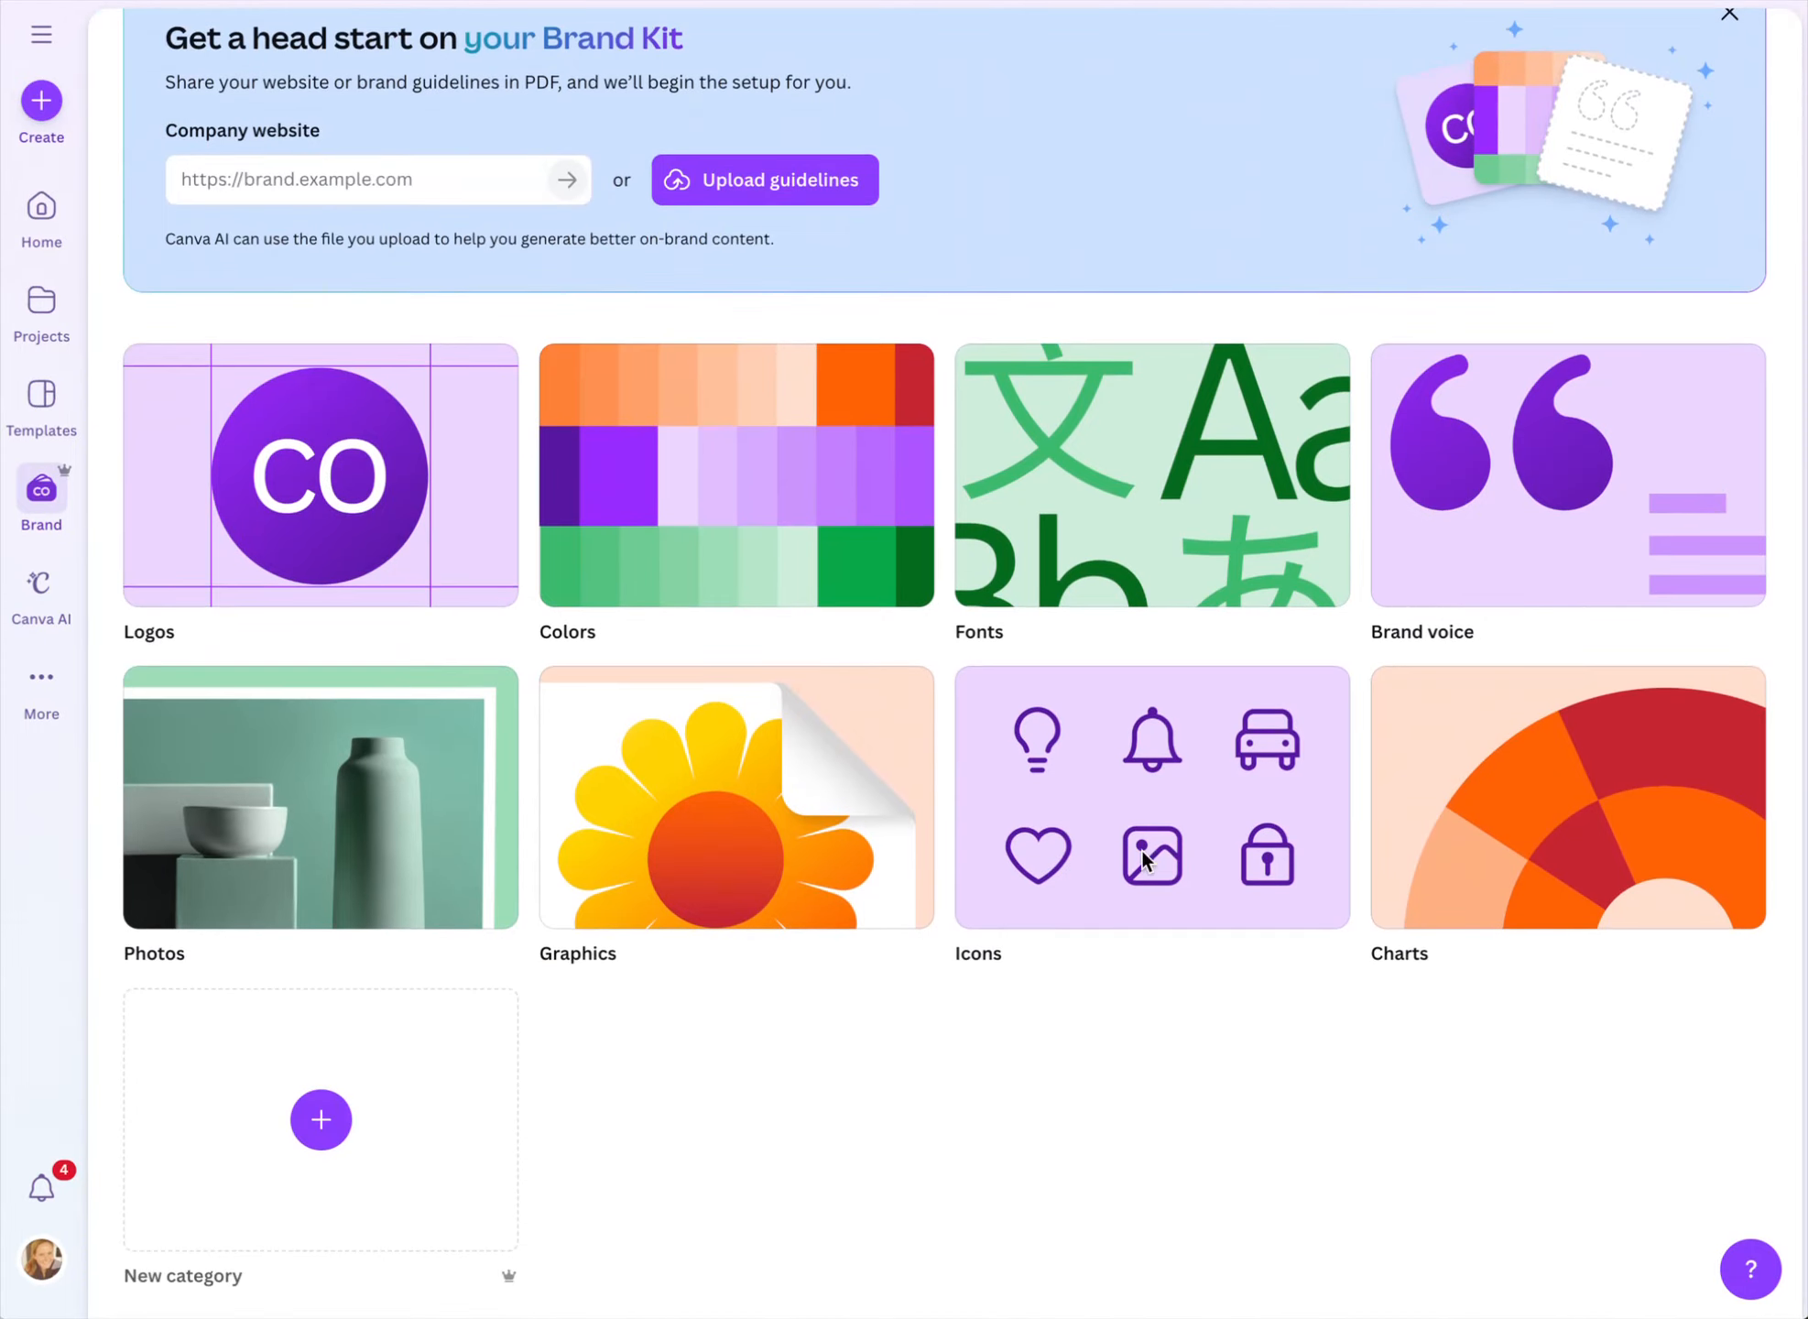
scroll(1100, 632, up, 3)
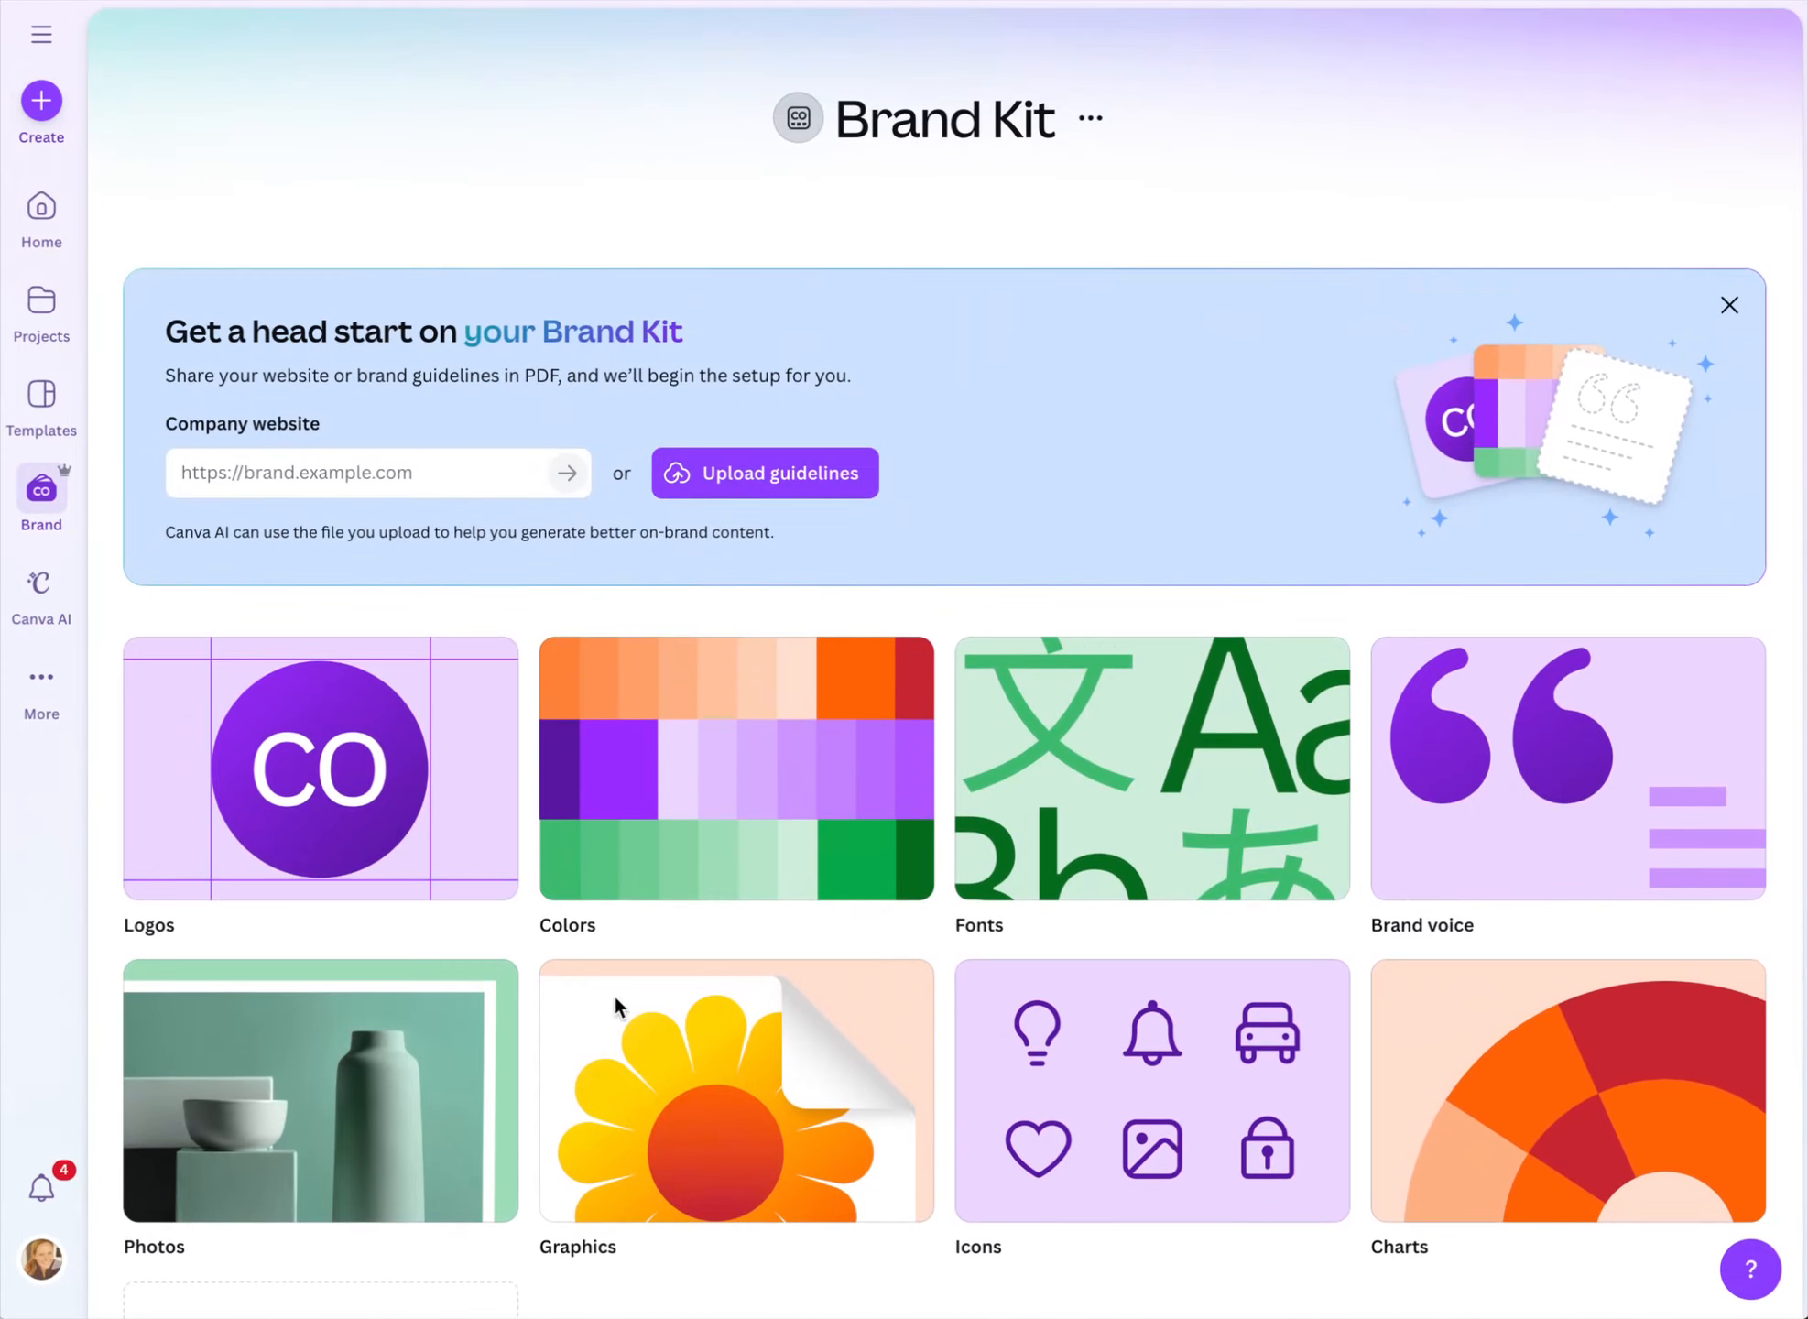
scroll(1275, 594, up, 2)
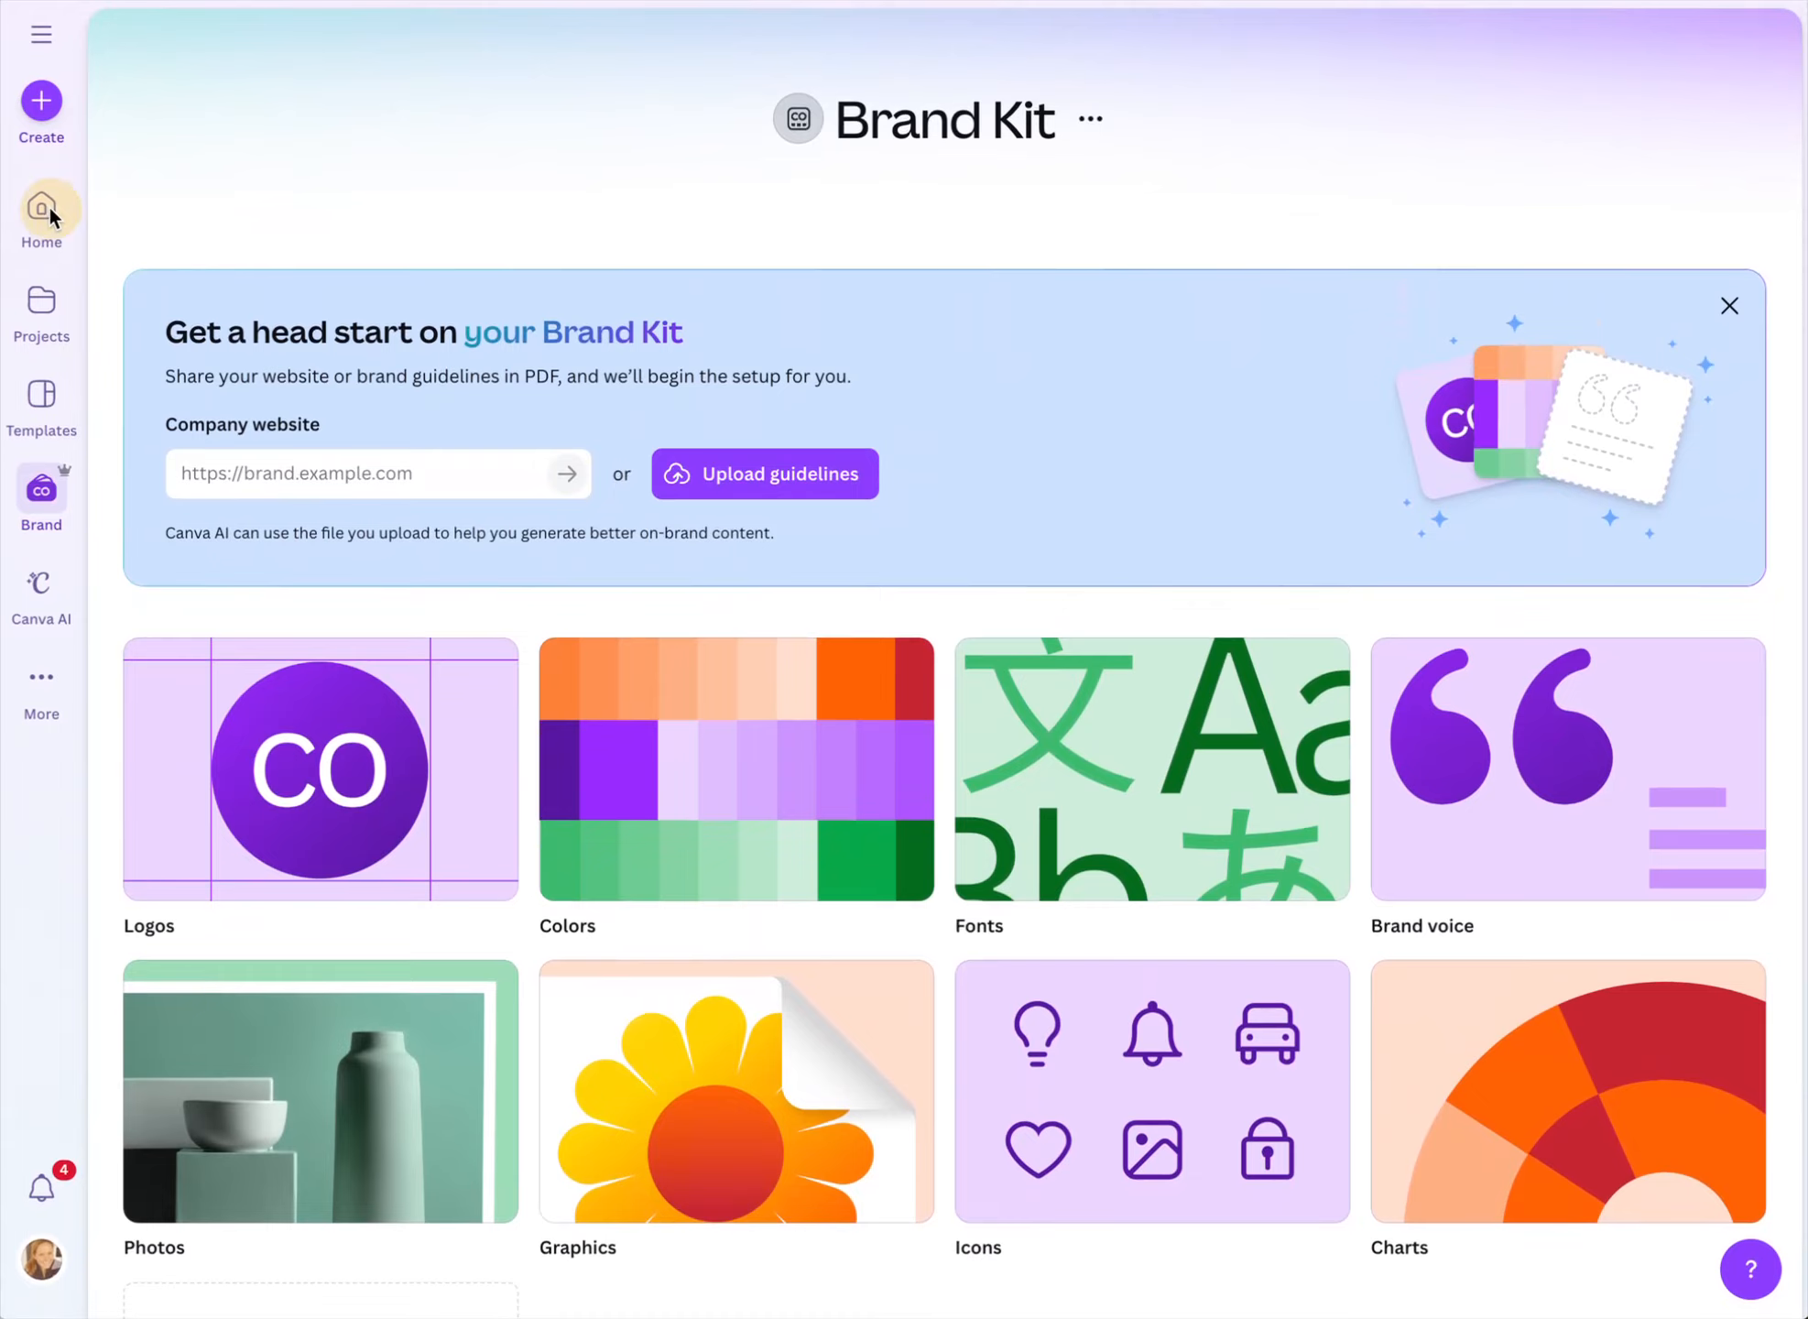
Leave the Brand Kit for the home page and search the template library for "class flyer"
click(42, 209)
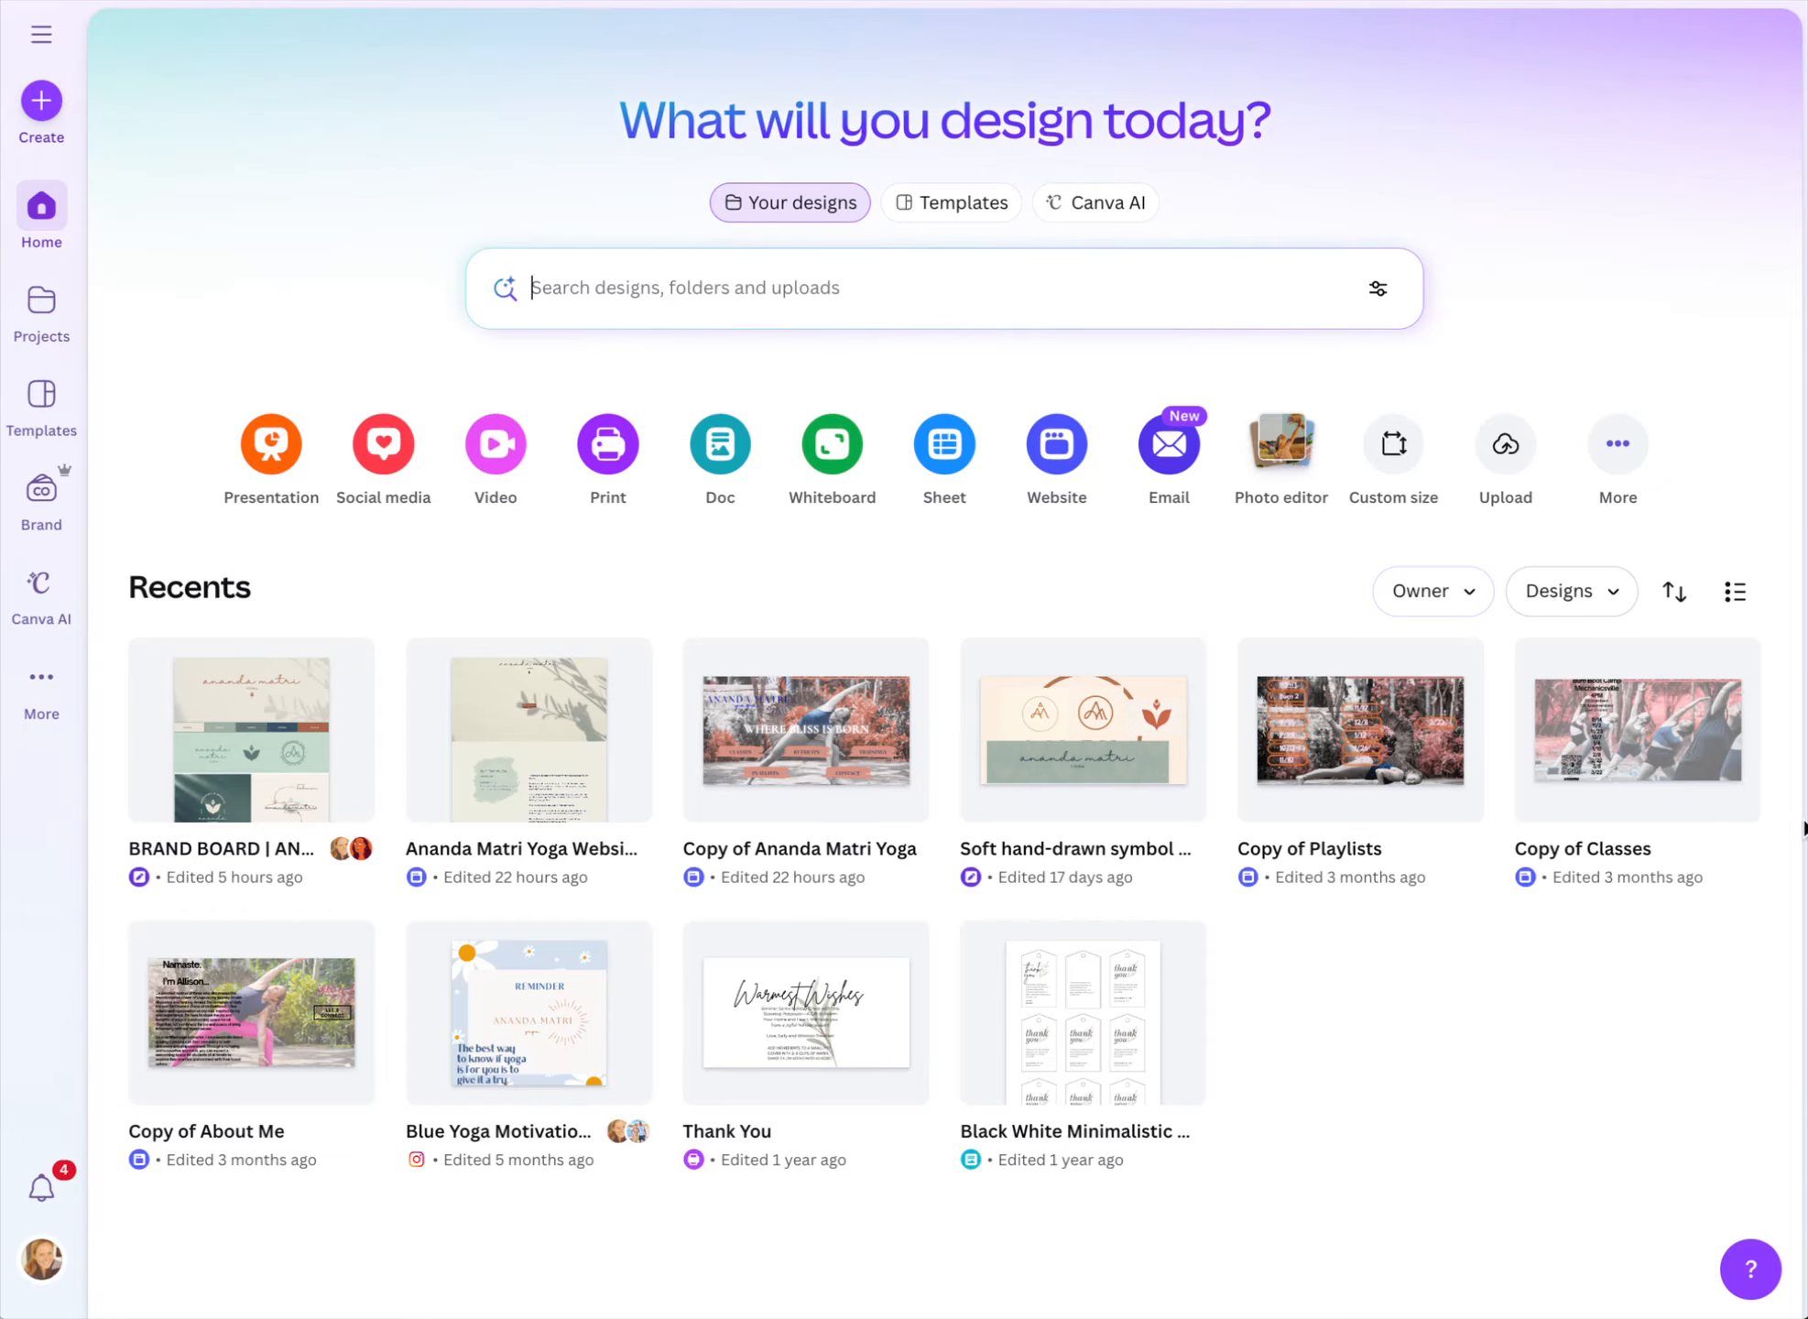
click(933, 197)
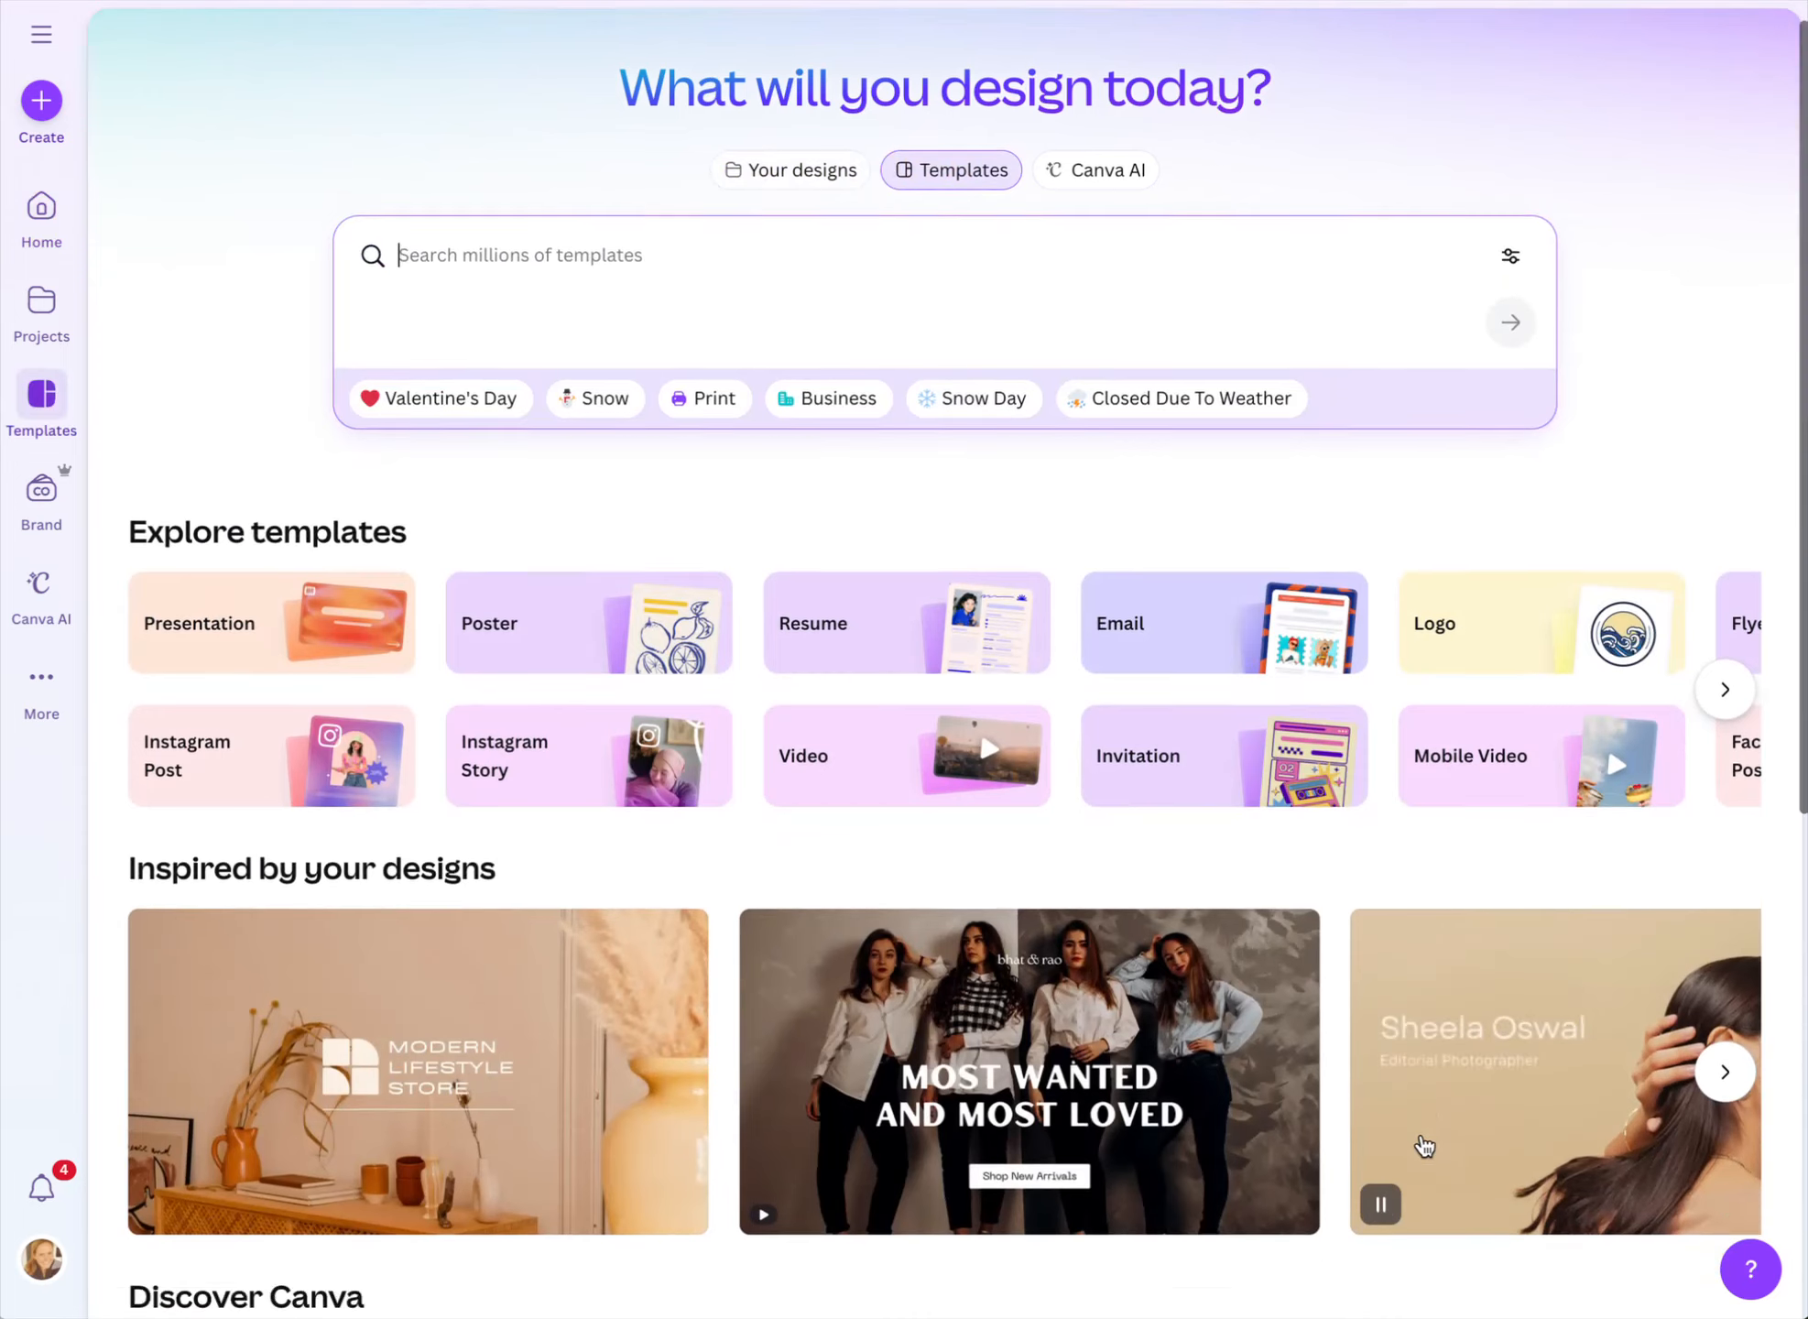
scroll(1421, 1142, down, 15)
scroll(1423, 1145, up, 15)
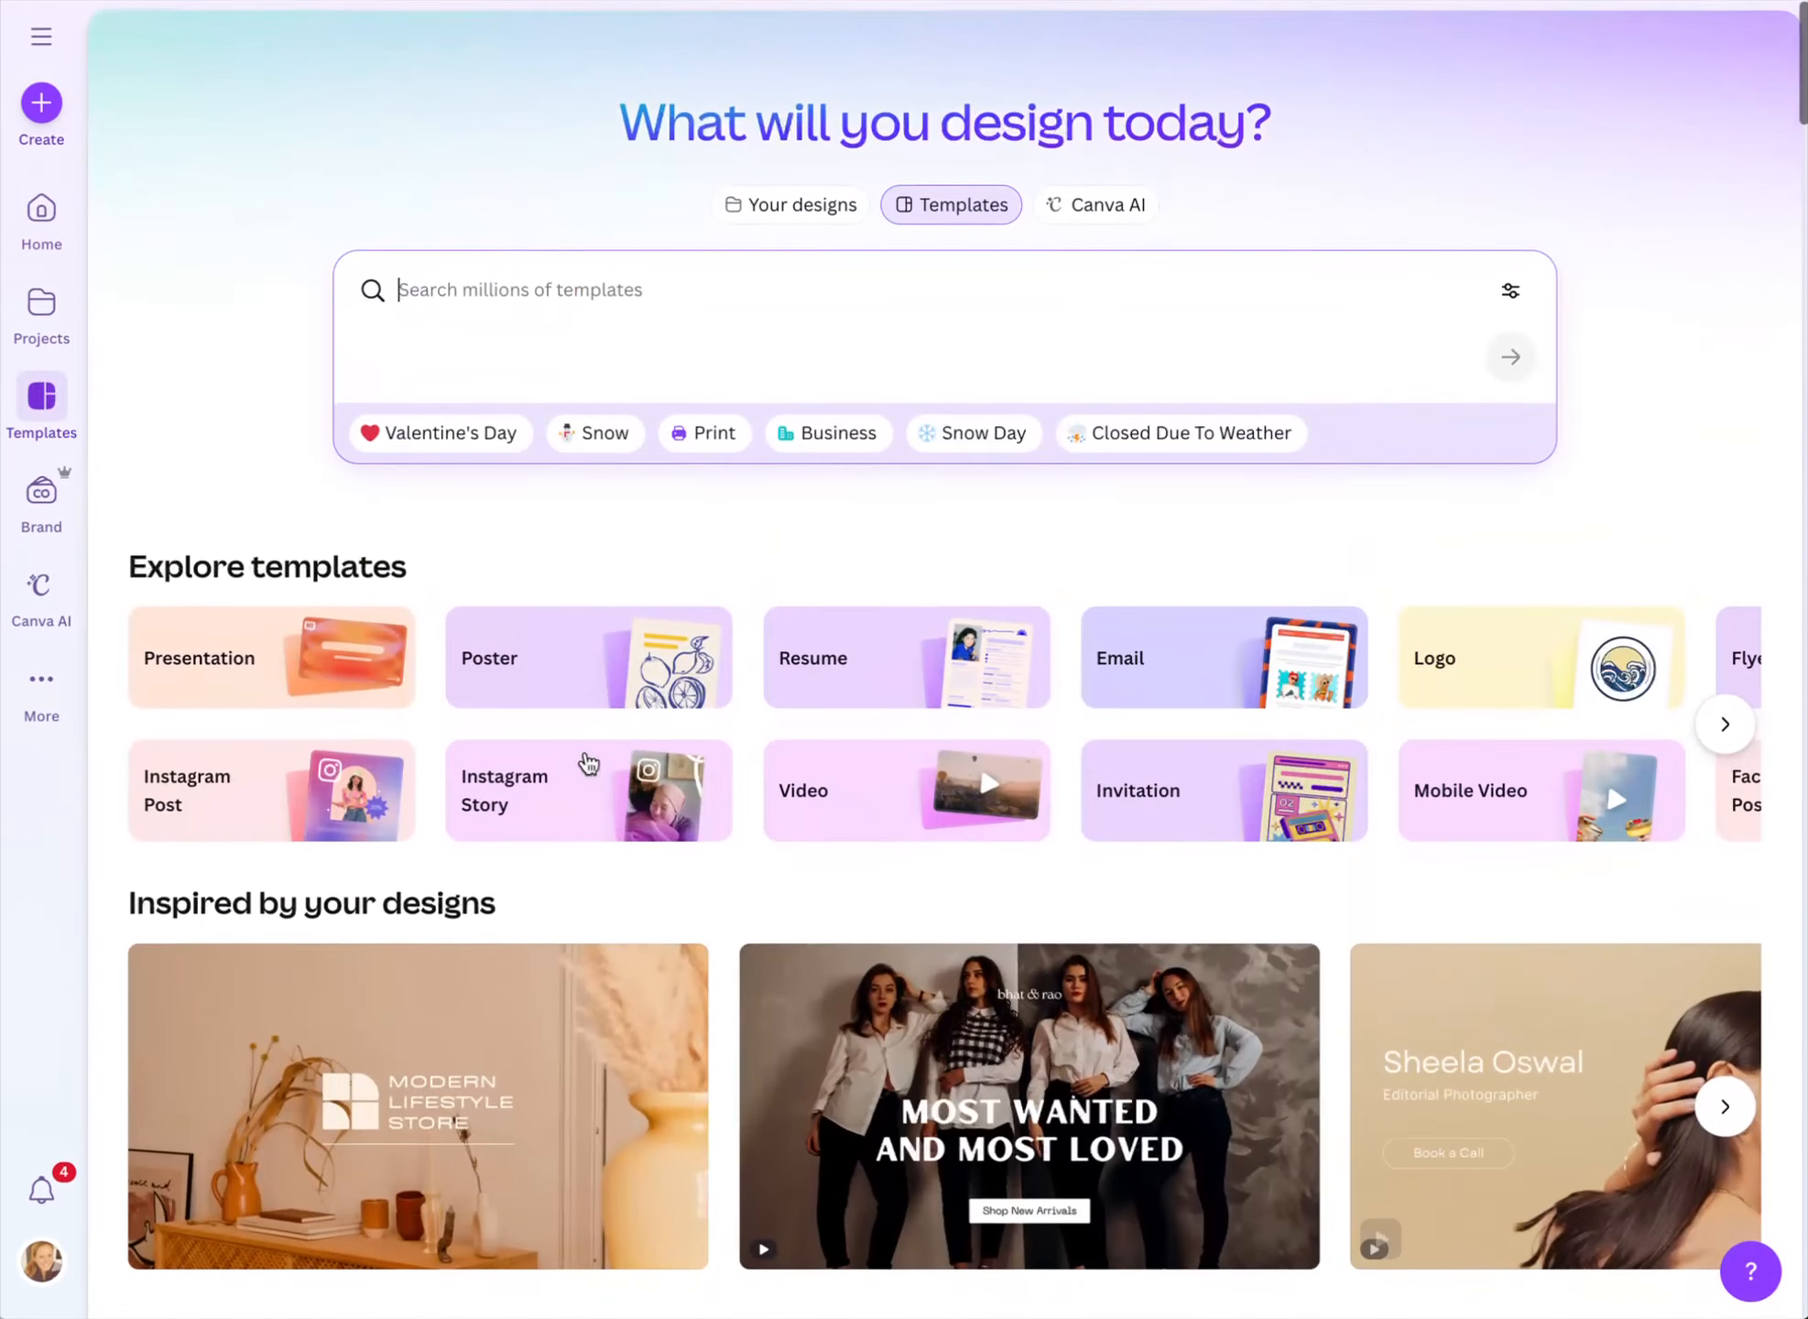
scroll(1383, 929, down, 10)
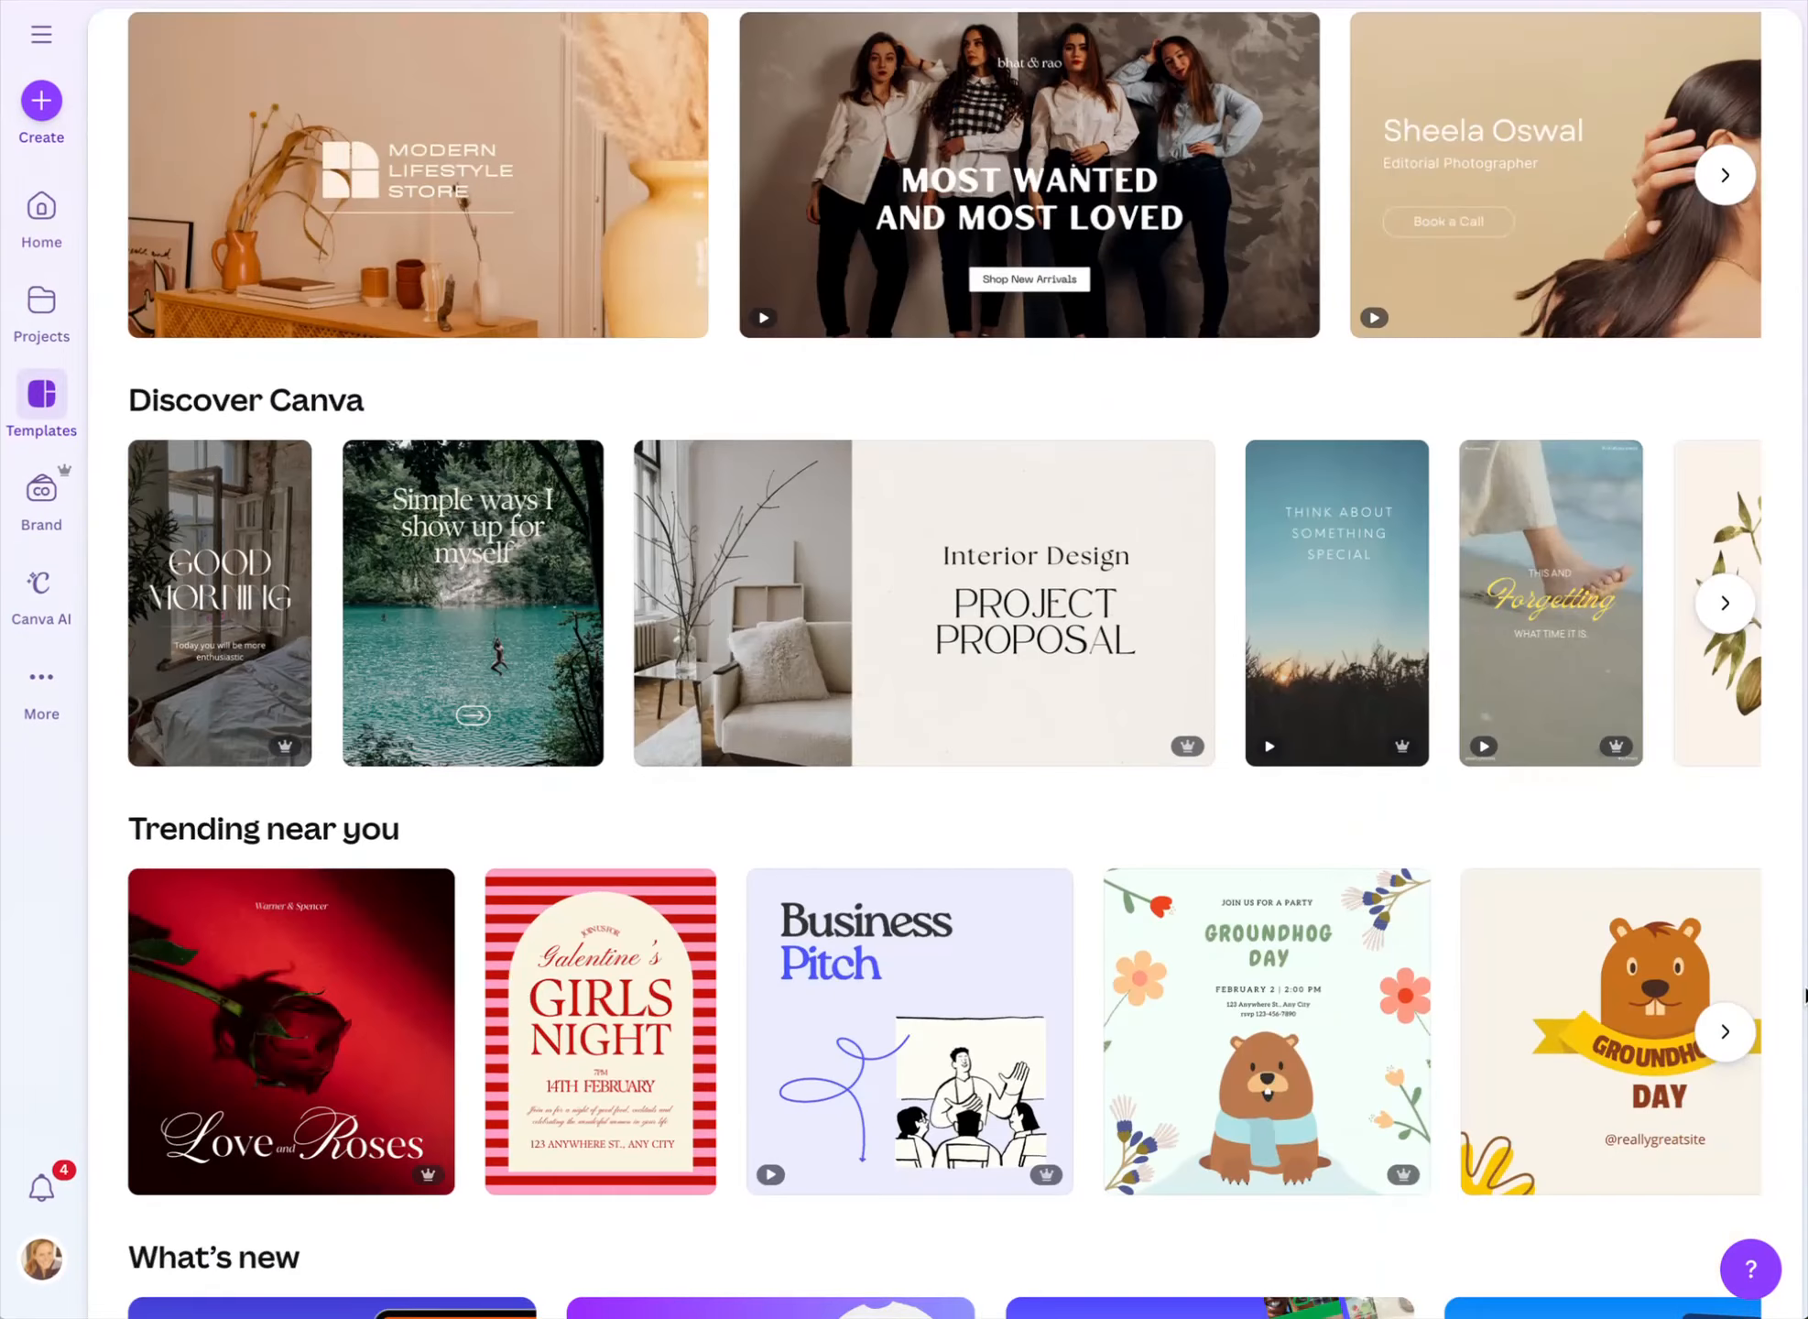
scroll(715, 9, up, 10)
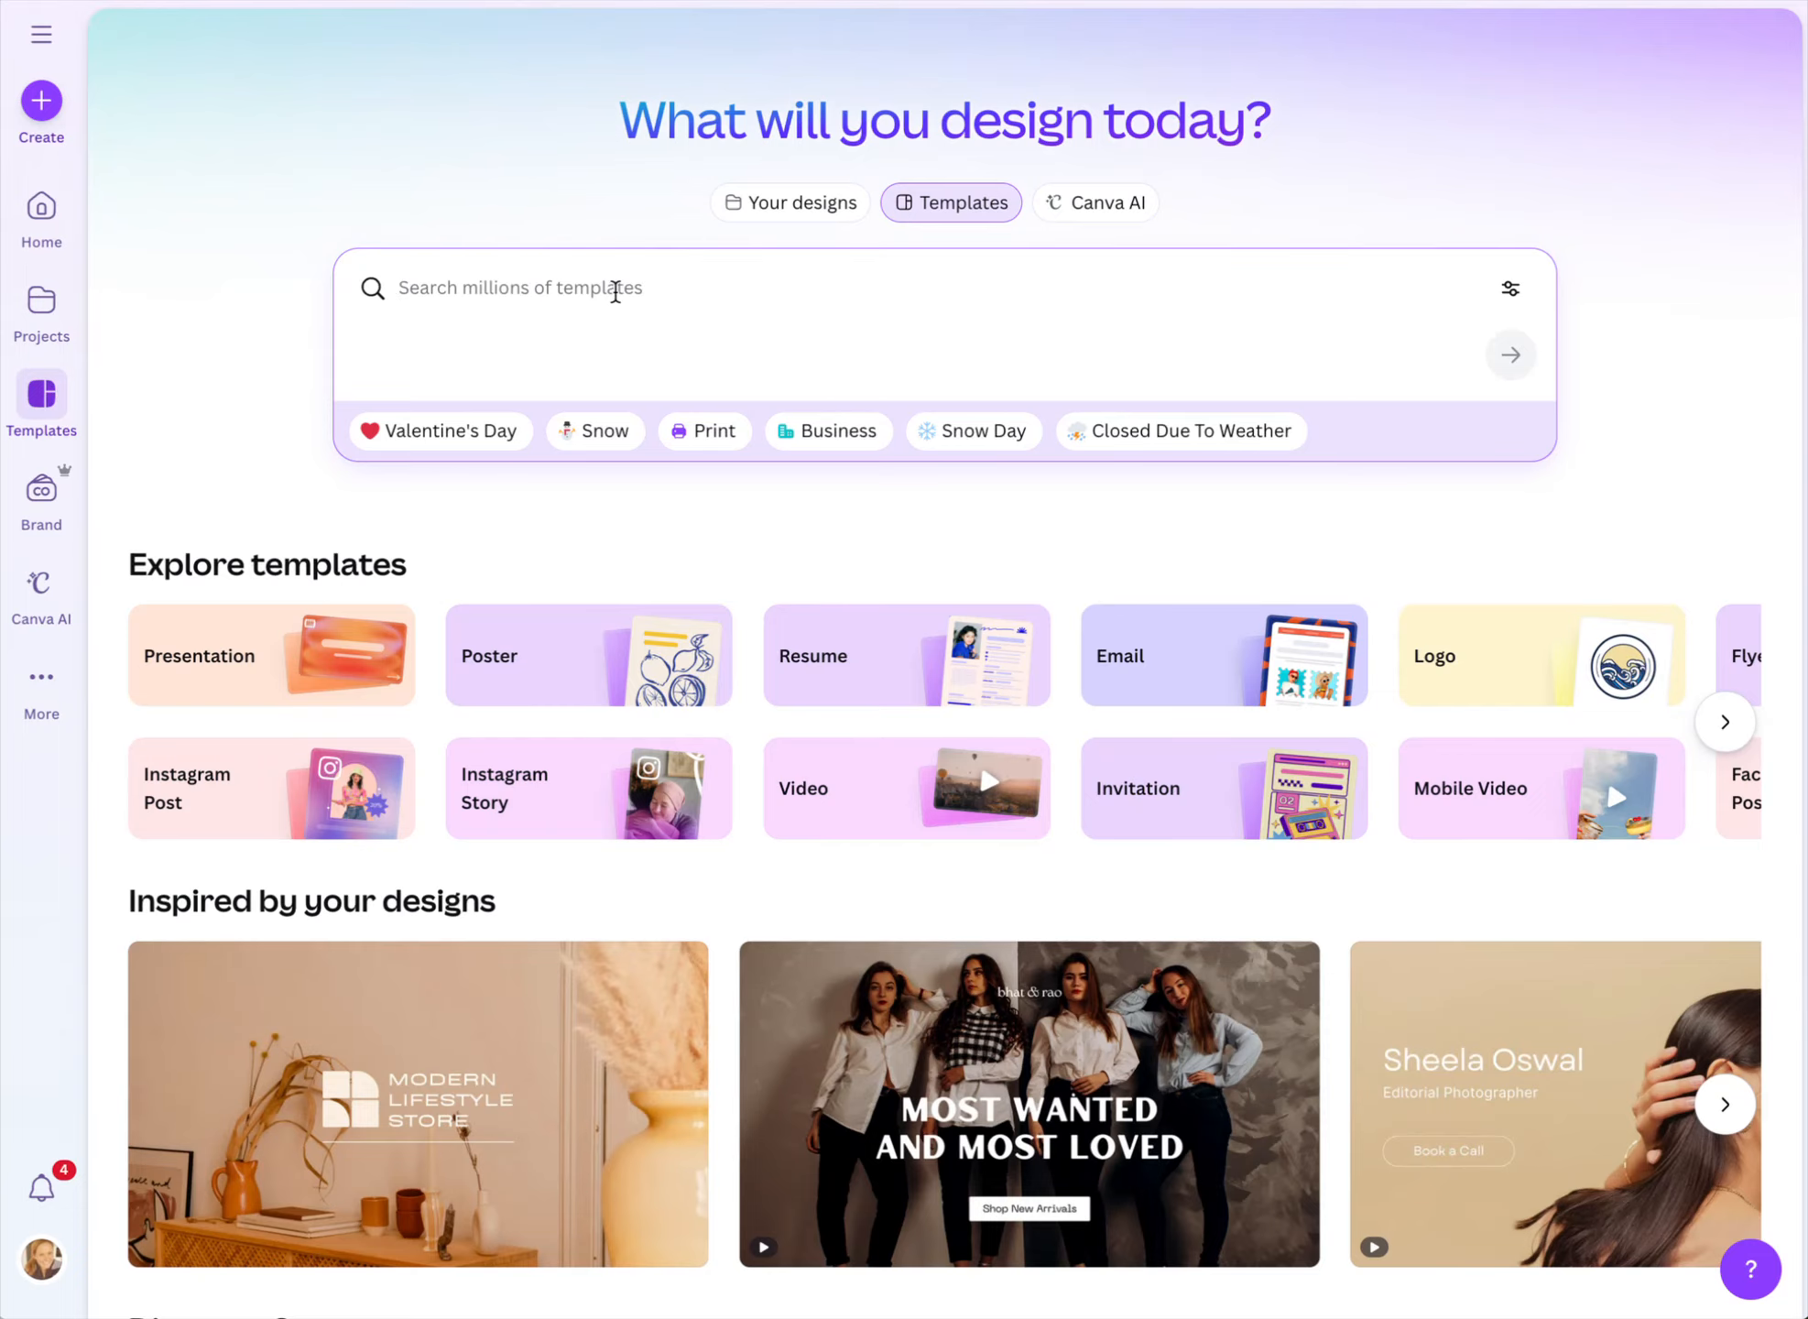
text(class flyer)
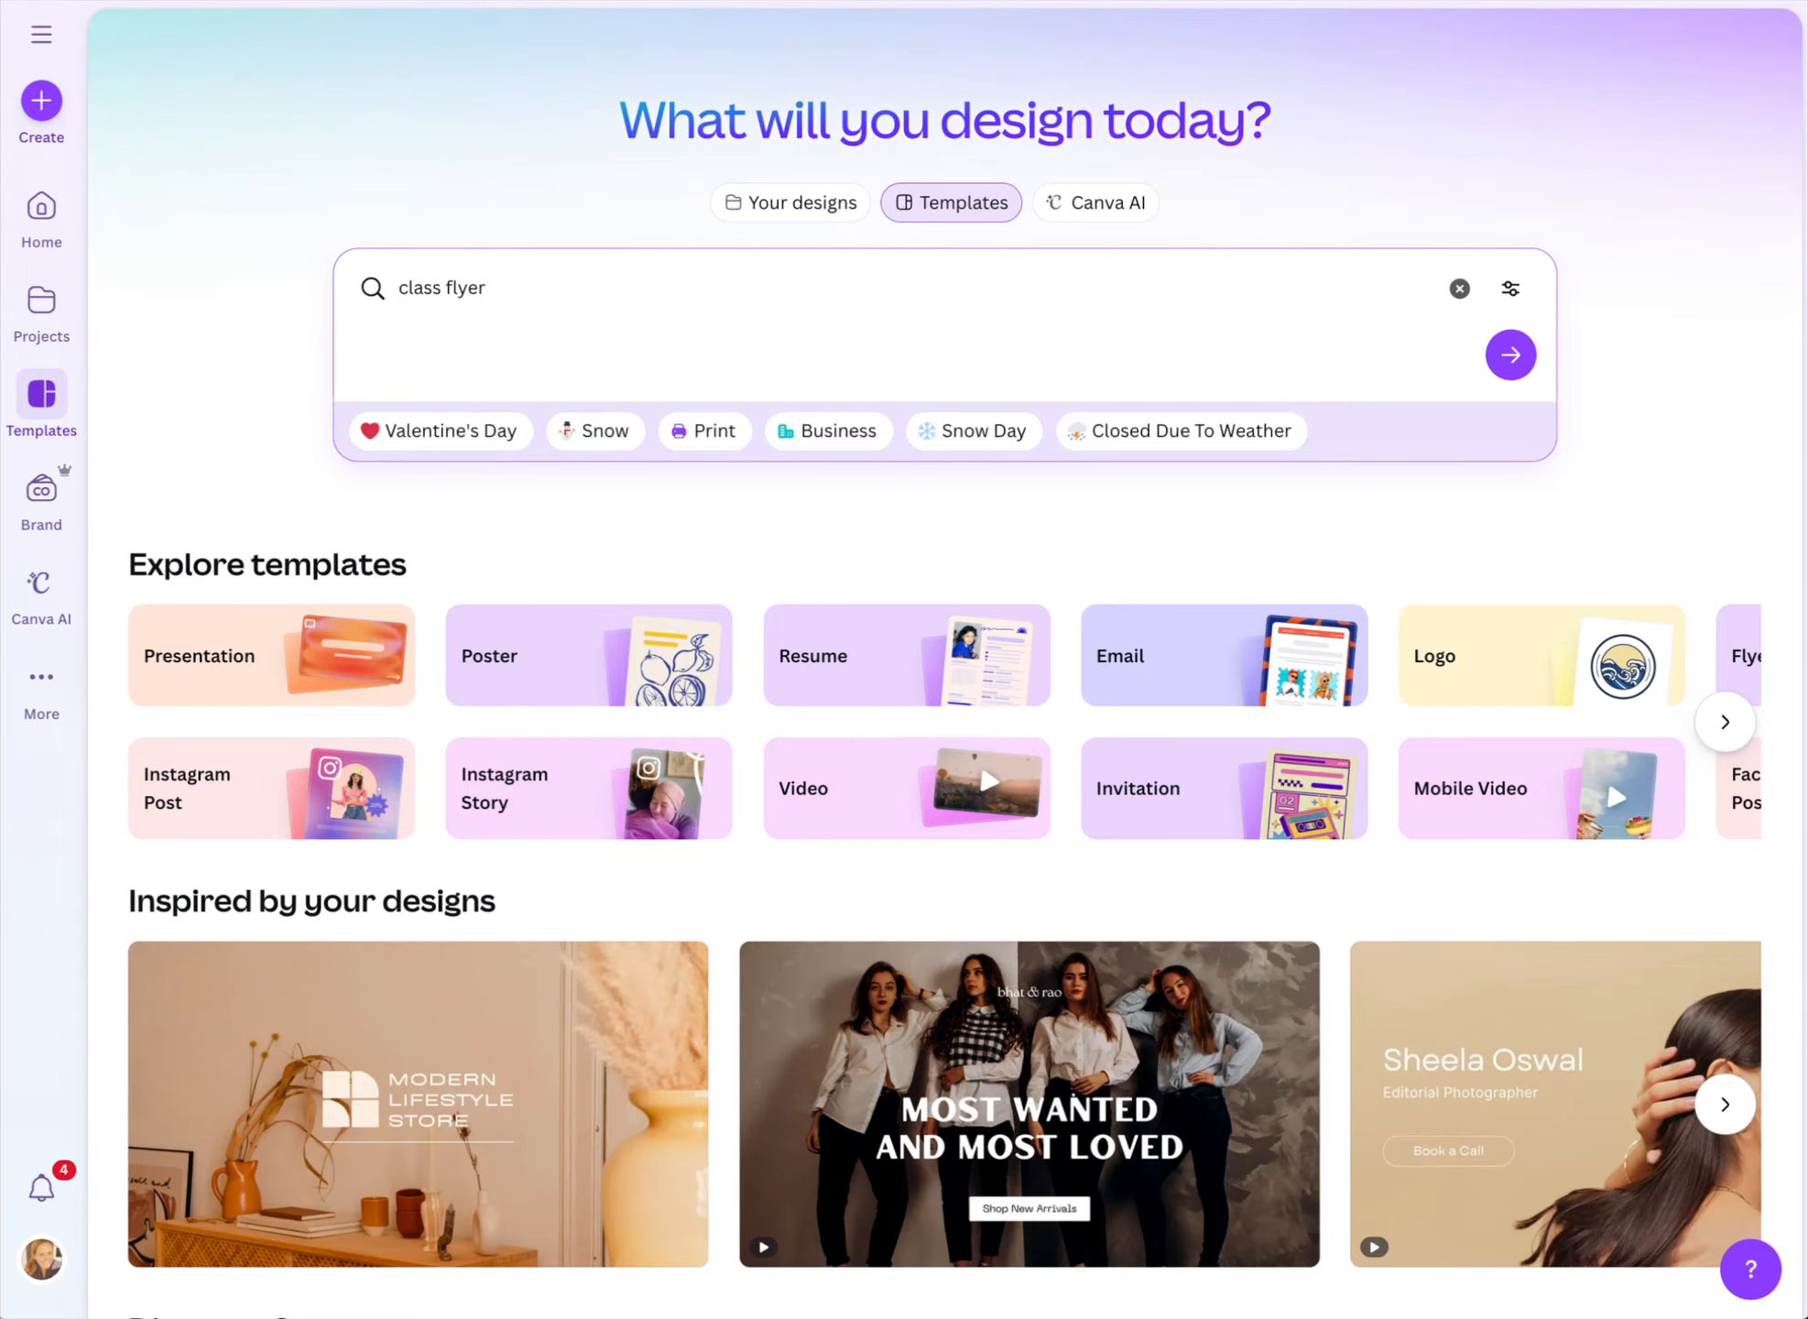
key(Return)
Look through the class flyer templates to compare their colors, fonts and styles
scroll(1402, 315, down, 8)
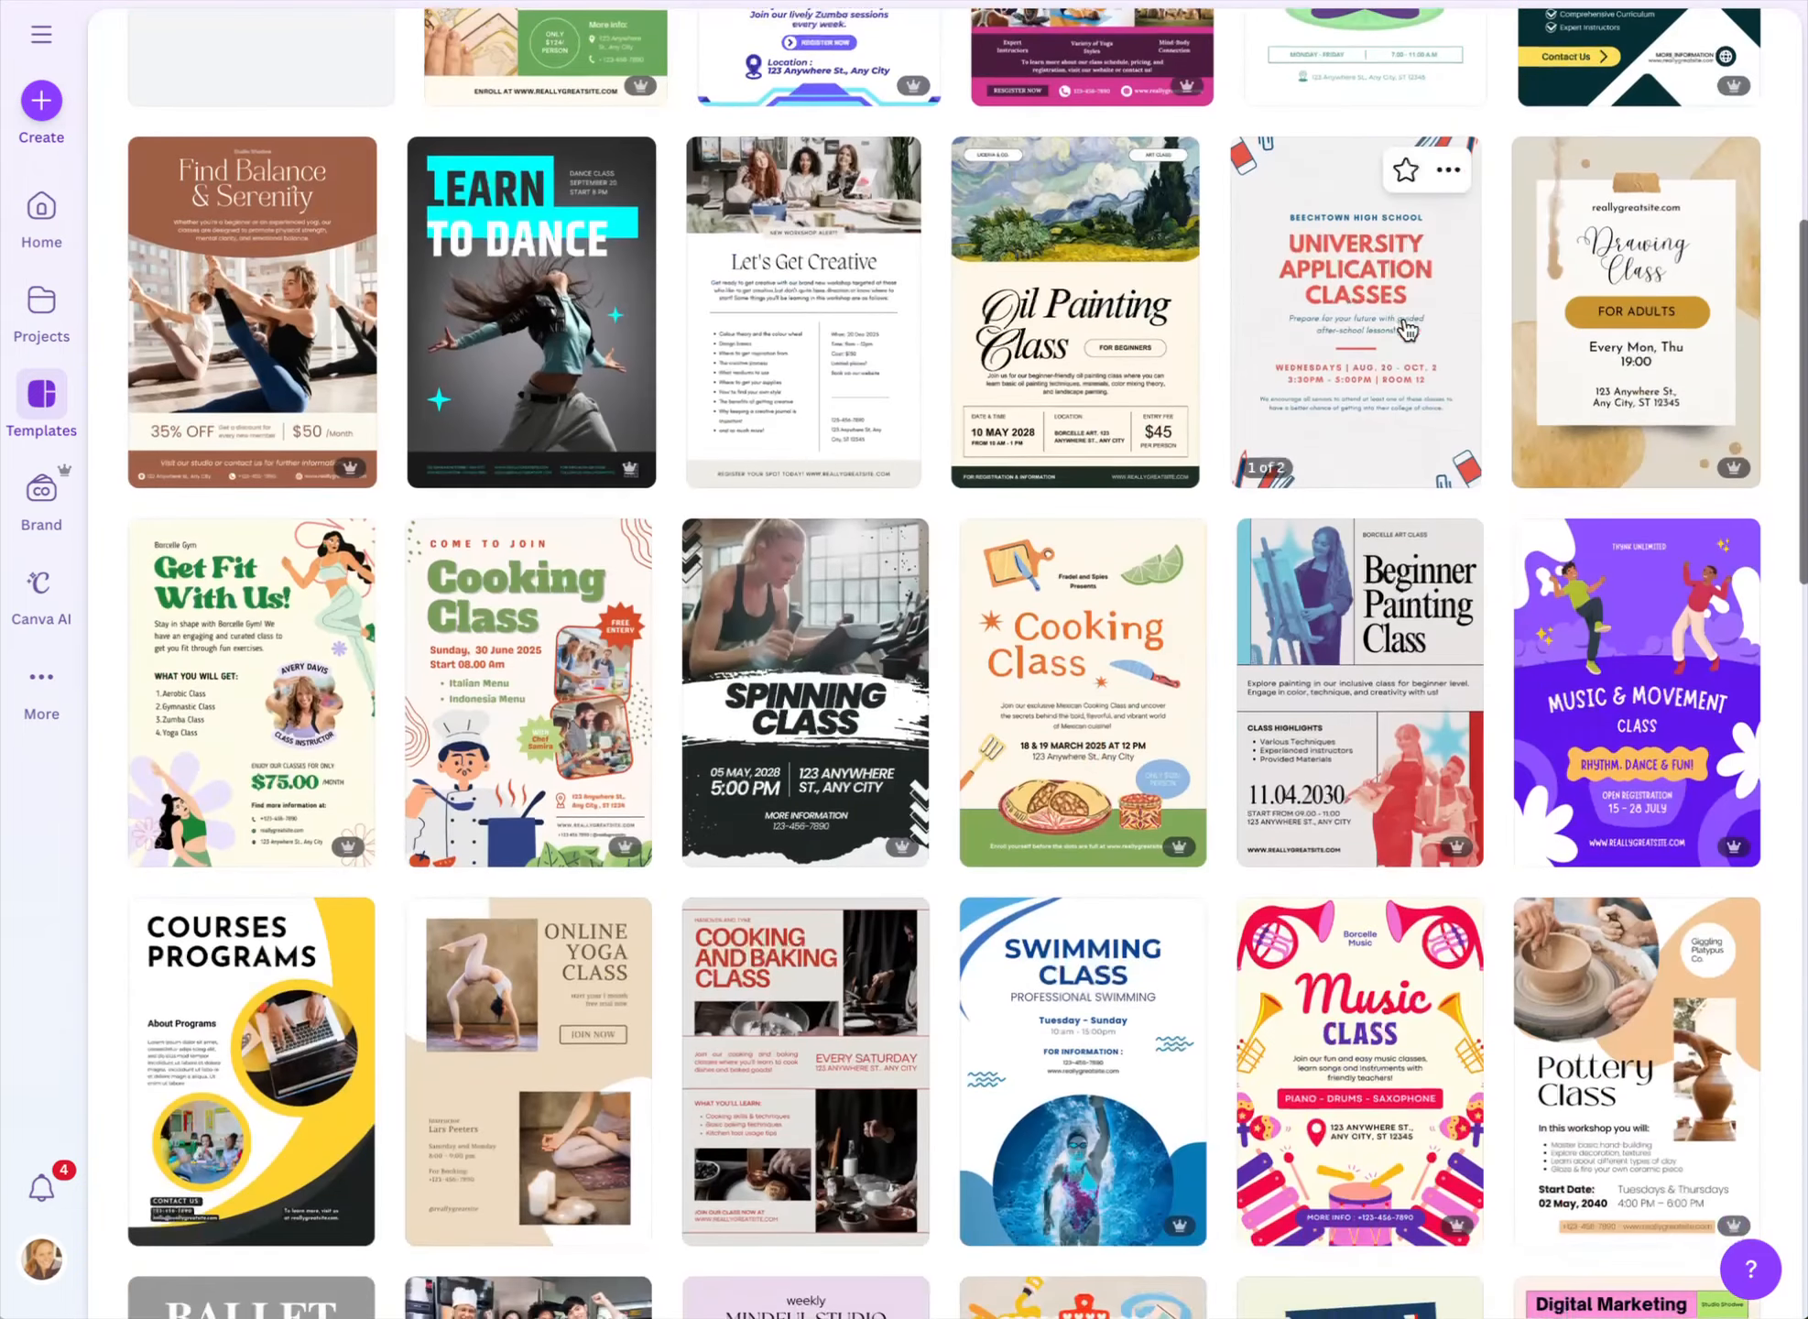
scroll(1408, 330, down, 15)
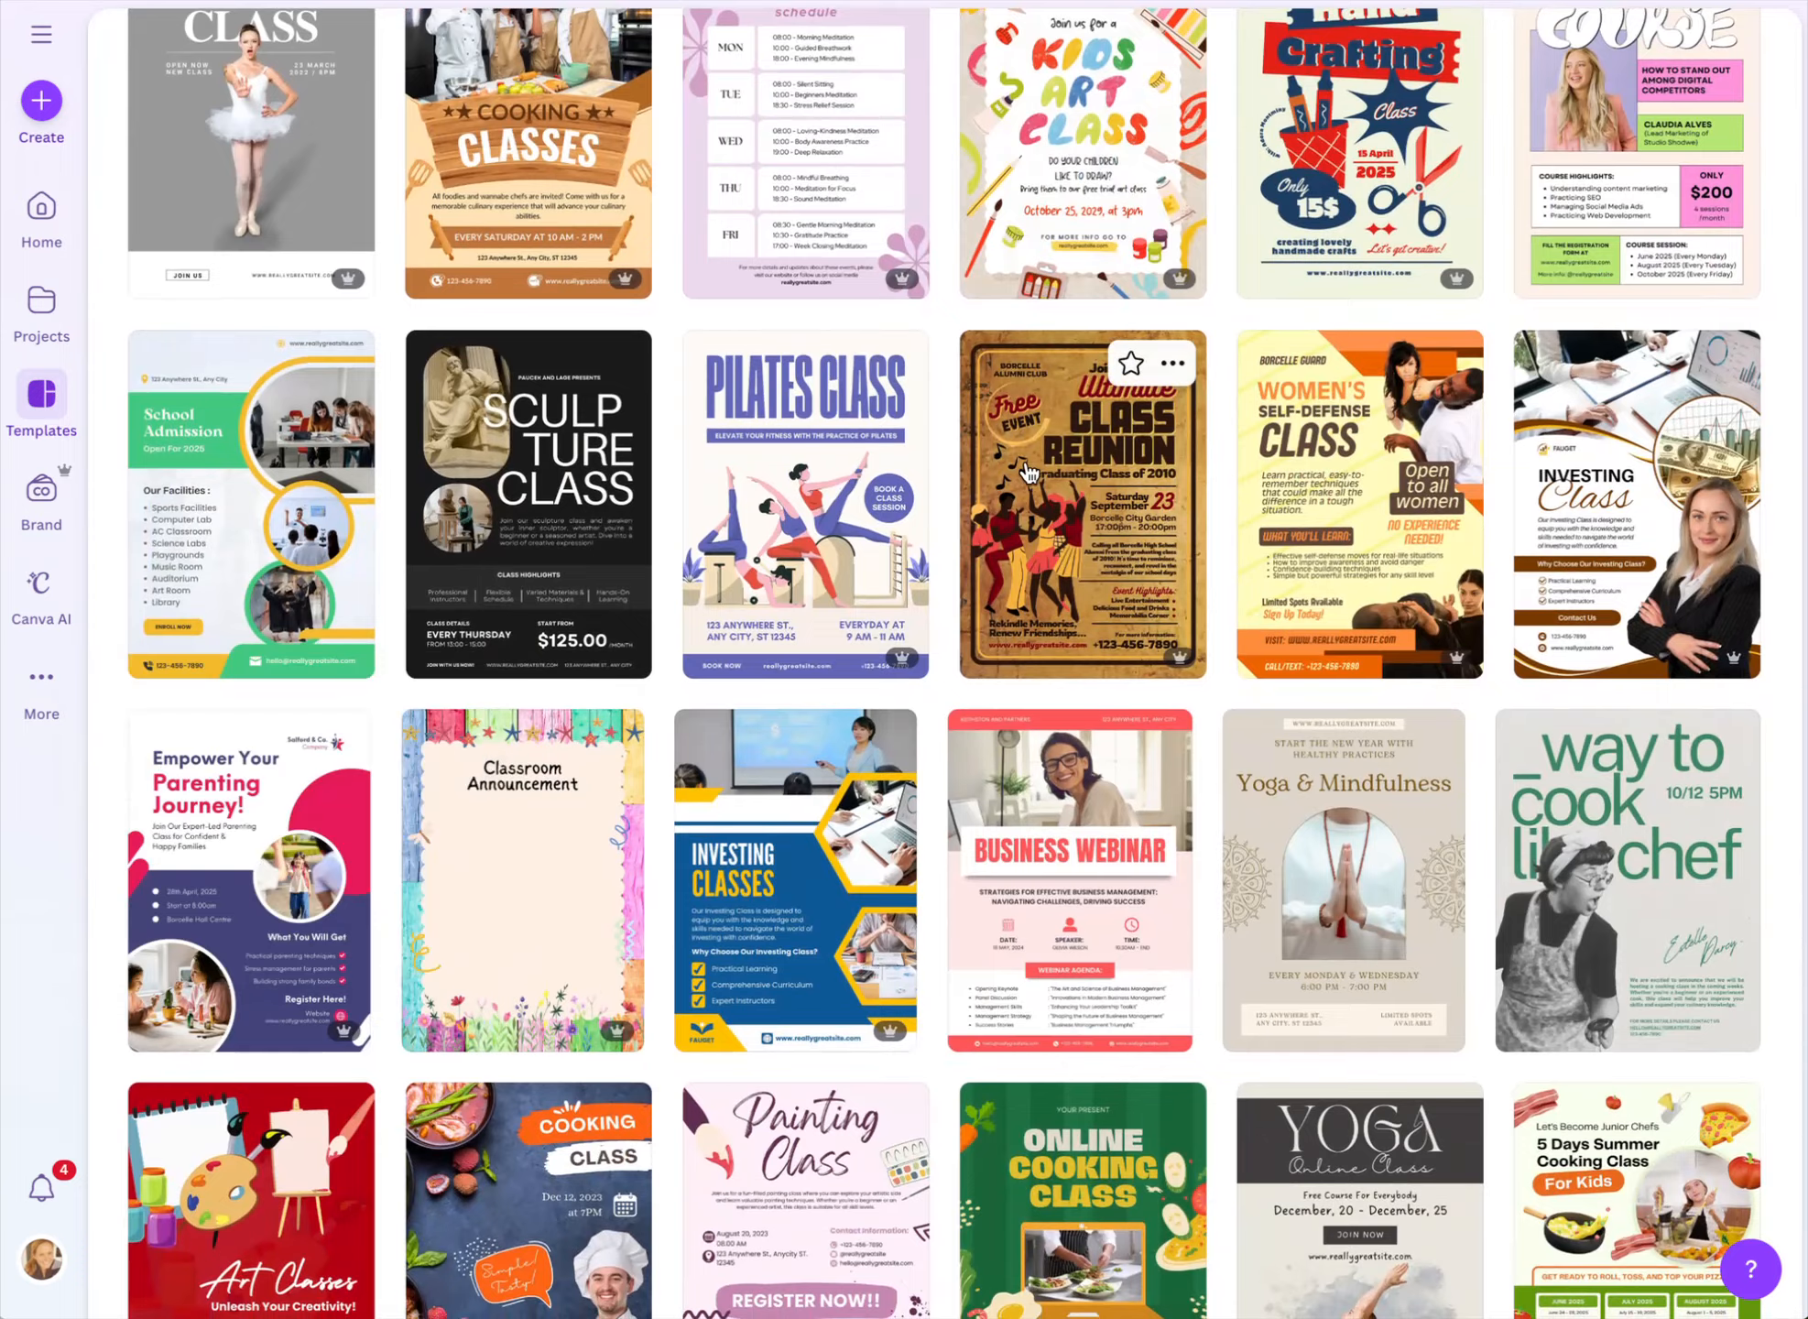
scroll(1031, 472, up, 20)
scroll(1030, 472, up, 3)
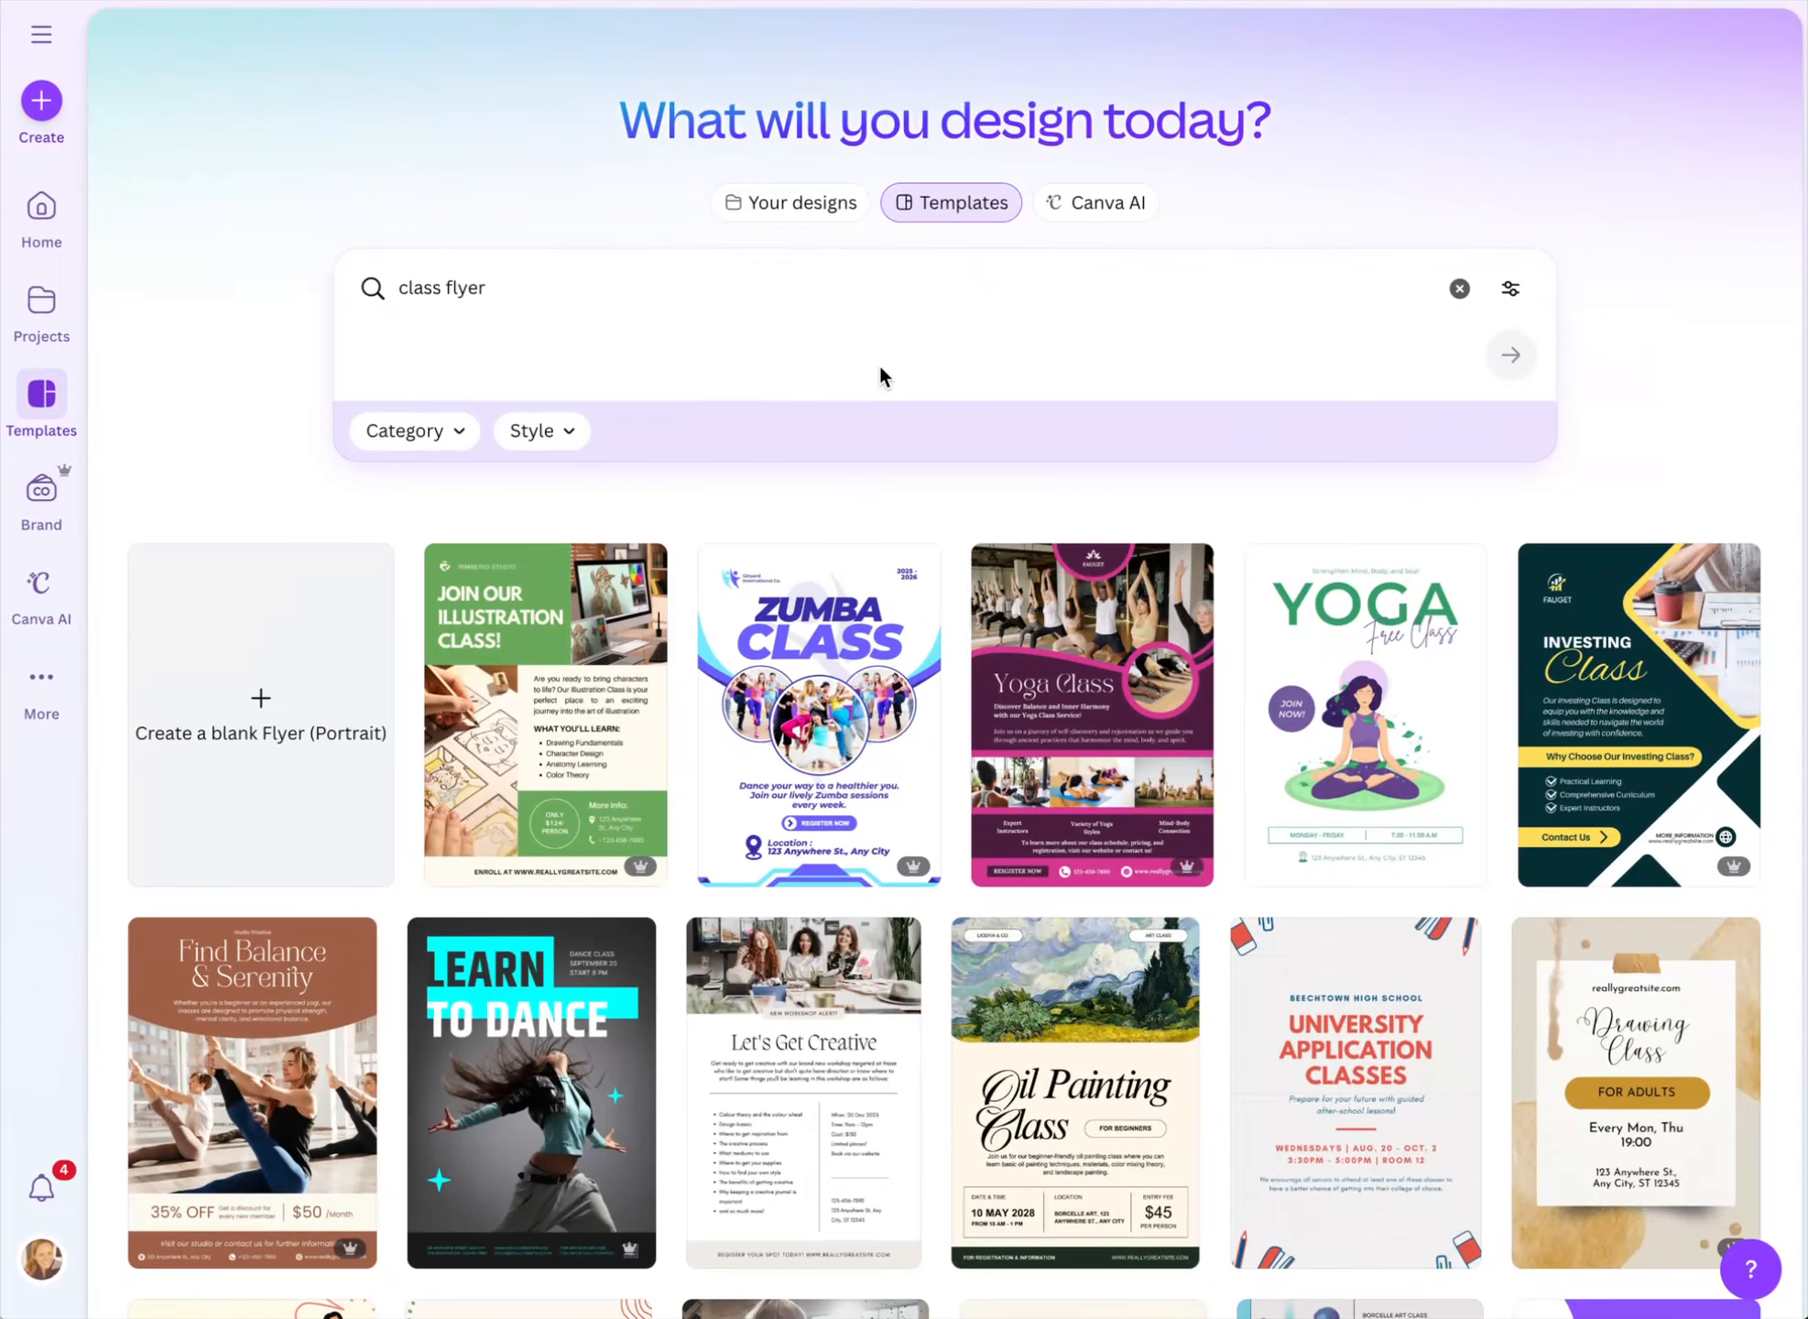
scroll(880, 368, down, 7)
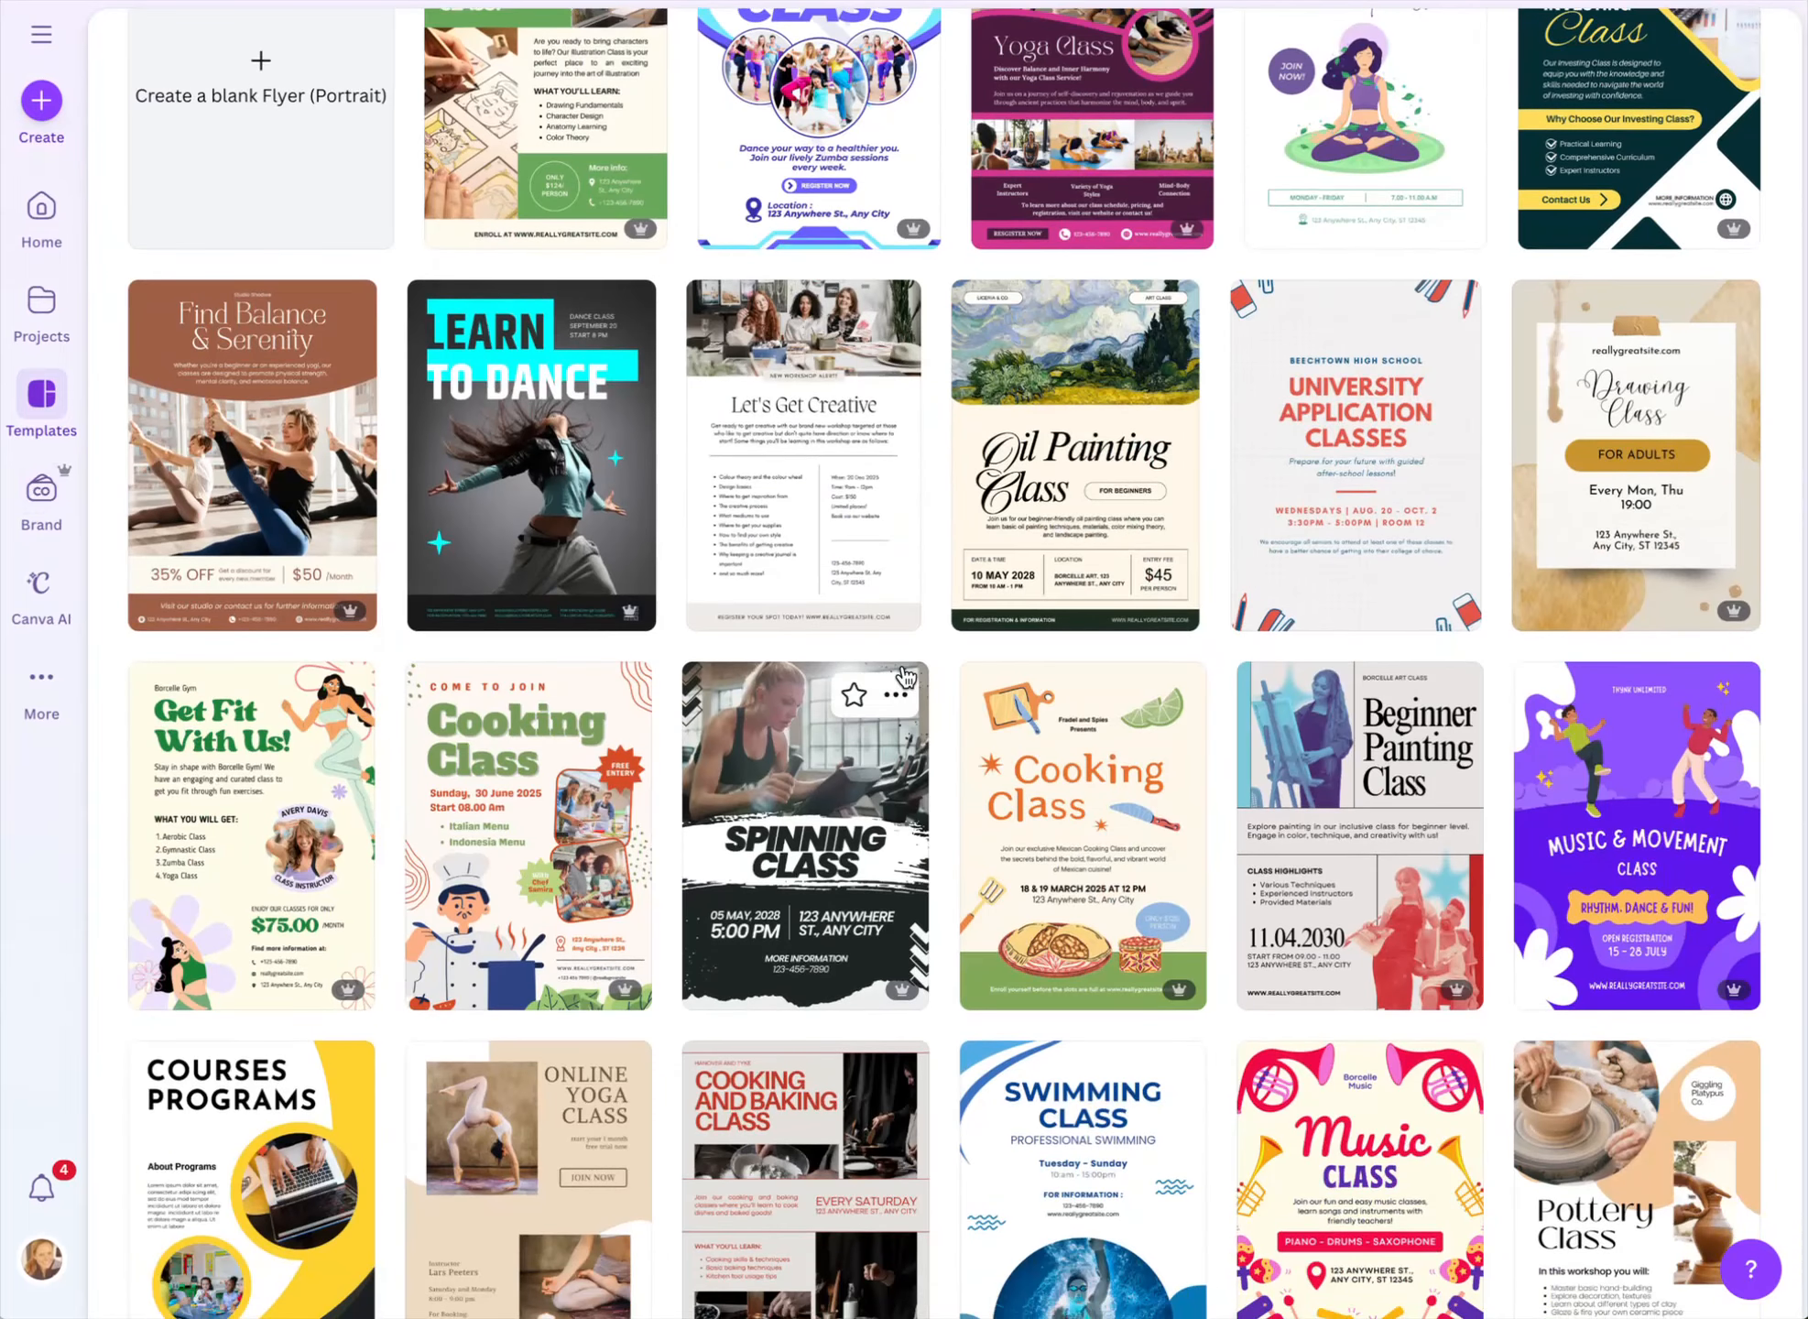
scroll(1328, 694, down, 6)
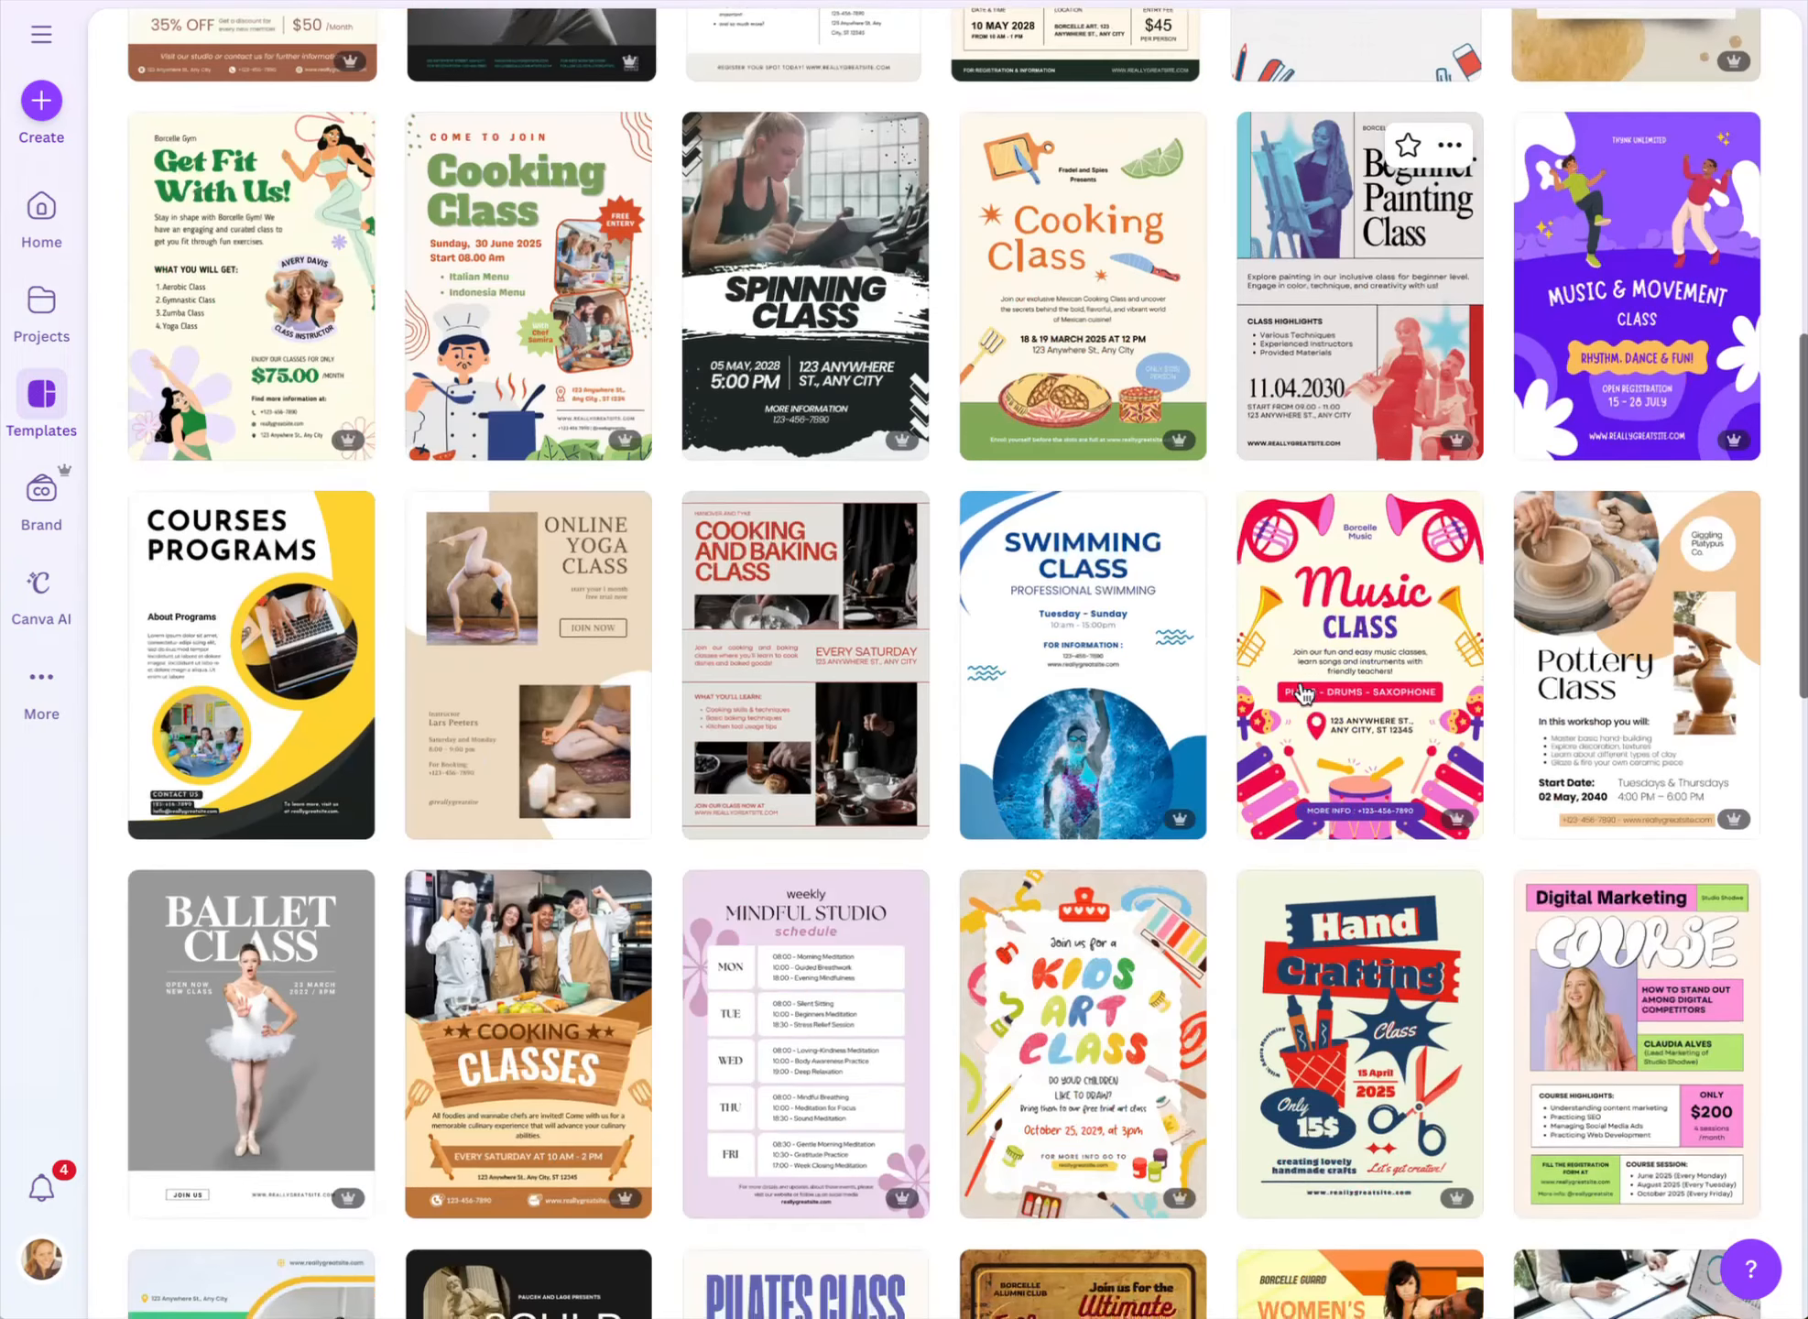
scroll(1304, 693, up, 13)
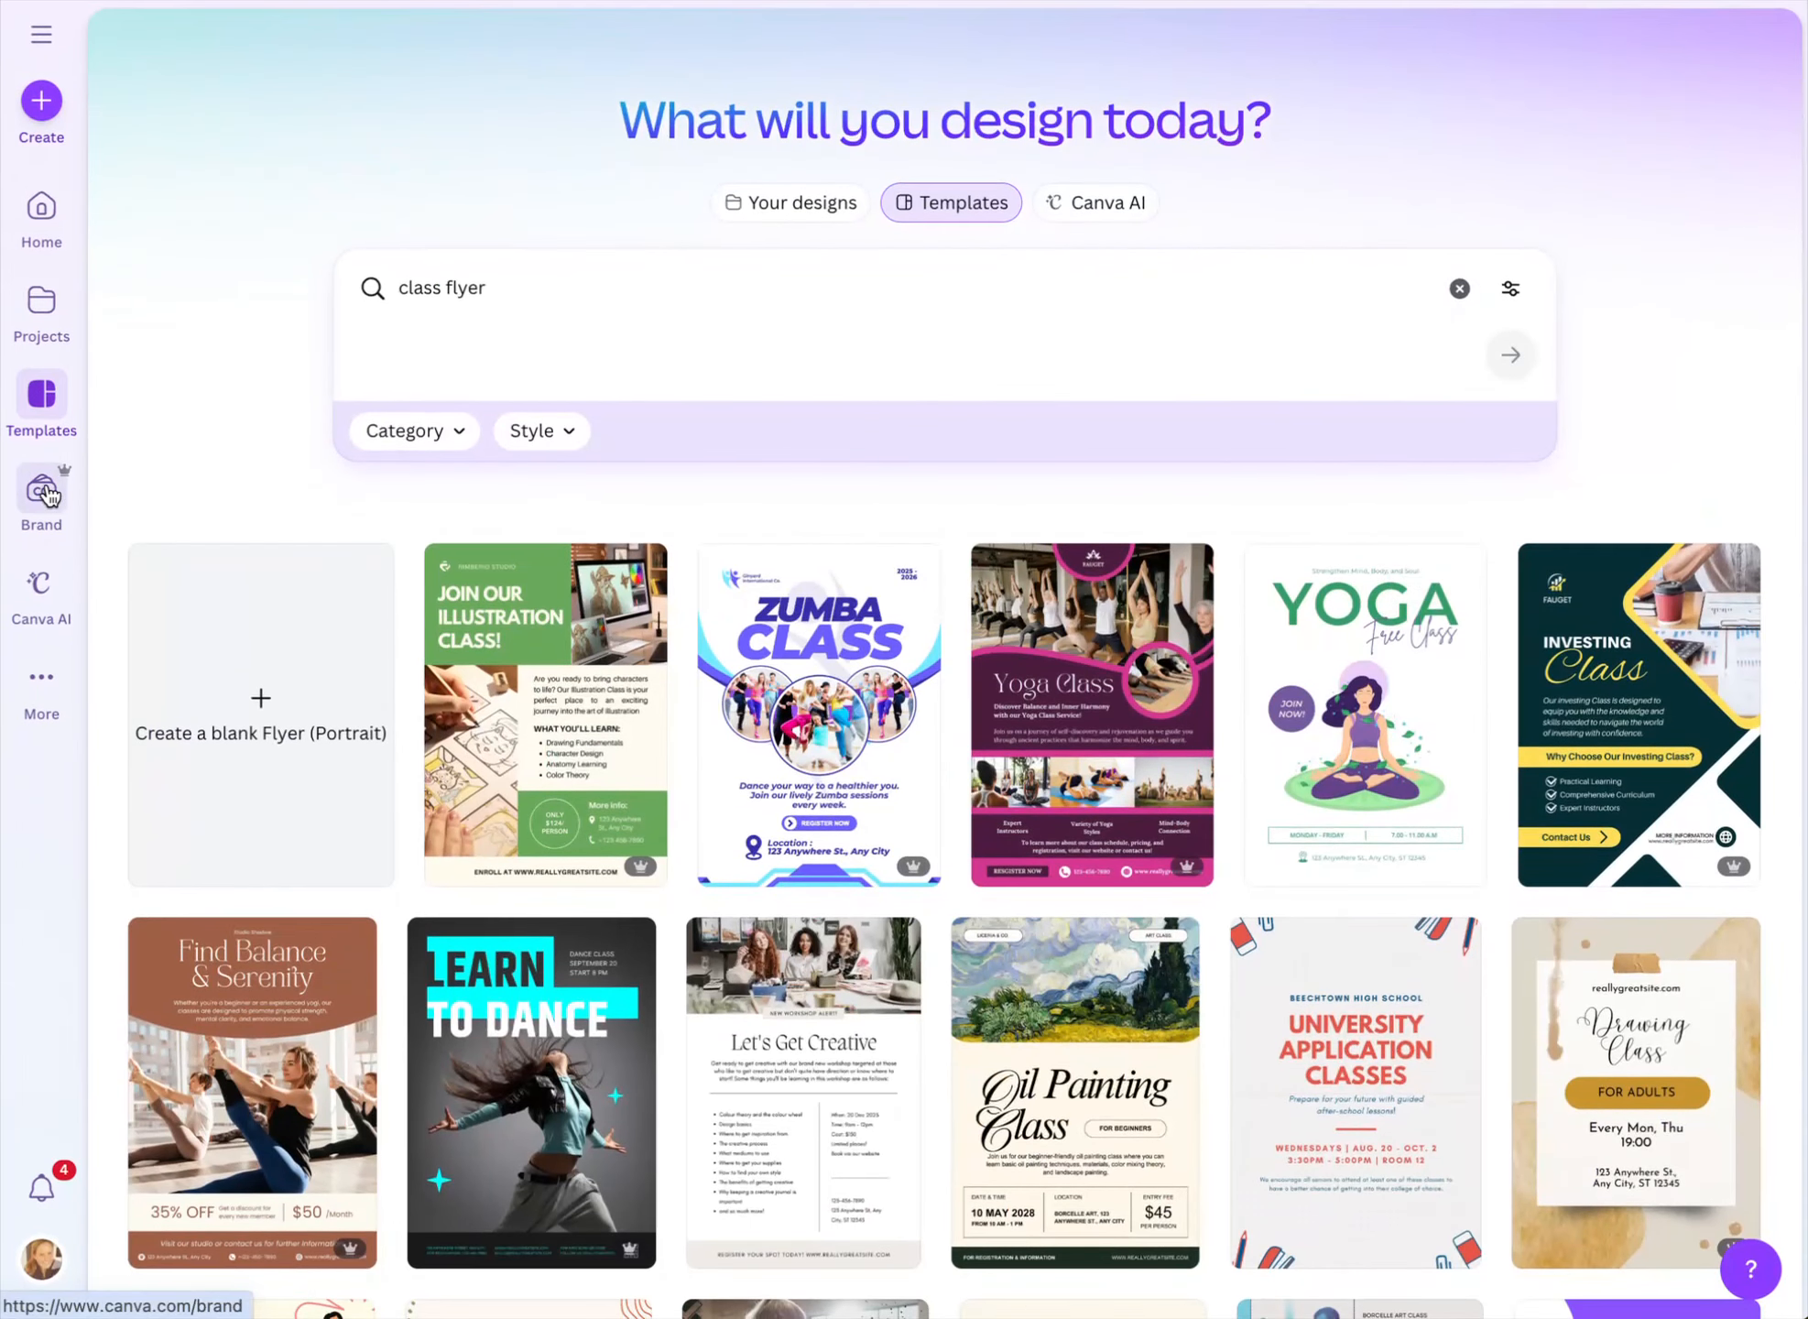
Return to the Brand Kit and look over its setup options and asset categories
click(46, 493)
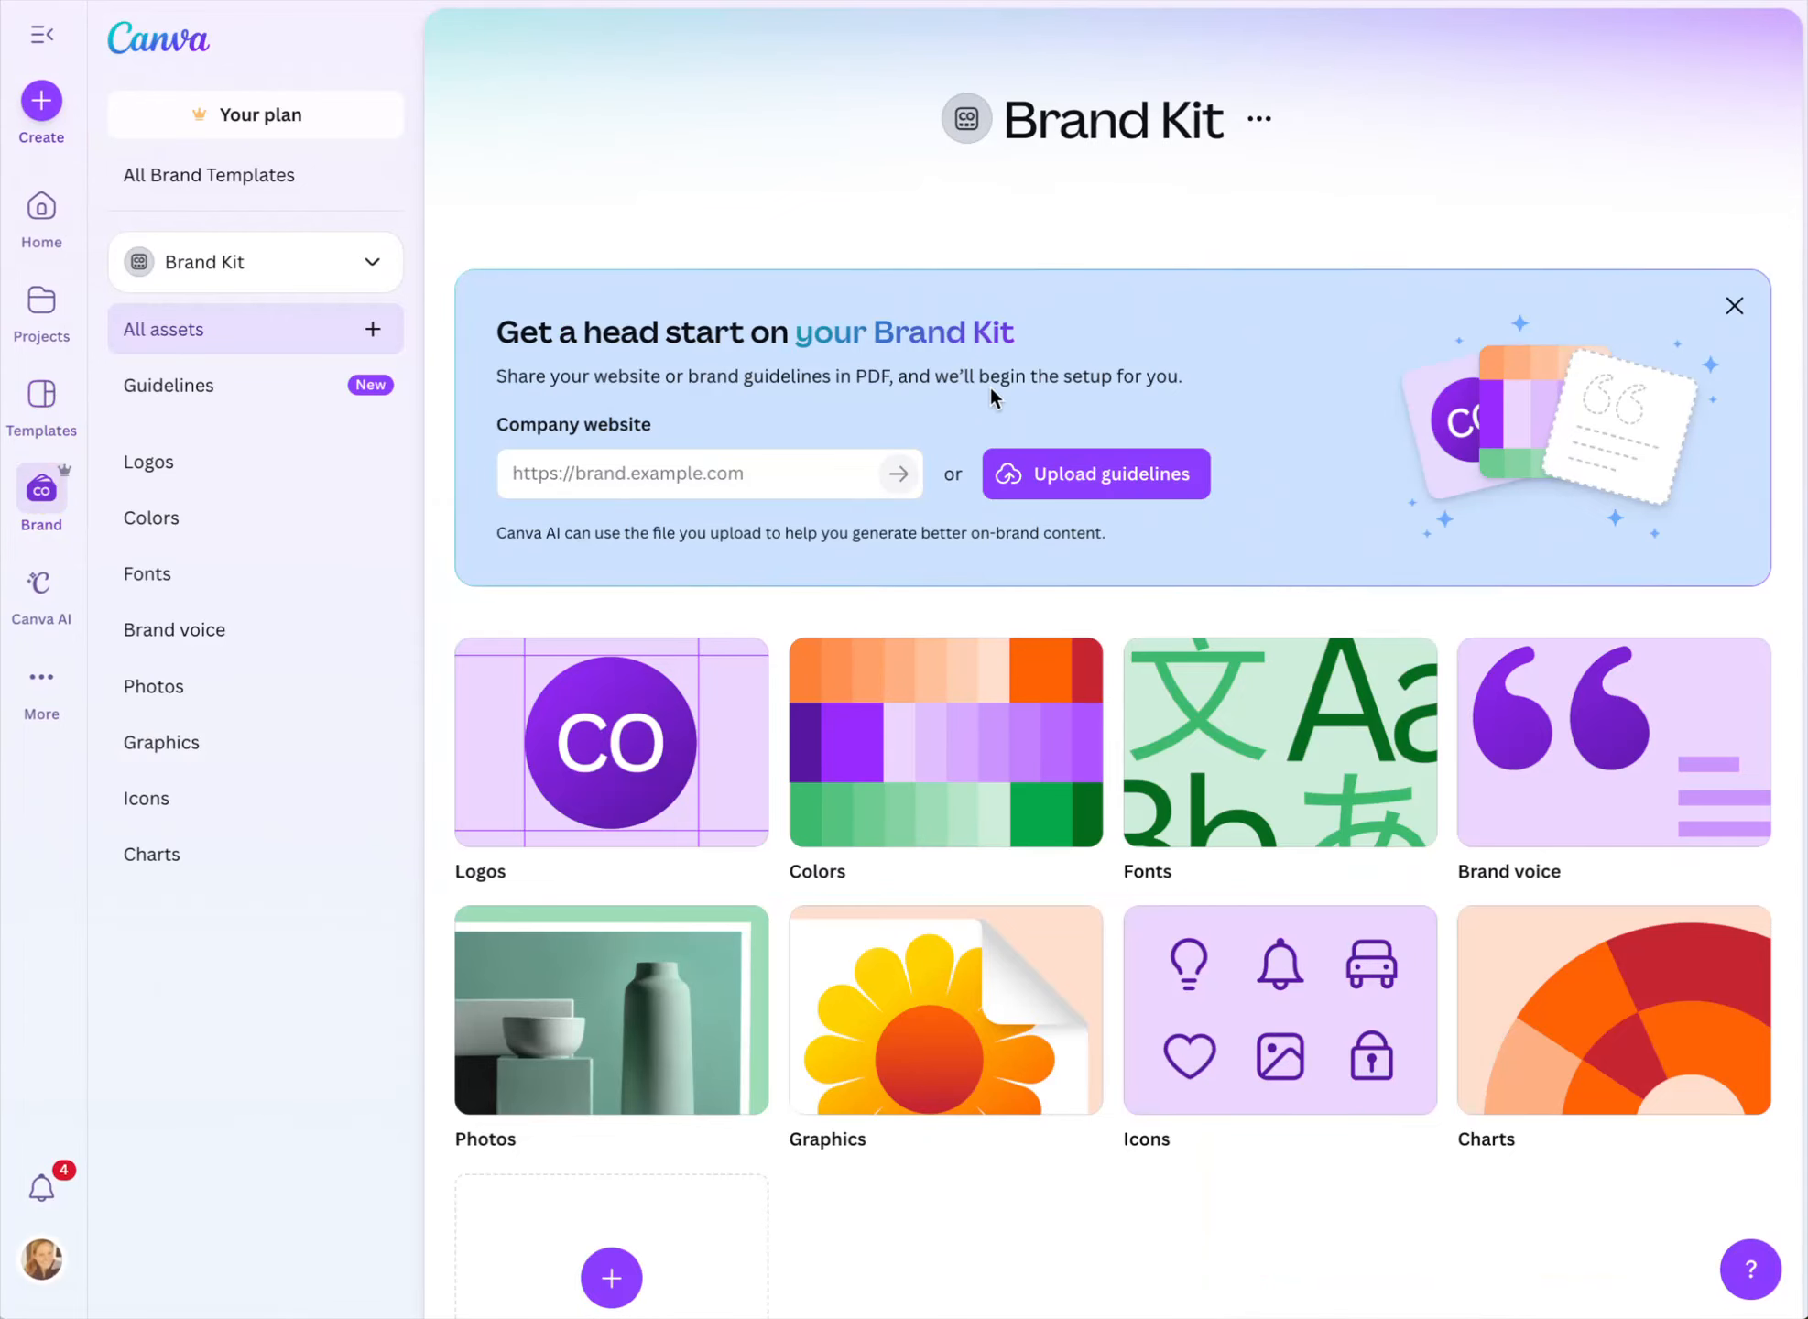
scroll(1053, 550, down, 2)
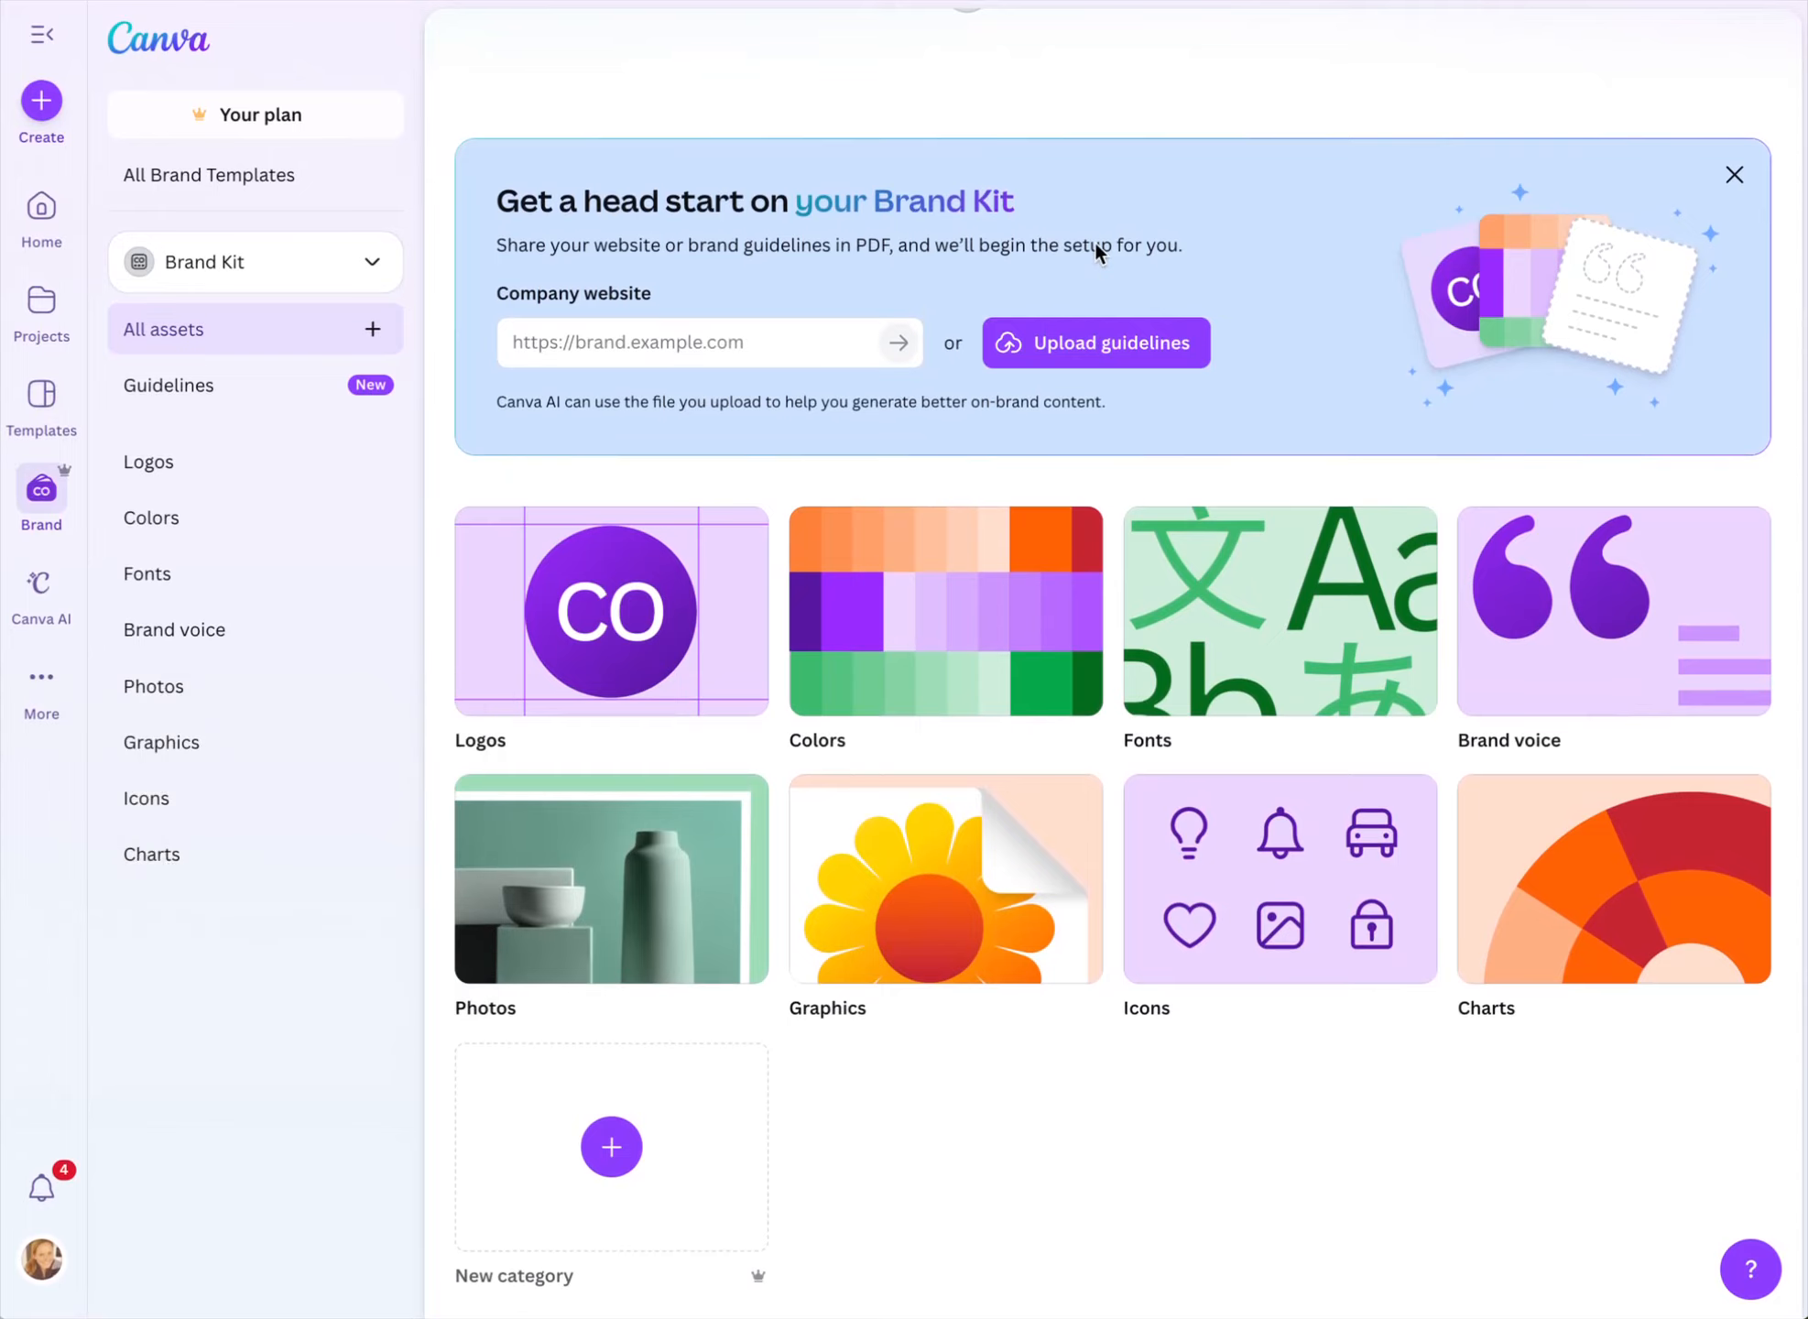
scroll(1096, 253, down, 2)
scroll(629, 751, down, 1)
scroll(1005, 164, up, 2)
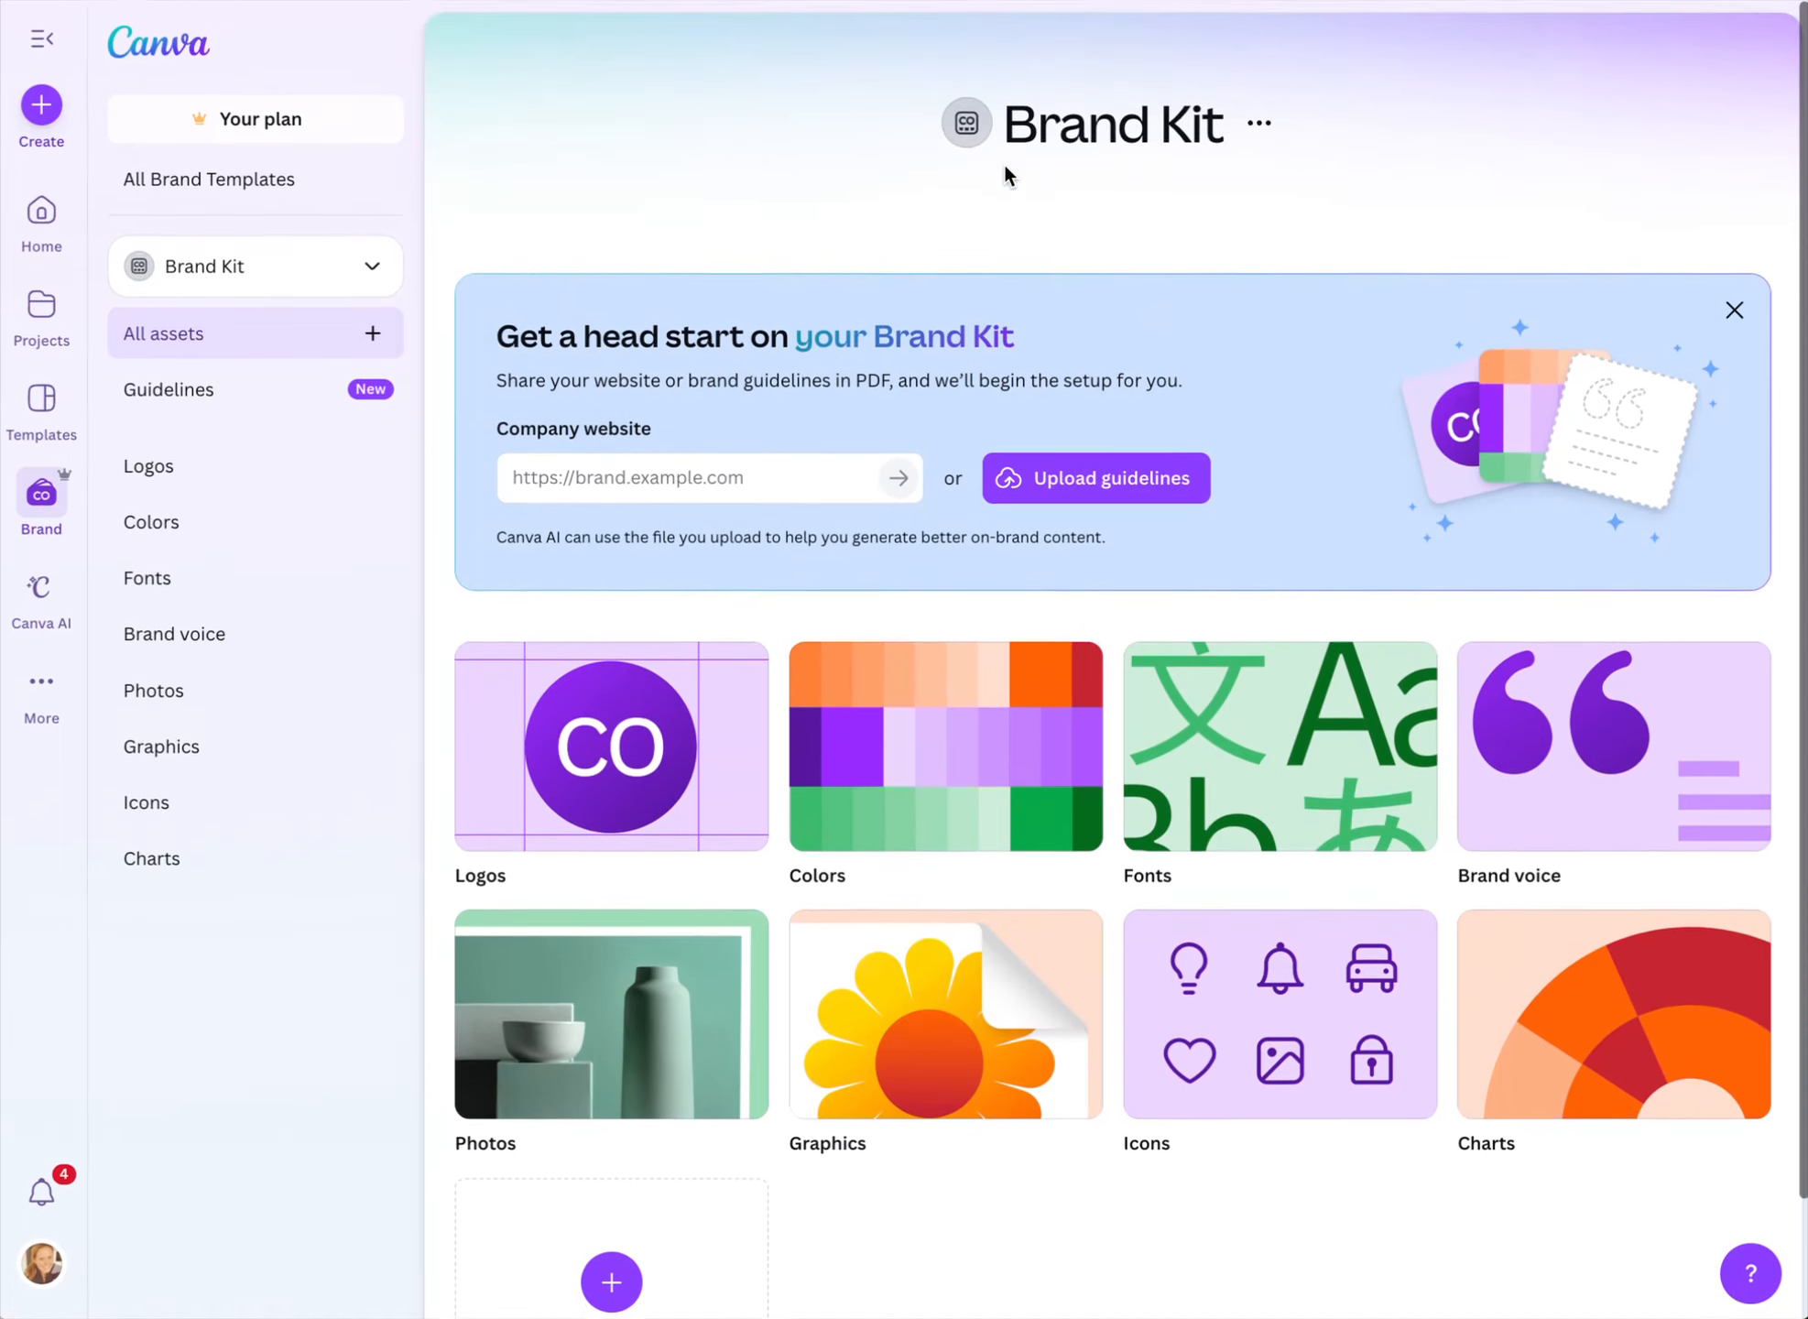
scroll(1005, 174, down, 2)
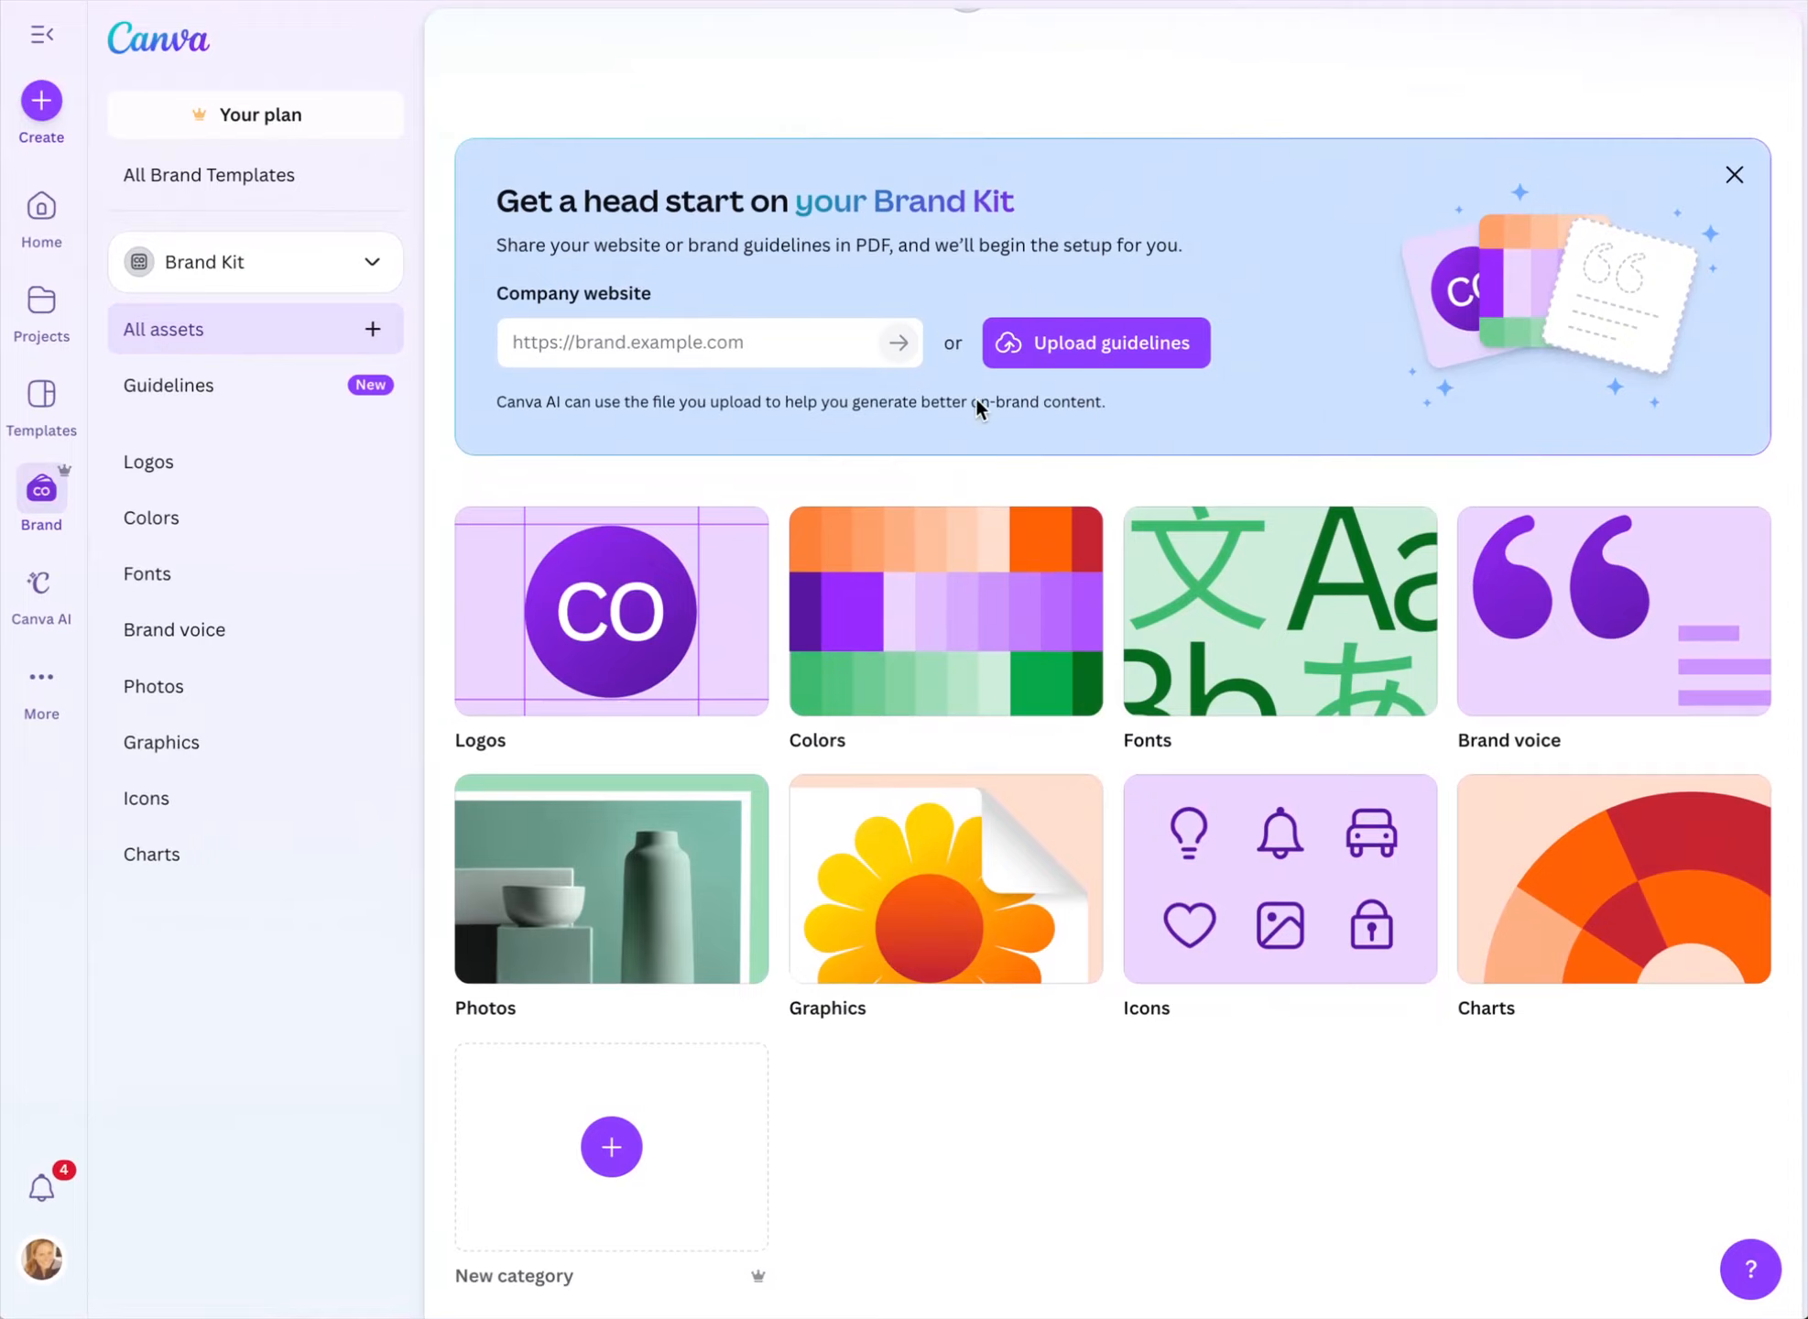
scroll(923, 641, up, 2)
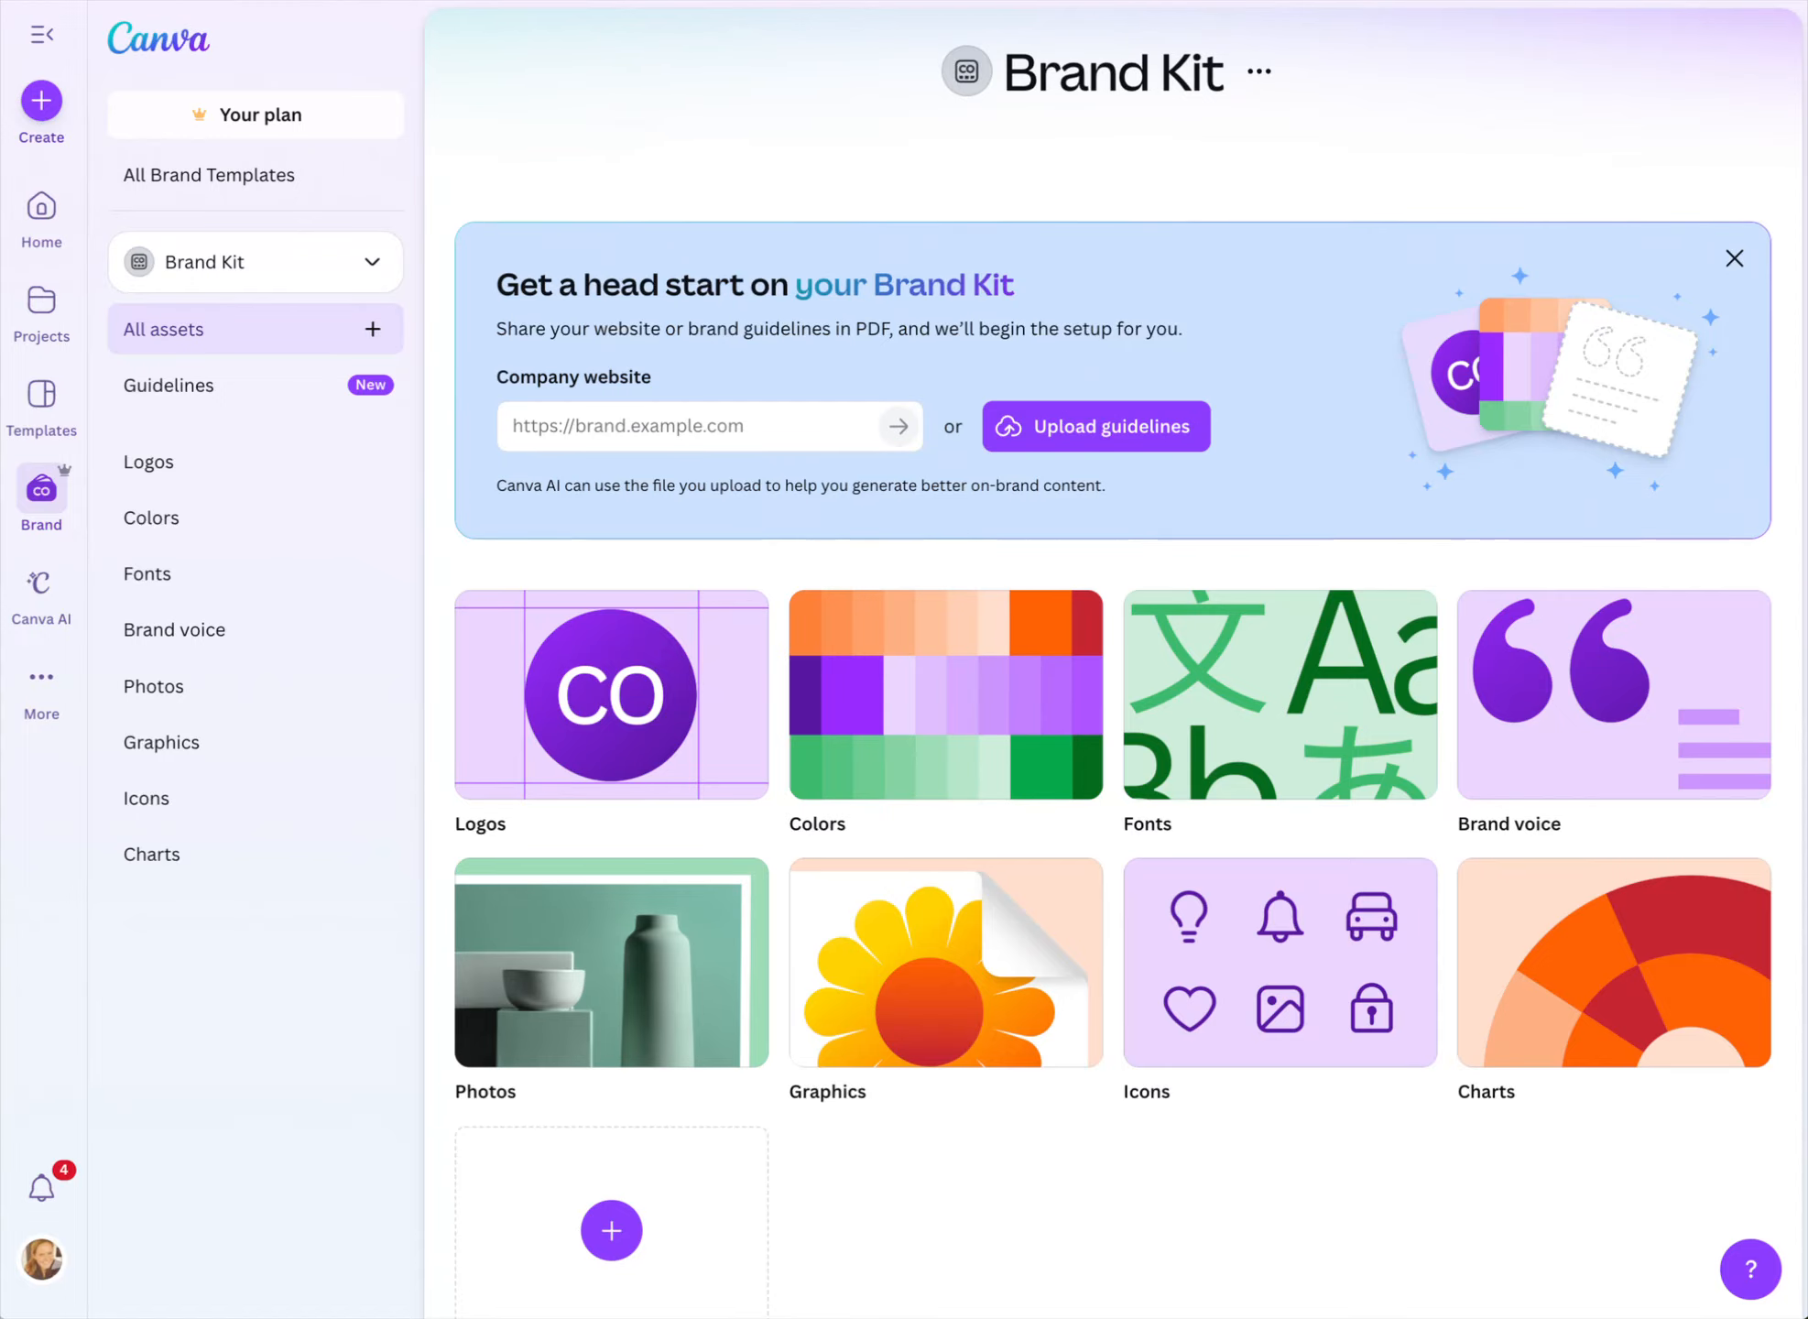
scroll(1626, 374, down, 2)
scroll(556, 686, up, 3)
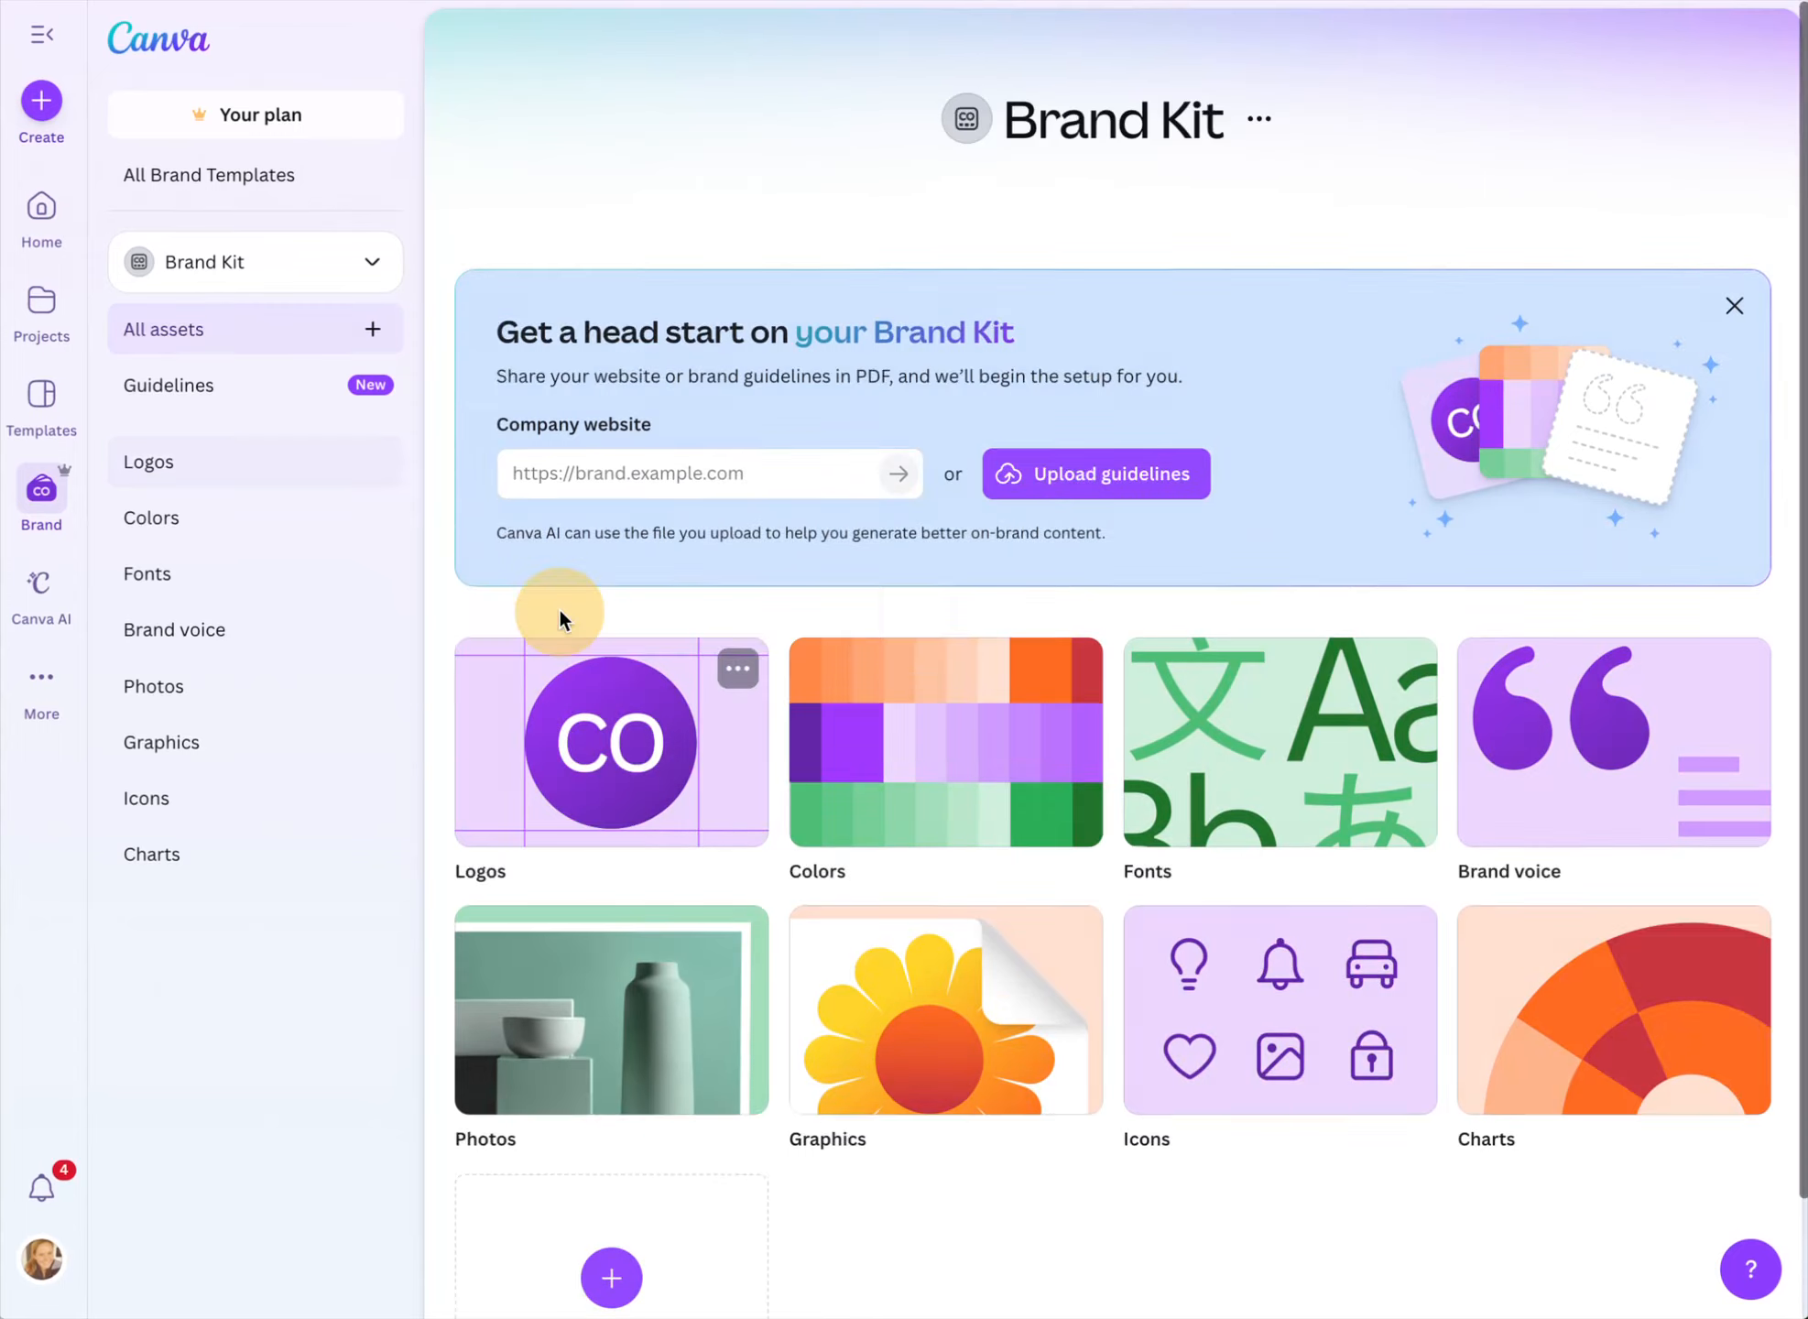
Open the Brand Kit's Logos category to reach its area for adding logo assets
click(559, 612)
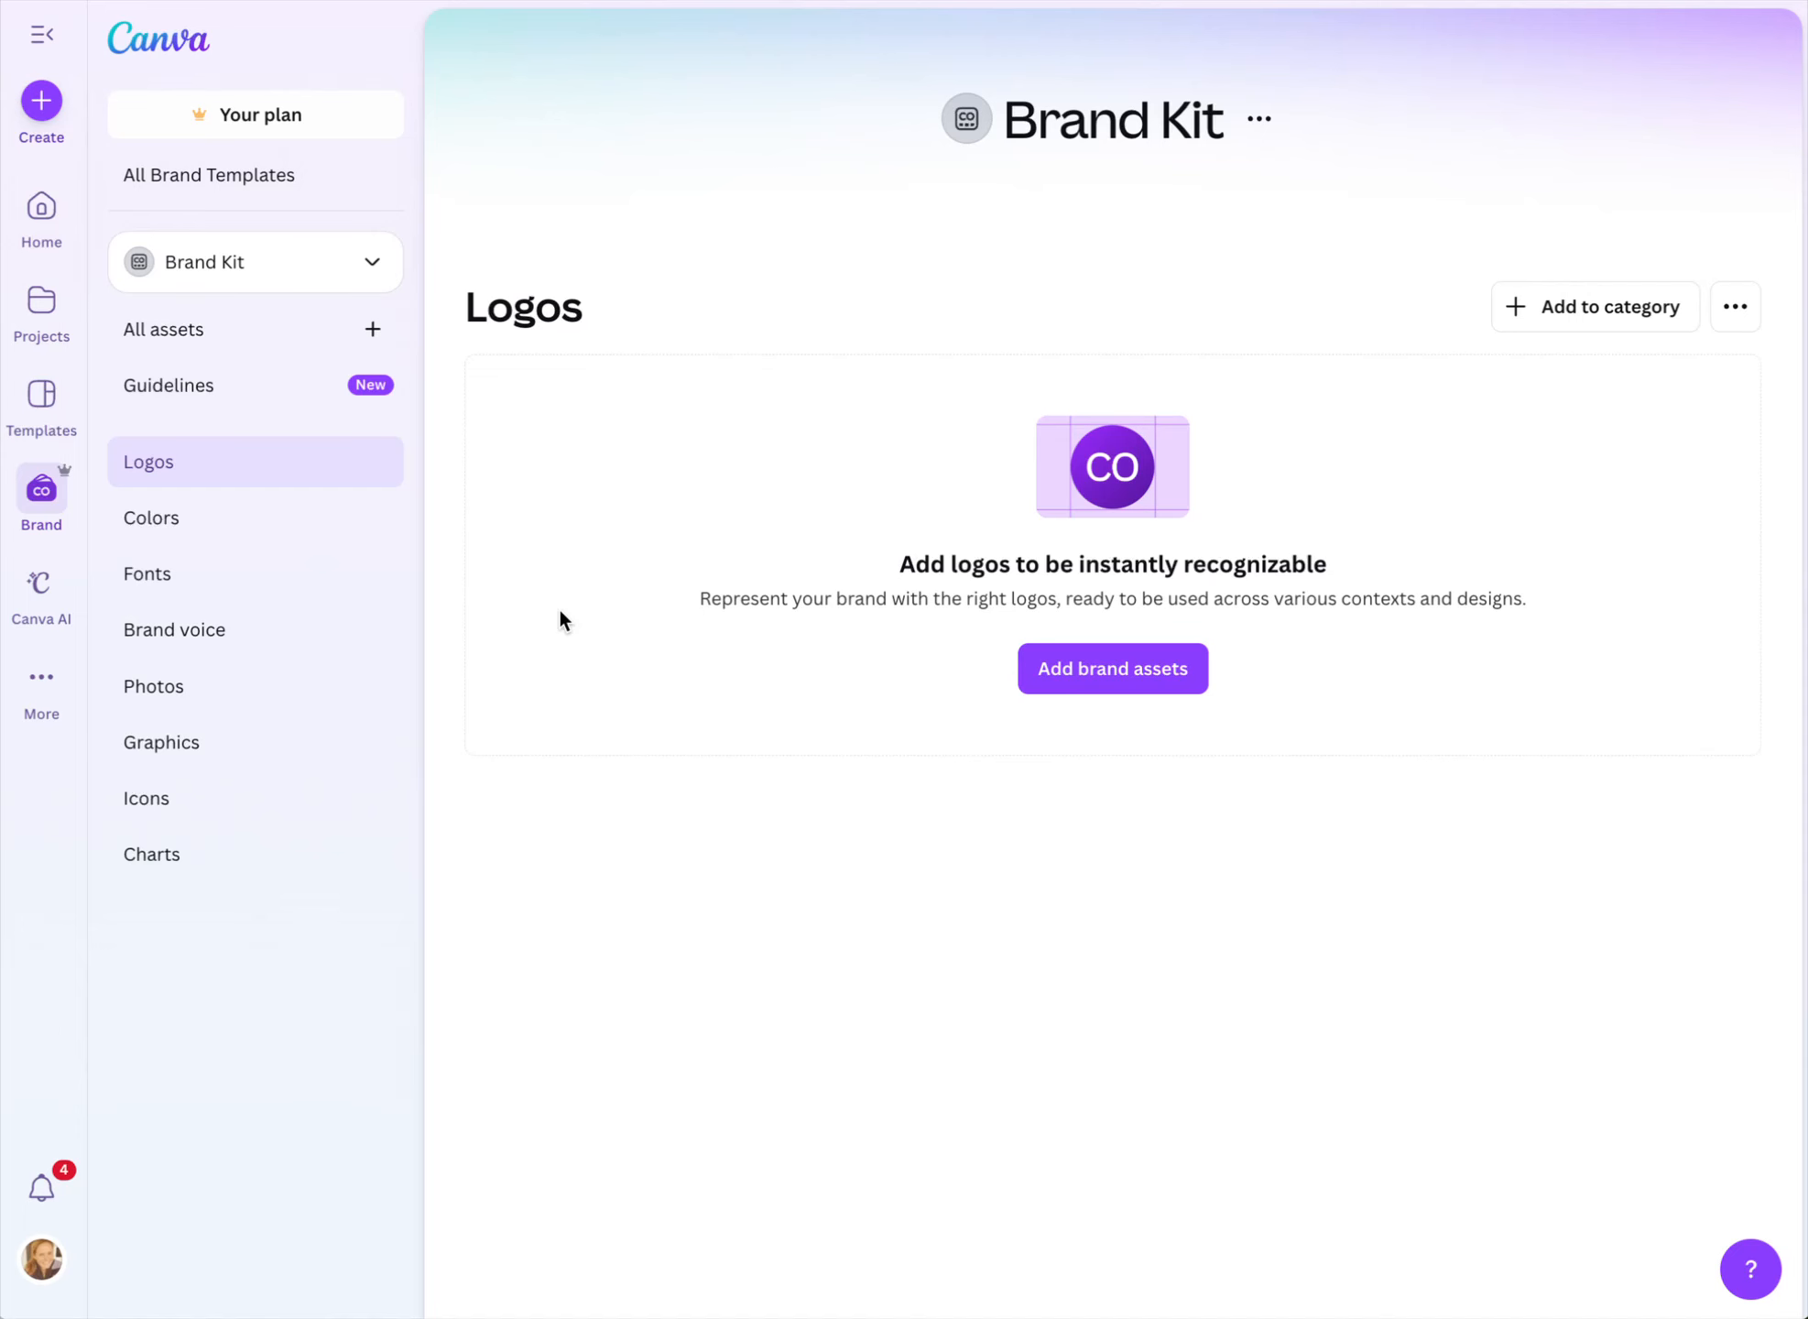
scroll(781, 337, down, 2)
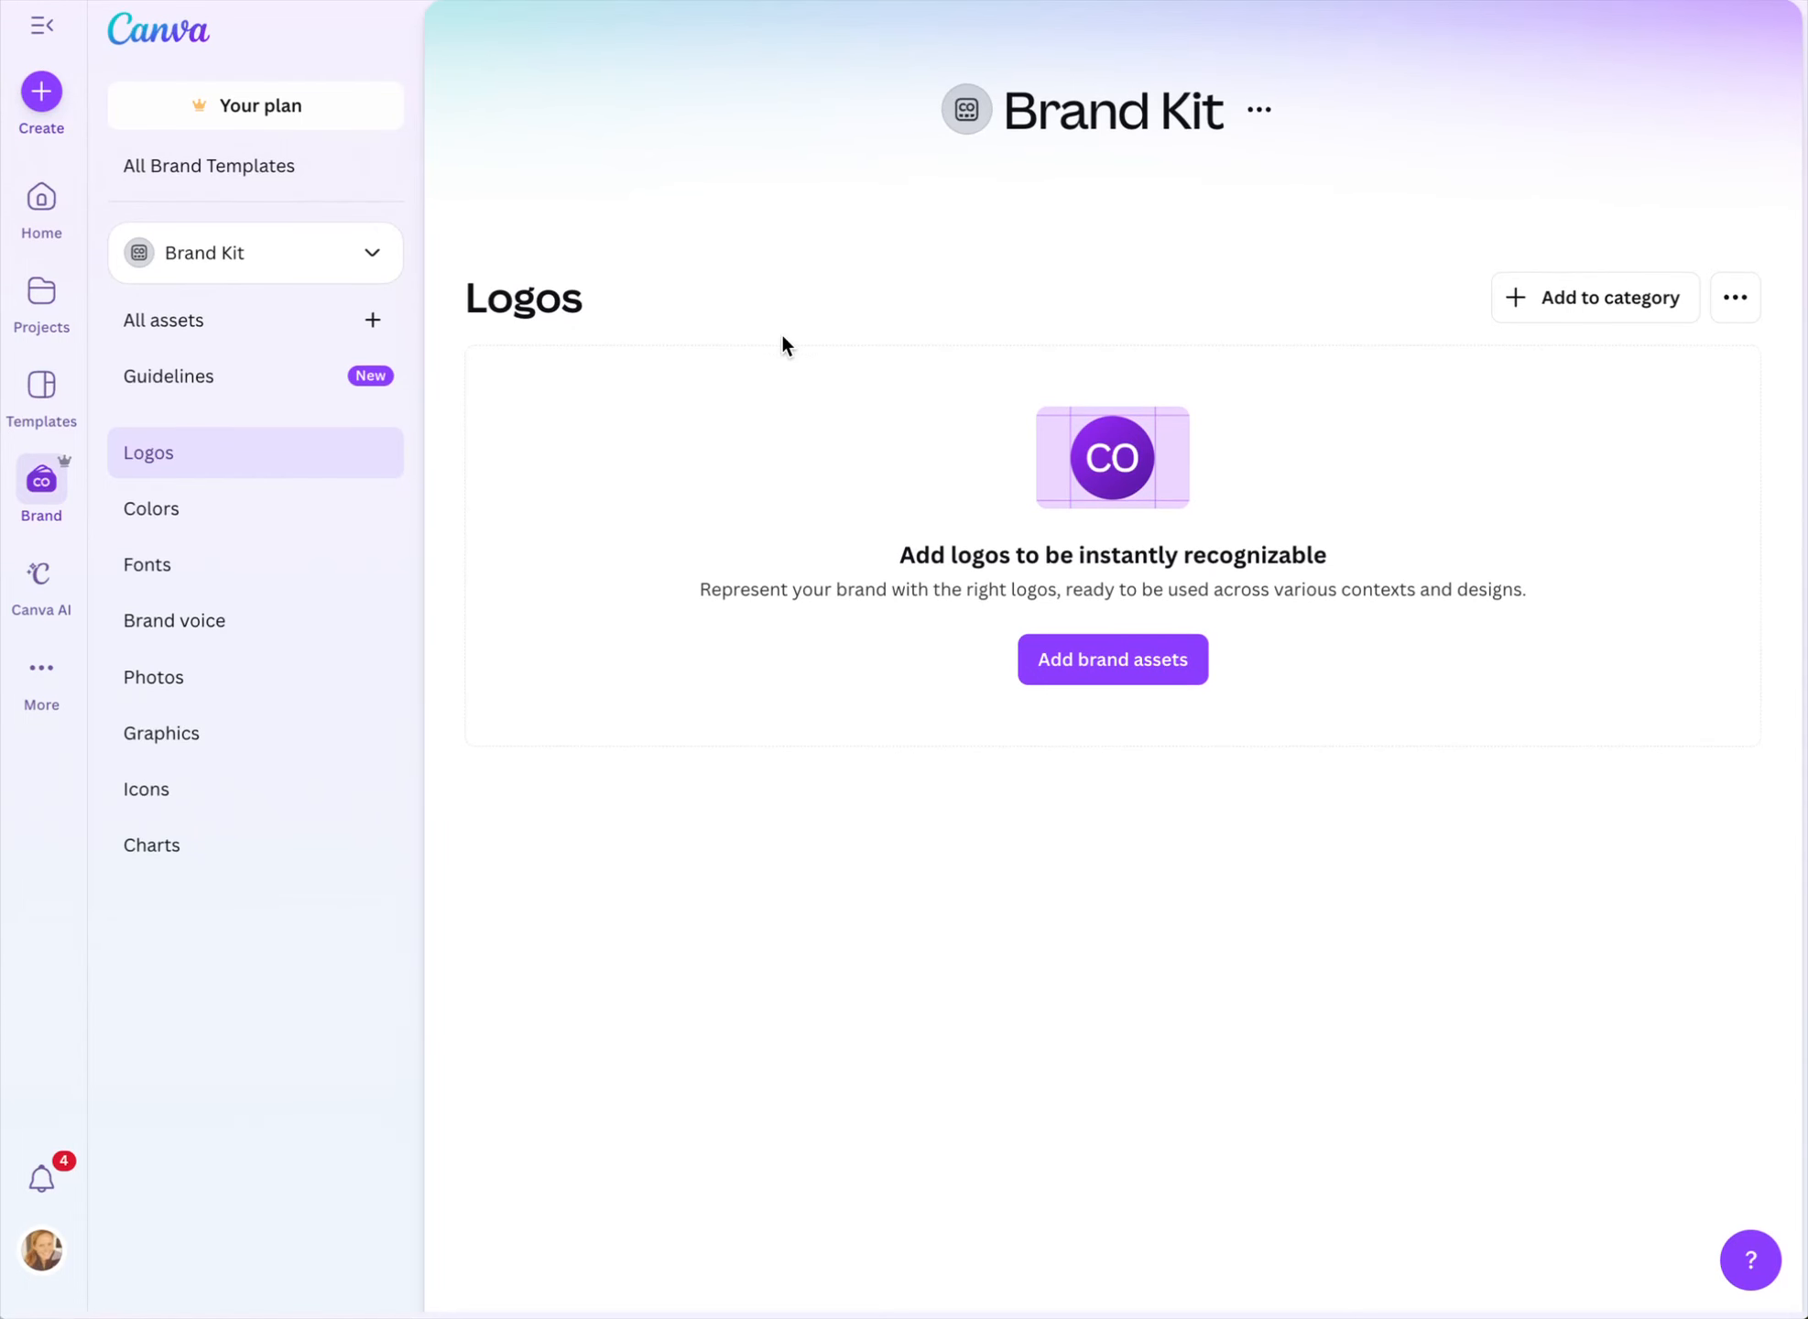
scroll(782, 337, up, 2)
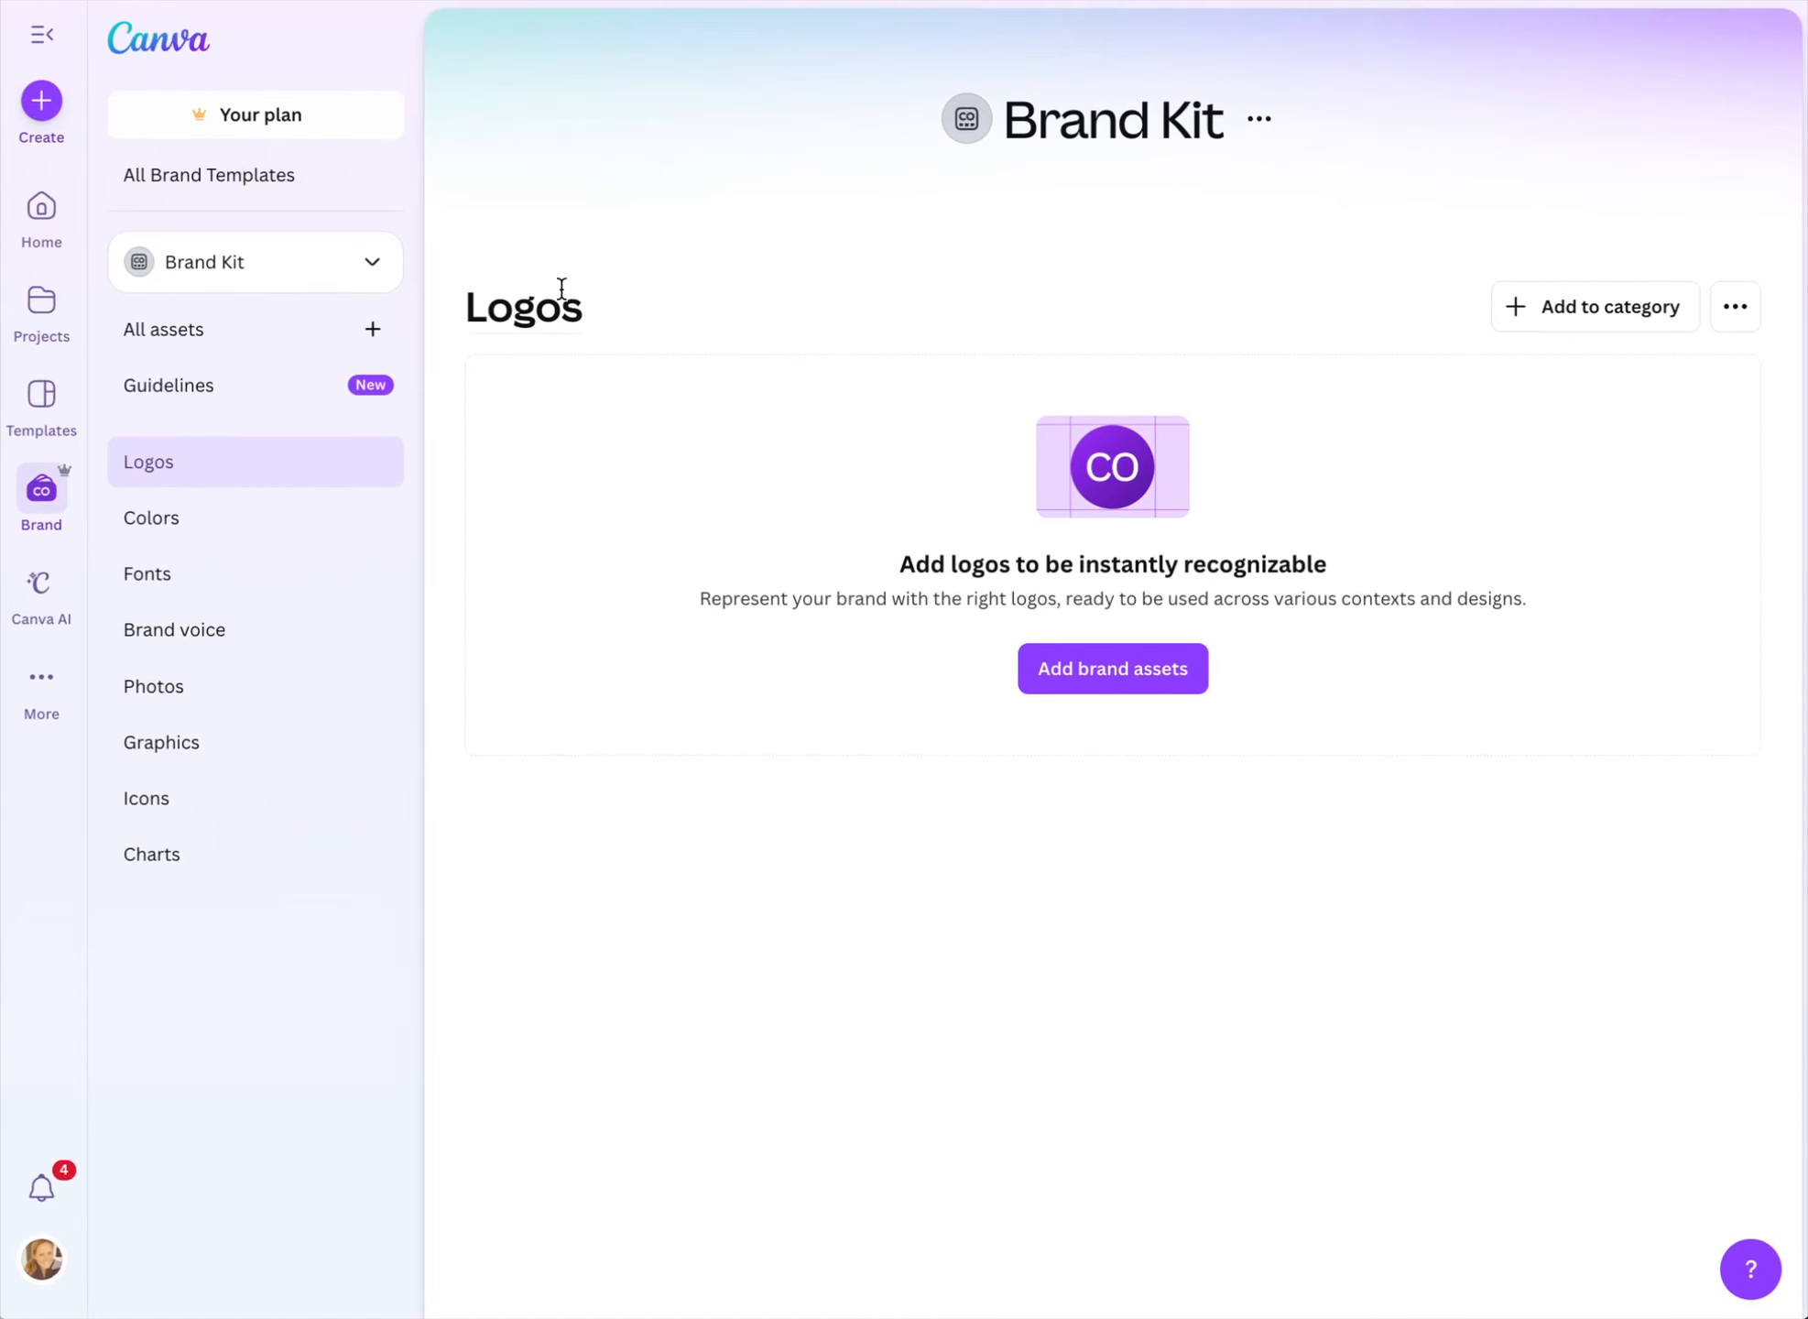
scroll(683, 265, down, 1)
Switch to Finder, open the "Ananda Matri Logo File Pack" folder and move the window further up over the Brand Kit page
key(super+Tab)
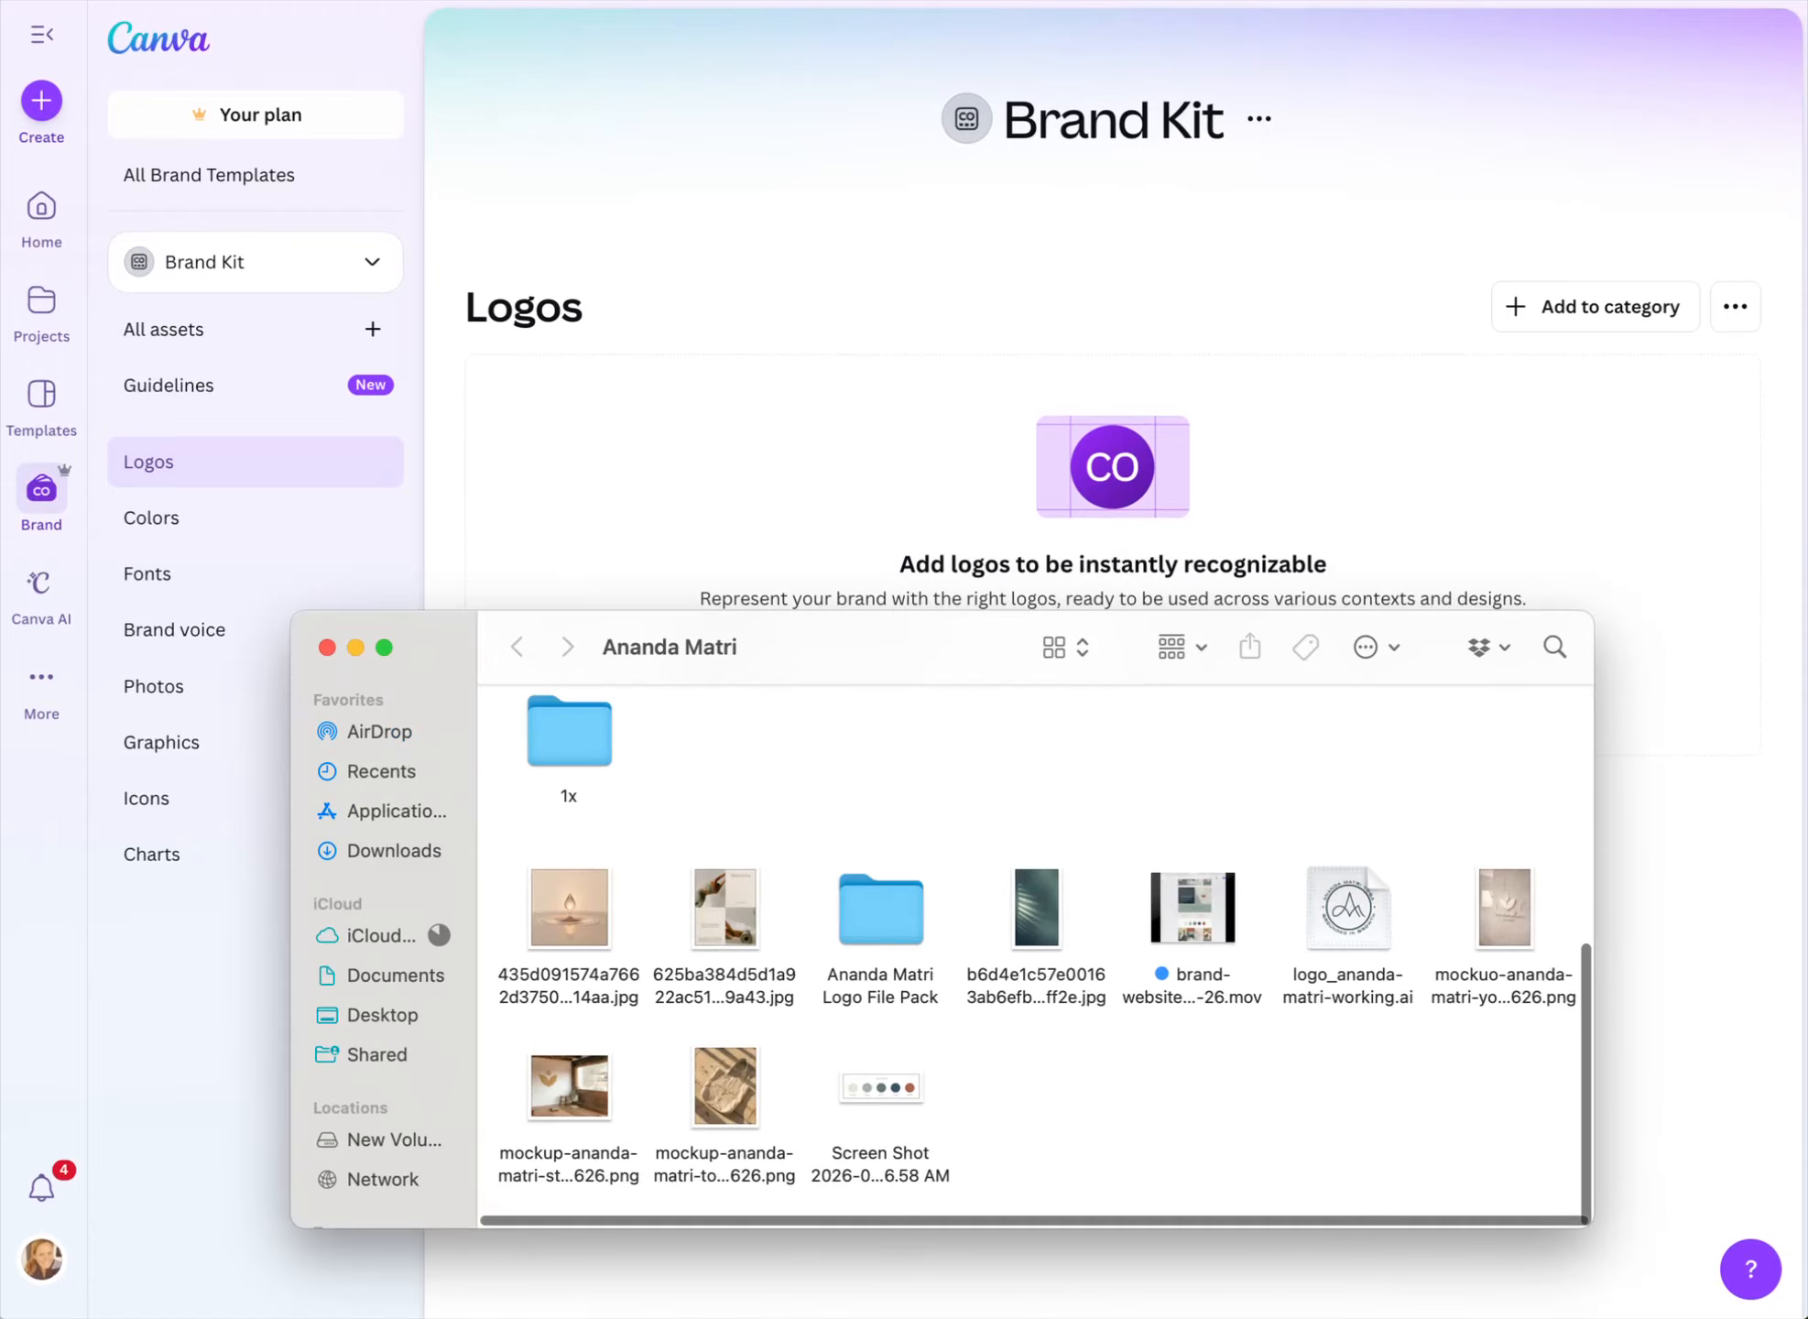
double_click(880, 906)
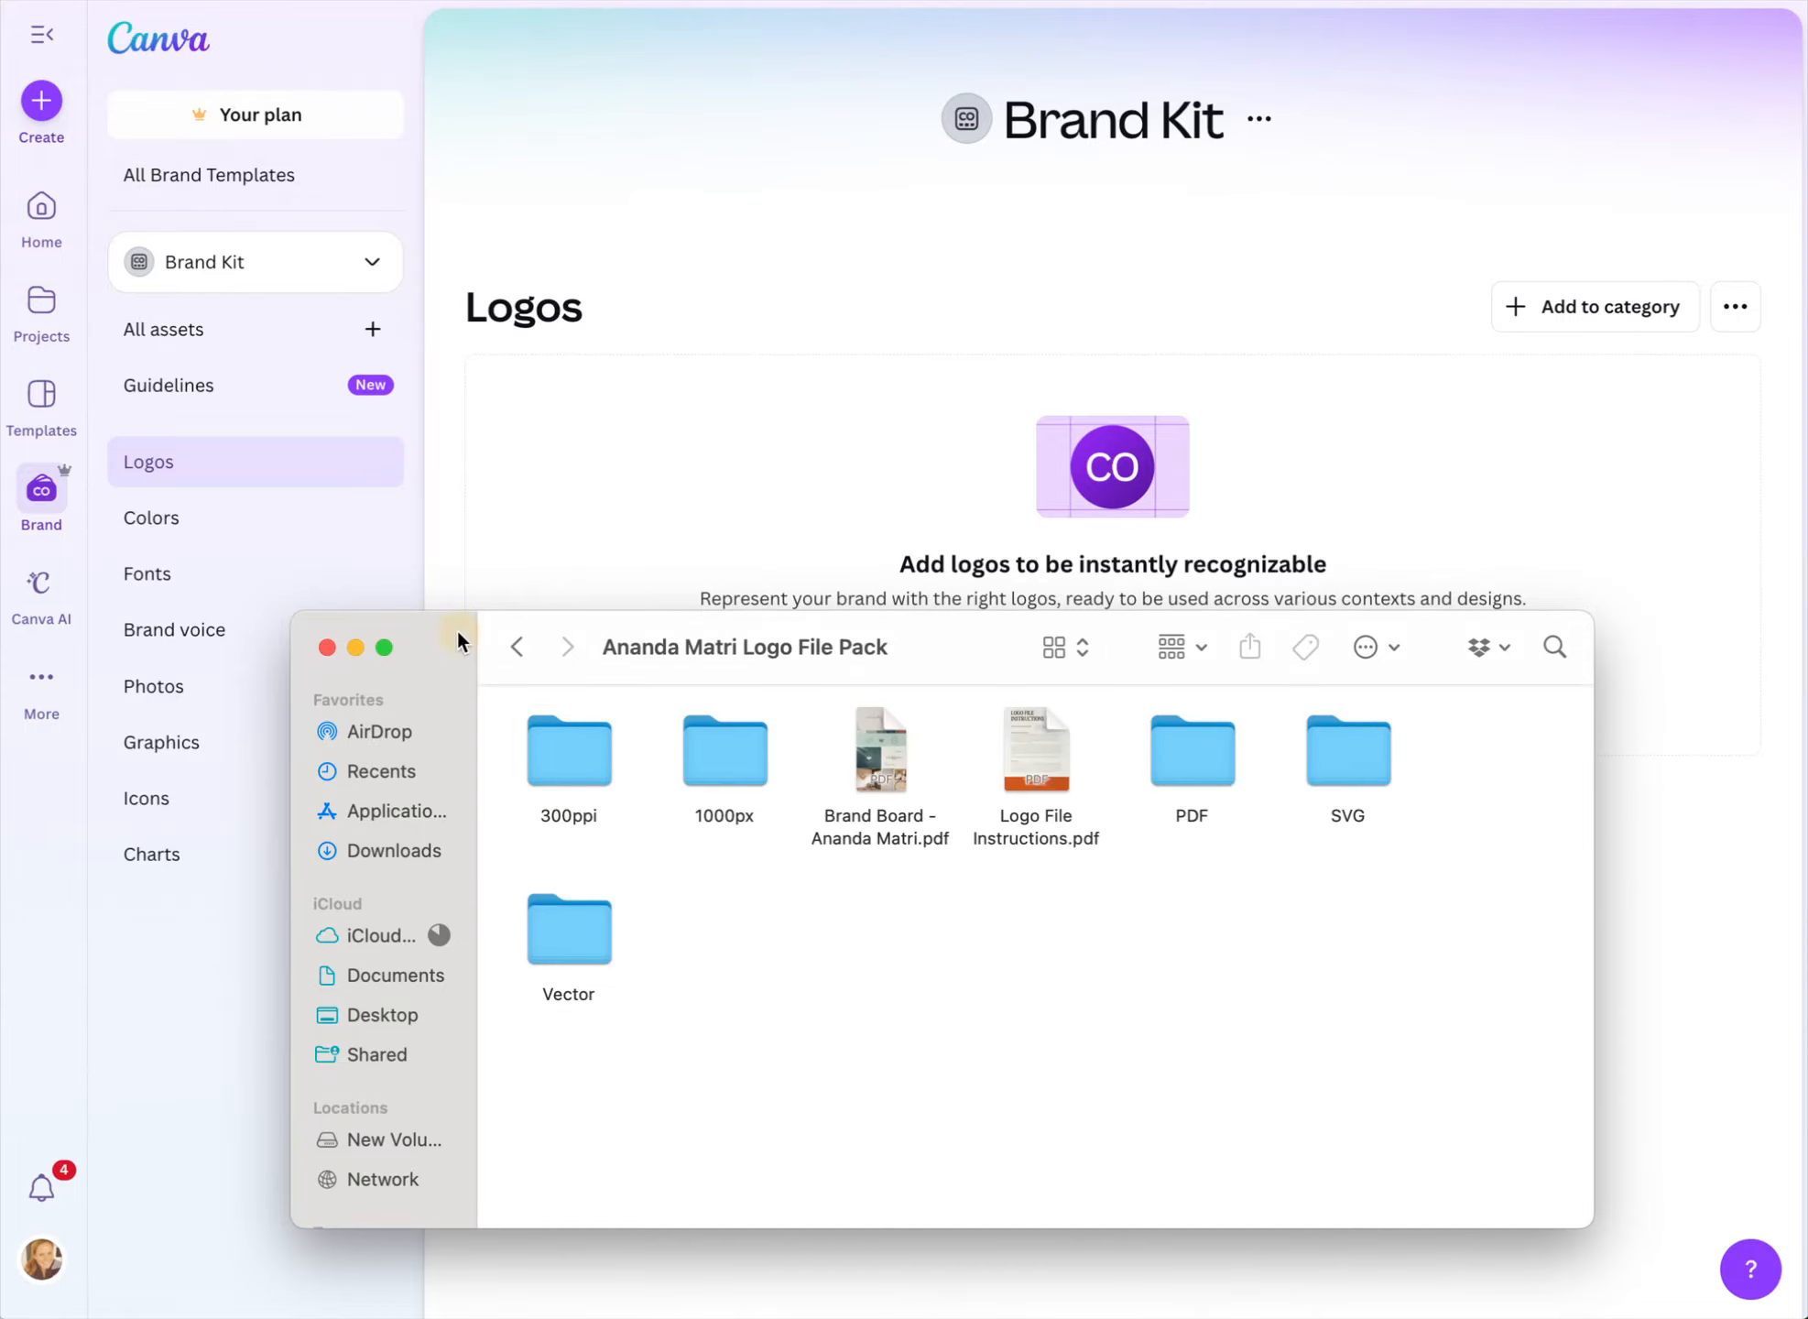
drag(456, 630, 261, 100)
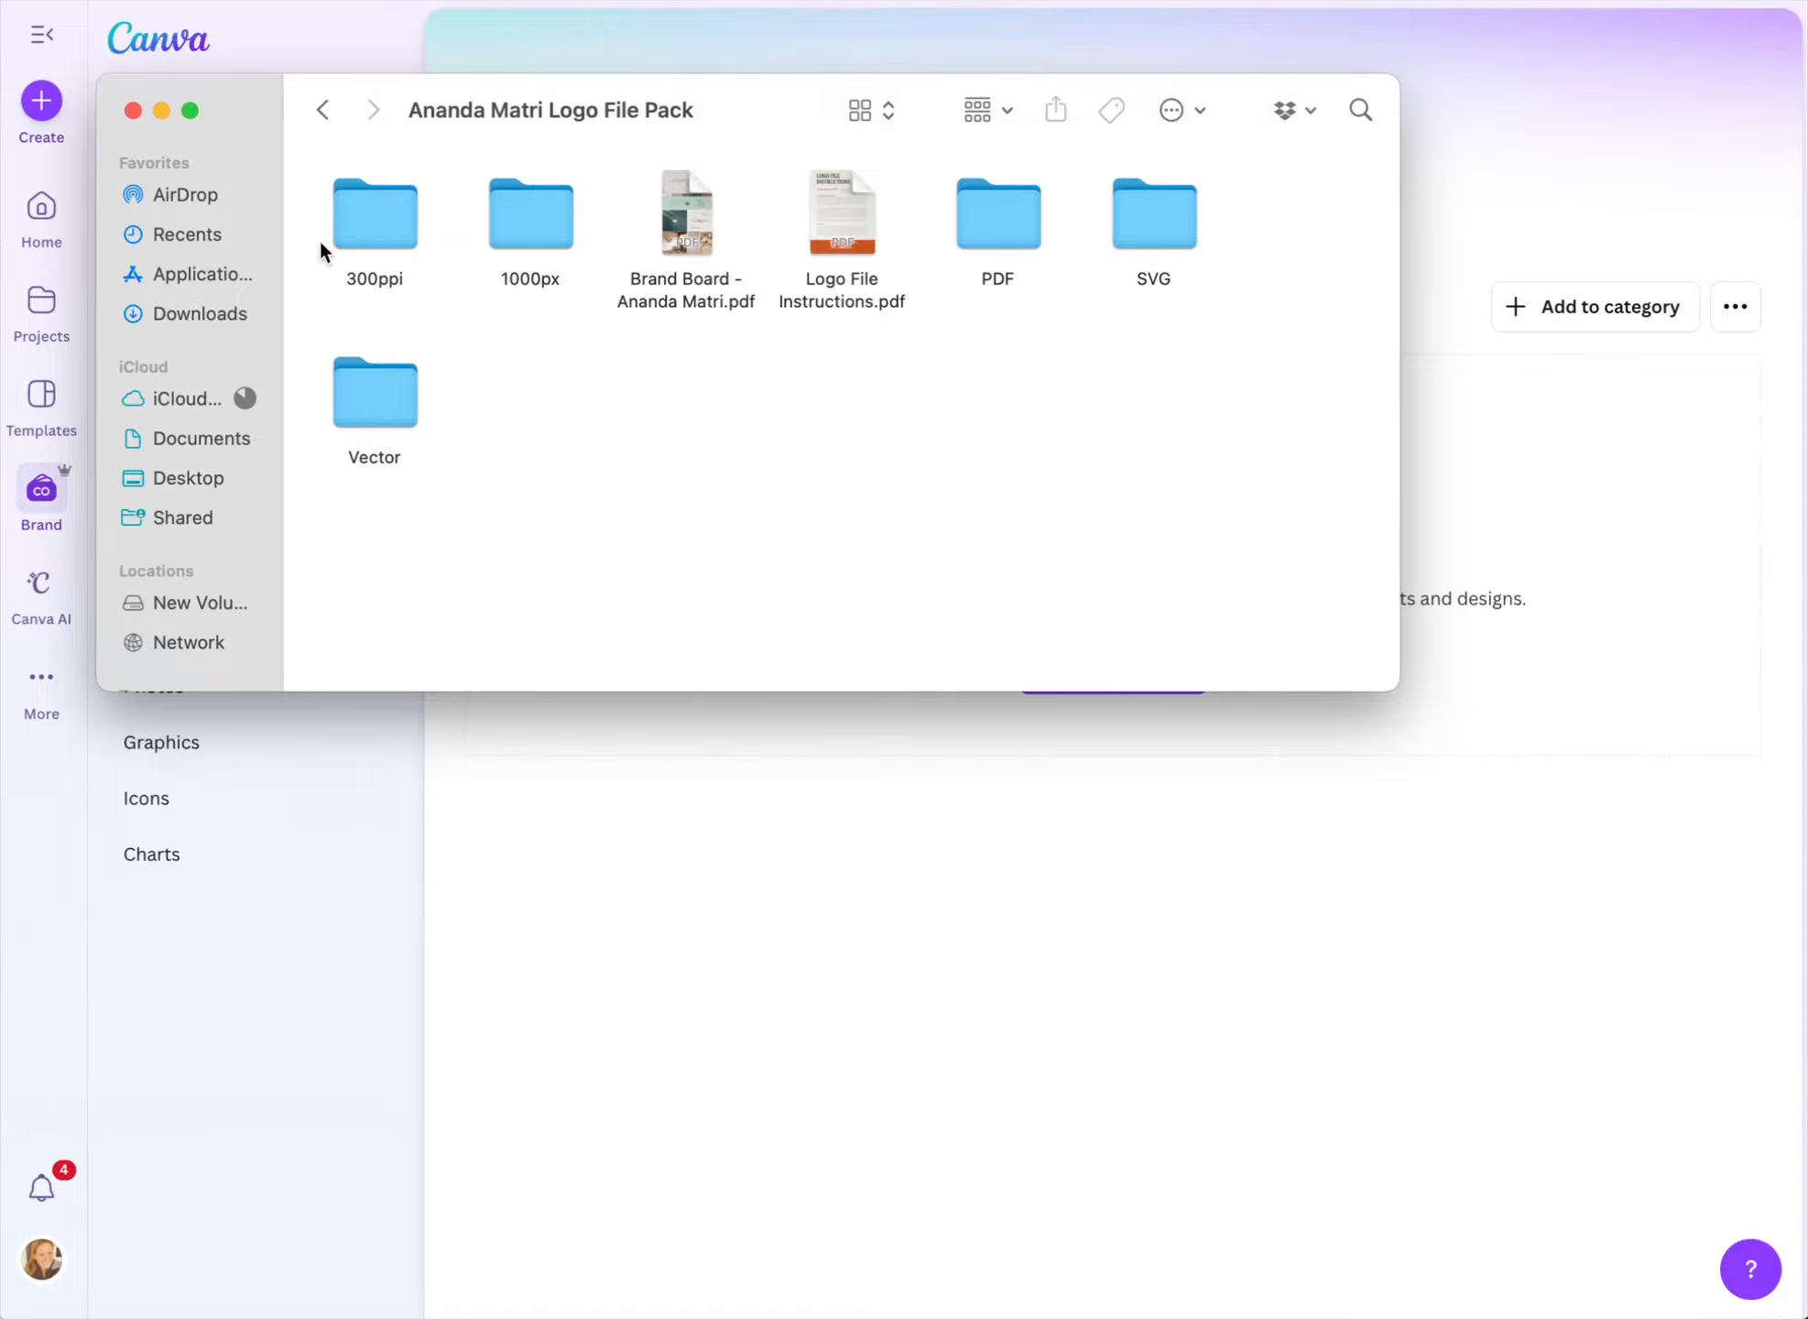
Open the 300ppi folder and look through its JPG logo variations
double_click(381, 208)
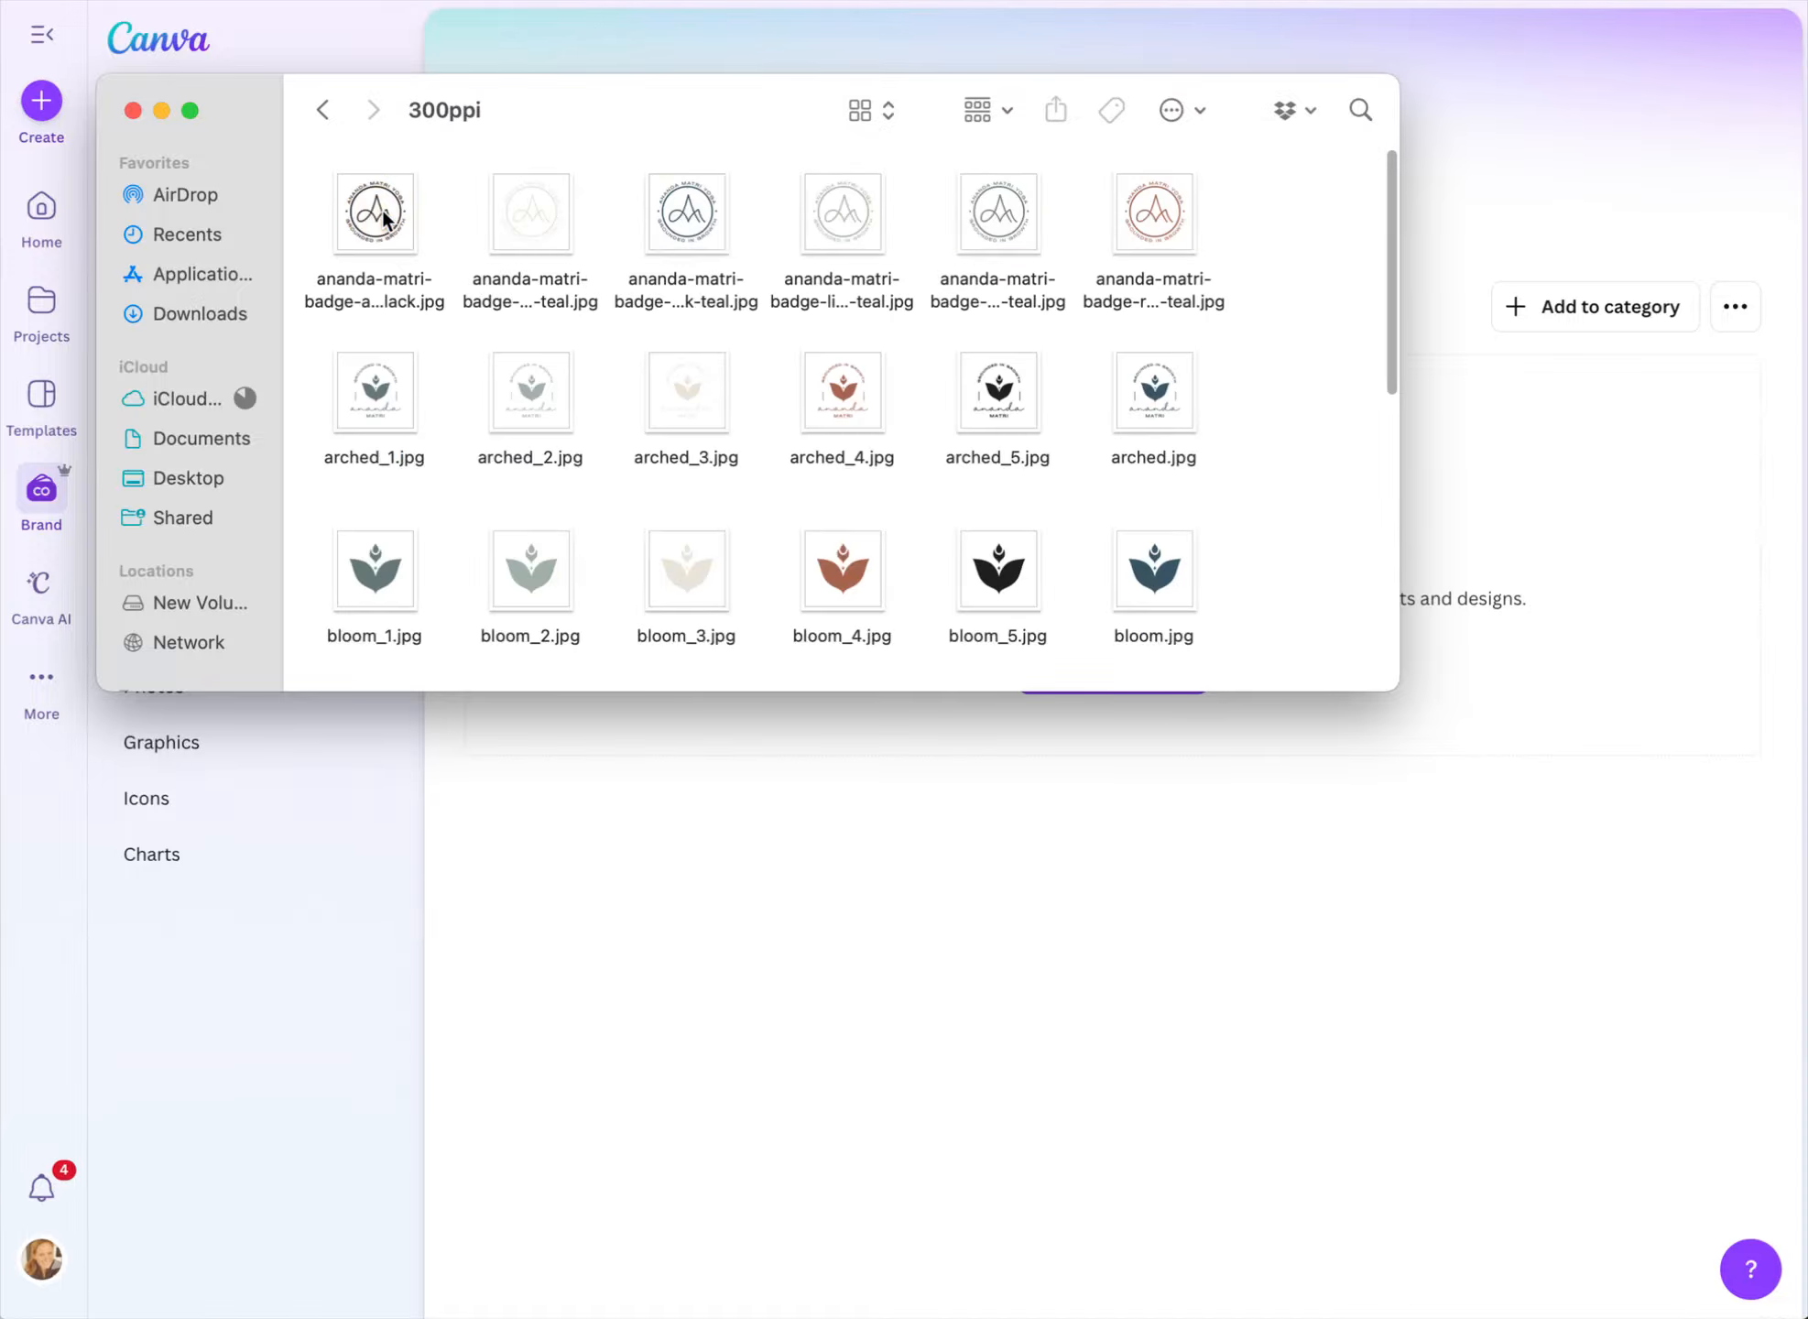
scroll(593, 203, down, 15)
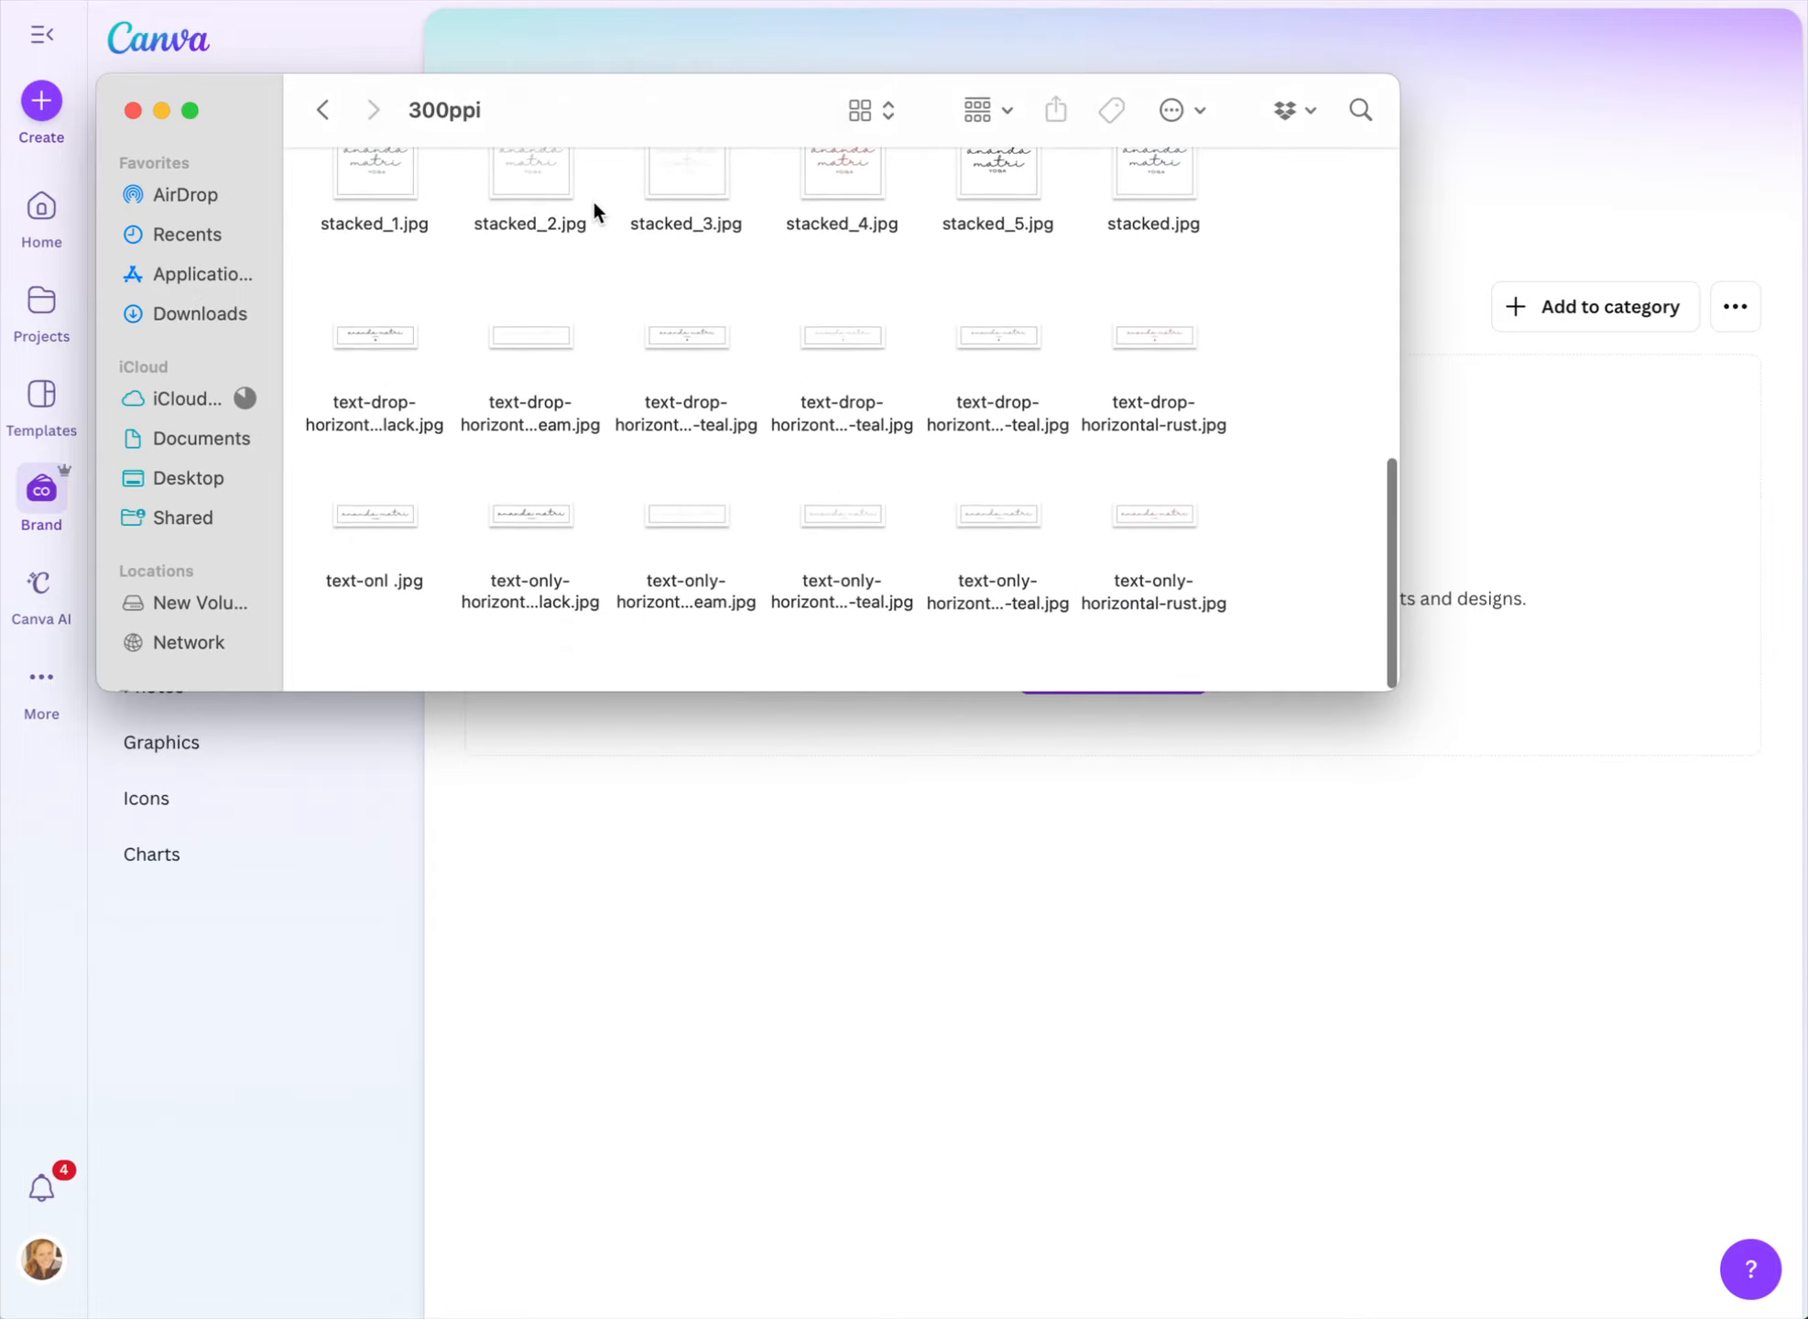
scroll(593, 203, up, 10)
scroll(593, 210, up, 3)
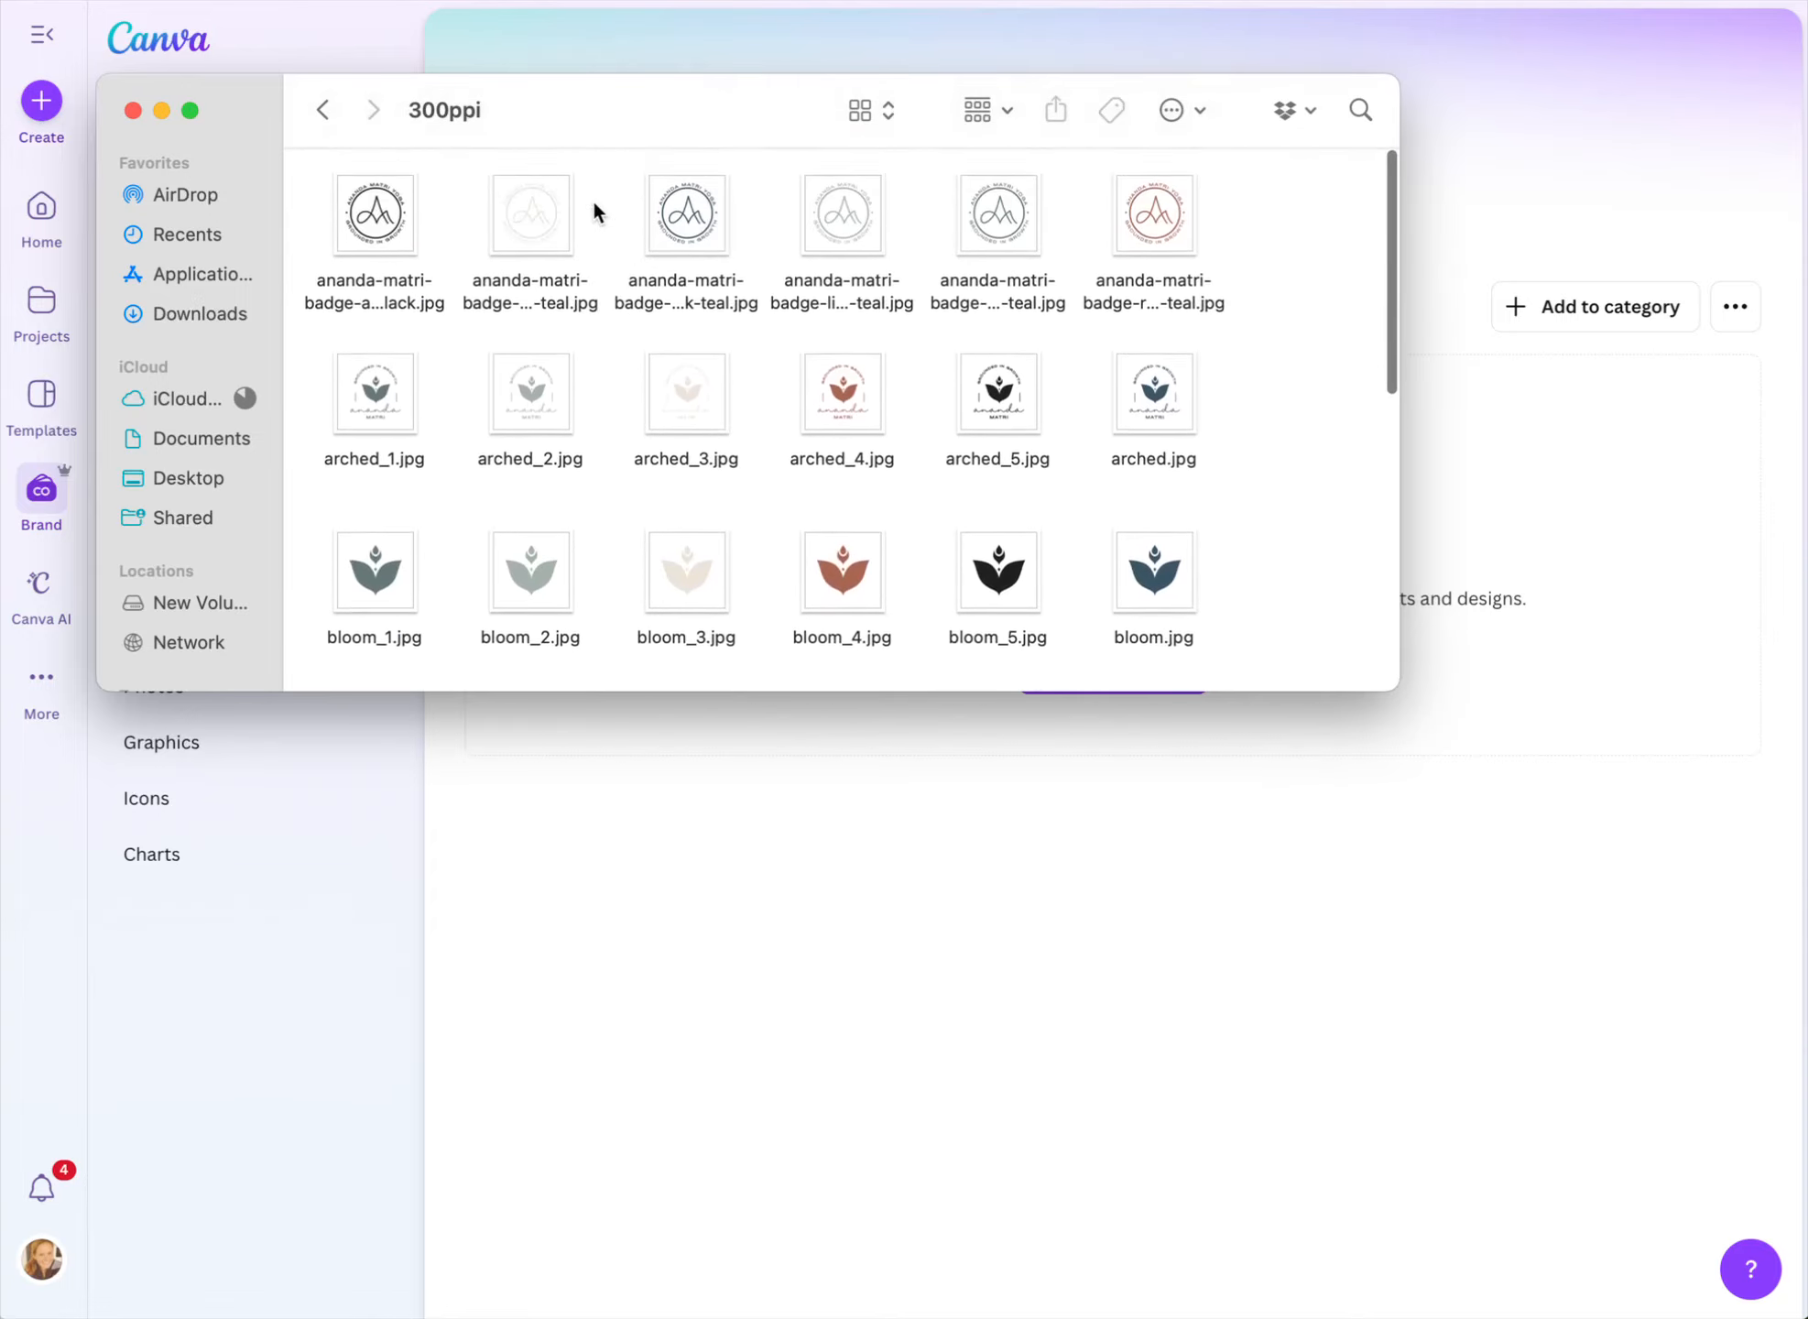
scroll(1315, 342, down, 8)
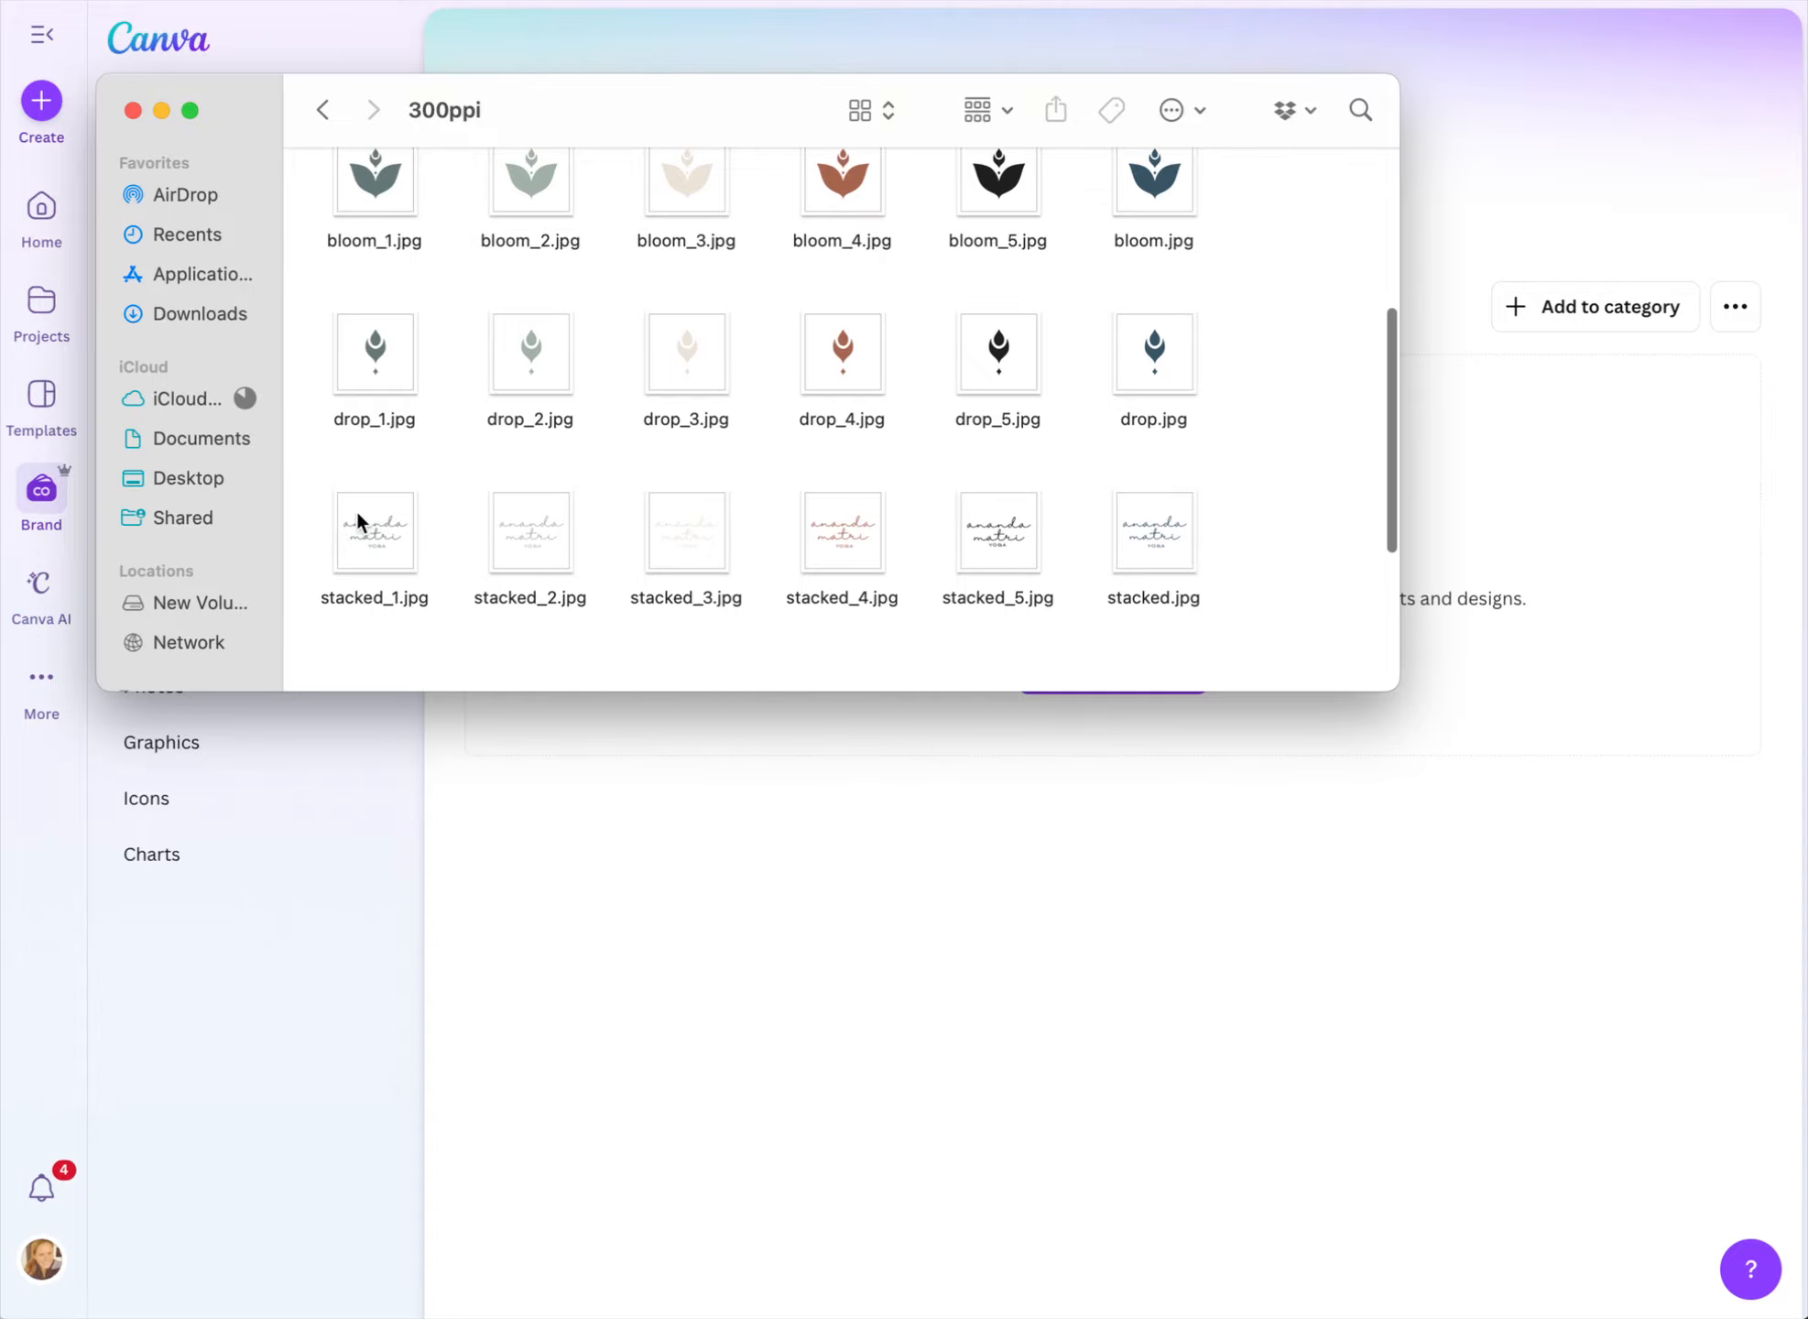
scroll(1241, 395, down, 5)
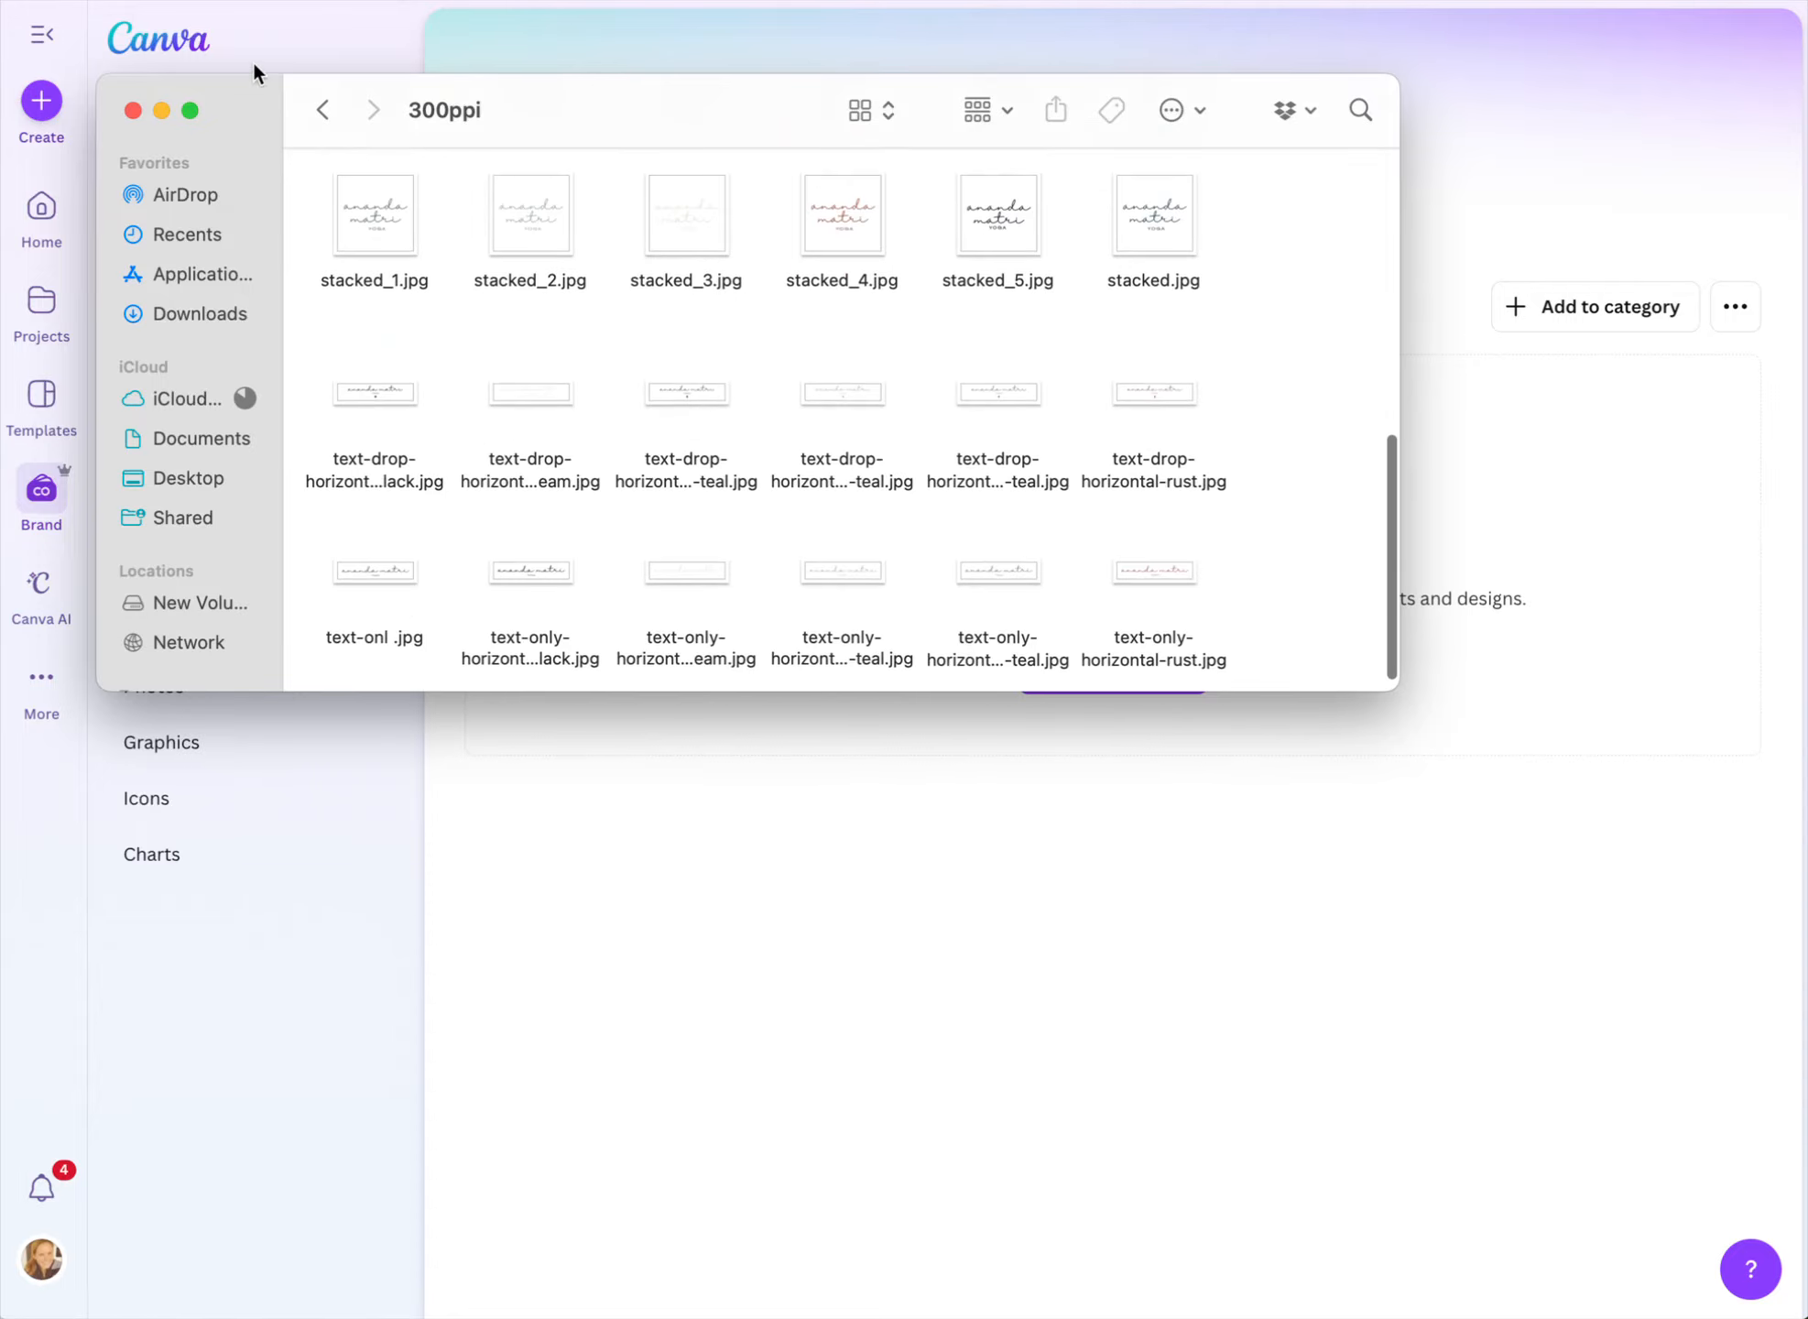
Open the 1000px folder, open its almost-black badge PNG for viewing and move the image window over so the whole badge shows
click(319, 109)
double_click(558, 229)
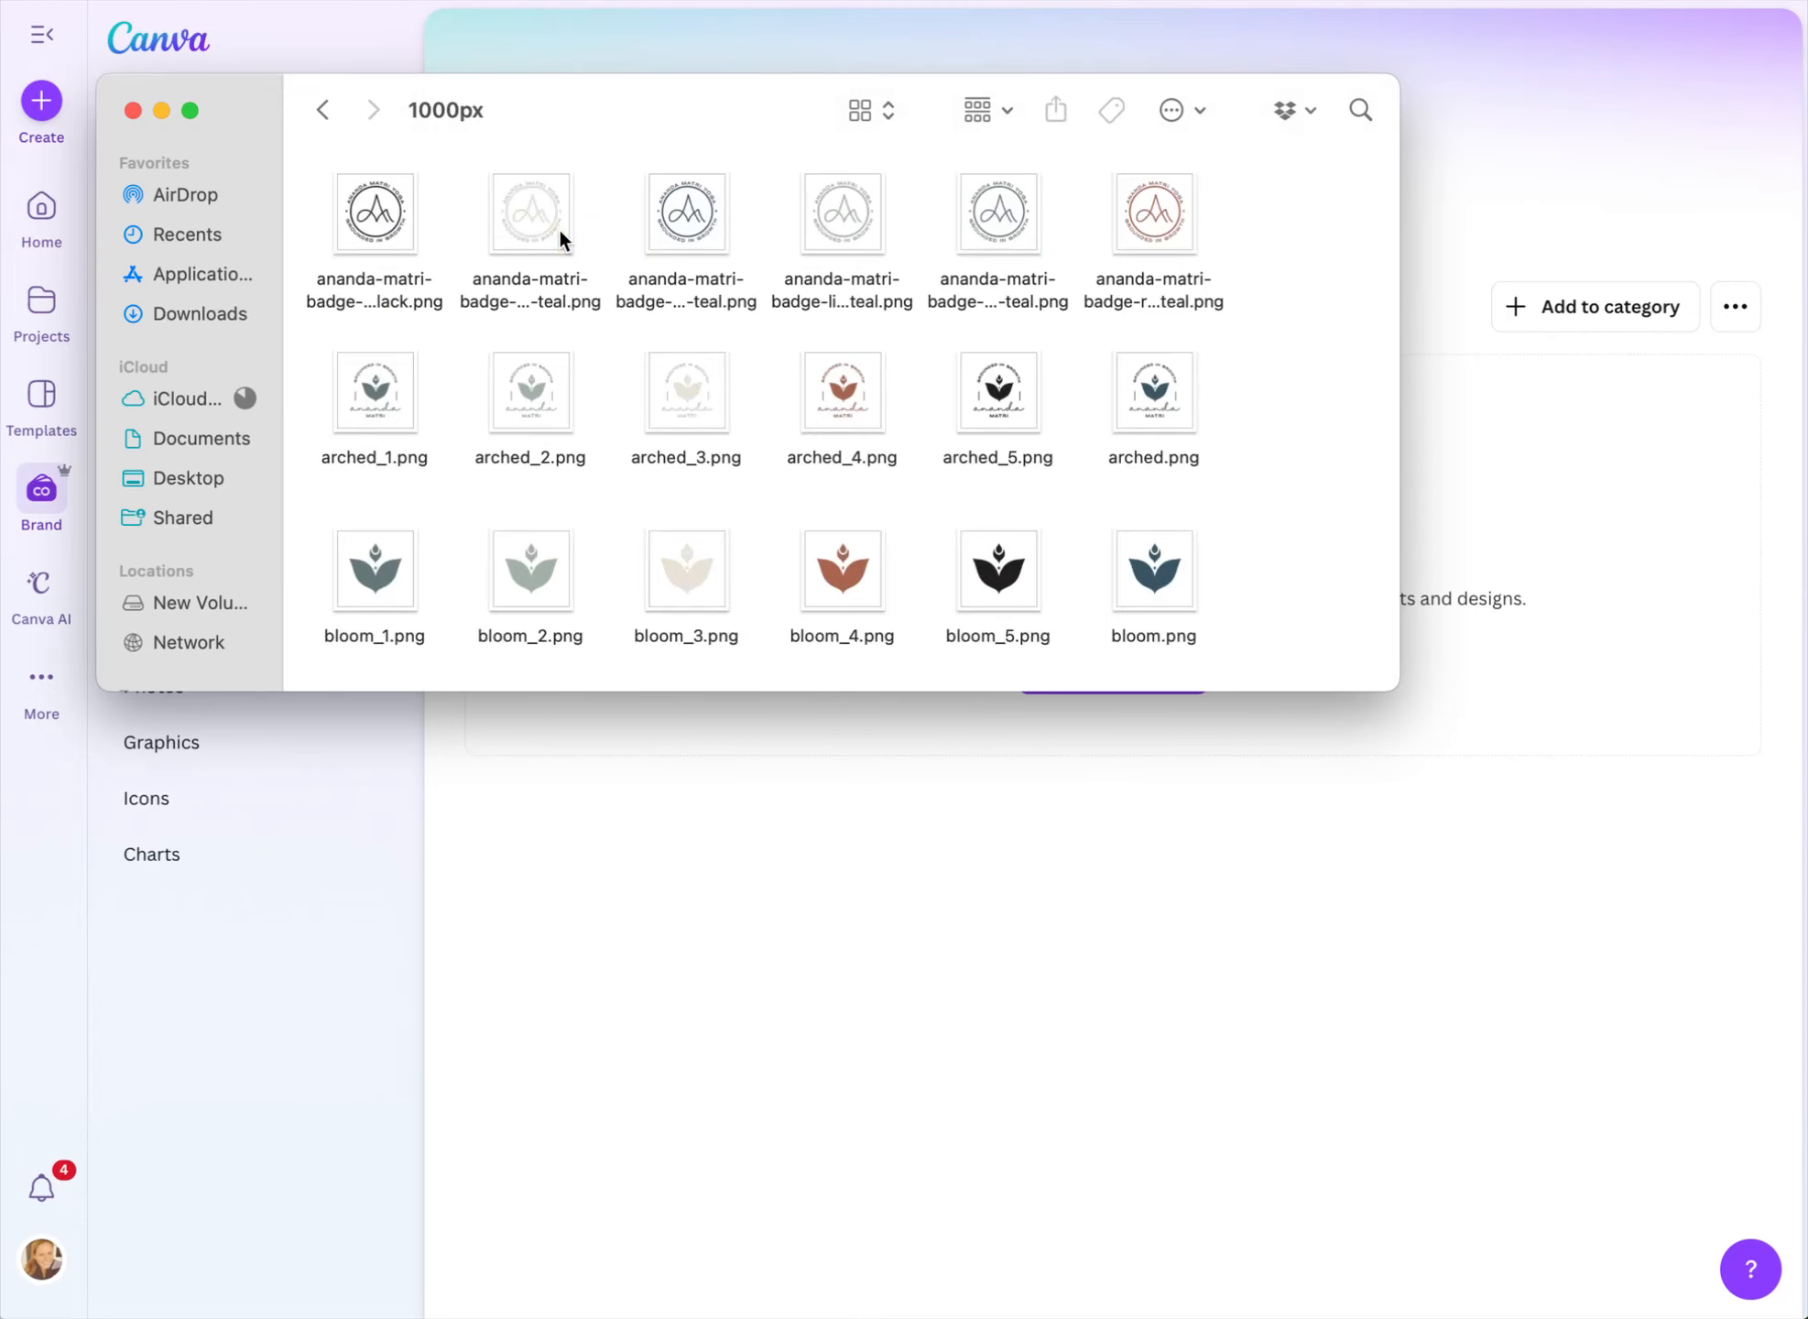
click(381, 209)
key(space)
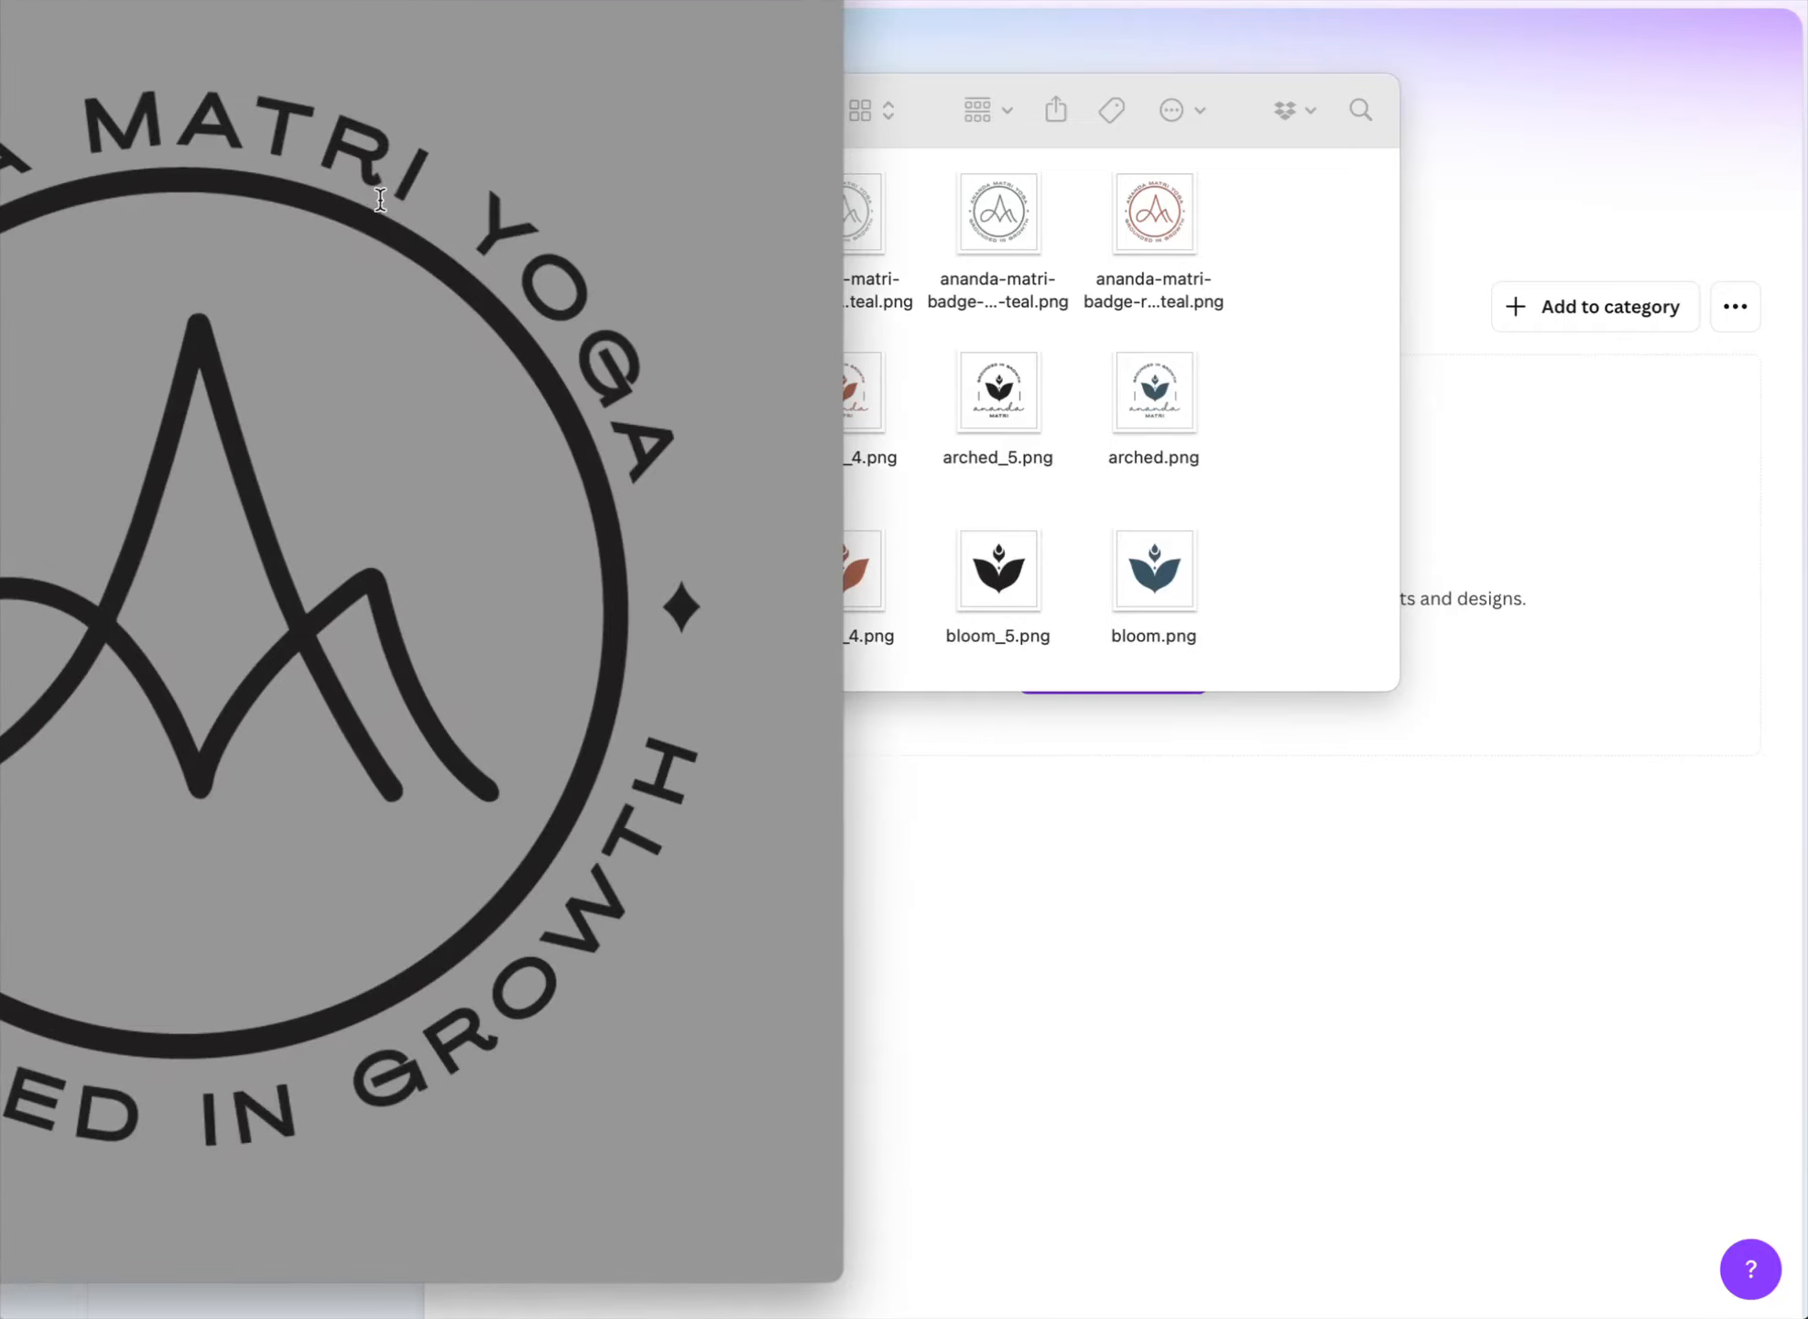
drag(131, 0, 729, 20)
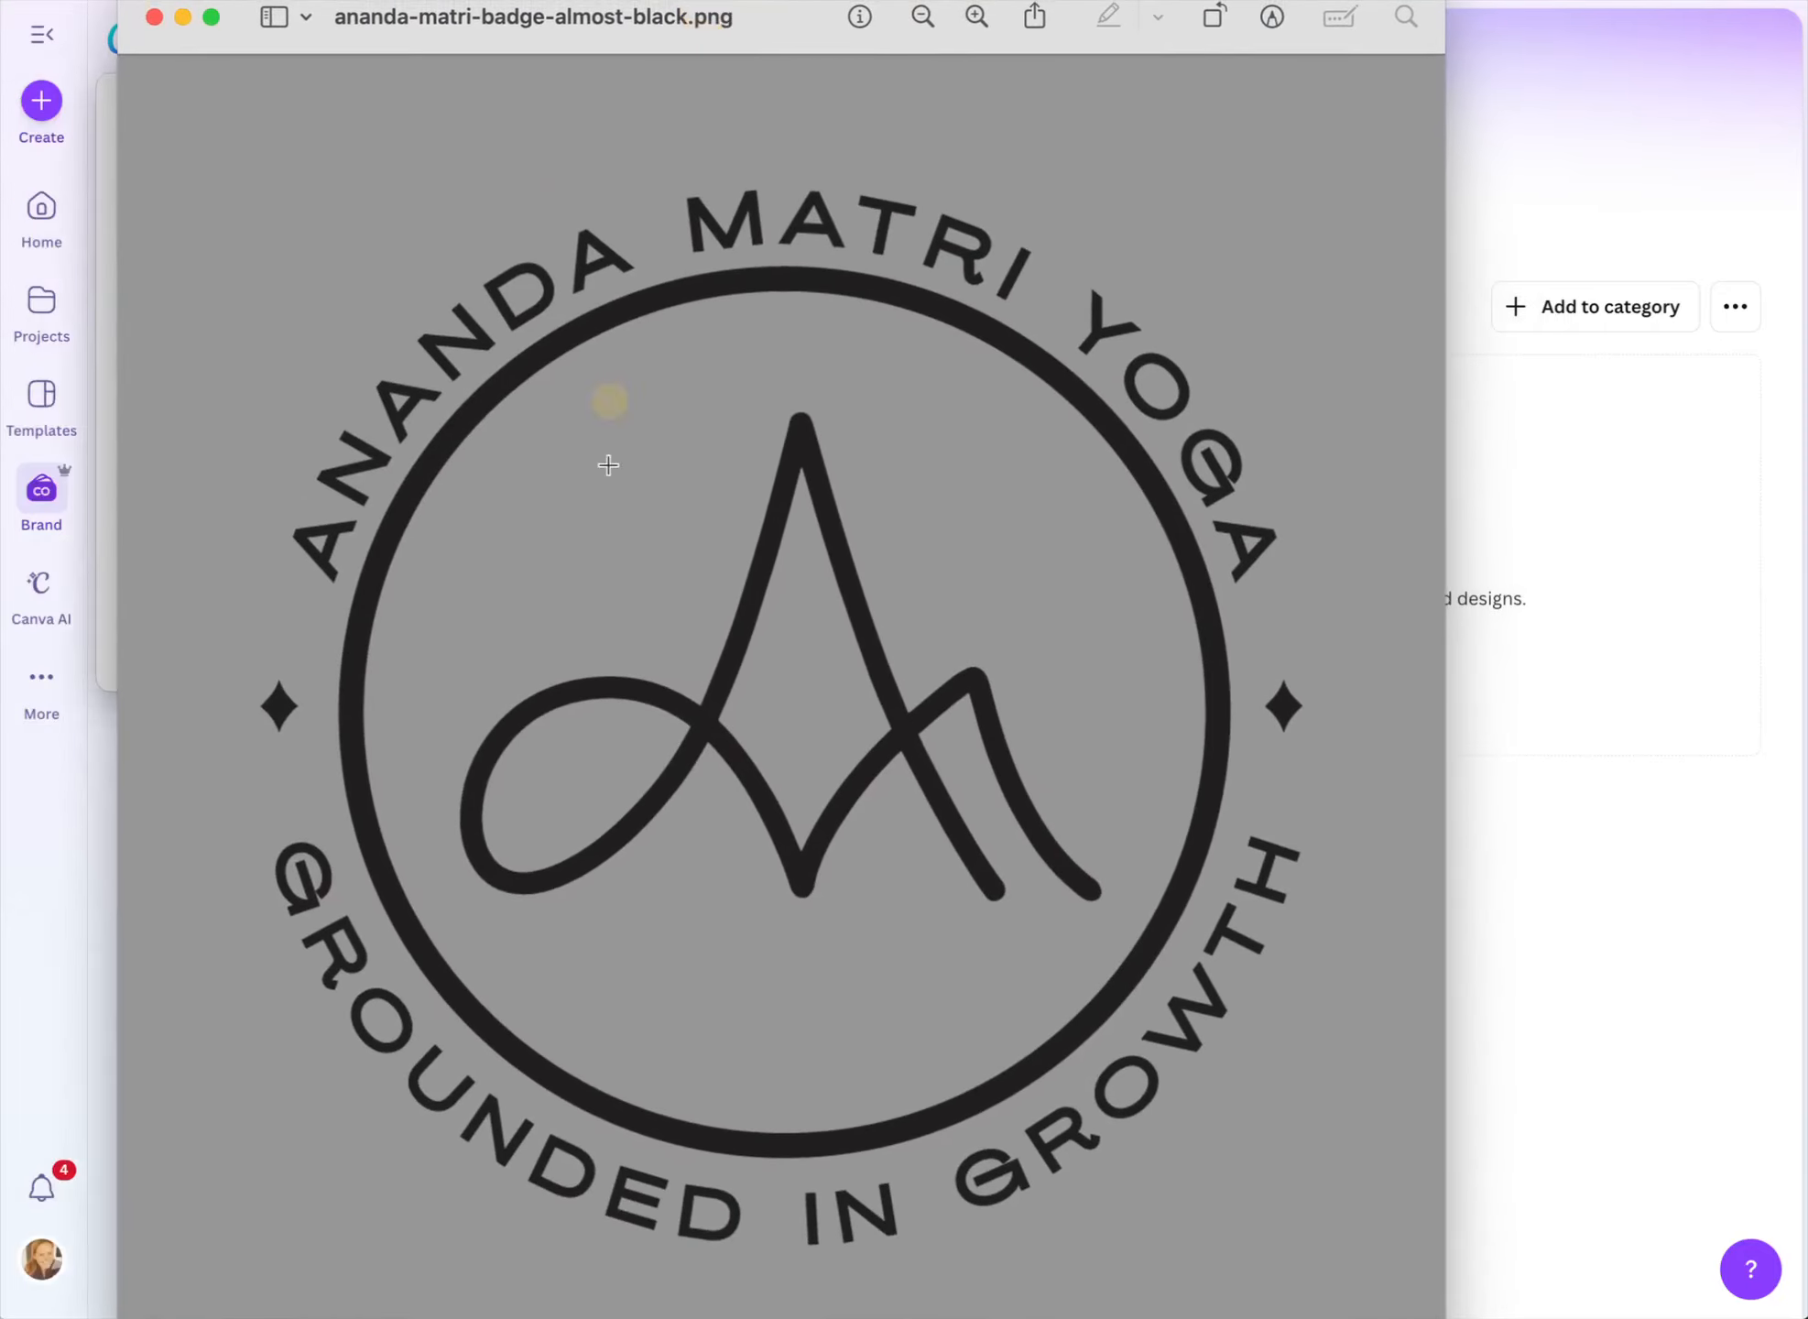
Examine the almost-black badge PNG's edges and transparent background at different magnifications, and close the image
scroll(780, 451, up, 10)
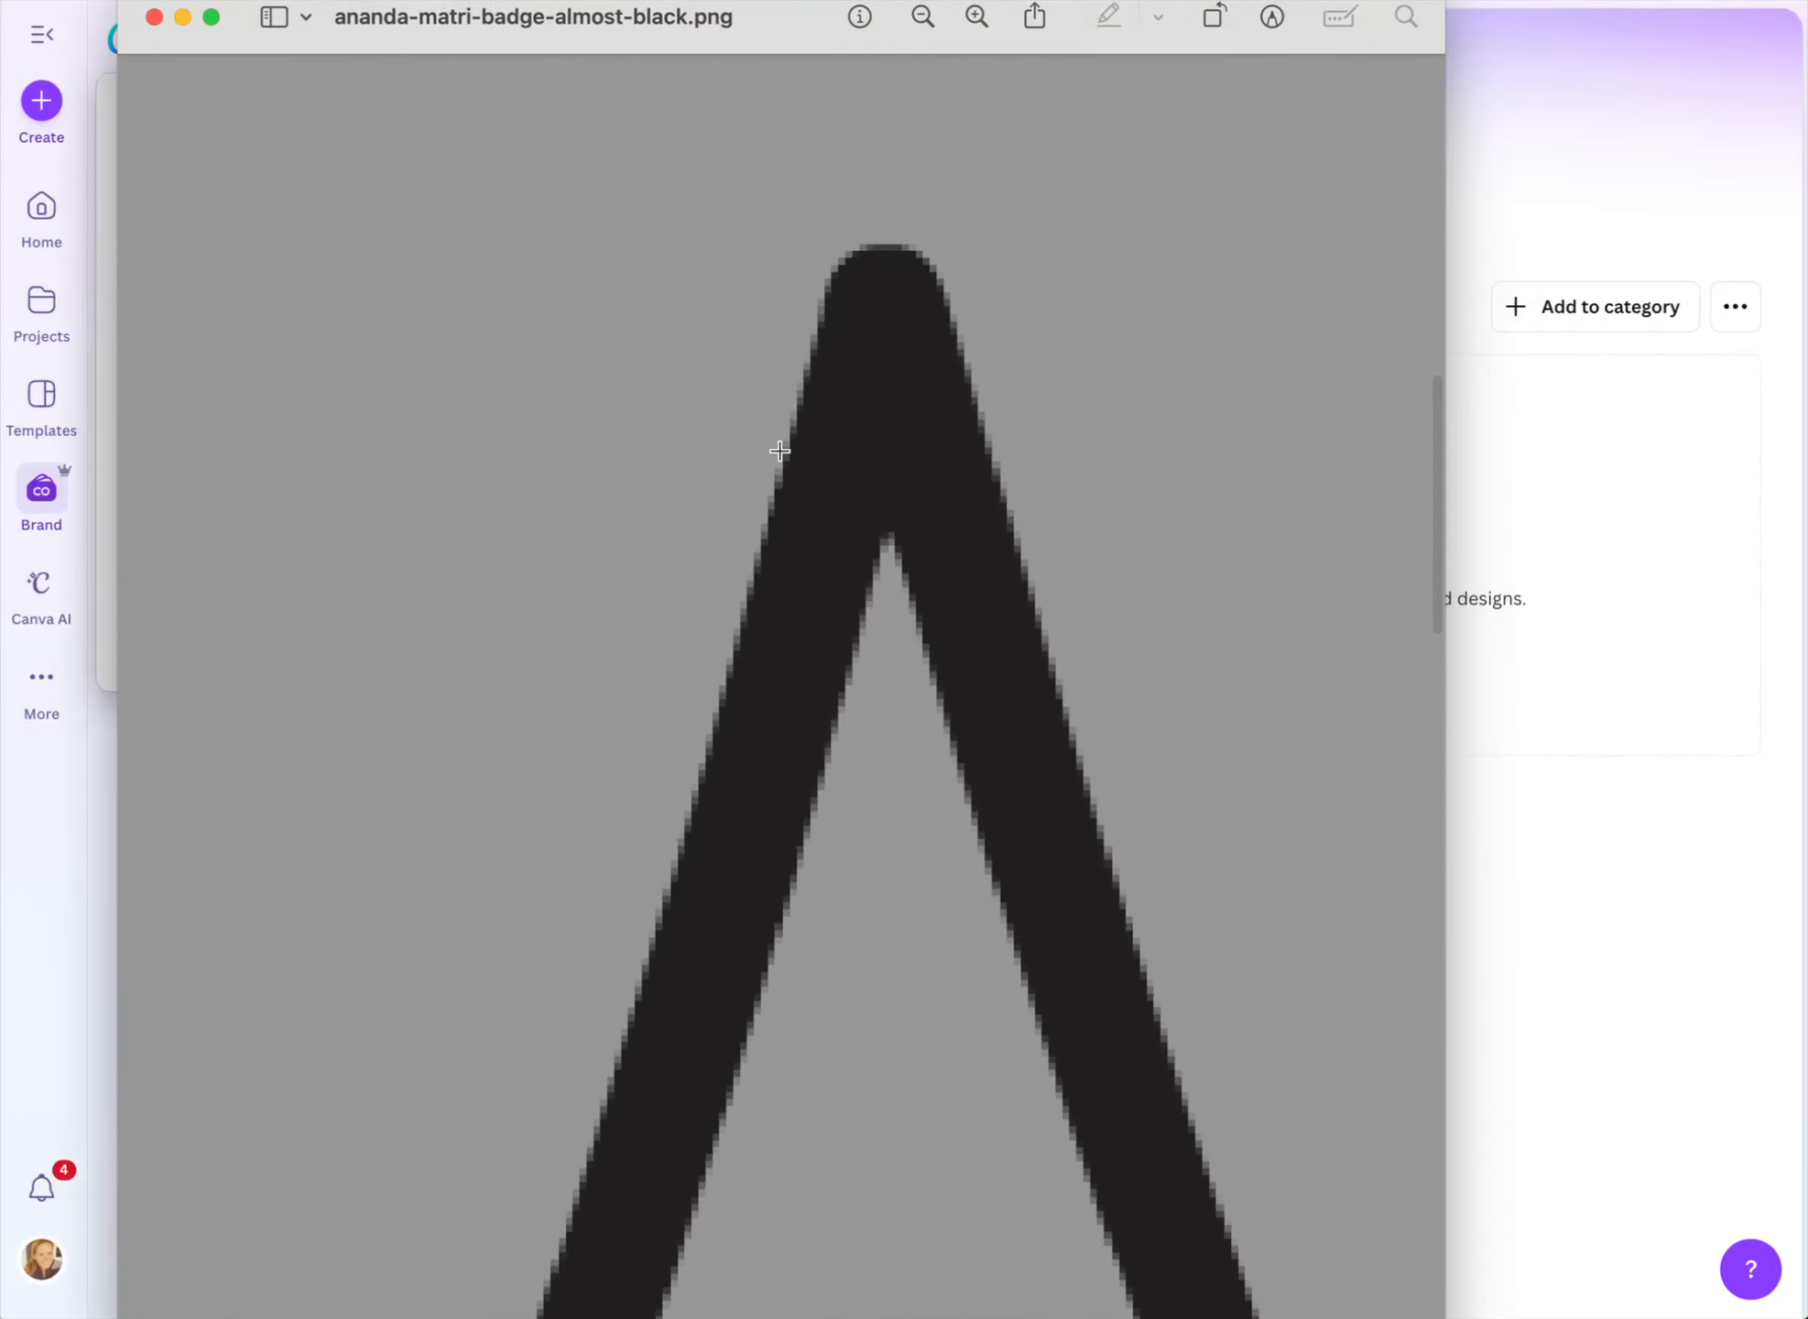
scroll(779, 450, down, 10)
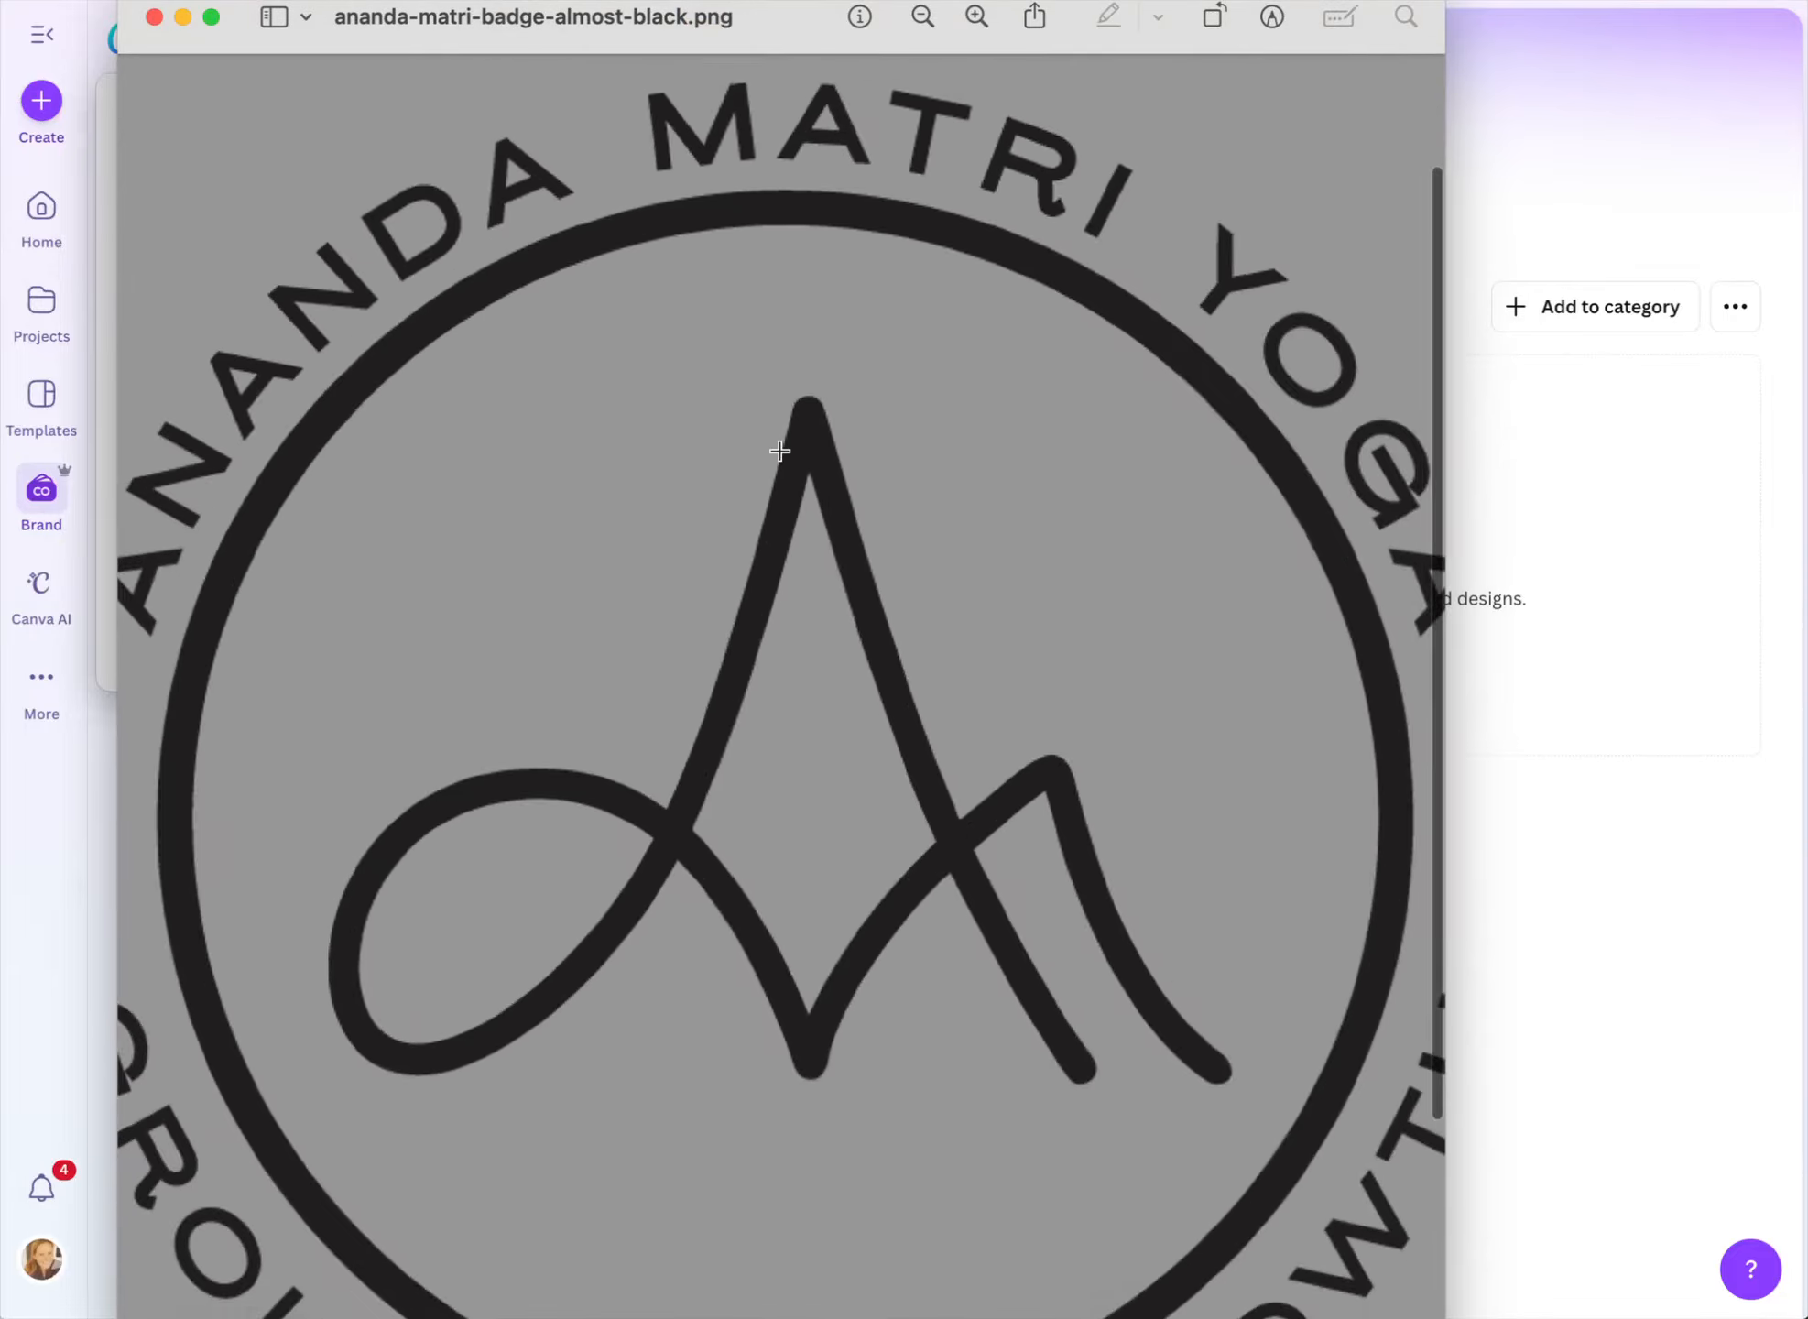
scroll(779, 451, down, 10)
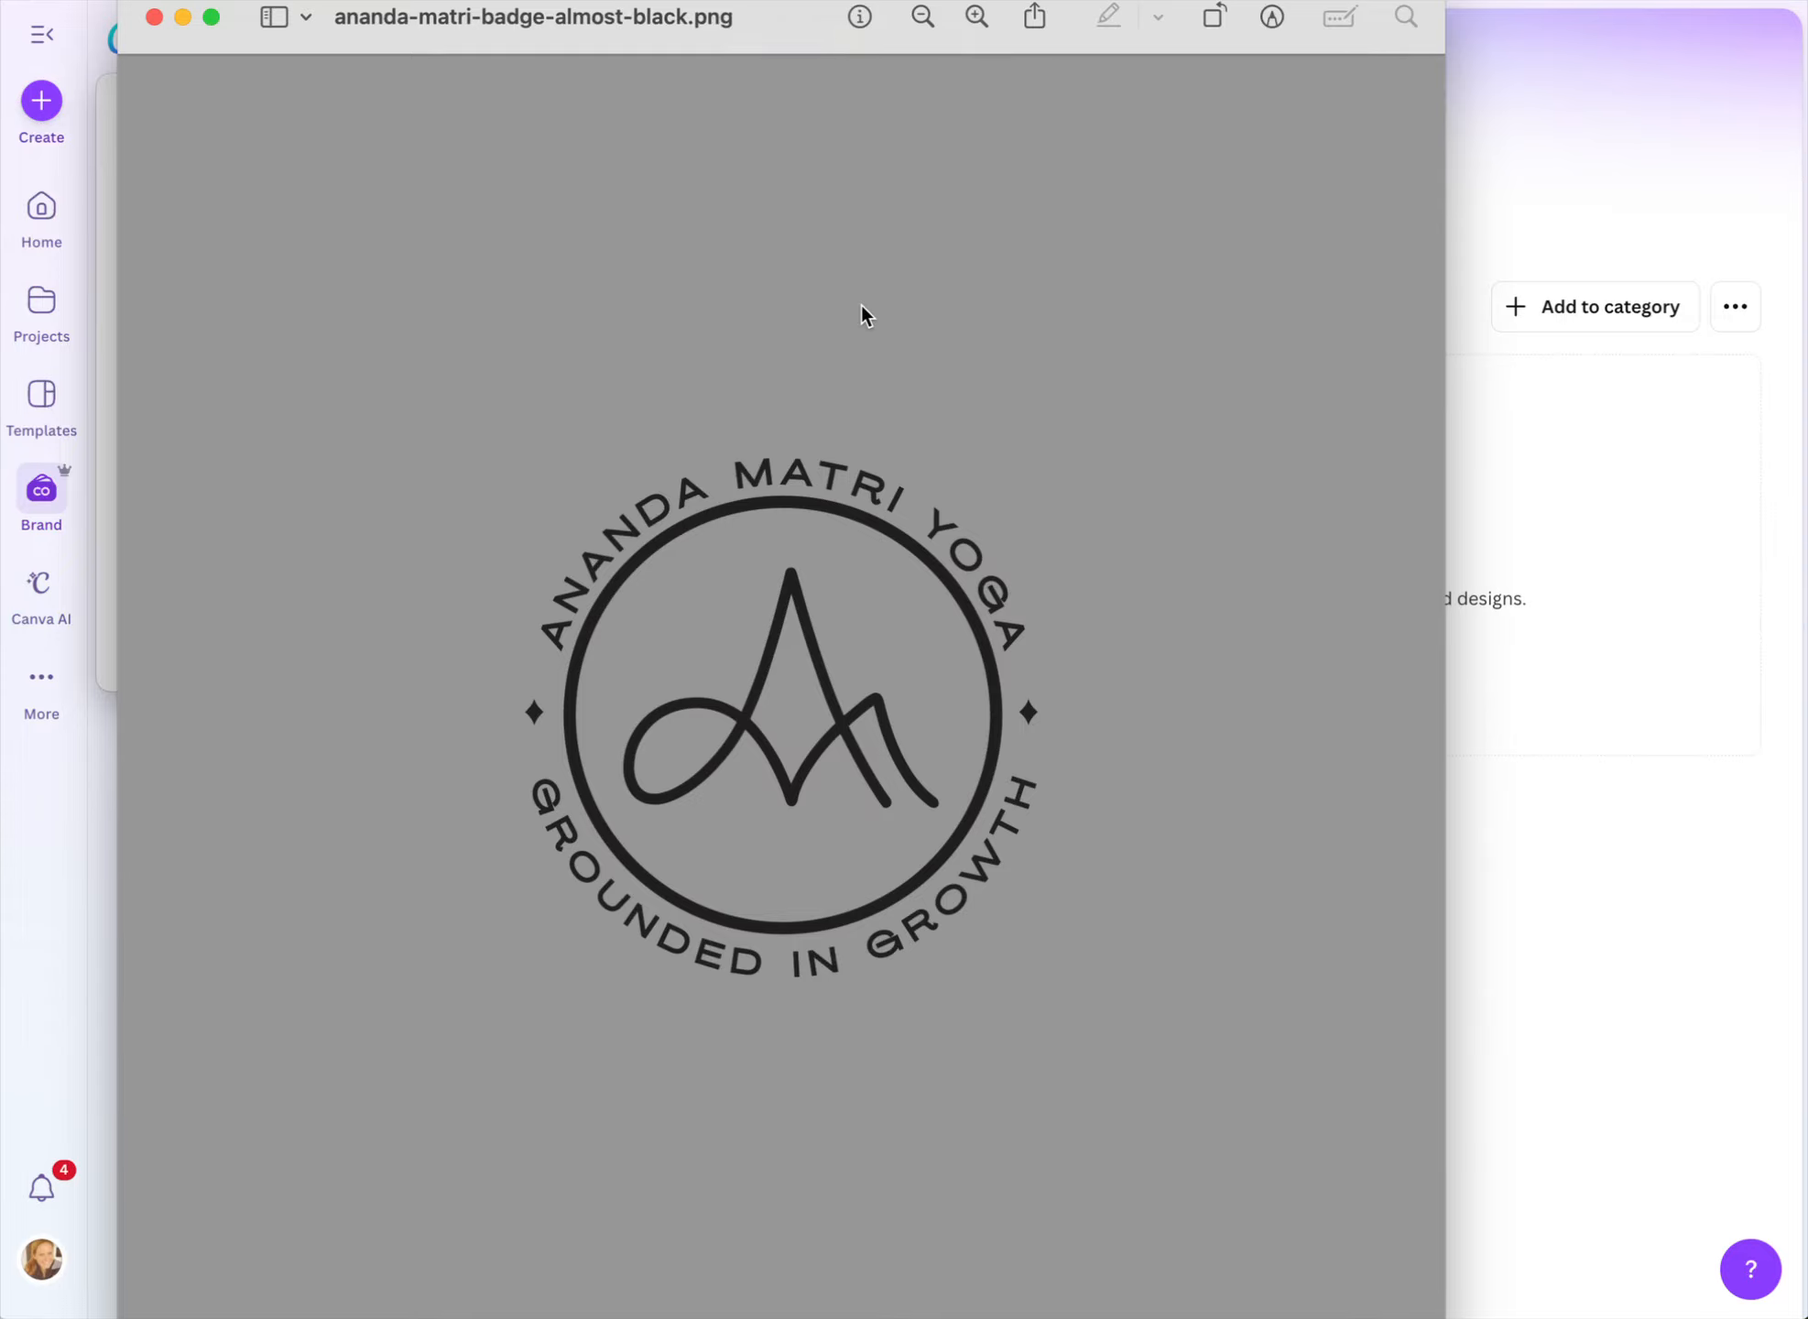
scroll(514, 526, down, 3)
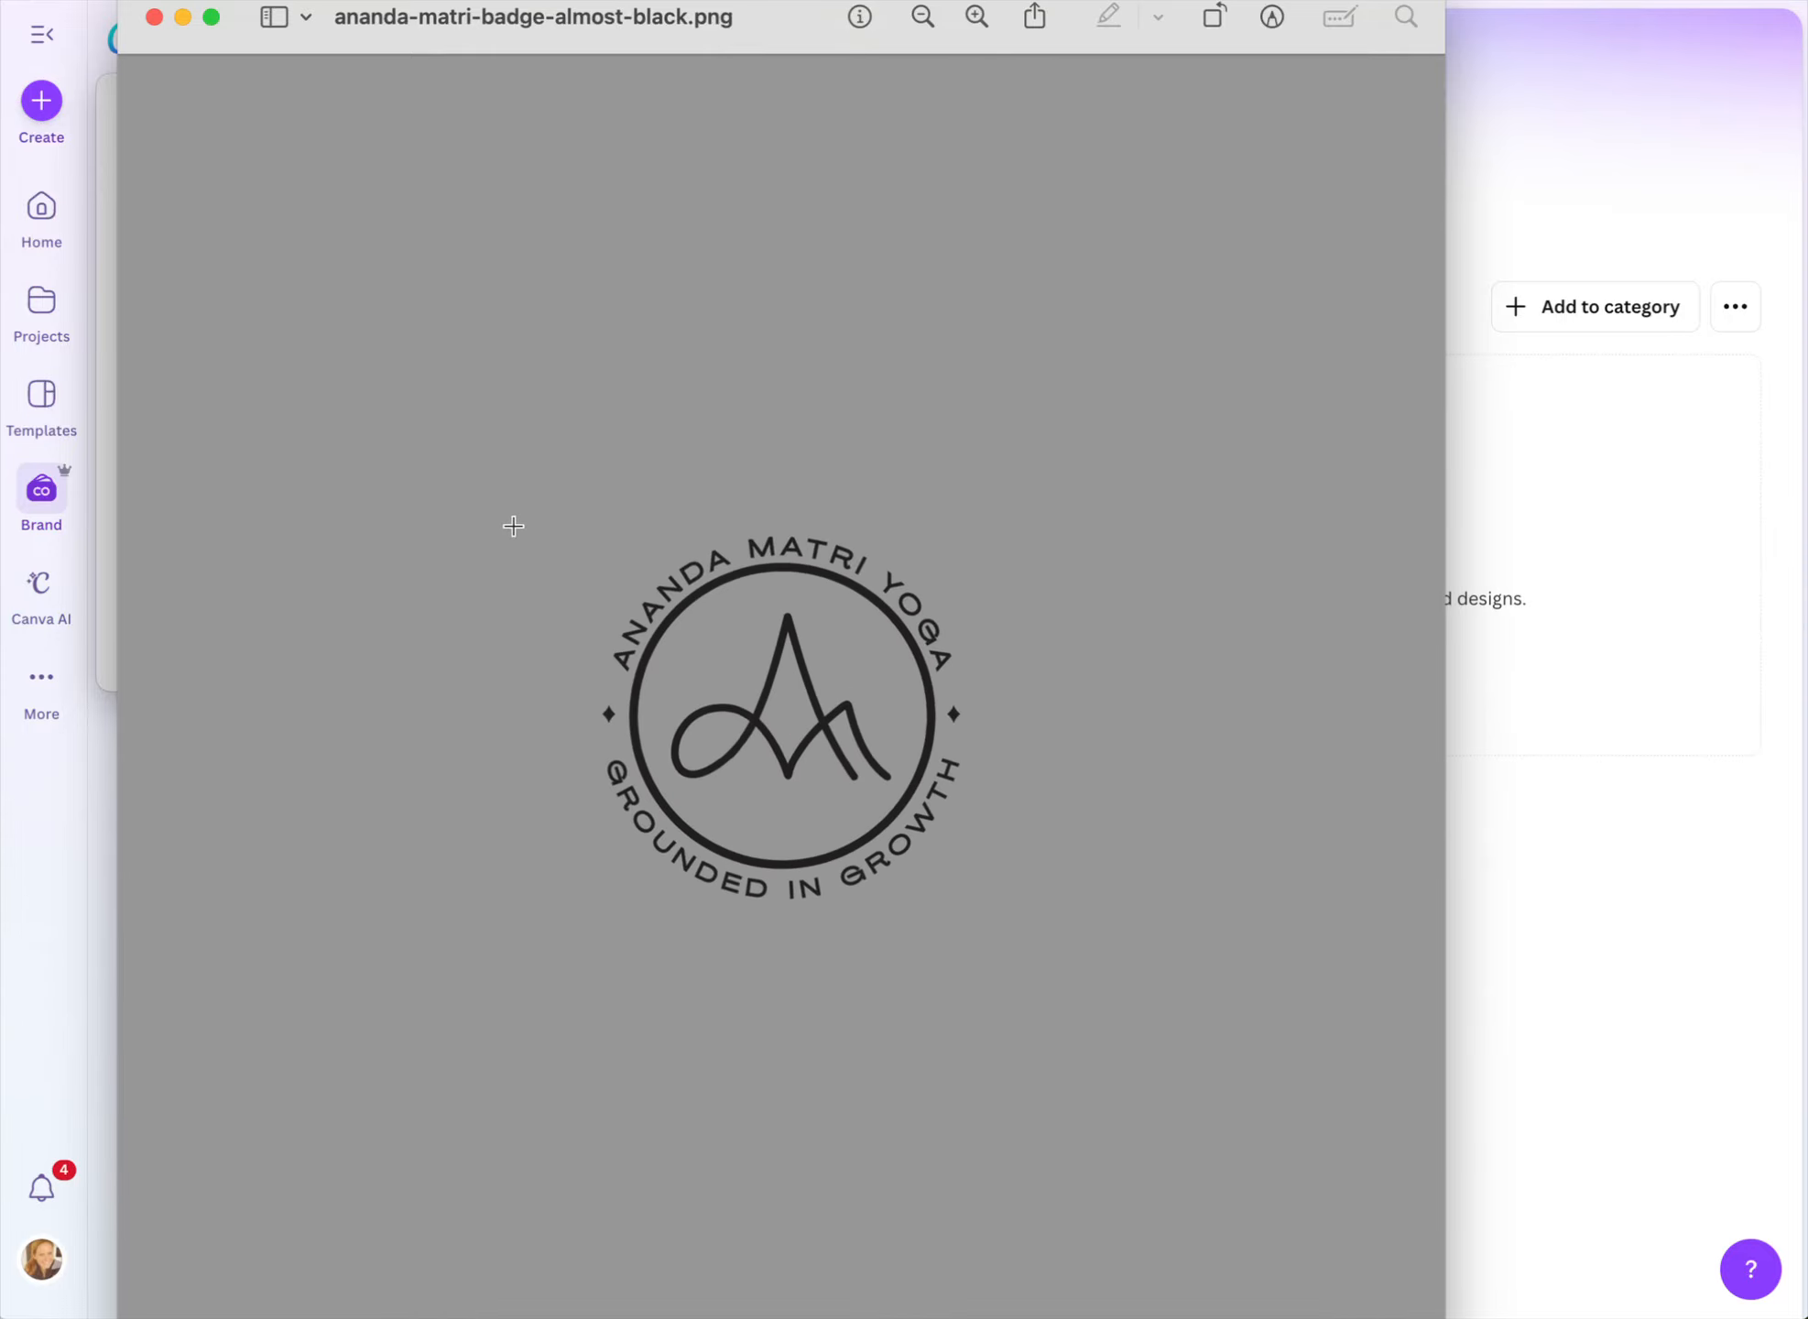
scroll(513, 526, up, 3)
scroll(514, 525, up, 2)
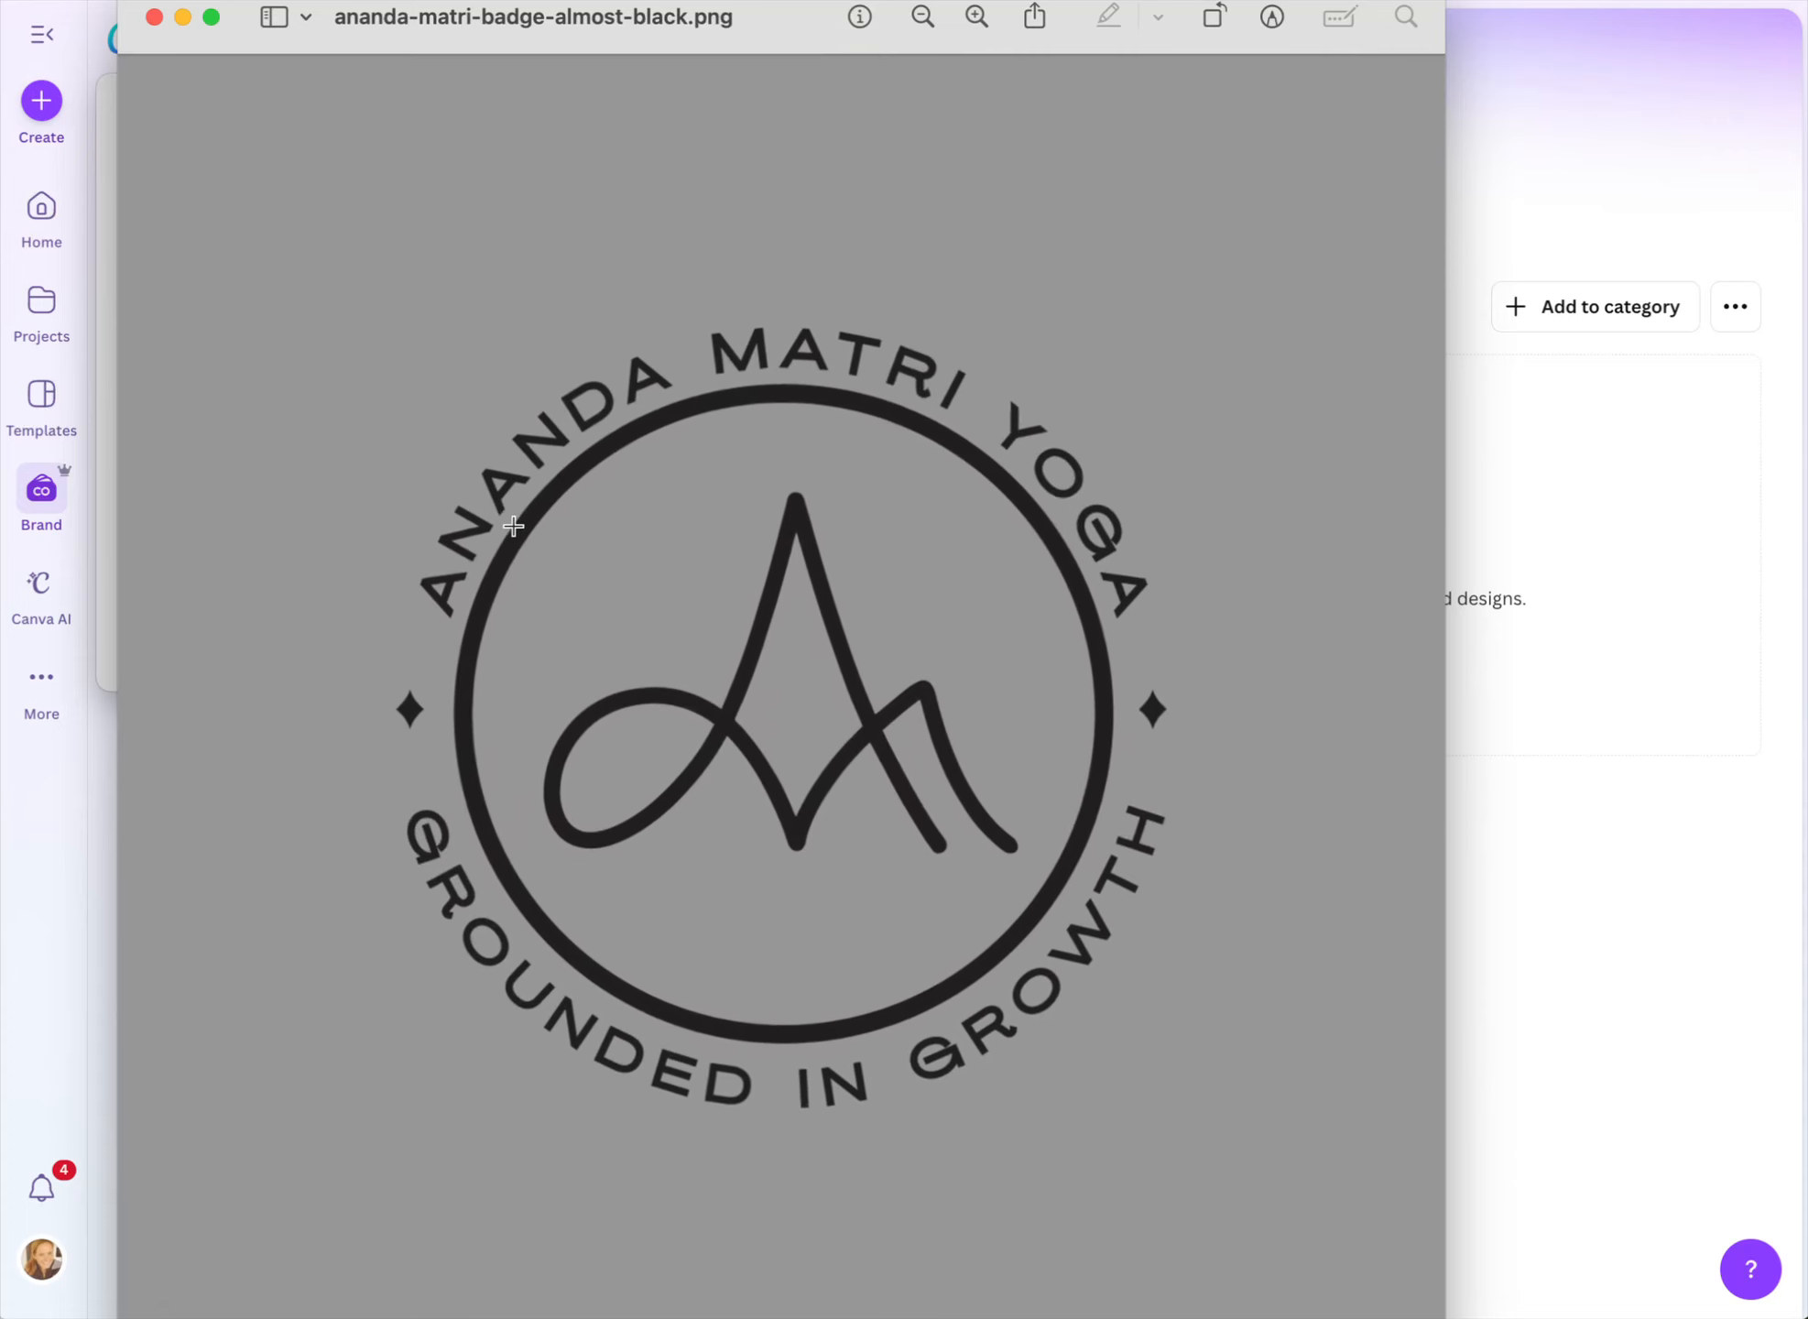
scroll(514, 526, up, 2)
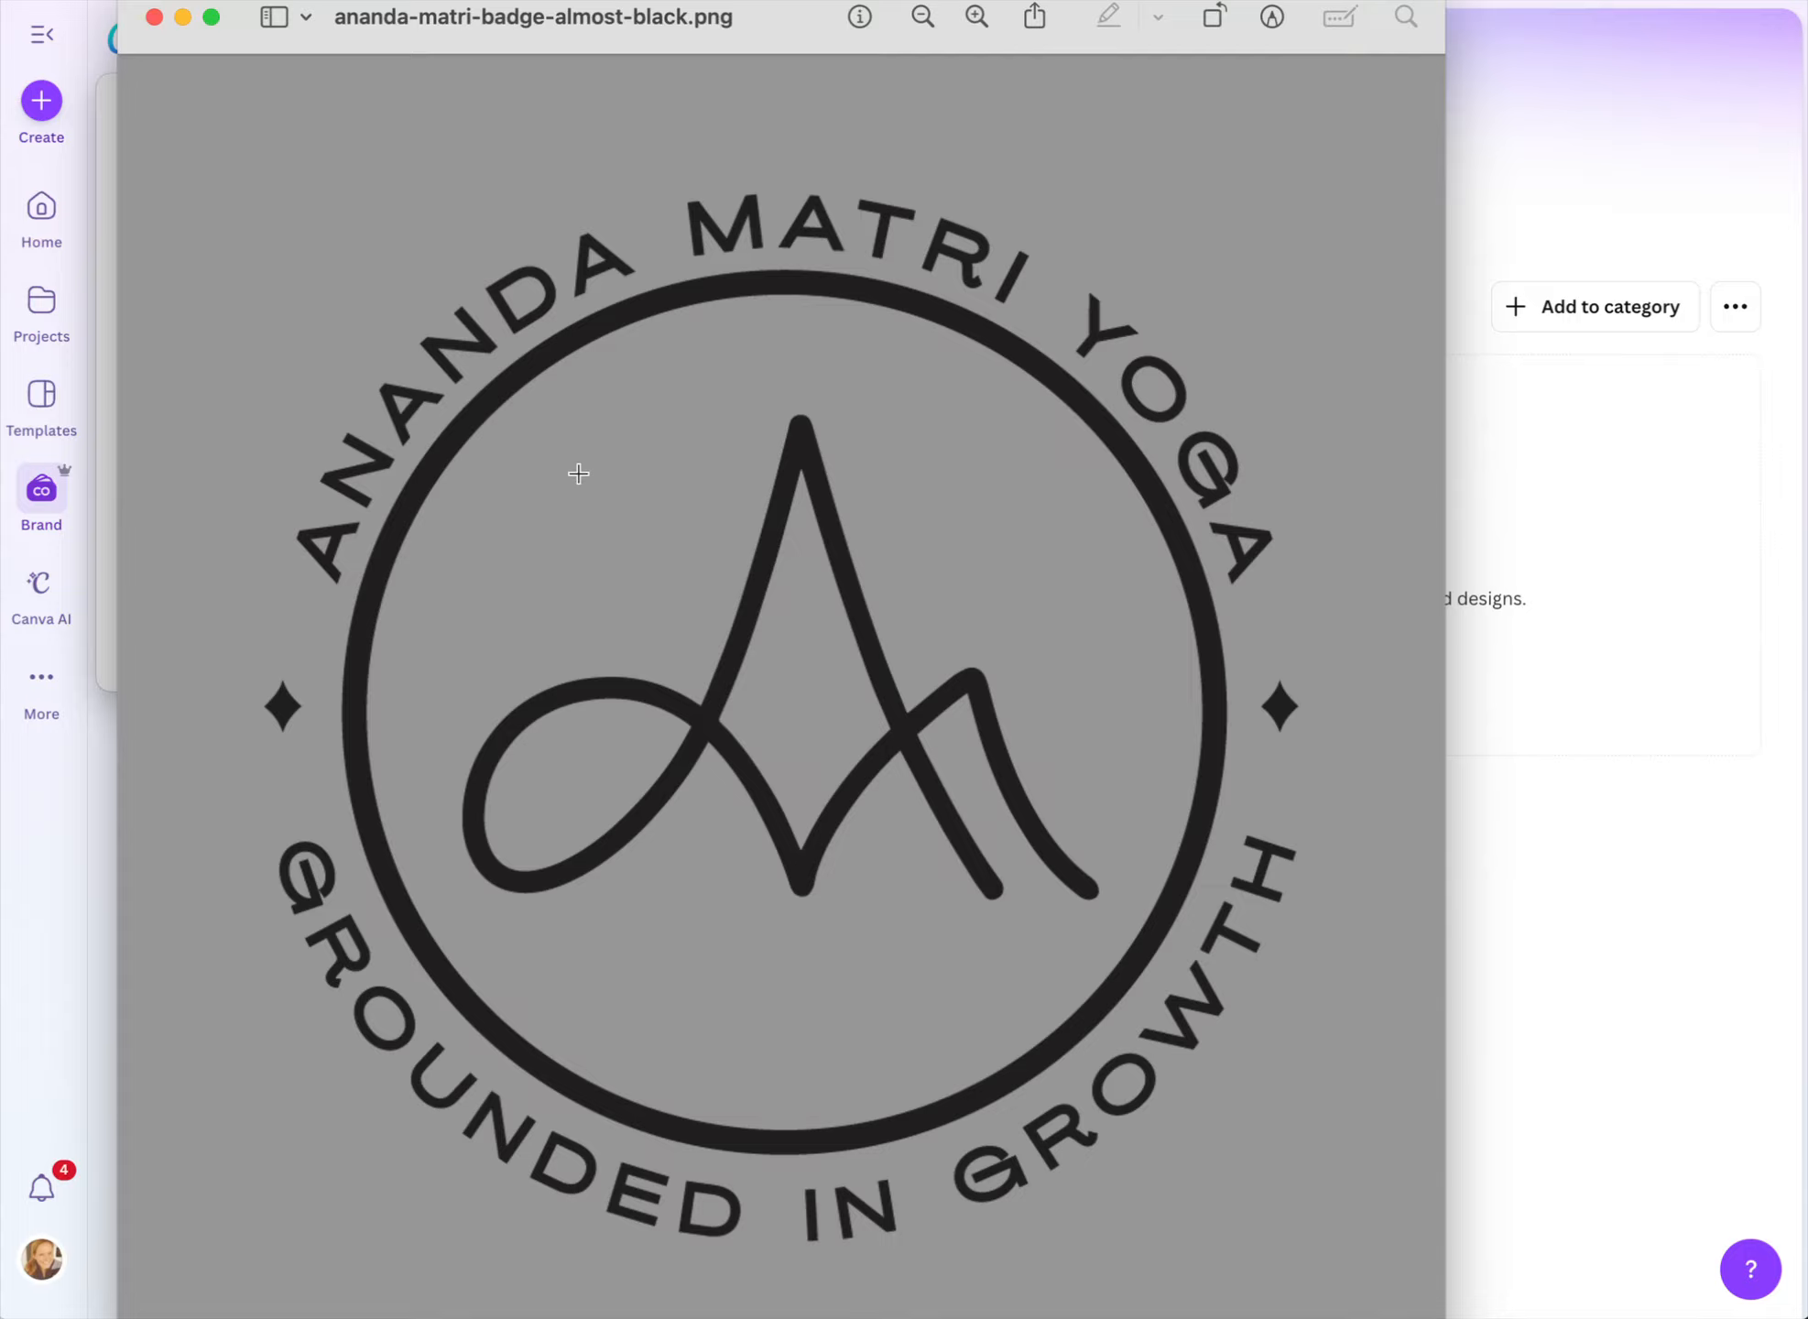
scroll(526, 542, down, 2)
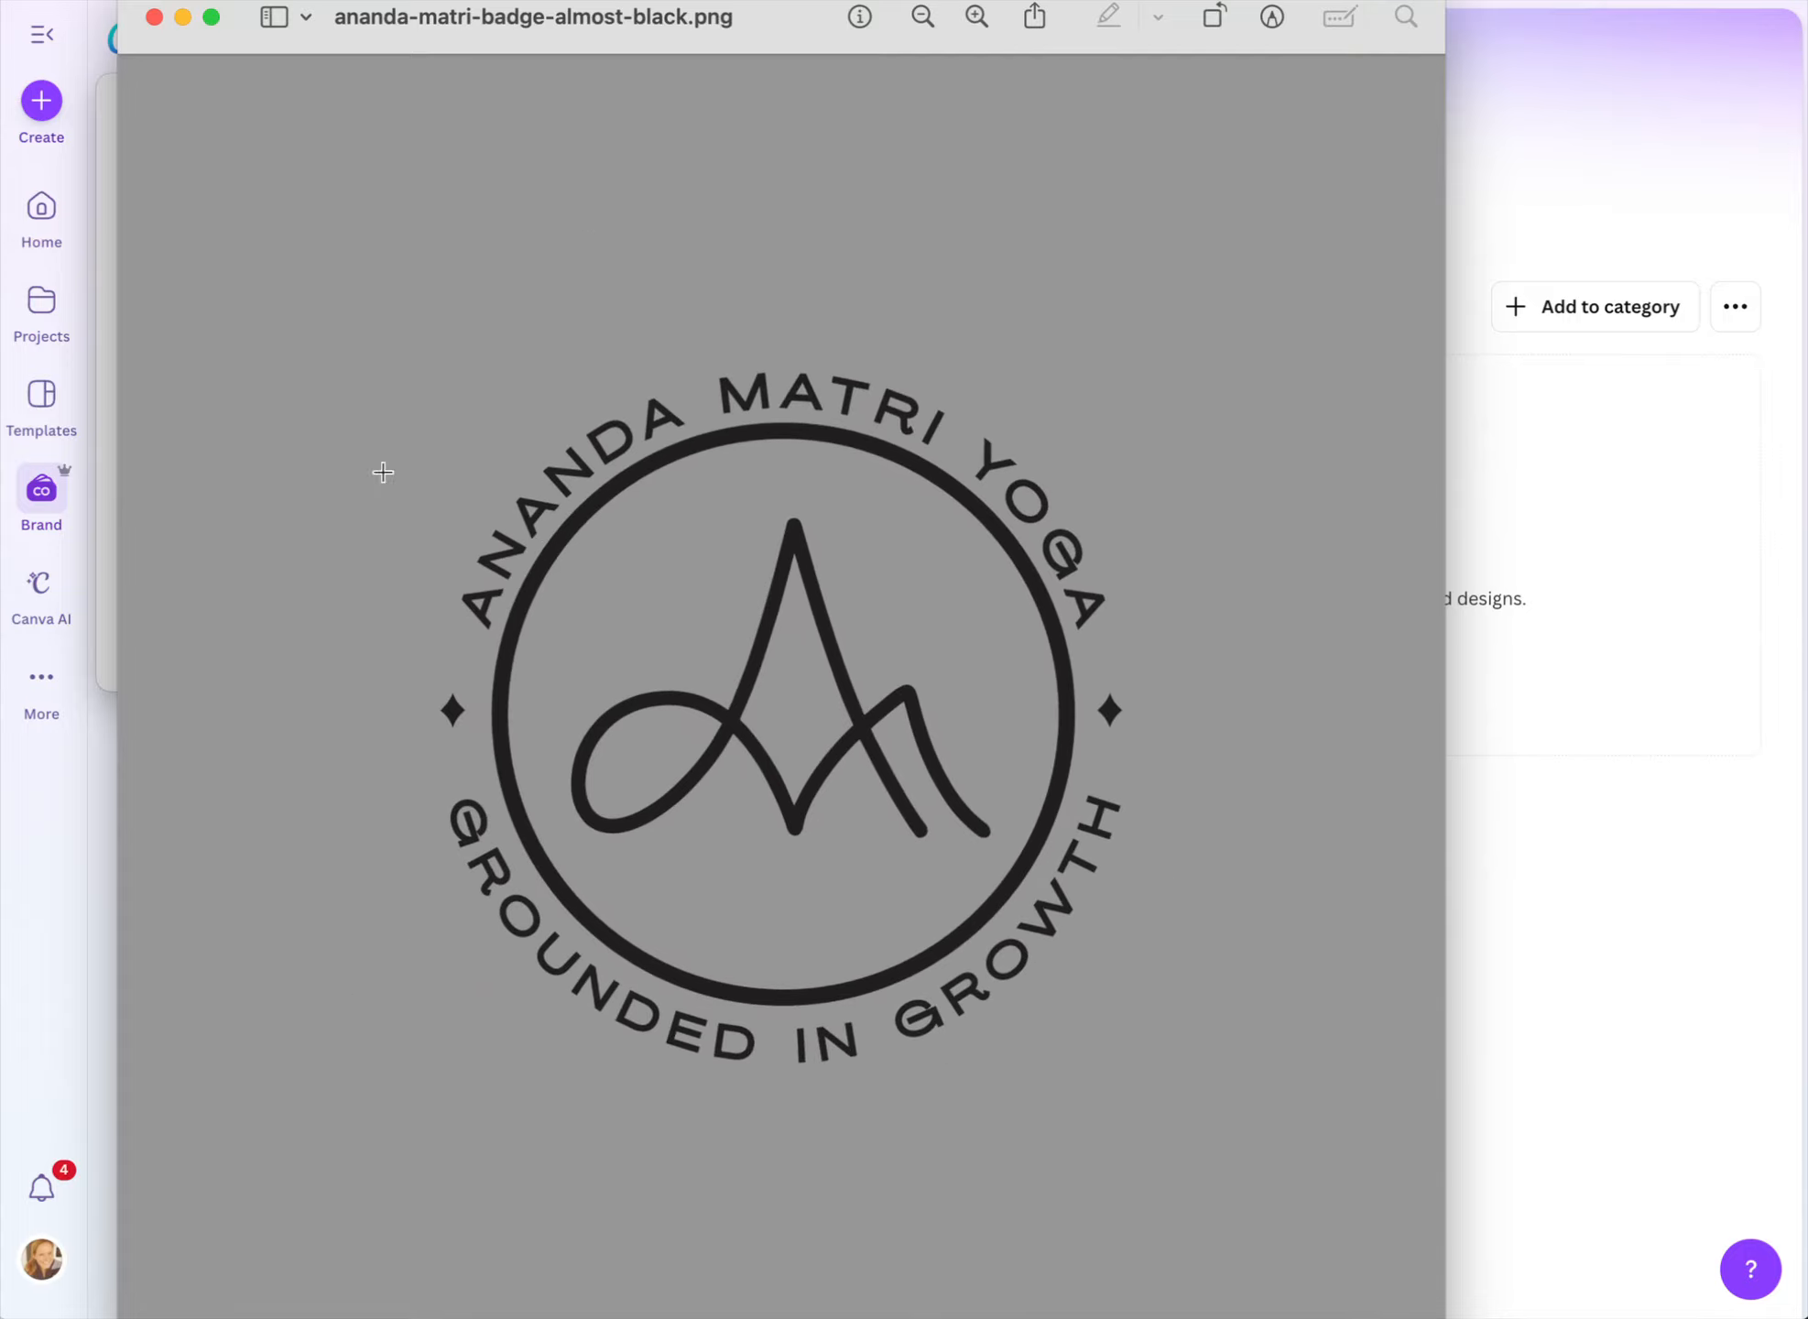
click(153, 17)
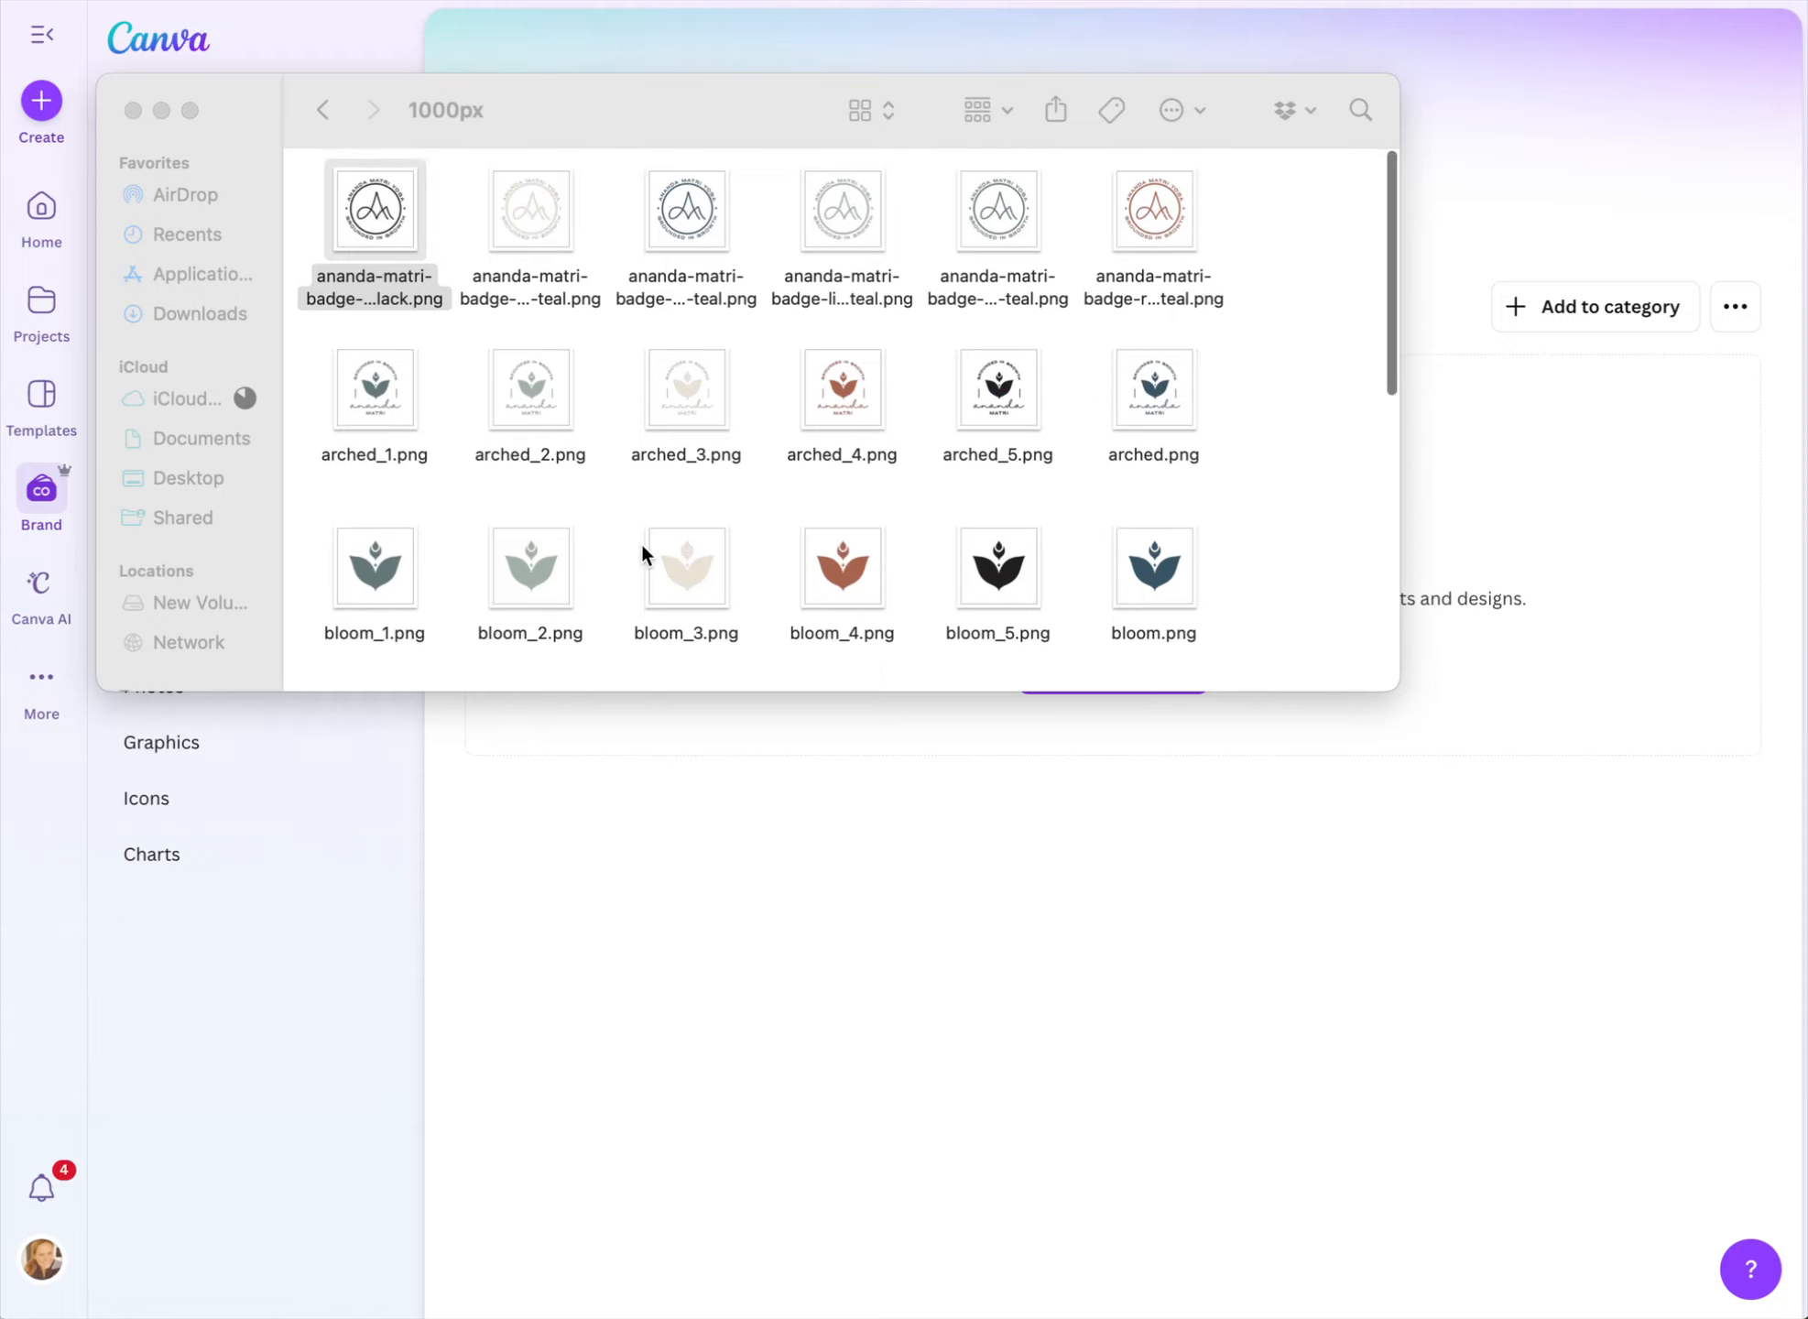
Look through the 1000px folder's PNG logos, and move and narrow the Finder window over the Brand Kit page
scroll(646, 550, down, 10)
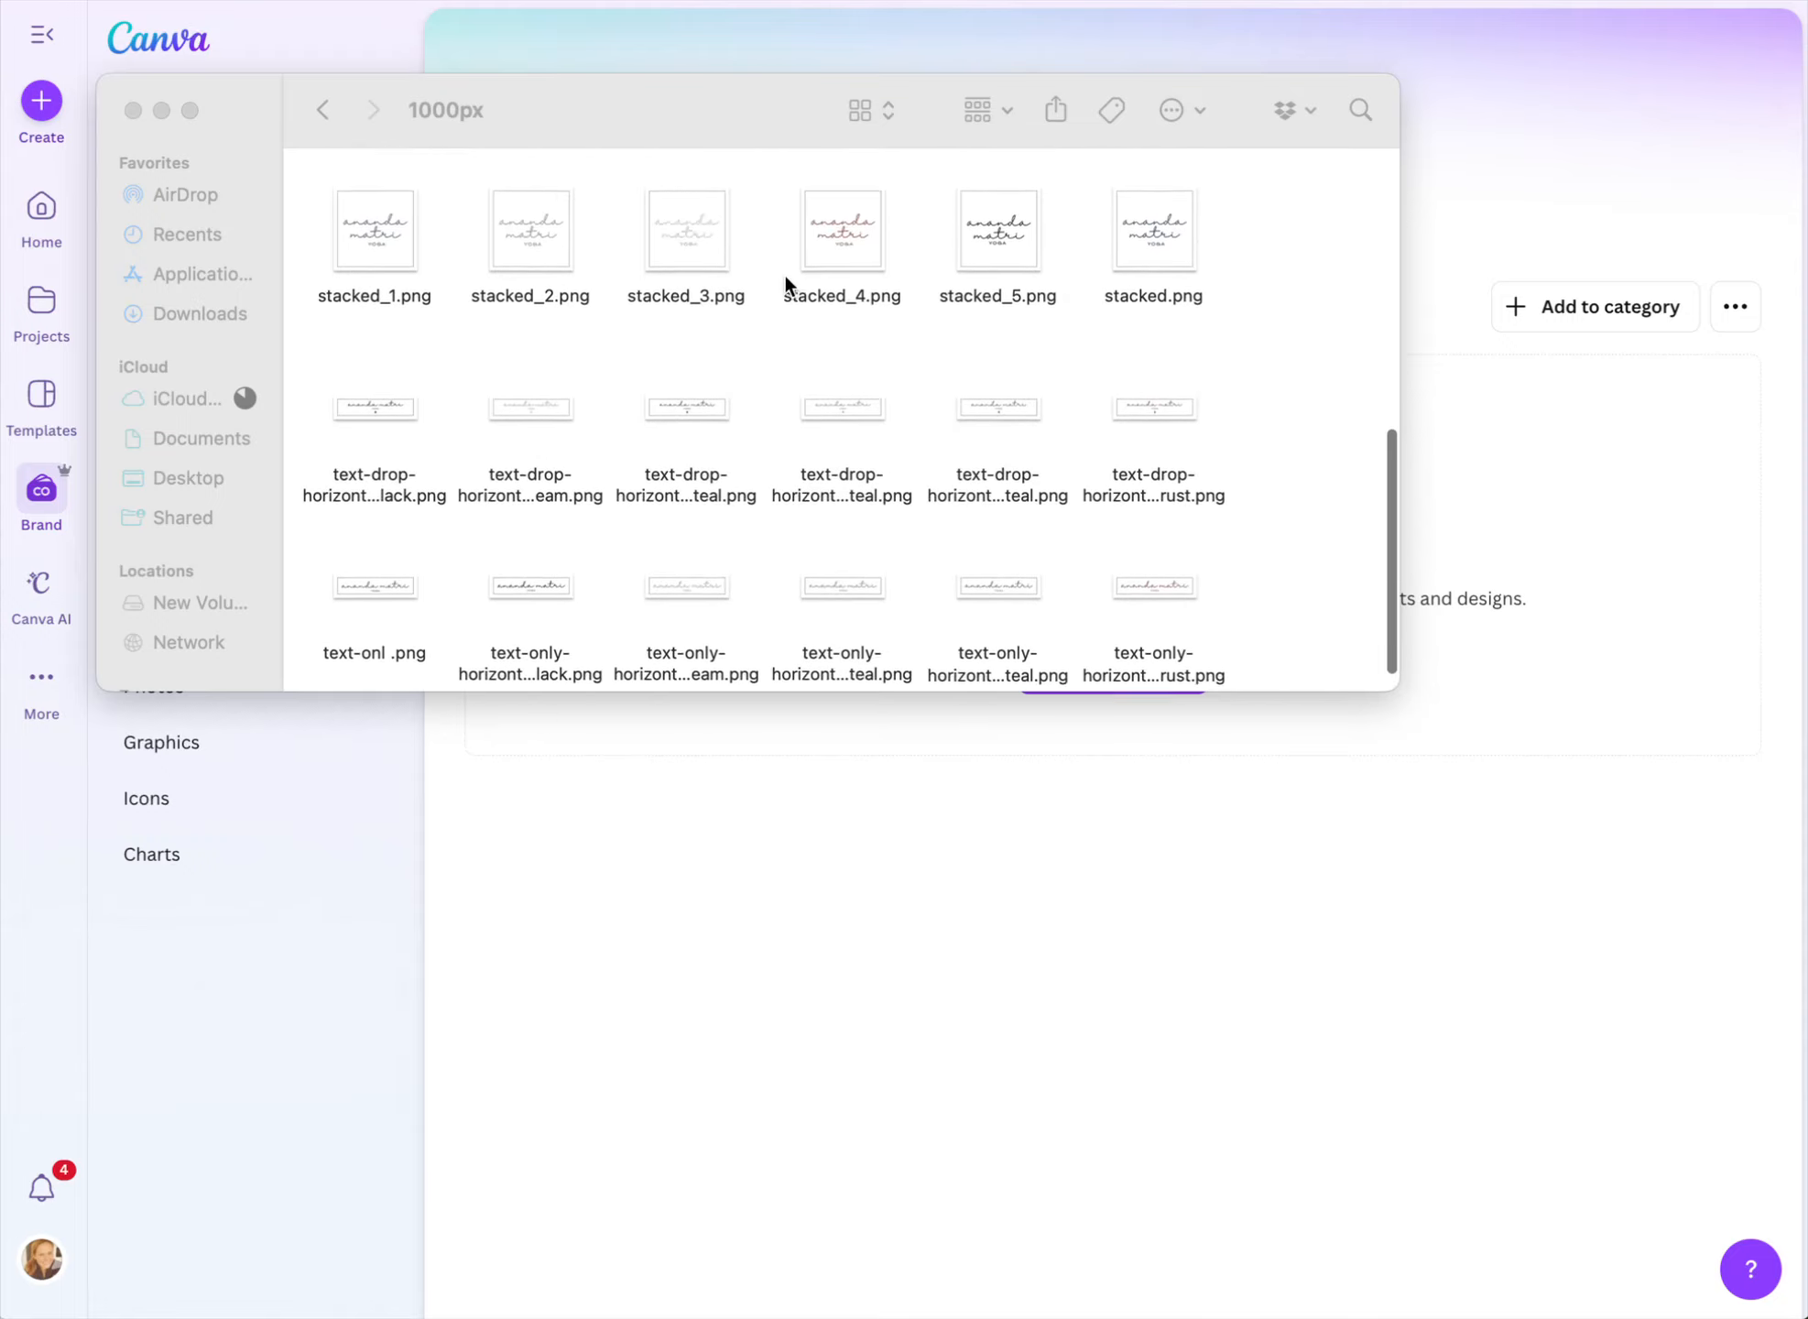
scroll(719, 400, up, 10)
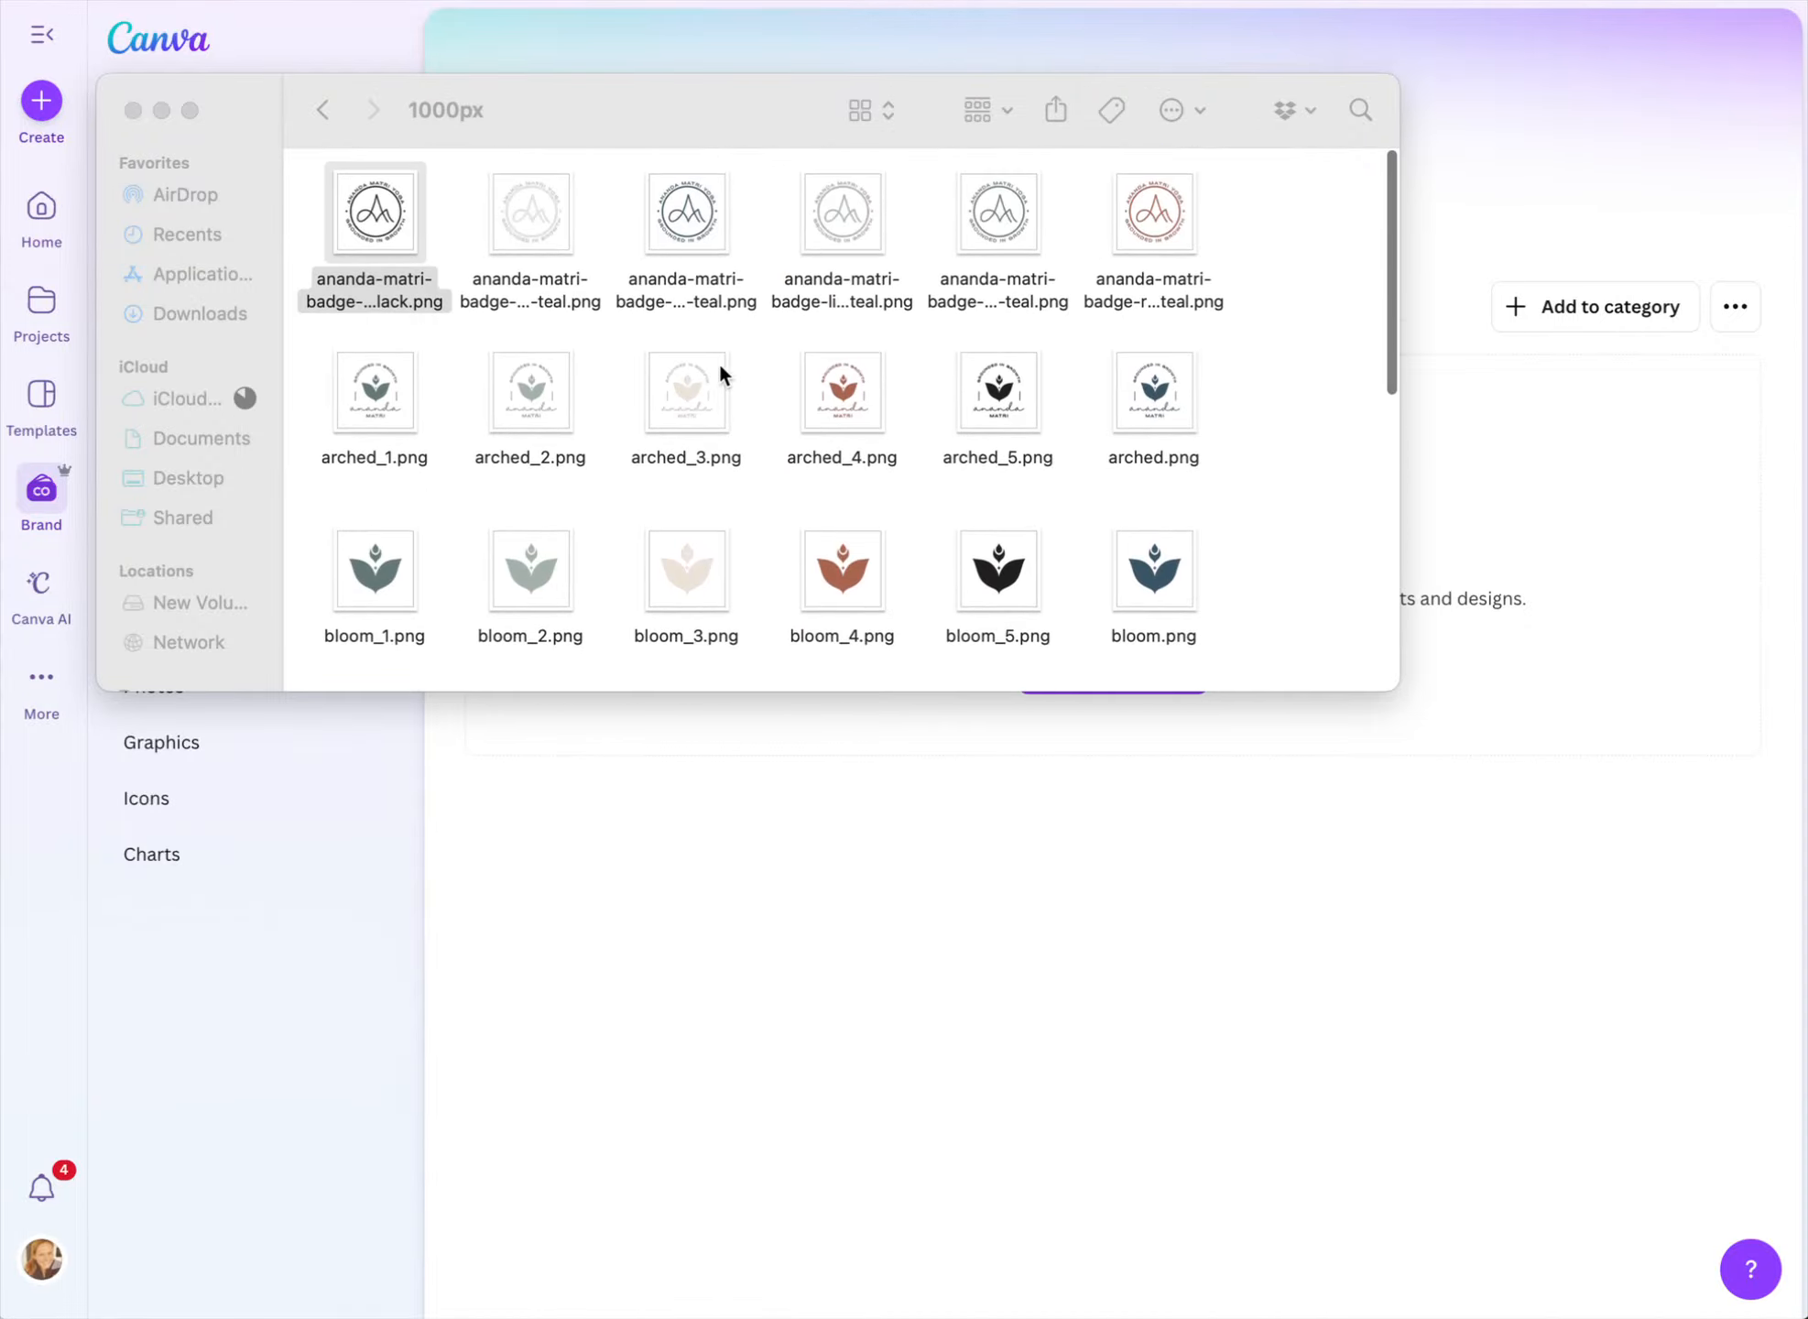
drag(522, 88, 638, 352)
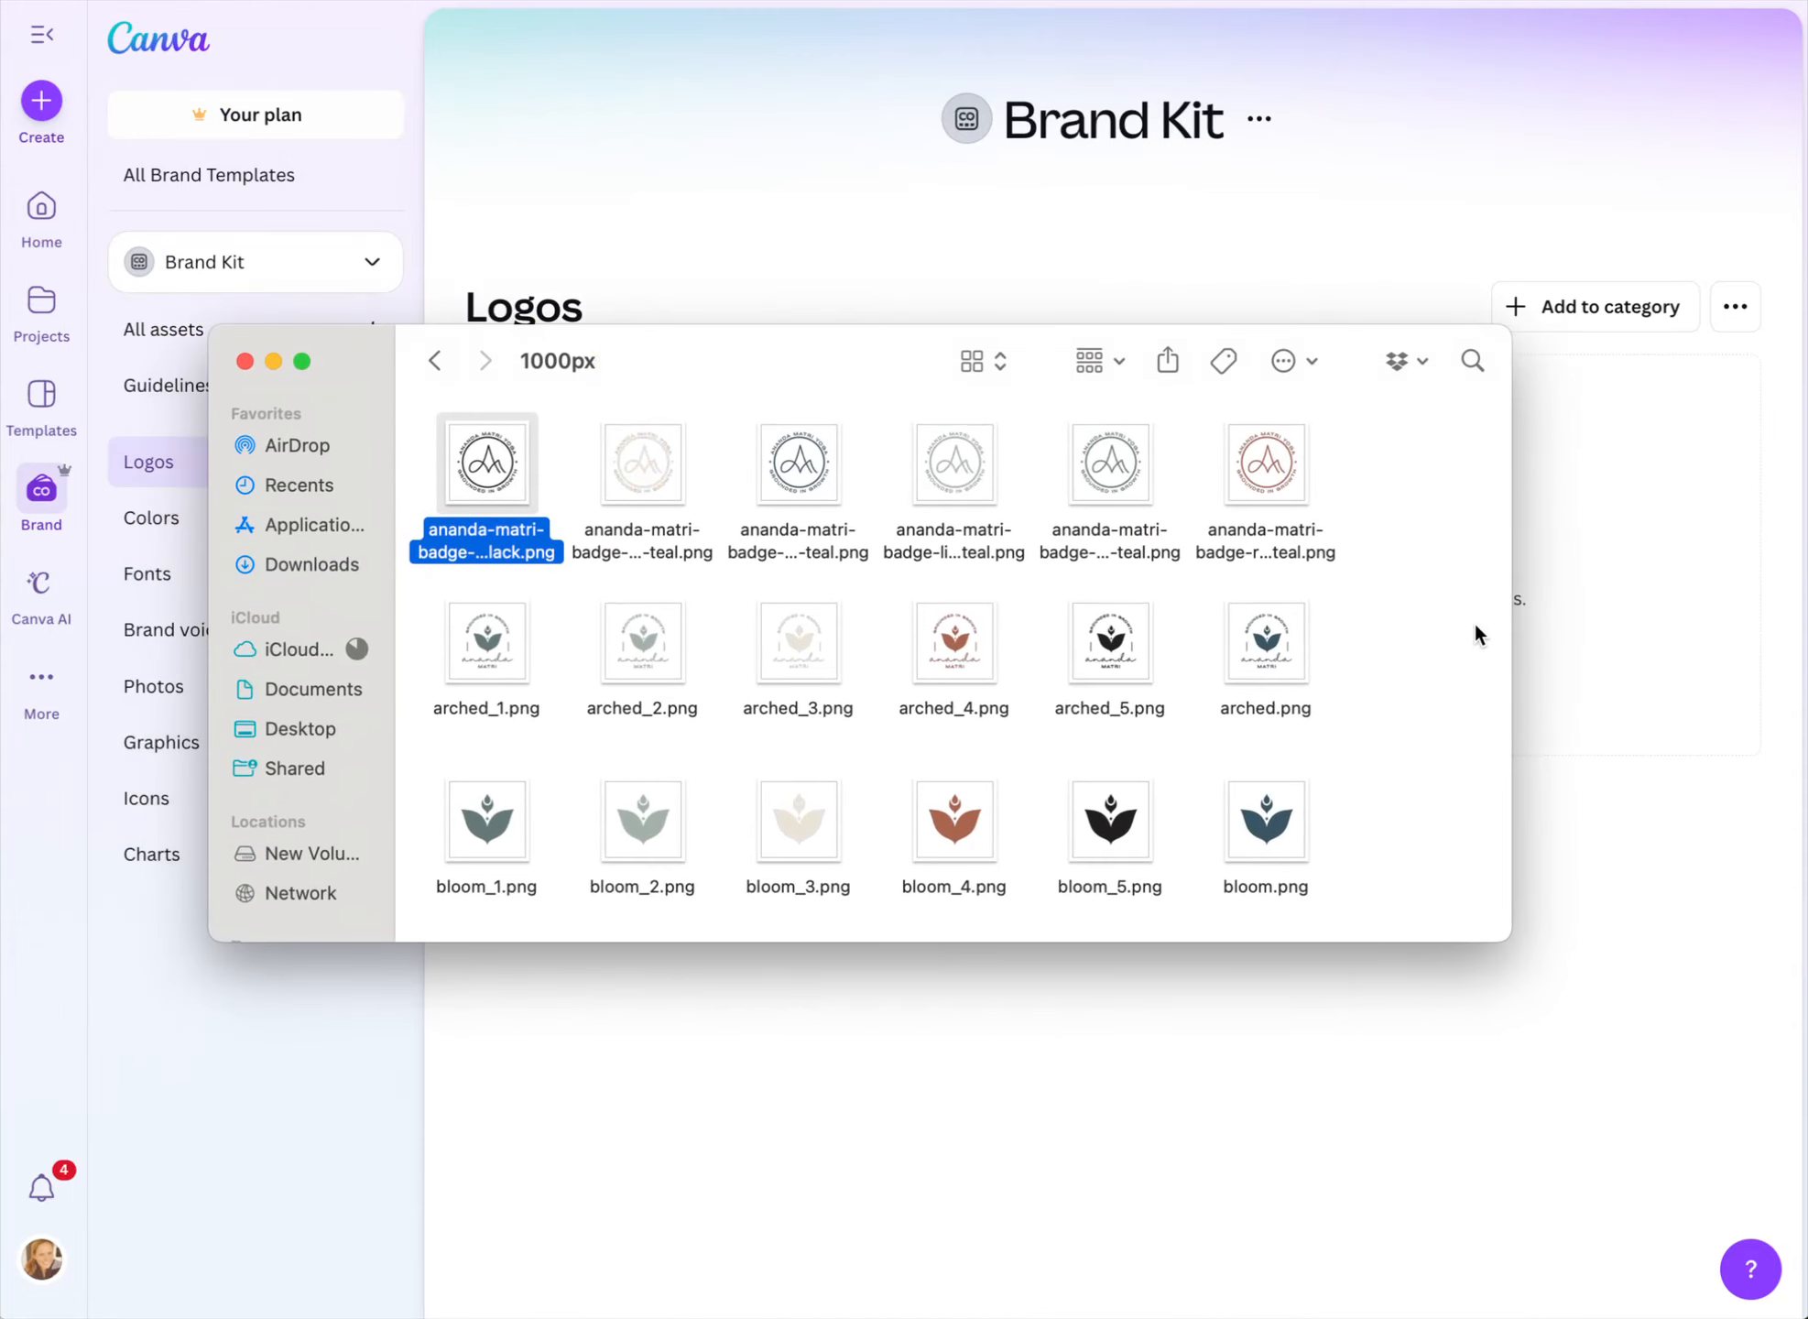
drag(1513, 630, 1151, 568)
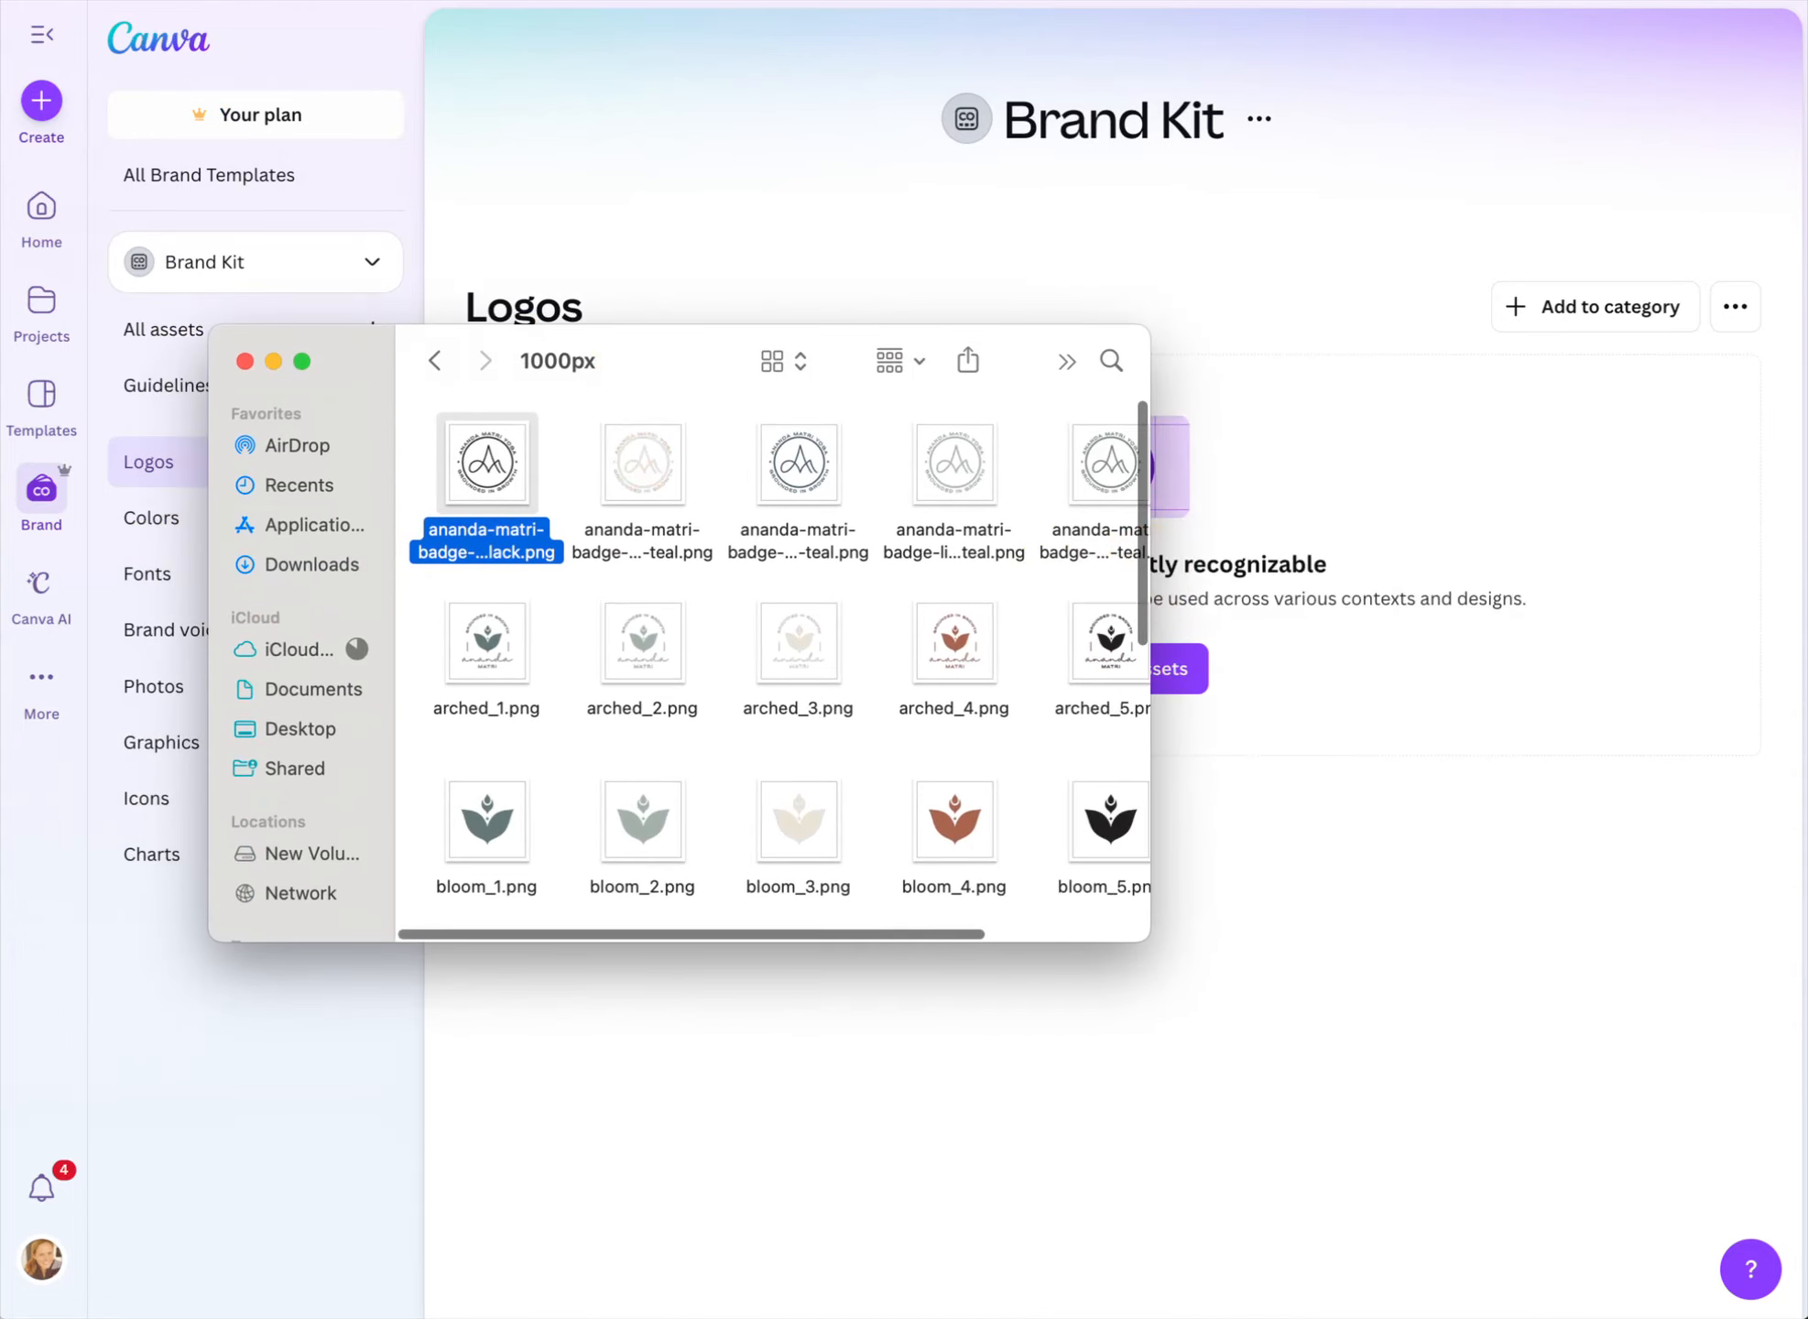
drag(344, 336, 583, 198)
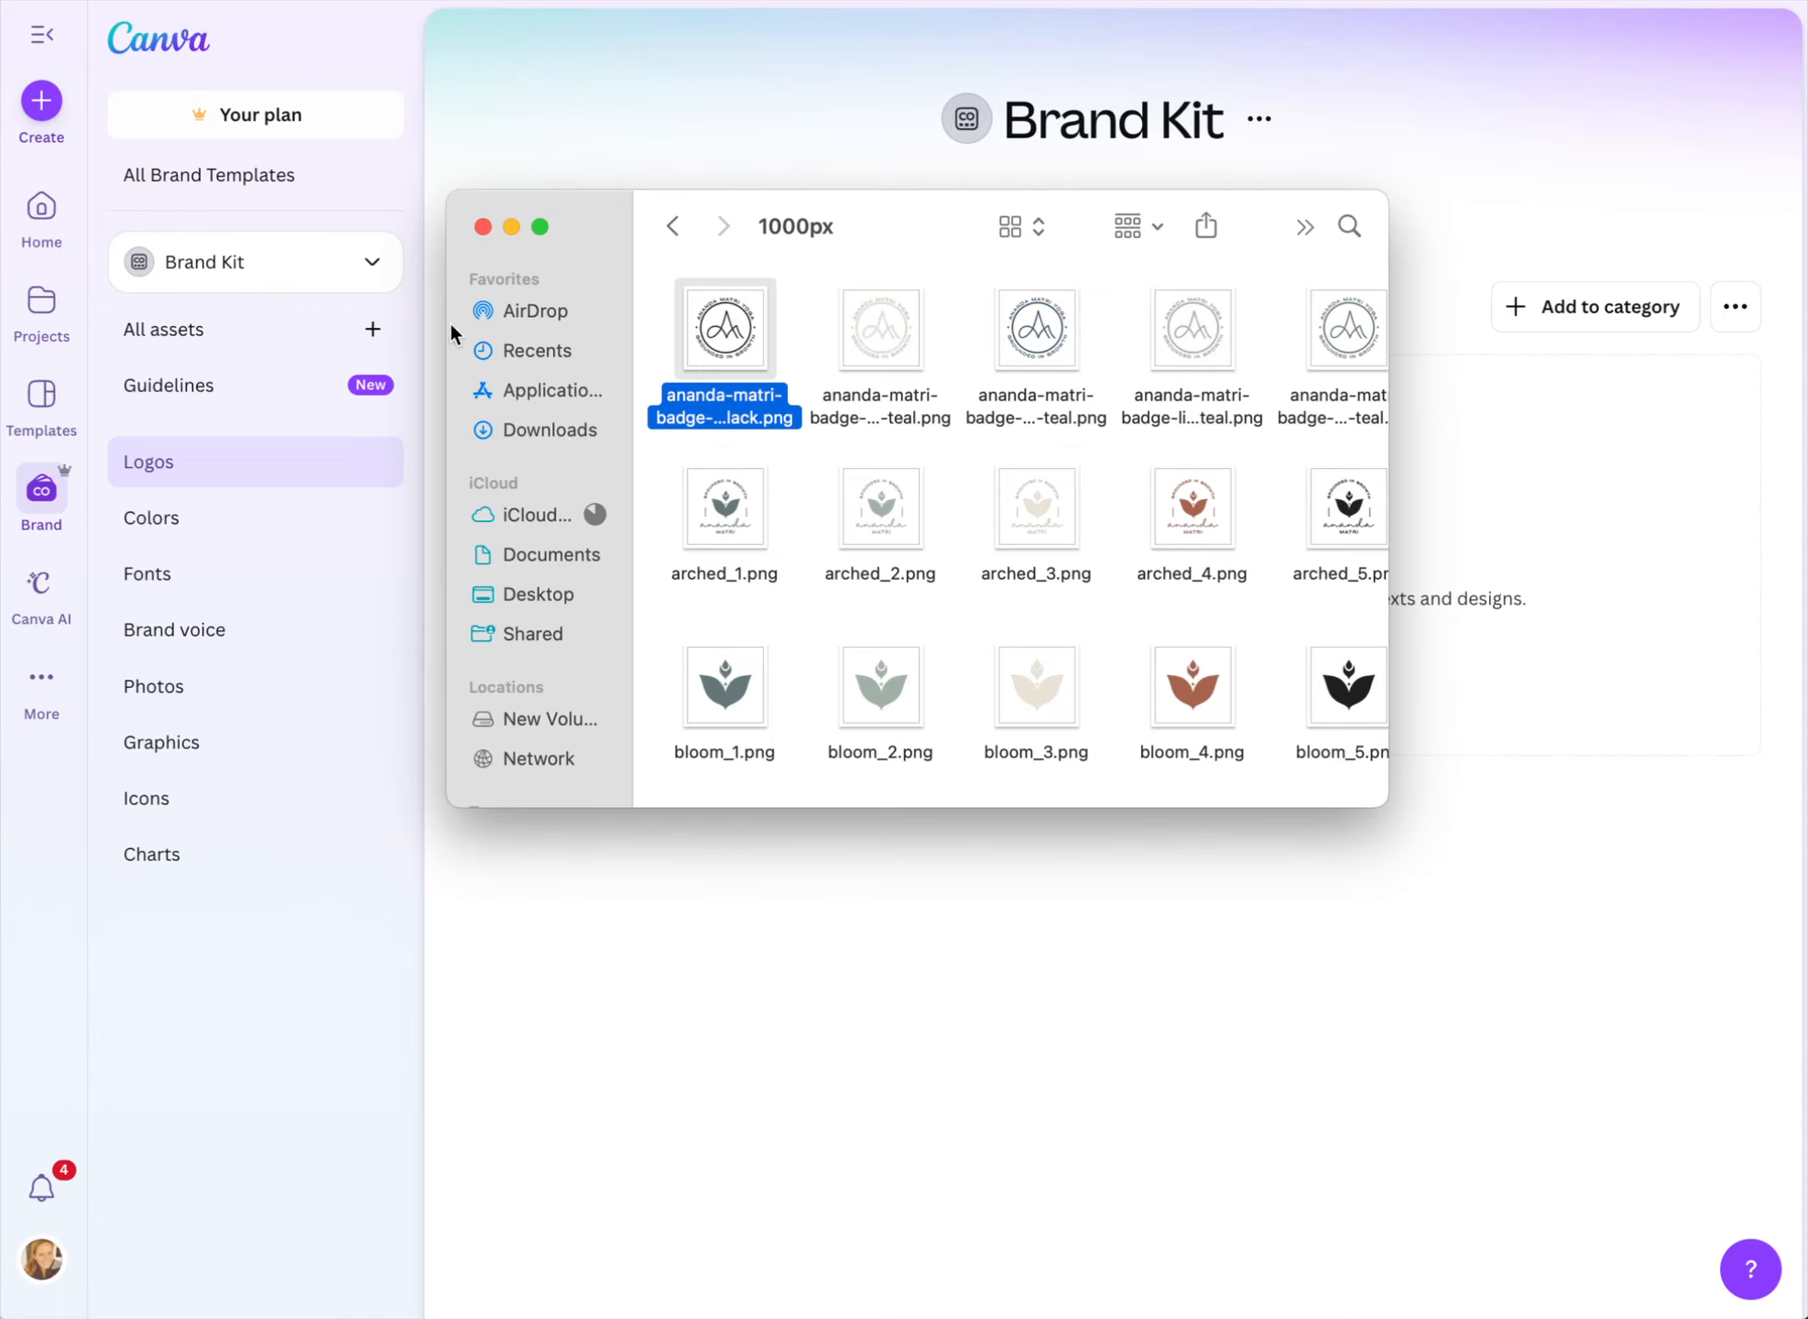
Return to Canva, start uploading brand assets to Logos and browse to the 1000px folder inside "Ananda Matri Logo File Pack"
click(619, 114)
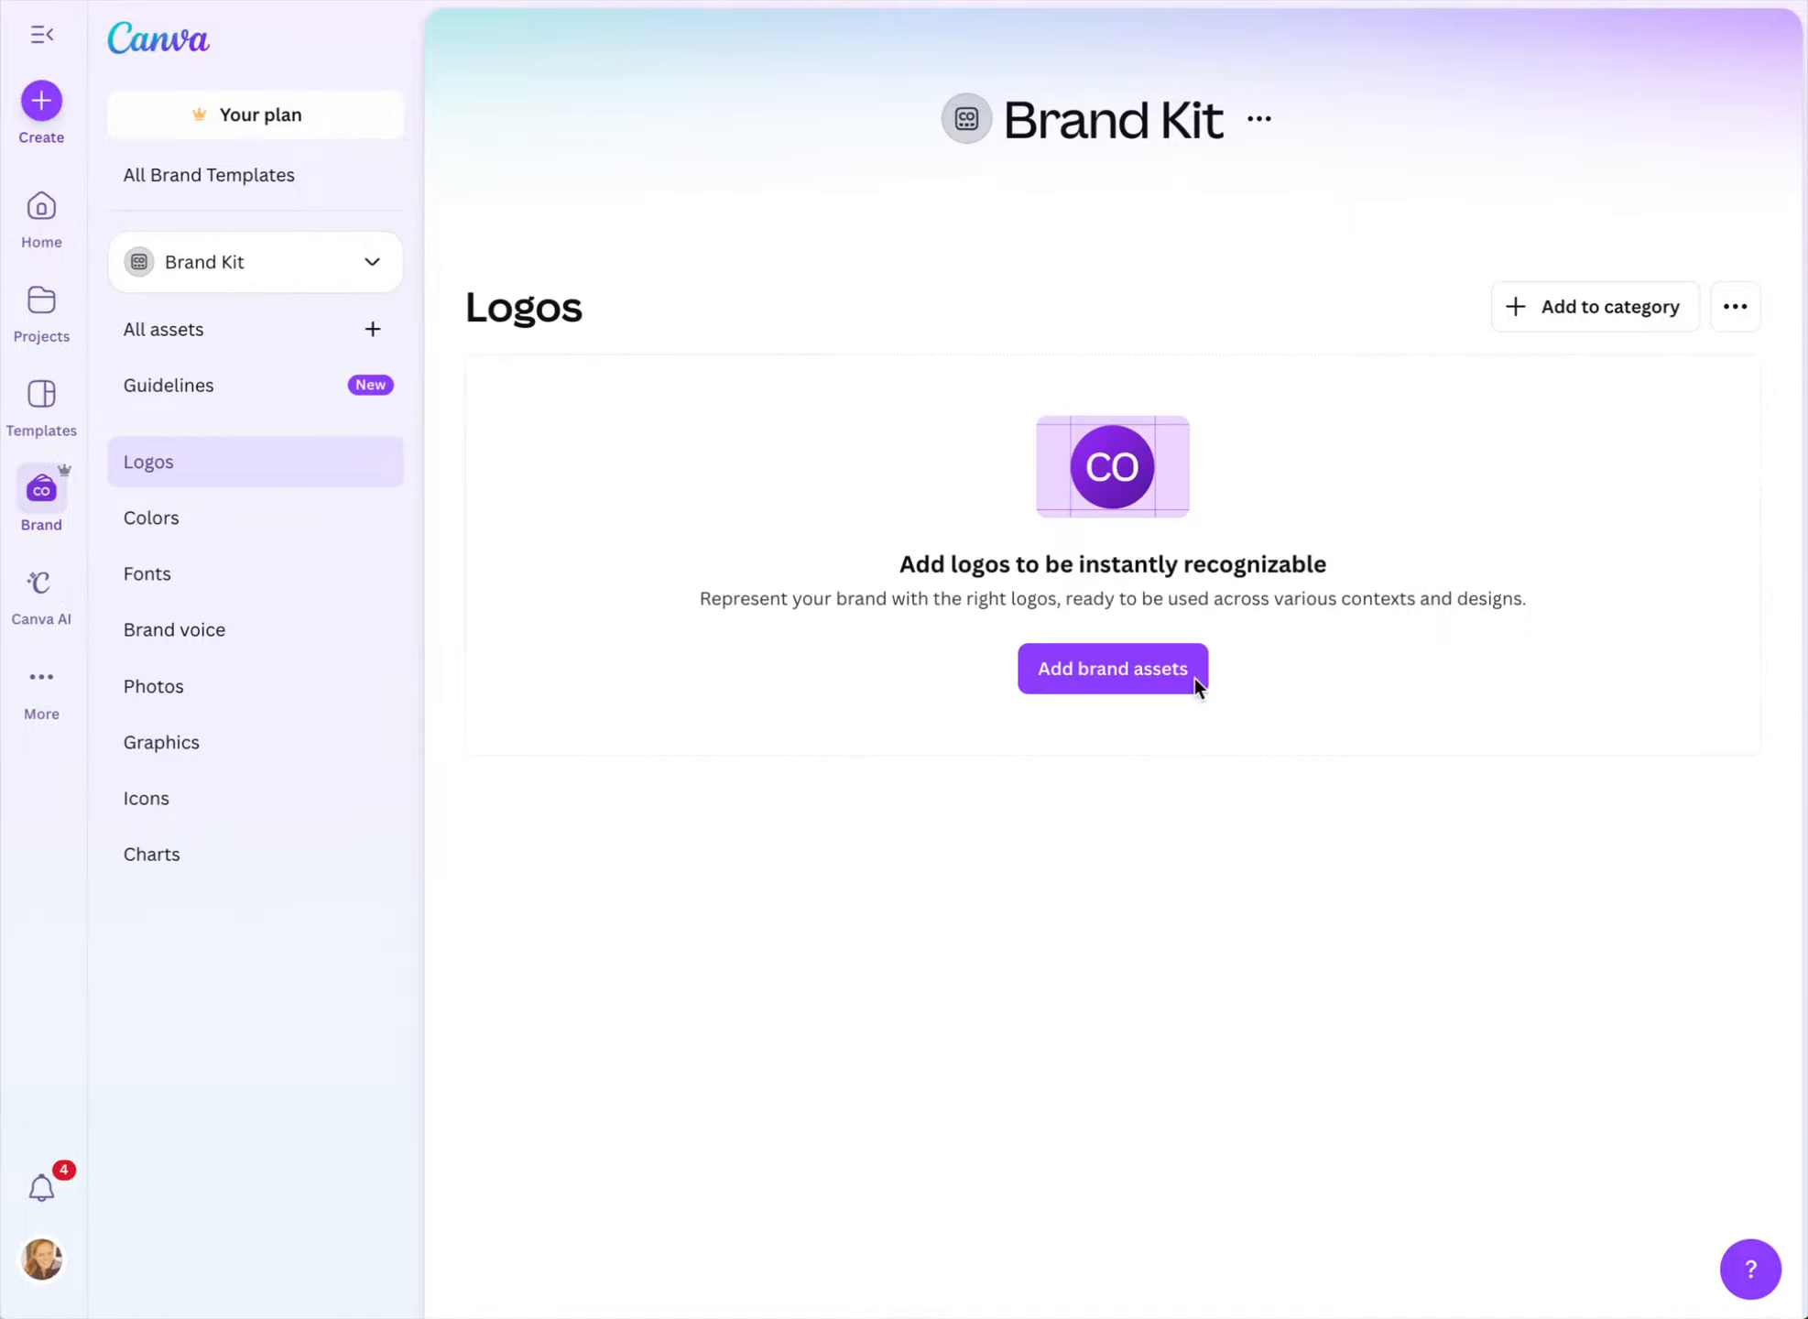
click(1093, 677)
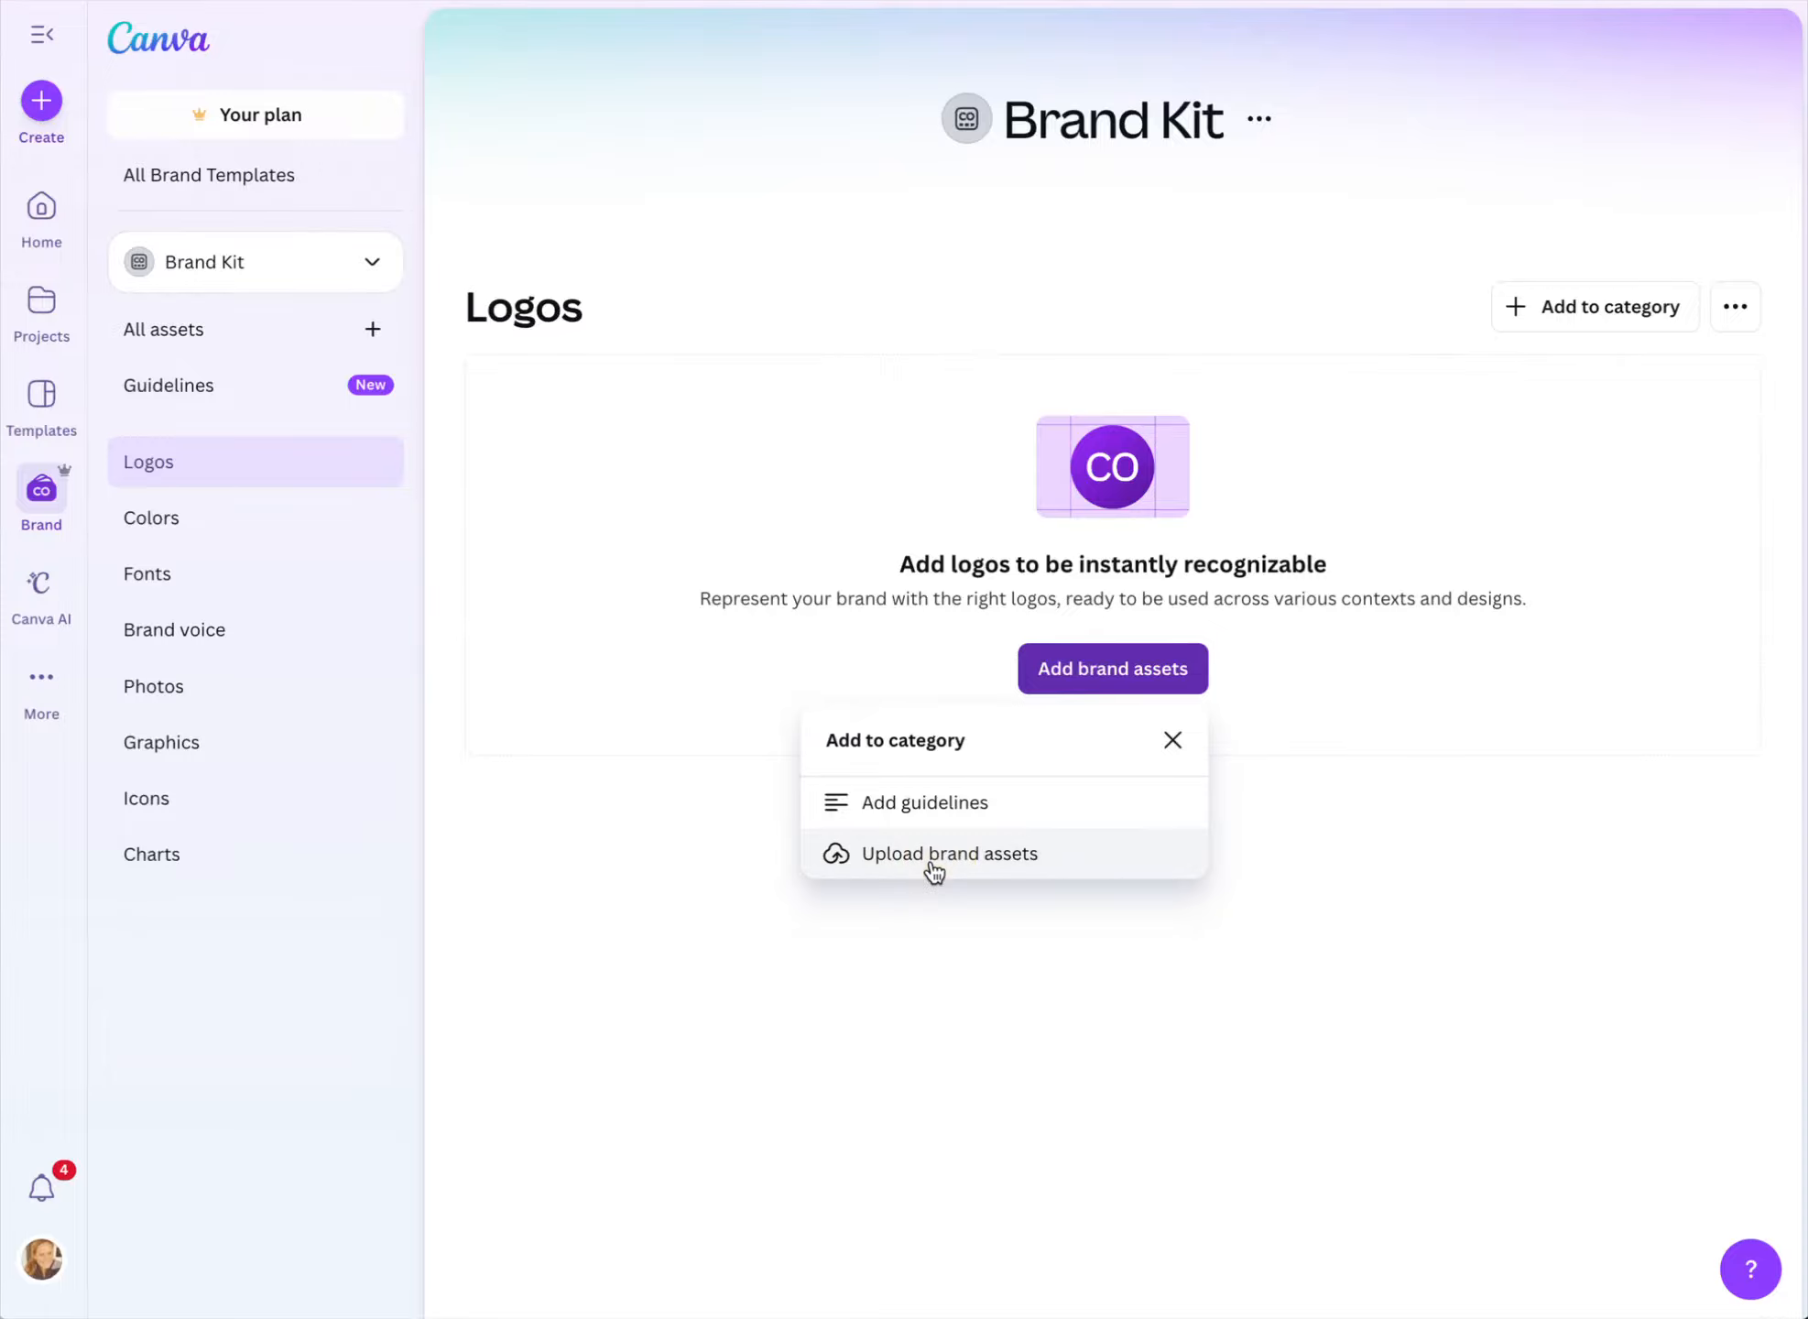
click(932, 870)
click(938, 130)
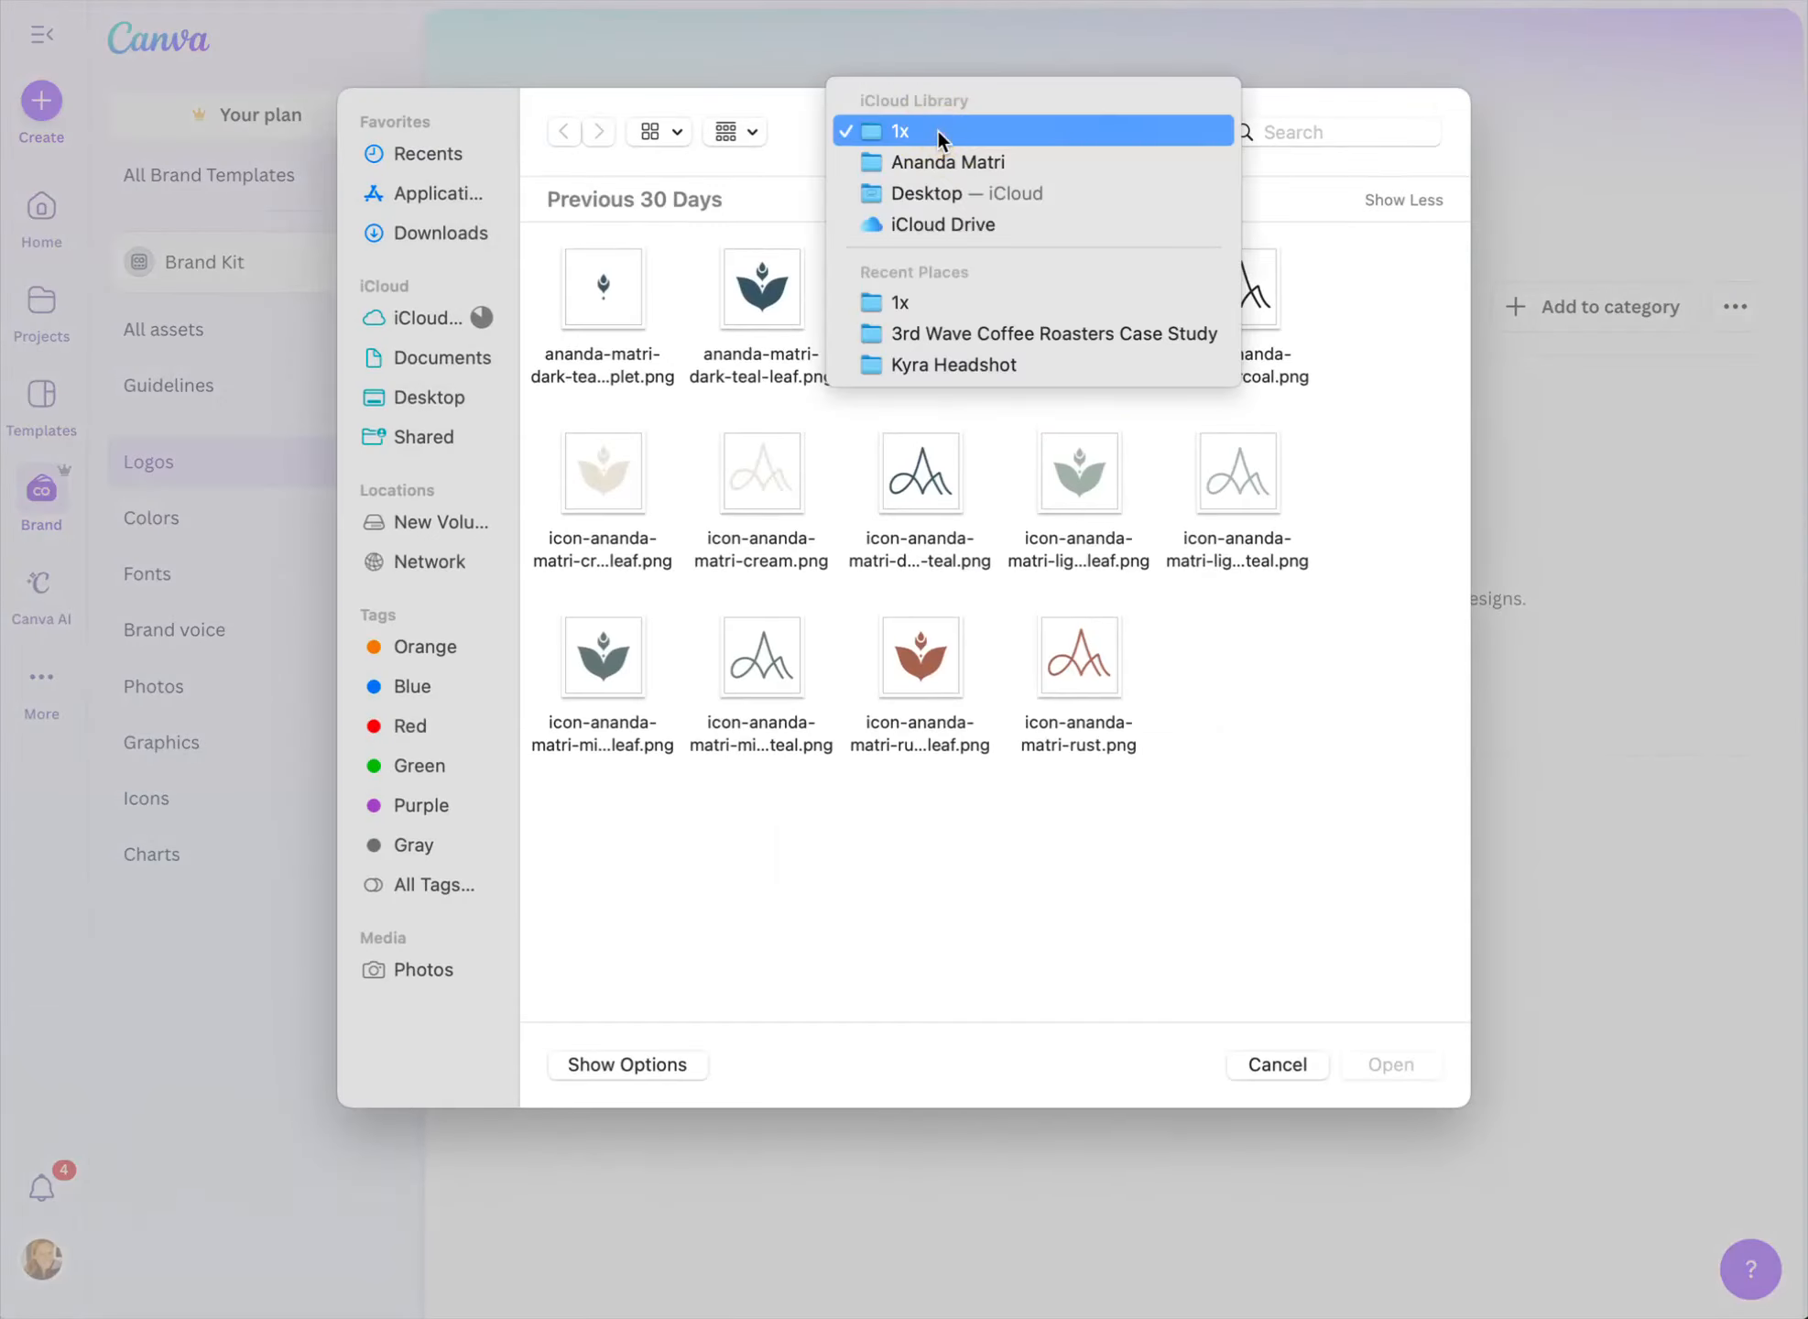
click(946, 161)
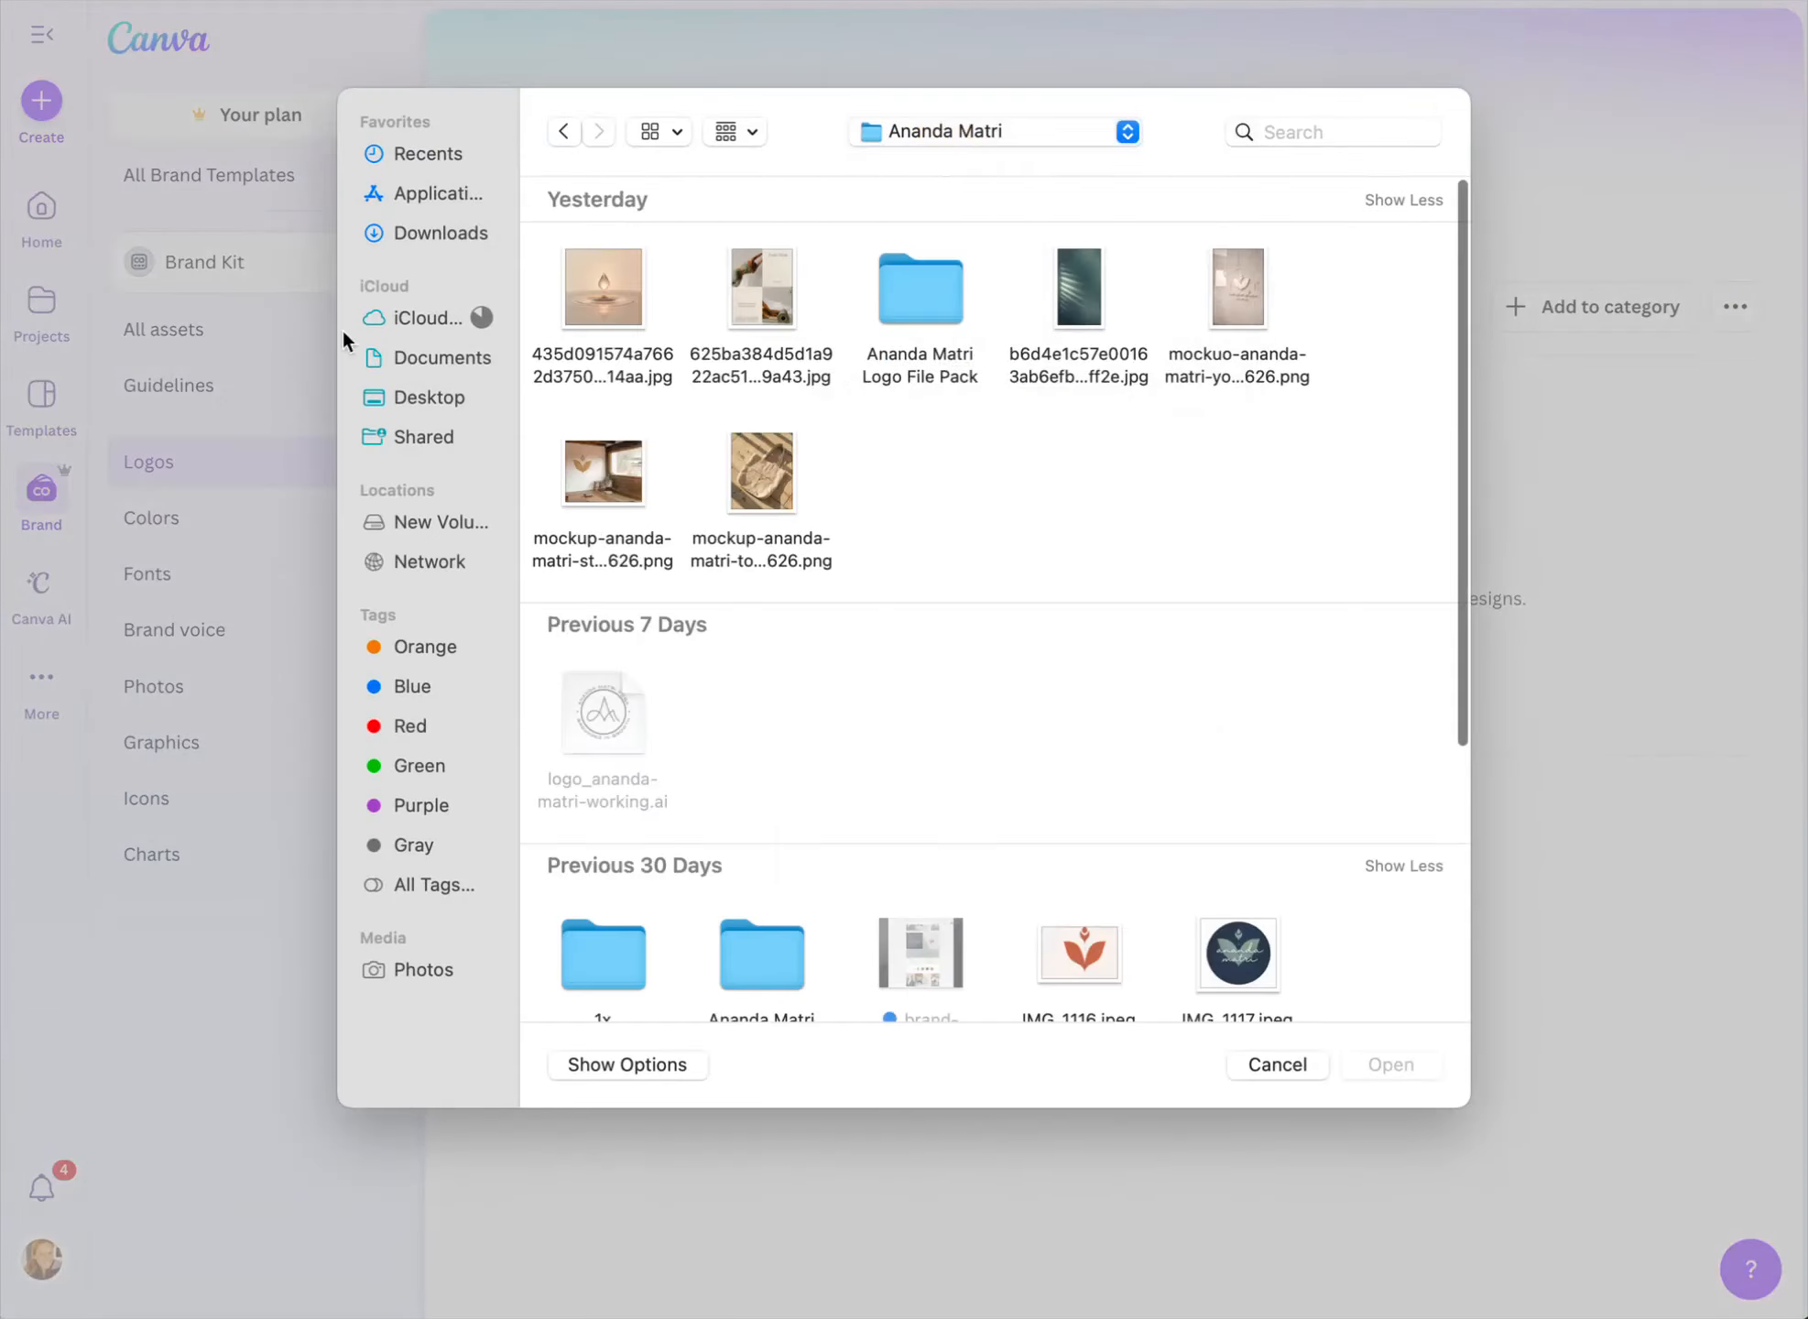
double_click(938, 288)
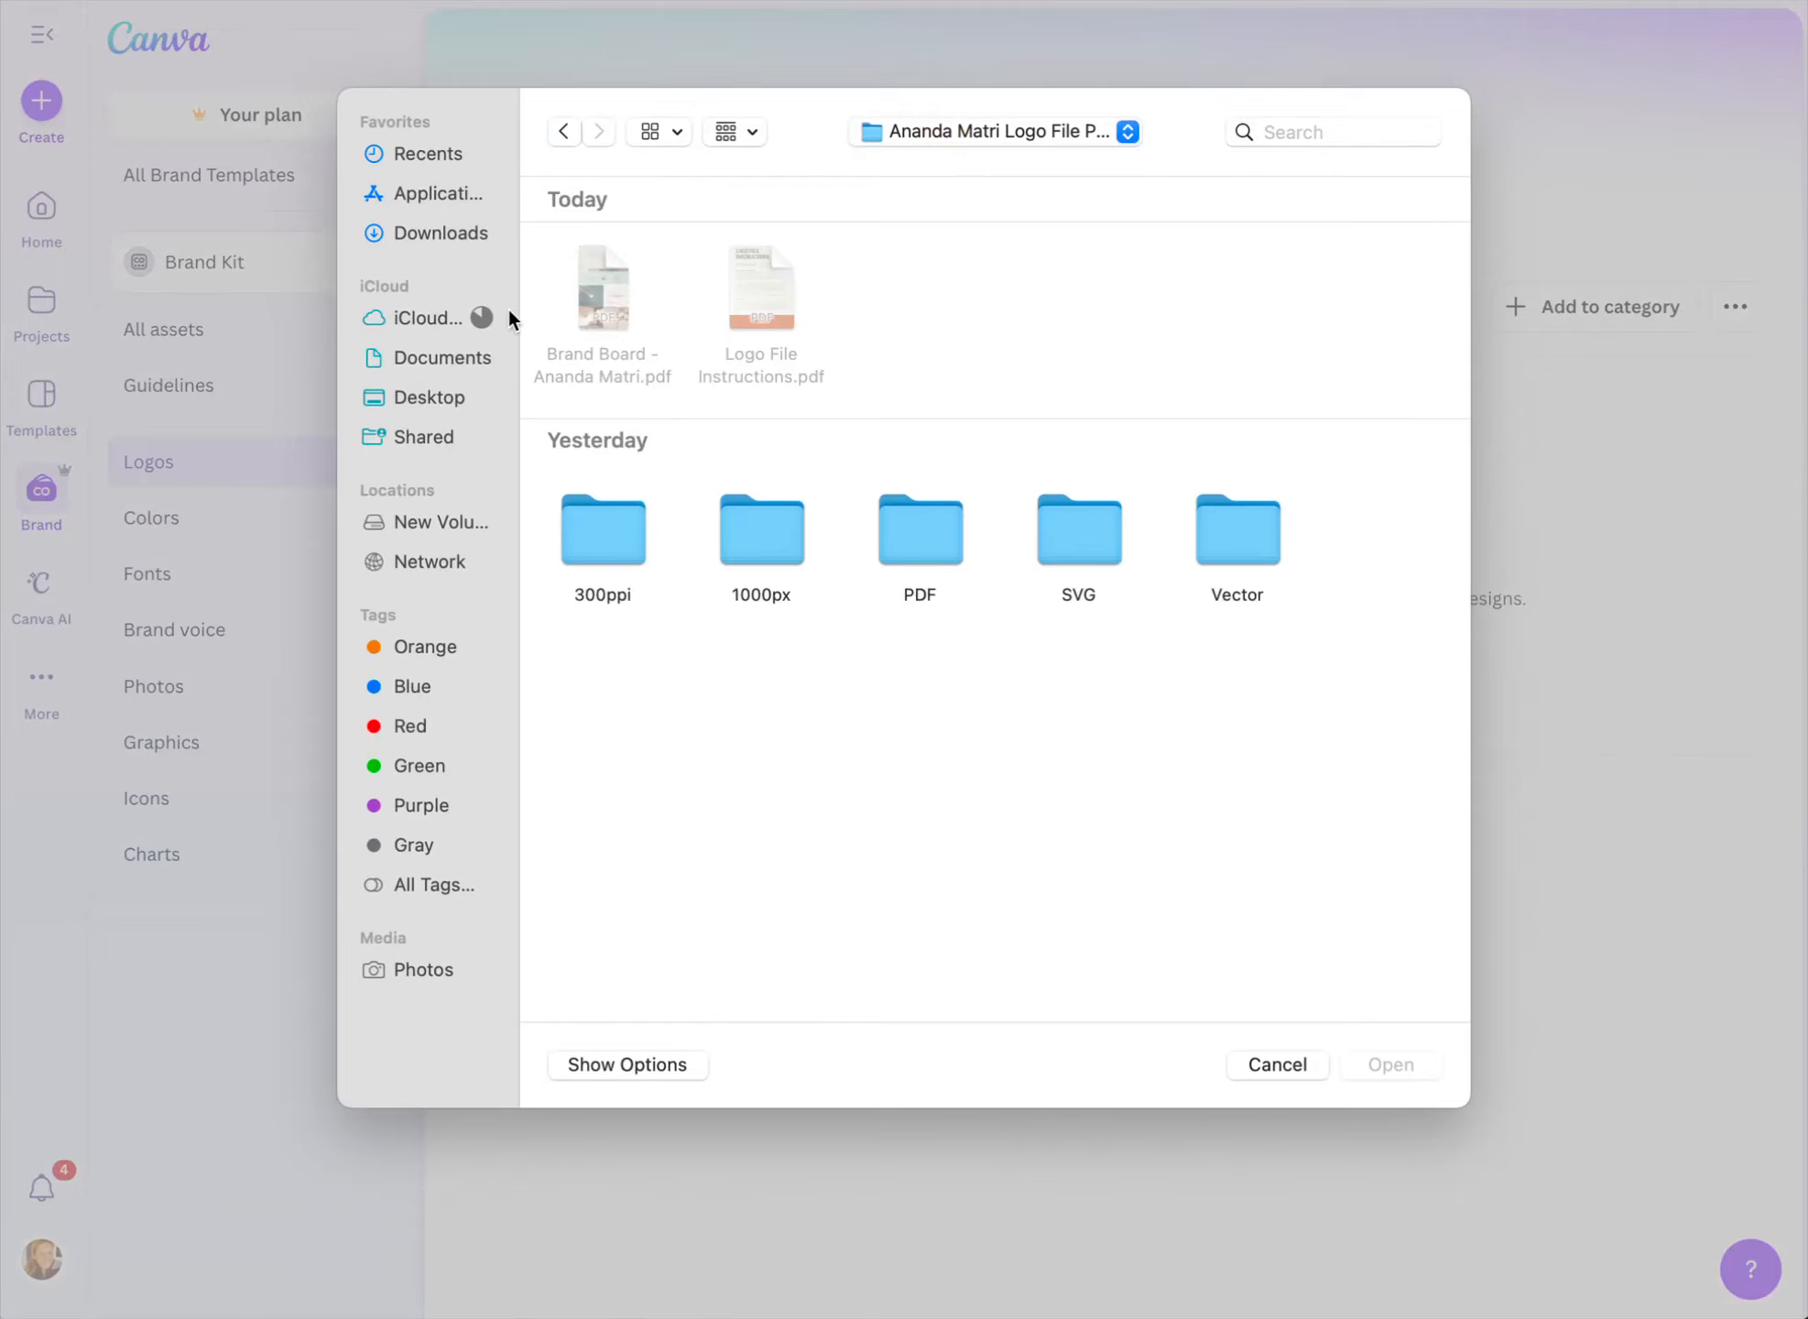
double_click(757, 542)
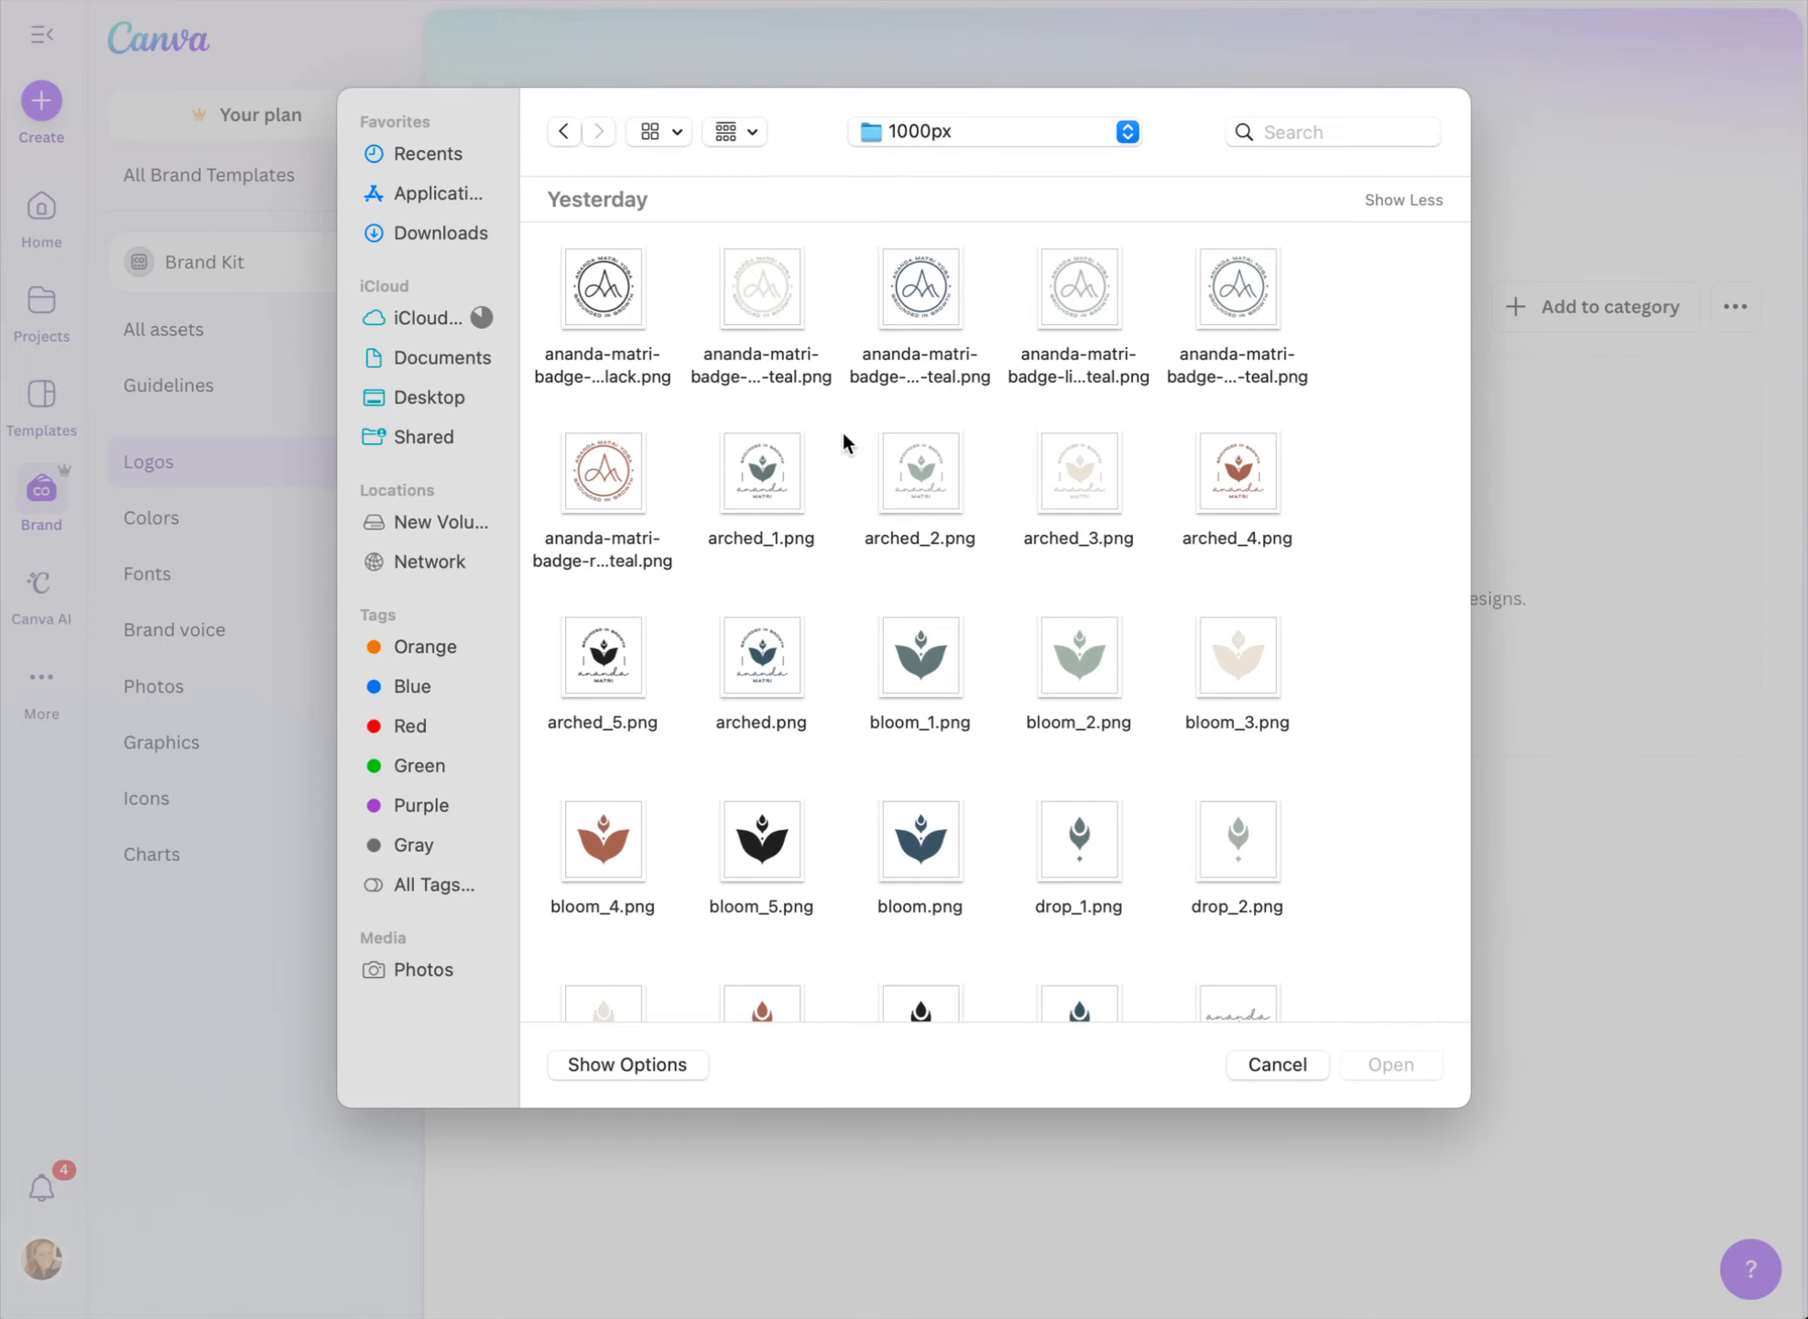
Select all PNG logo files in the 1000px folder and upload them to the Logos category
scroll(843, 434, down, 10)
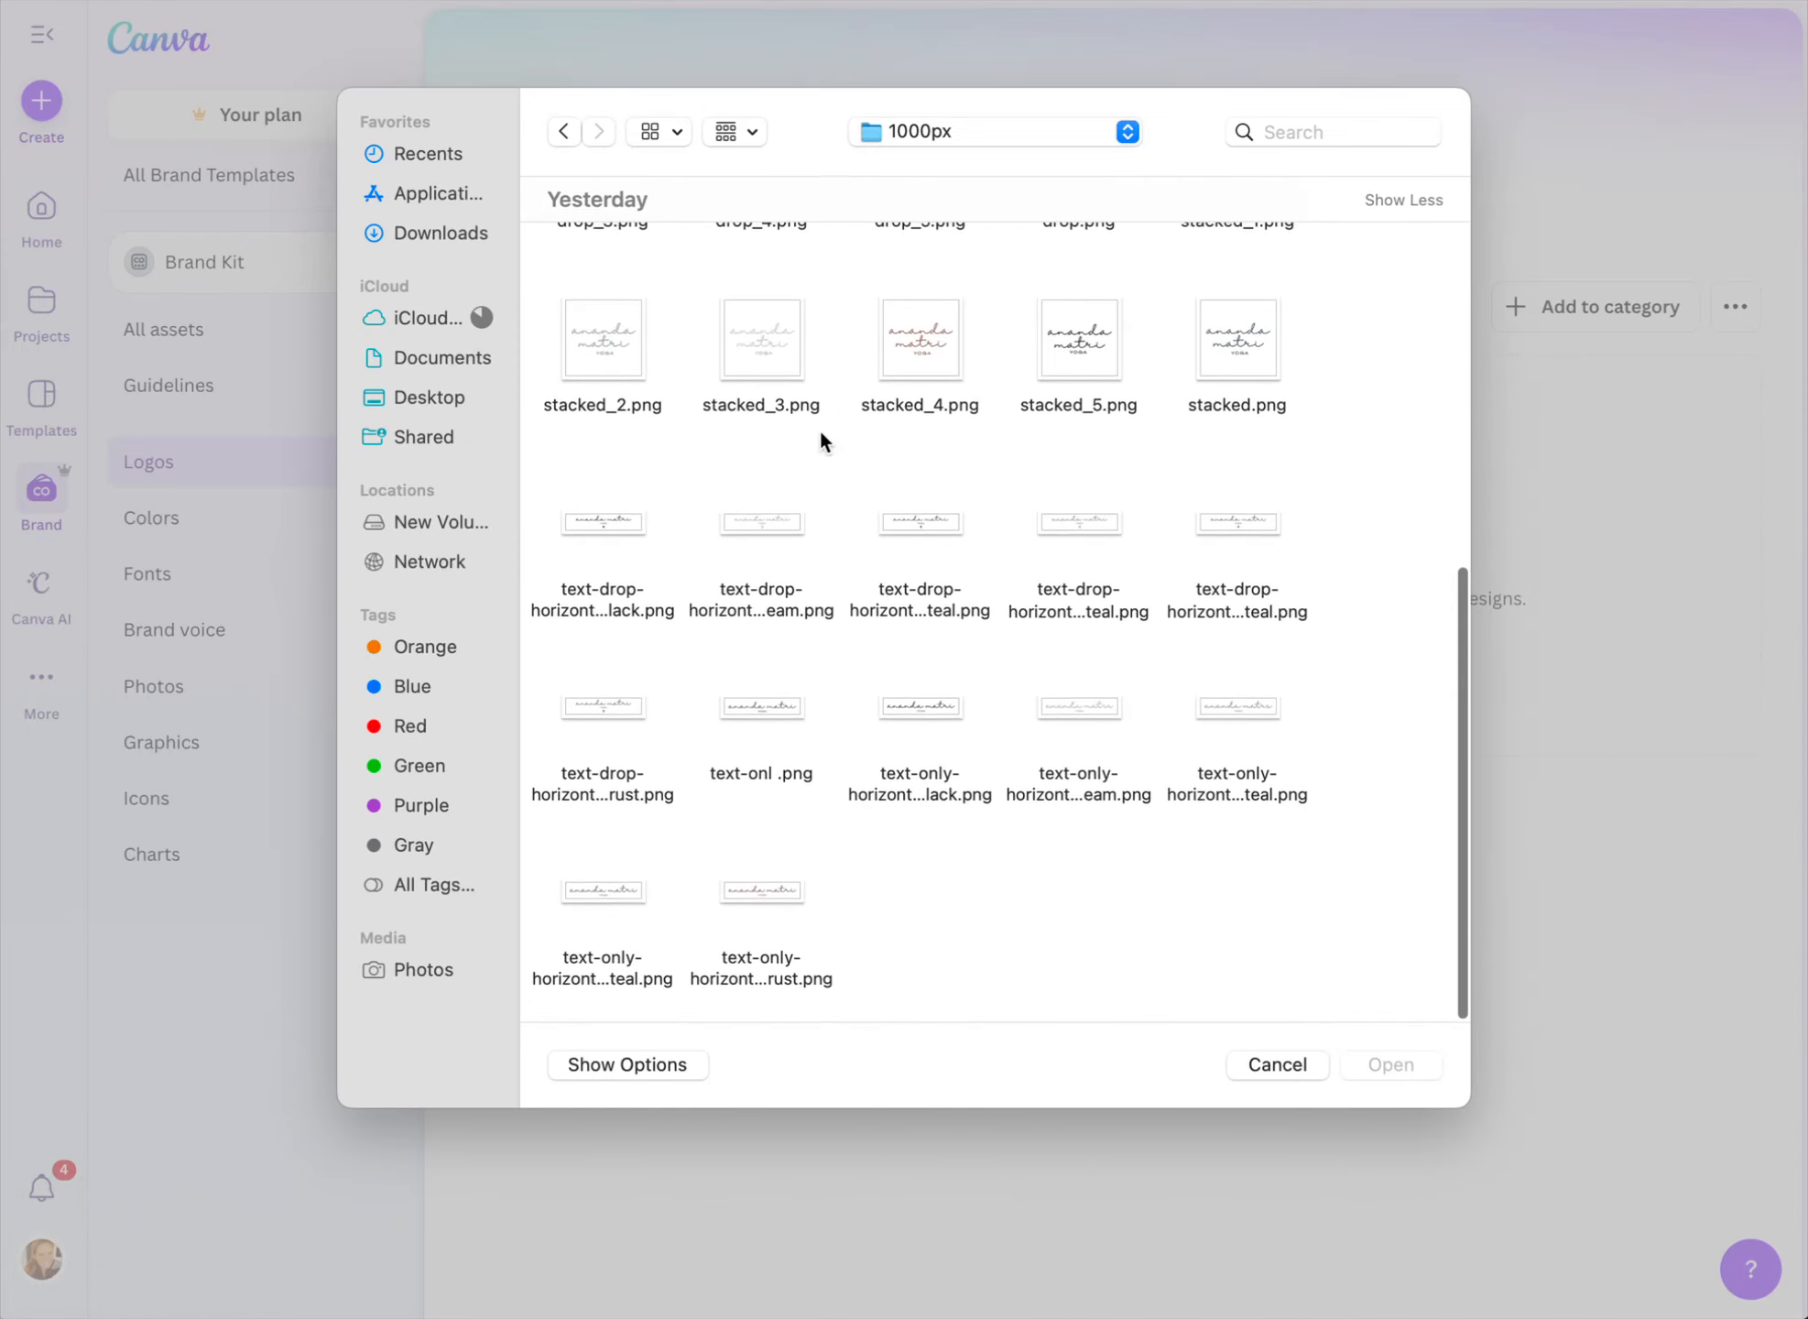
scroll(1074, 597, up, 8)
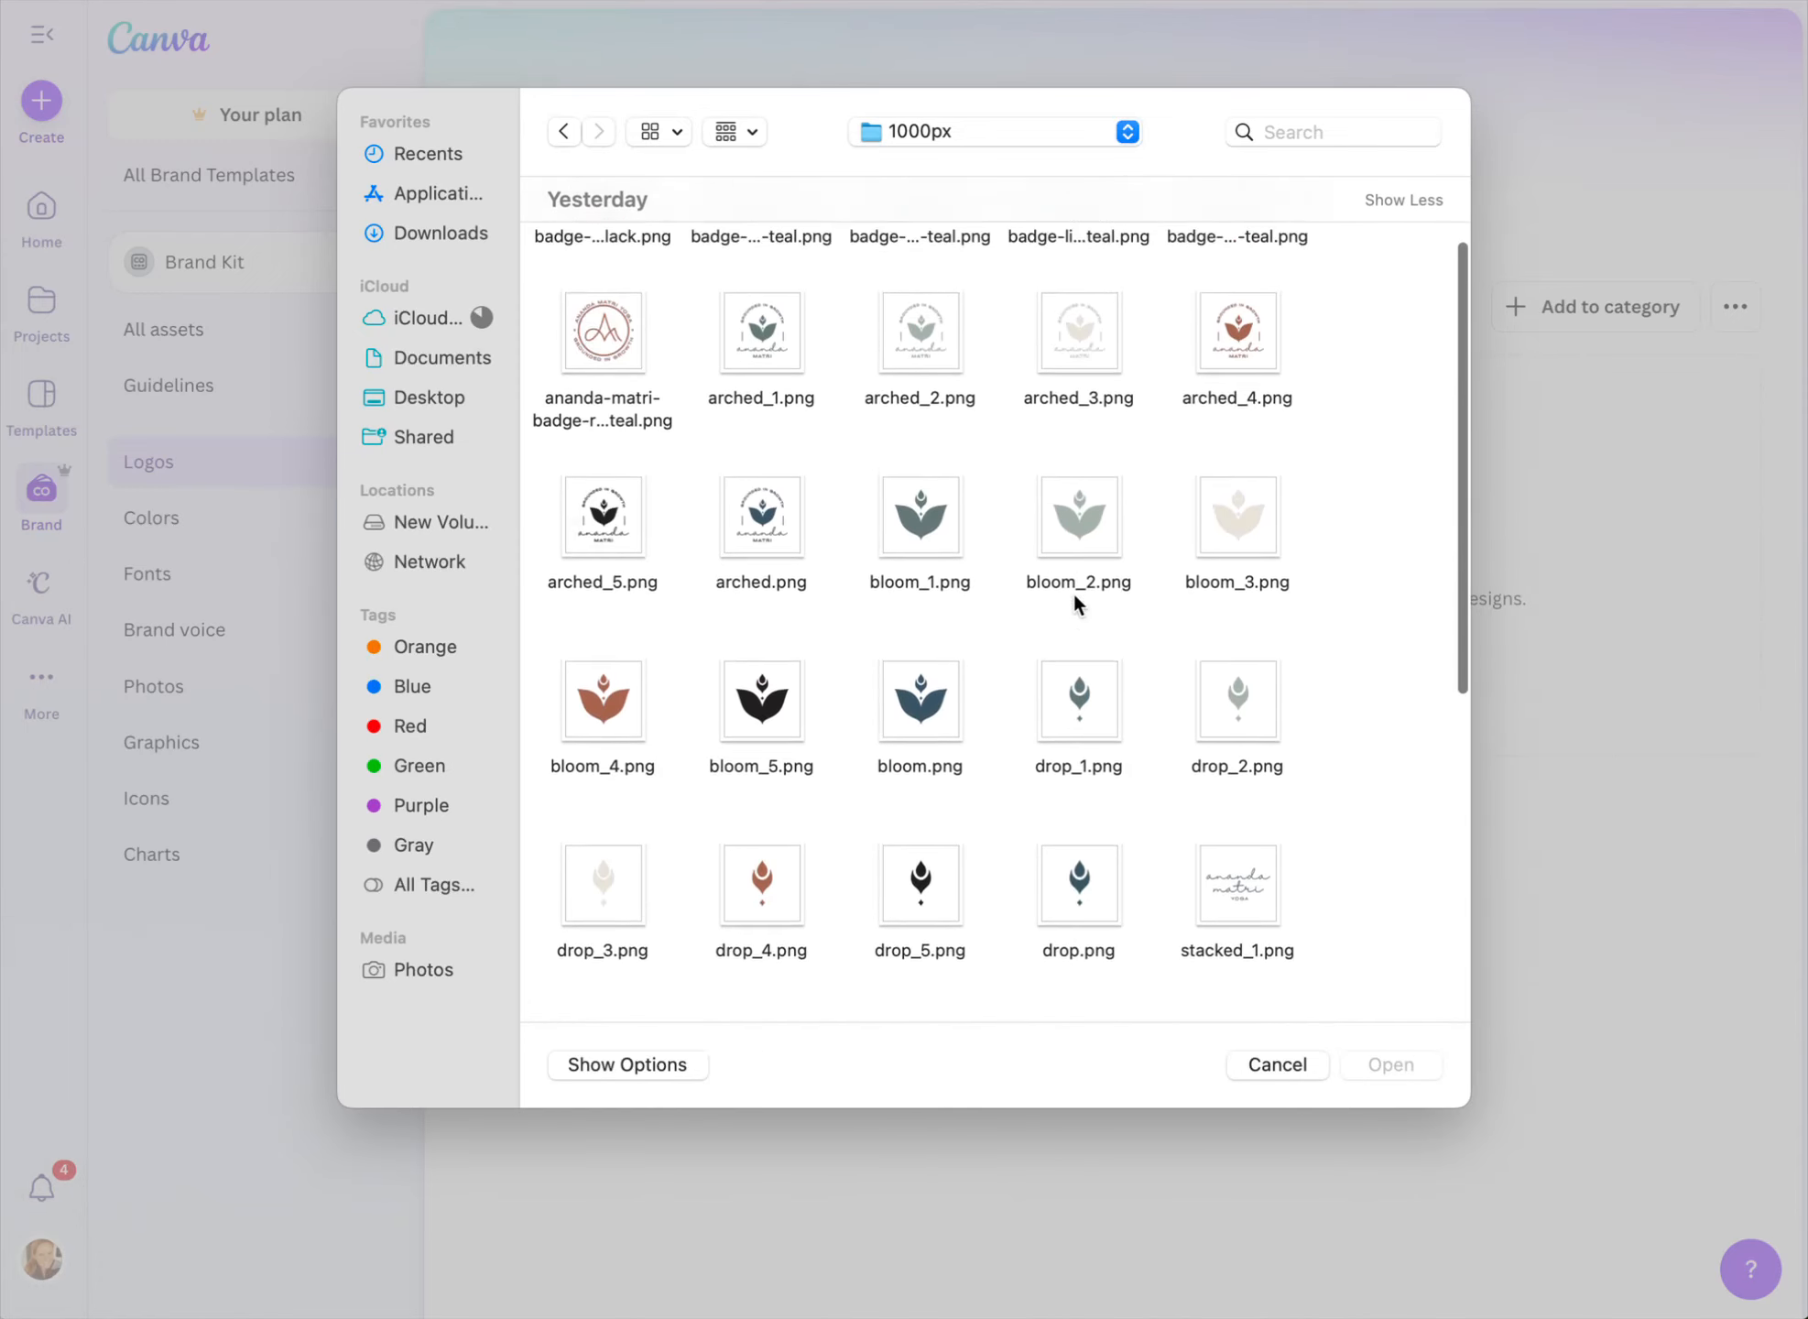
scroll(1077, 603, up, 2)
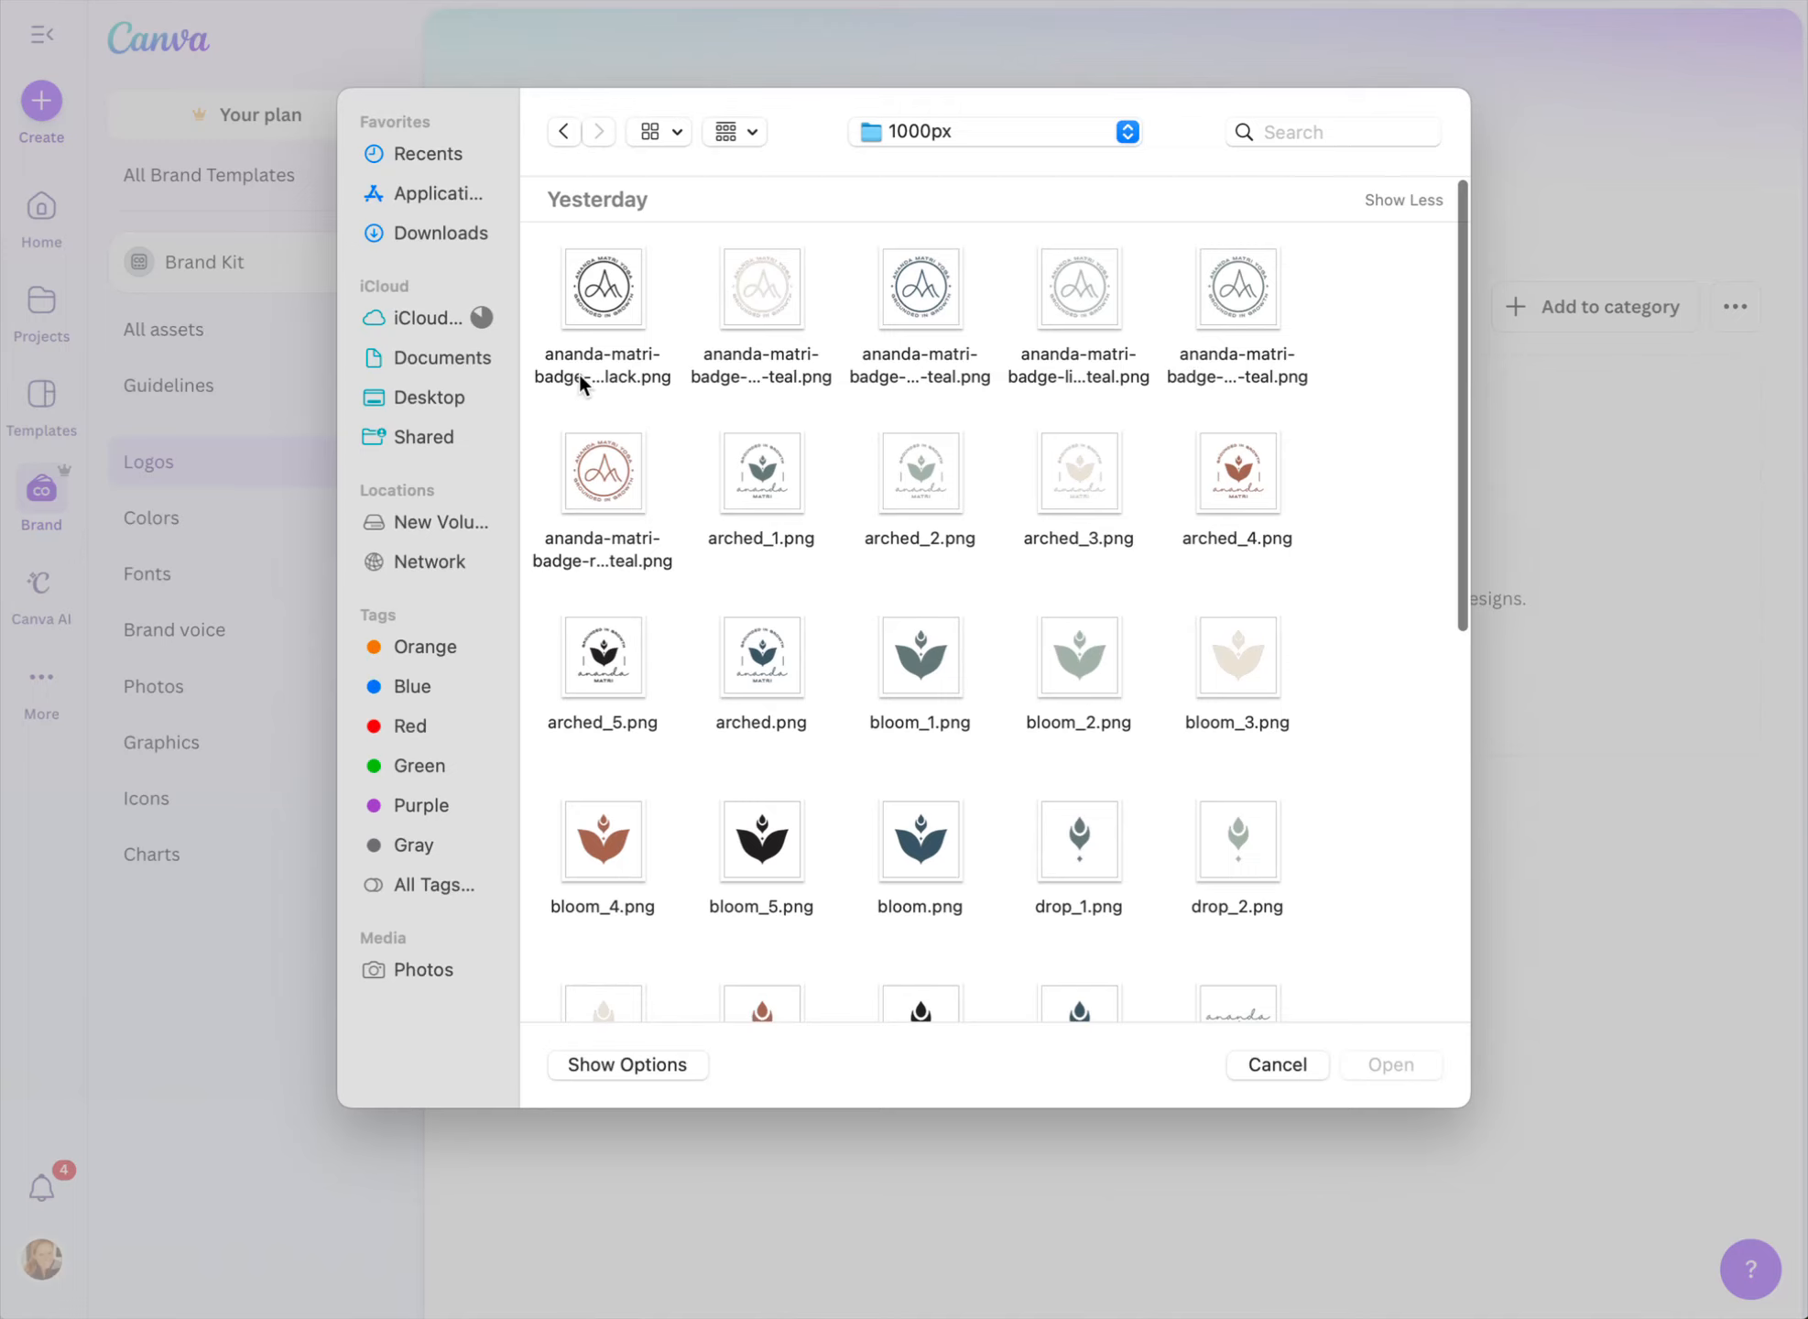
drag(548, 276, 1249, 1181)
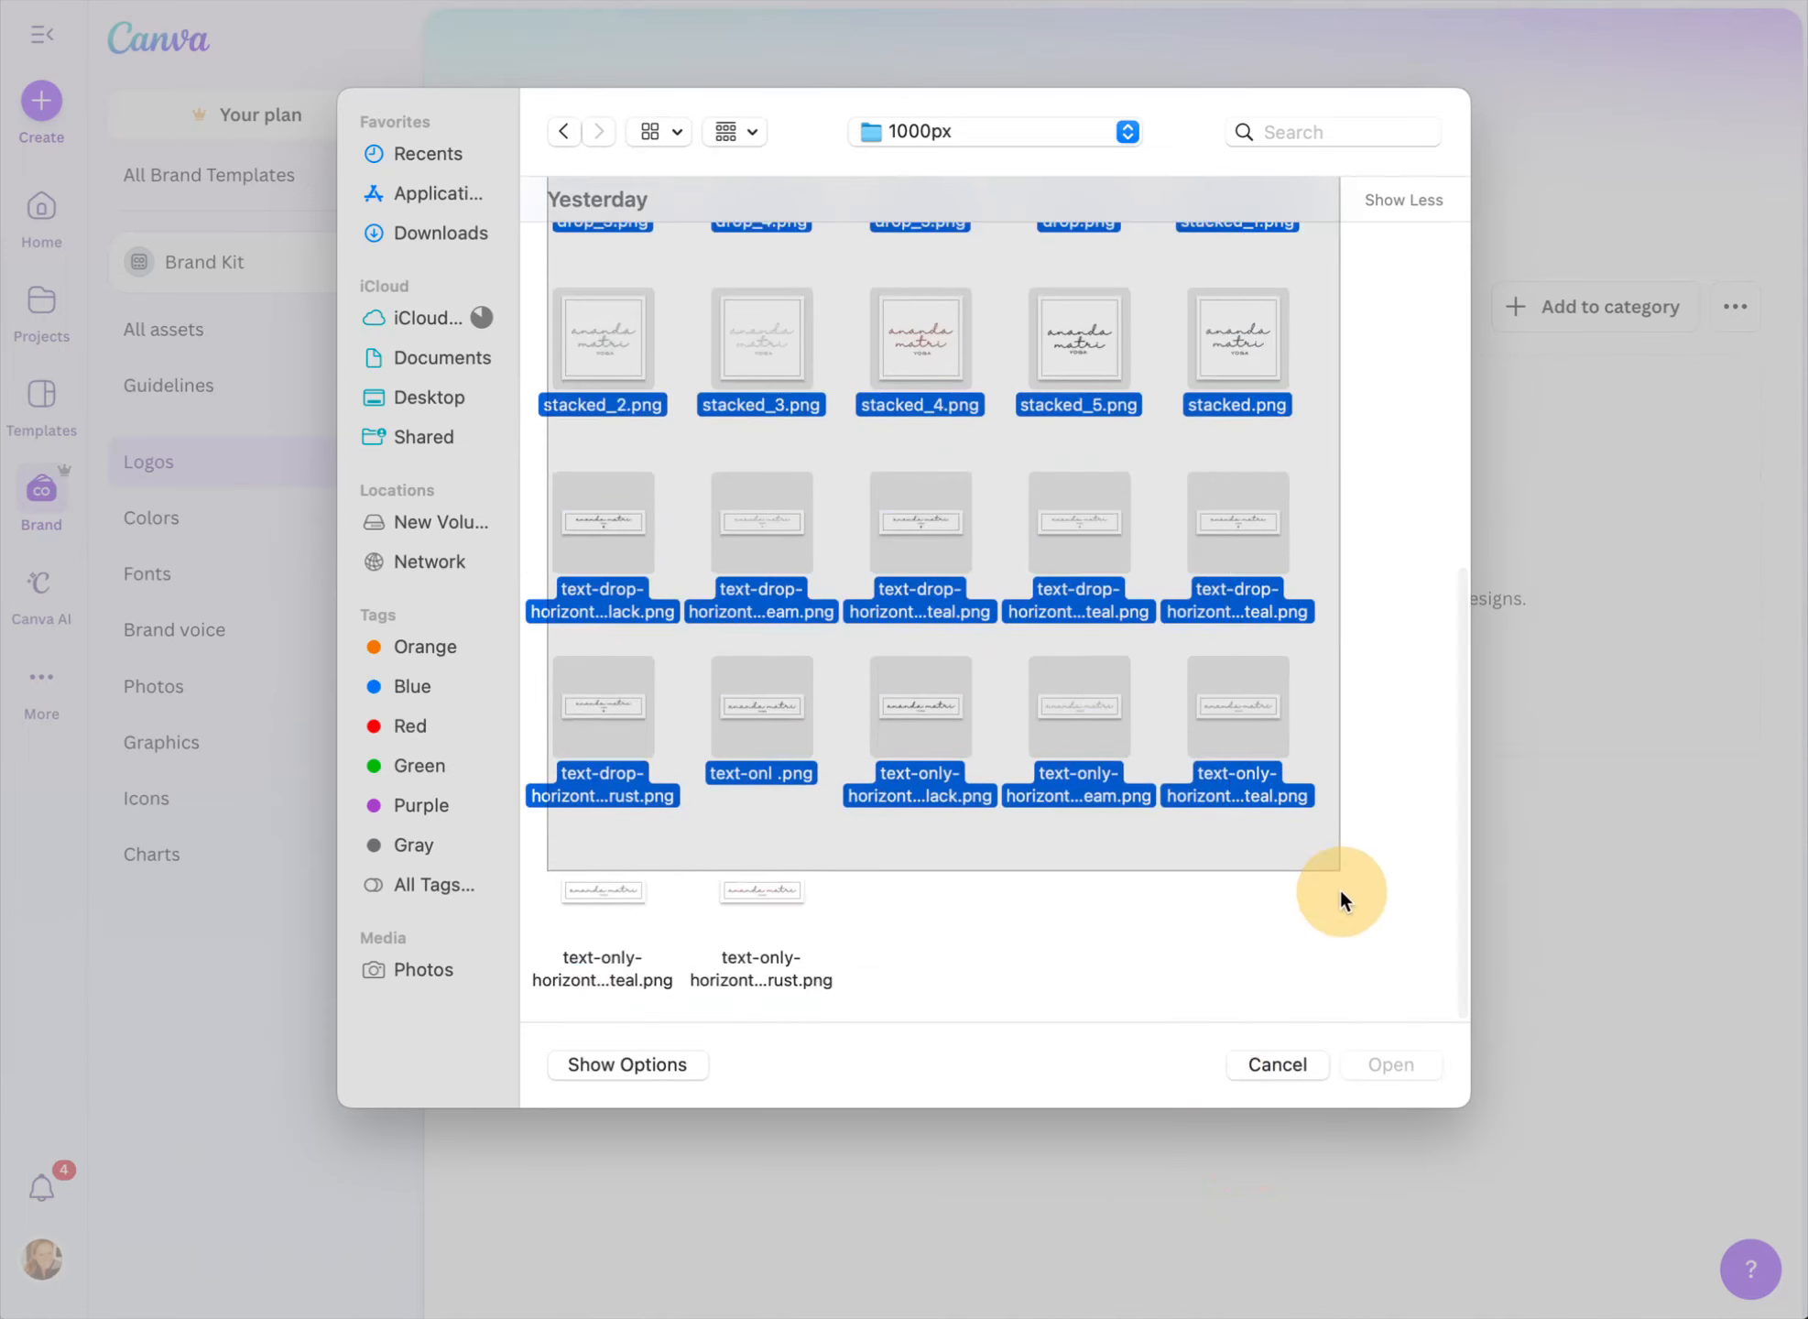
click(1391, 1065)
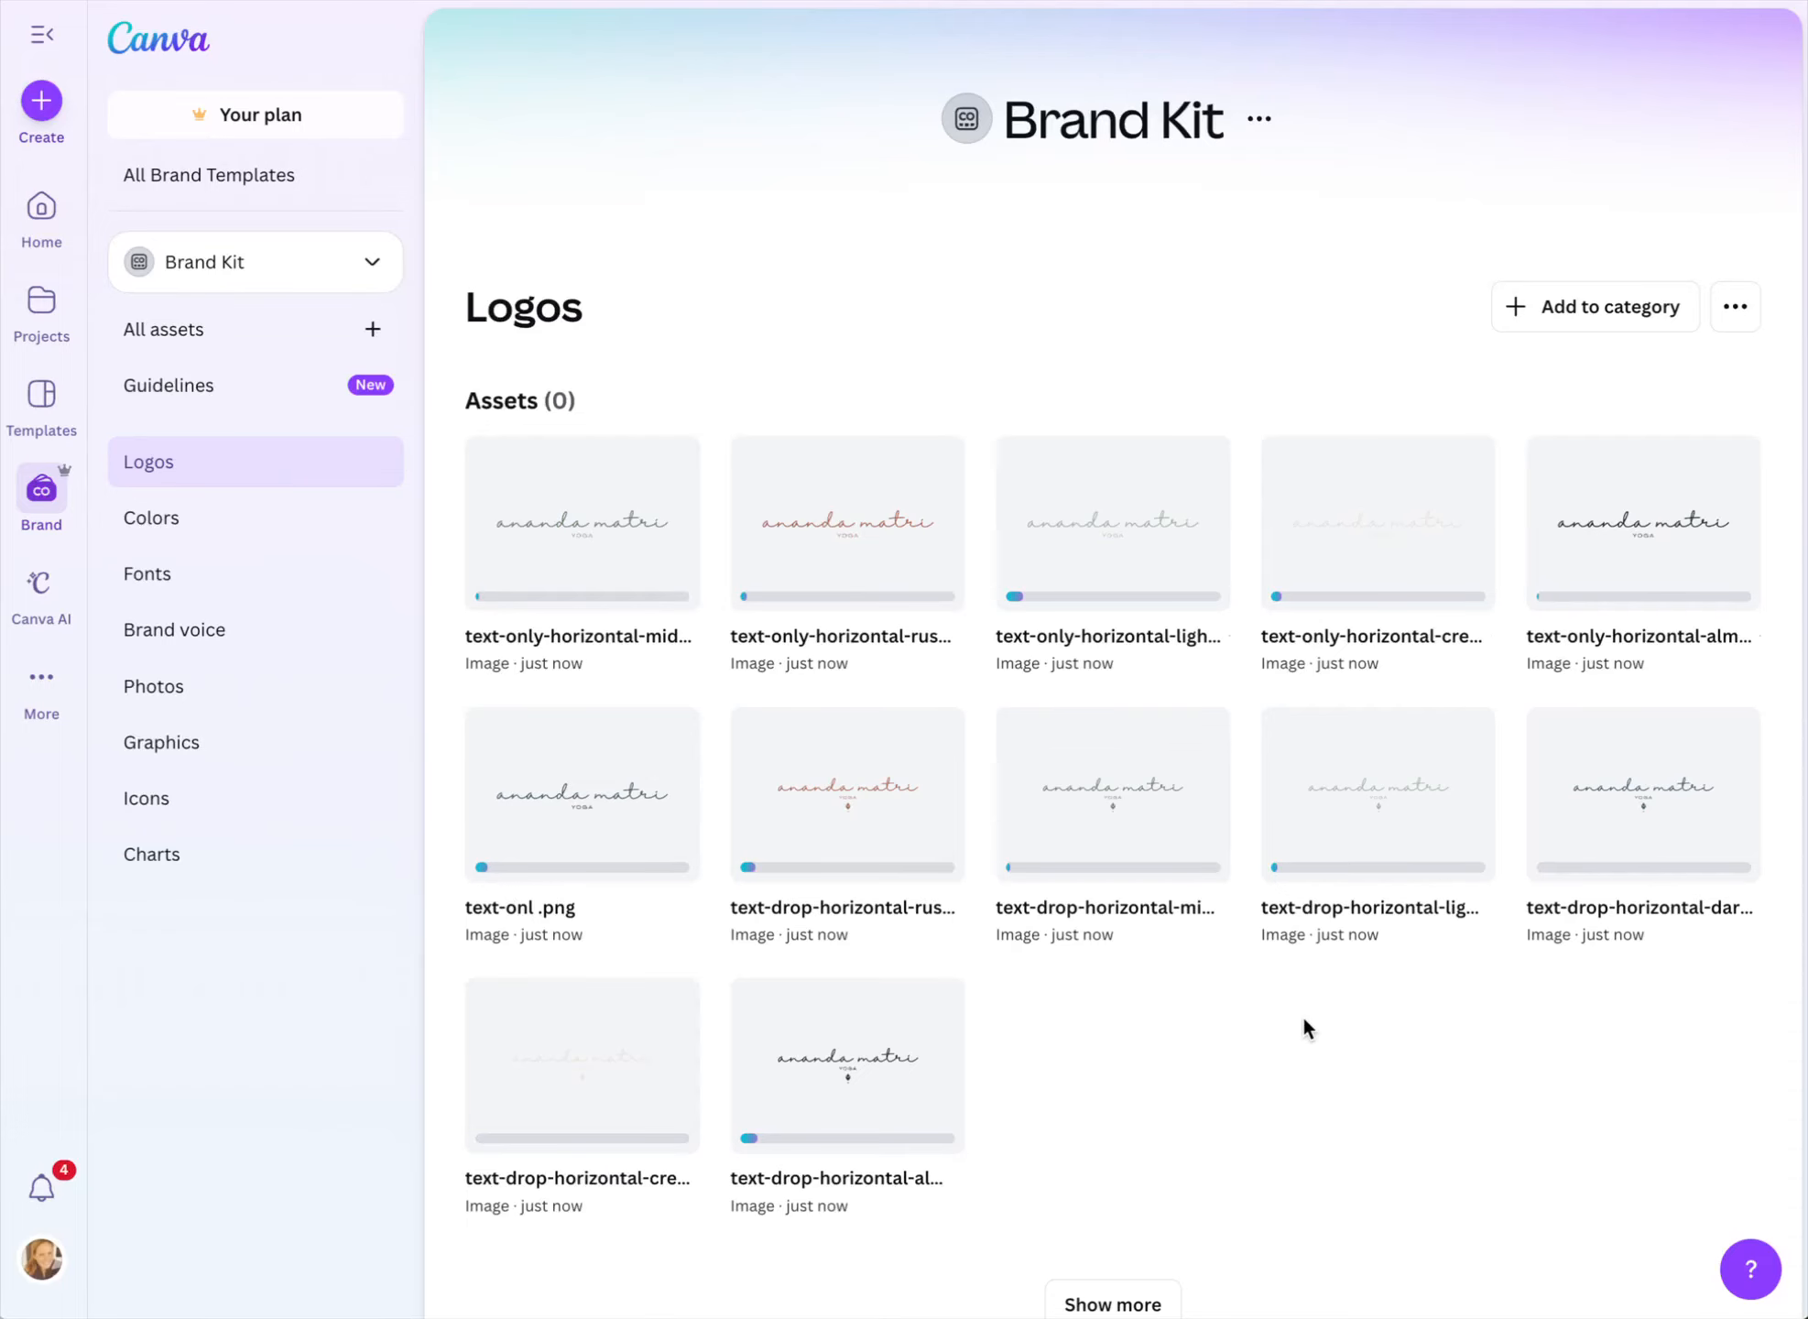
Look over the logo assets in the Logos category while the files upload
scroll(886, 667, down, 1)
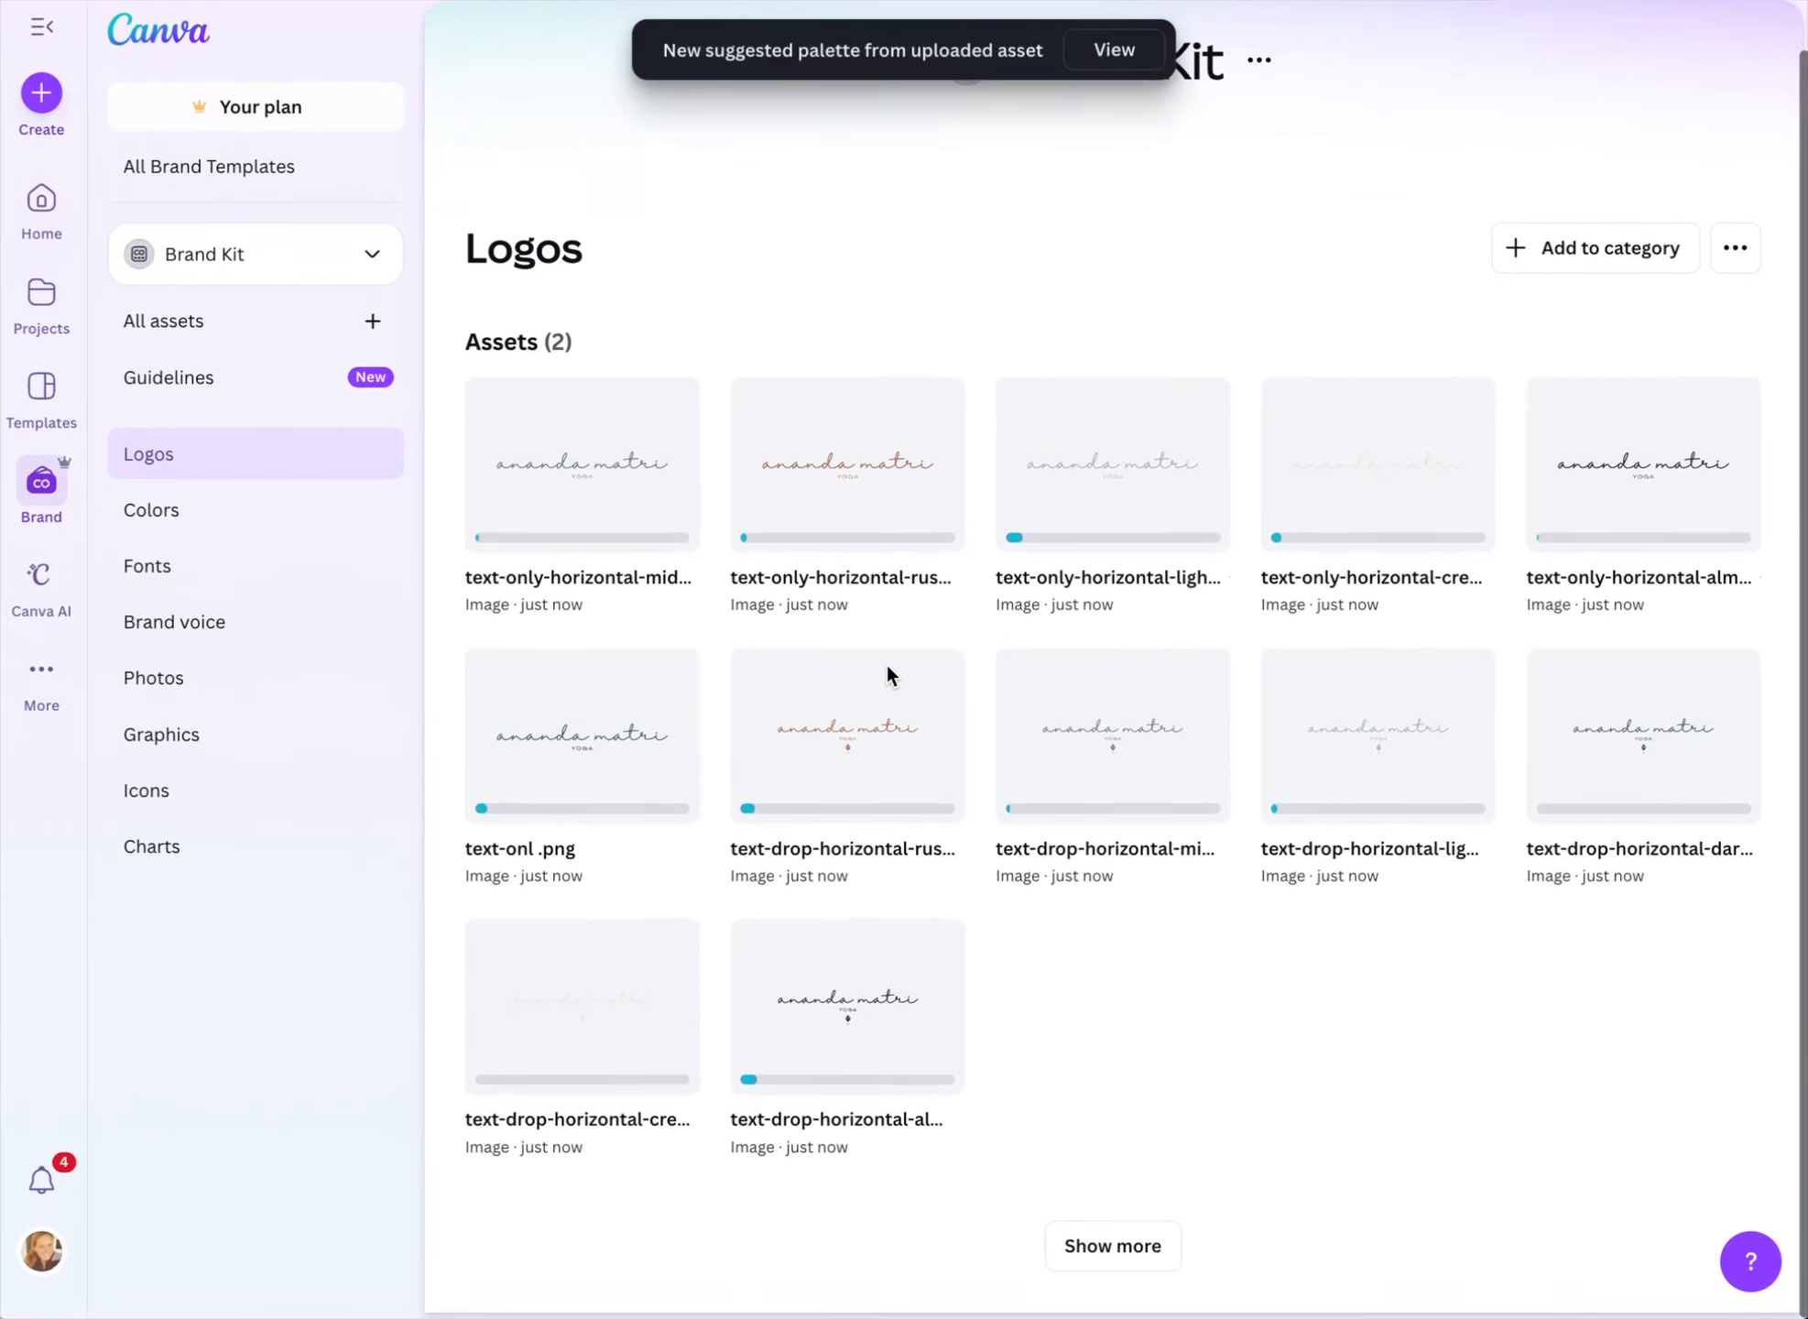
scroll(887, 667, up, 1)
scroll(886, 666, down, 1)
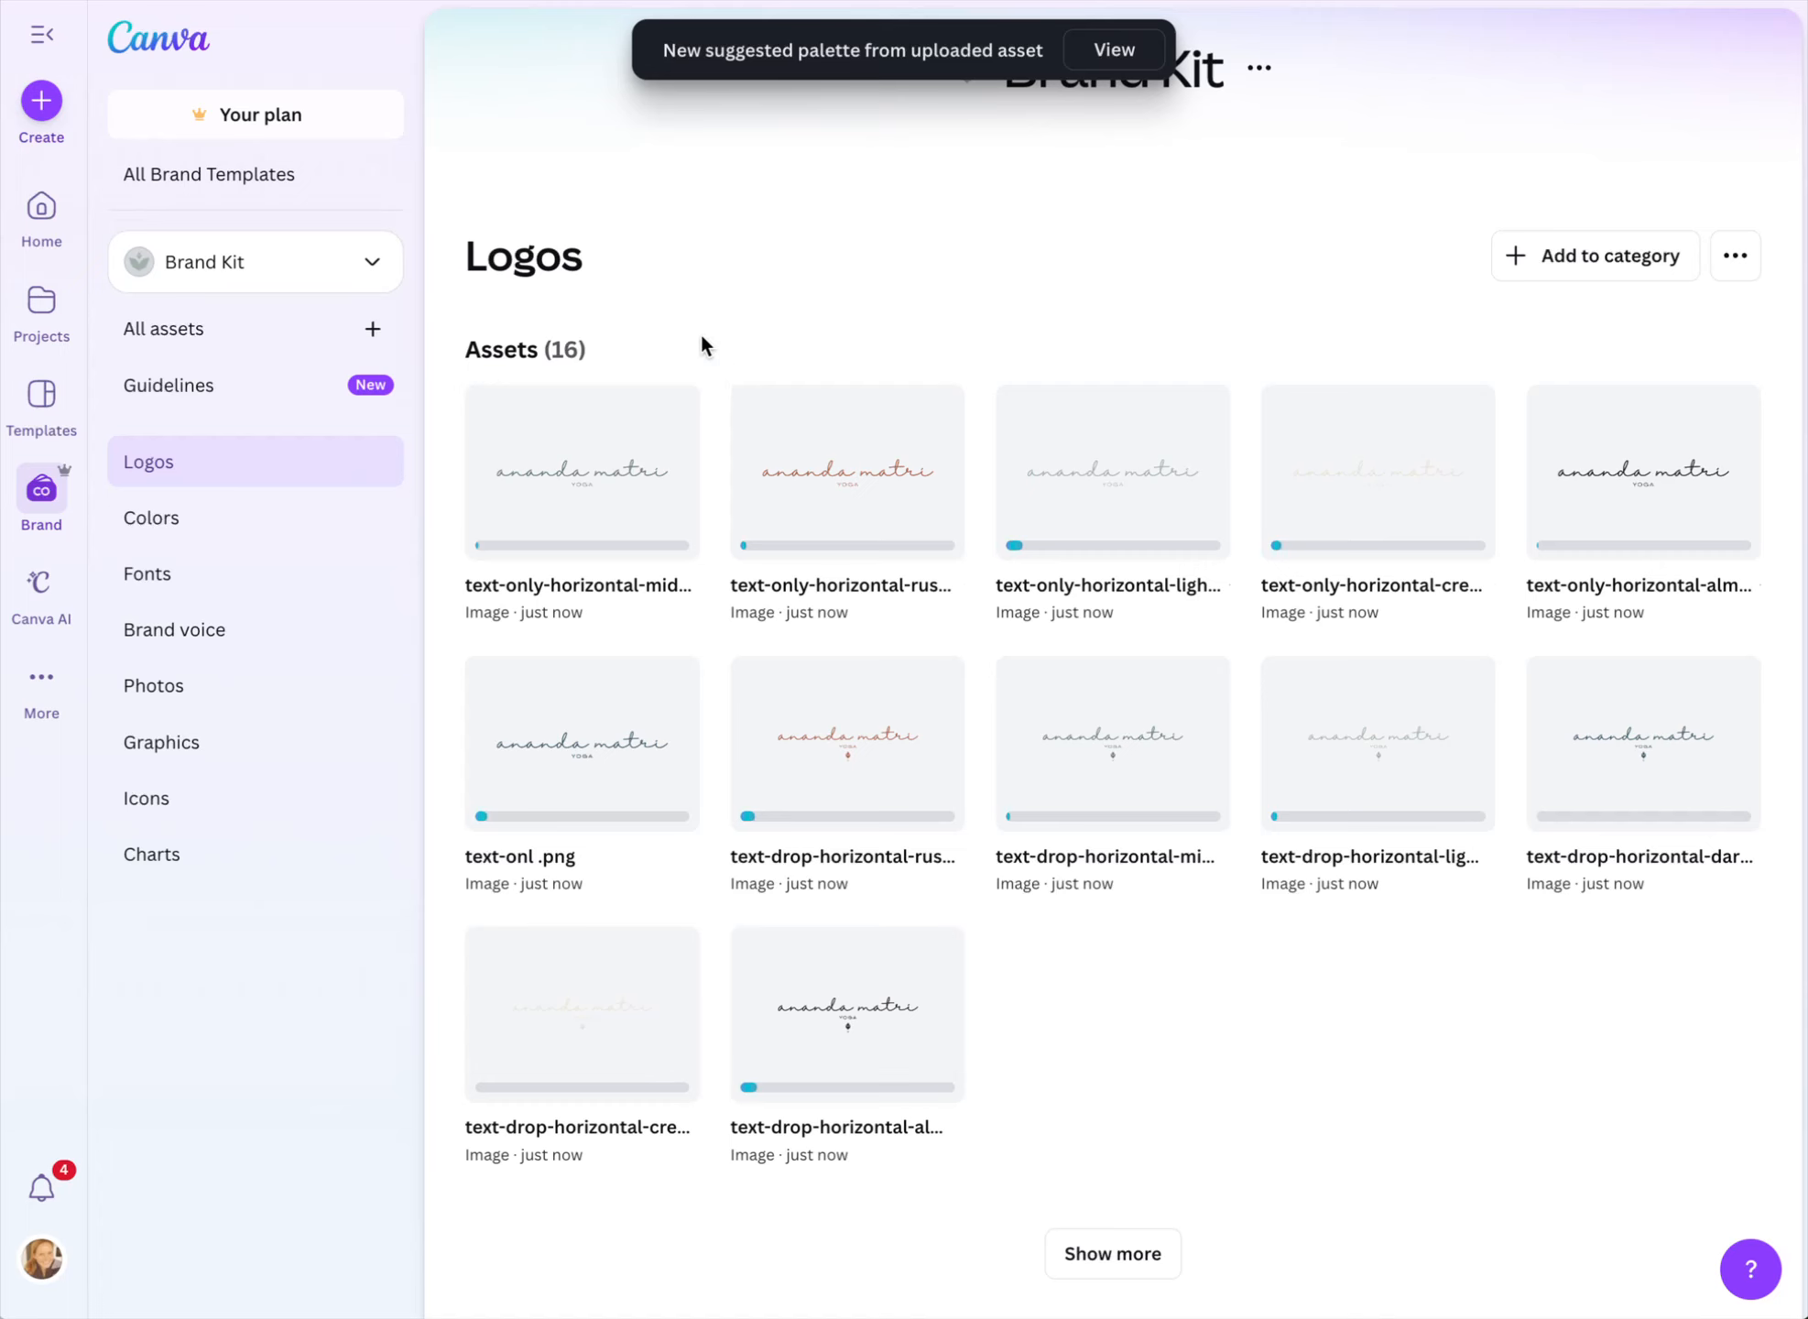
scroll(696, 316, up, 2)
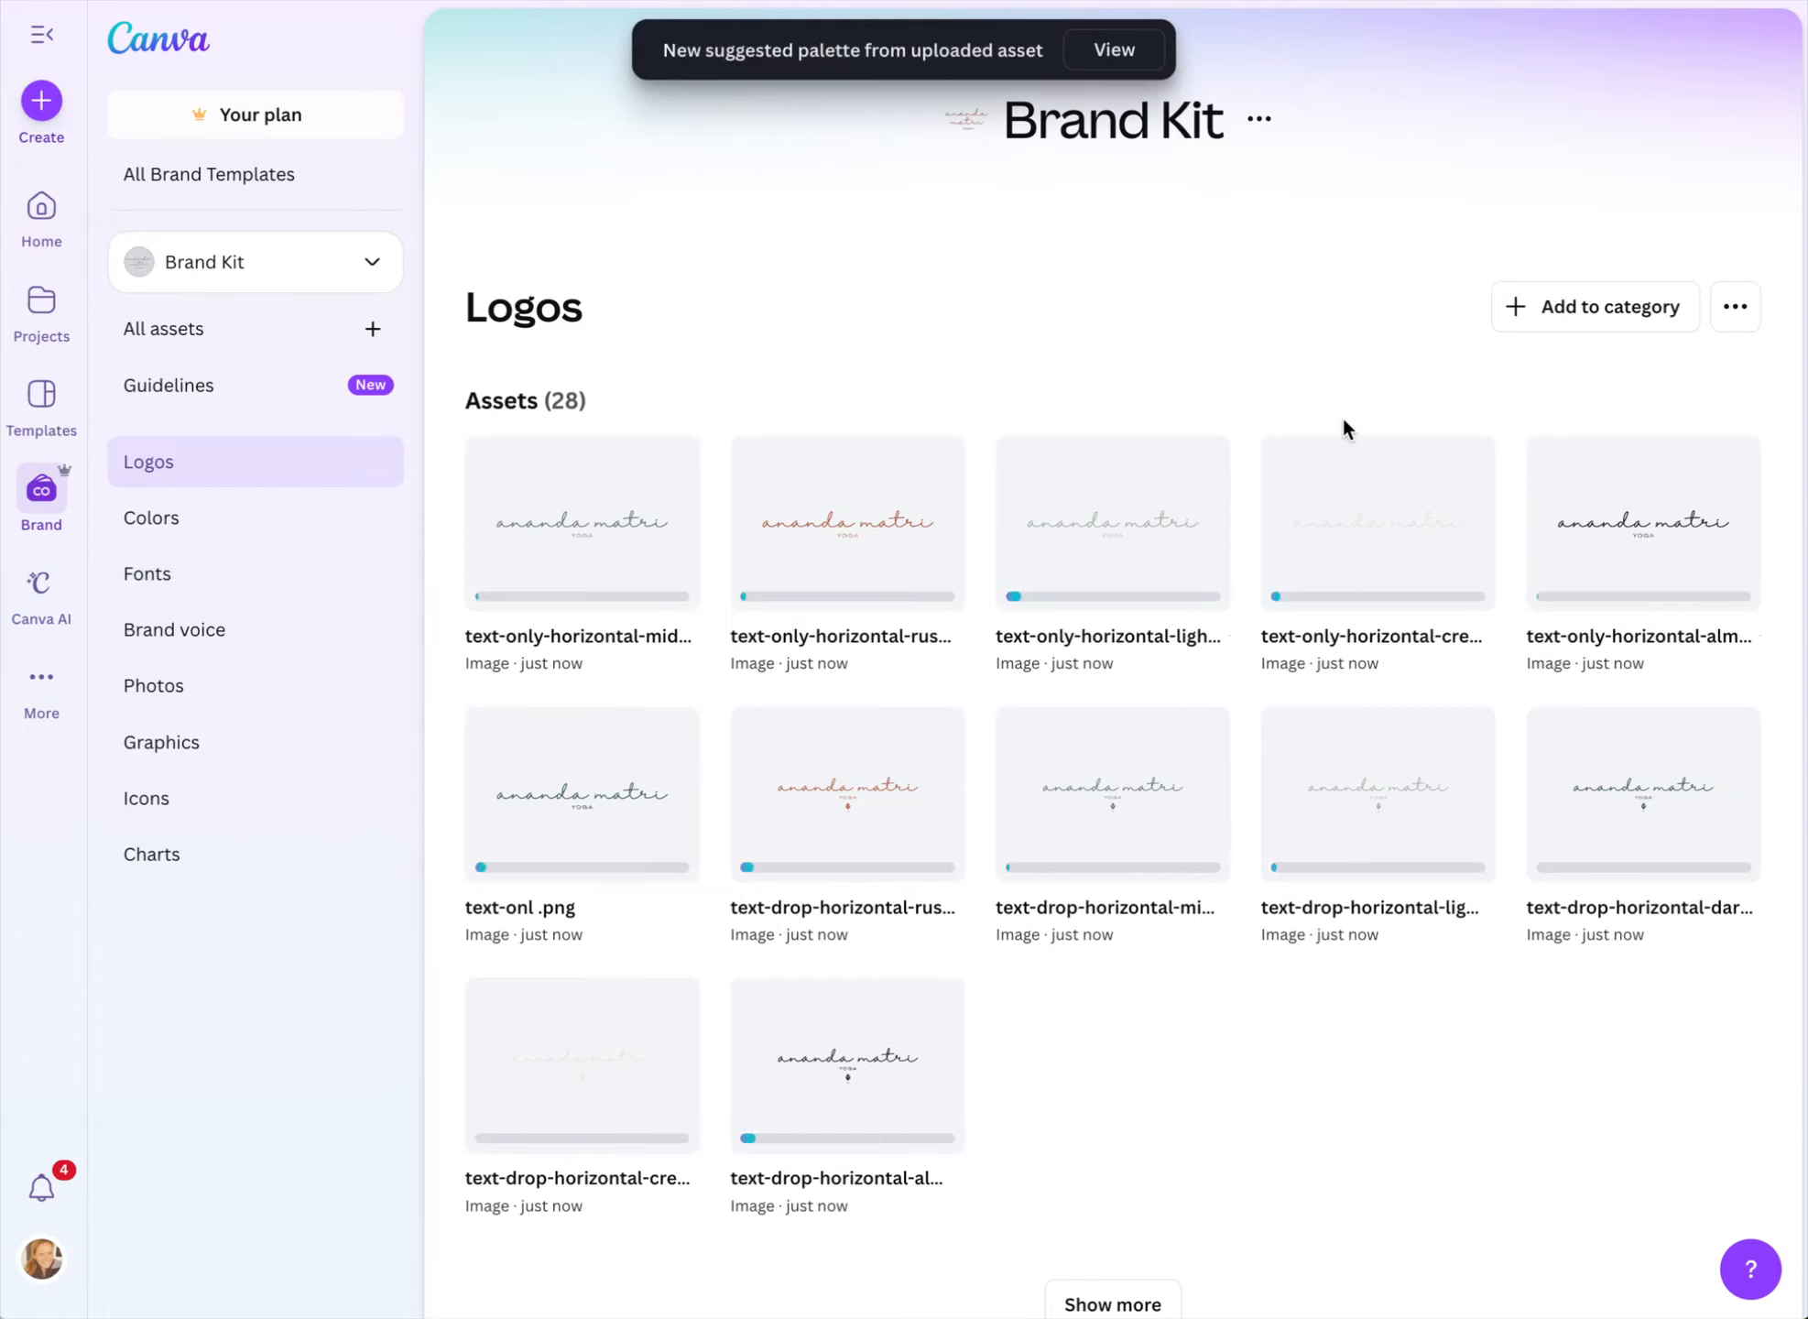
scroll(1343, 418, down, 3)
scroll(1342, 417, up, 3)
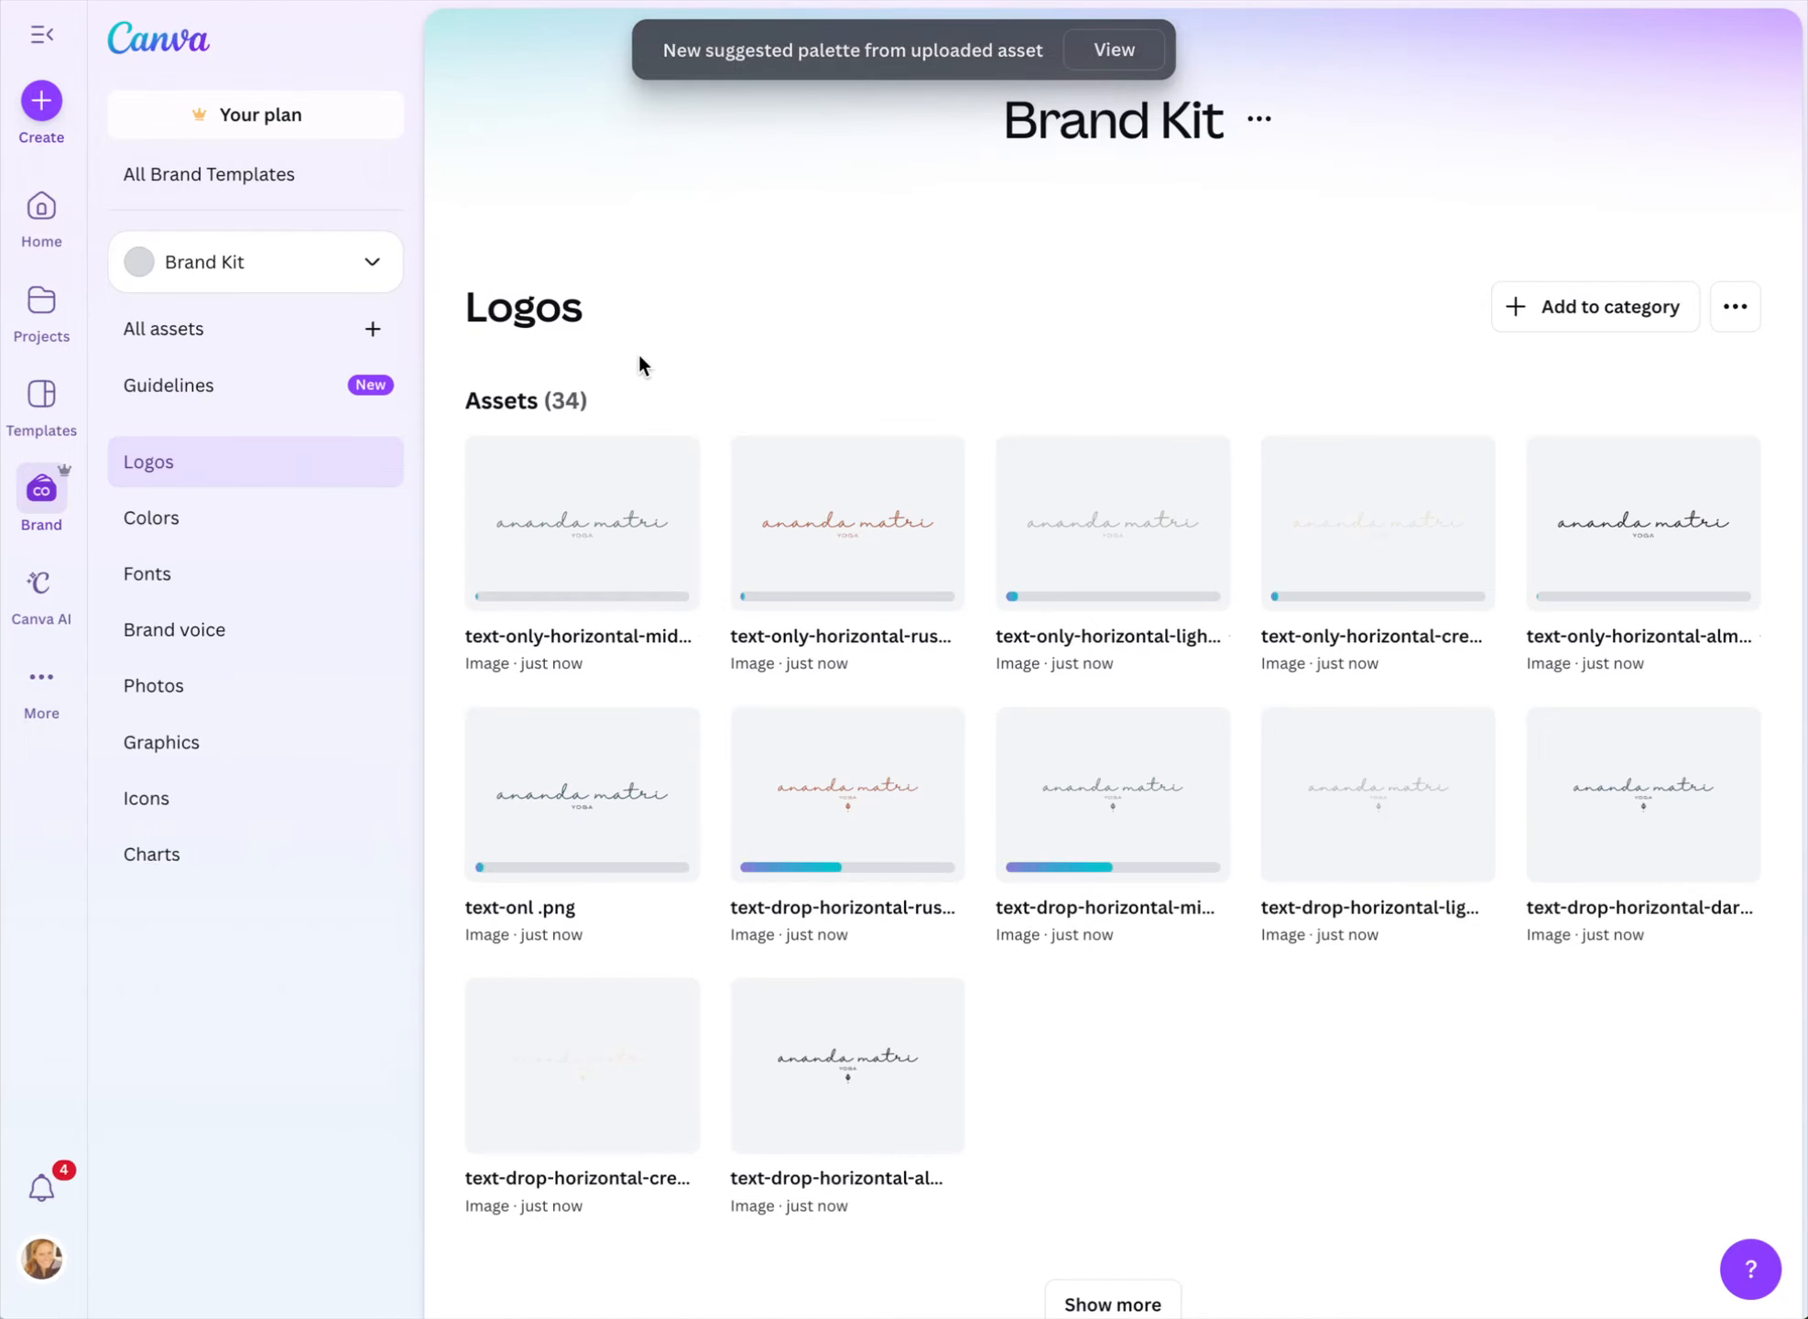
scroll(639, 359, down, 1)
scroll(641, 365, up, 1)
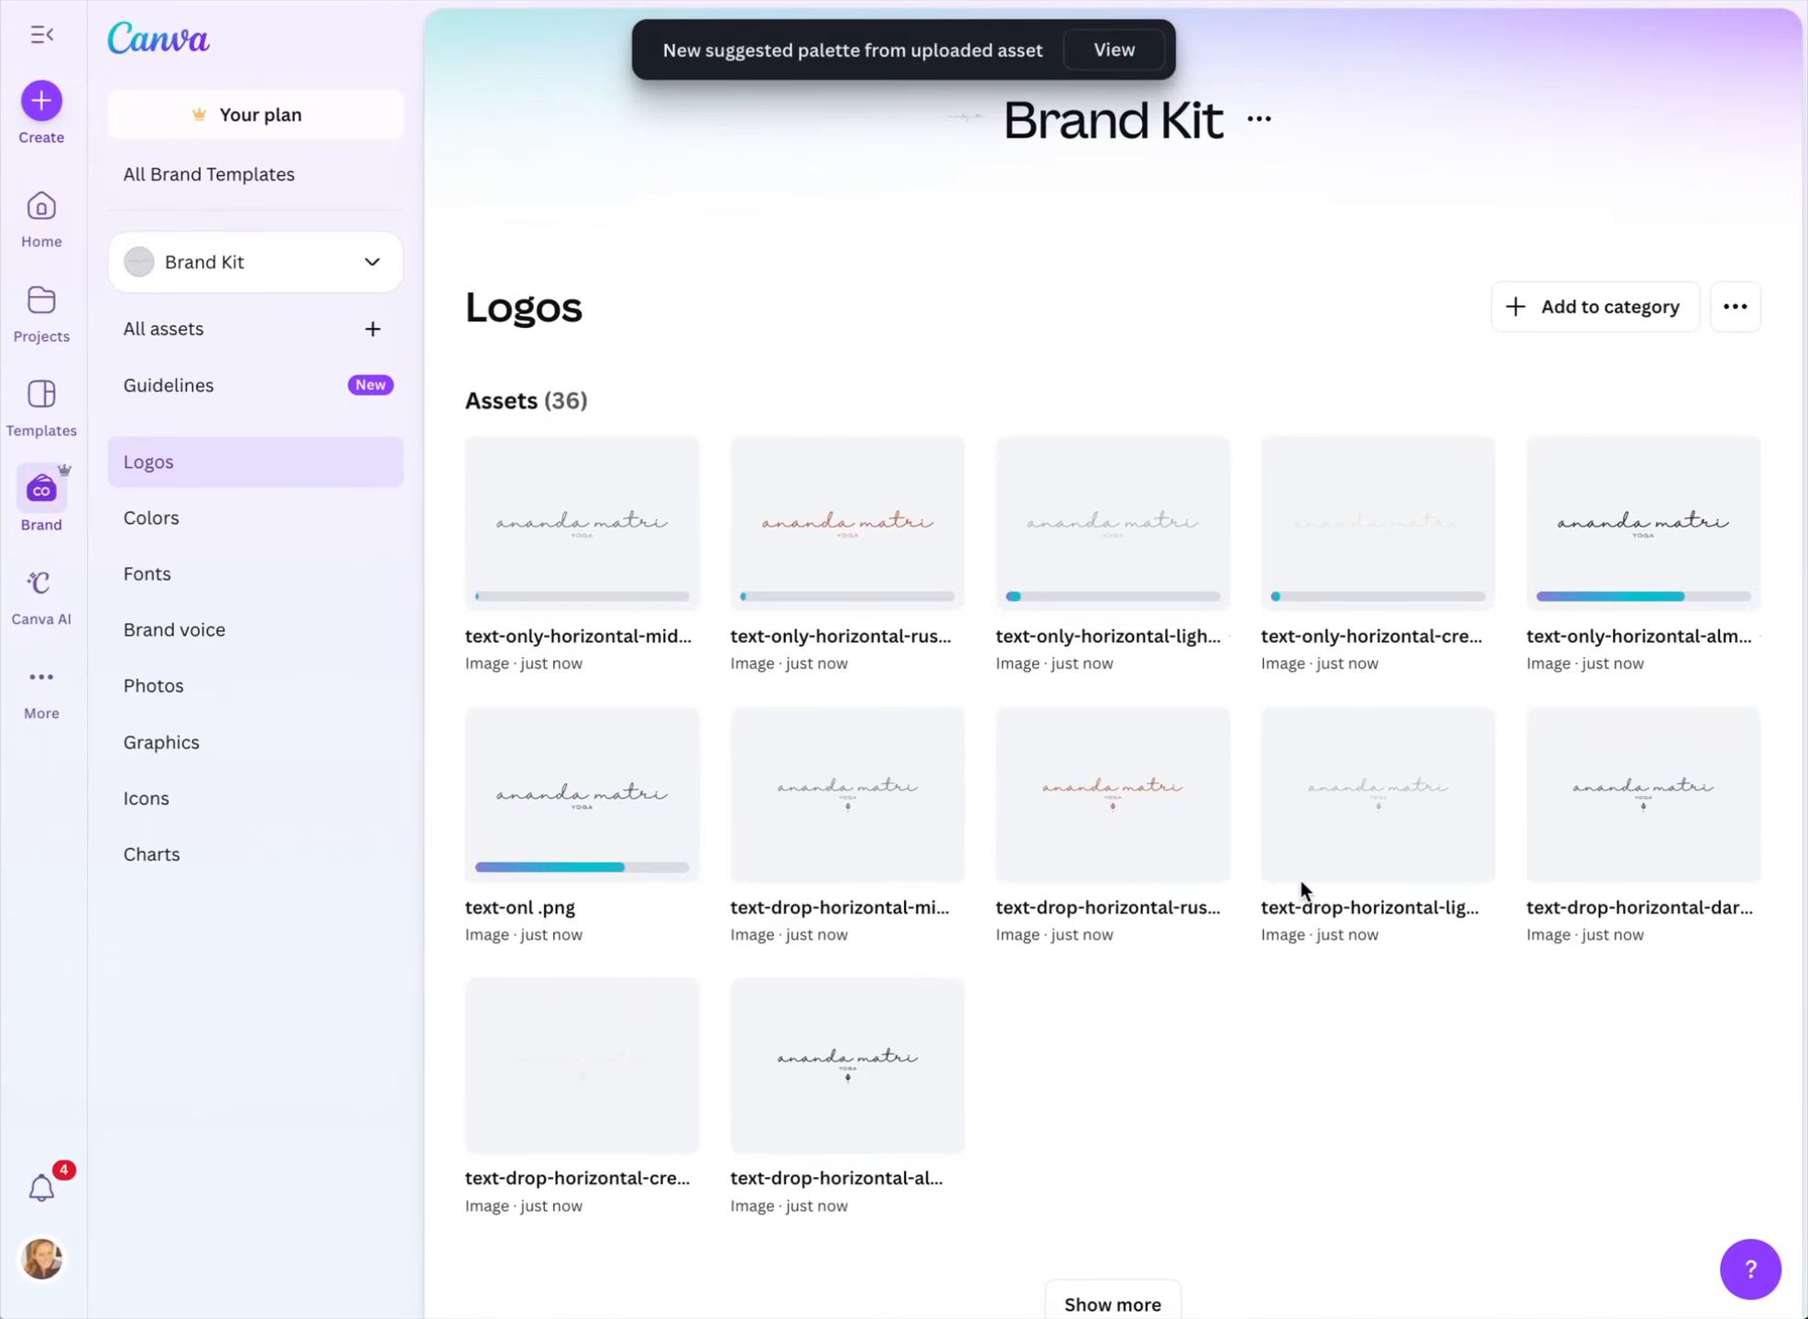
click(1260, 121)
click(876, 117)
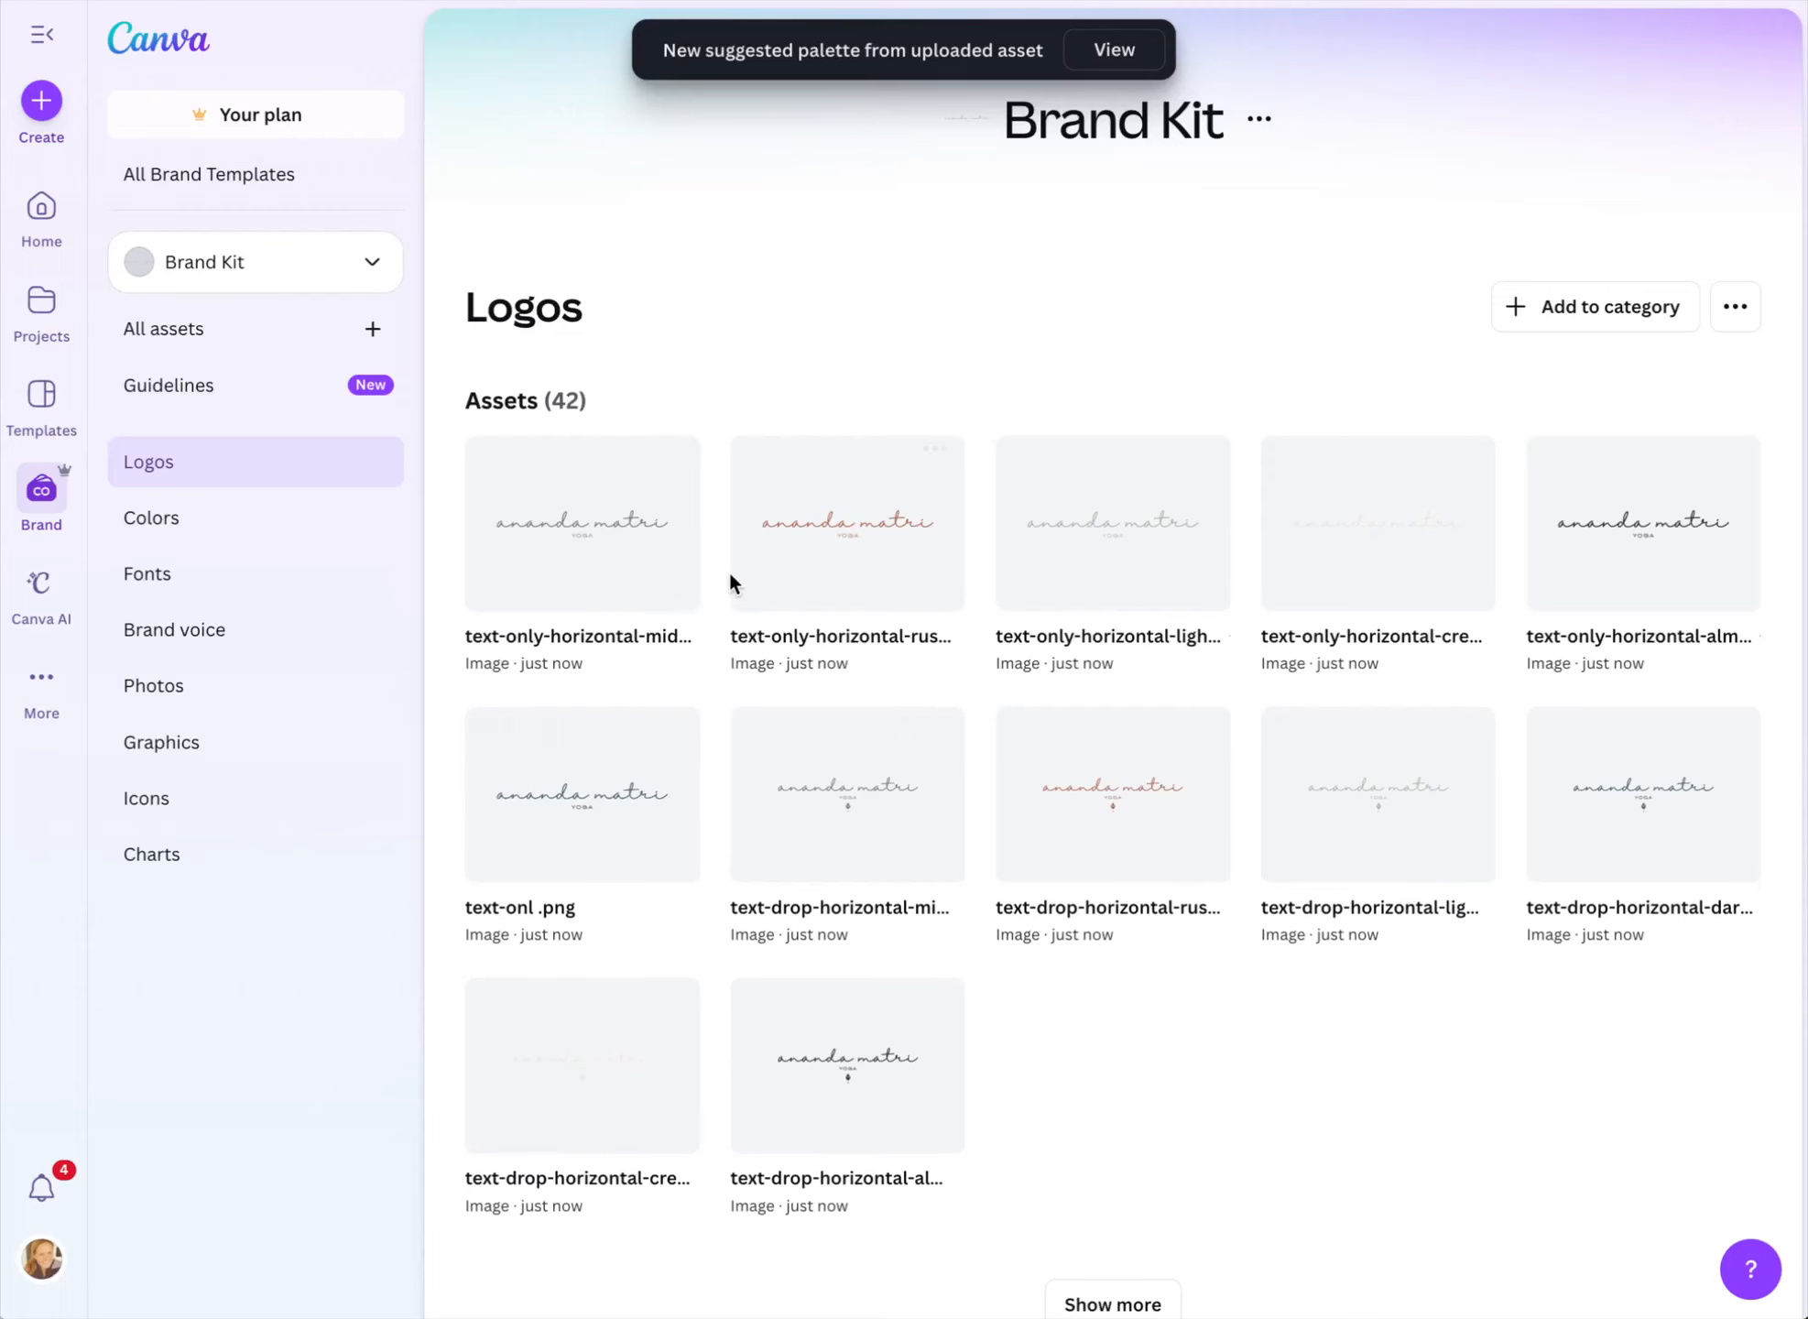
scroll(732, 584, down, 1)
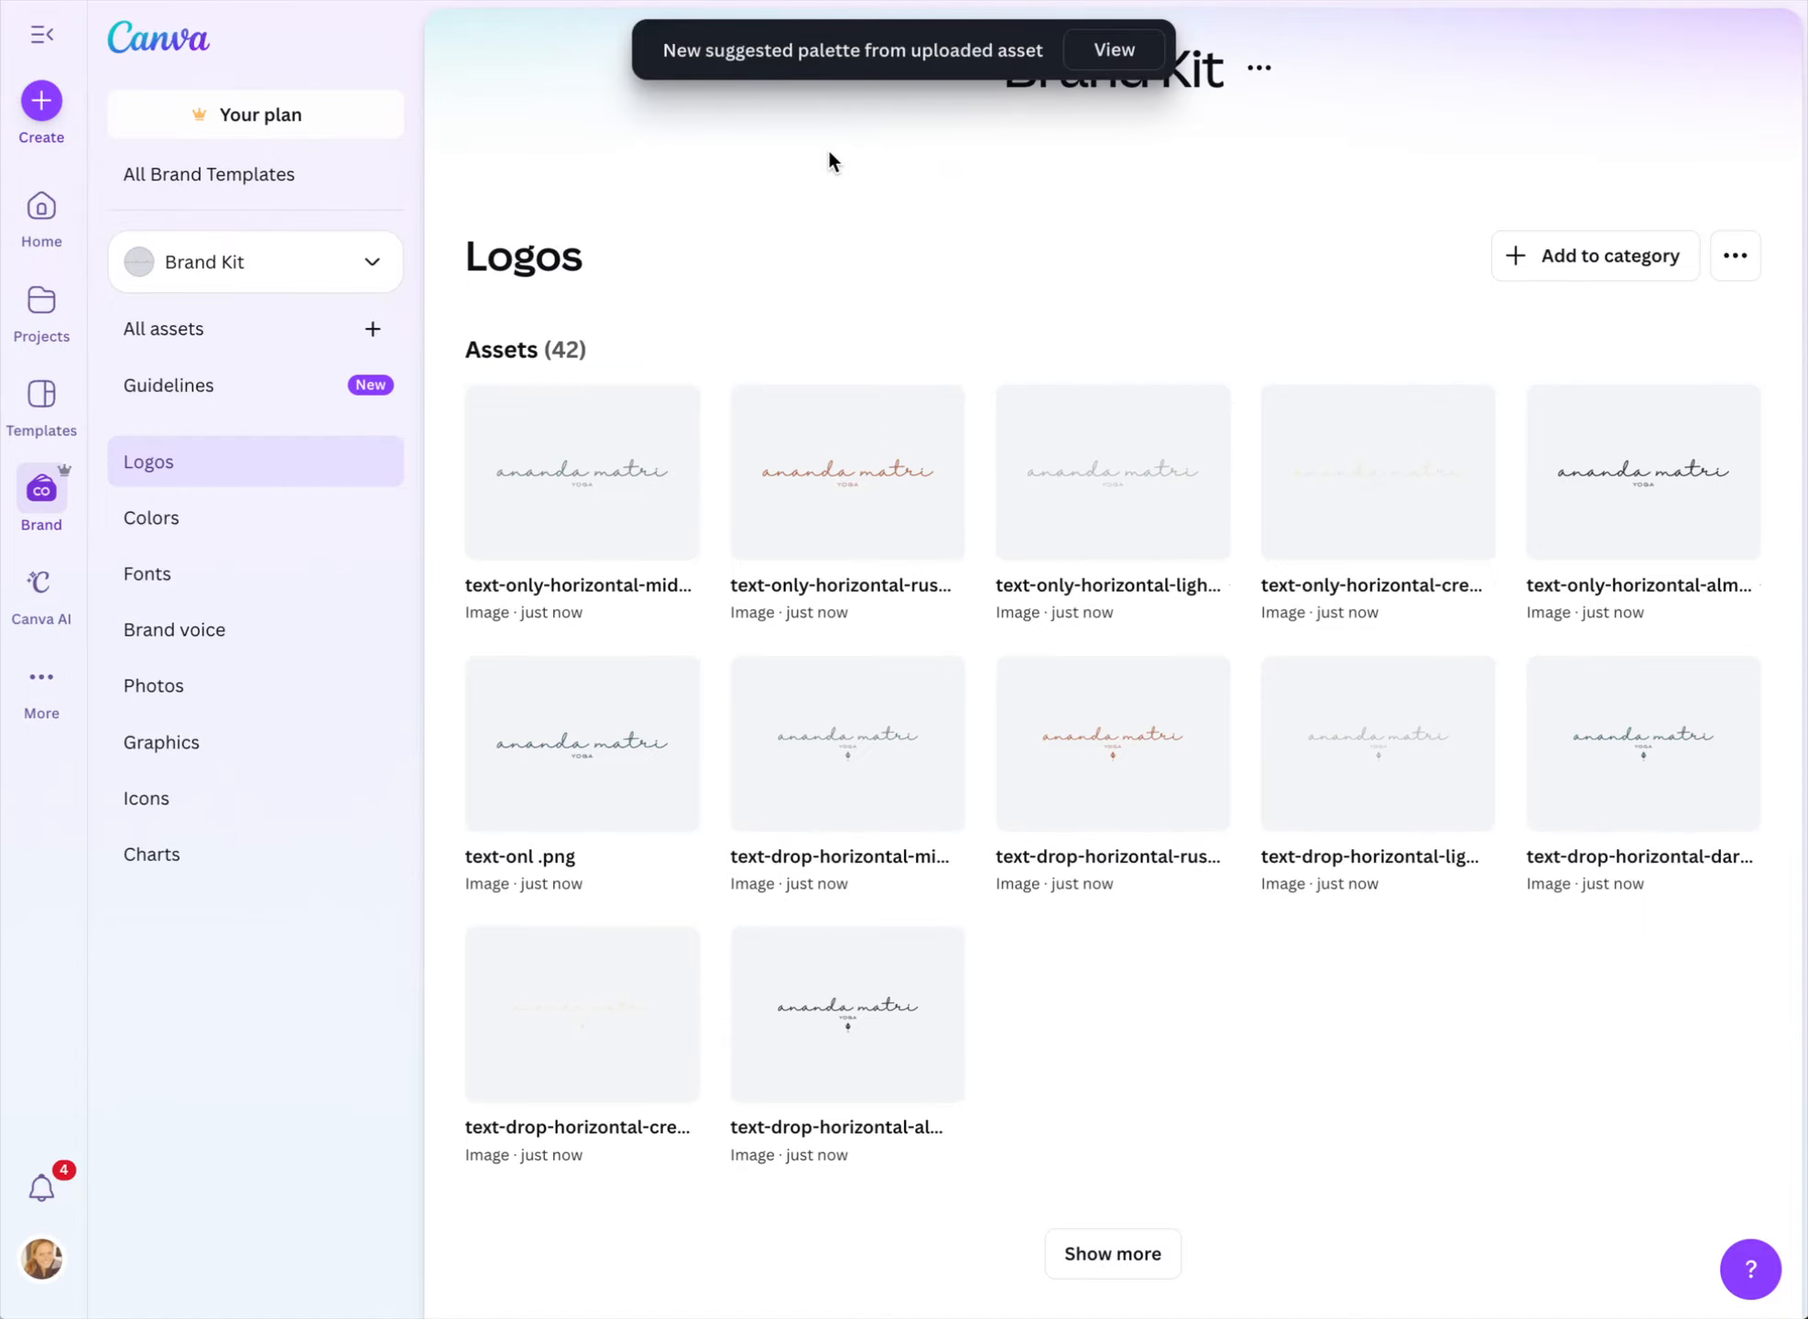
Go to the home page and open the recent "BRAND BOARD | ANANDA MATRI" design
click(39, 104)
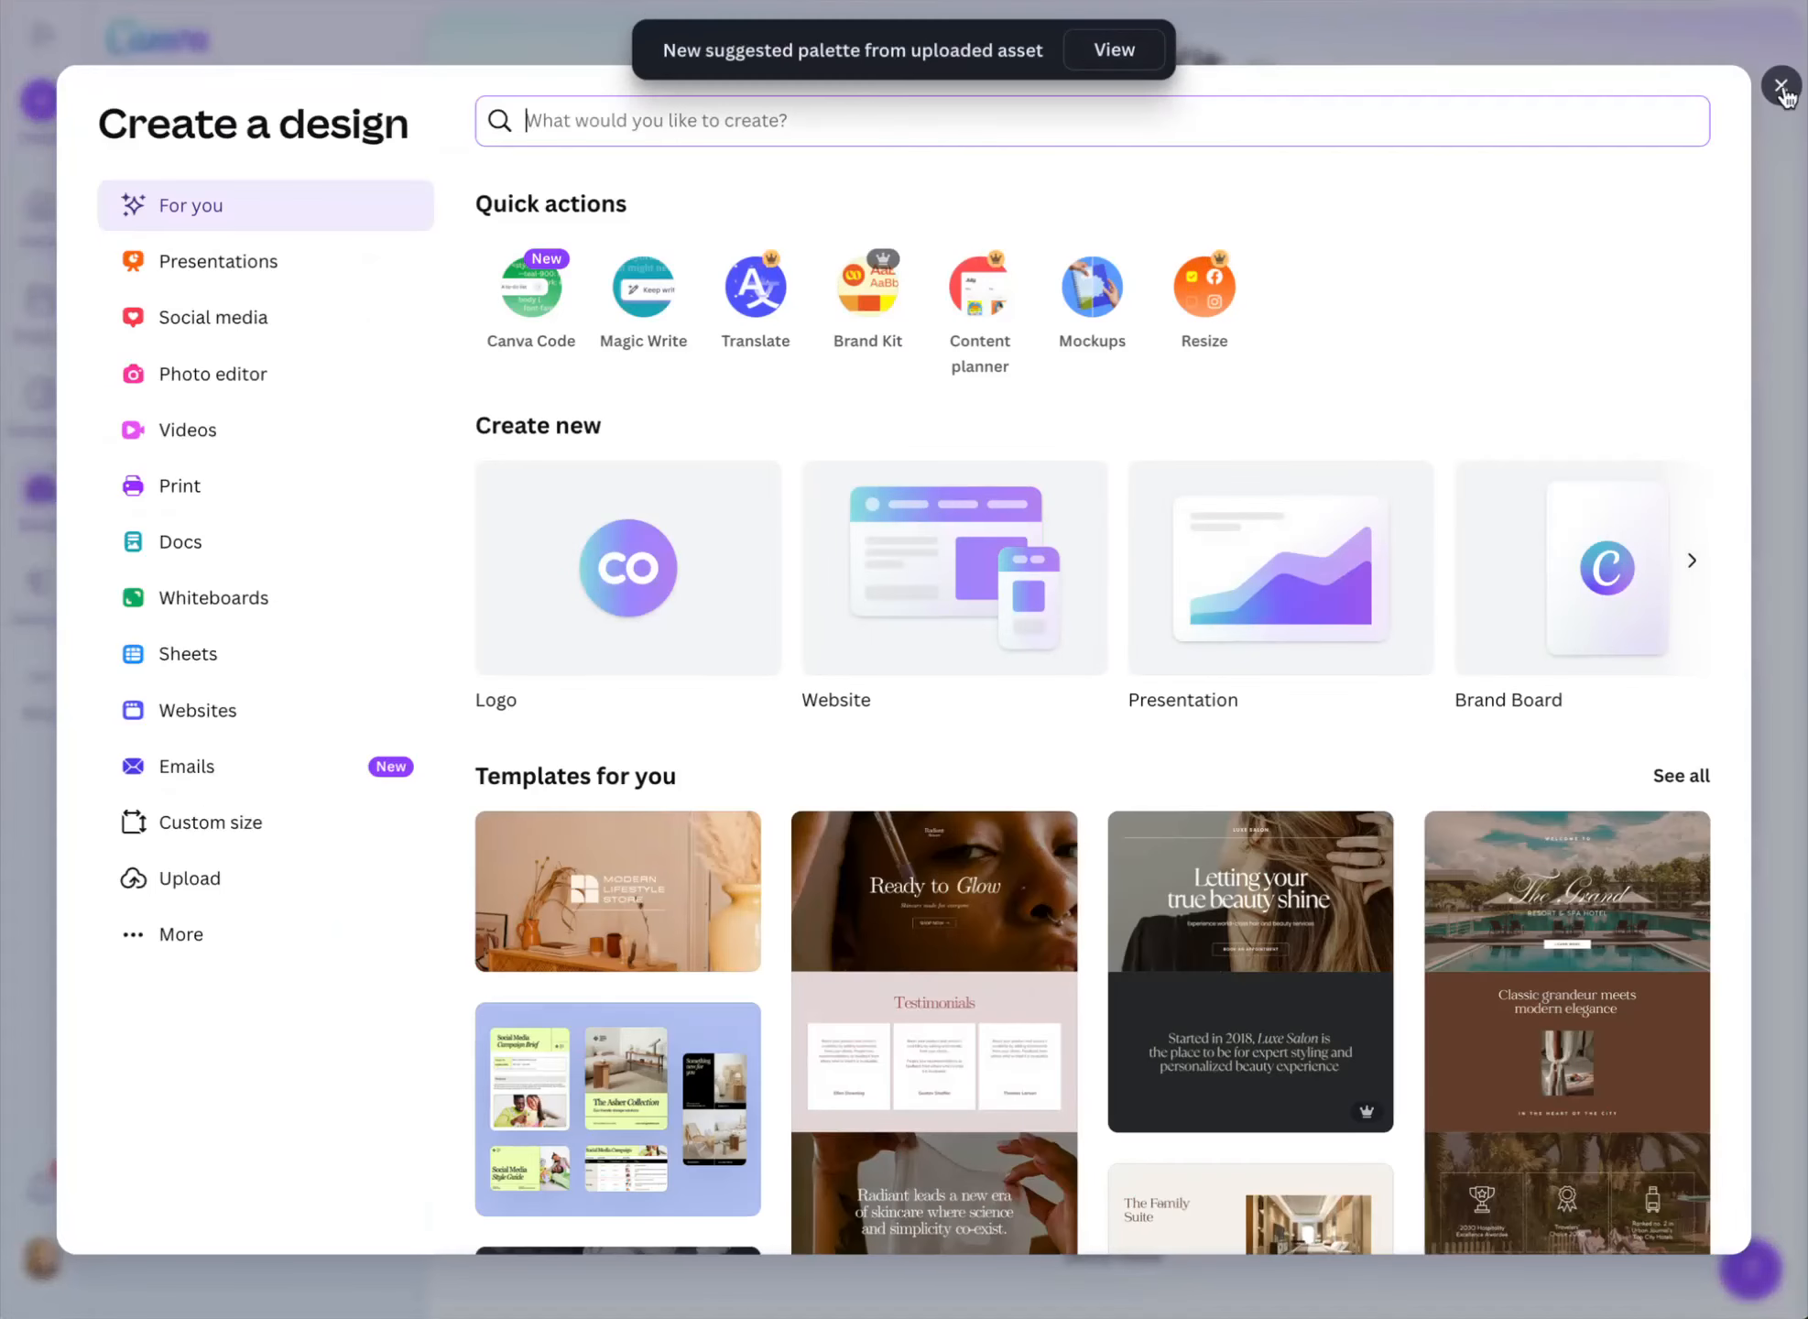
click(1780, 87)
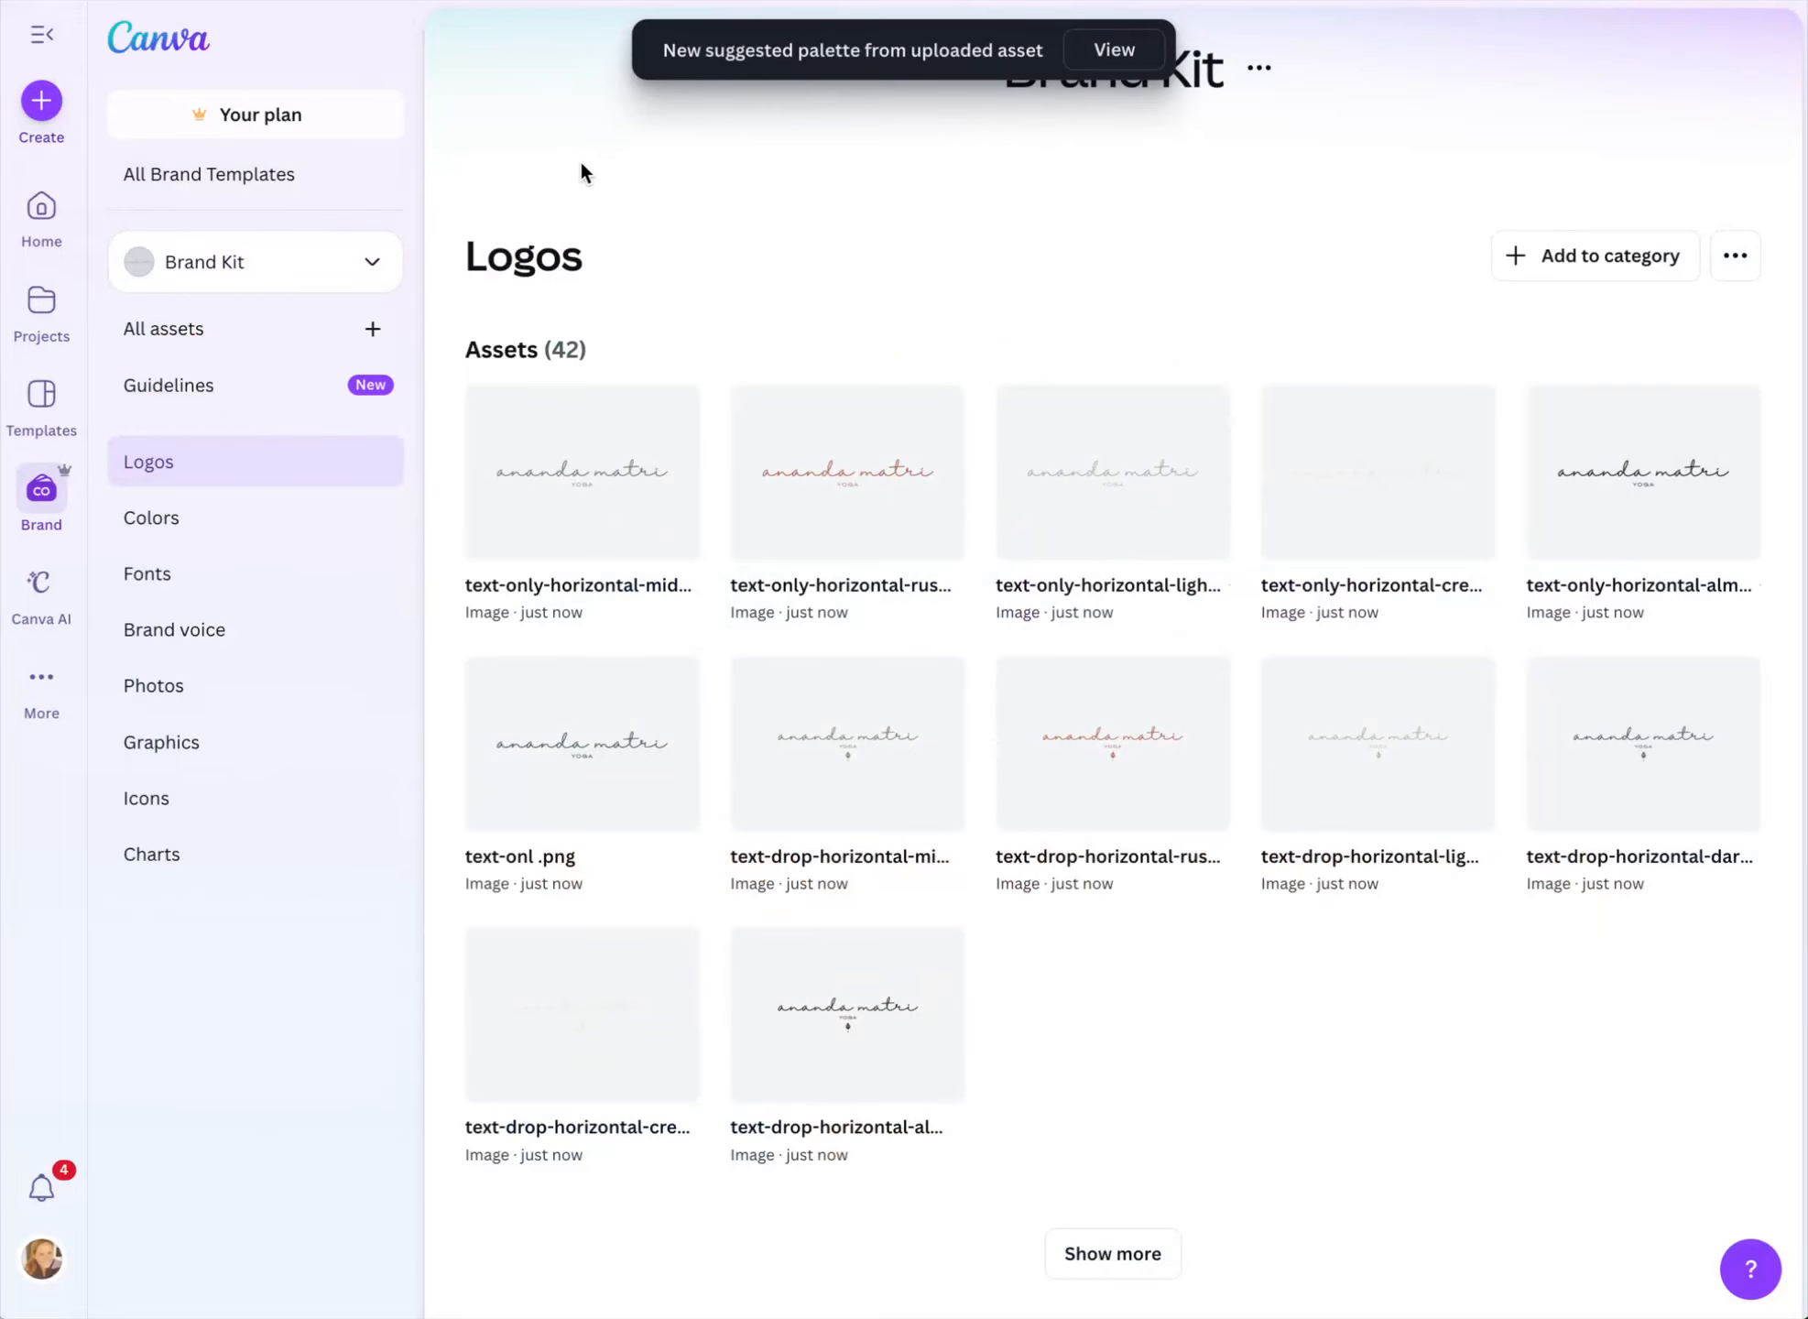
click(41, 218)
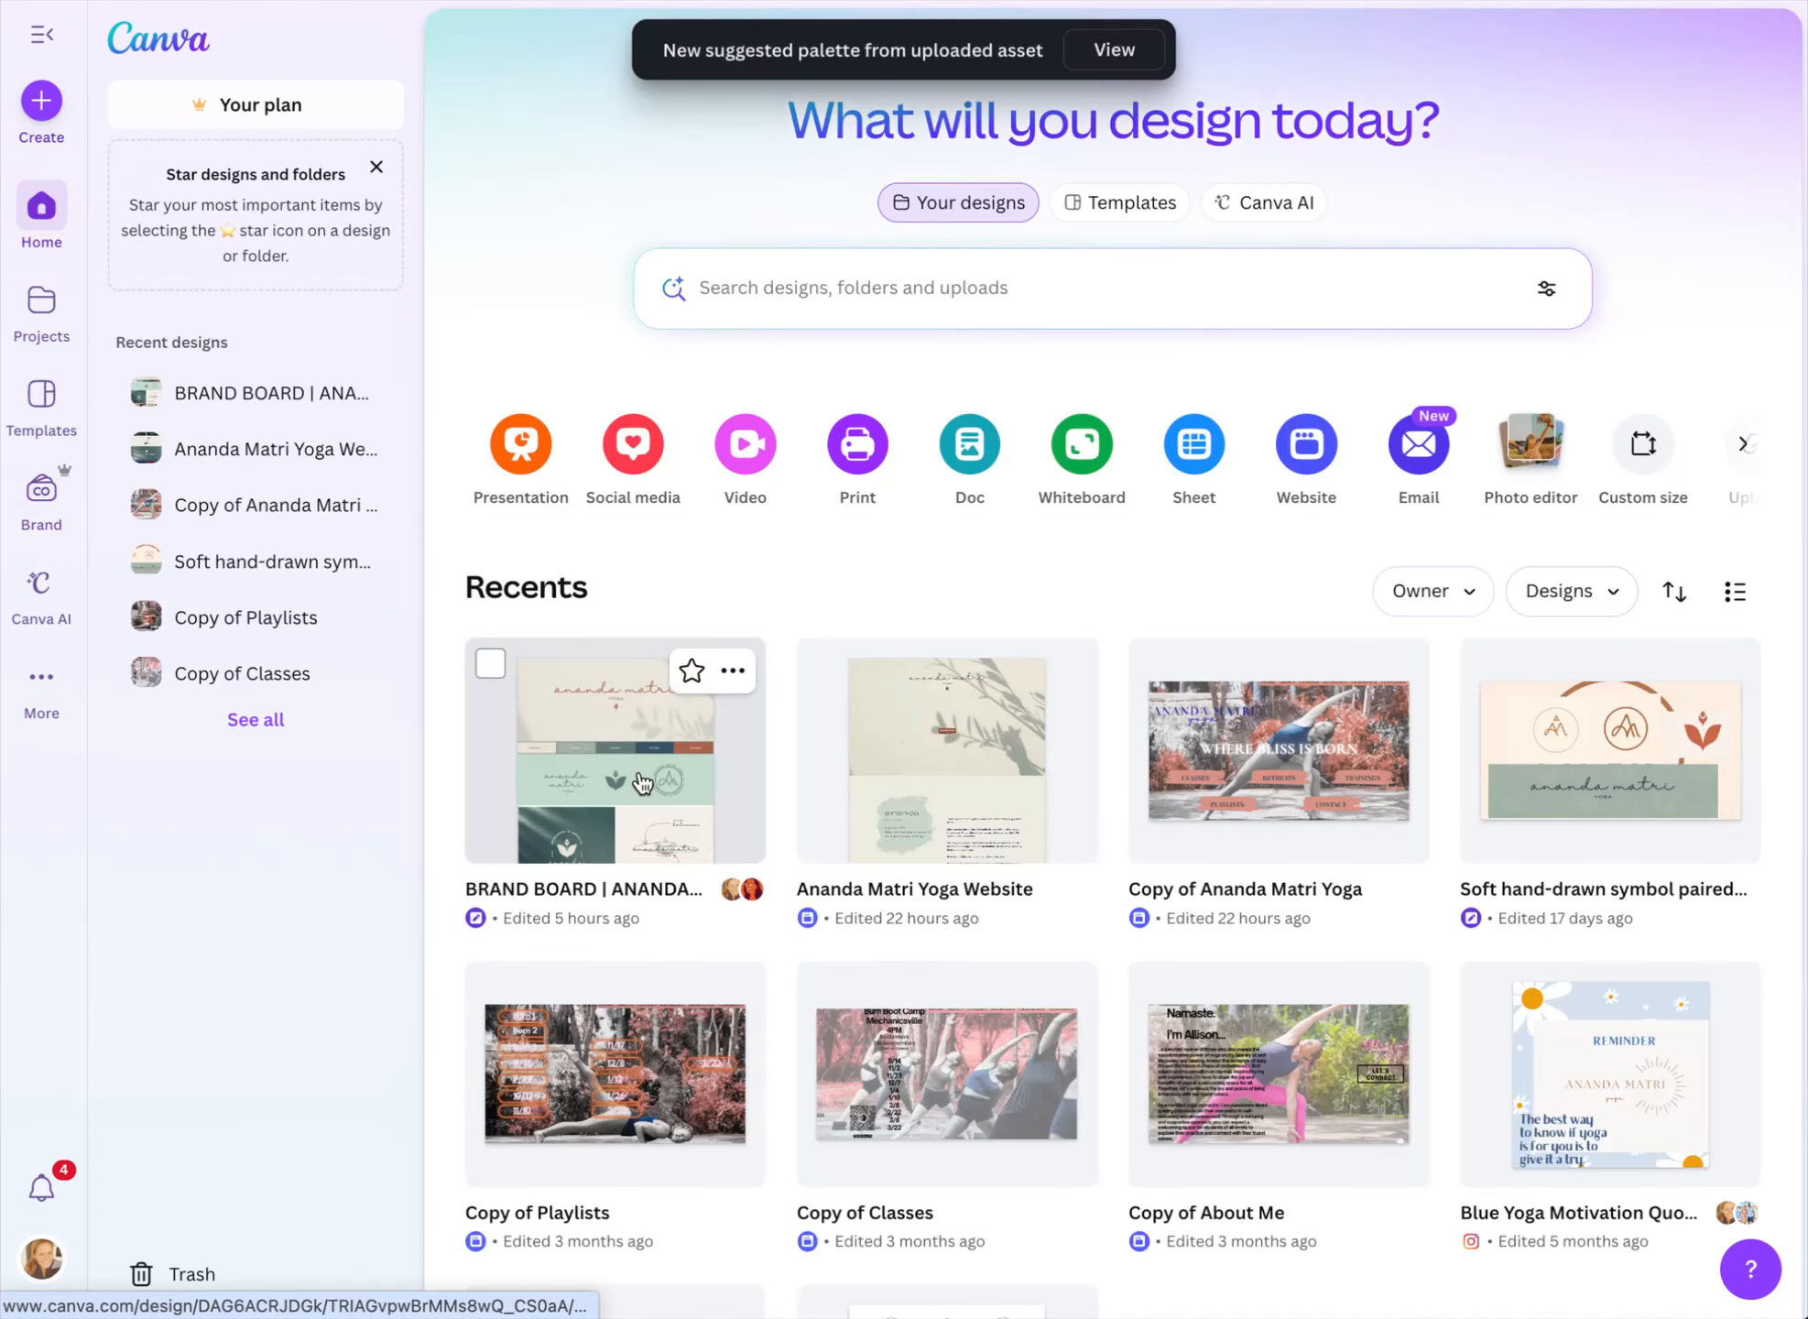
click(642, 781)
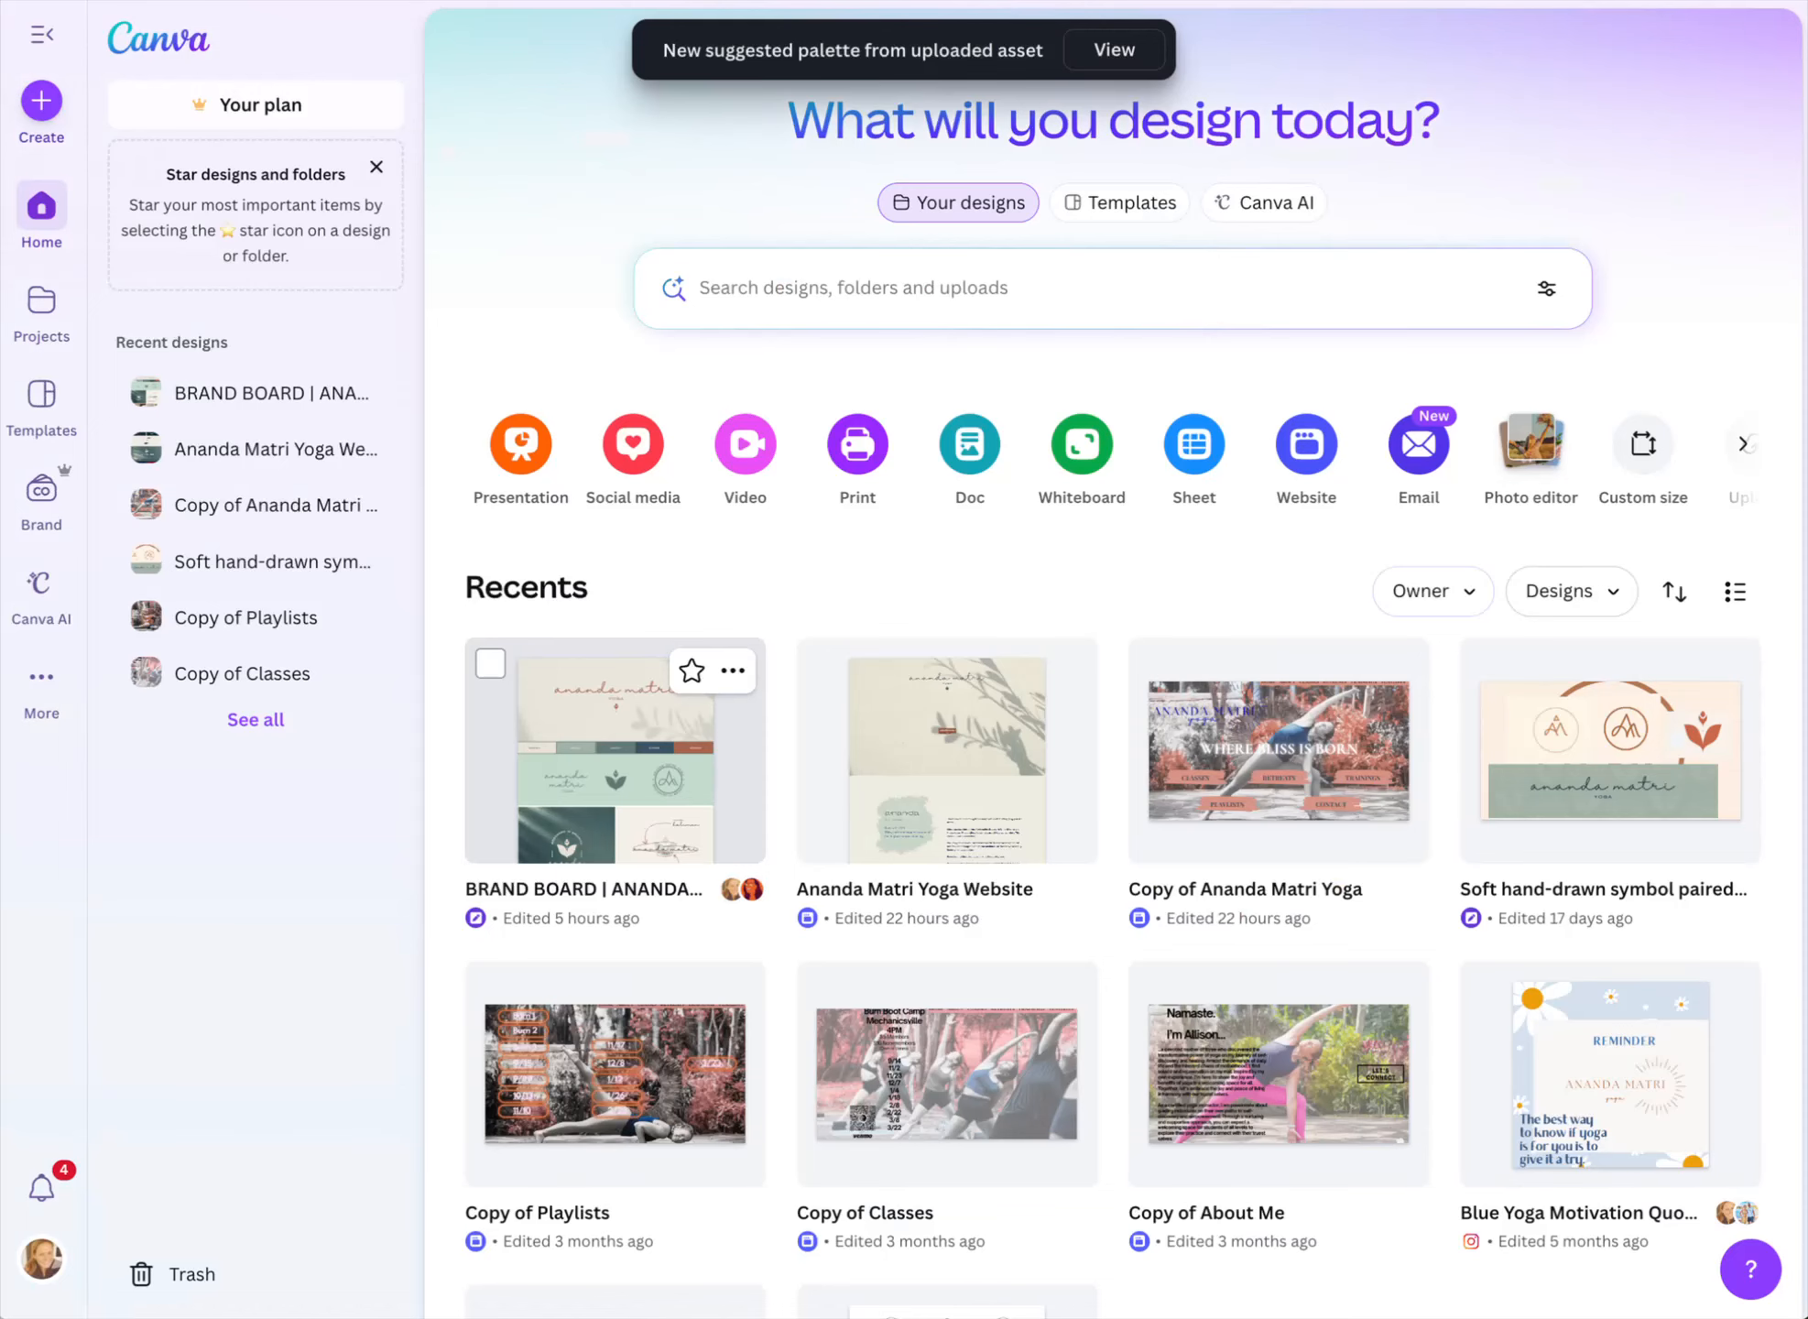
Create a new custom-size design of 1000 × 1000 px and collapse the template suggestions to show the blank page
click(51, 114)
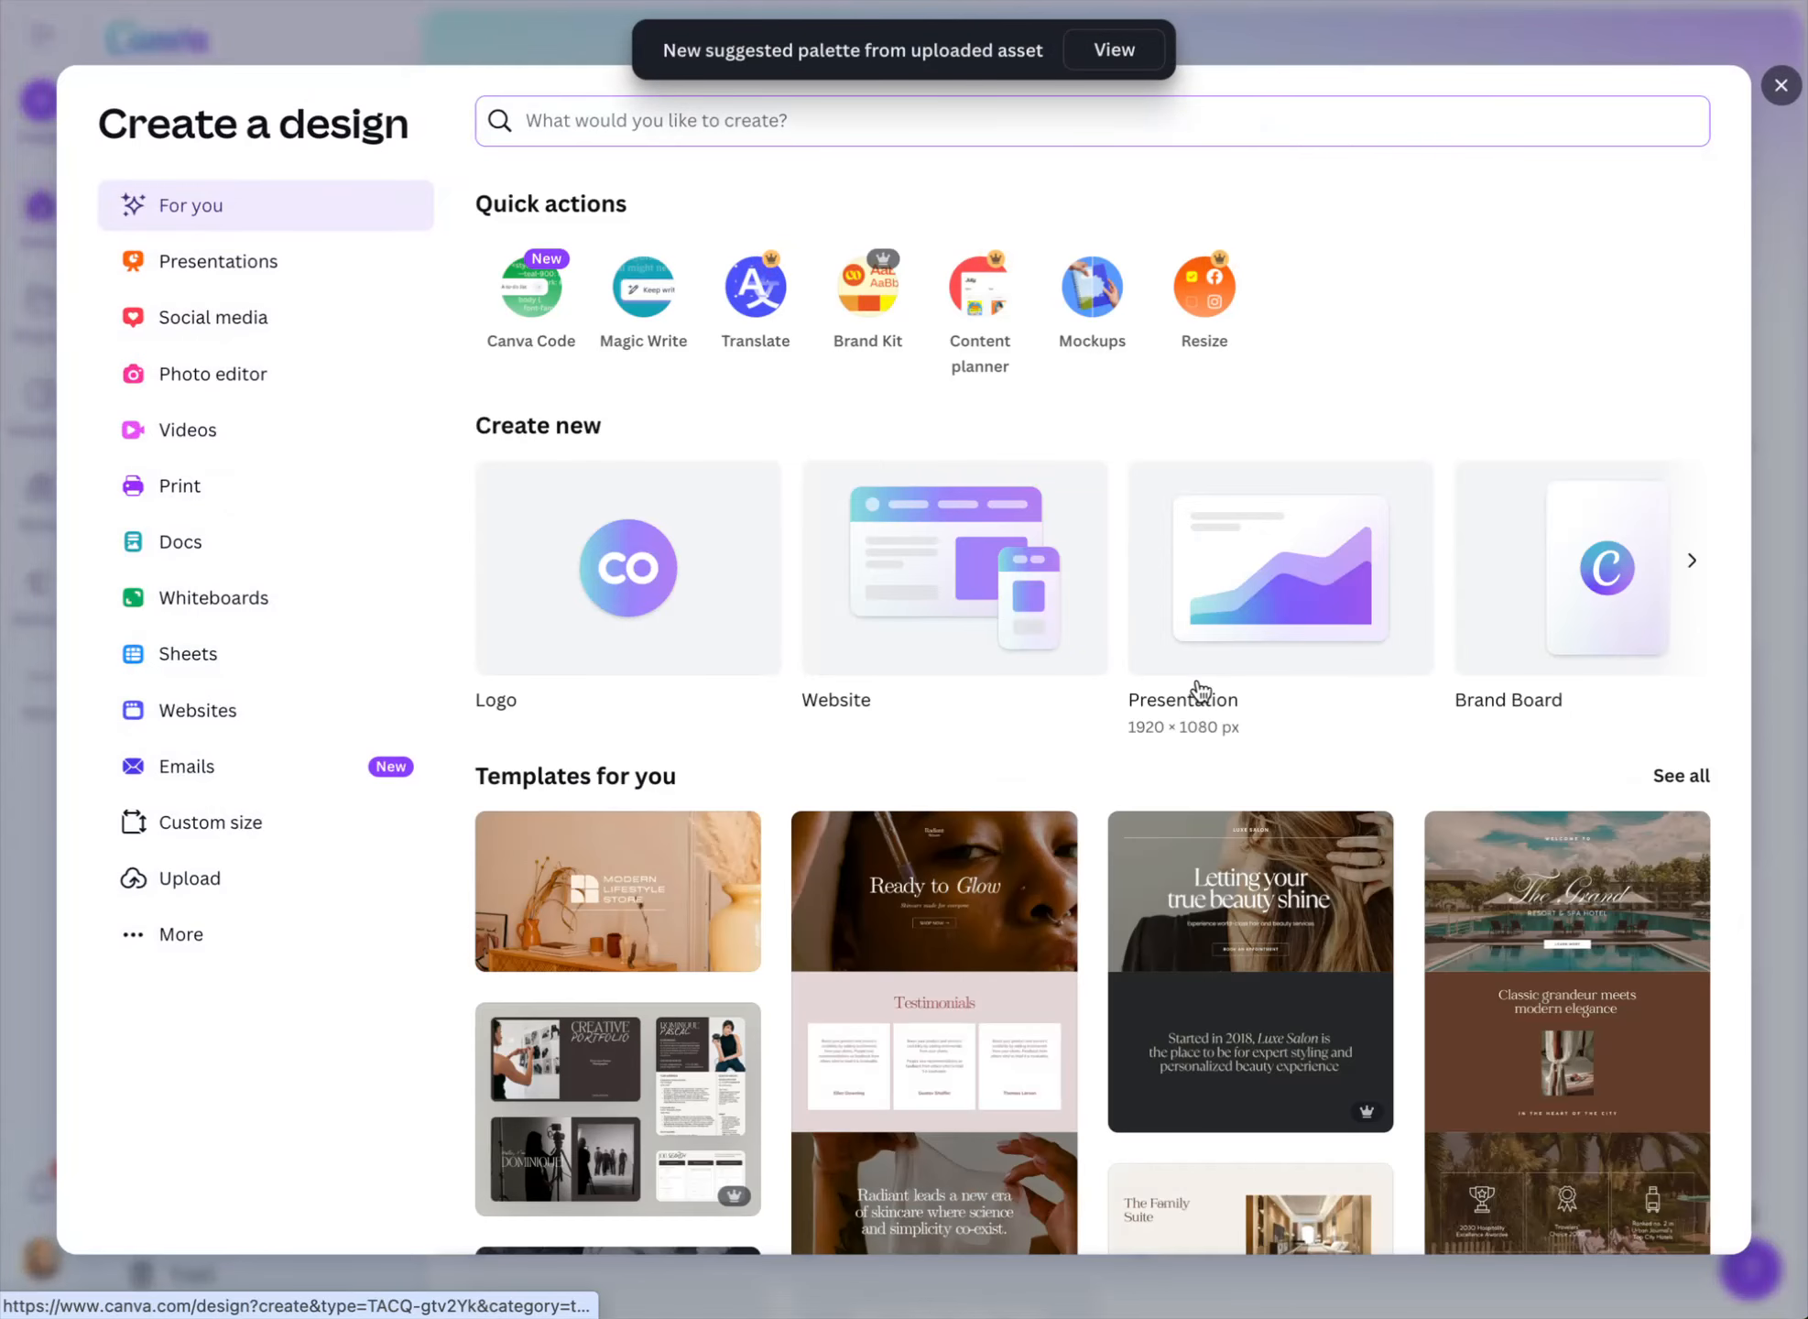
click(198, 823)
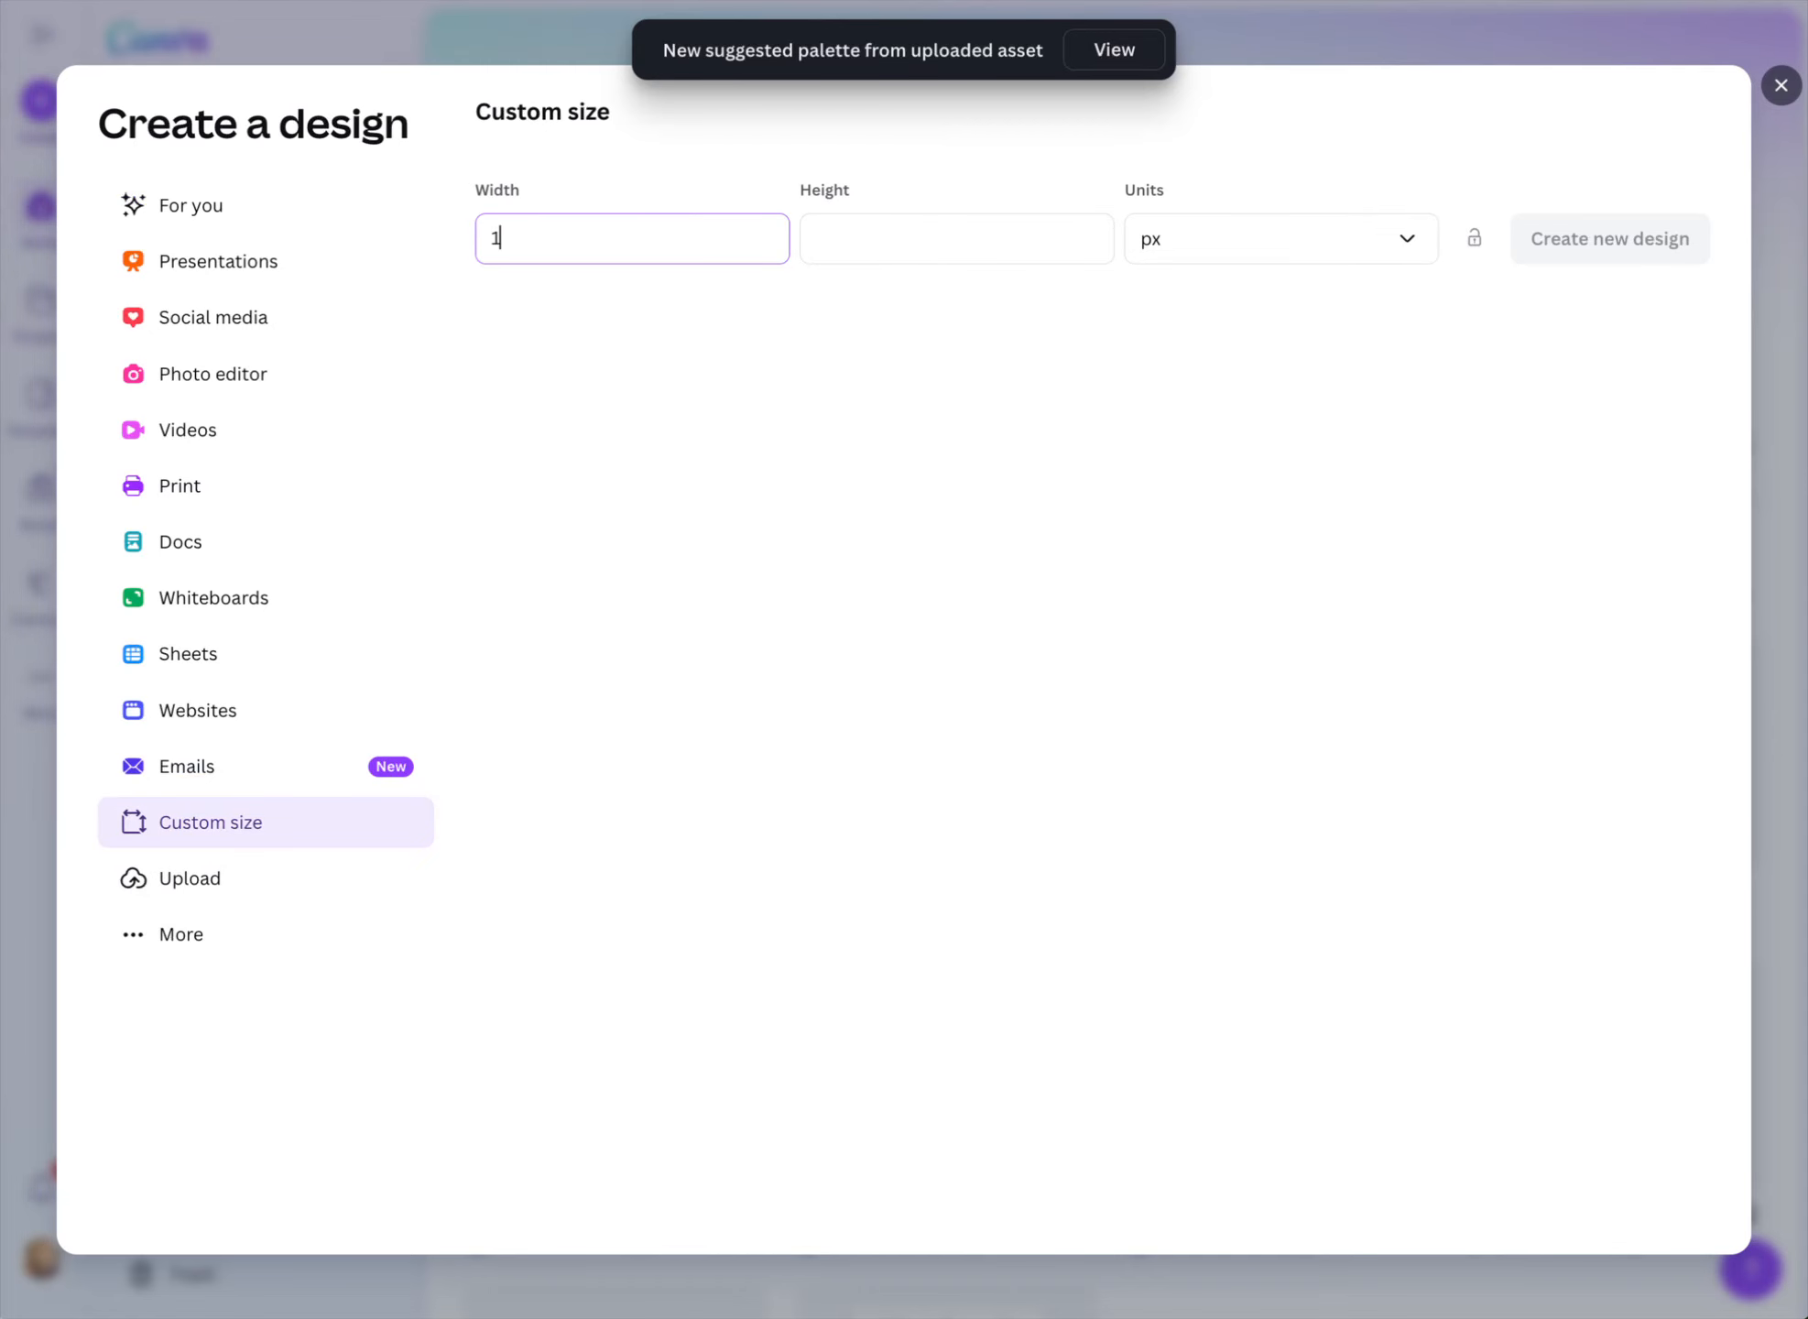
key(Tab)
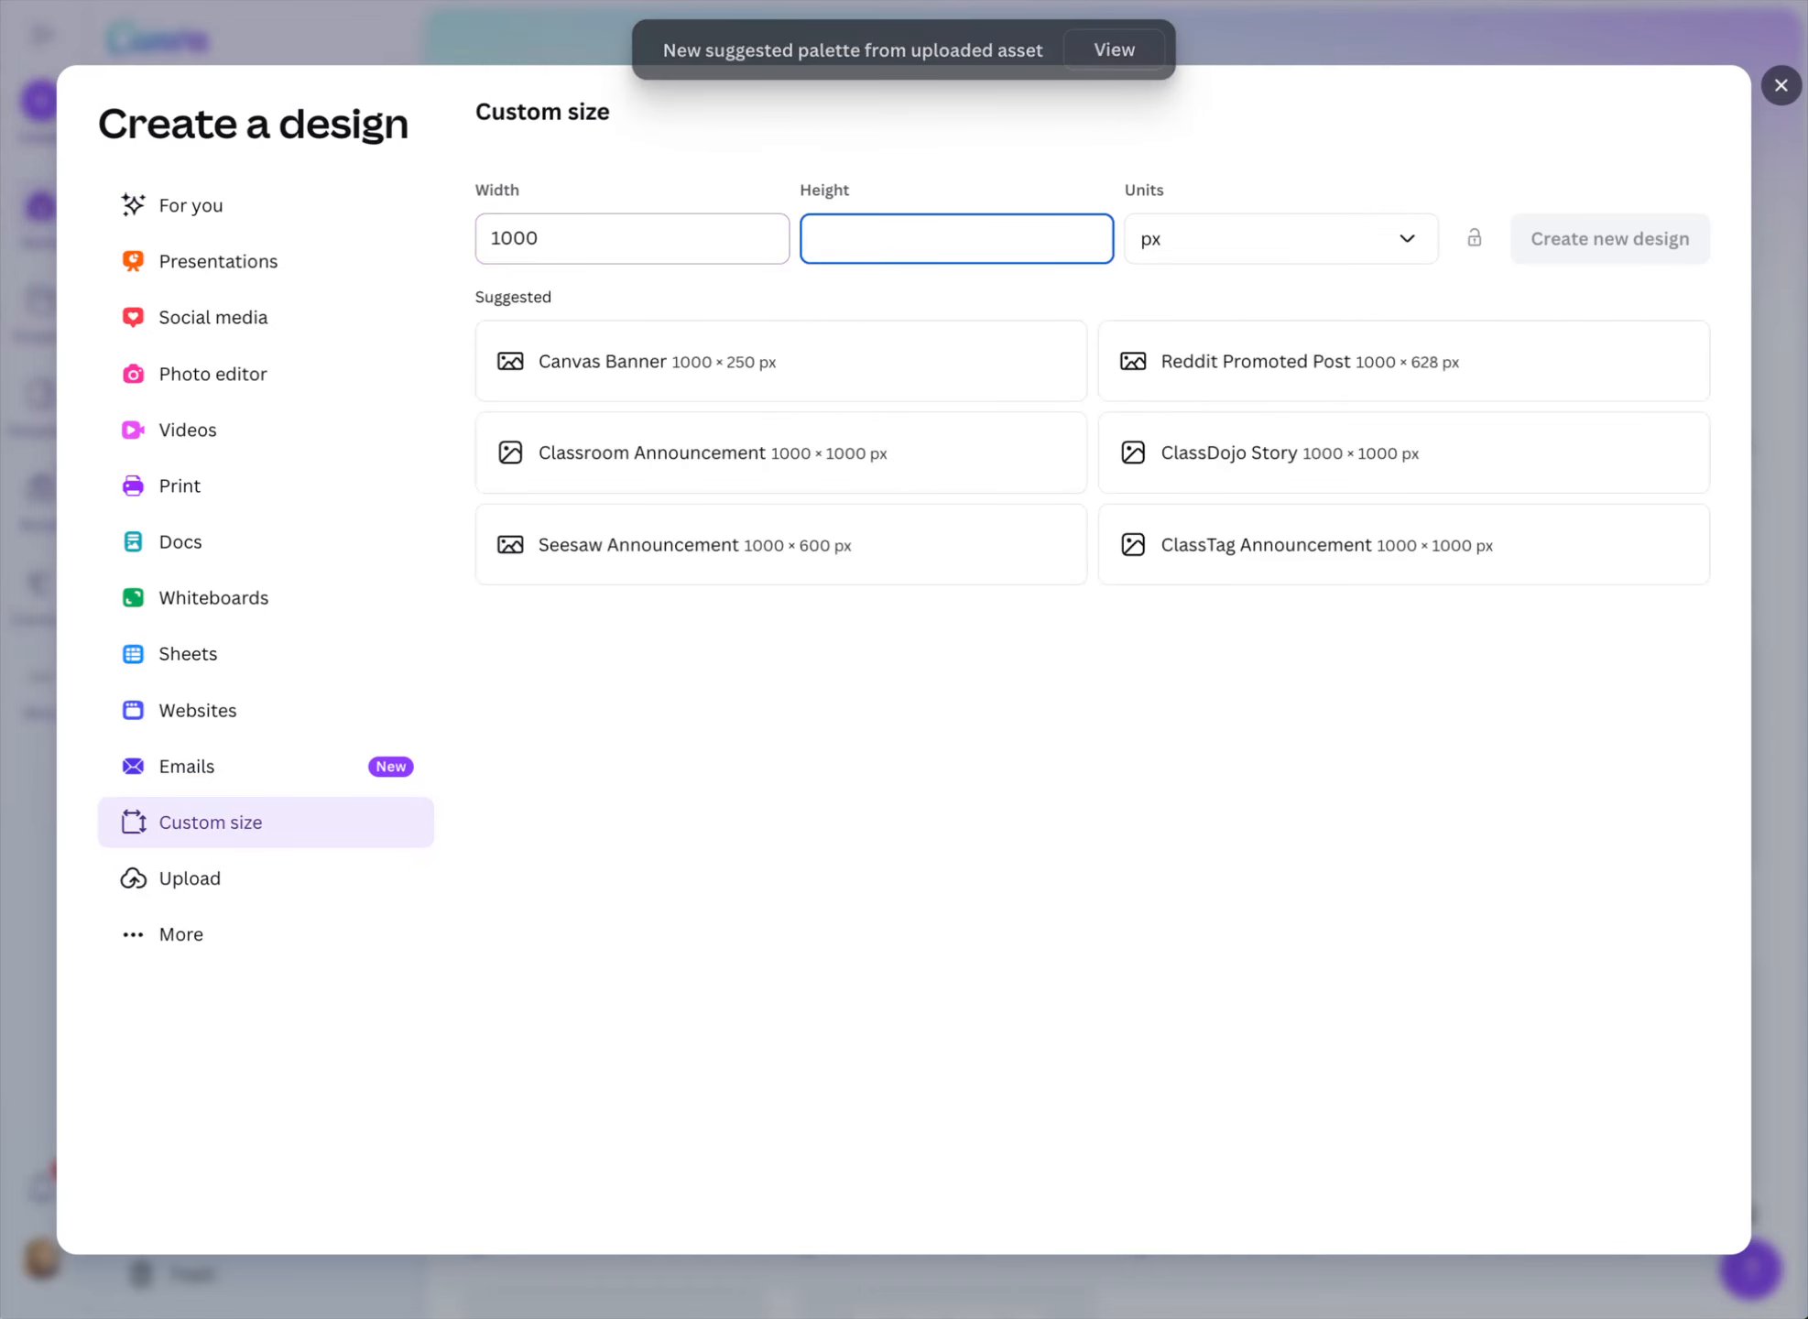
text(1000)
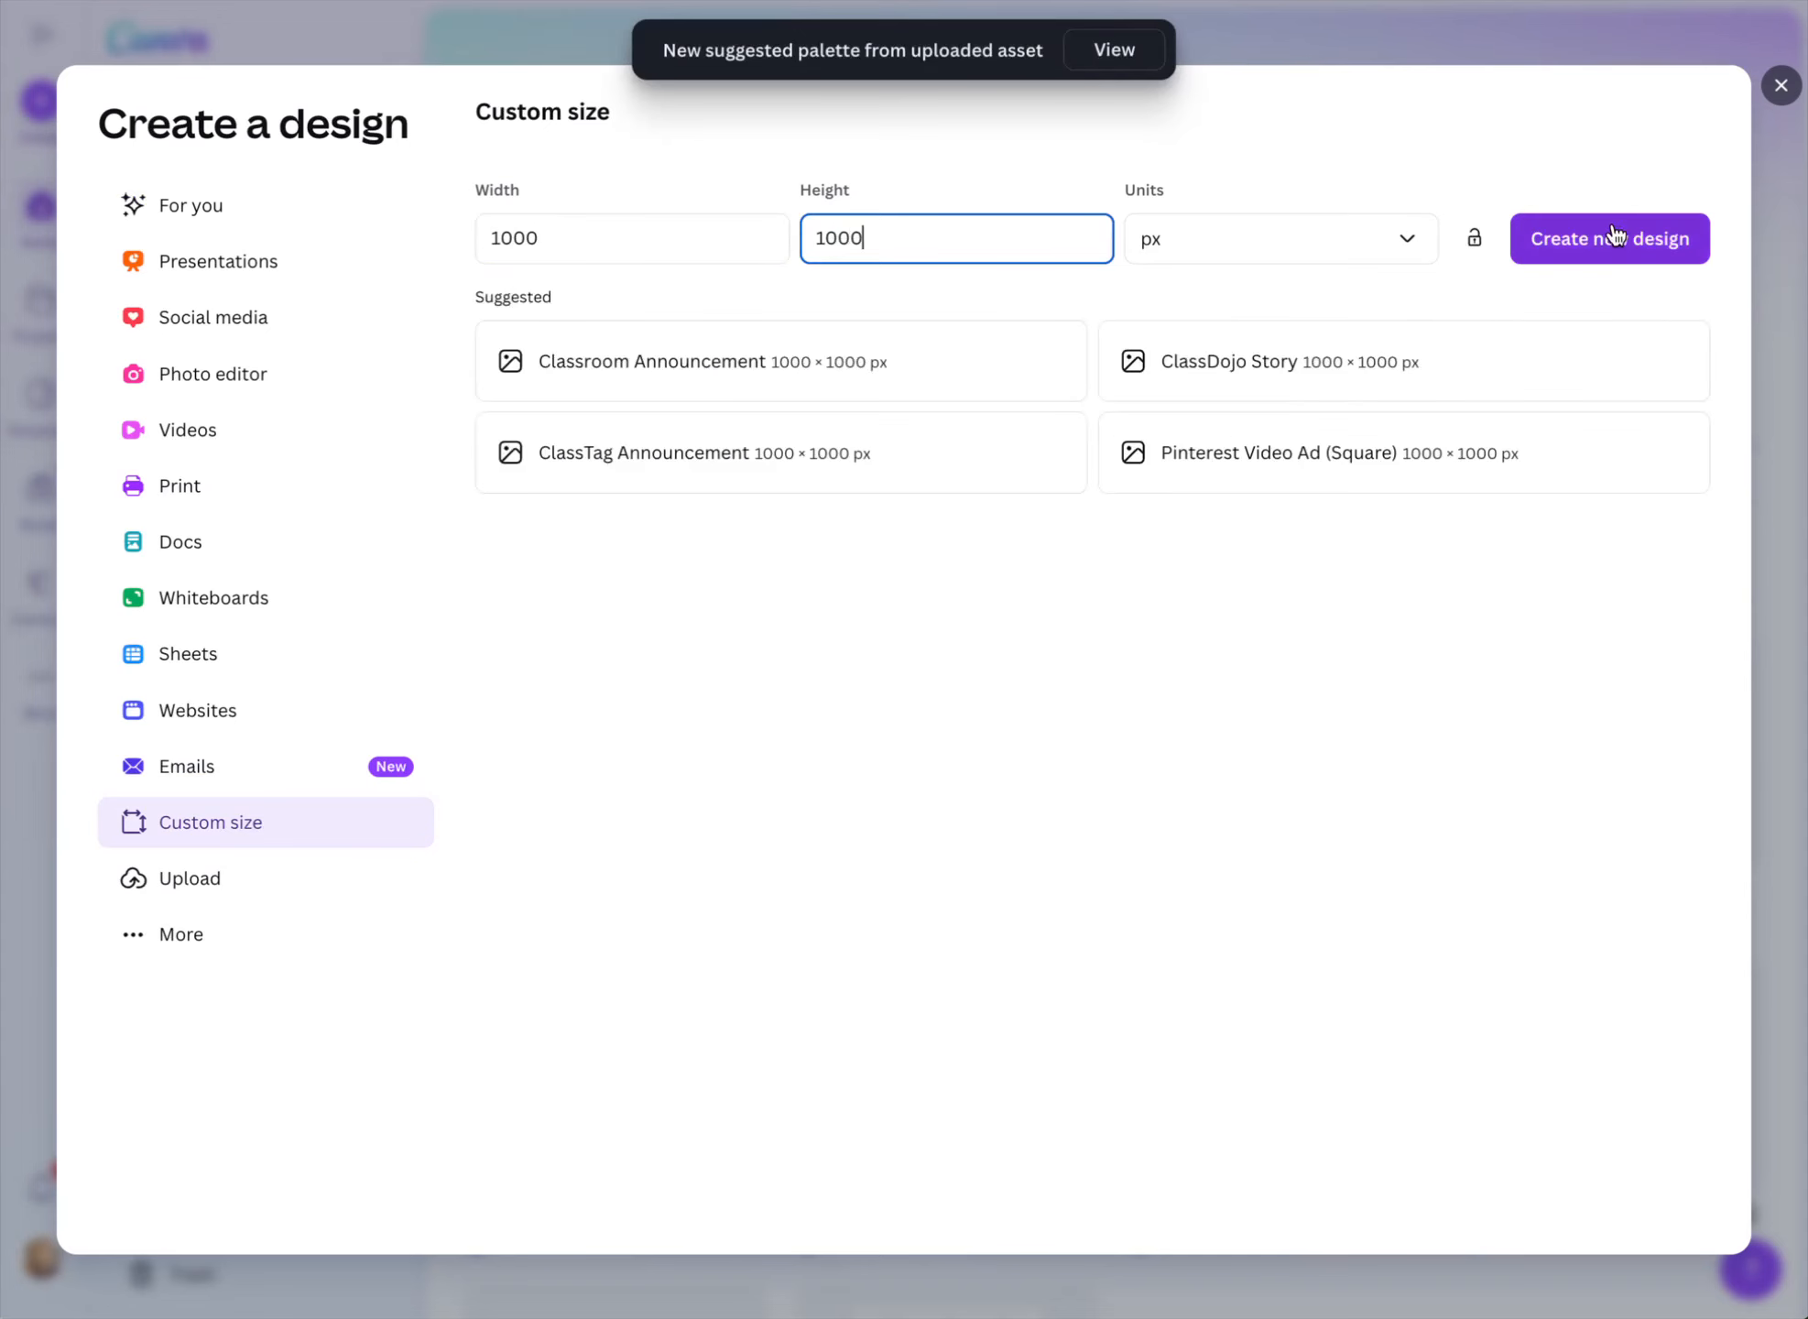
click(1614, 238)
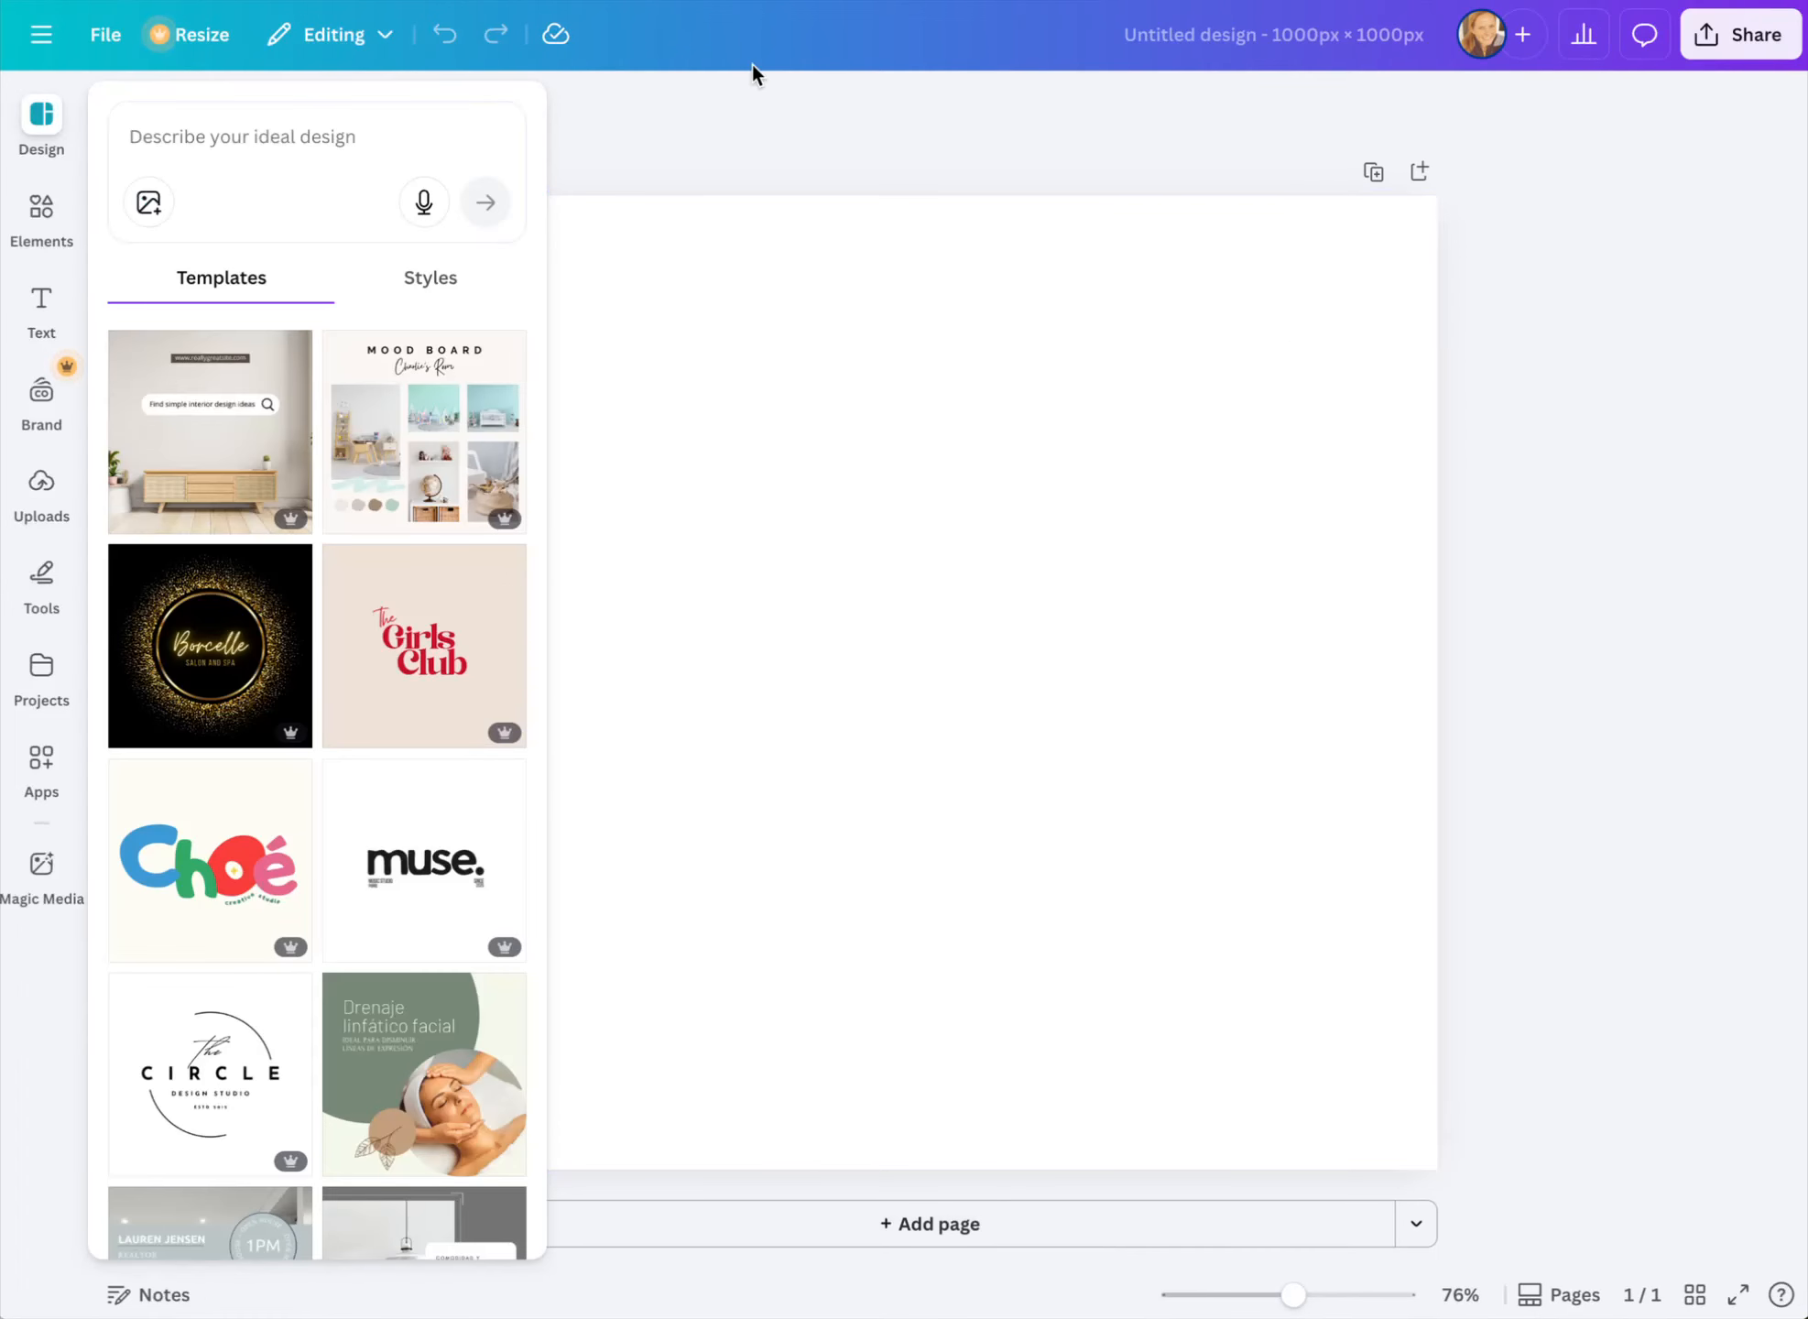
click(557, 102)
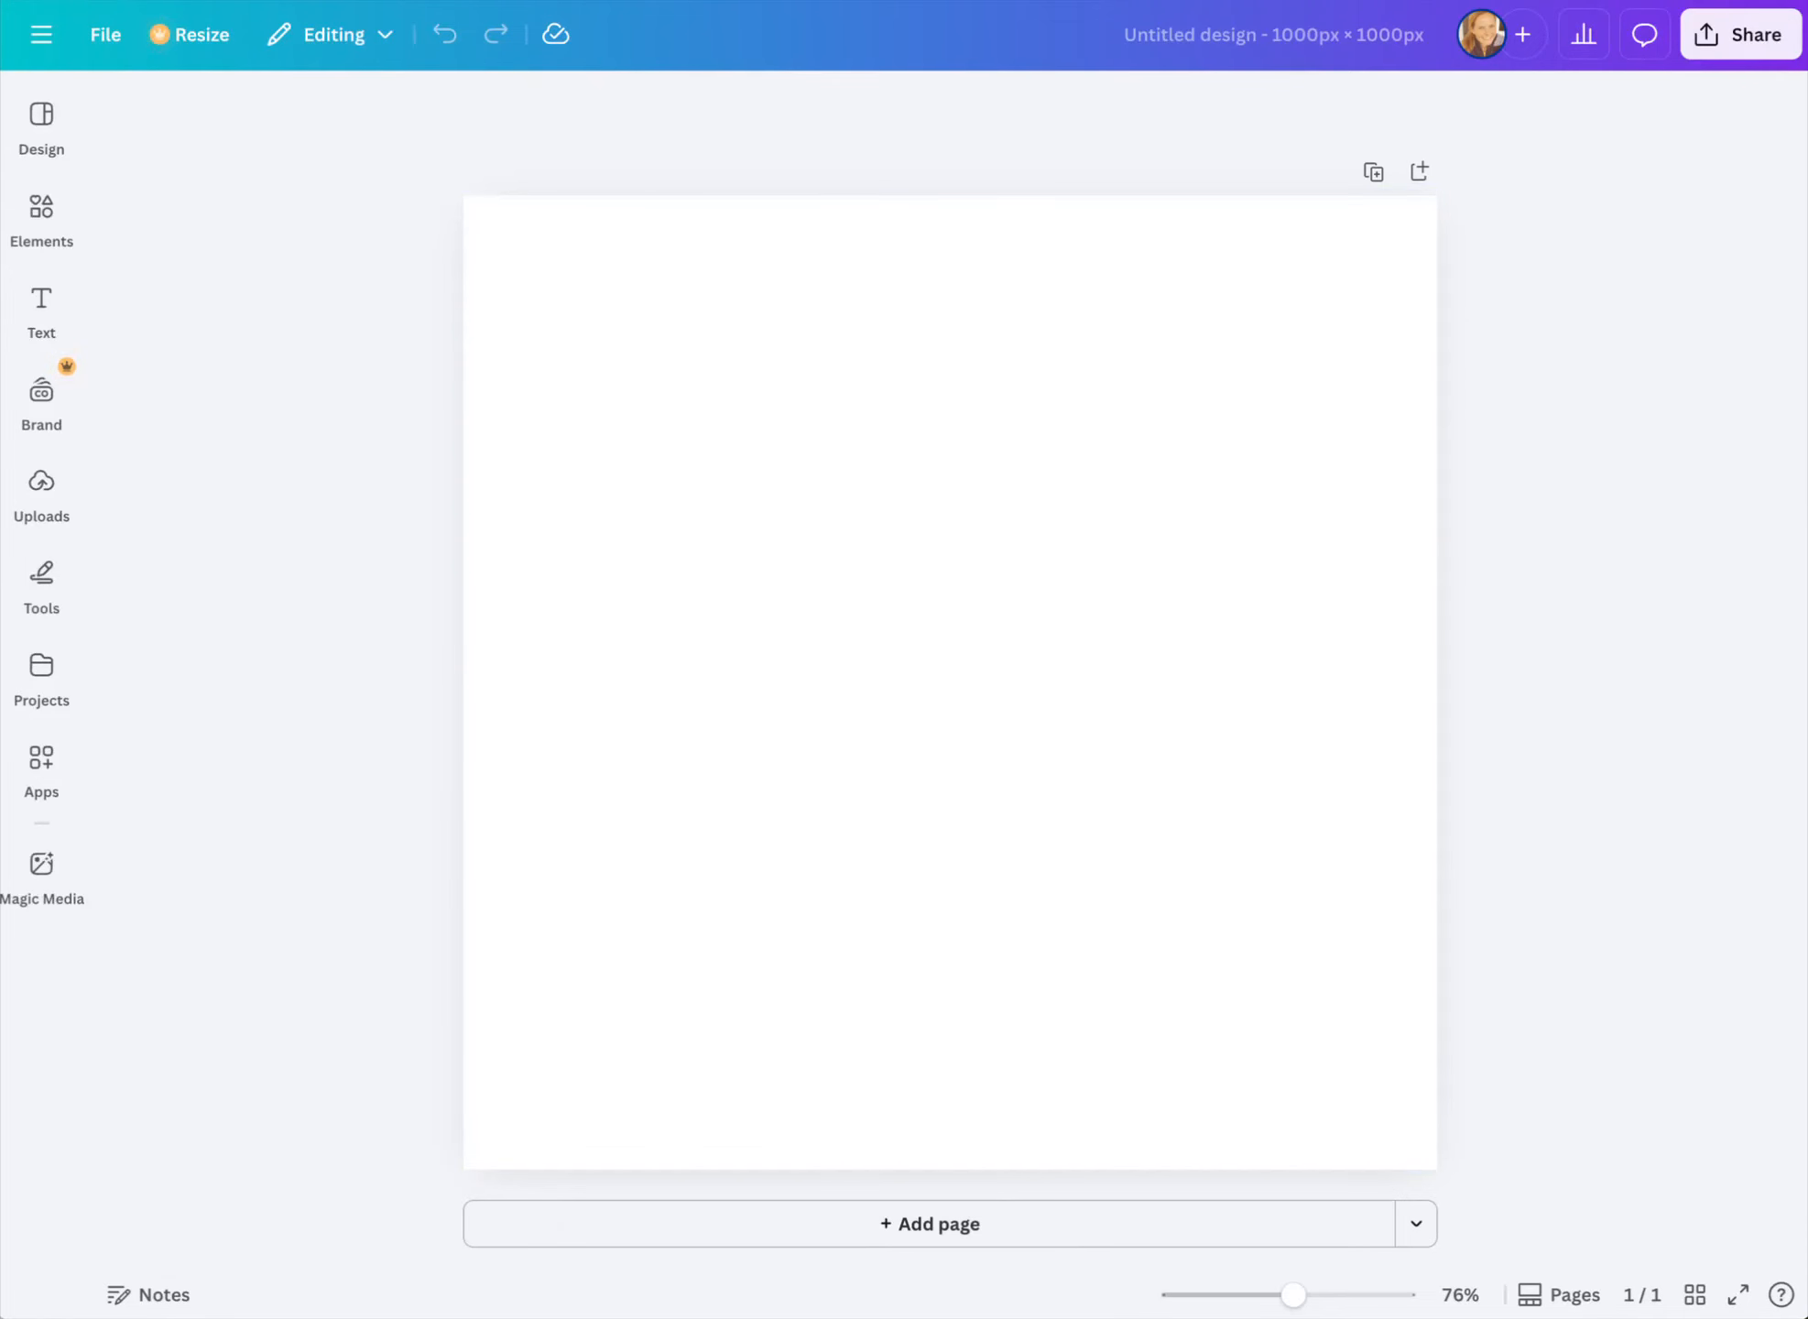
Copy the stacked "ananda matri yoga" logo from the brand board into the new design and enlarge it to fill the page
click(879, 0)
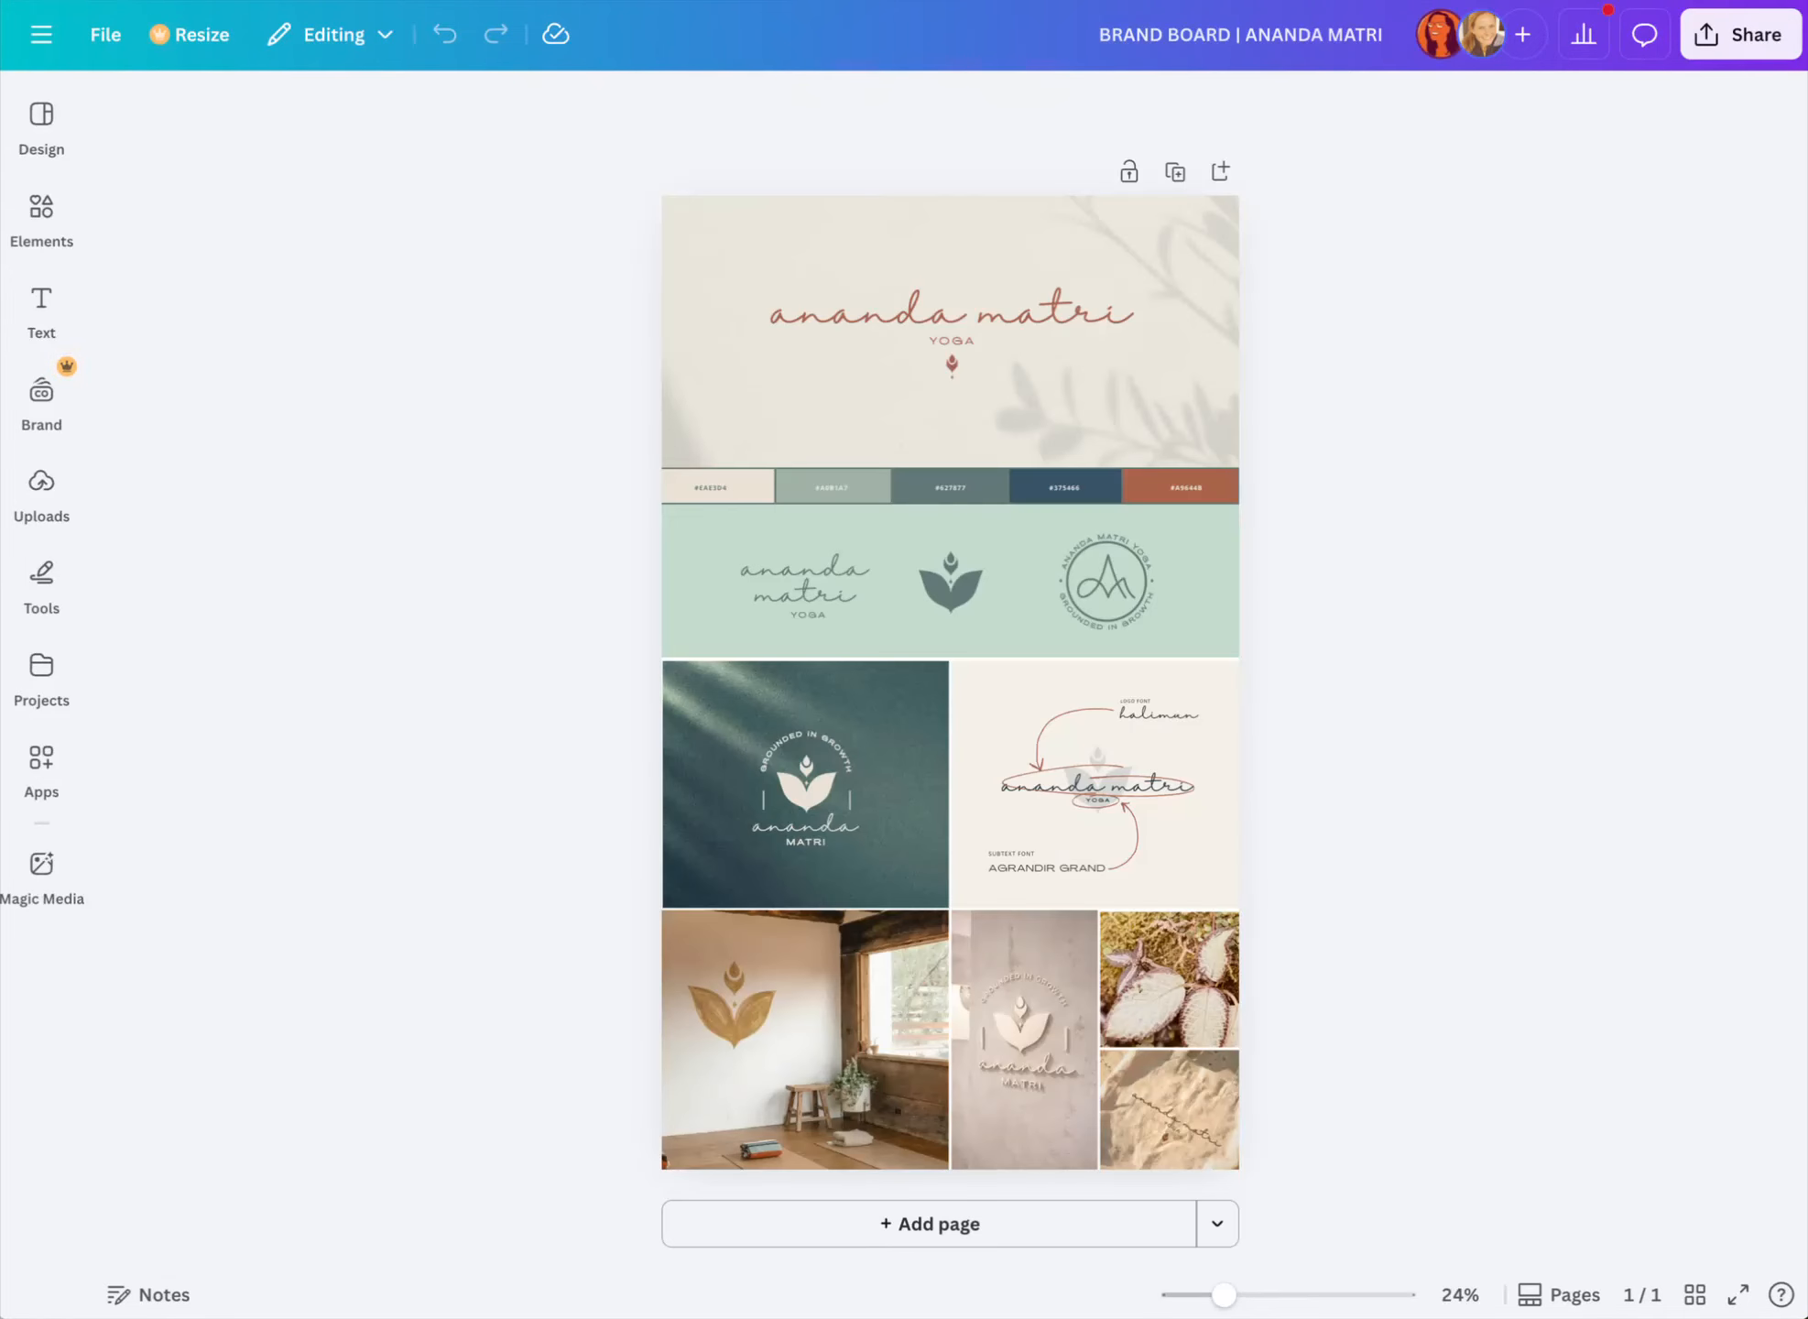
click(805, 583)
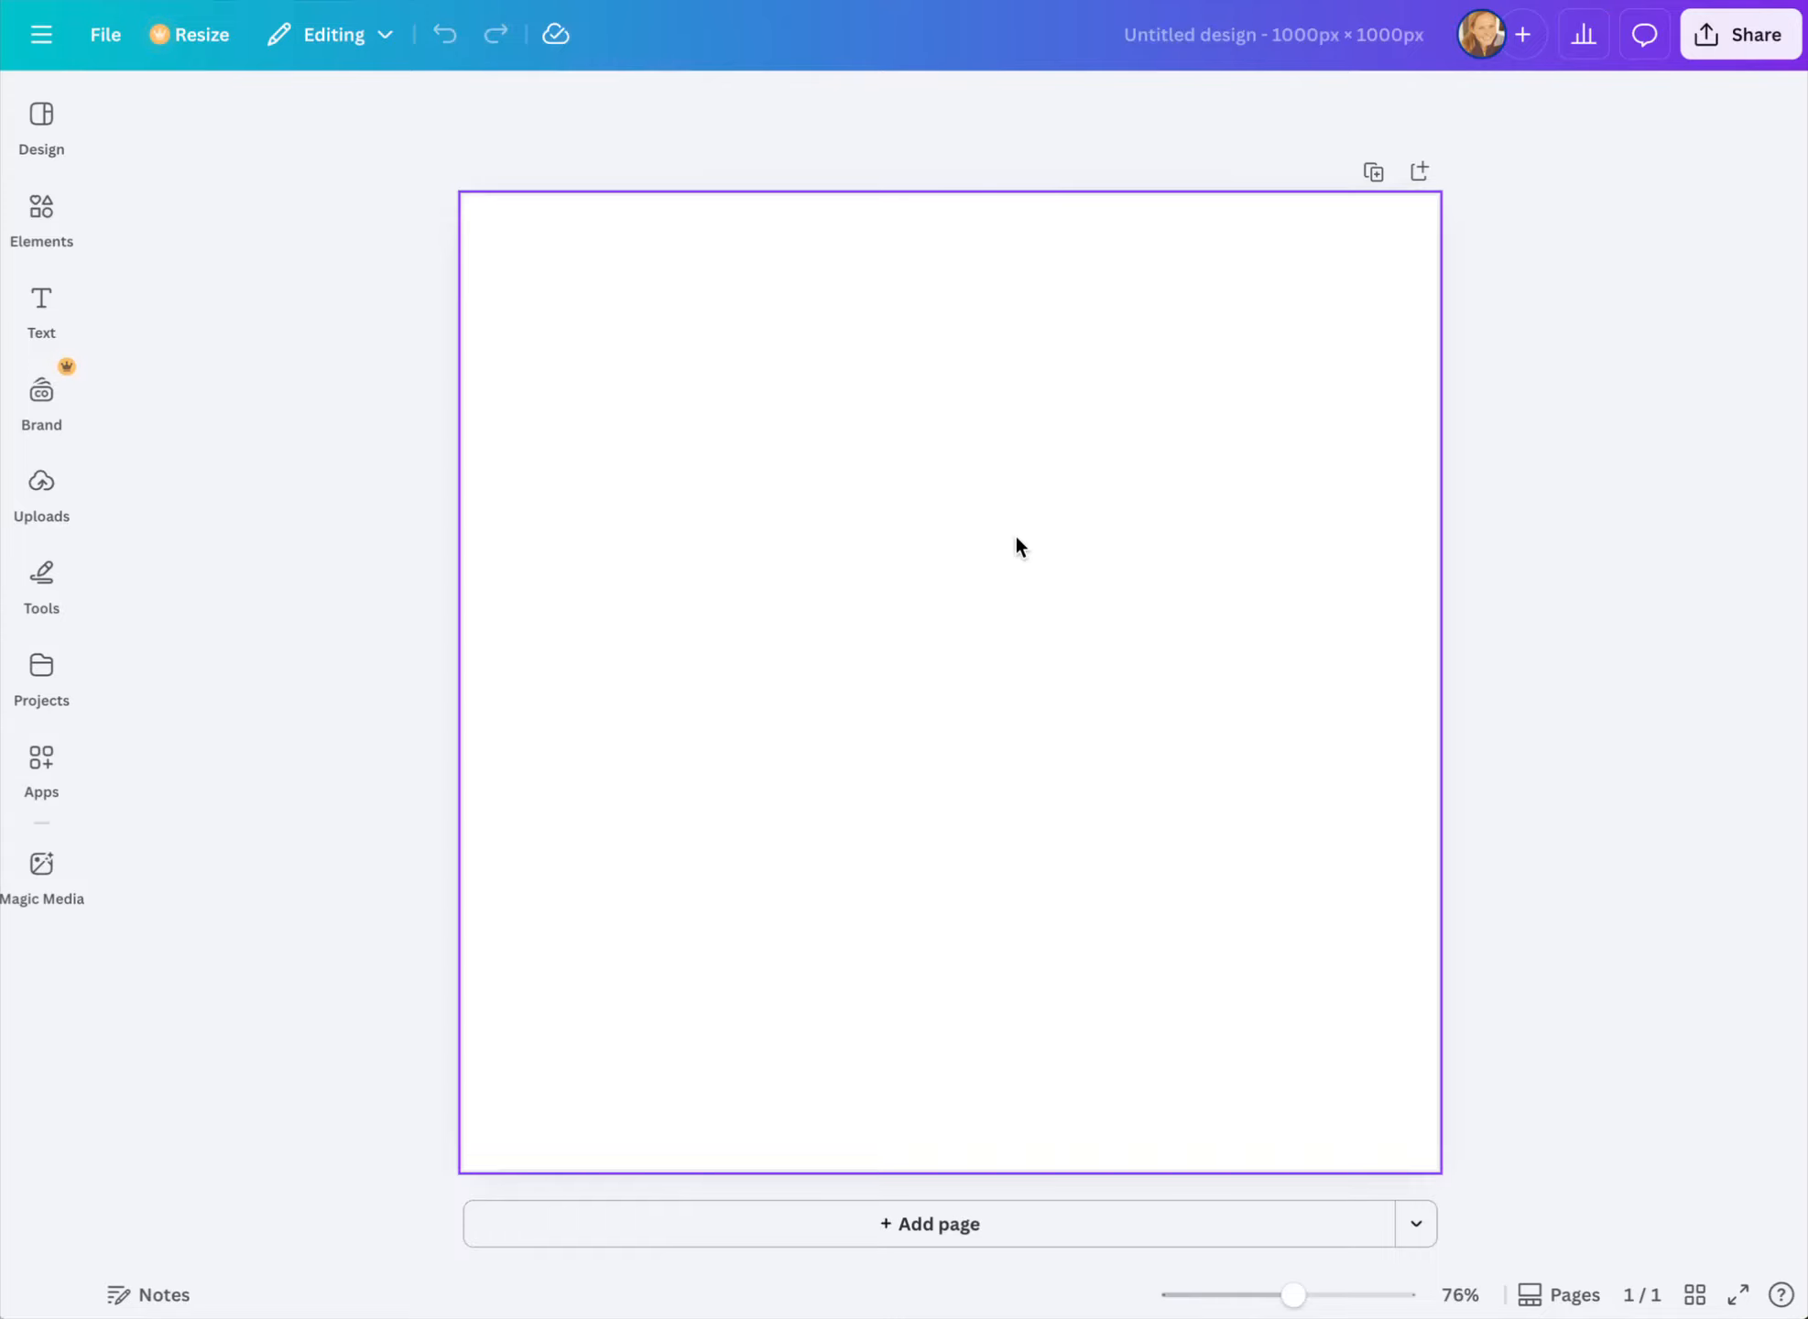
key(ctrl+v)
drag(728, 400, 965, 643)
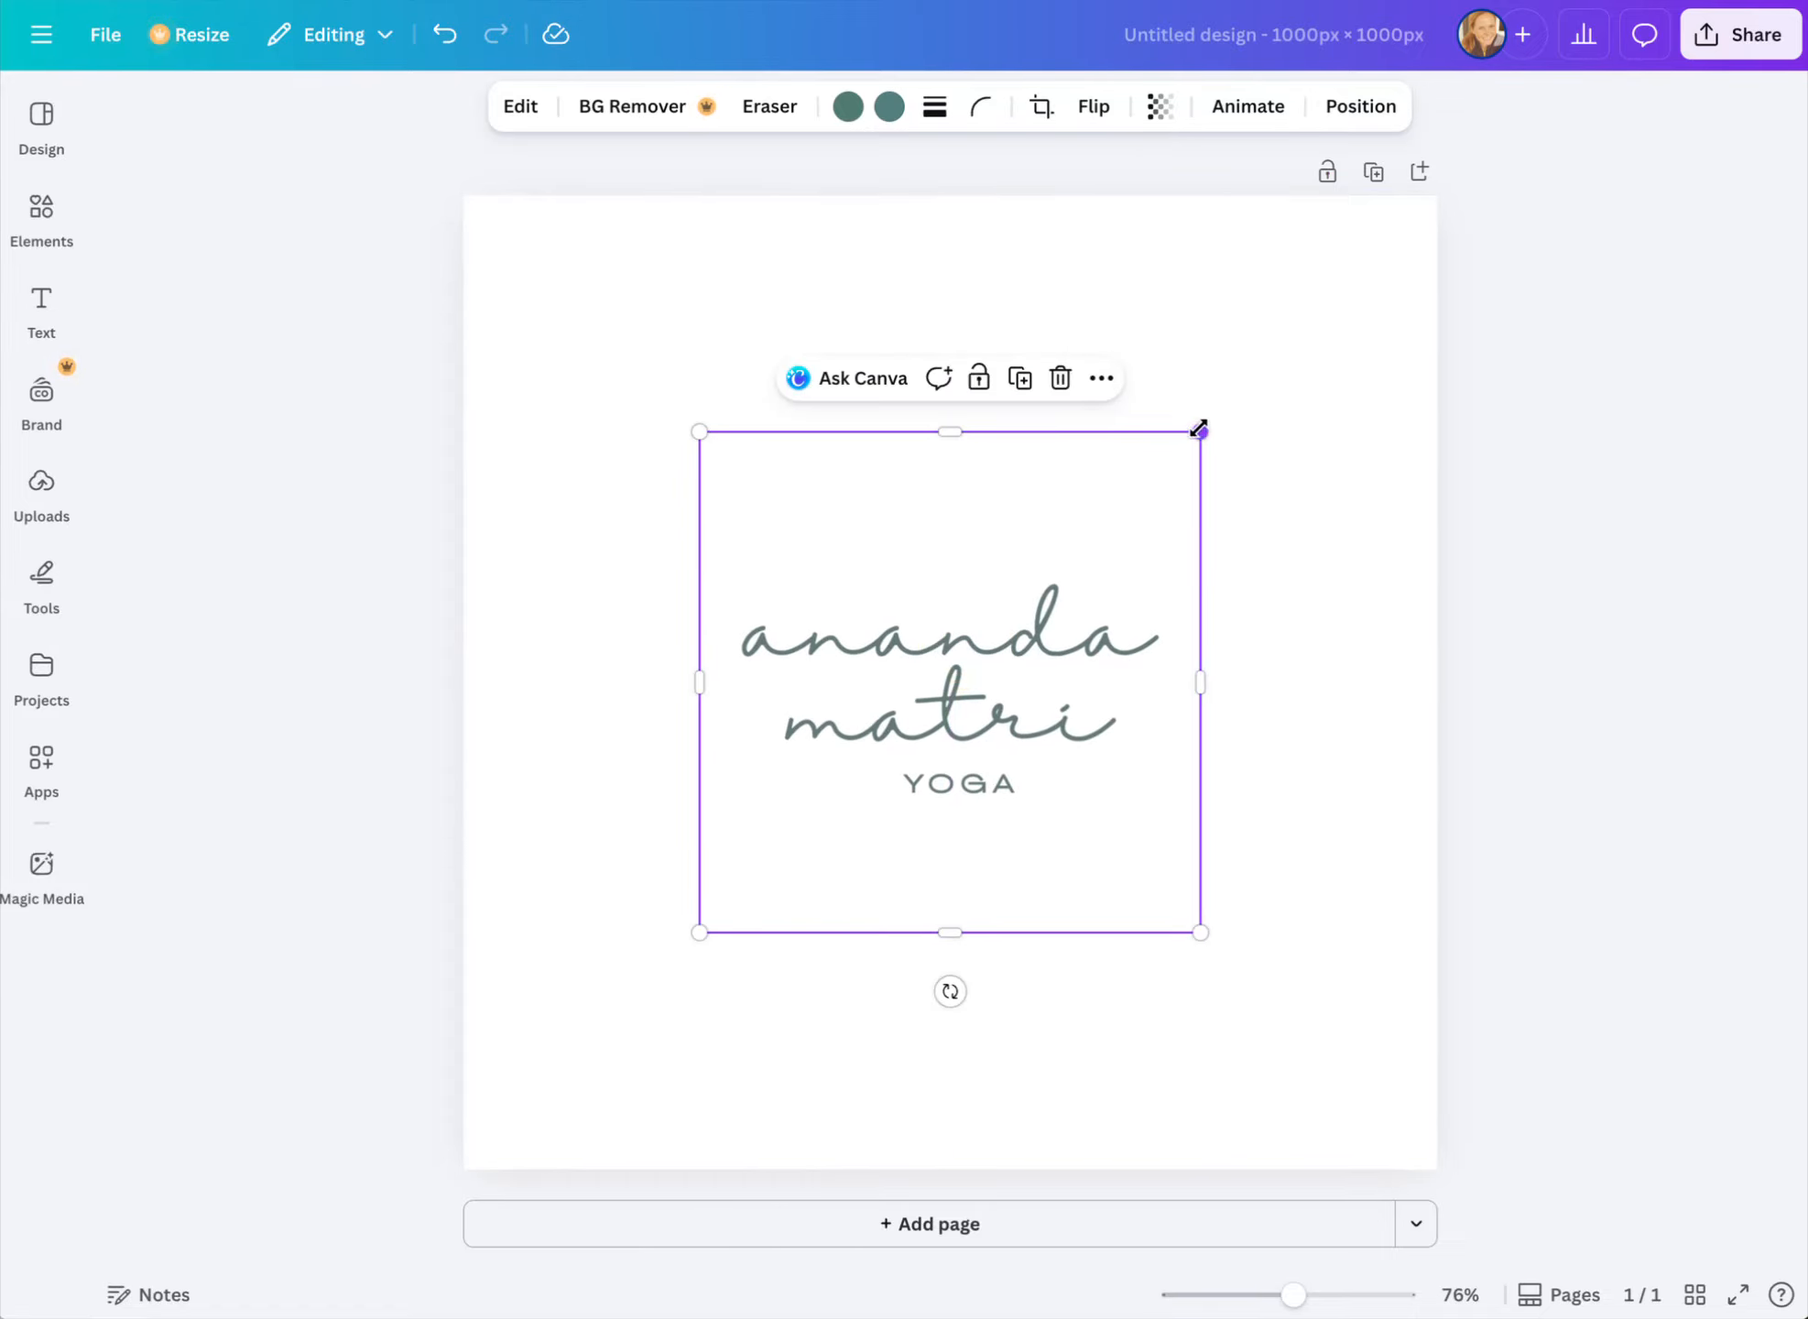
drag(1199, 429, 1437, 195)
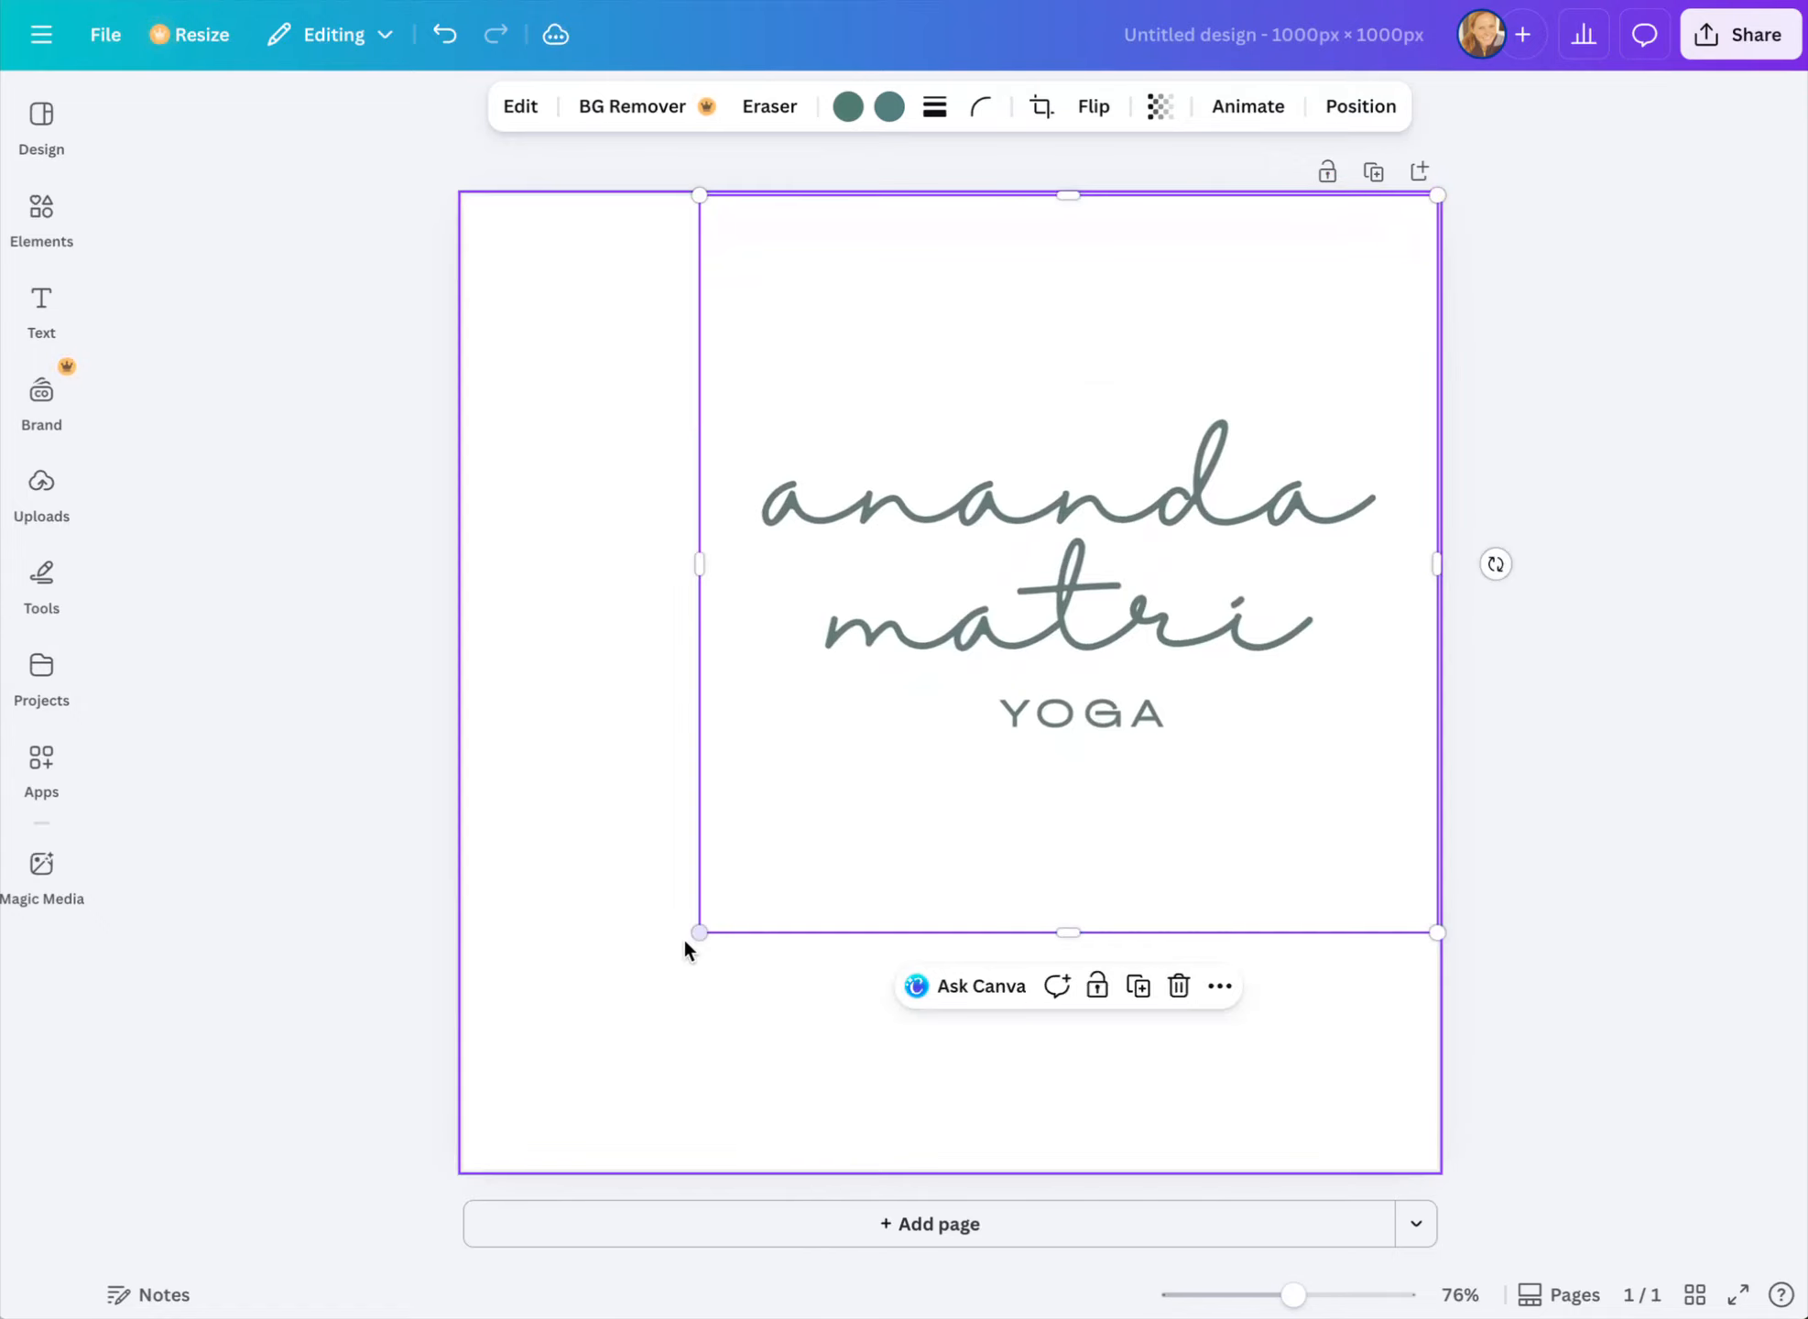
drag(696, 933, 463, 1170)
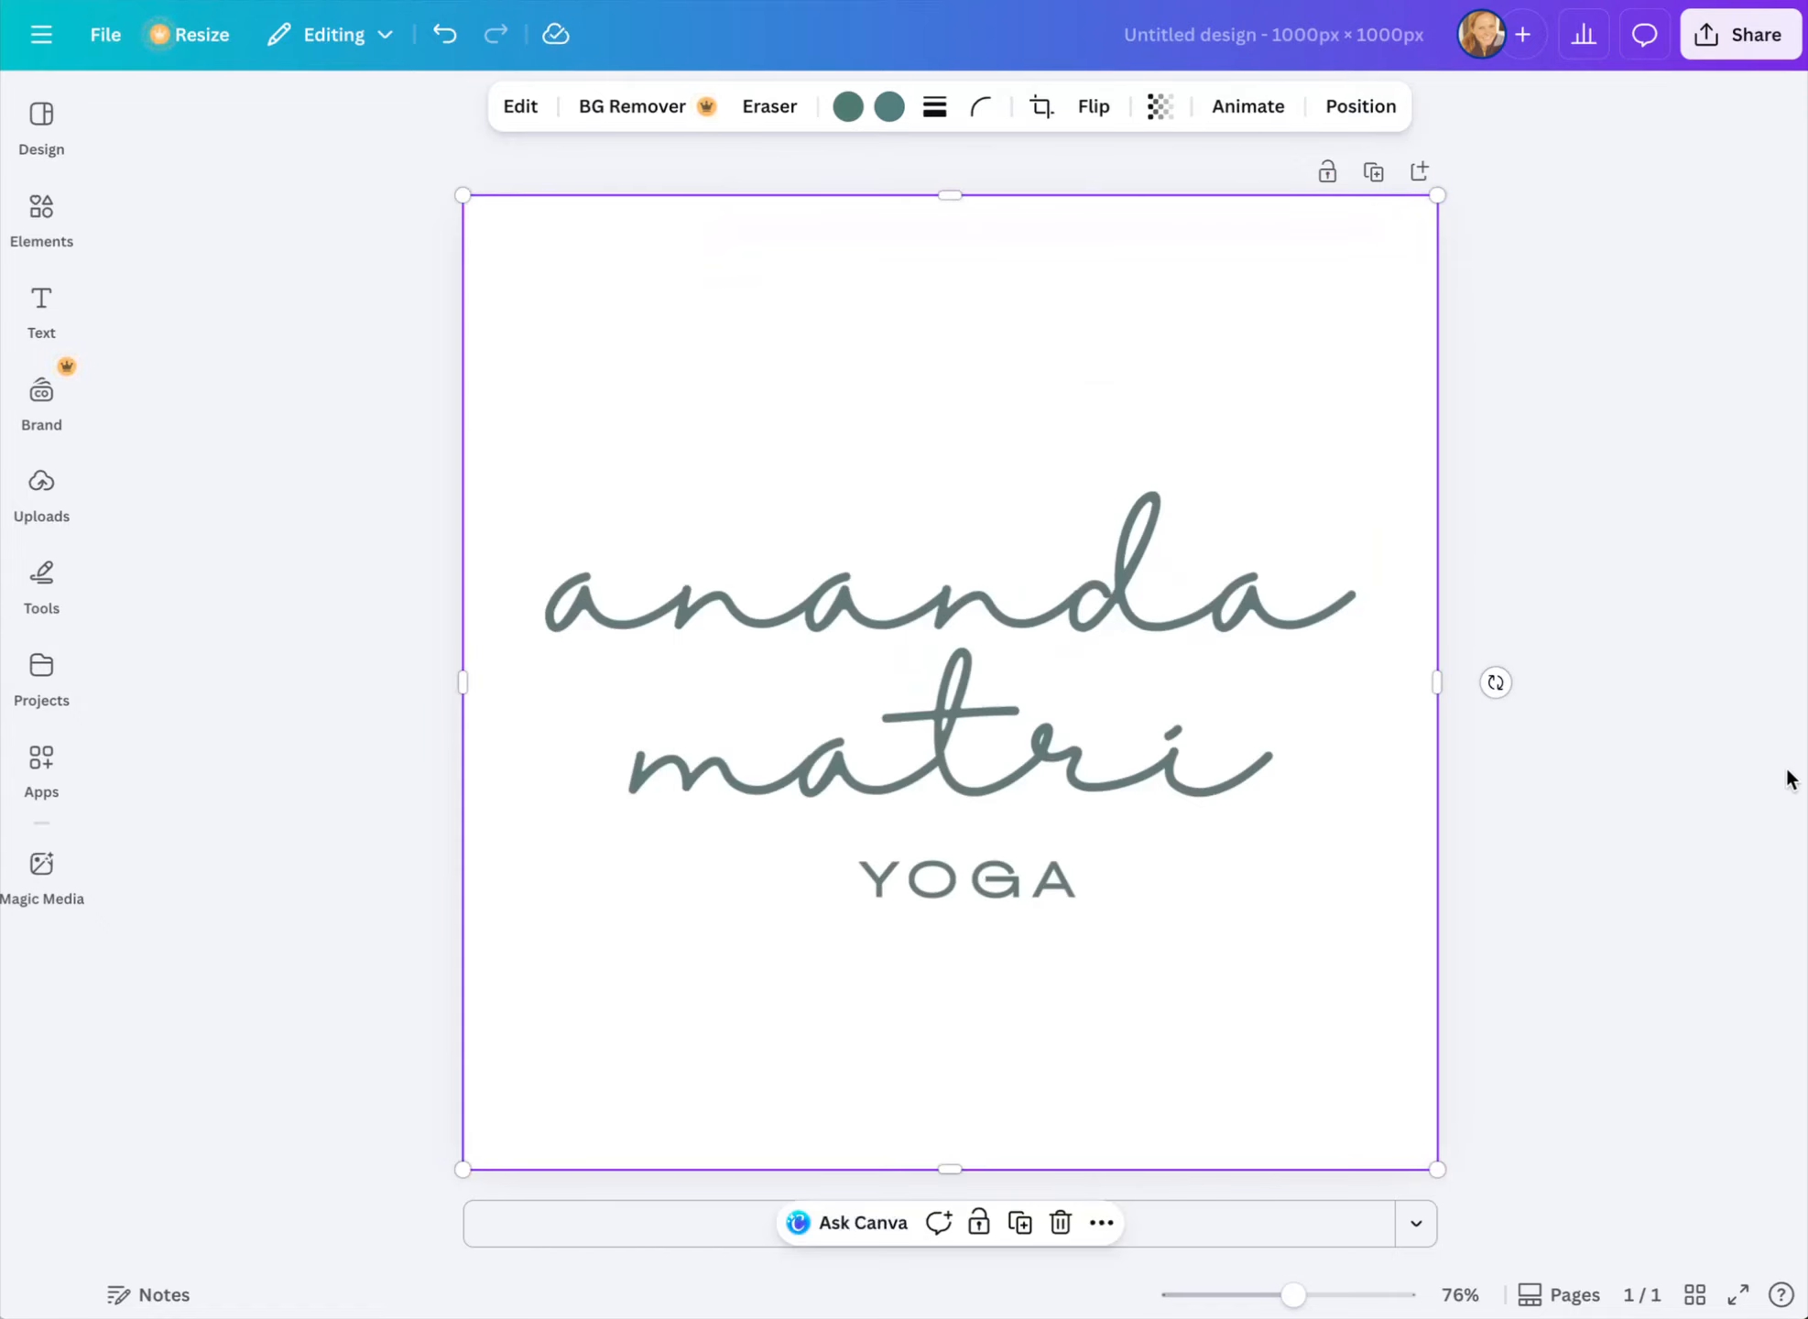
click(1621, 366)
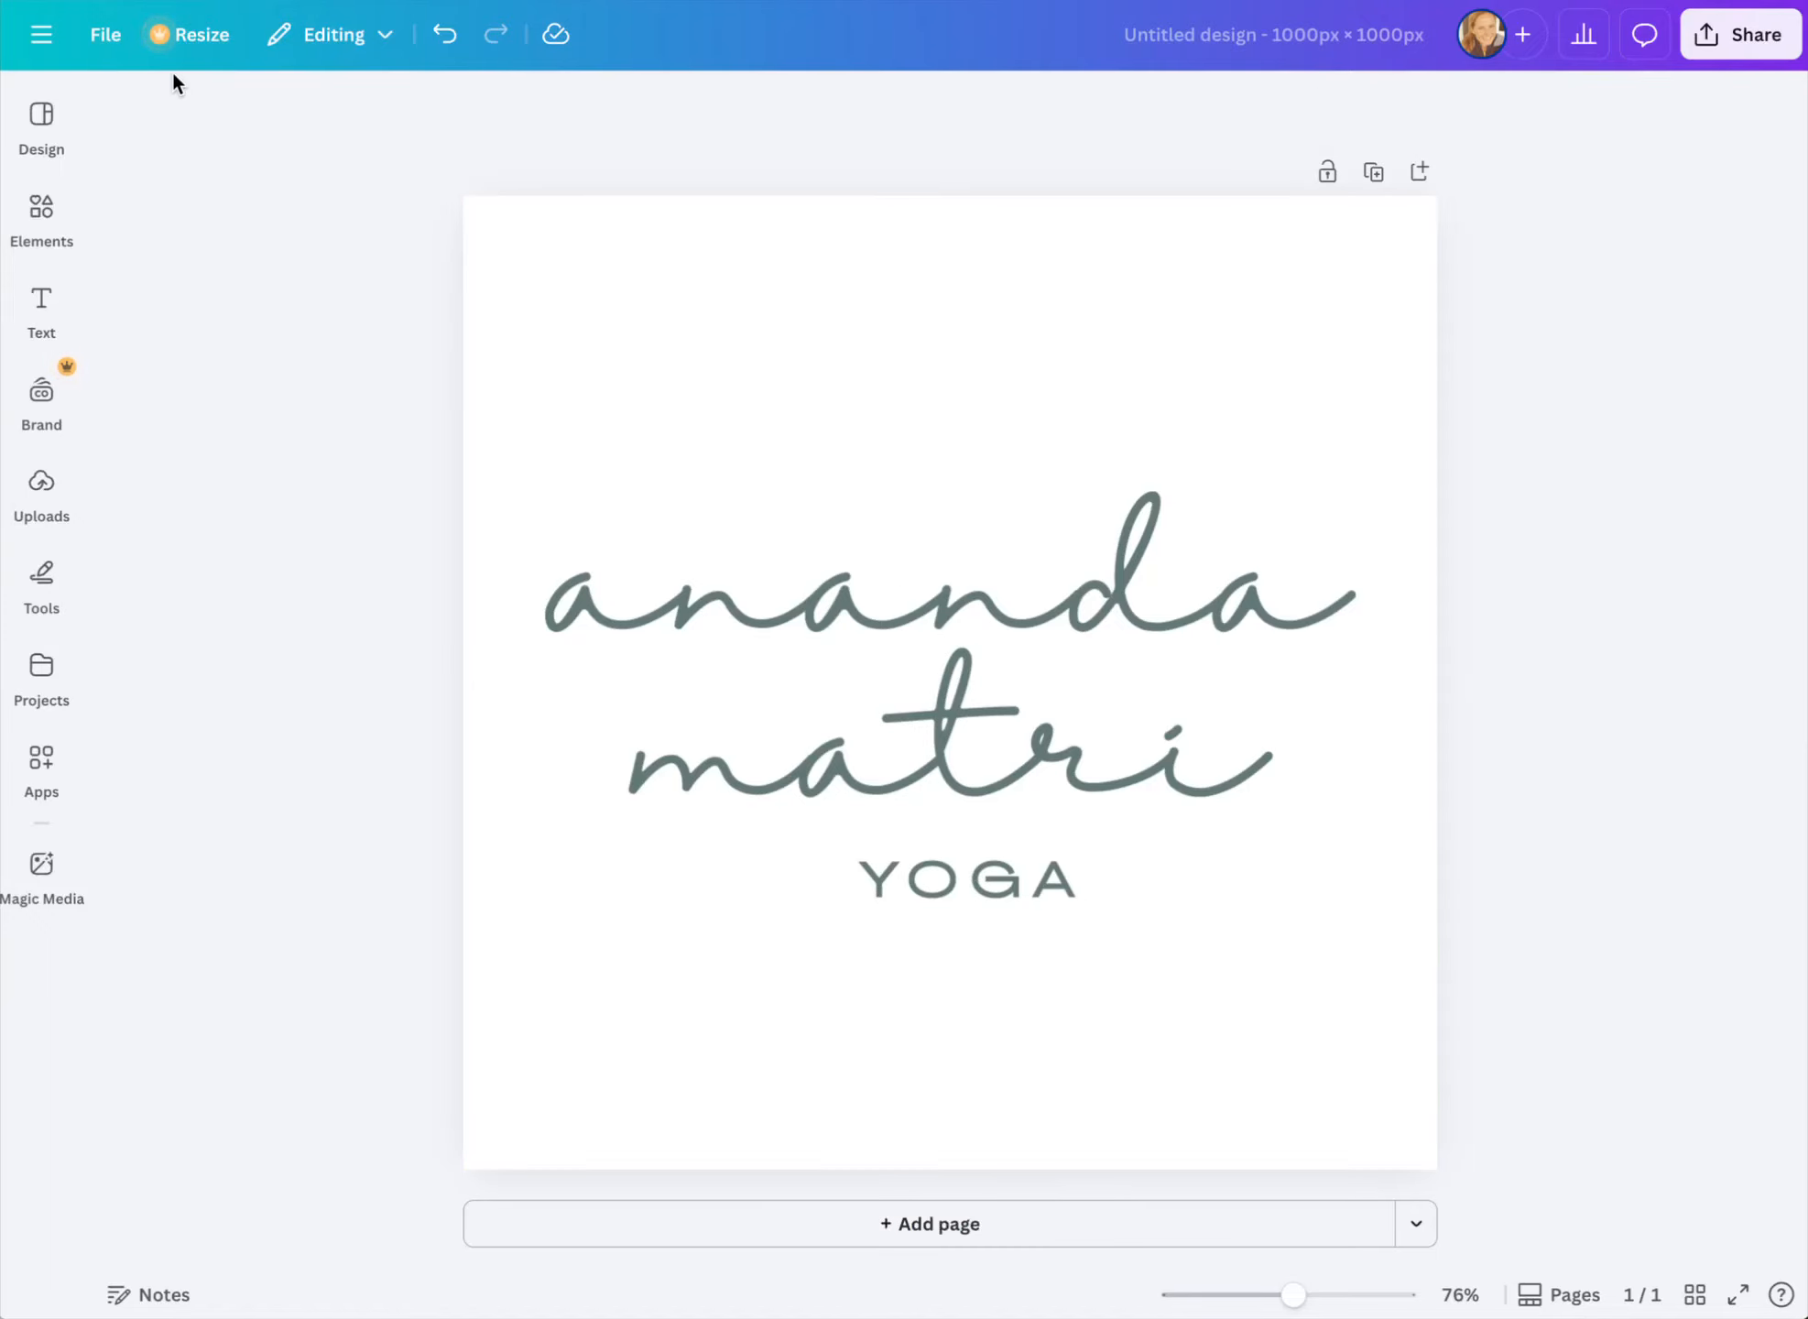
Rename the new design as "Ananda Matri - Stacked Text - Medium Teal - 1000px"
click(20, 222)
click(1264, 31)
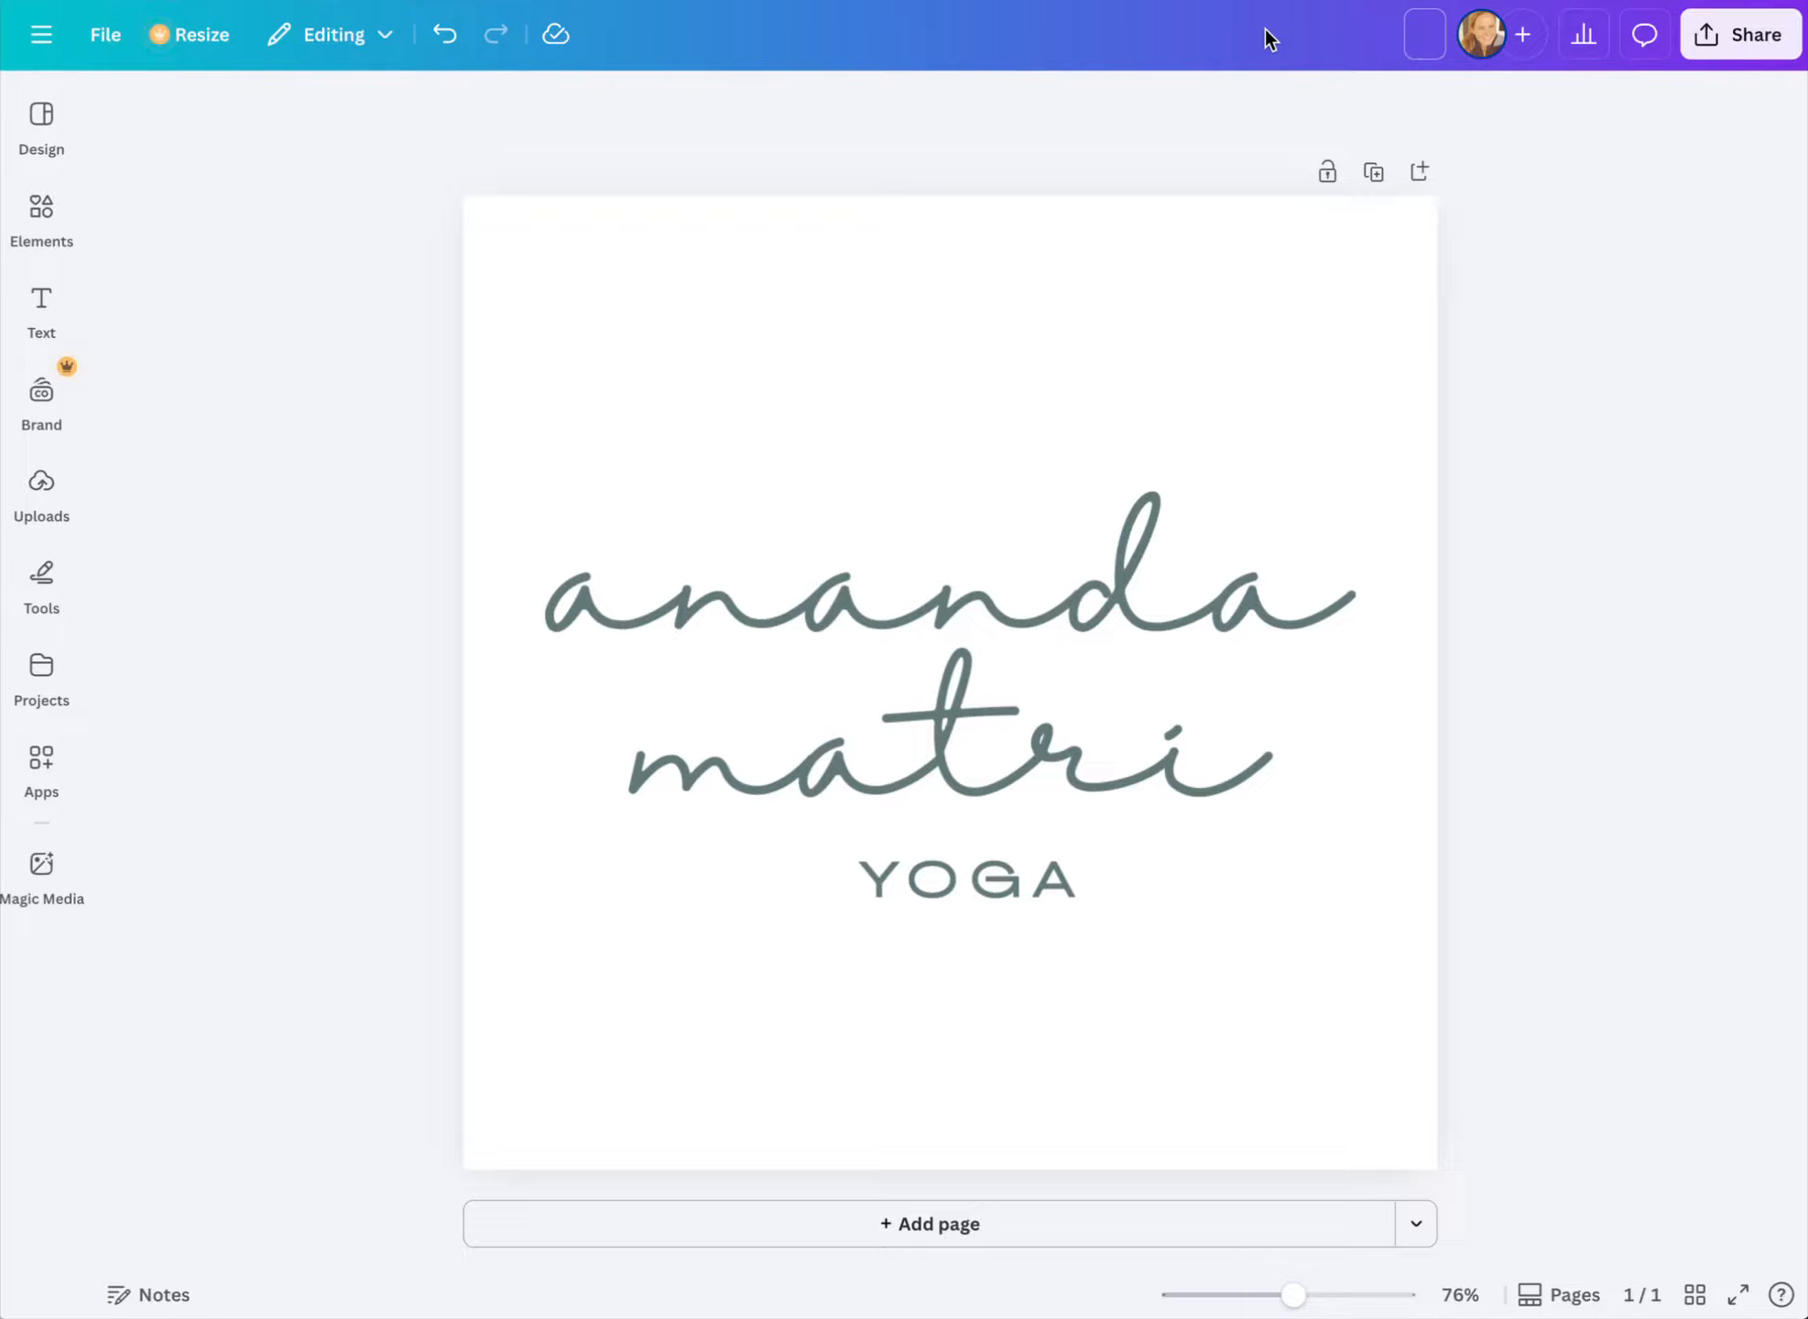
text(Ananda Matri - Stacked Text)
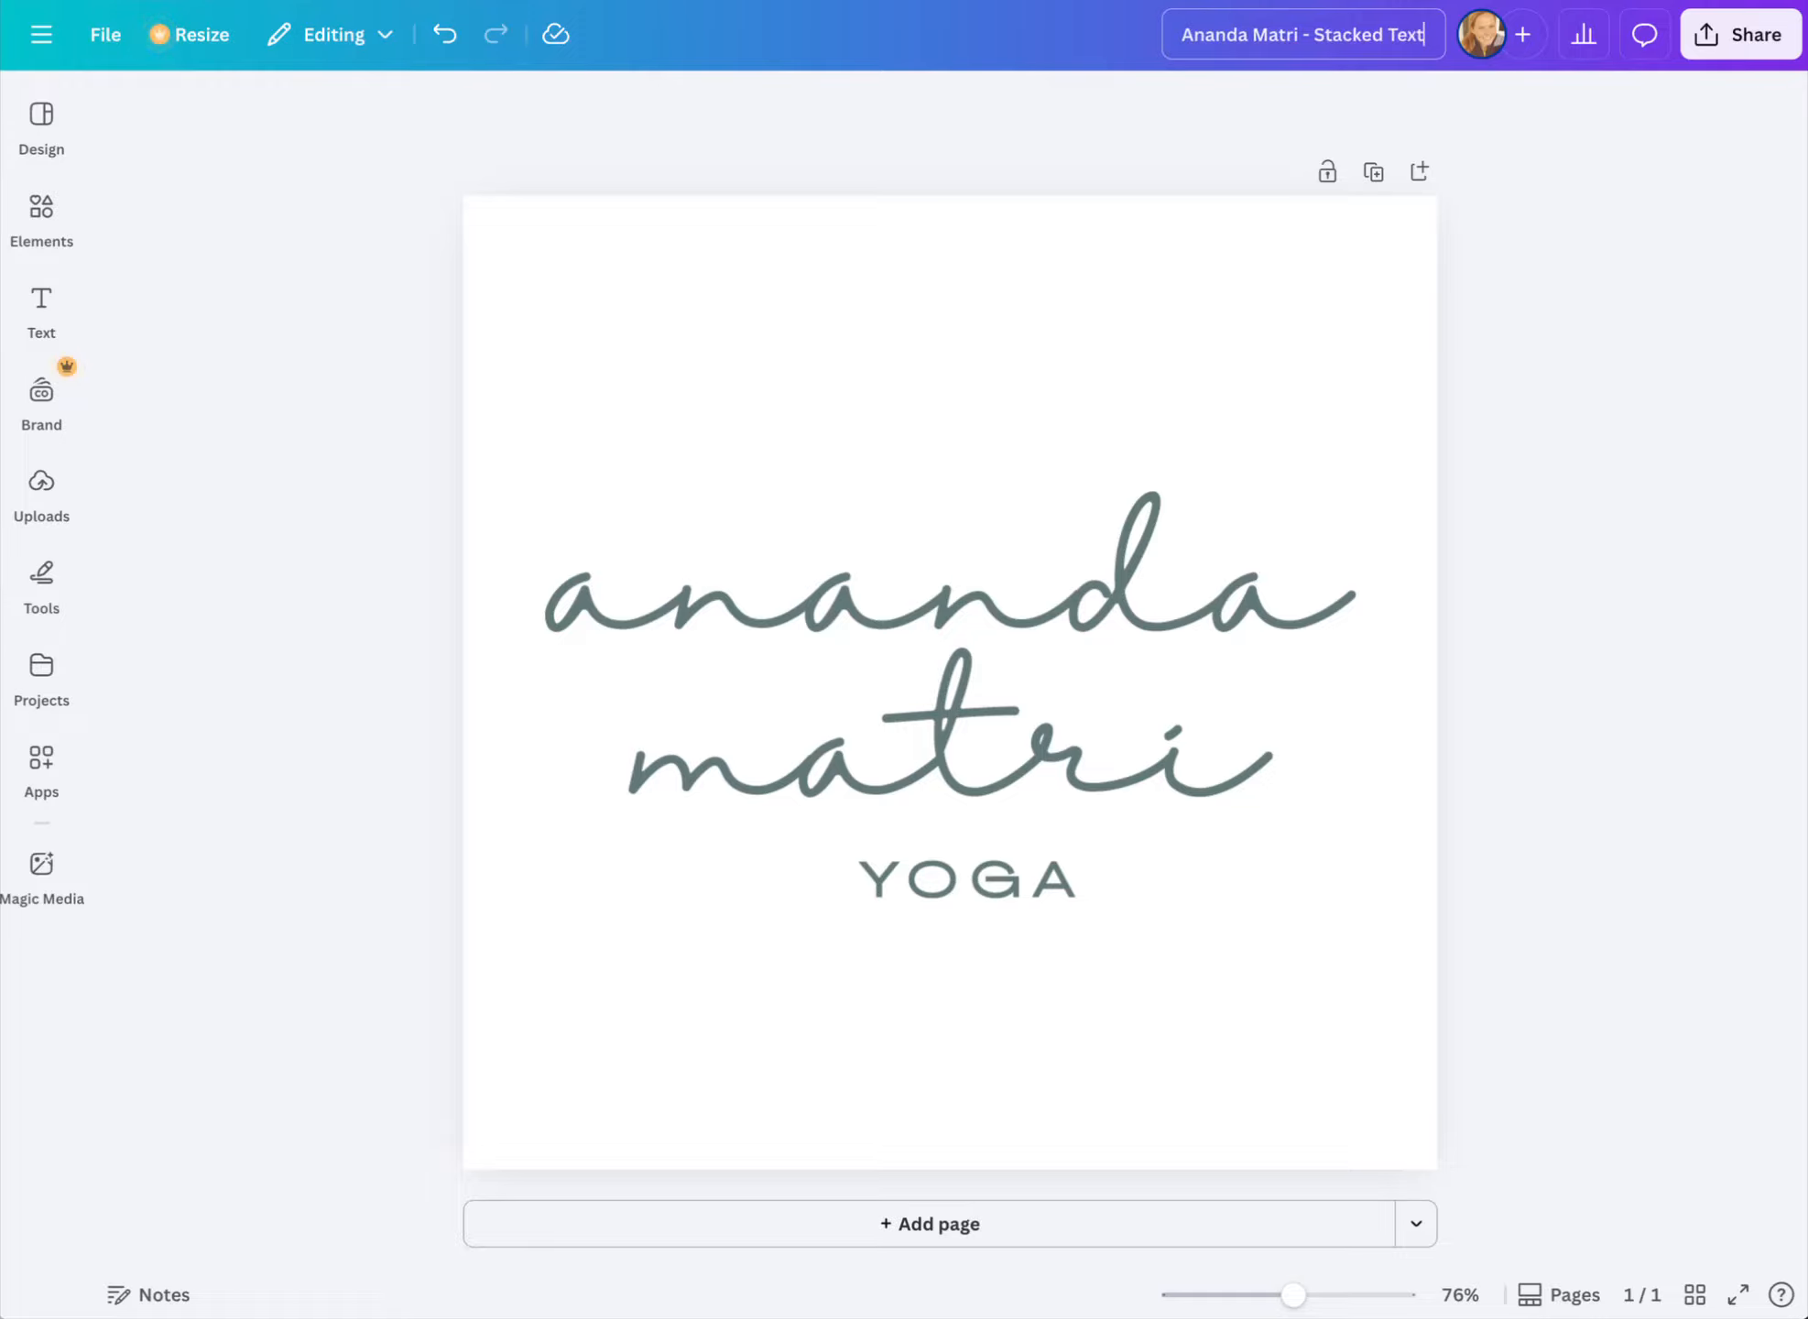
text( - Medium T)
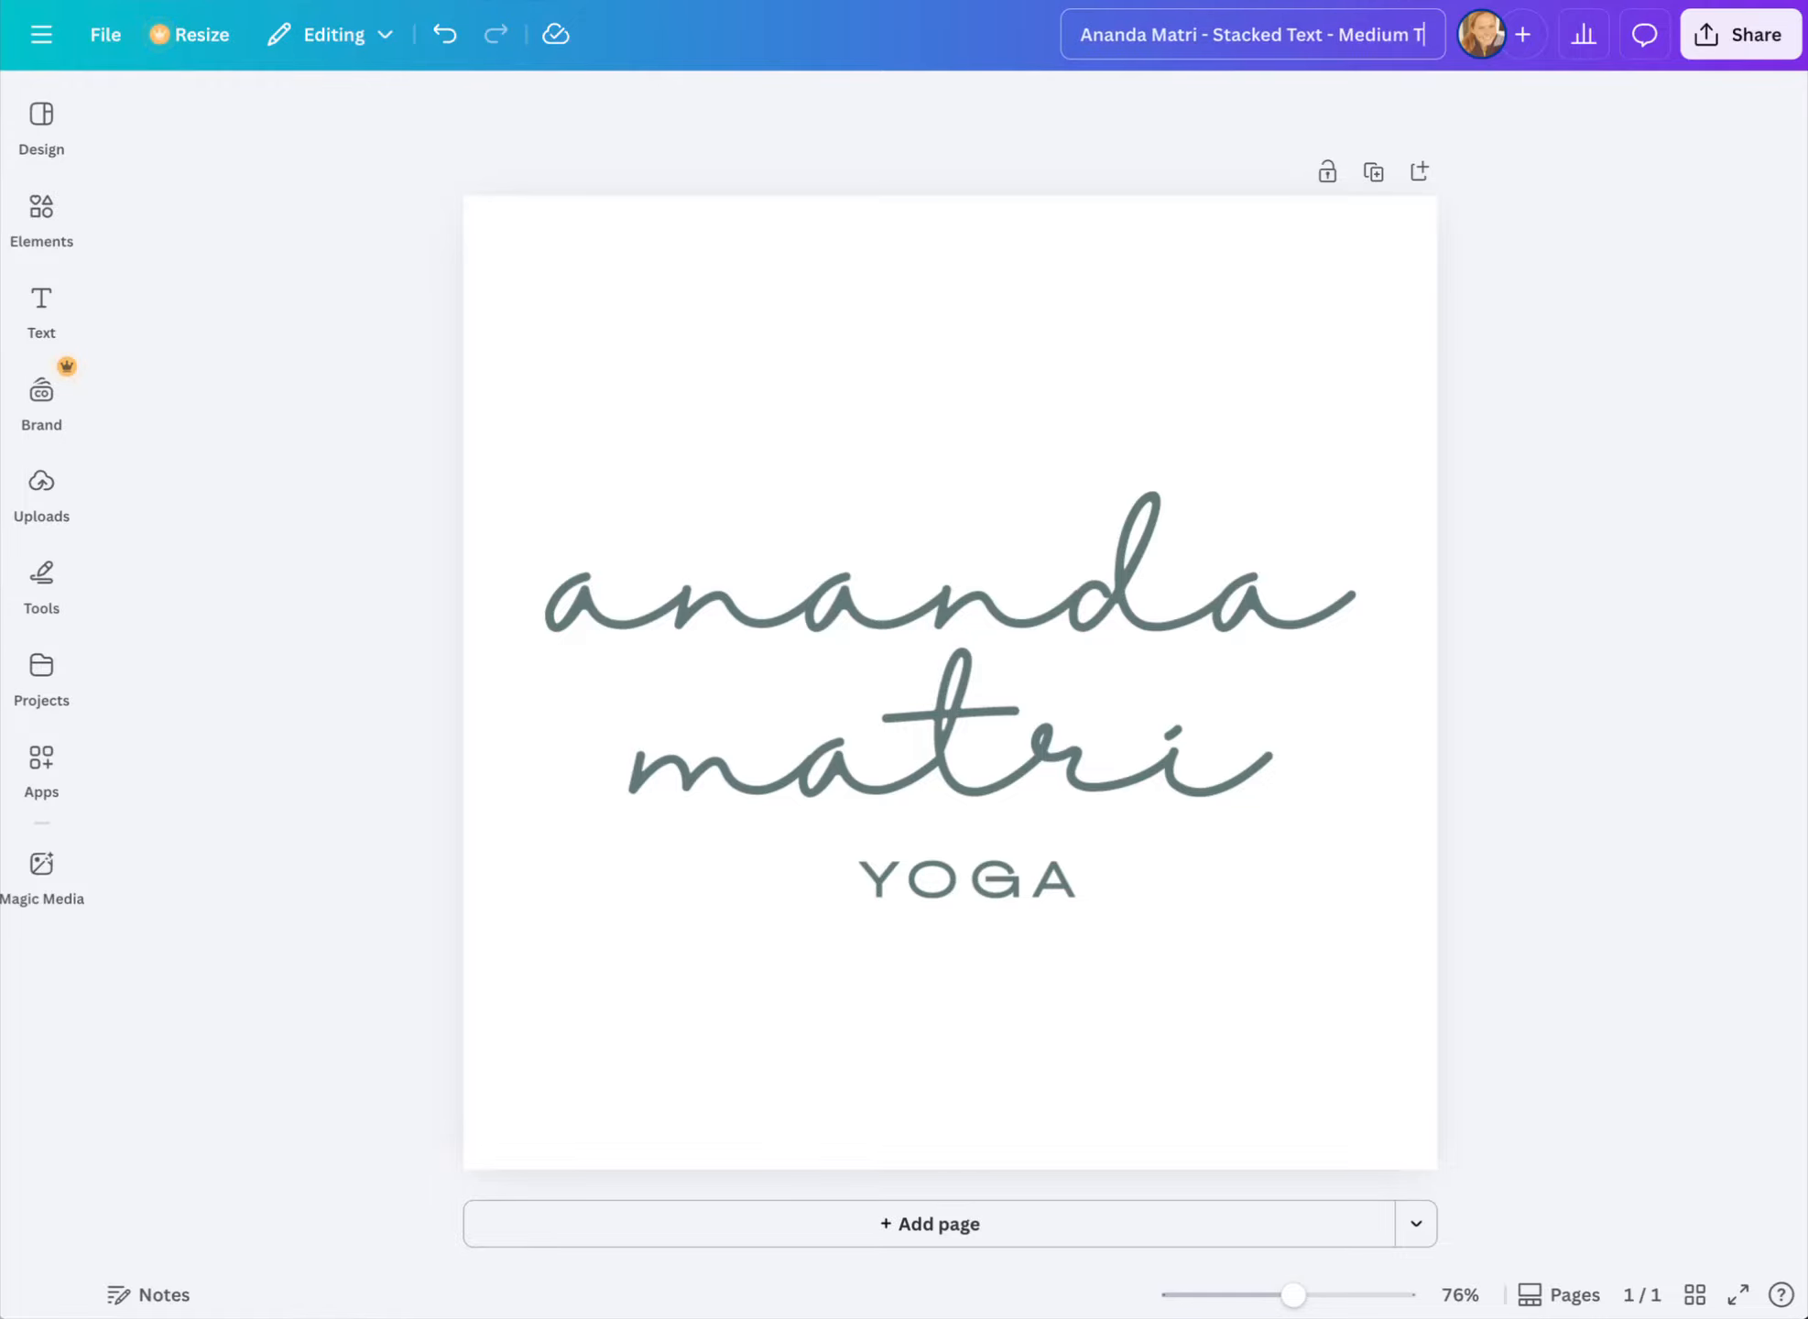
text(eal)
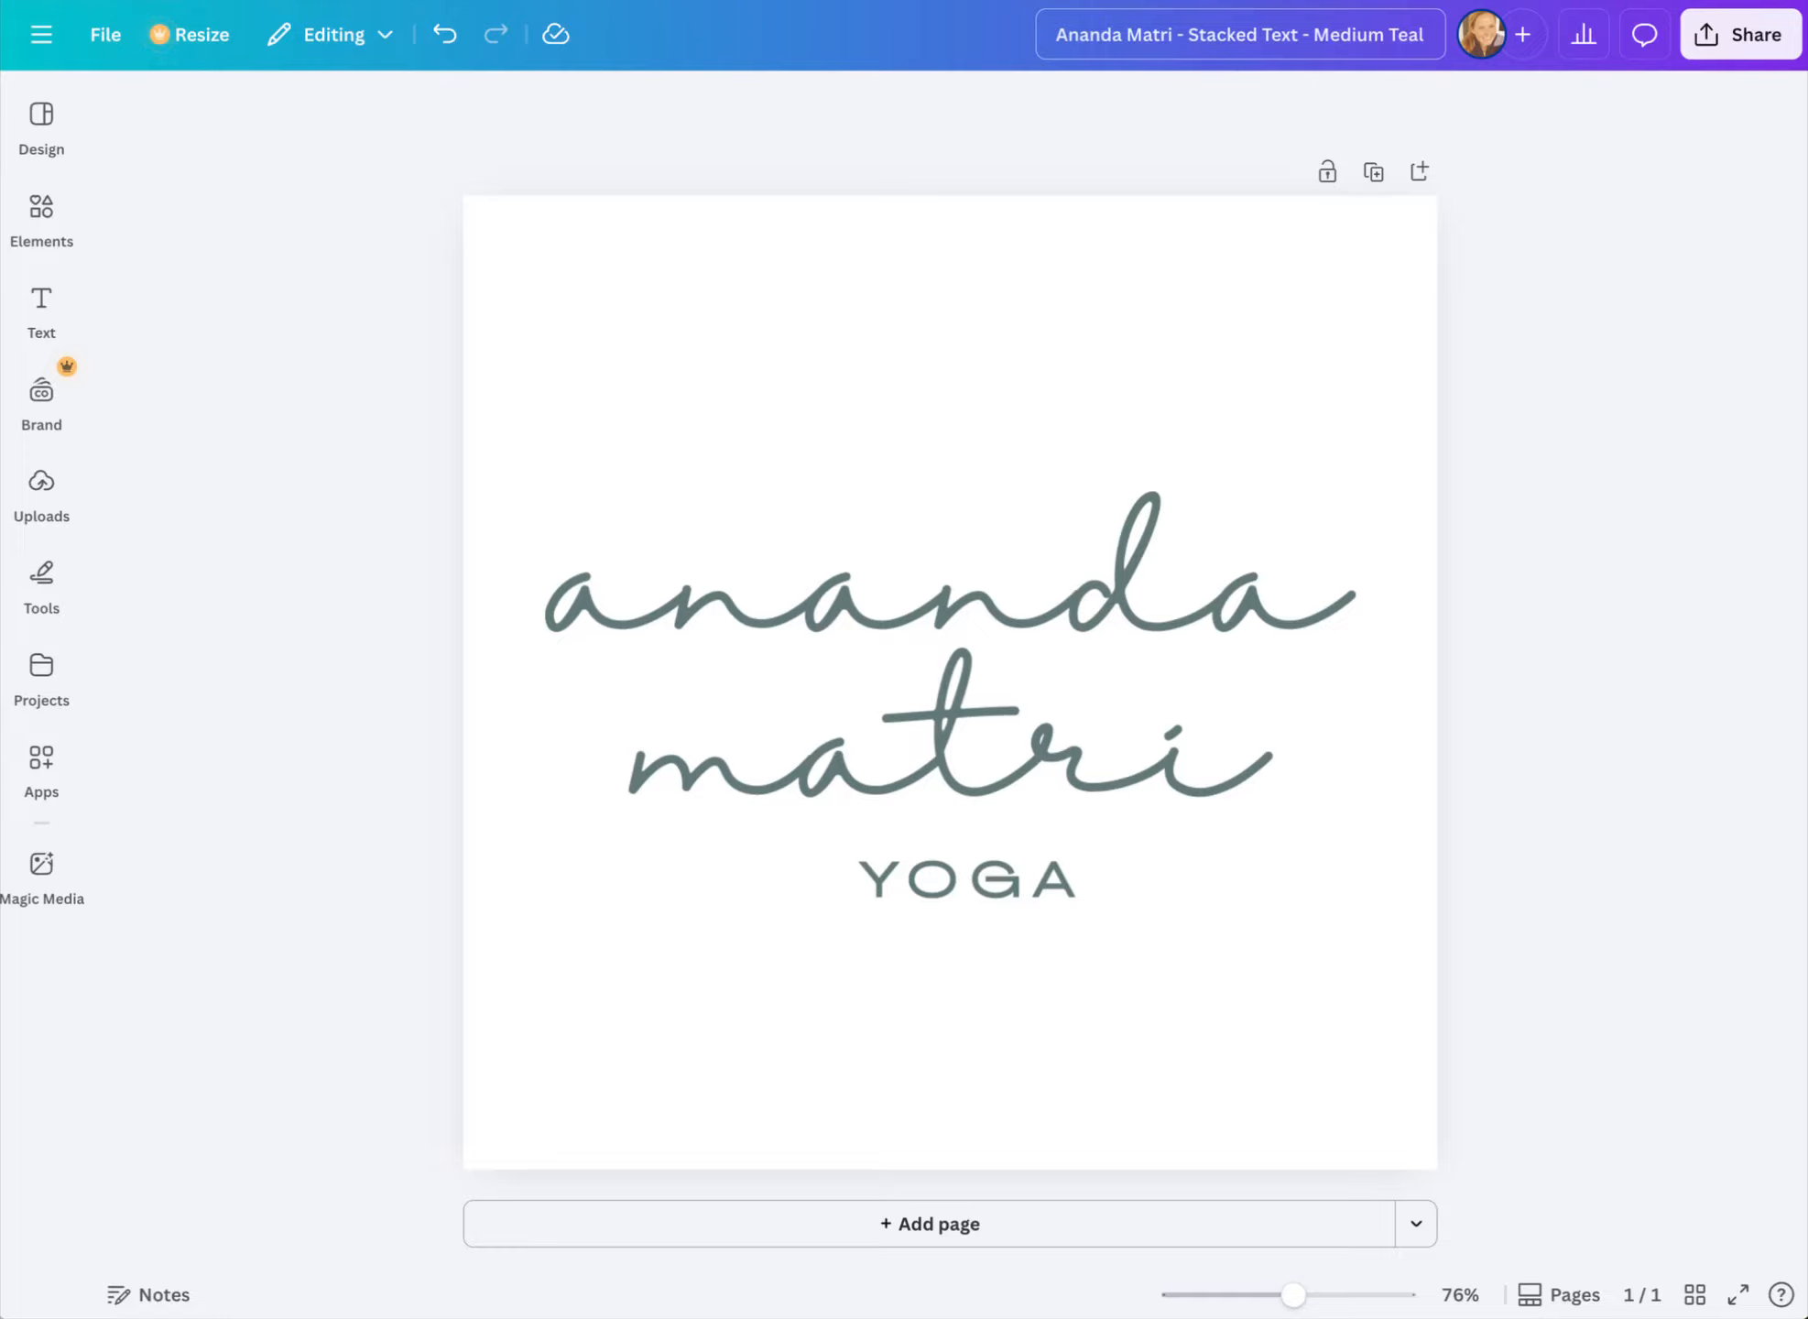
text( - 1000px)
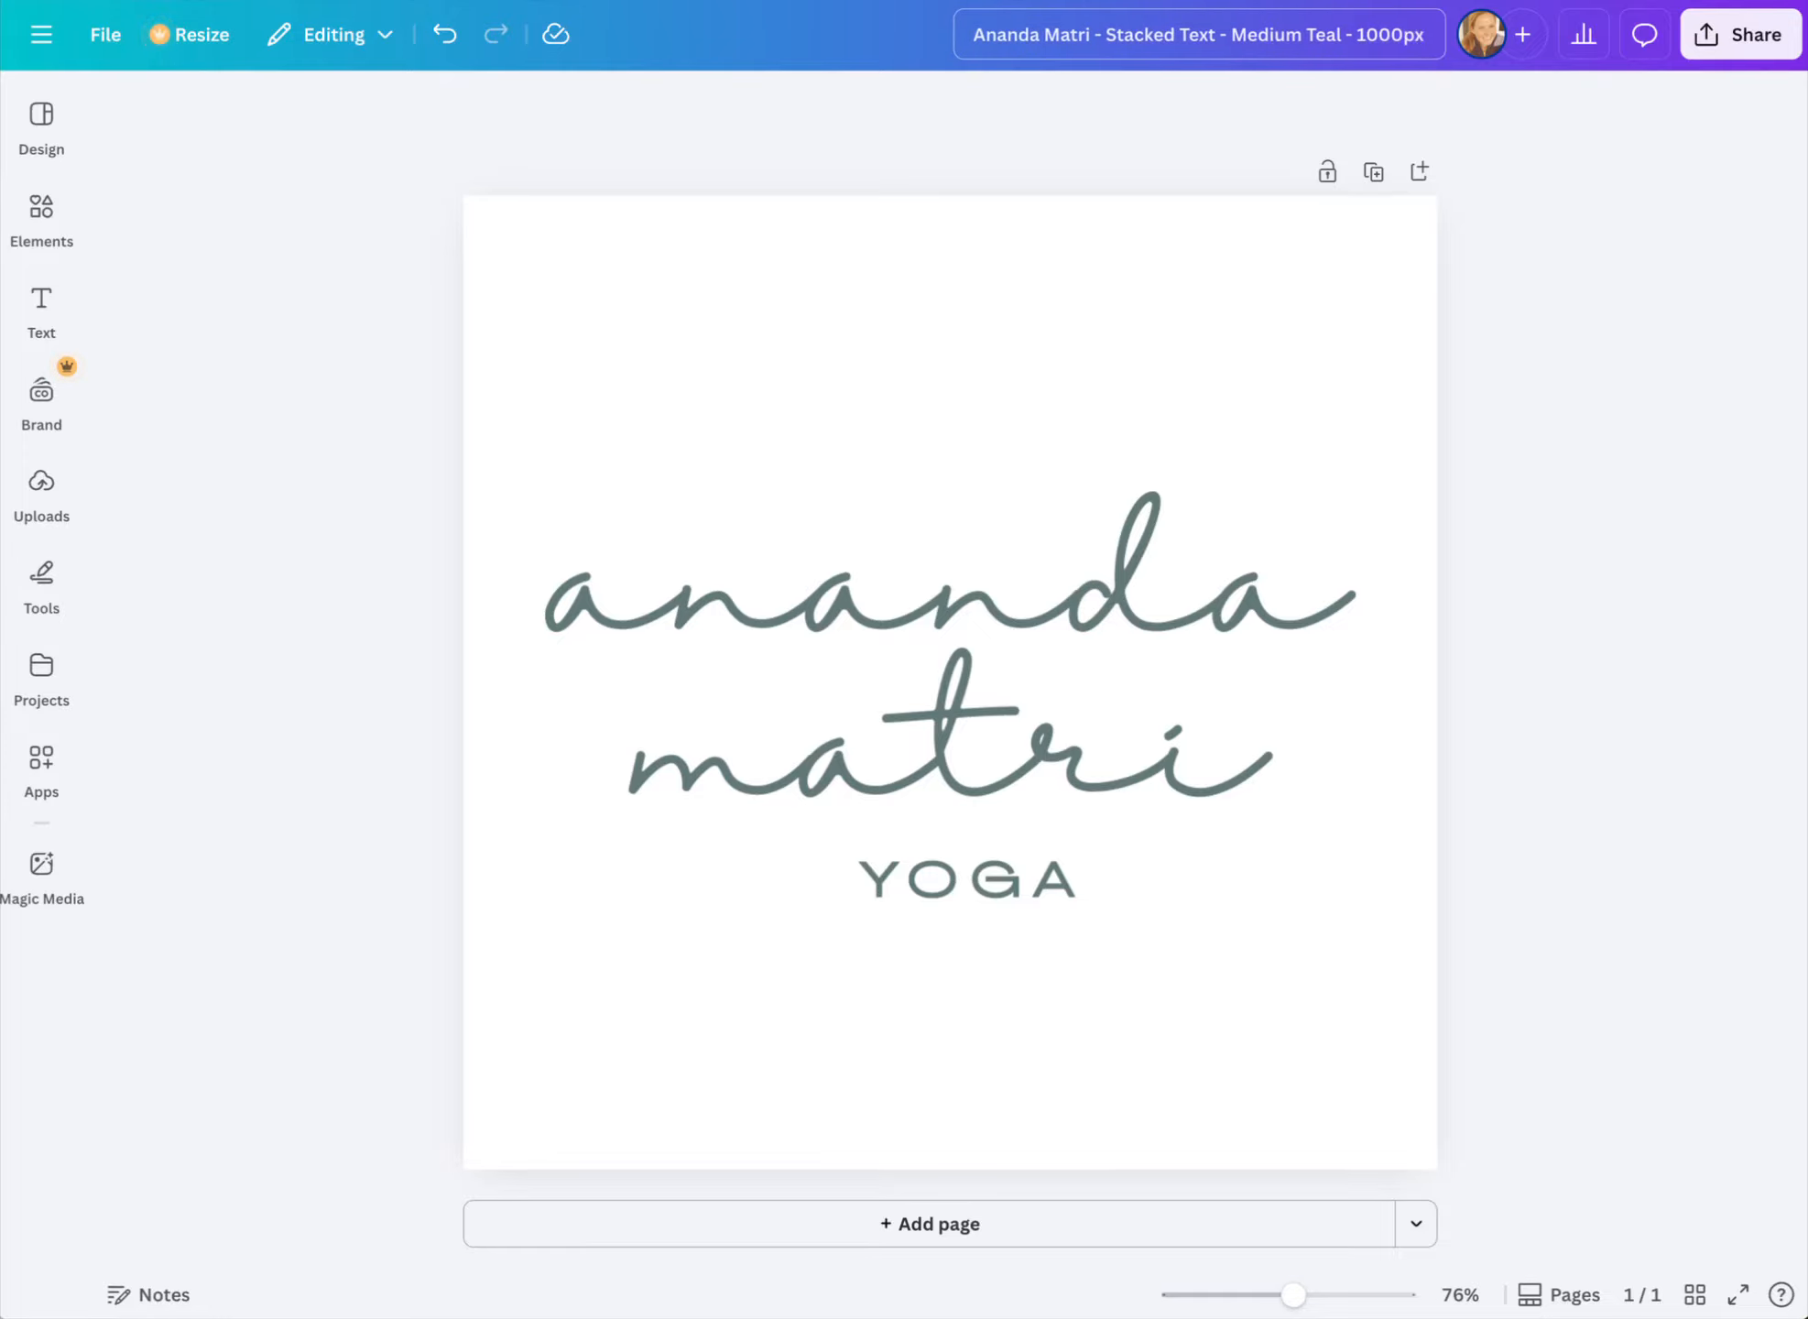
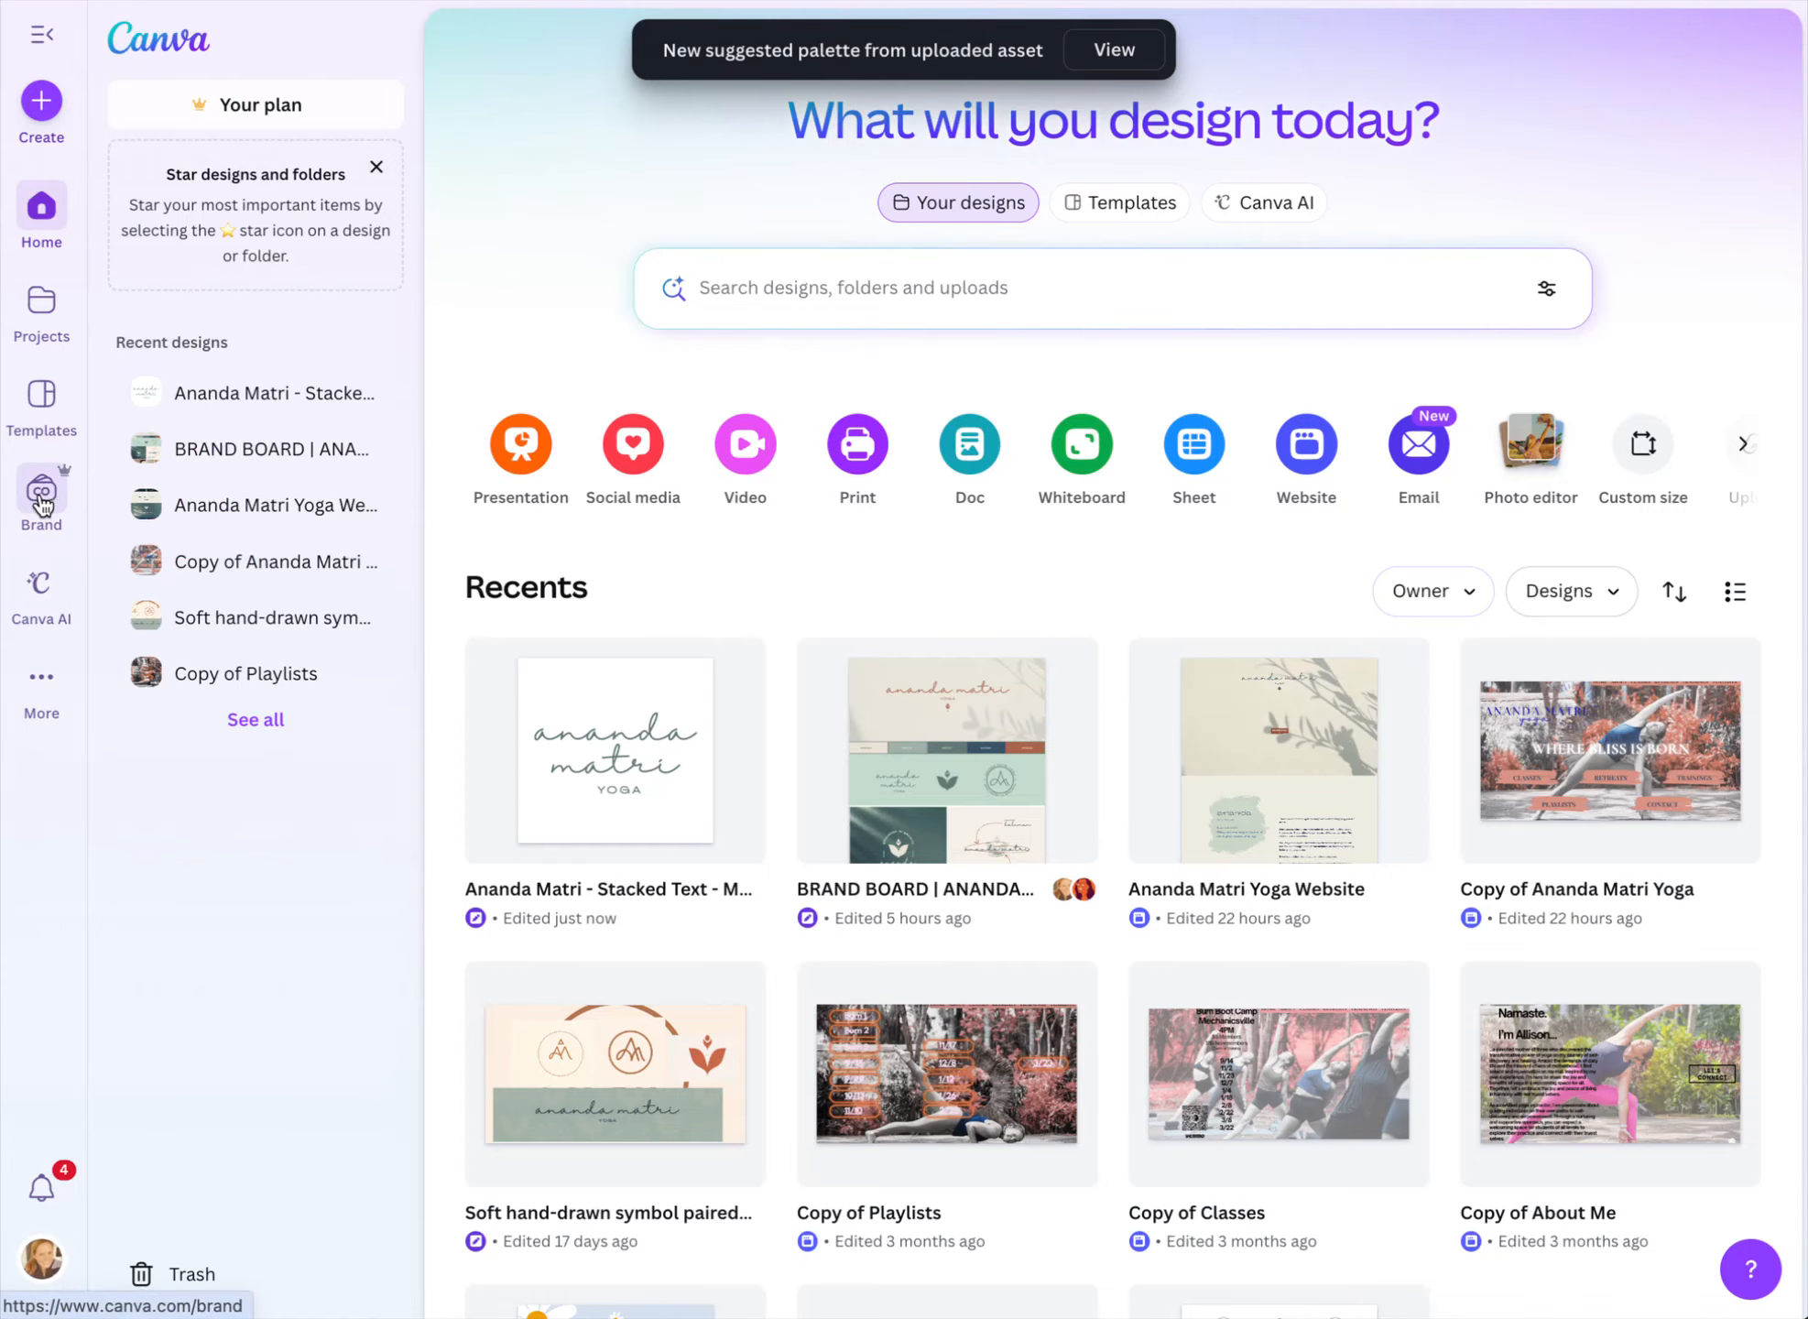
Upload the stacked-text logo PNG from the Downloads folder to the Brand Kit's Logos category
click(42, 496)
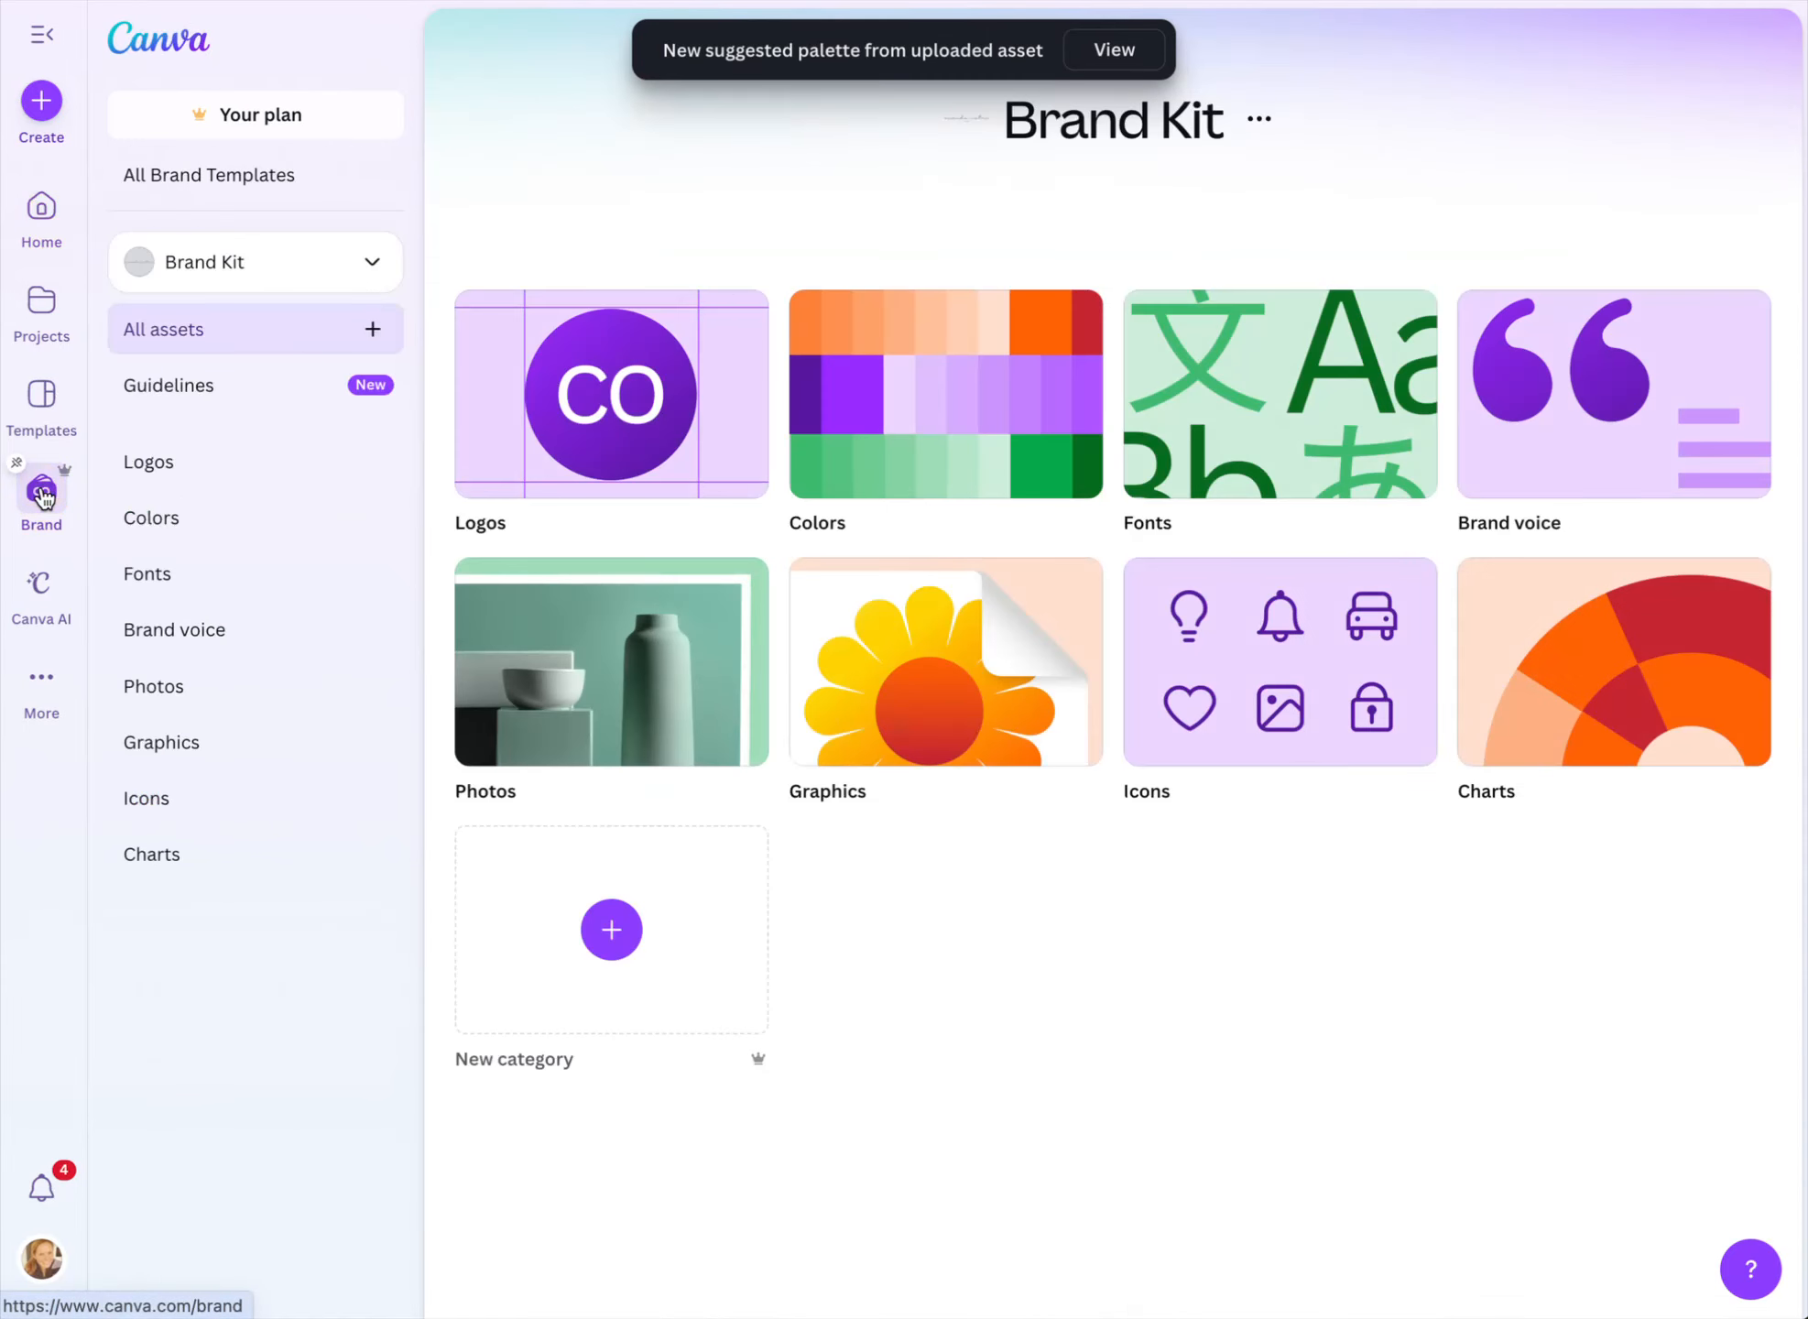
click(612, 408)
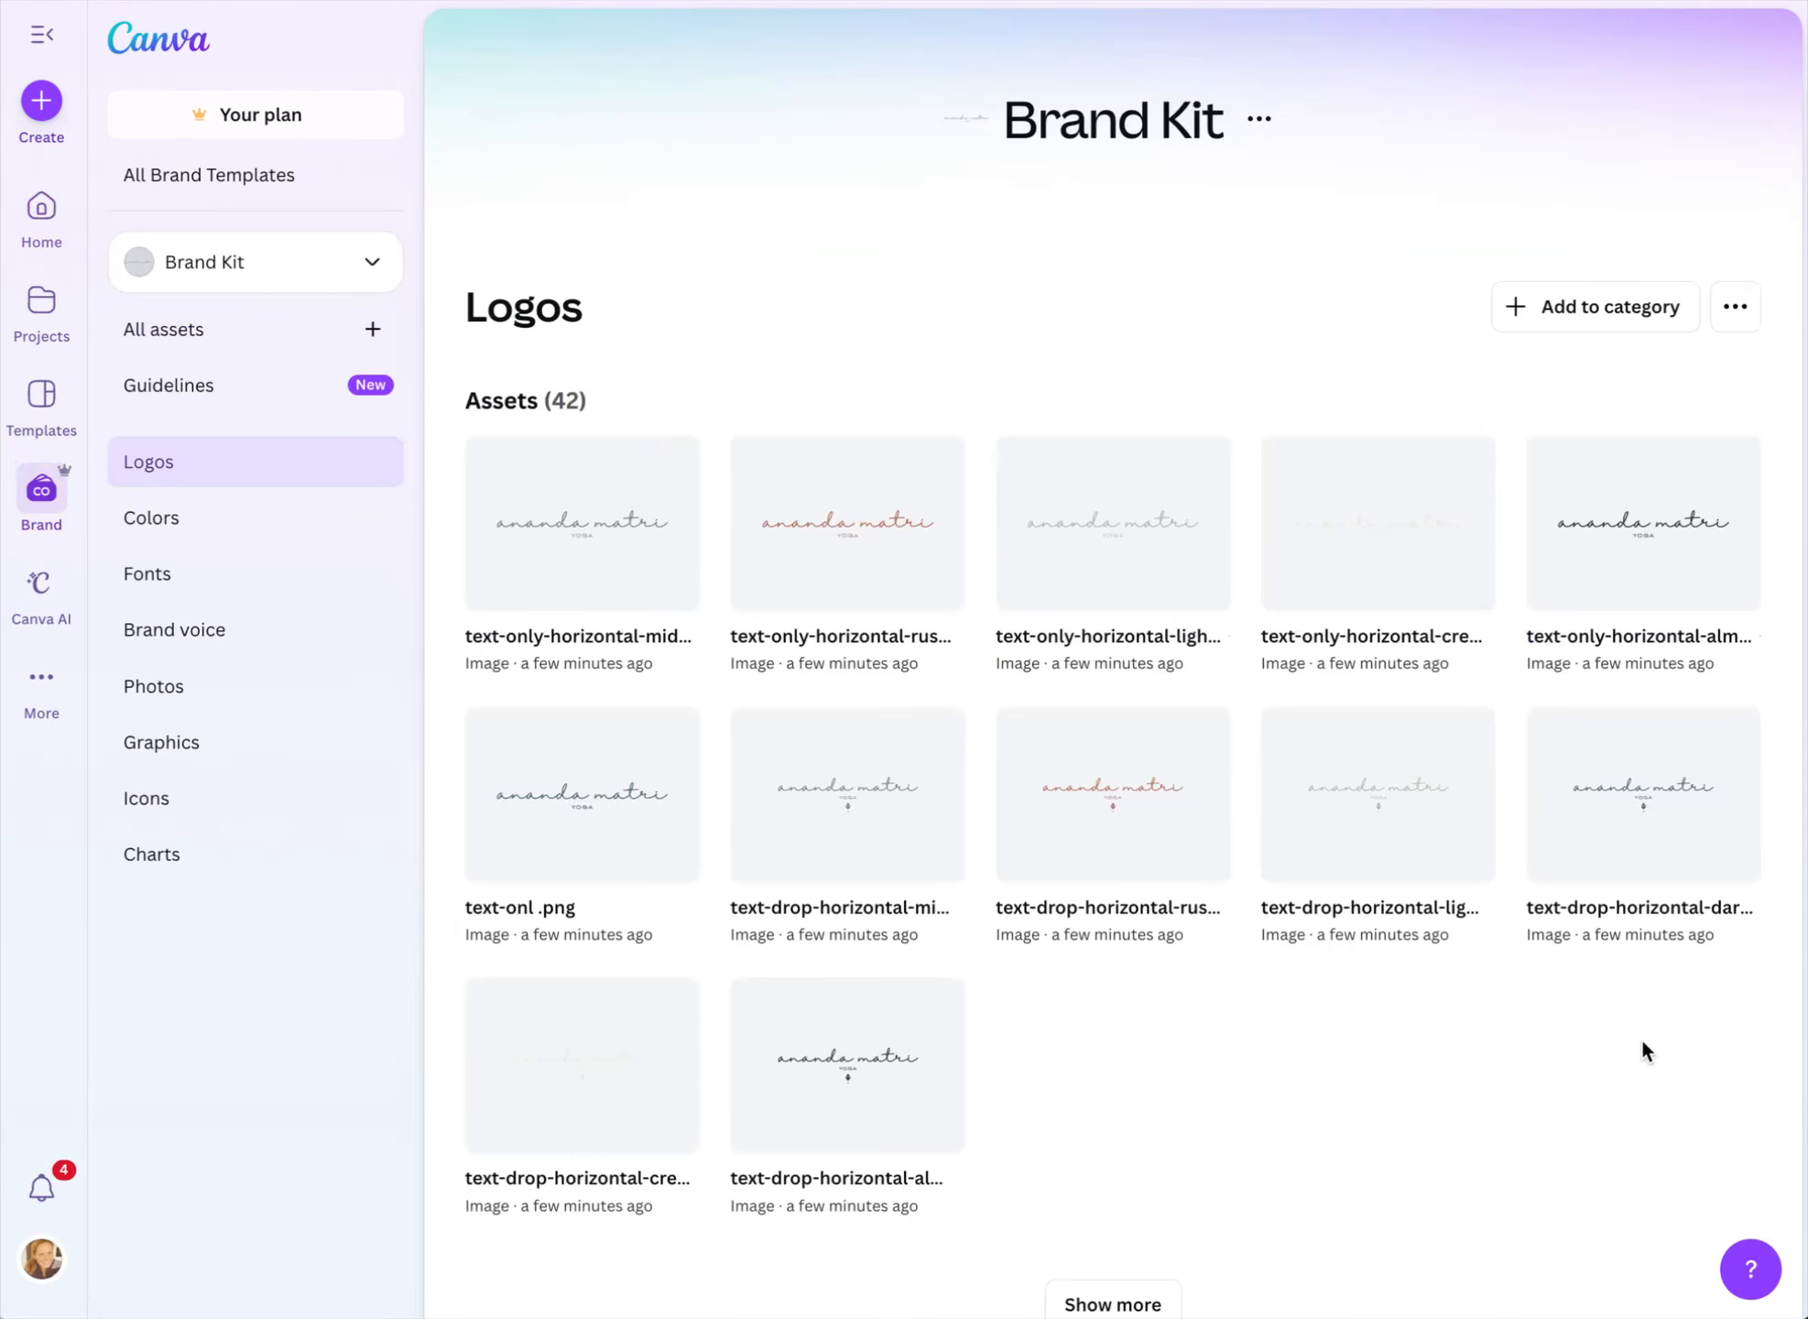
click(1591, 311)
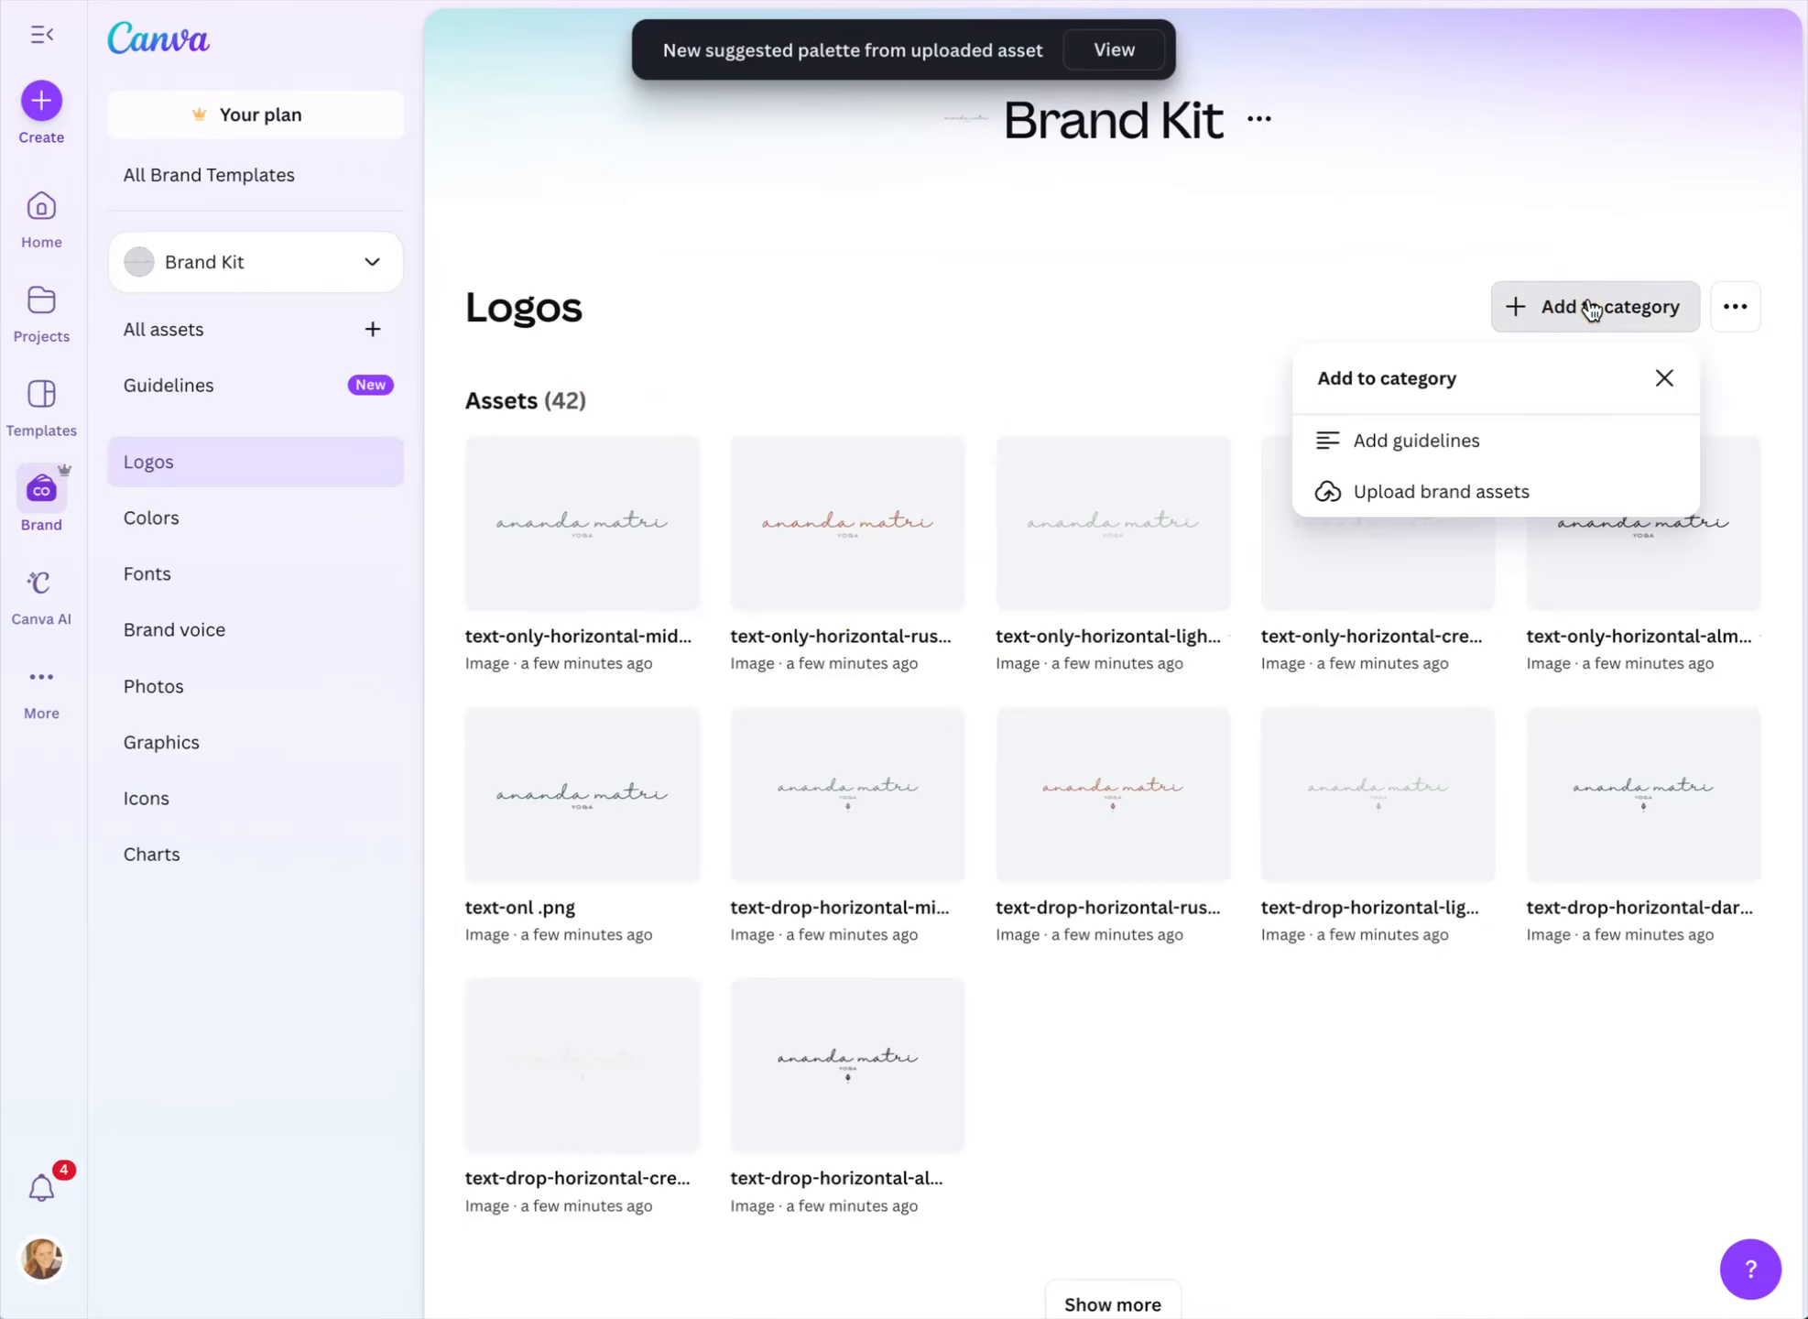
click(1411, 493)
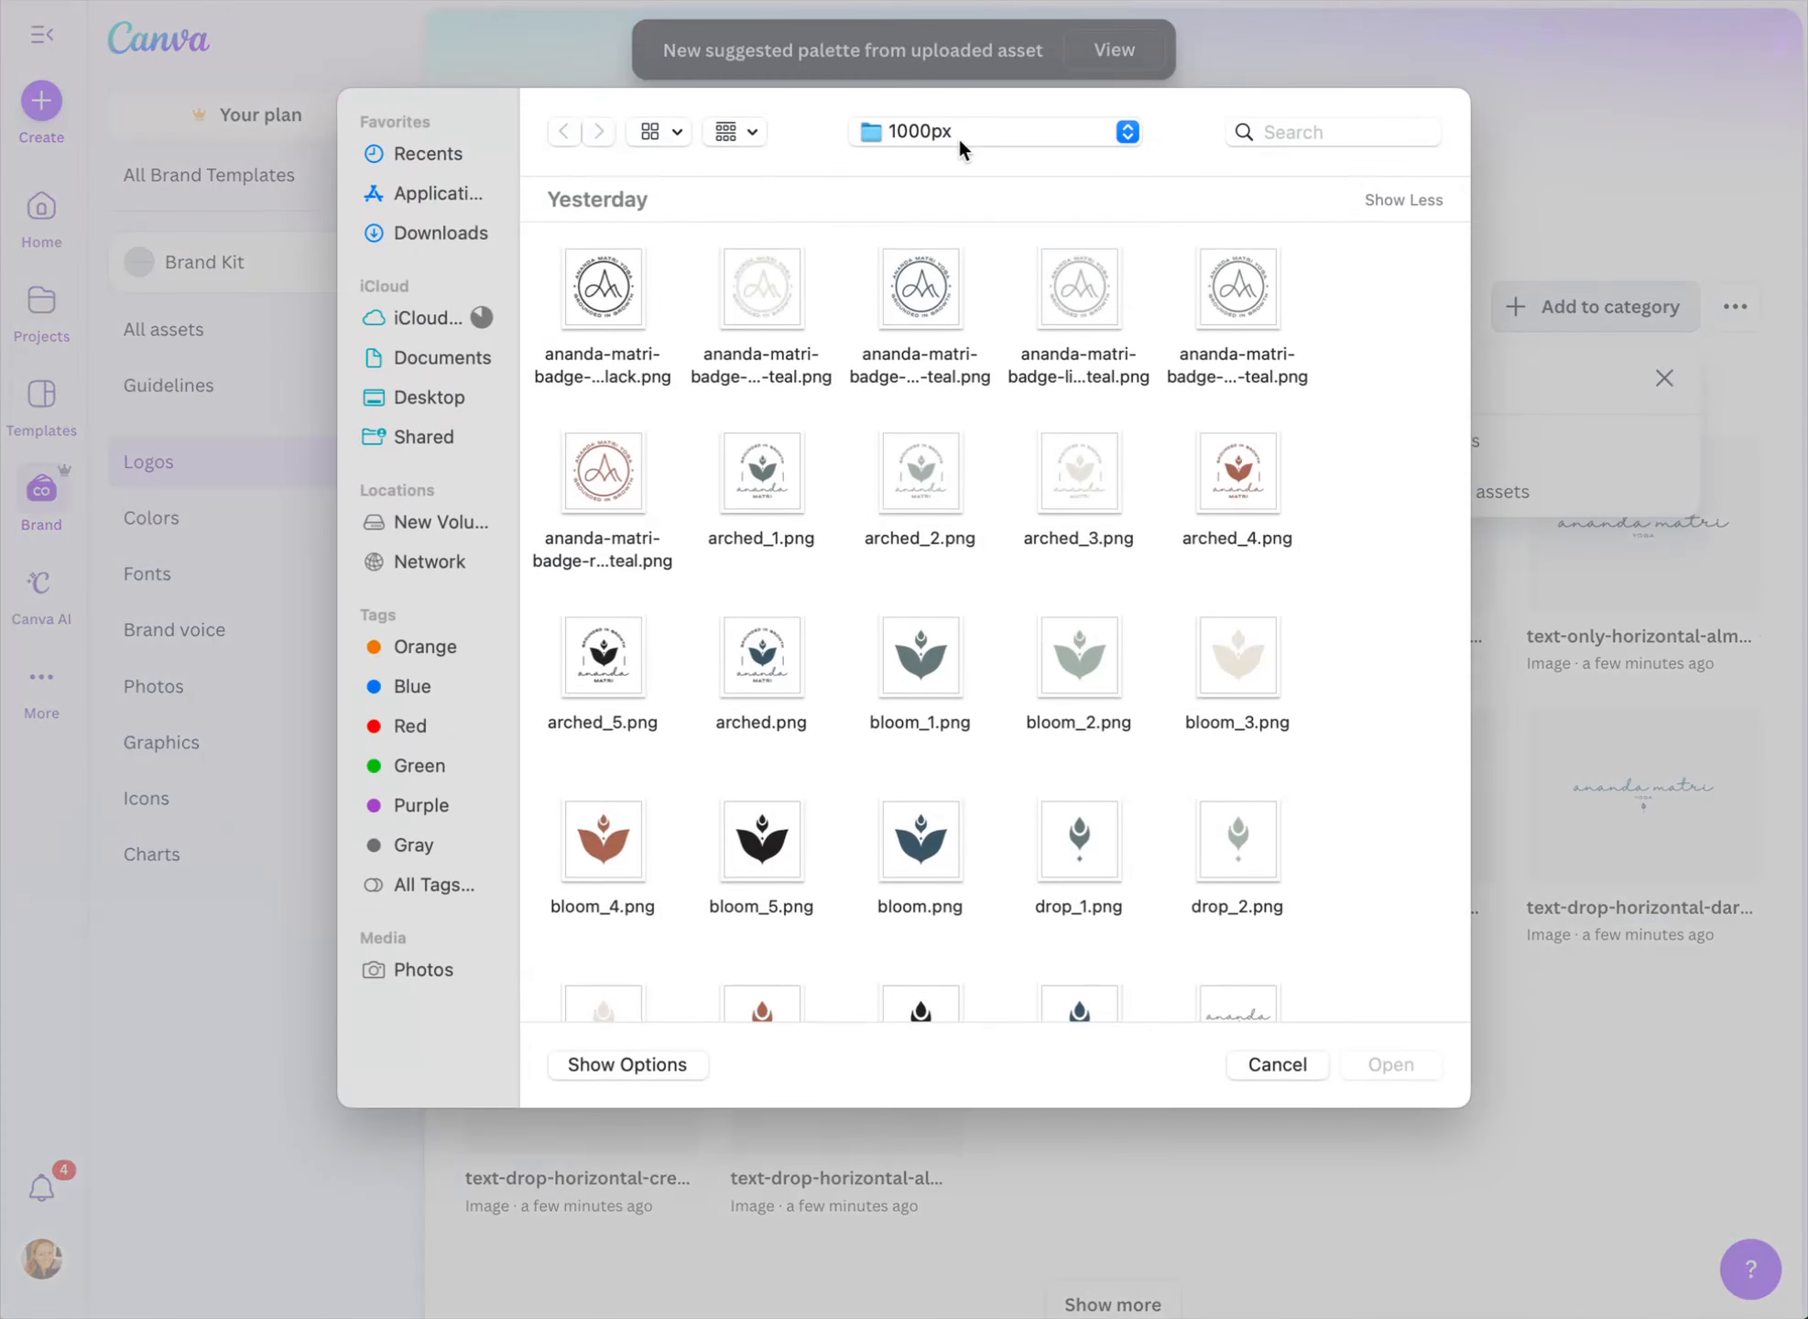
click(428, 236)
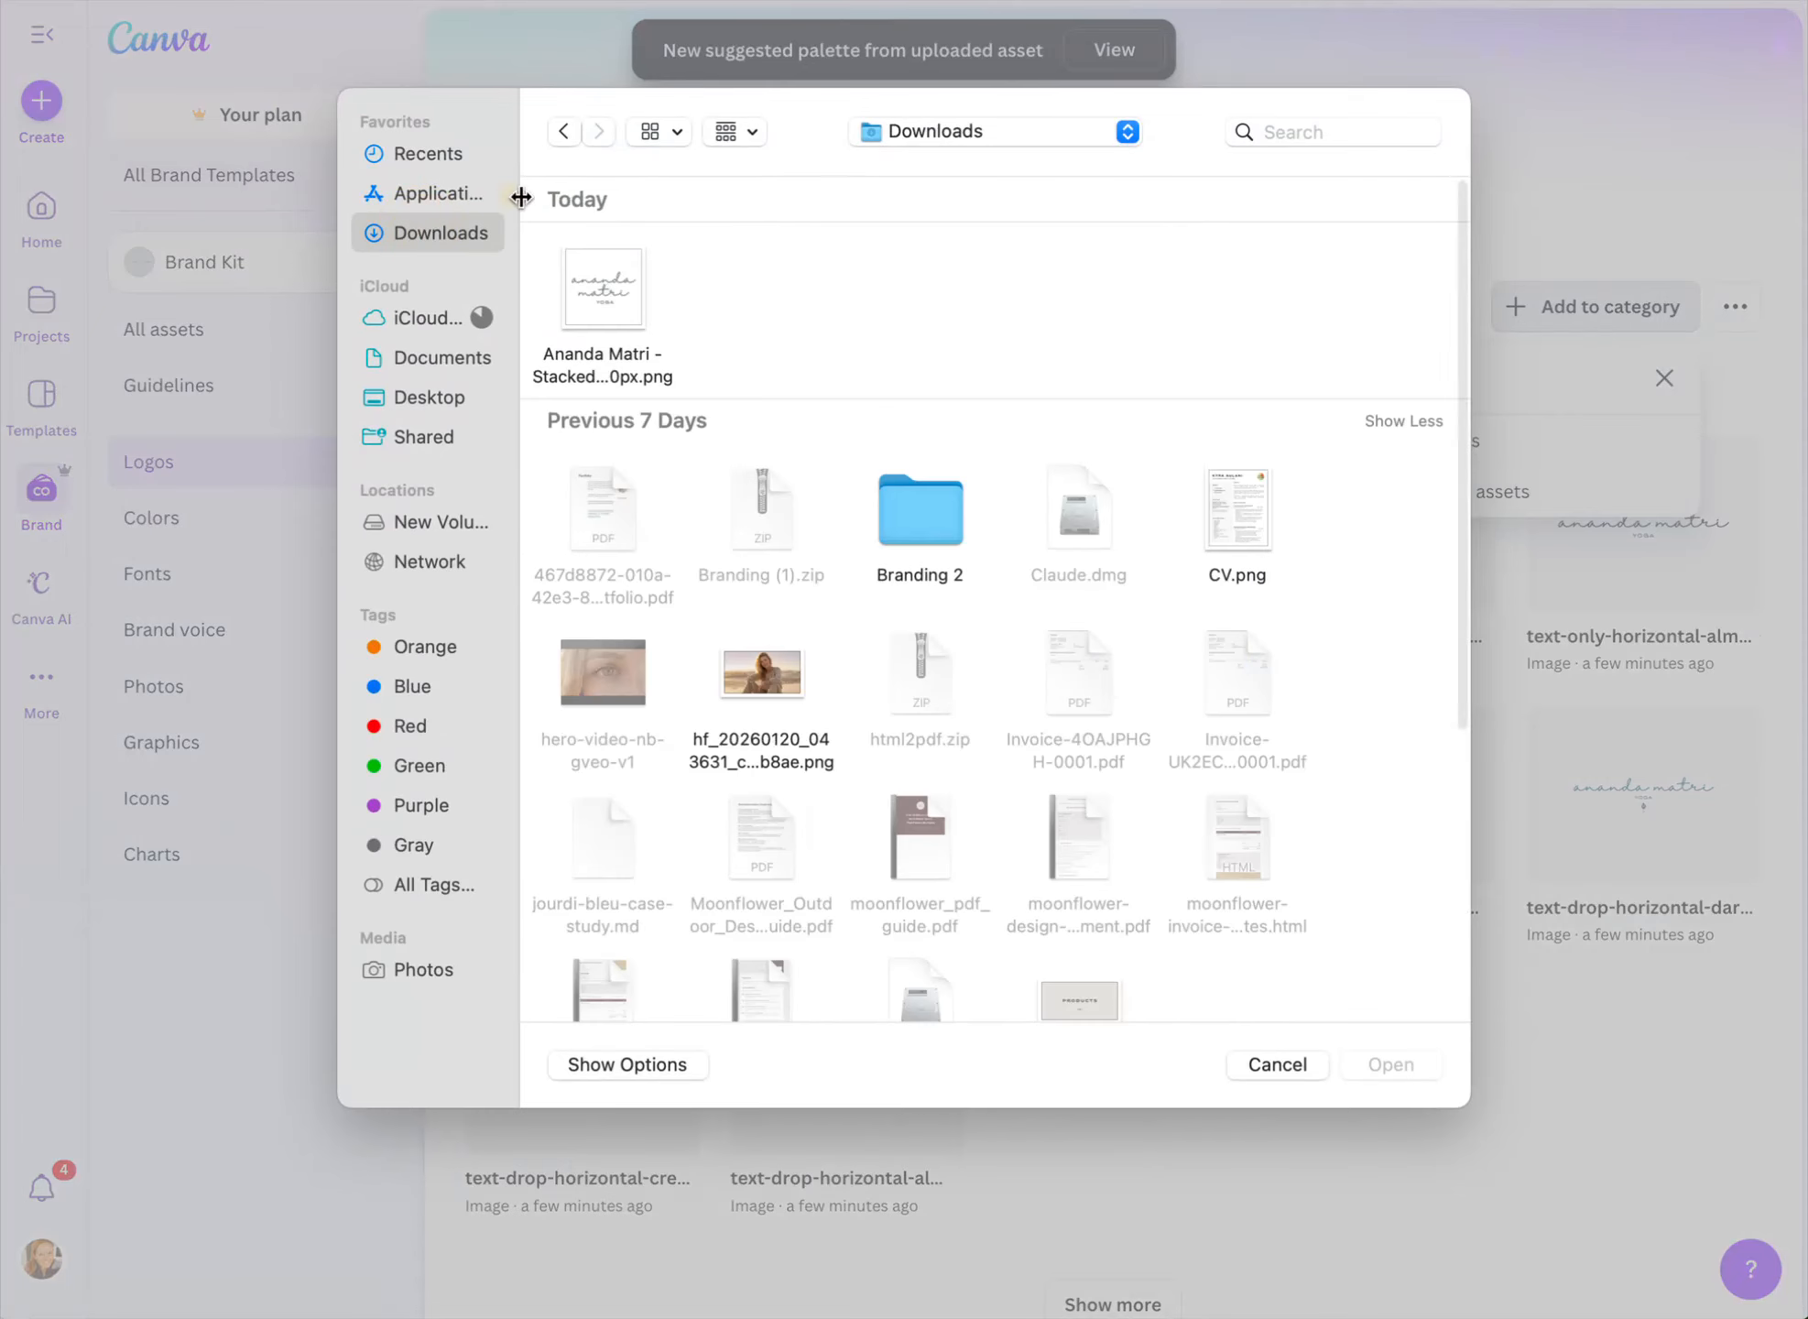
click(603, 286)
click(1393, 1062)
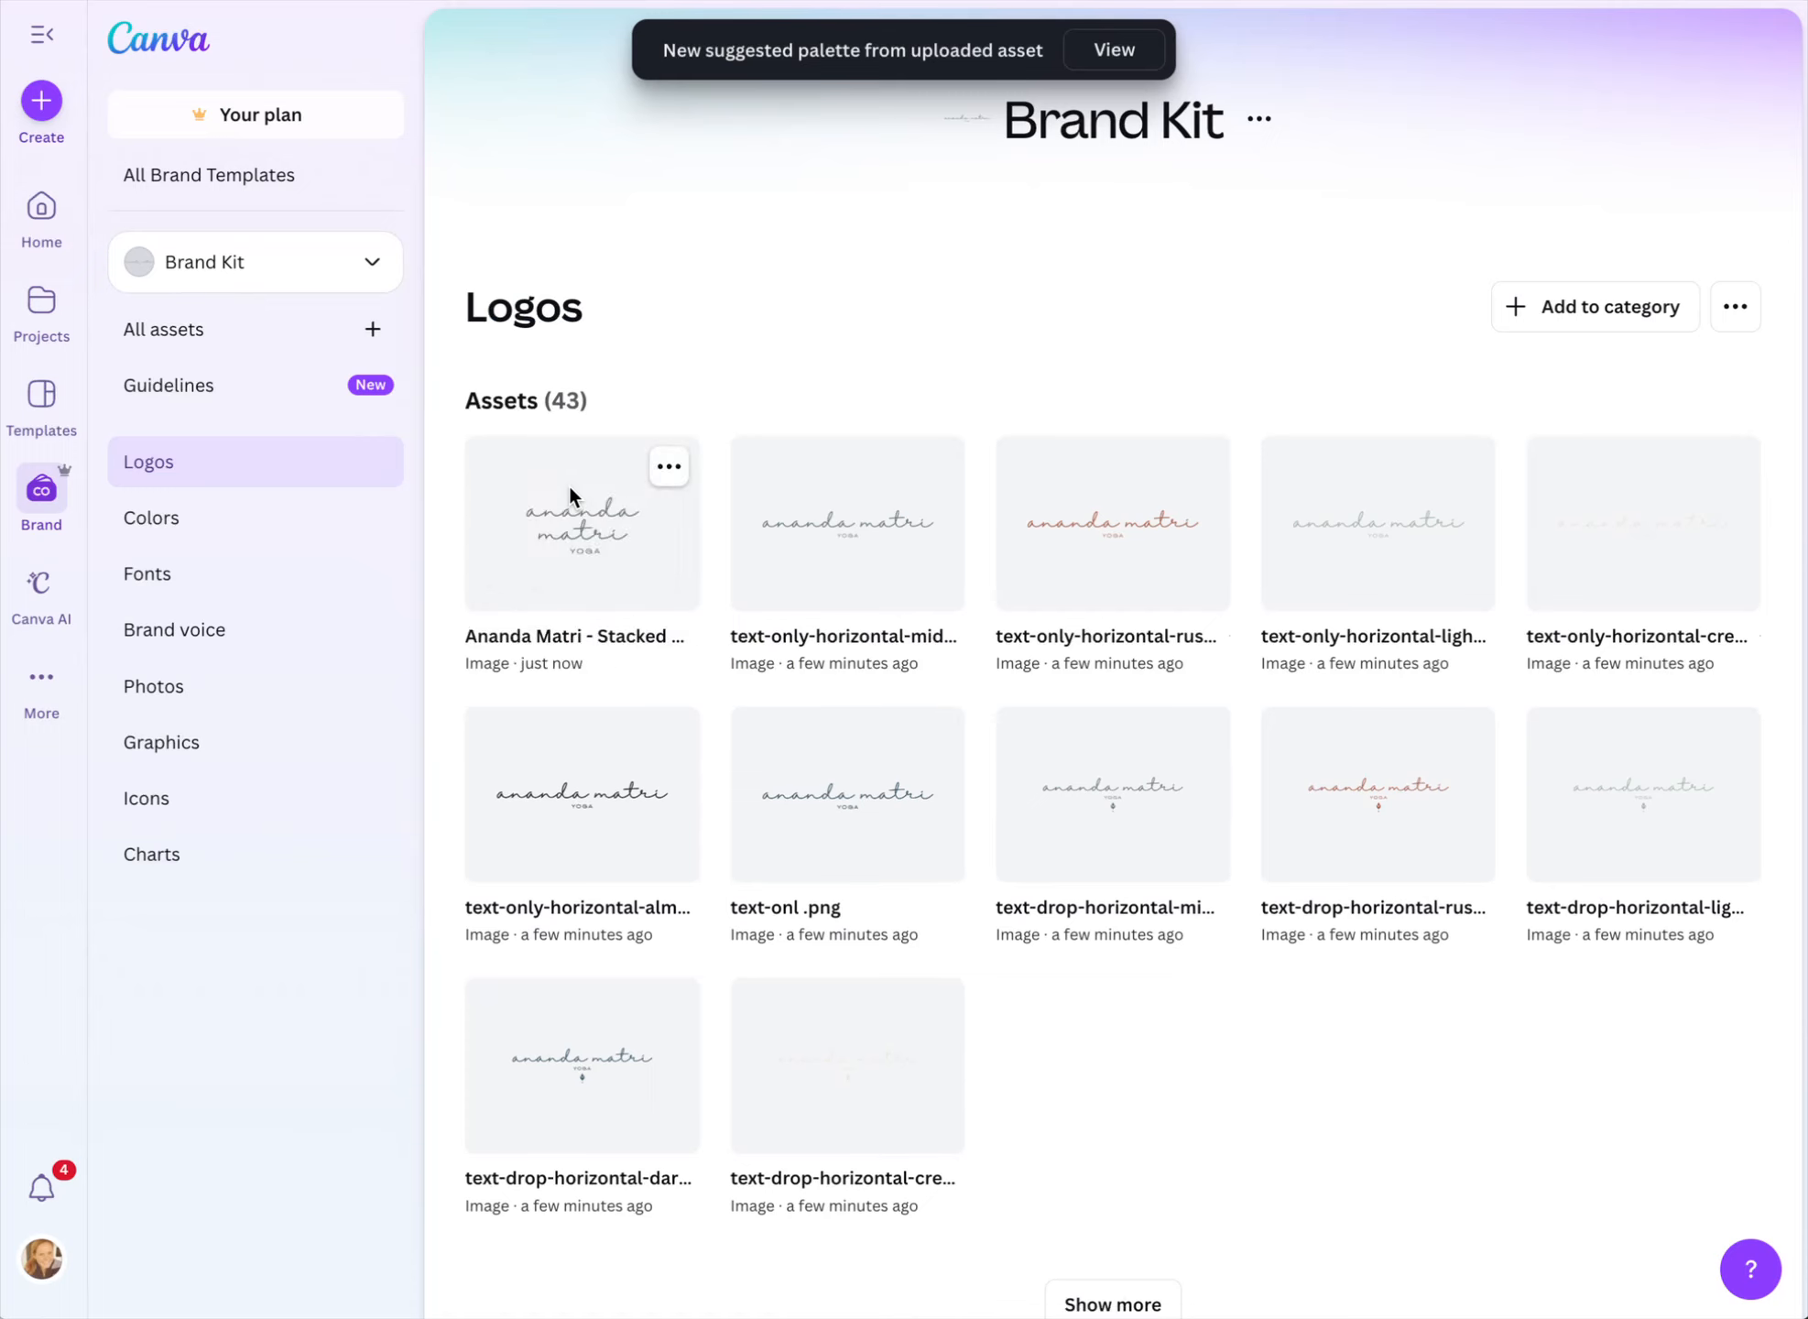
Delete the "Ananda Matri - Stacked Text - Medium Teal - 1000px" asset from the Logos category
click(669, 469)
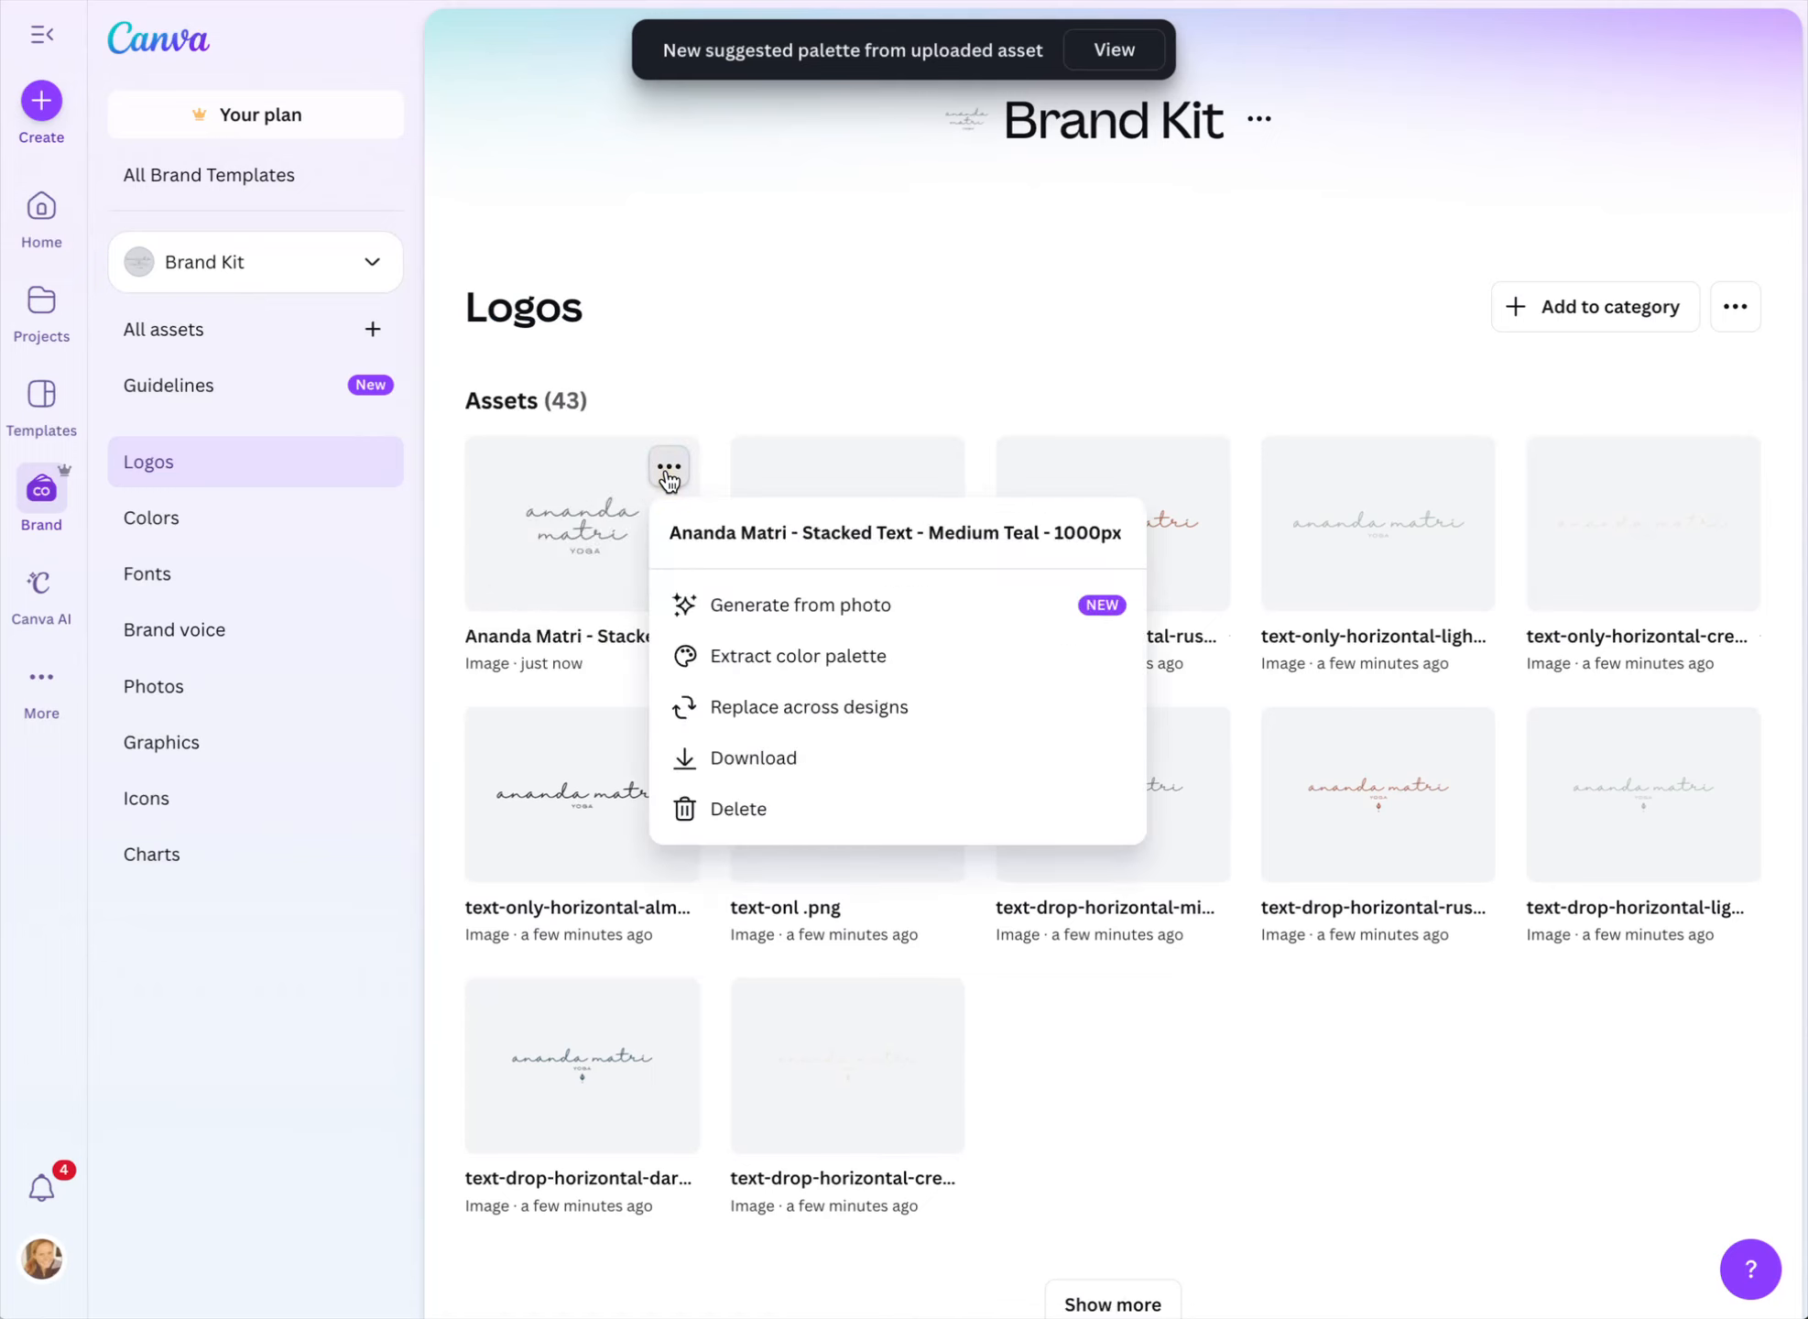
click(739, 811)
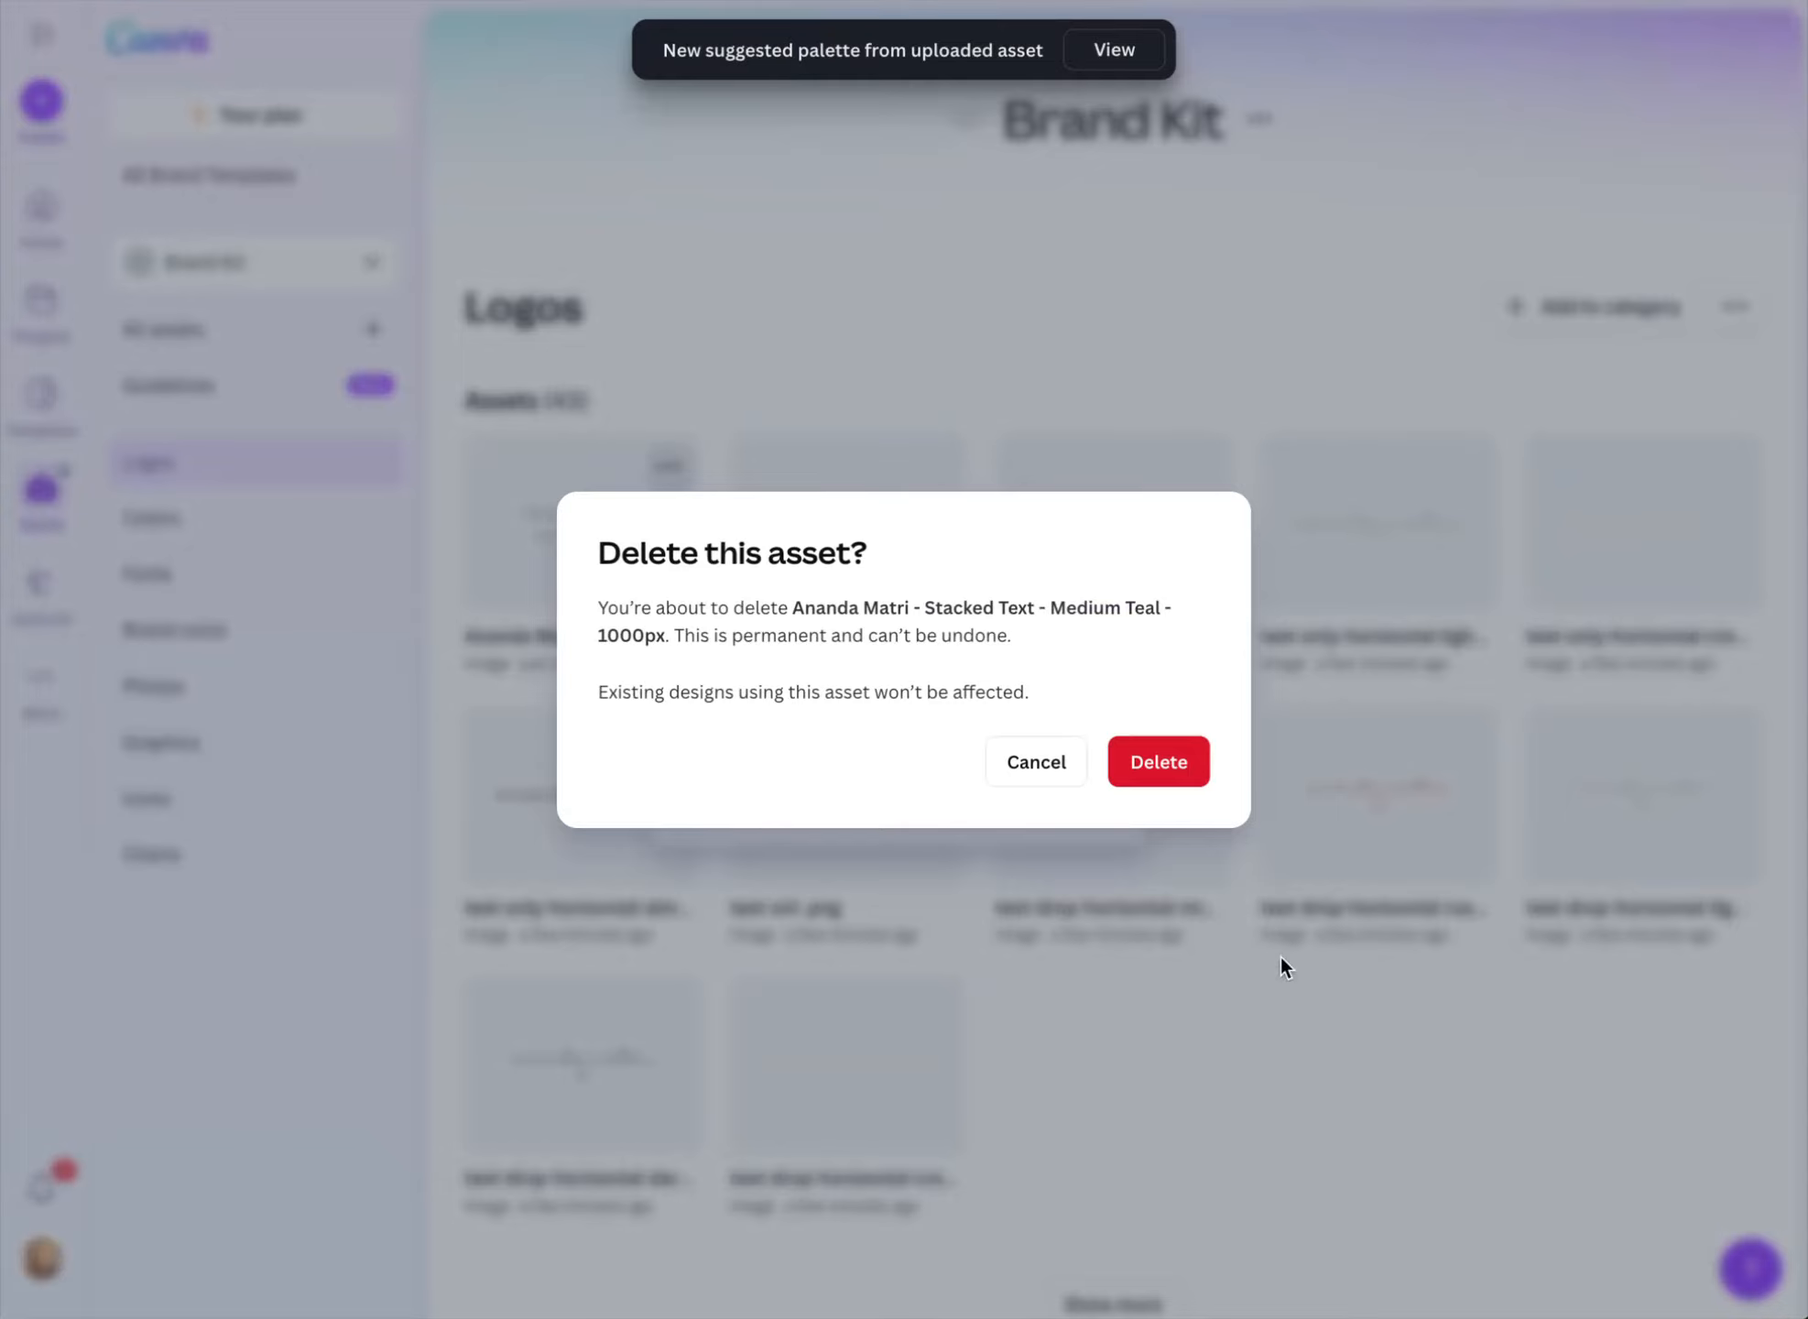
click(1146, 762)
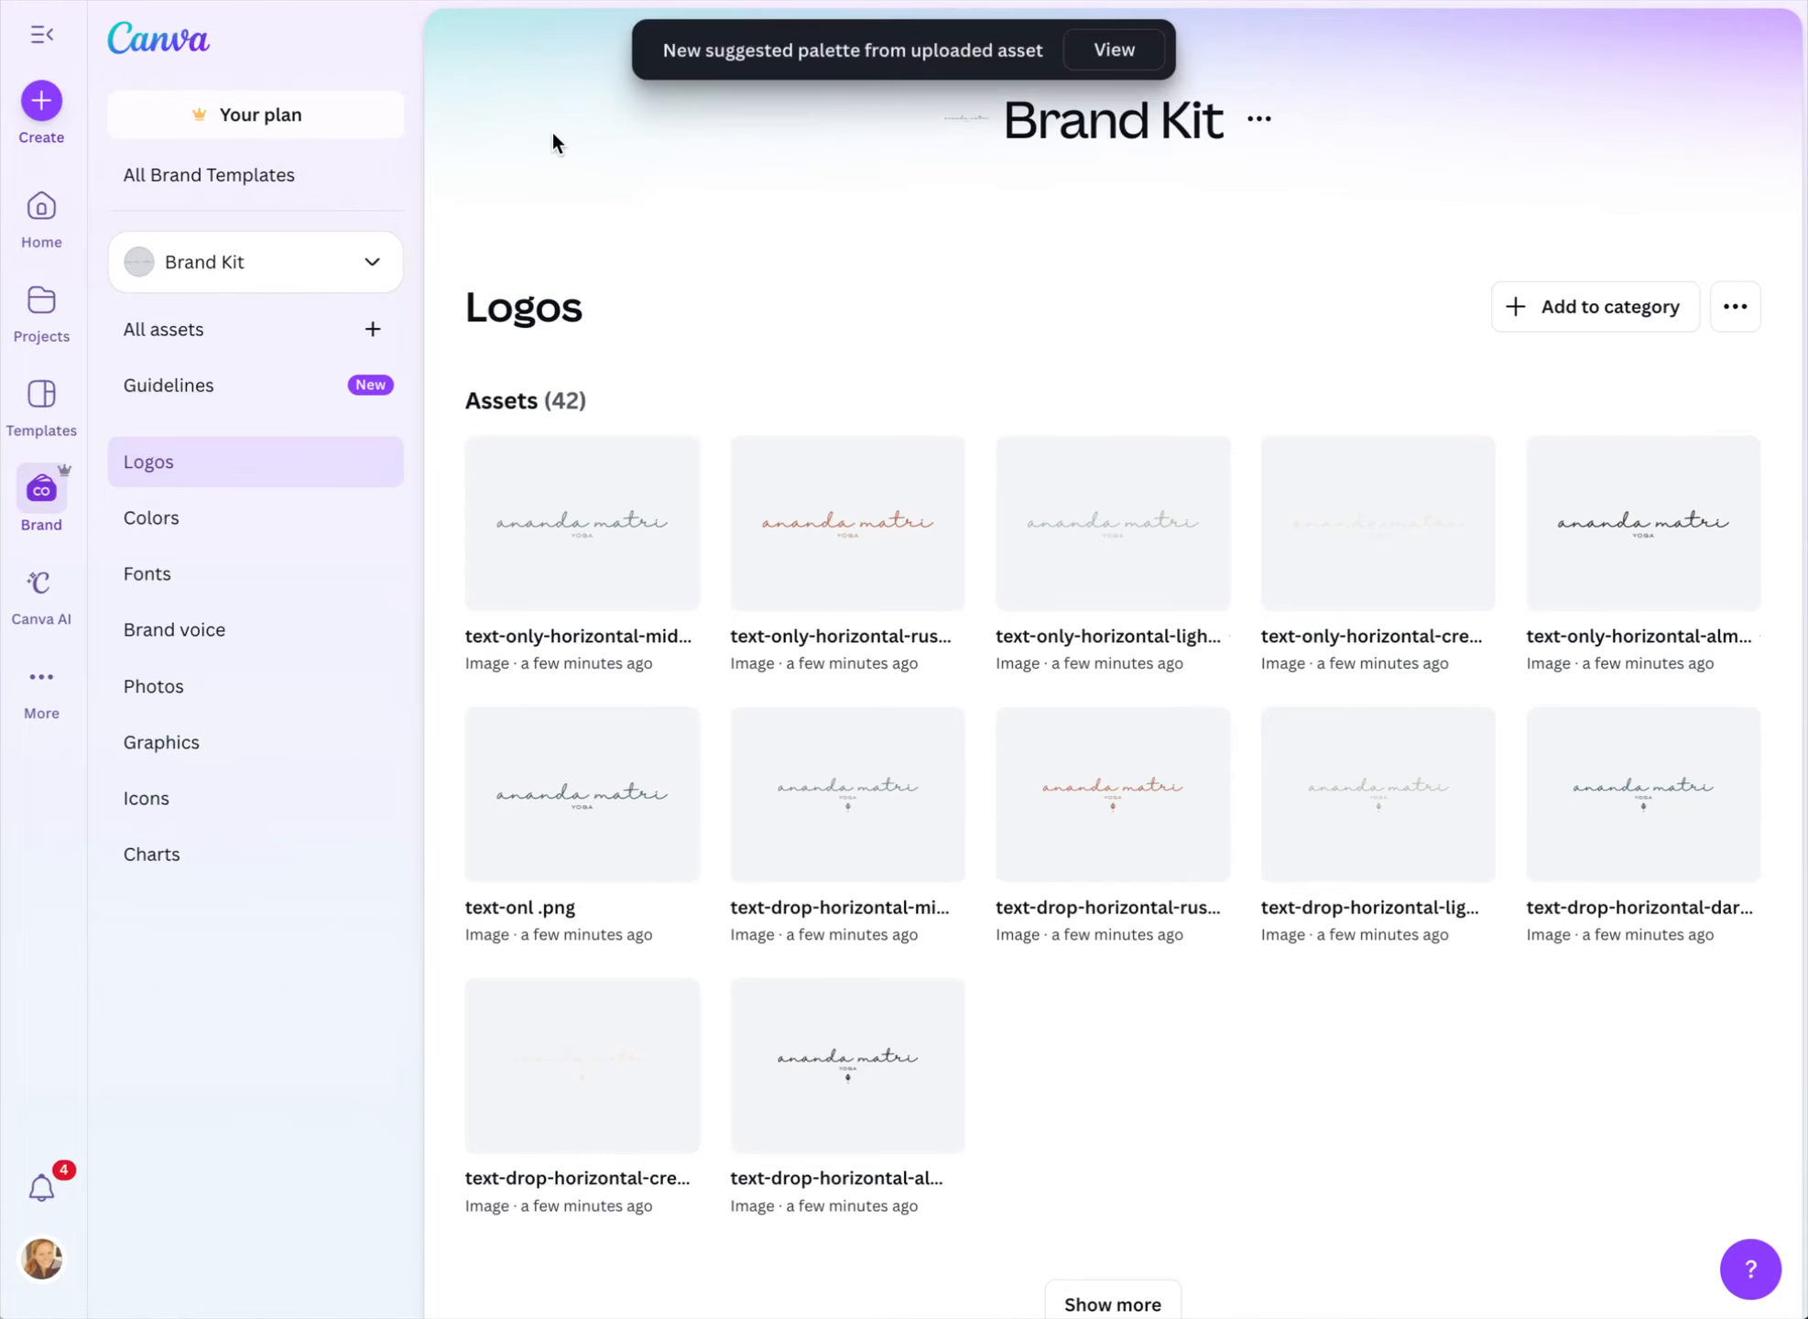
Open the Brand Kit's Colors category and look through the palettes suggested from the uploaded logo files
scroll(1280, 380, down, 1)
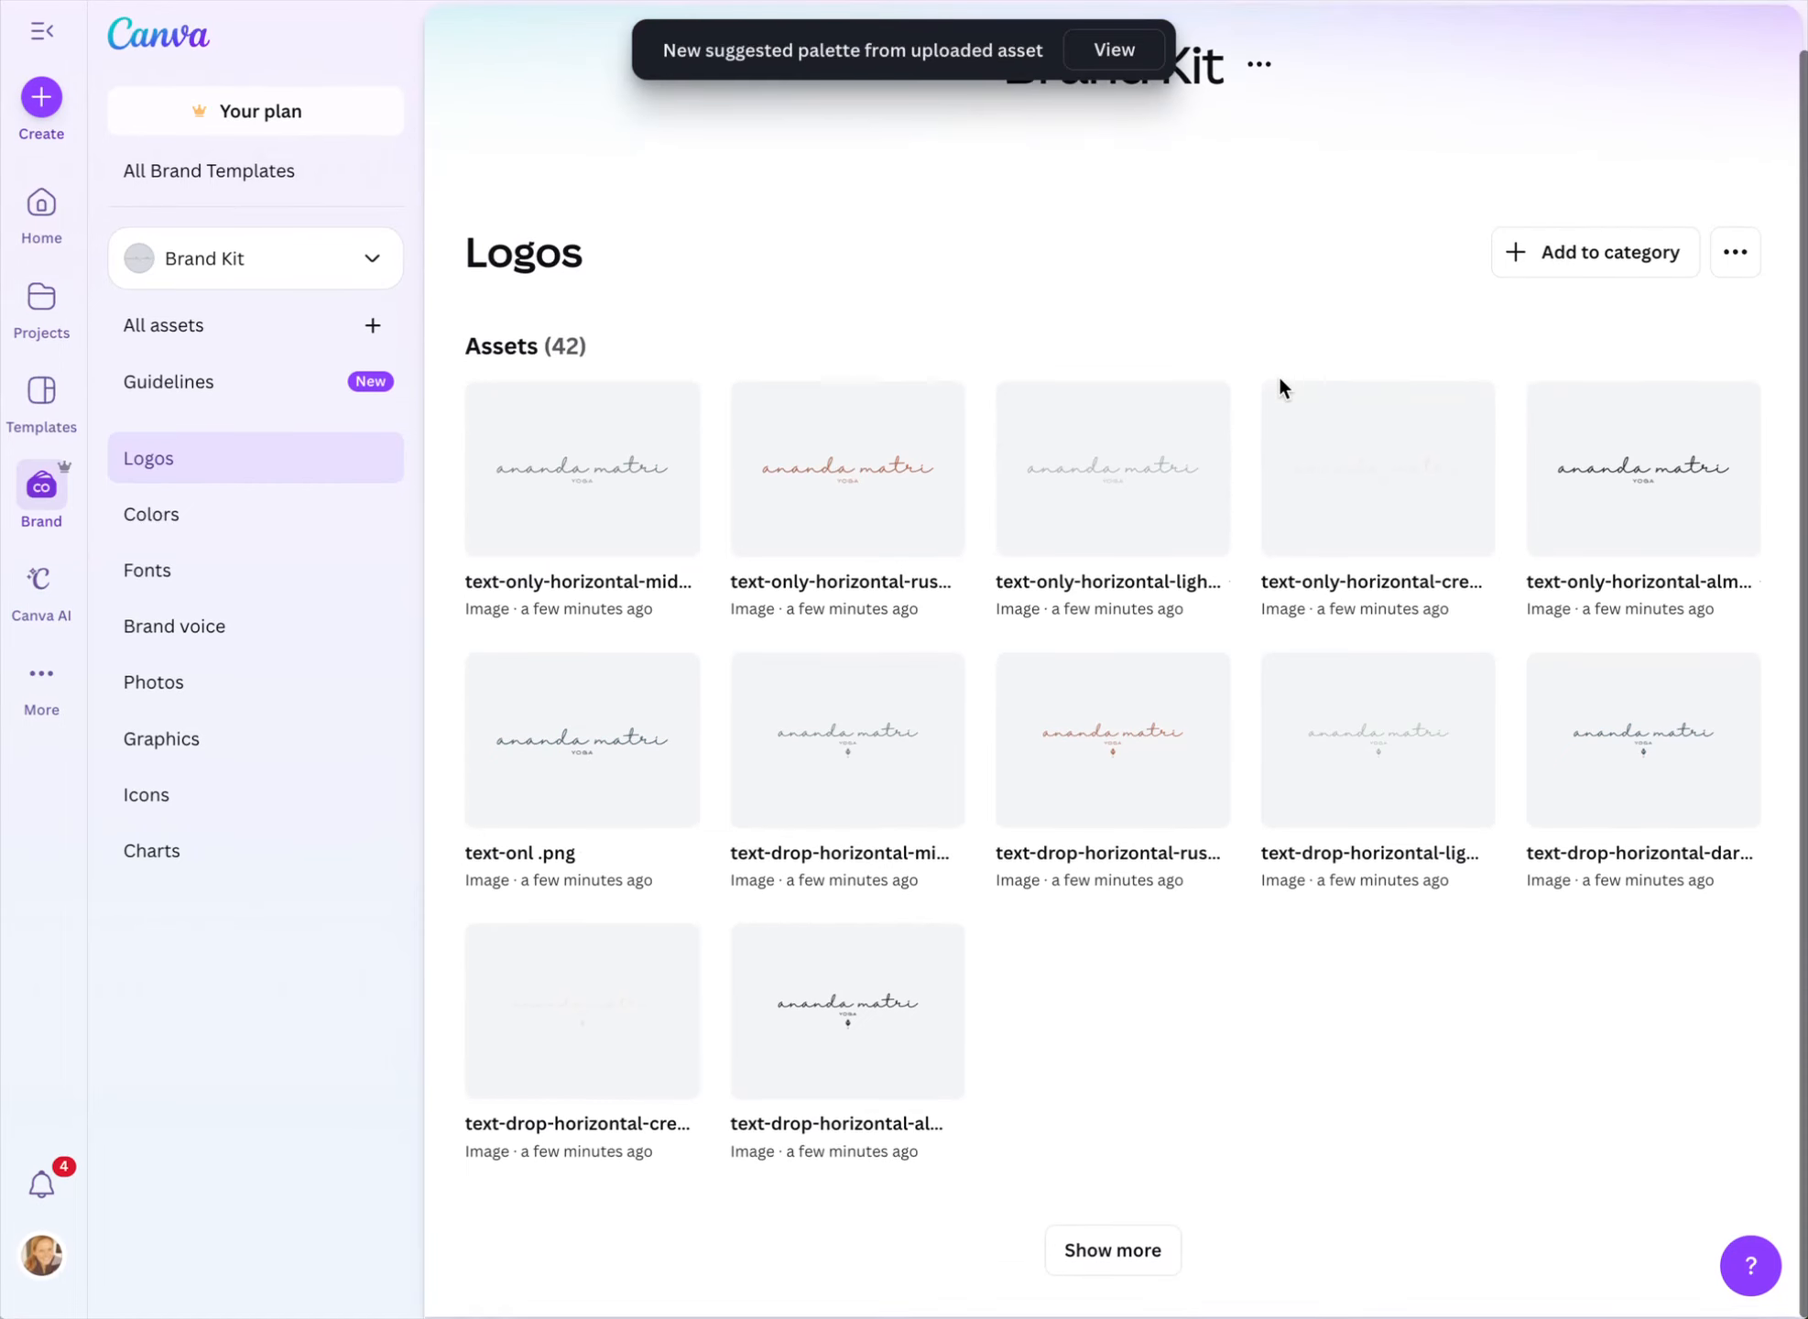
click(202, 527)
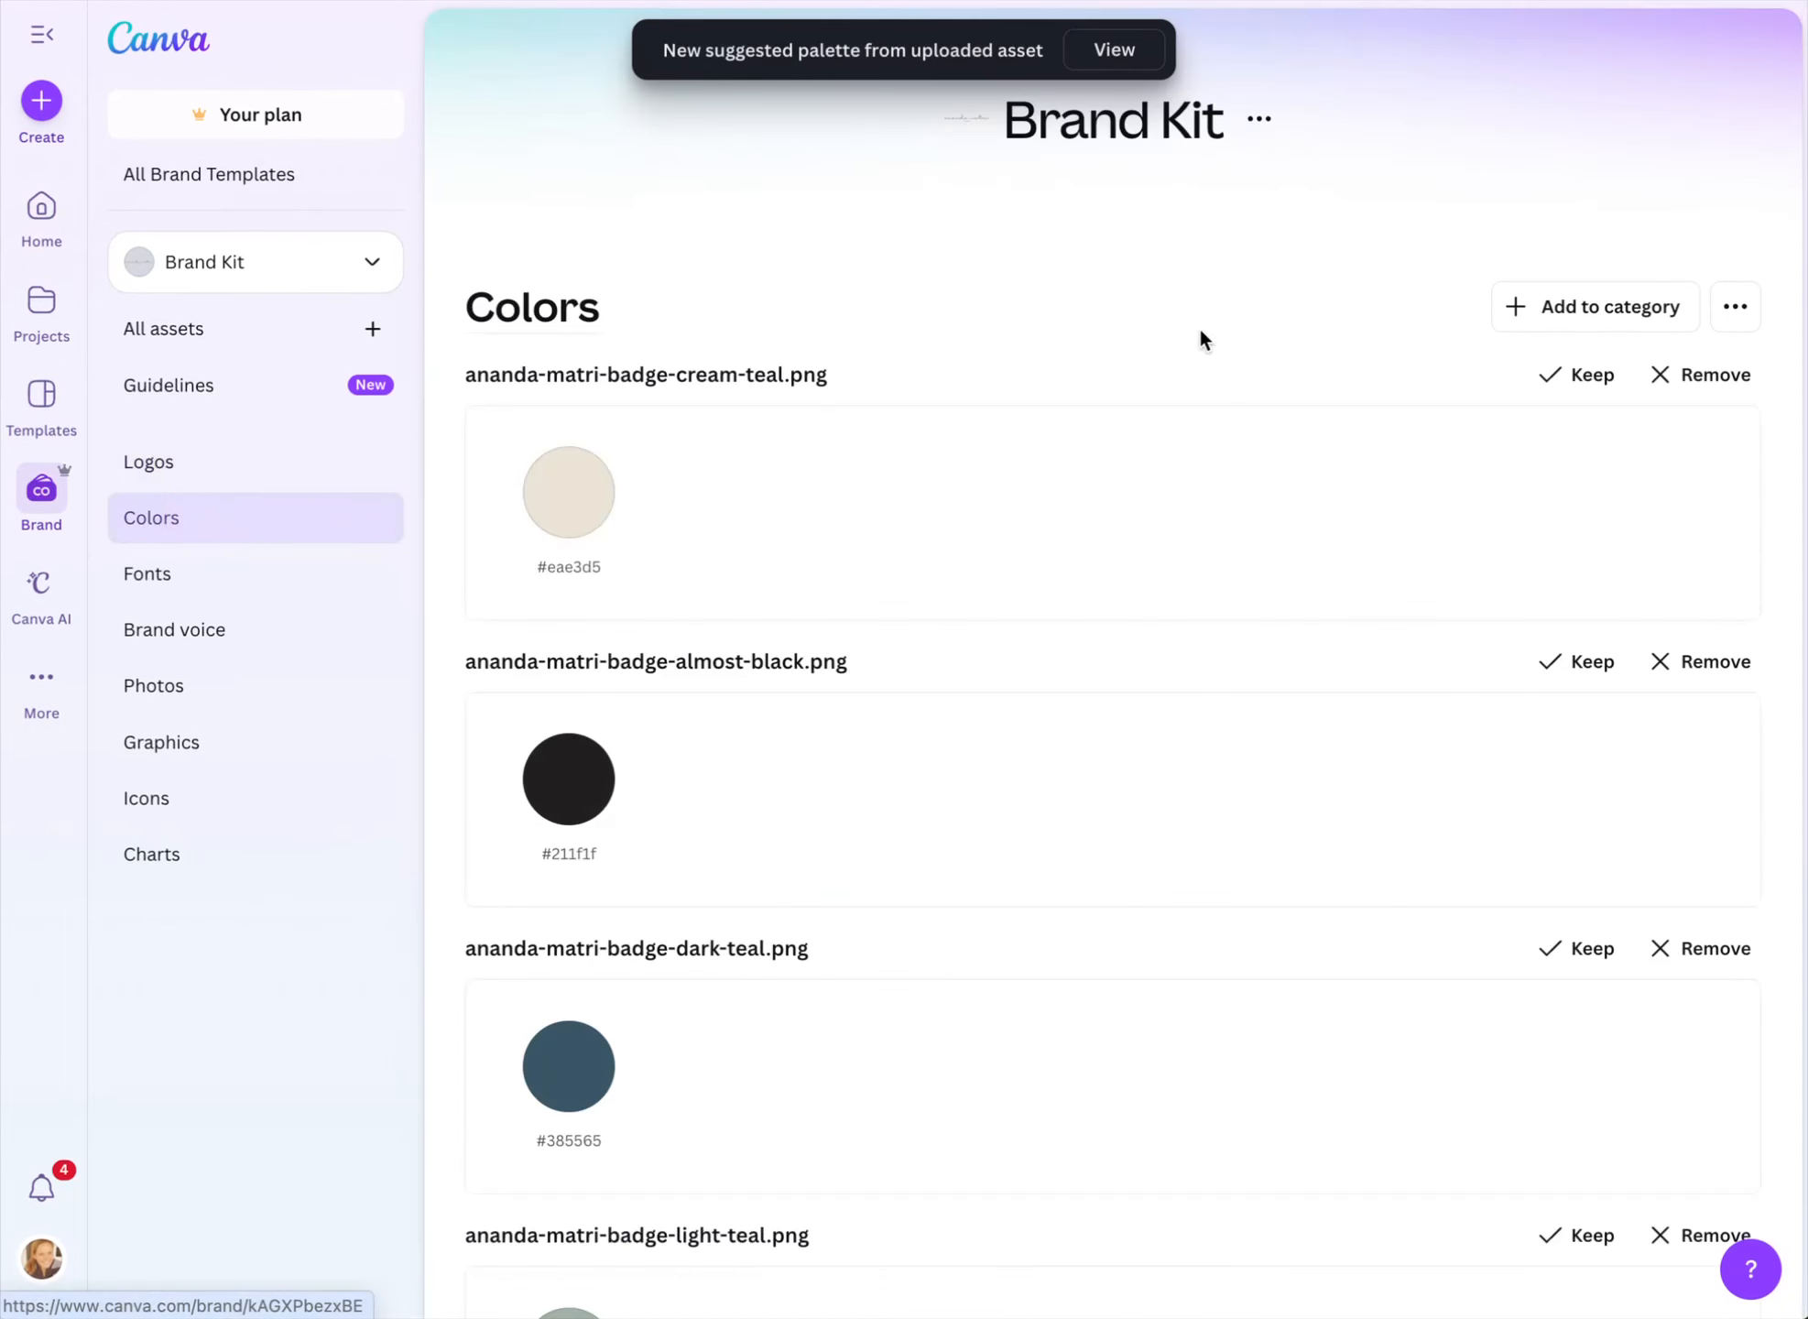
scroll(1141, 458, down, 1)
scroll(1140, 456, down, 20)
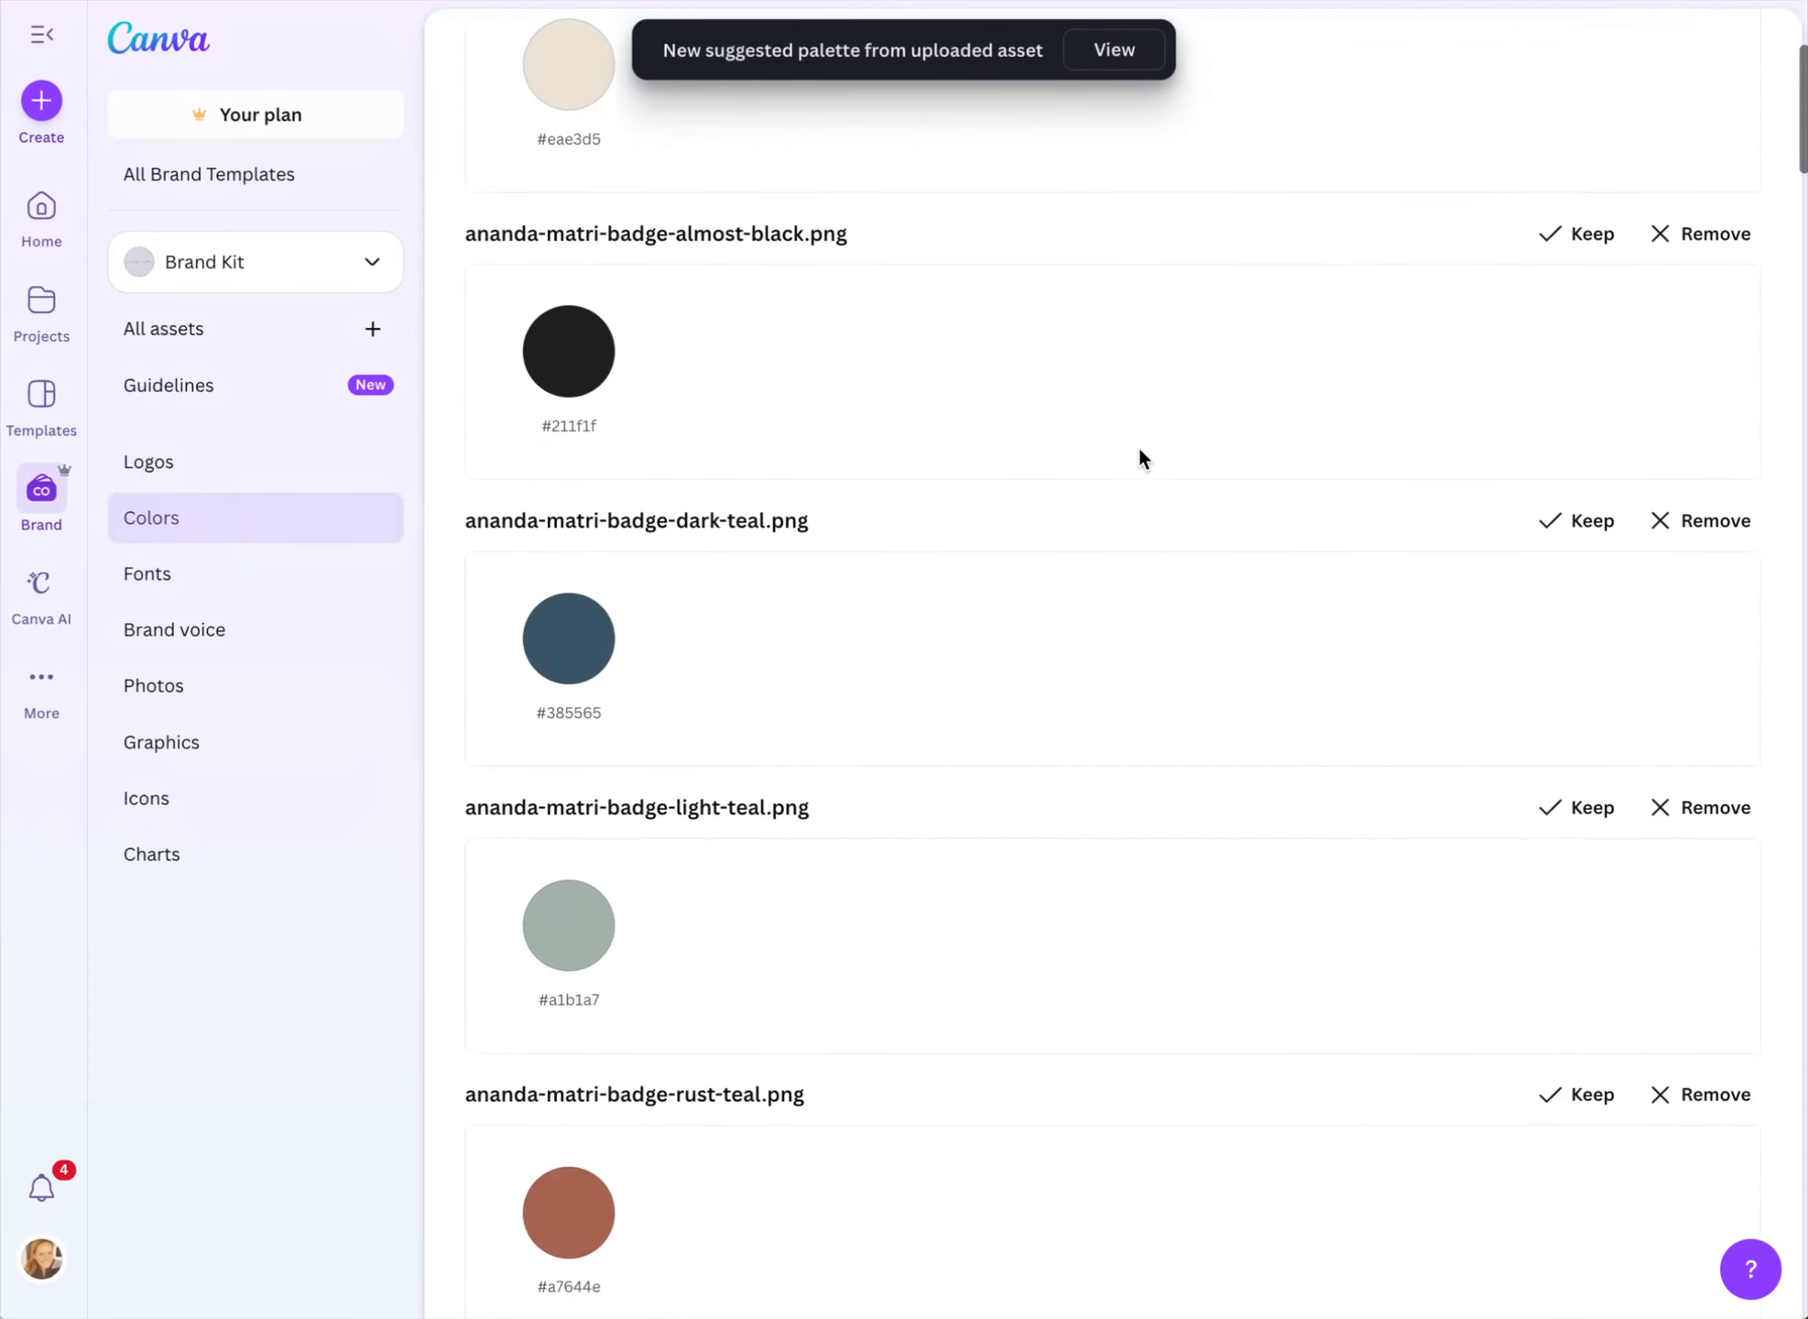
scroll(1139, 451, up, 20)
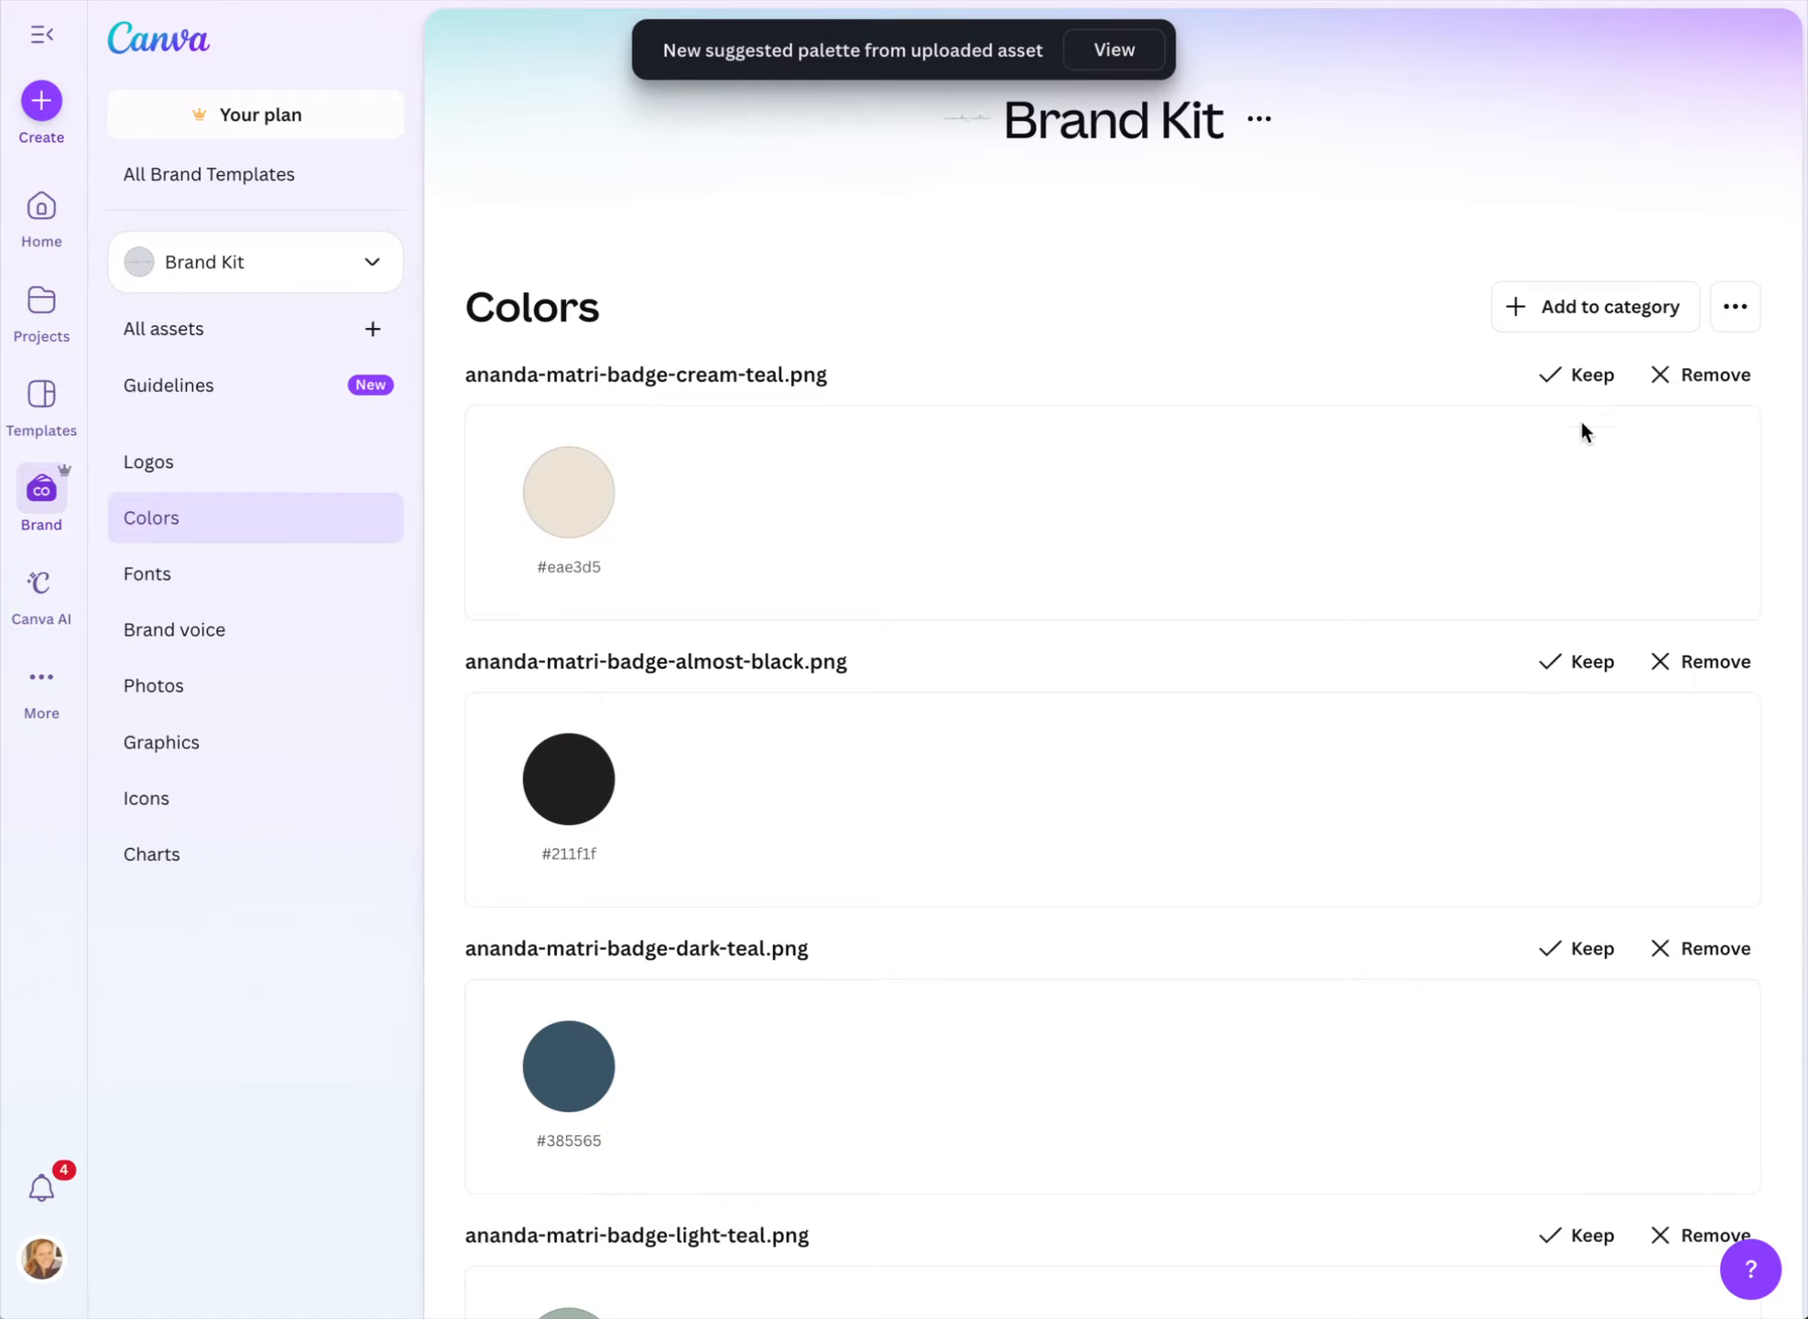
Keep the suggested palettes from the six ananda-matri-badge files: cream-teal, almost-black, dark-teal, light-teal, rust-teal and mid-teal
click(1585, 383)
scroll(1582, 385, down, 2)
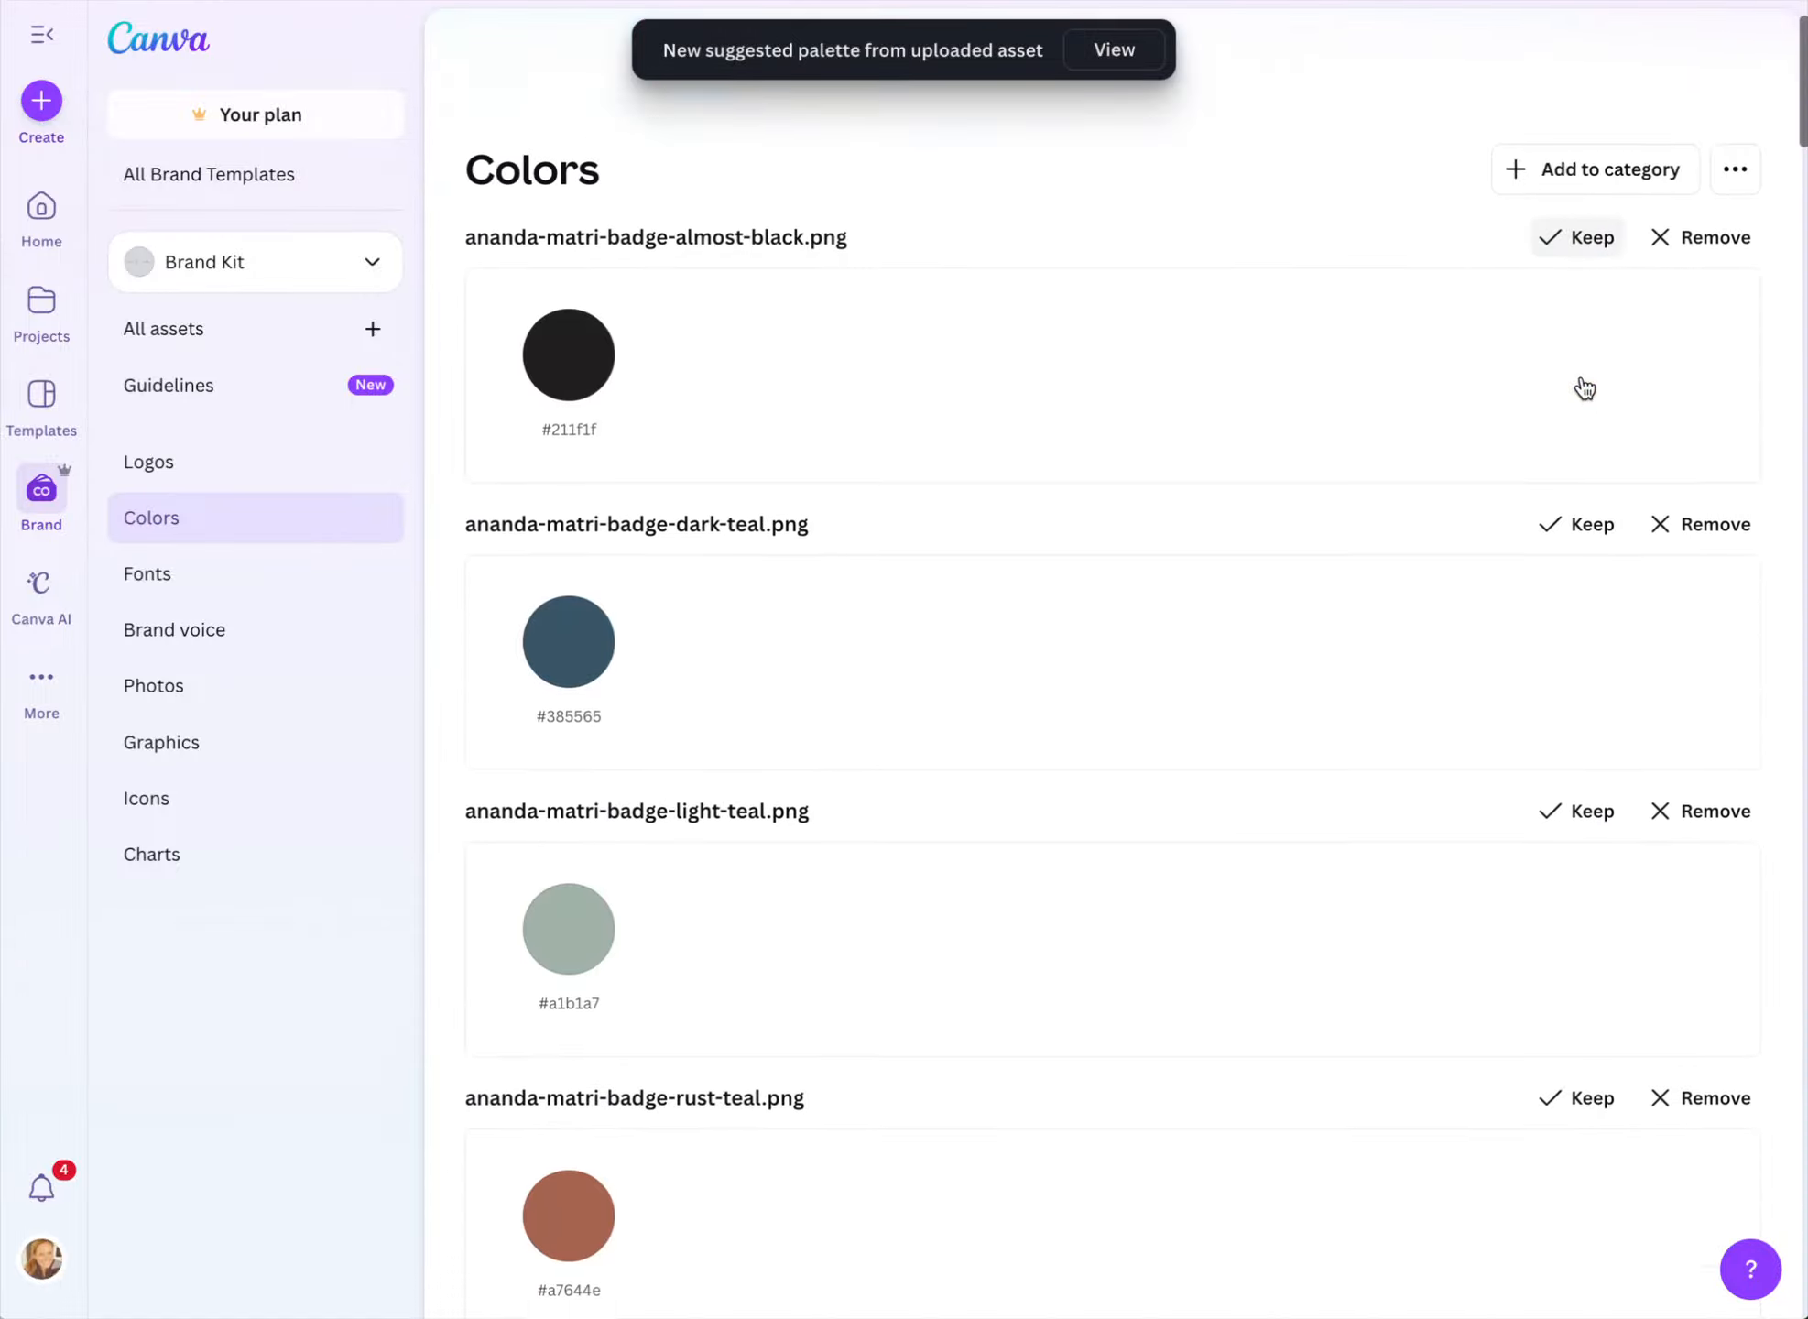
click(1589, 235)
click(1594, 234)
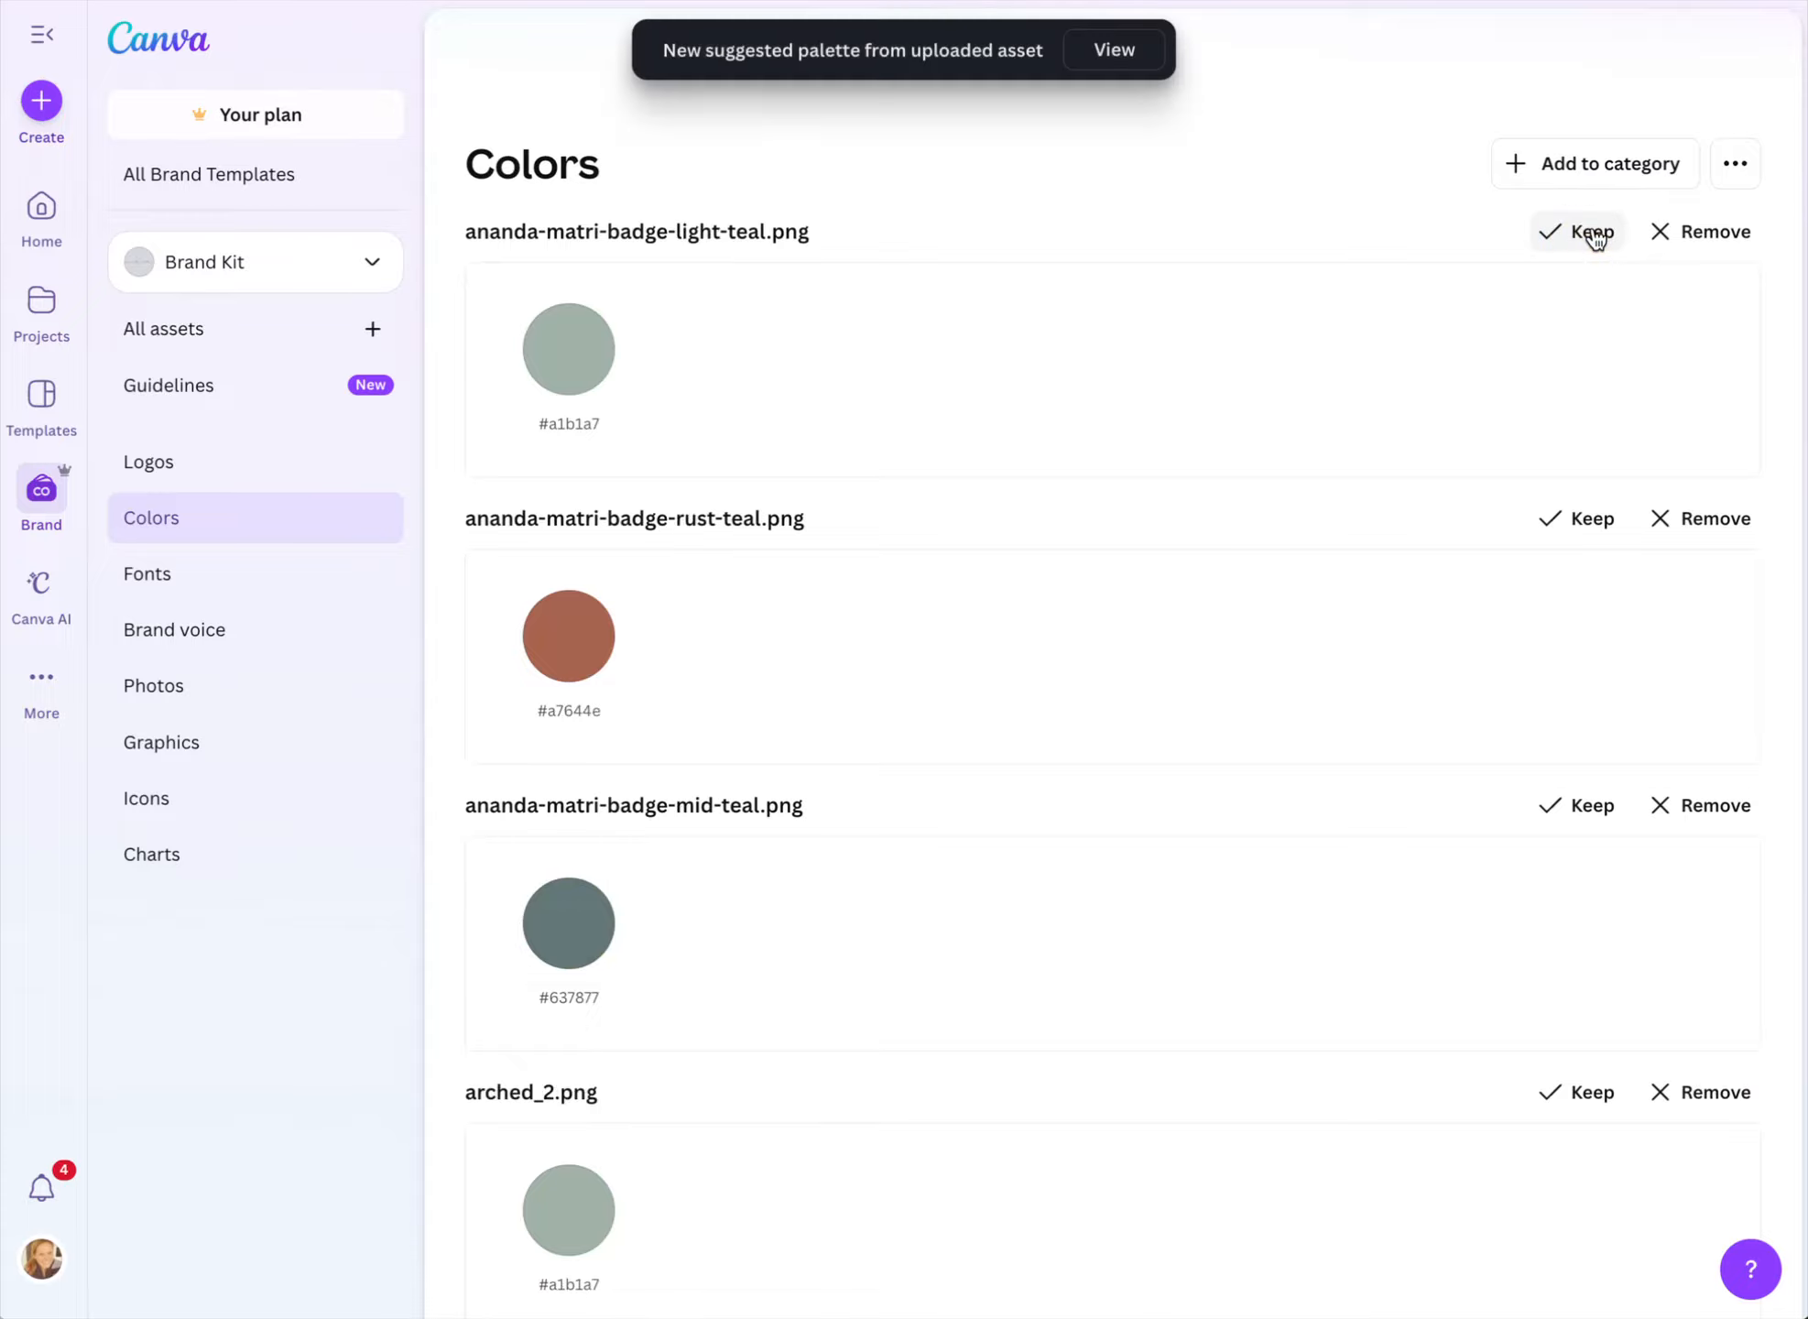
click(1593, 235)
click(1593, 235)
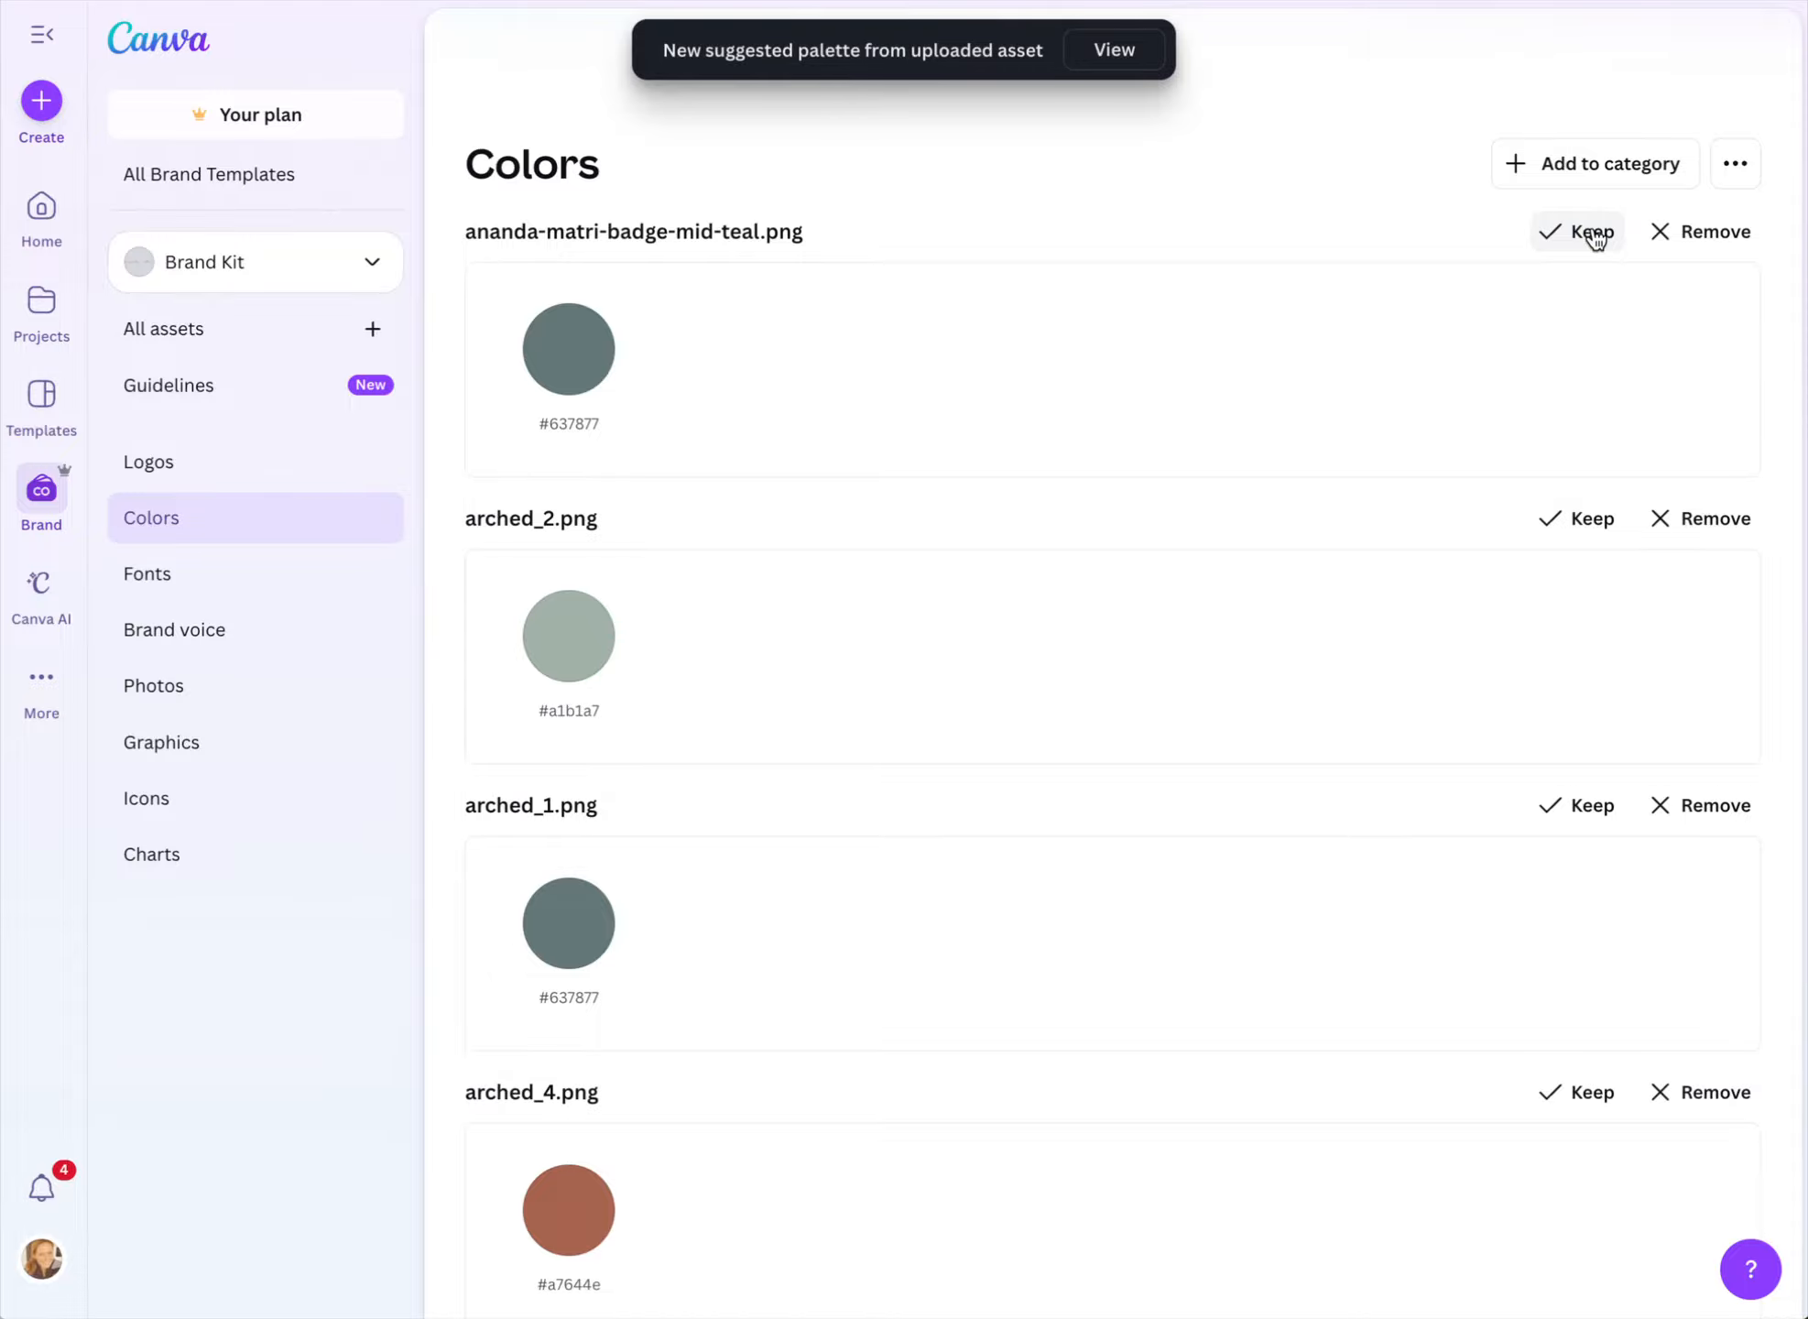
click(1594, 234)
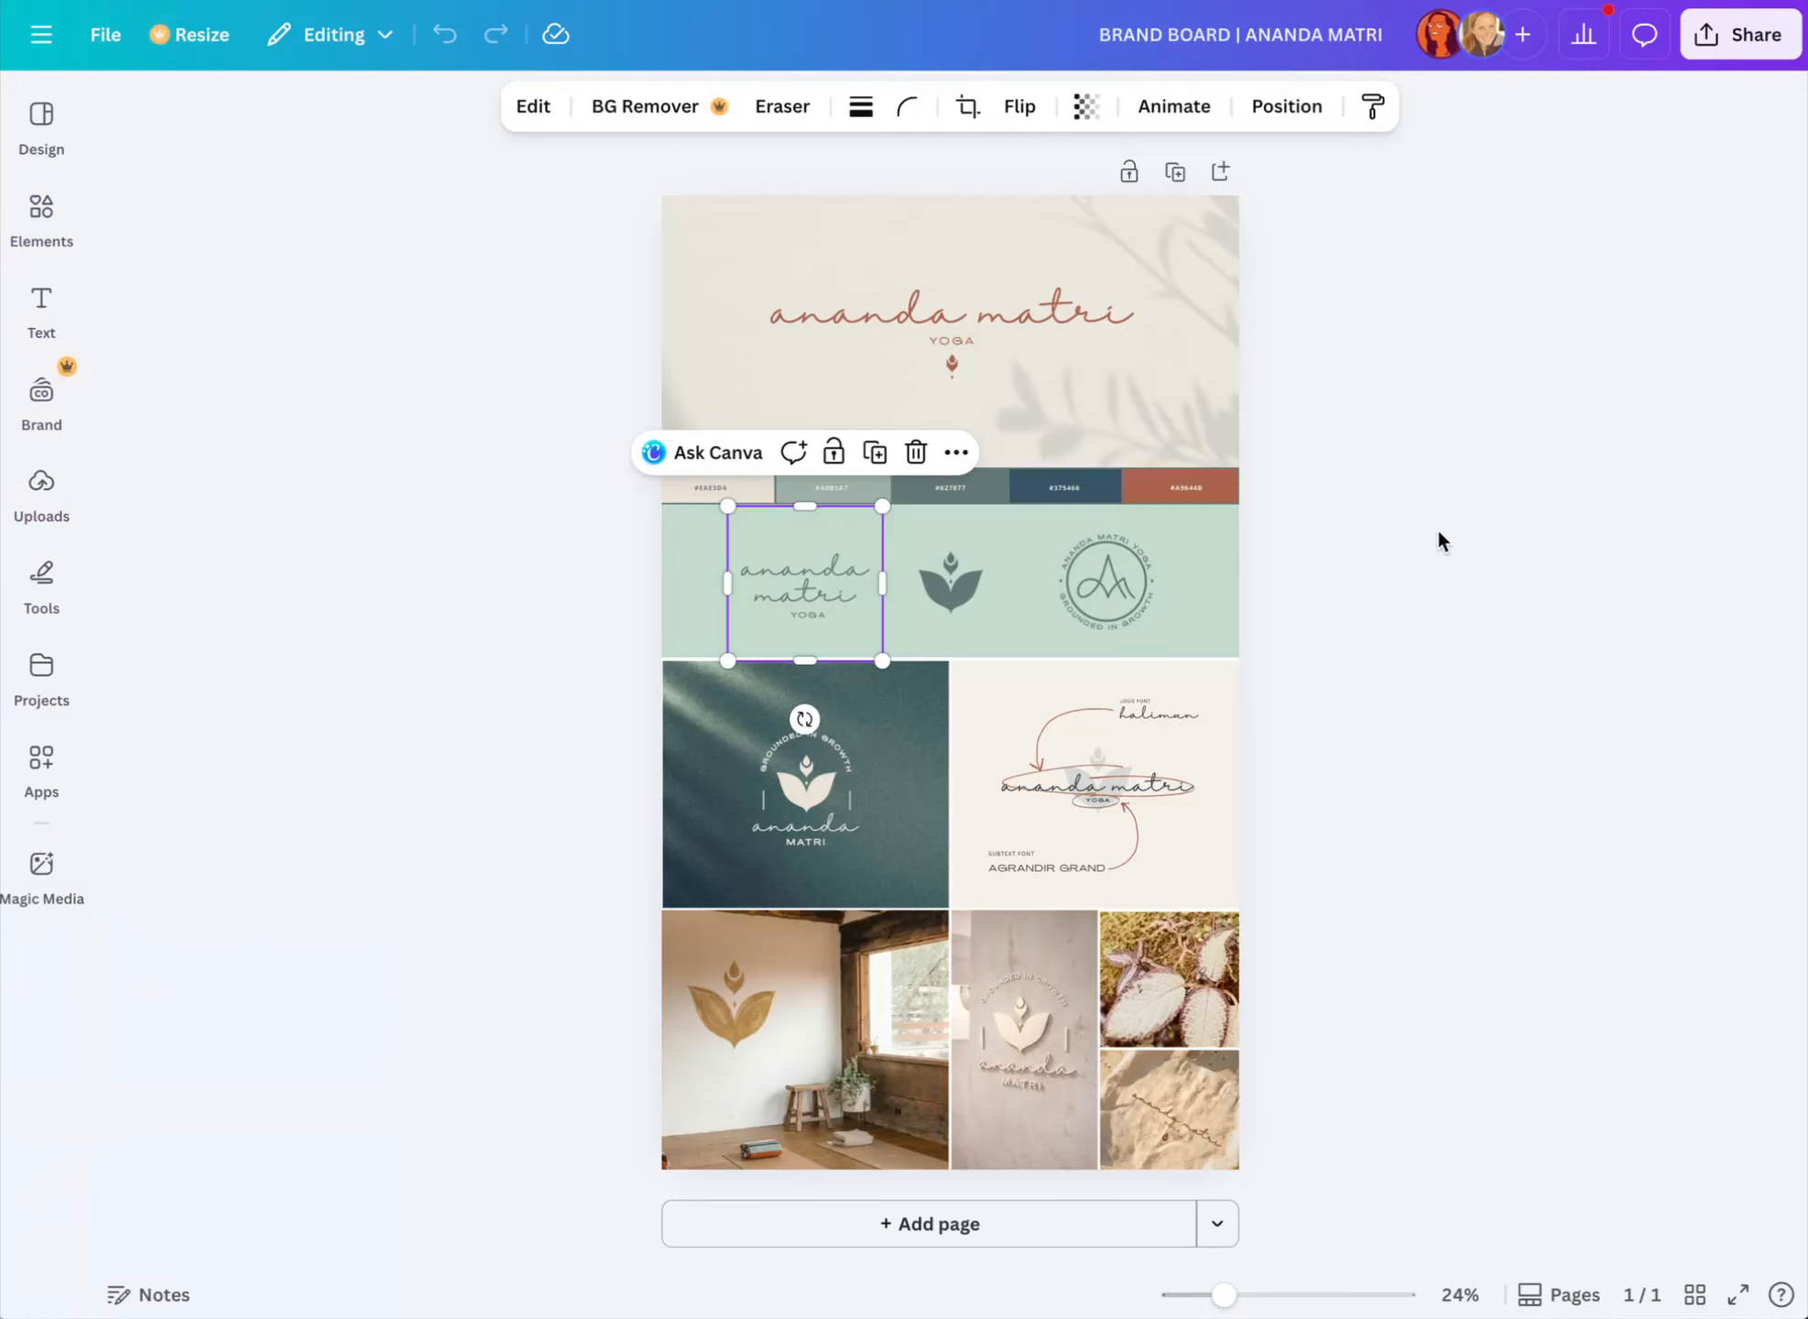
Switch to the Ananda Matri brand board design and select the cream swatch's hex code EAE3D4 for copying
click(1440, 540)
scroll(894, 474, up, 5)
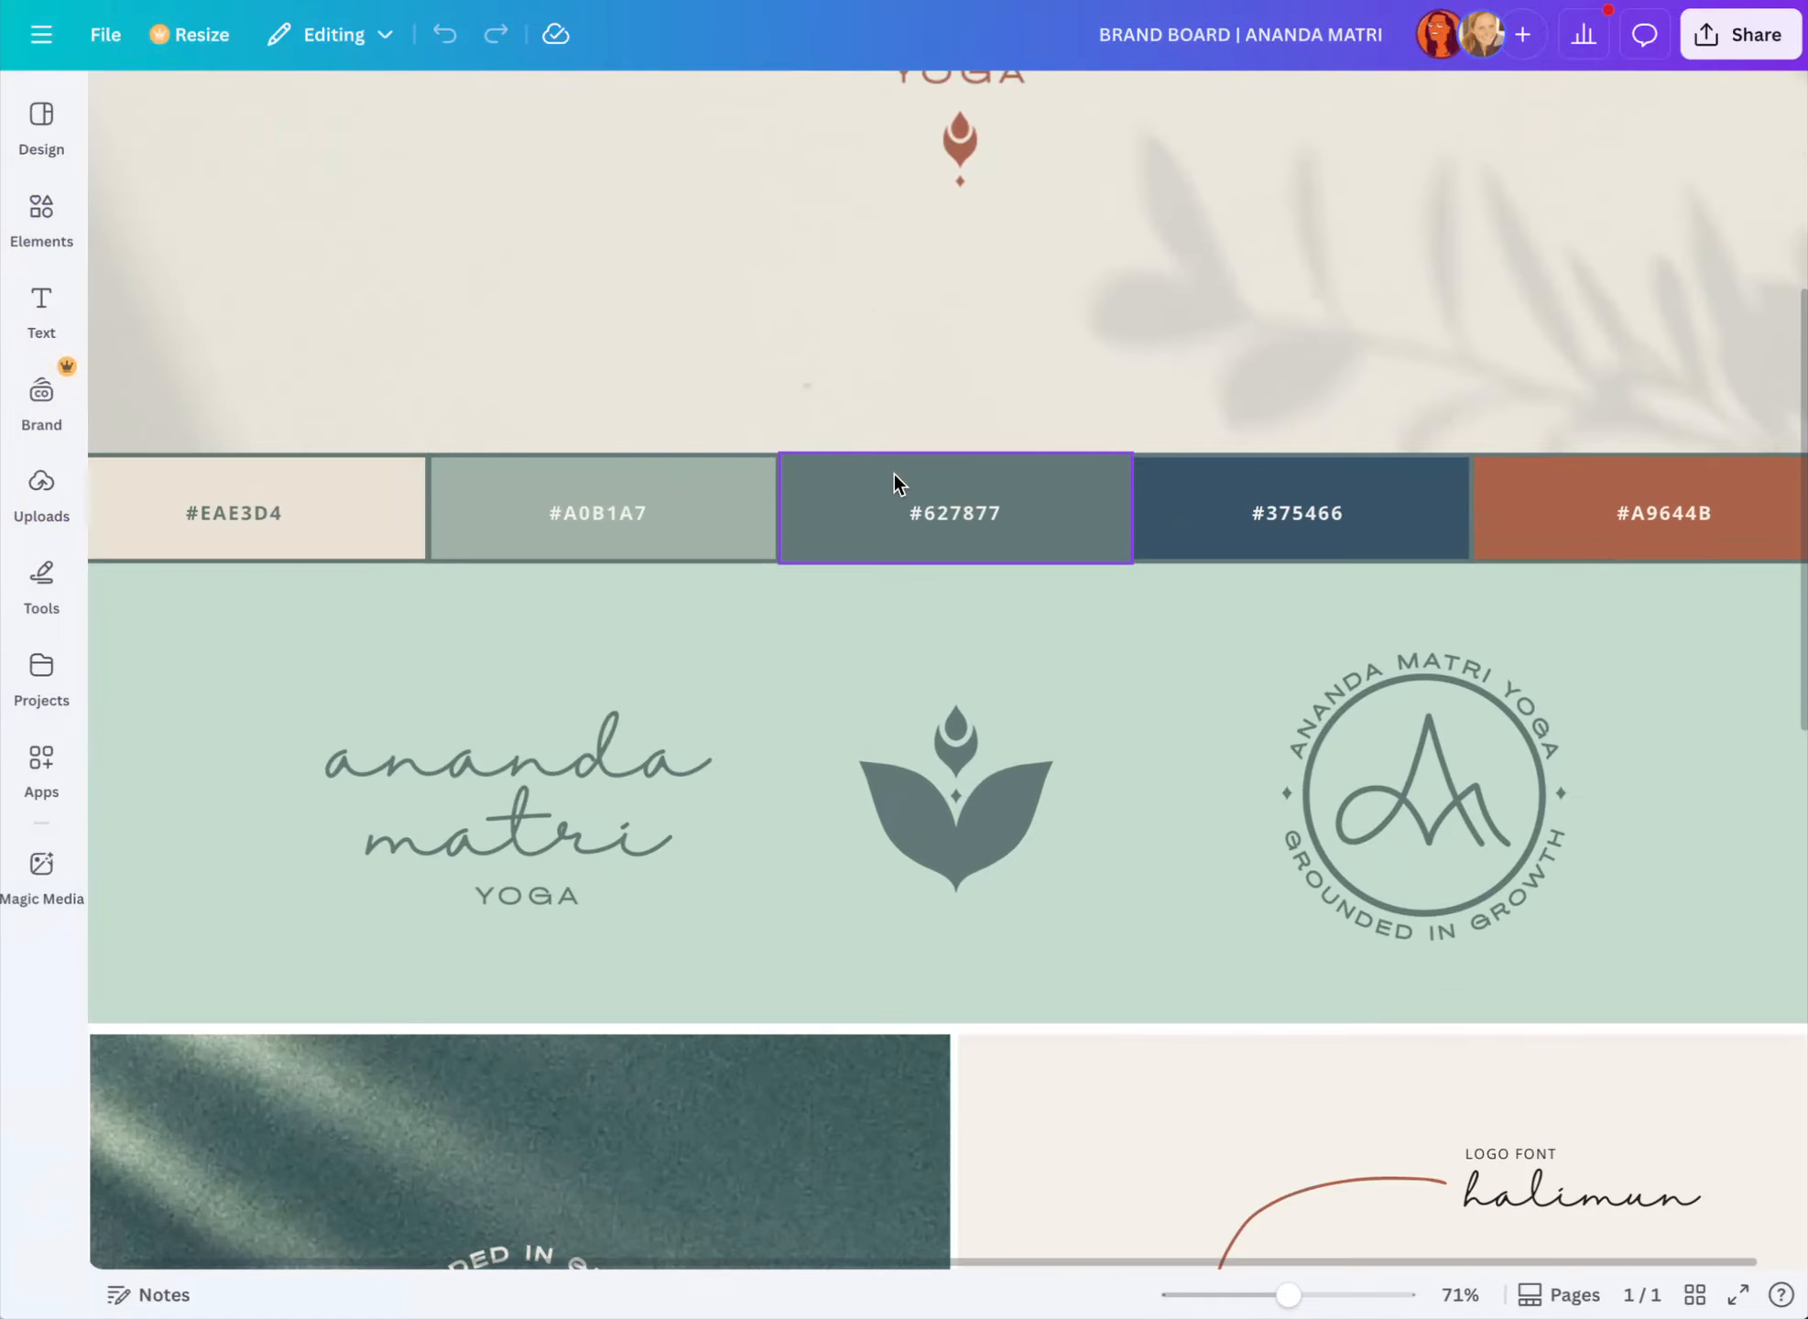
click(235, 513)
double_click(233, 513)
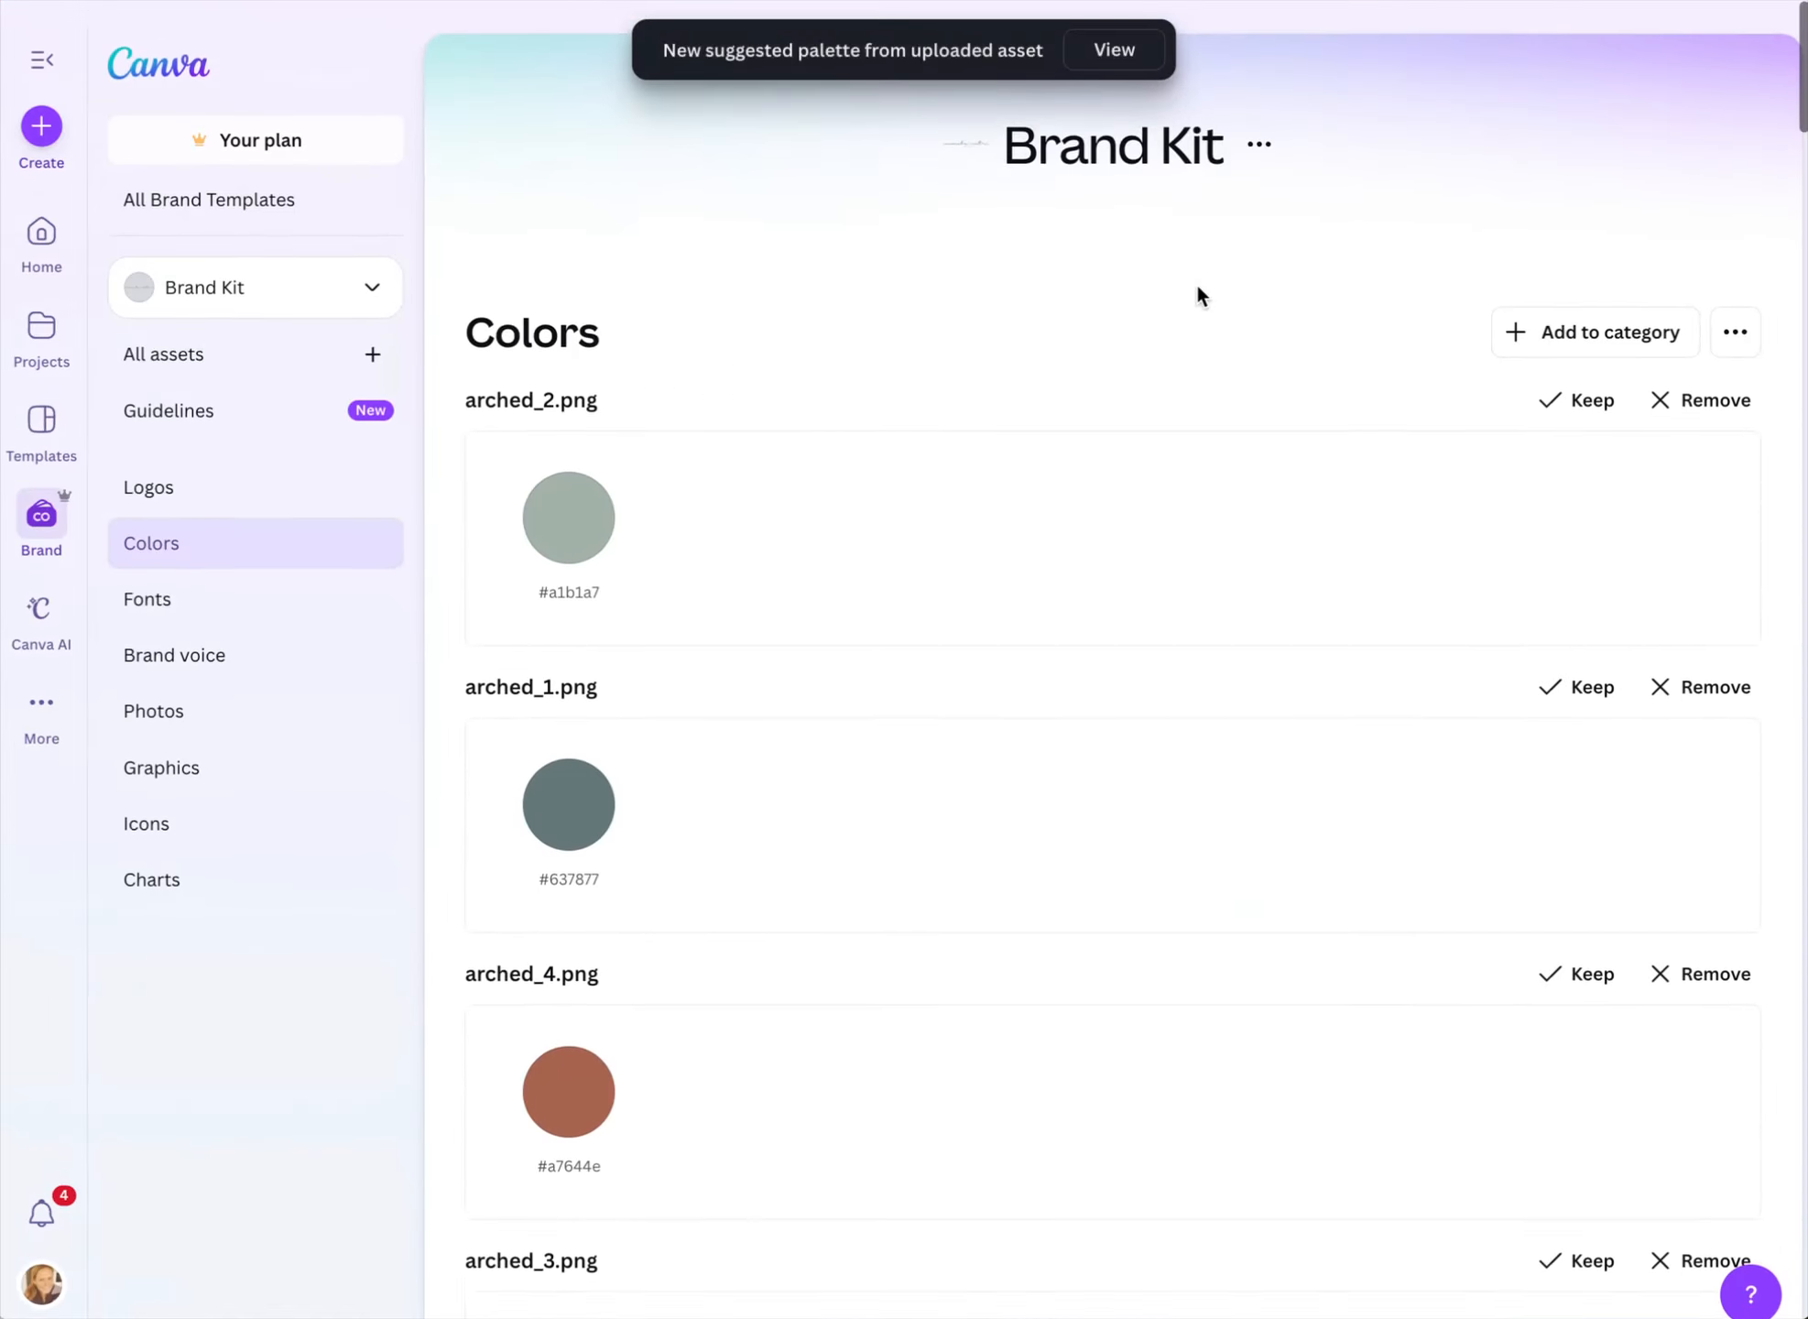
Return to the Brand Kit's Colors category and add a custom palette
scroll(1199, 293, down, 1)
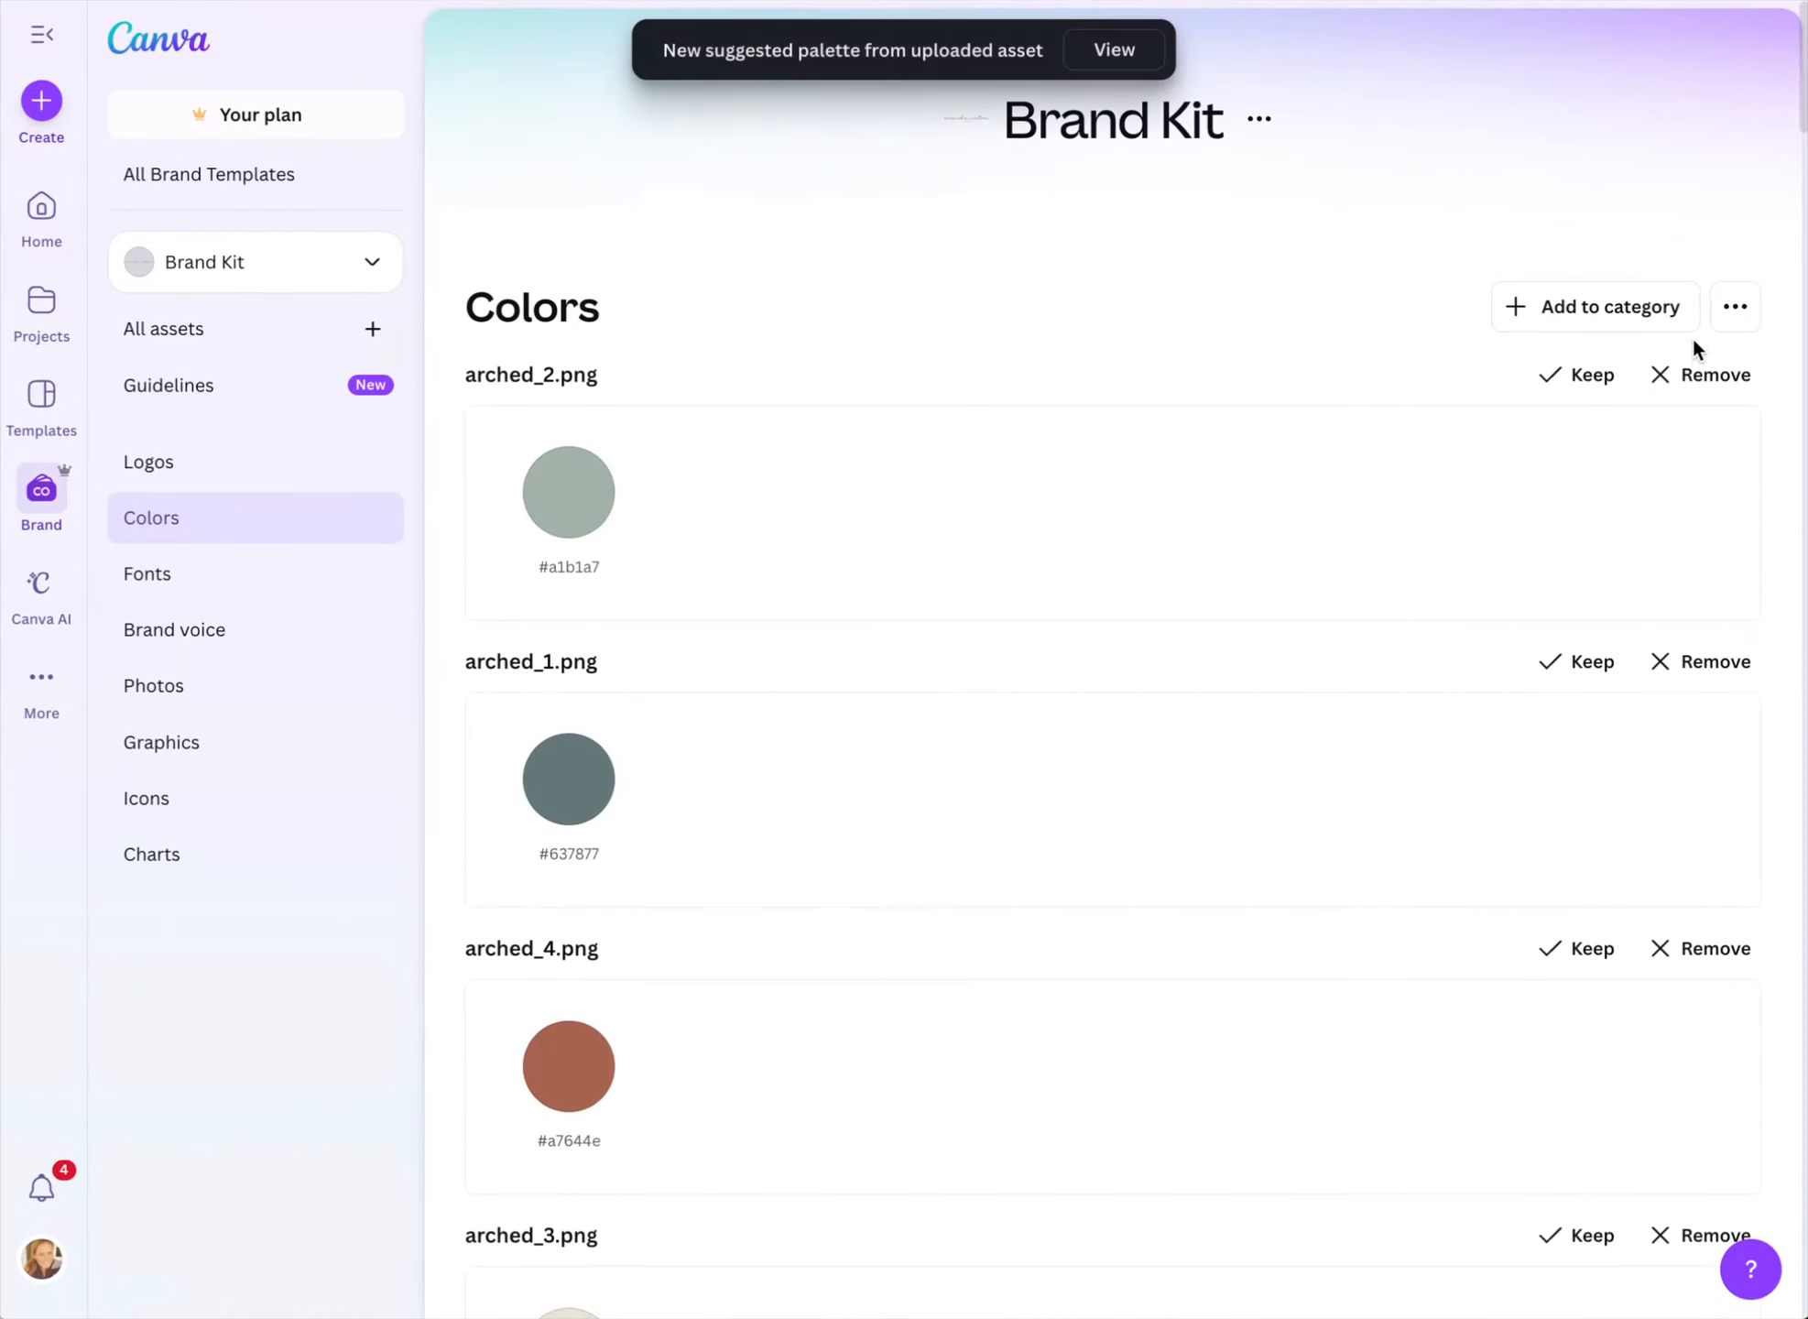
click(1557, 309)
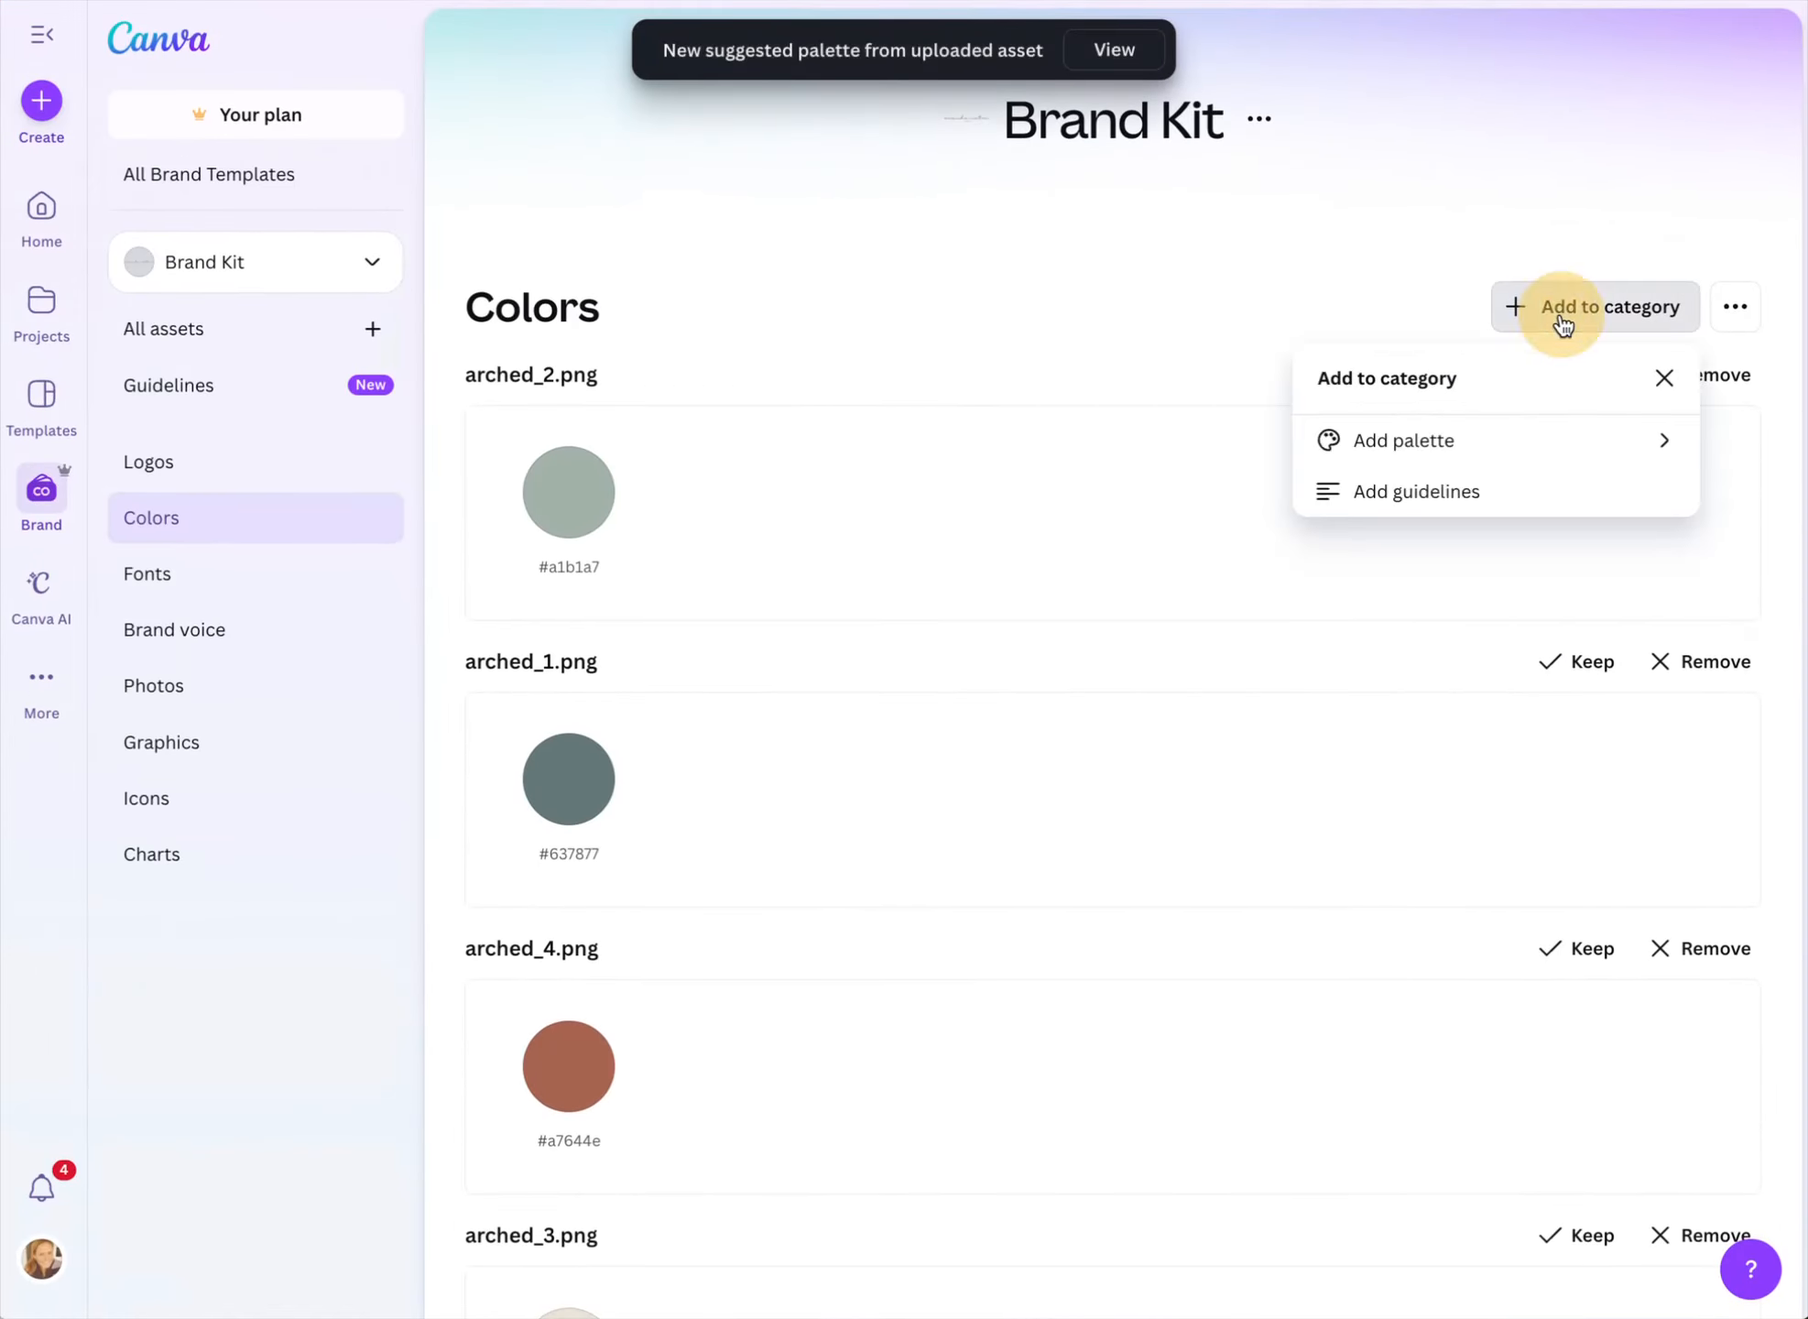
click(1405, 443)
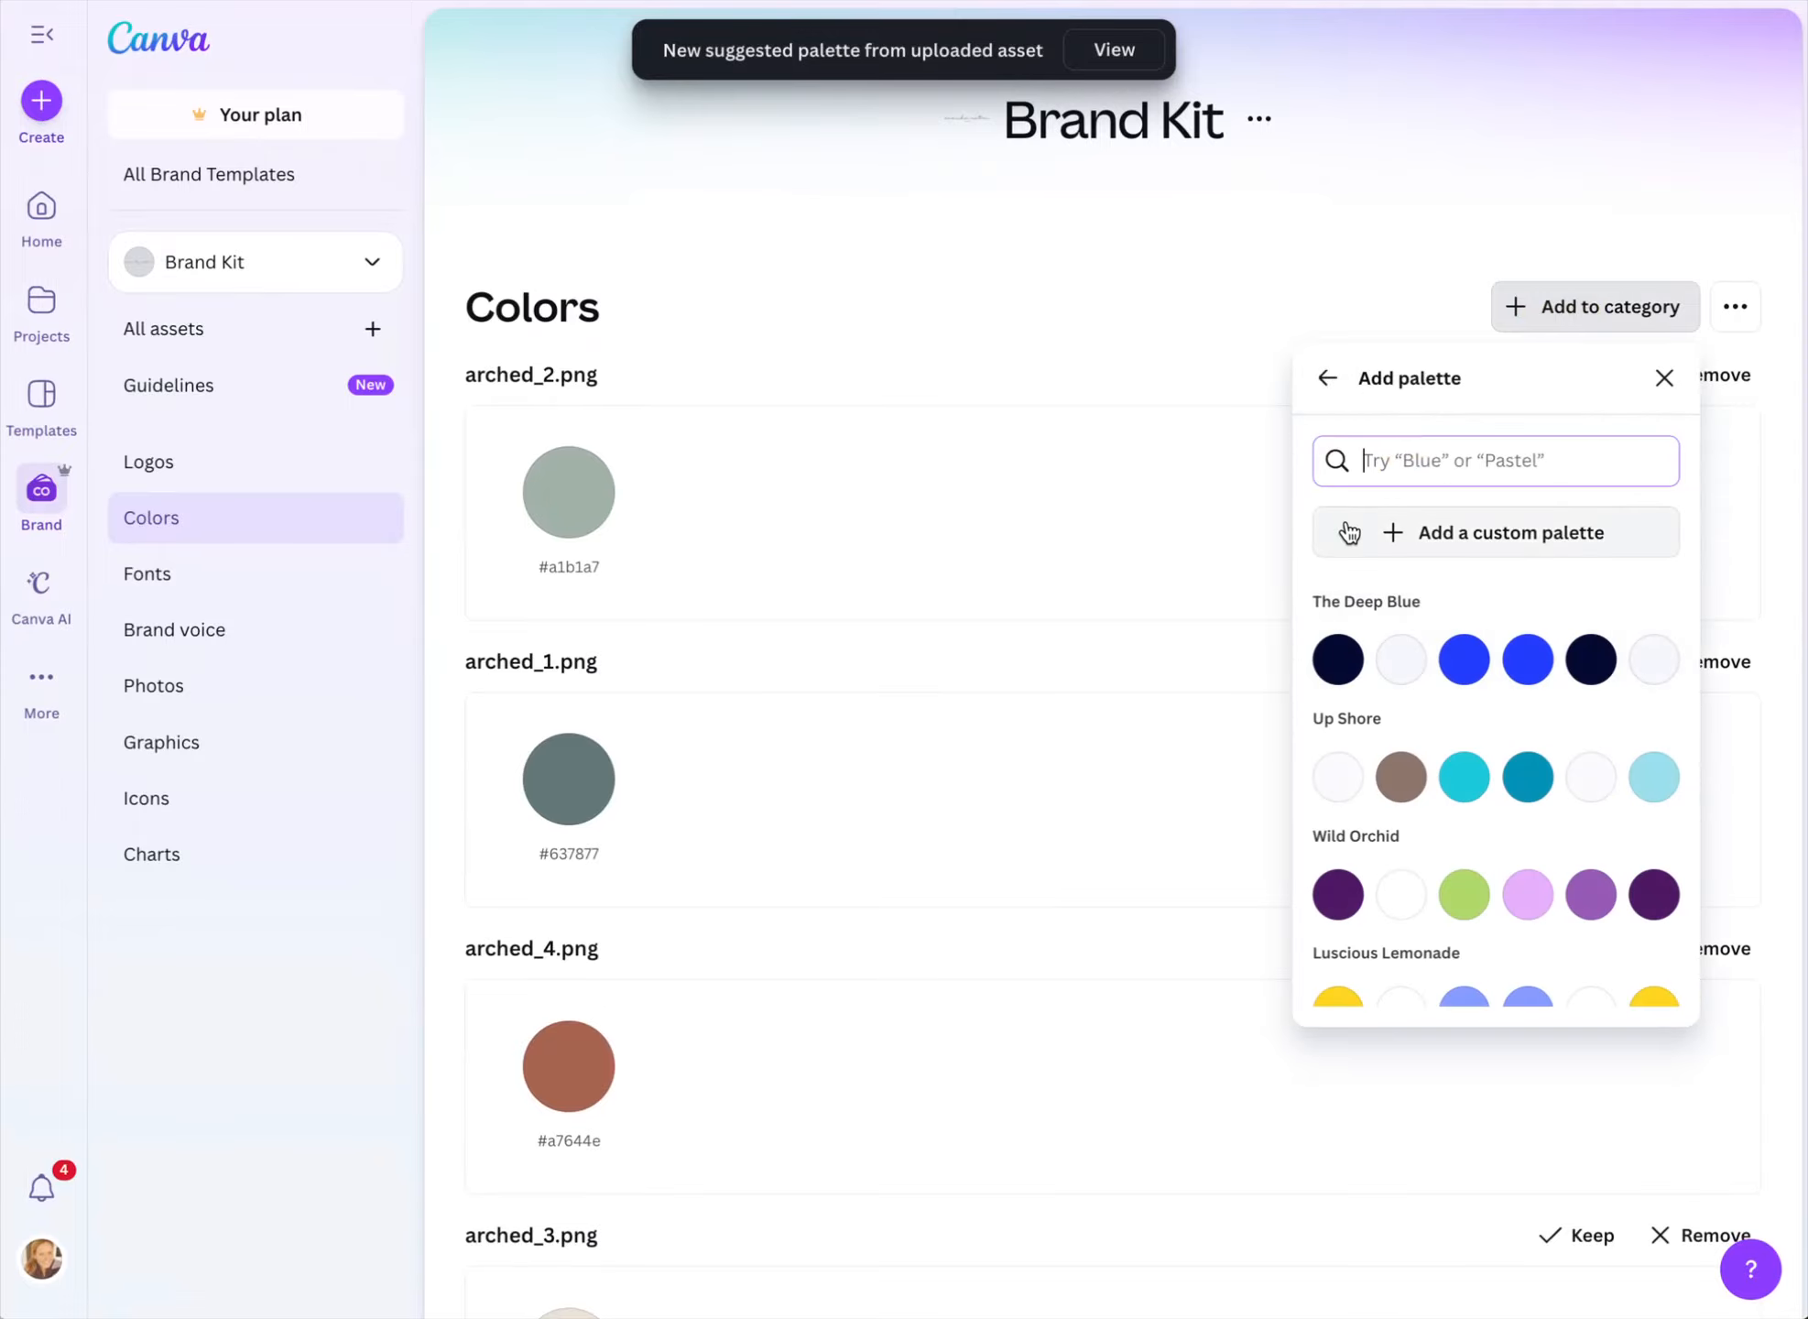
click(1425, 527)
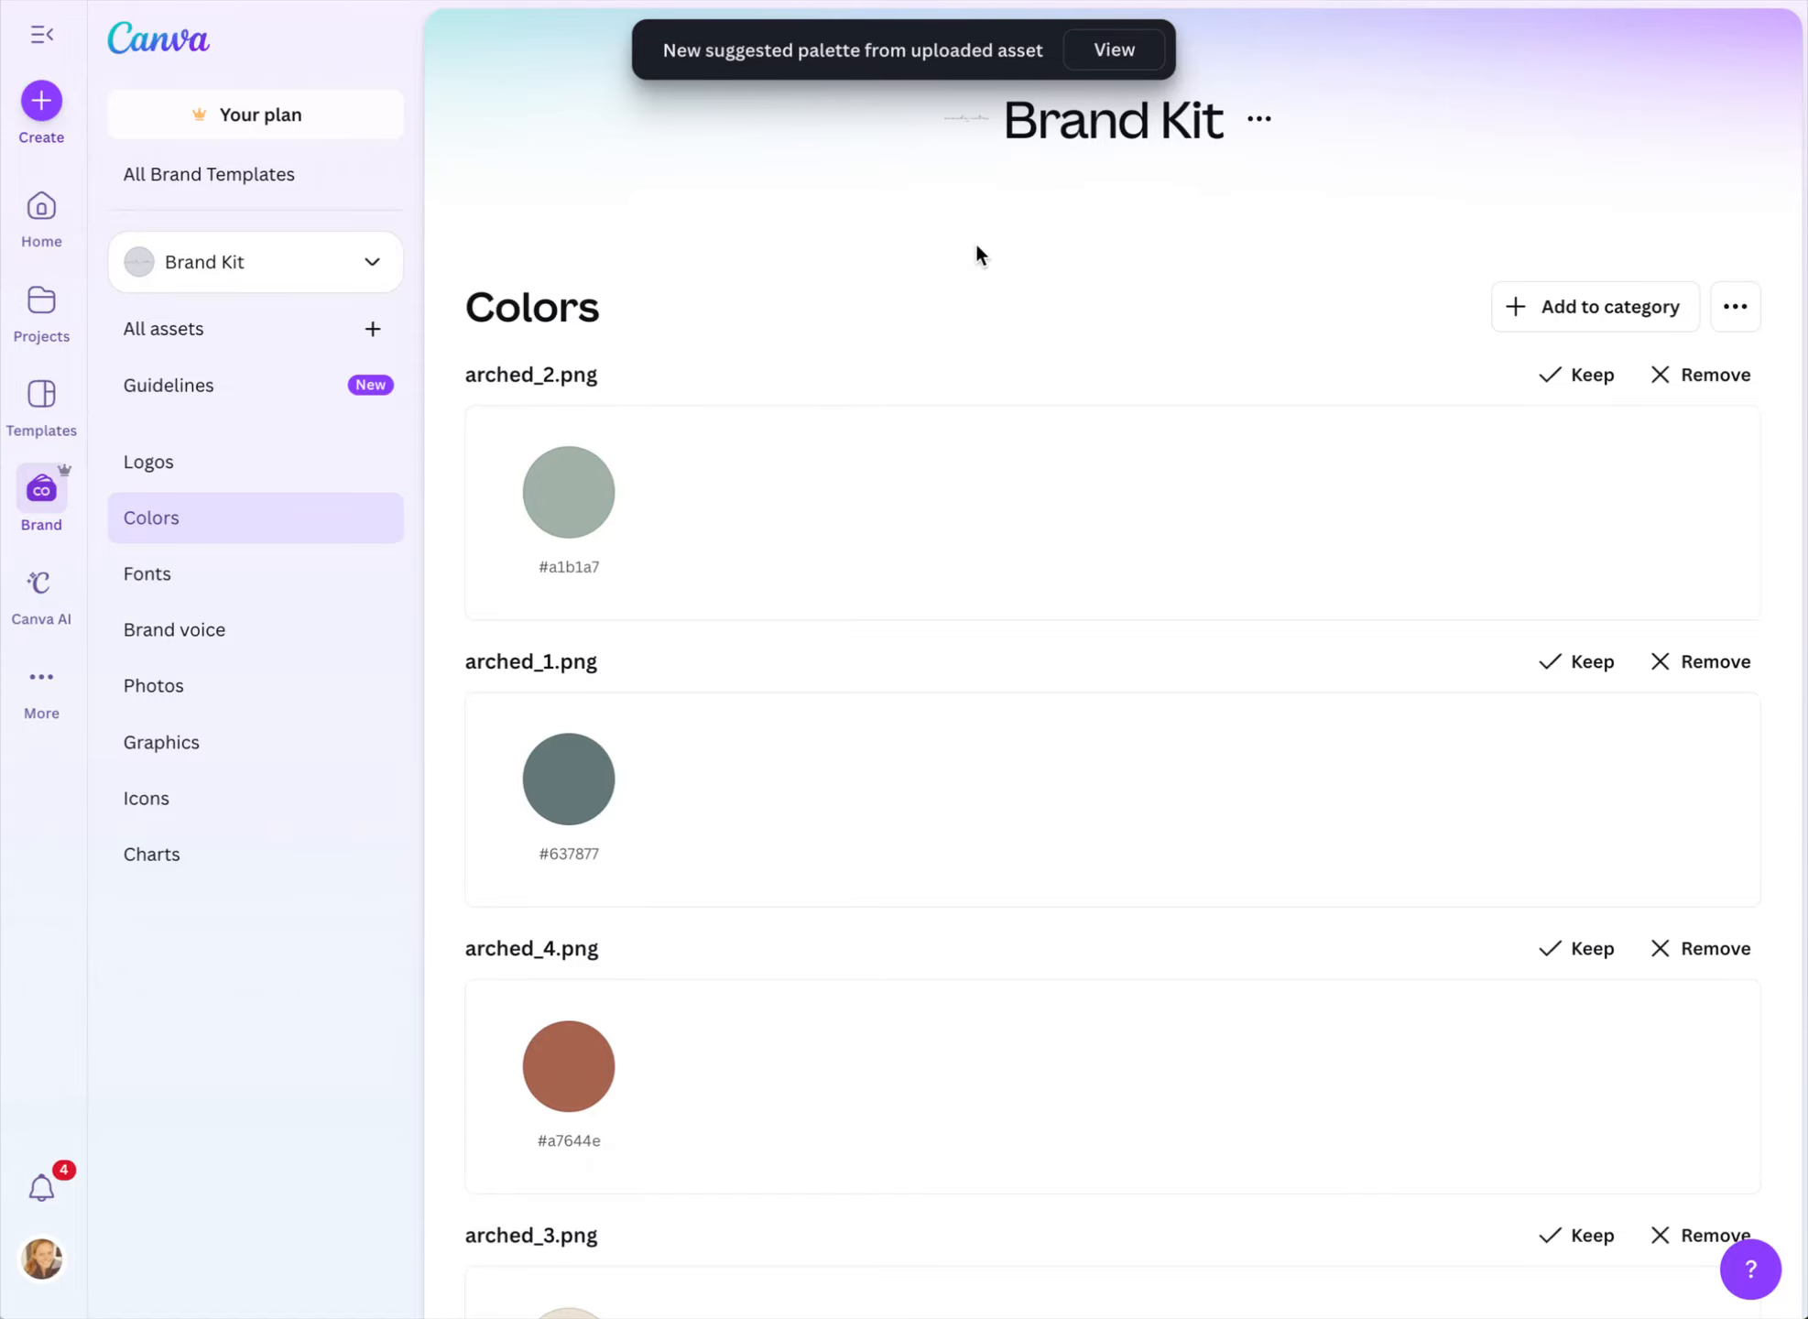
Delete the kept palettes from ananda-matri-badge-cream-teal.png and ananda-matri-badge-almost-black.png
scroll(1010, 626, down, 20)
scroll(1010, 625, down, 4)
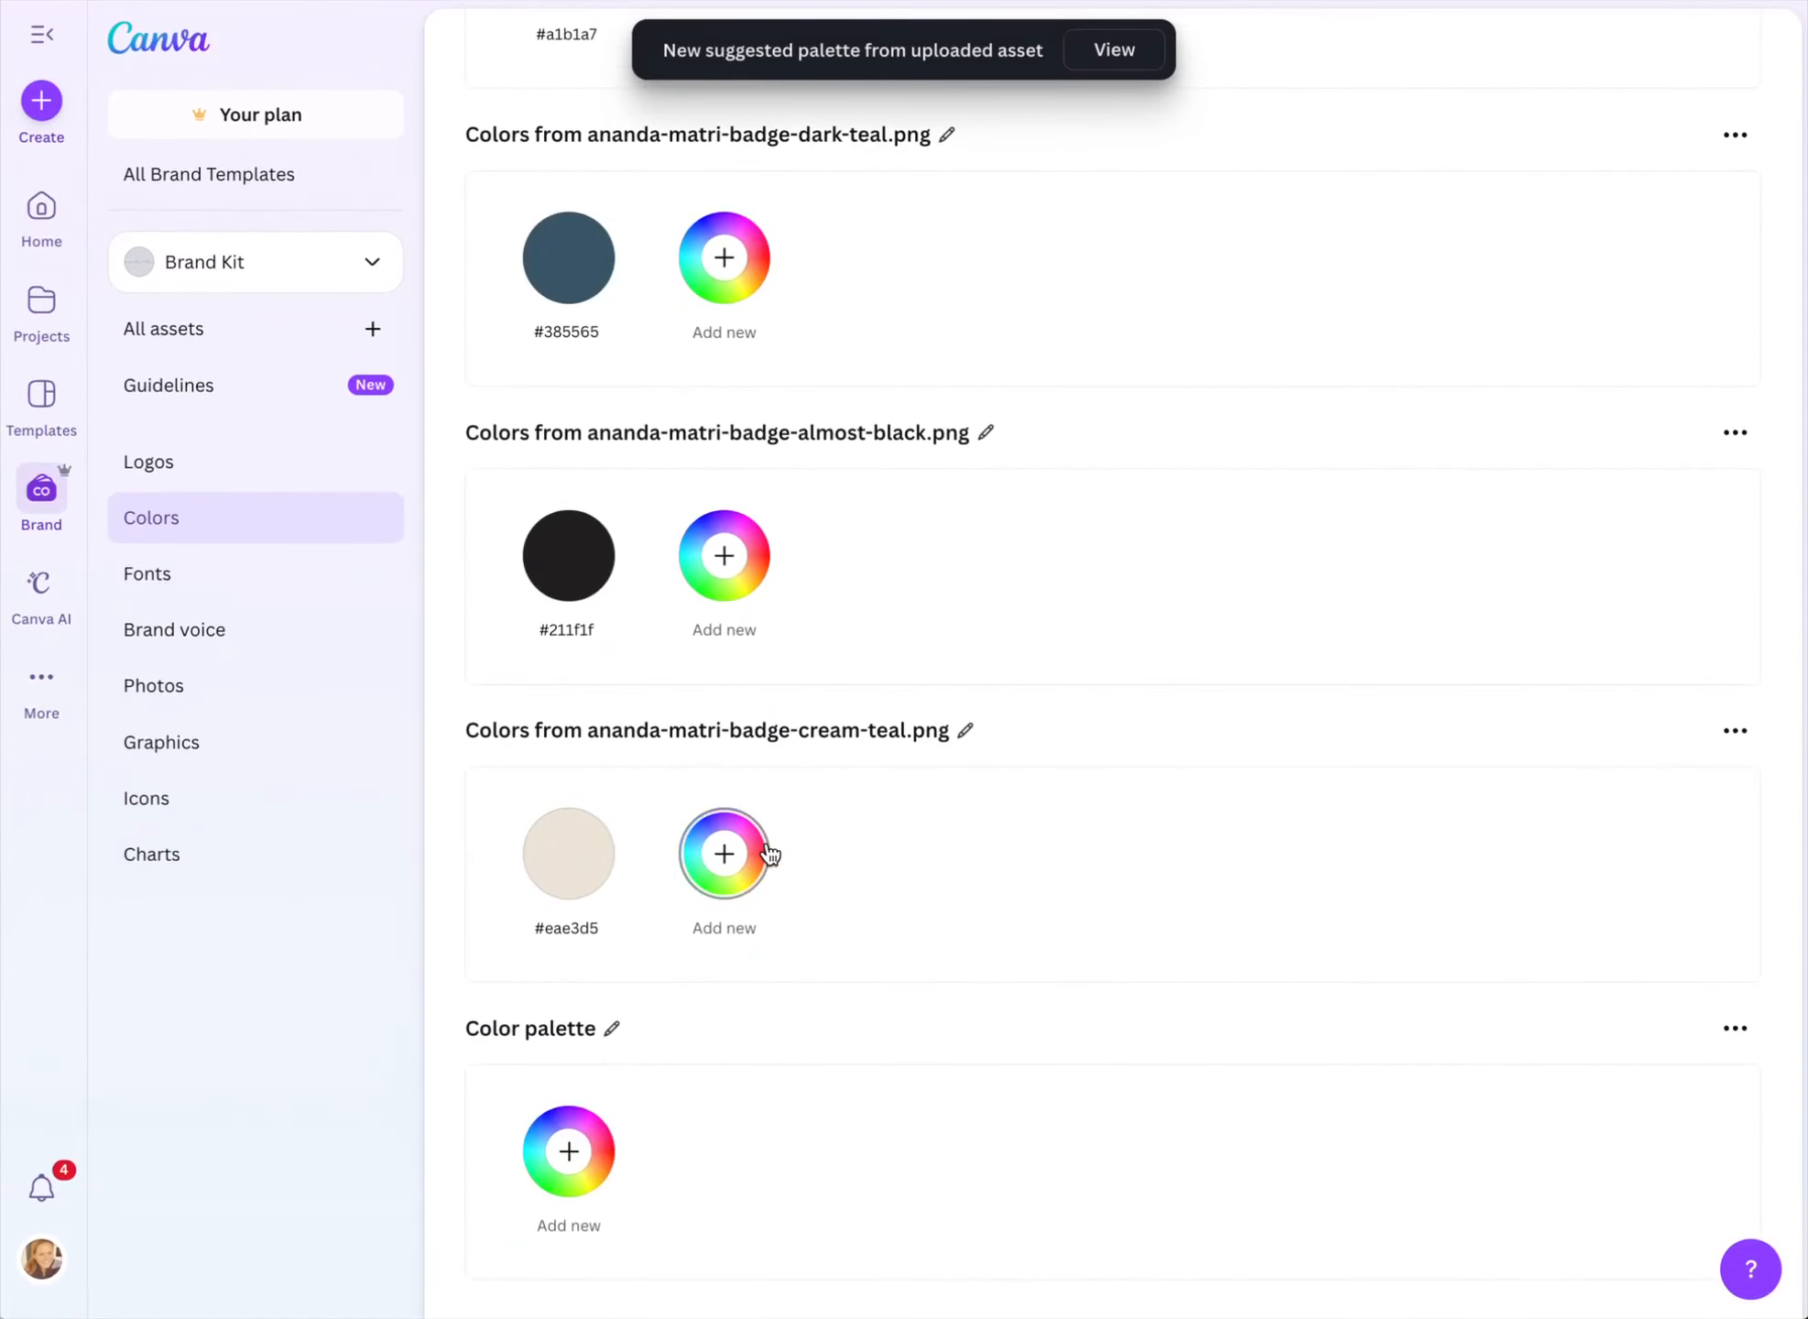
scroll(765, 842, up, 10)
scroll(767, 842, up, 5)
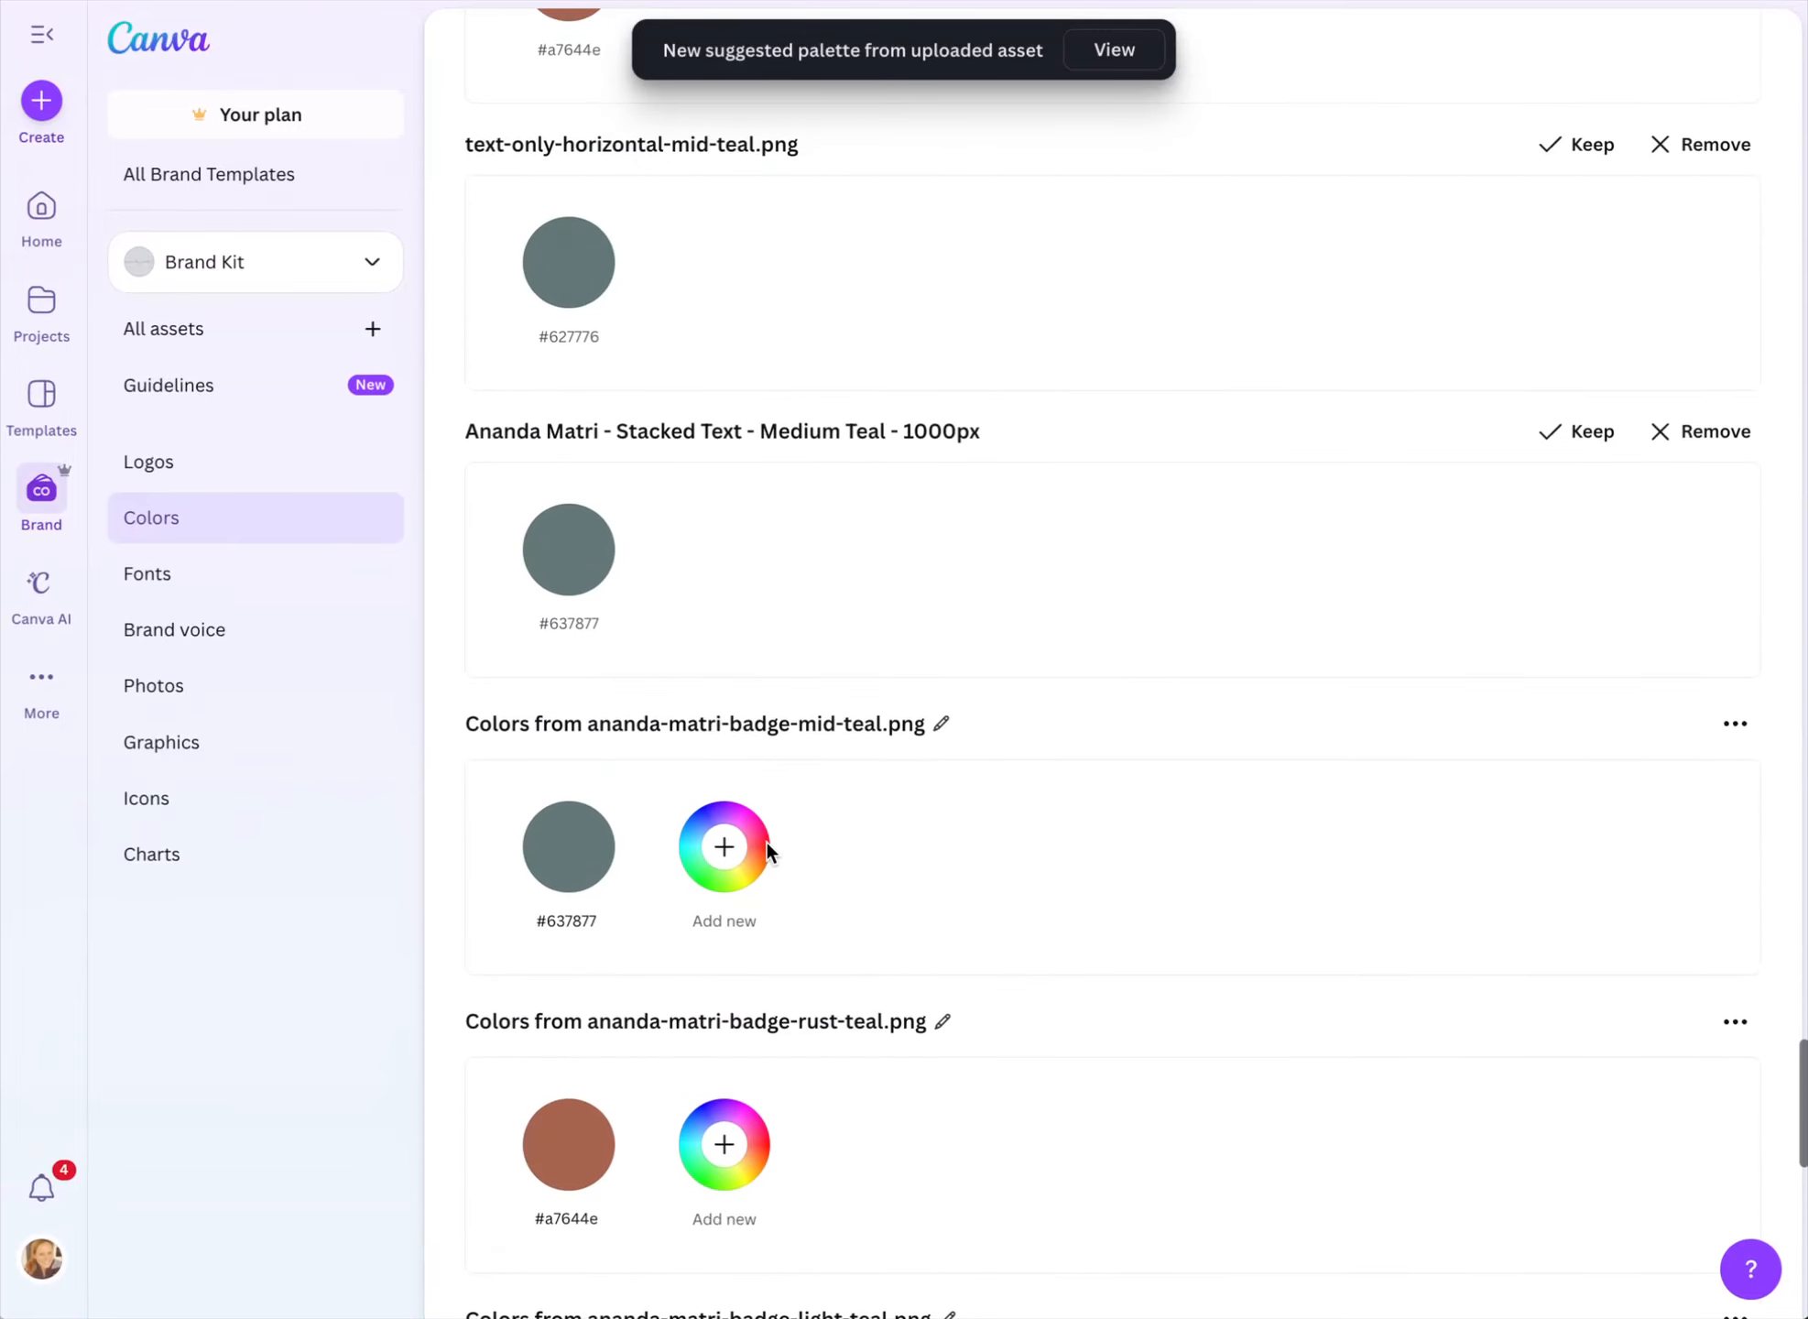
scroll(767, 843, down, 15)
scroll(769, 853, up, 10)
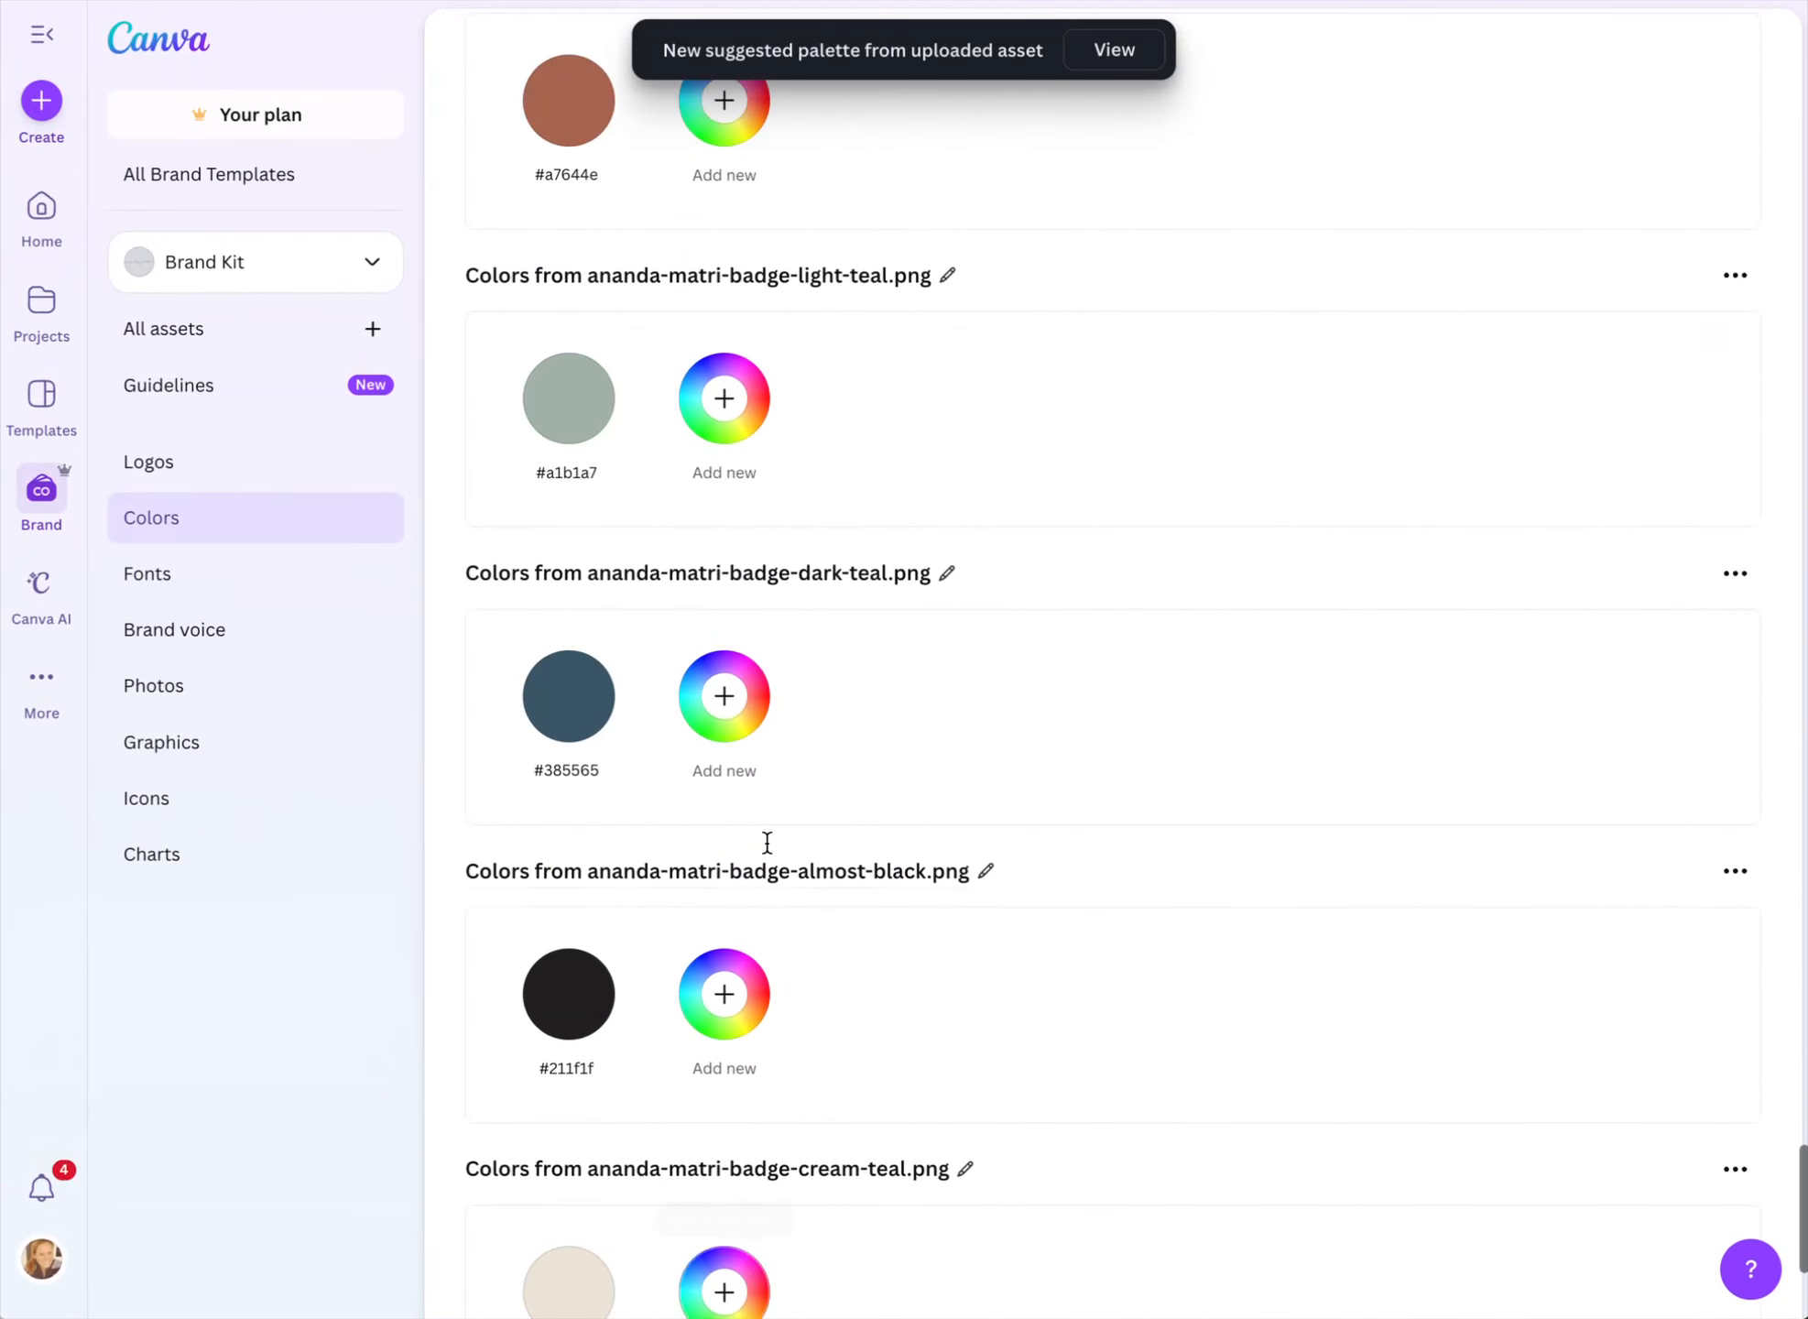
scroll(766, 842, down, 10)
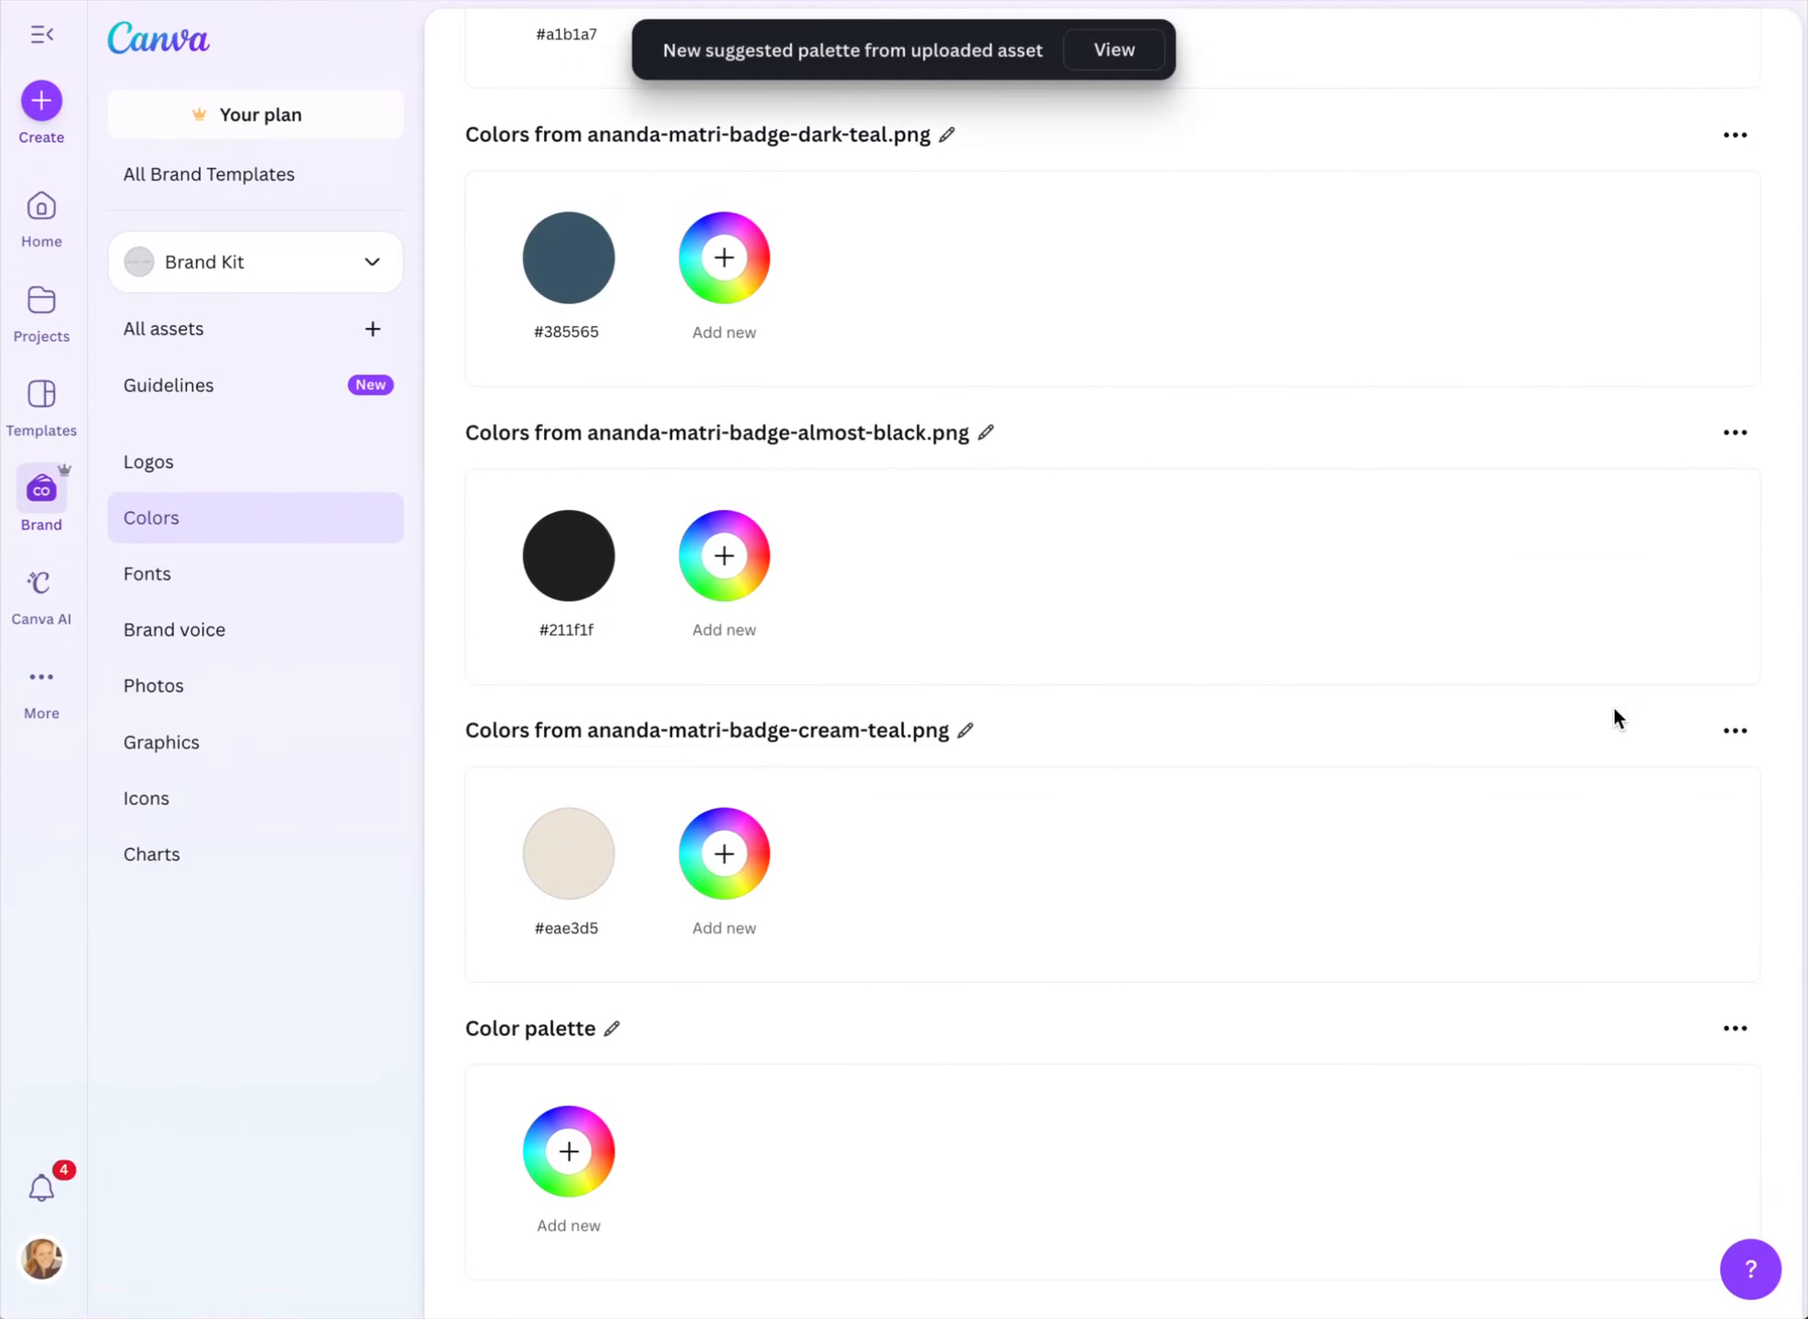
click(1739, 733)
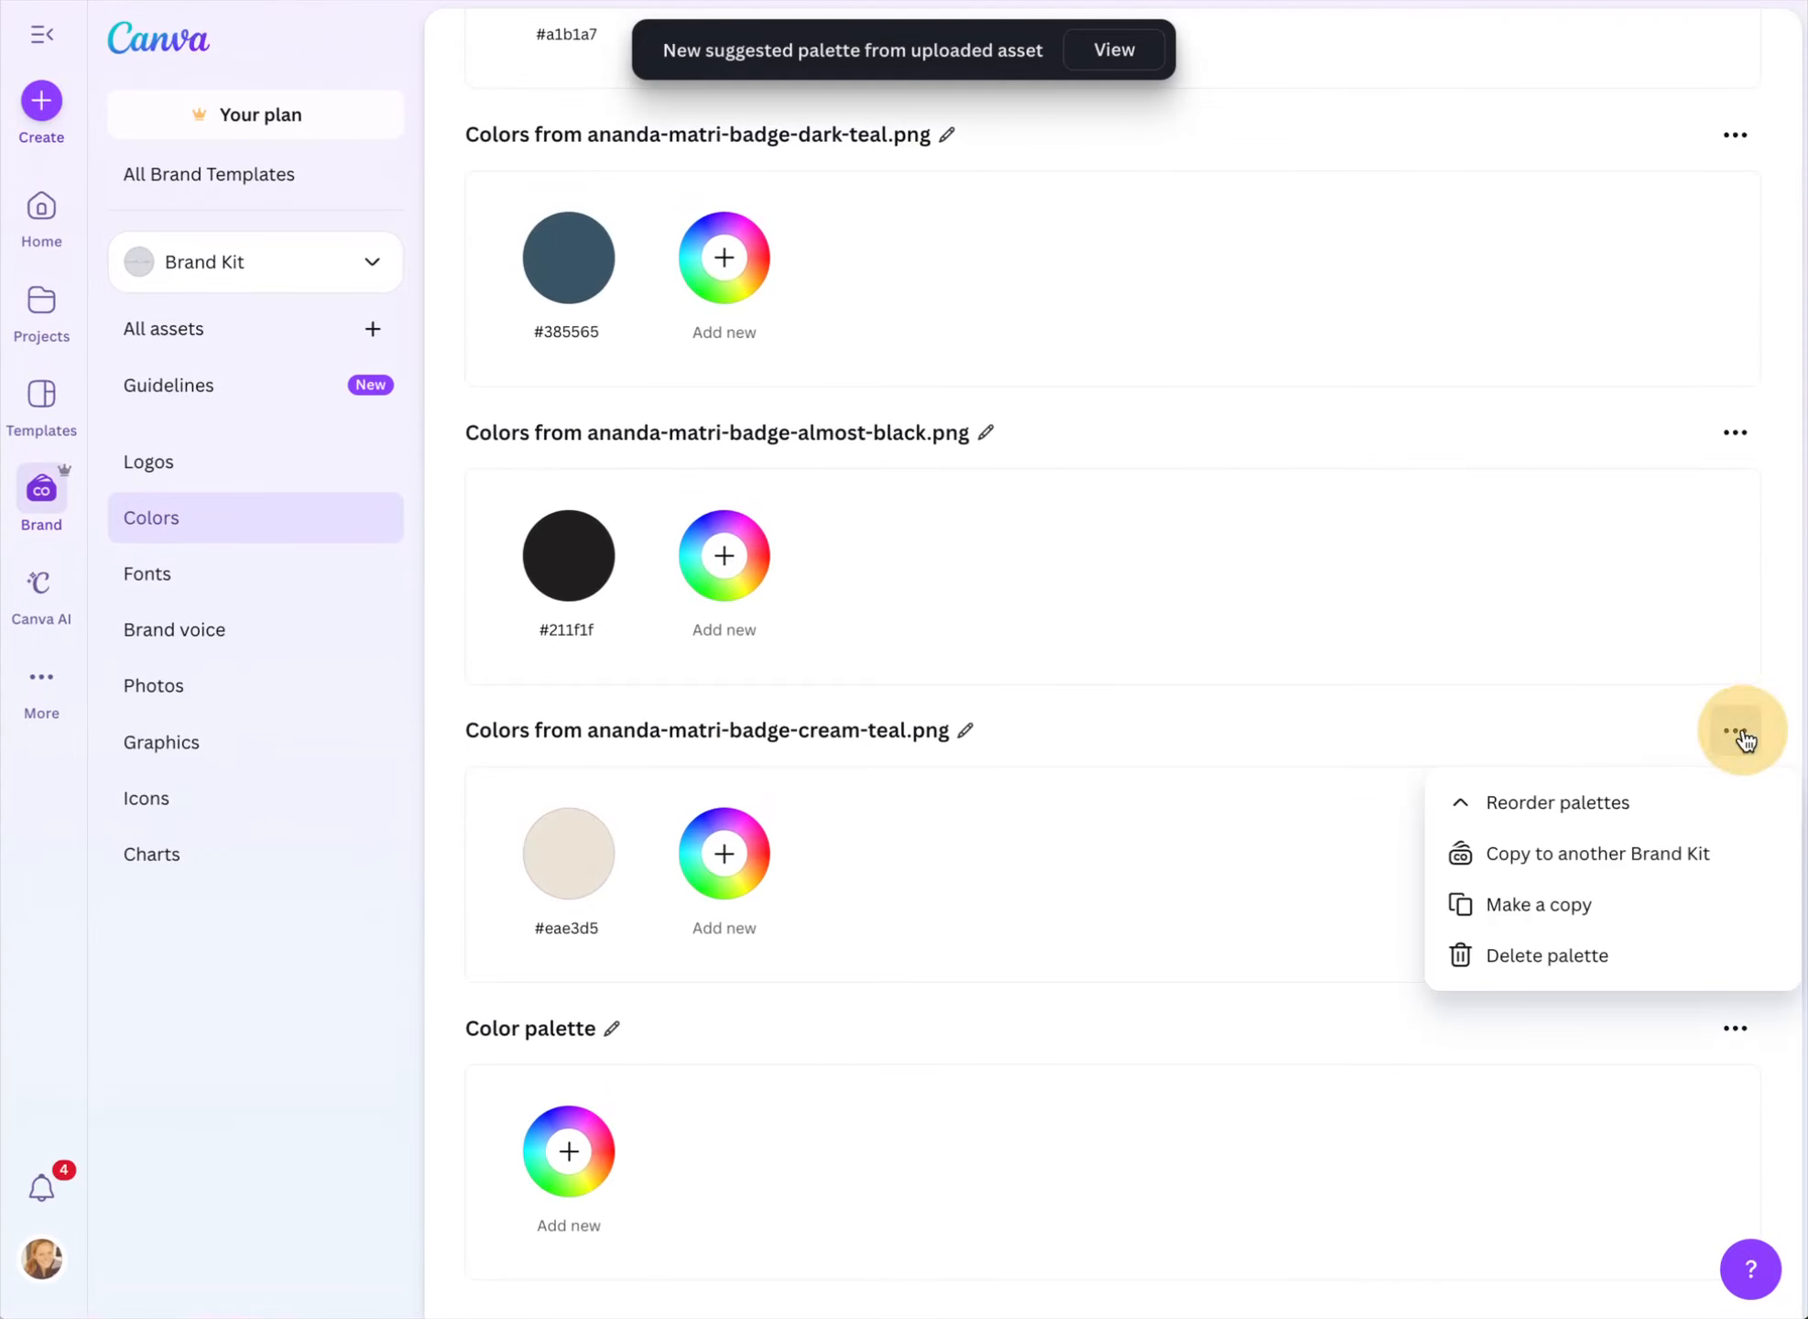
click(1563, 960)
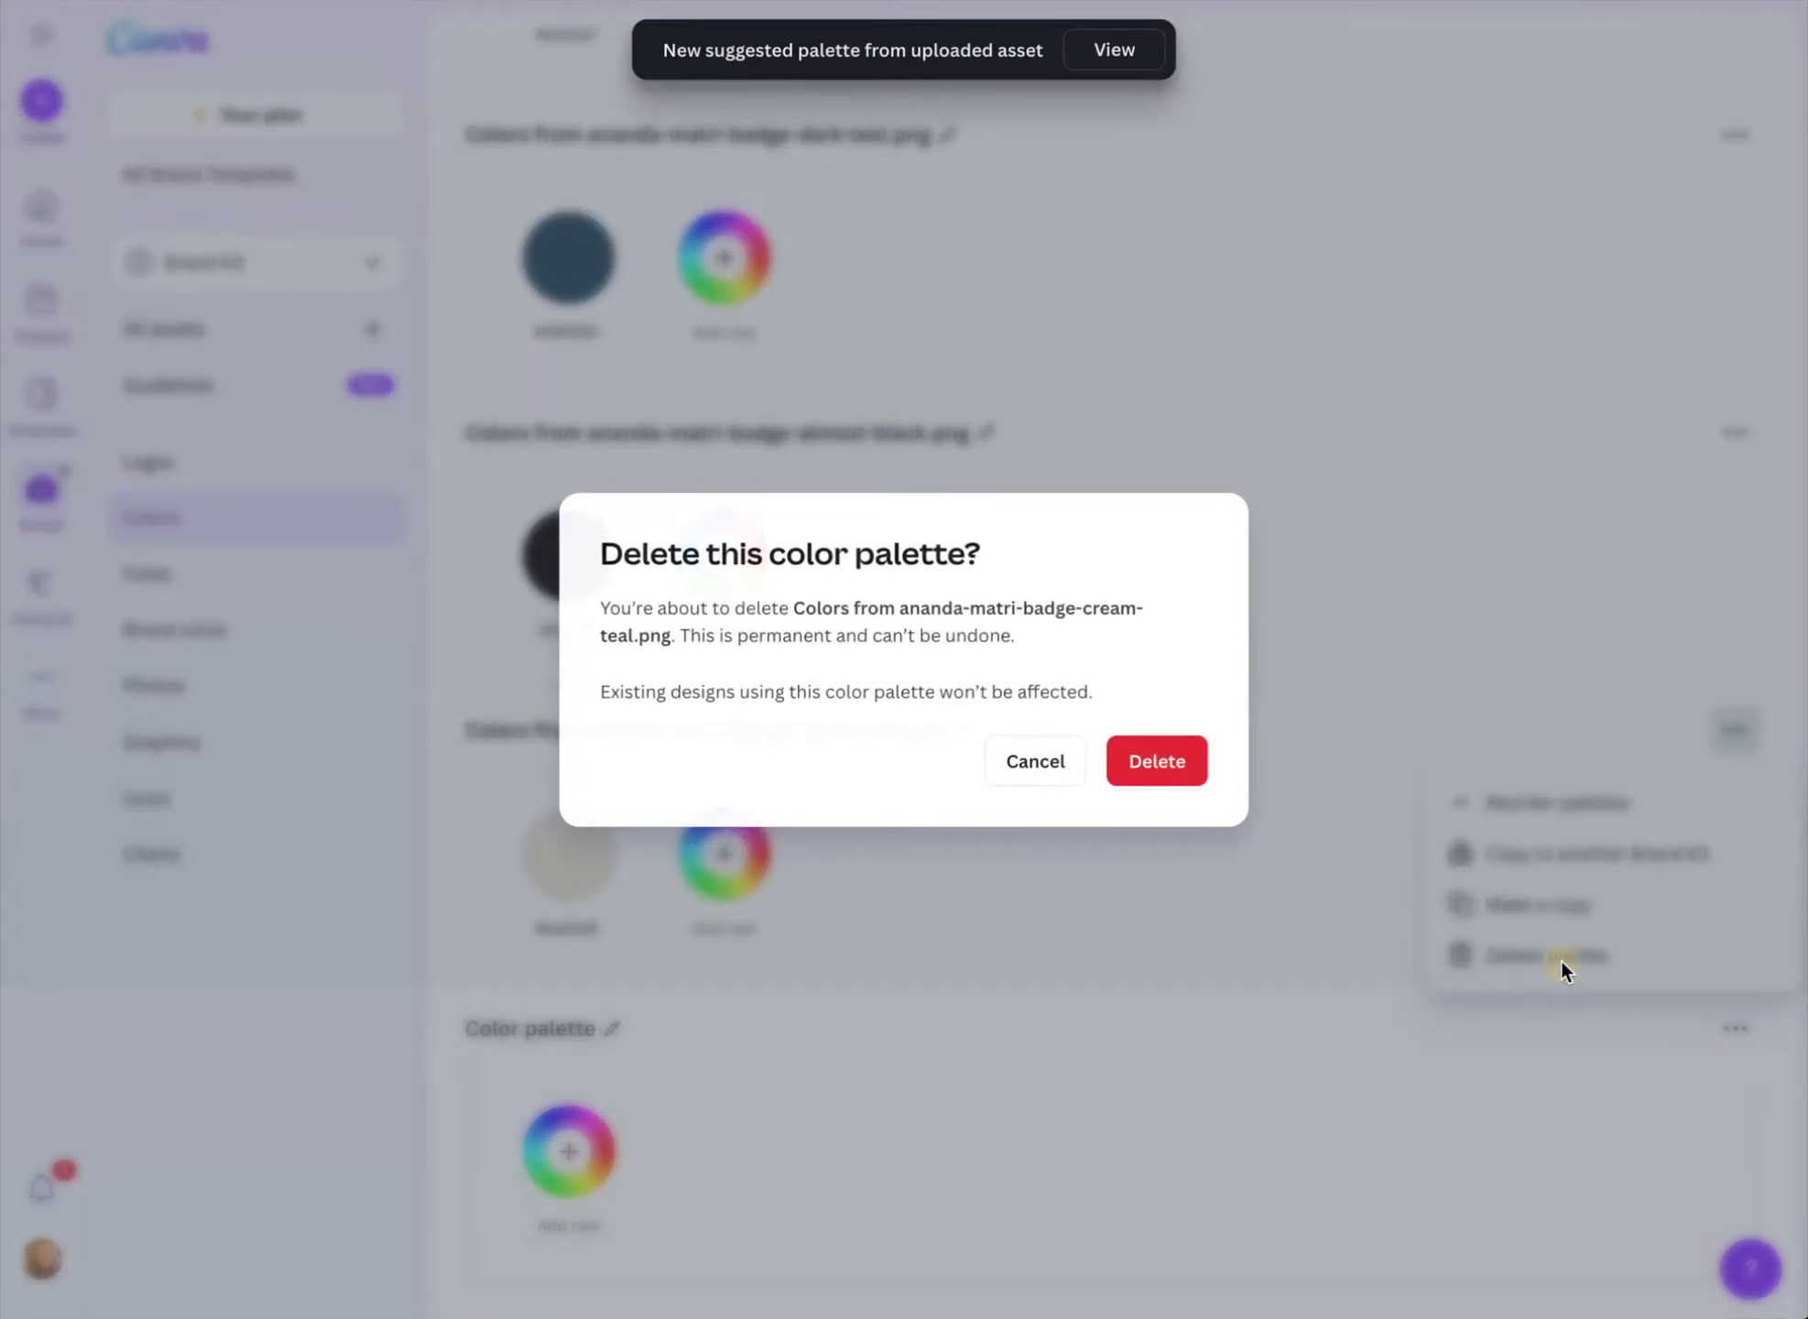
click(1161, 758)
click(1736, 733)
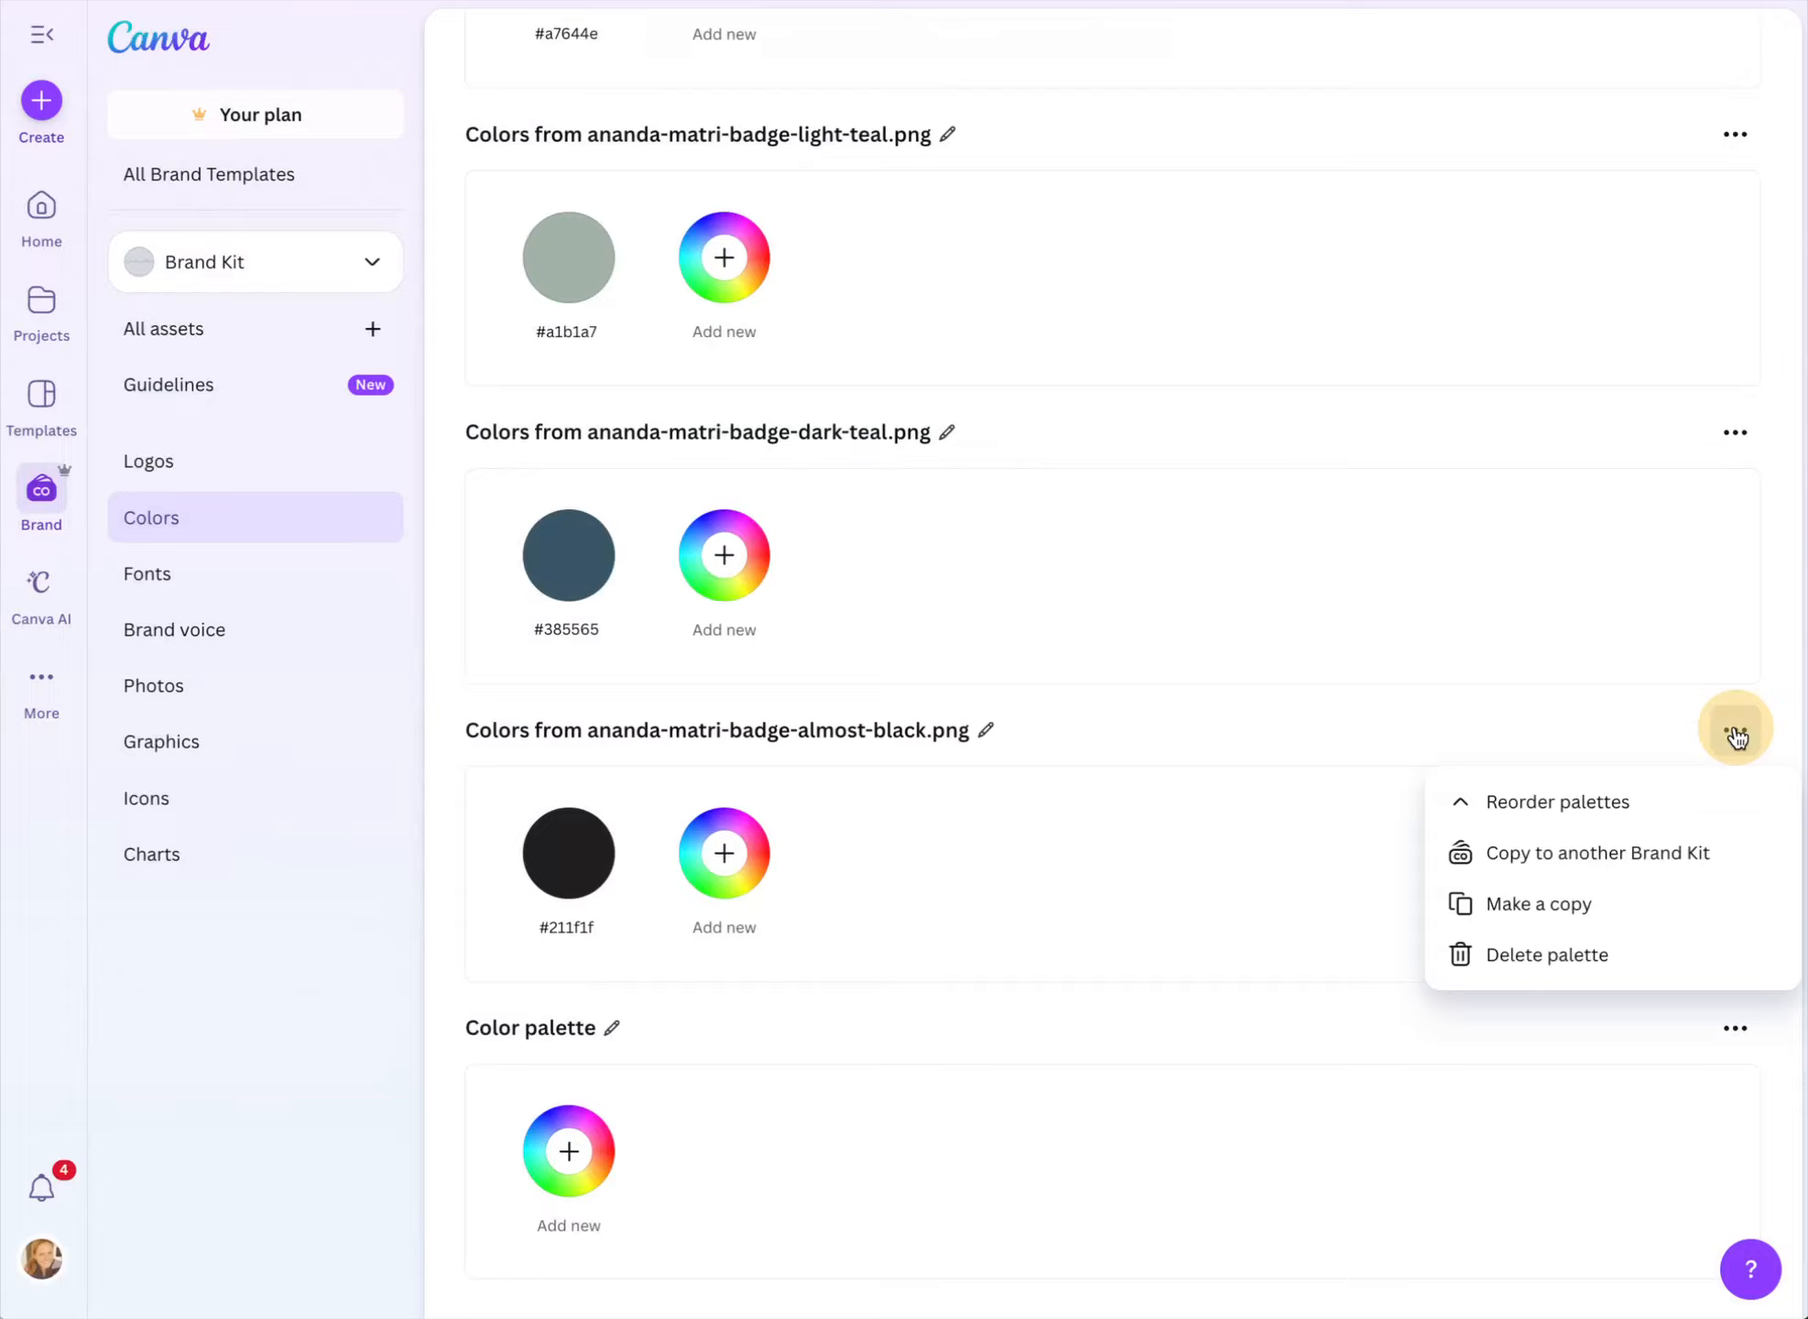
click(1545, 955)
click(1155, 758)
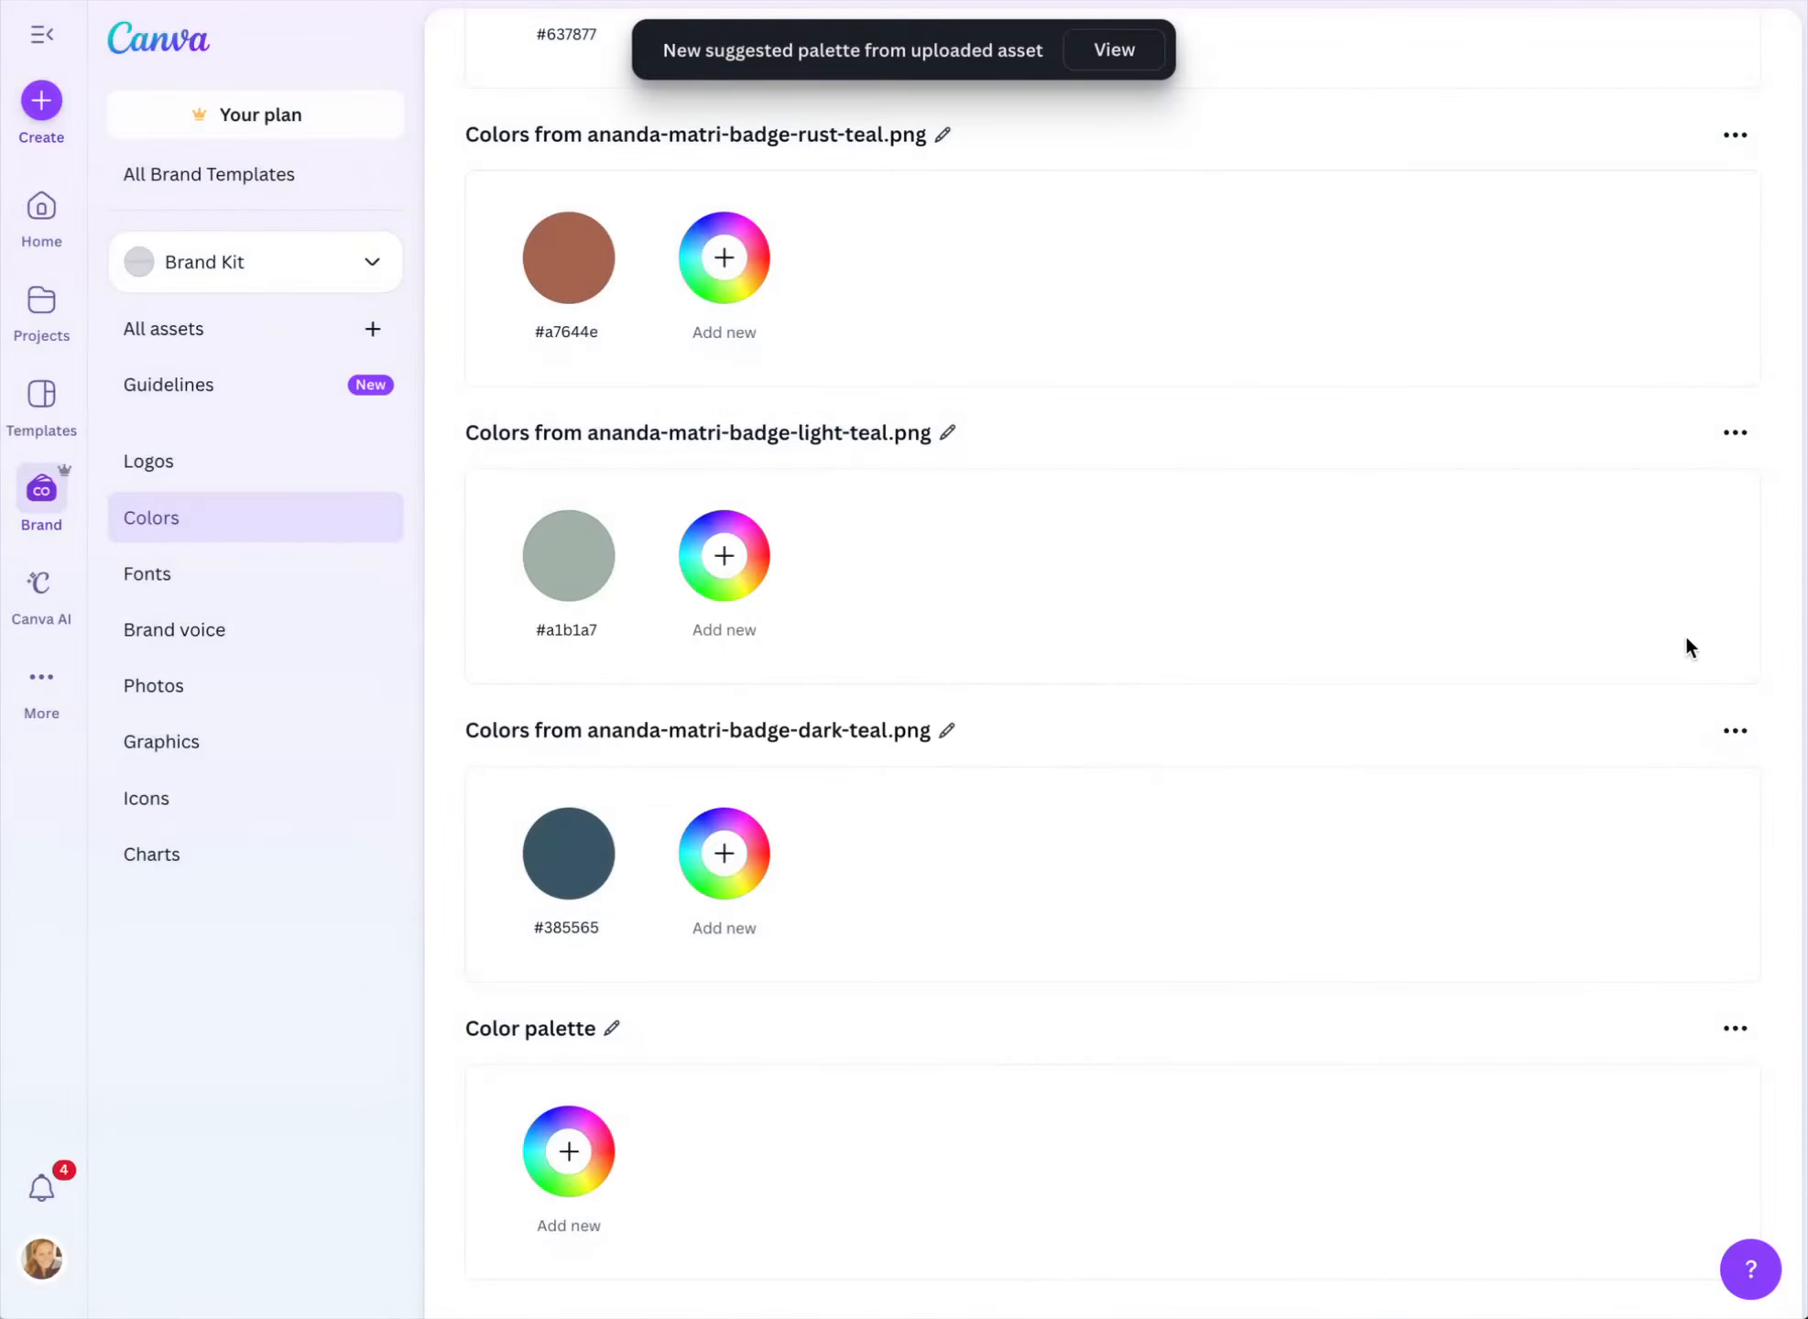
Delete the kept palettes from ananda-matri-badge-dark-teal.png and ananda-matri-badge-light-teal.png
click(1742, 751)
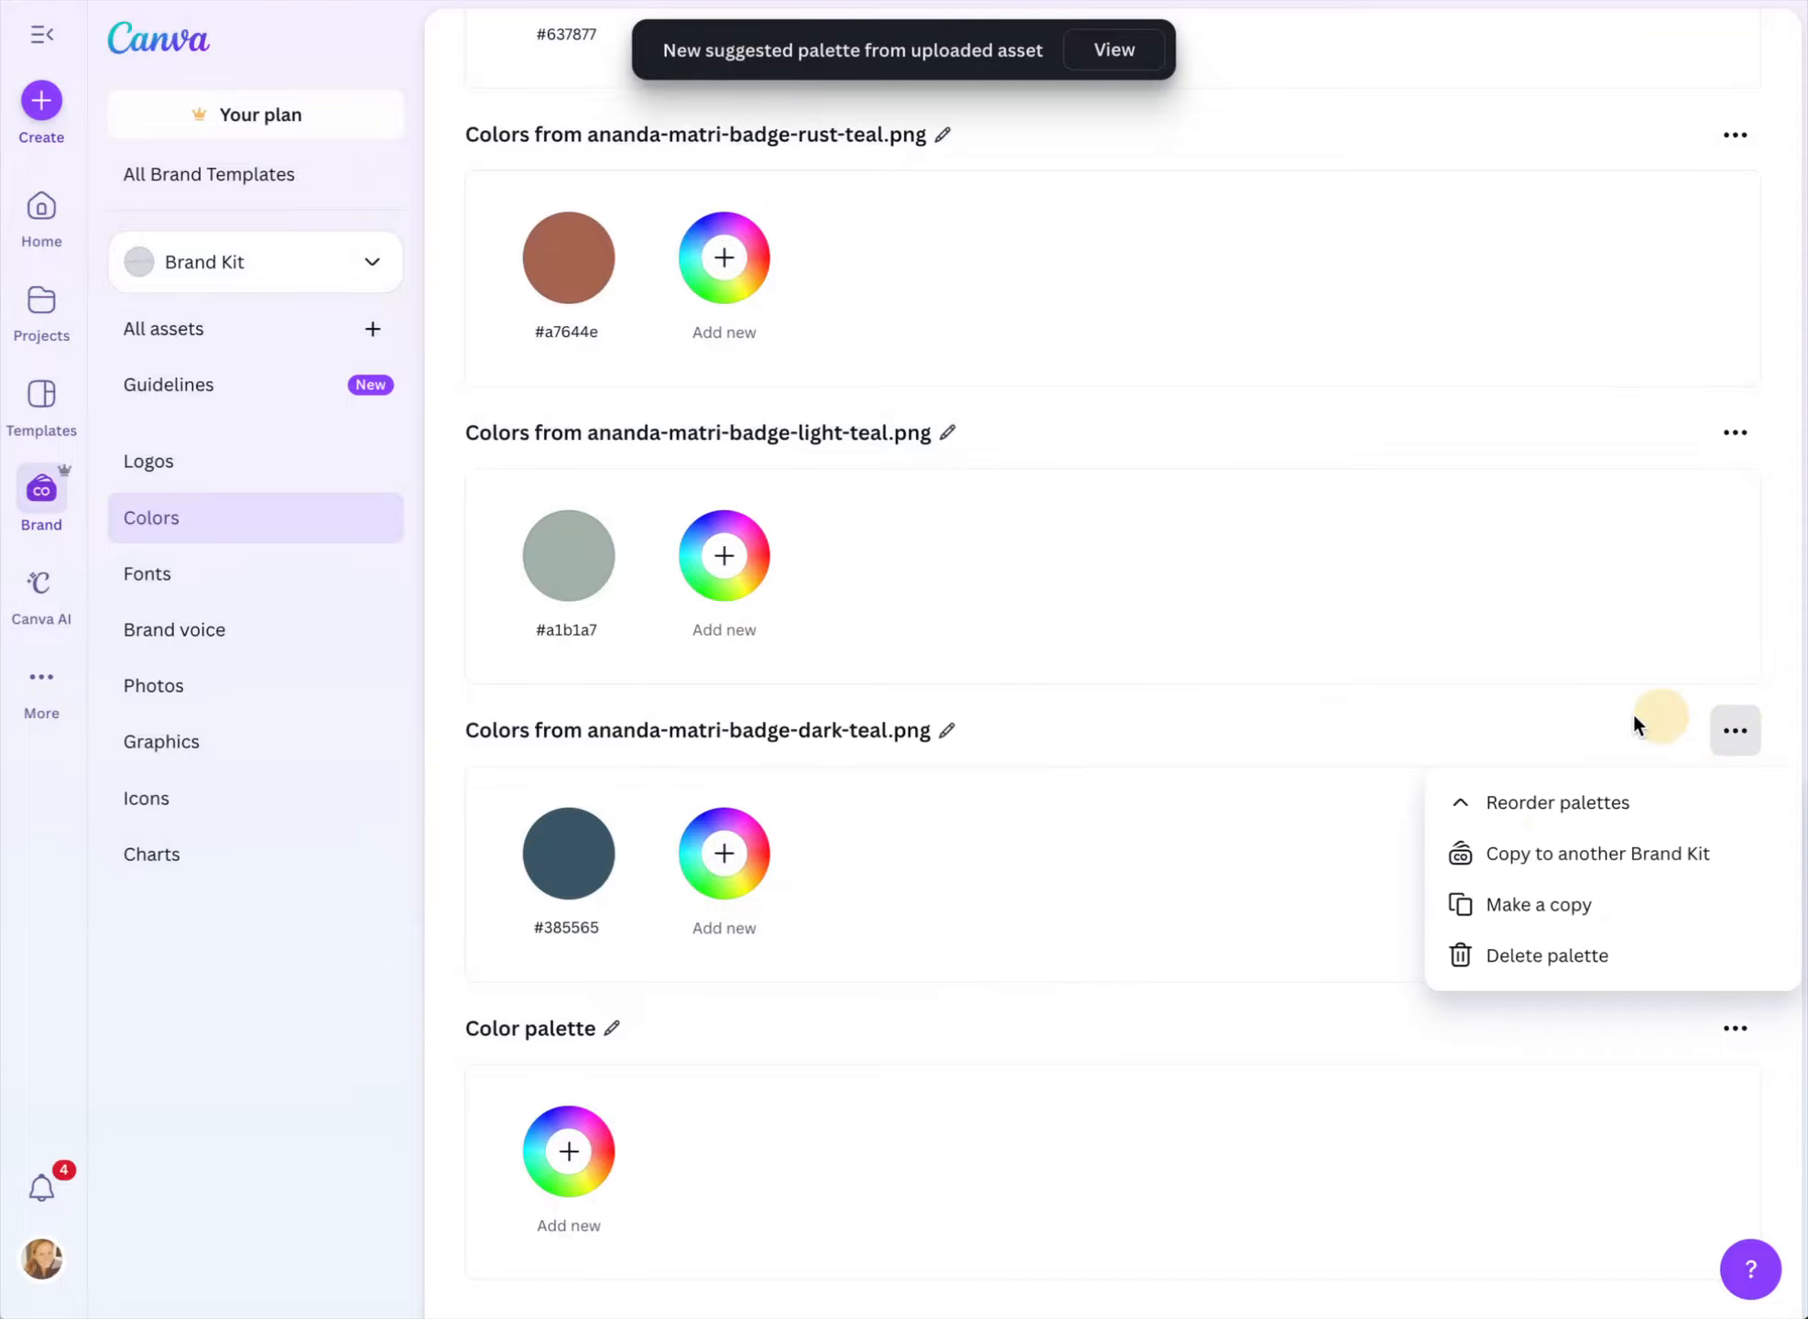
click(1575, 953)
click(1159, 761)
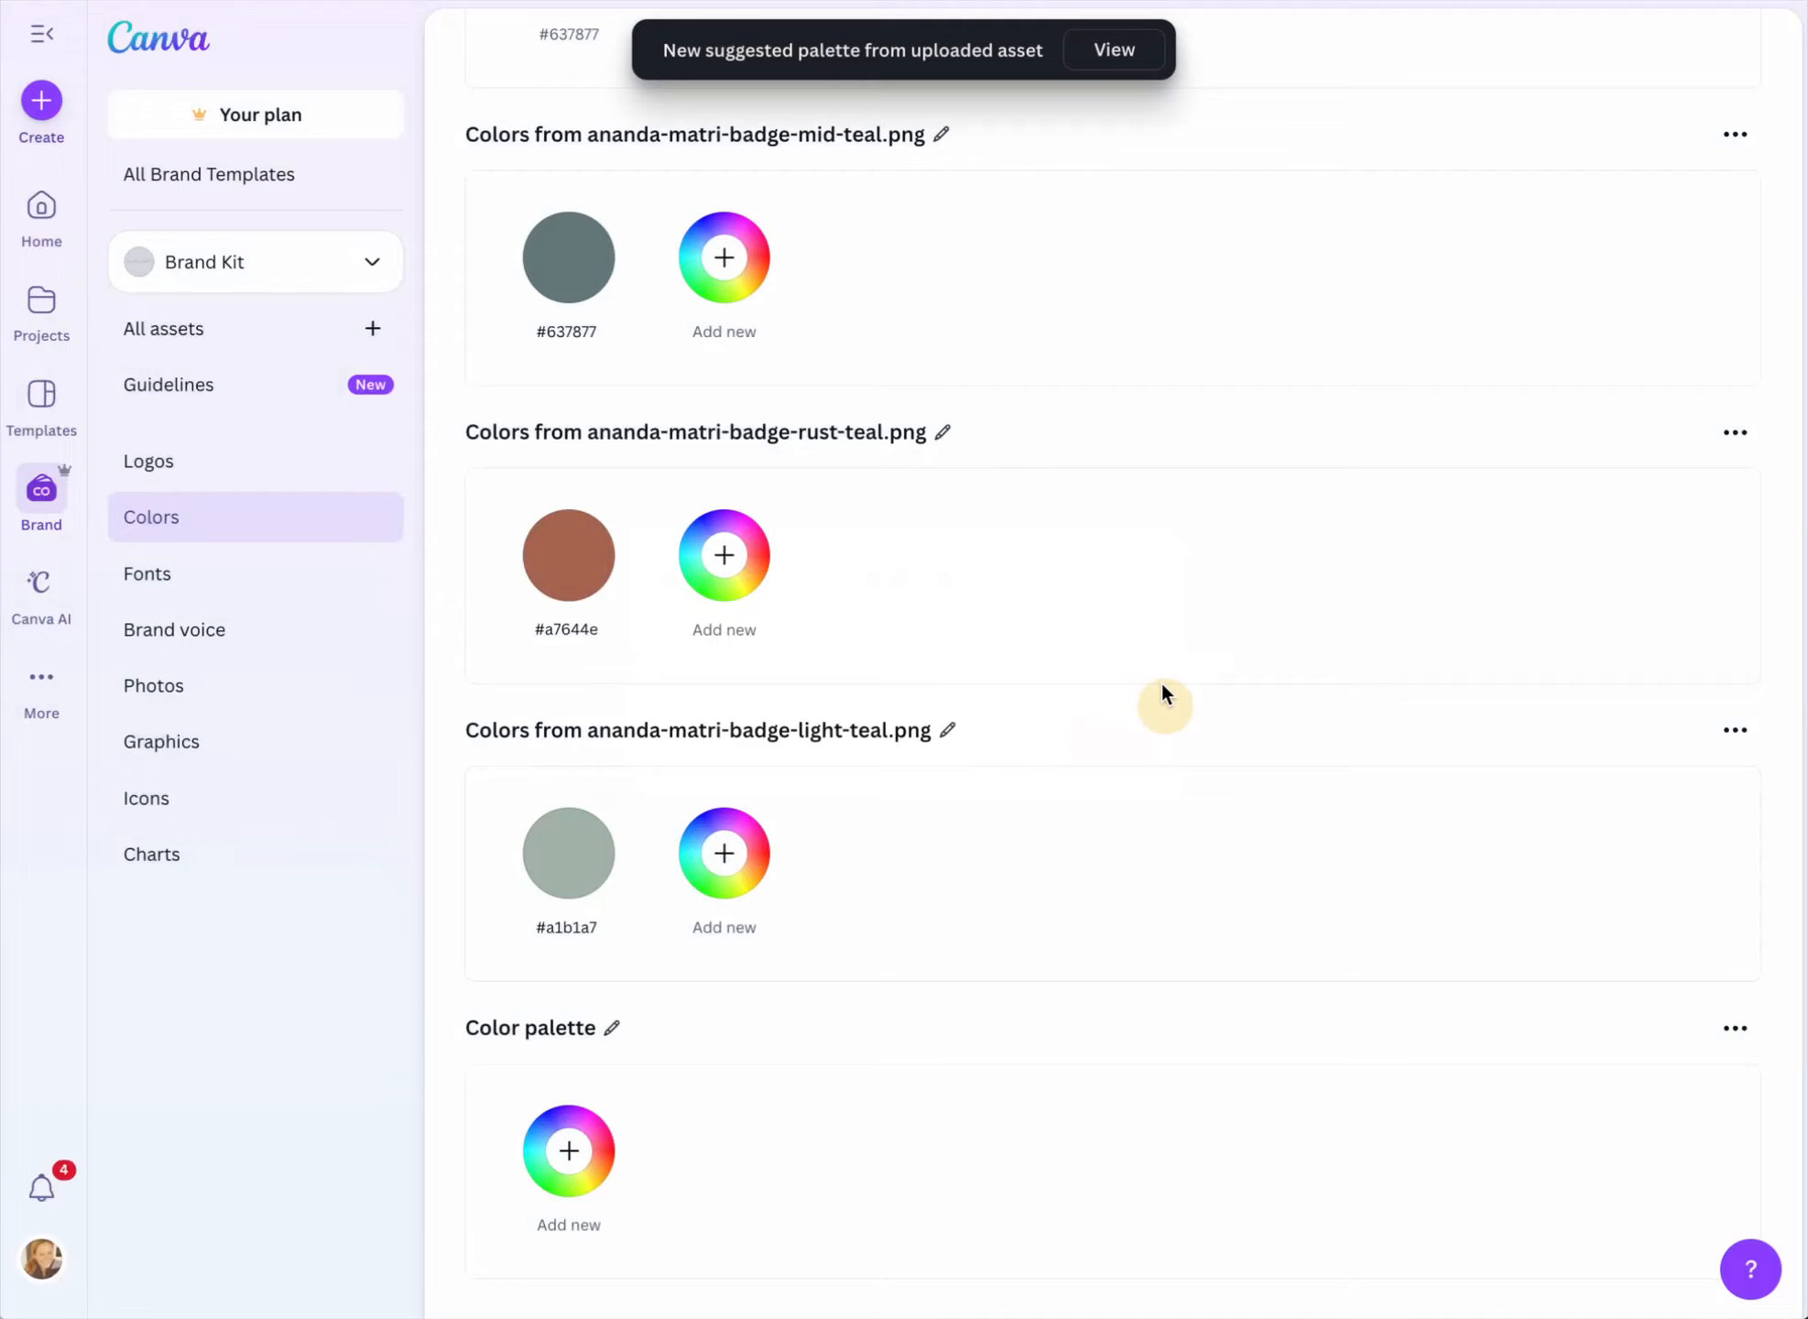
click(1735, 740)
click(1525, 957)
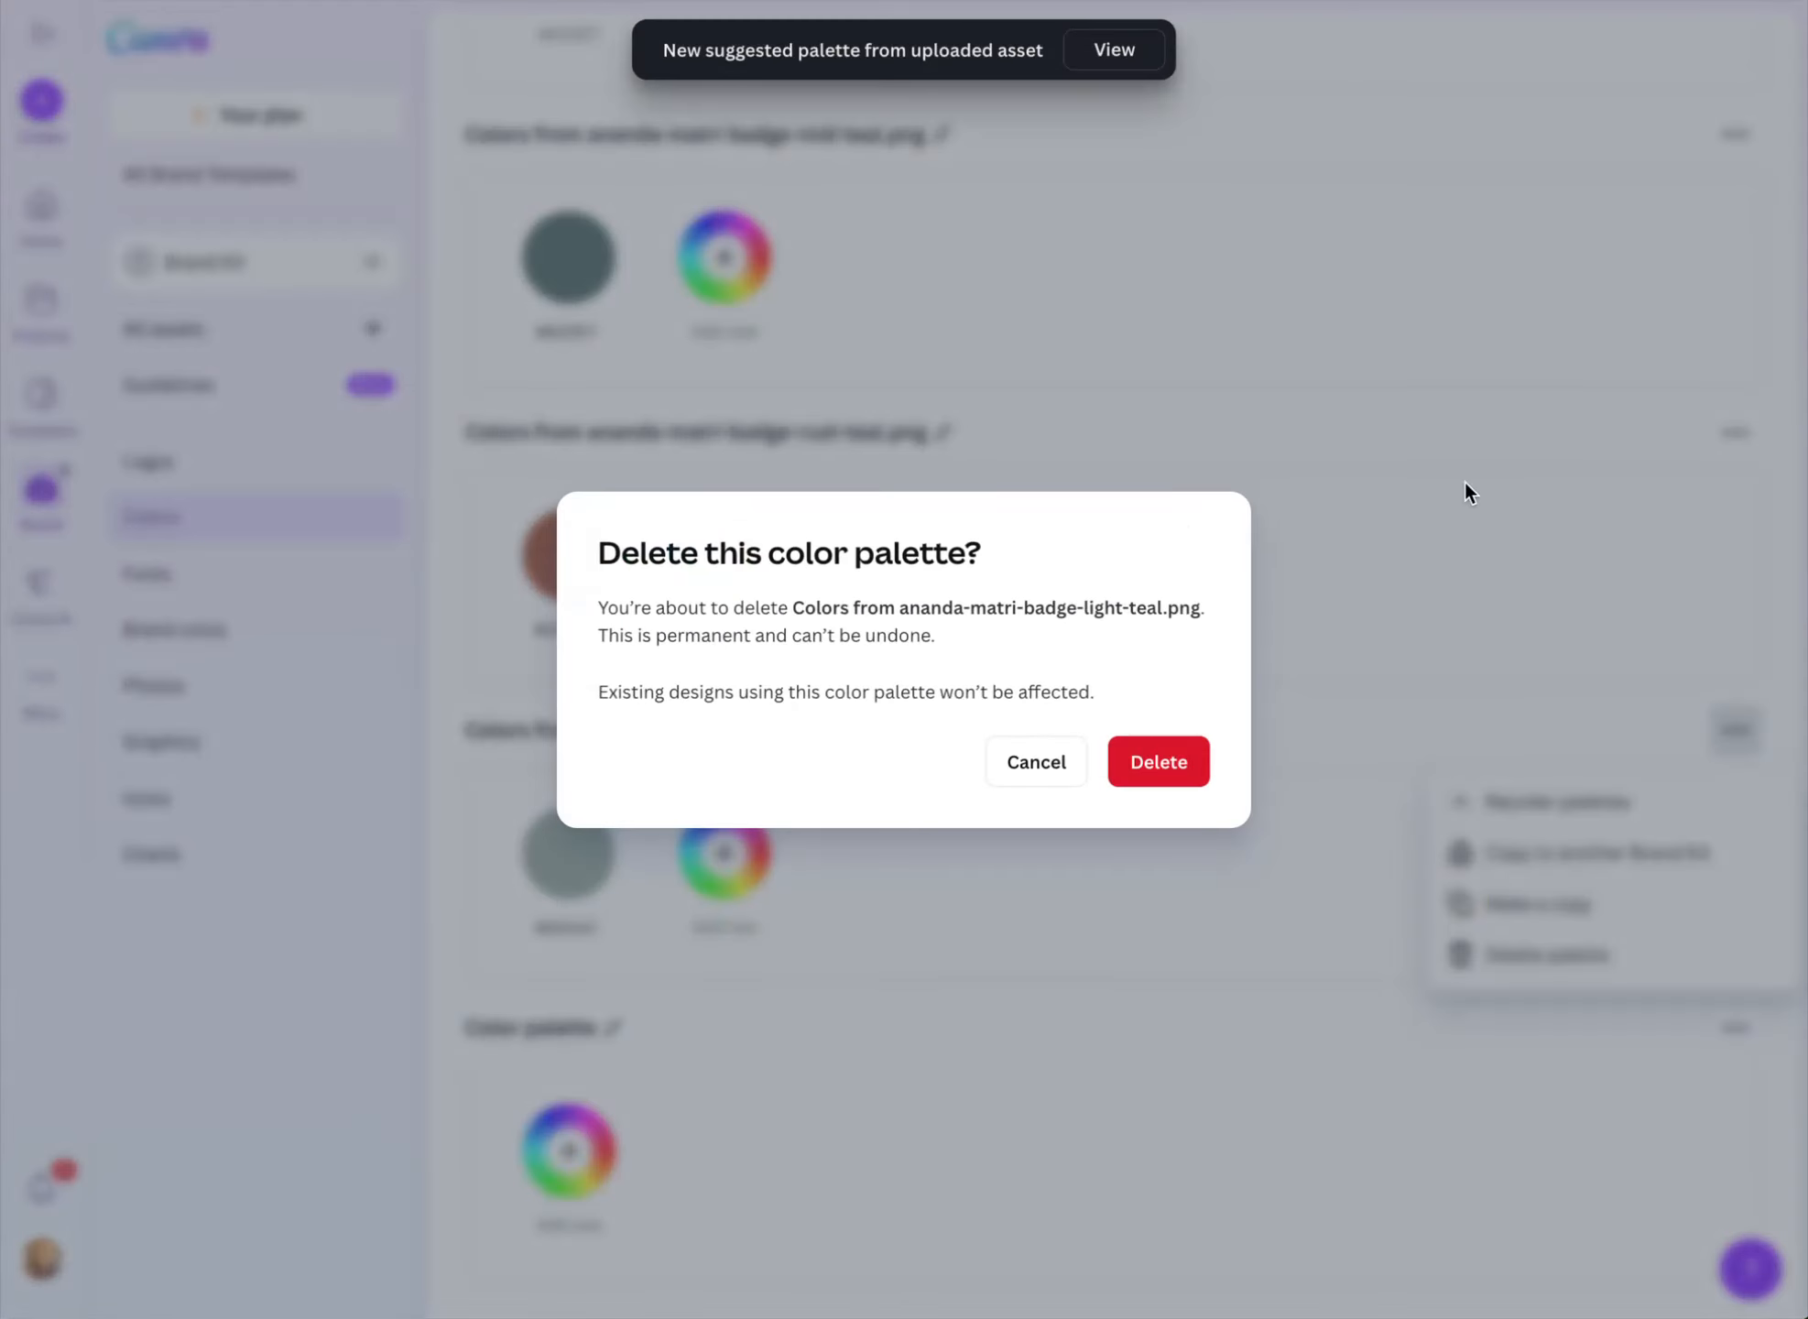
click(1146, 758)
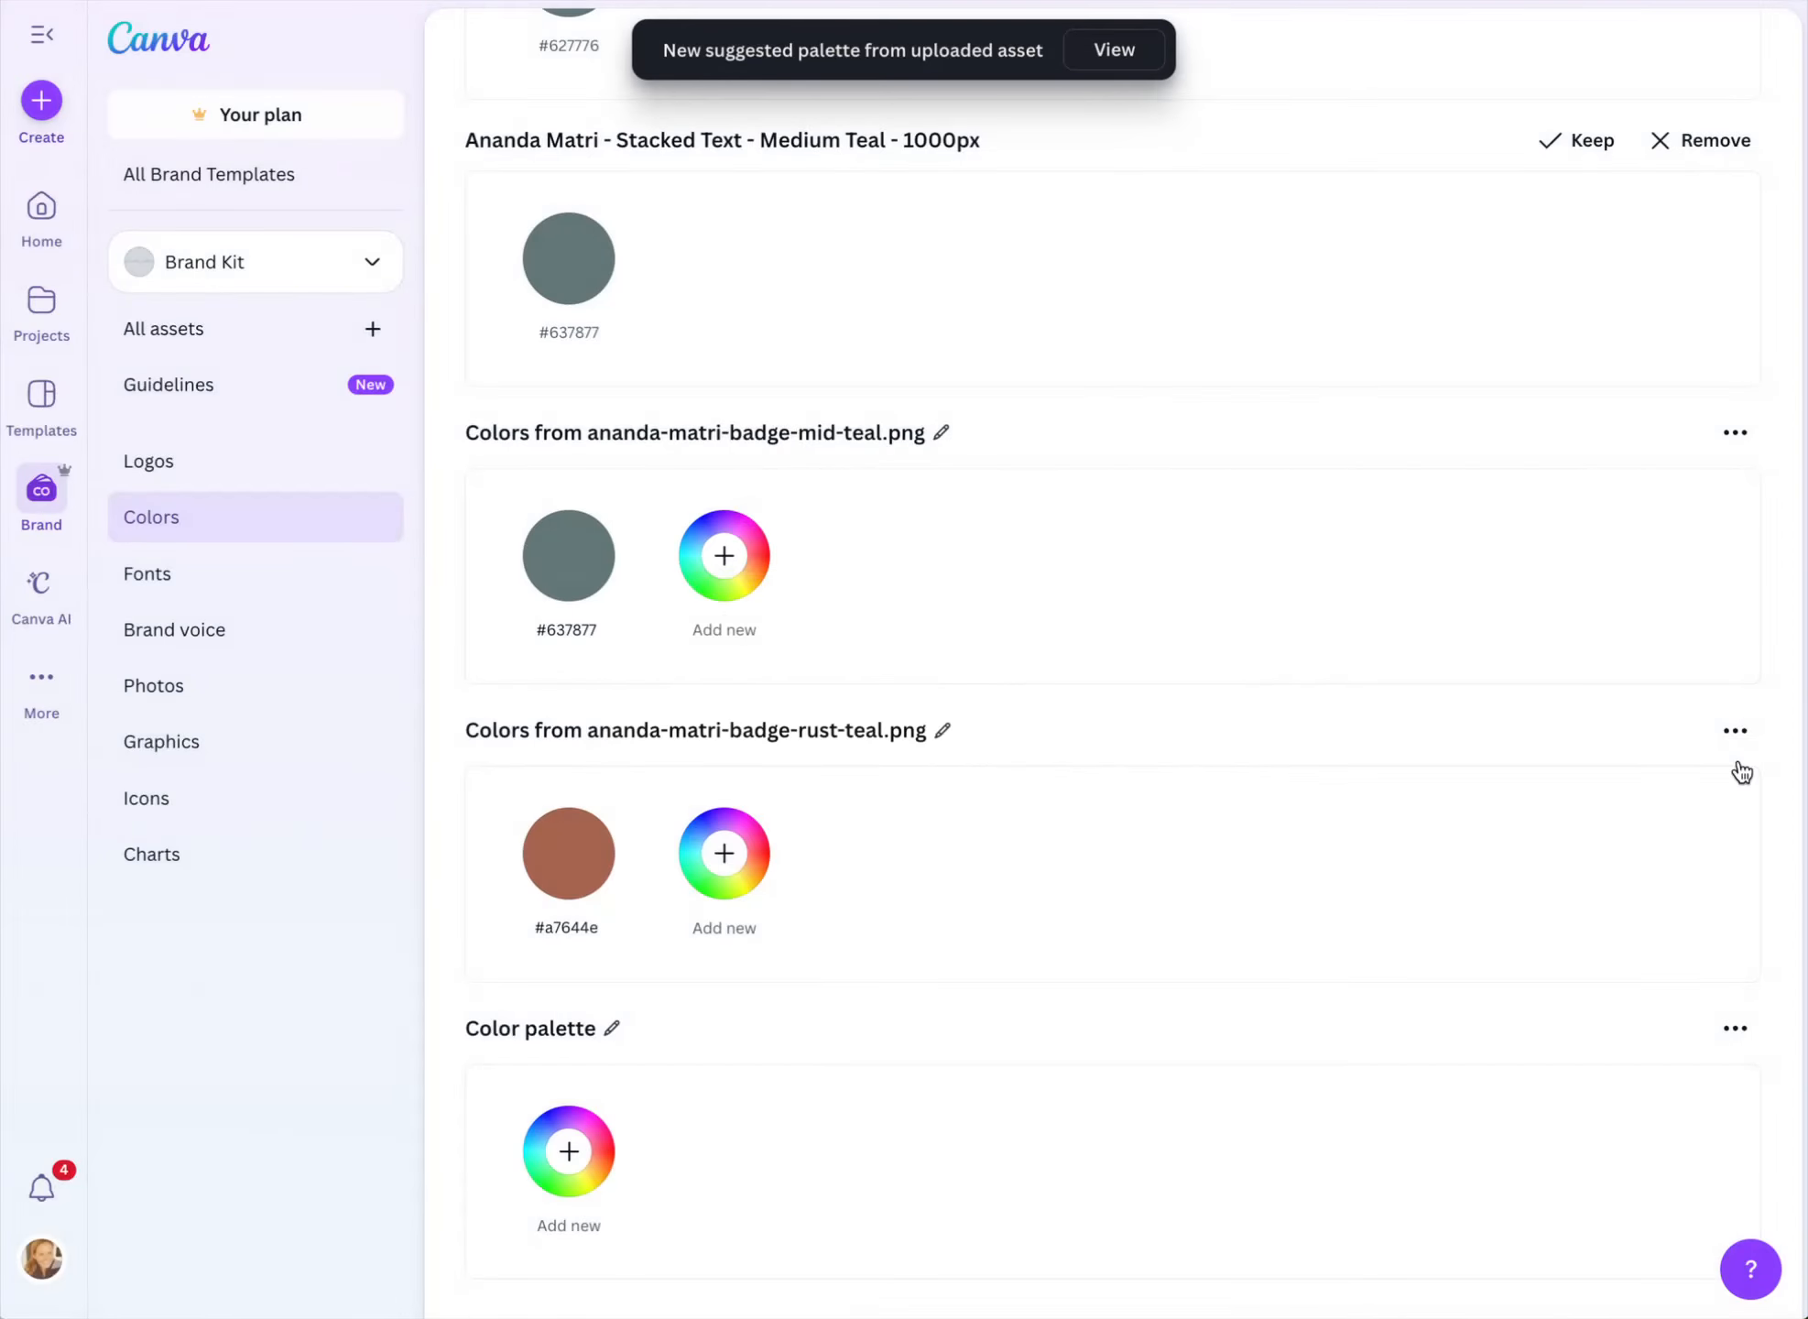
Delete the kept palettes from ananda-matri-badge-rust-teal.png and ananda-matri-badge-mid-teal.png
click(1736, 730)
click(1550, 957)
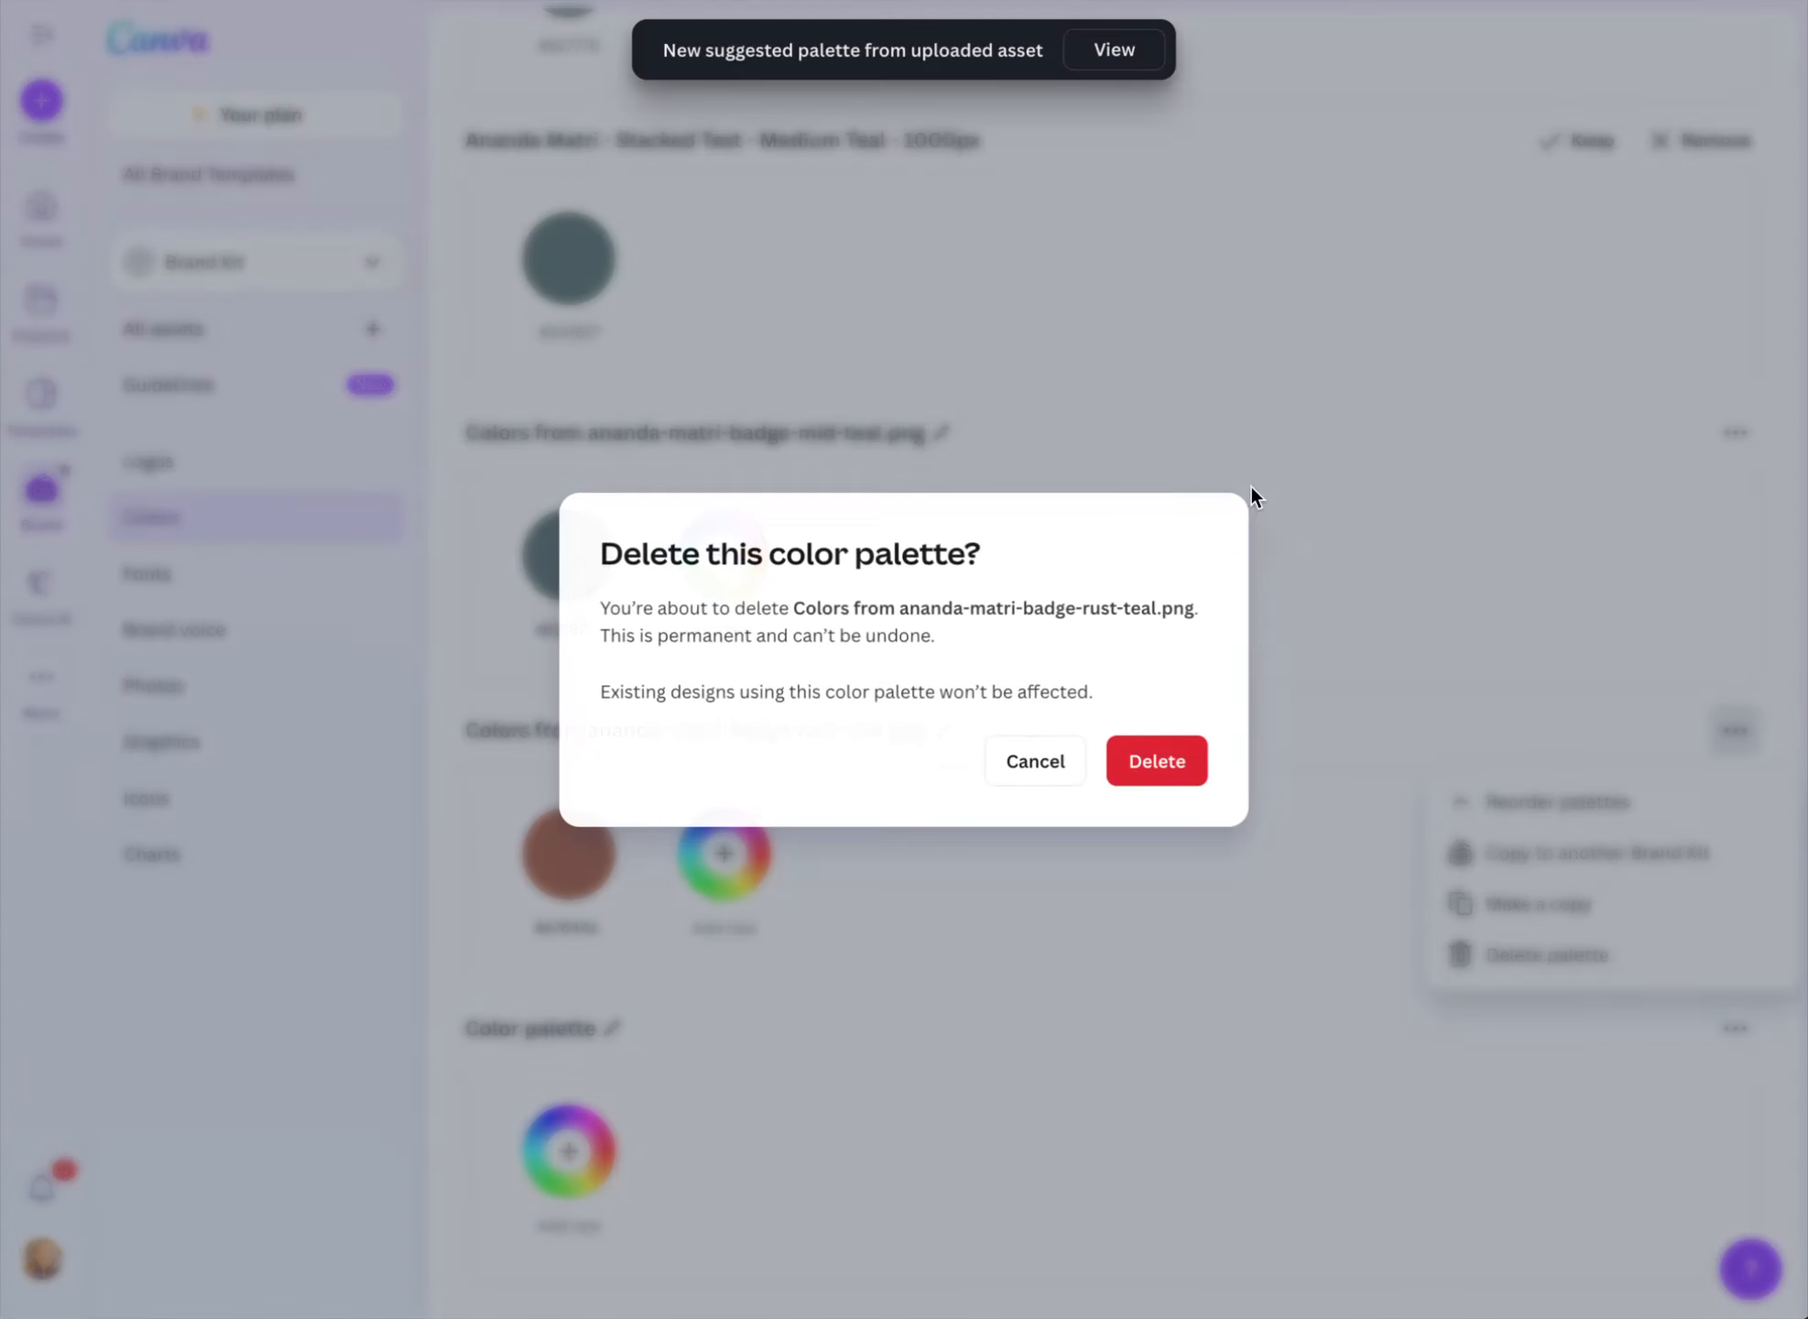
click(1157, 778)
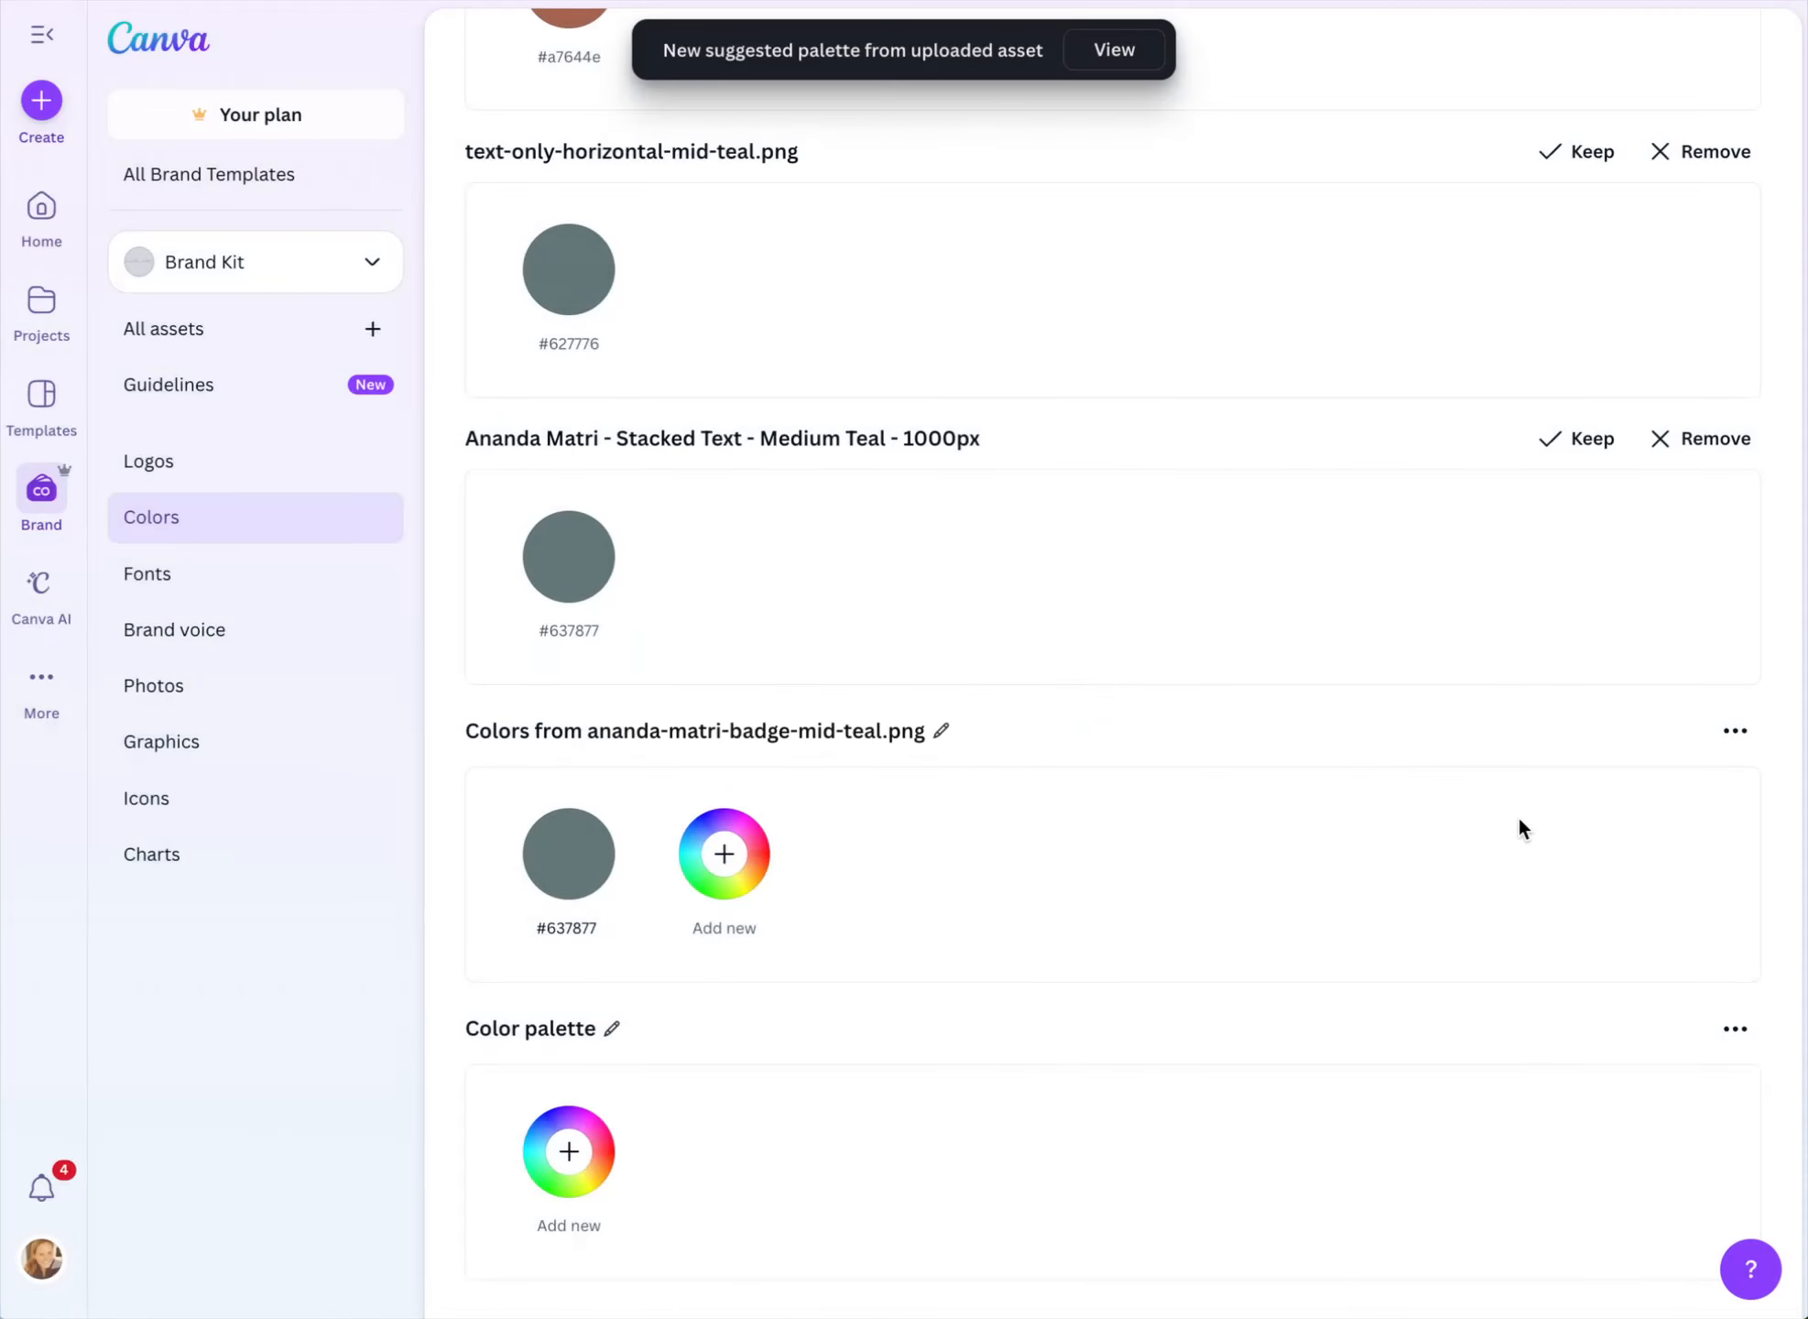
click(1734, 731)
click(1543, 957)
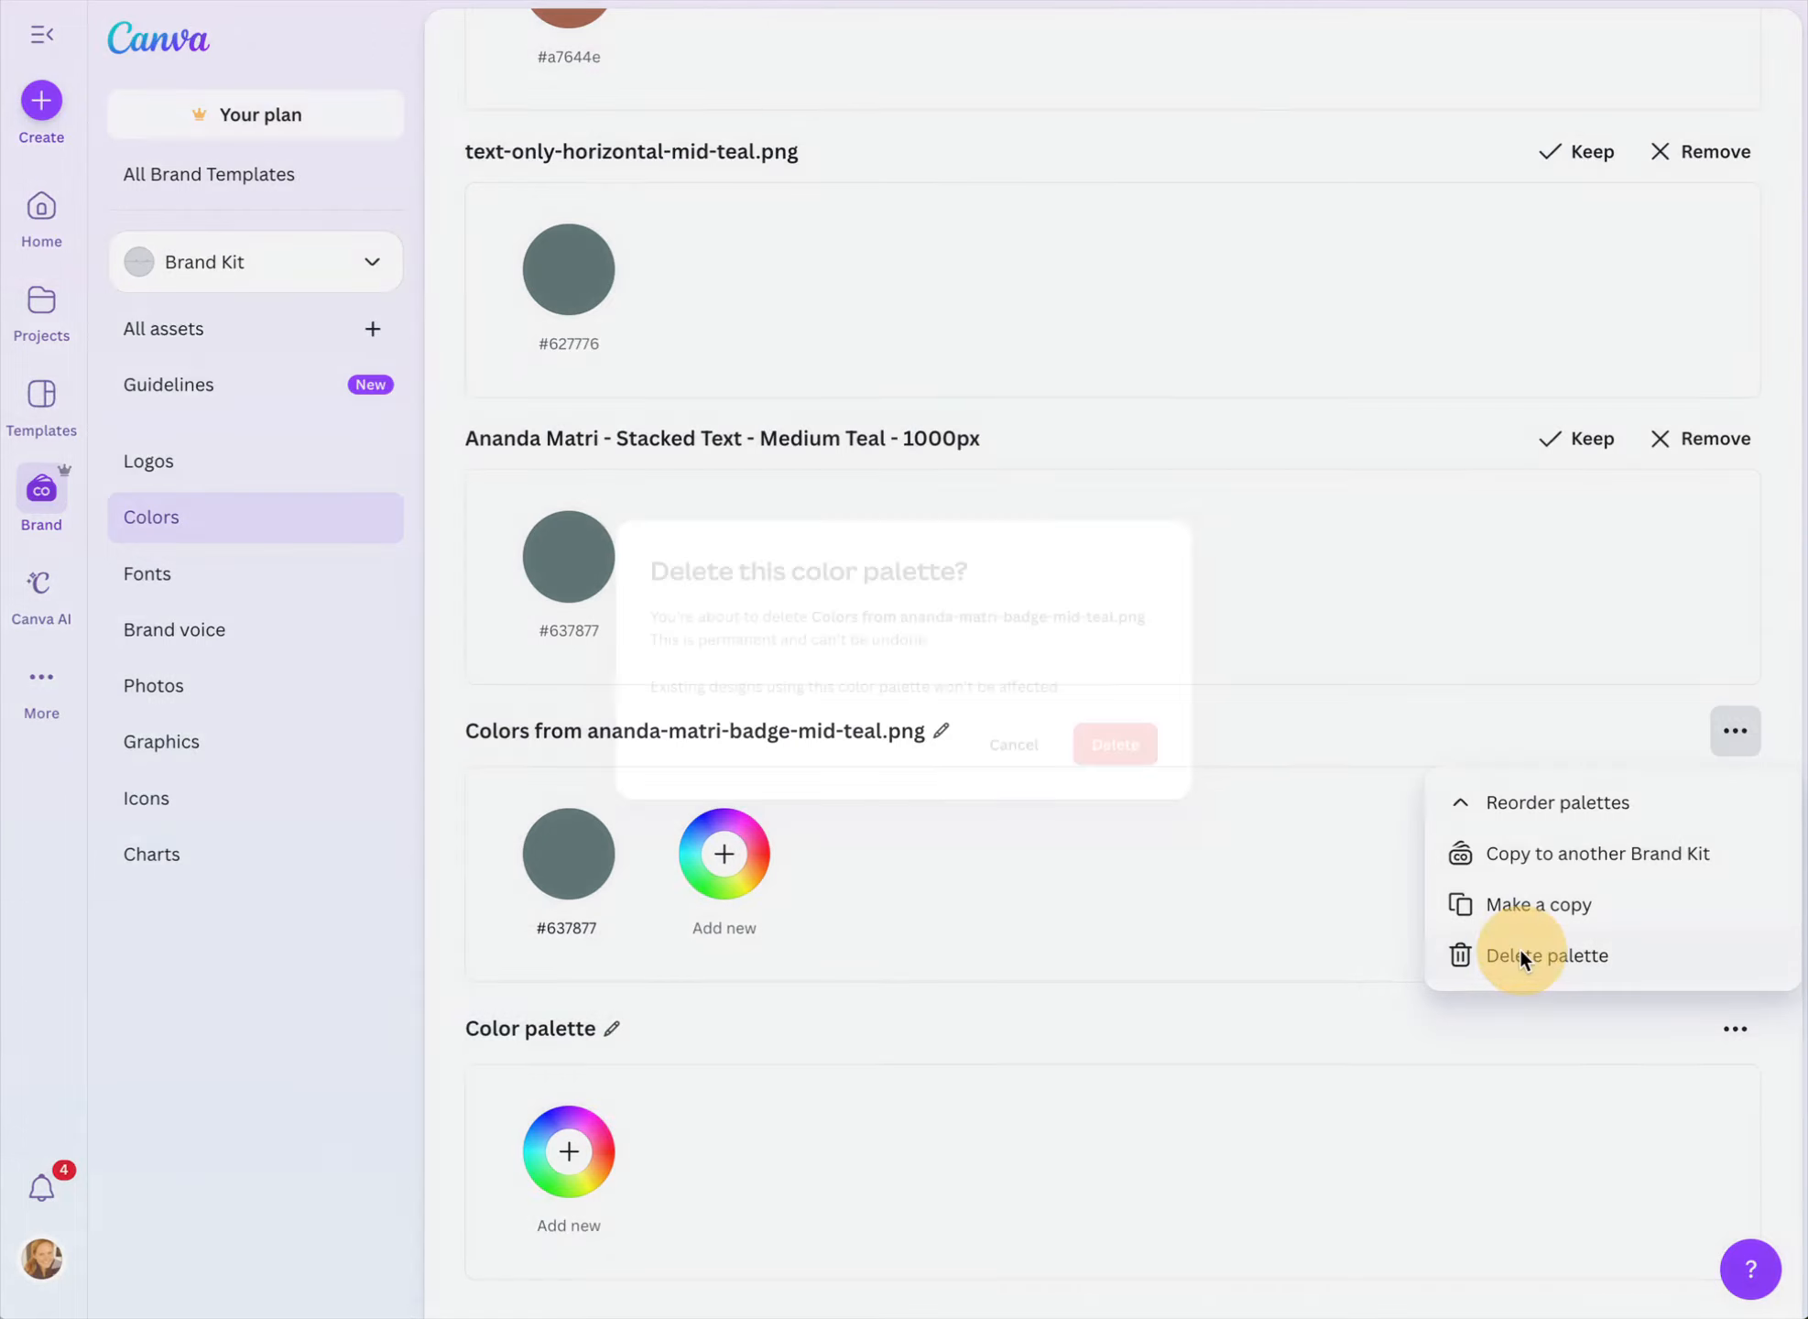
click(1169, 766)
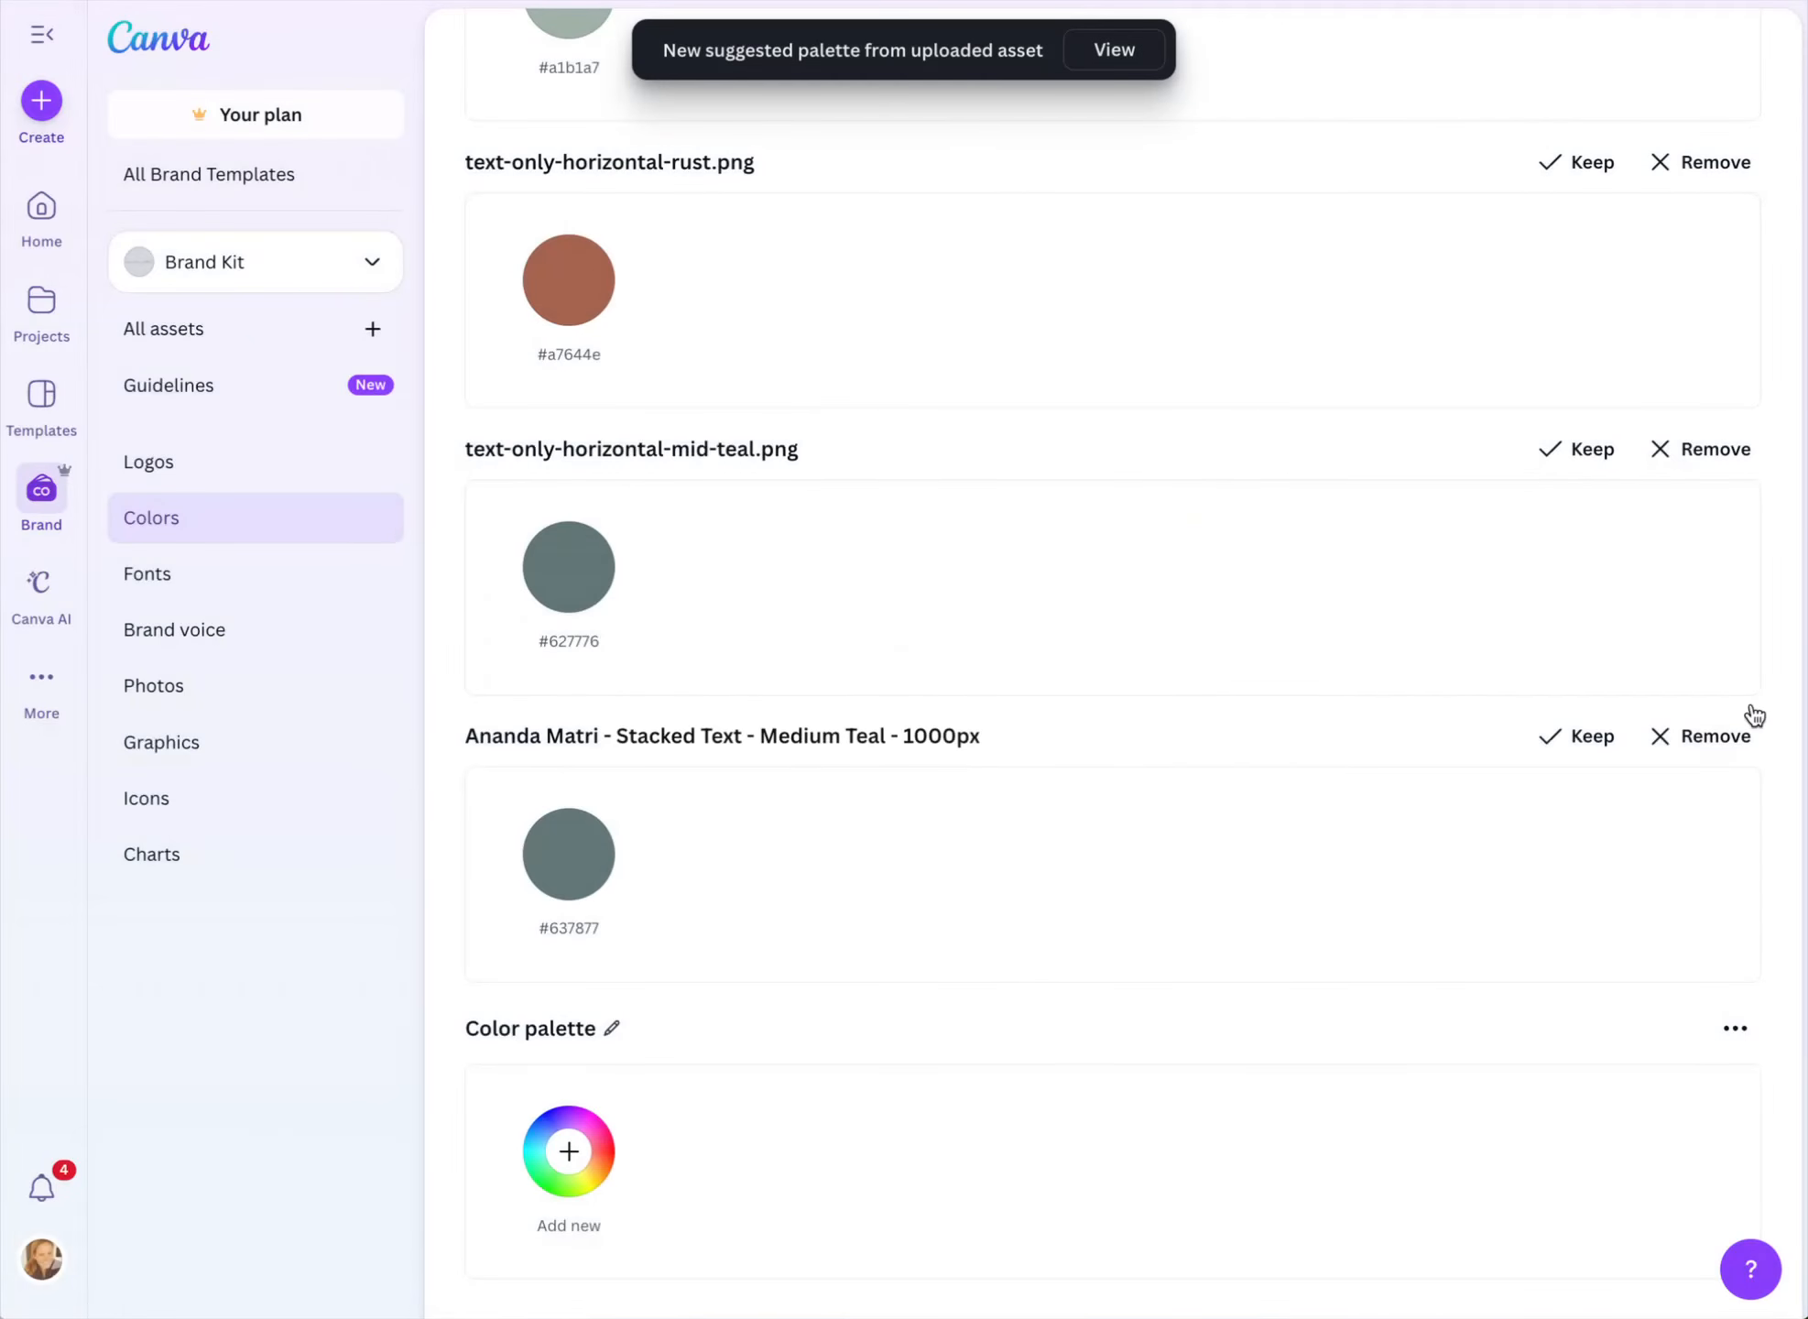
Remove all remaining suggested palettes, from the Stacked Text one up to arched_2.png, leaving only the custom Color palette
click(1703, 737)
click(1703, 737)
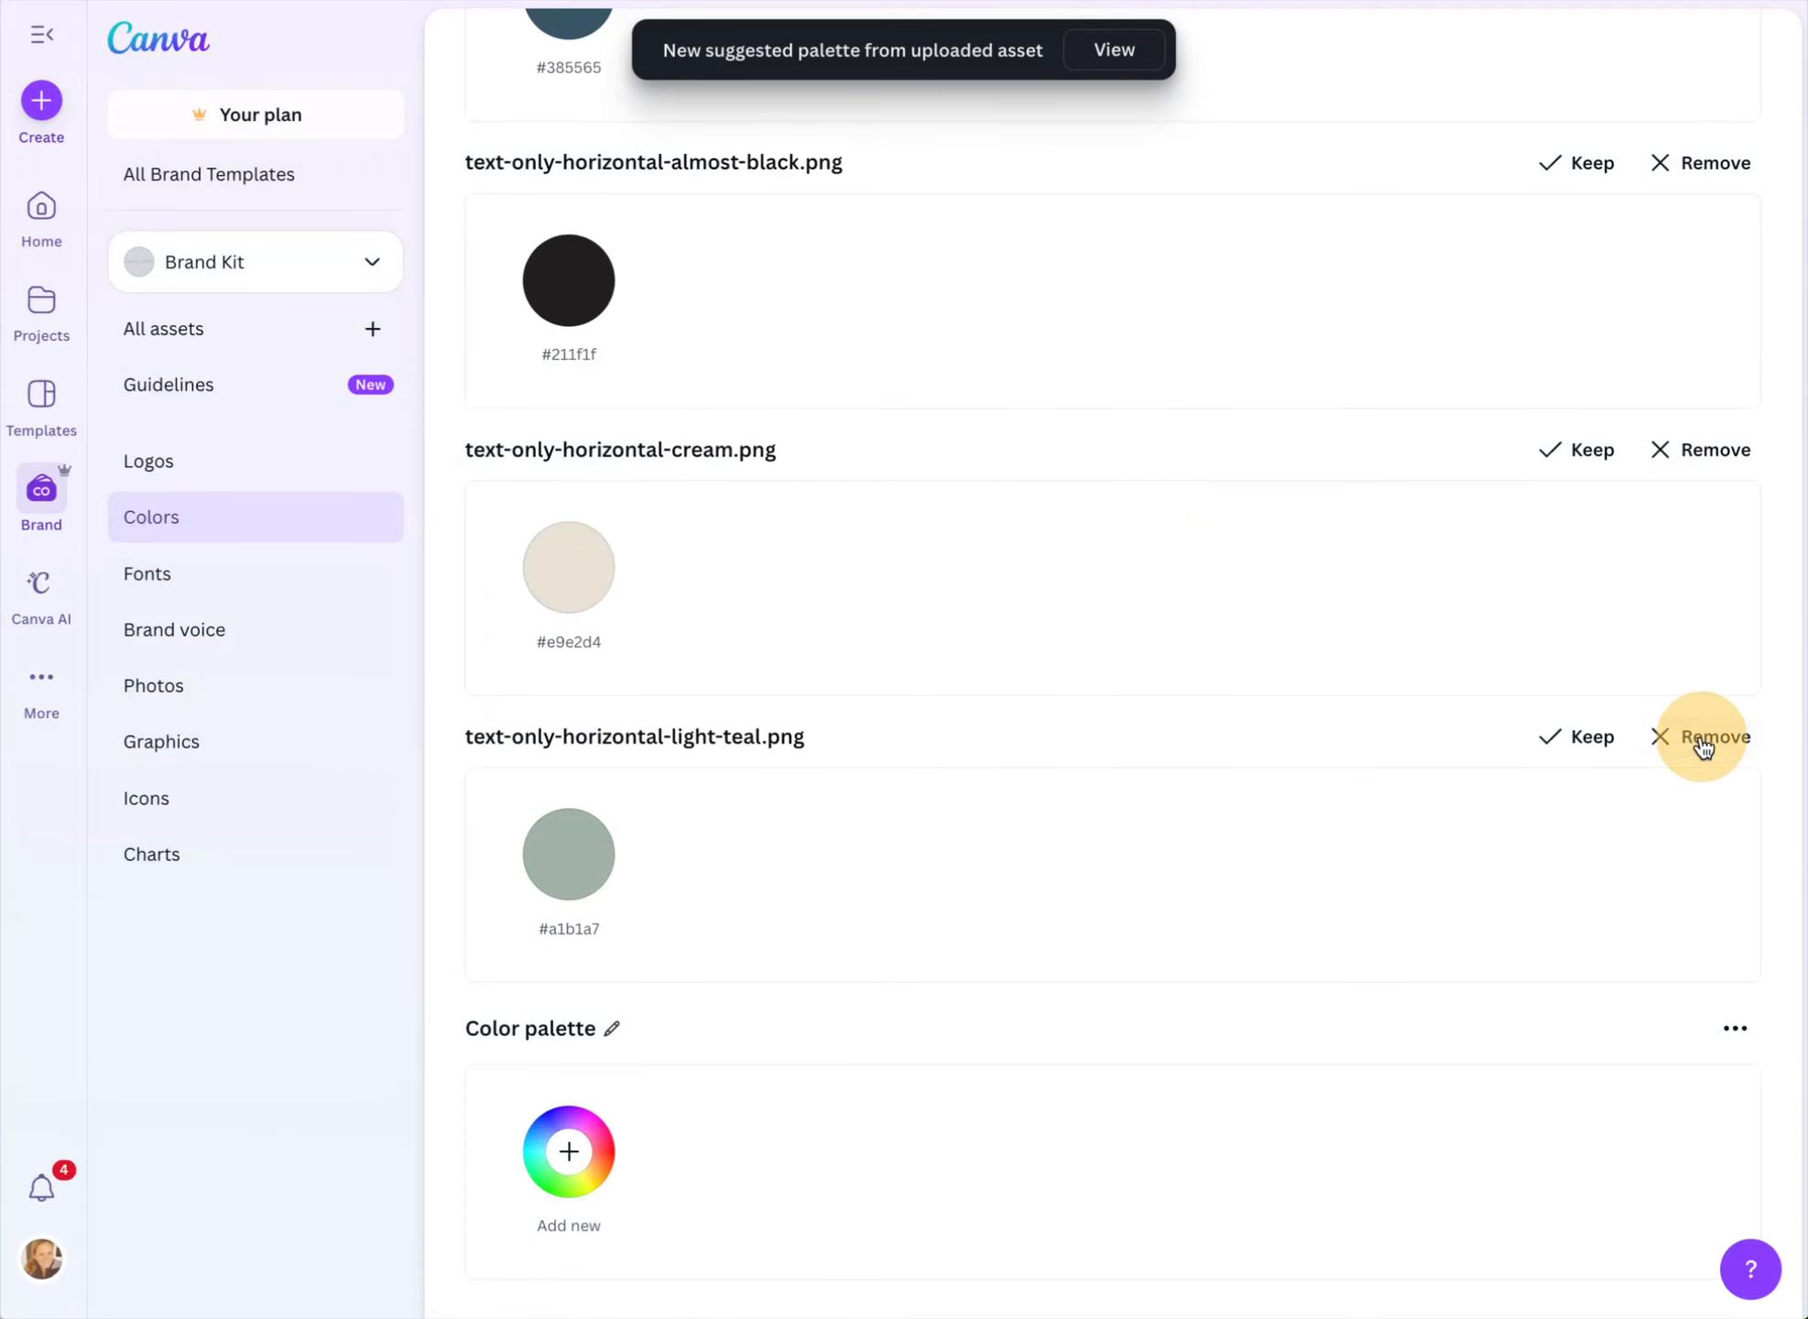
click(1703, 740)
click(1703, 740)
click(1704, 740)
click(1703, 740)
click(1704, 740)
click(1704, 740)
click(1703, 740)
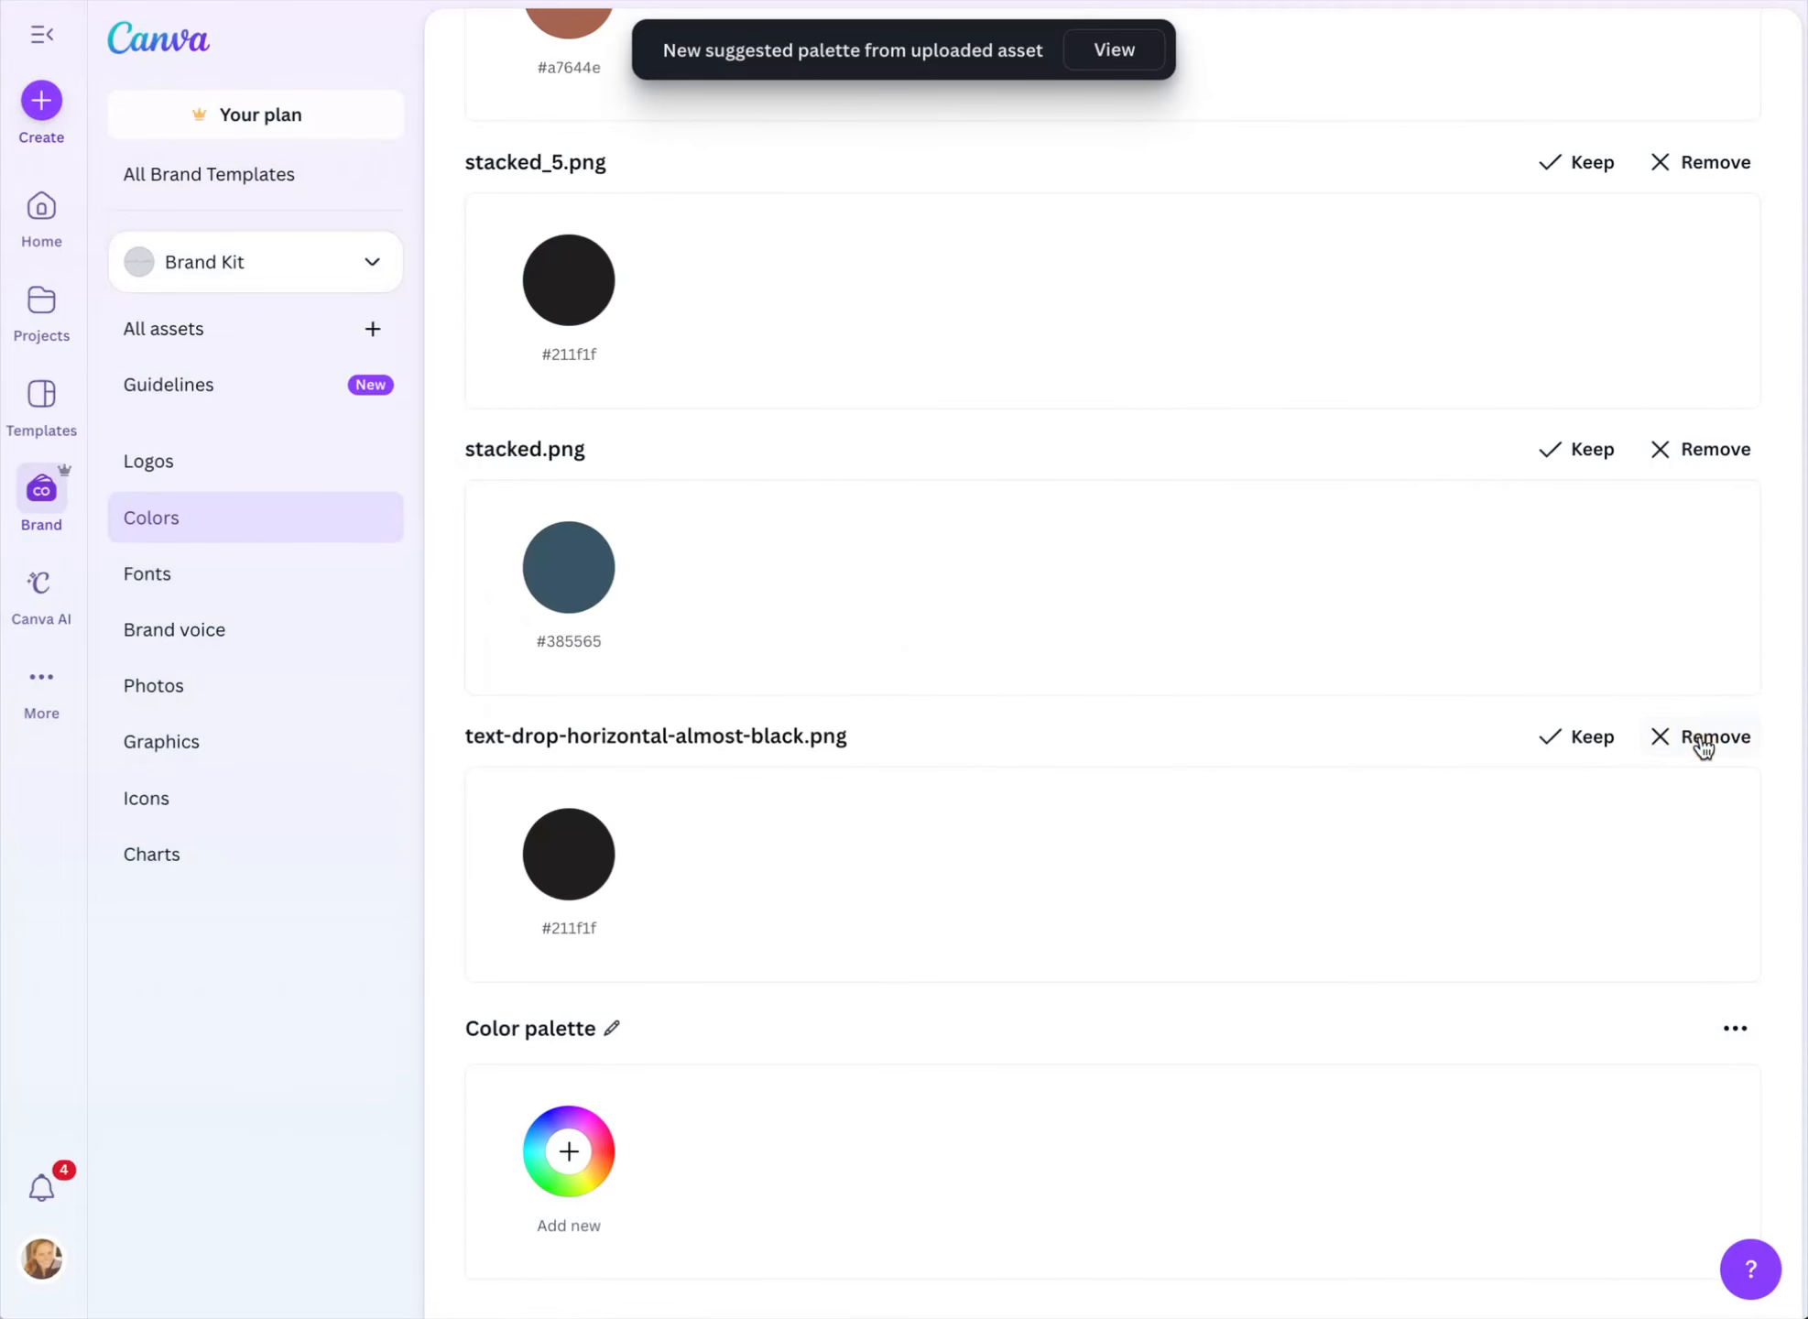
click(1703, 740)
click(1703, 740)
click(1703, 740)
click(1704, 740)
click(1704, 740)
click(1704, 740)
click(1704, 740)
click(1703, 740)
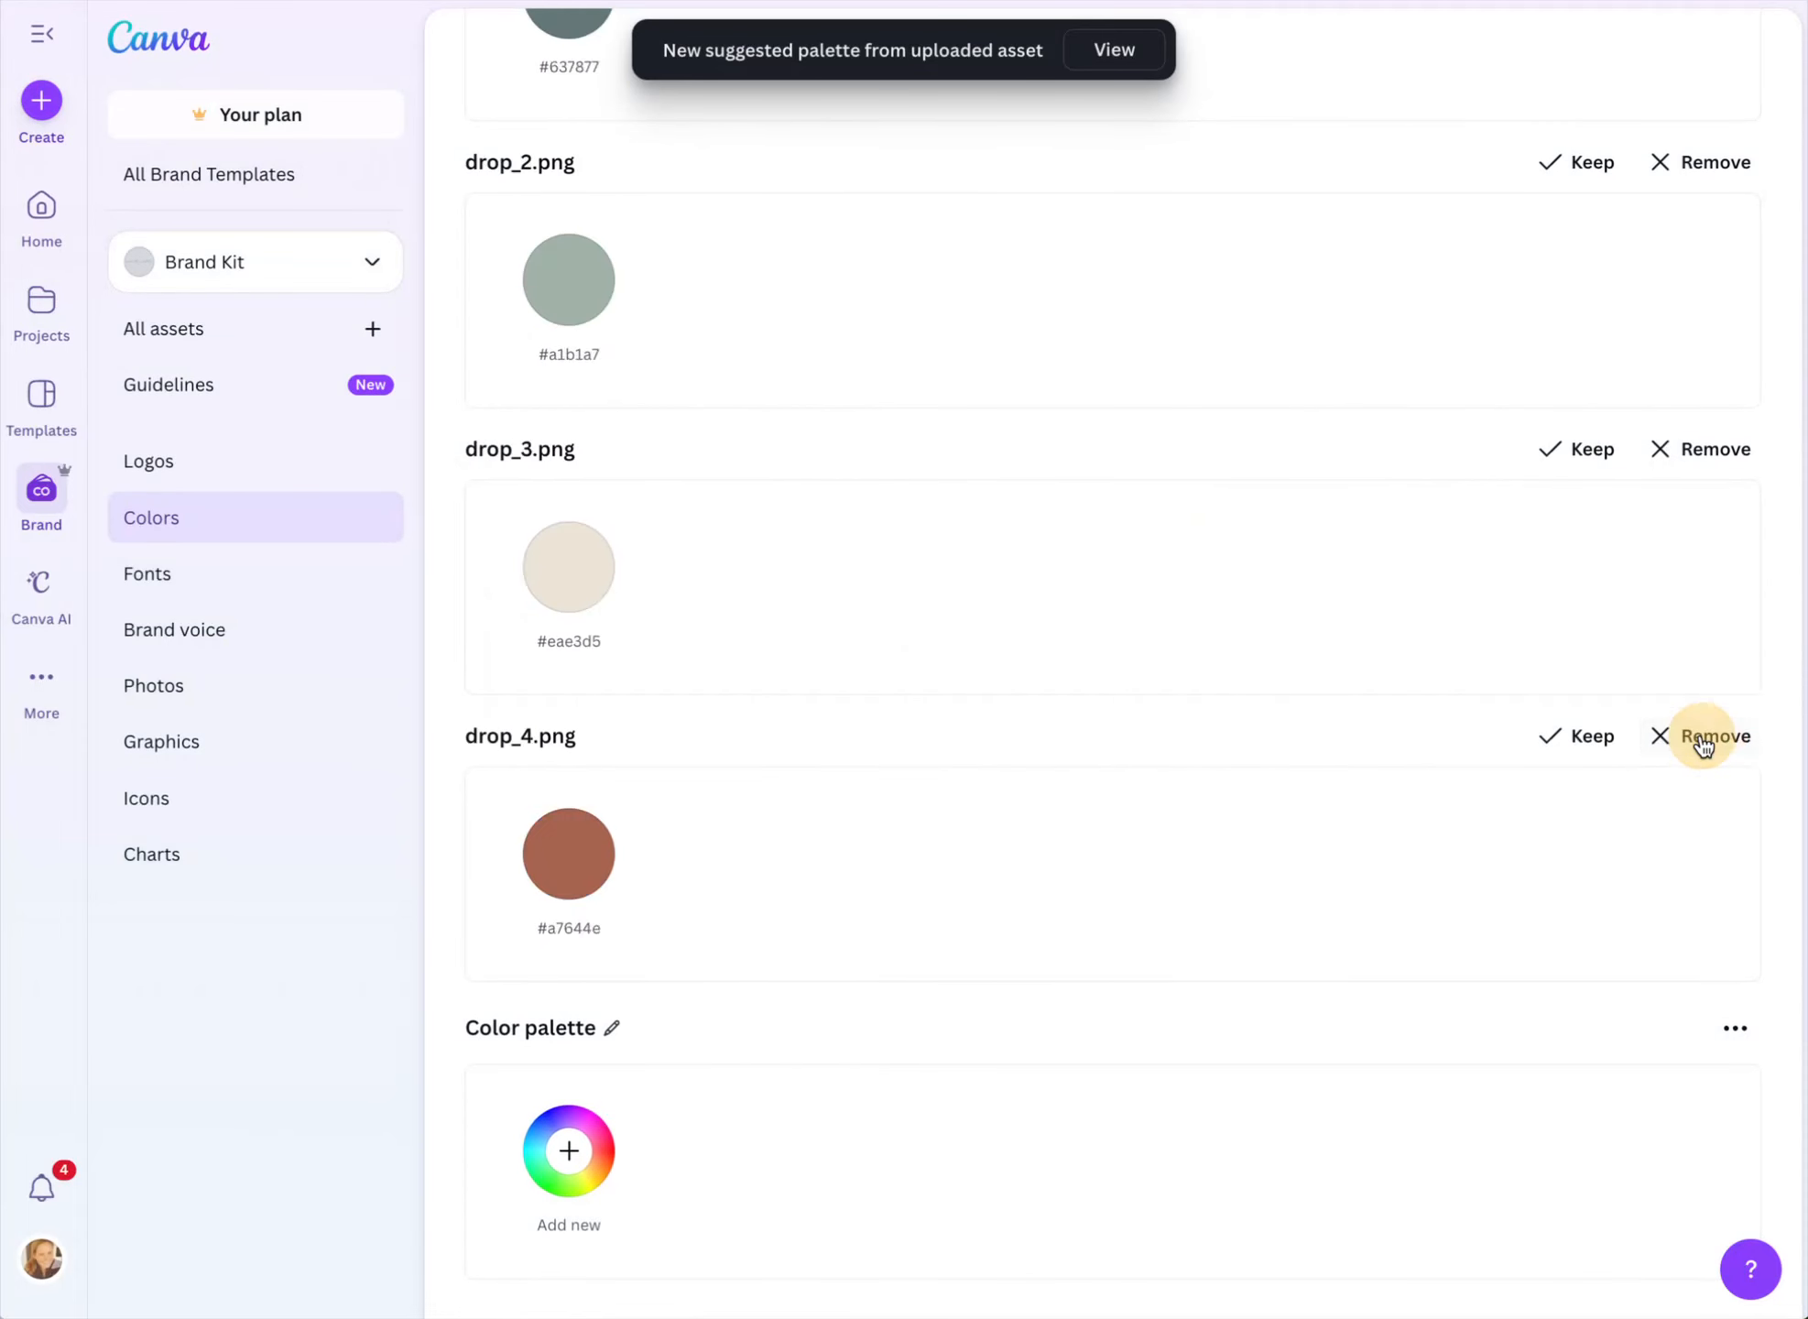
click(1703, 740)
click(1703, 740)
click(1704, 740)
click(1704, 740)
click(1704, 740)
click(1703, 740)
click(1704, 740)
click(1704, 740)
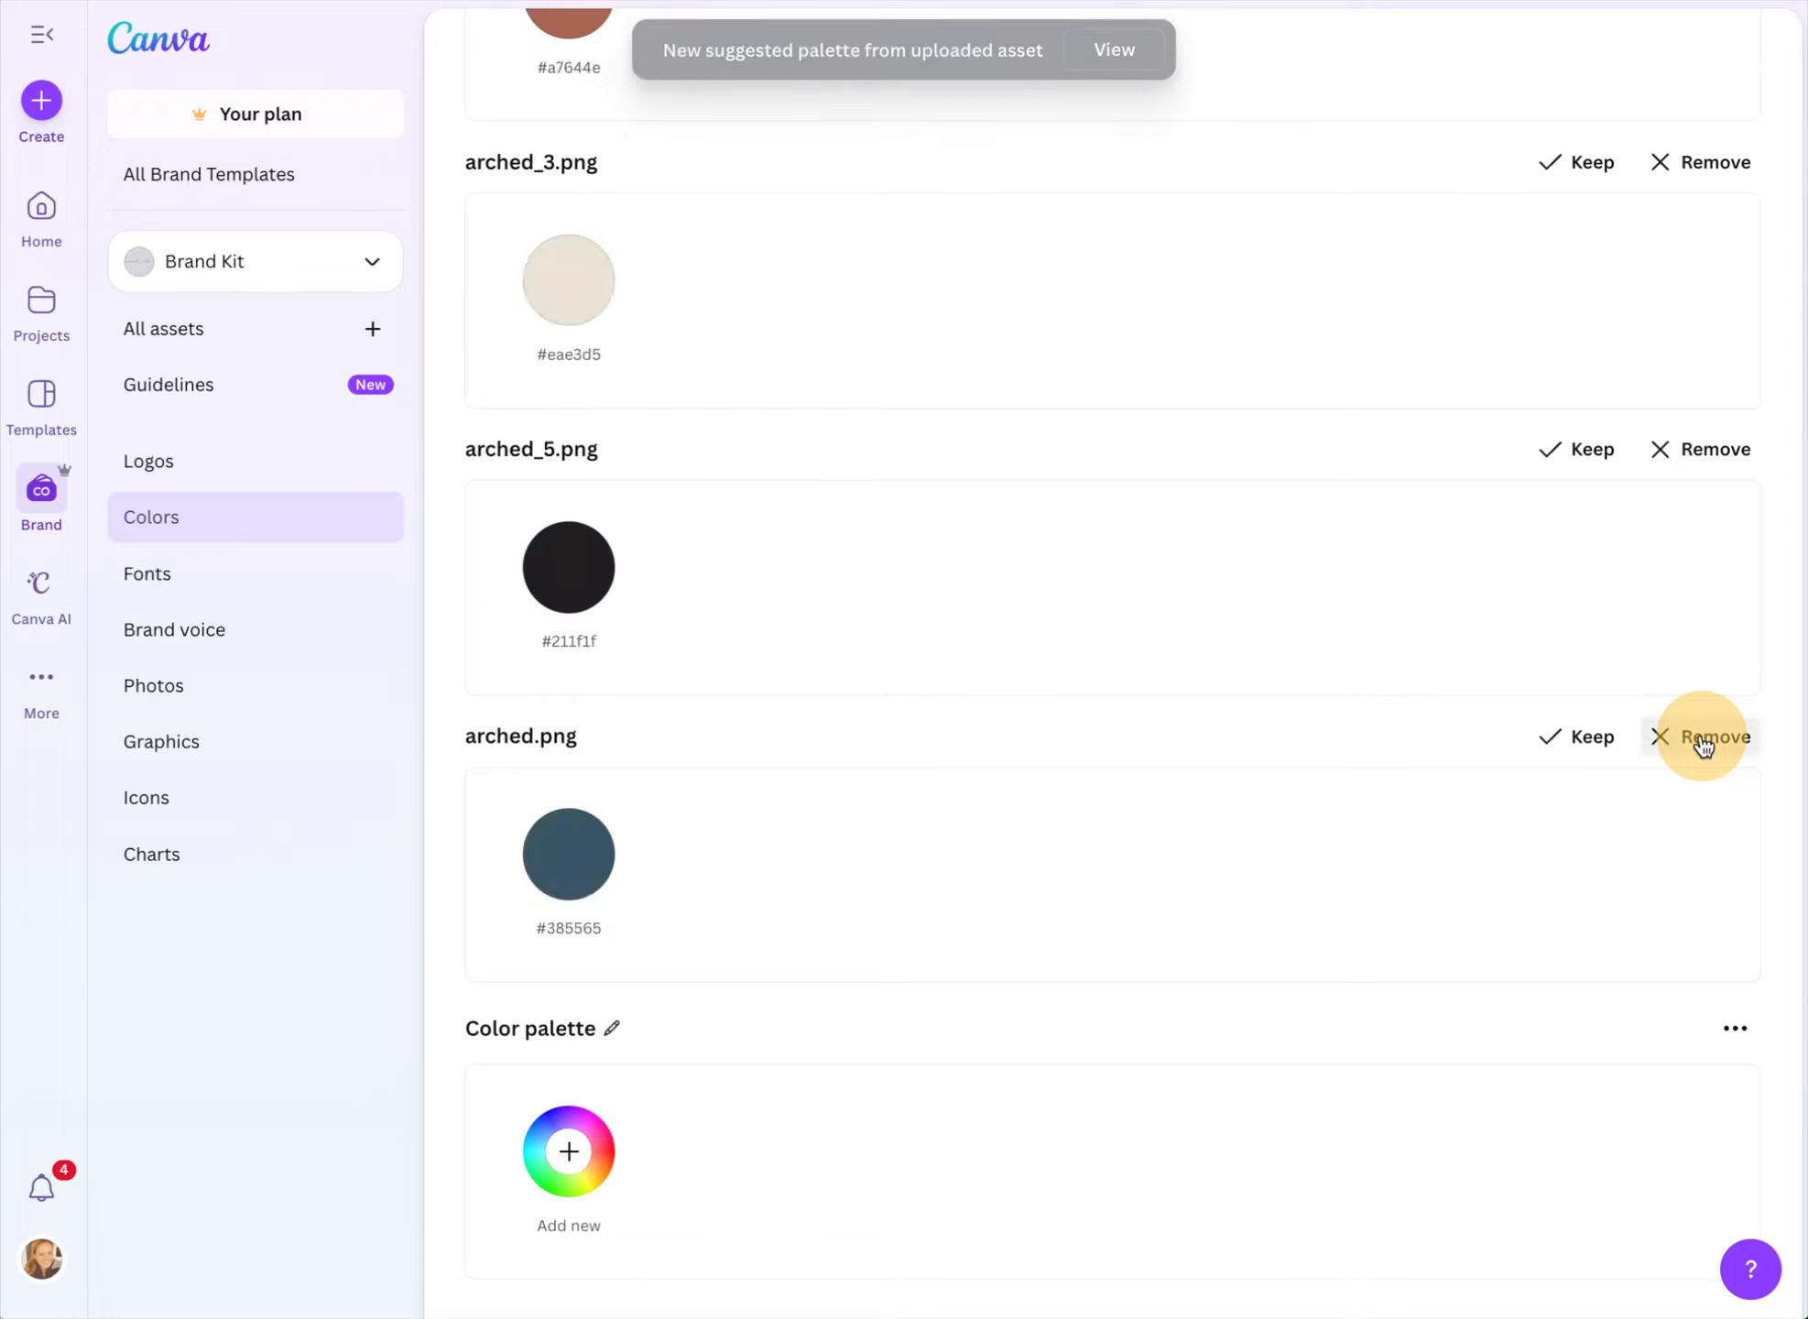
click(1703, 740)
click(1704, 740)
click(1704, 740)
click(1703, 740)
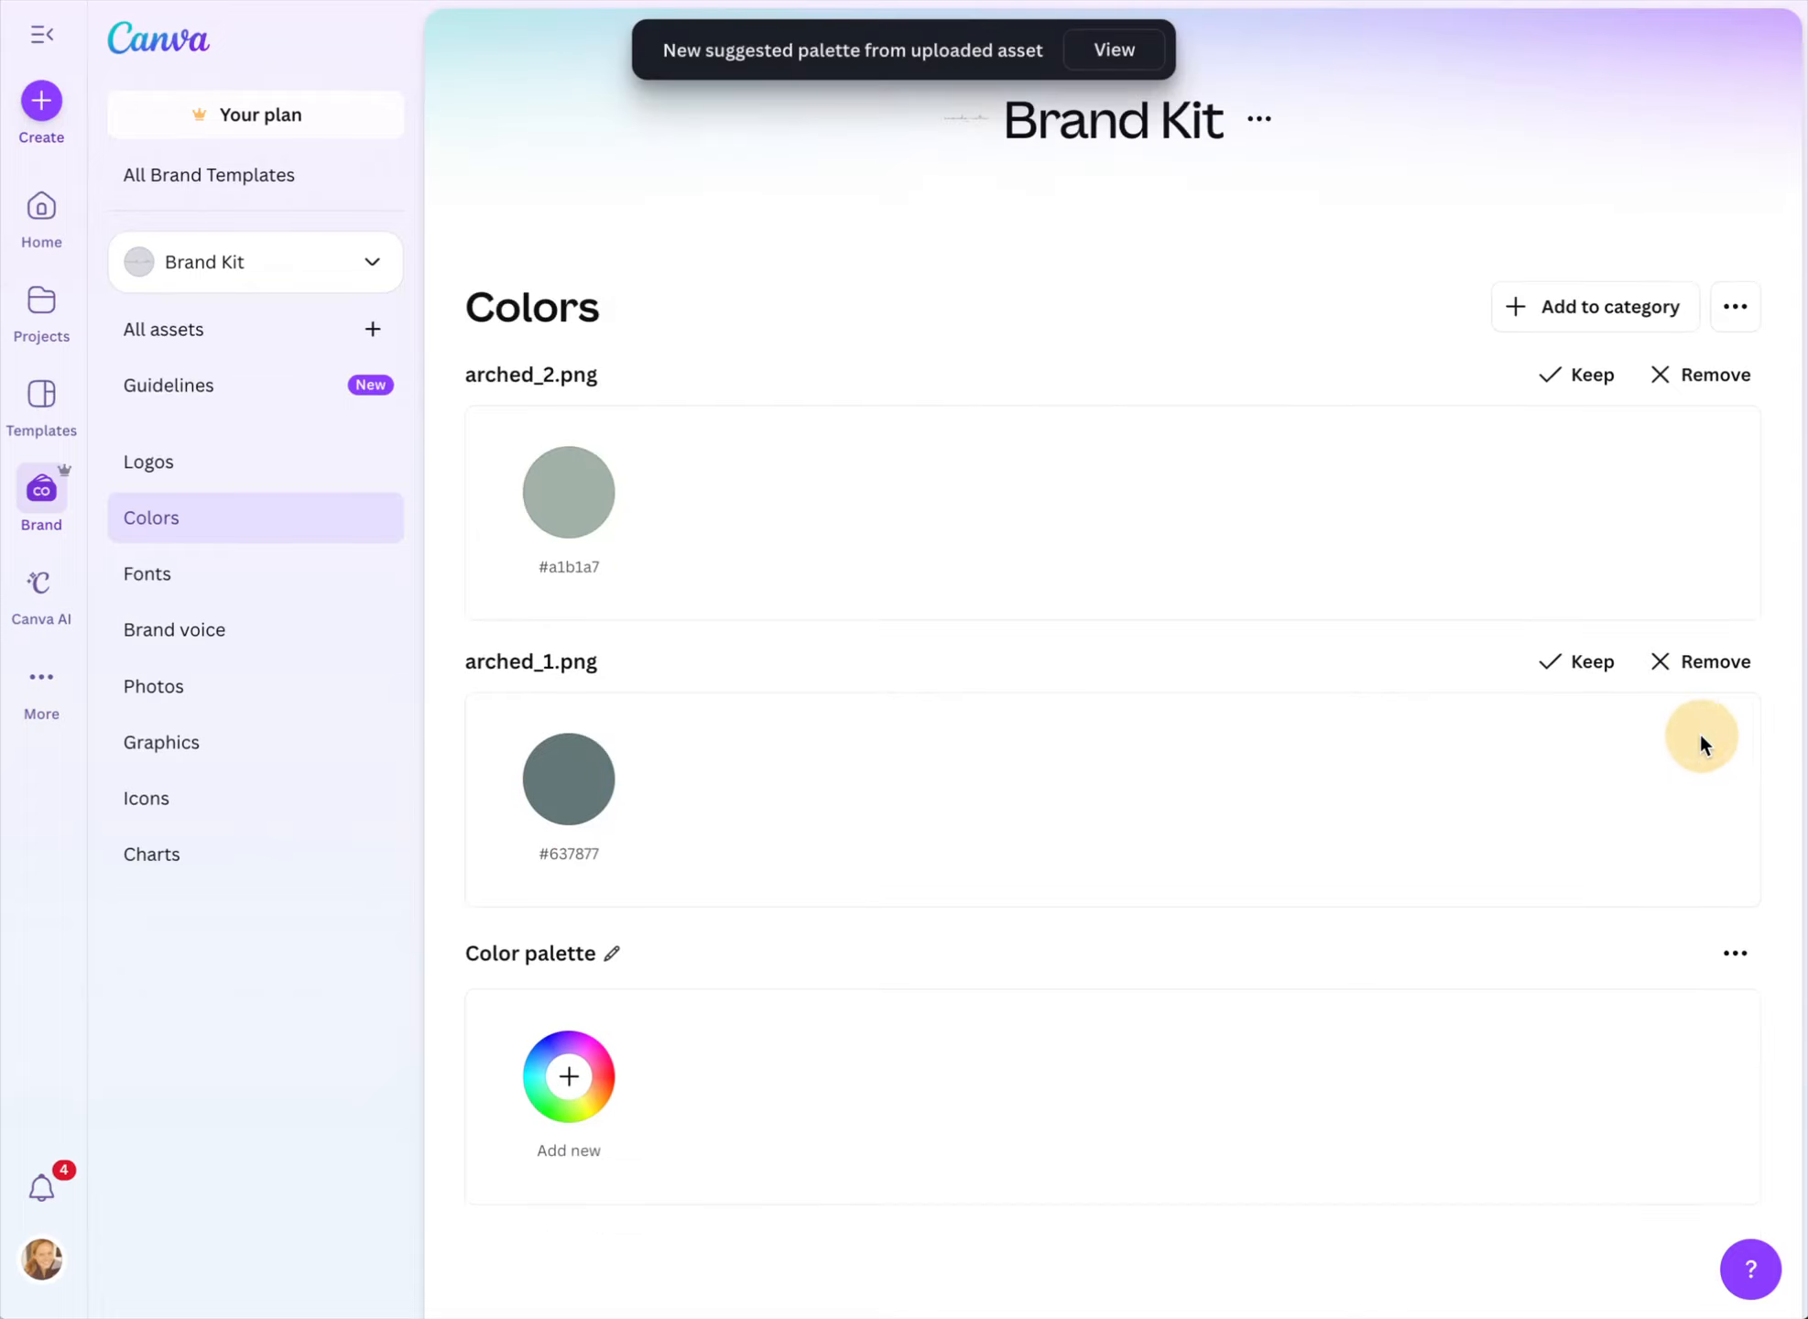
click(1704, 664)
click(1707, 382)
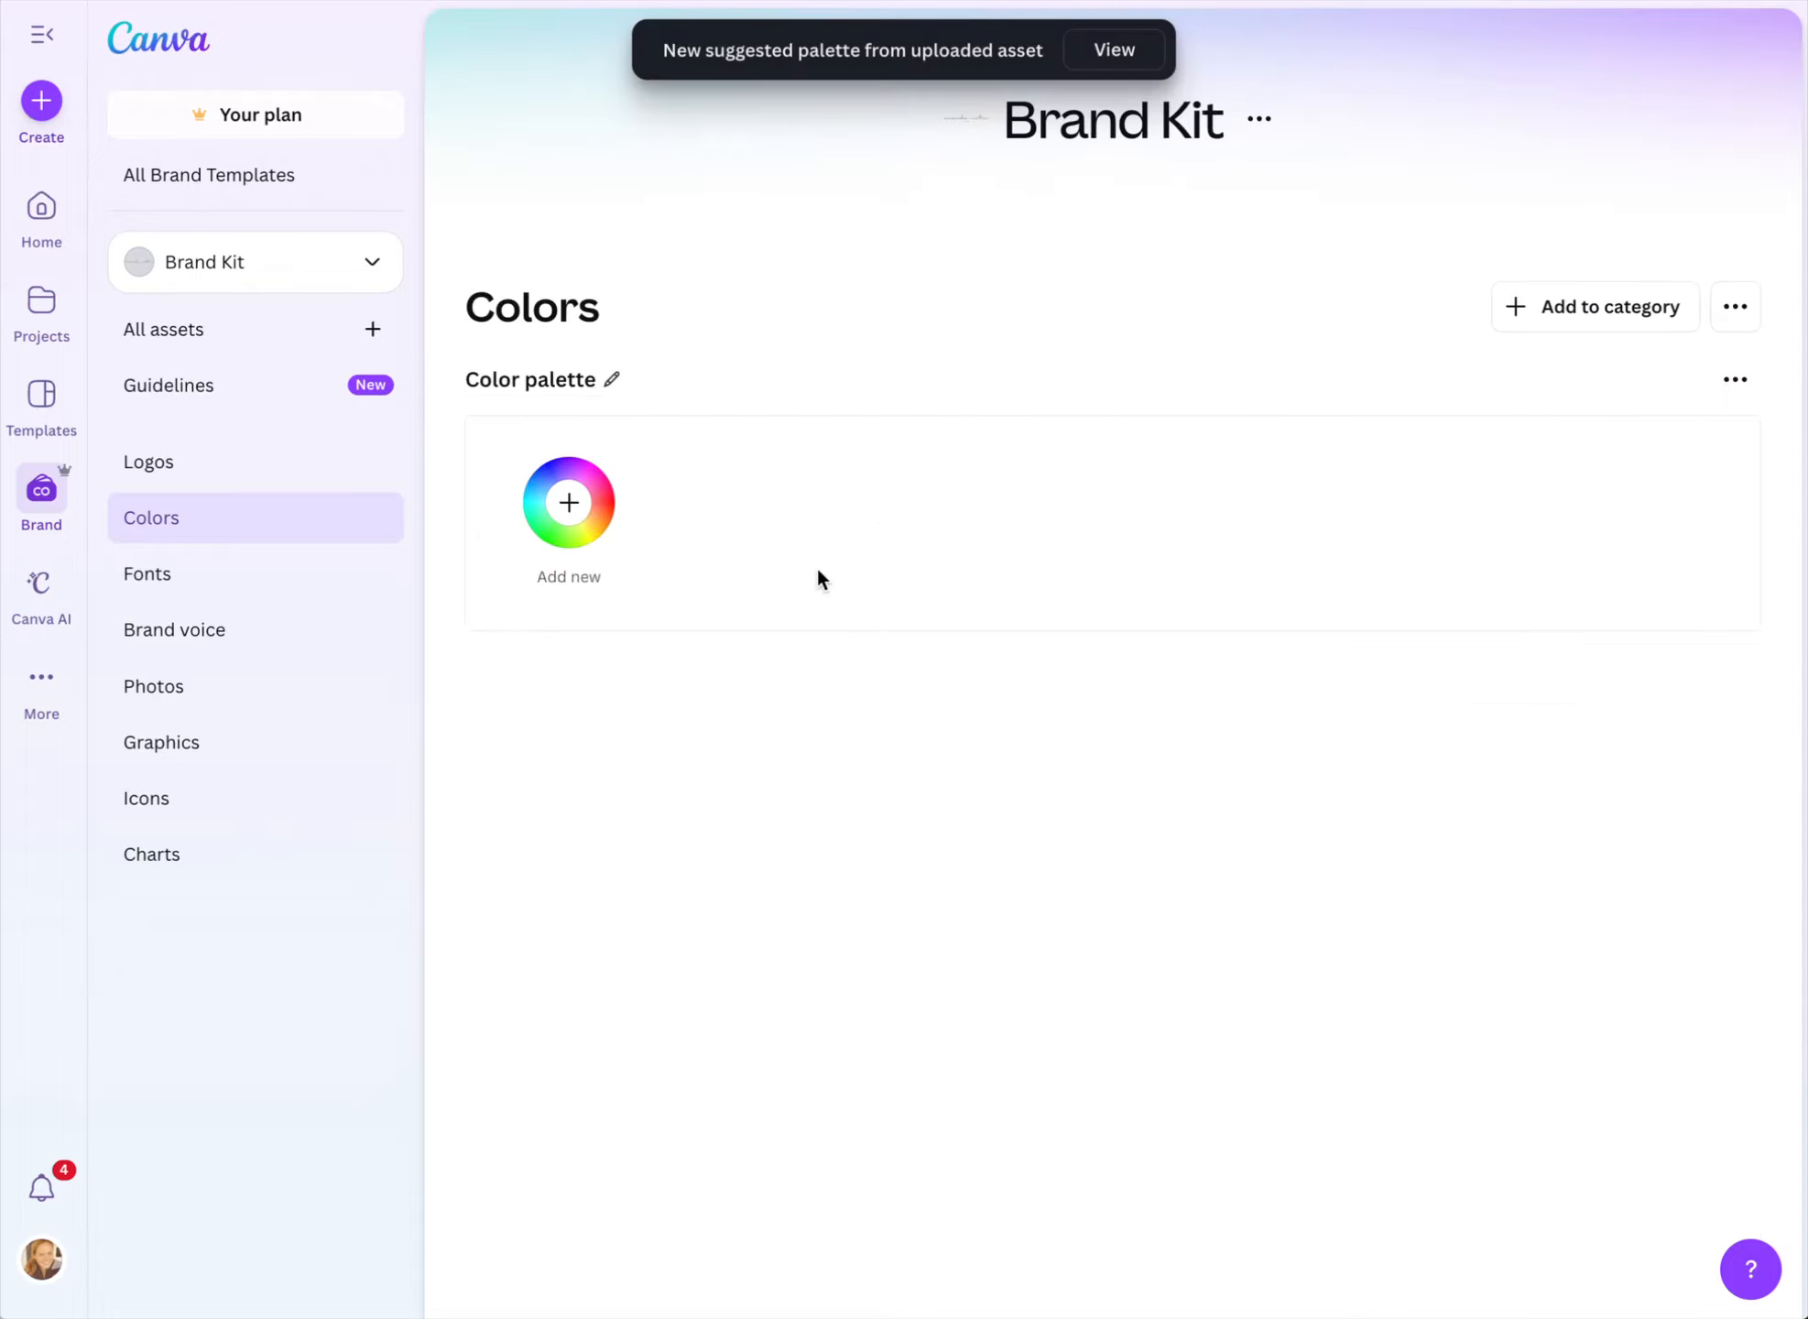
Add the solid color #EAE3D4 to the empty Color palette and name it Cream
click(569, 502)
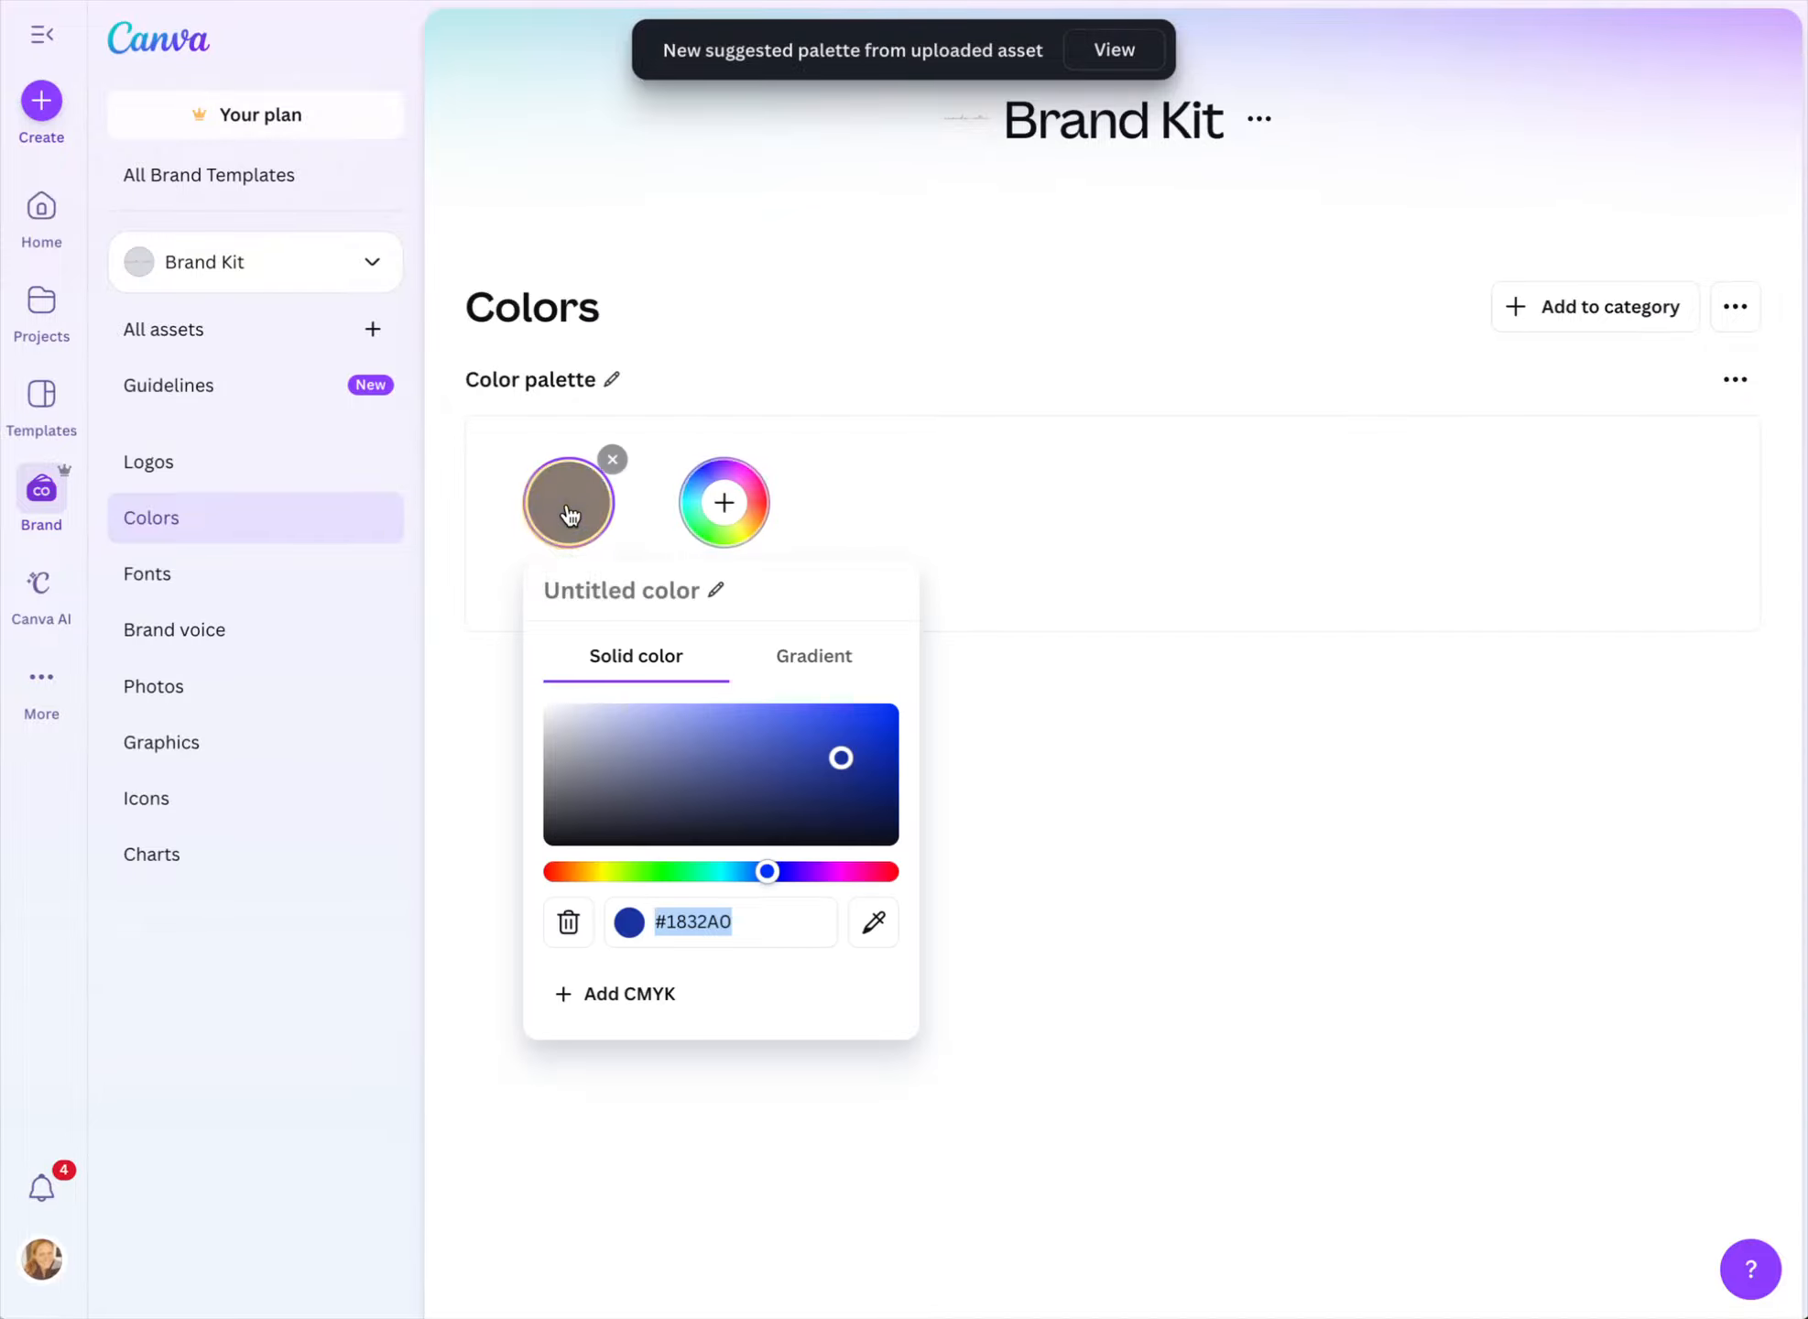
text(#EAE3D4)
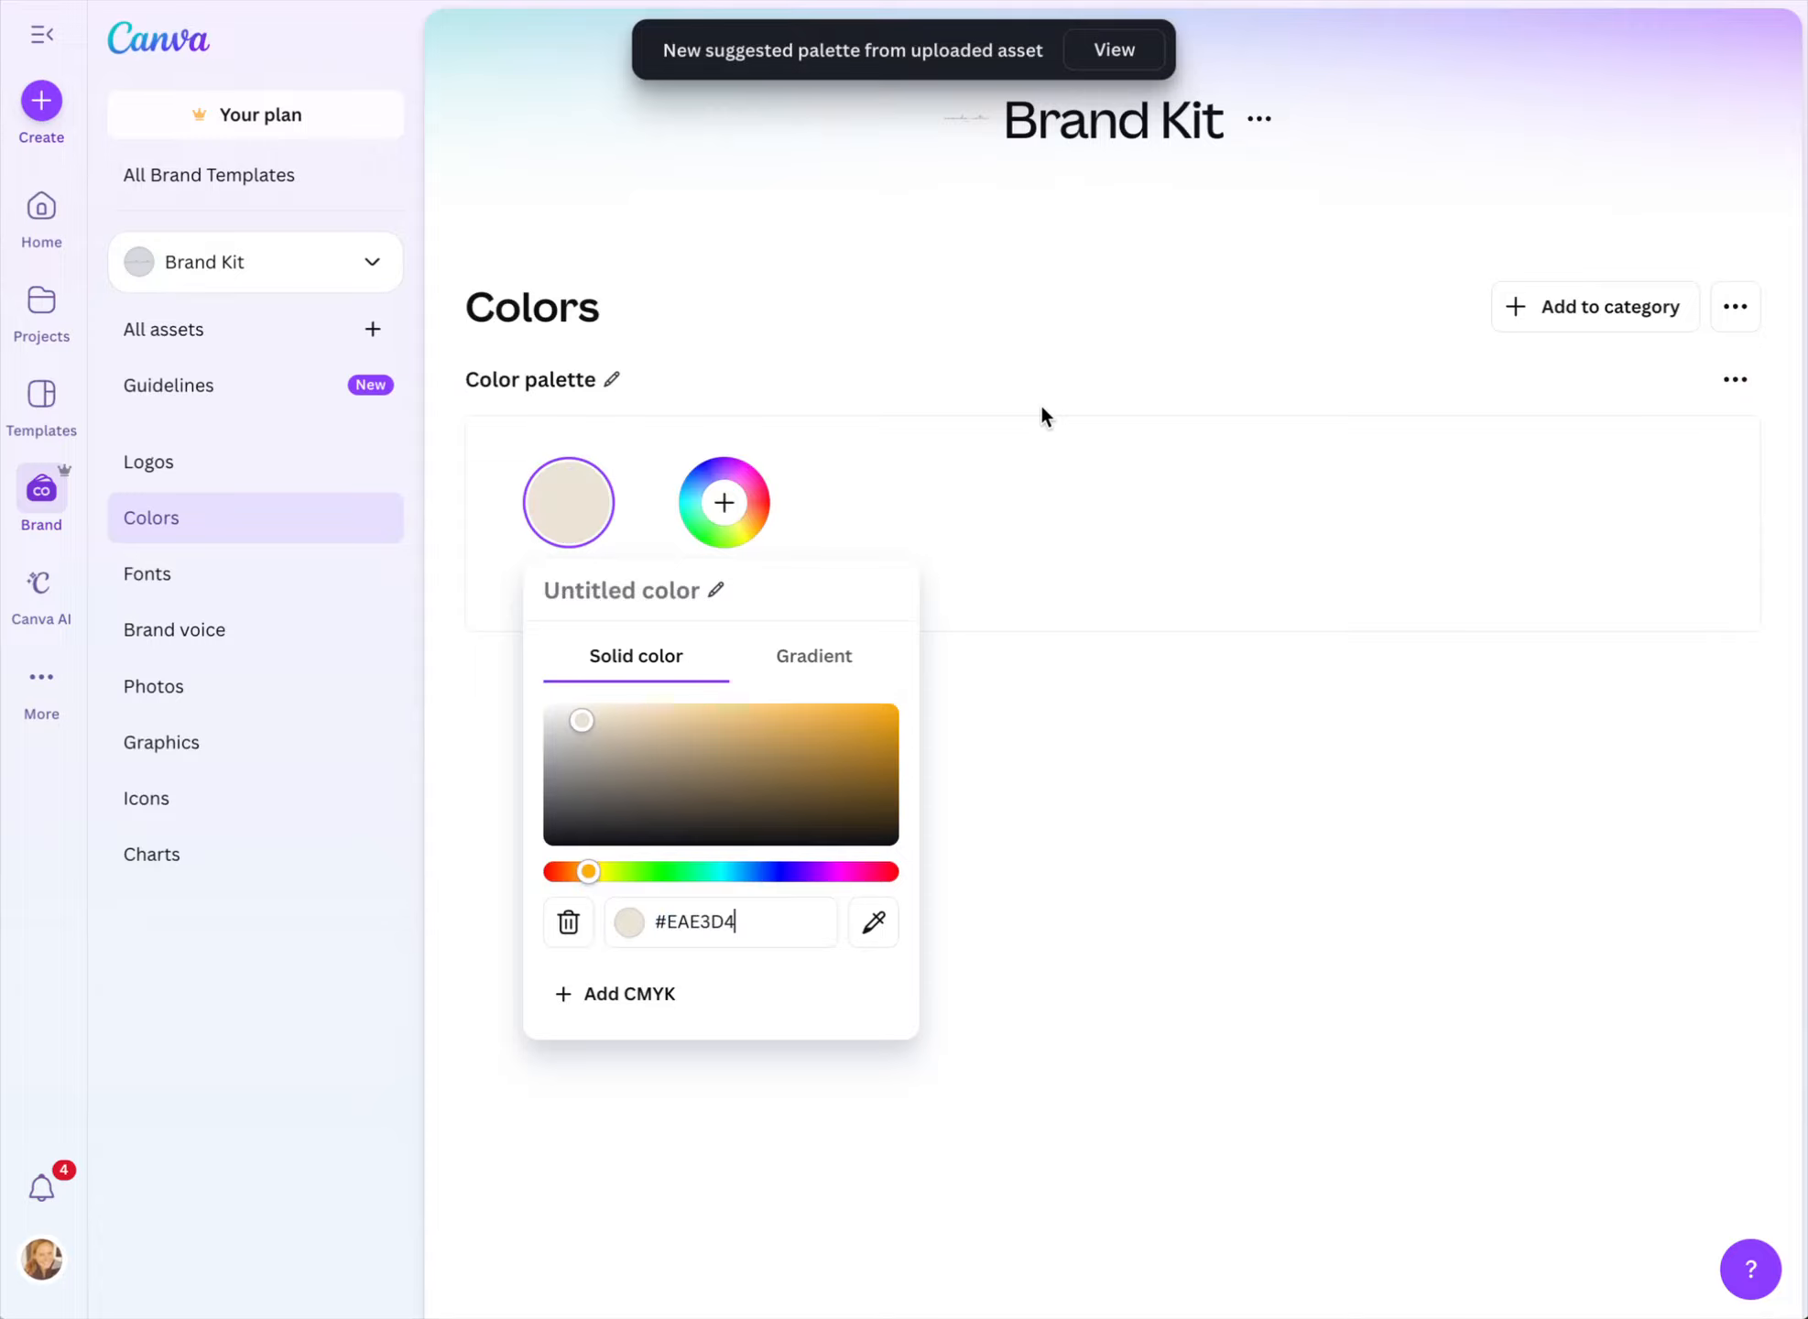
click(656, 581)
text(Cream)
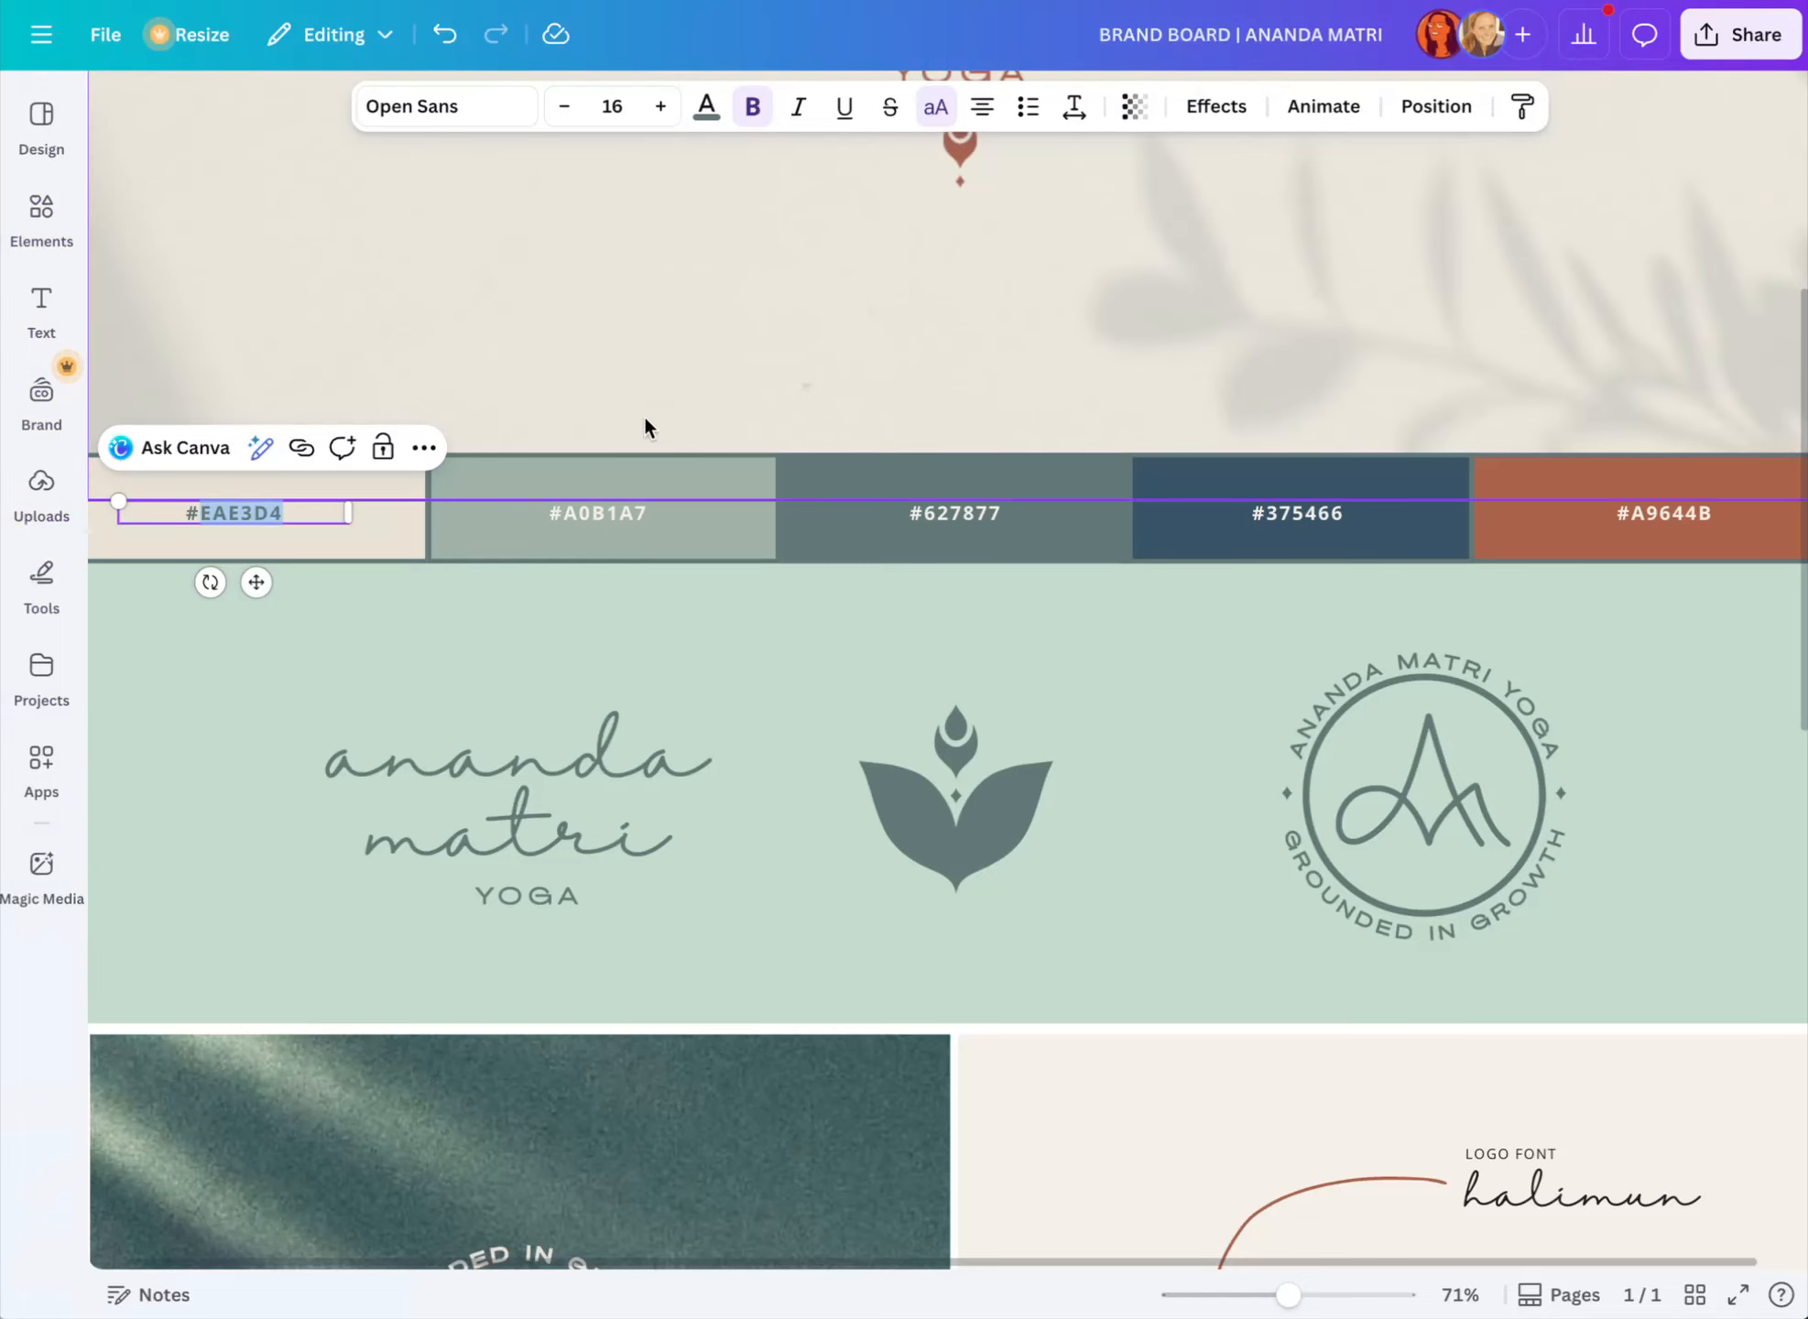
Copy the hex code #A0B1A7 from the brand board, add it as a solid color to the Color palette and name it Light Teal
double_click(598, 511)
key(ctrl+c)
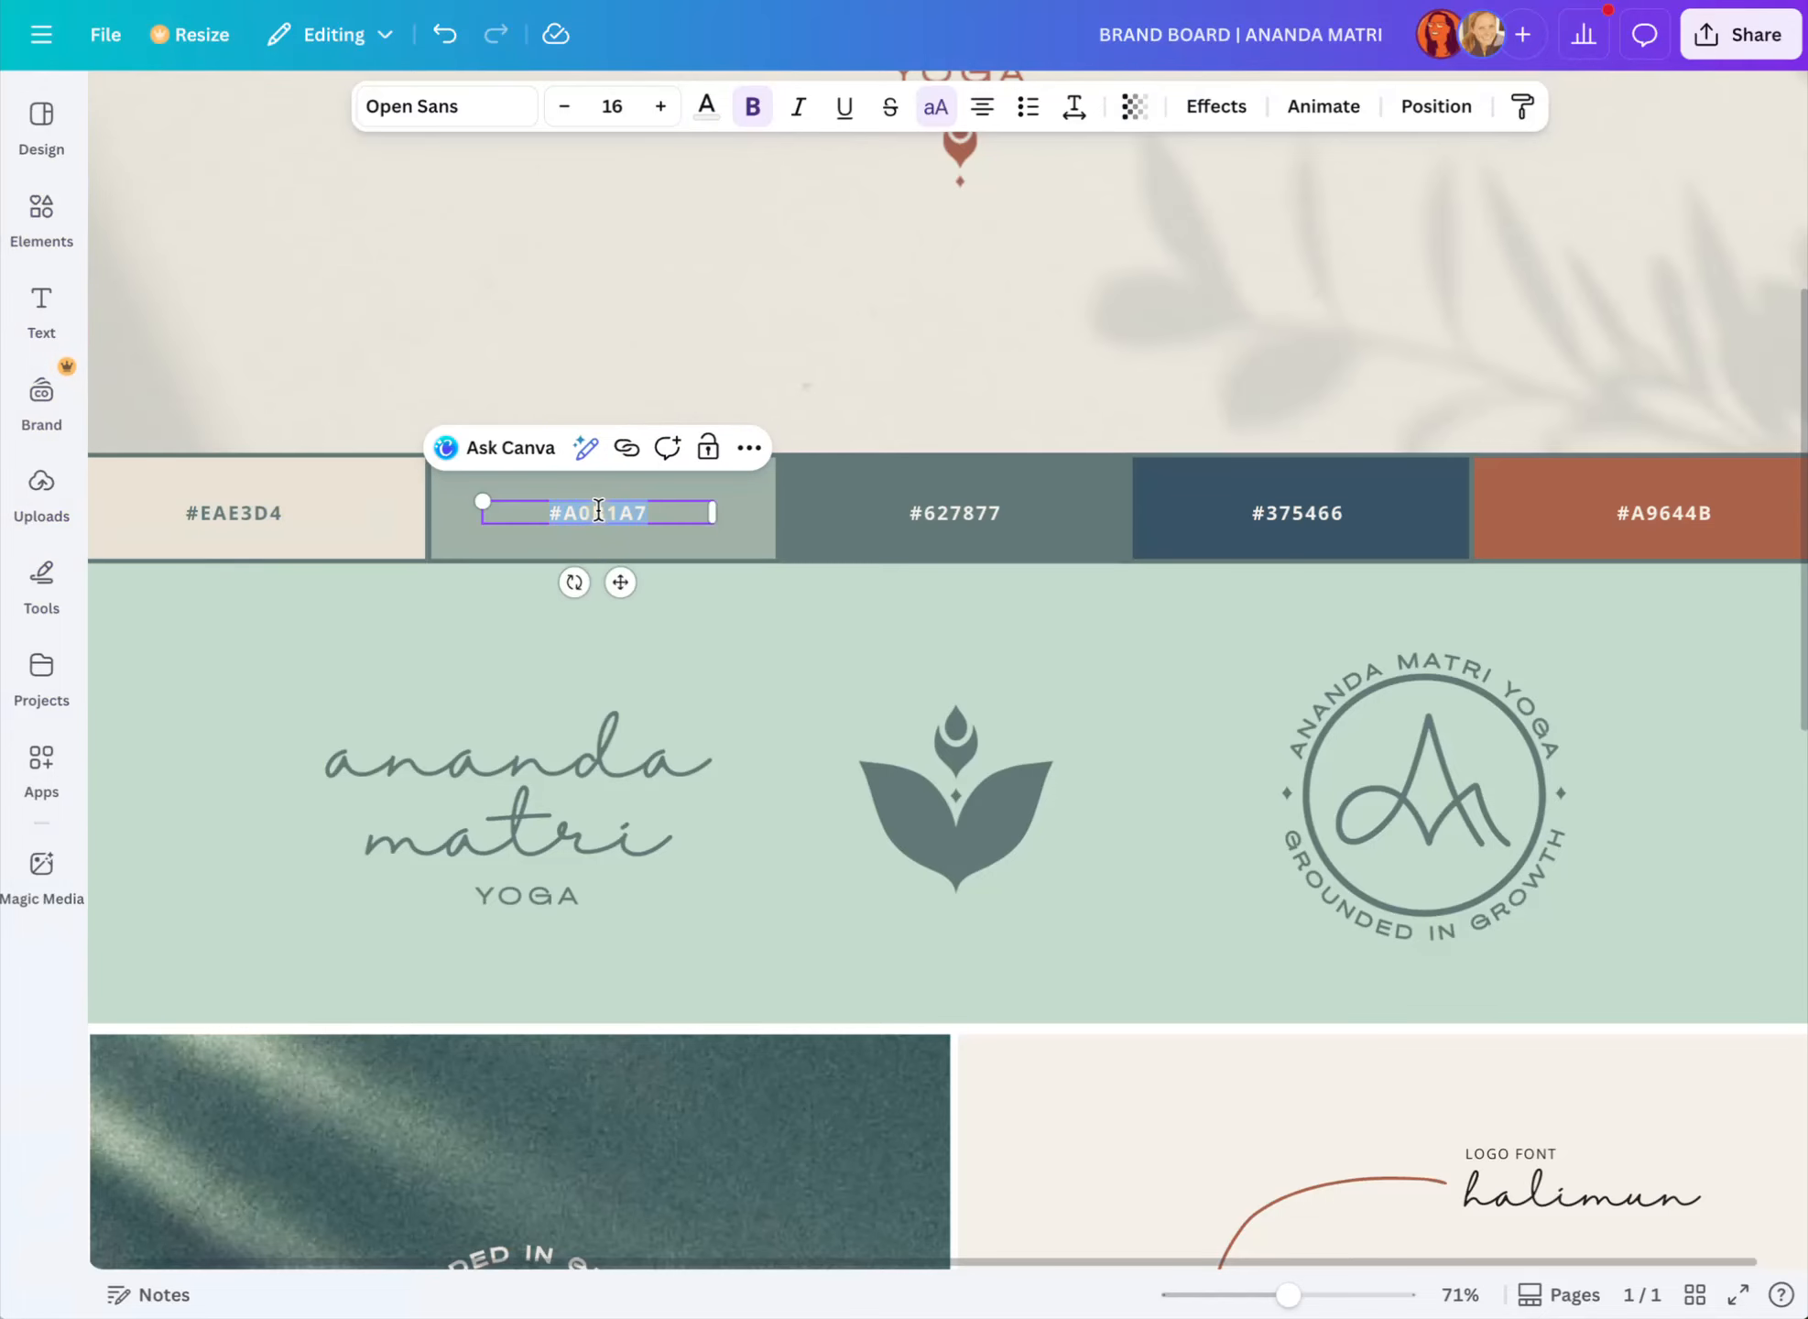
click(599, 511)
double_click(598, 511)
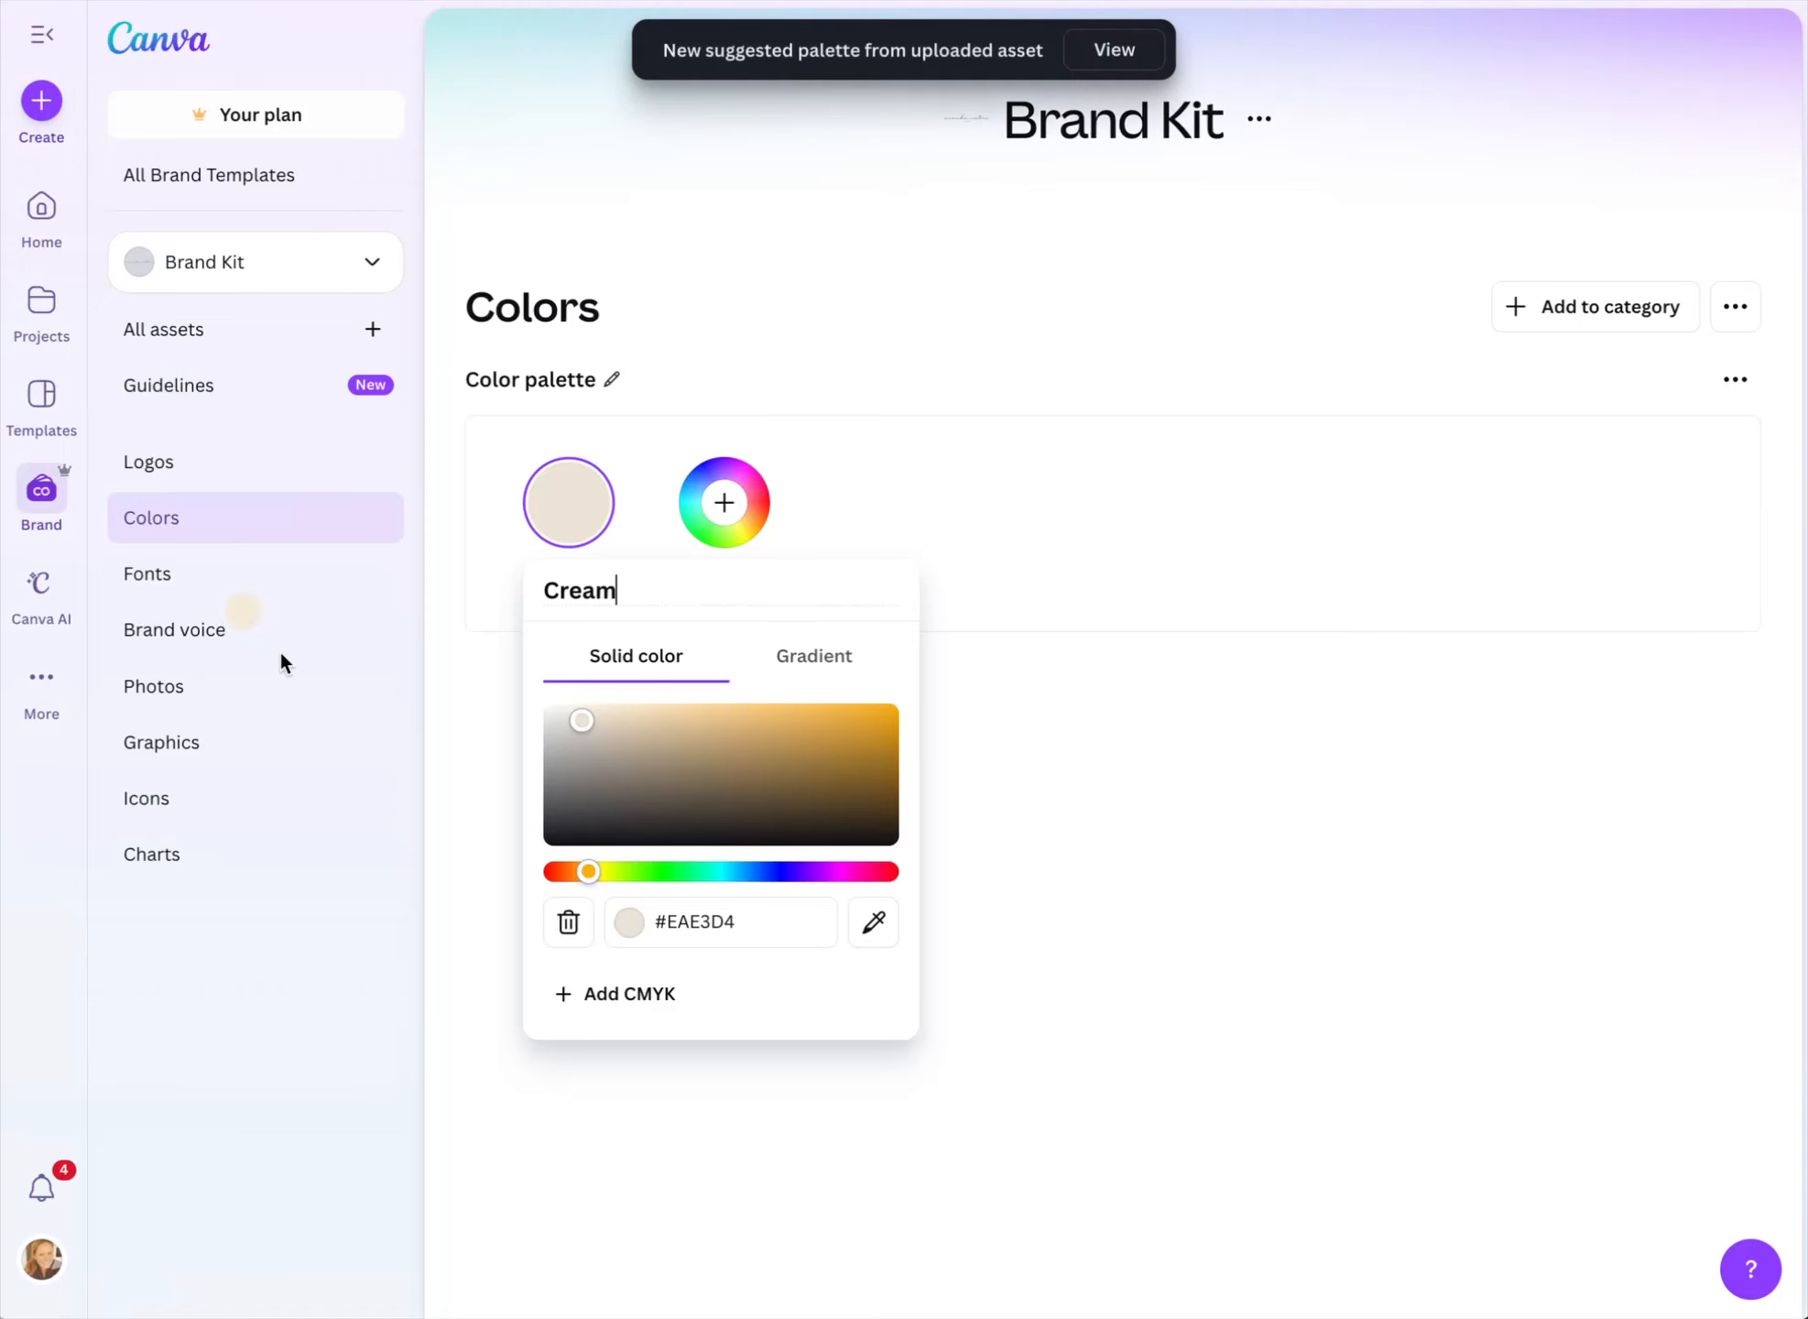
click(732, 504)
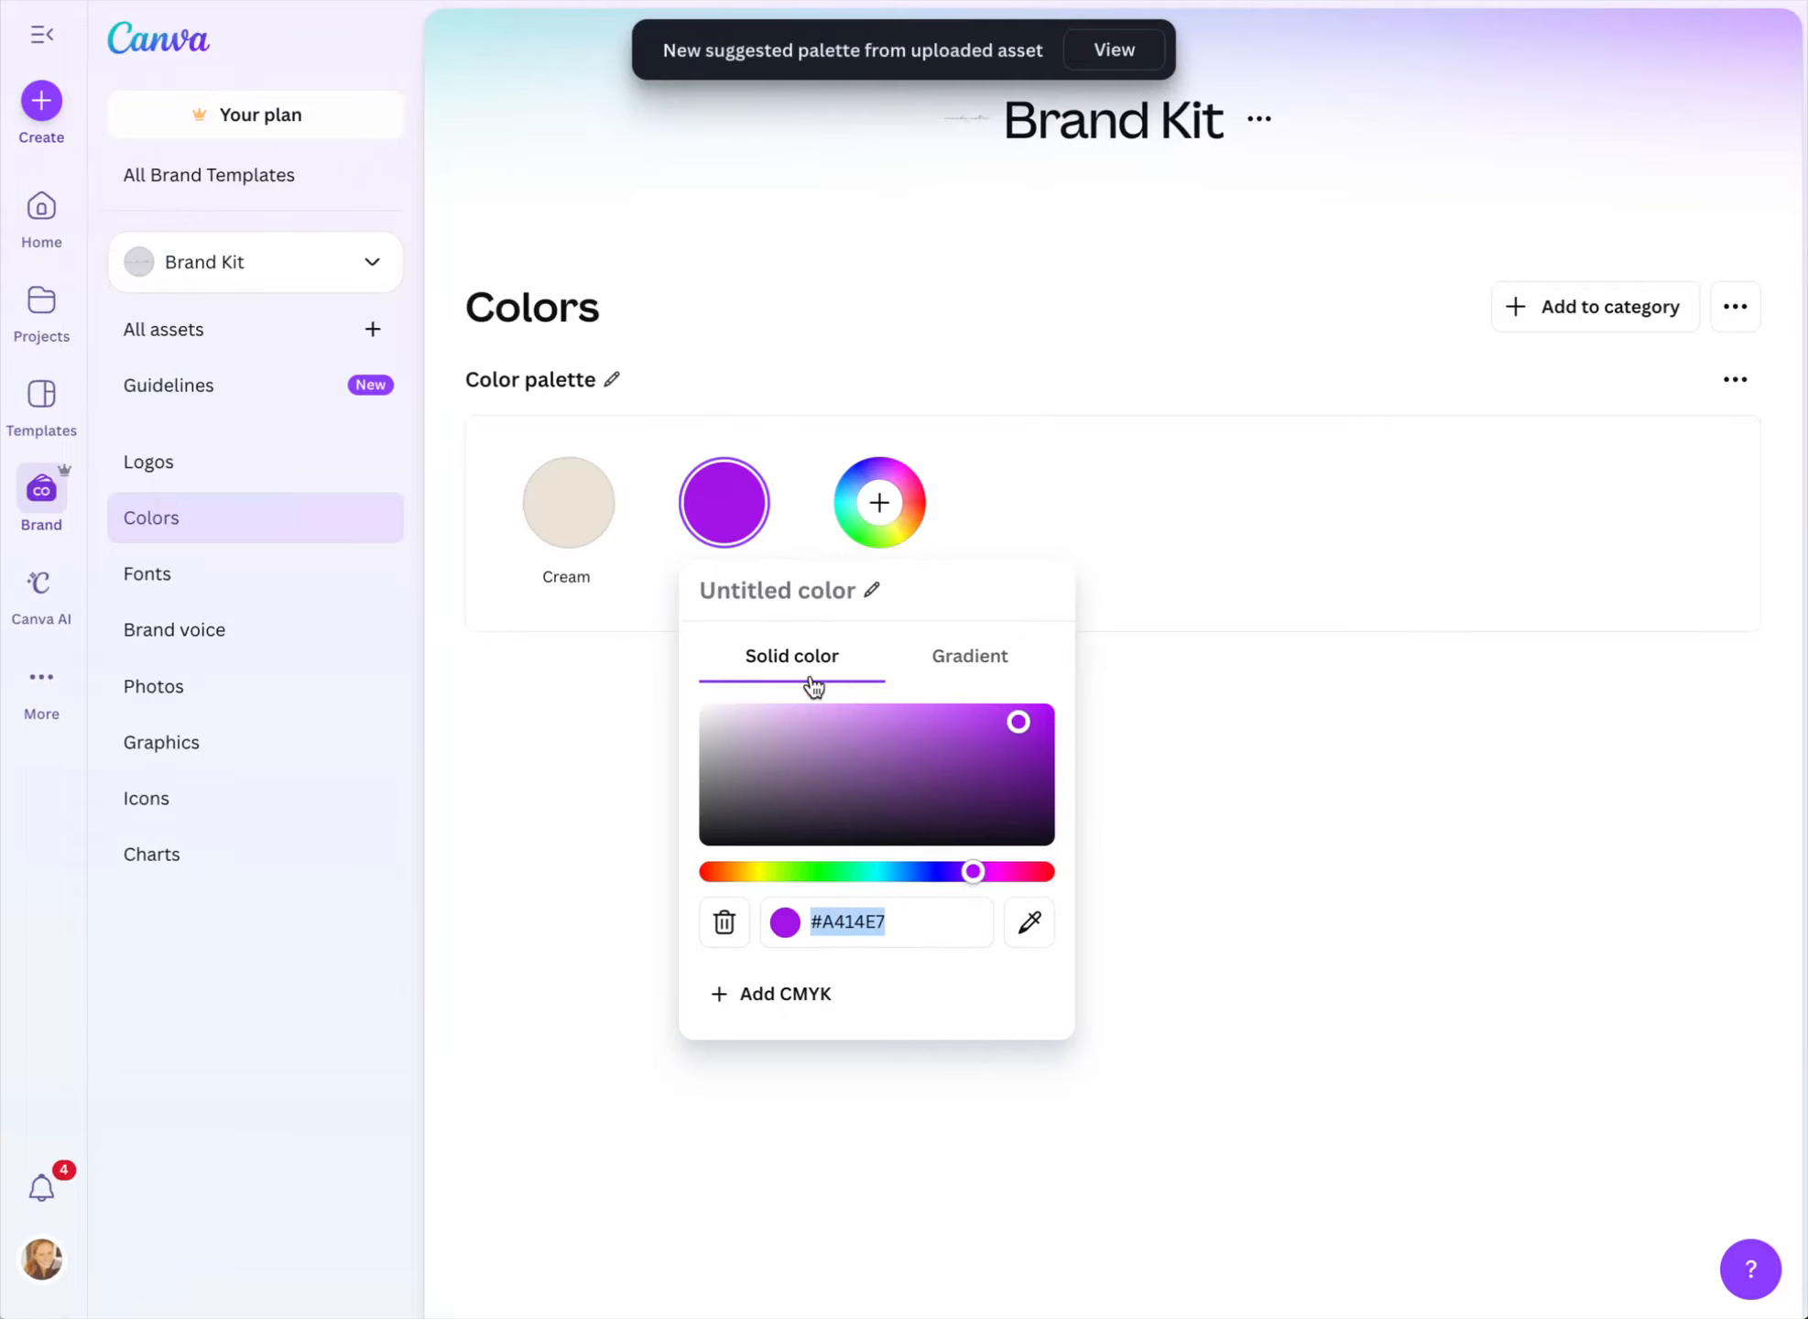
key(ctrl+v)
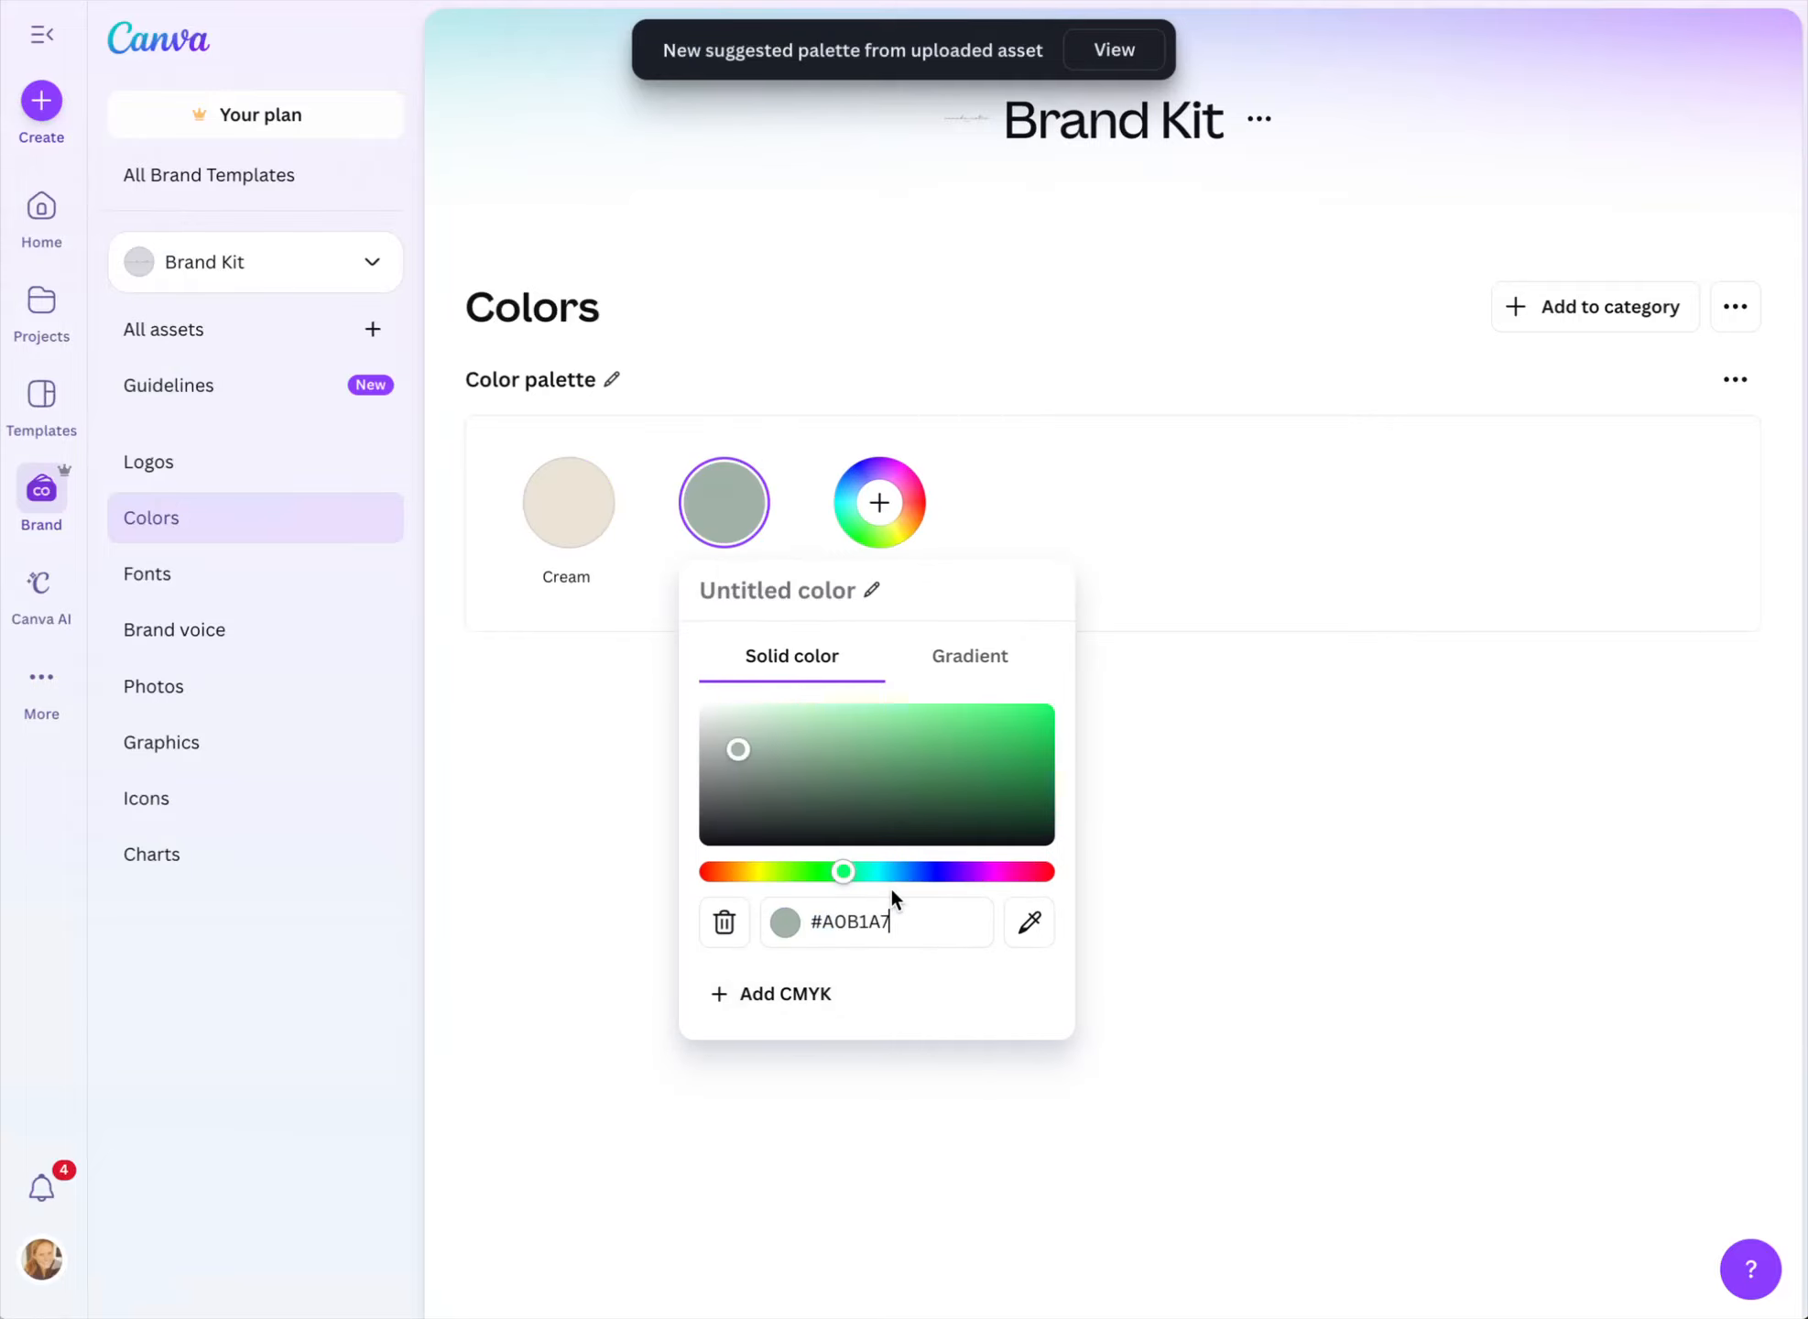
click(800, 595)
text(Light Teal)
key(Return)
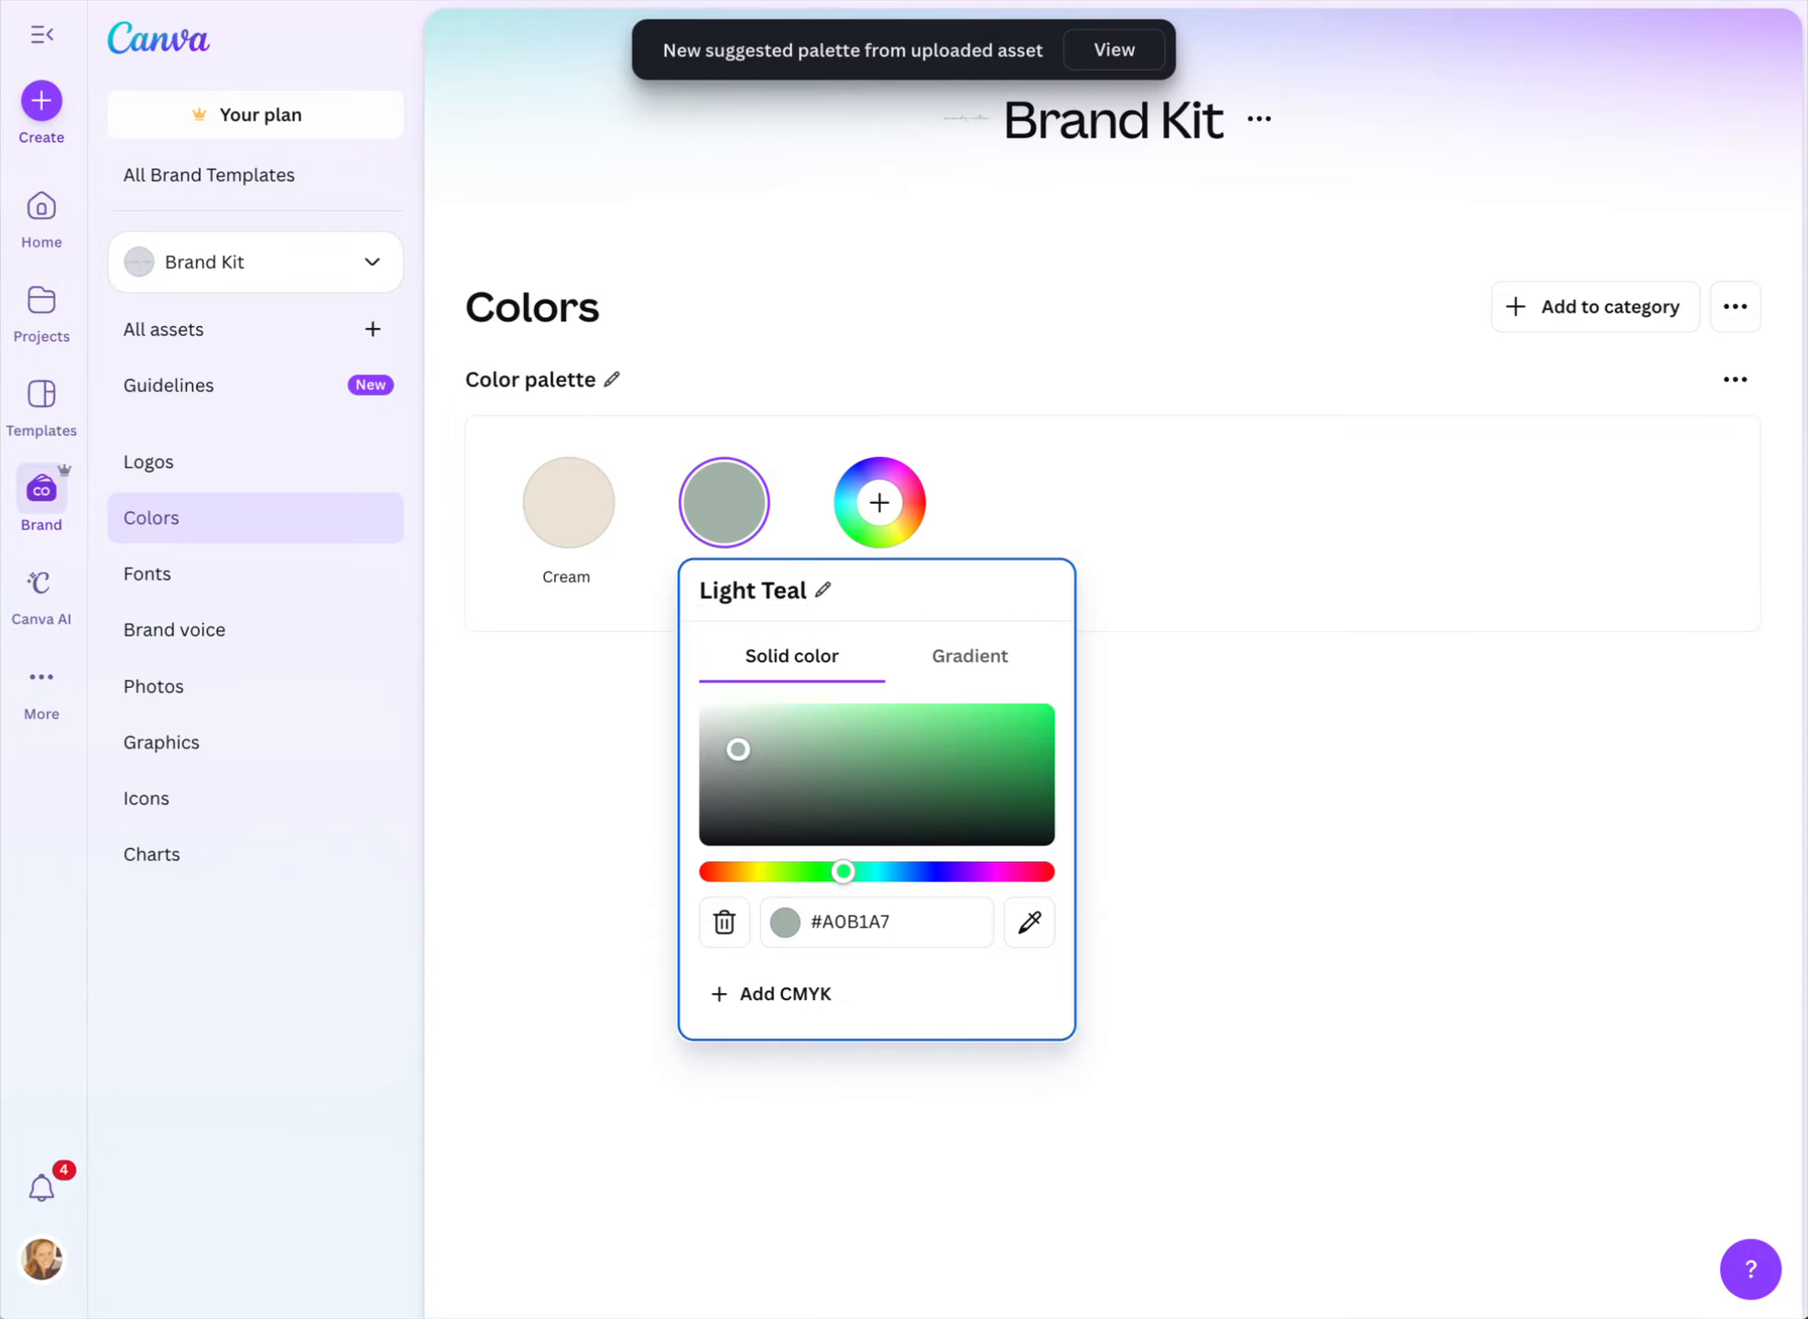
Copy #627877 from the brand board, add it to the Color palette and enter the name Medium Teal
key(ctrl+Tab)
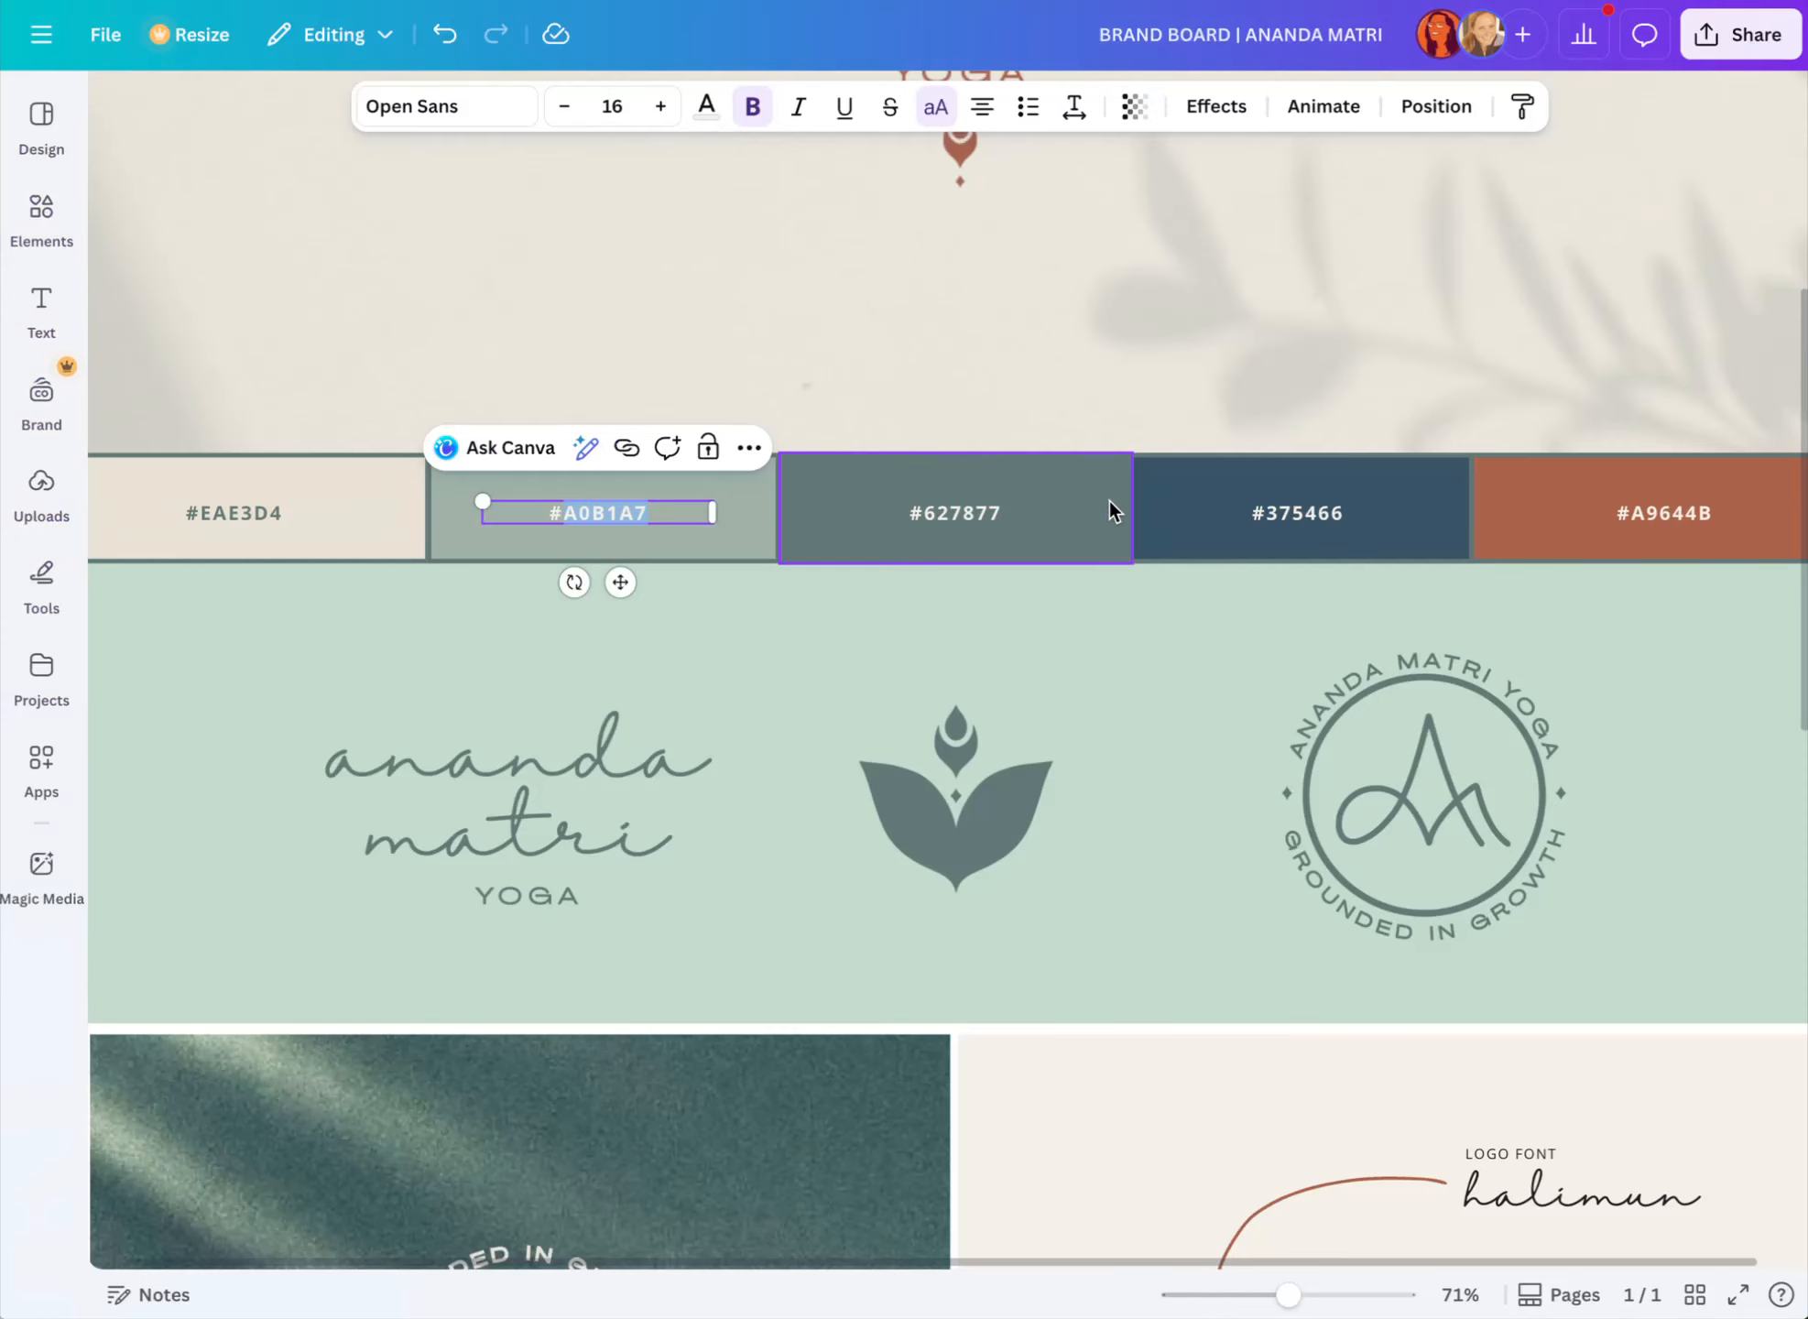
double_click(960, 511)
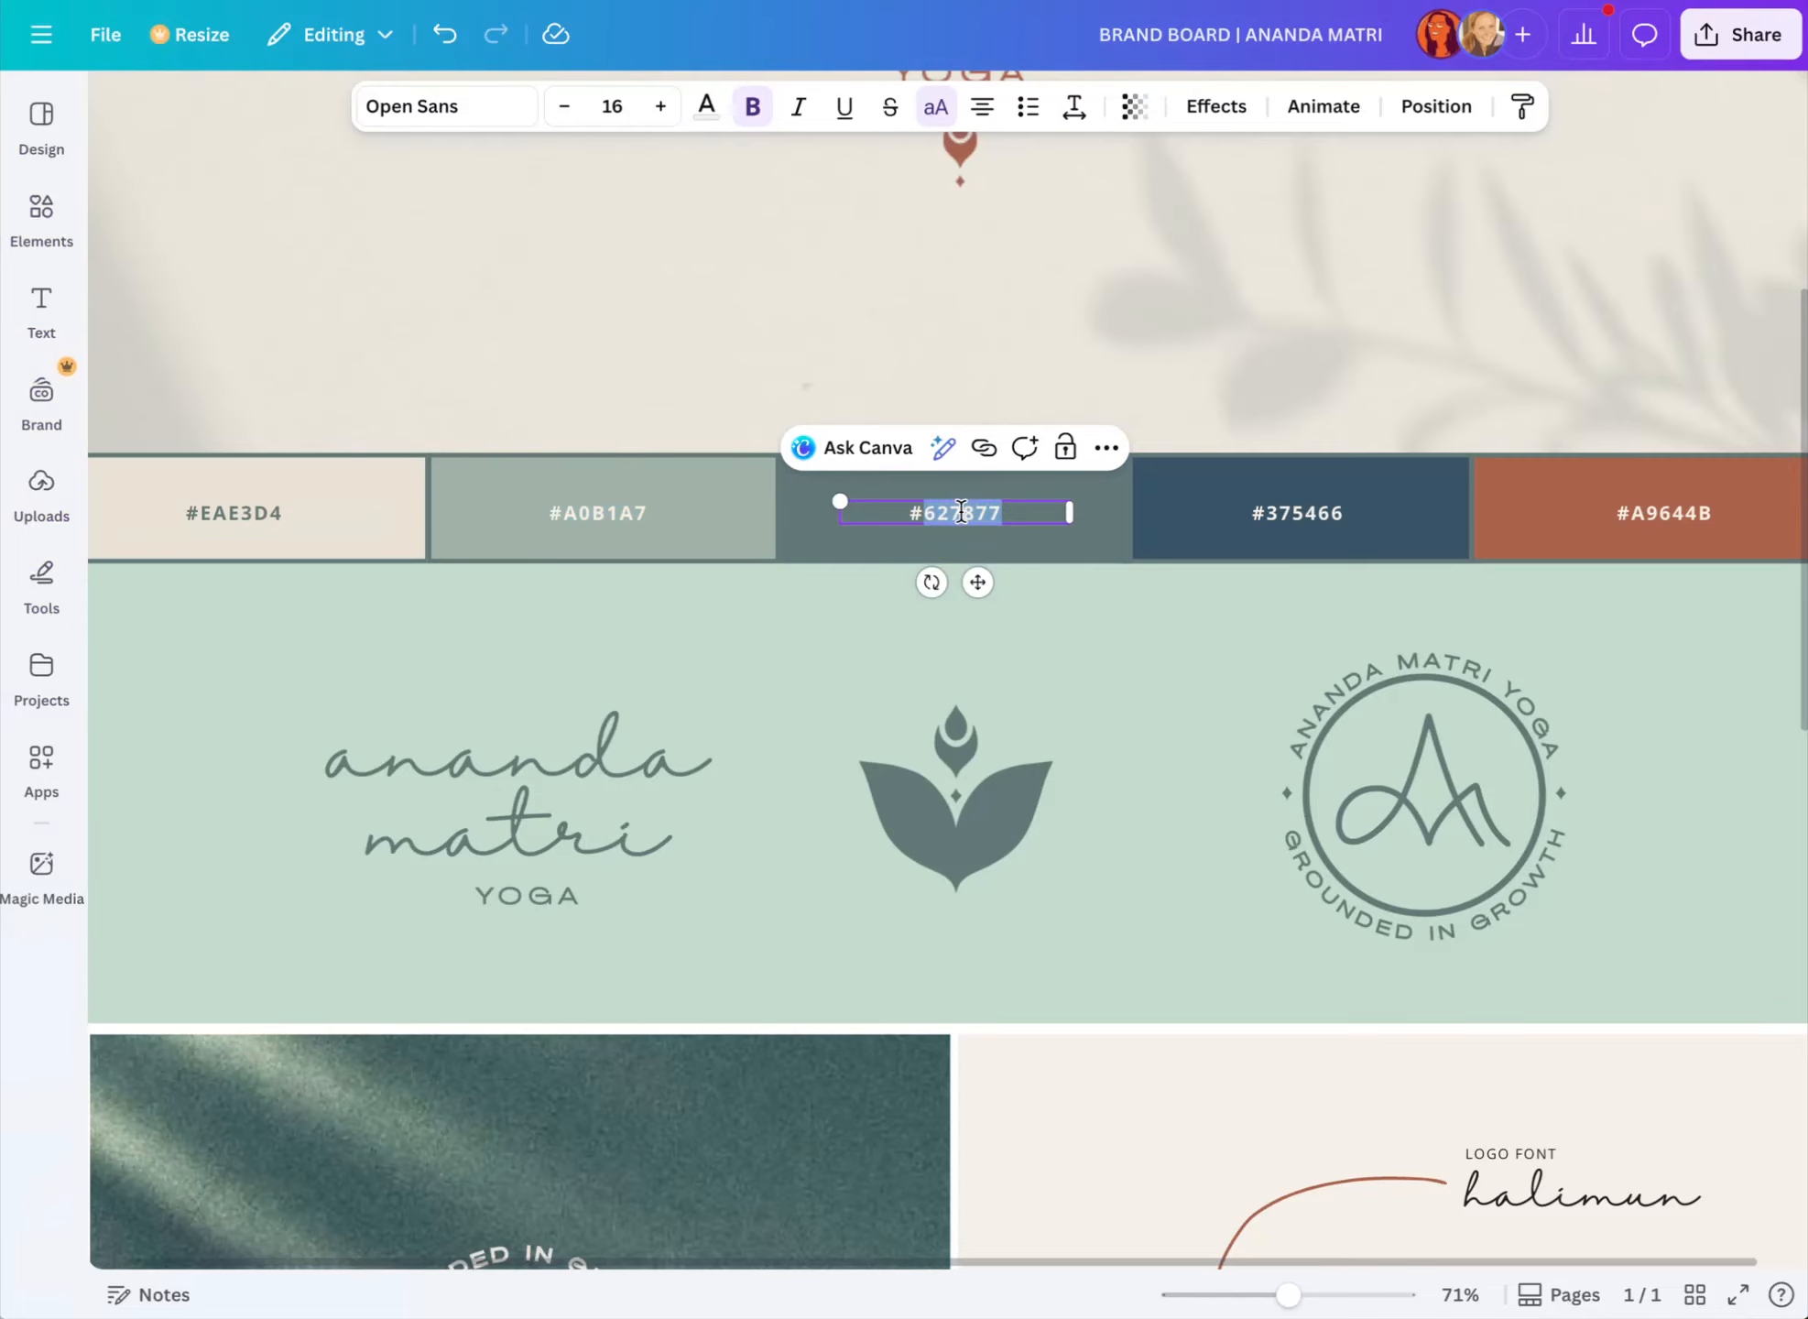
click(261, 3)
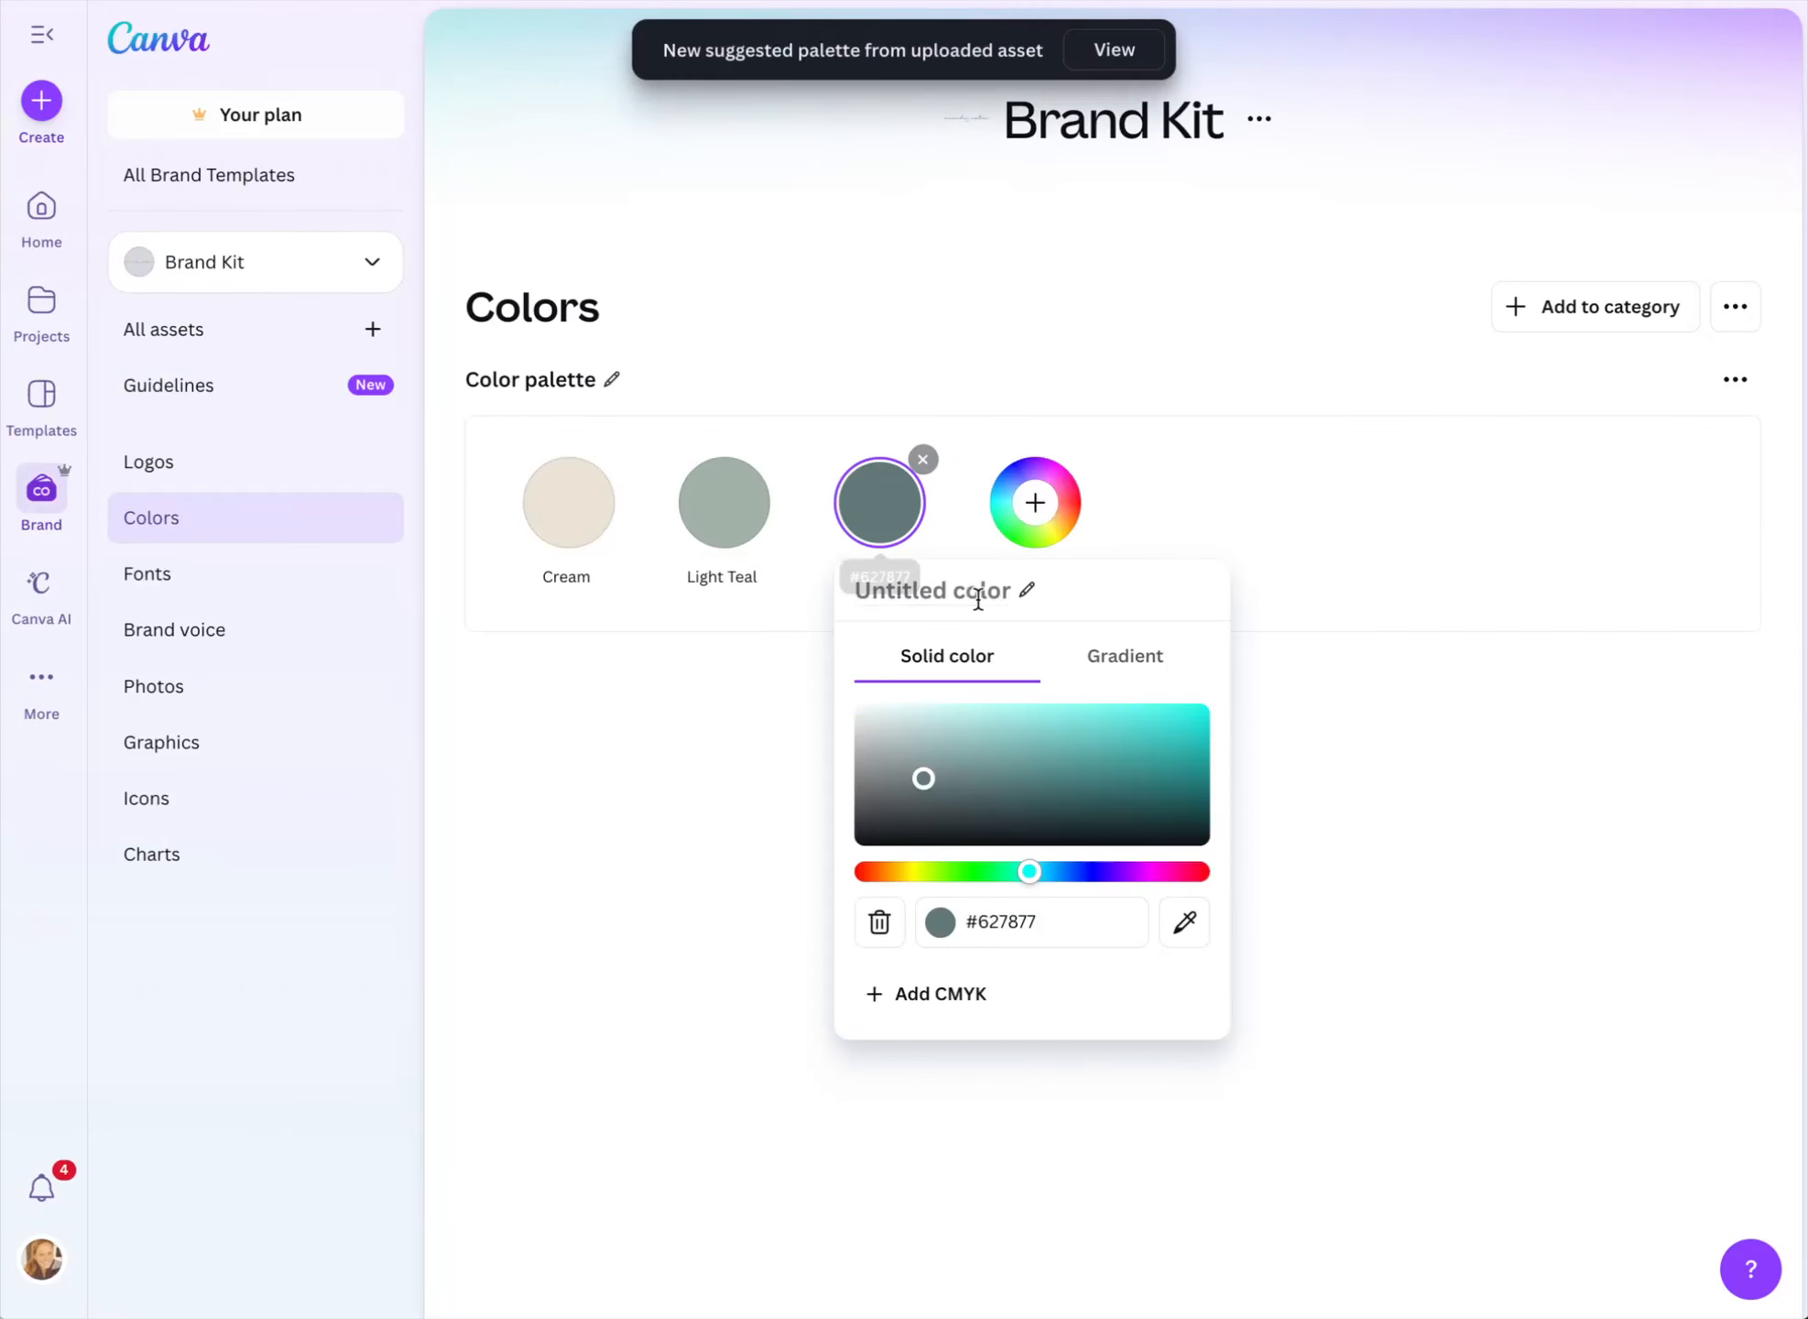
click(944, 605)
text(Medium Teal)
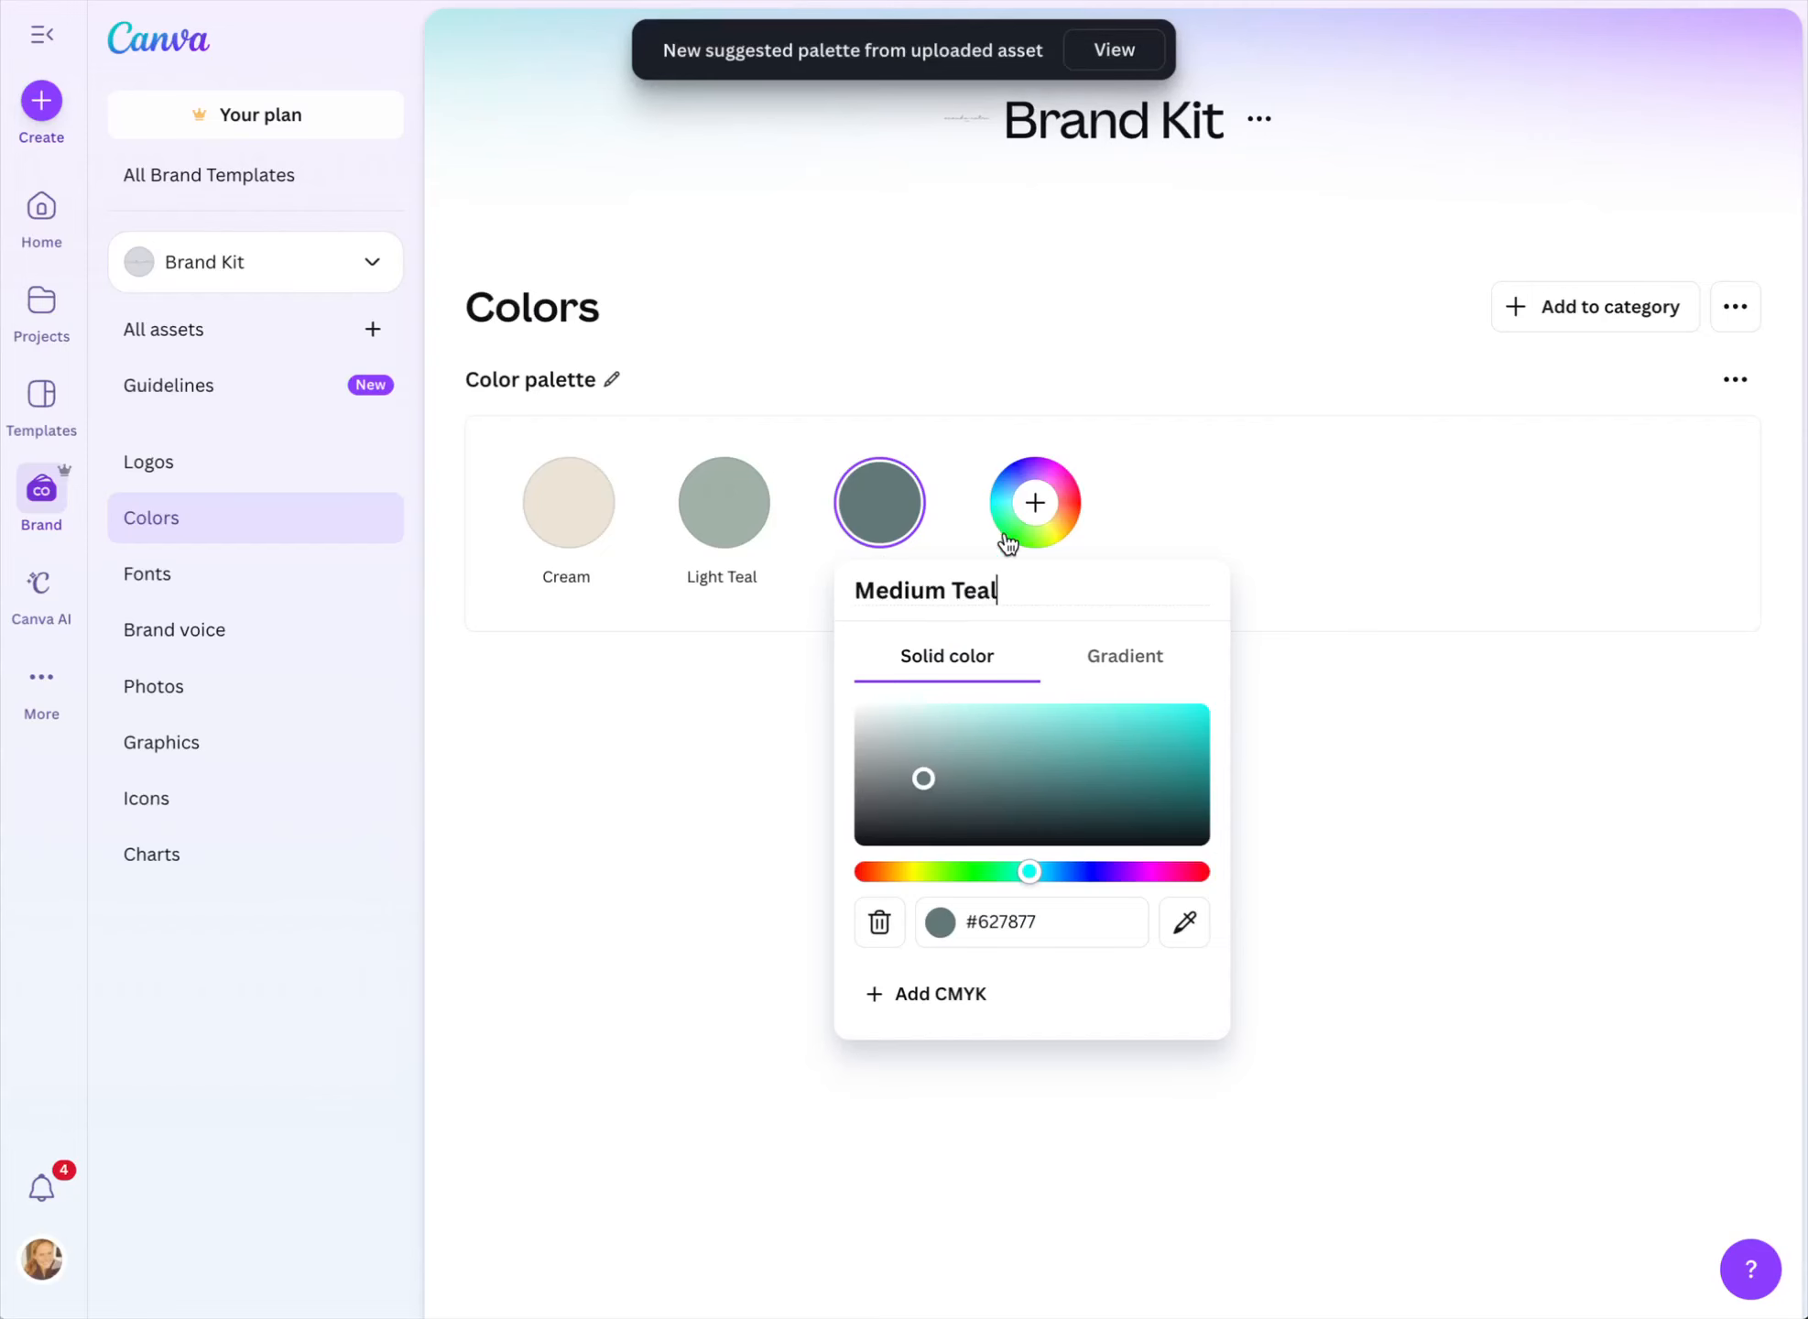
Add the brand board's #375466 as another solid color in the Color palette and enter the name Dark Teal
click(1037, 502)
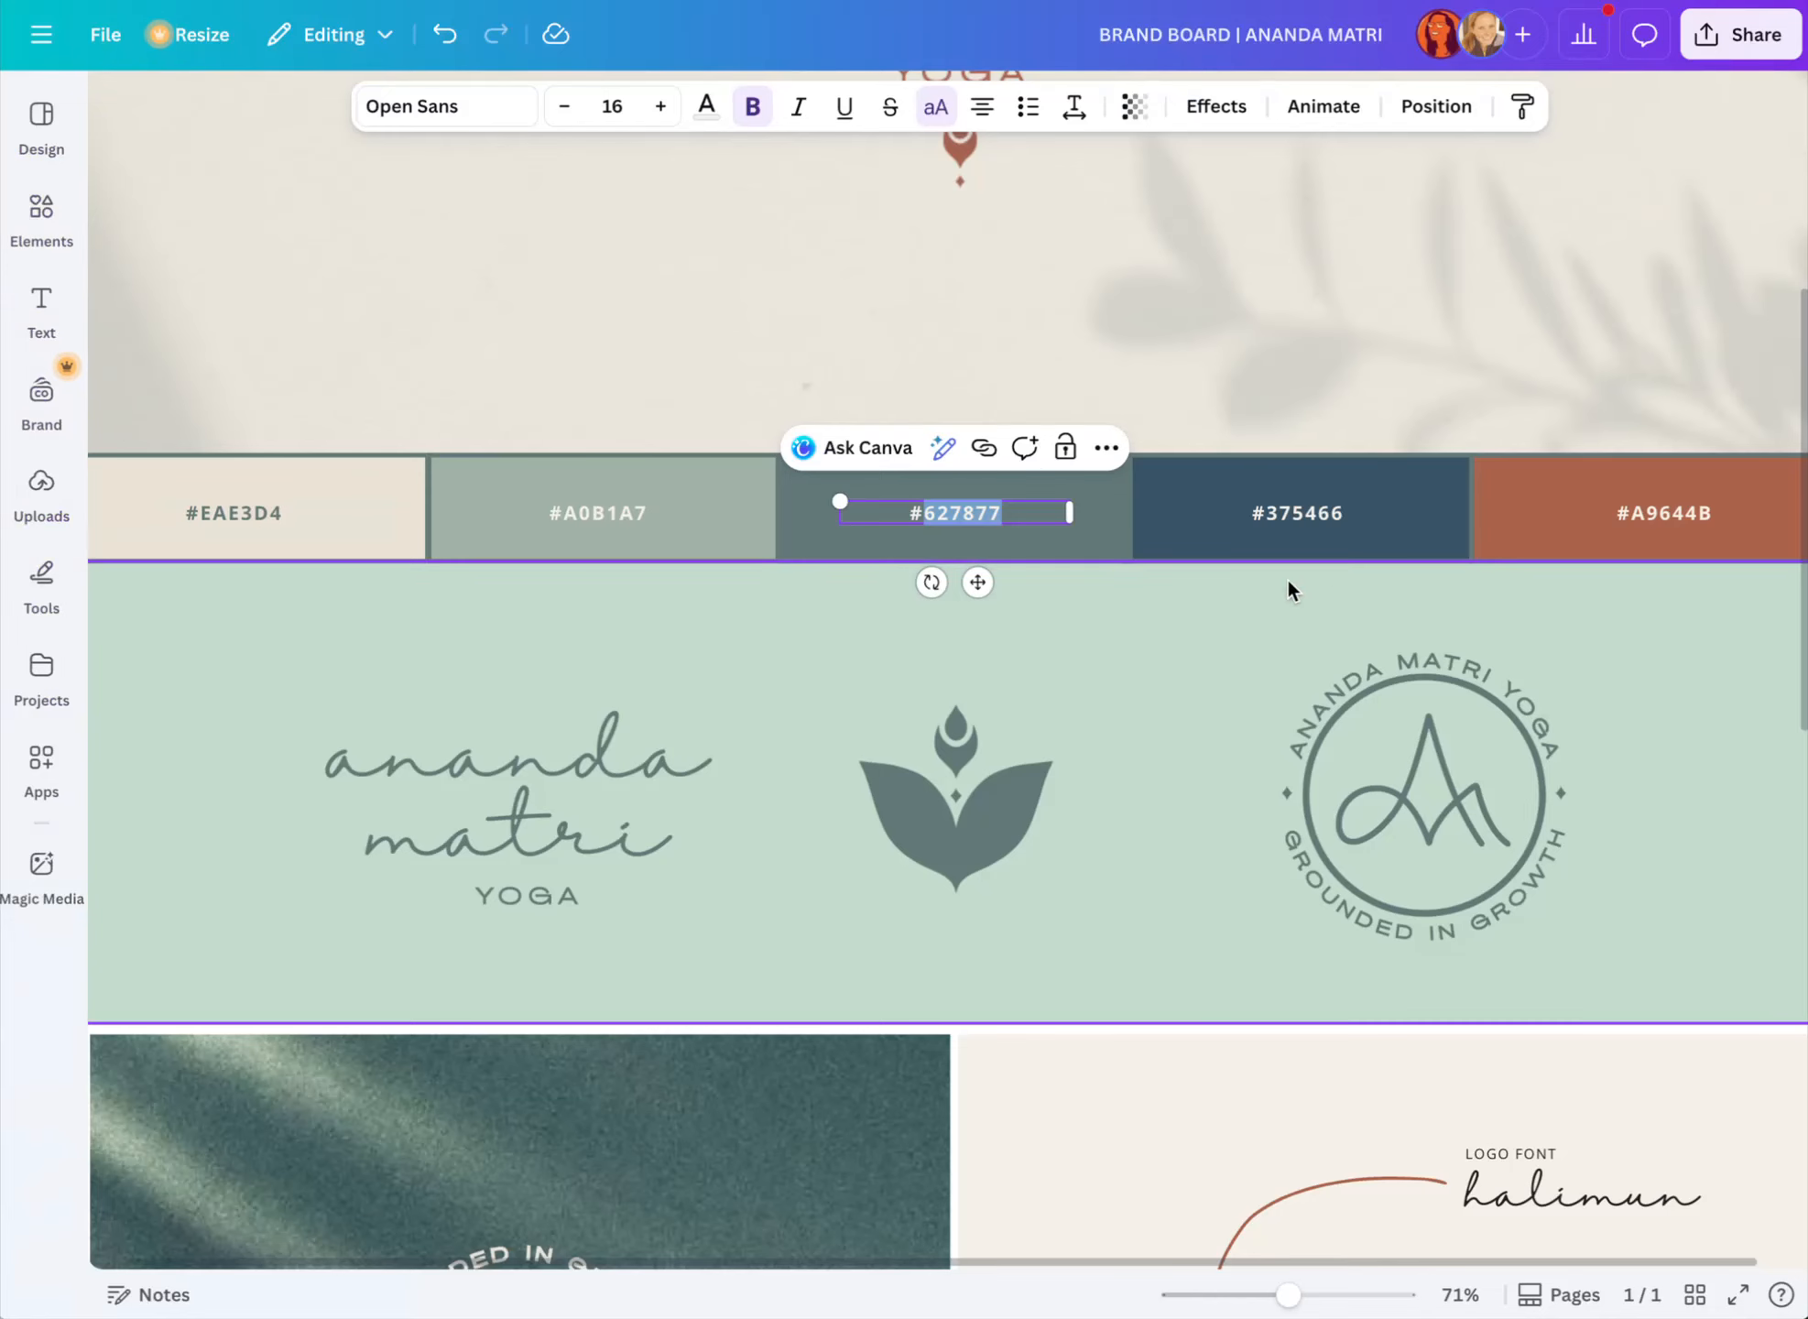
click(1300, 513)
double_click(1302, 511)
key(ctrl+c)
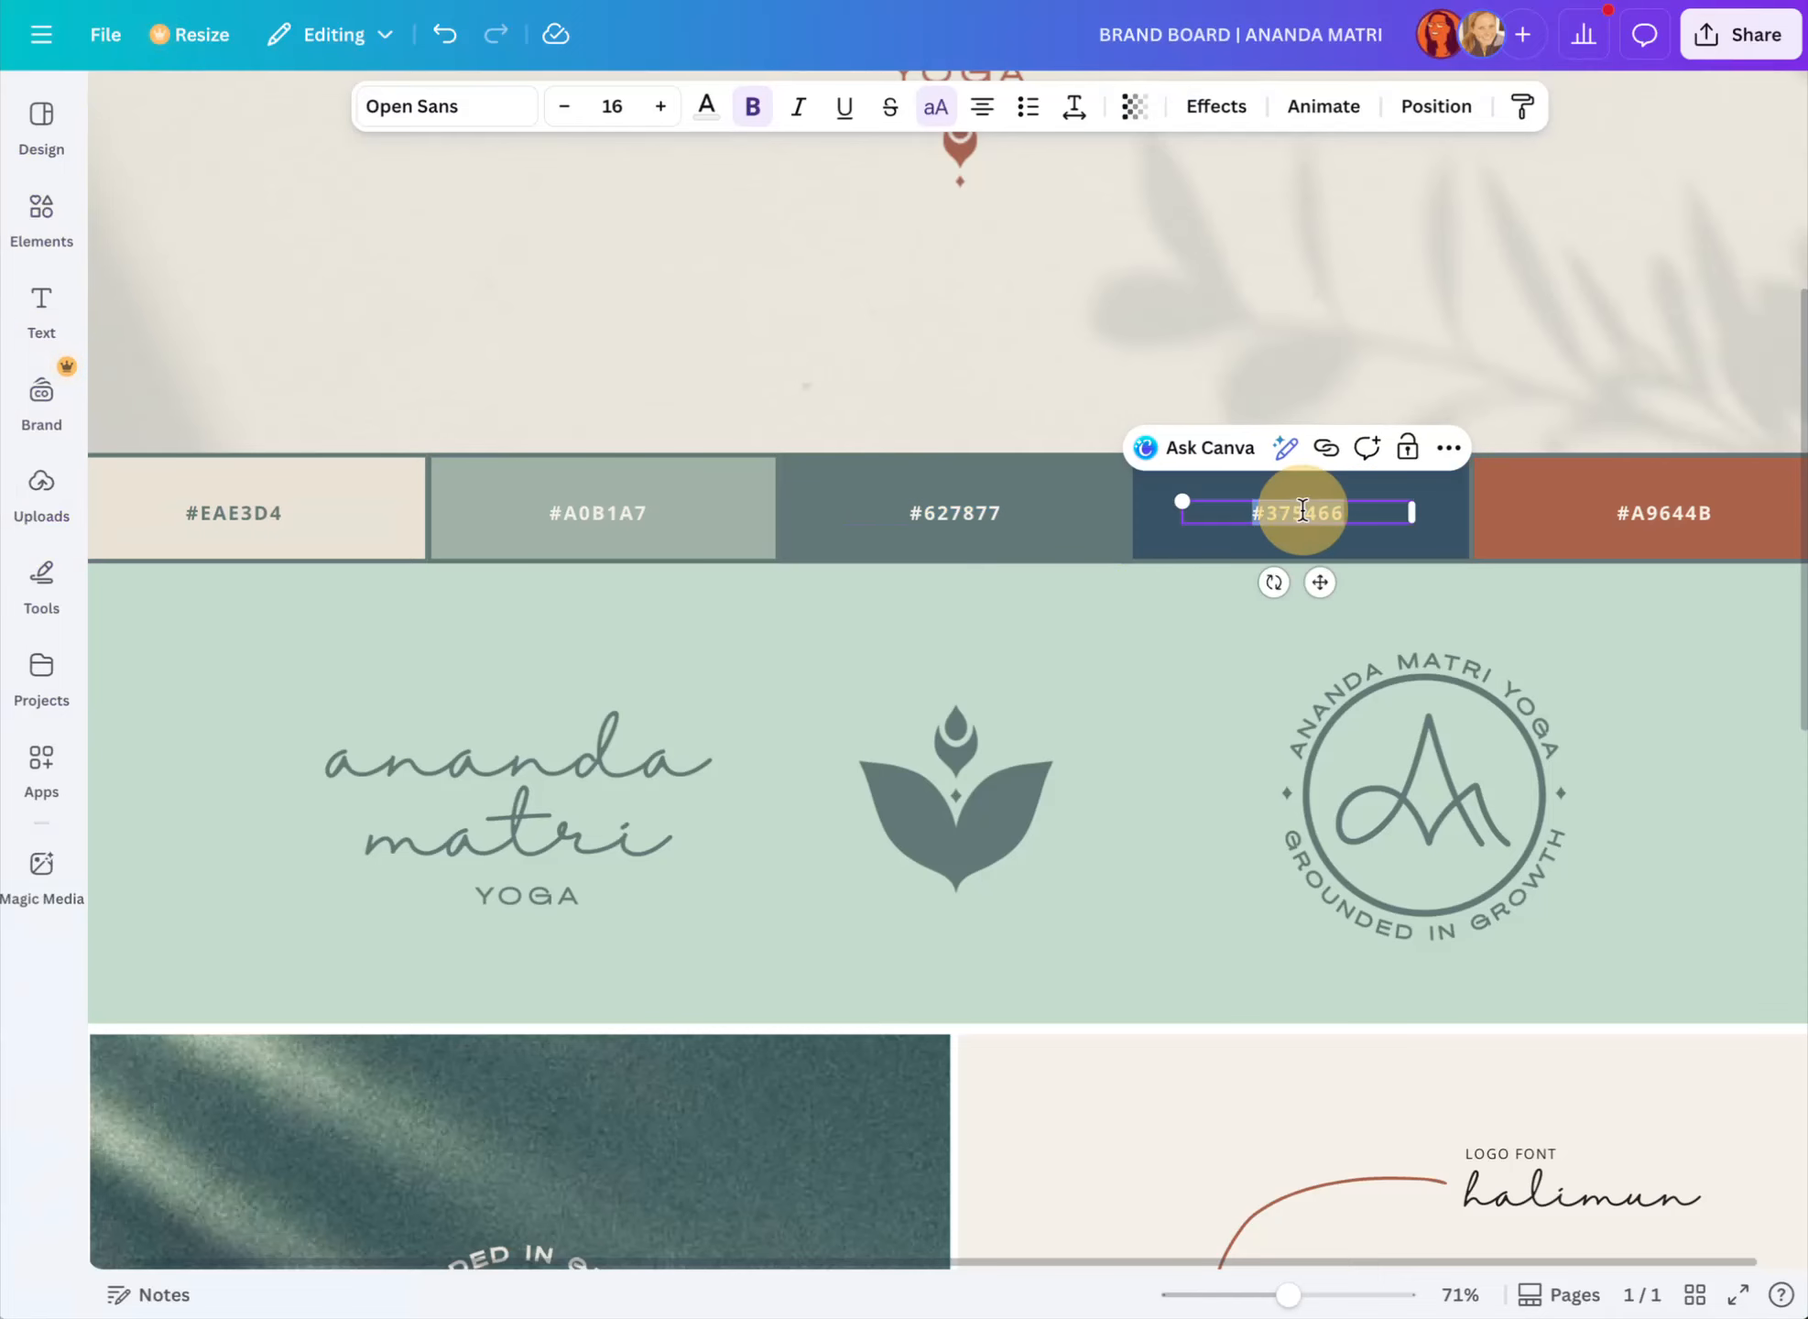
double_click(1302, 511)
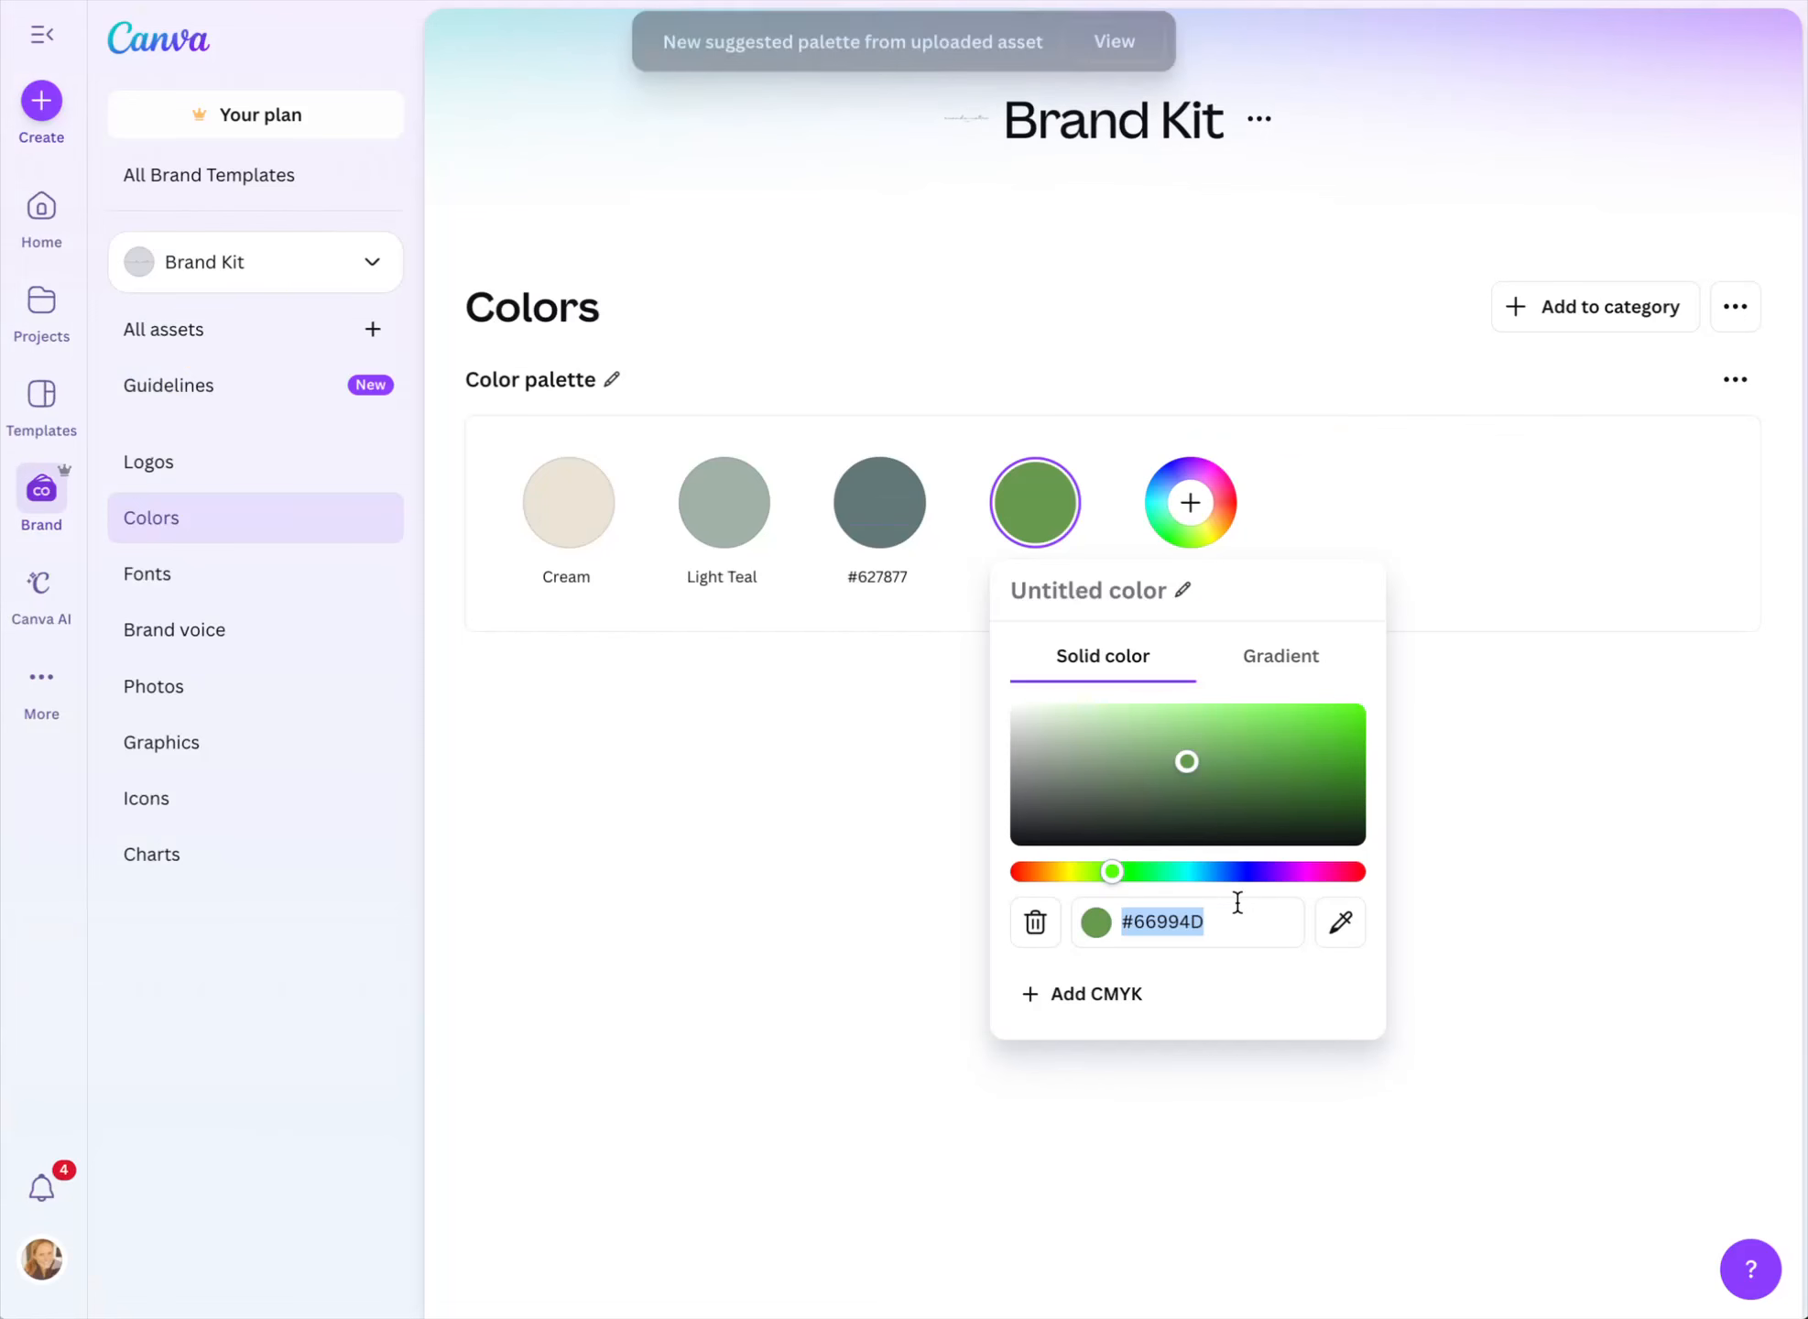
key(ctrl+v)
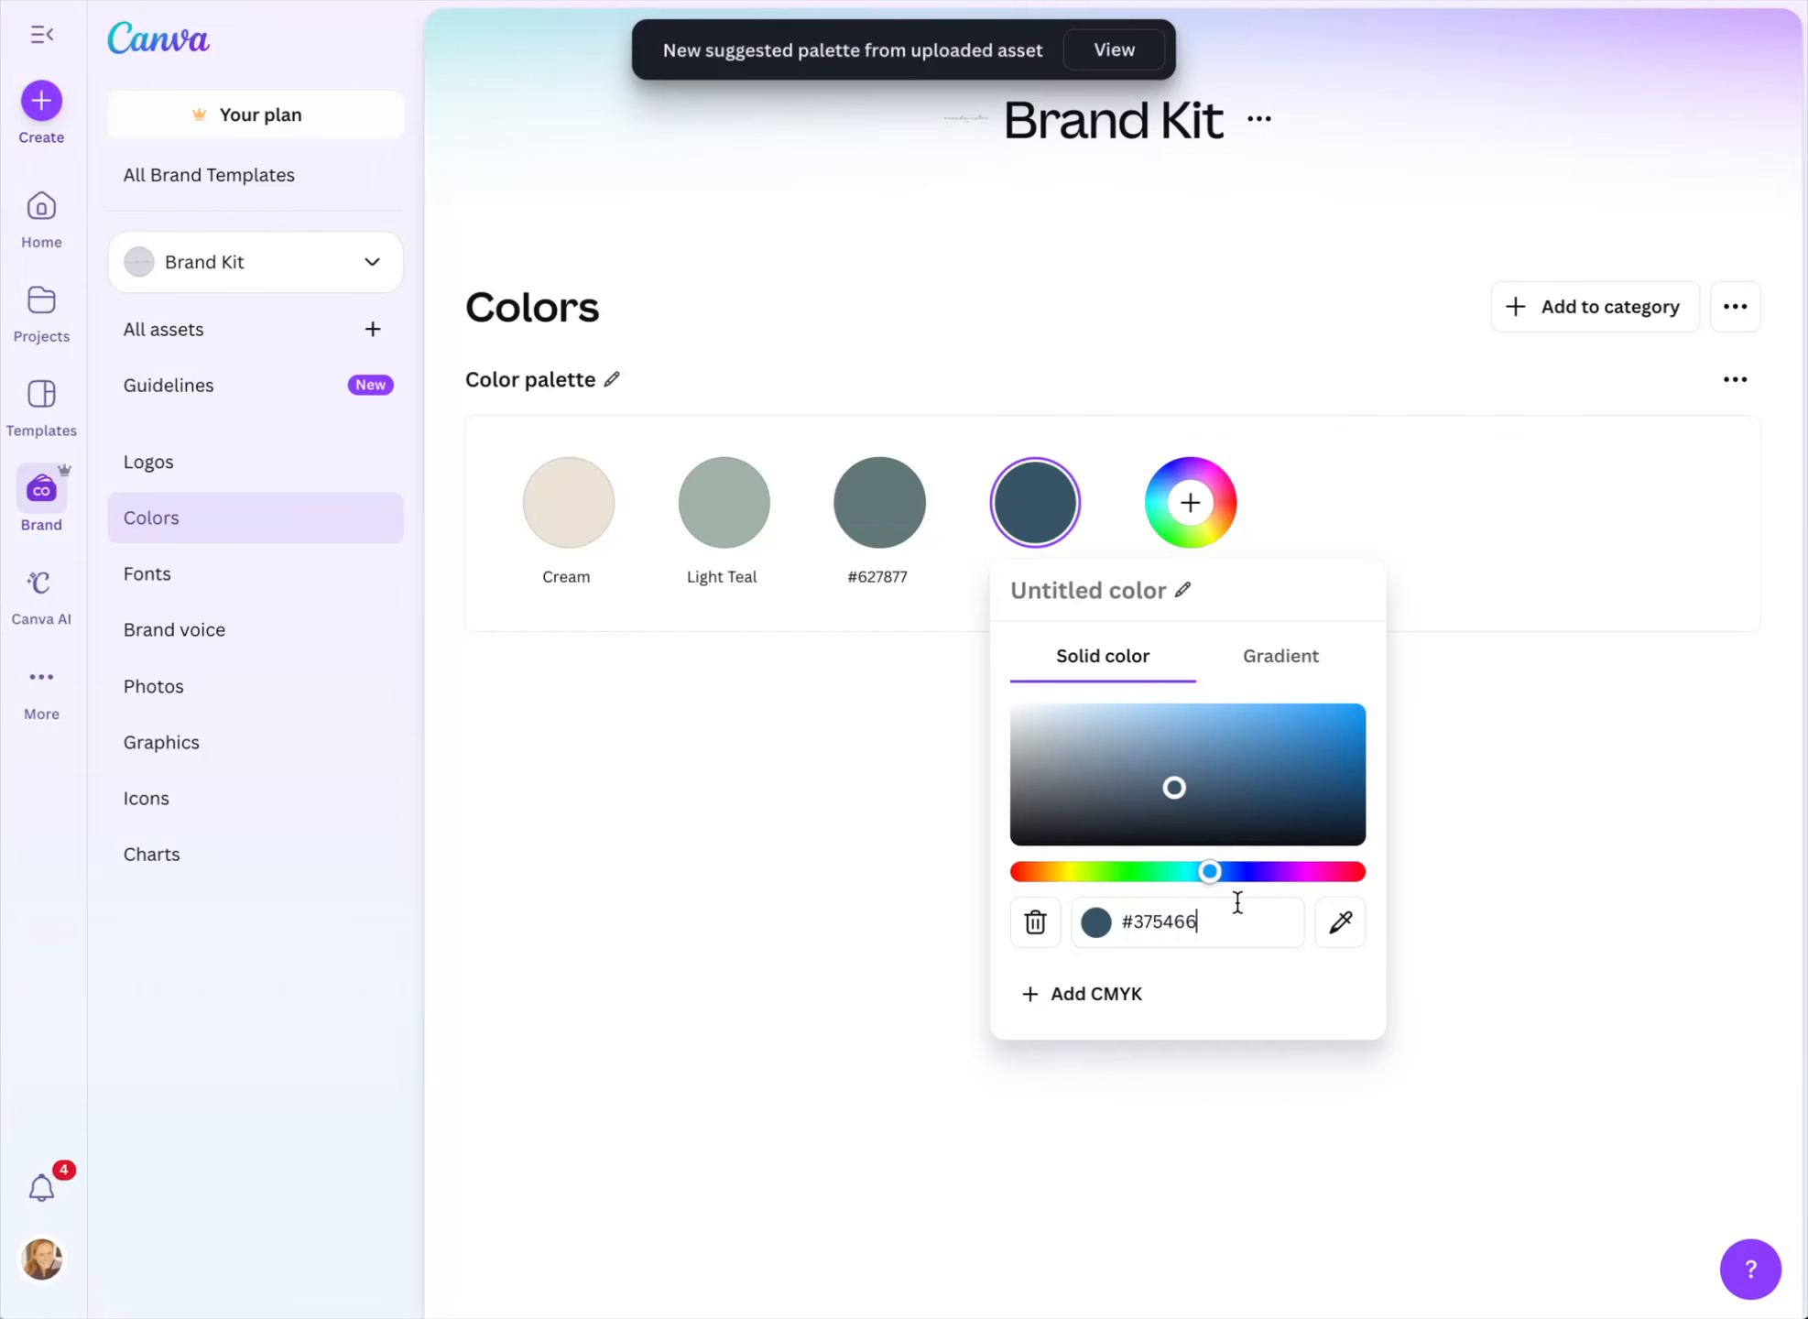
click(1110, 589)
text(Dark Teal)
Add the brand board's #A9644B as the fifth solid color in the palette and enter the name Rust
click(1190, 502)
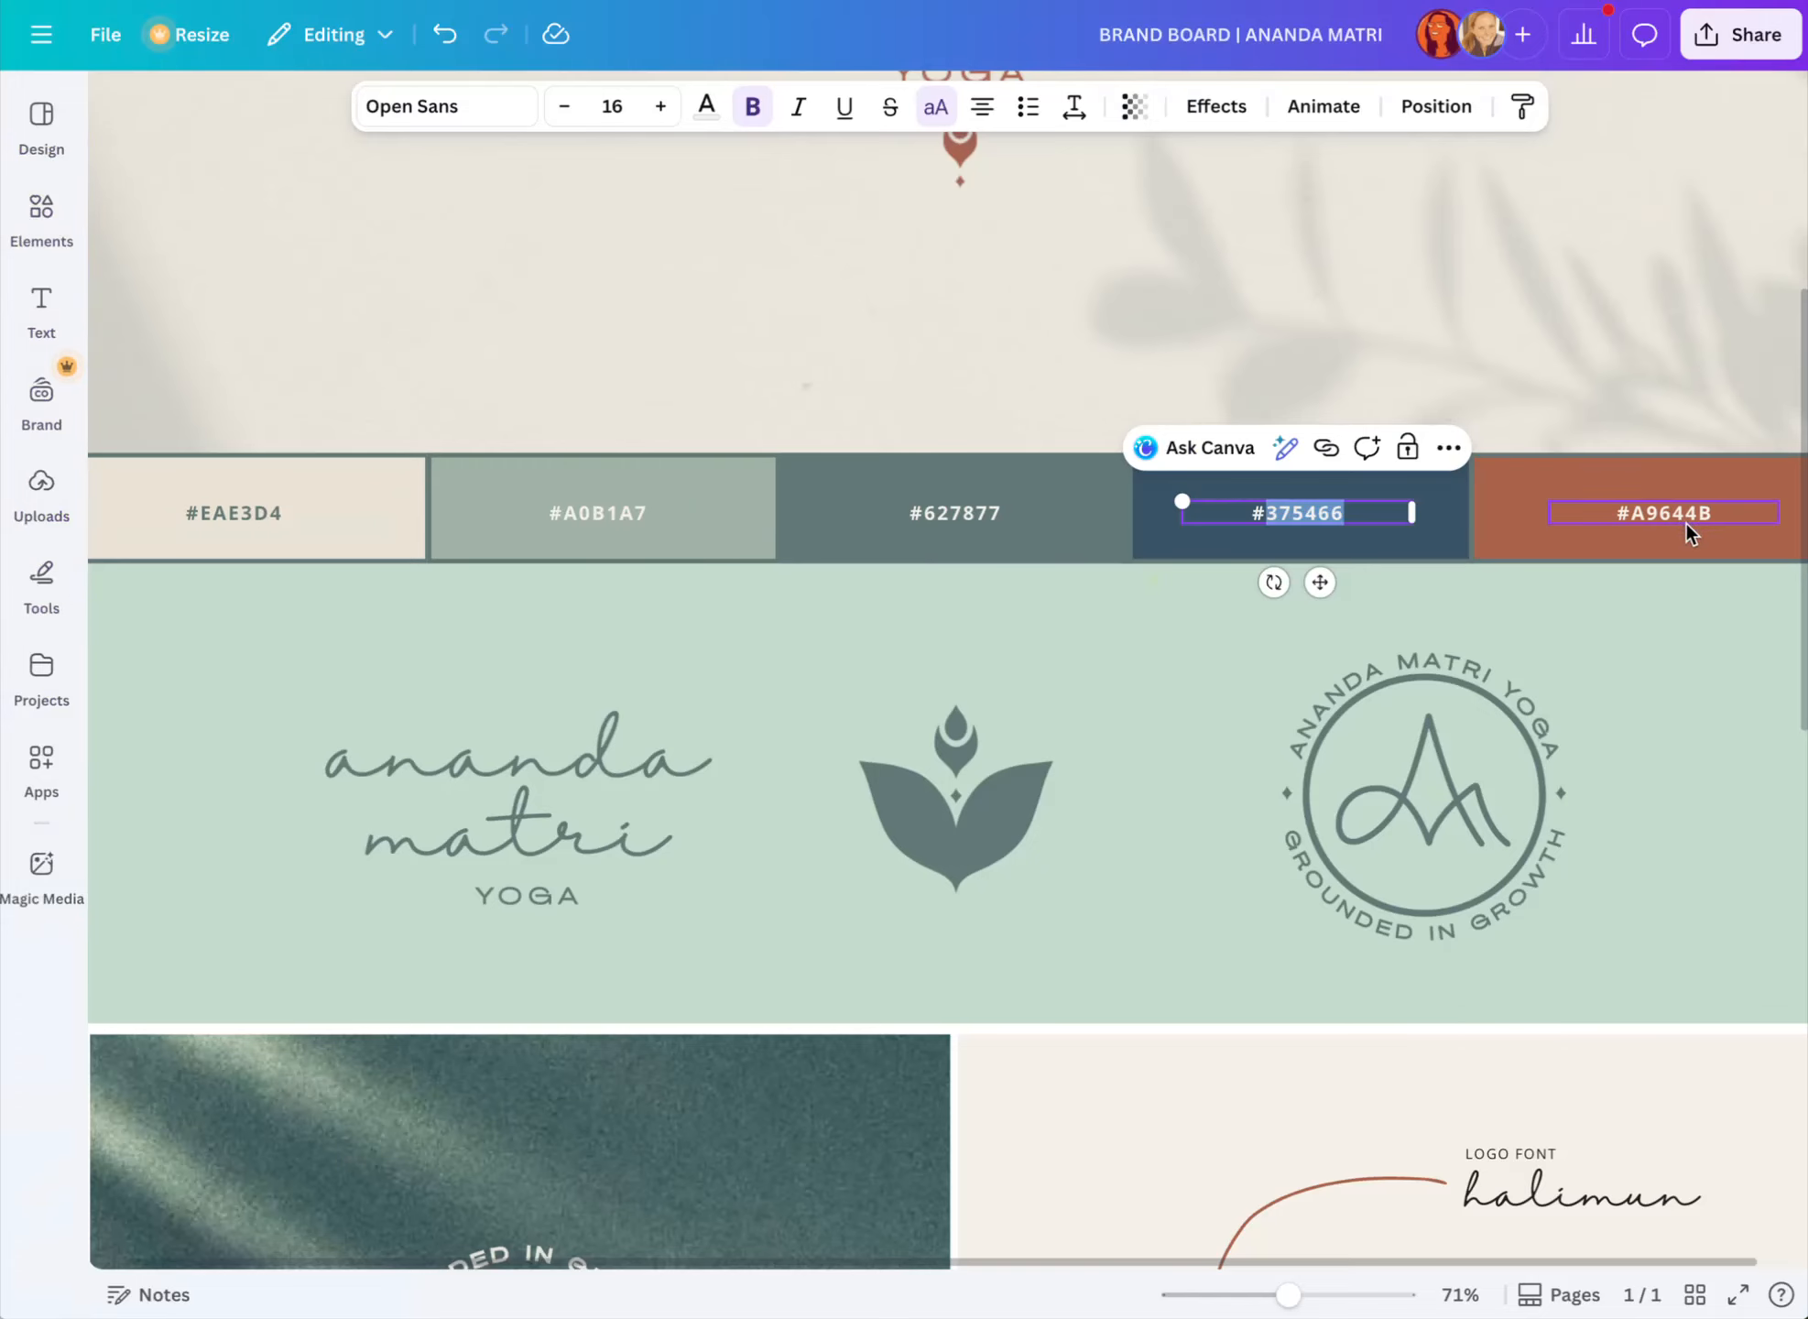
click(1677, 513)
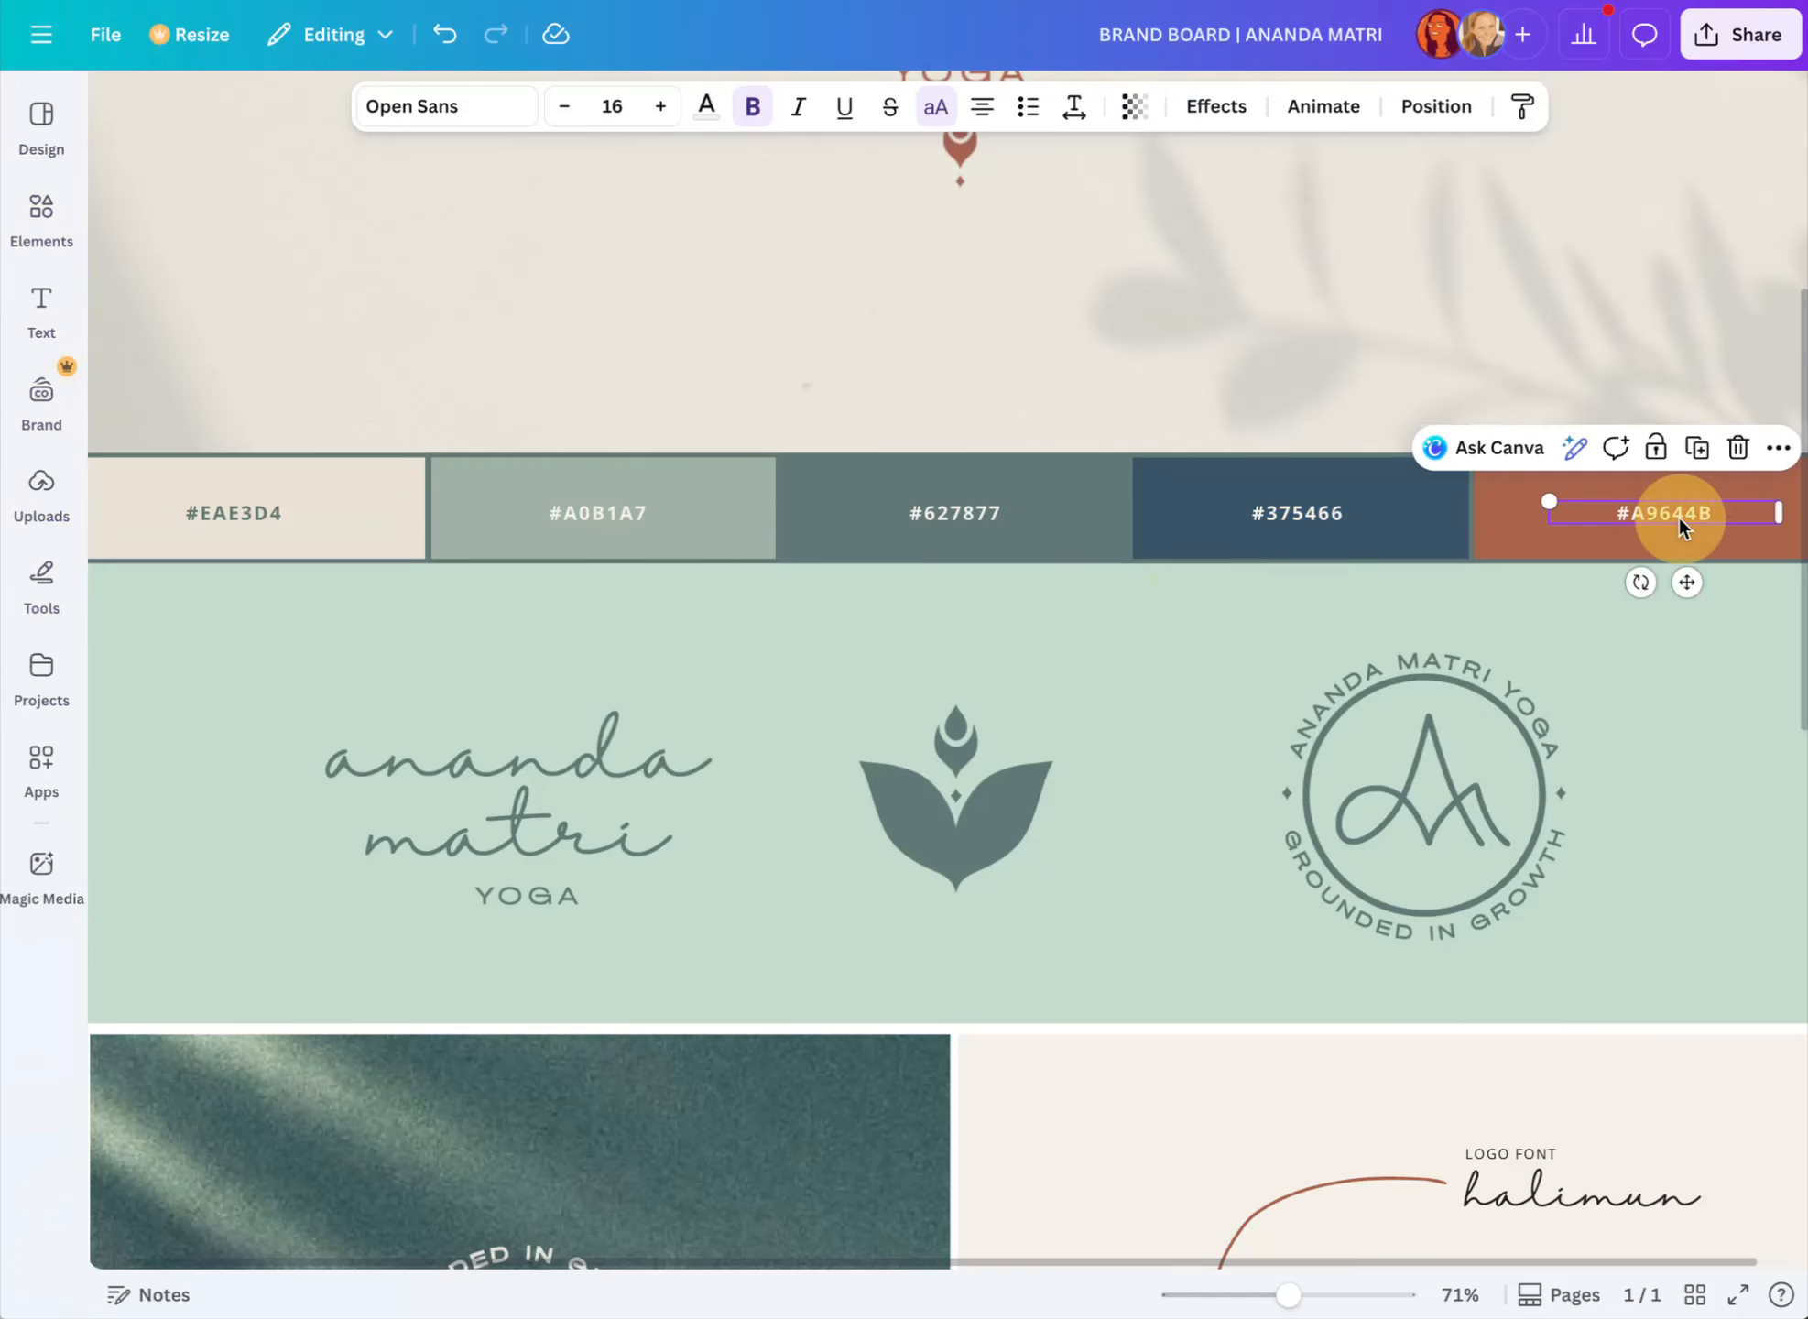
click(1668, 513)
double_click(1668, 513)
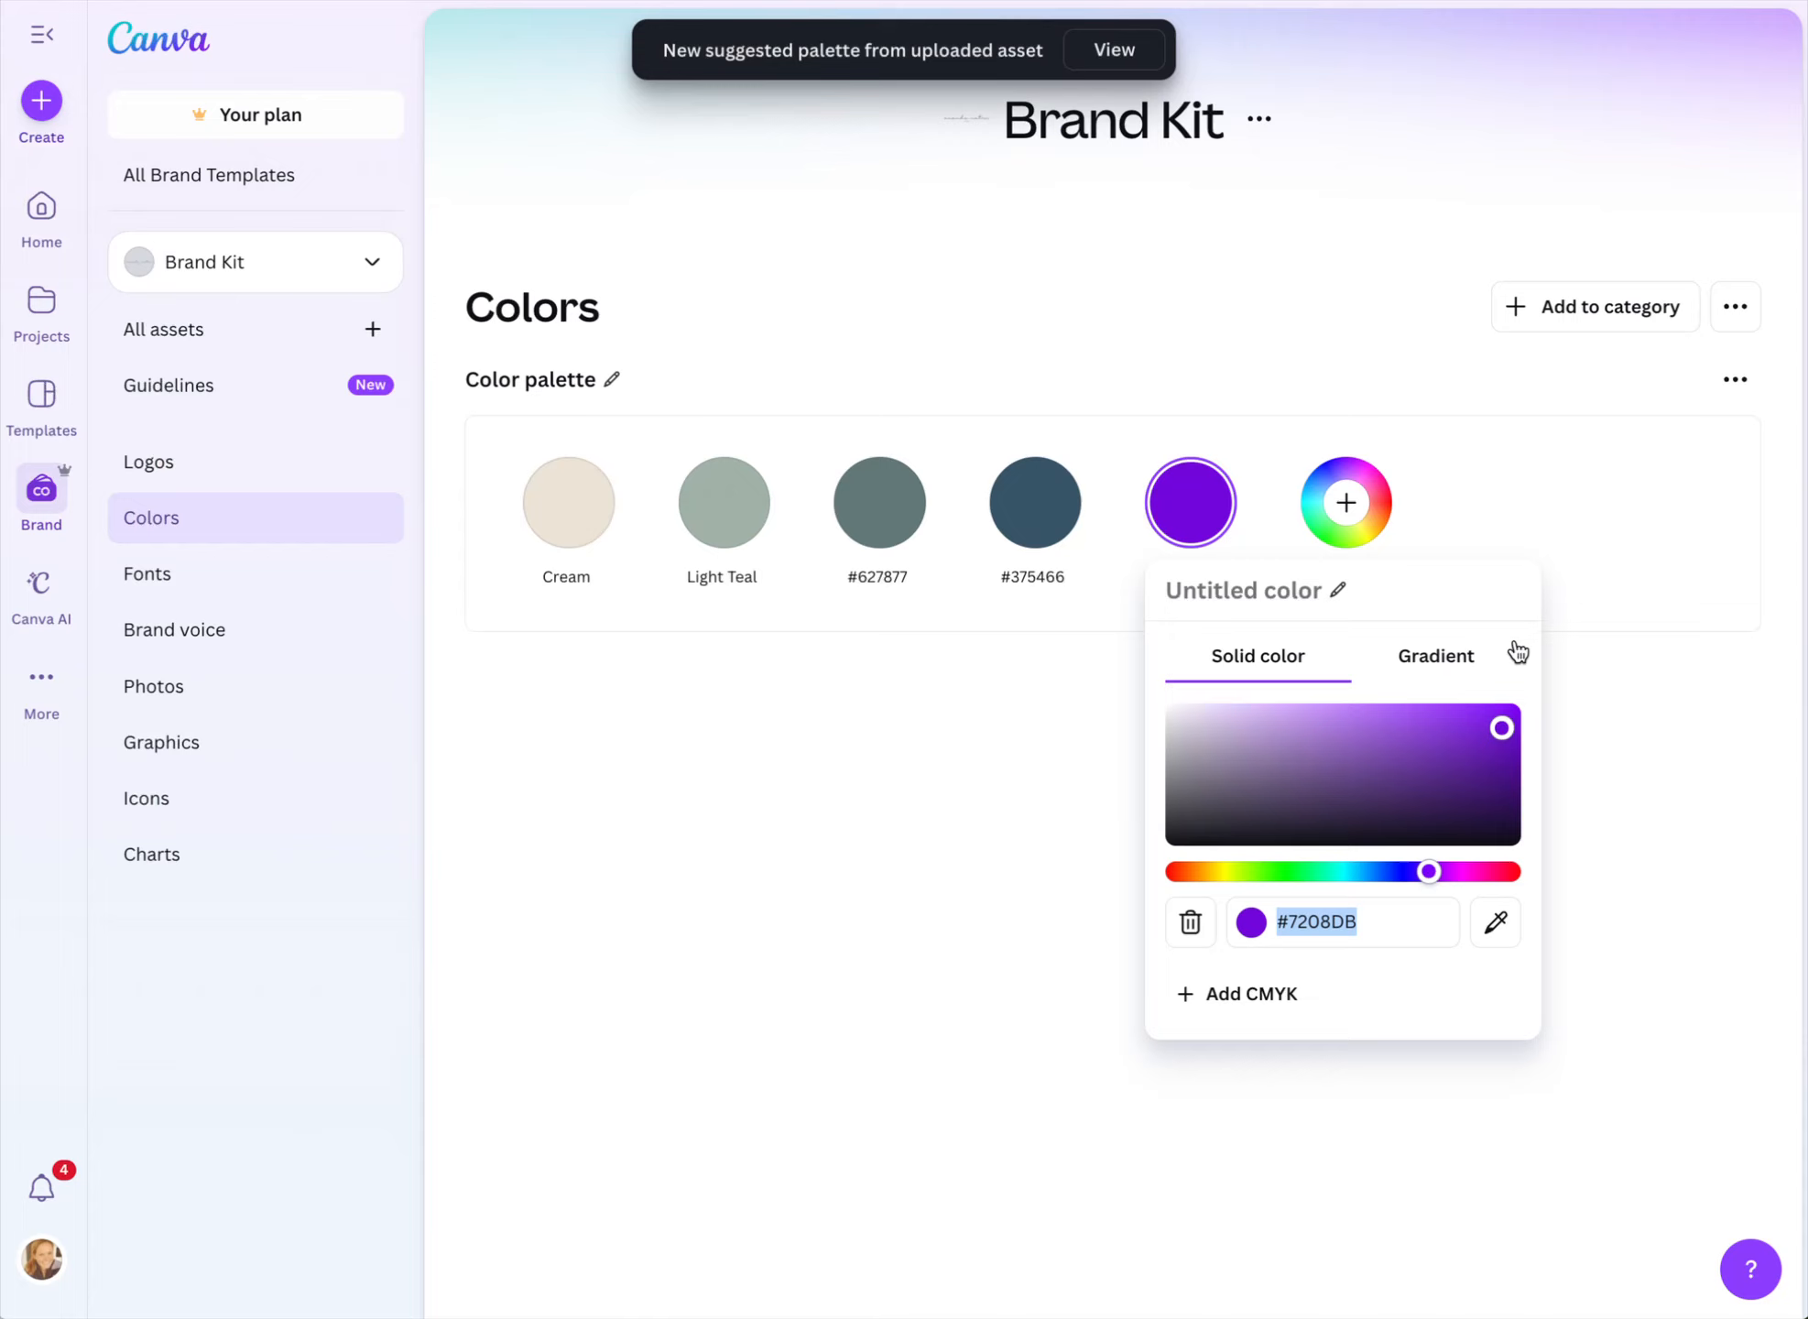
text(A9644B)
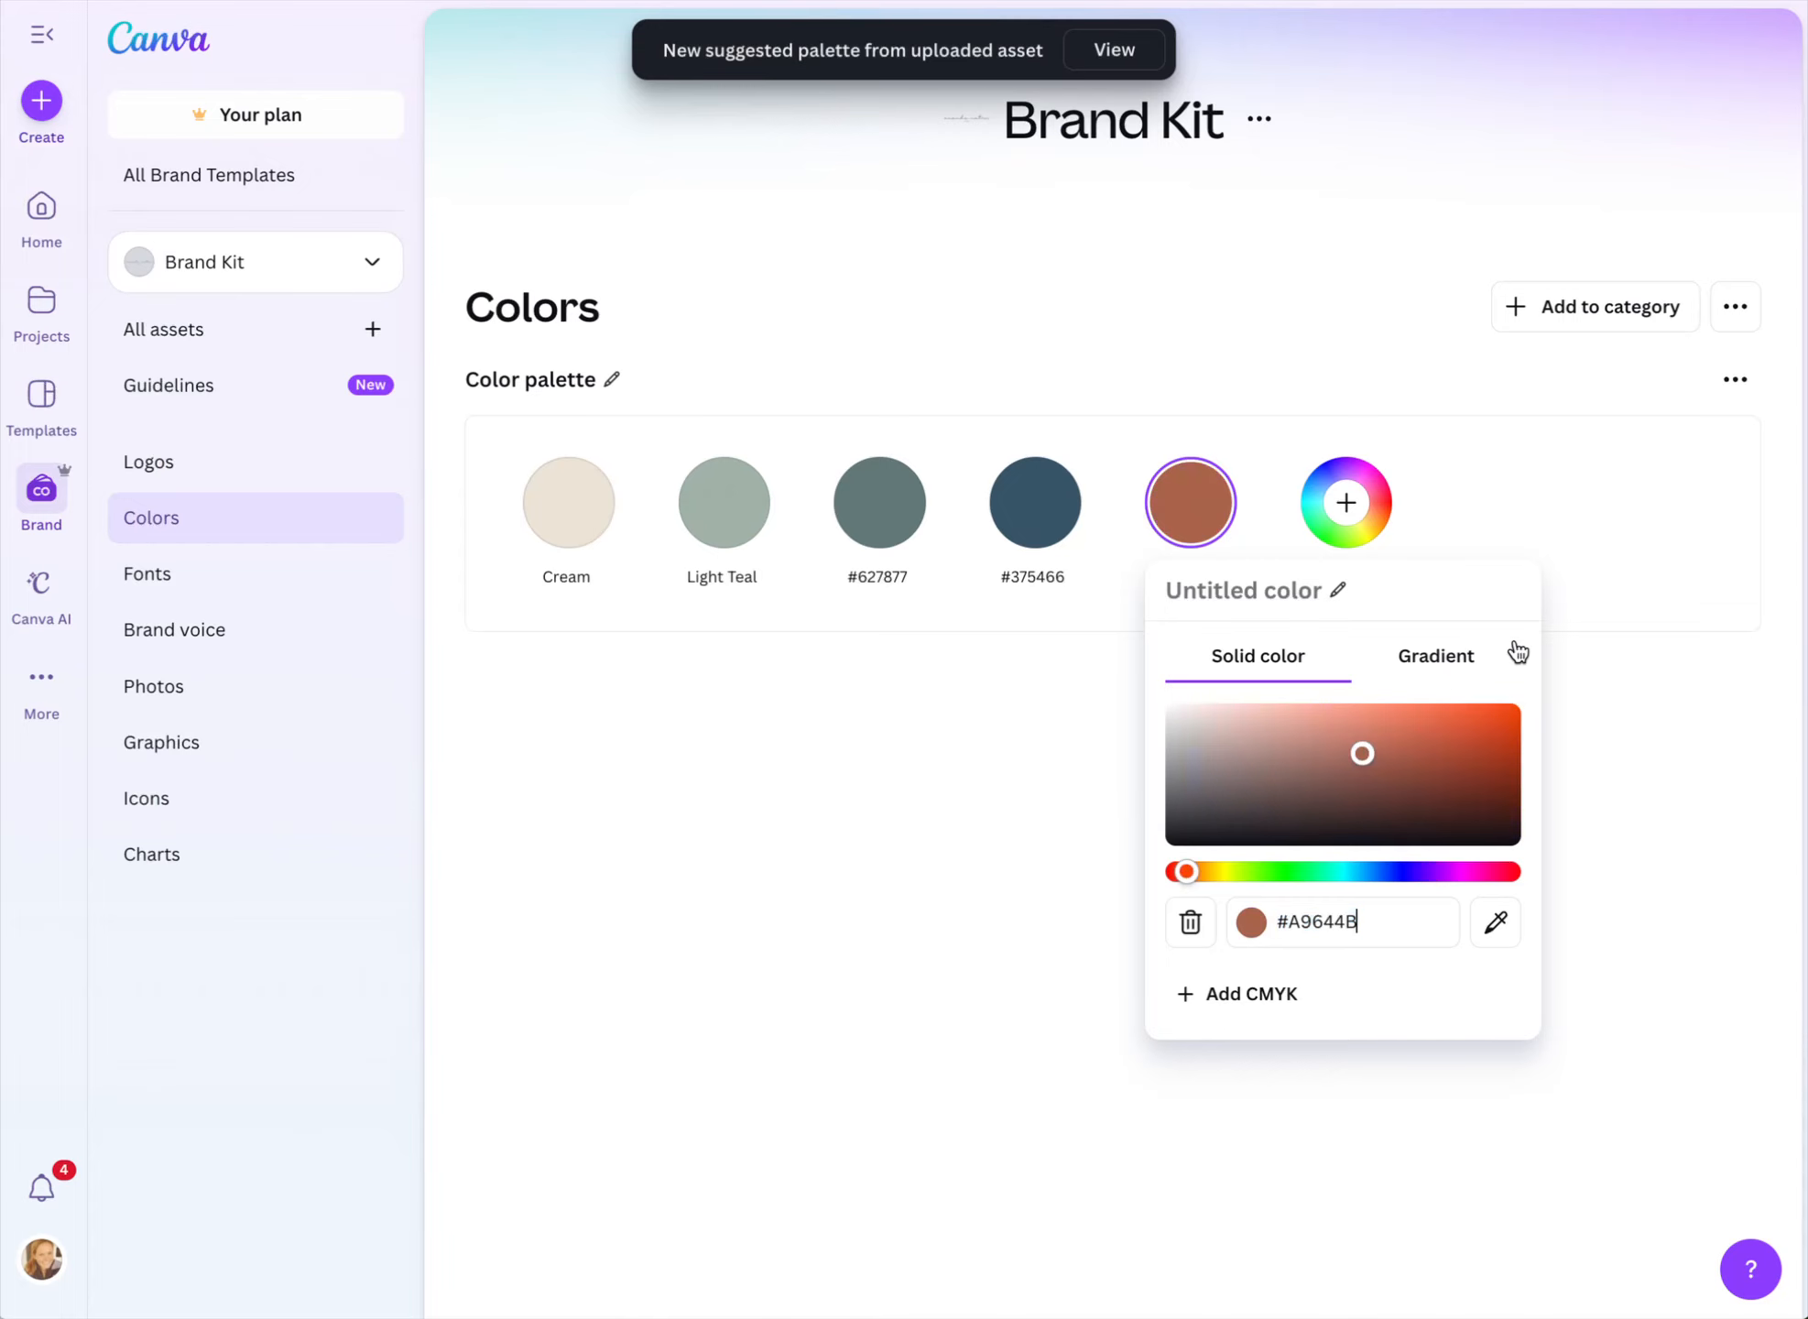
click(1233, 584)
text(Rust)
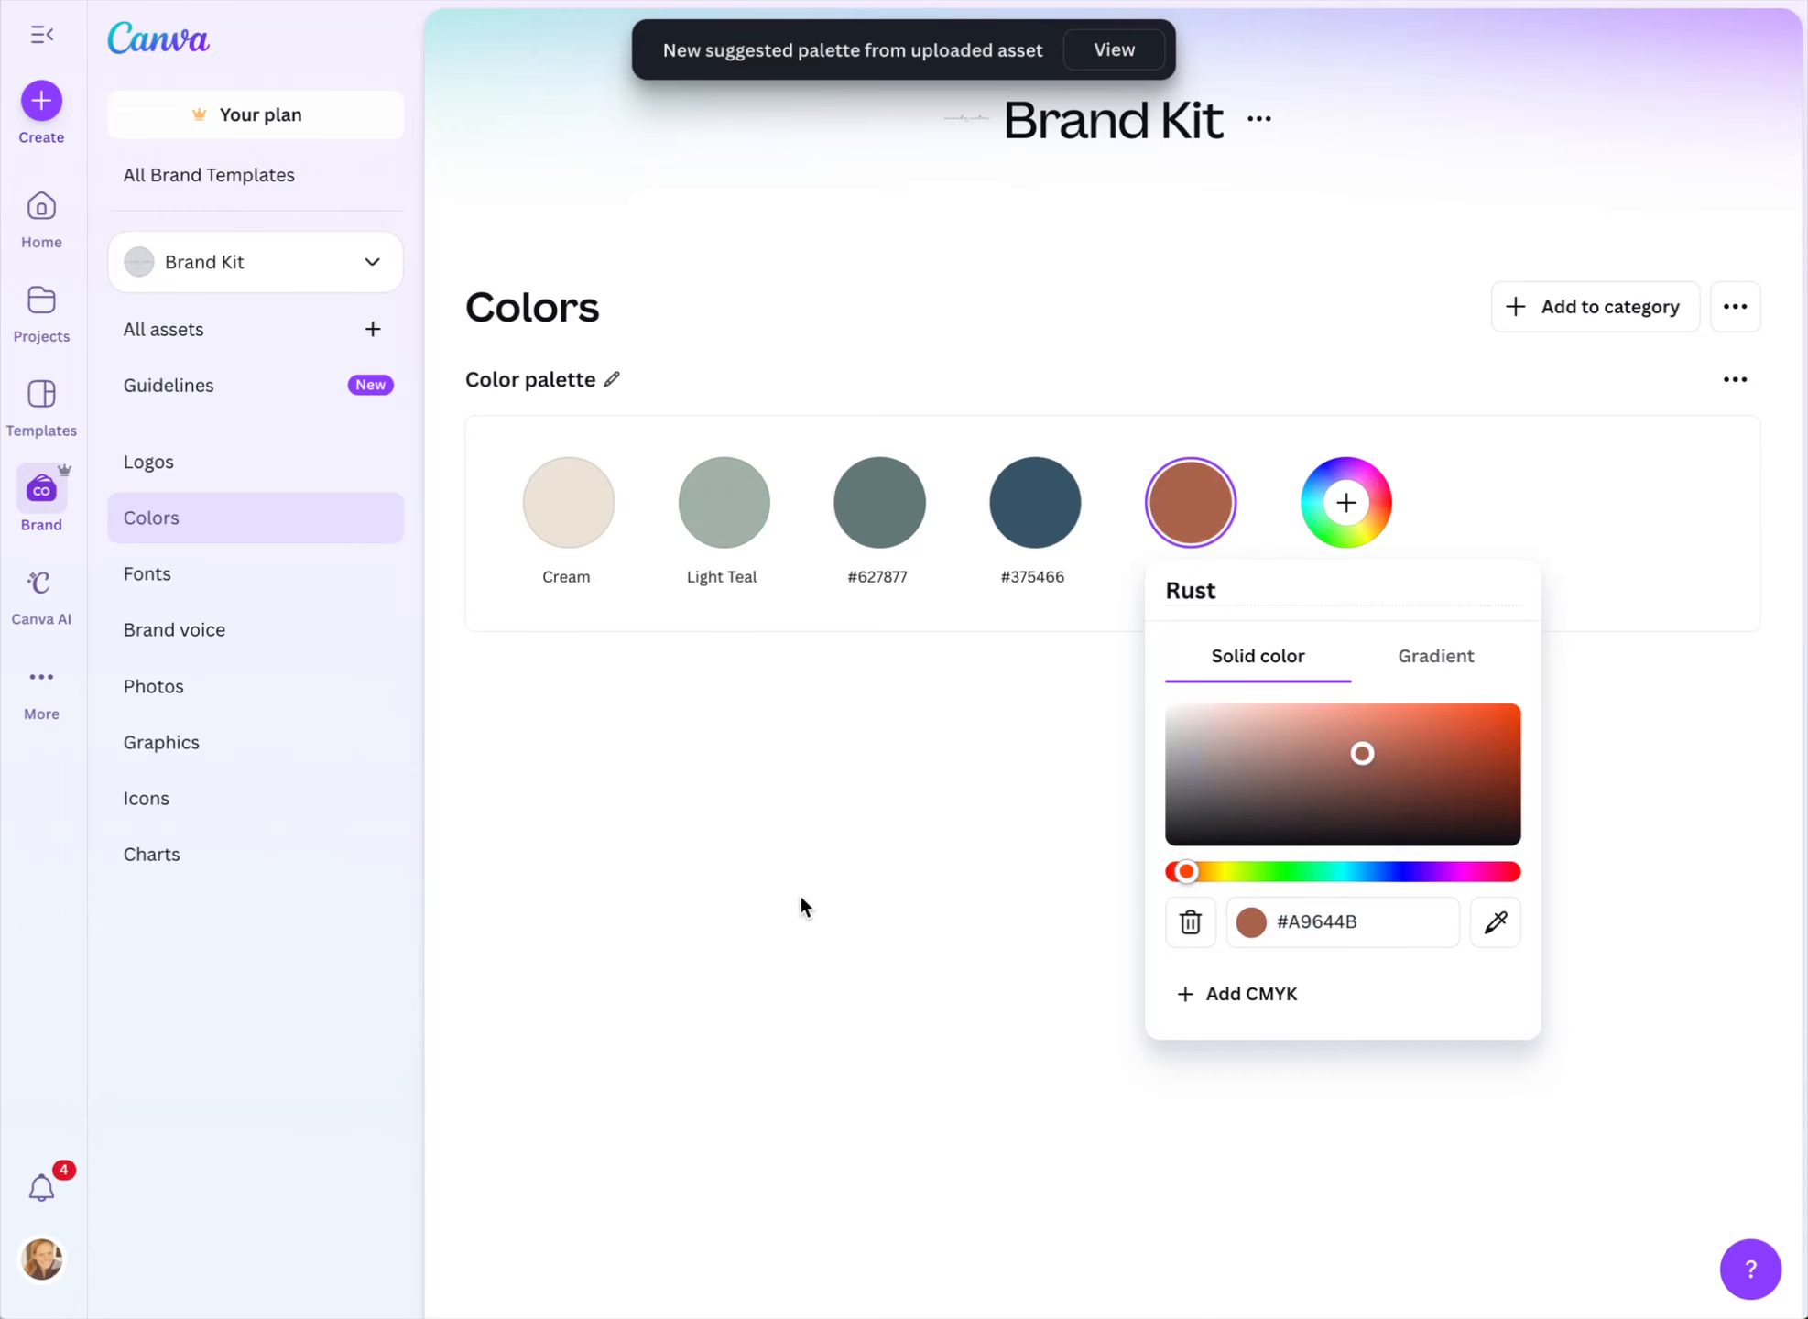
click(835, 885)
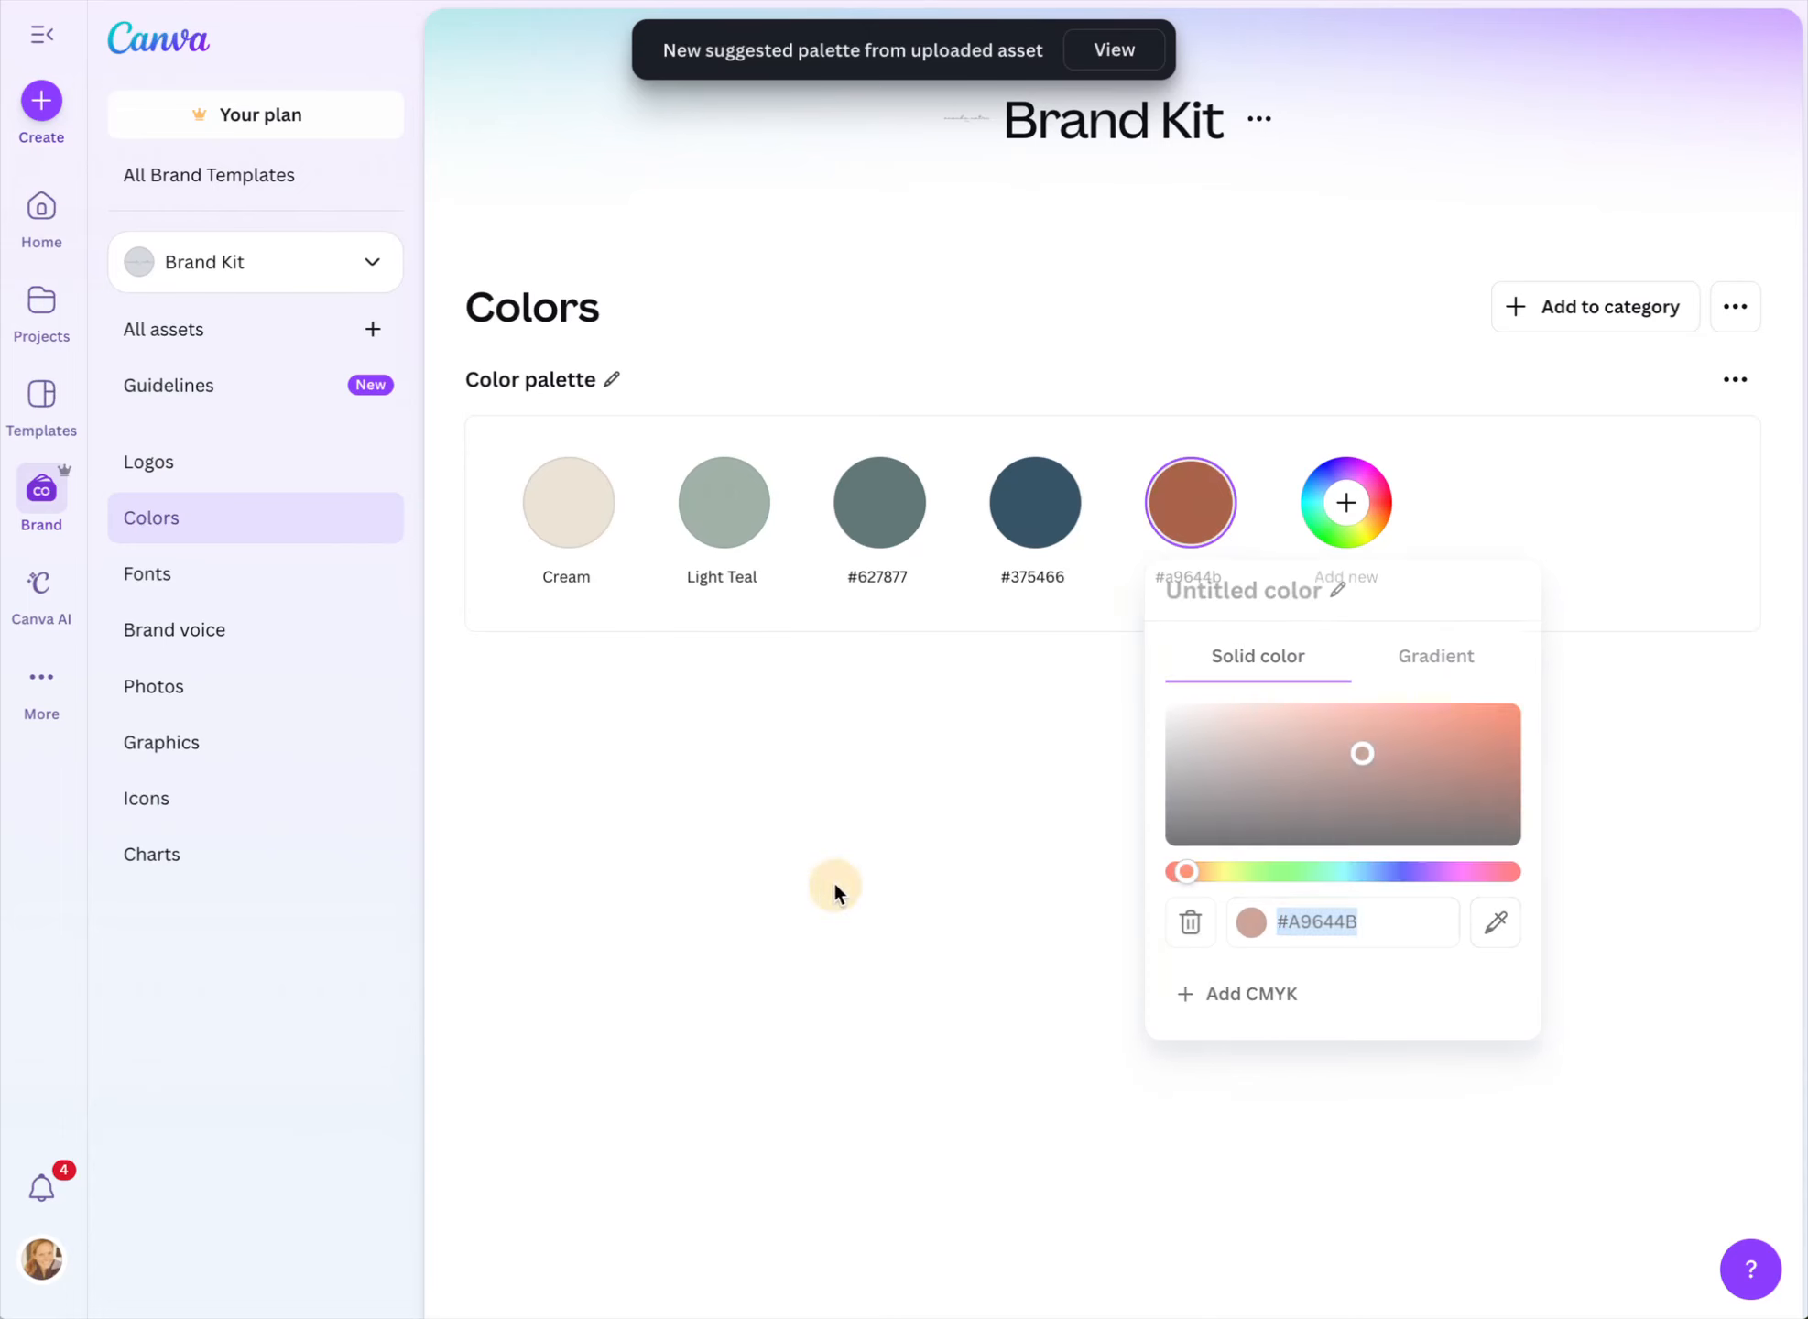
Rename the Color palette to Main Color Palette
click(517, 379)
text(Main Co)
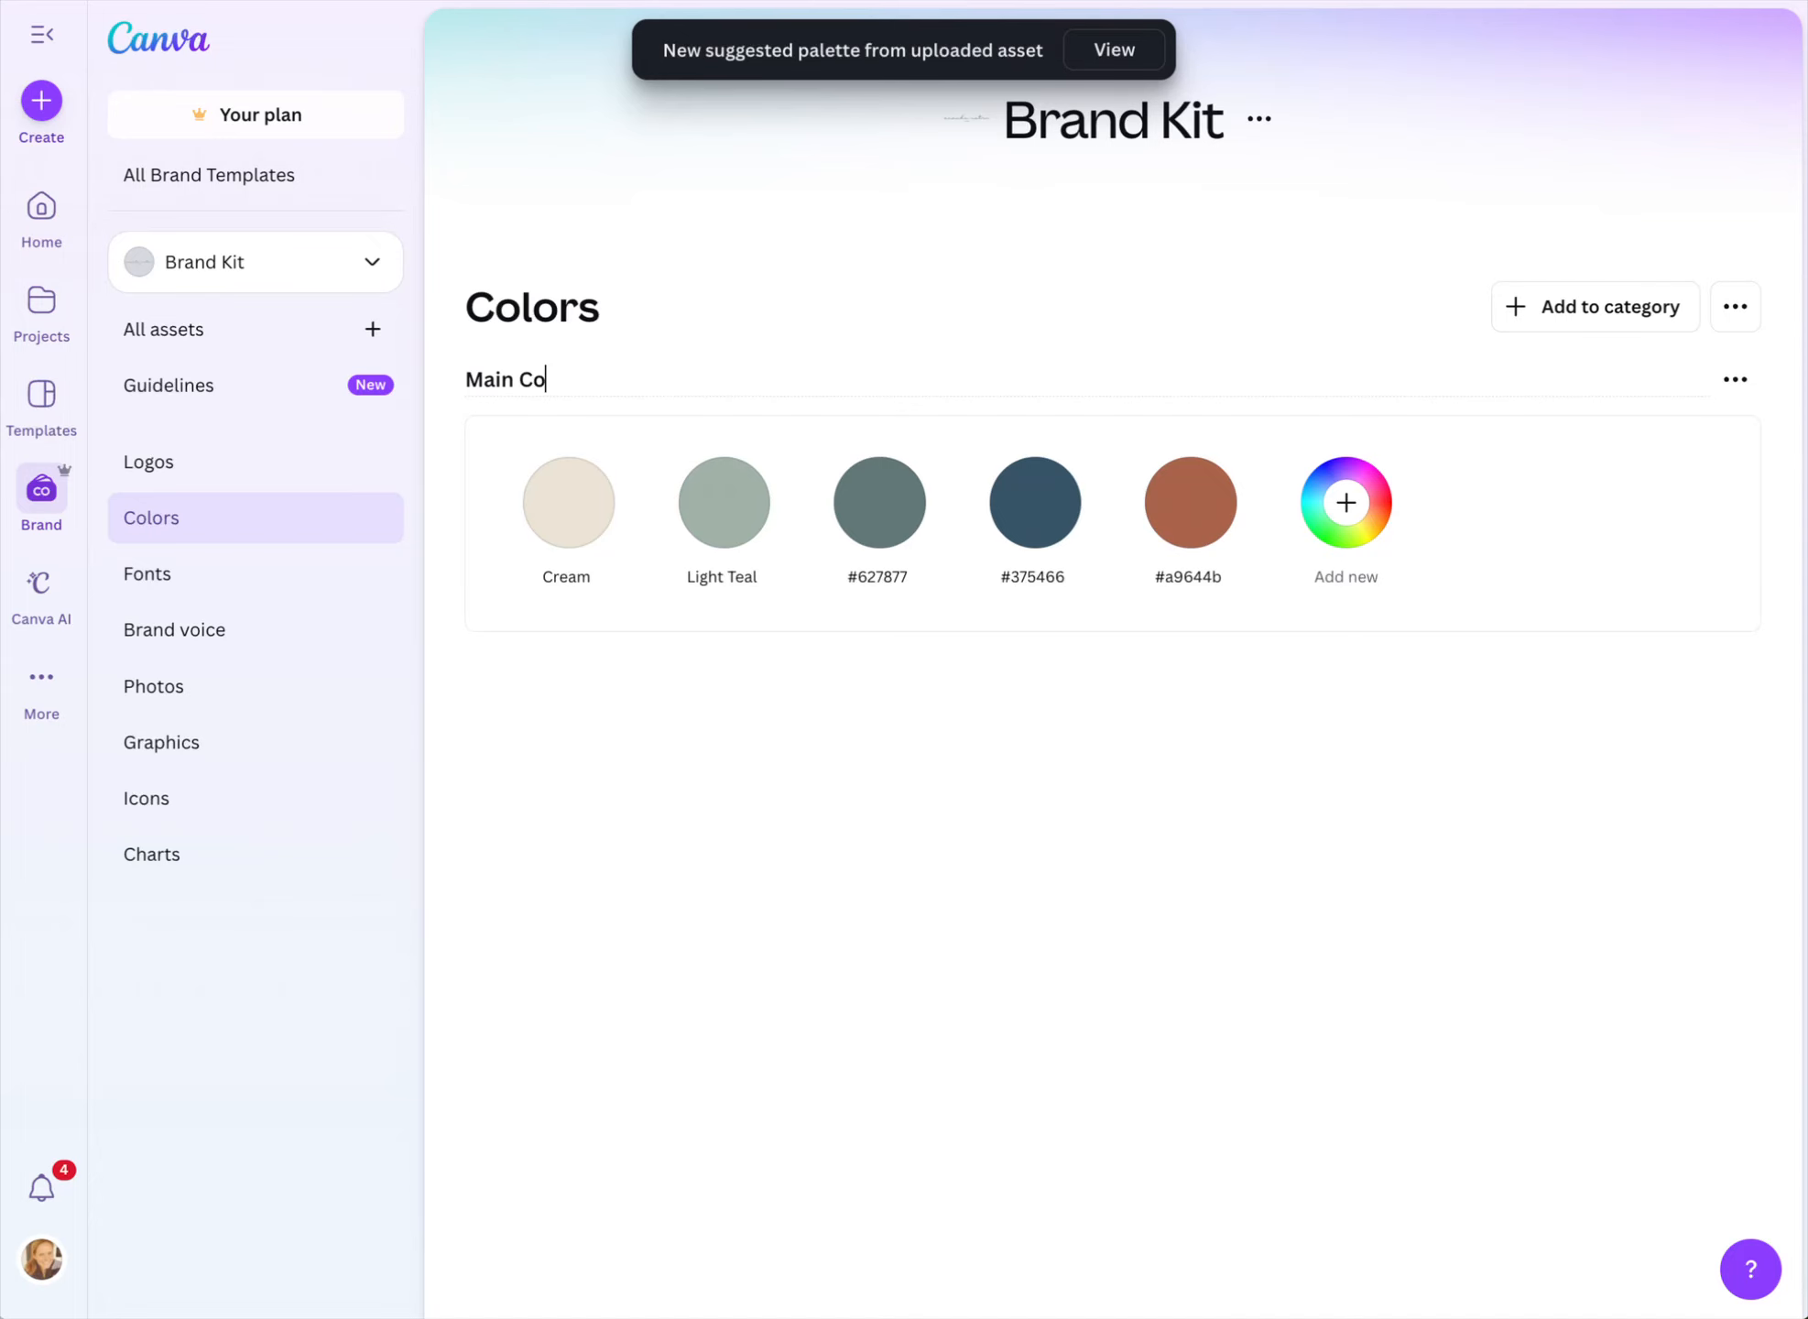
text(lor Palette)
click(894, 316)
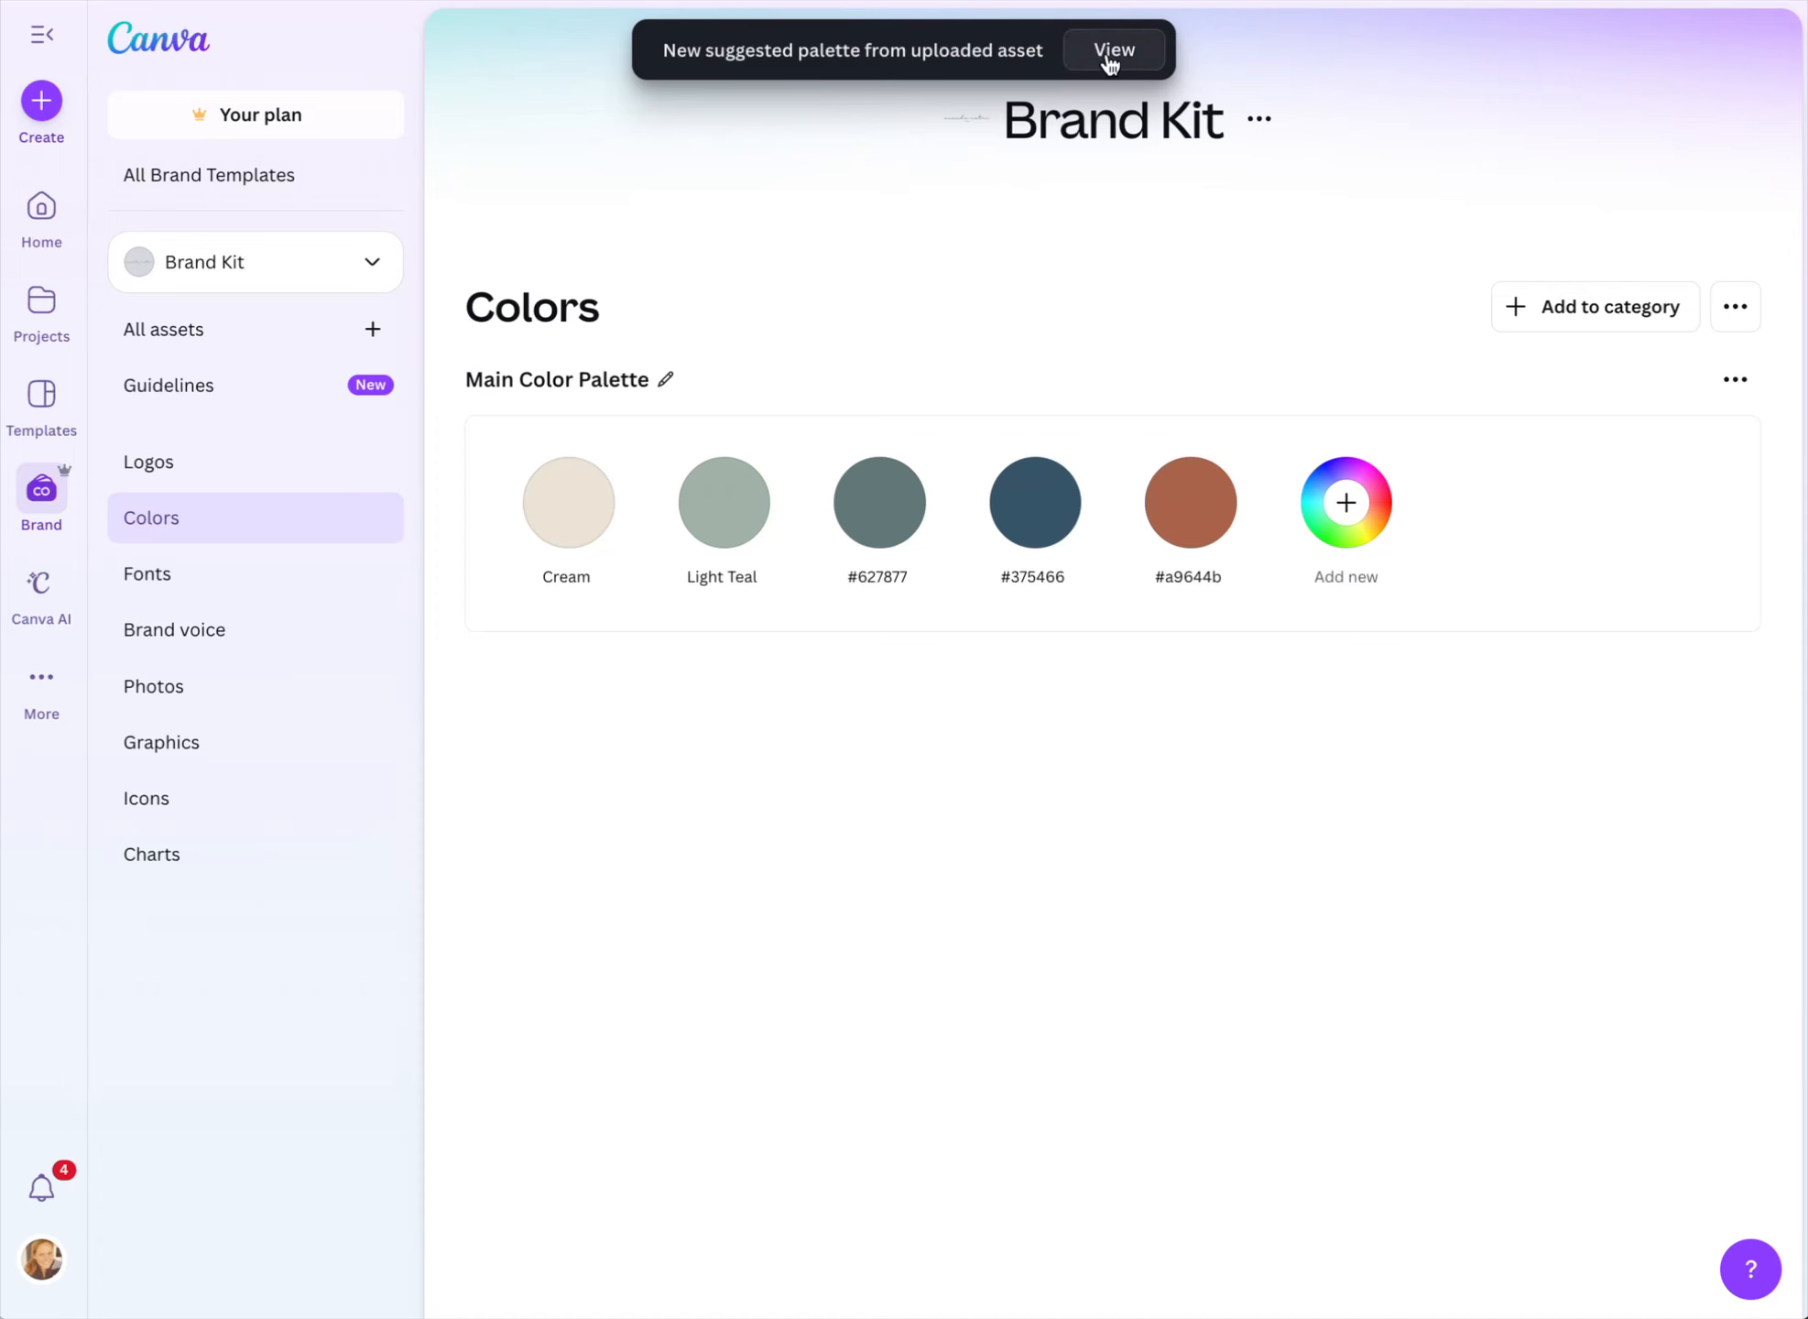
View the suggested palette notification and examine the options for the Main Color Palette and the Colors category
click(1113, 57)
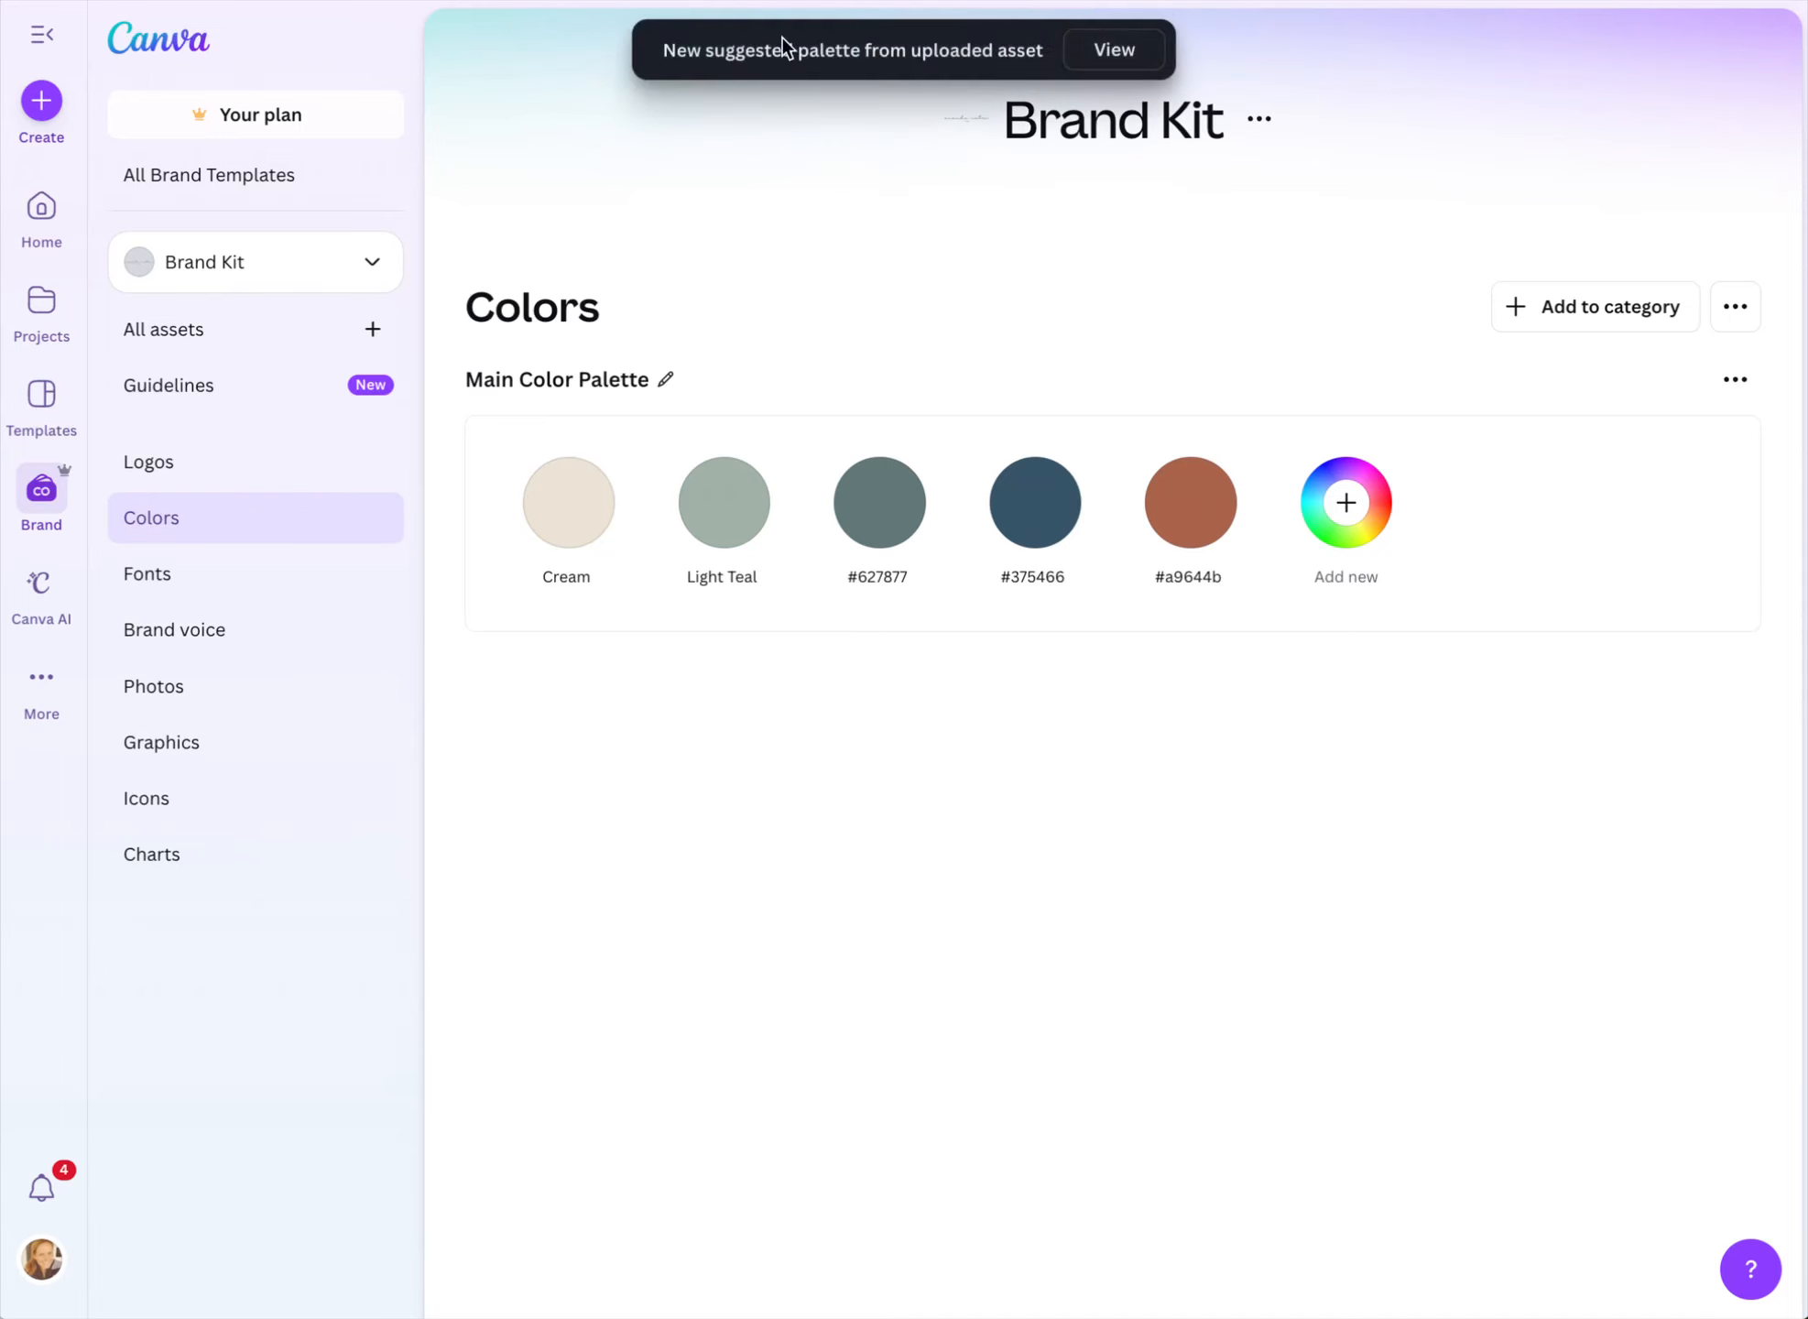
click(1116, 55)
click(1734, 380)
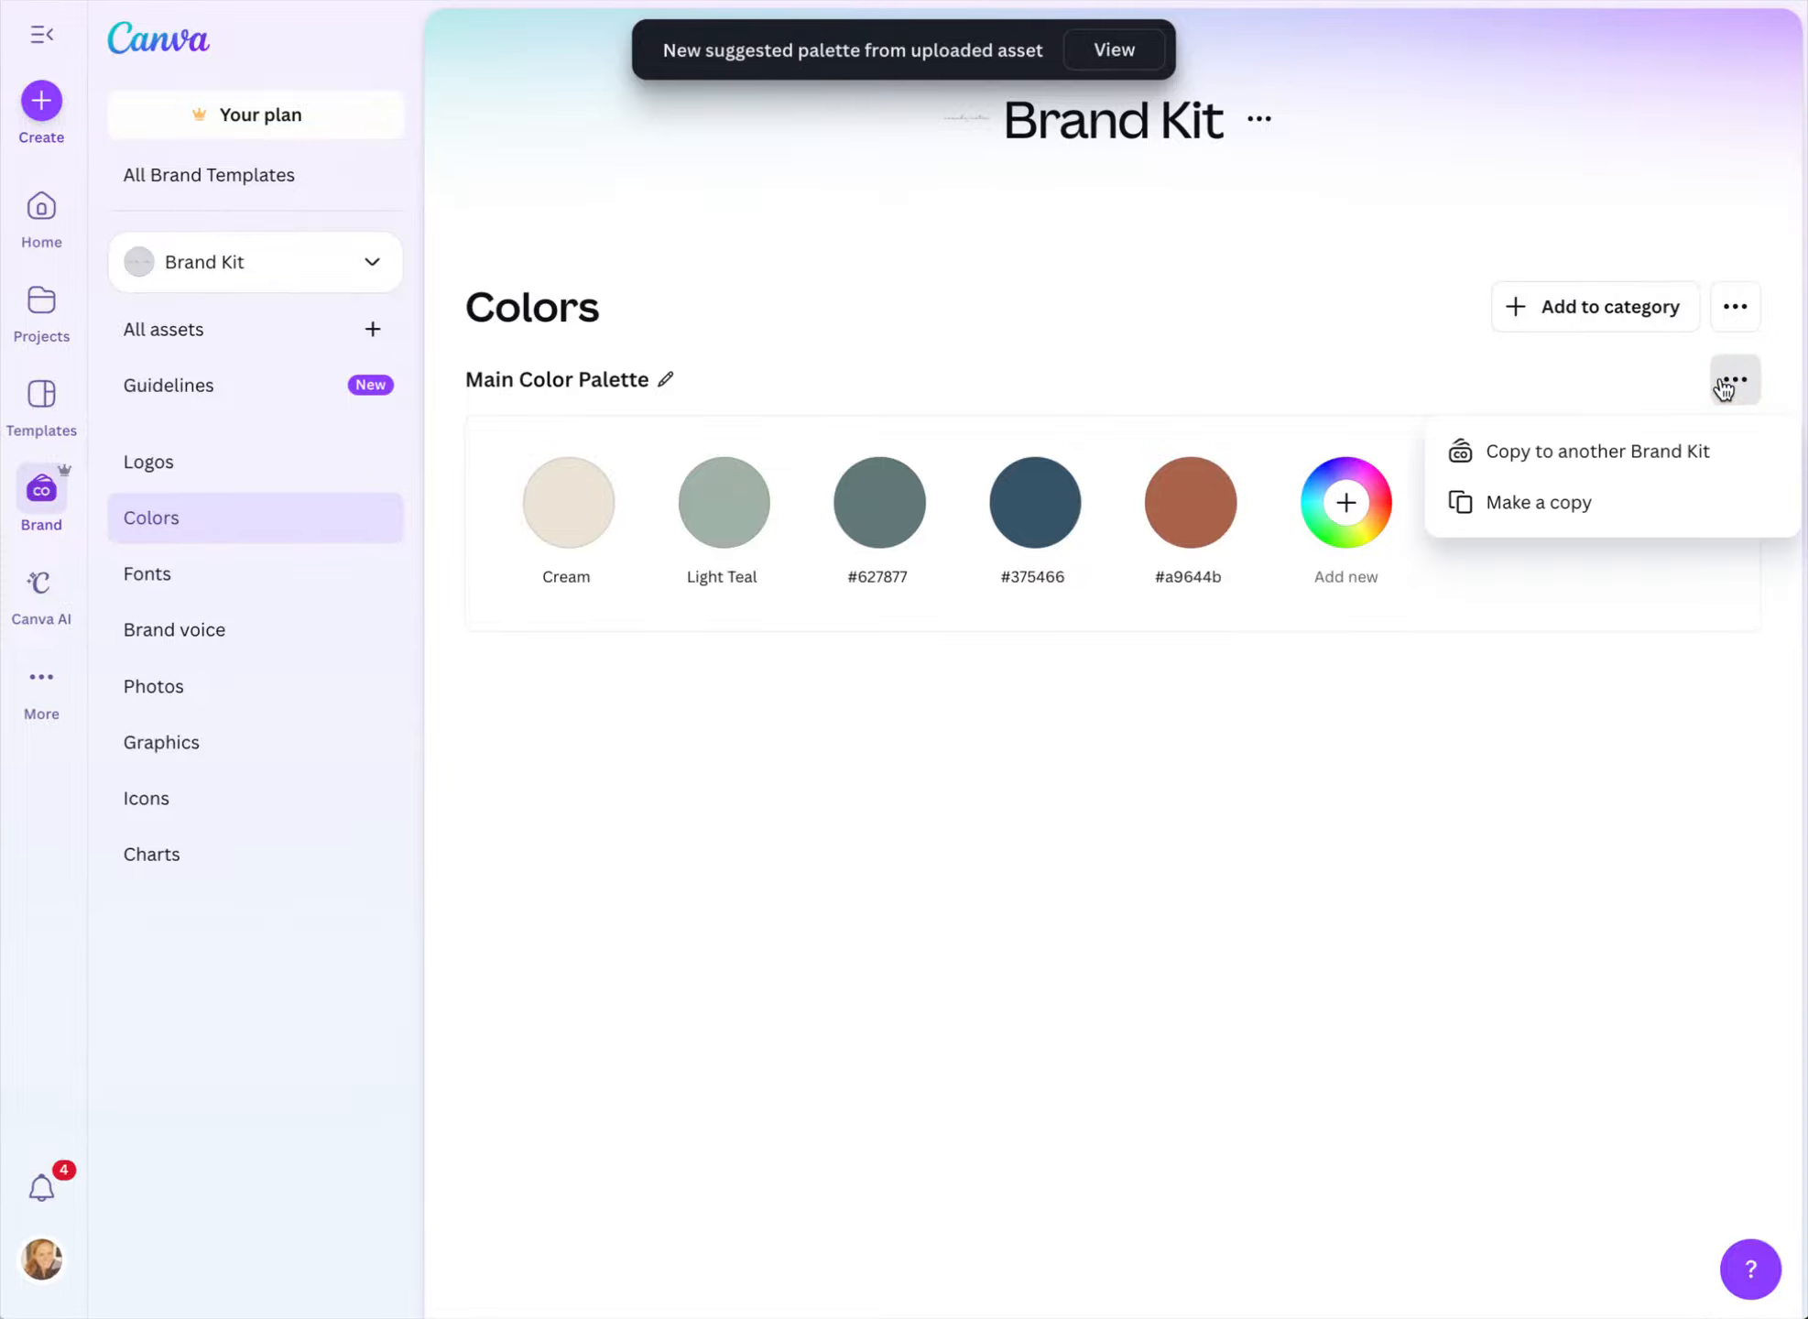
click(1318, 271)
click(1618, 317)
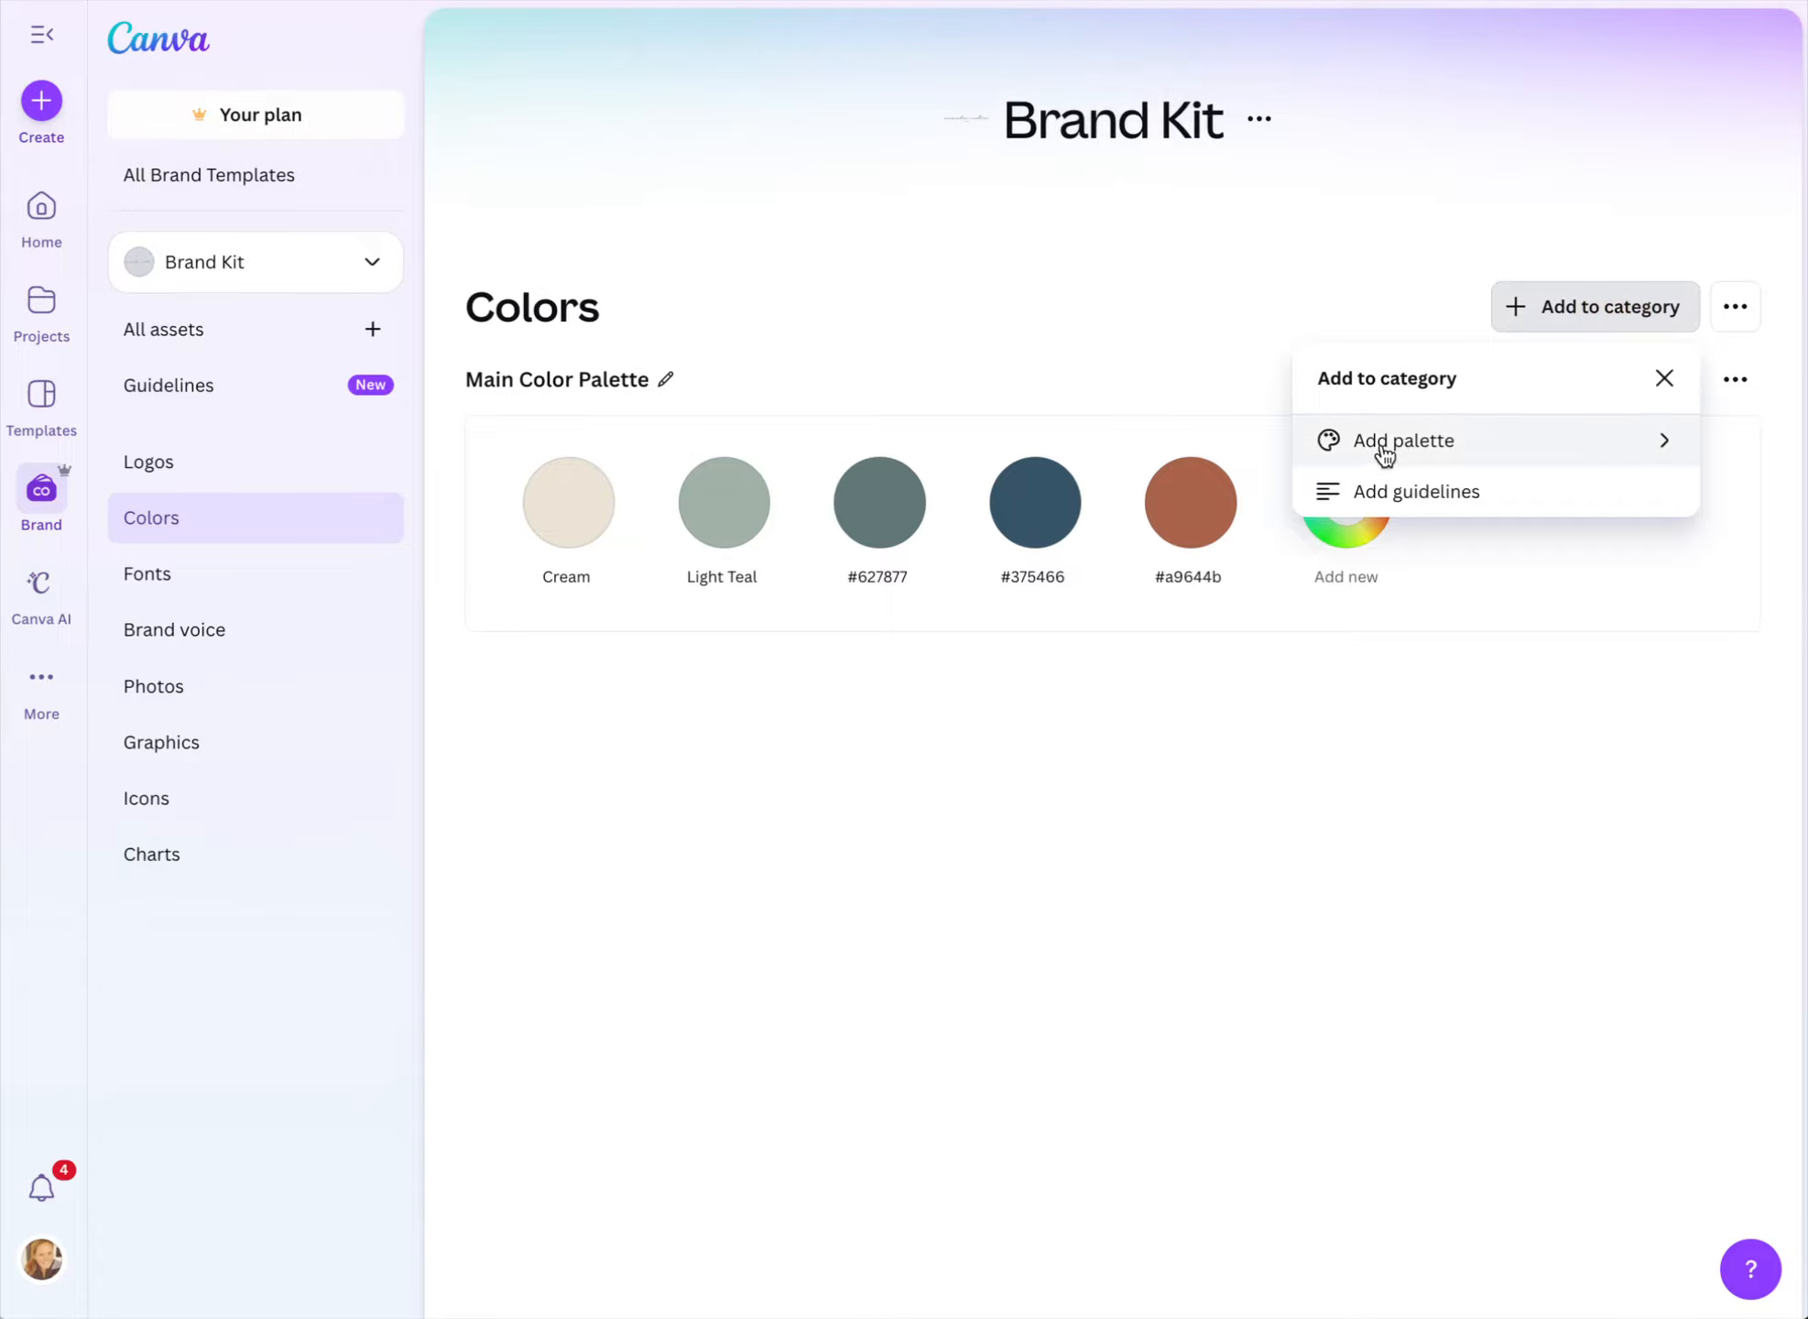
click(968, 260)
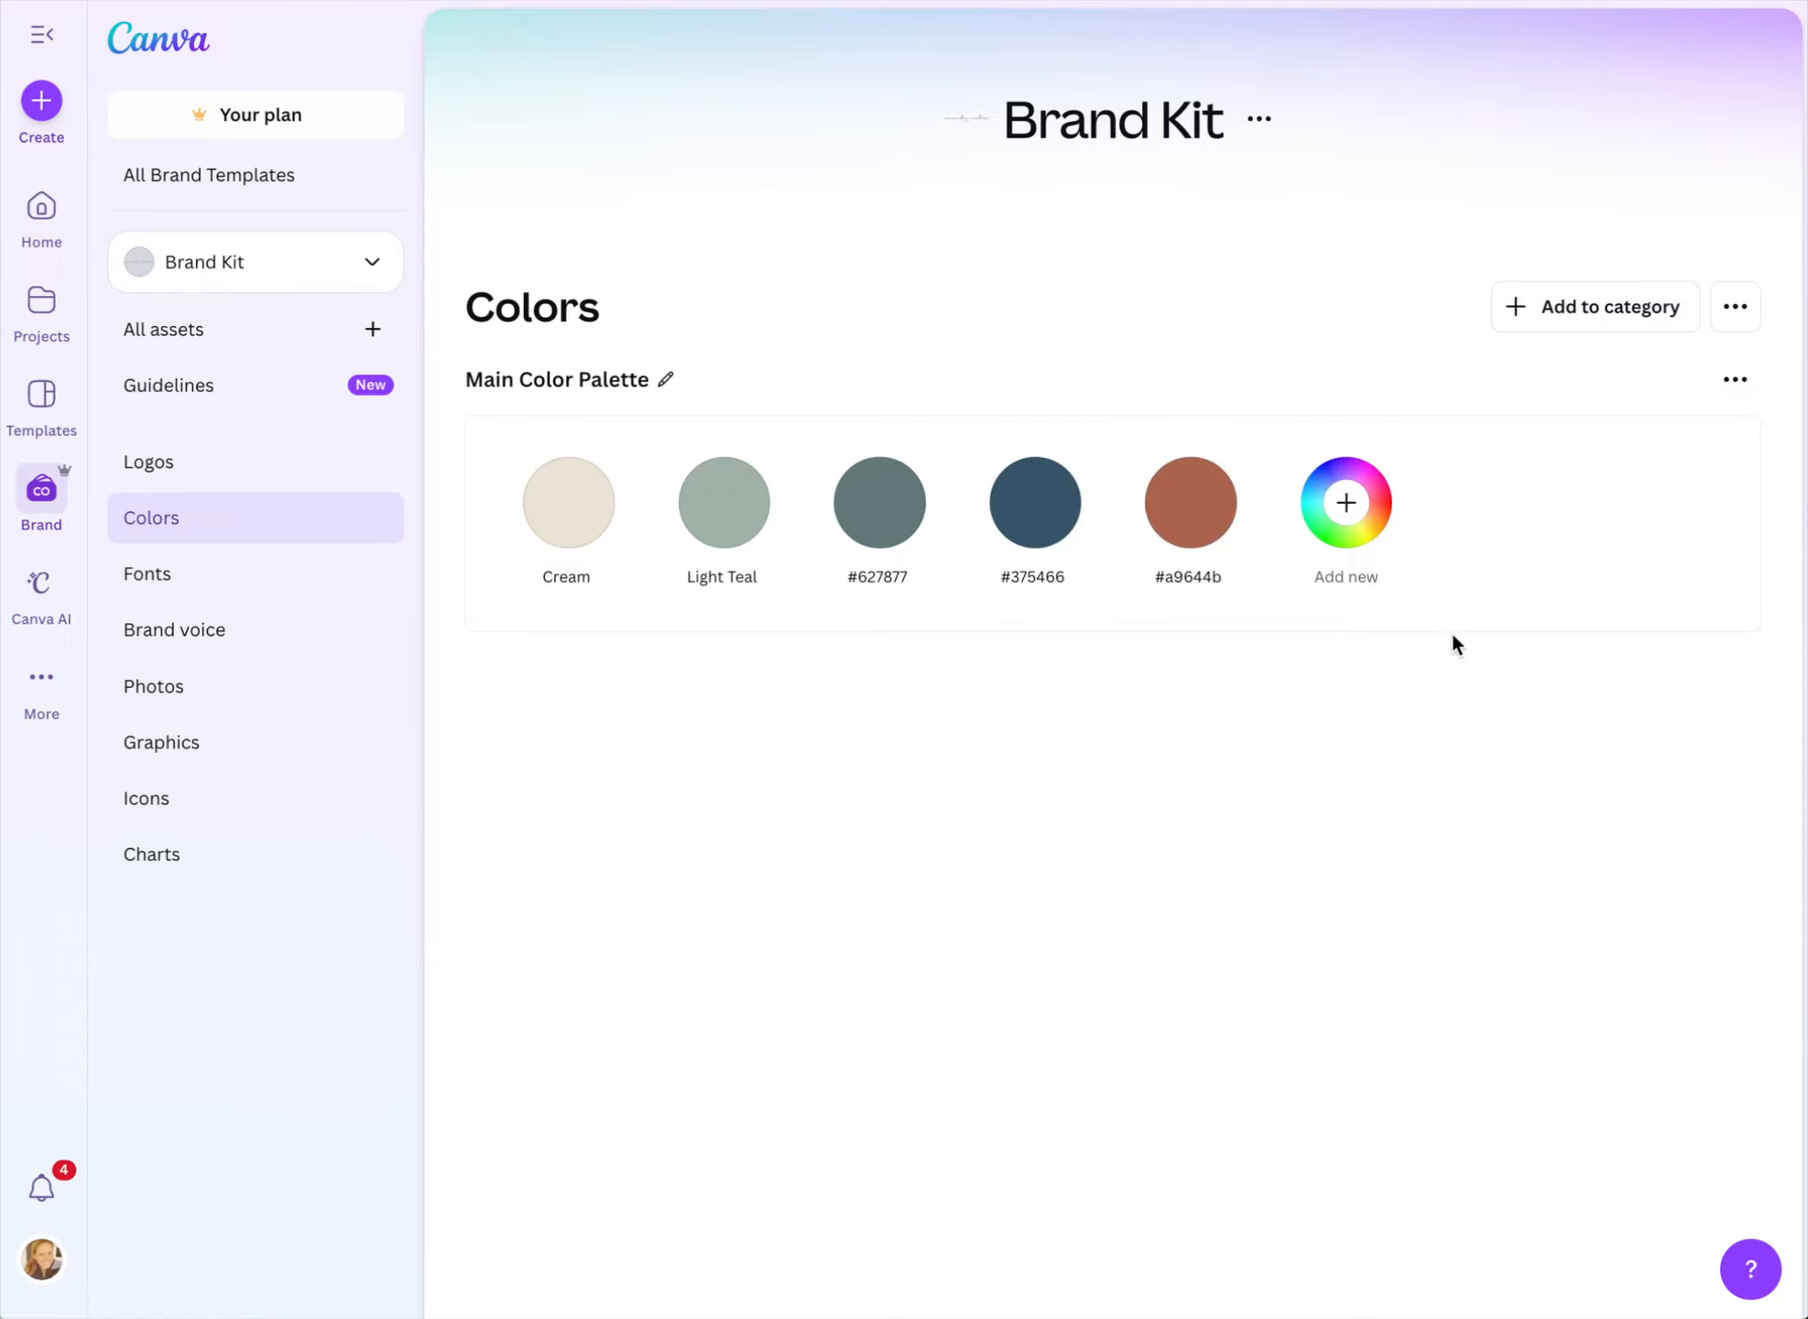
click(1735, 306)
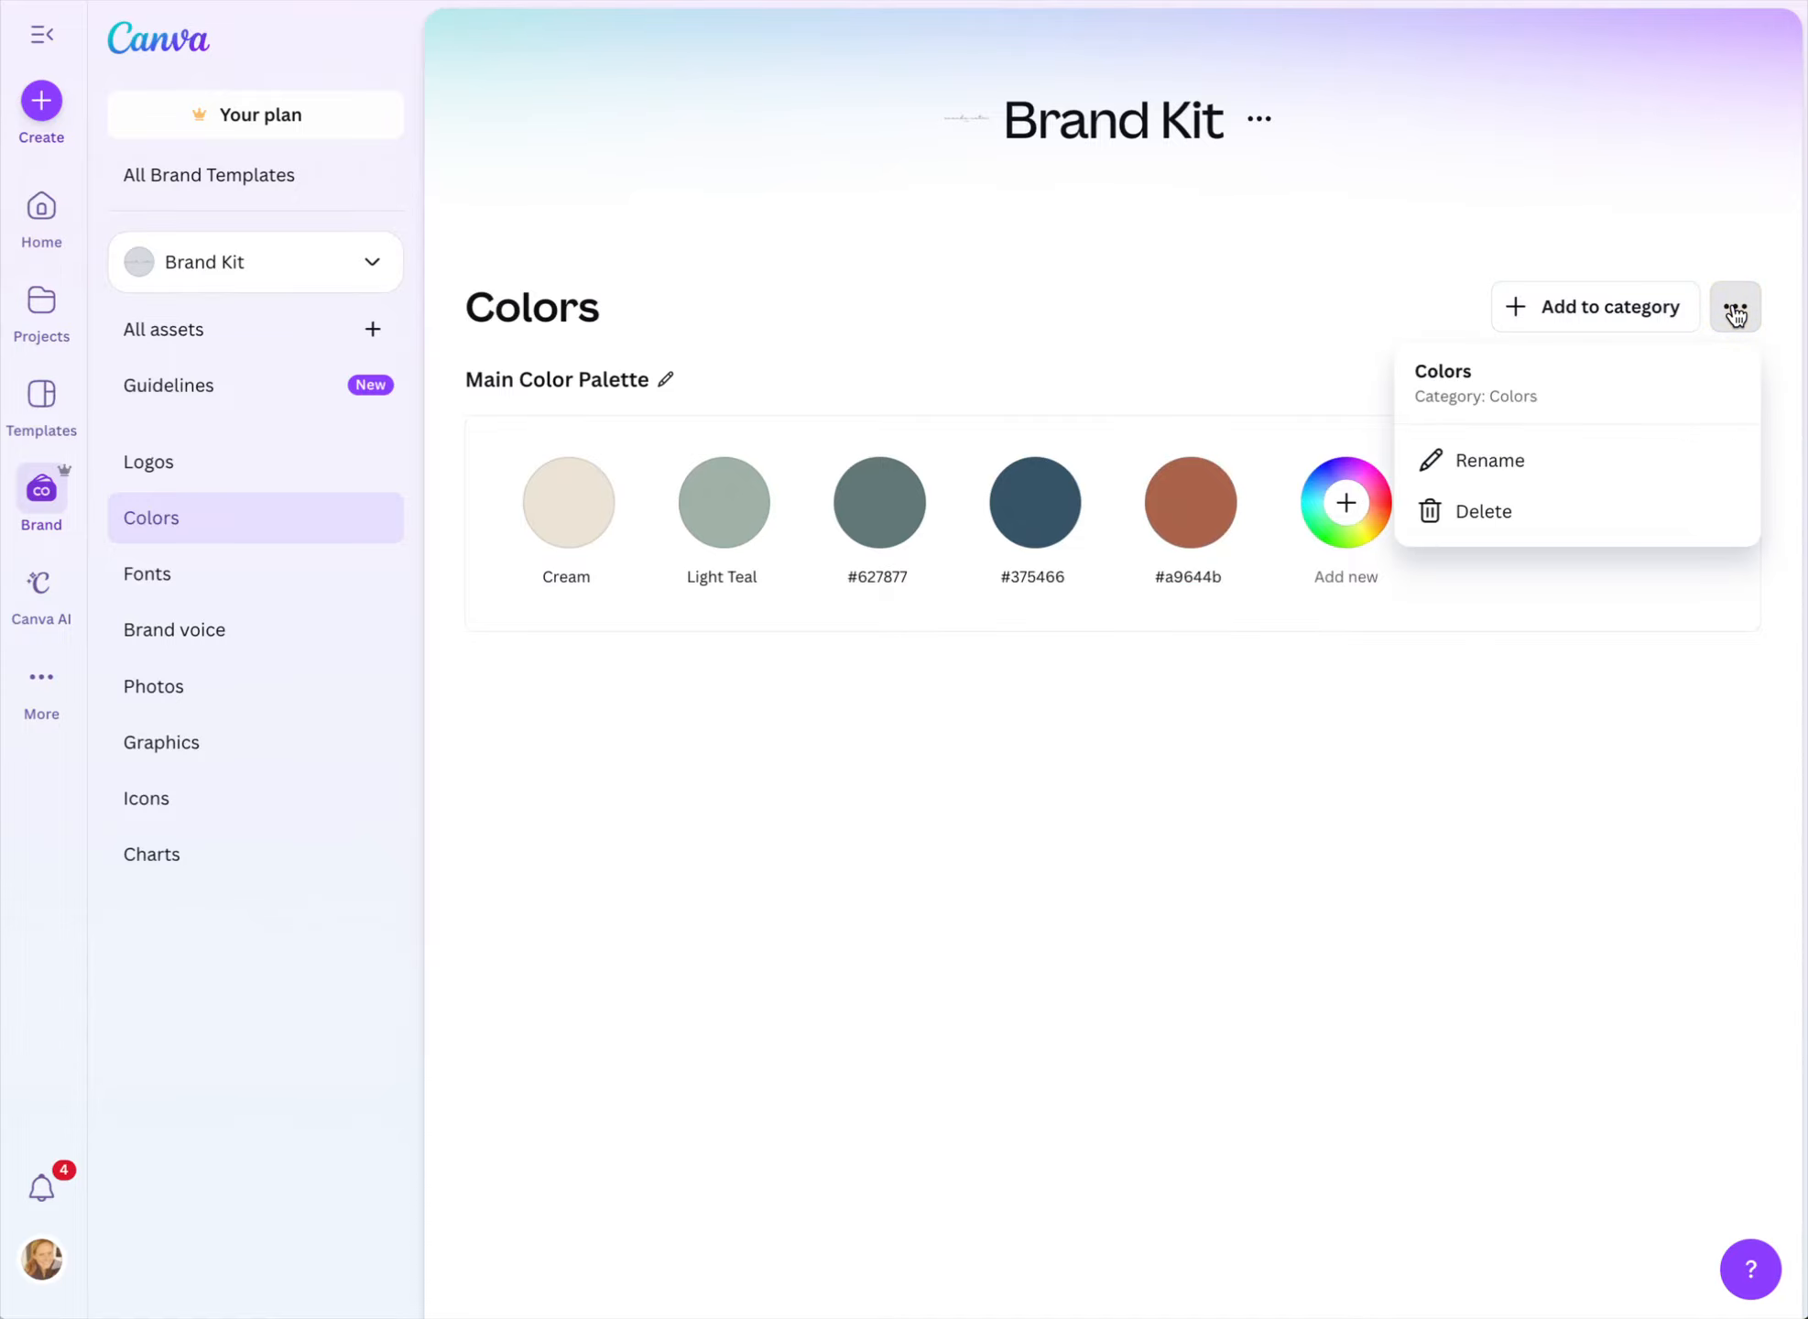
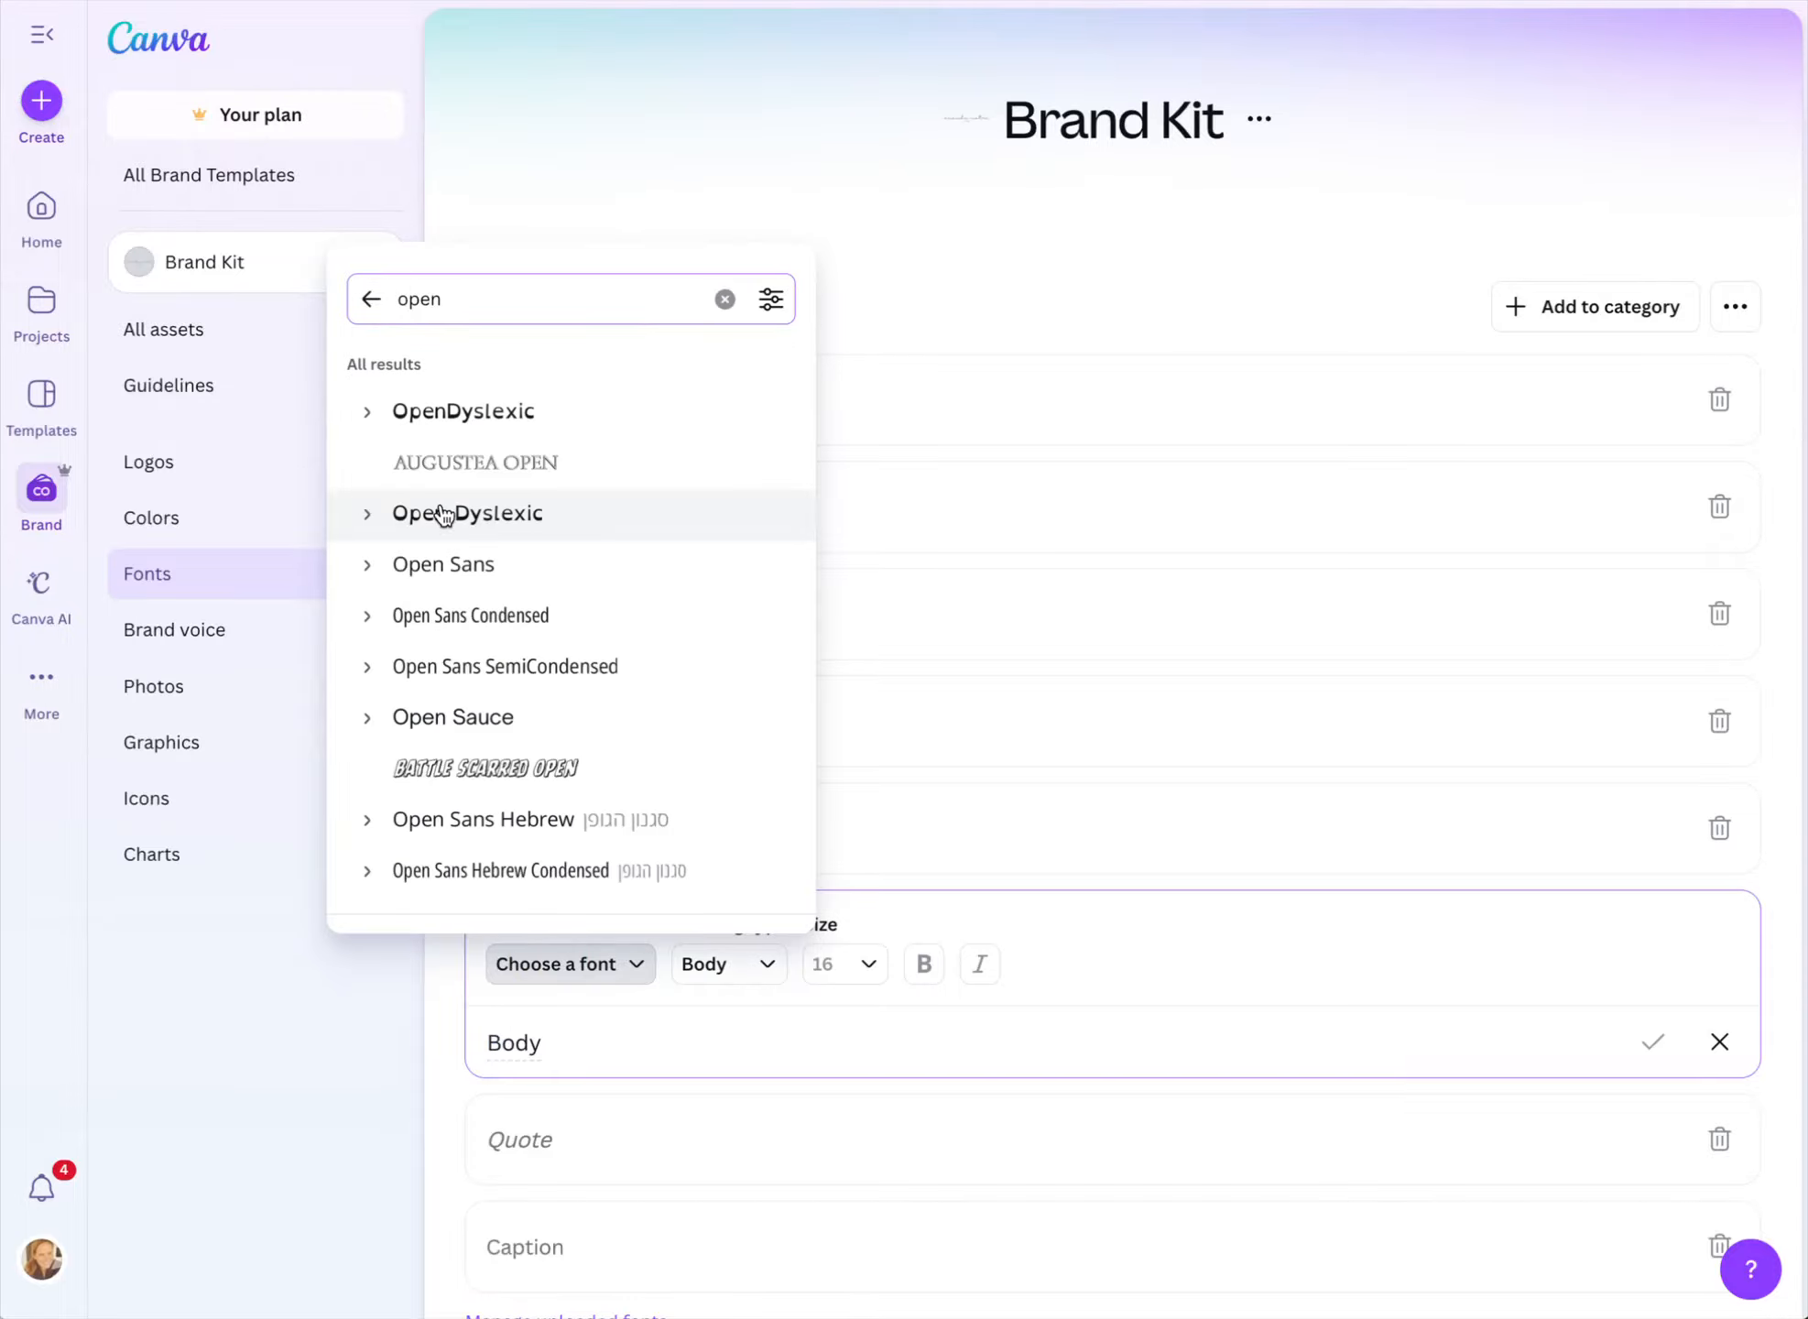
Assign Open Sans to the Body style and Halimum to the Subtitle style in the brand fonts, saving each one
click(444, 564)
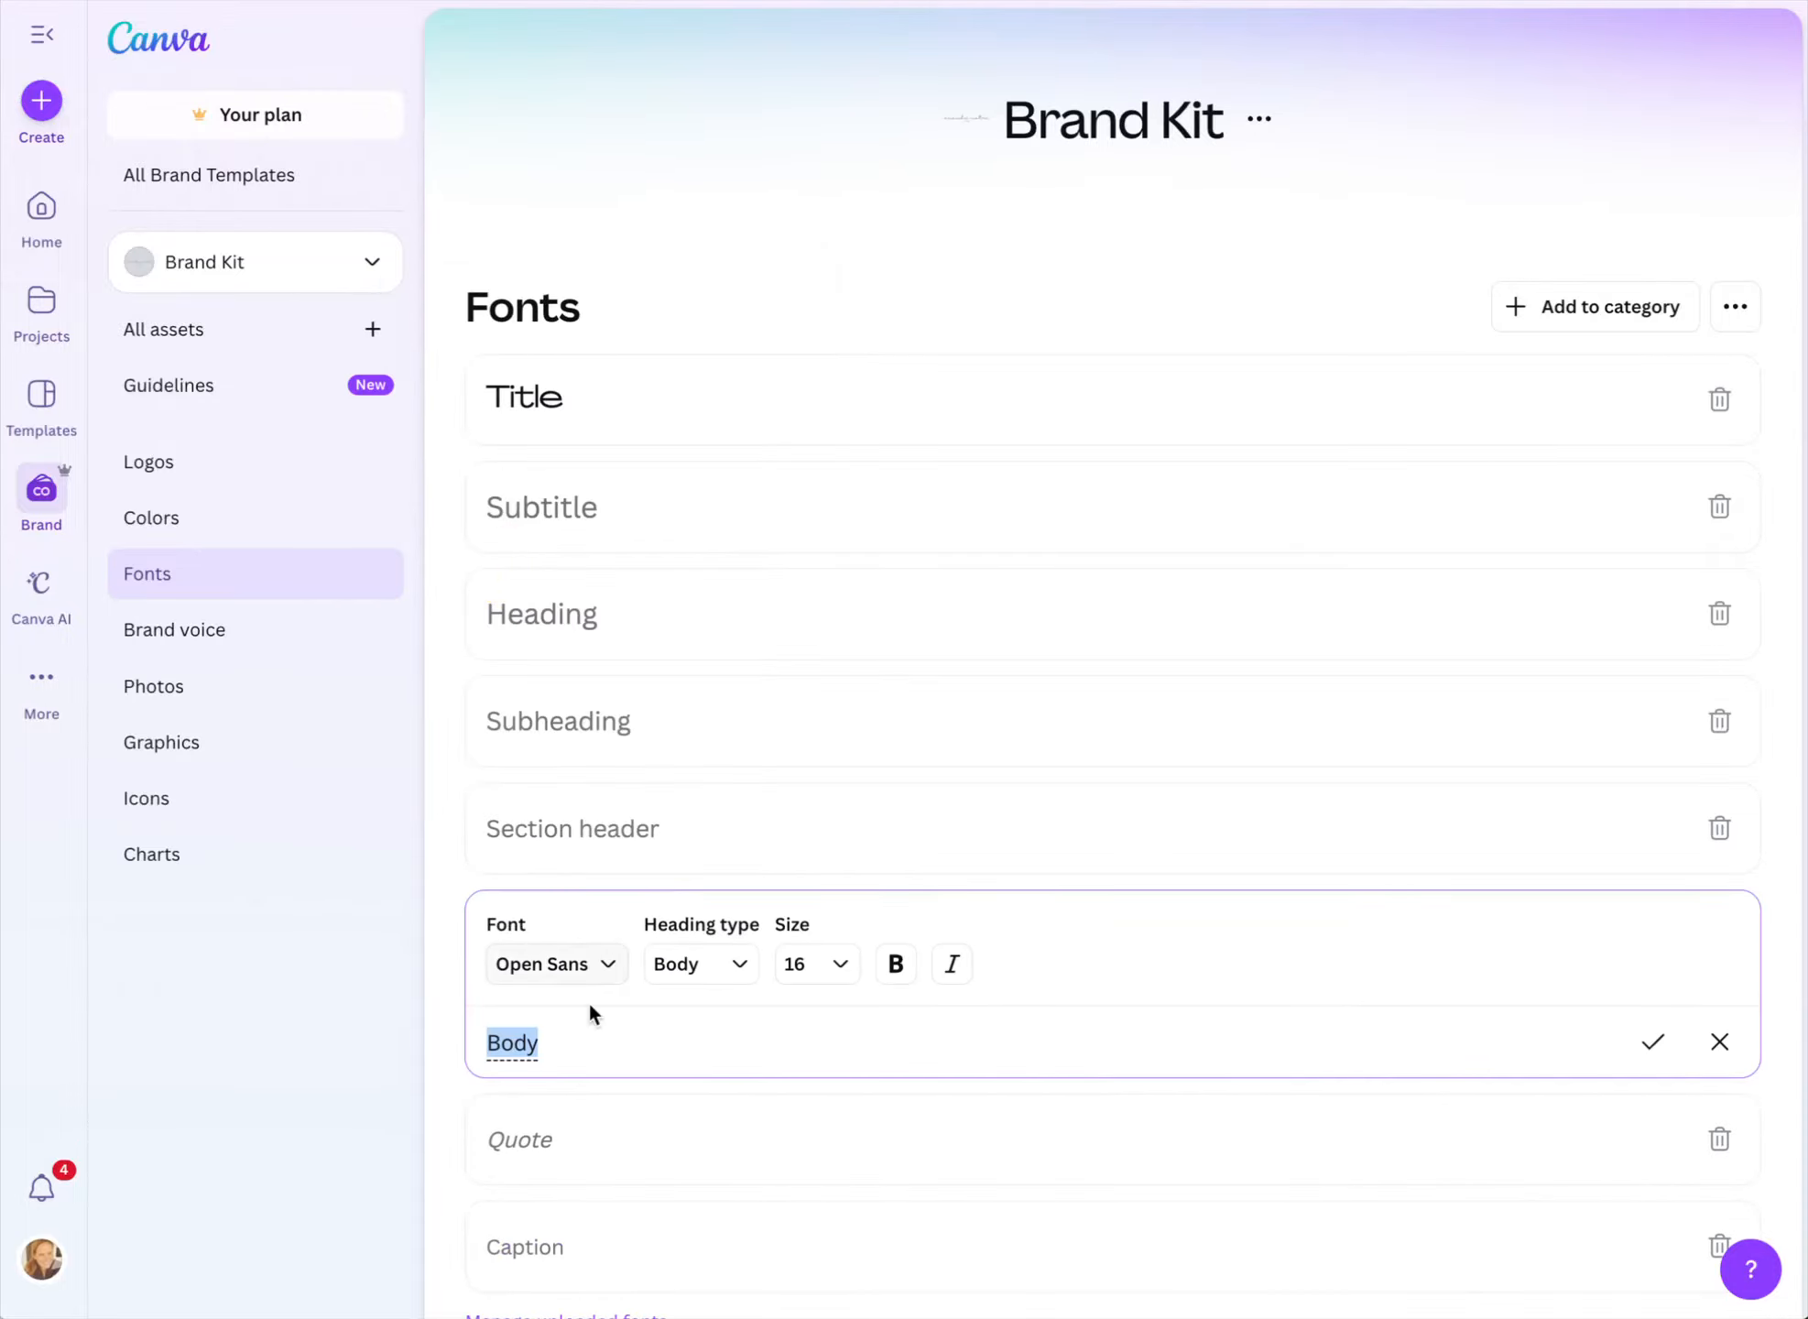
click(1653, 1044)
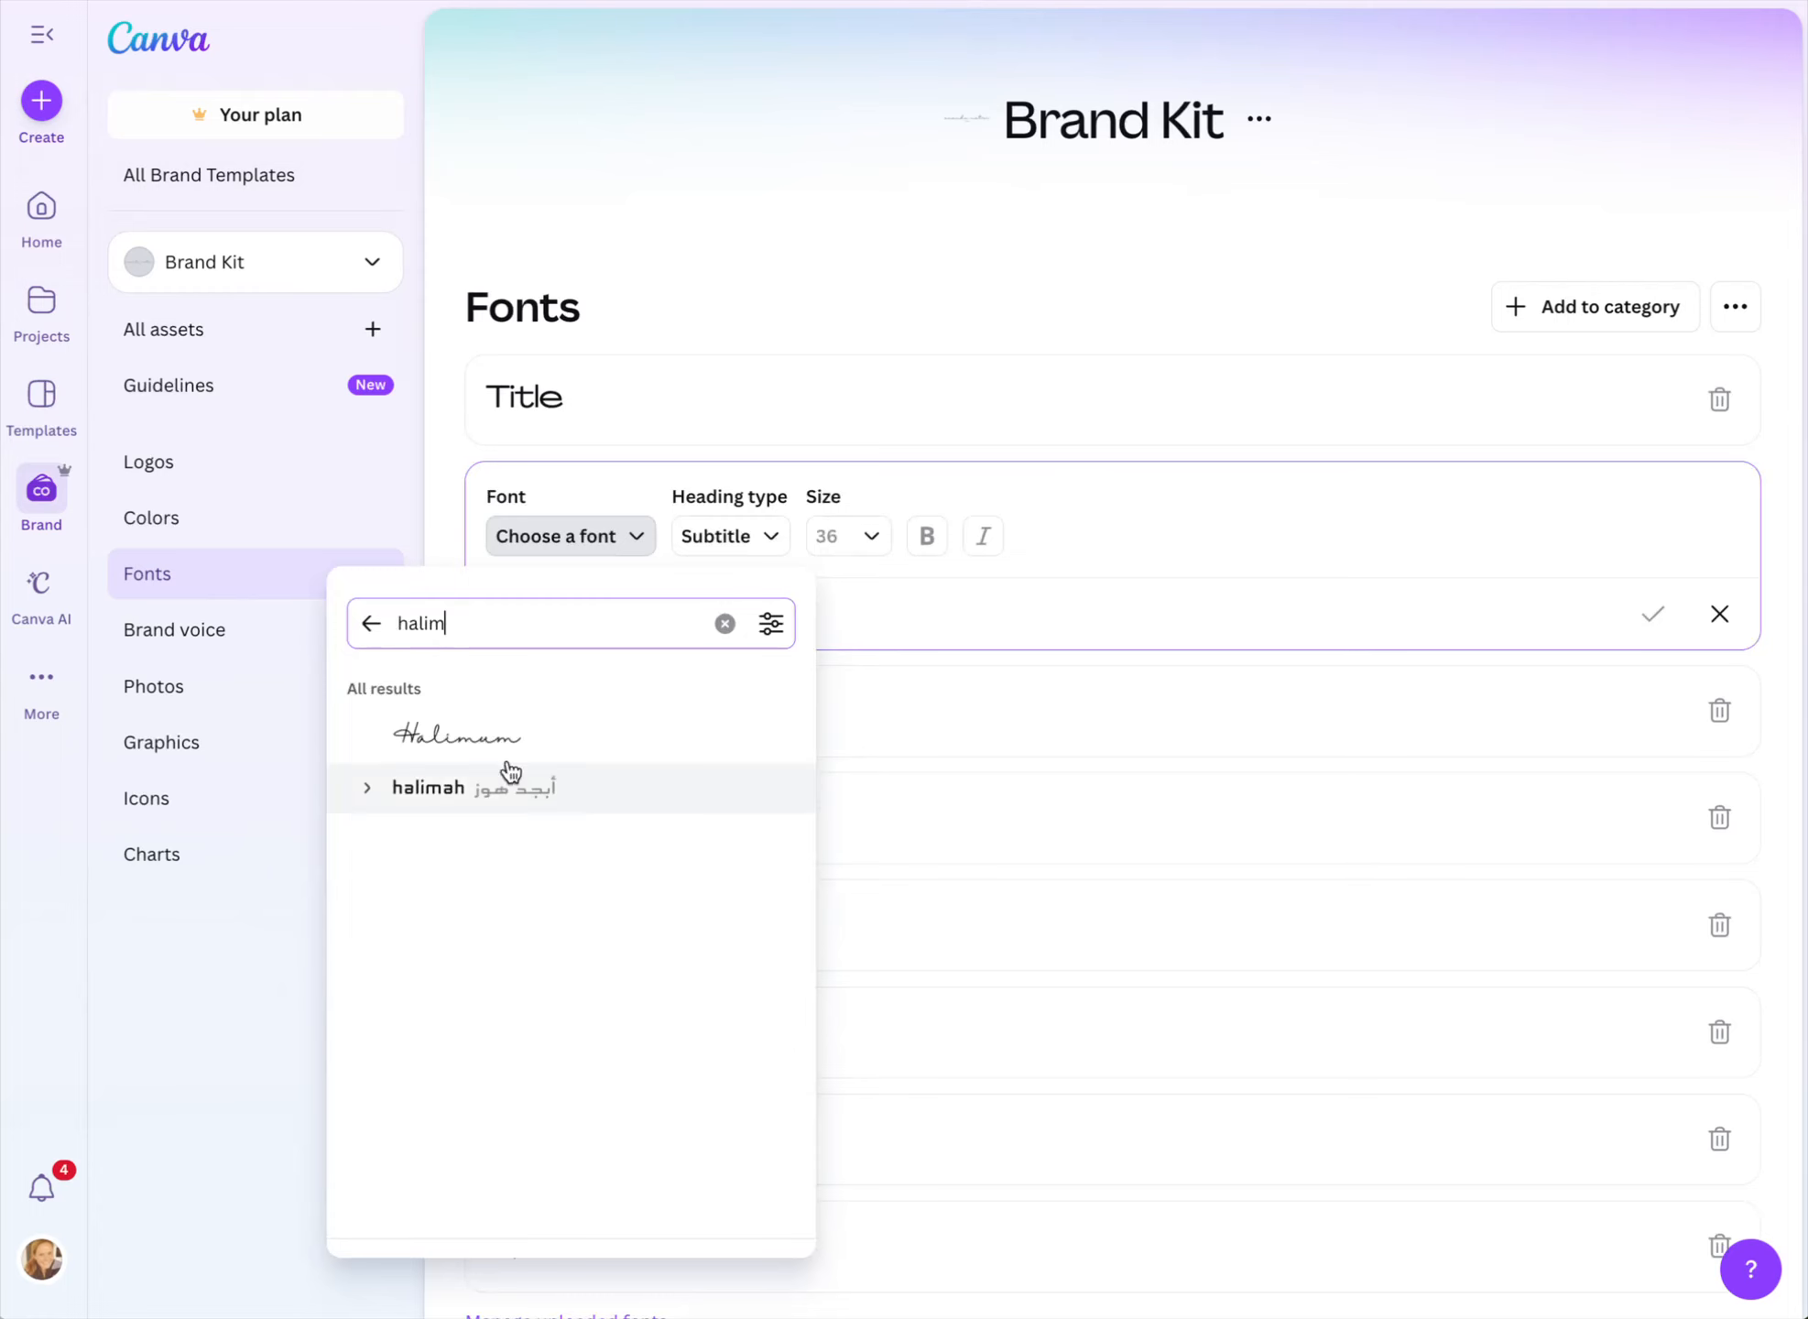
click(449, 735)
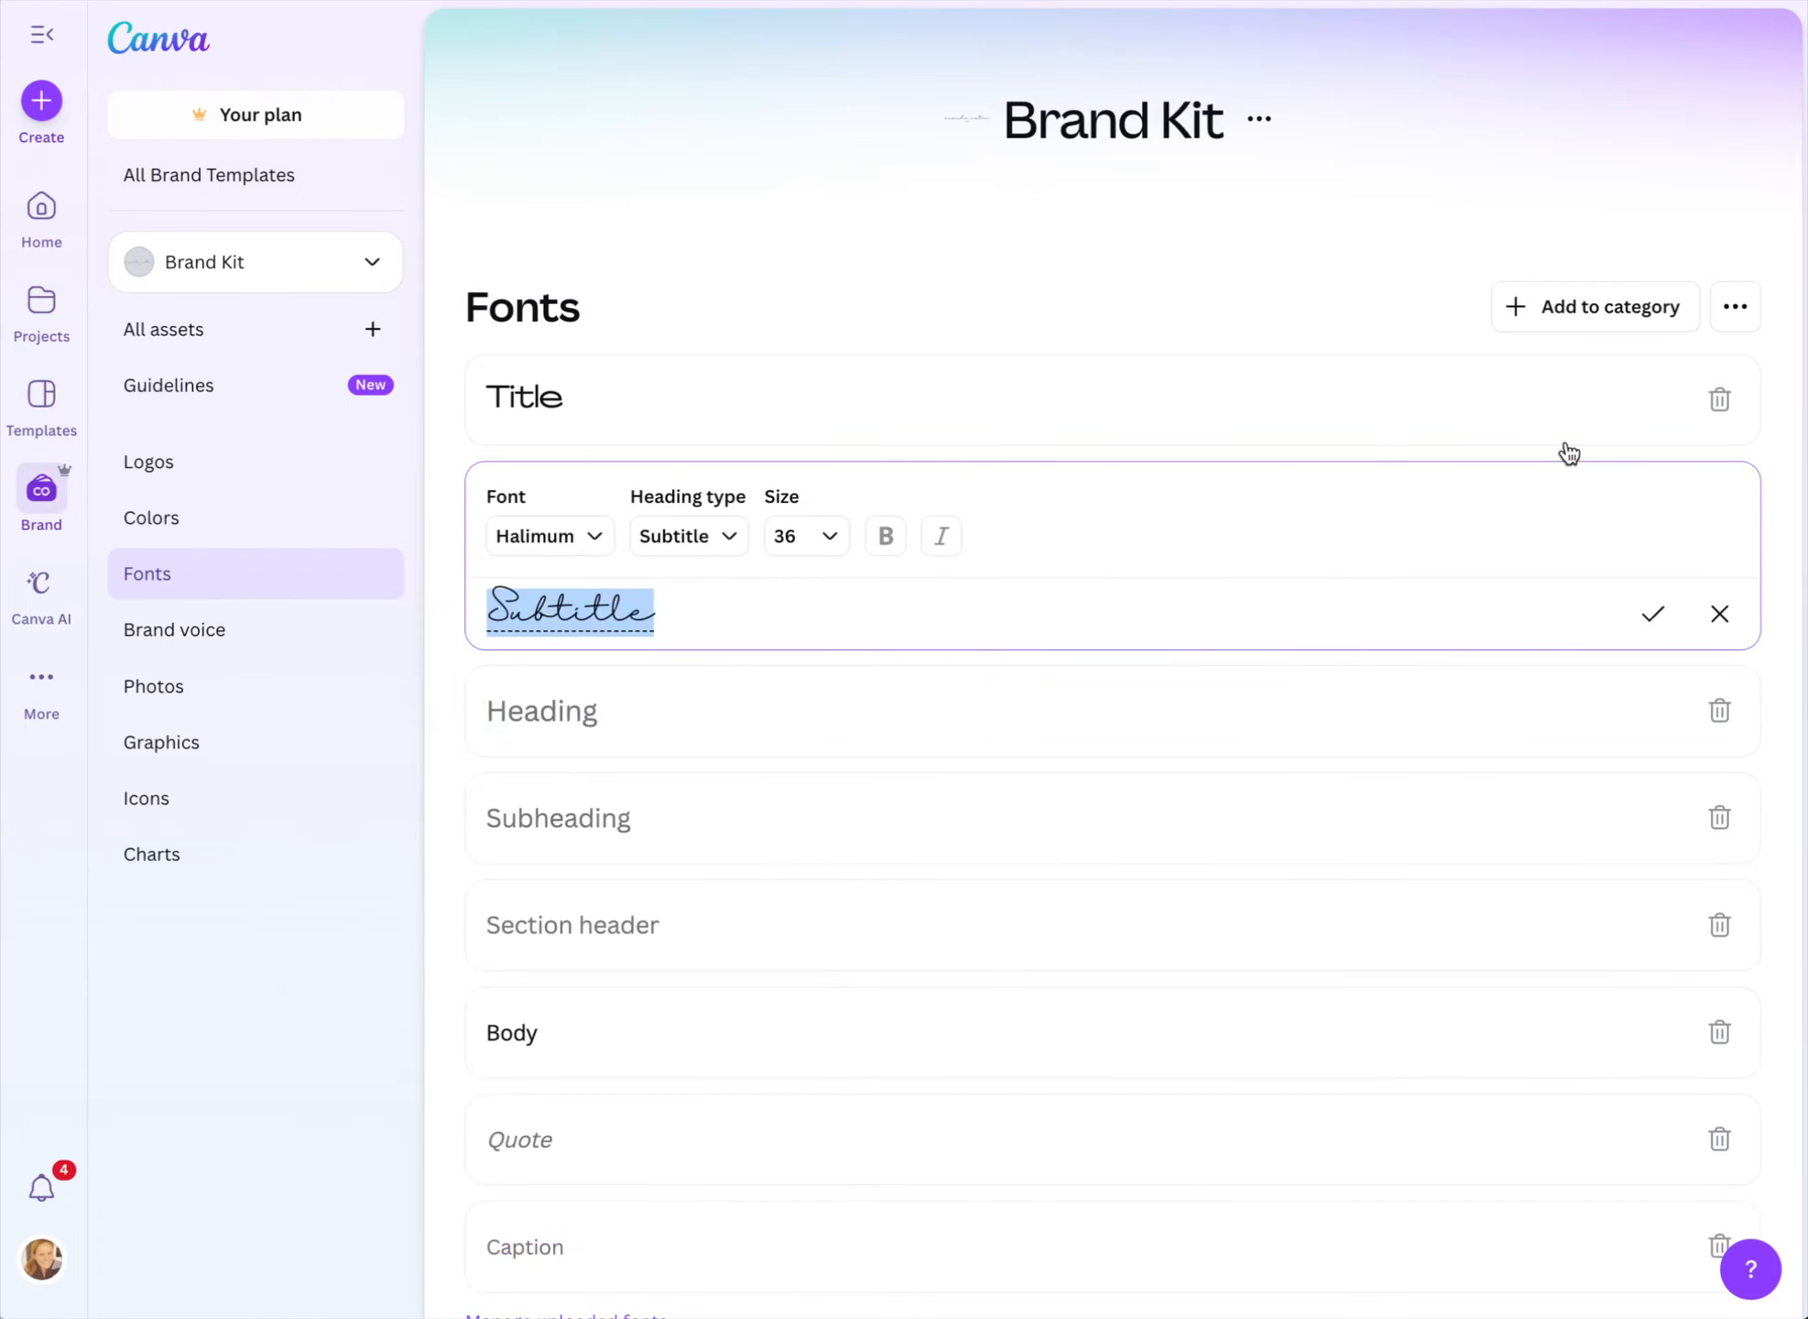
click(1653, 613)
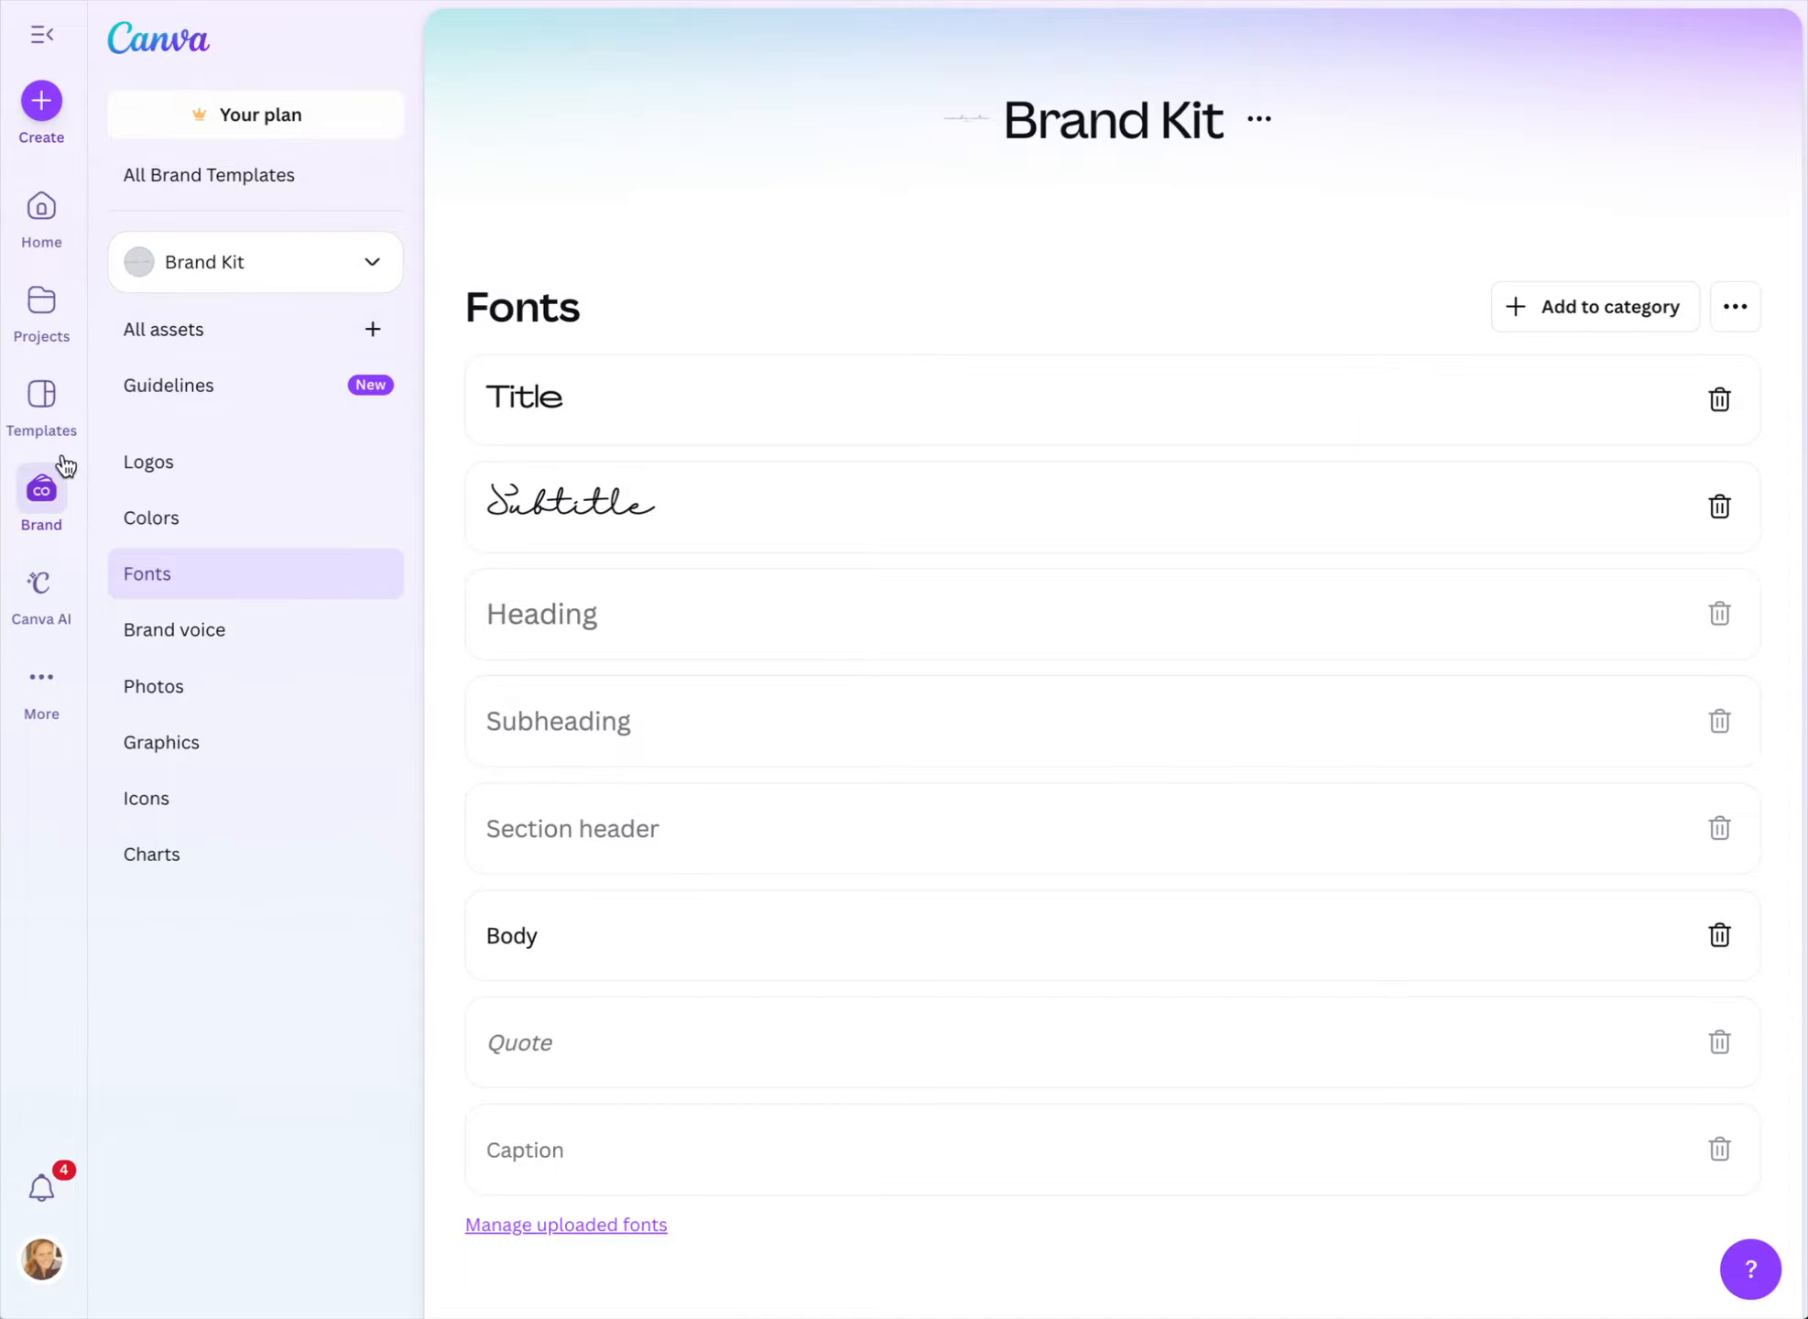
Open the Brand Kit's details for editing and enter the name Ananda Matri Brand Kit
click(312, 254)
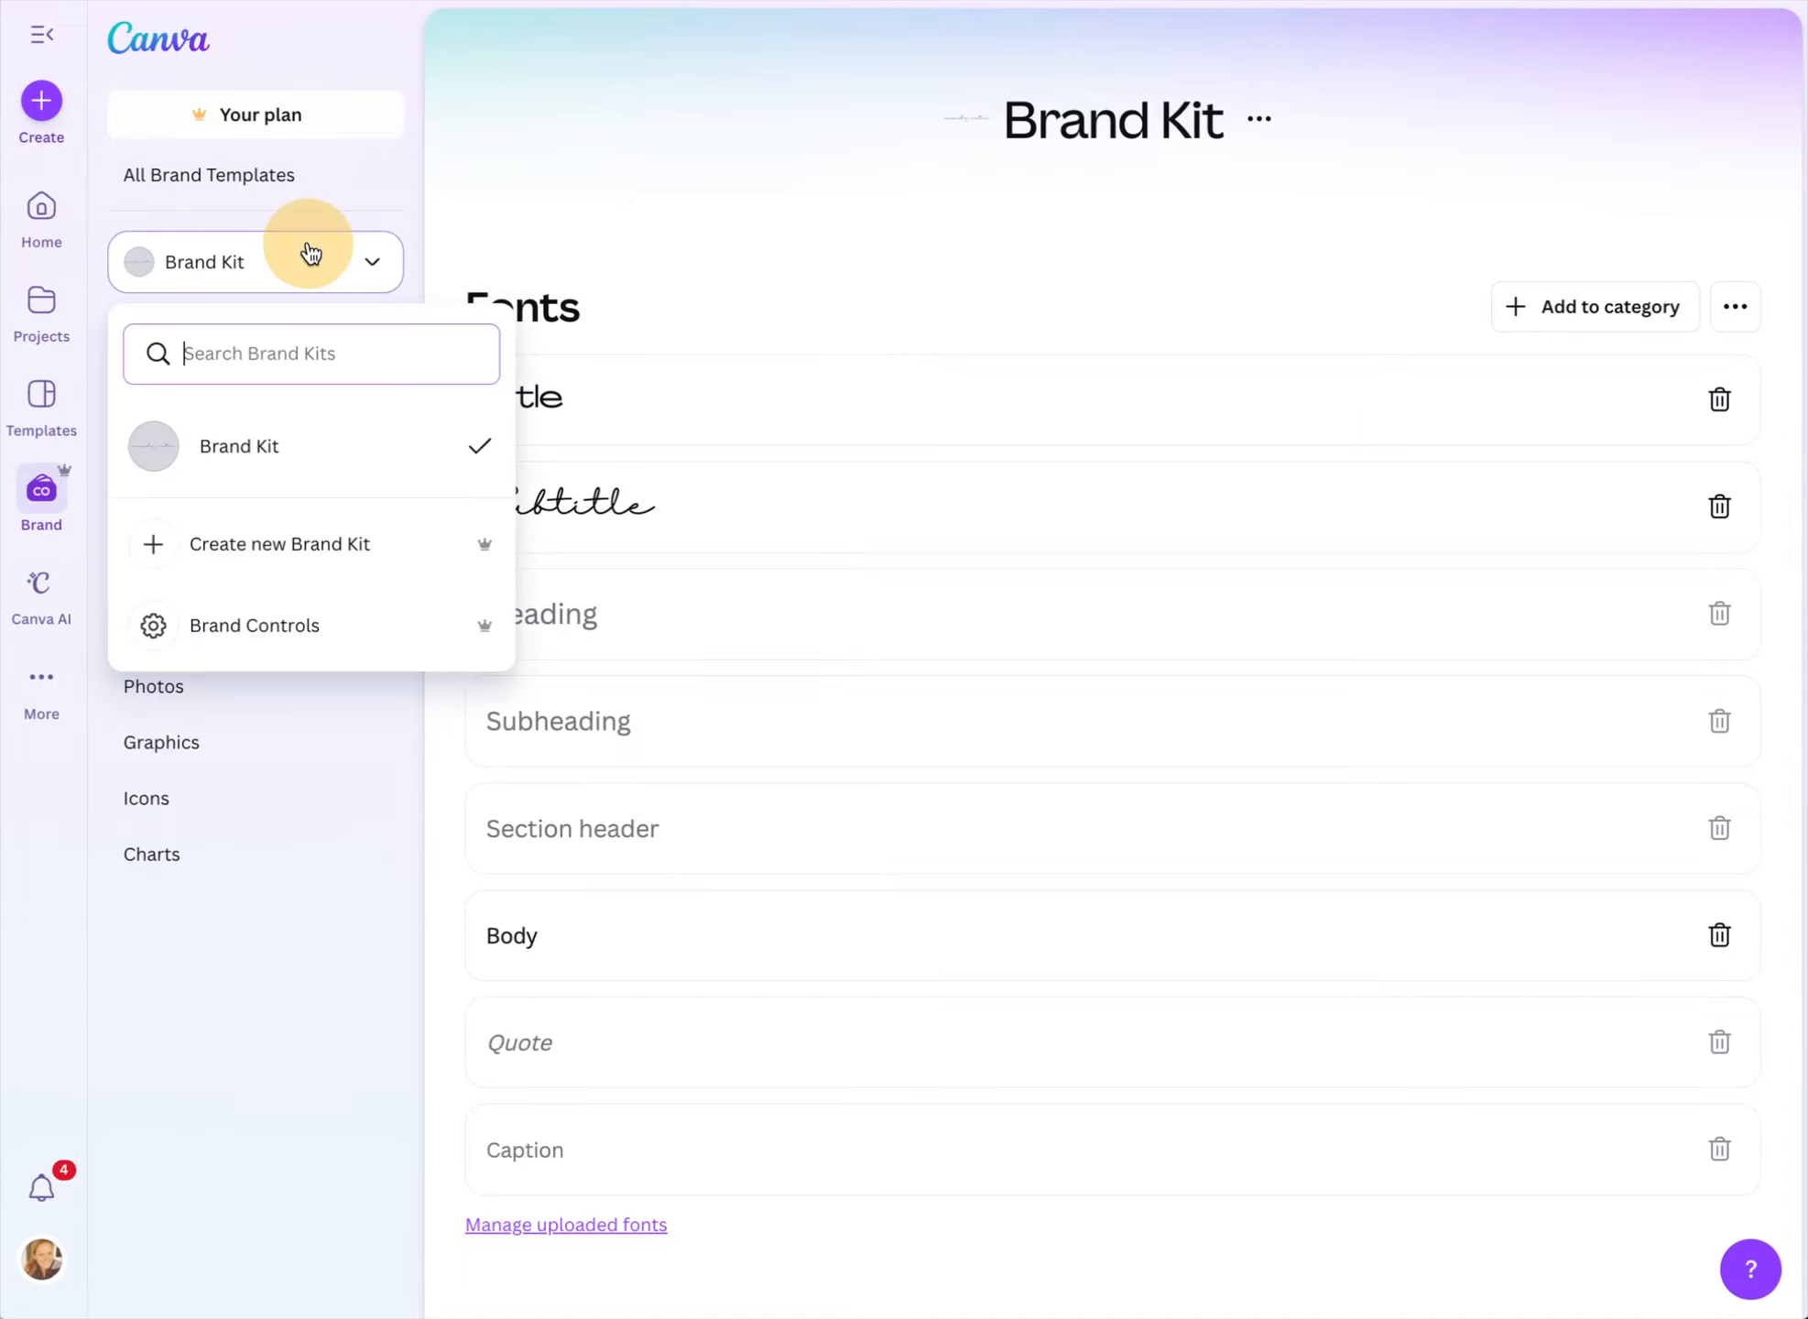
click(279, 447)
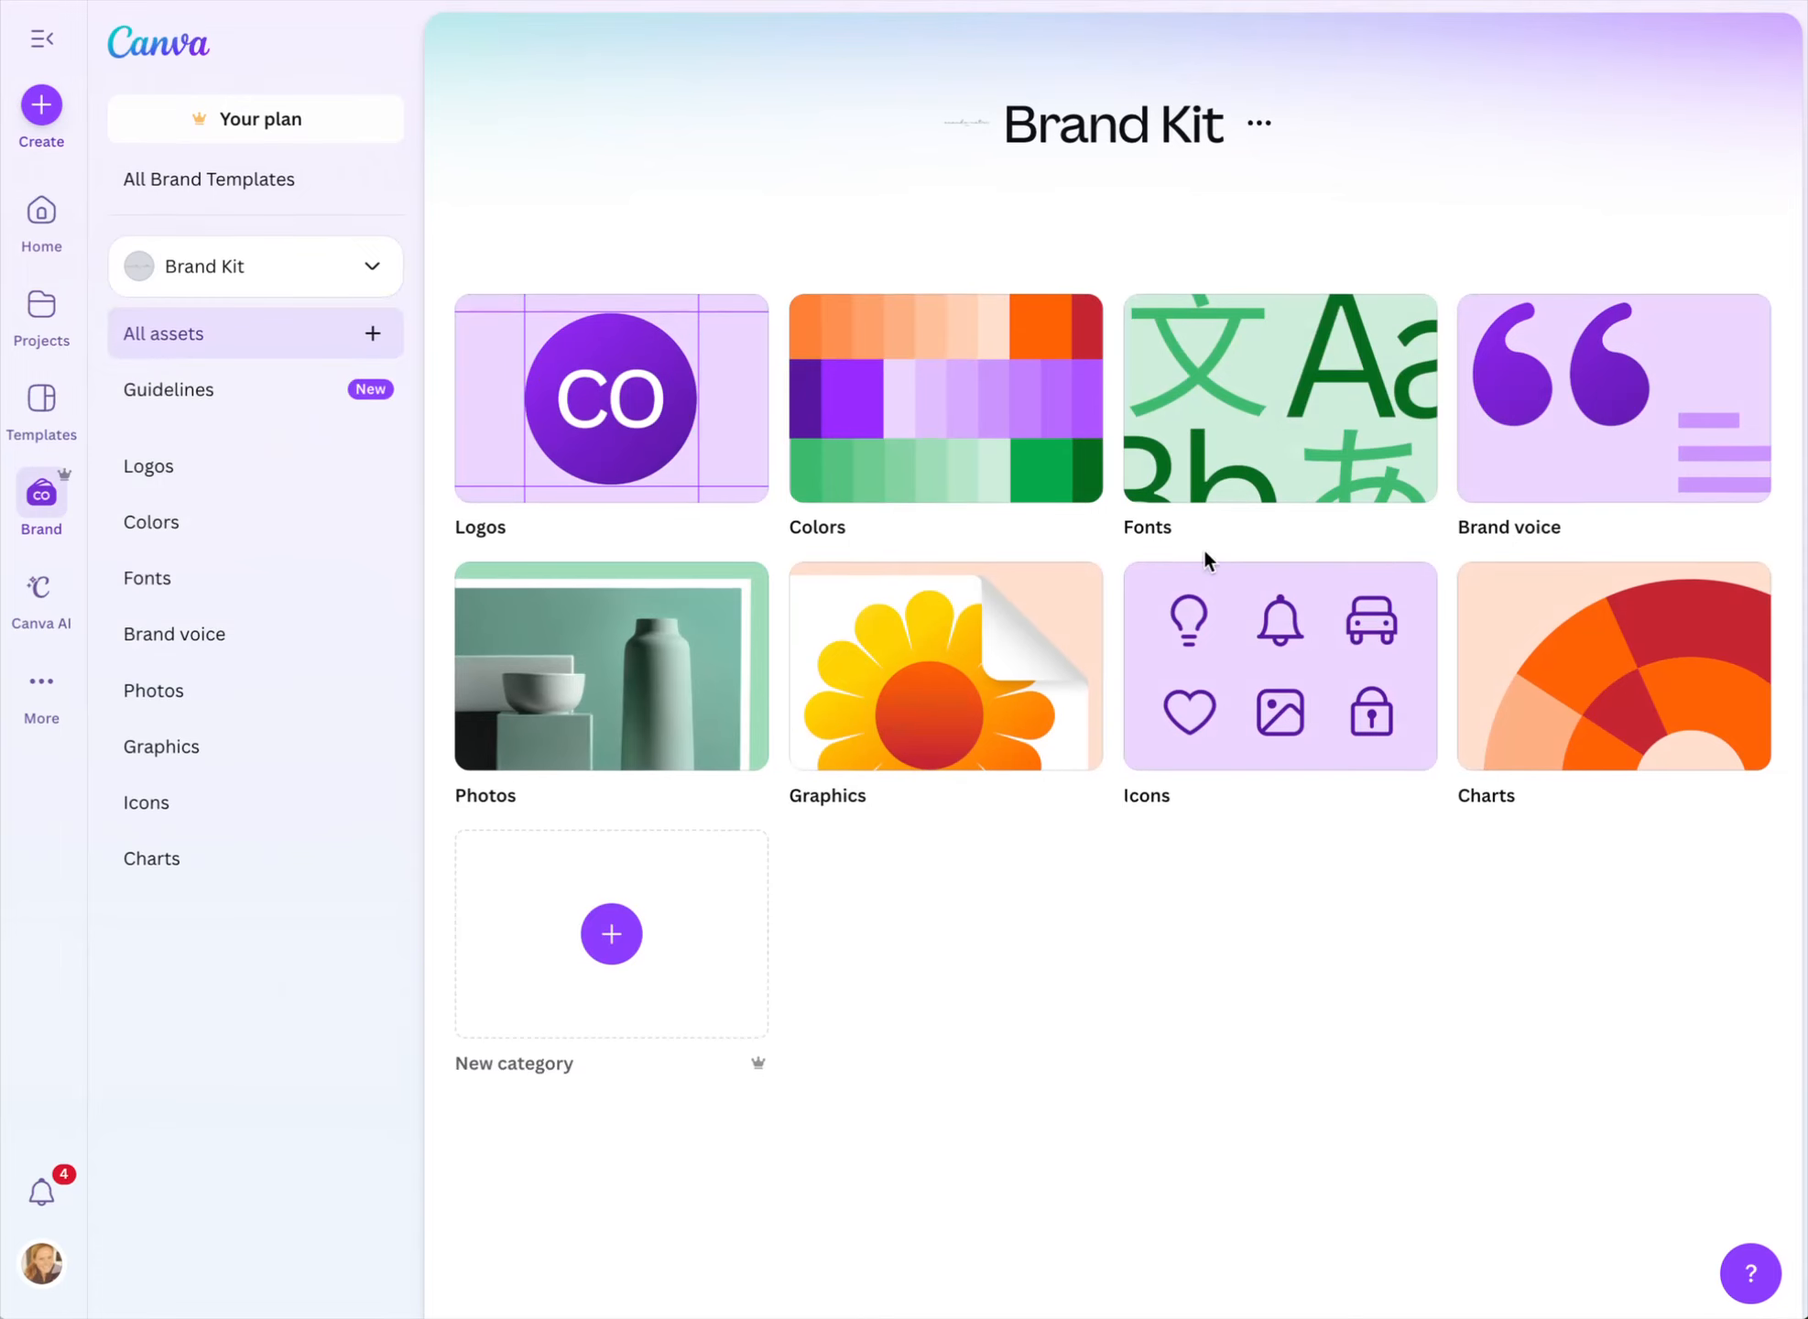
click(1259, 119)
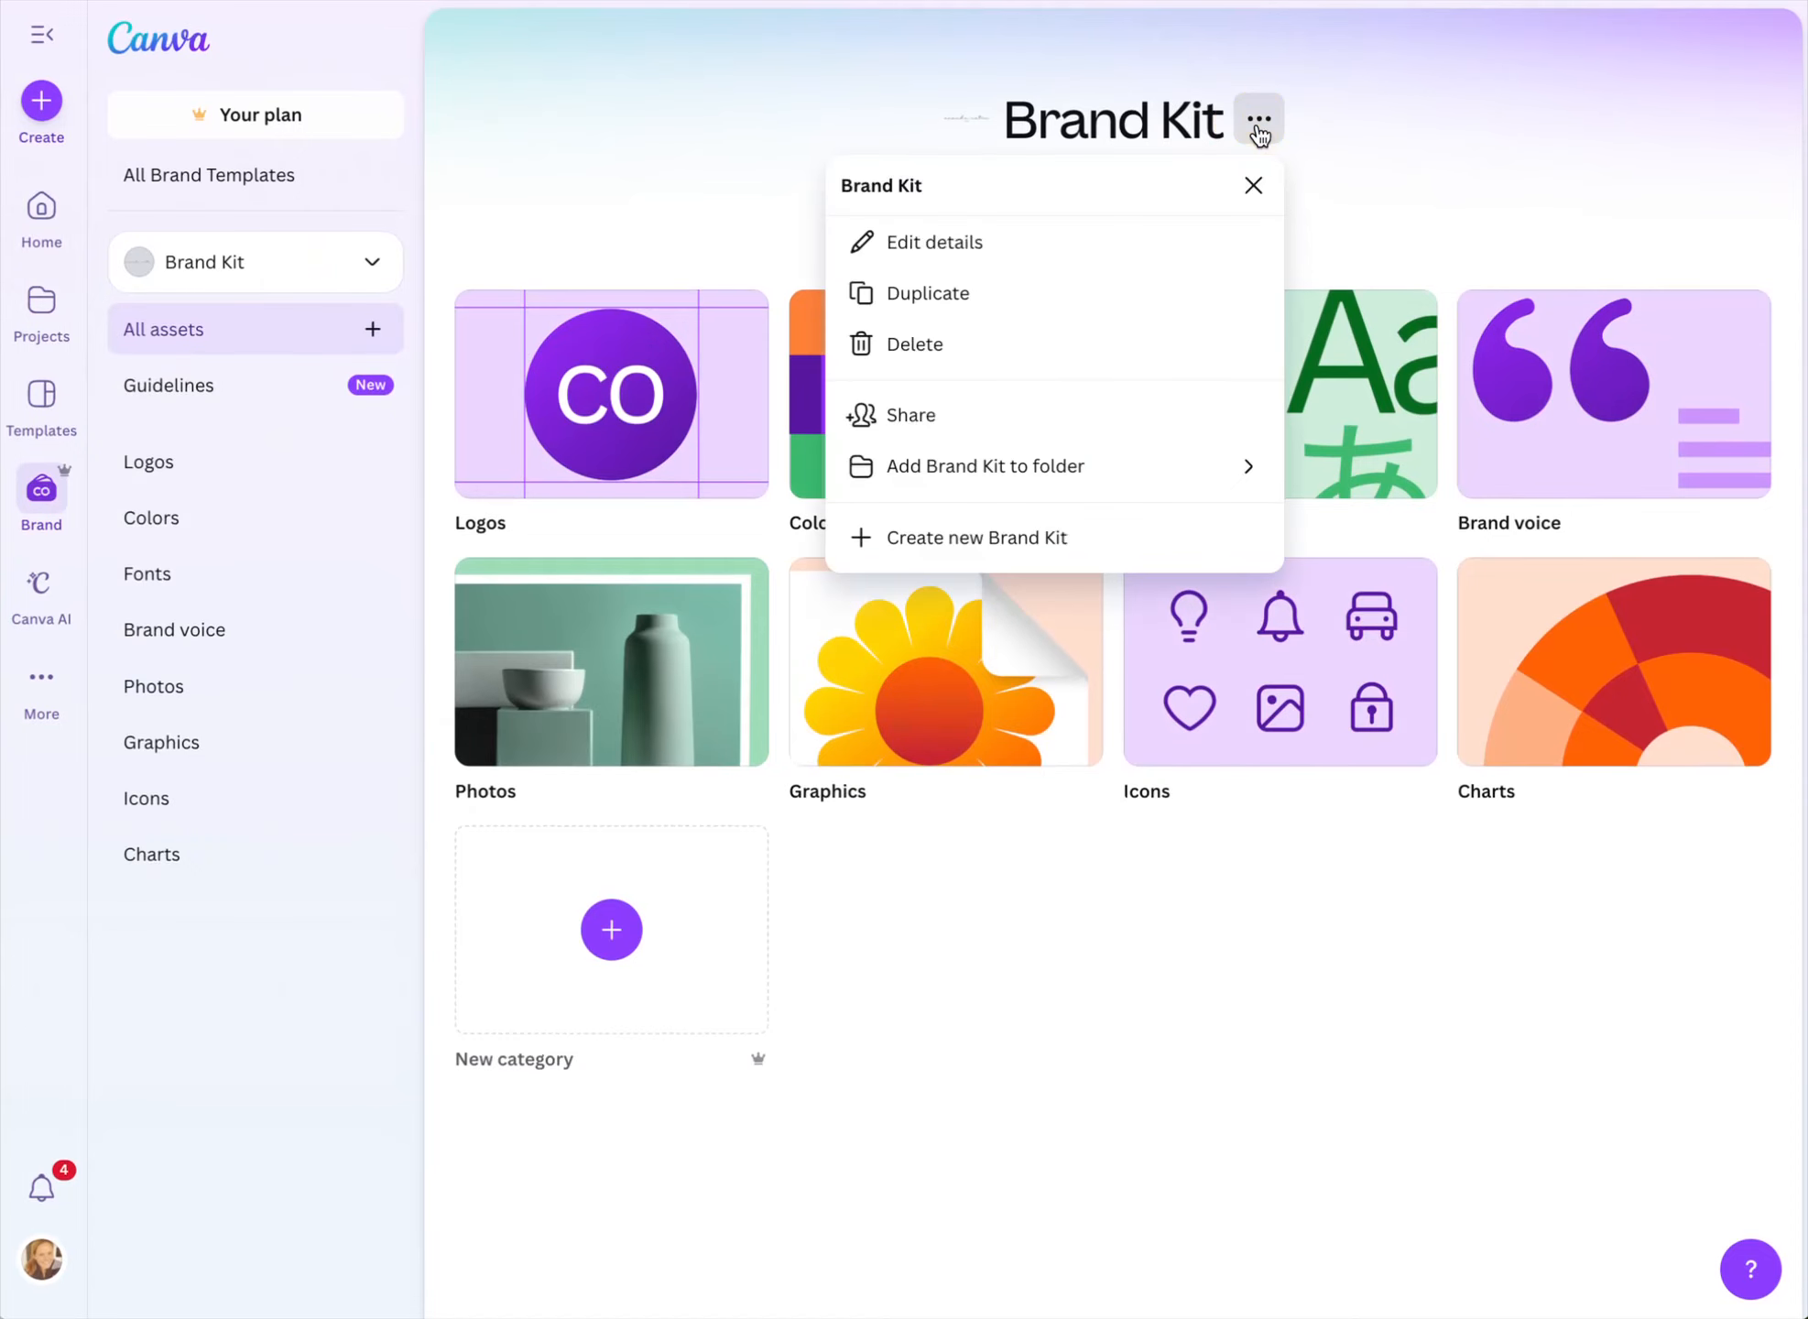
click(914, 247)
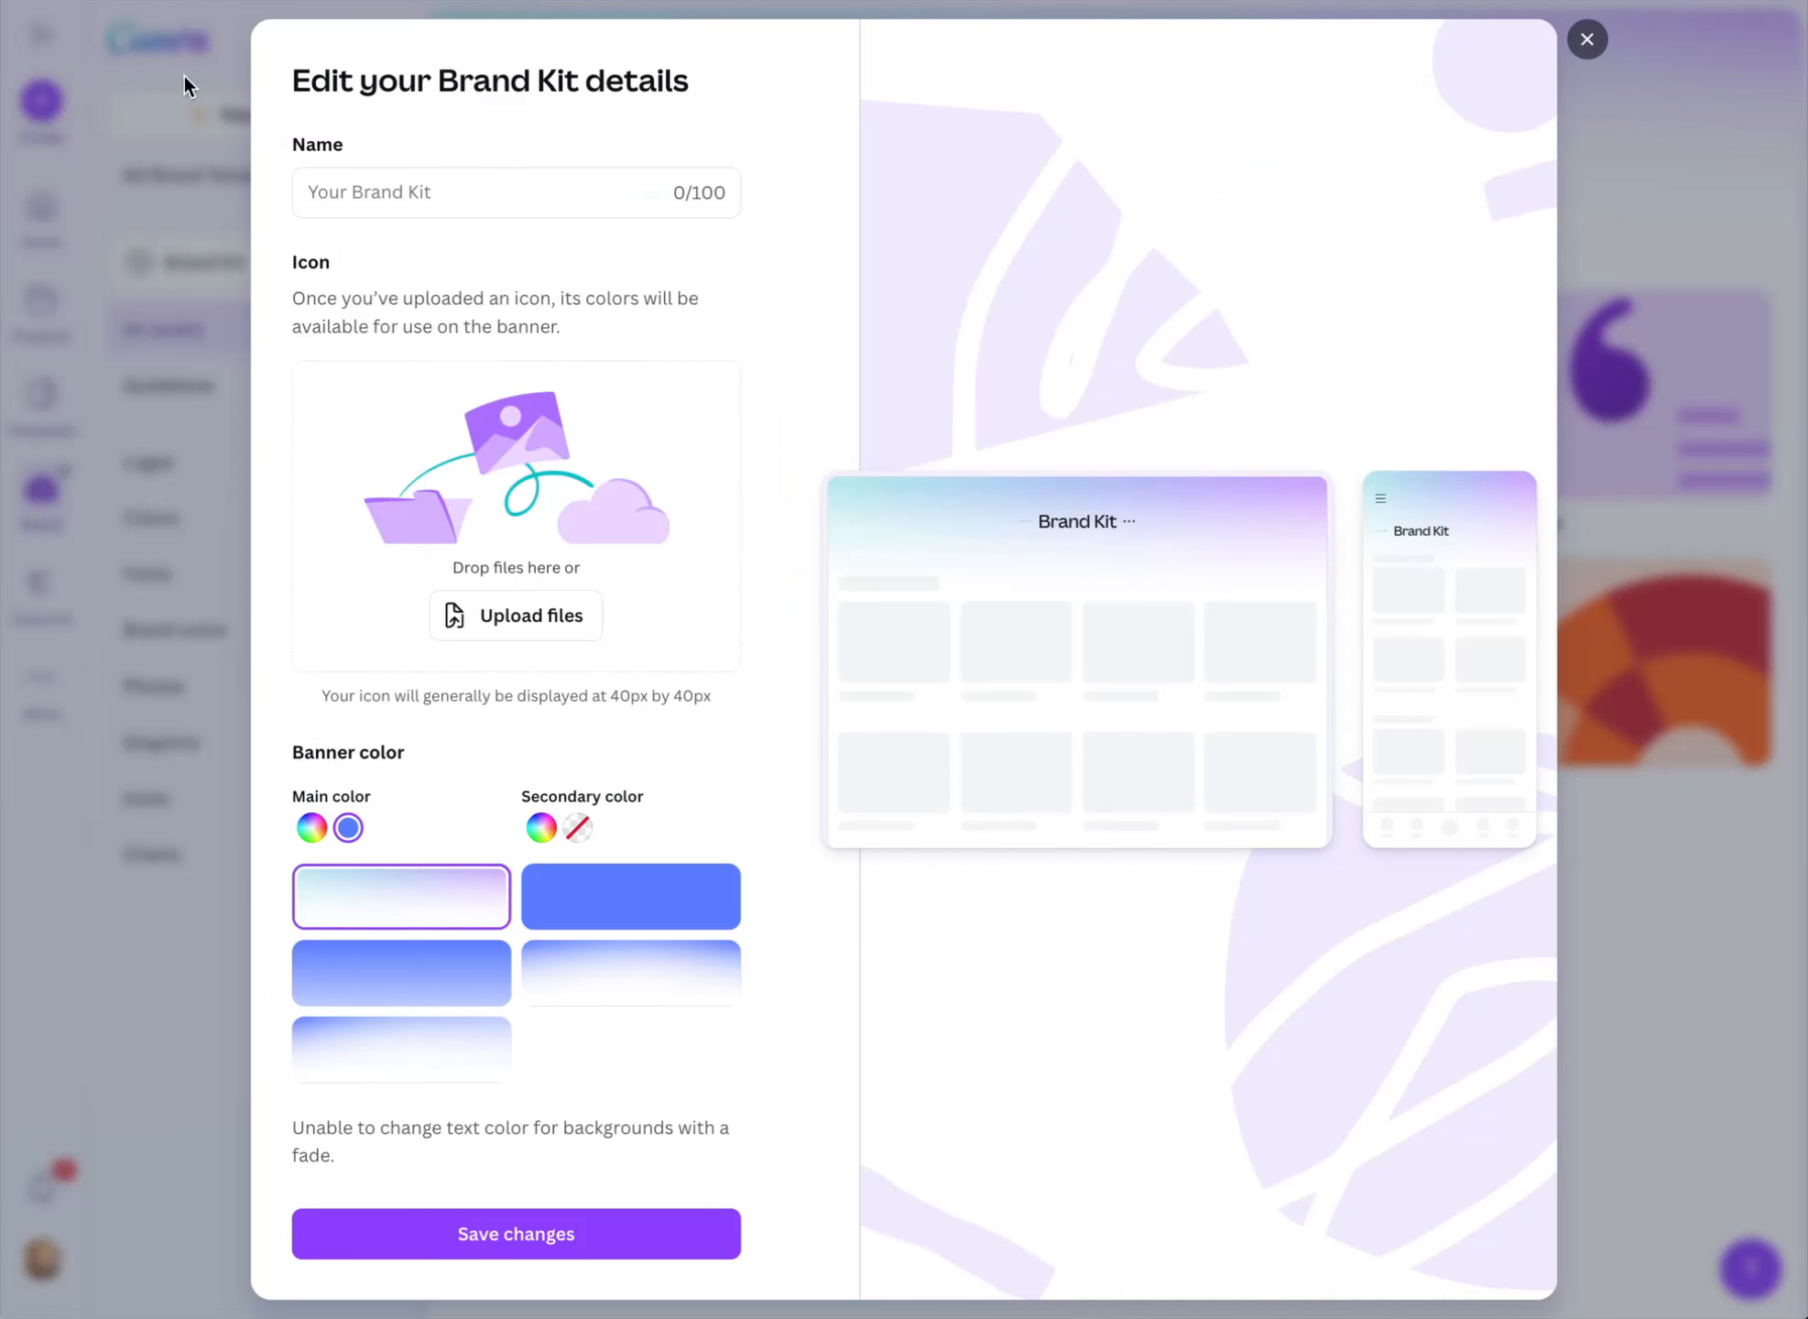
click(382, 196)
text(N)
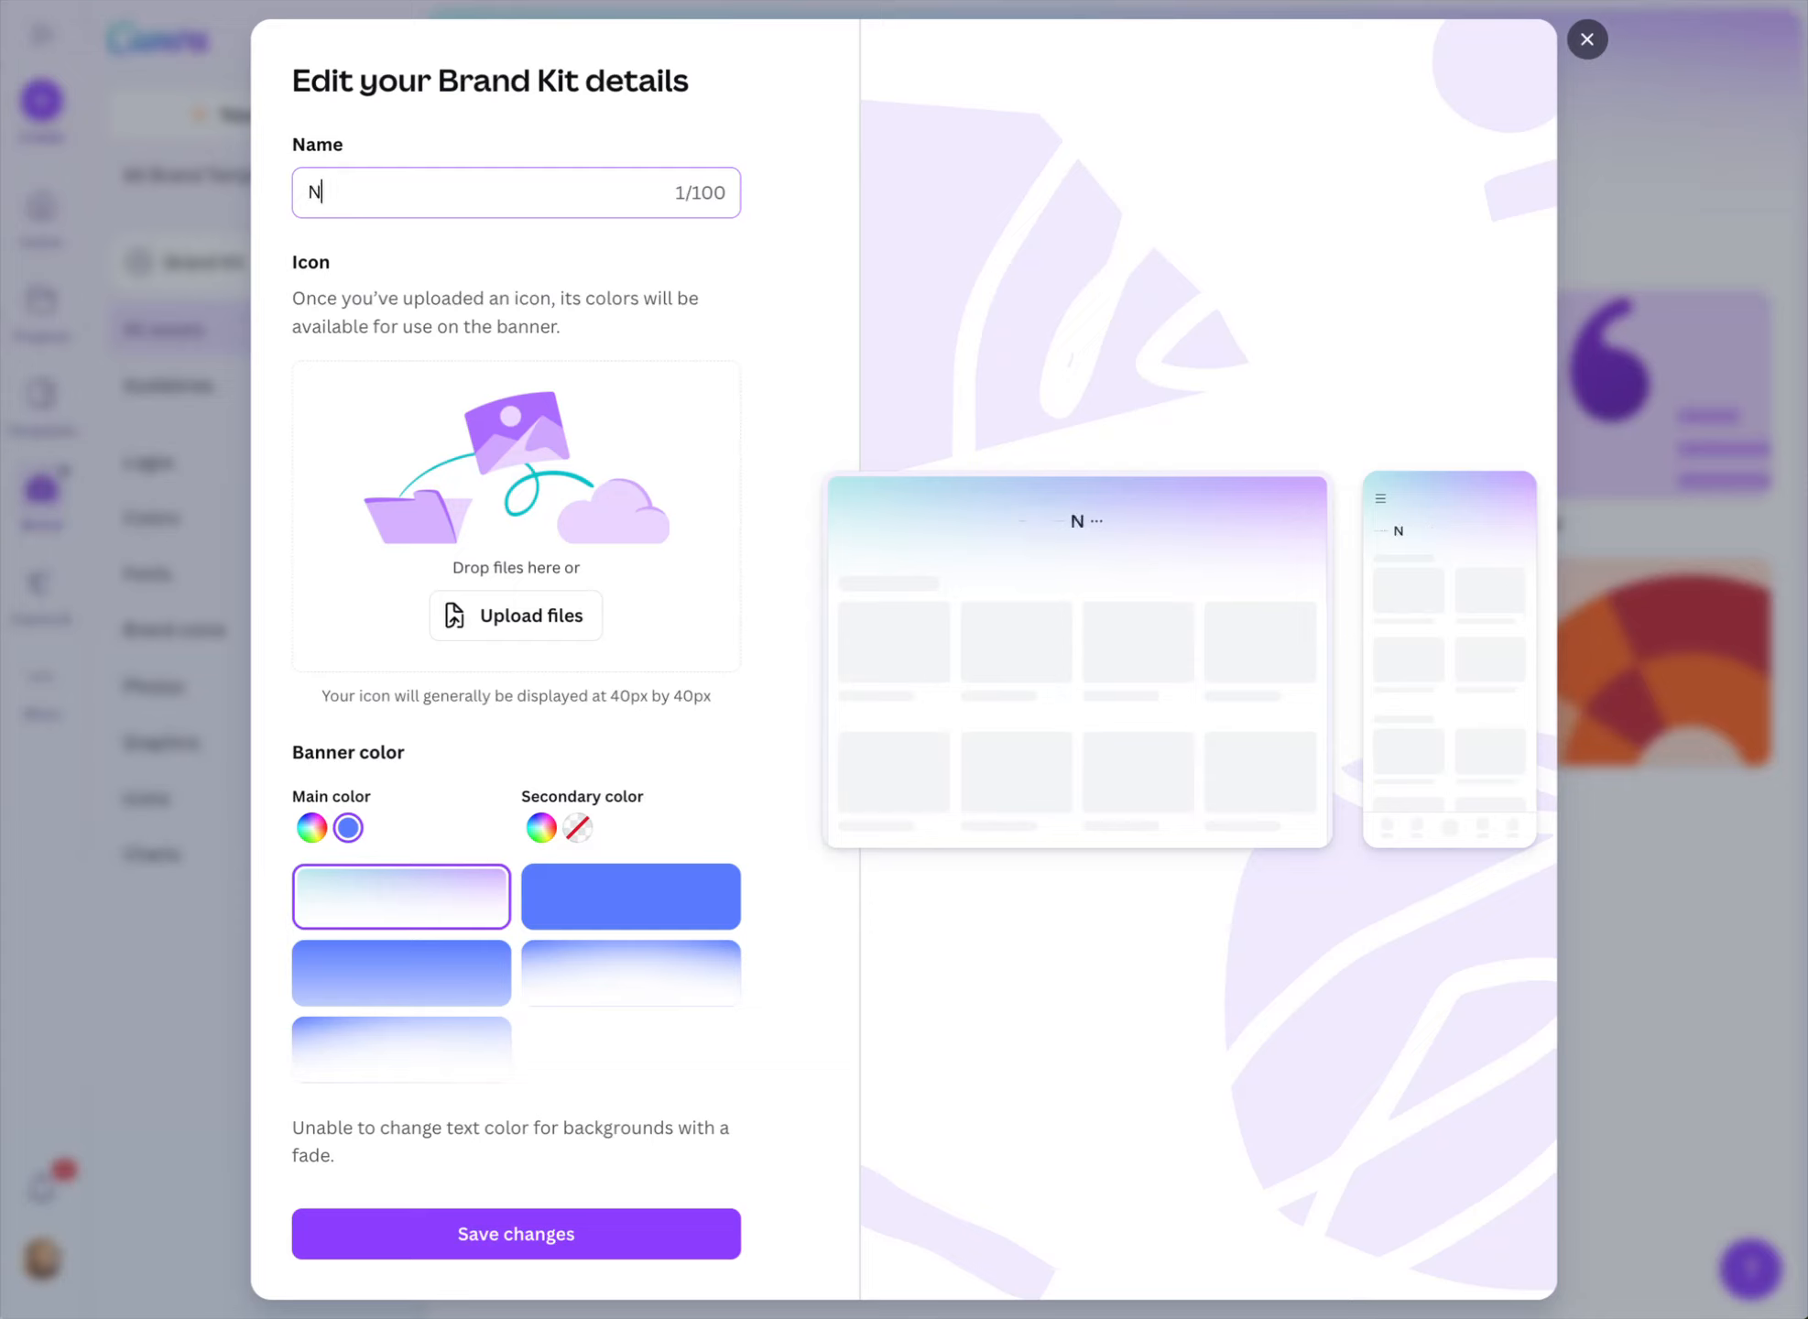
key(BackSpace)
text(Ananda Matri Brand Kit)
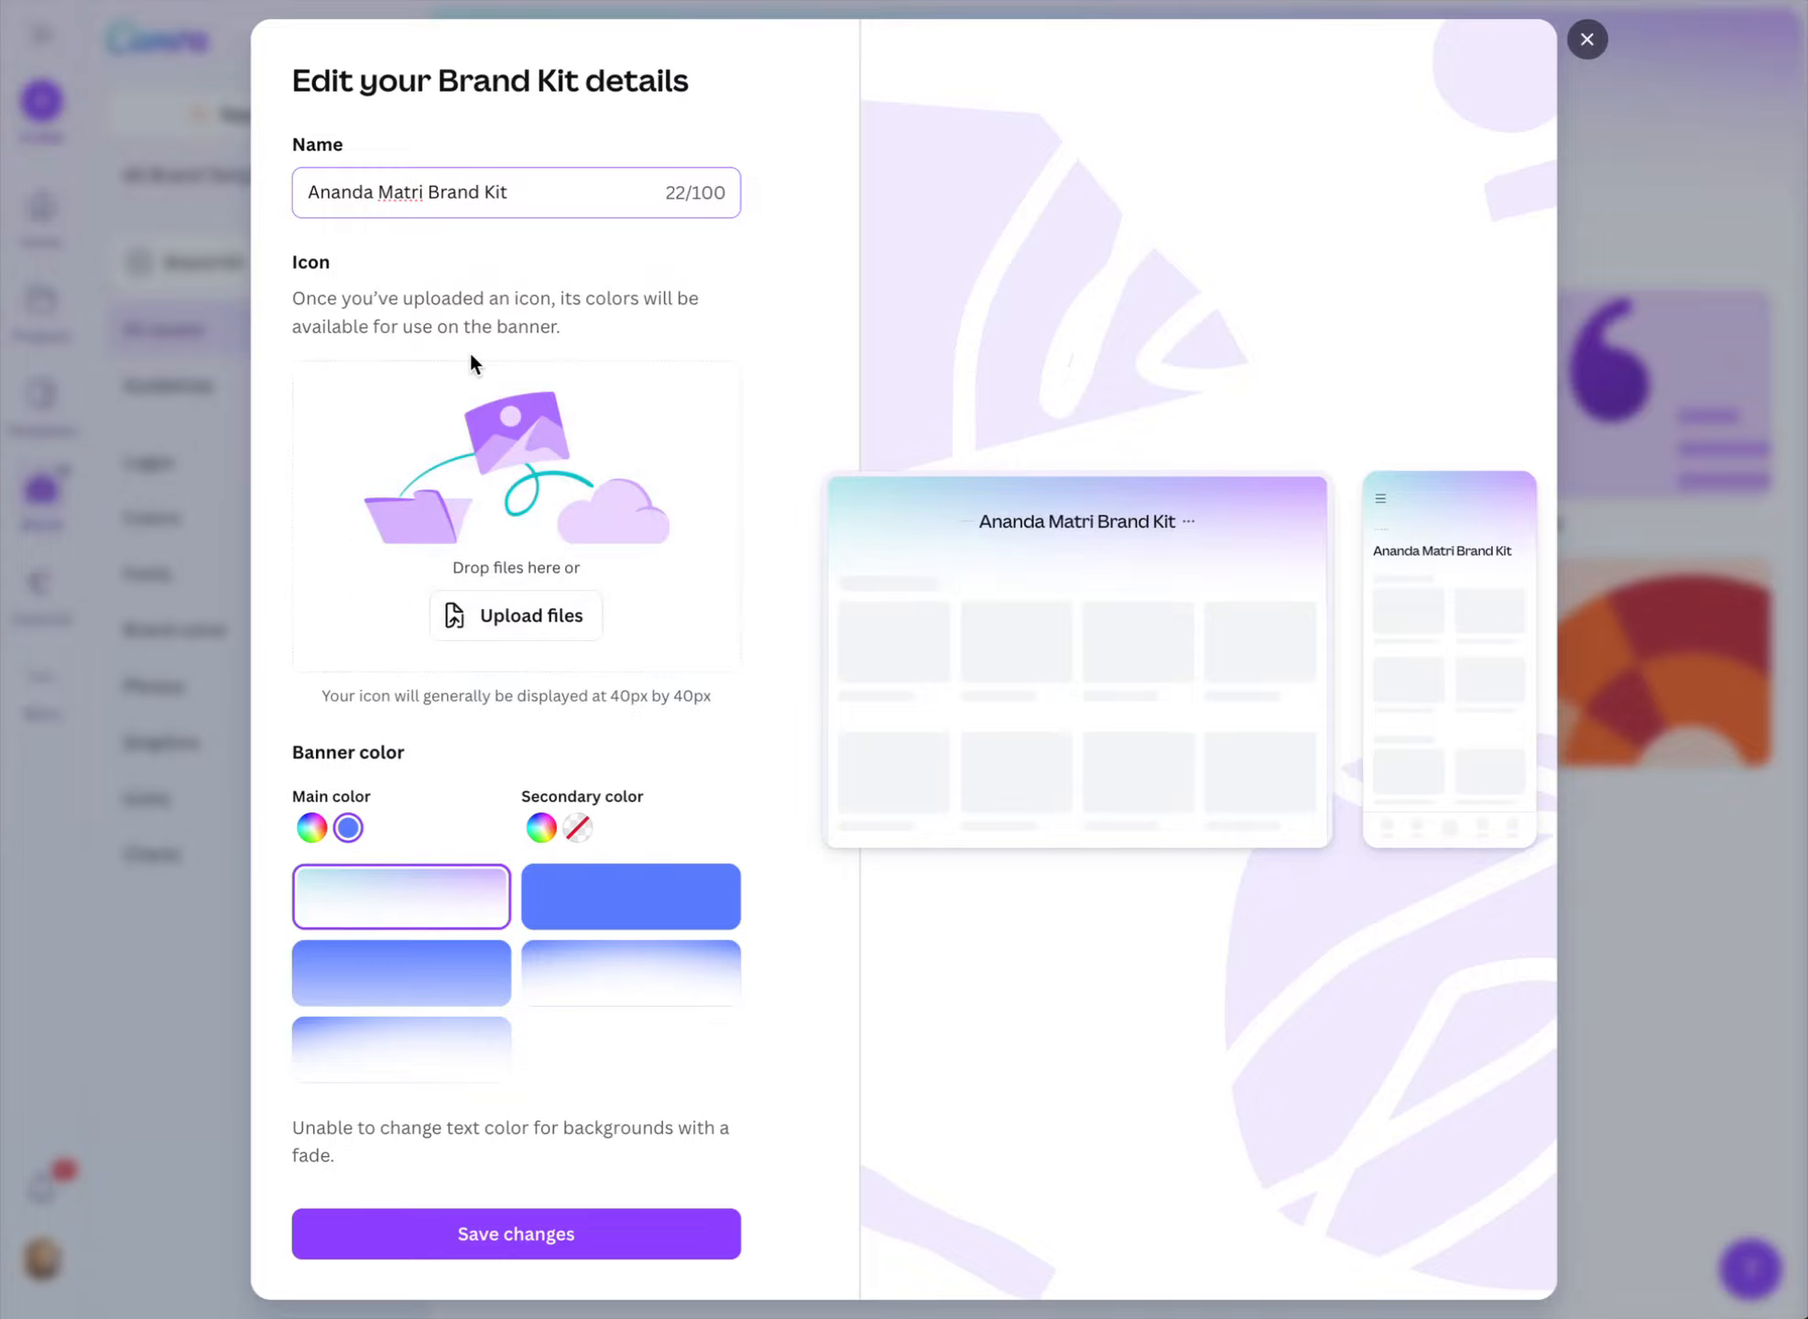
Start an icon upload for the kit and browse from Desktop to Ananda Matri, Ananda Matri Logo File Pack, 1000px
scroll(470, 357, down, 1)
scroll(471, 357, down, 1)
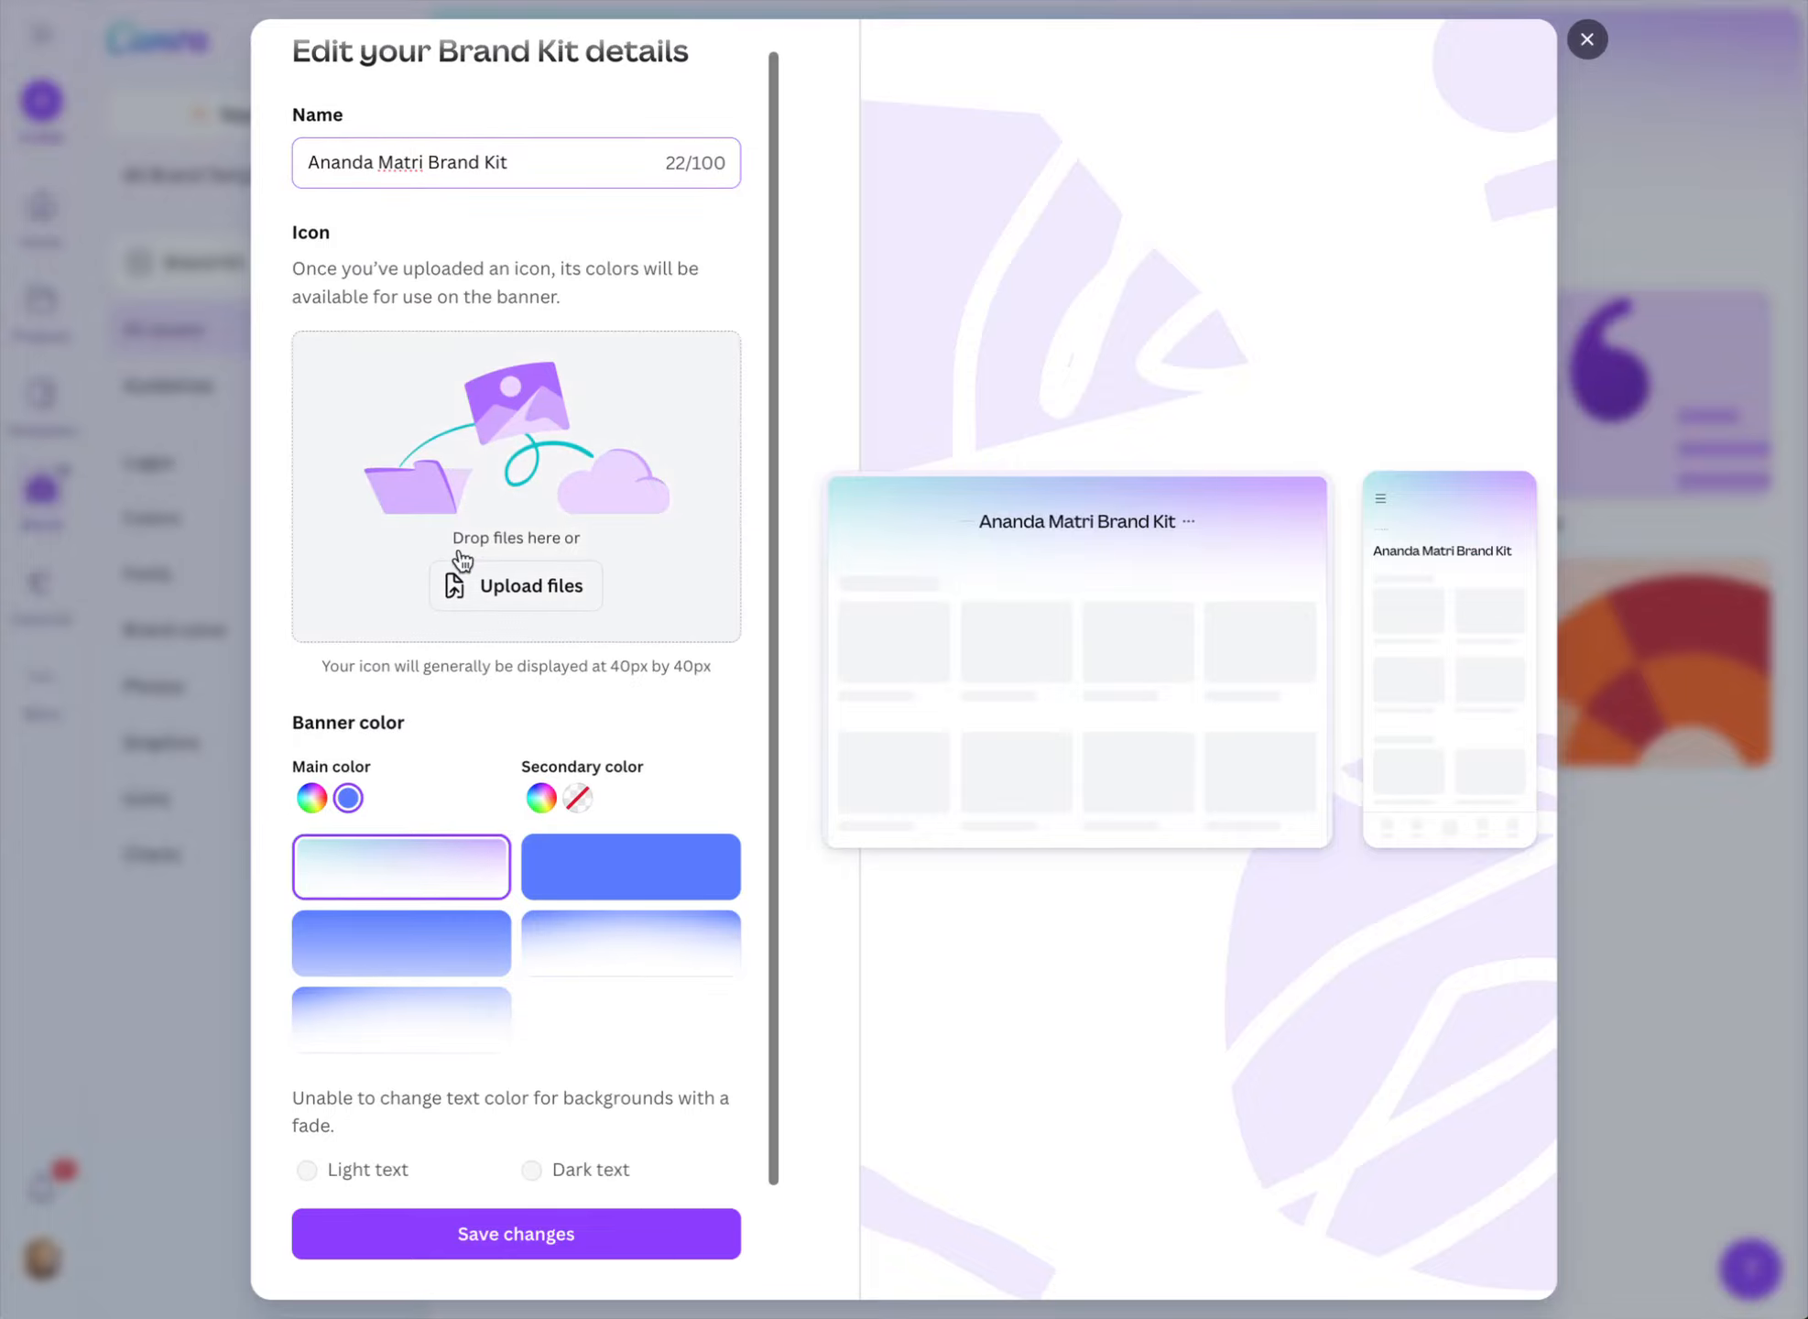
click(515, 586)
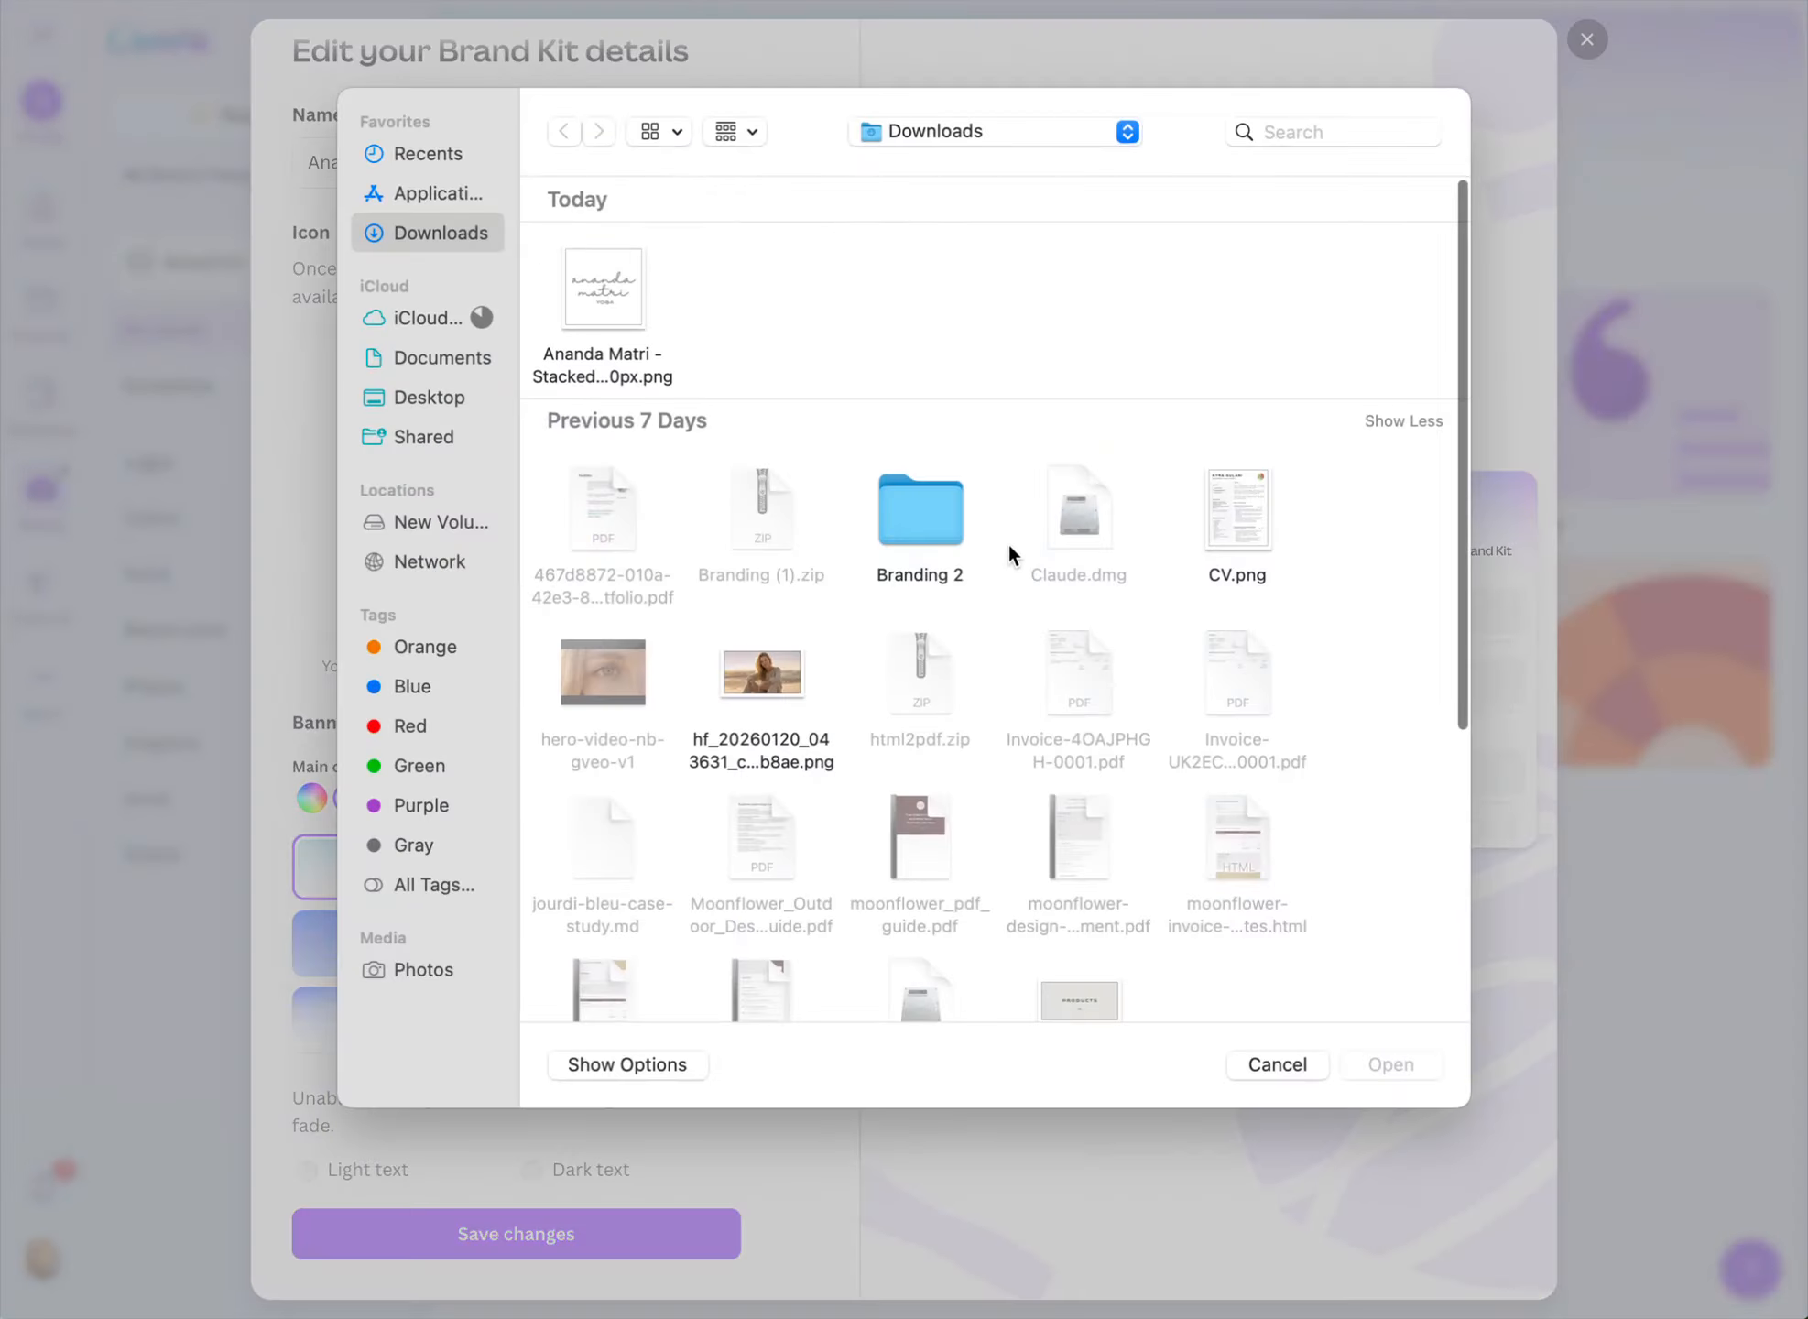
scroll(1008, 541, down, 3)
scroll(1008, 542, up, 3)
click(446, 396)
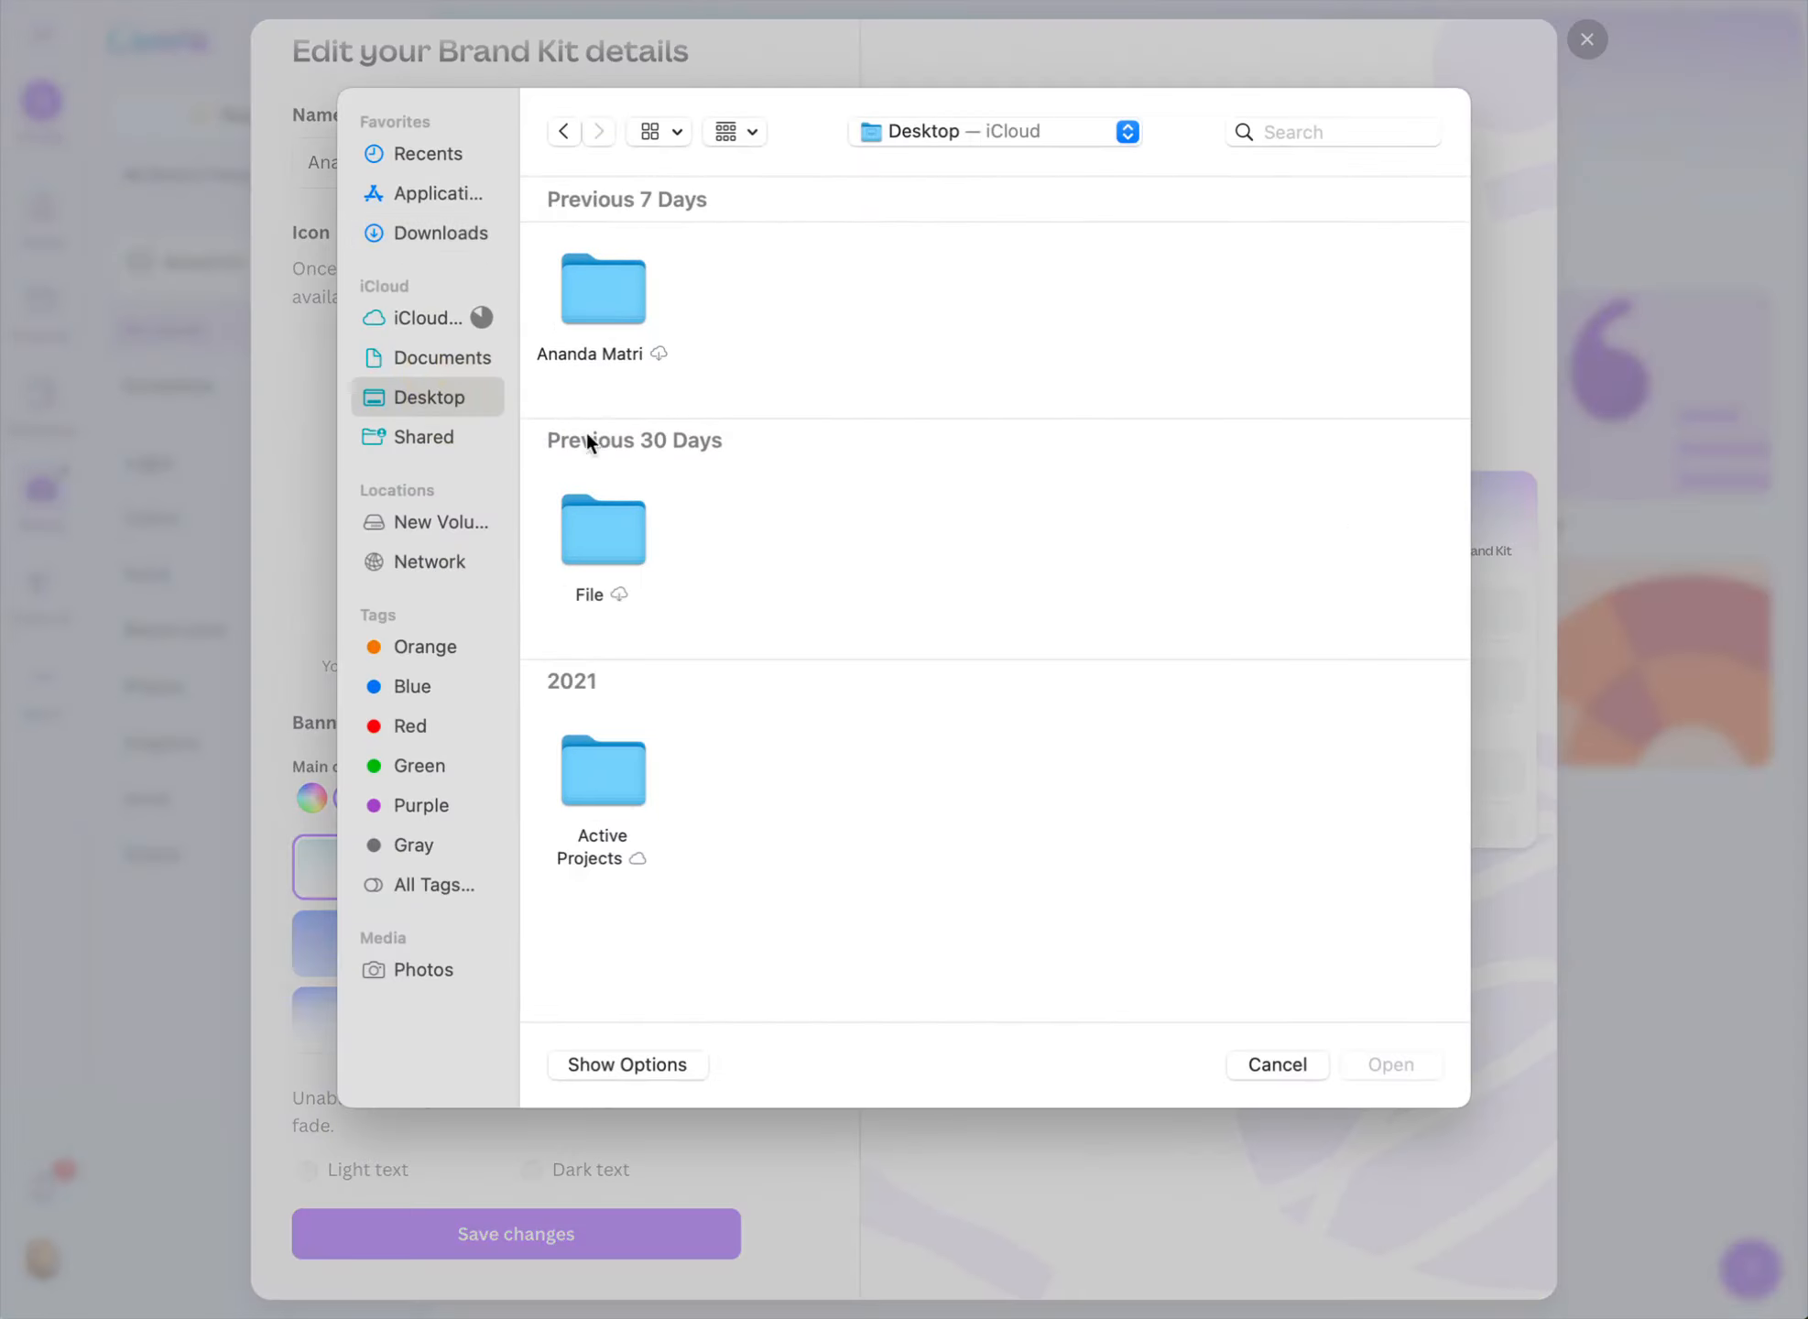
double_click(593, 350)
click(940, 298)
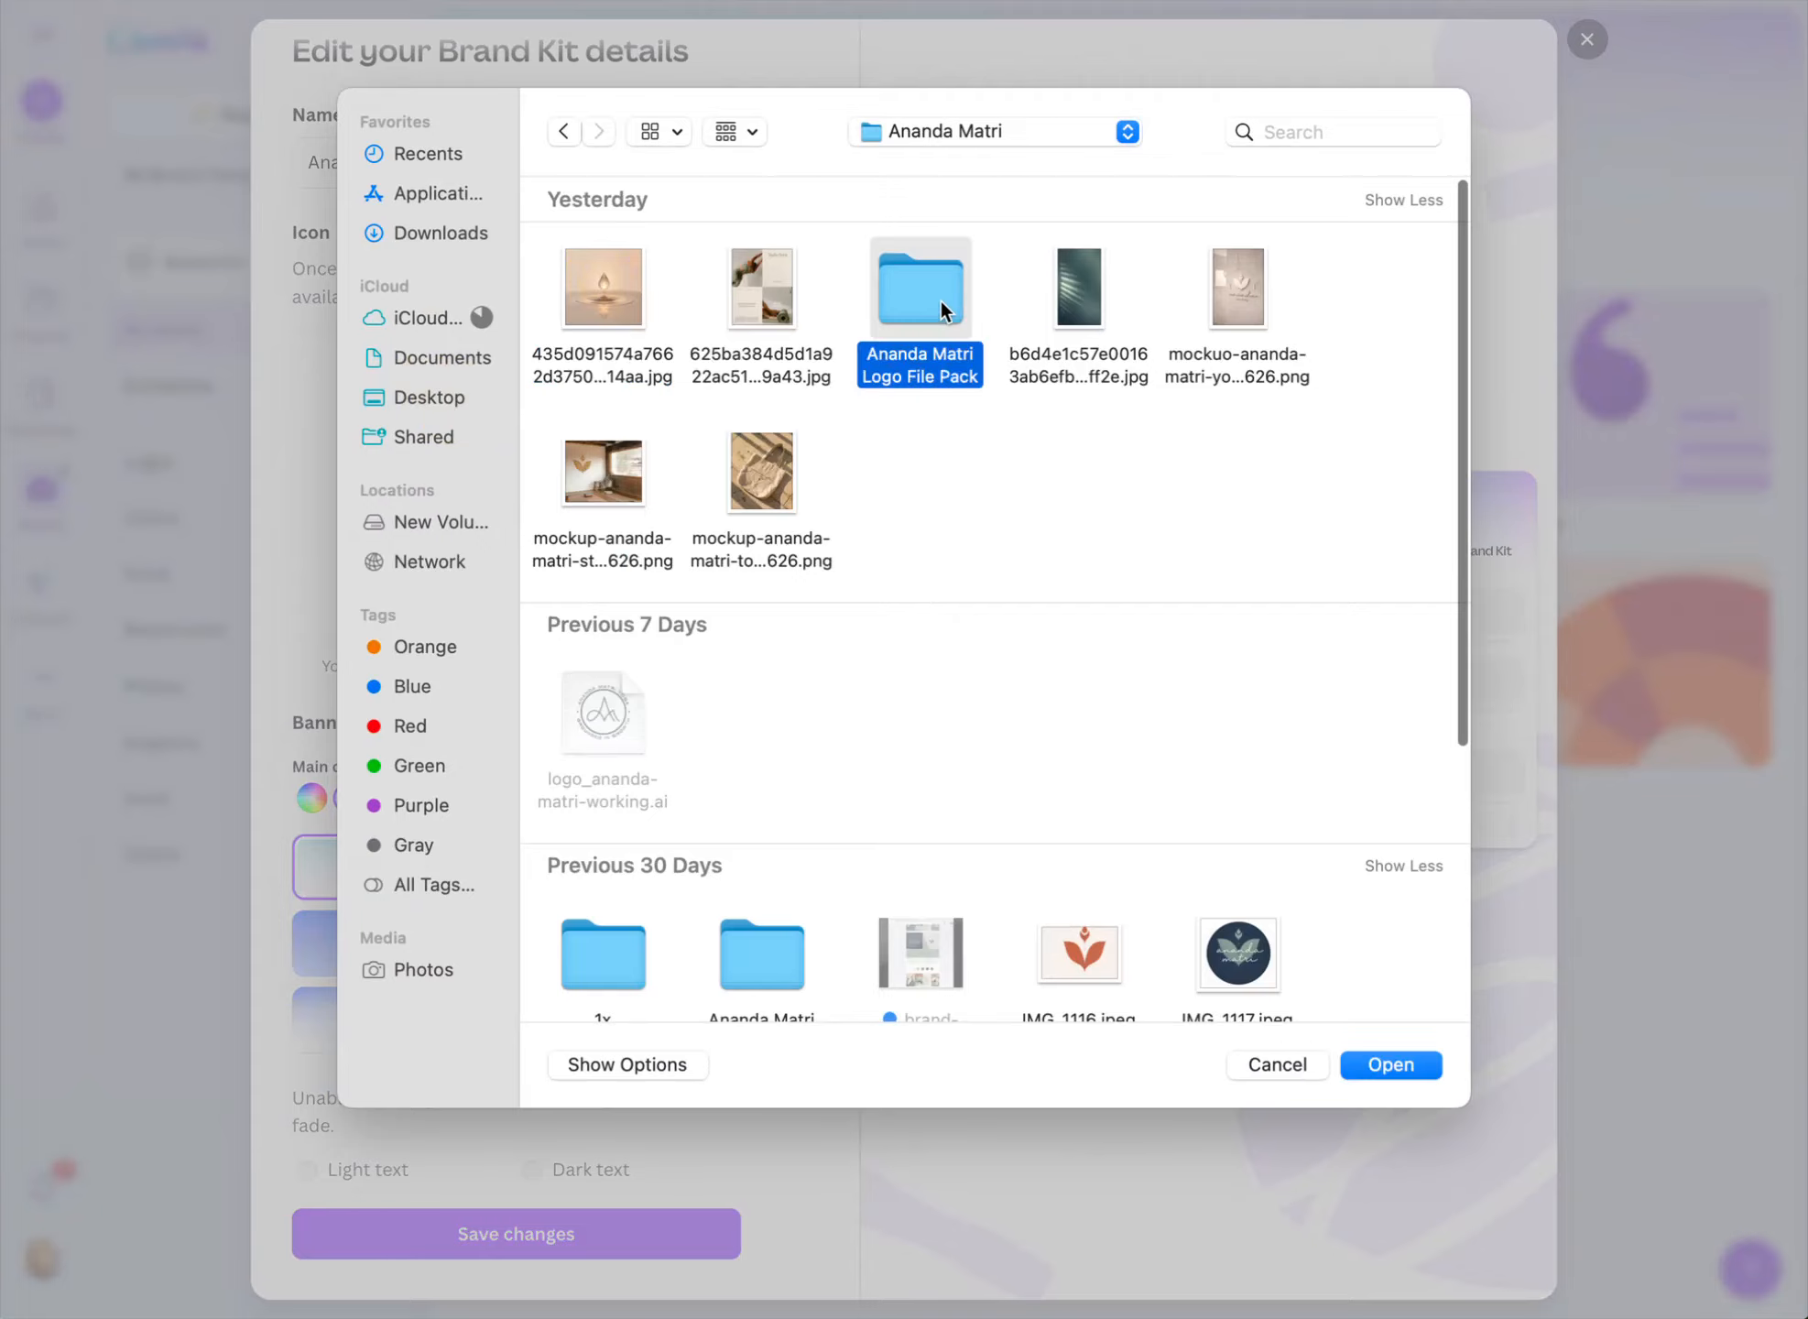
double_click(939, 298)
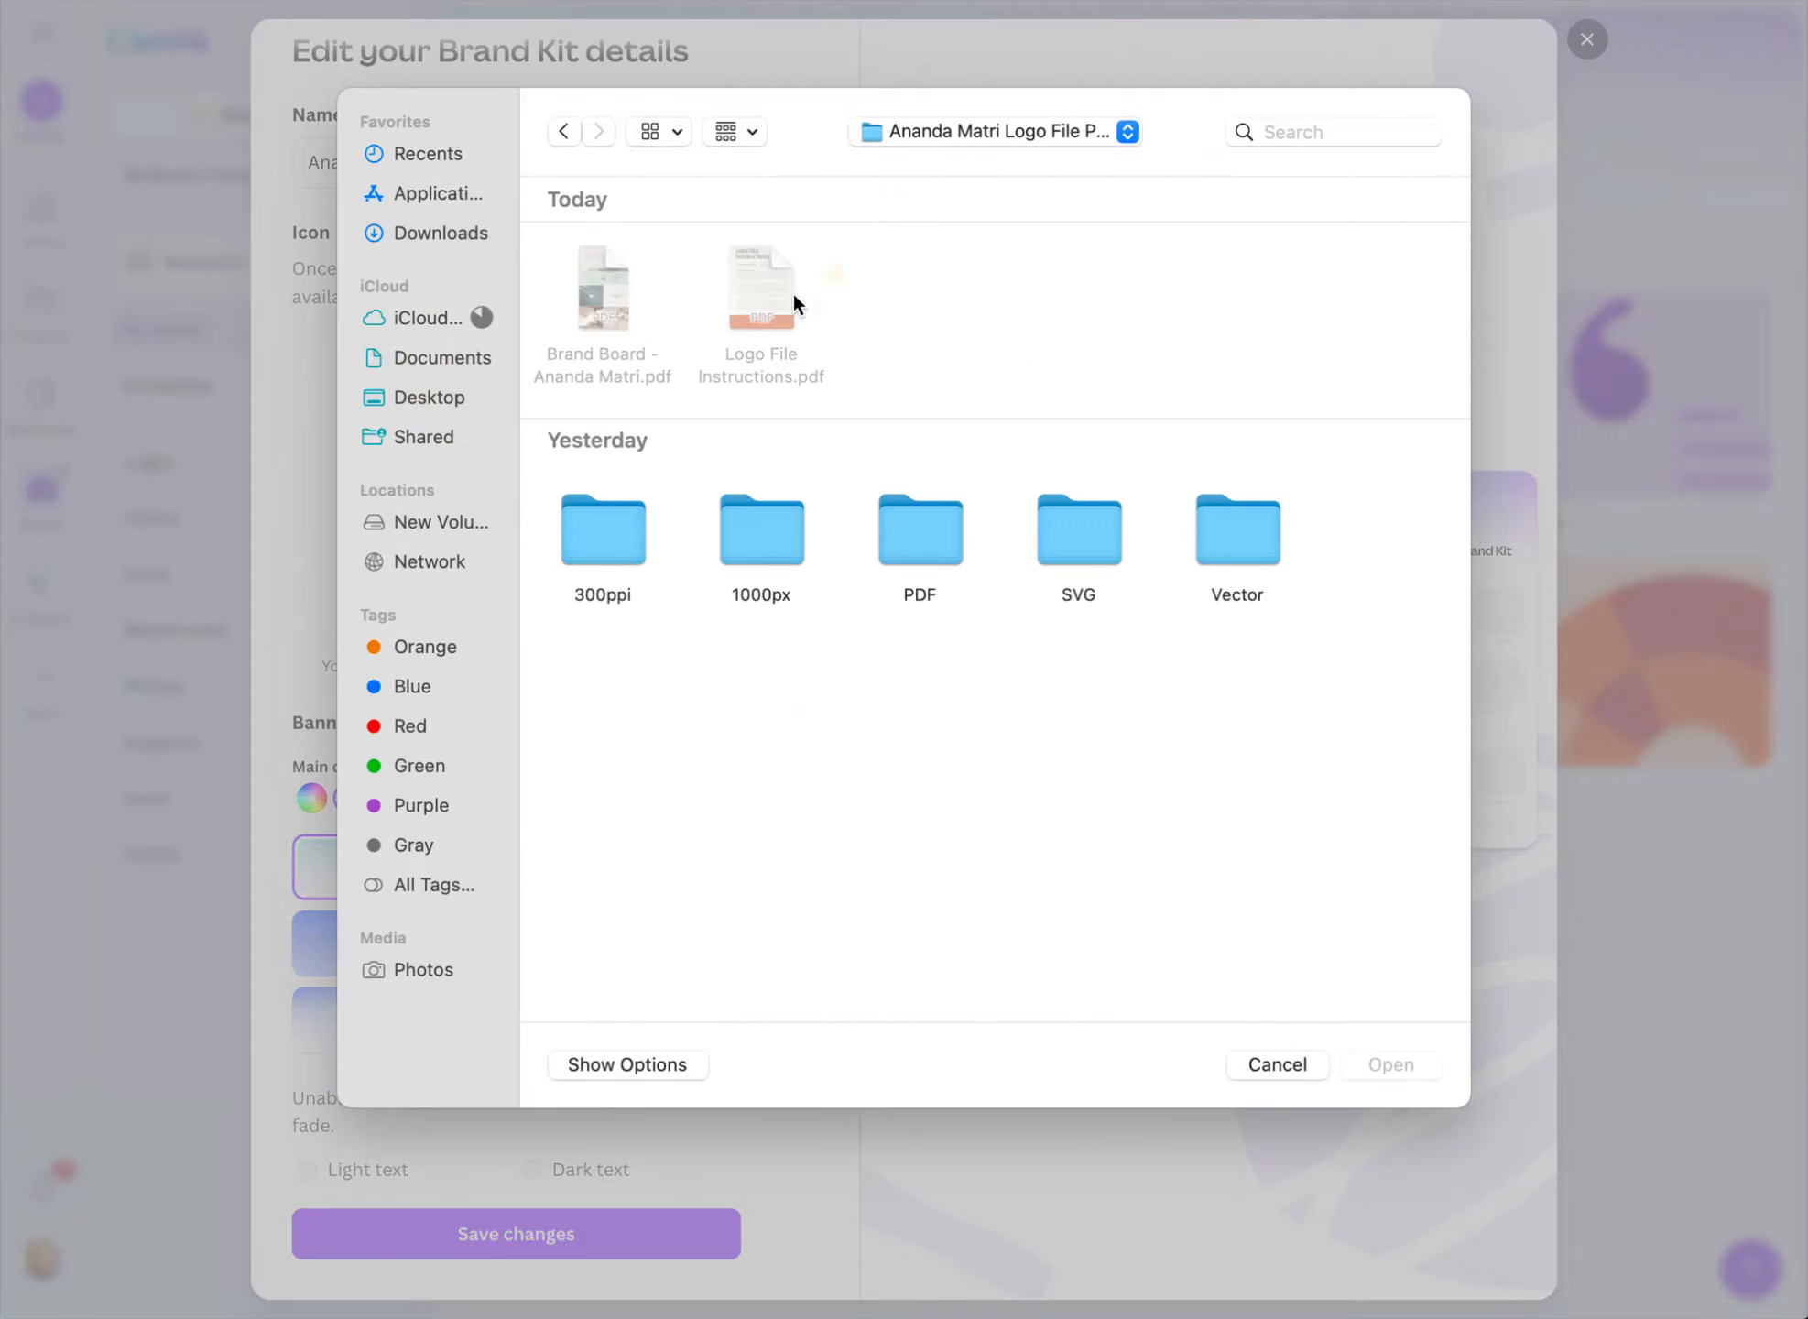
double_click(762, 532)
Upload bloom_1.png as the Brand Kit icon and save the kit's details
scroll(1177, 504, down, 8)
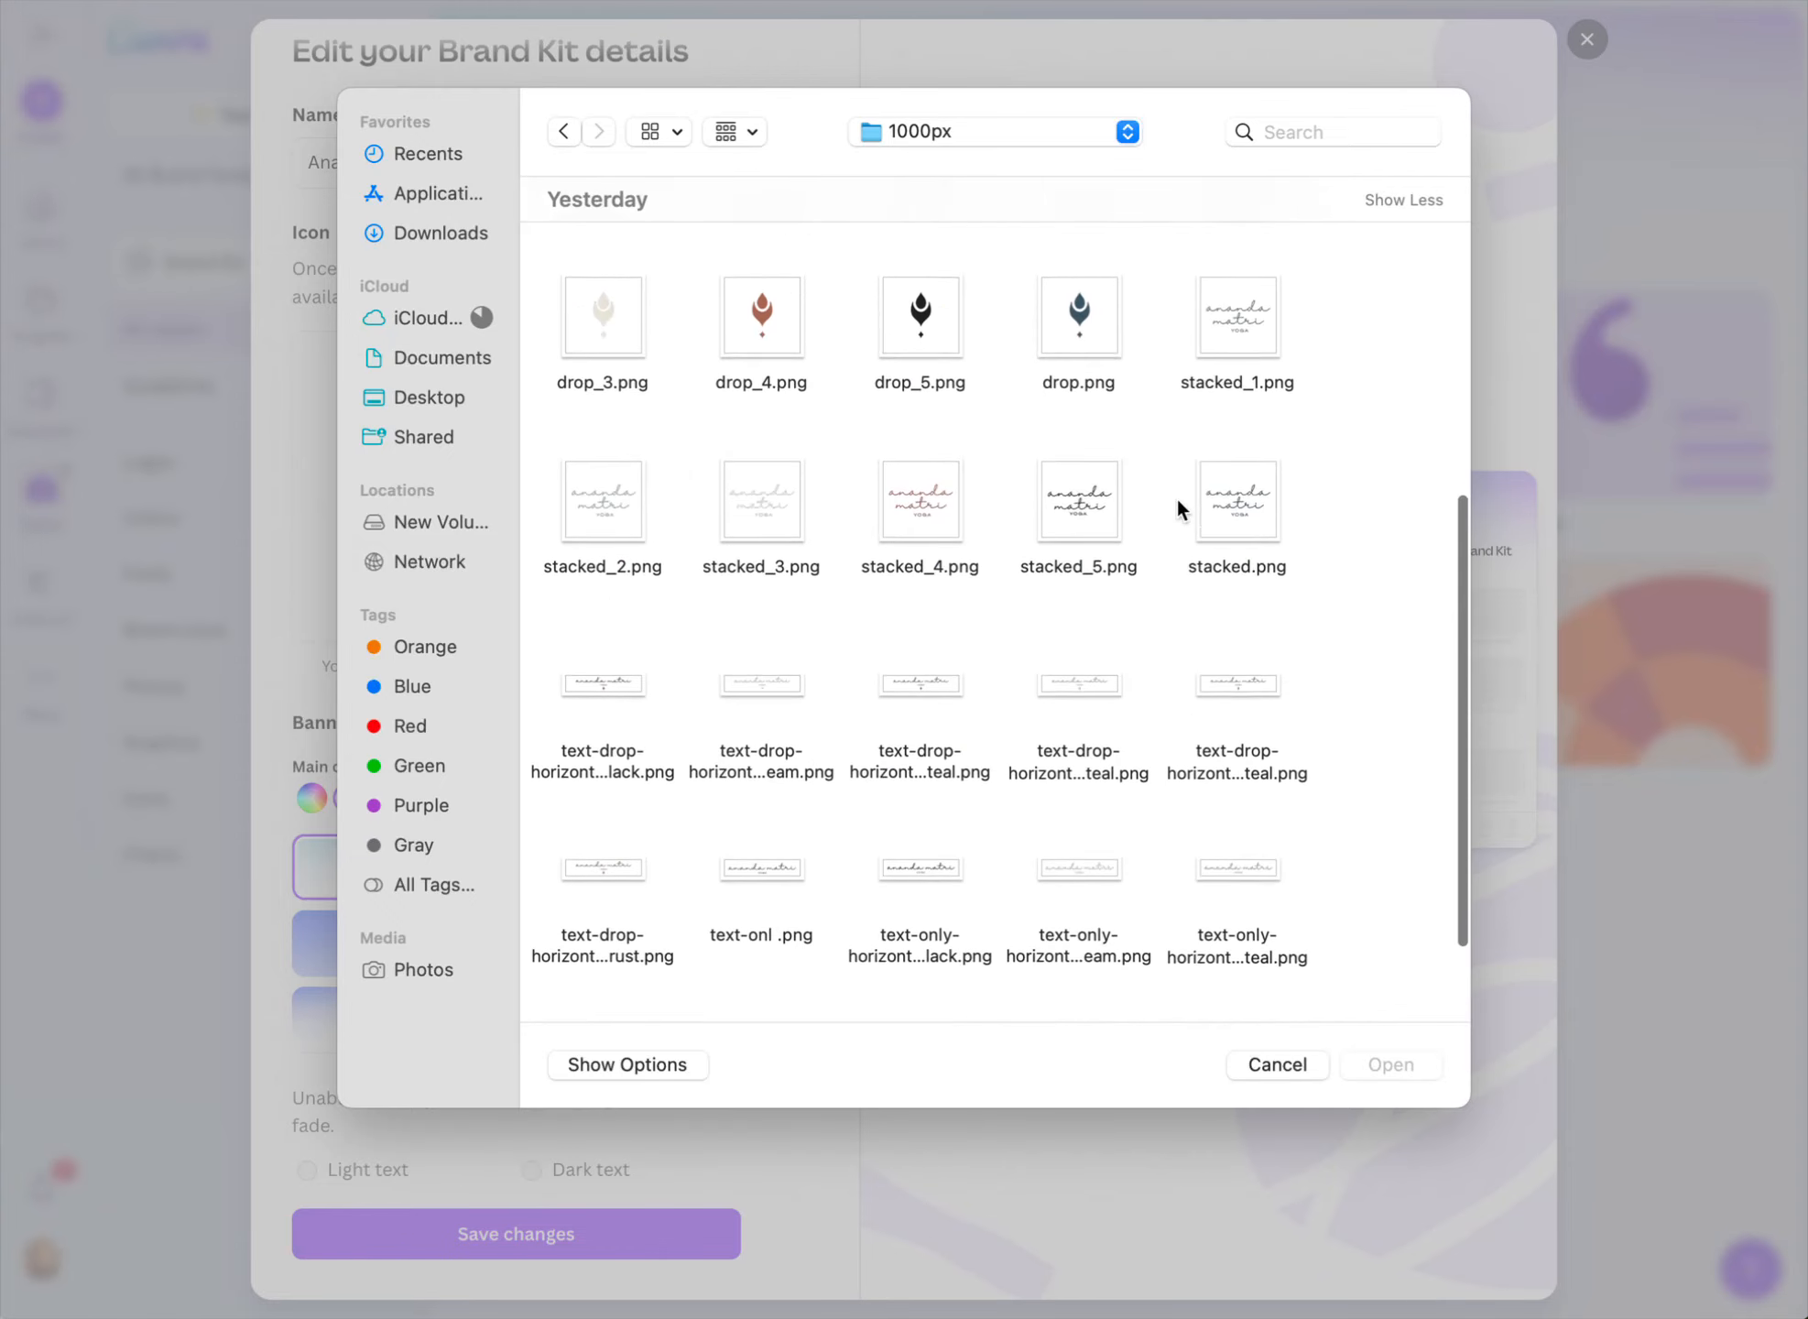
scroll(1177, 508, up, 6)
scroll(1154, 824, down, 4)
scroll(1154, 824, up, 5)
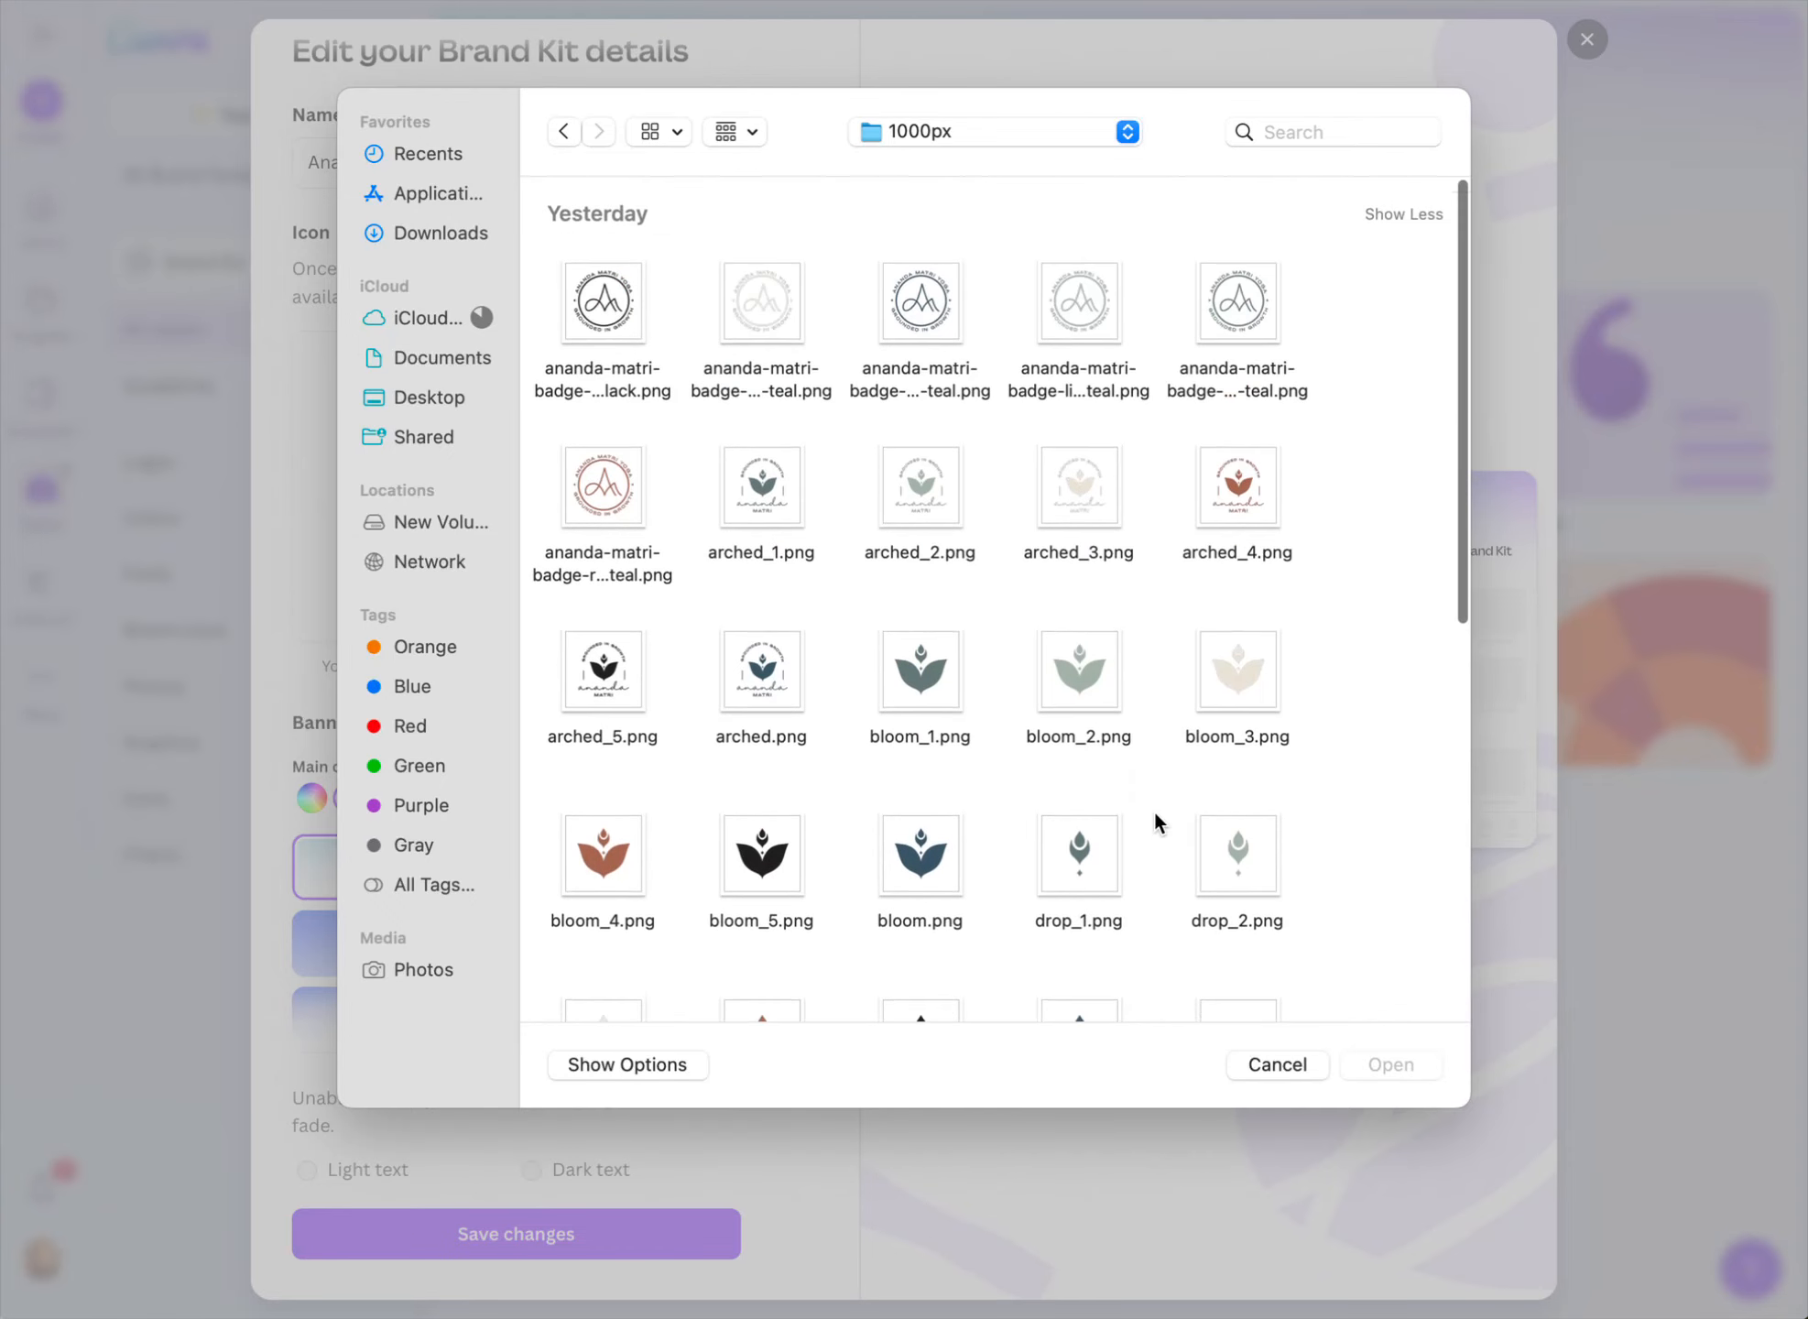
scroll(1150, 654, down, 3)
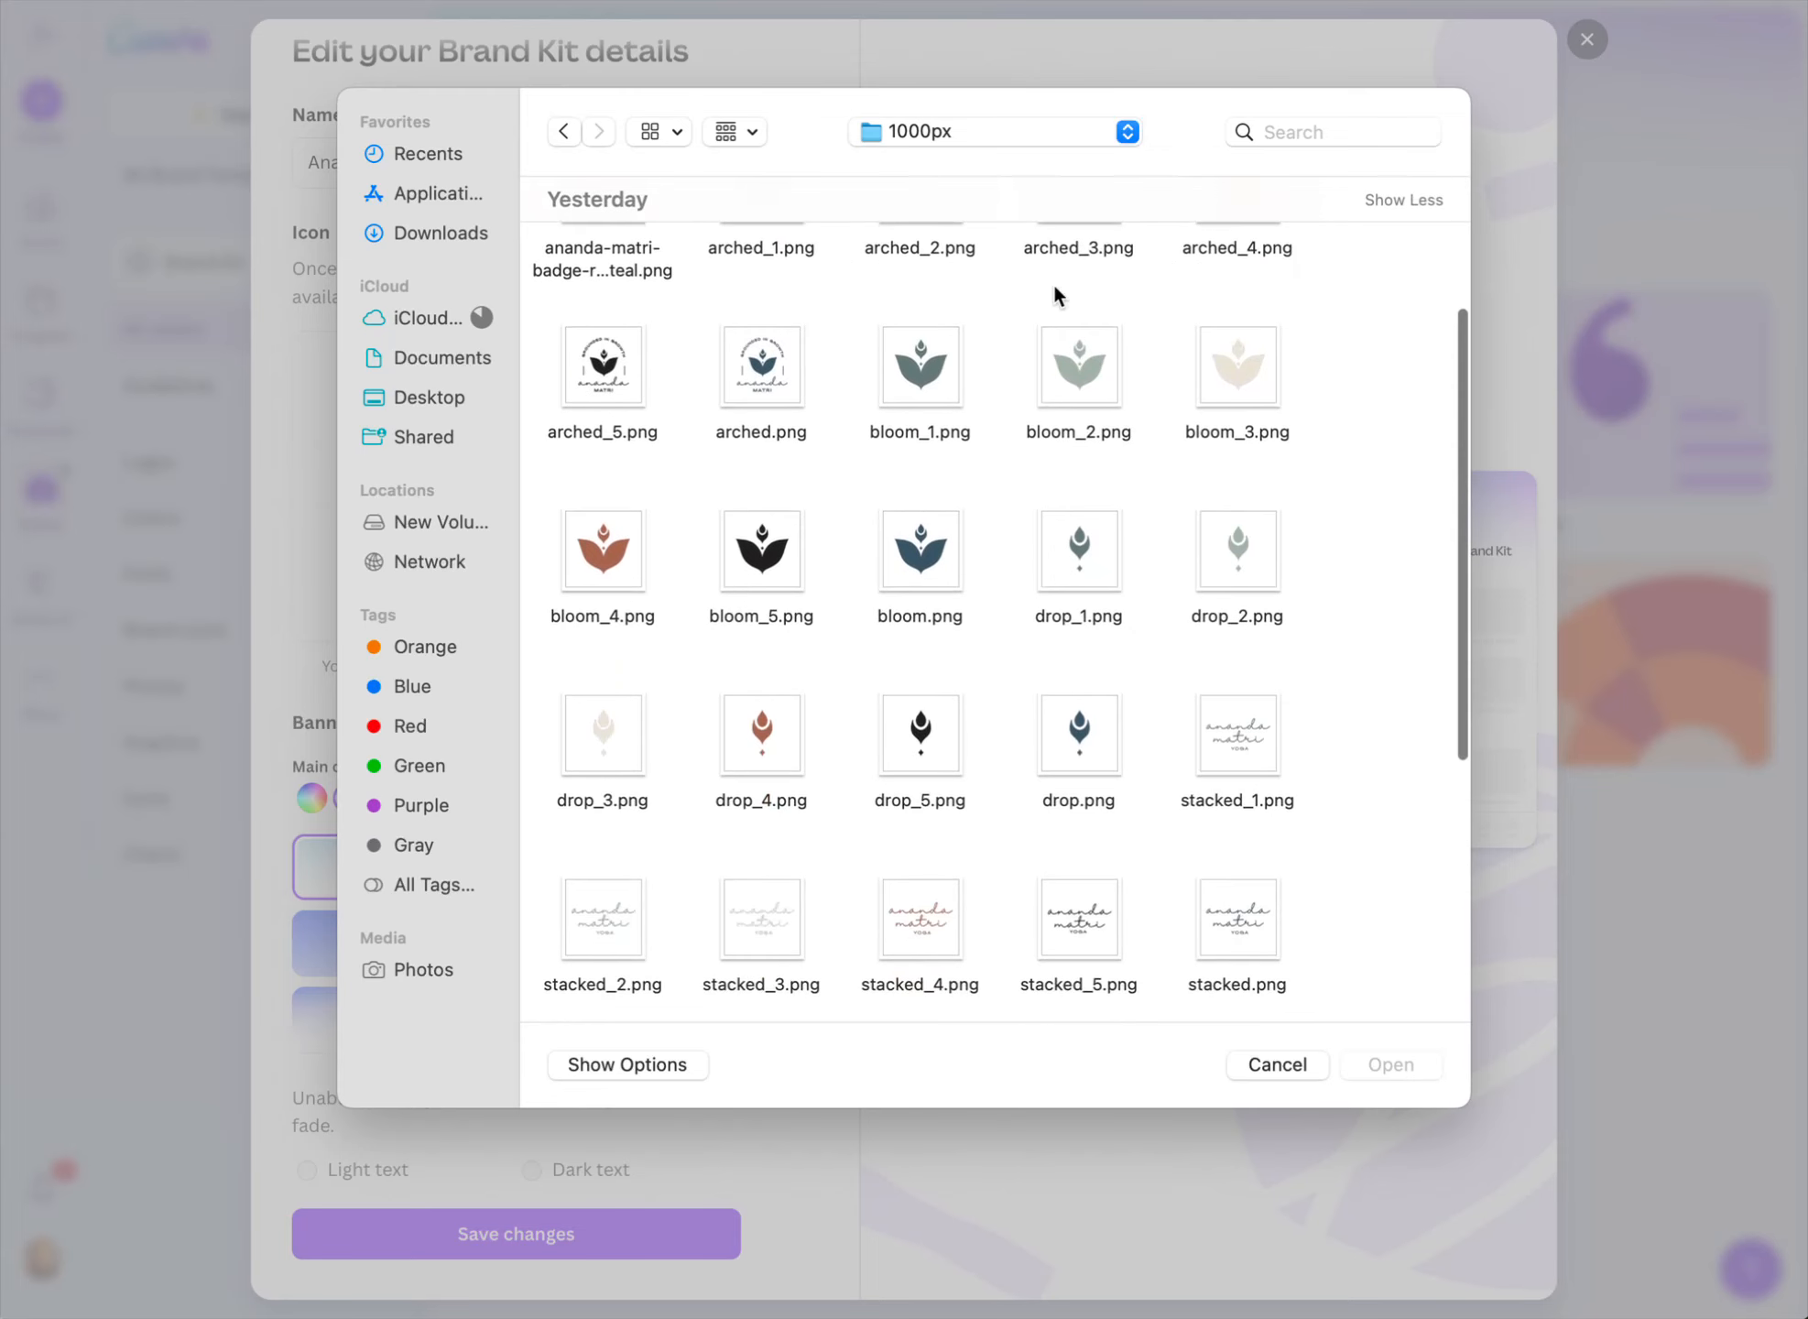
click(950, 383)
click(1369, 1062)
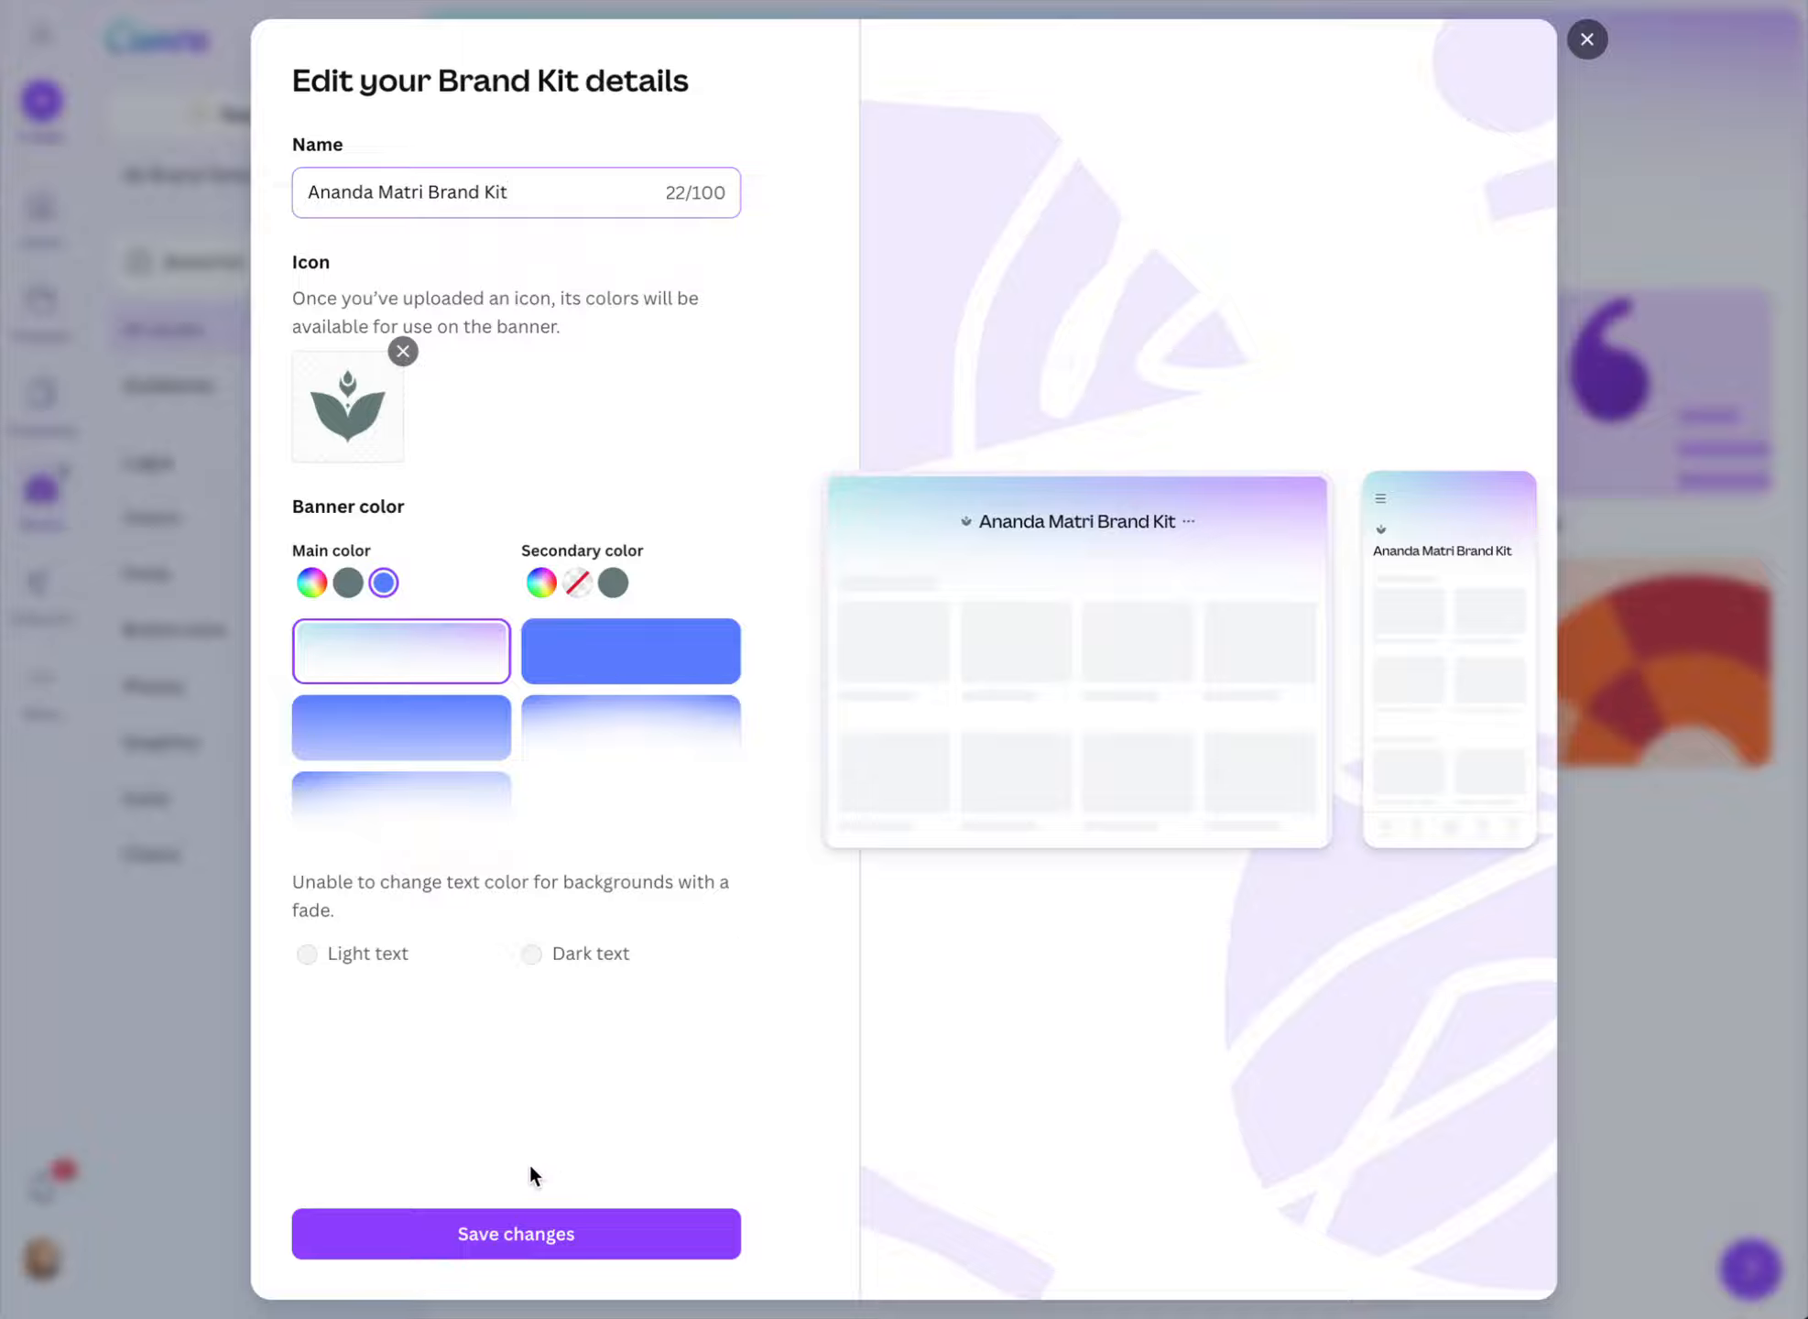
click(494, 1232)
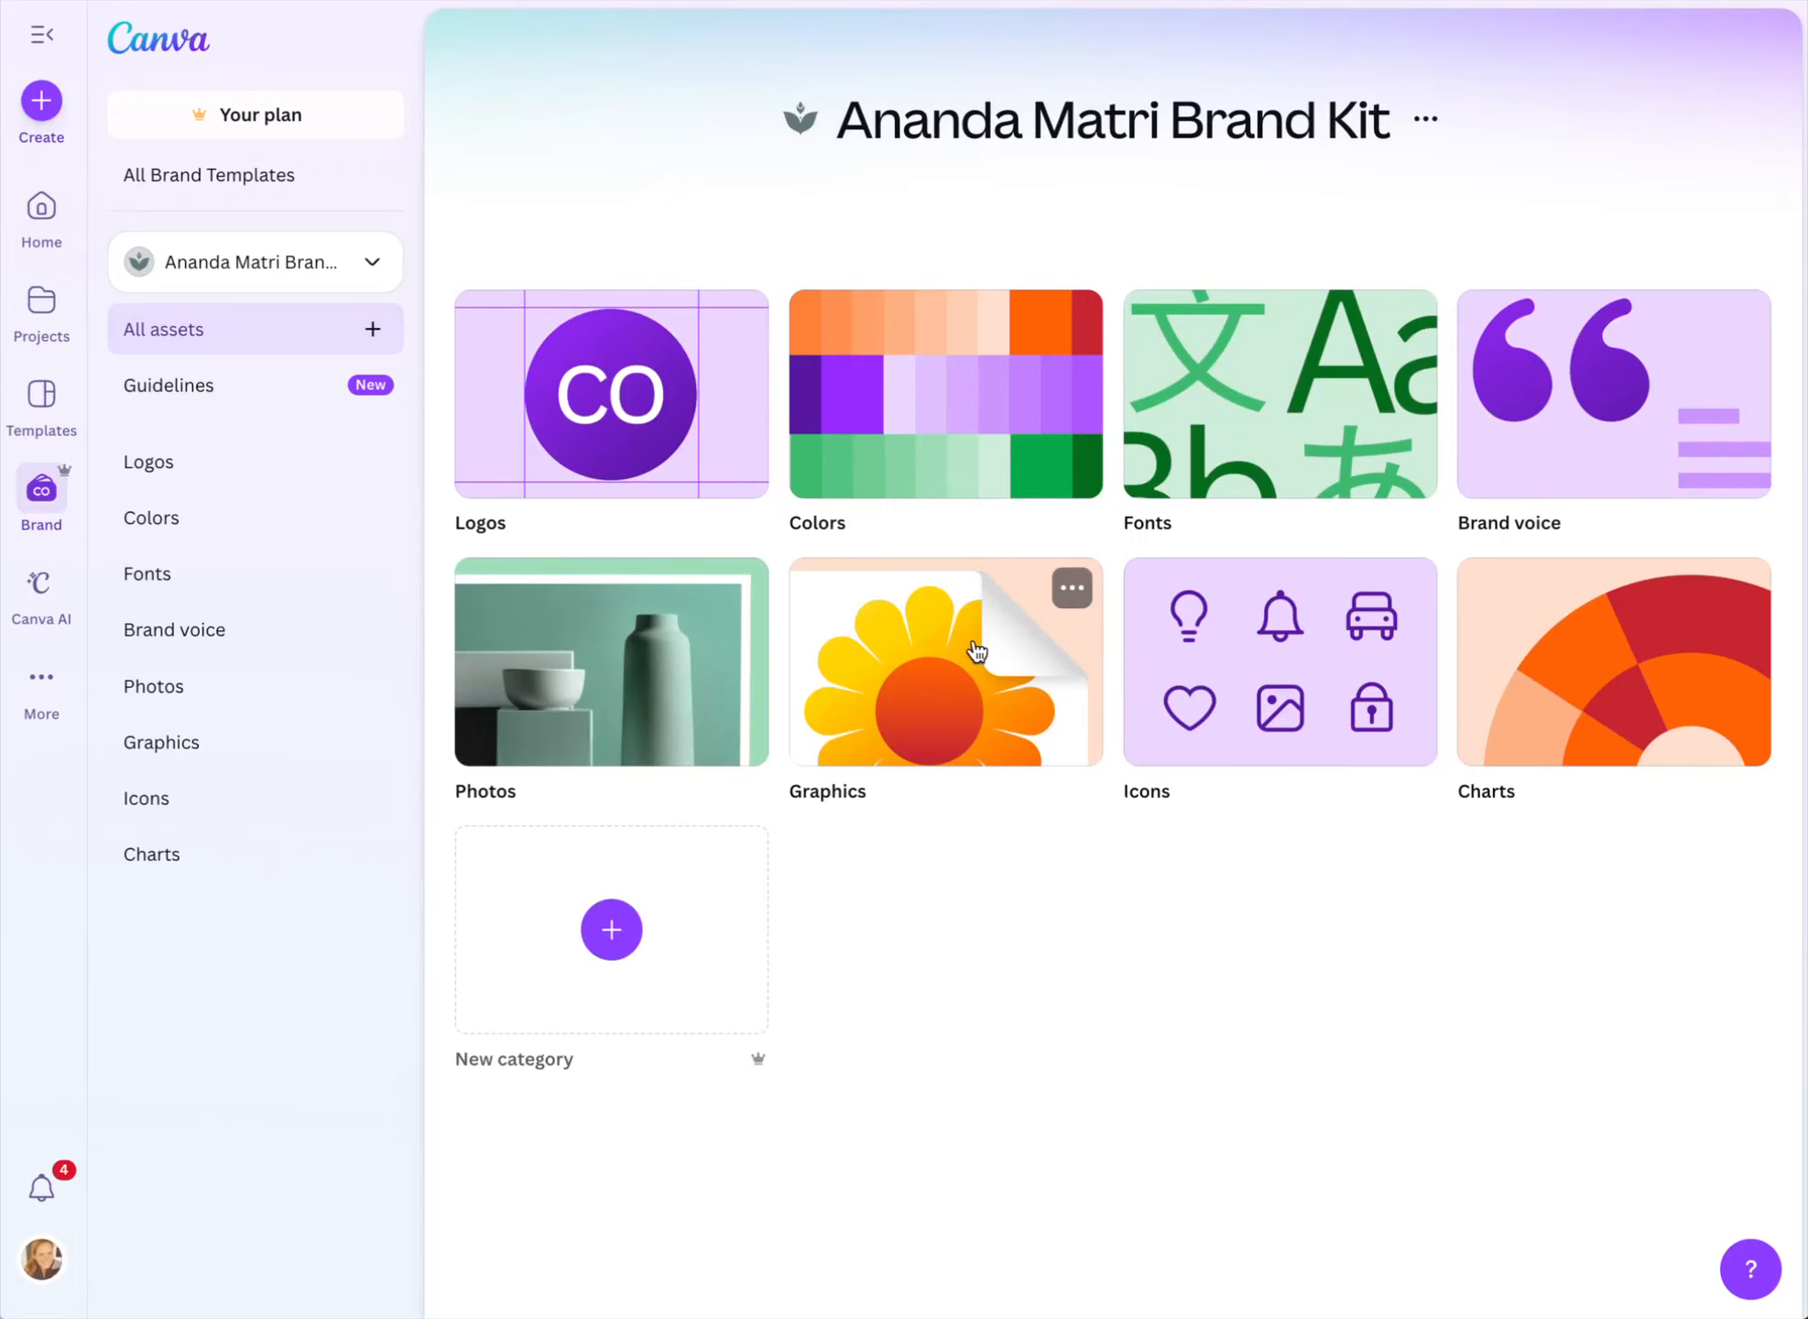
Search the templates from the home page for "yoga class flyer"
click(50, 251)
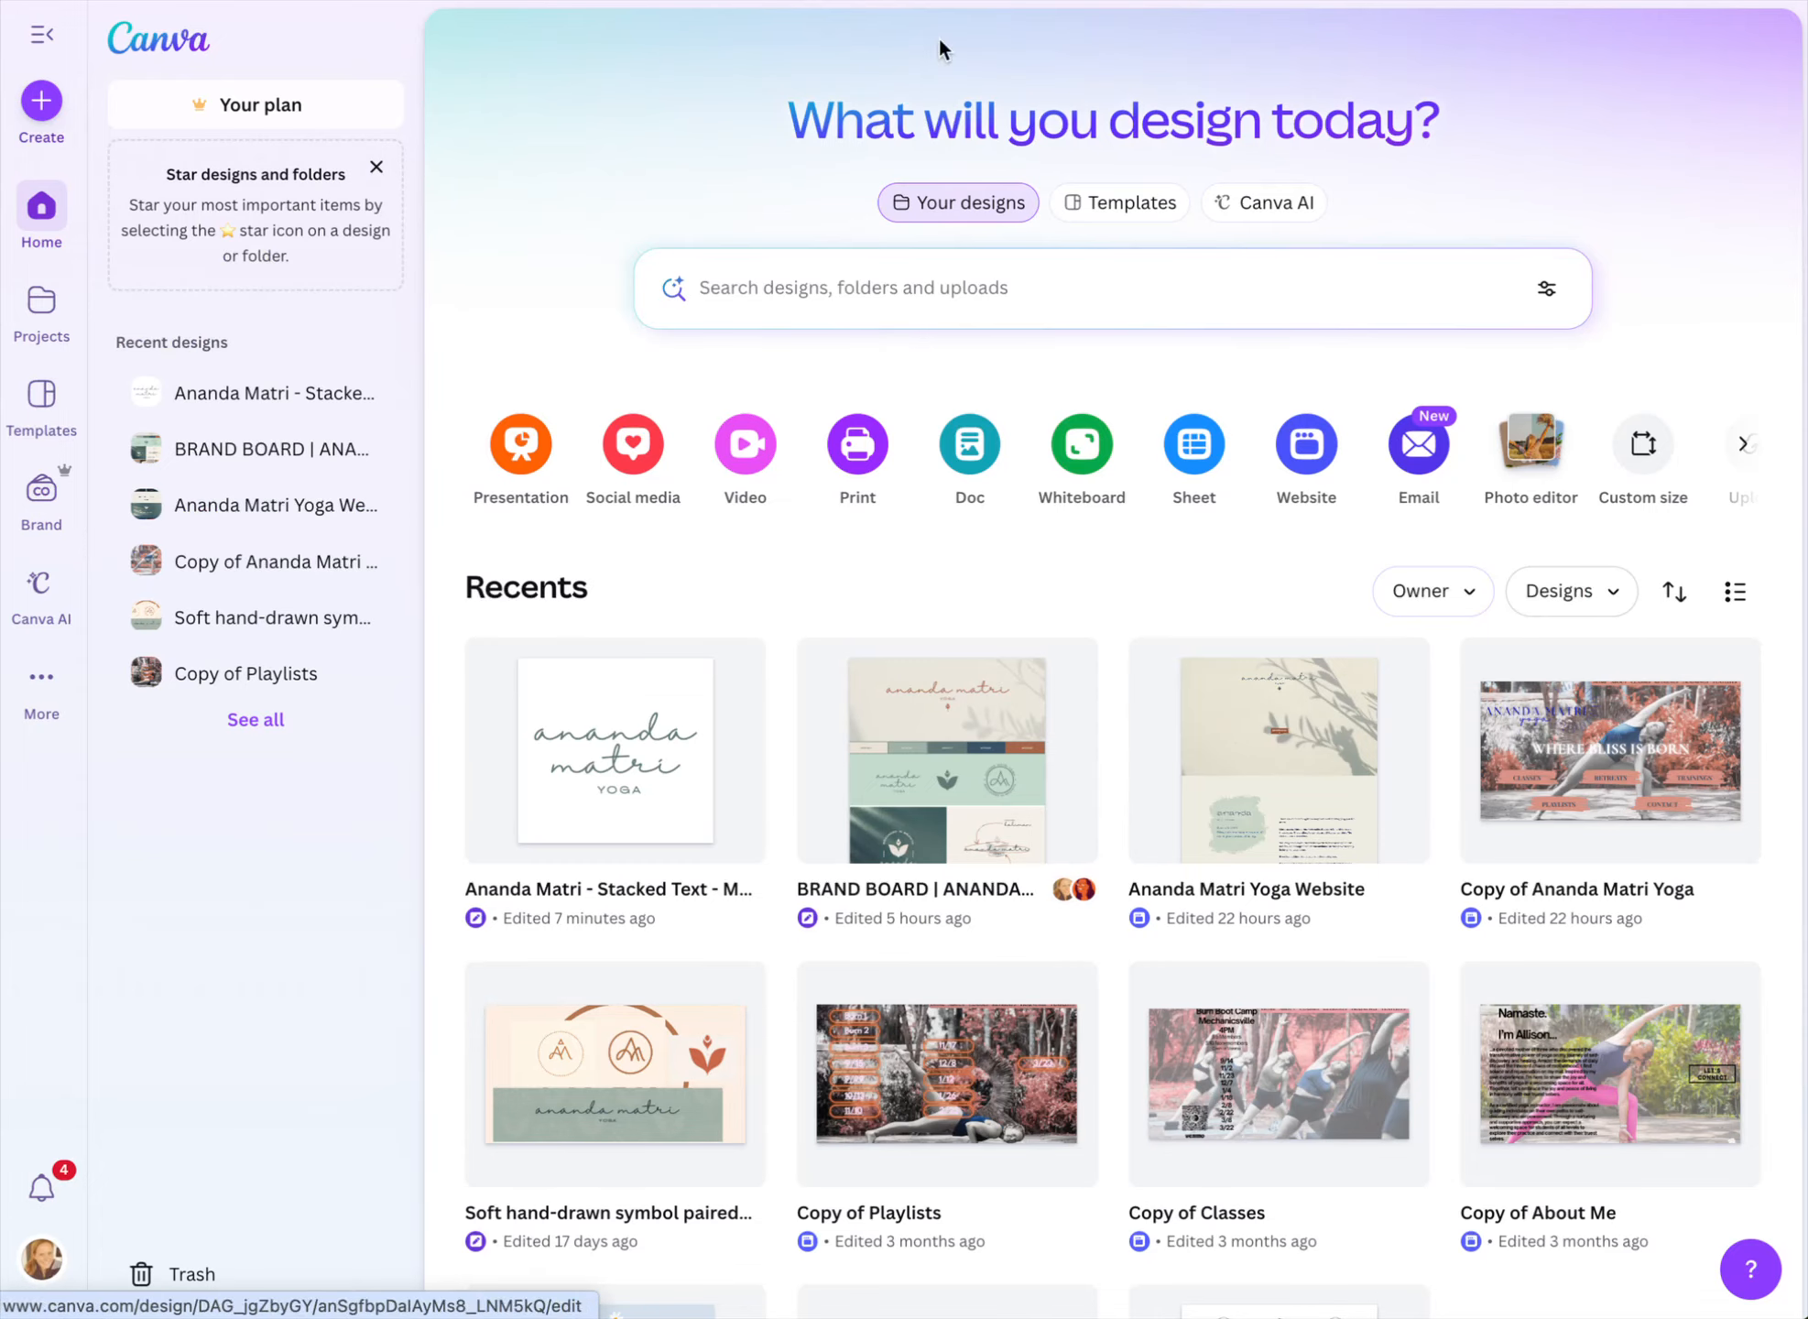
click(1132, 202)
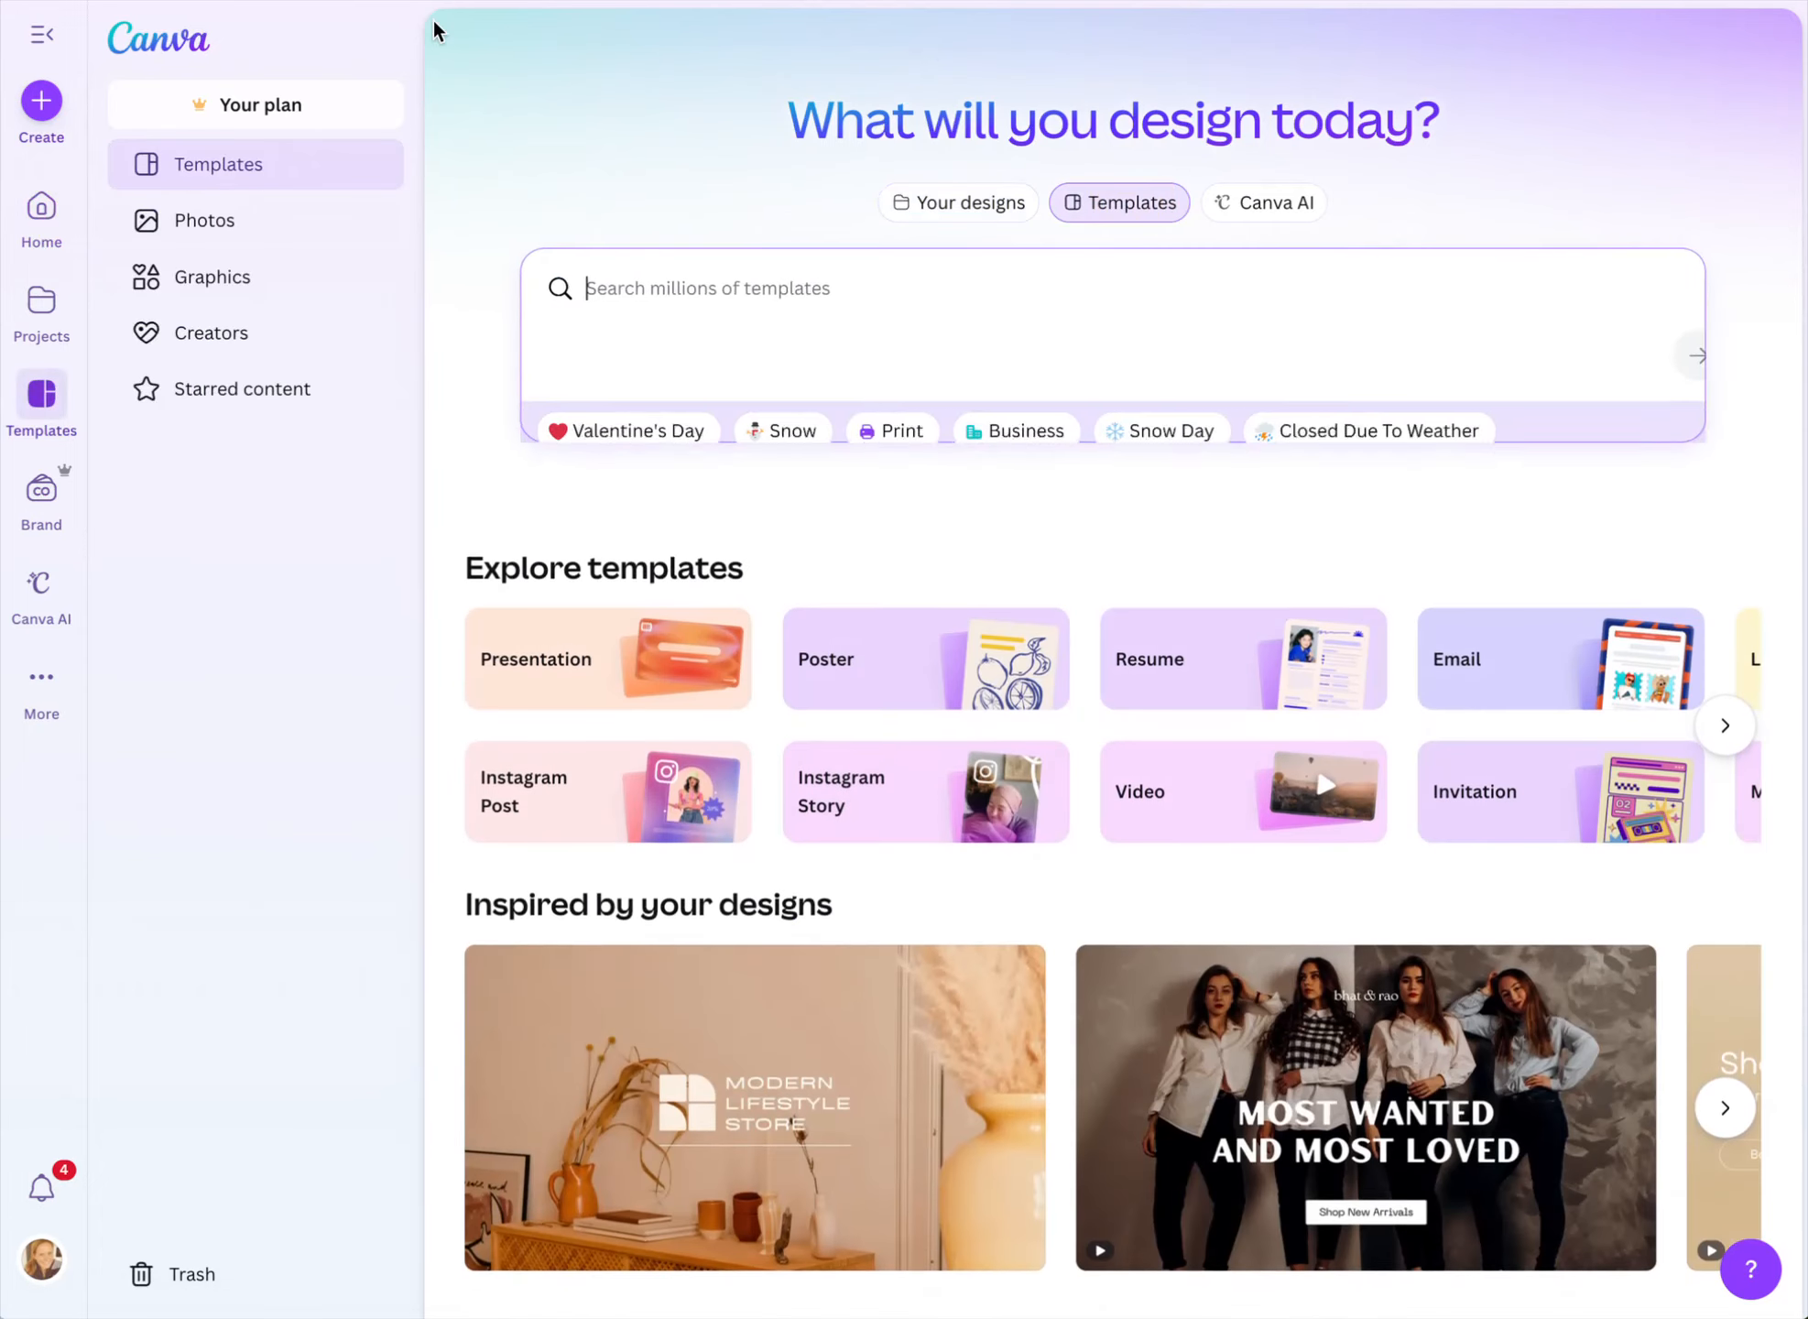
click(619, 282)
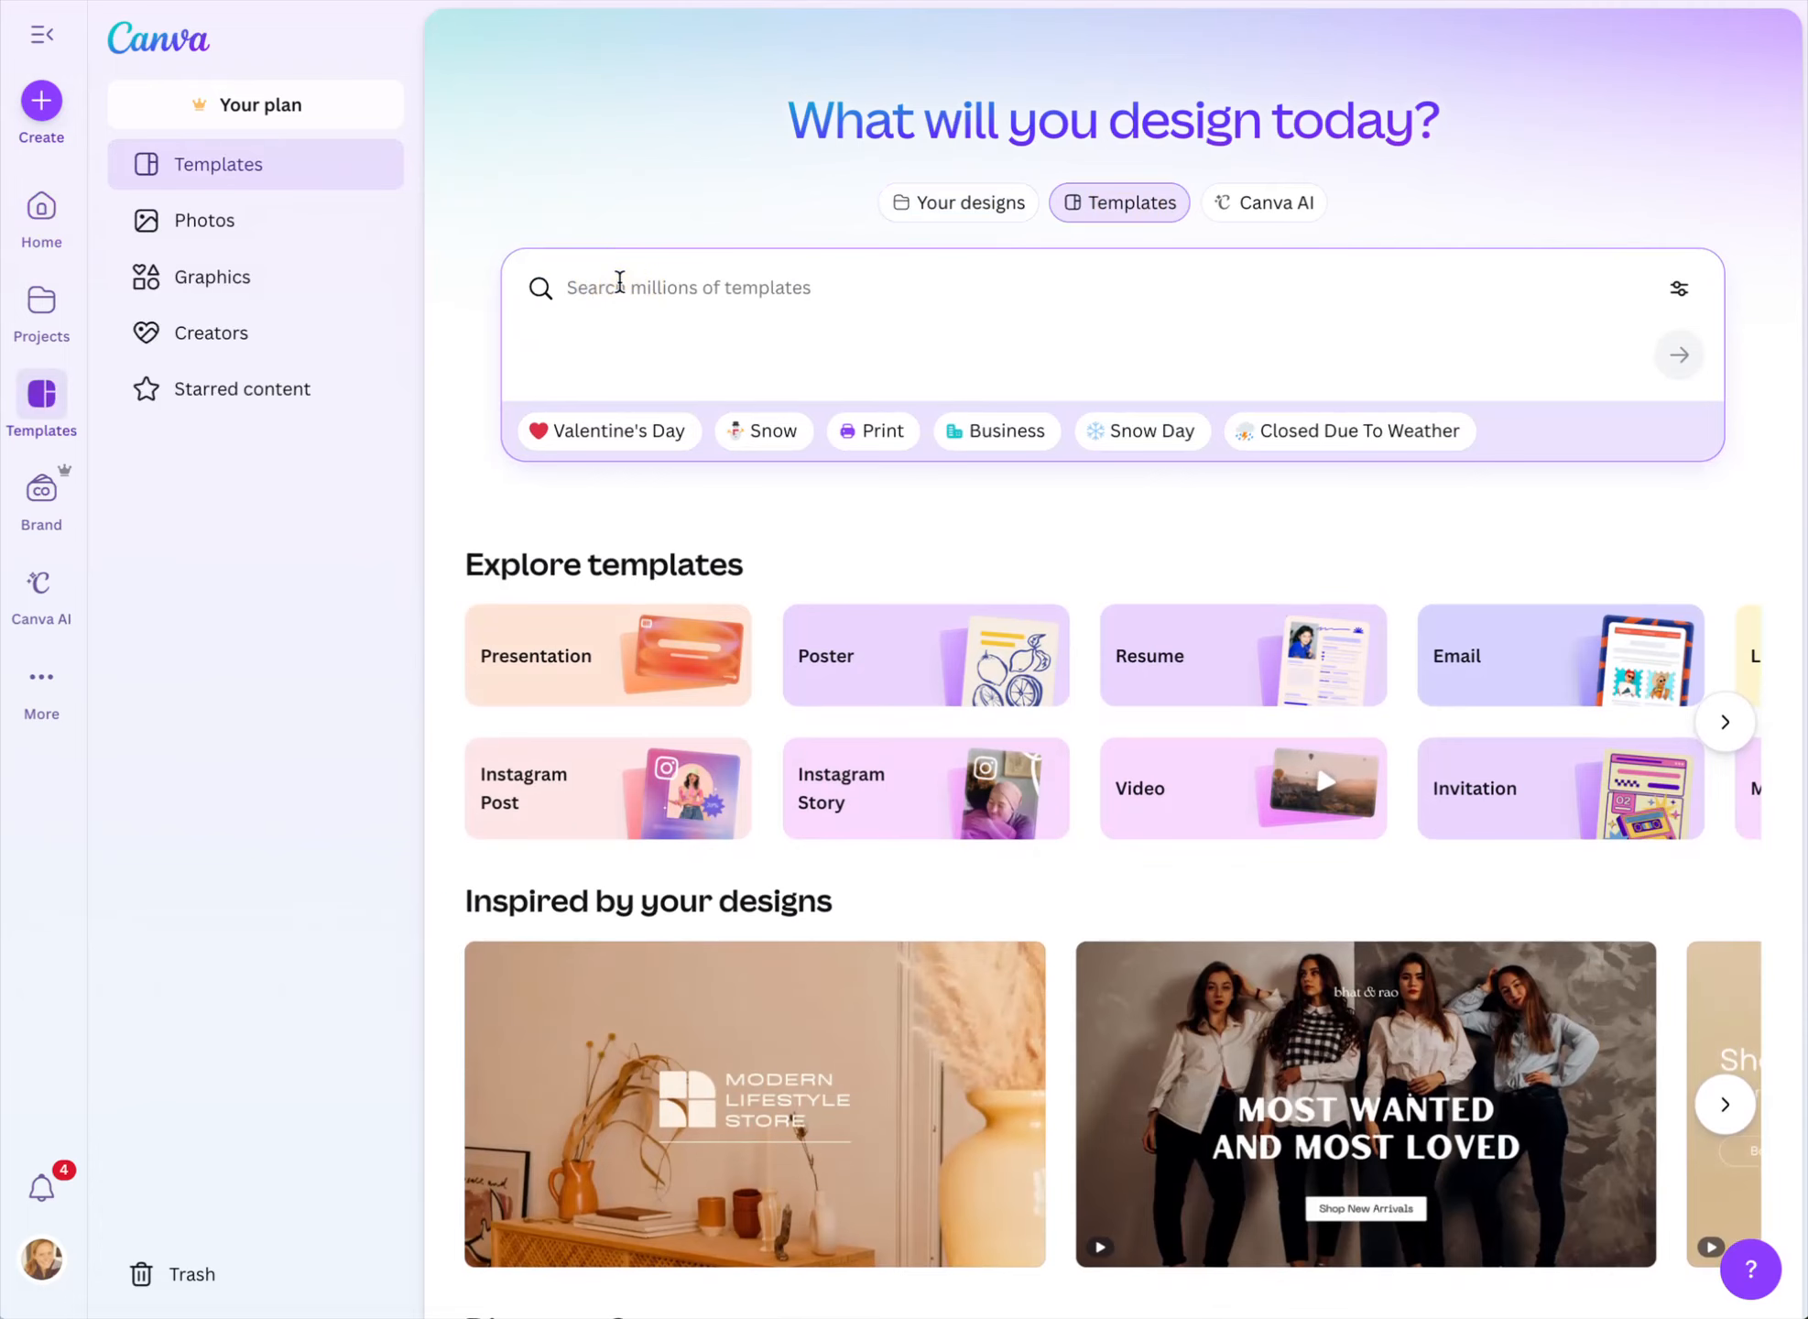
text(yoga class)
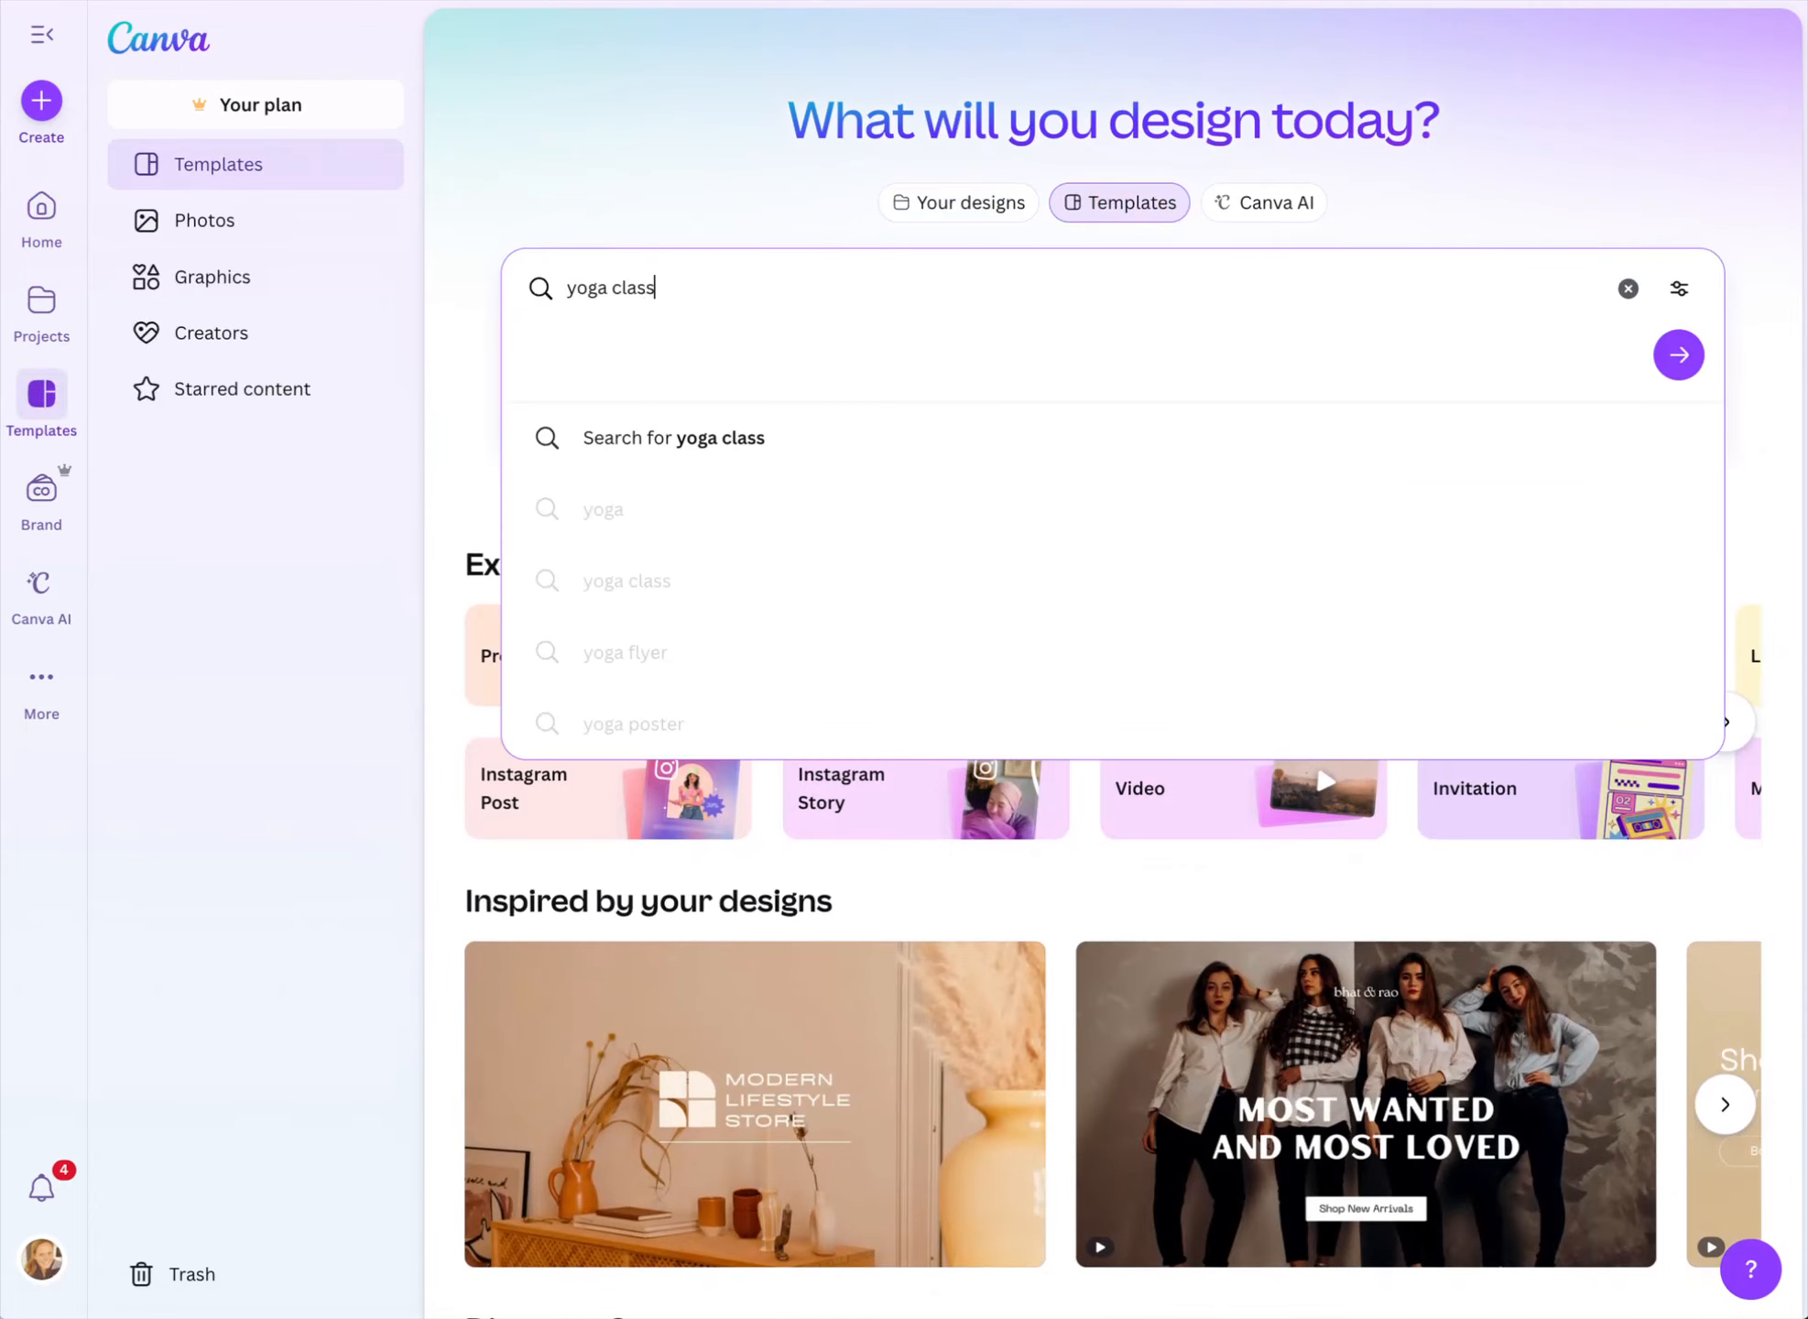
text( flyer)
key(Return)
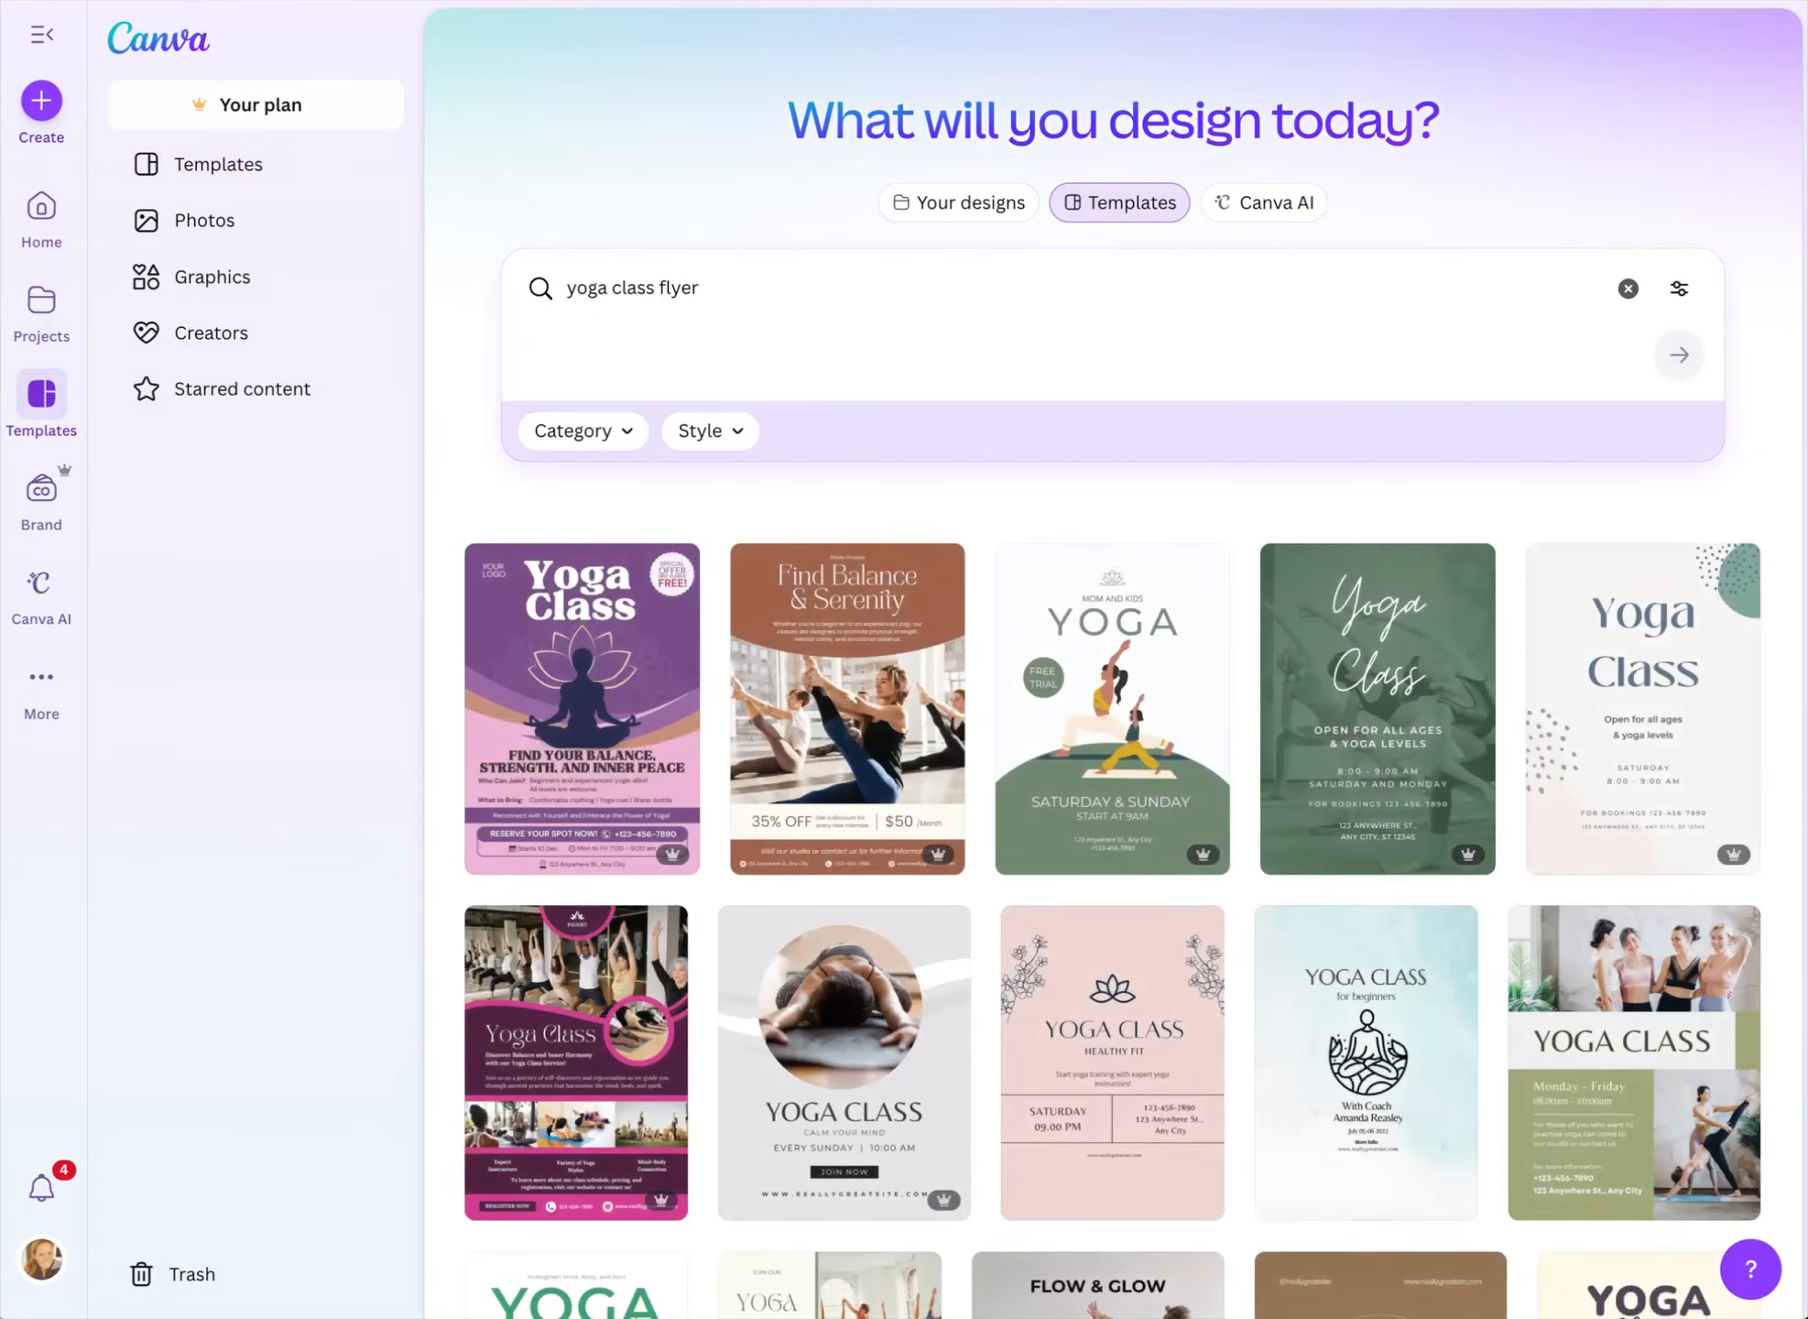
Choose the Black and Green Yoga Fitness Flyer from the results and open it for customizing
scroll(1188, 426, down, 5)
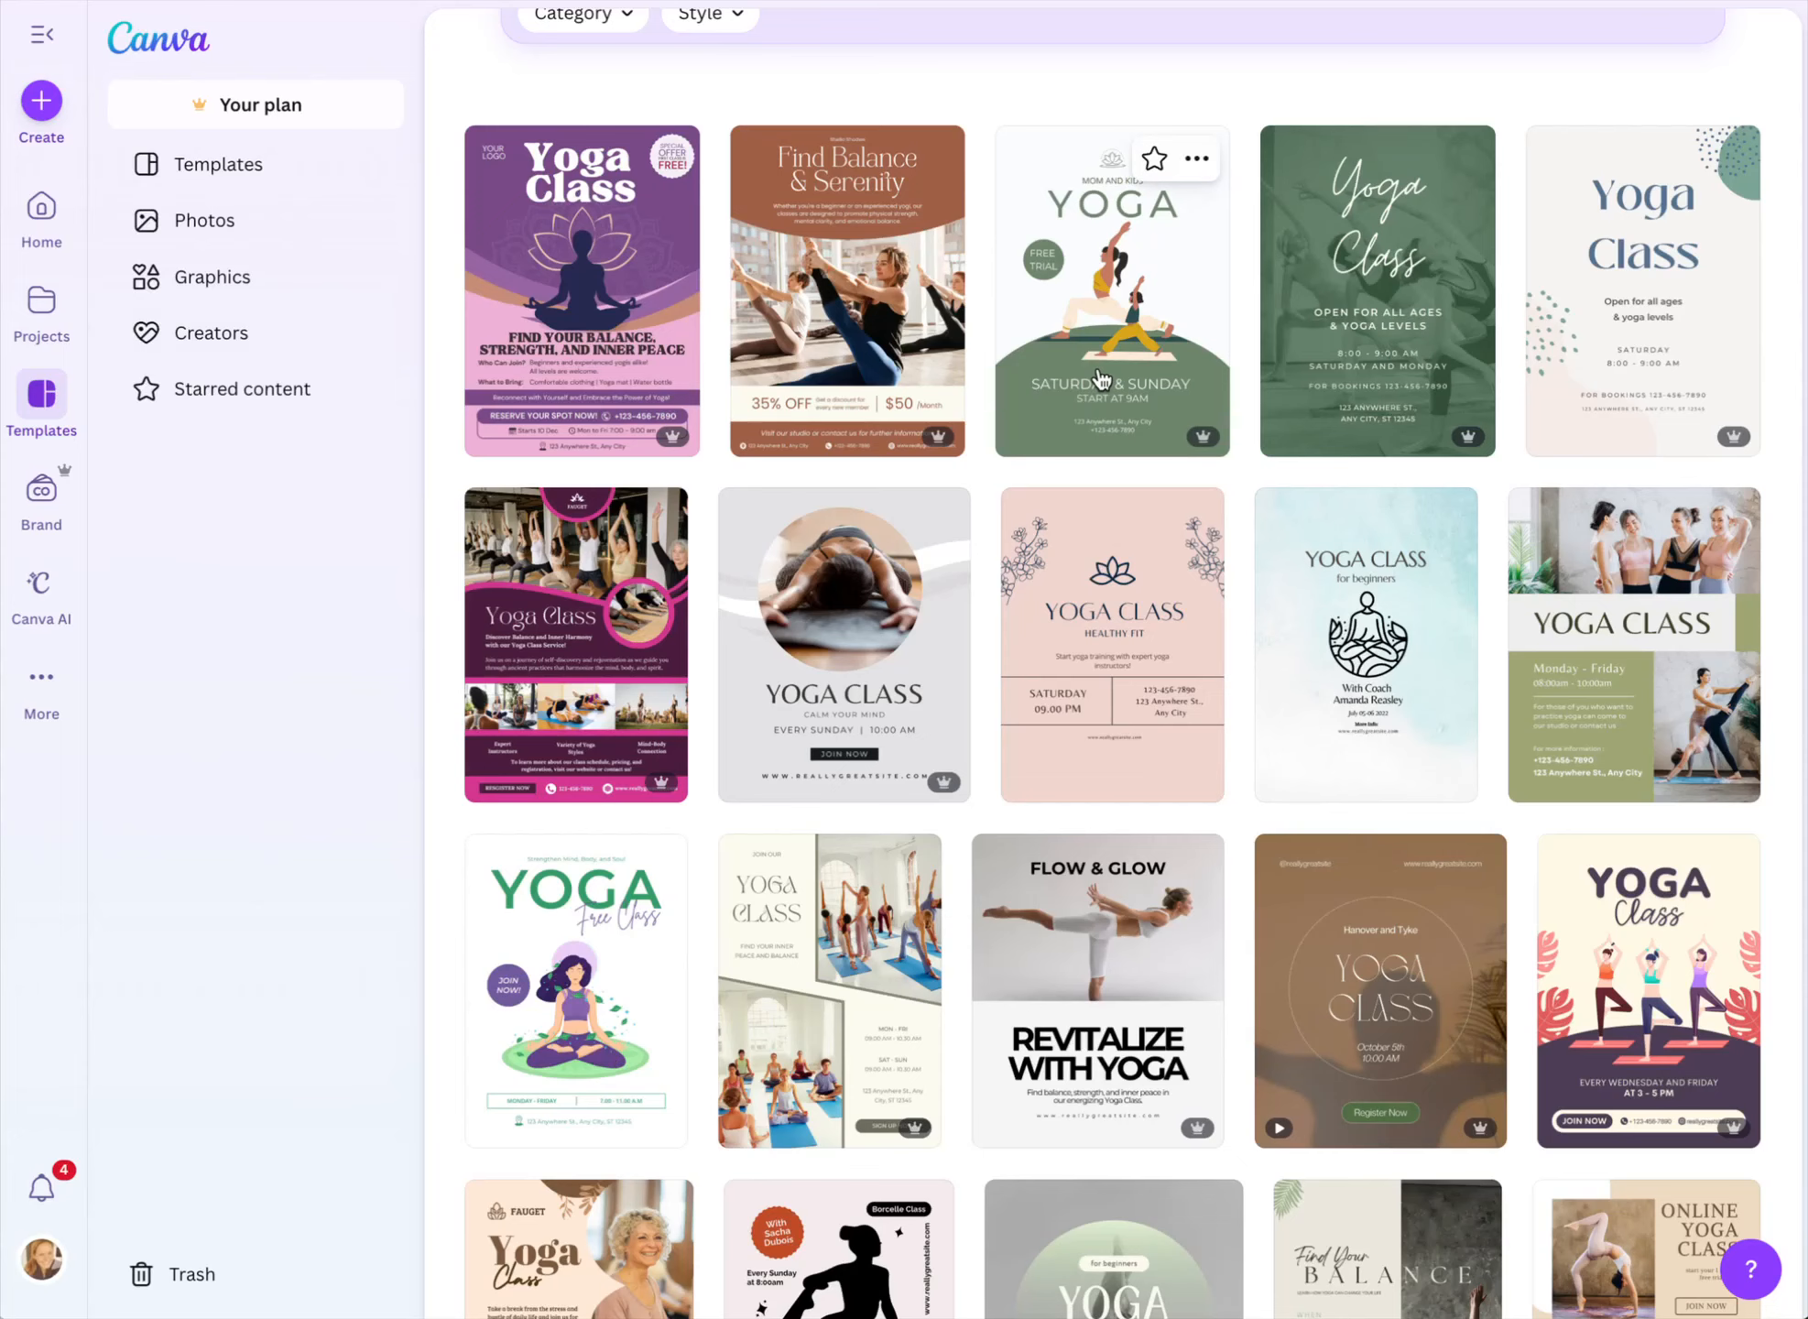
scroll(1102, 380, down, 6)
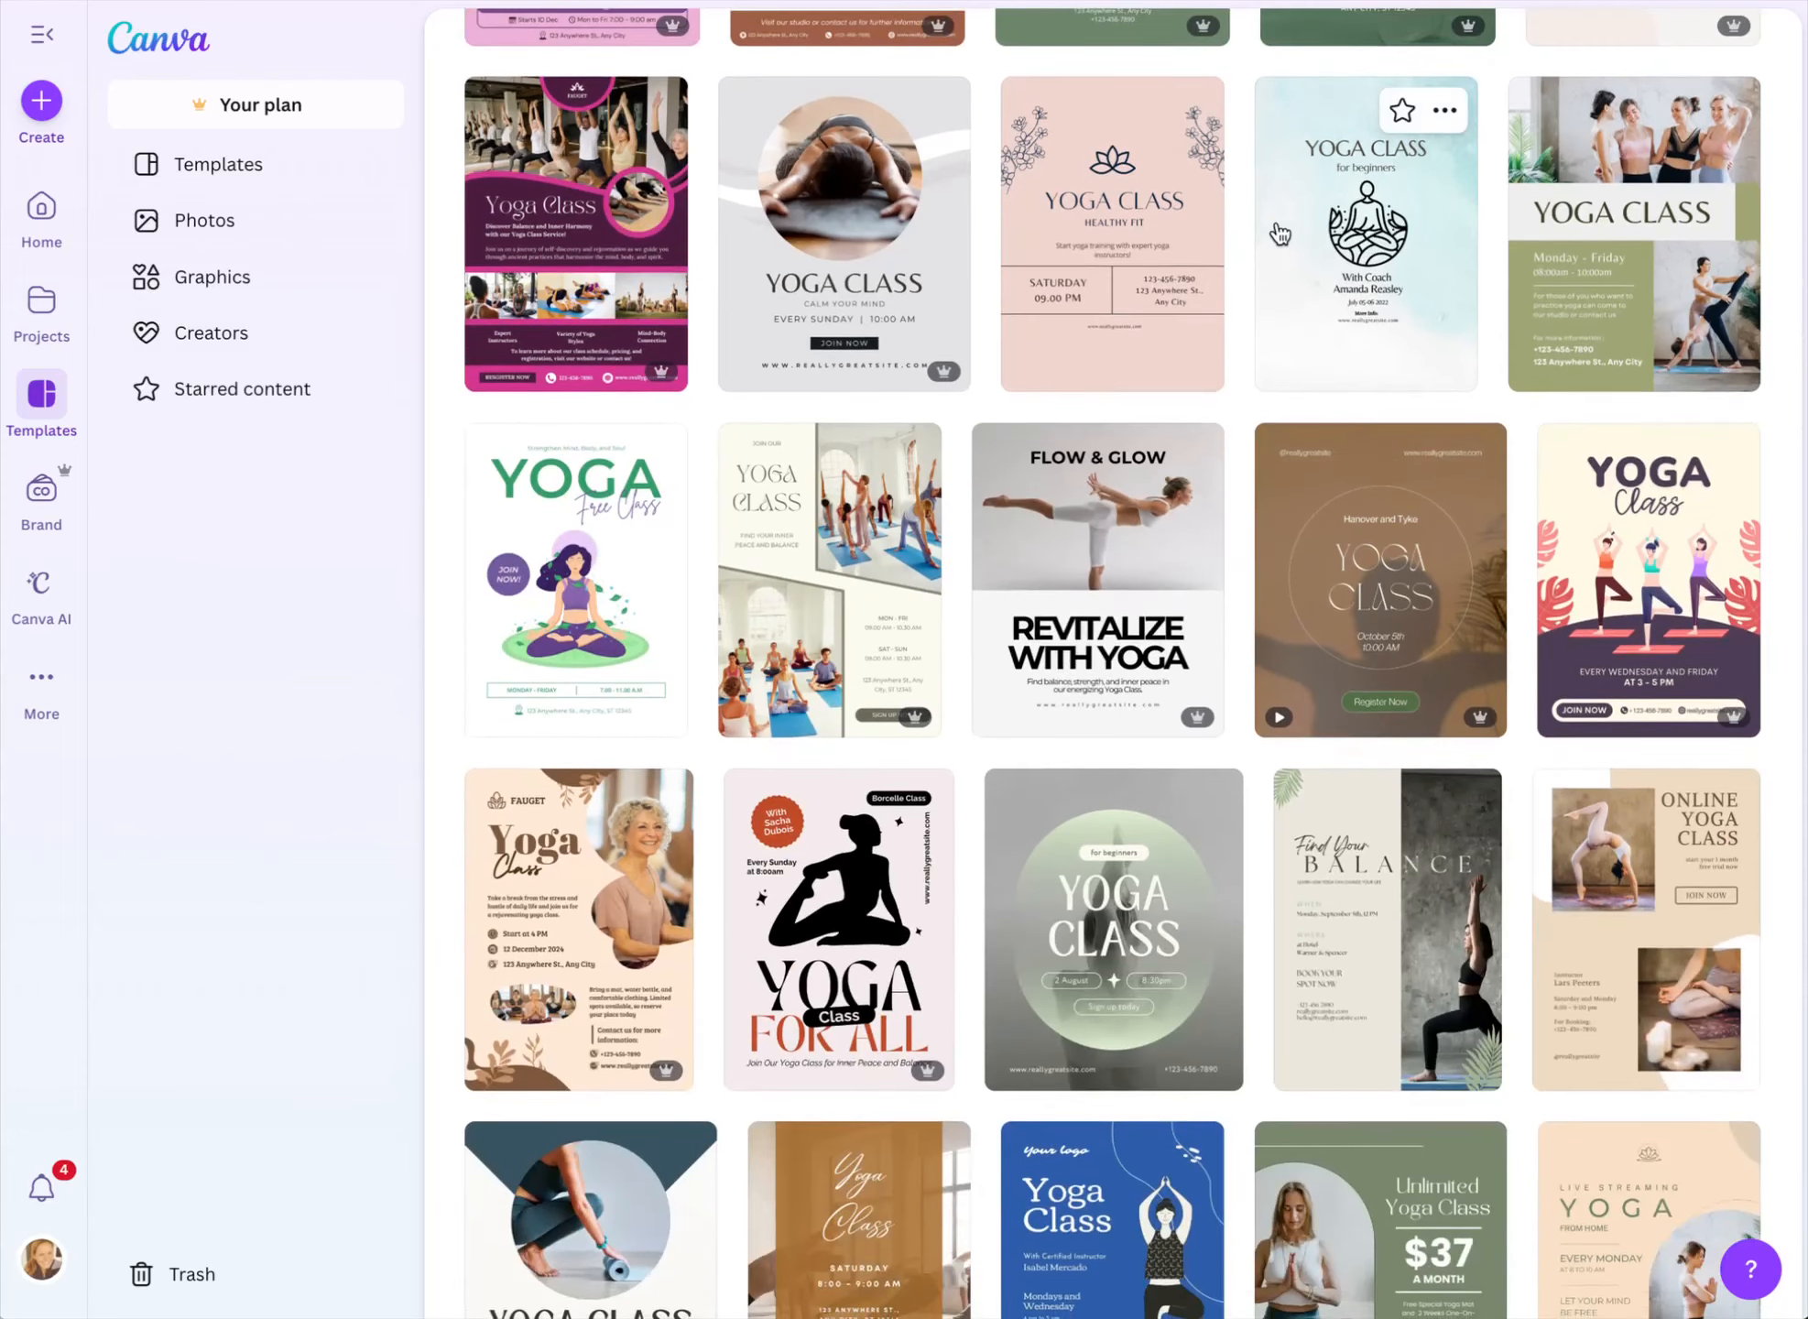
scroll(1280, 234, down, 5)
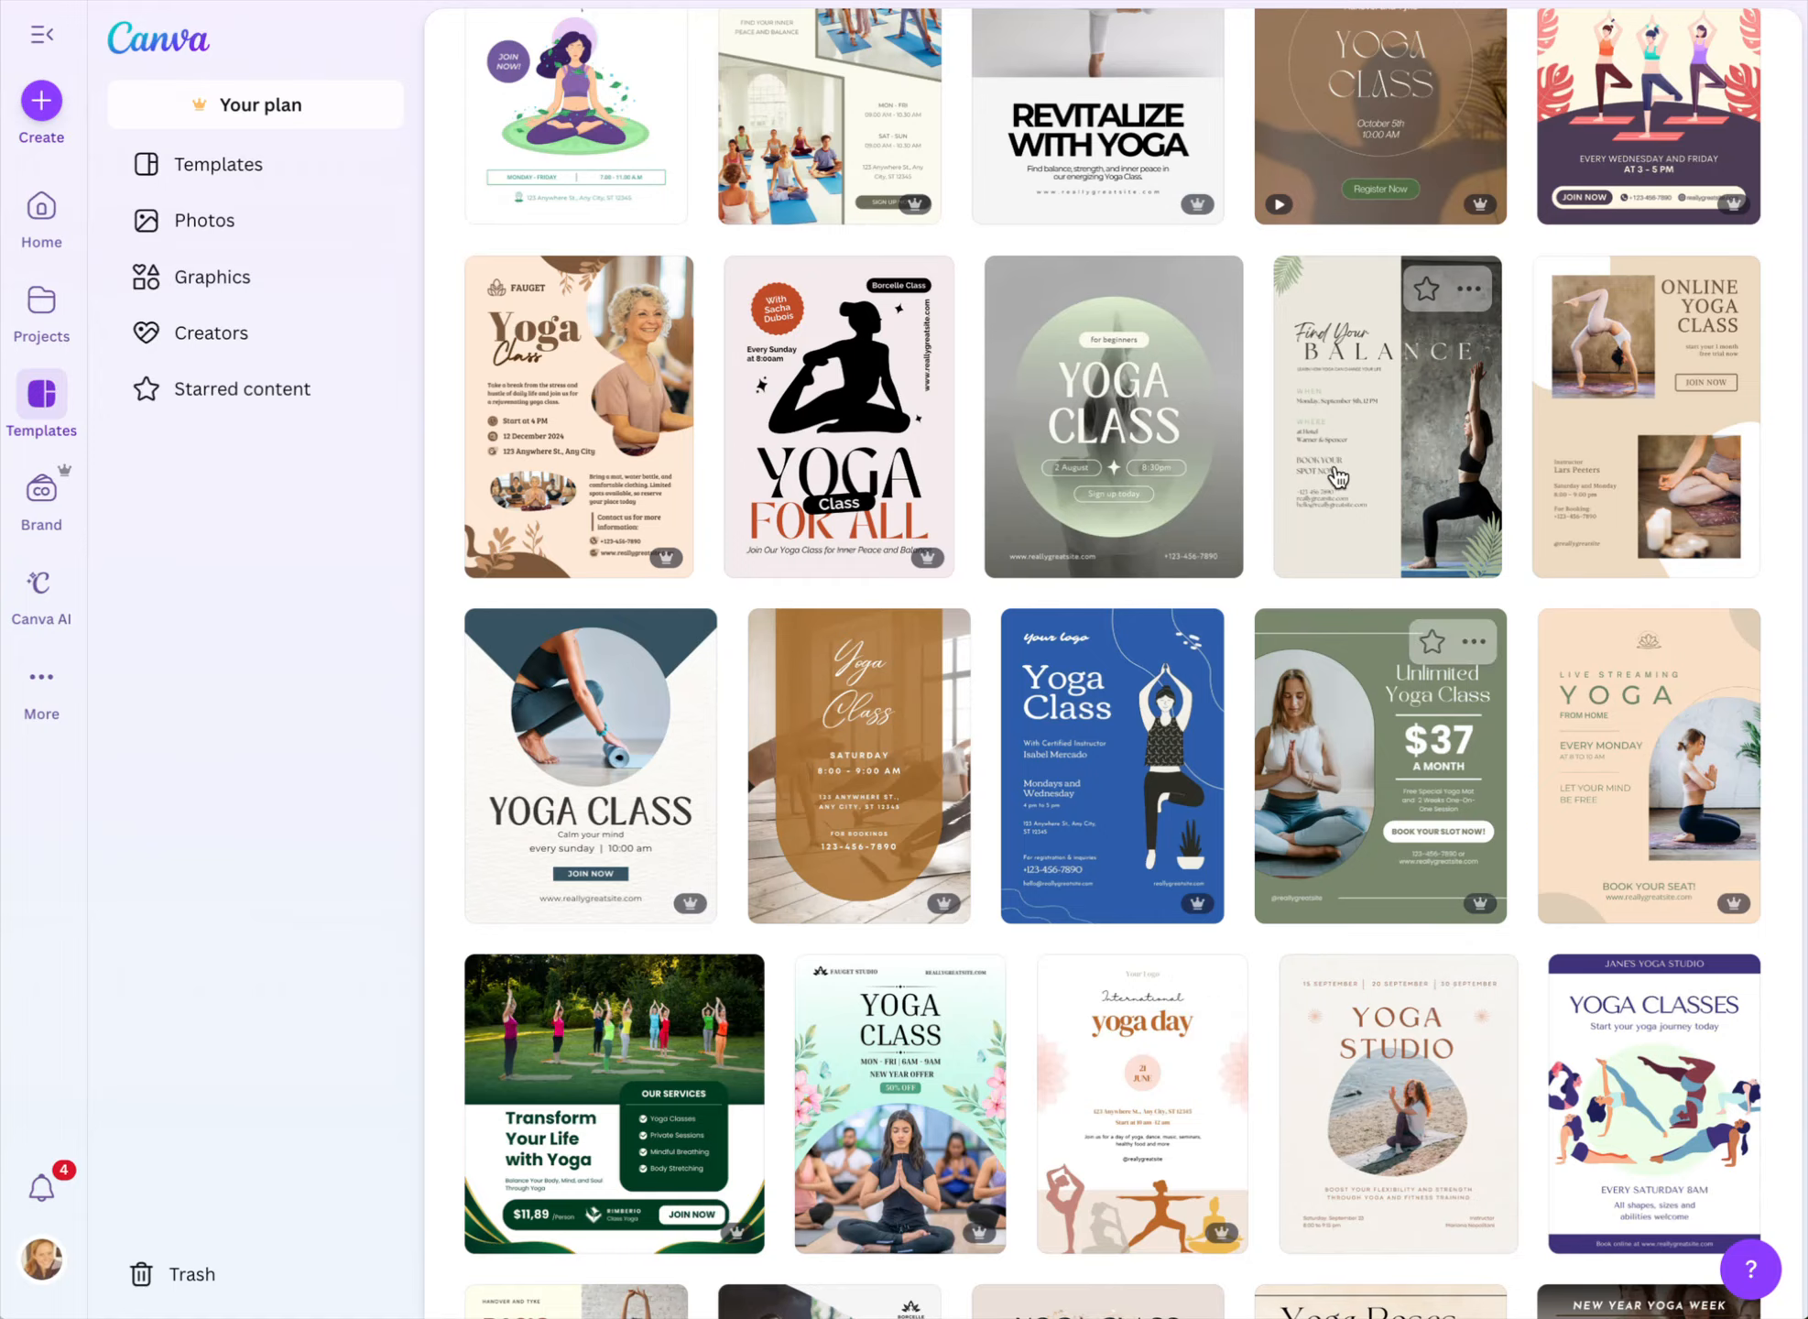
click(1394, 469)
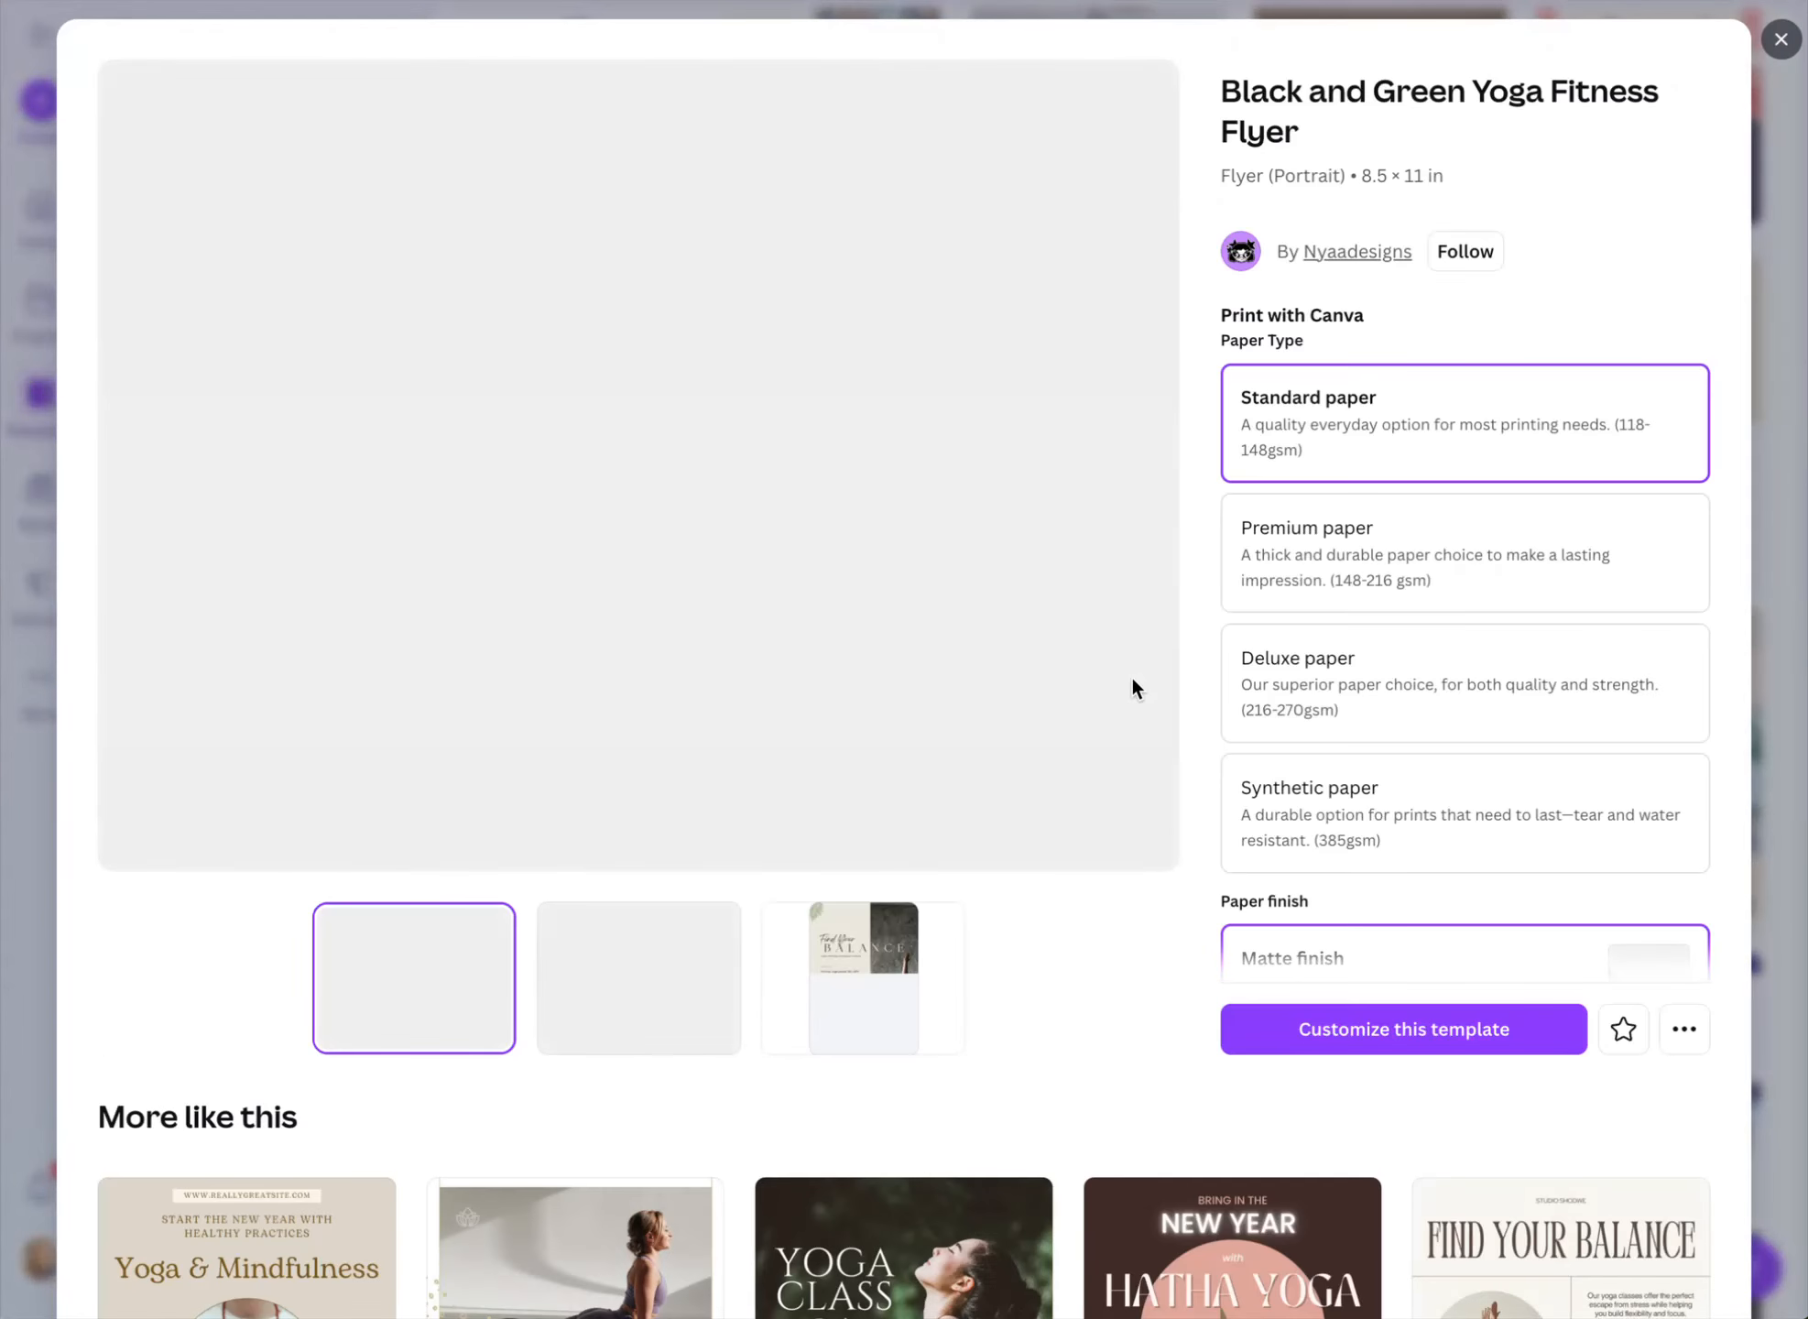
scroll(1131, 686, down, 5)
scroll(1131, 680, down, 5)
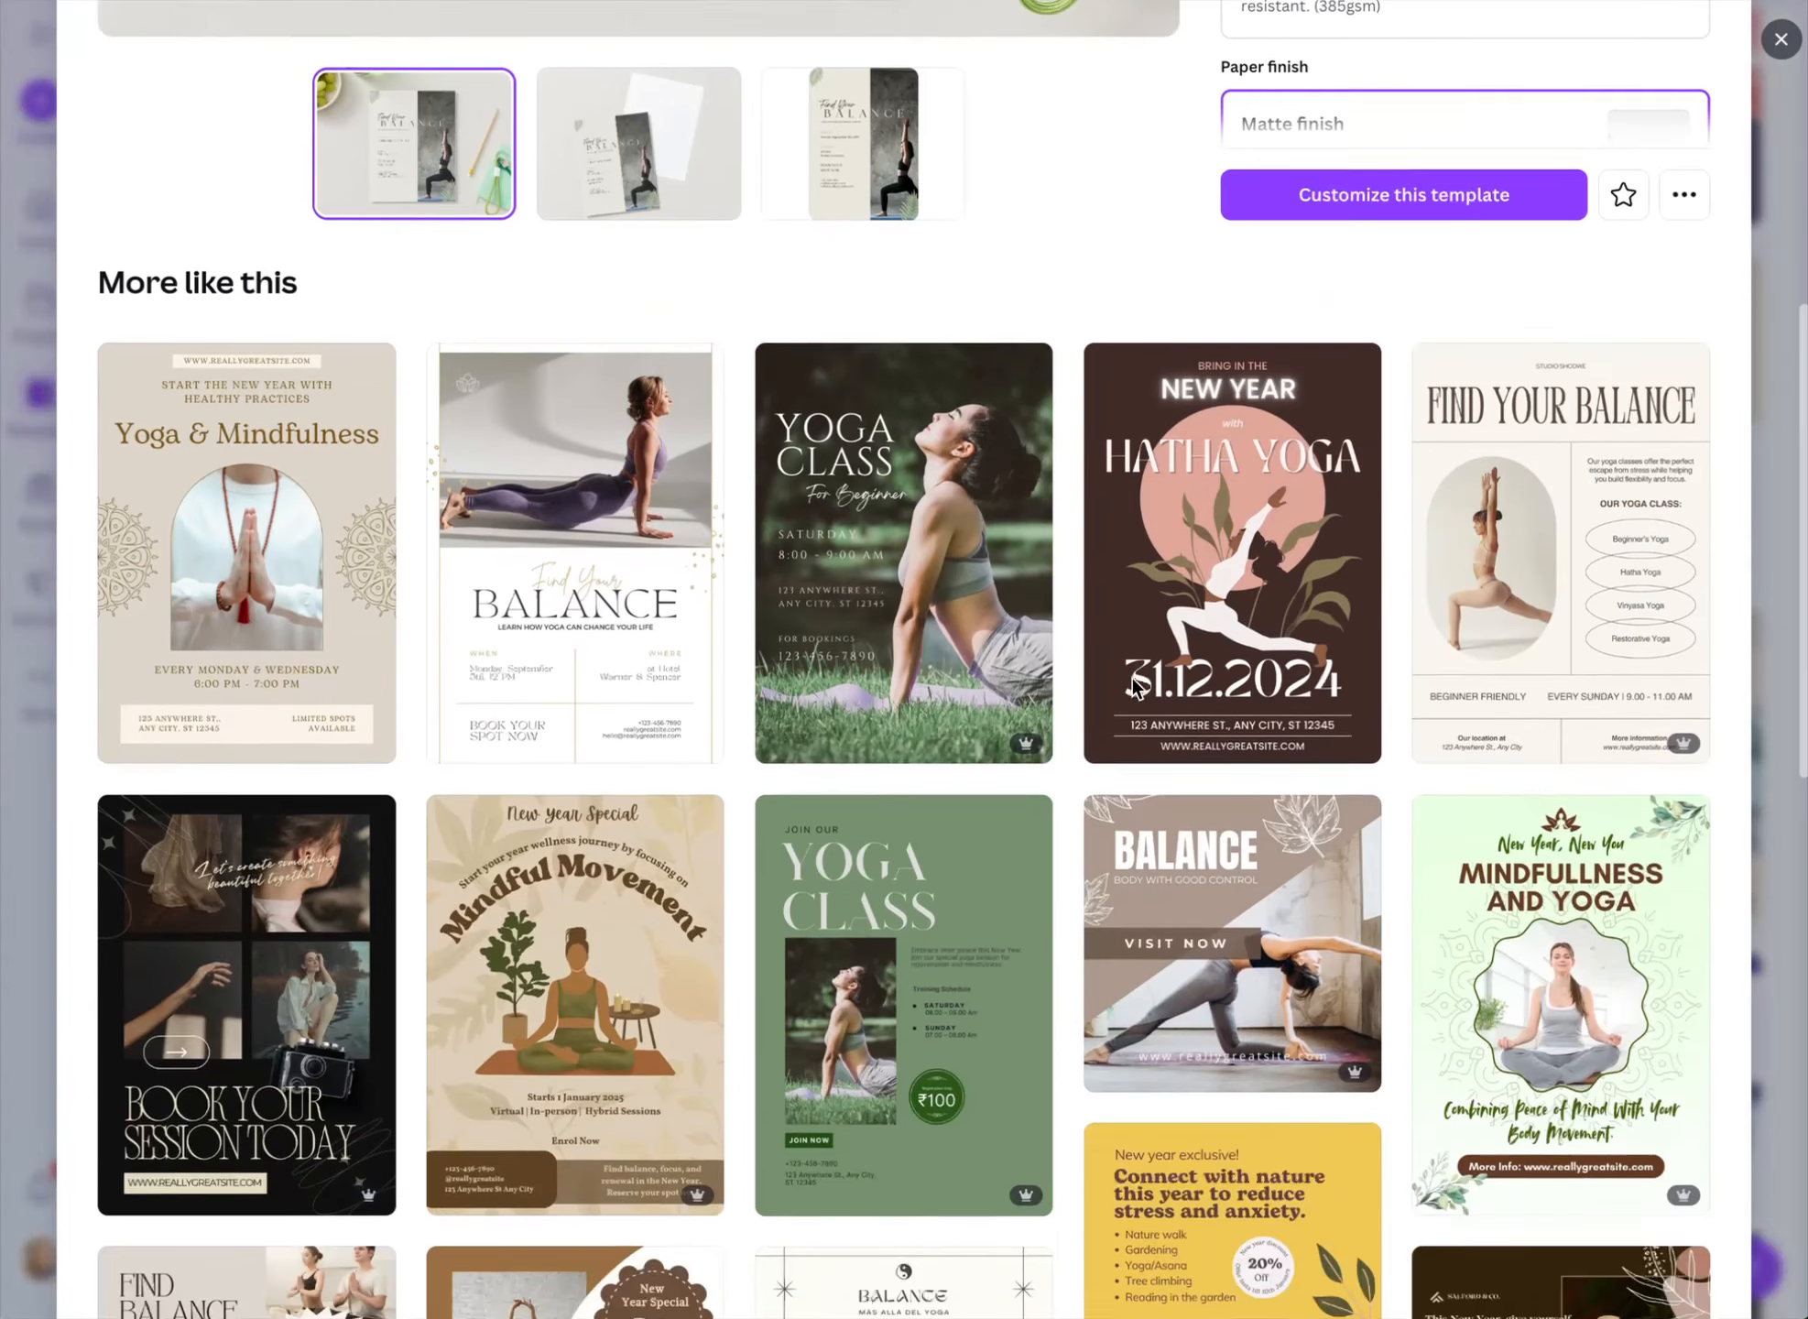
scroll(1131, 679, up, 10)
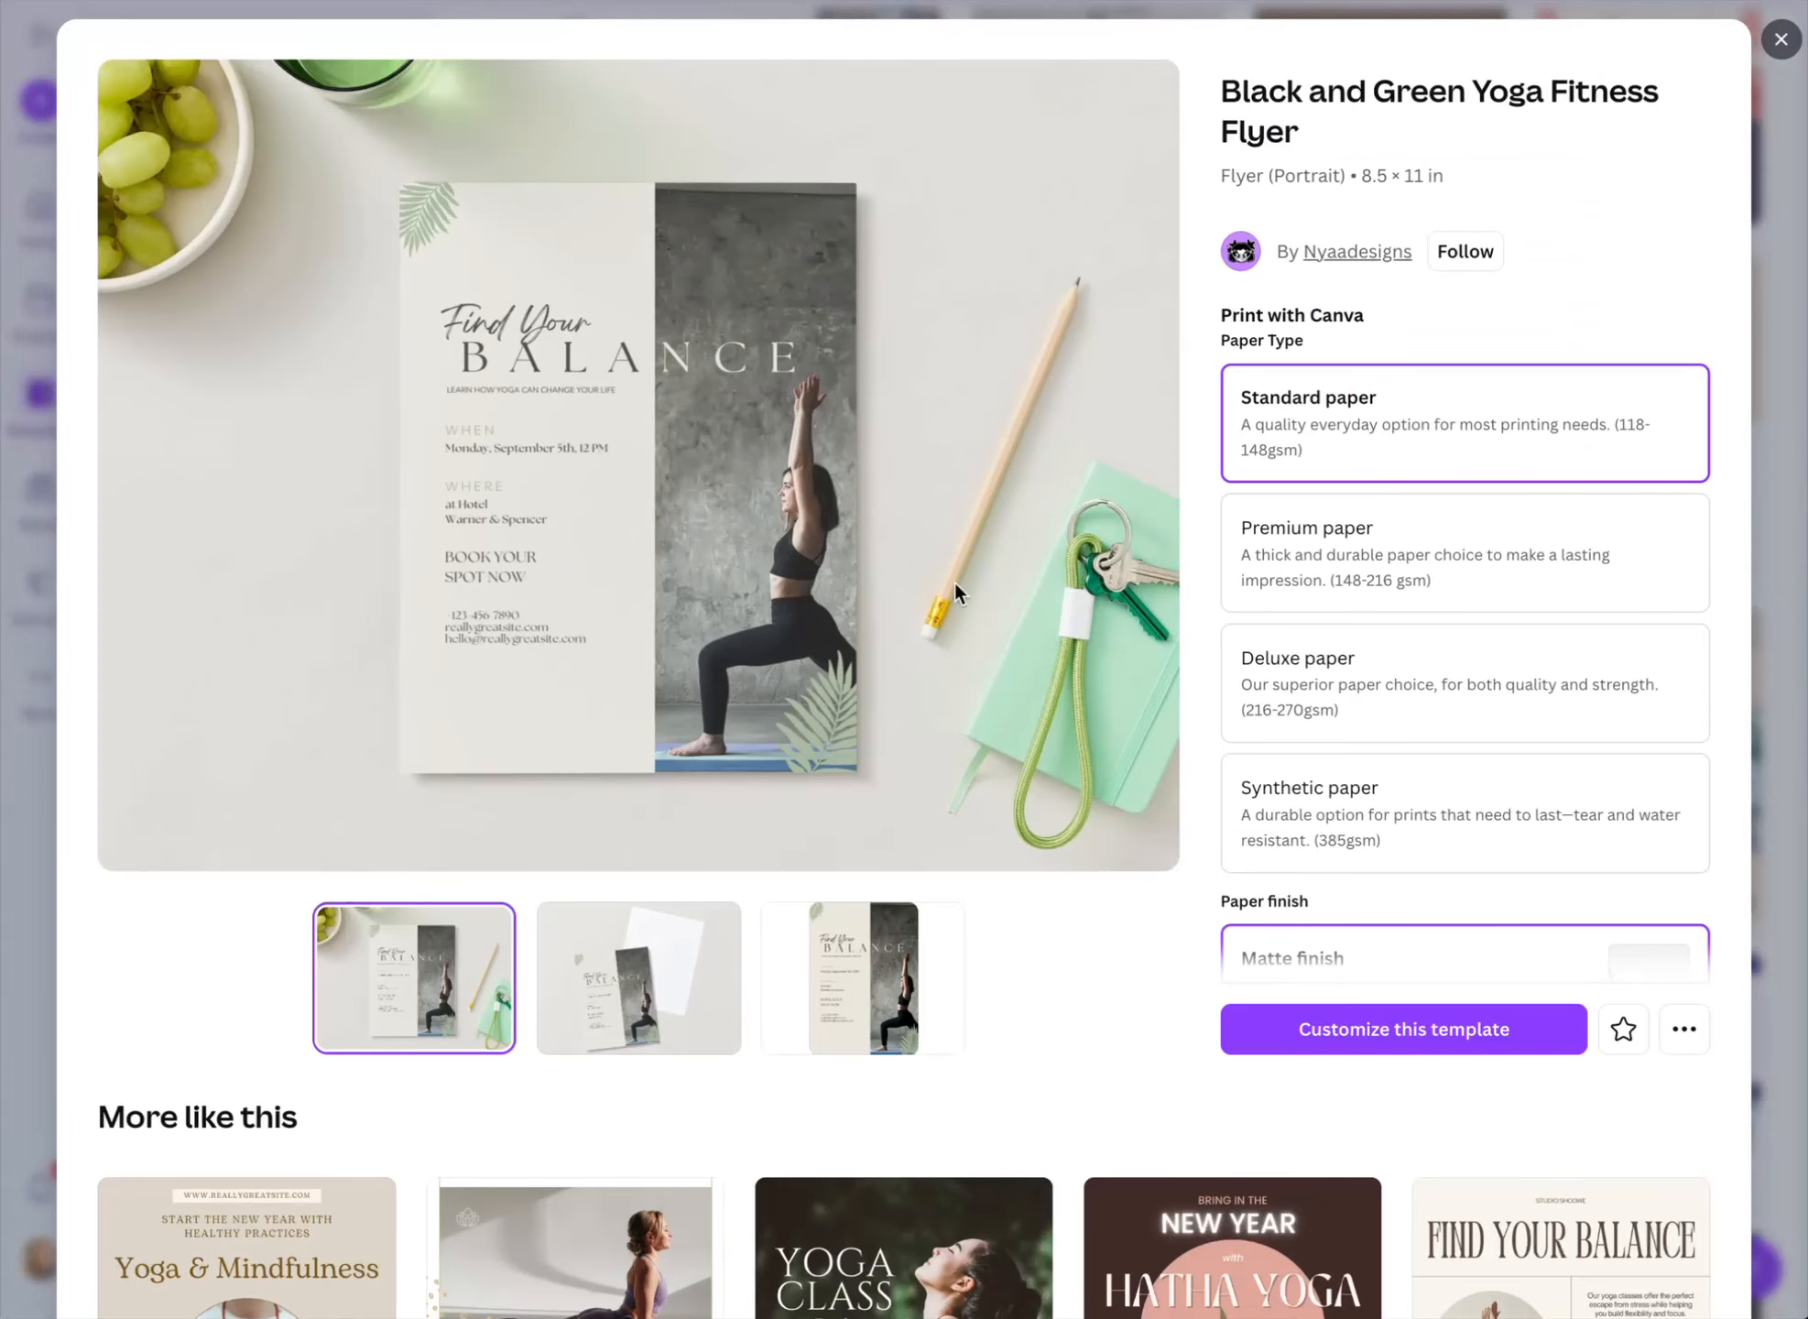
click(1417, 1018)
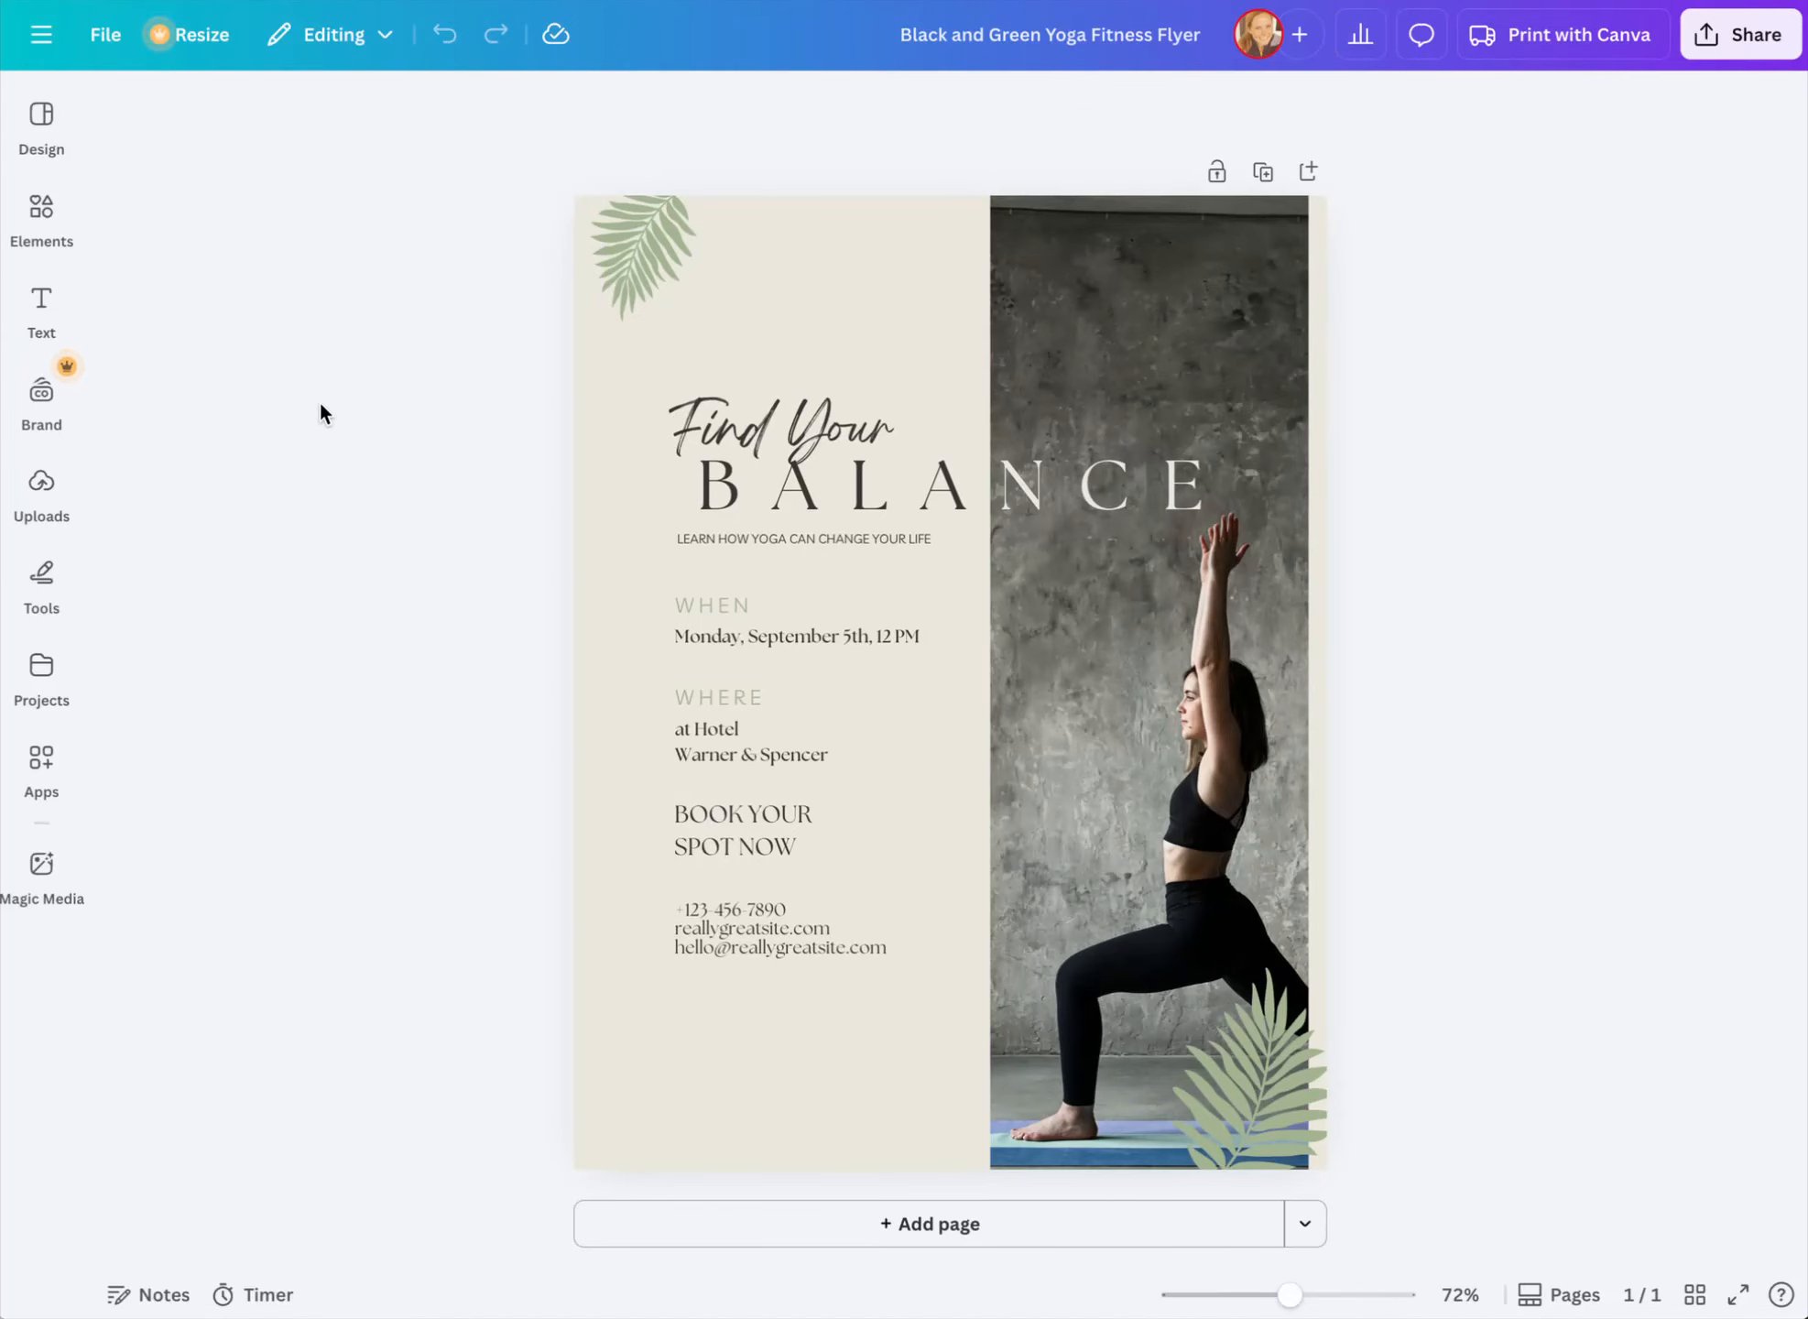
Show the brand assets beside the flyer, dismiss the Brand Kit notice and select the Ananda Matri Brand Kit
click(42, 403)
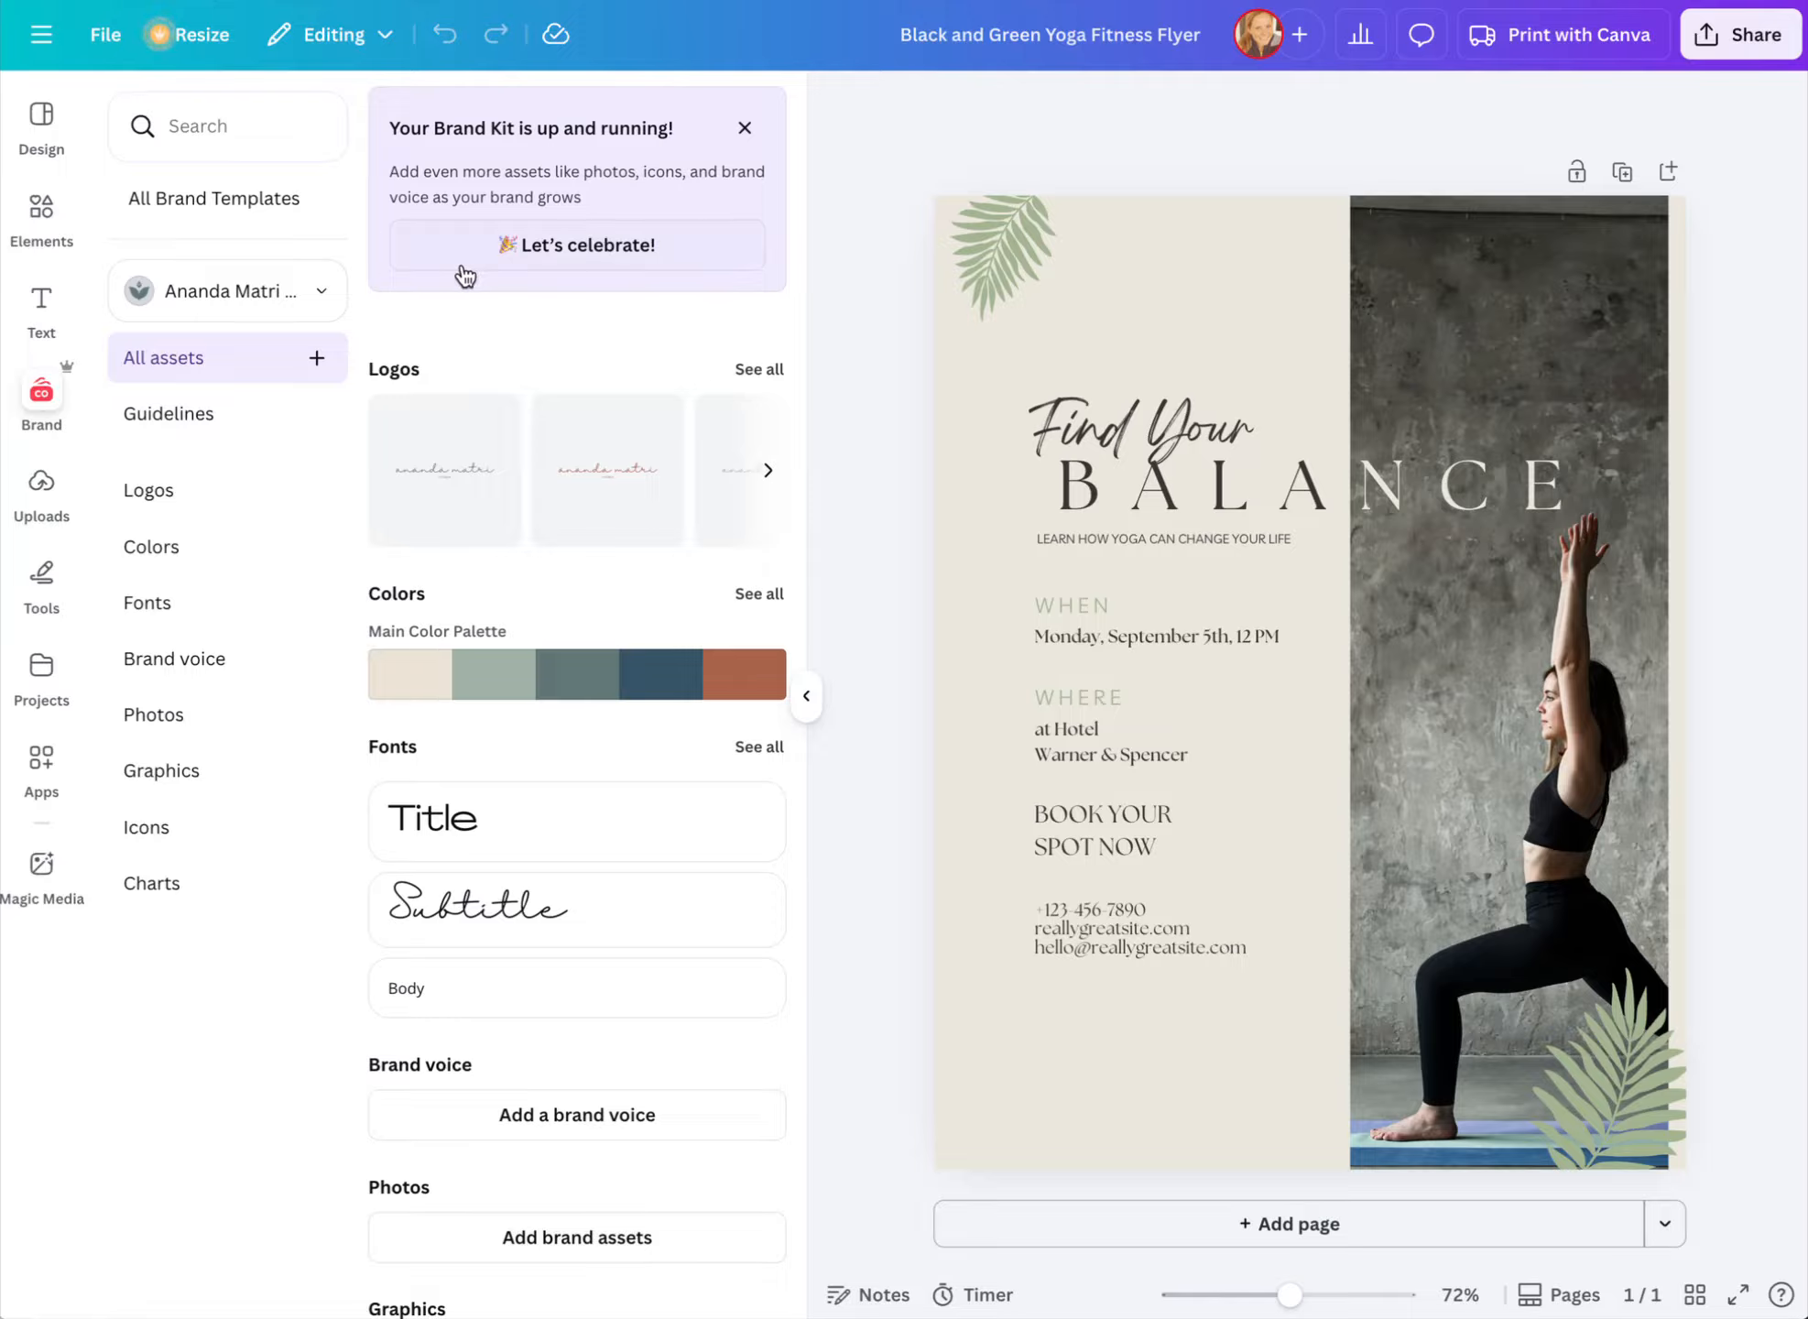
click(743, 128)
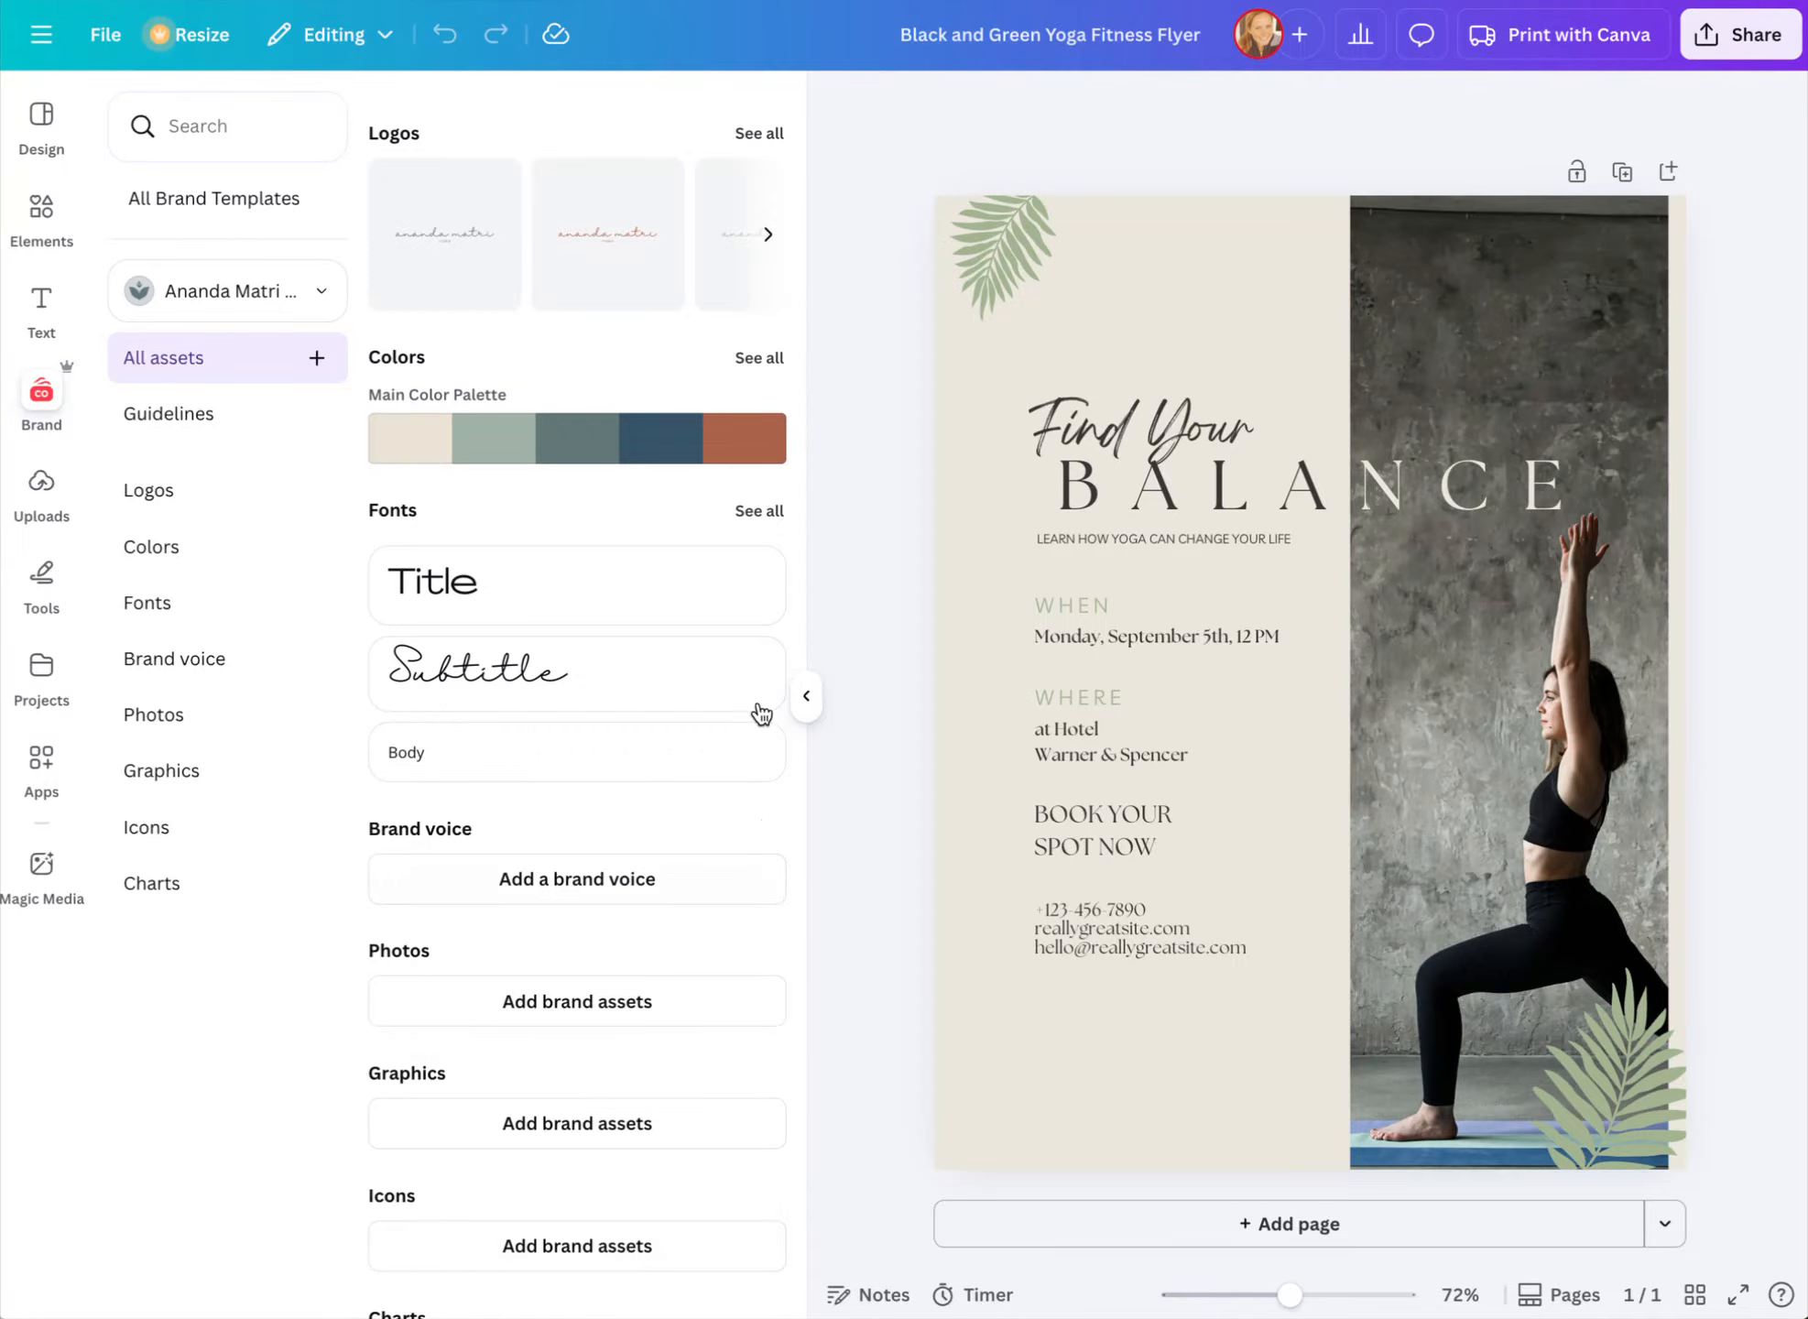
scroll(553, 926, down, 2)
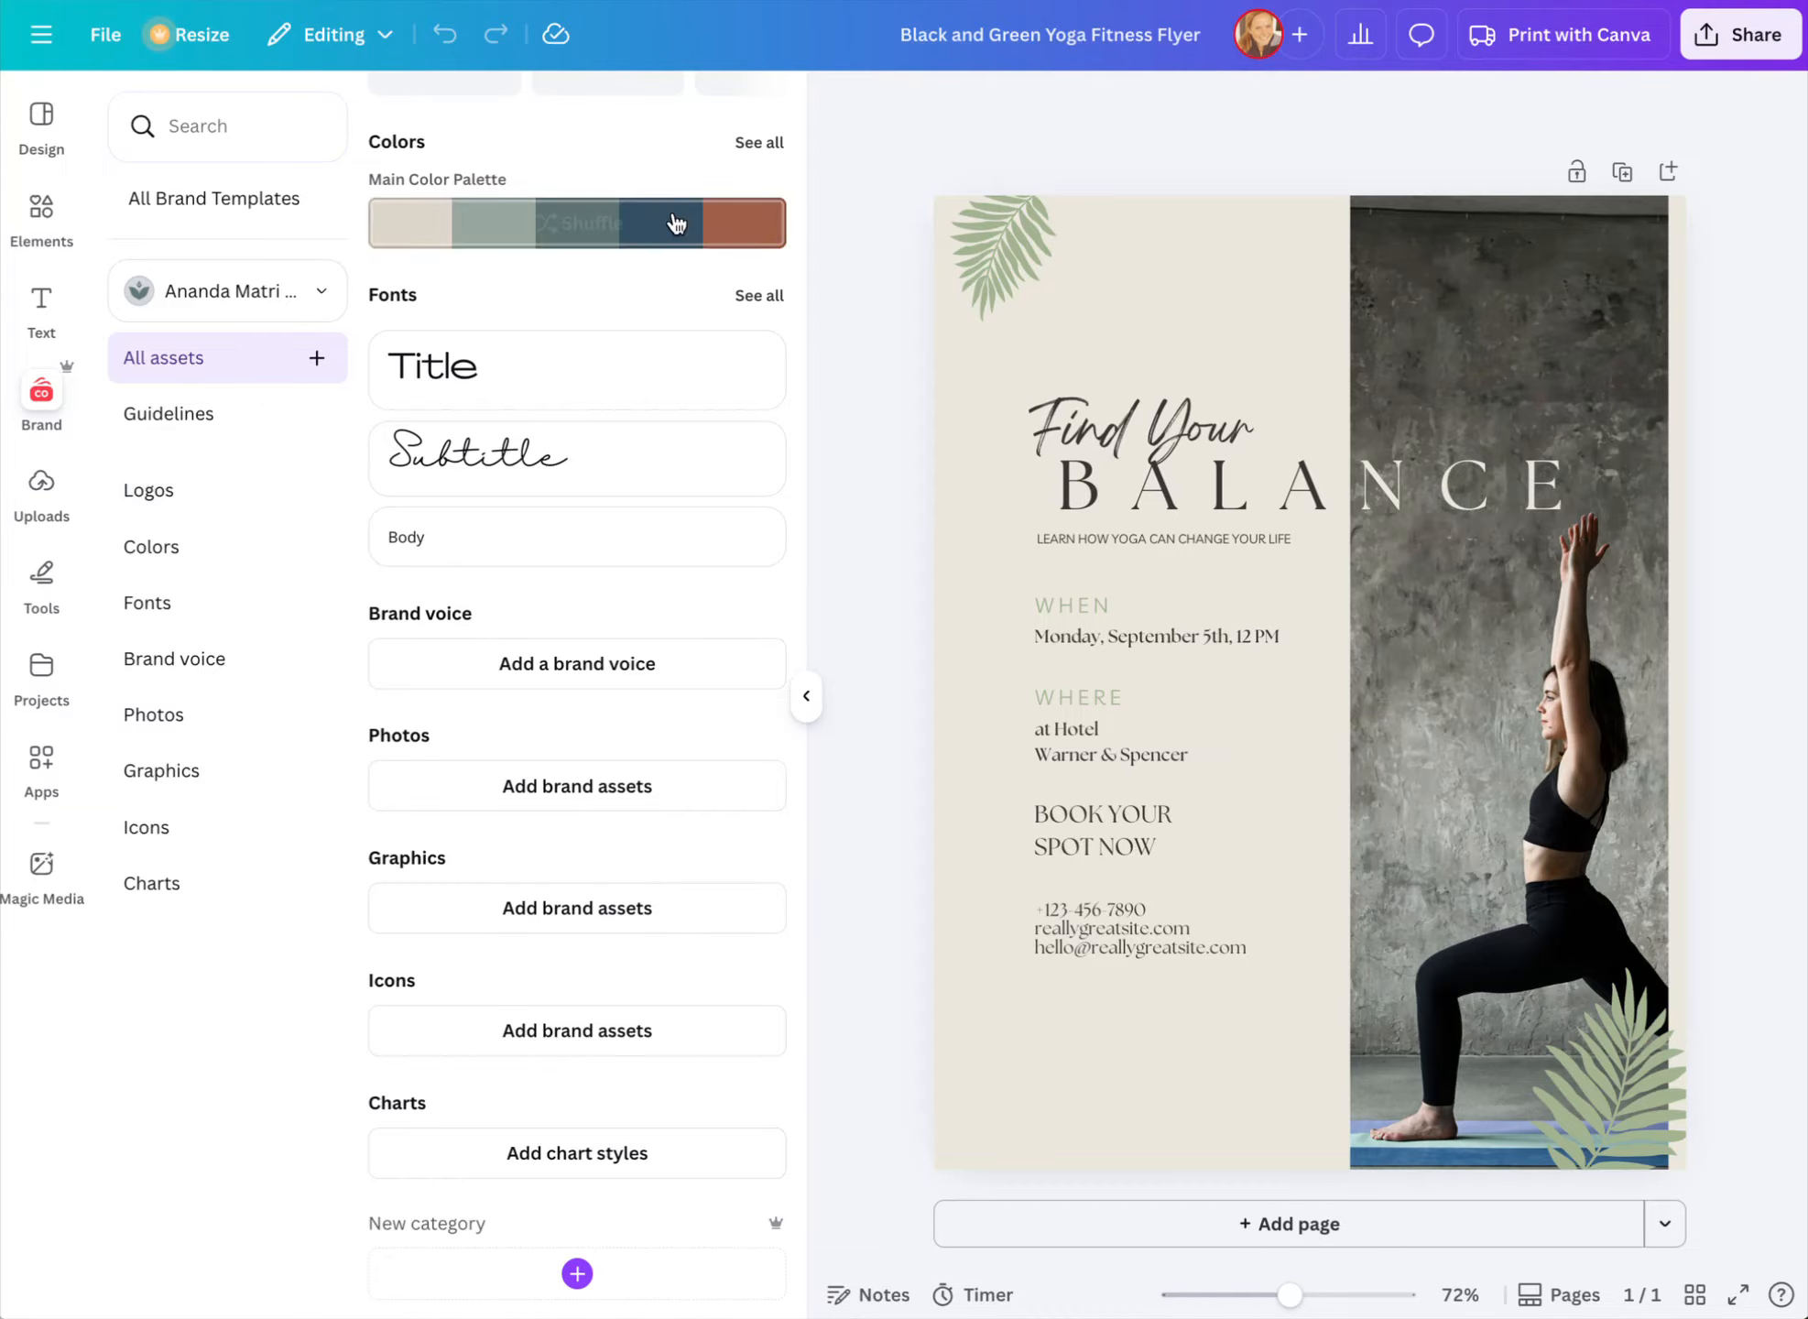
click(807, 700)
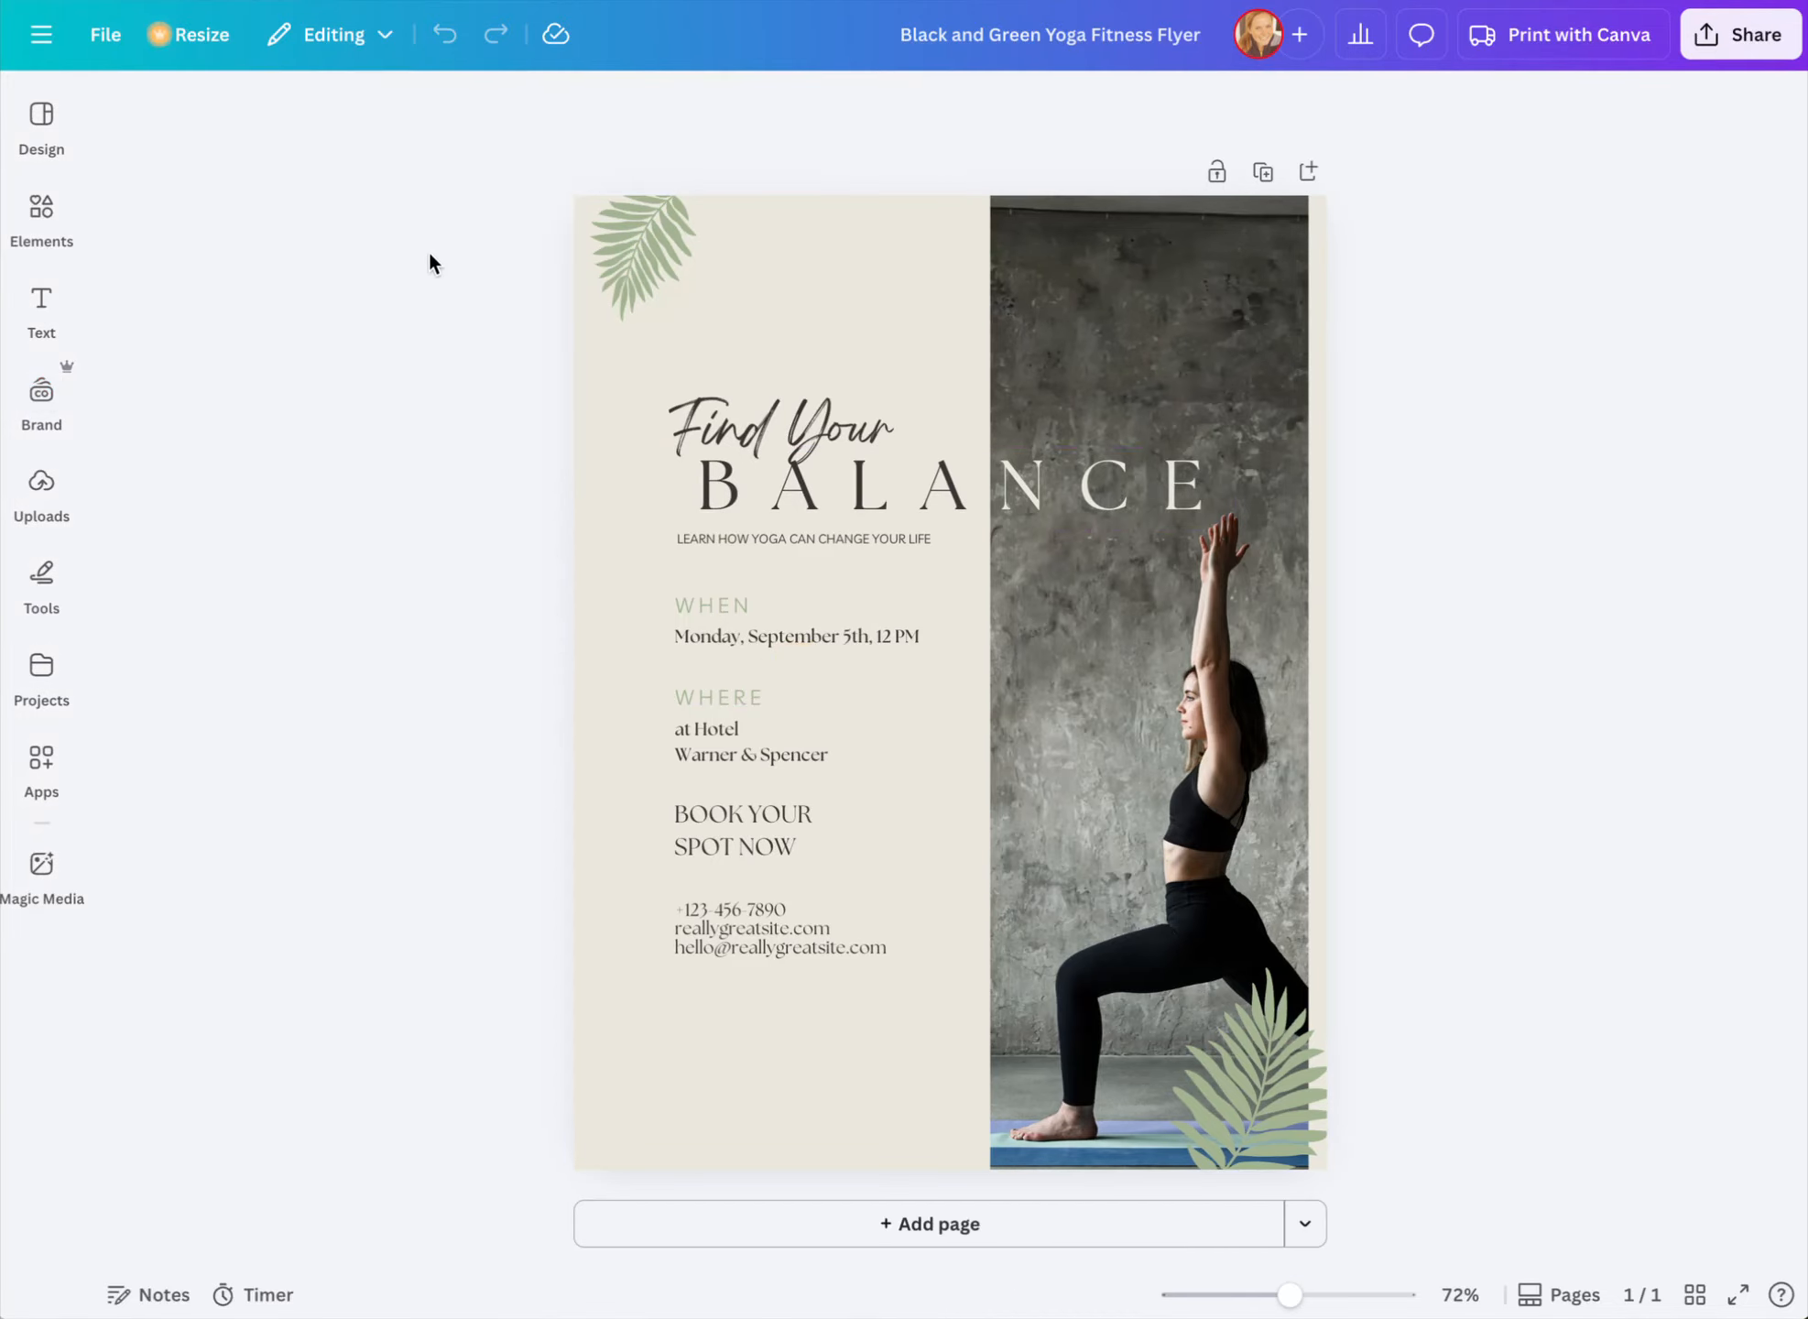
click(44, 403)
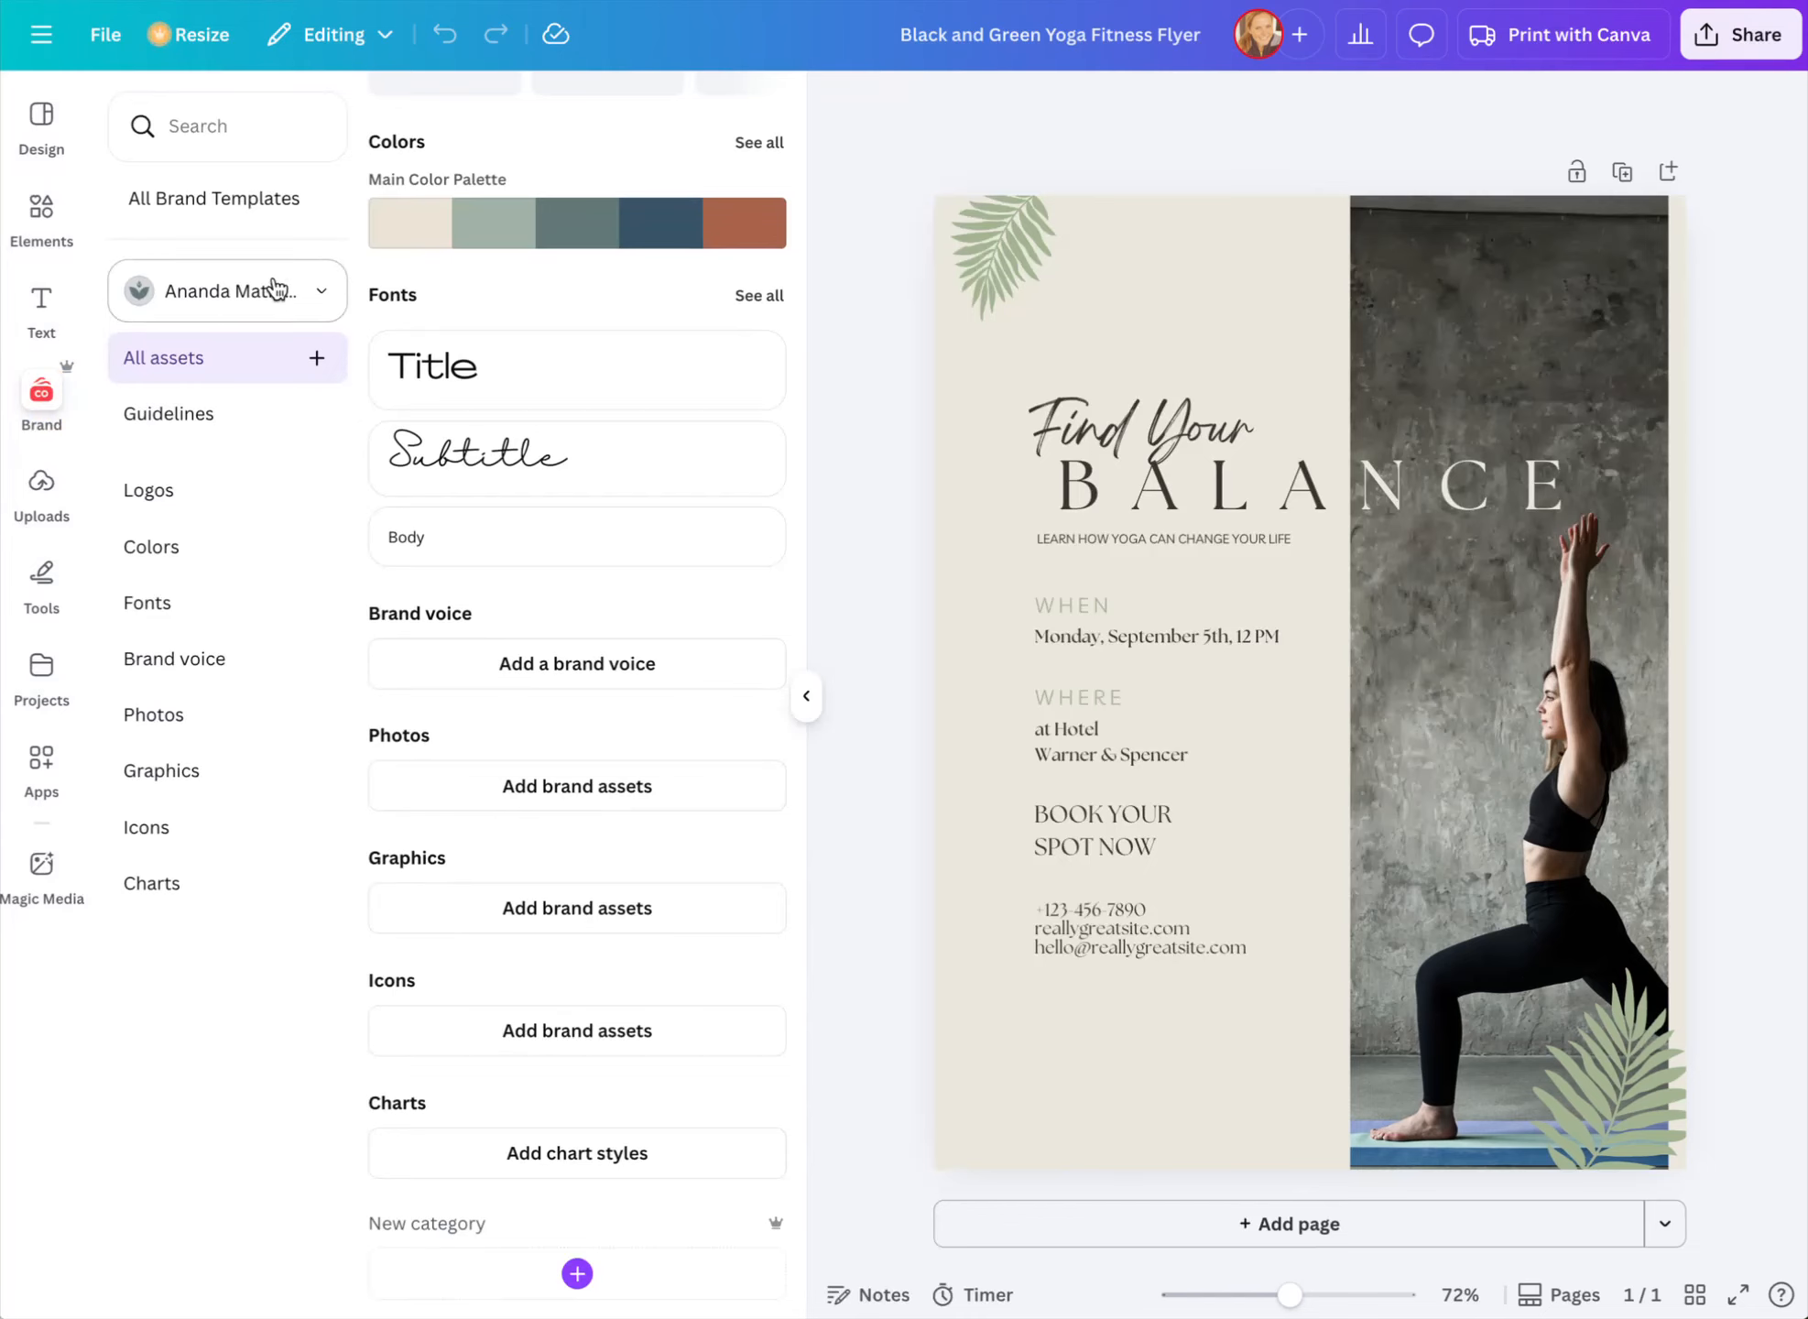
click(215, 300)
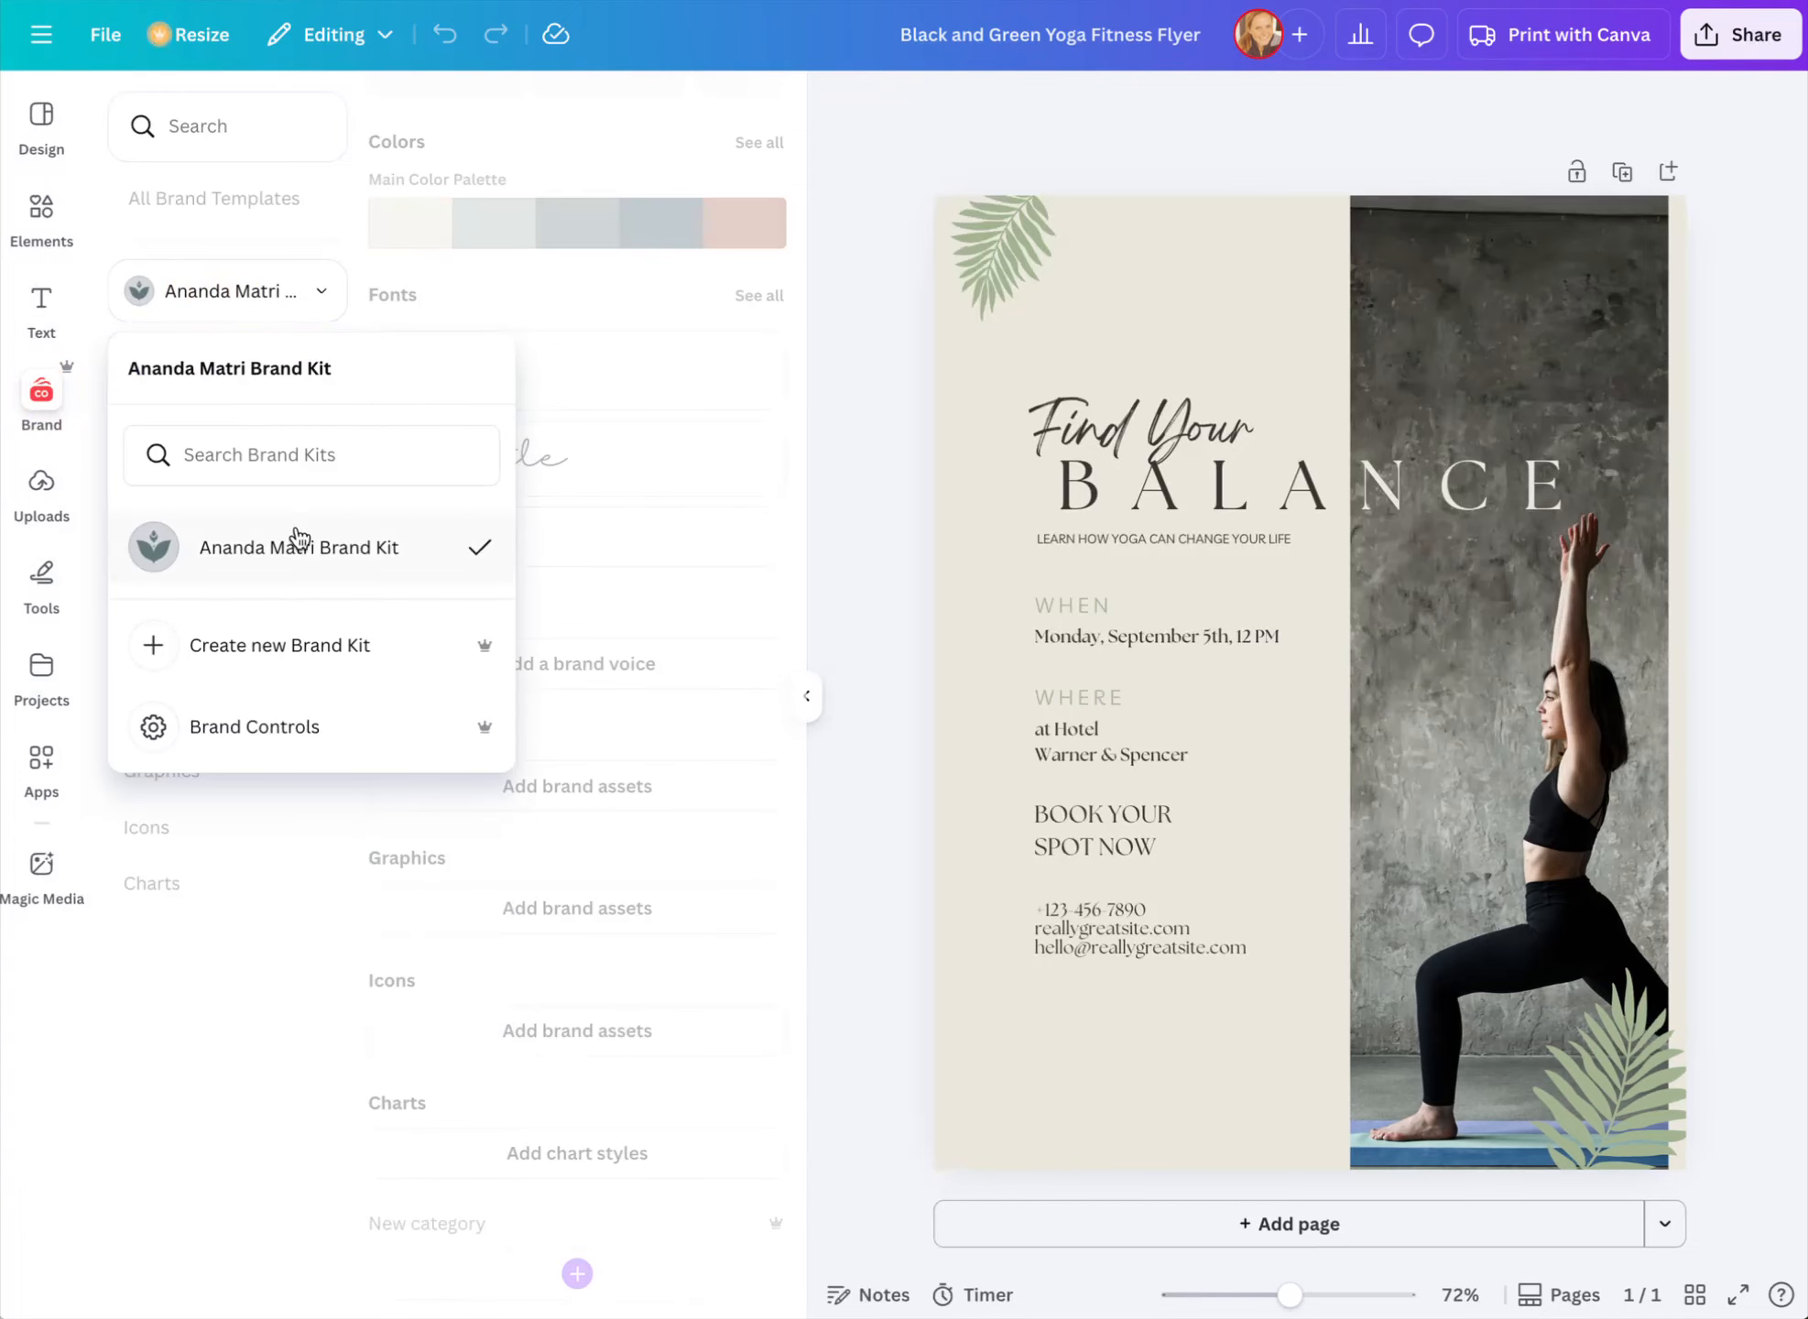
click(304, 555)
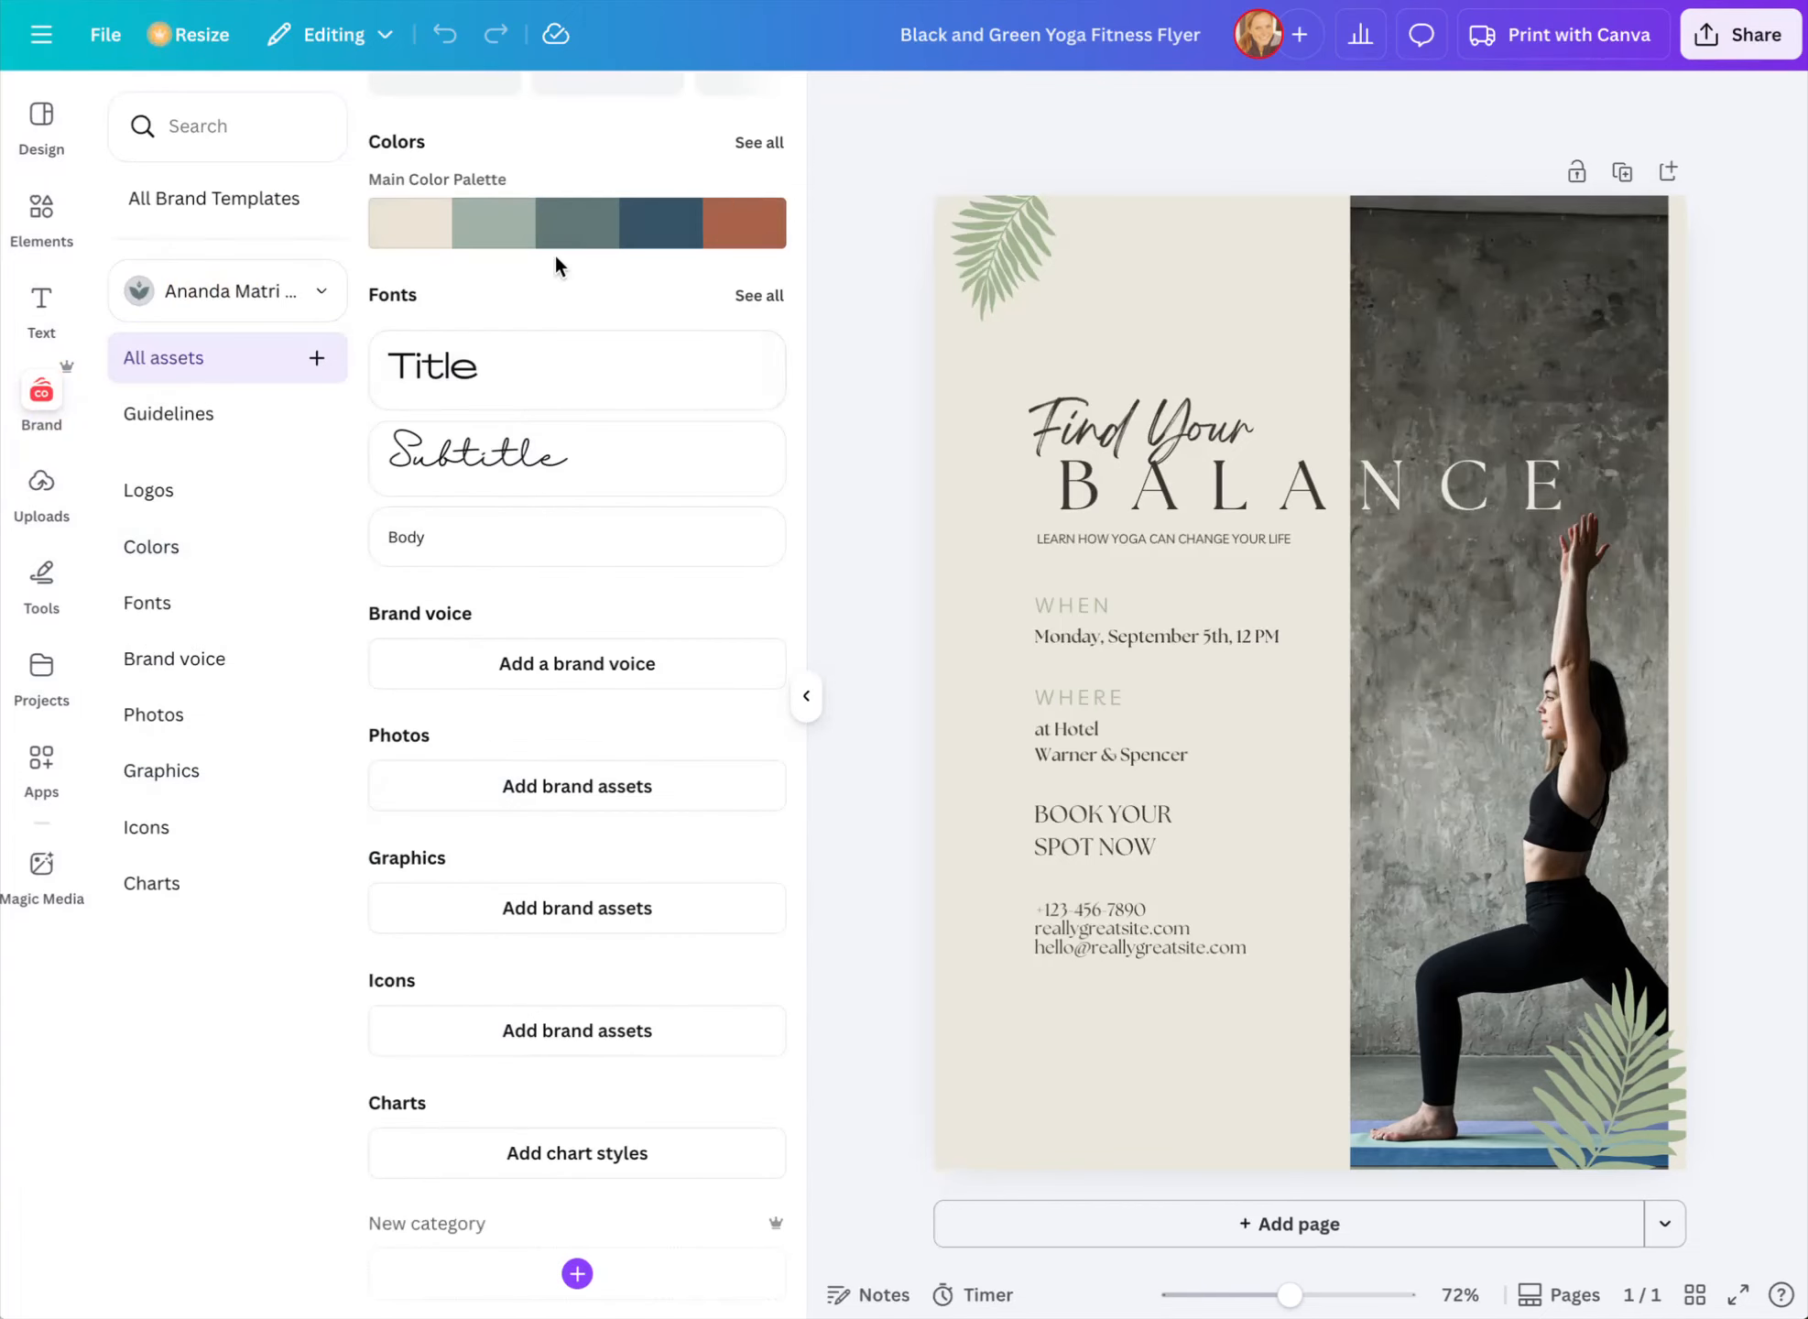
Shuffle the brand's Main Color Palette through the flyer until the background is terracotta with sage green leaves and cream text
click(574, 222)
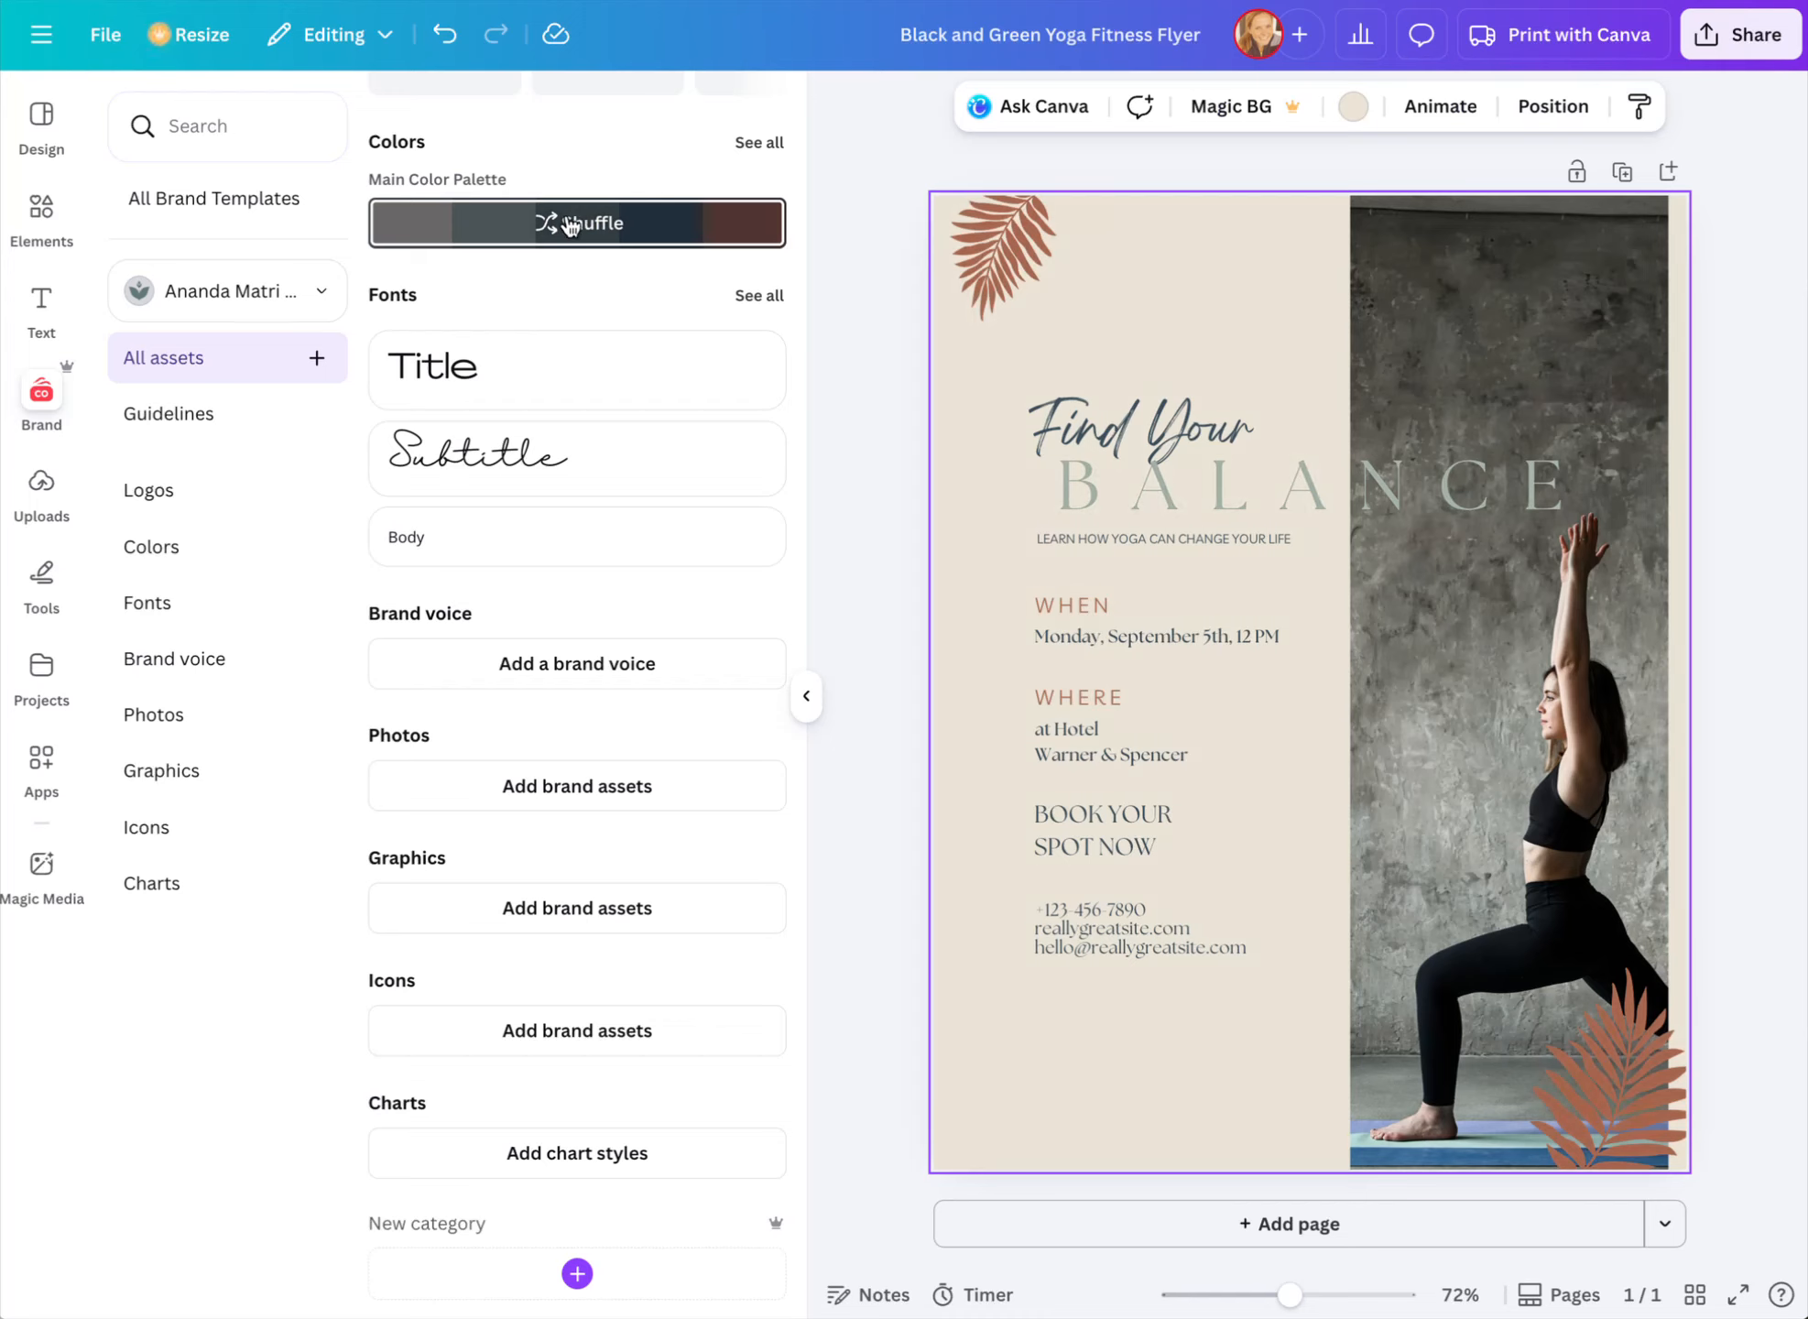
click(570, 226)
click(570, 225)
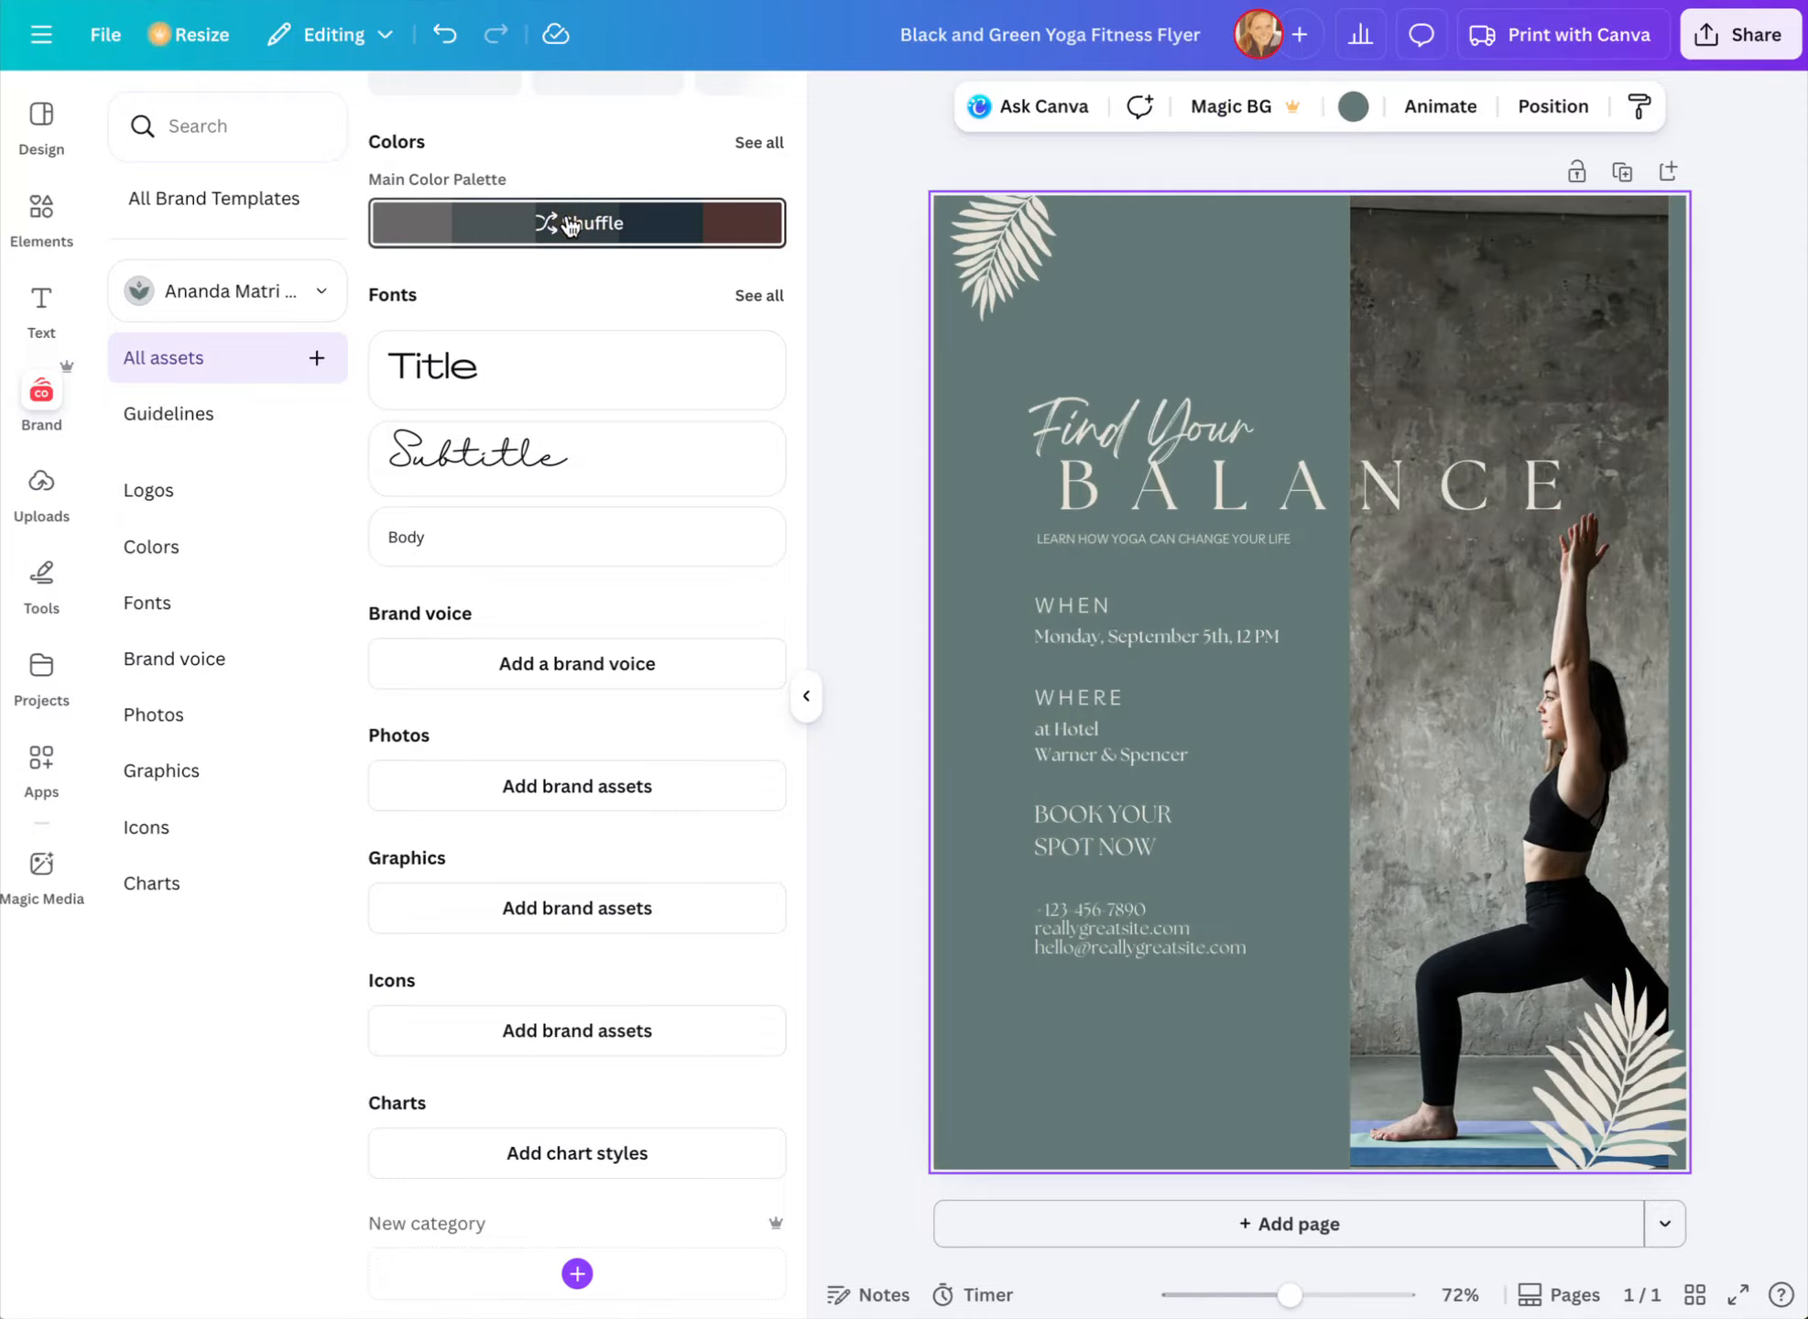
click(569, 225)
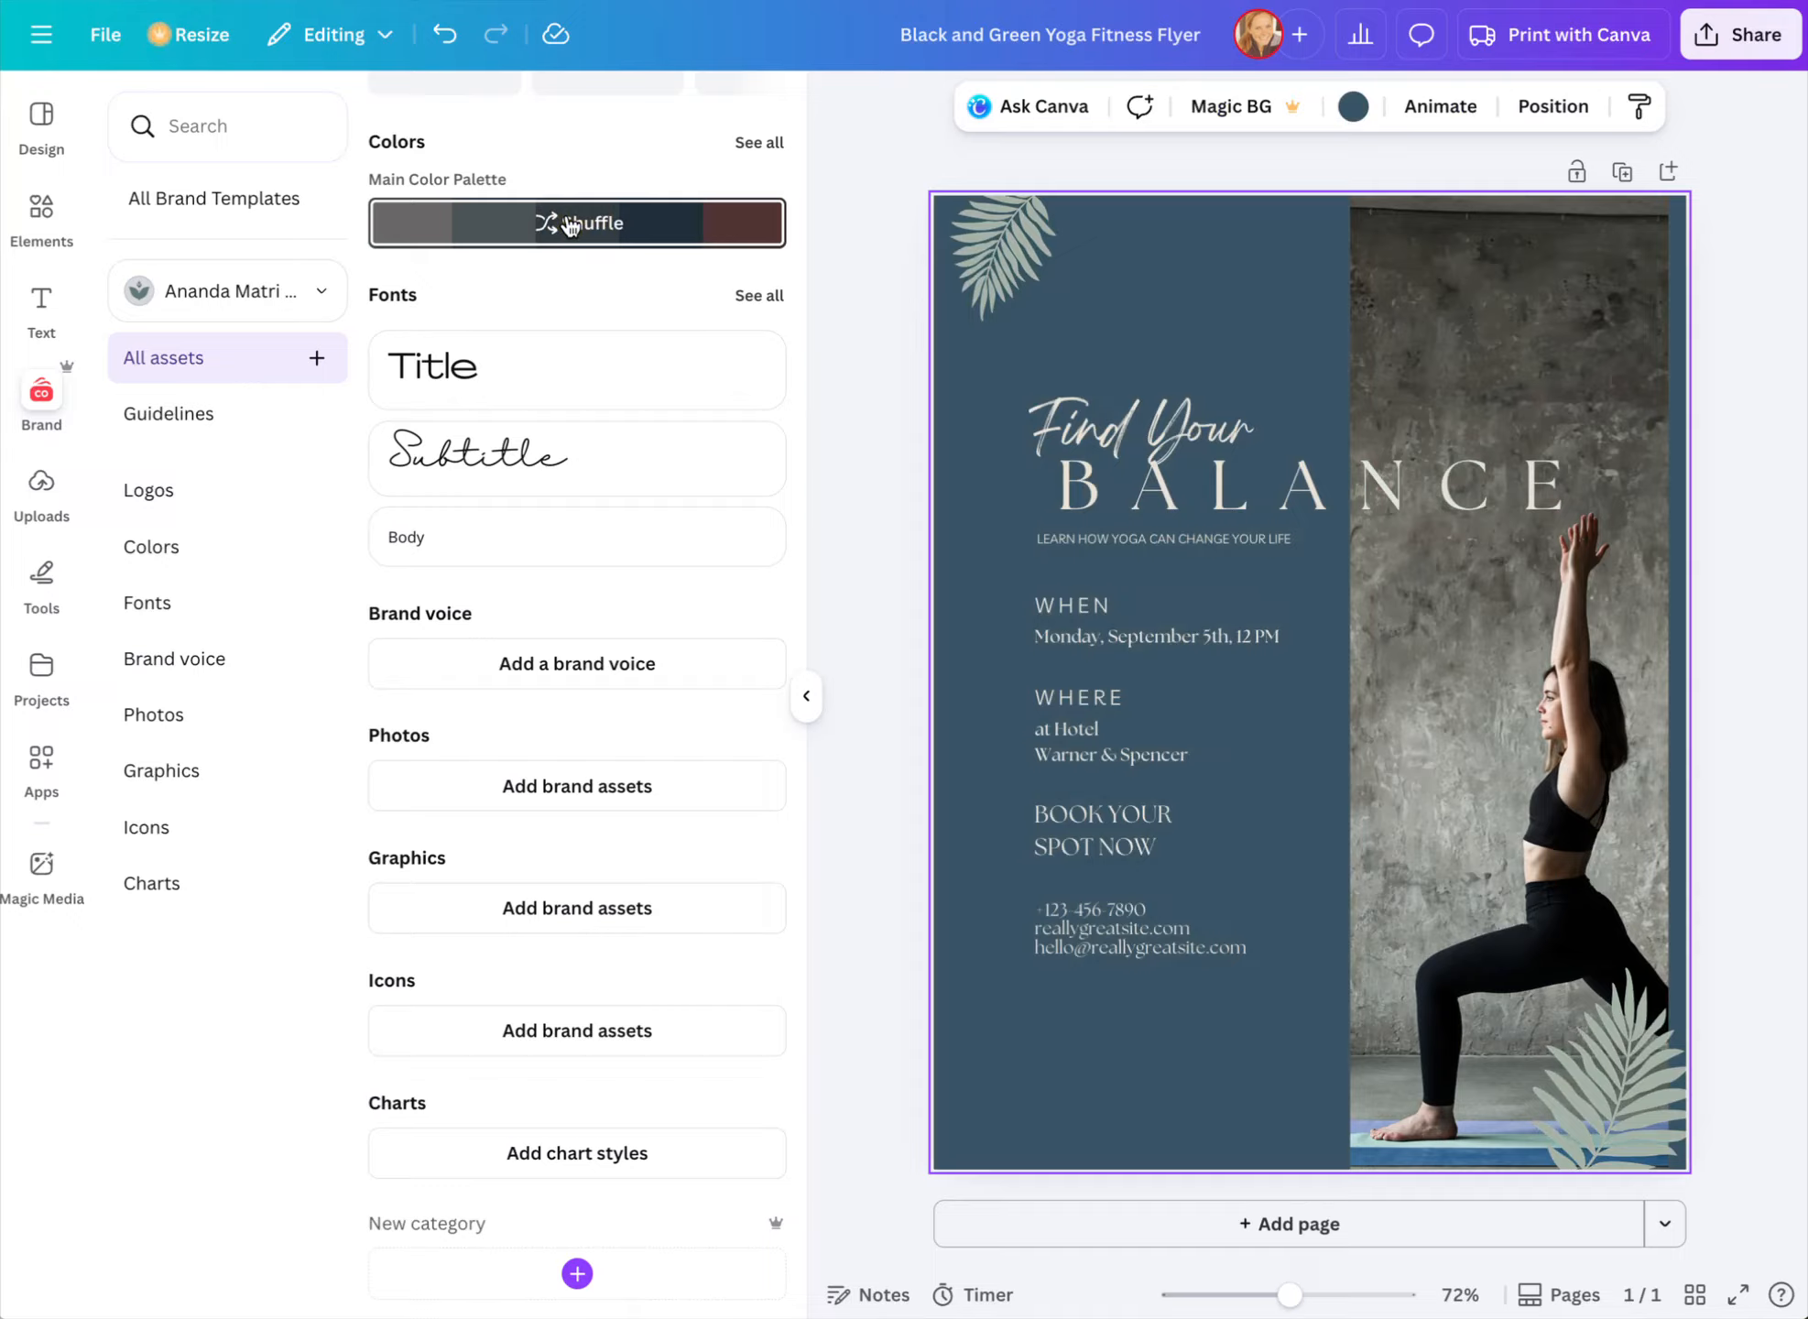
click(570, 226)
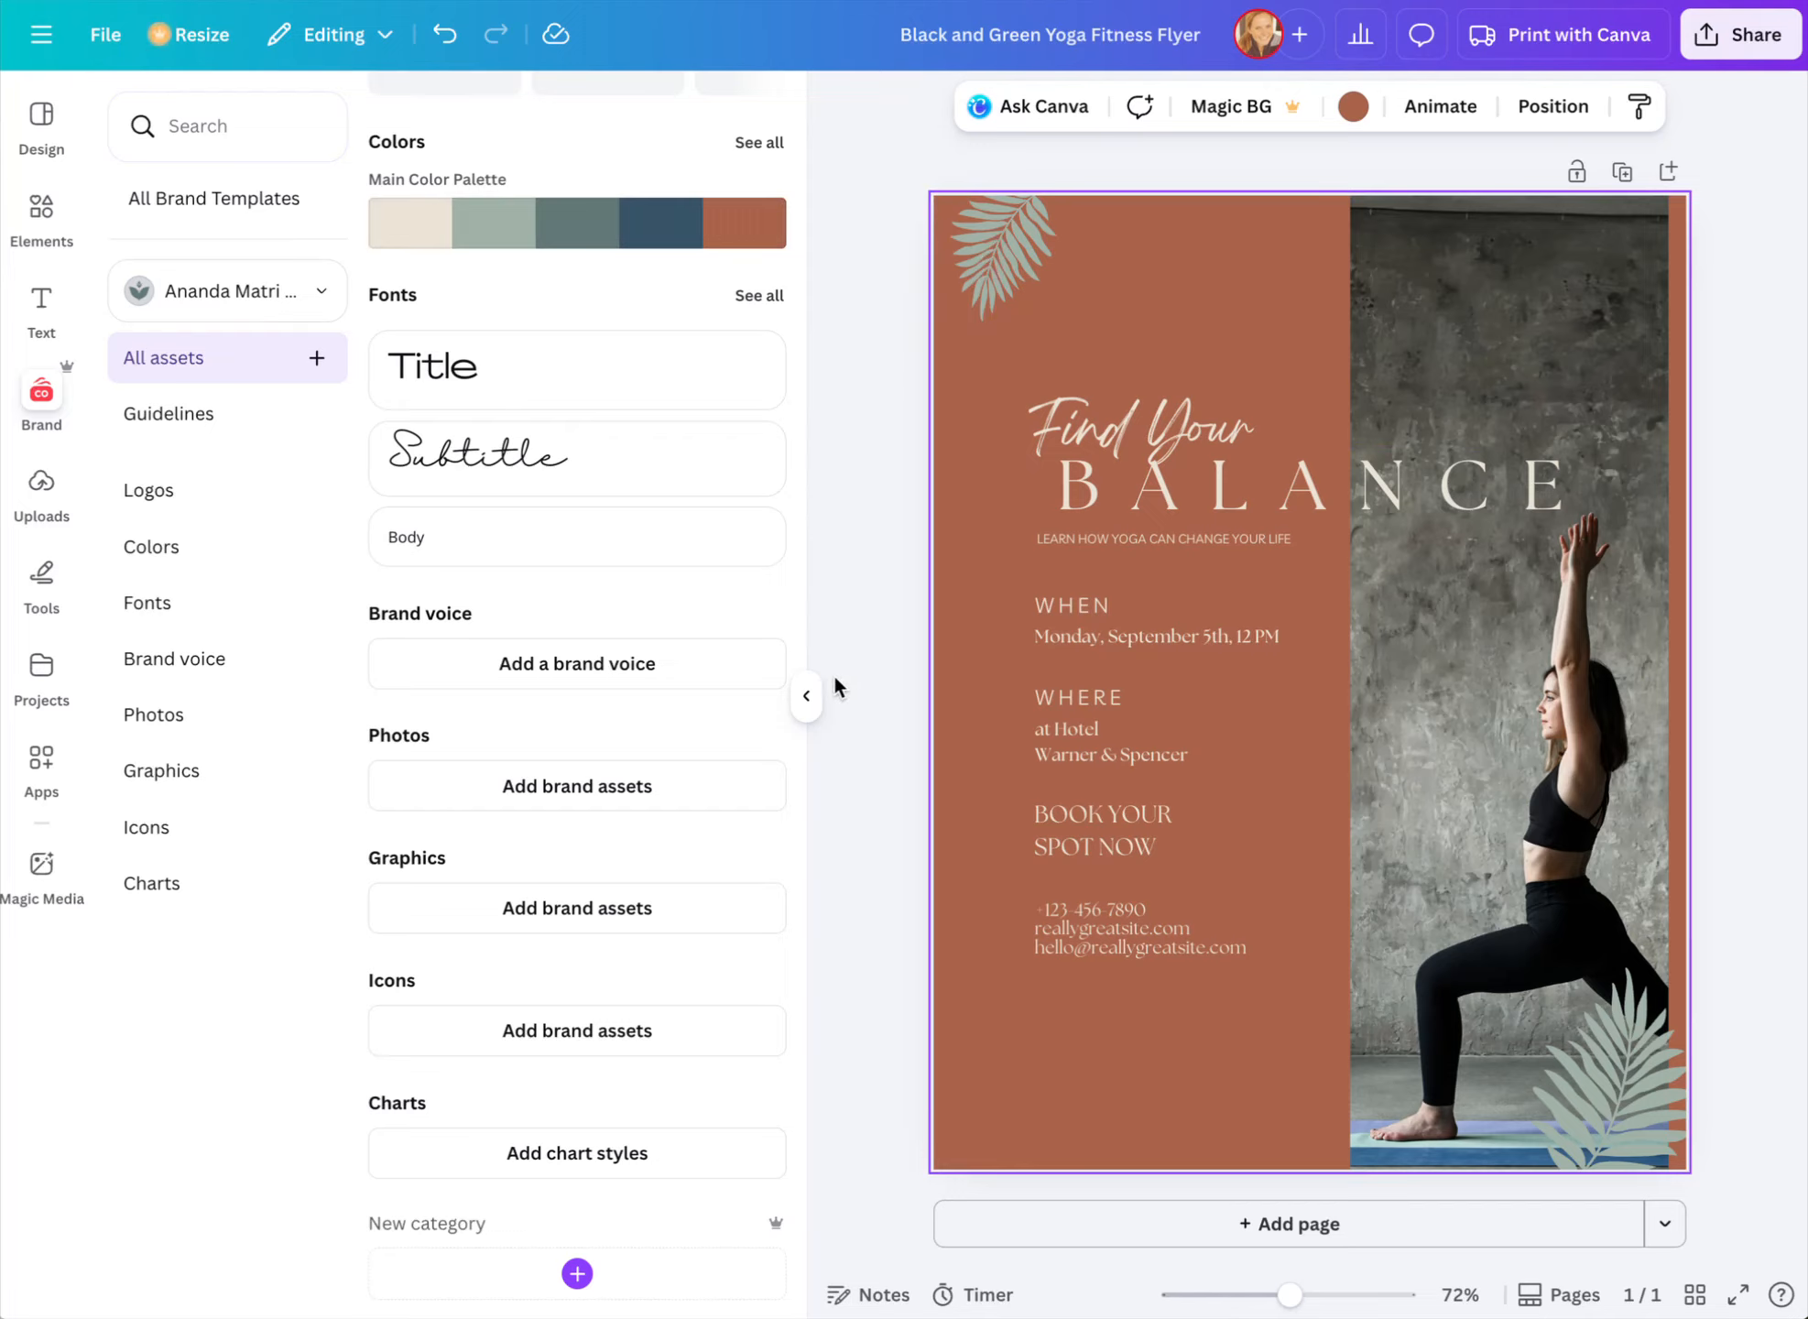
click(505, 390)
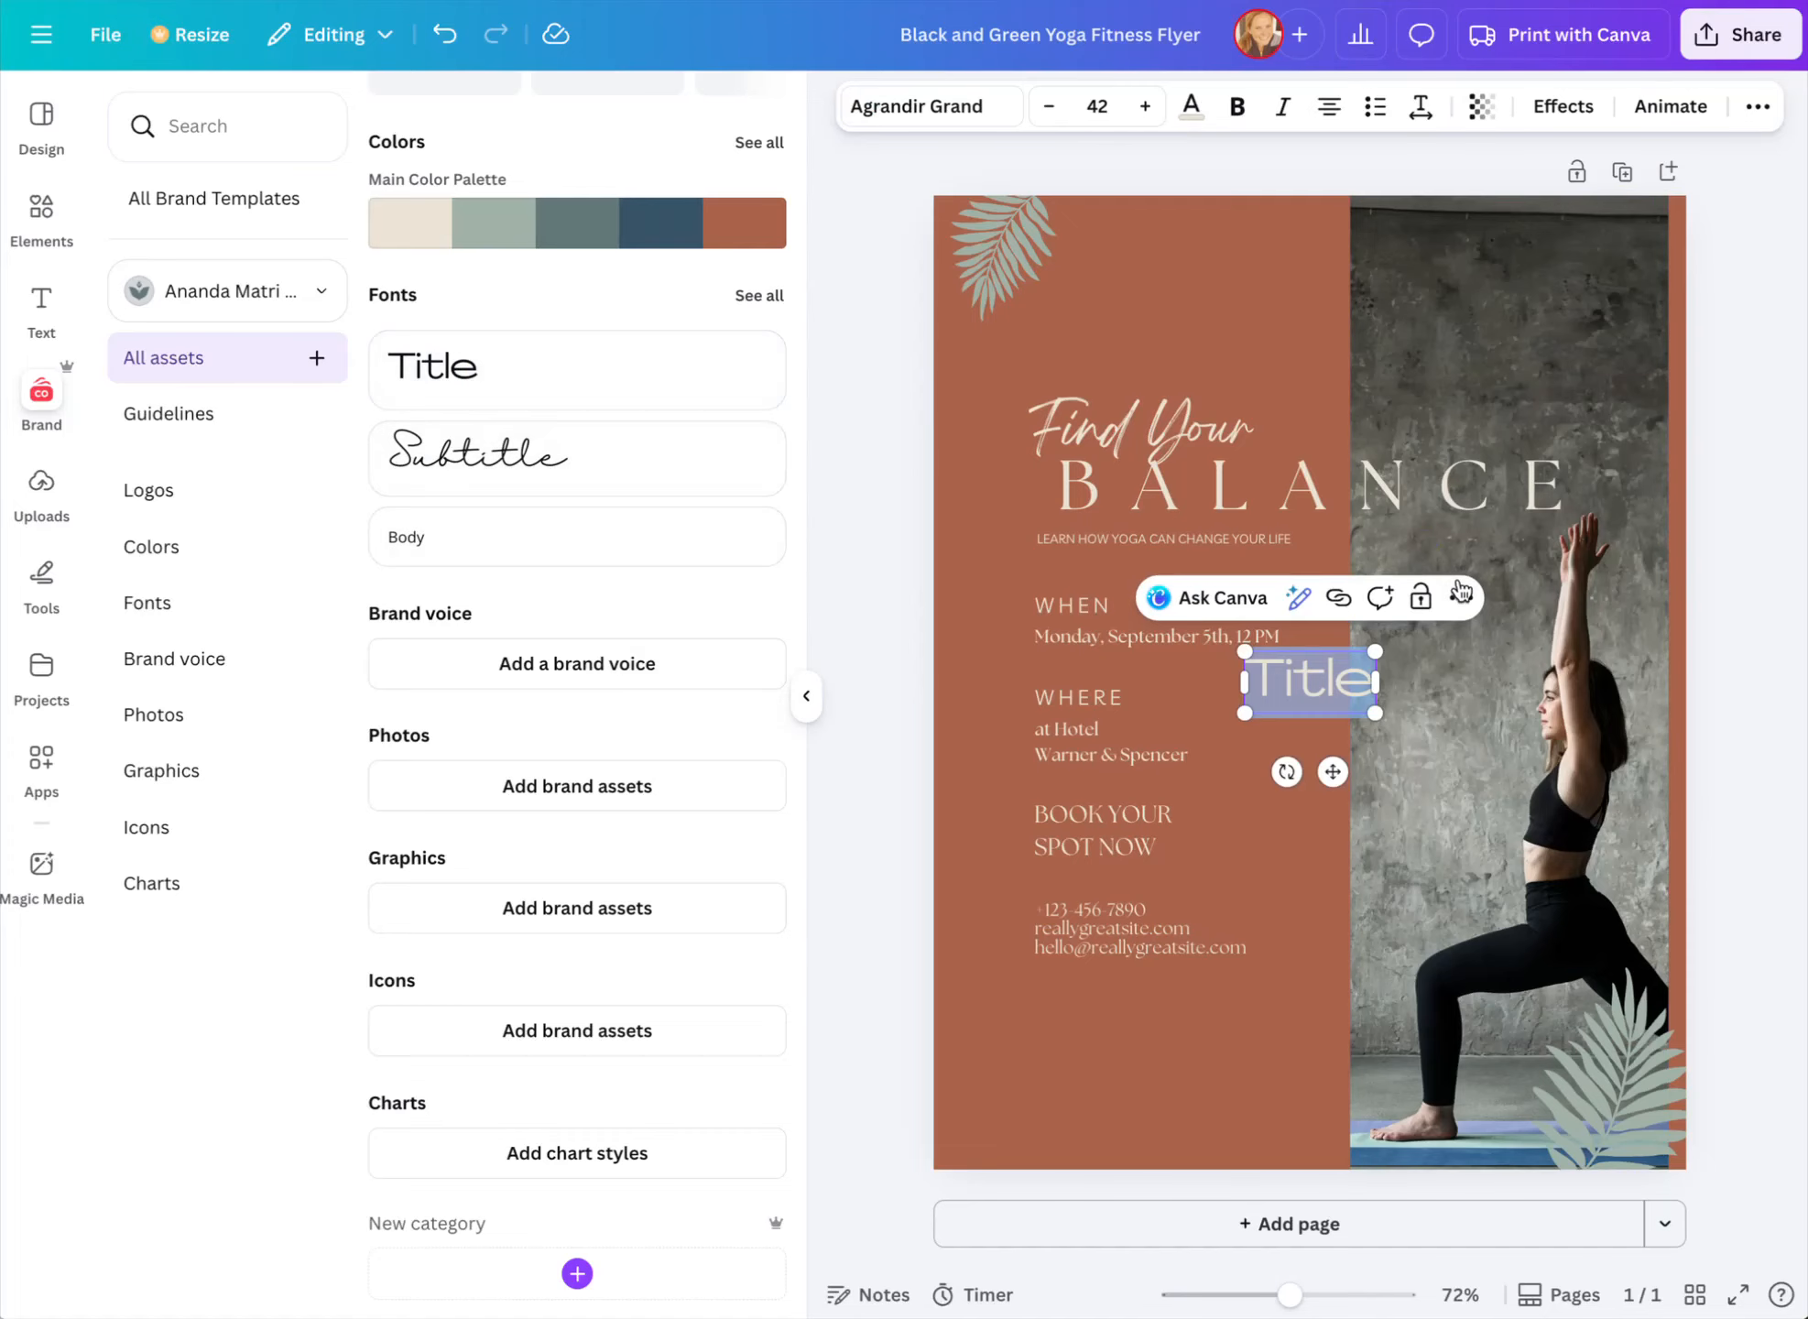
click(1461, 598)
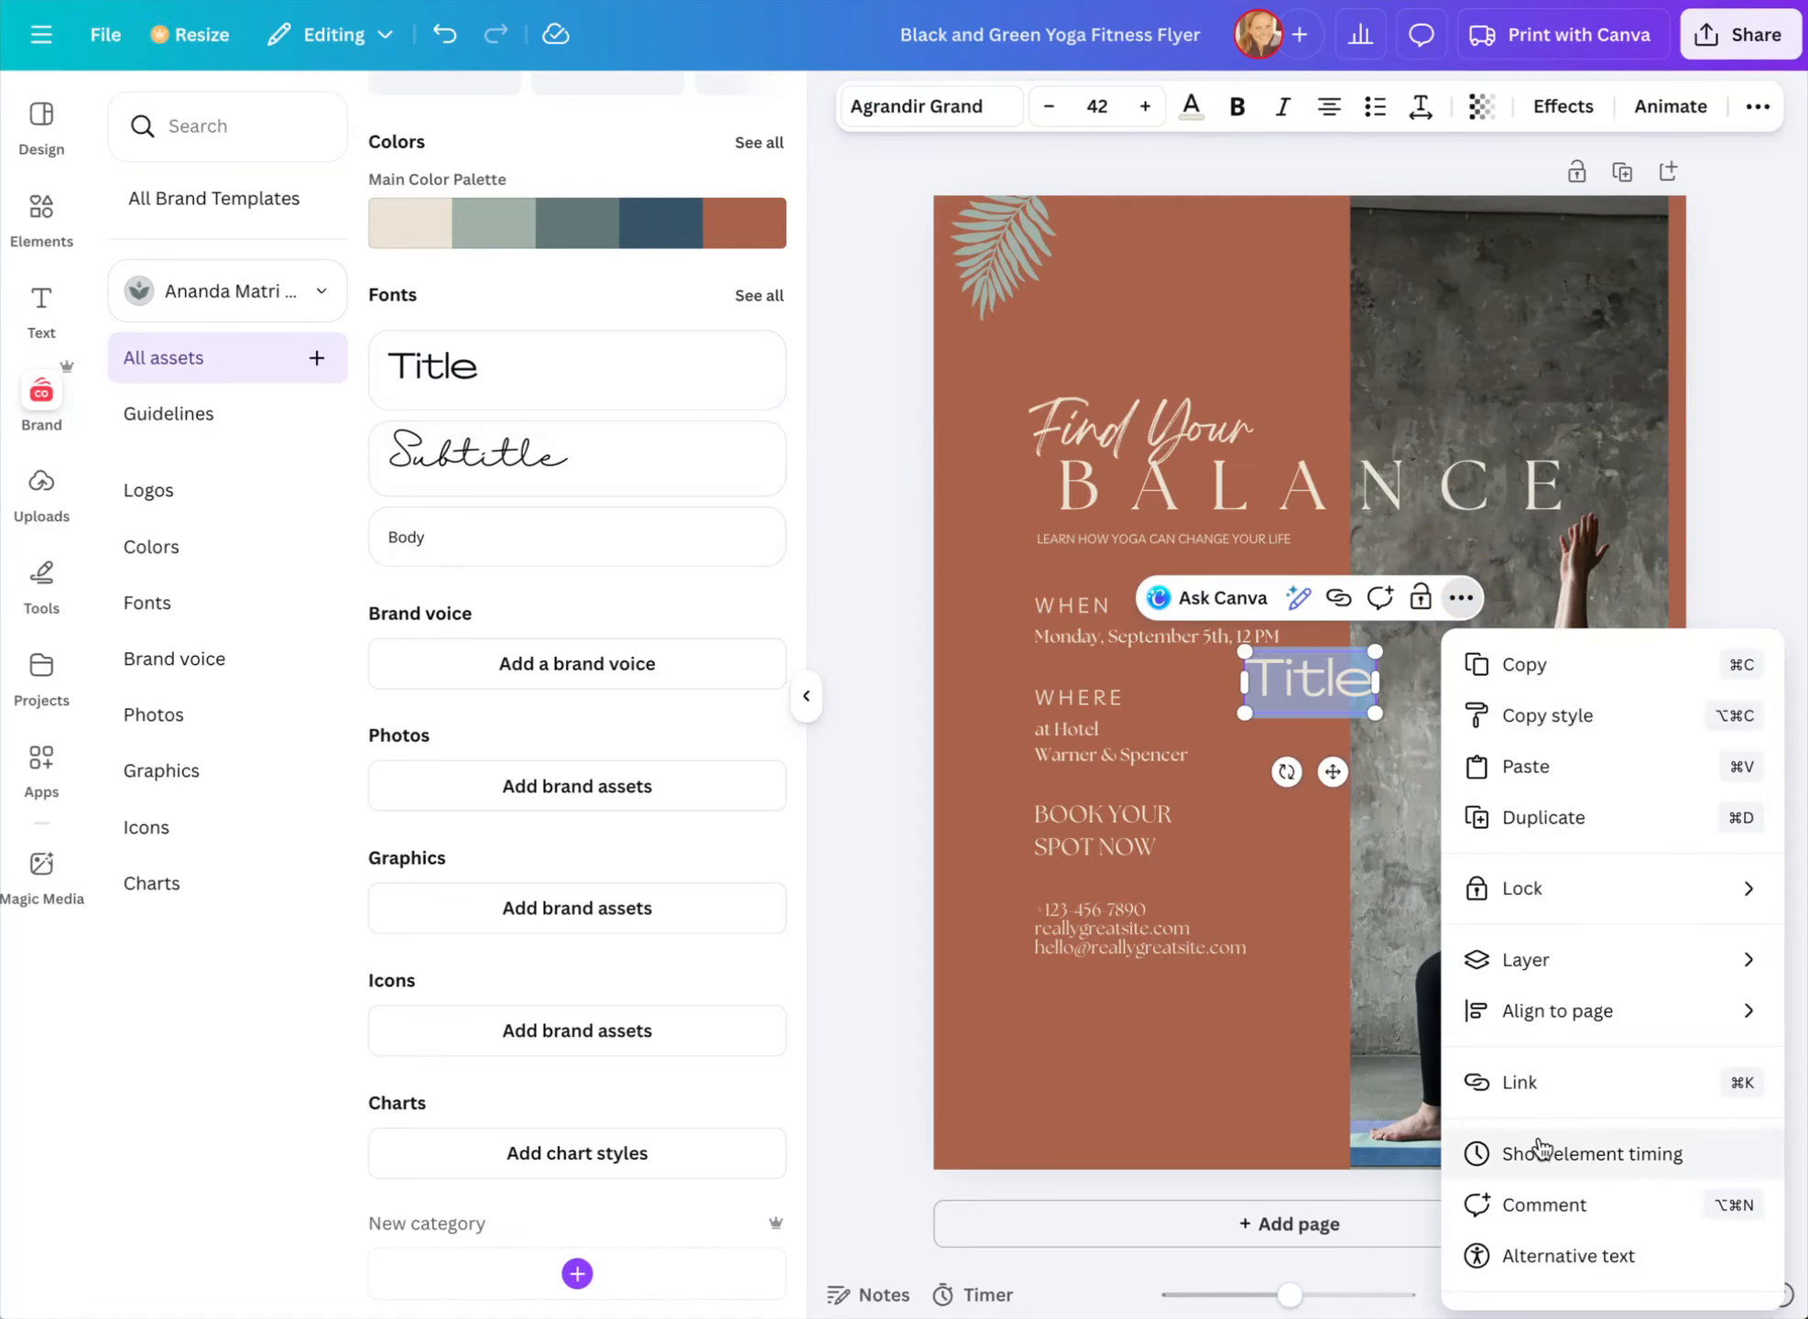
scroll(1626, 1017, down, 1)
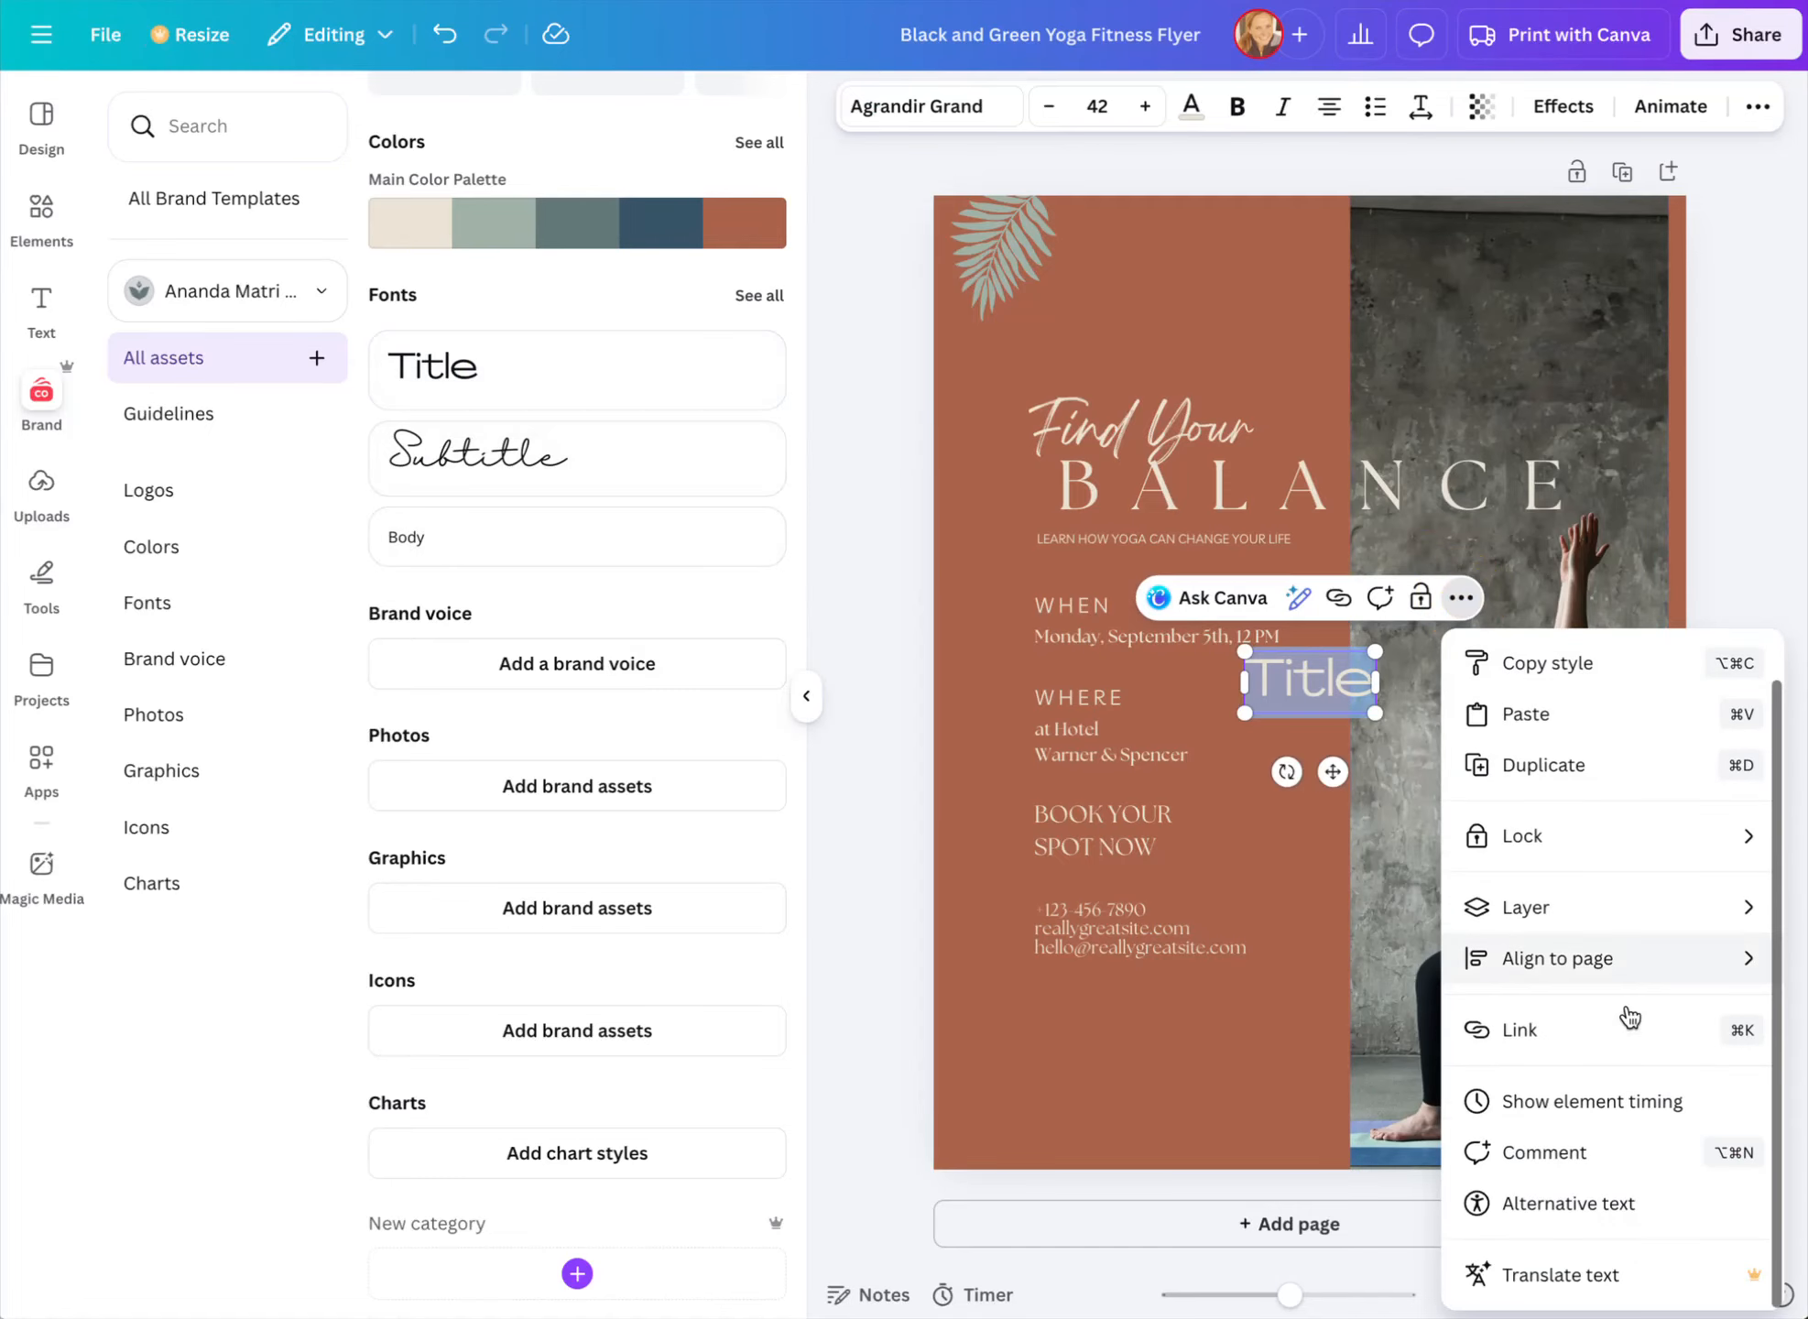
click(1303, 681)
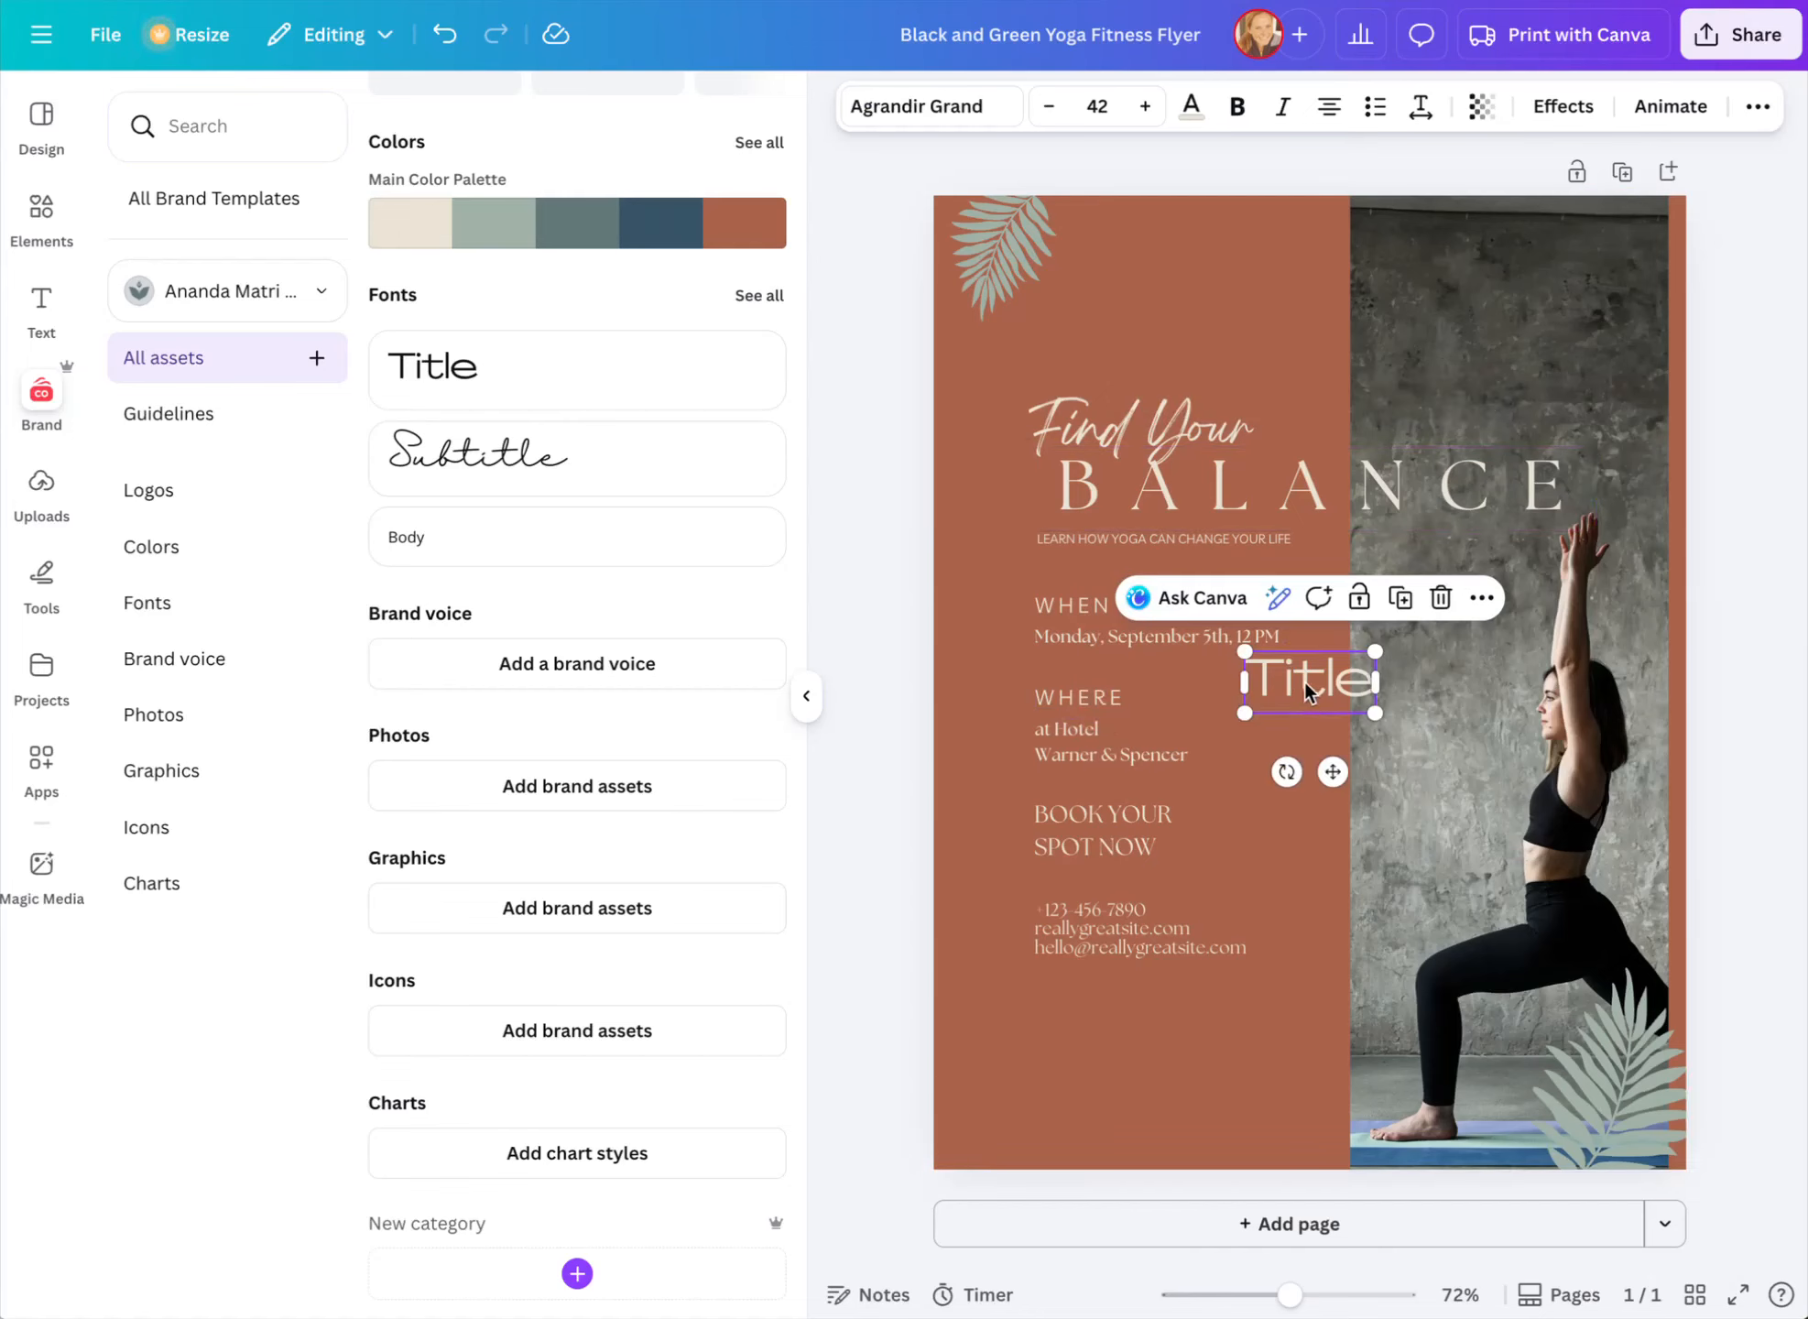
key(Delete)
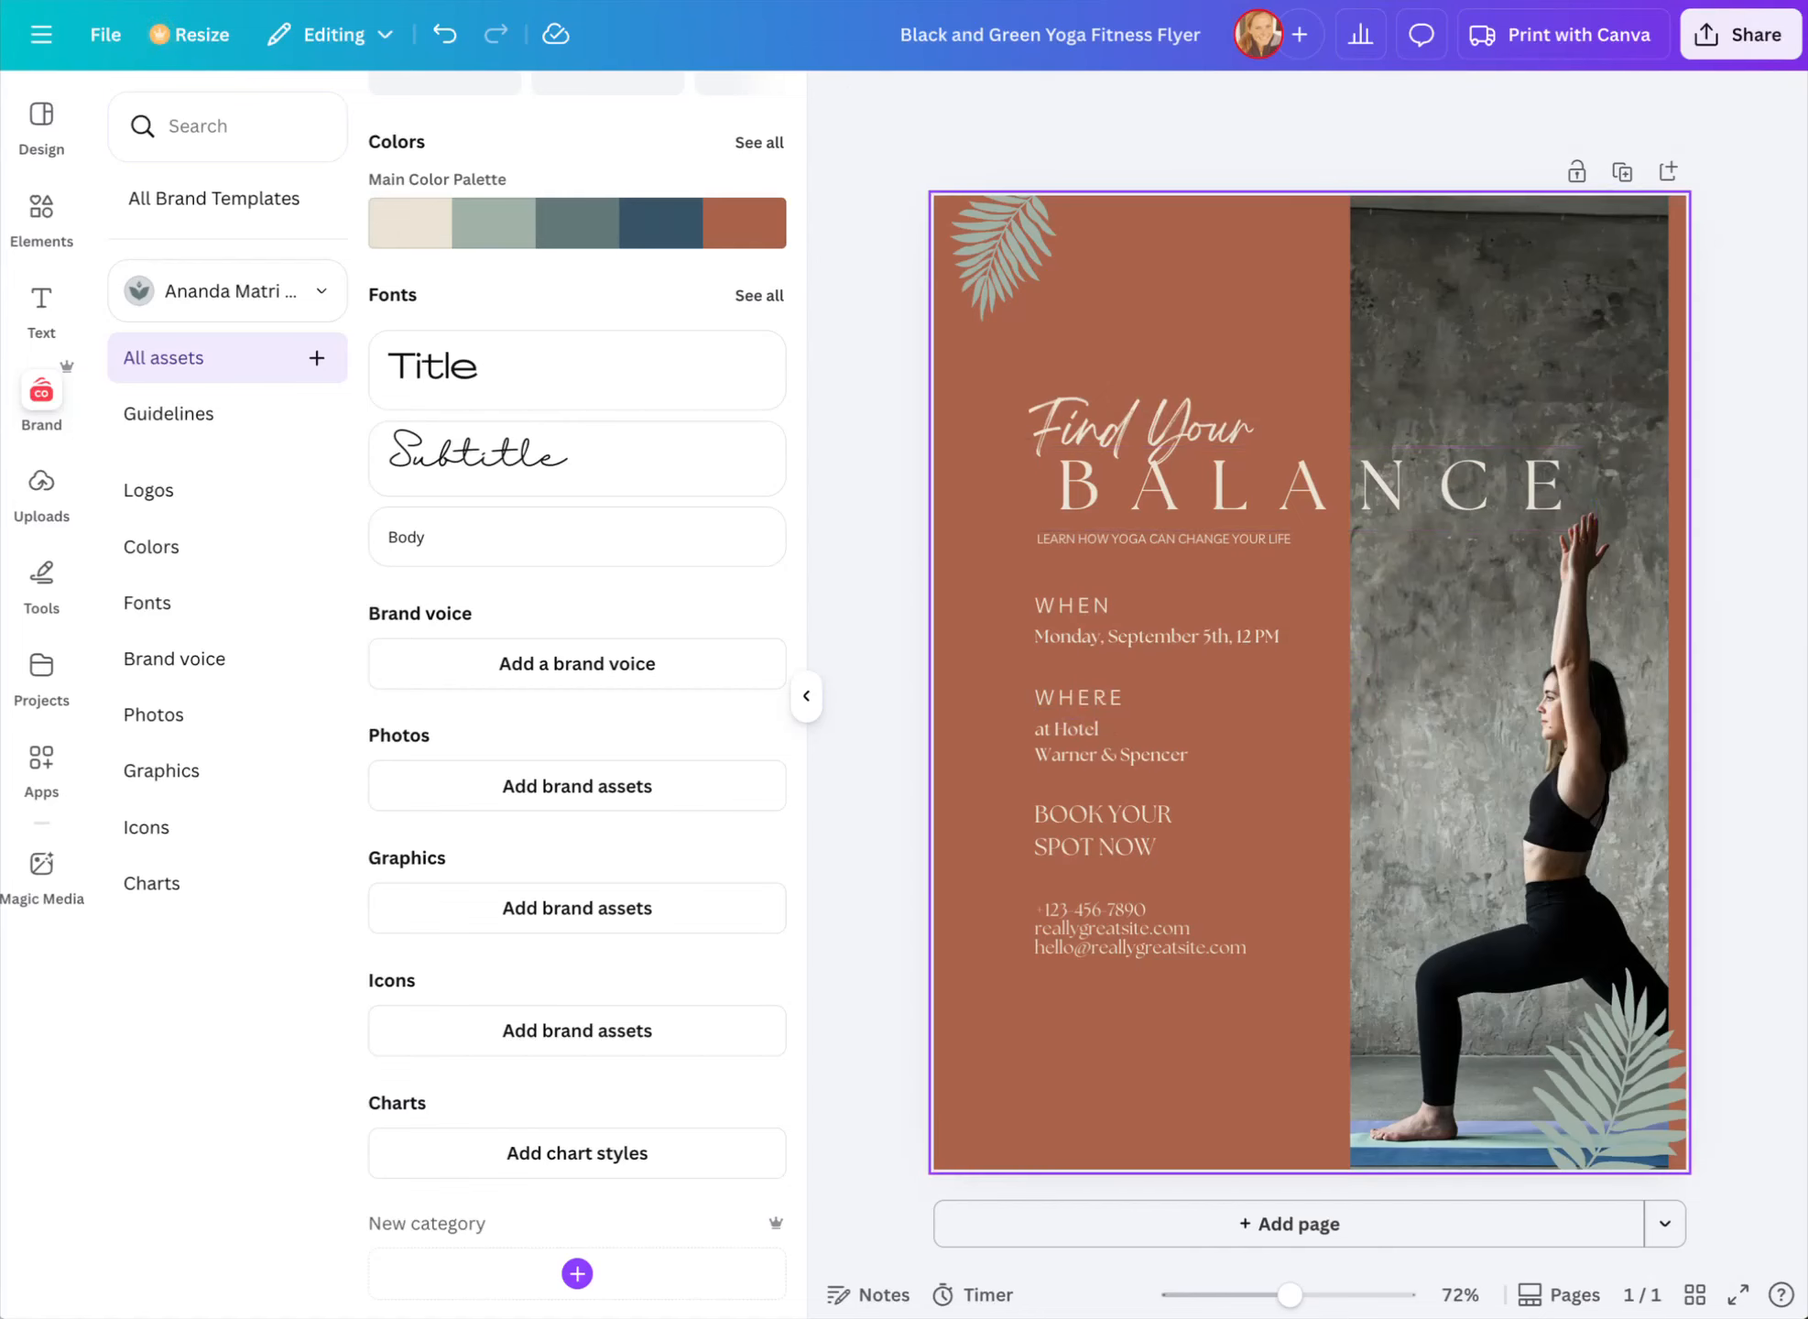
Change the "Find Your" text to the brand font Halimum and shift it left so it sits above the start of BALANCE
click(1087, 415)
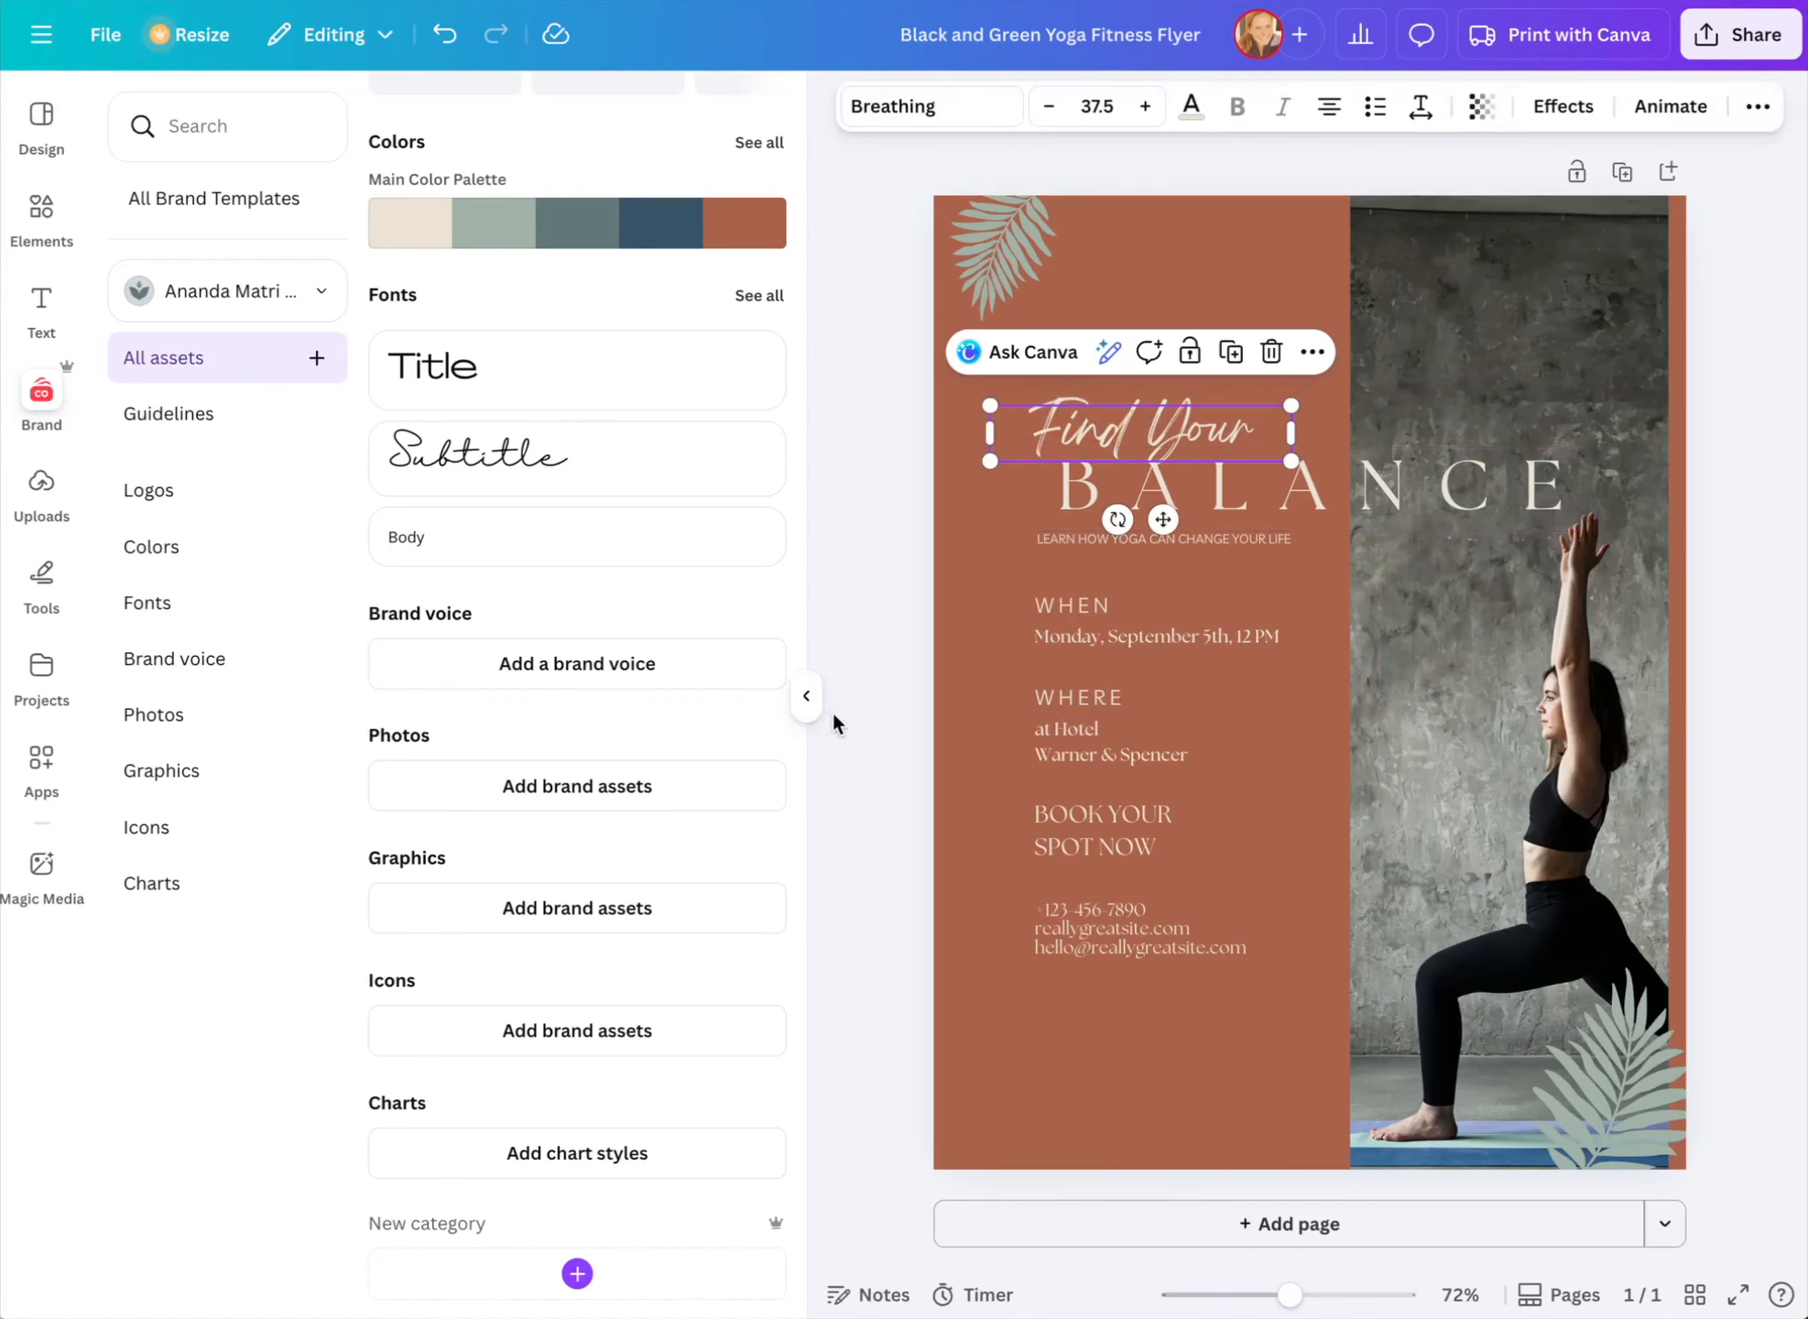
click(806, 696)
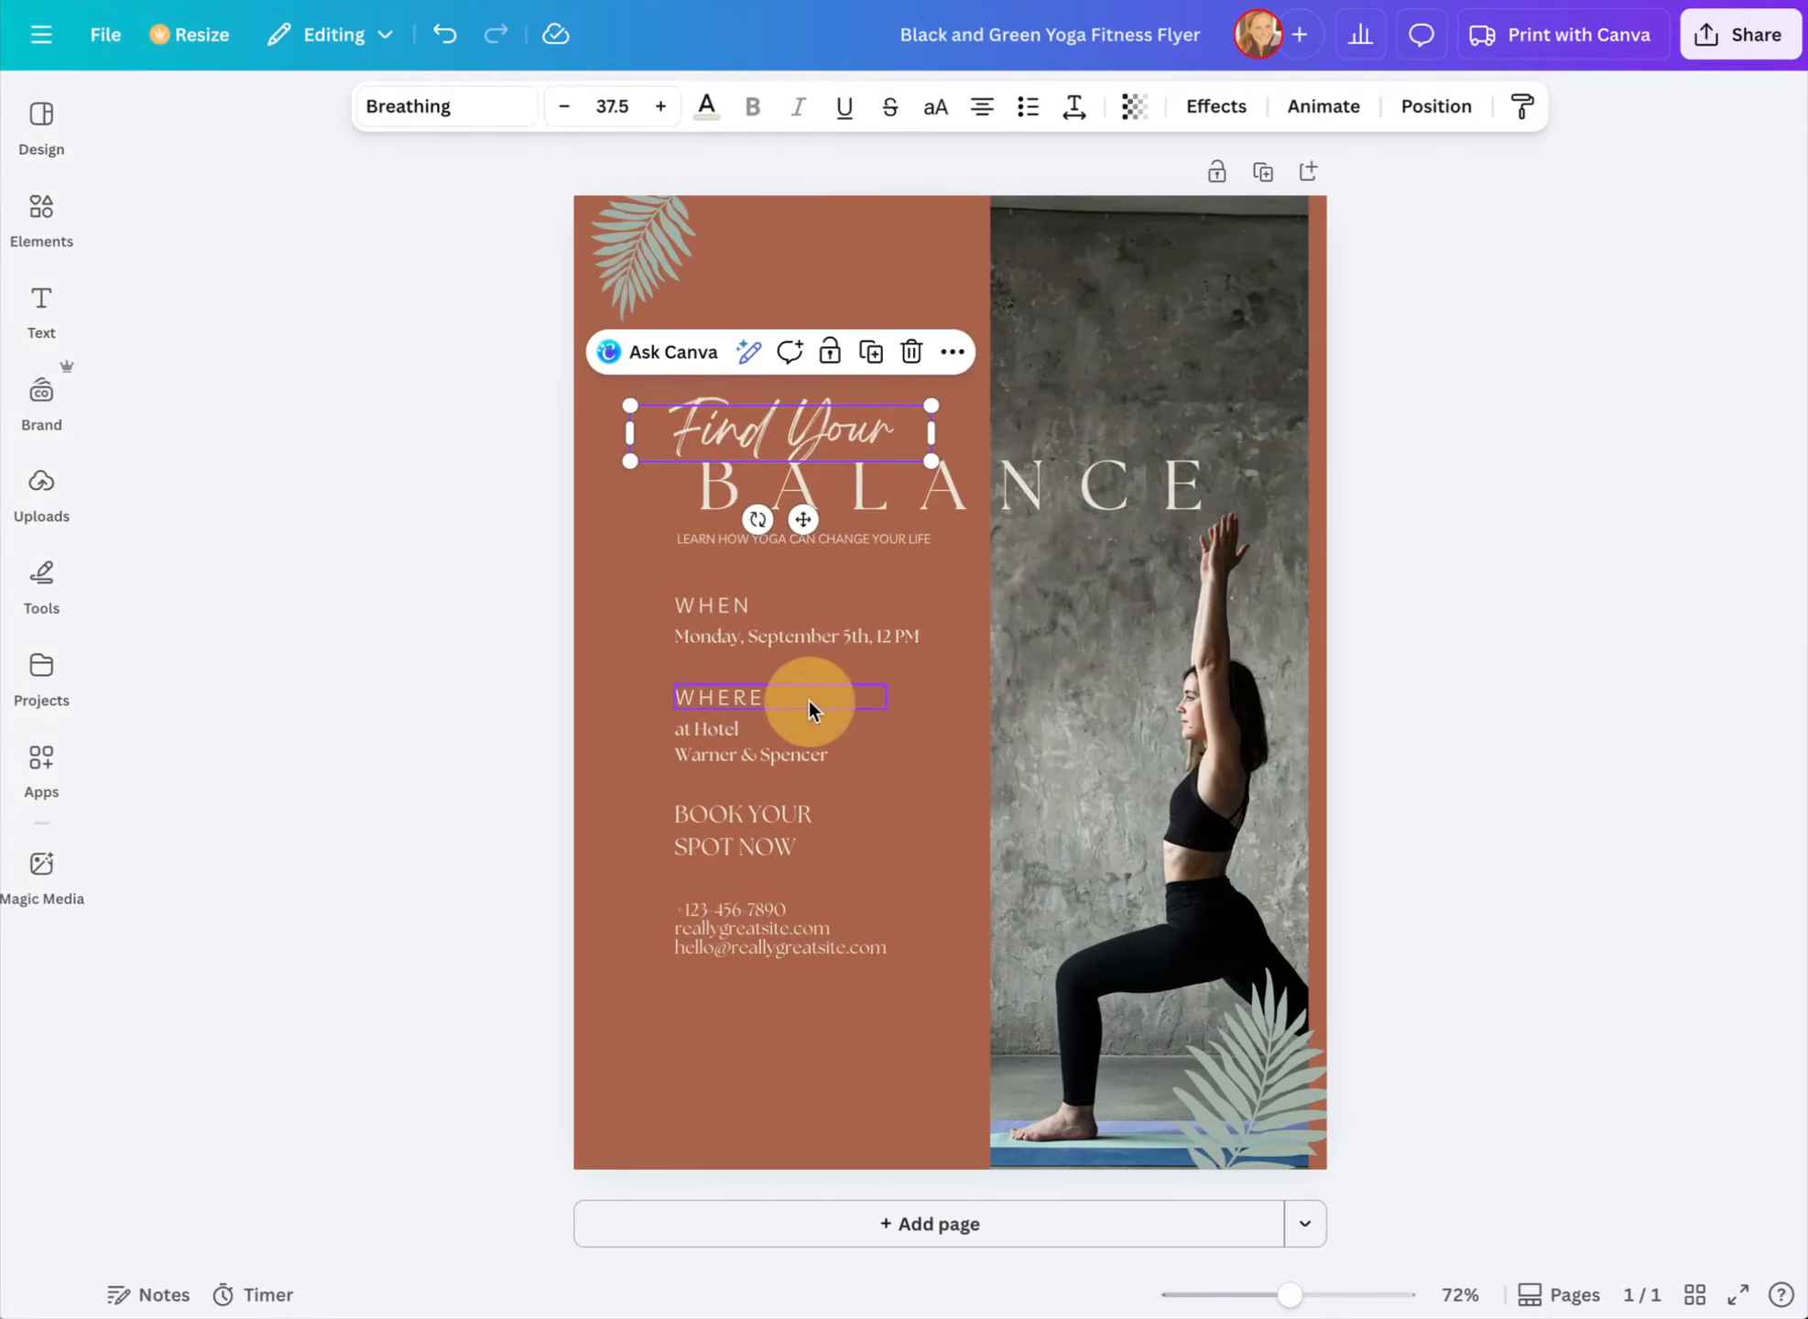
click(482, 130)
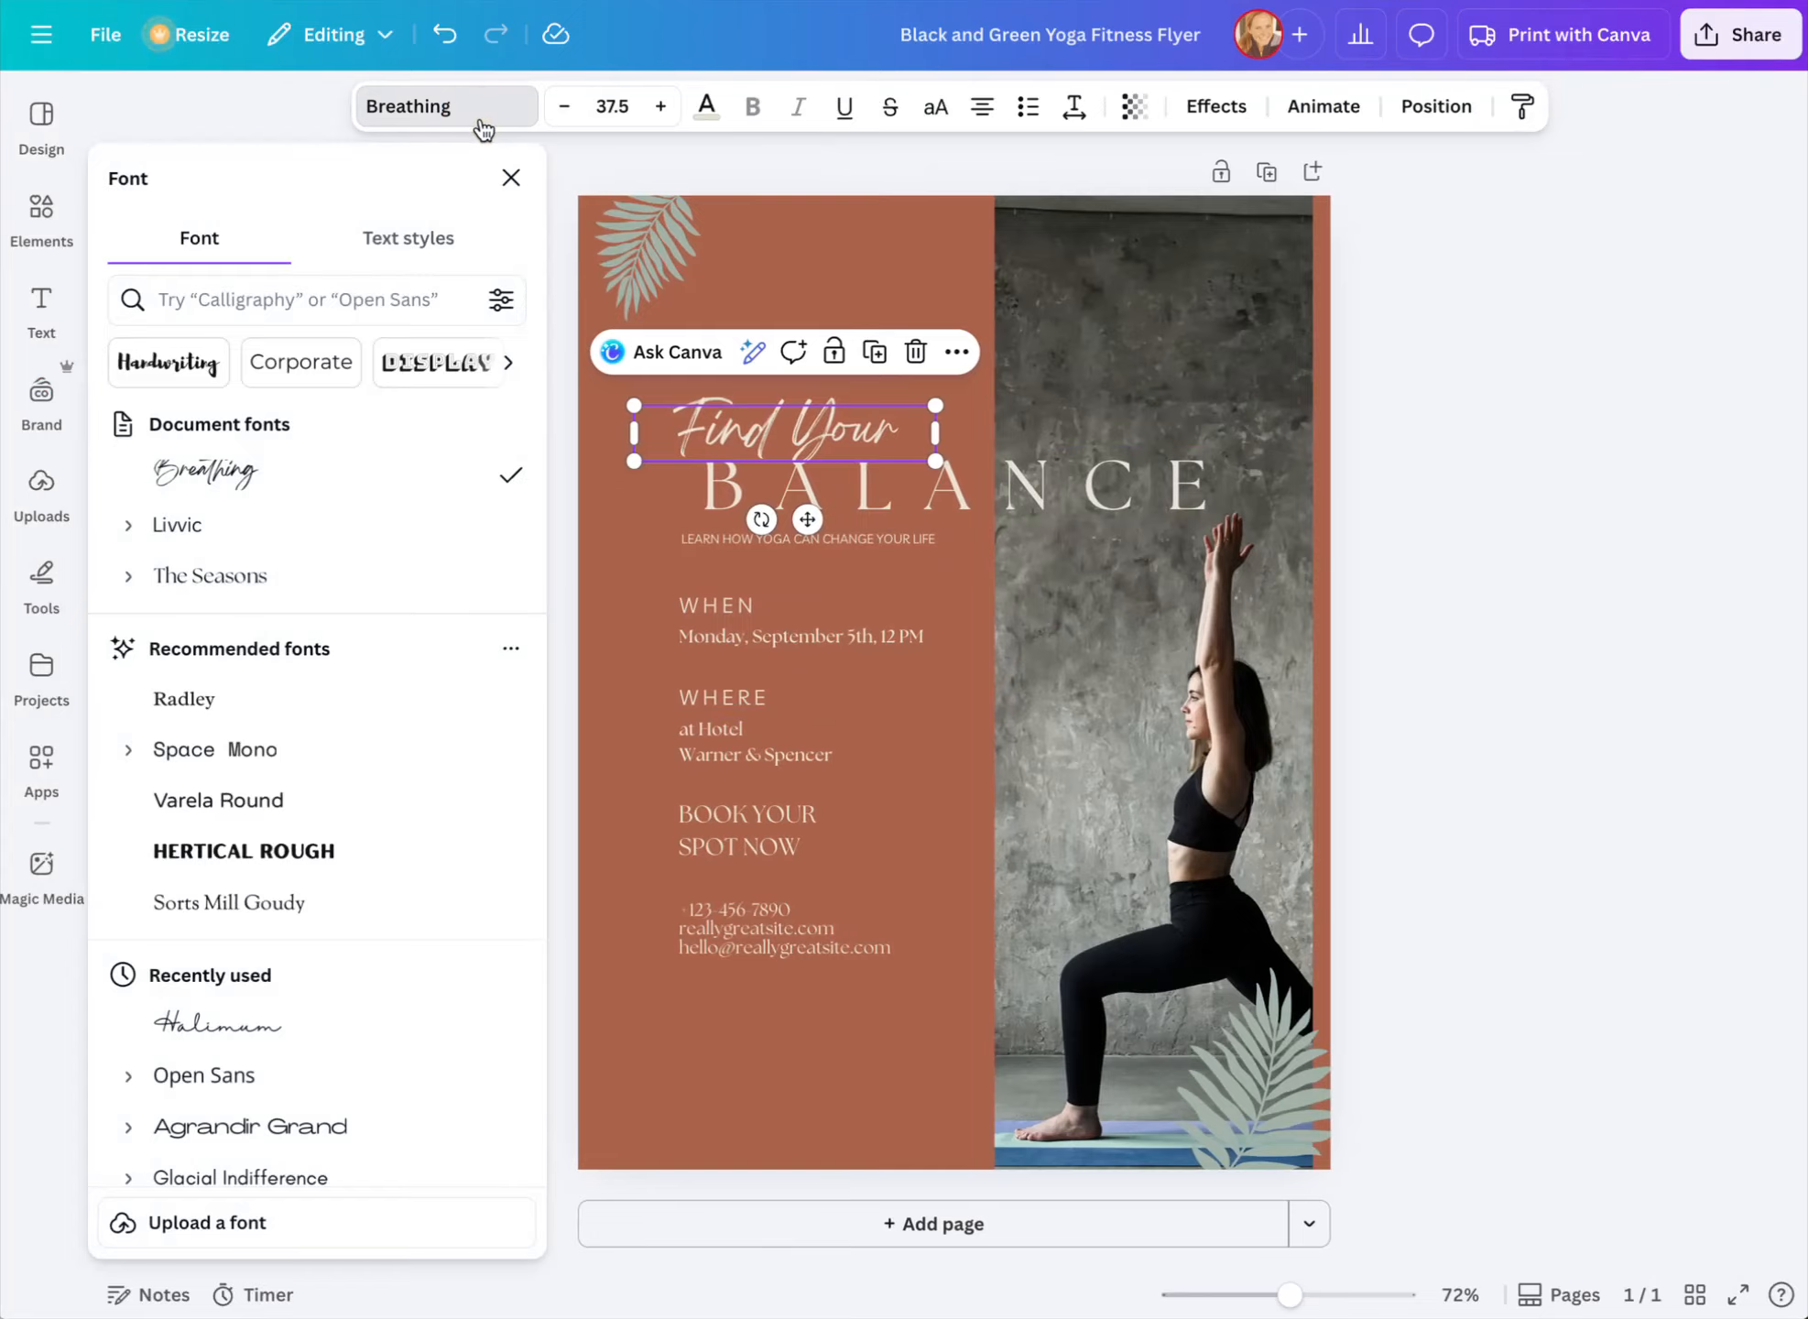
scroll(384, 627, down, 7)
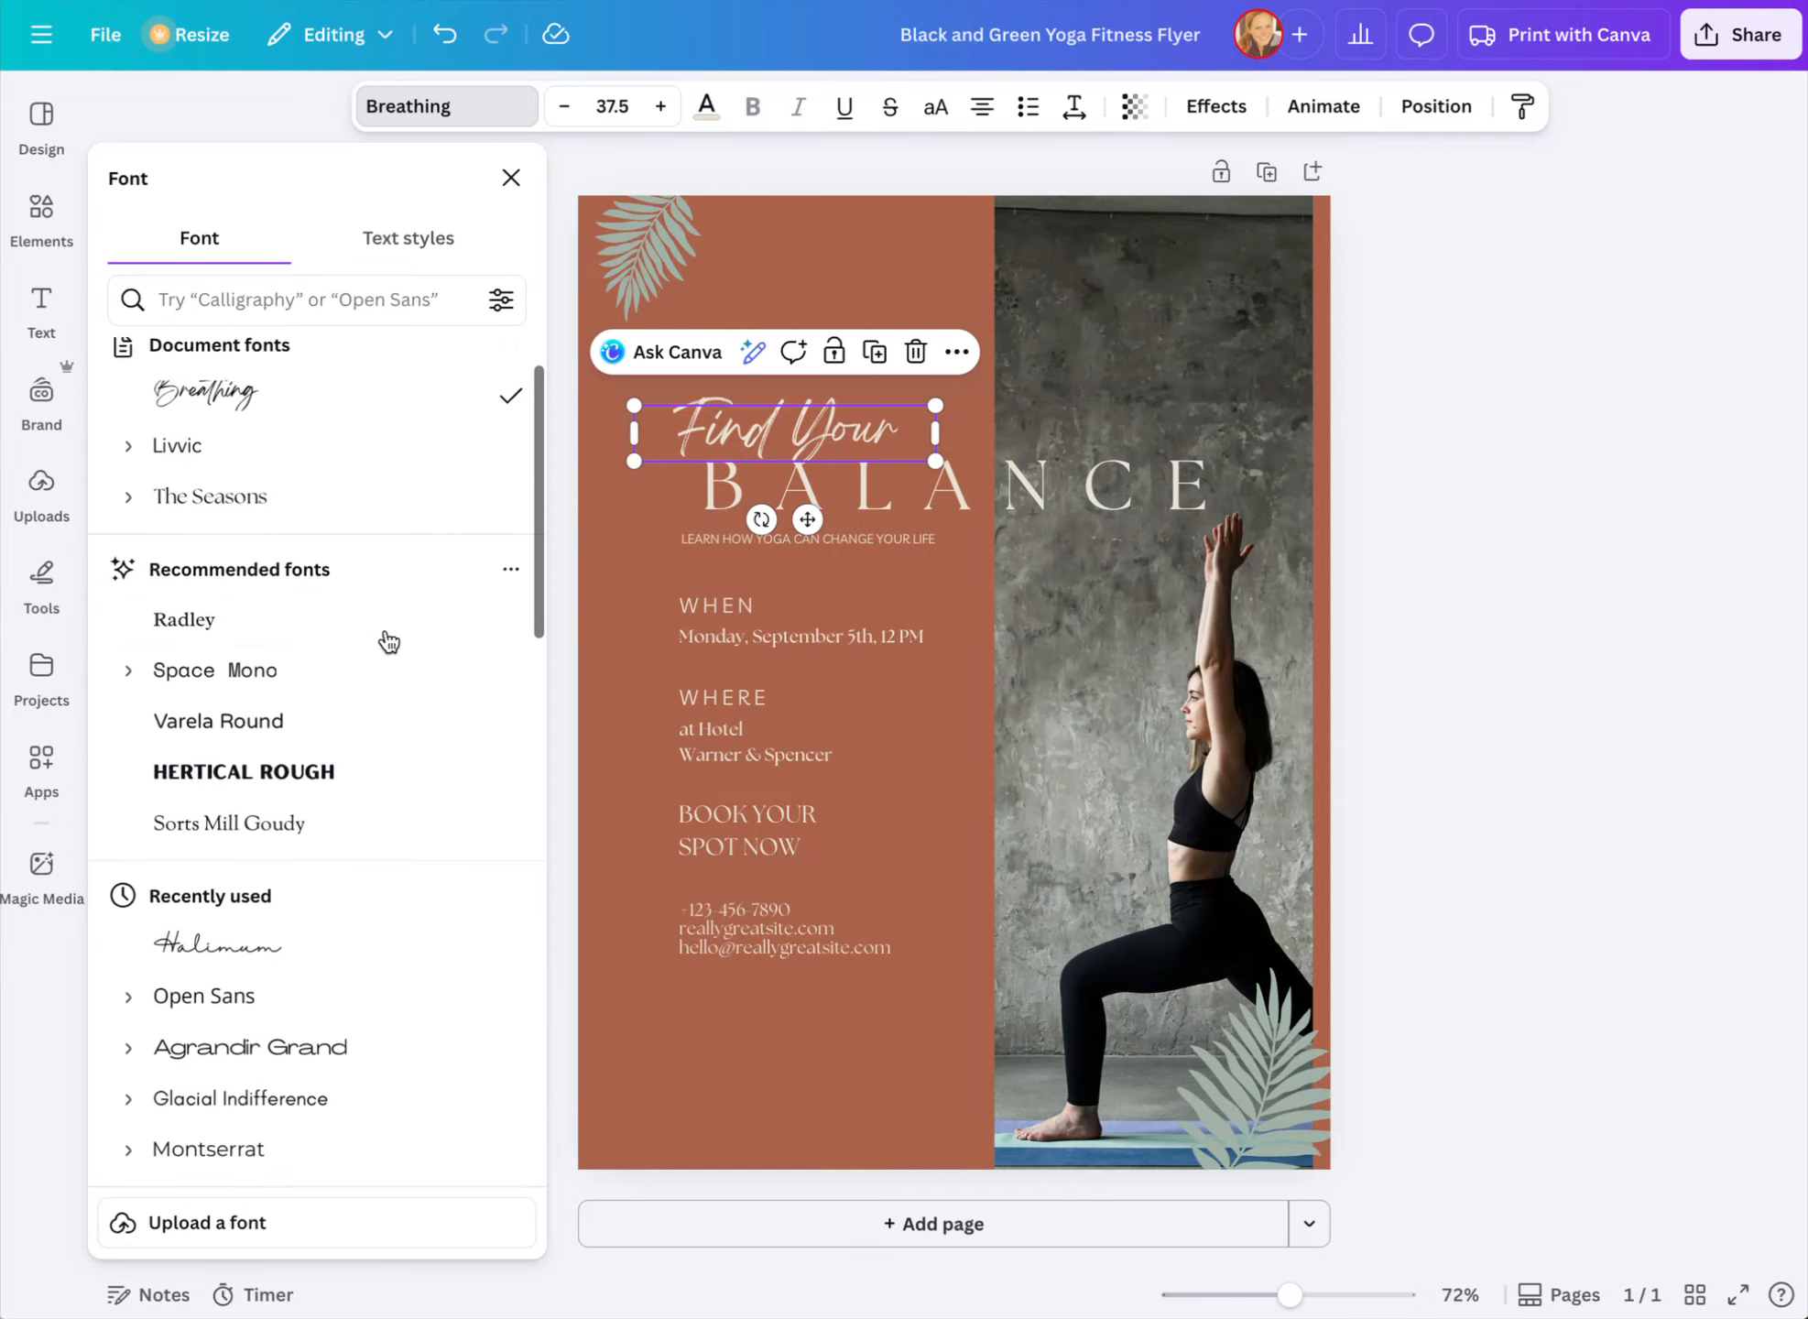
scroll(383, 632, down, 1)
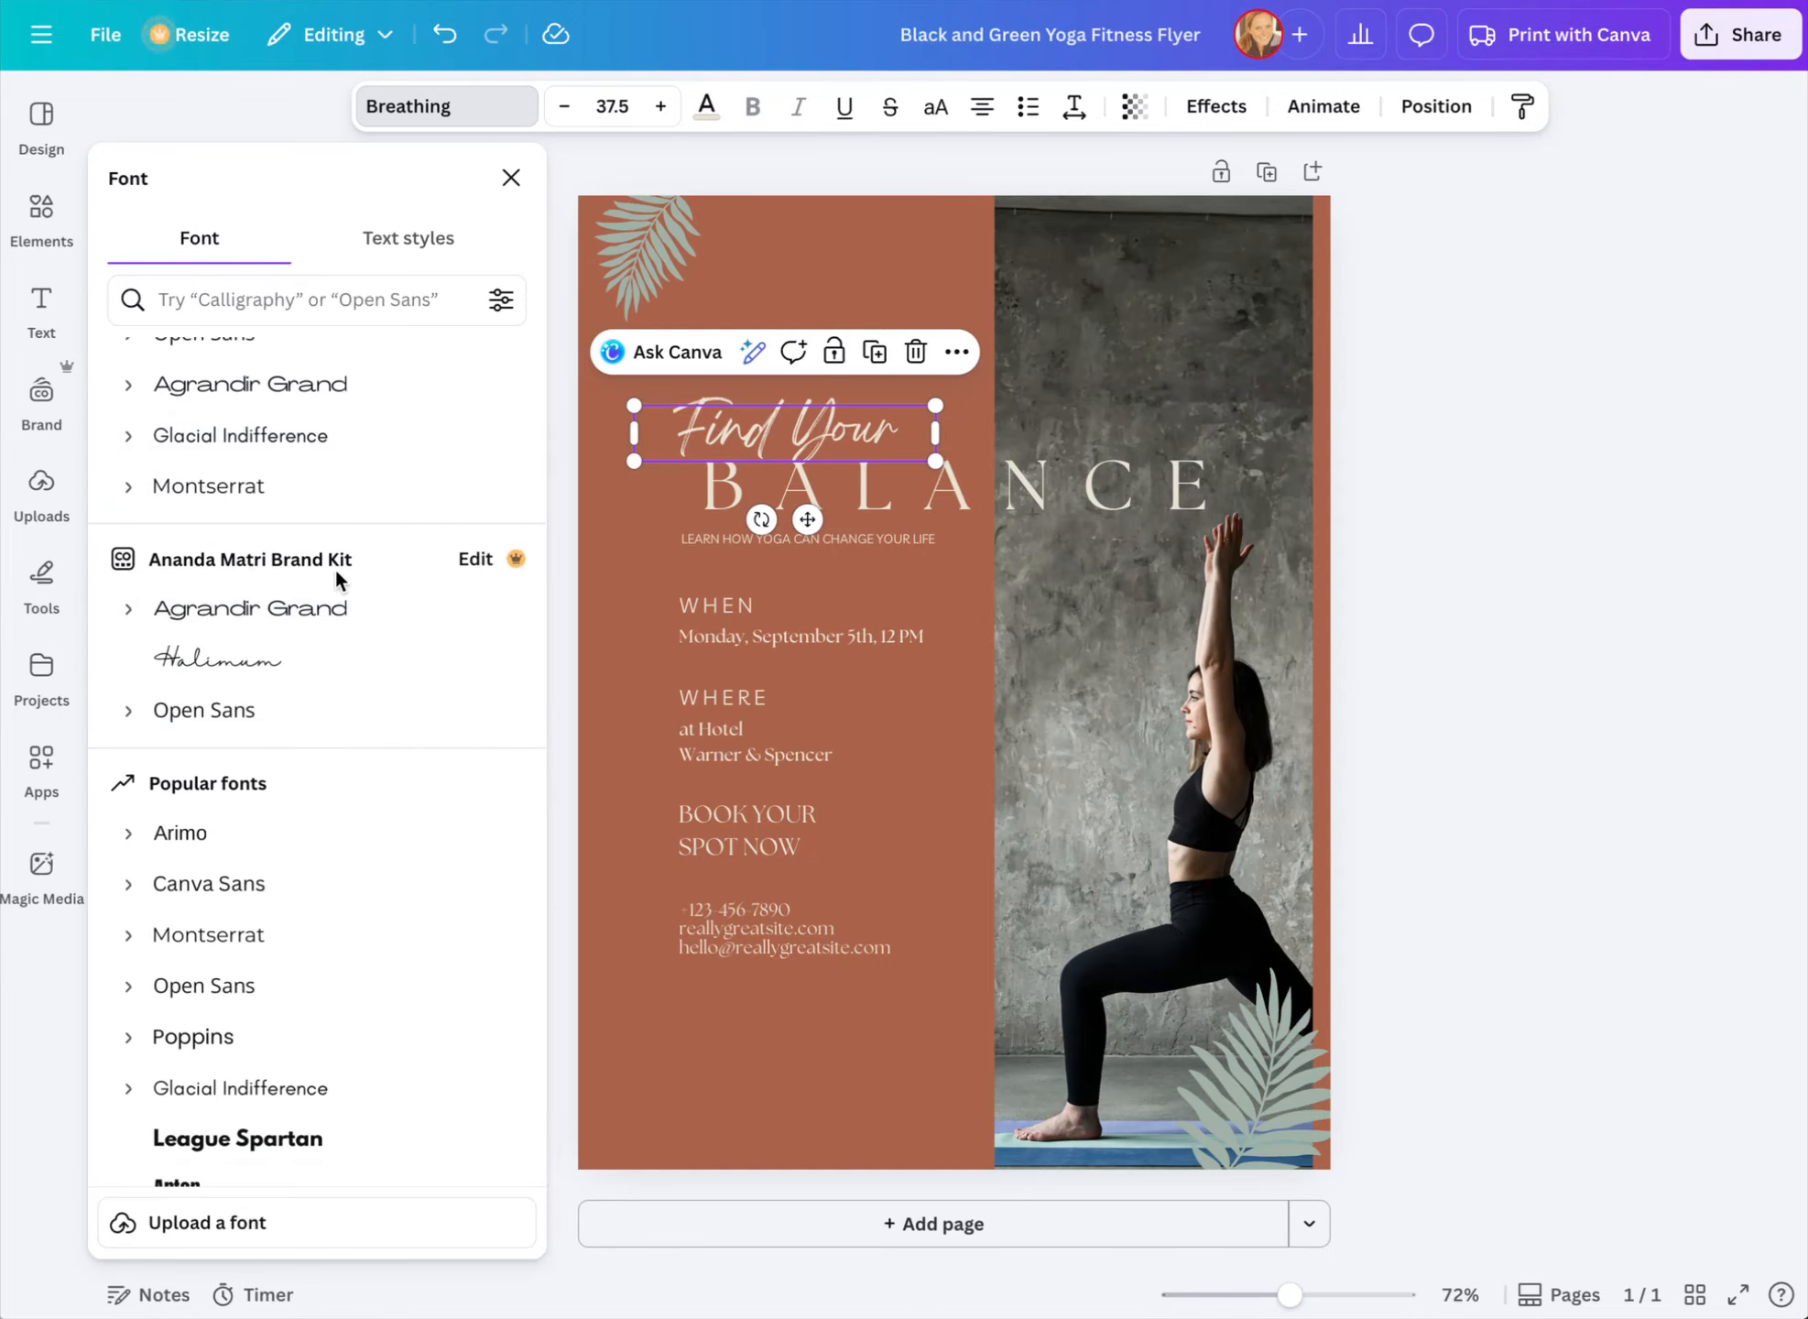
click(274, 609)
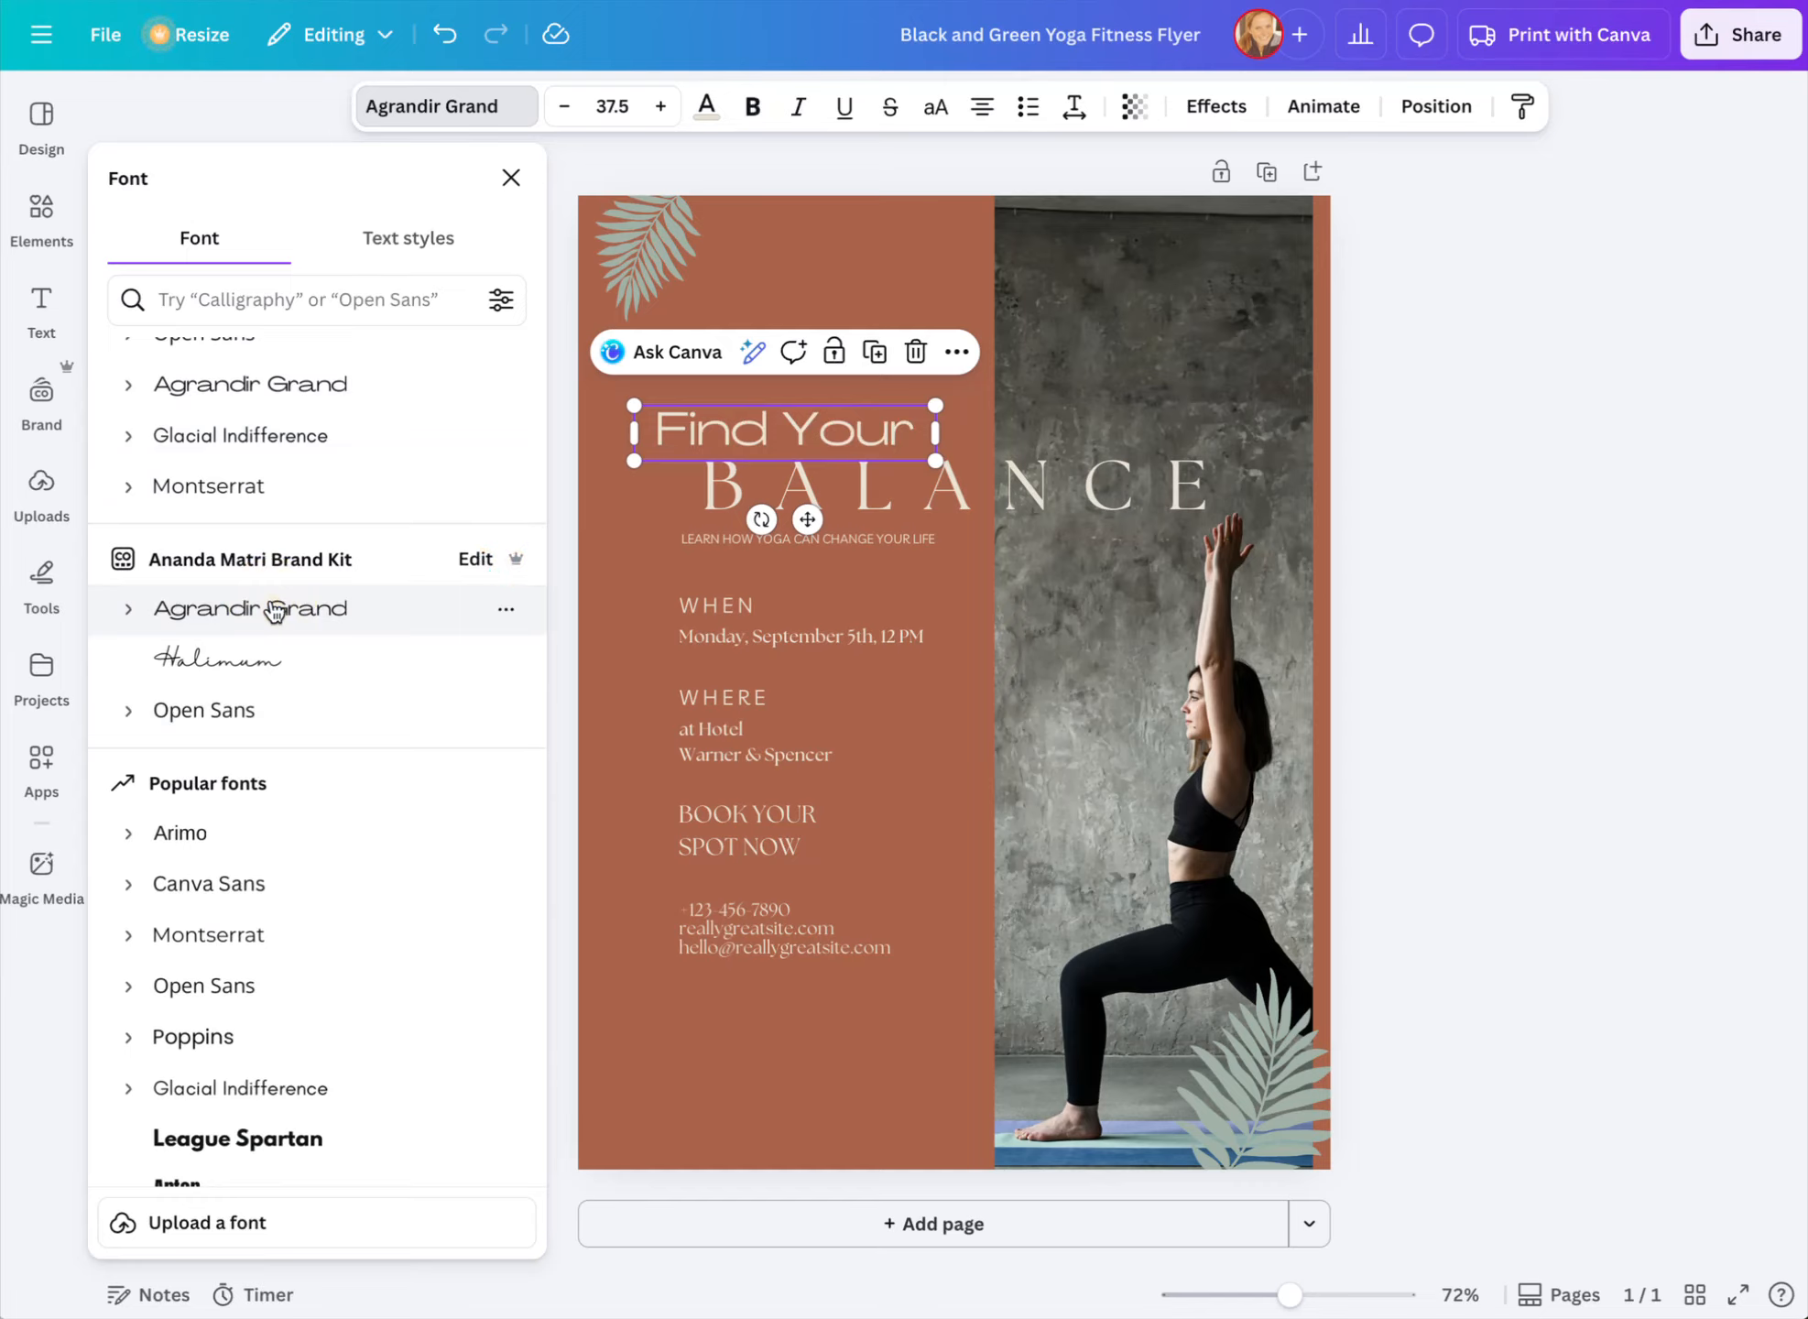
key(ctrl+z)
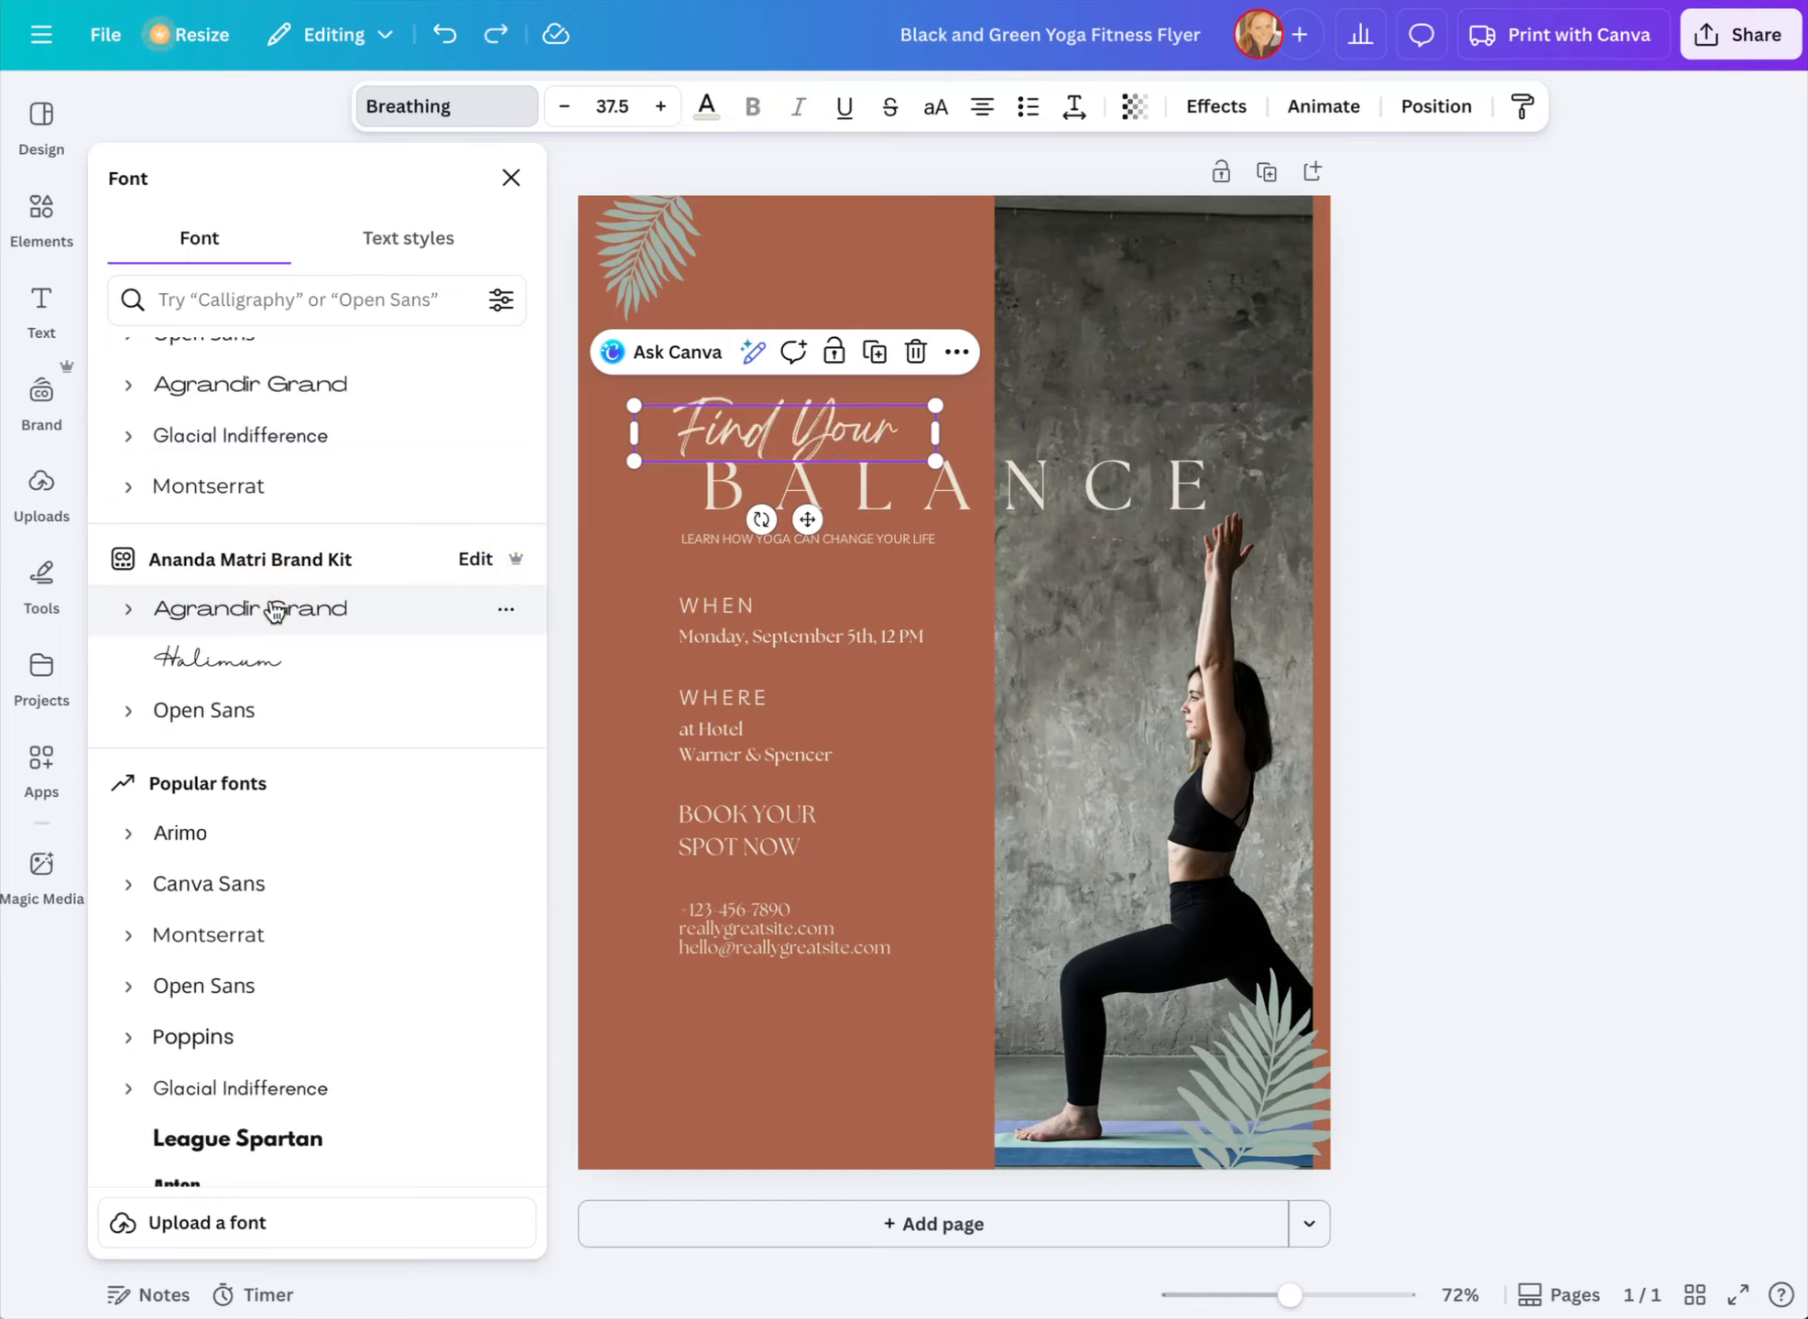
click(259, 658)
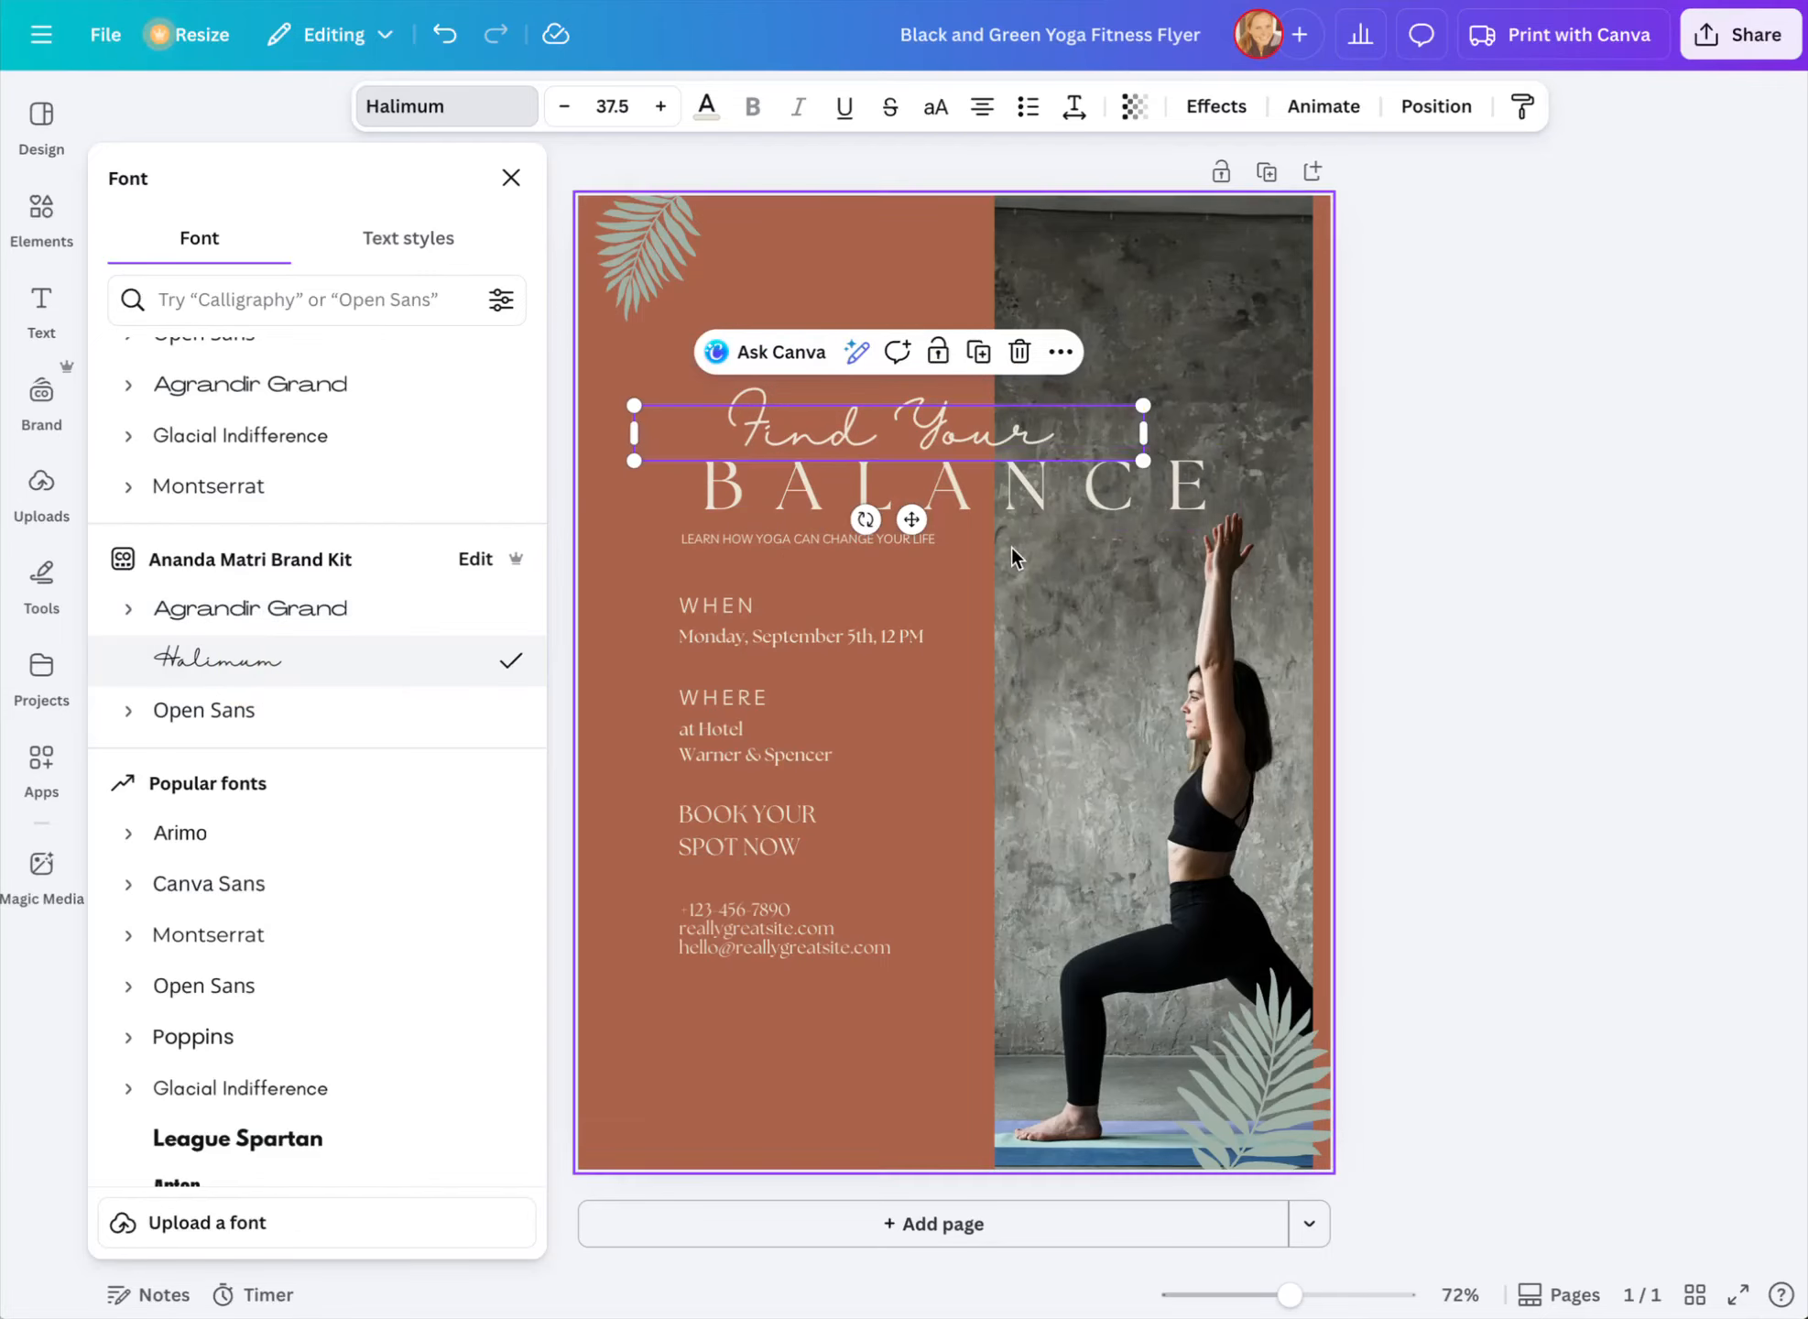
drag(933, 418, 833, 419)
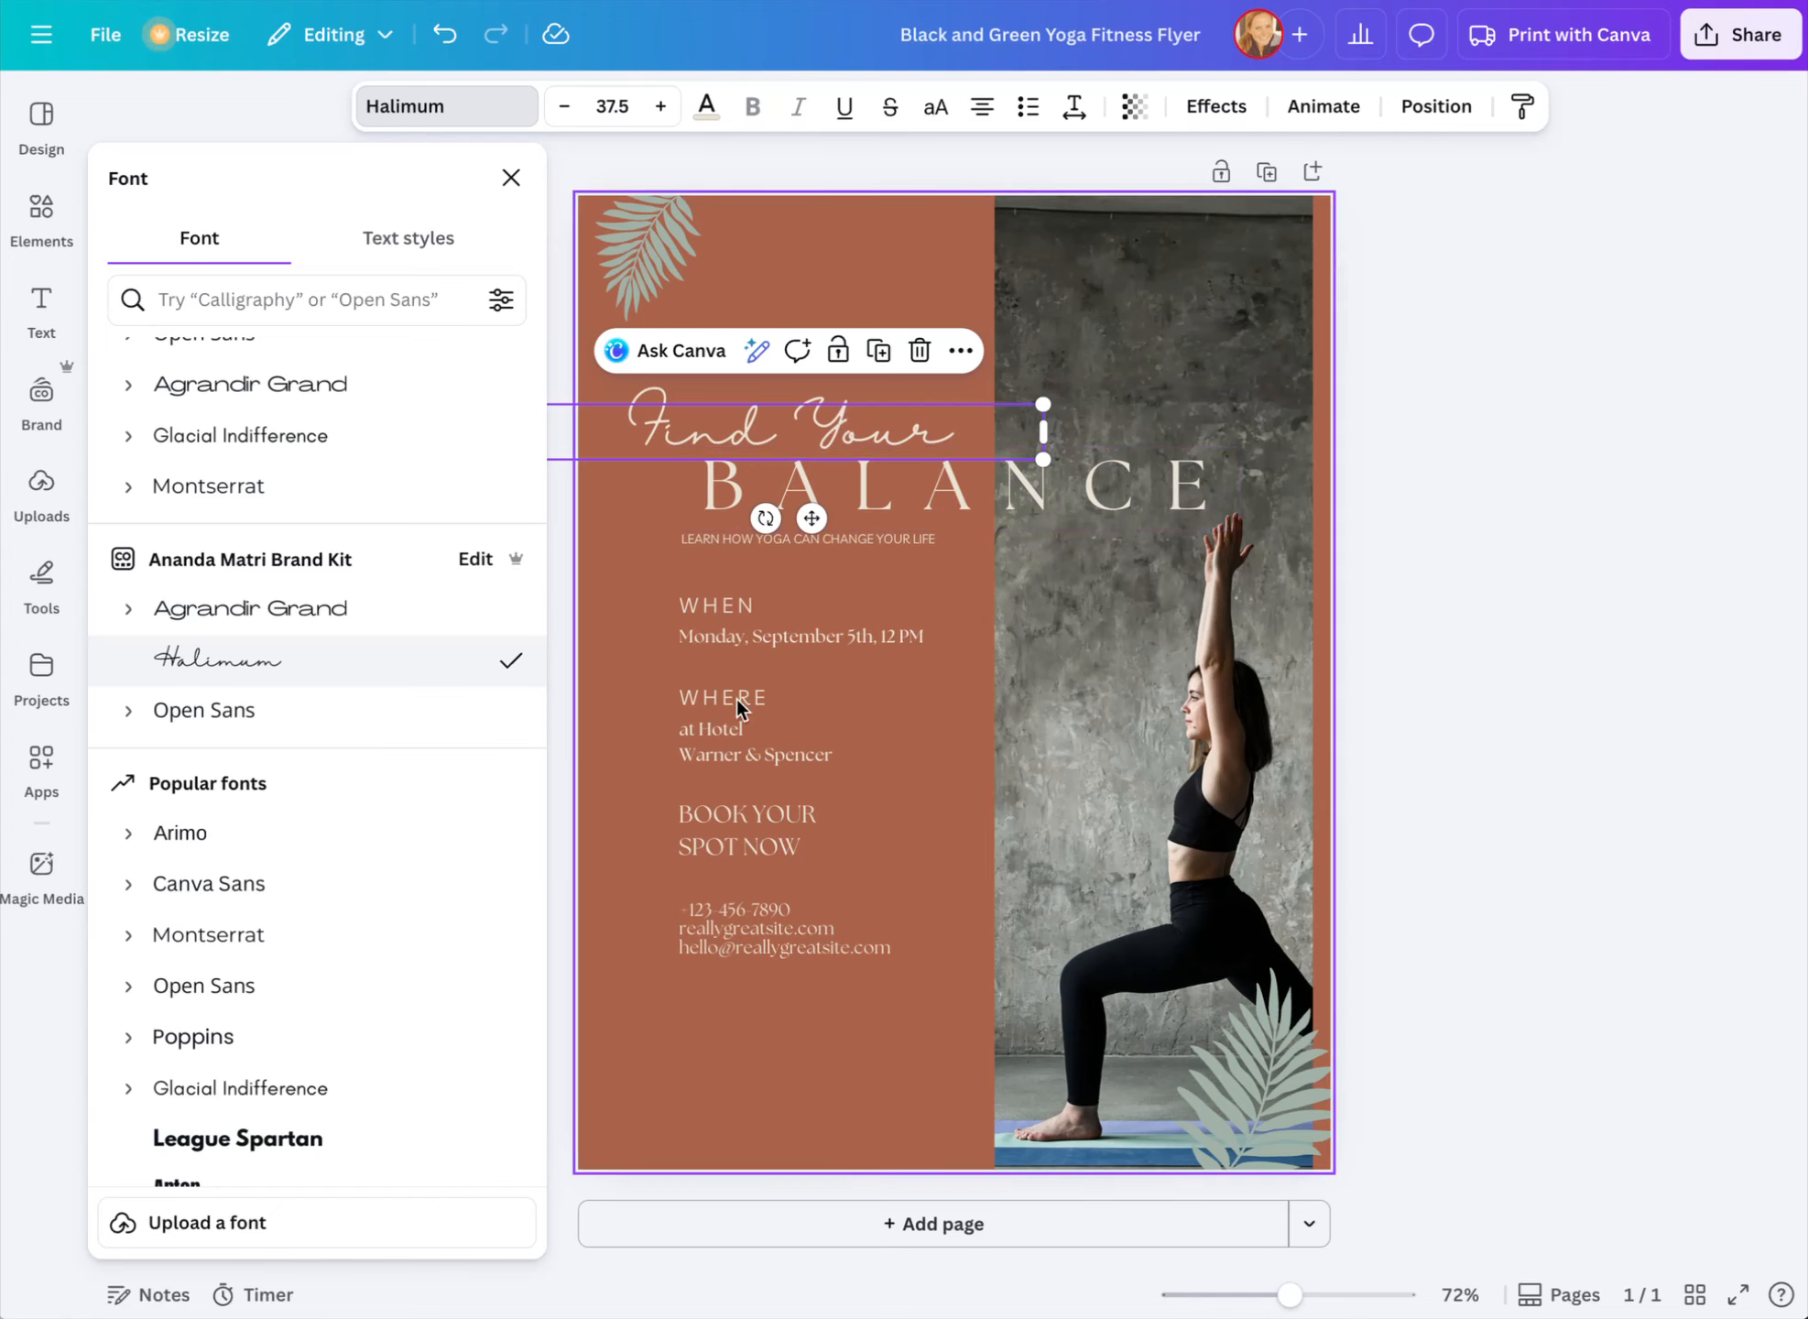
Set the BALANCE heading in Agrandir Grand at size 48.6, left-align it and line it up with the text below
click(943, 487)
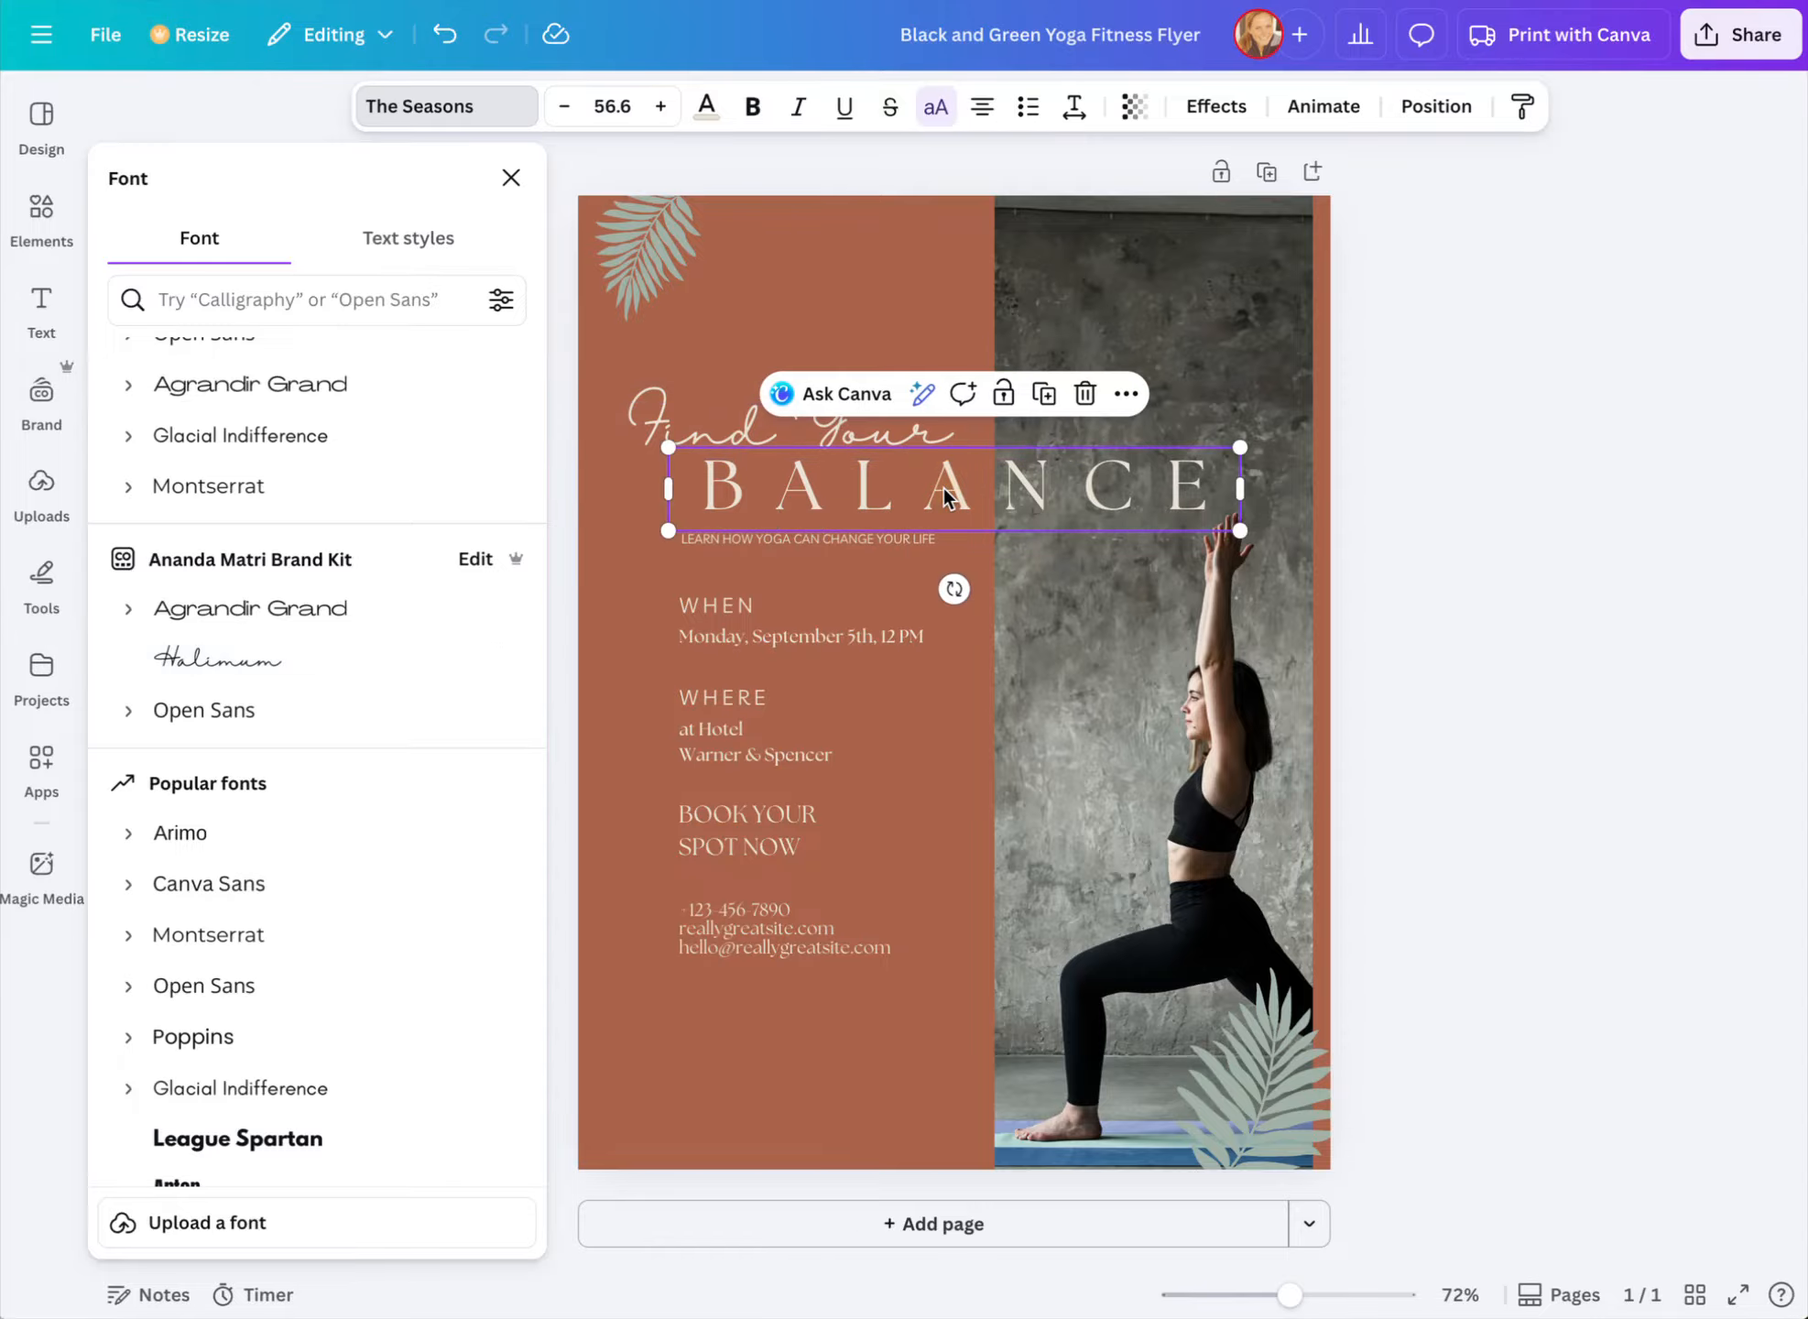
click(233, 612)
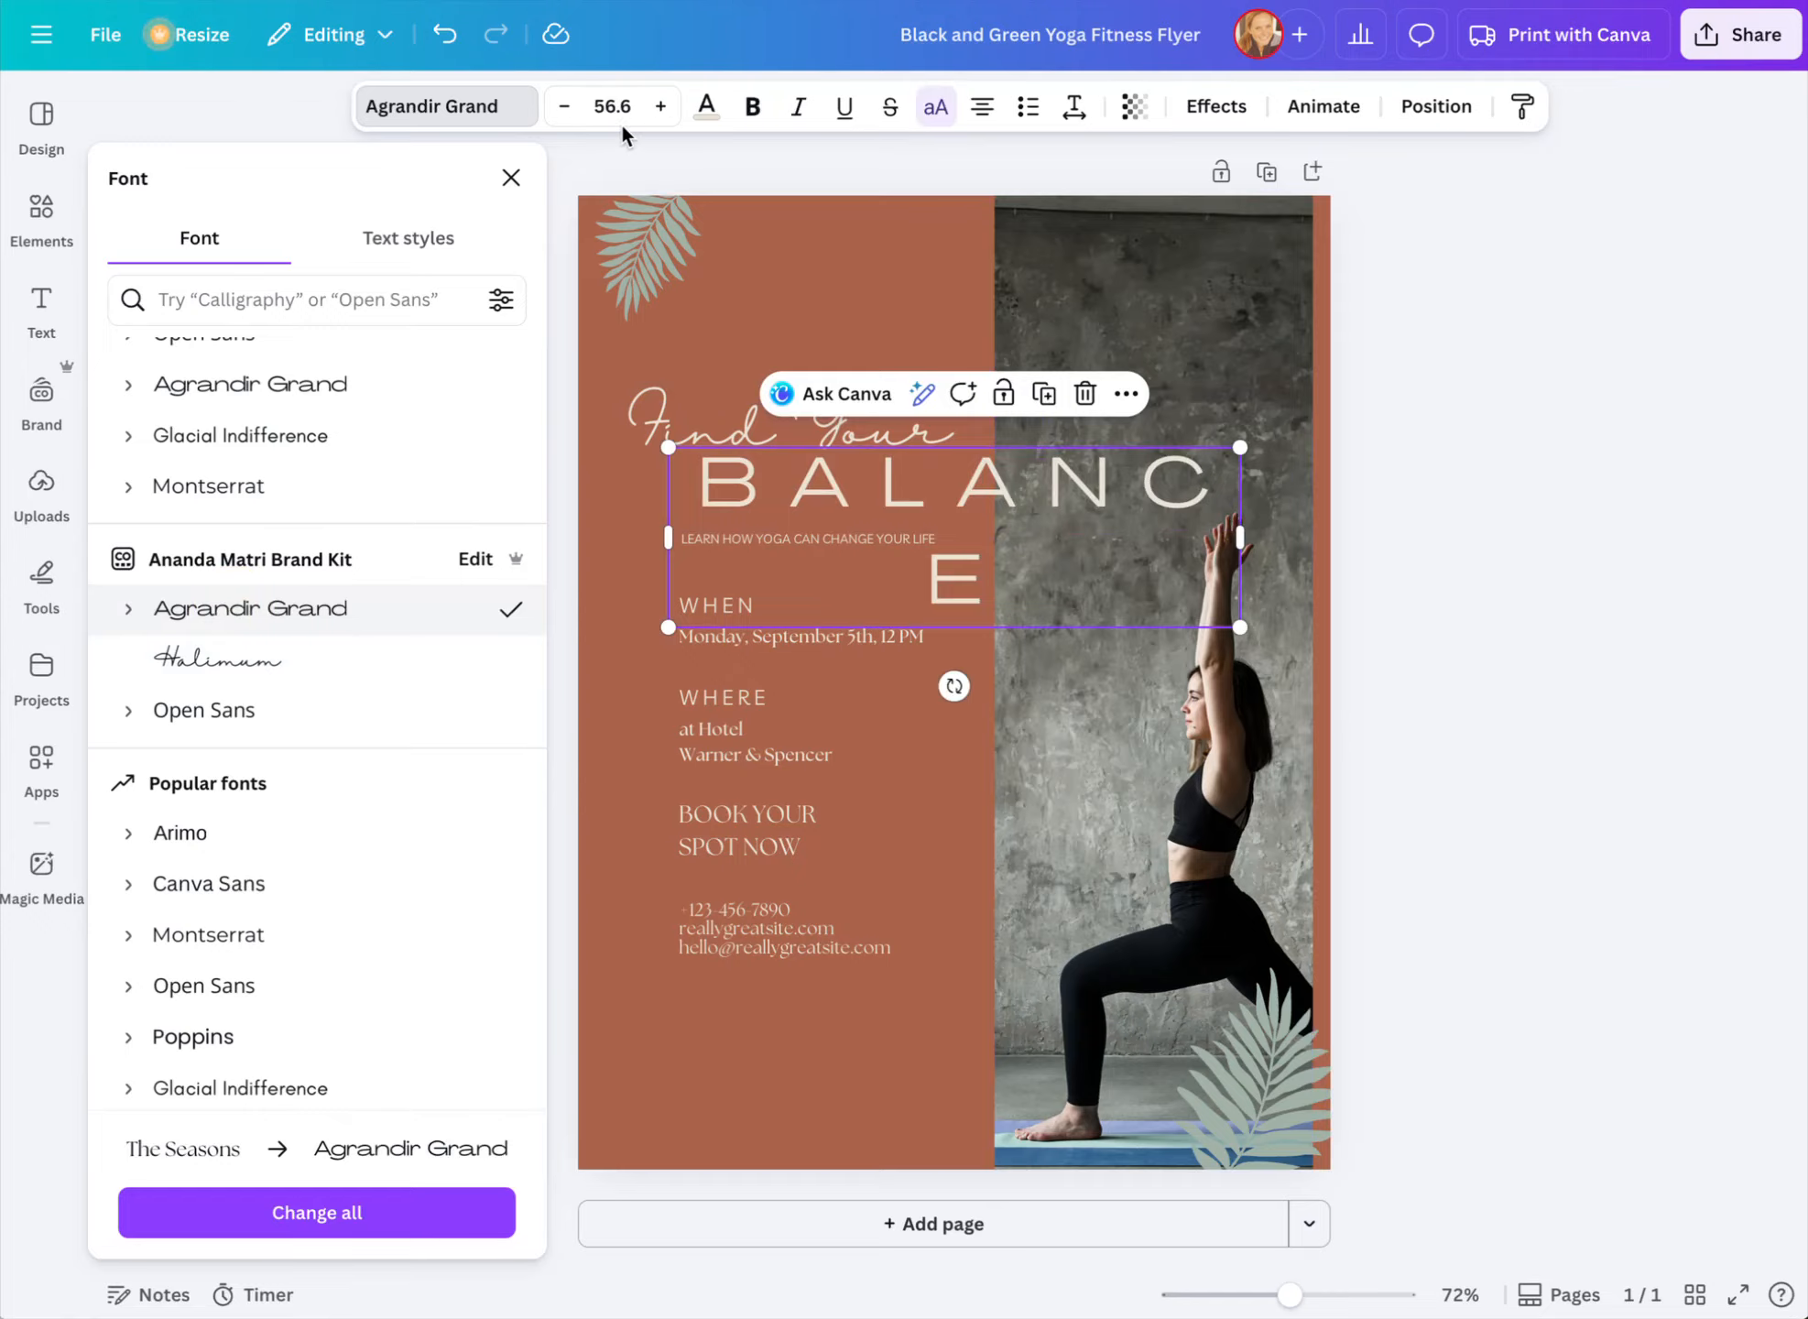
click(565, 107)
click(565, 107)
click(566, 106)
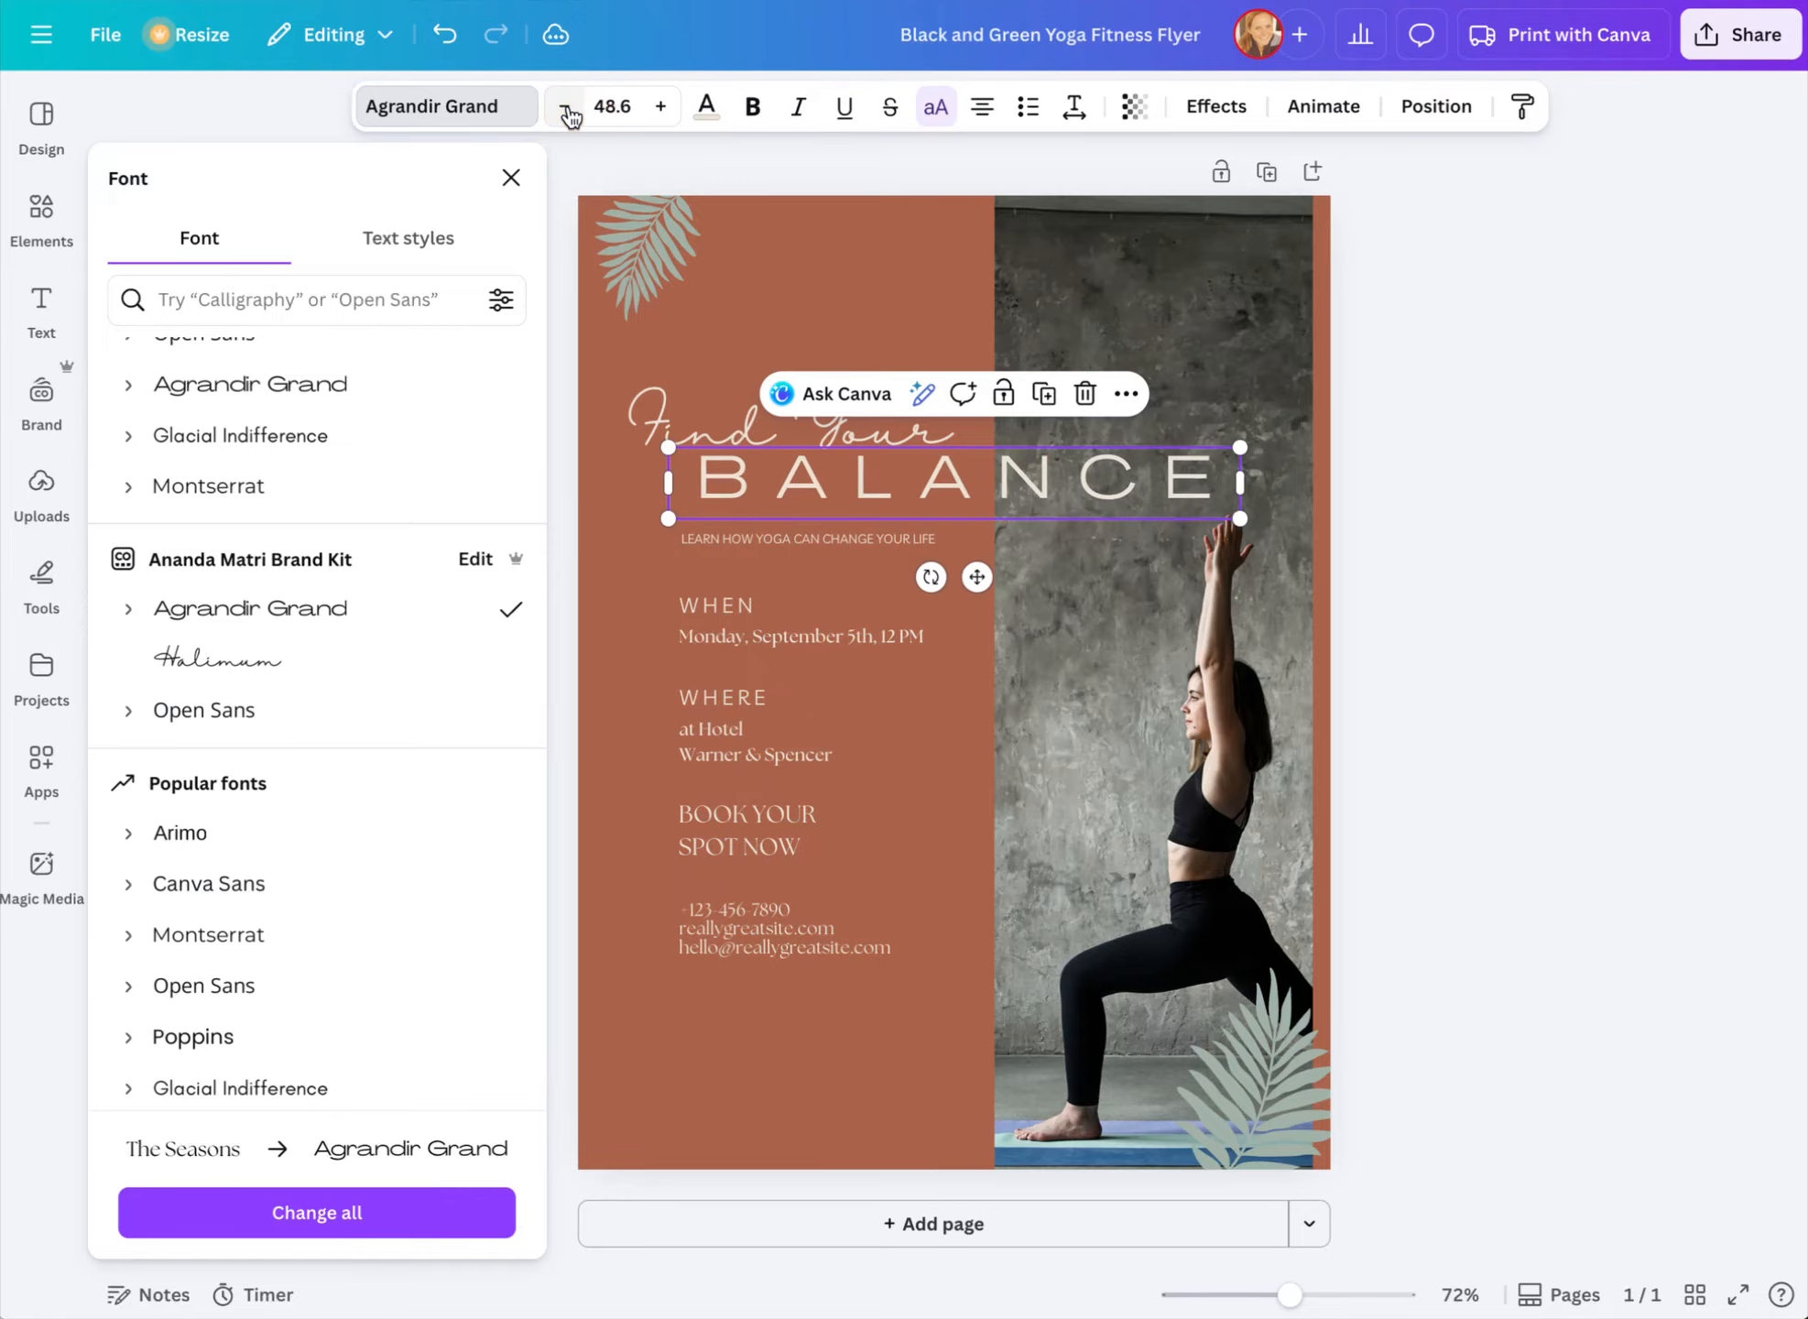
click(986, 102)
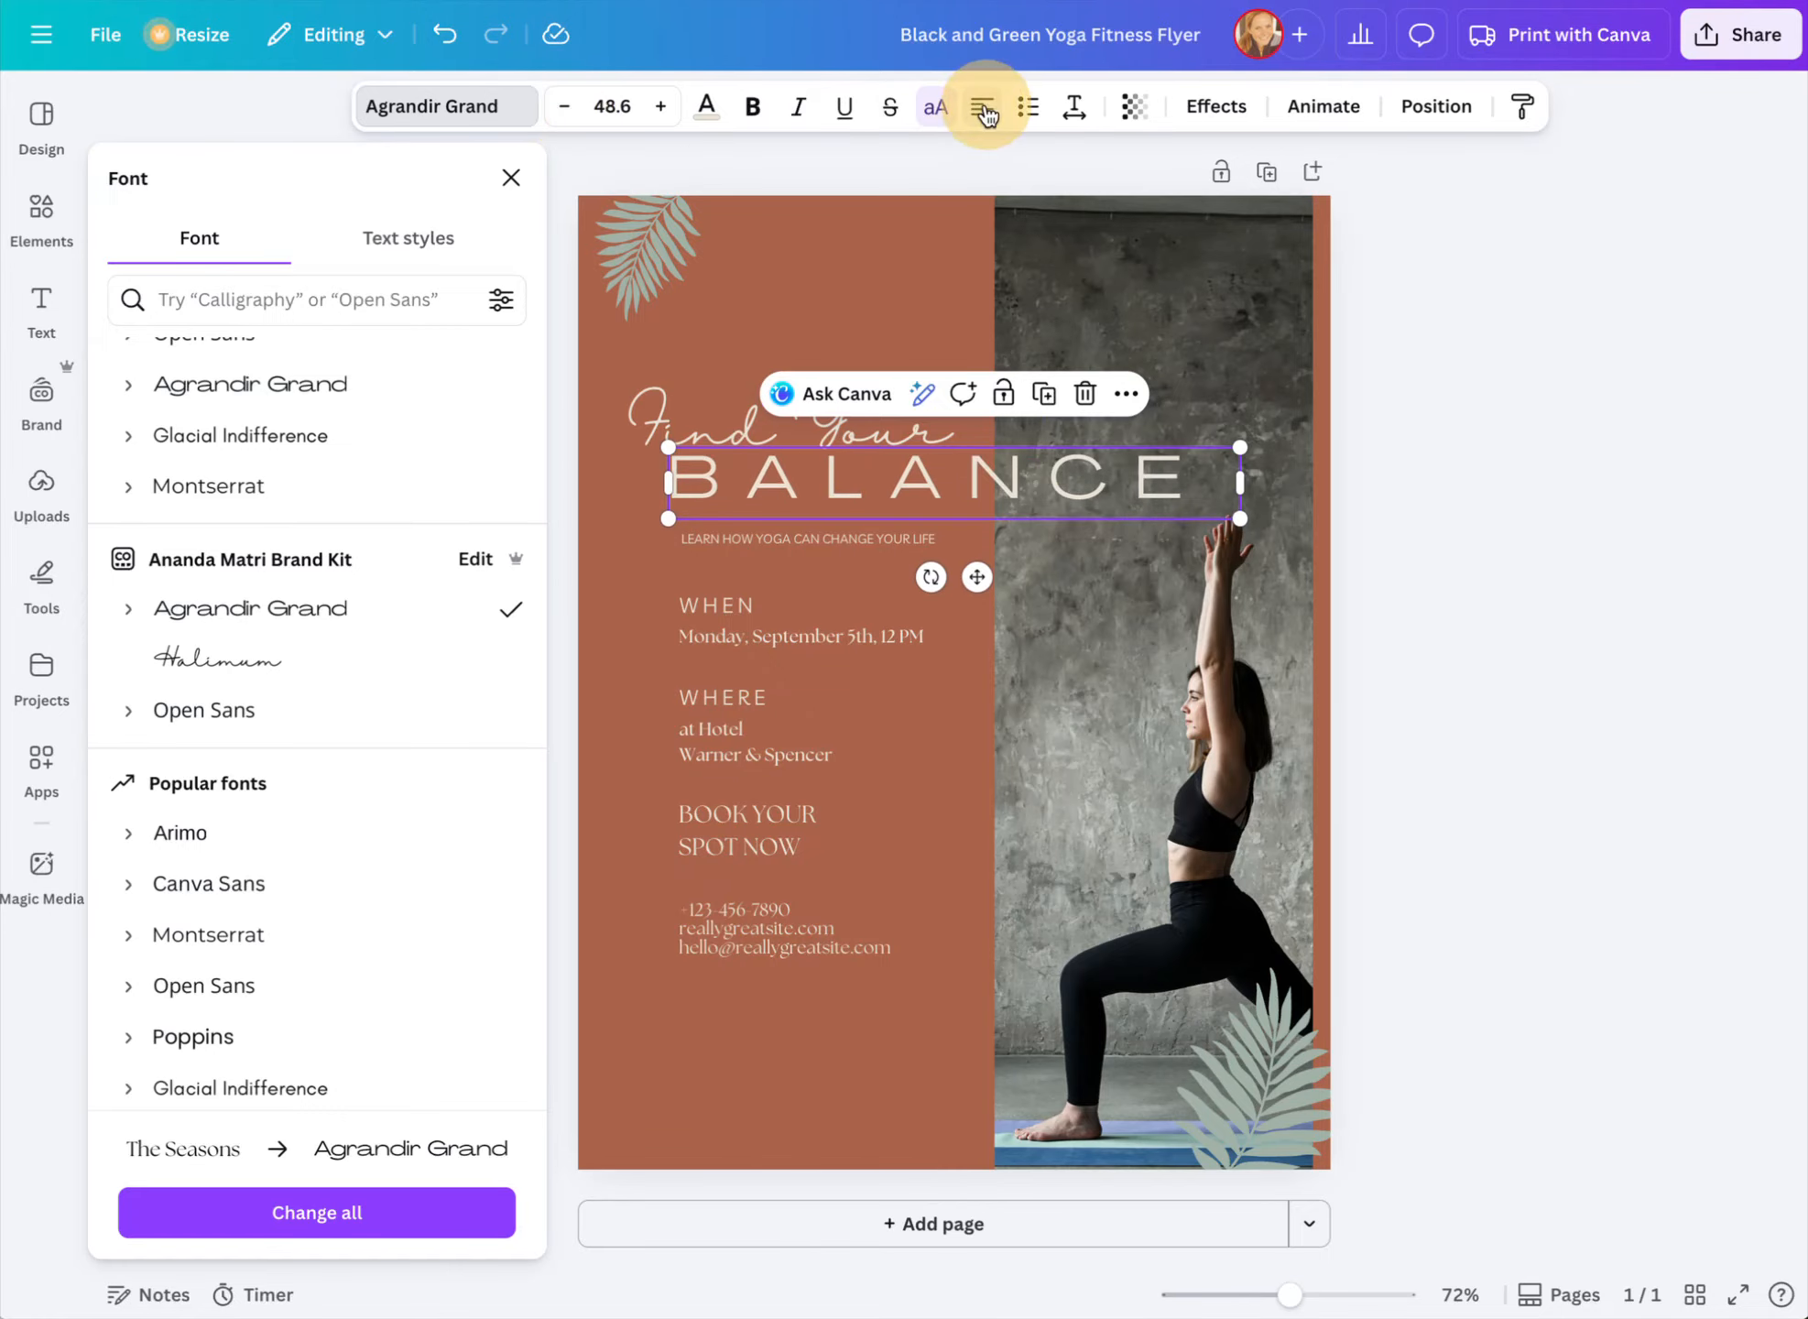
drag(852, 494, 861, 499)
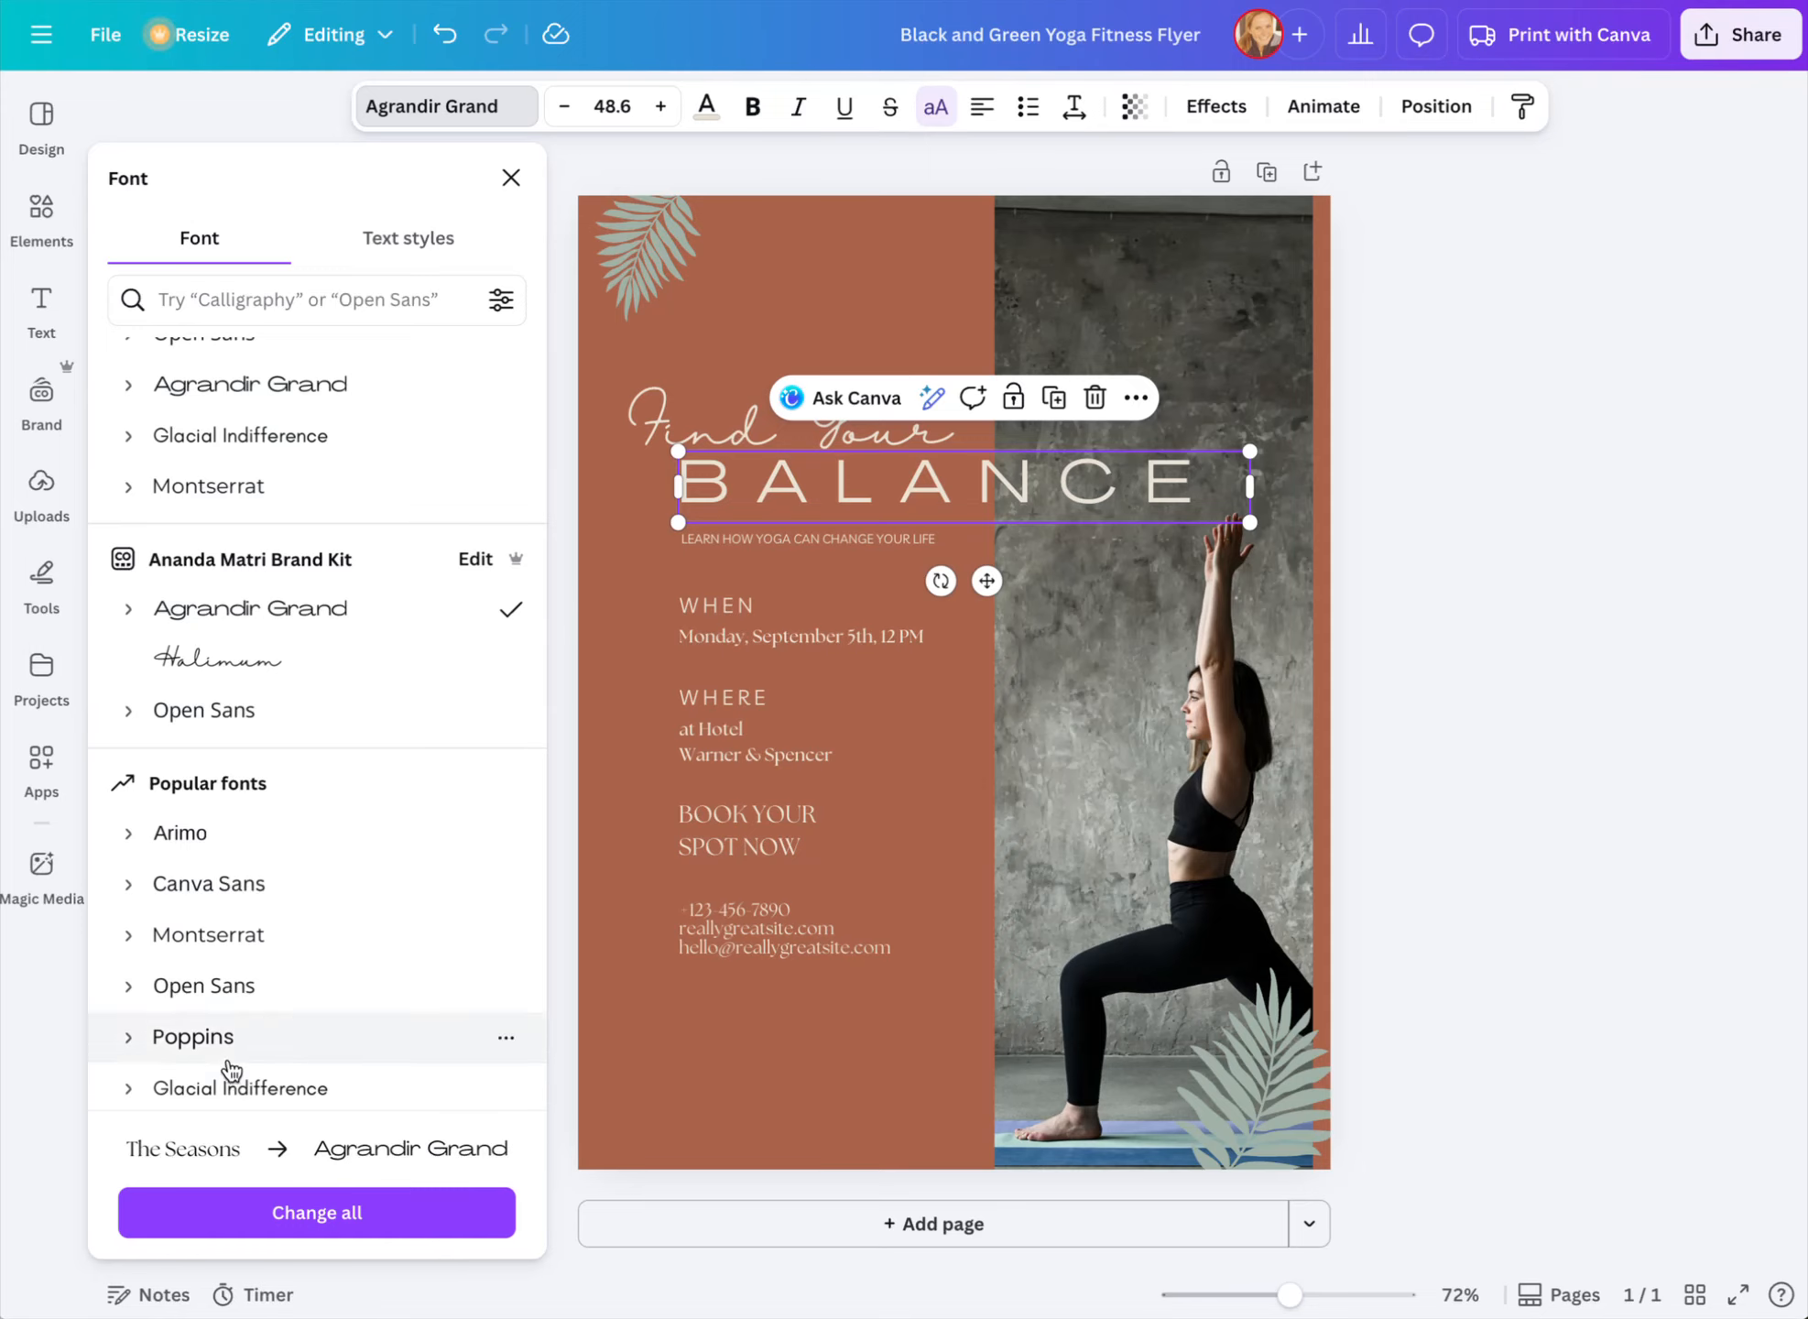
Replace The Seasons with Agrandir Grand across the whole flyer, and set the contact details block in the brand font Open Sans
click(319, 1224)
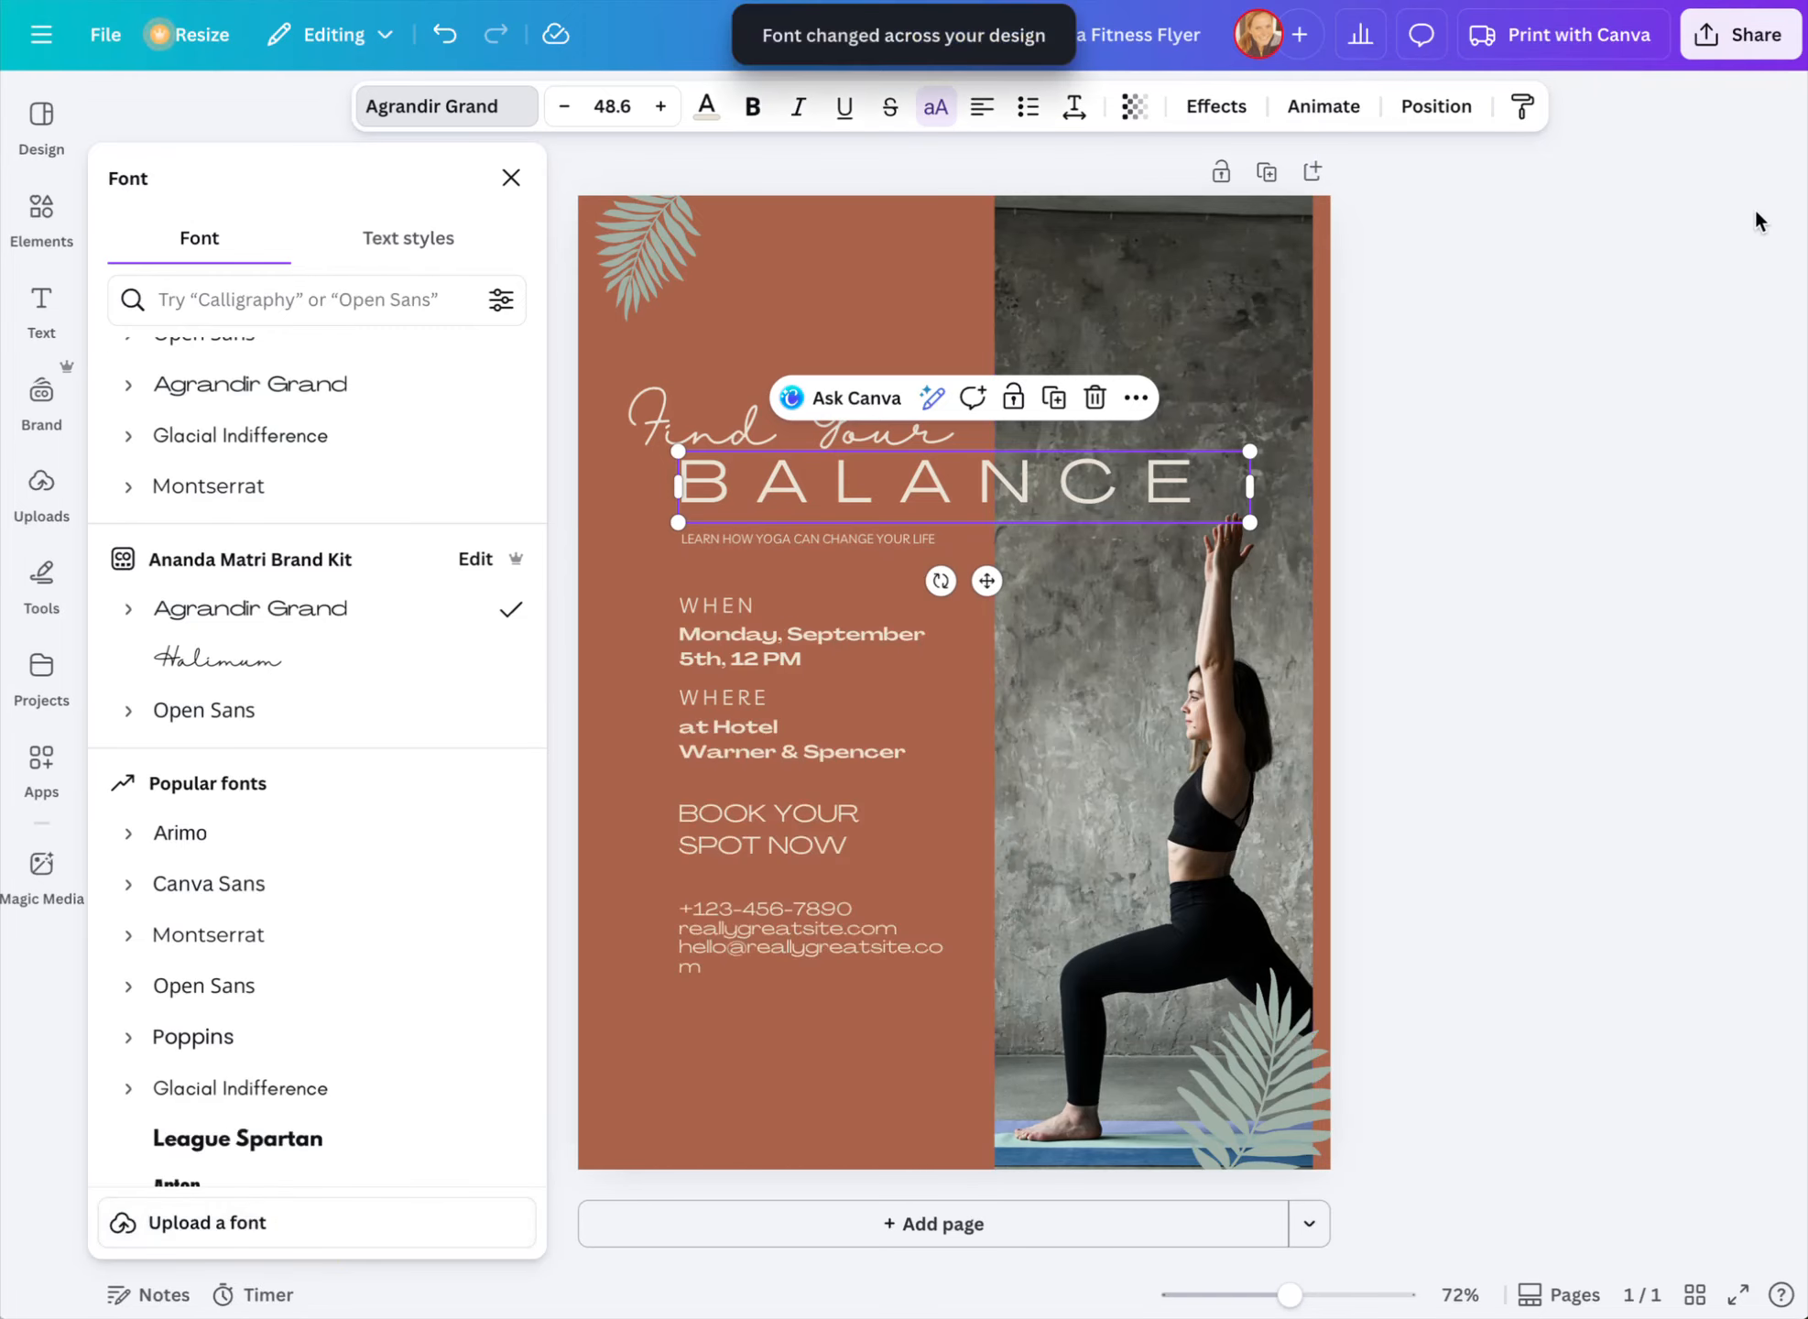
click(1506, 493)
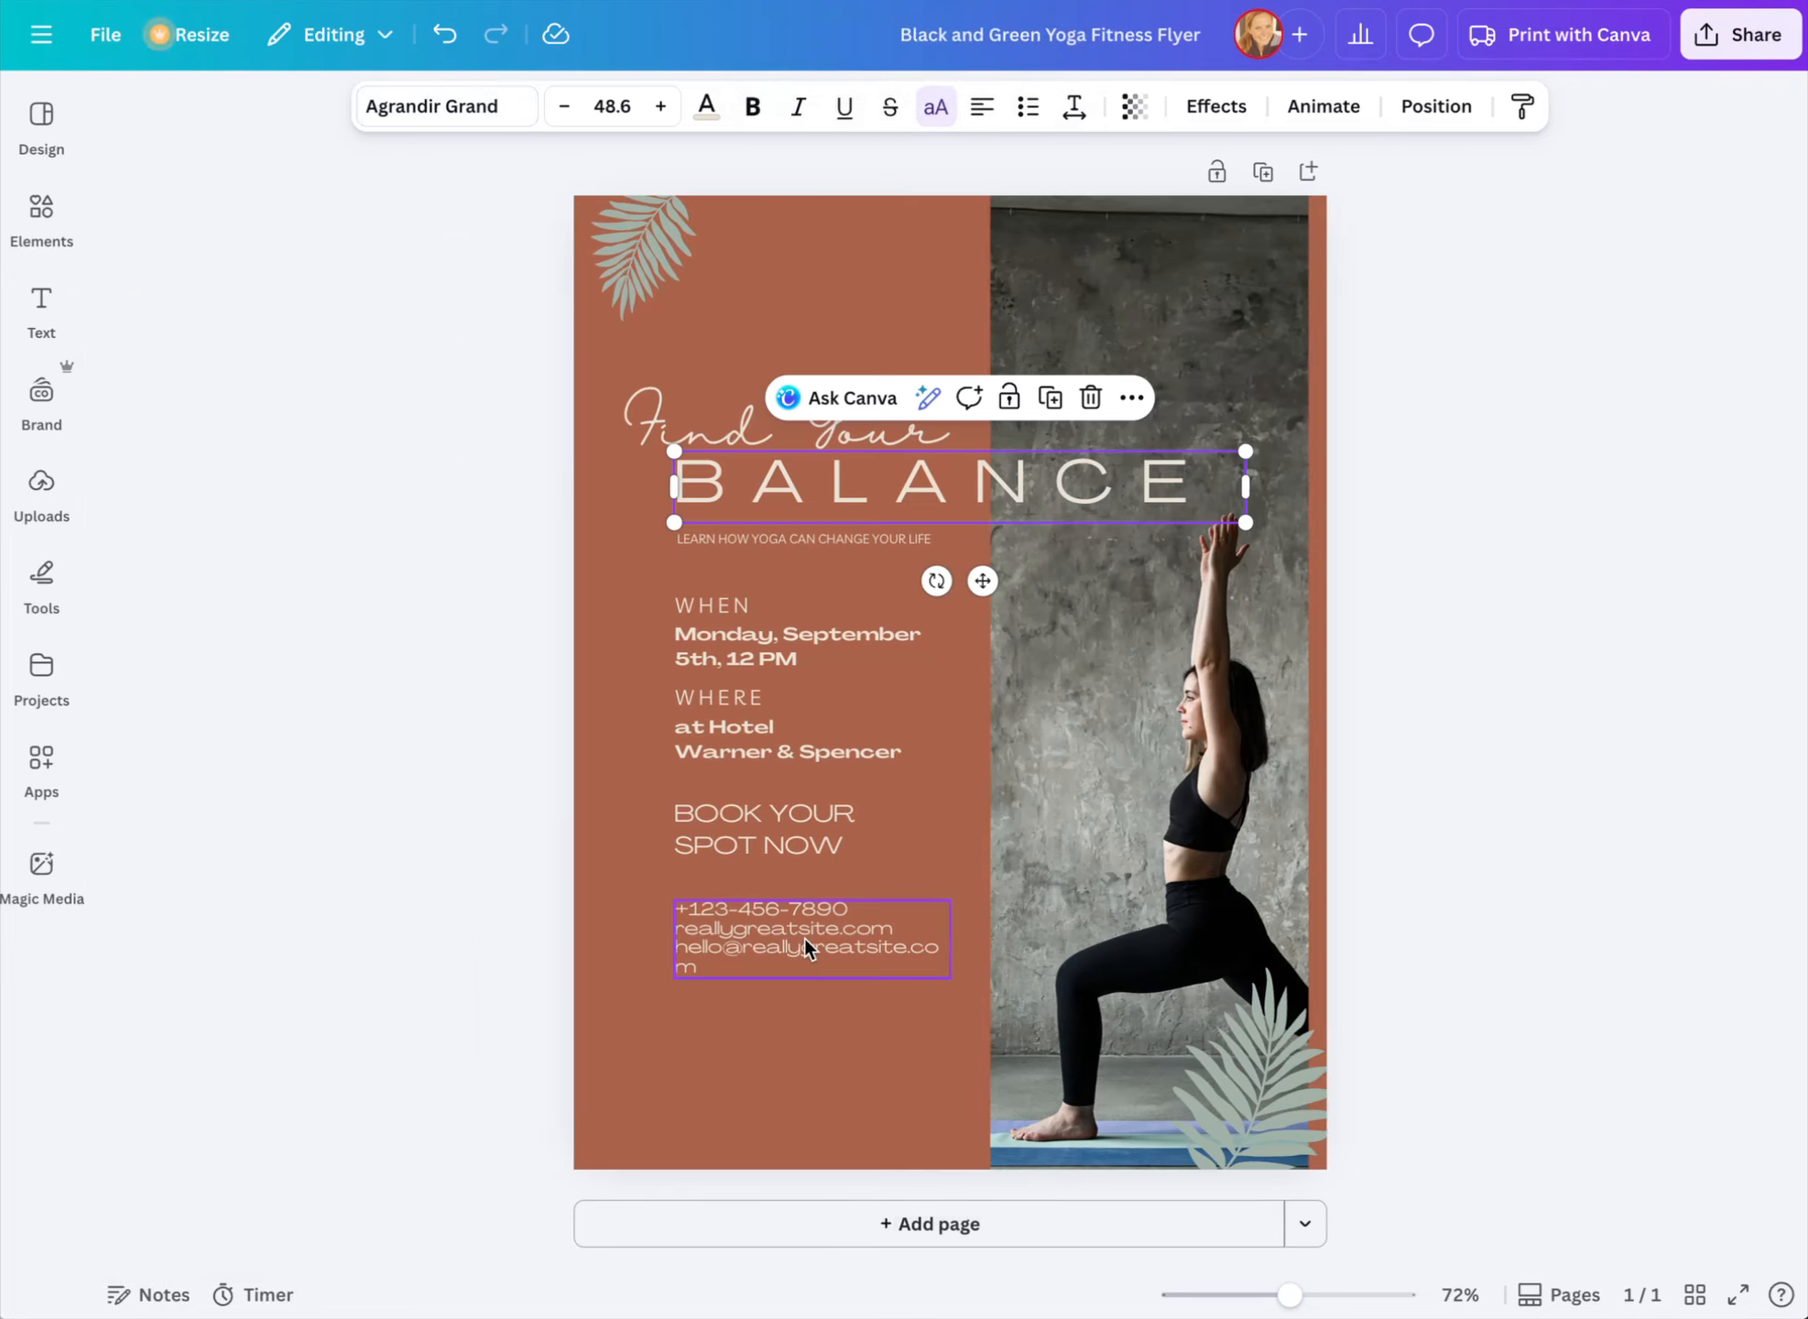
click(776, 931)
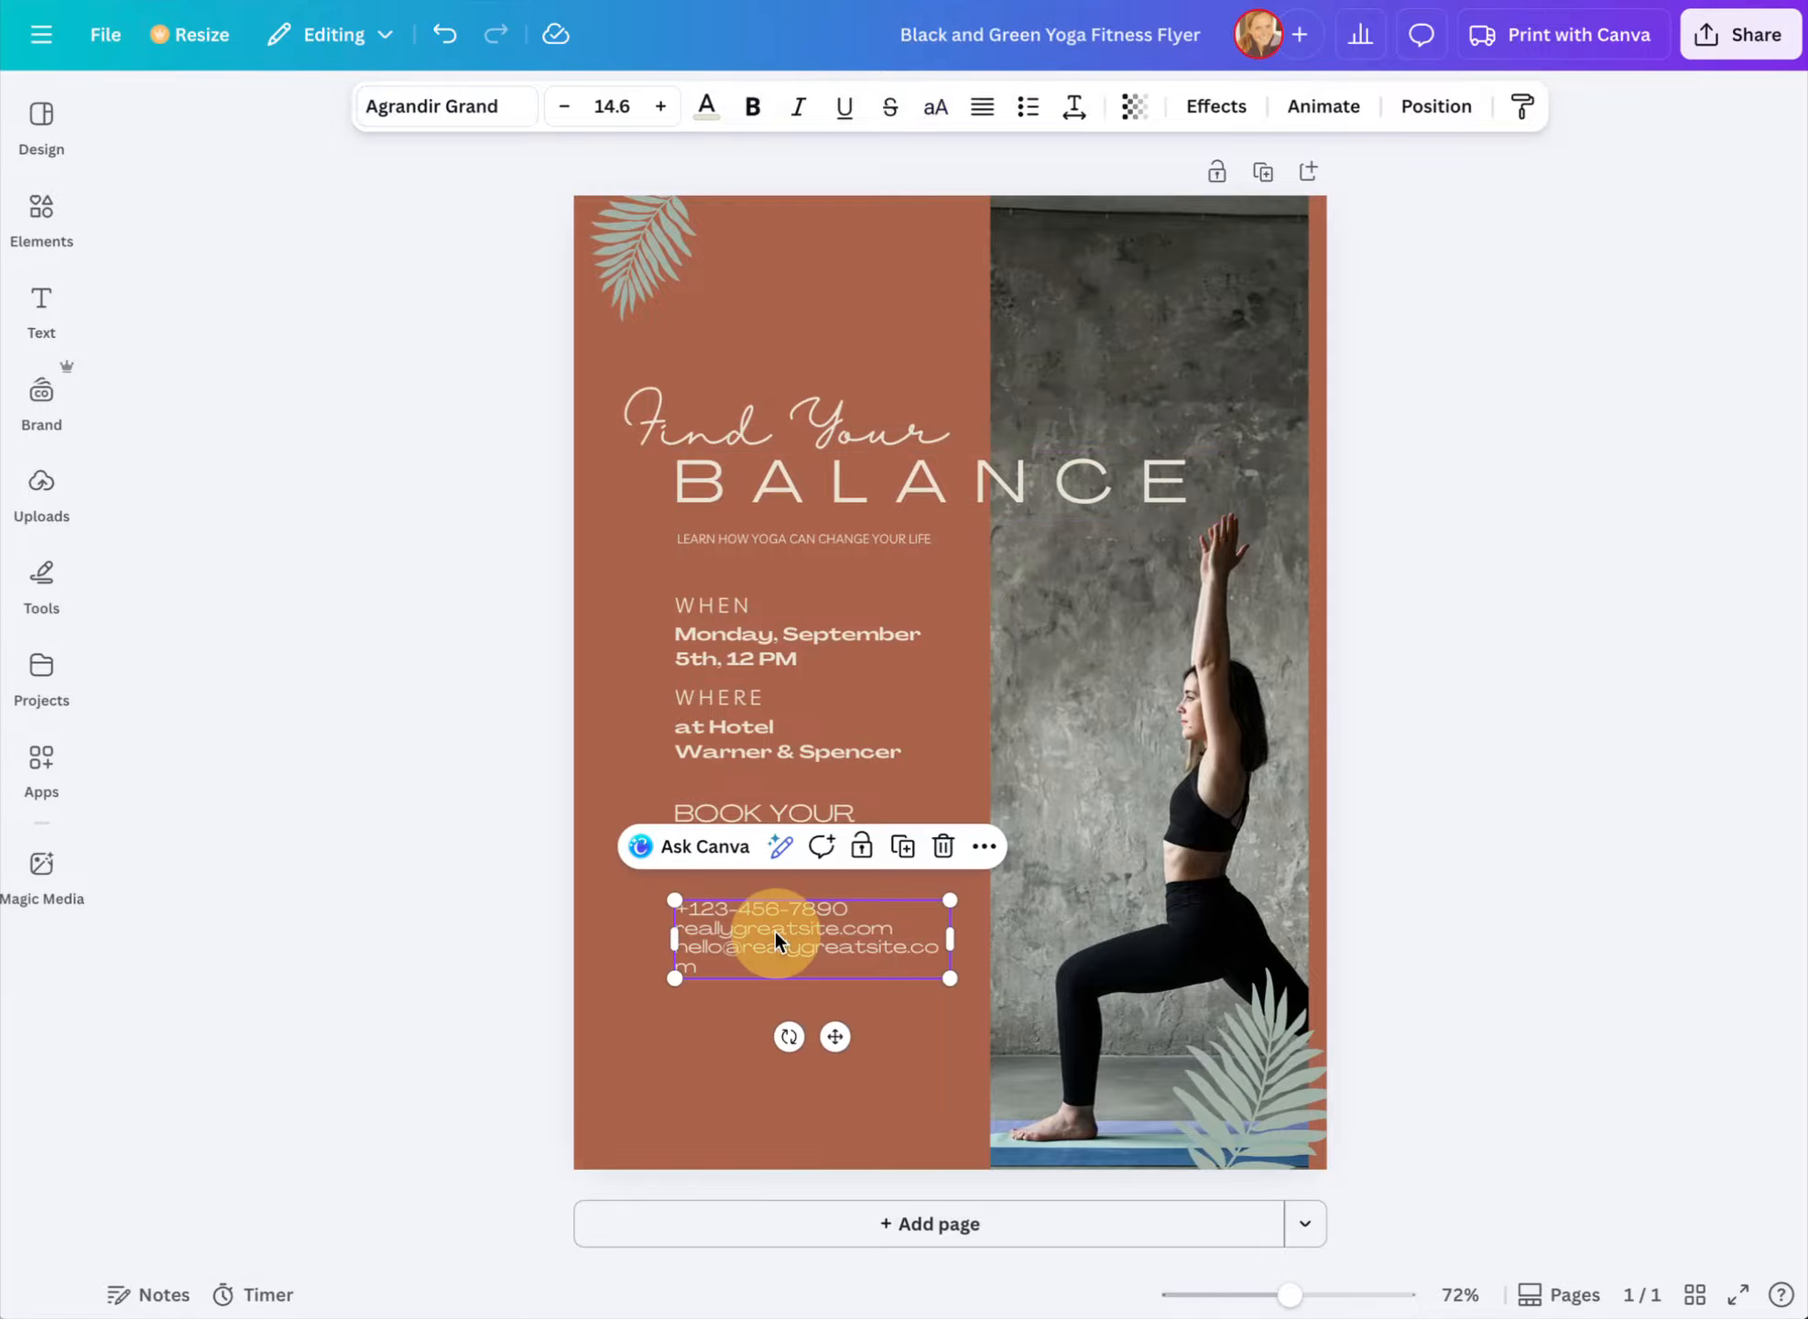
click(443, 108)
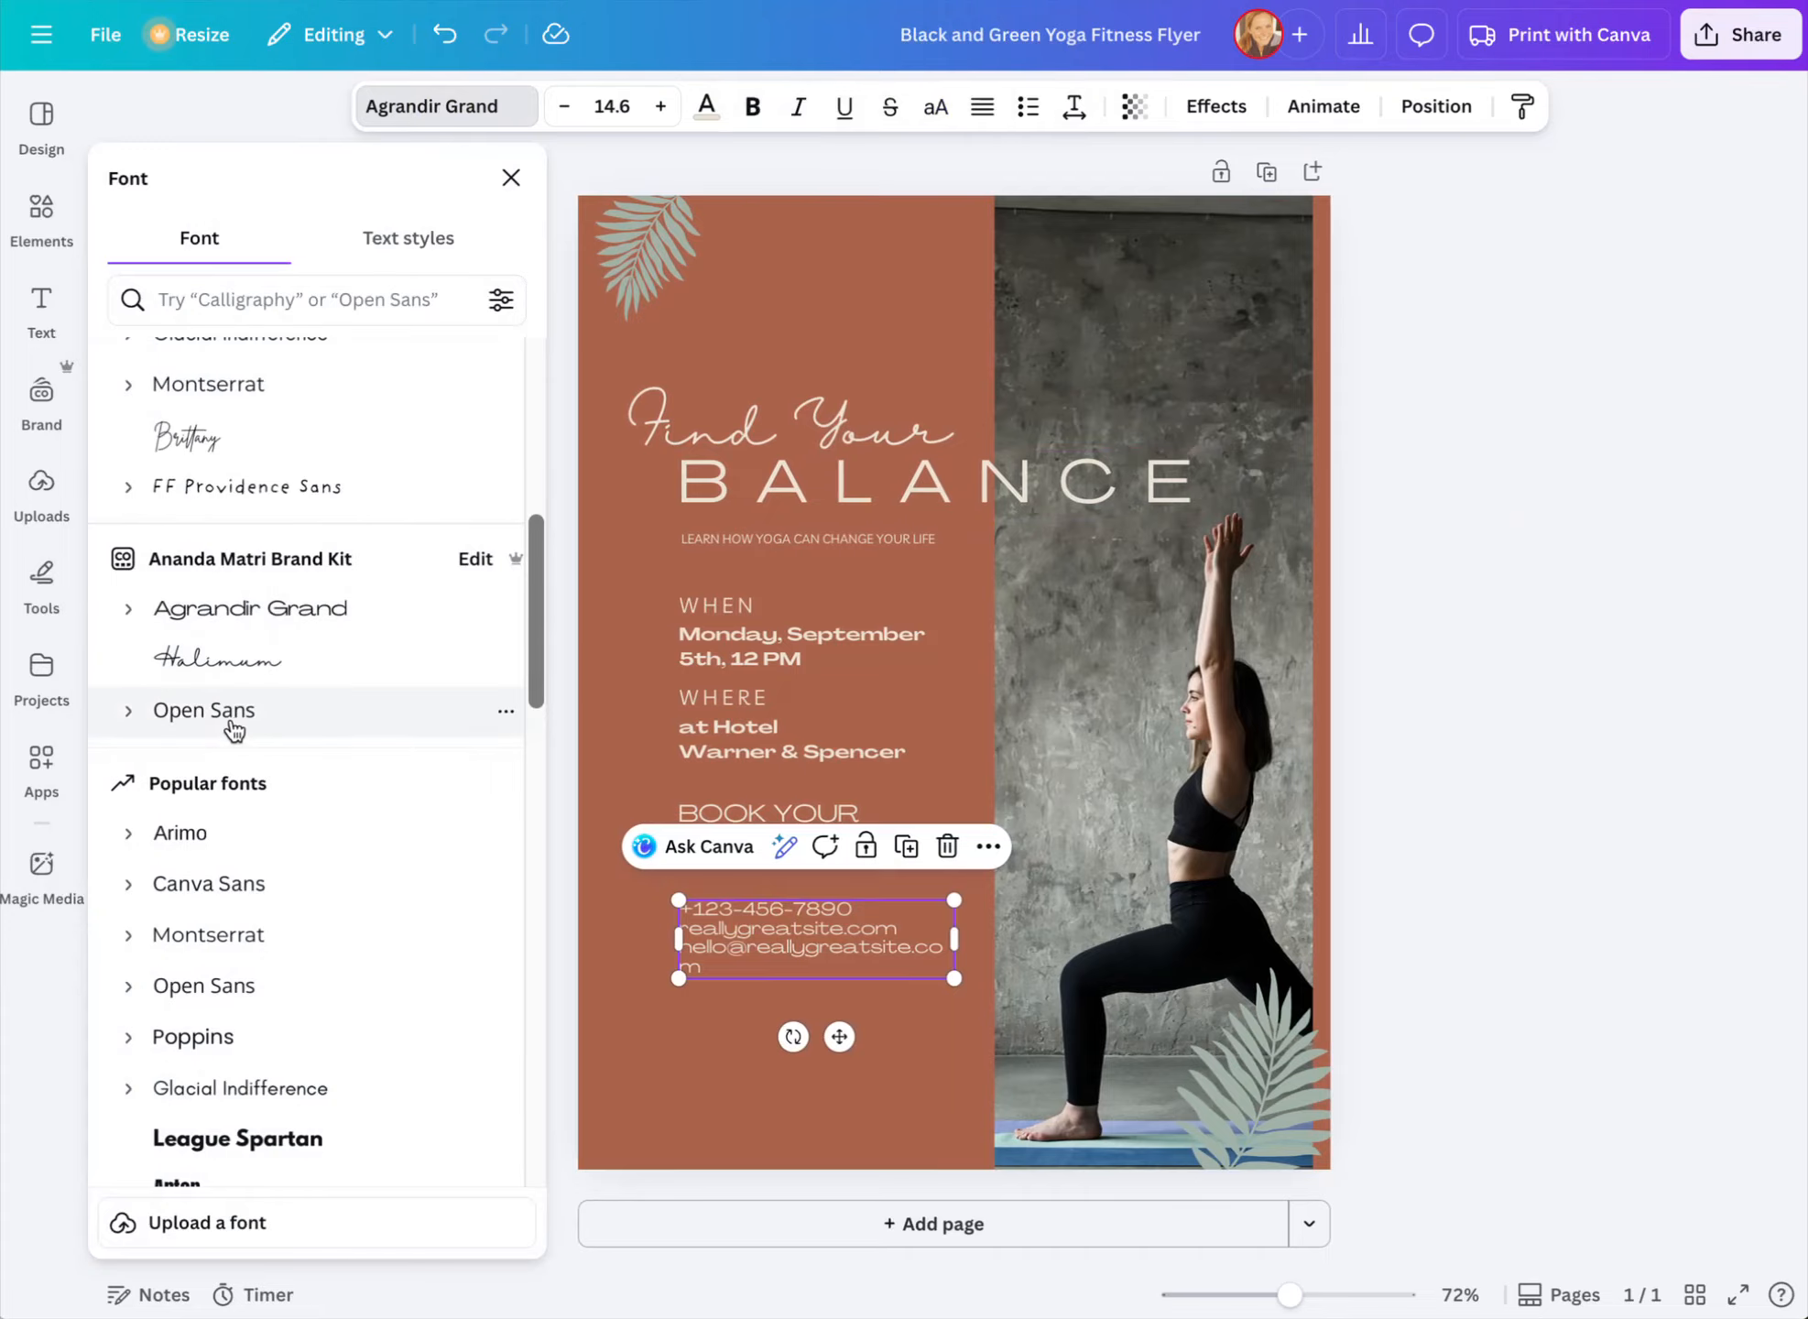
click(235, 724)
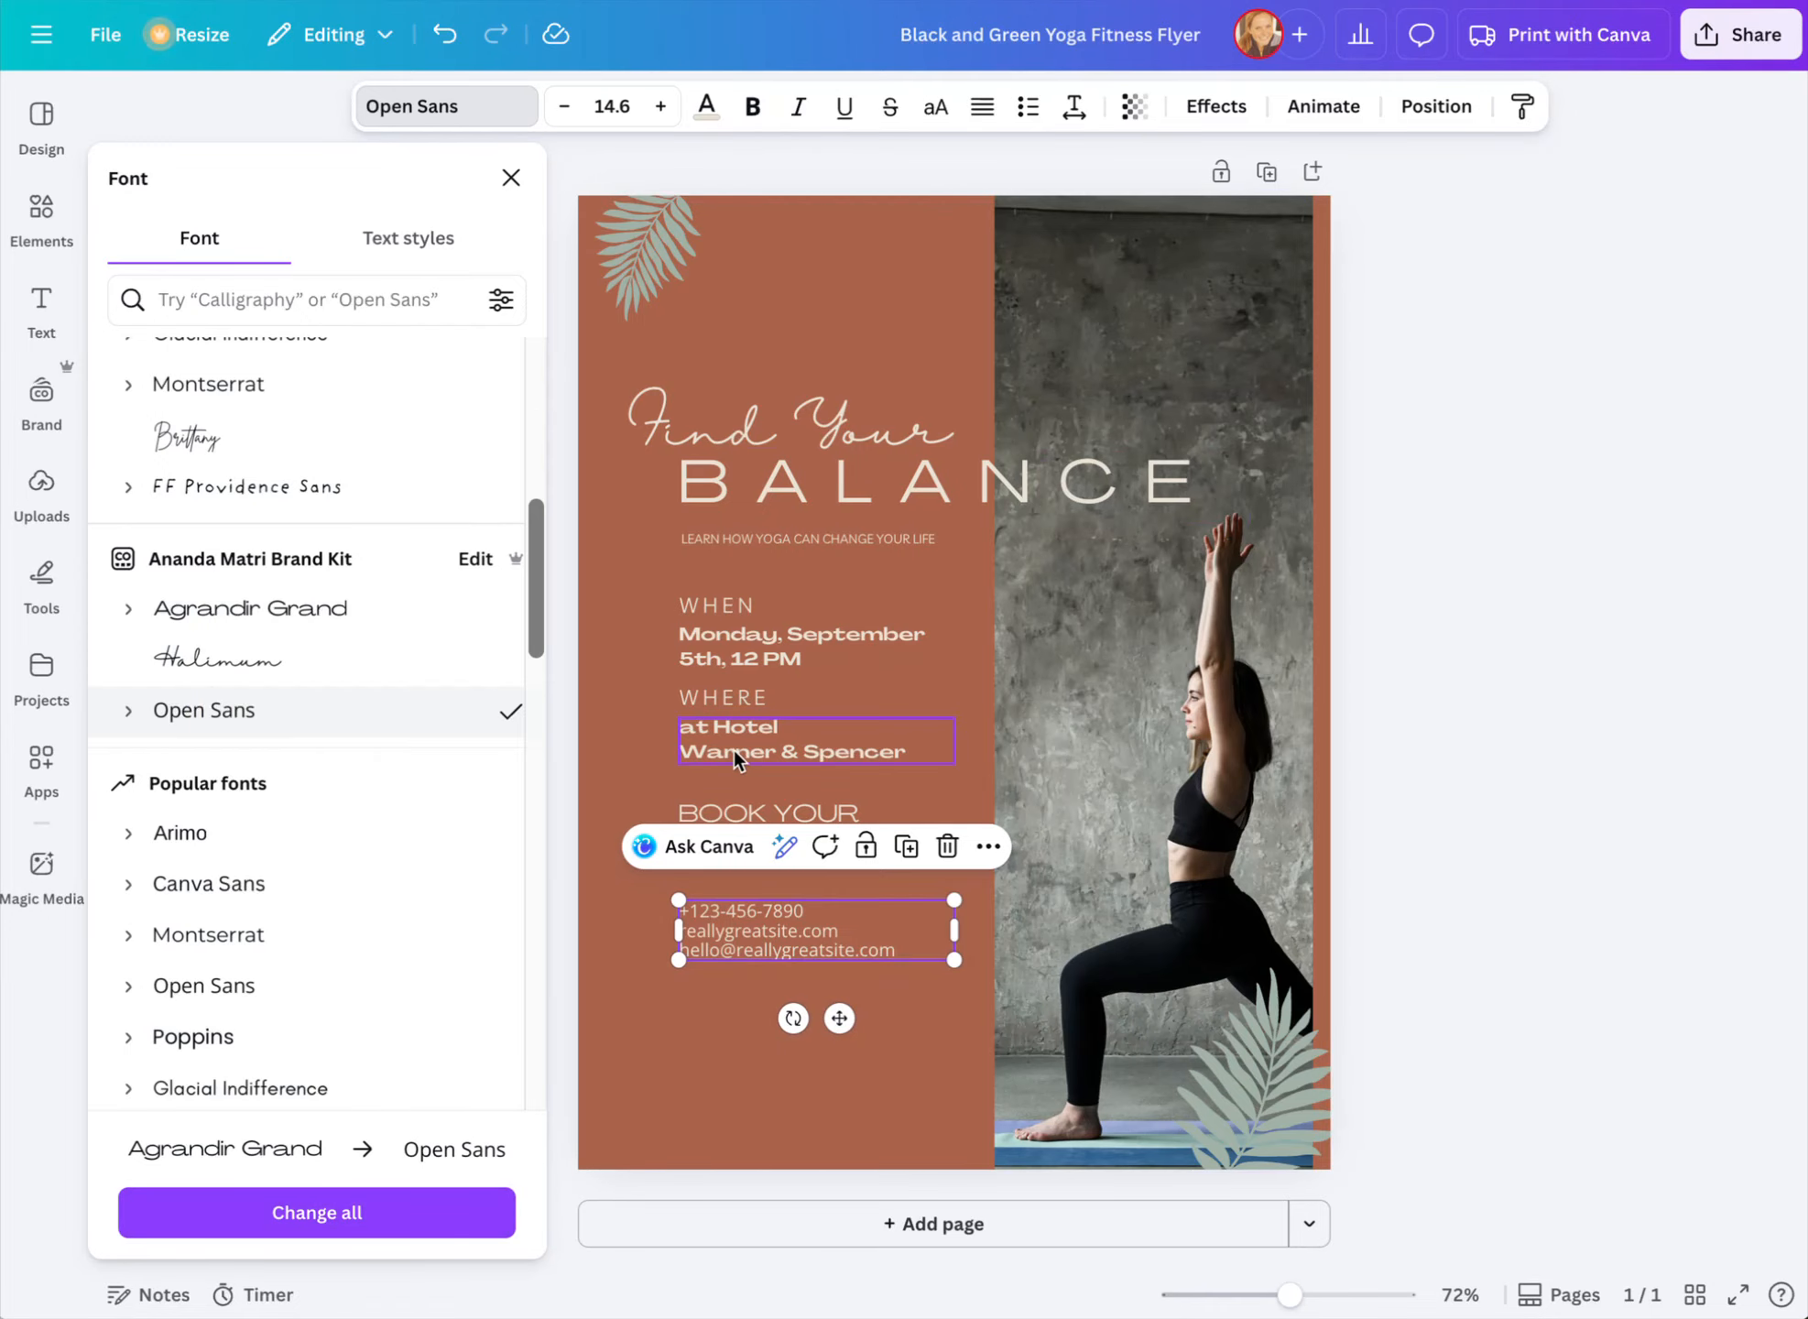
Change the WHERE label to Open Sans and reduce its font size to 15
click(723, 696)
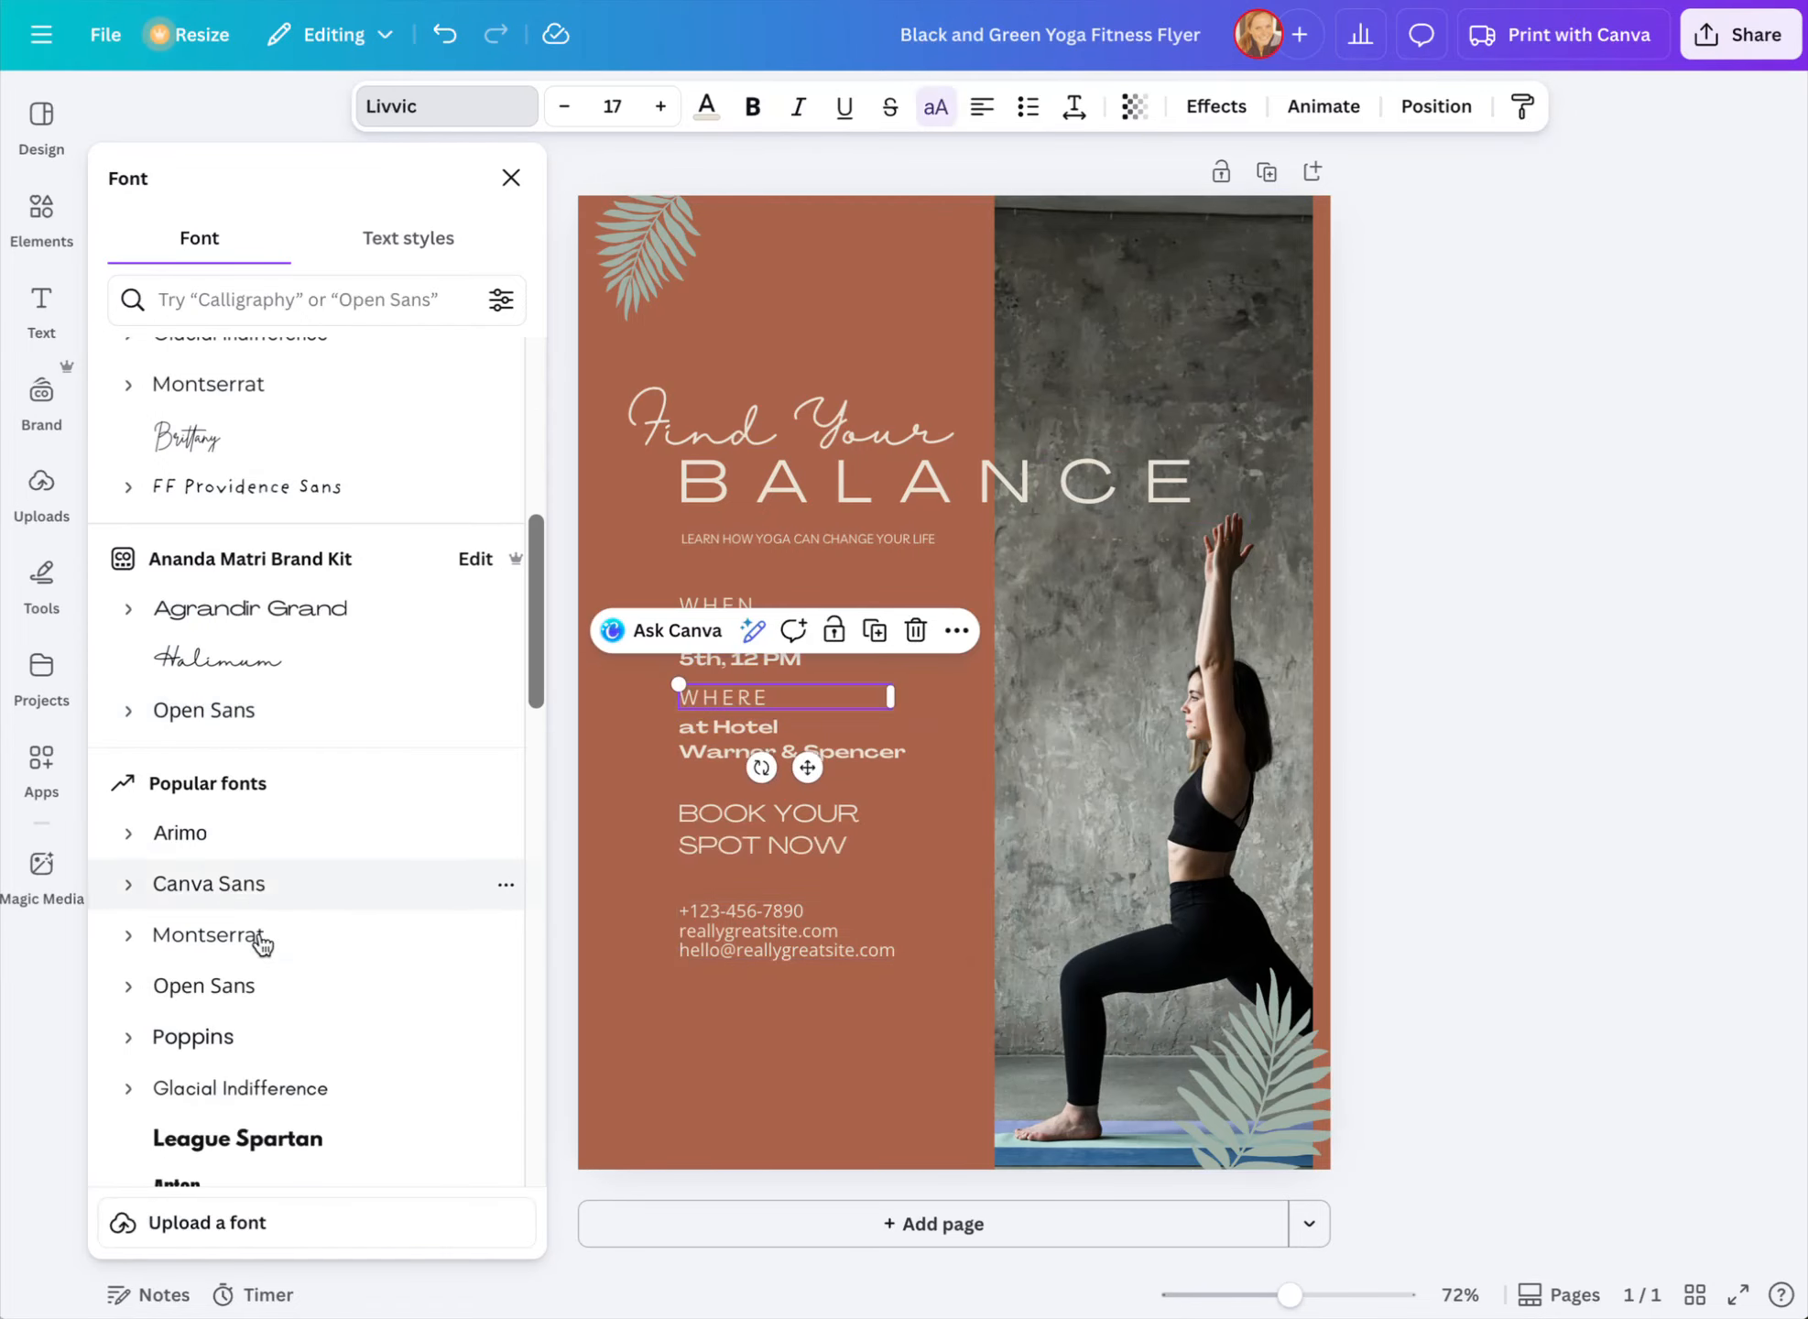
click(259, 984)
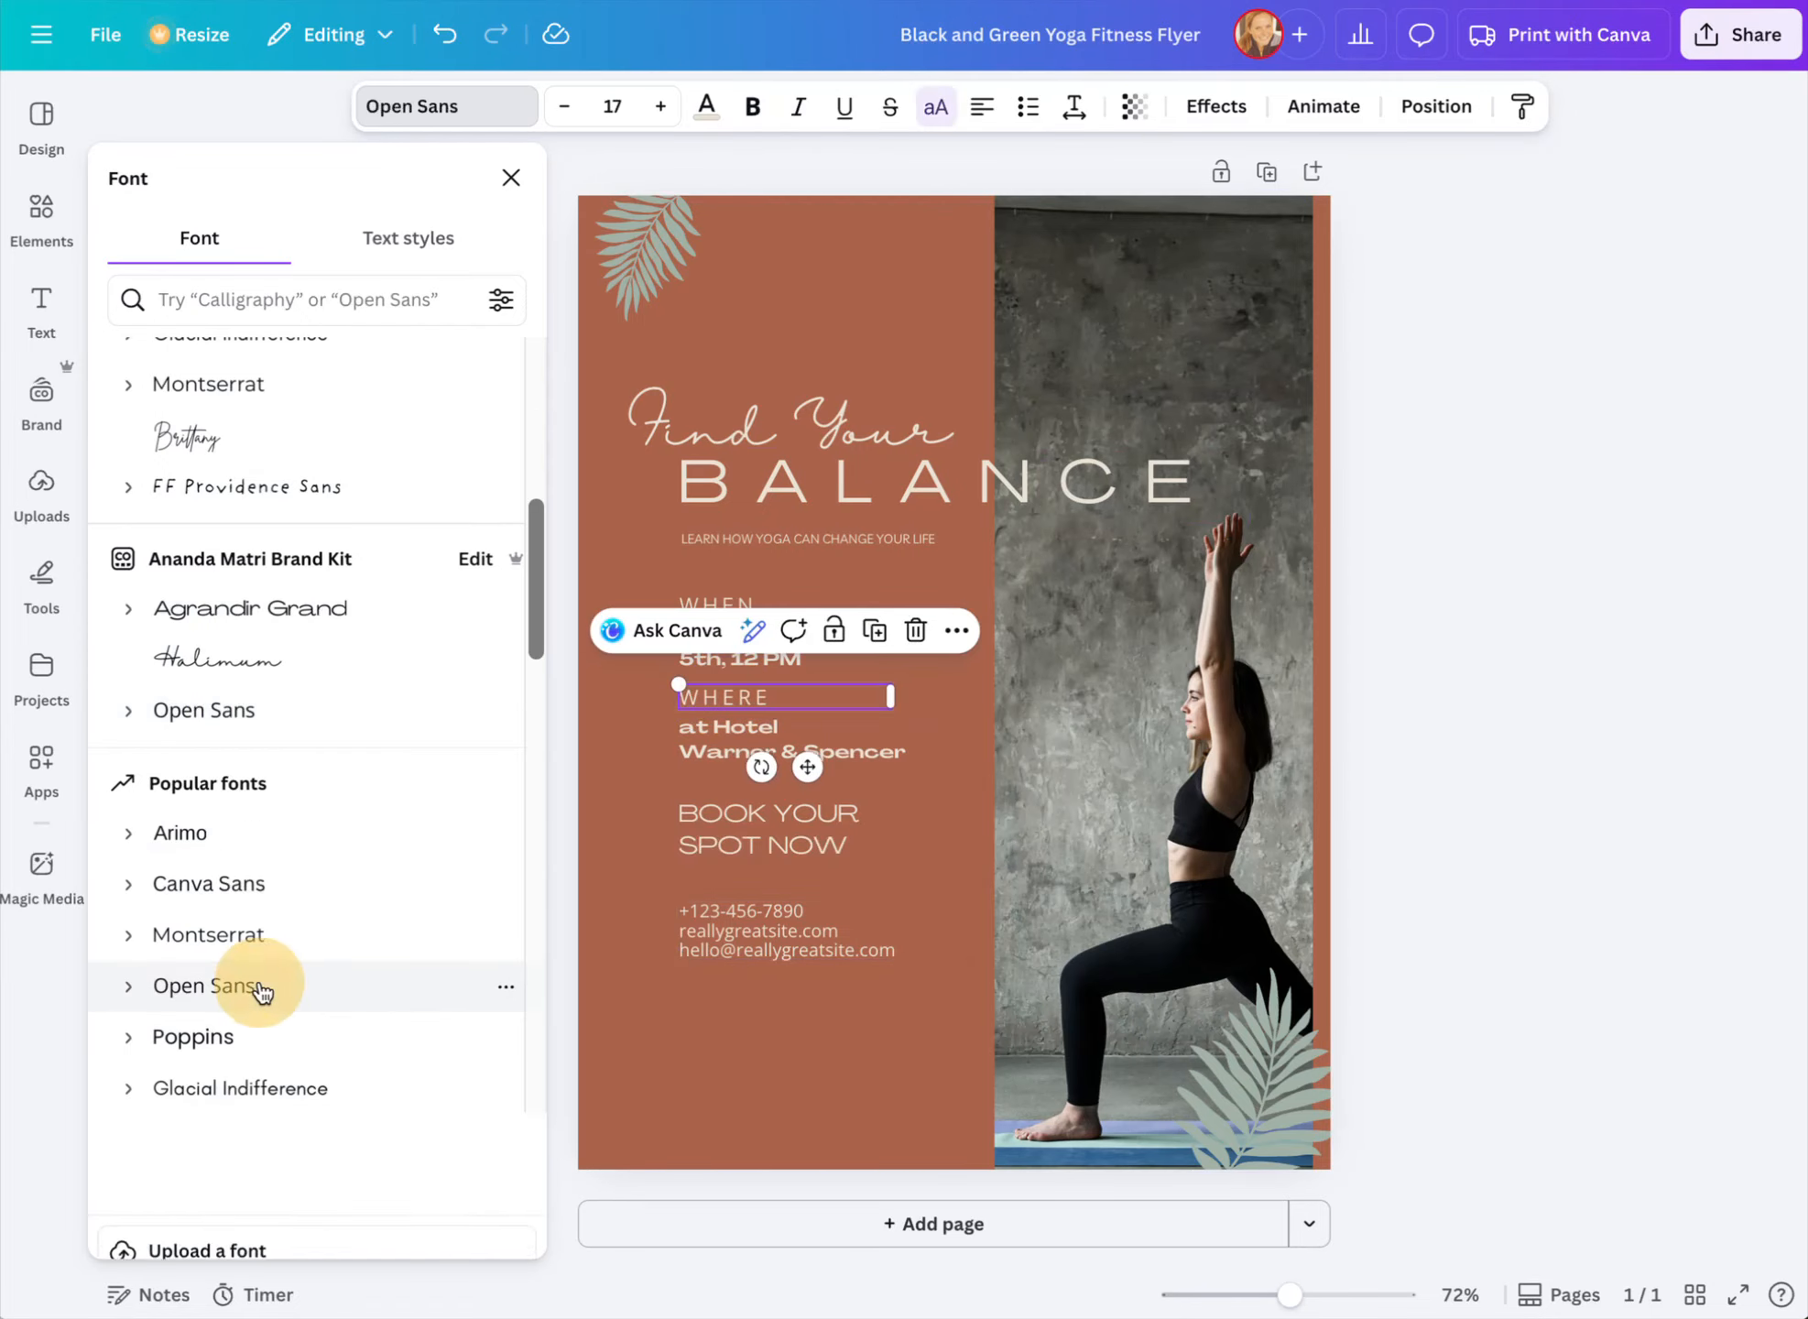
click(556, 110)
click(558, 108)
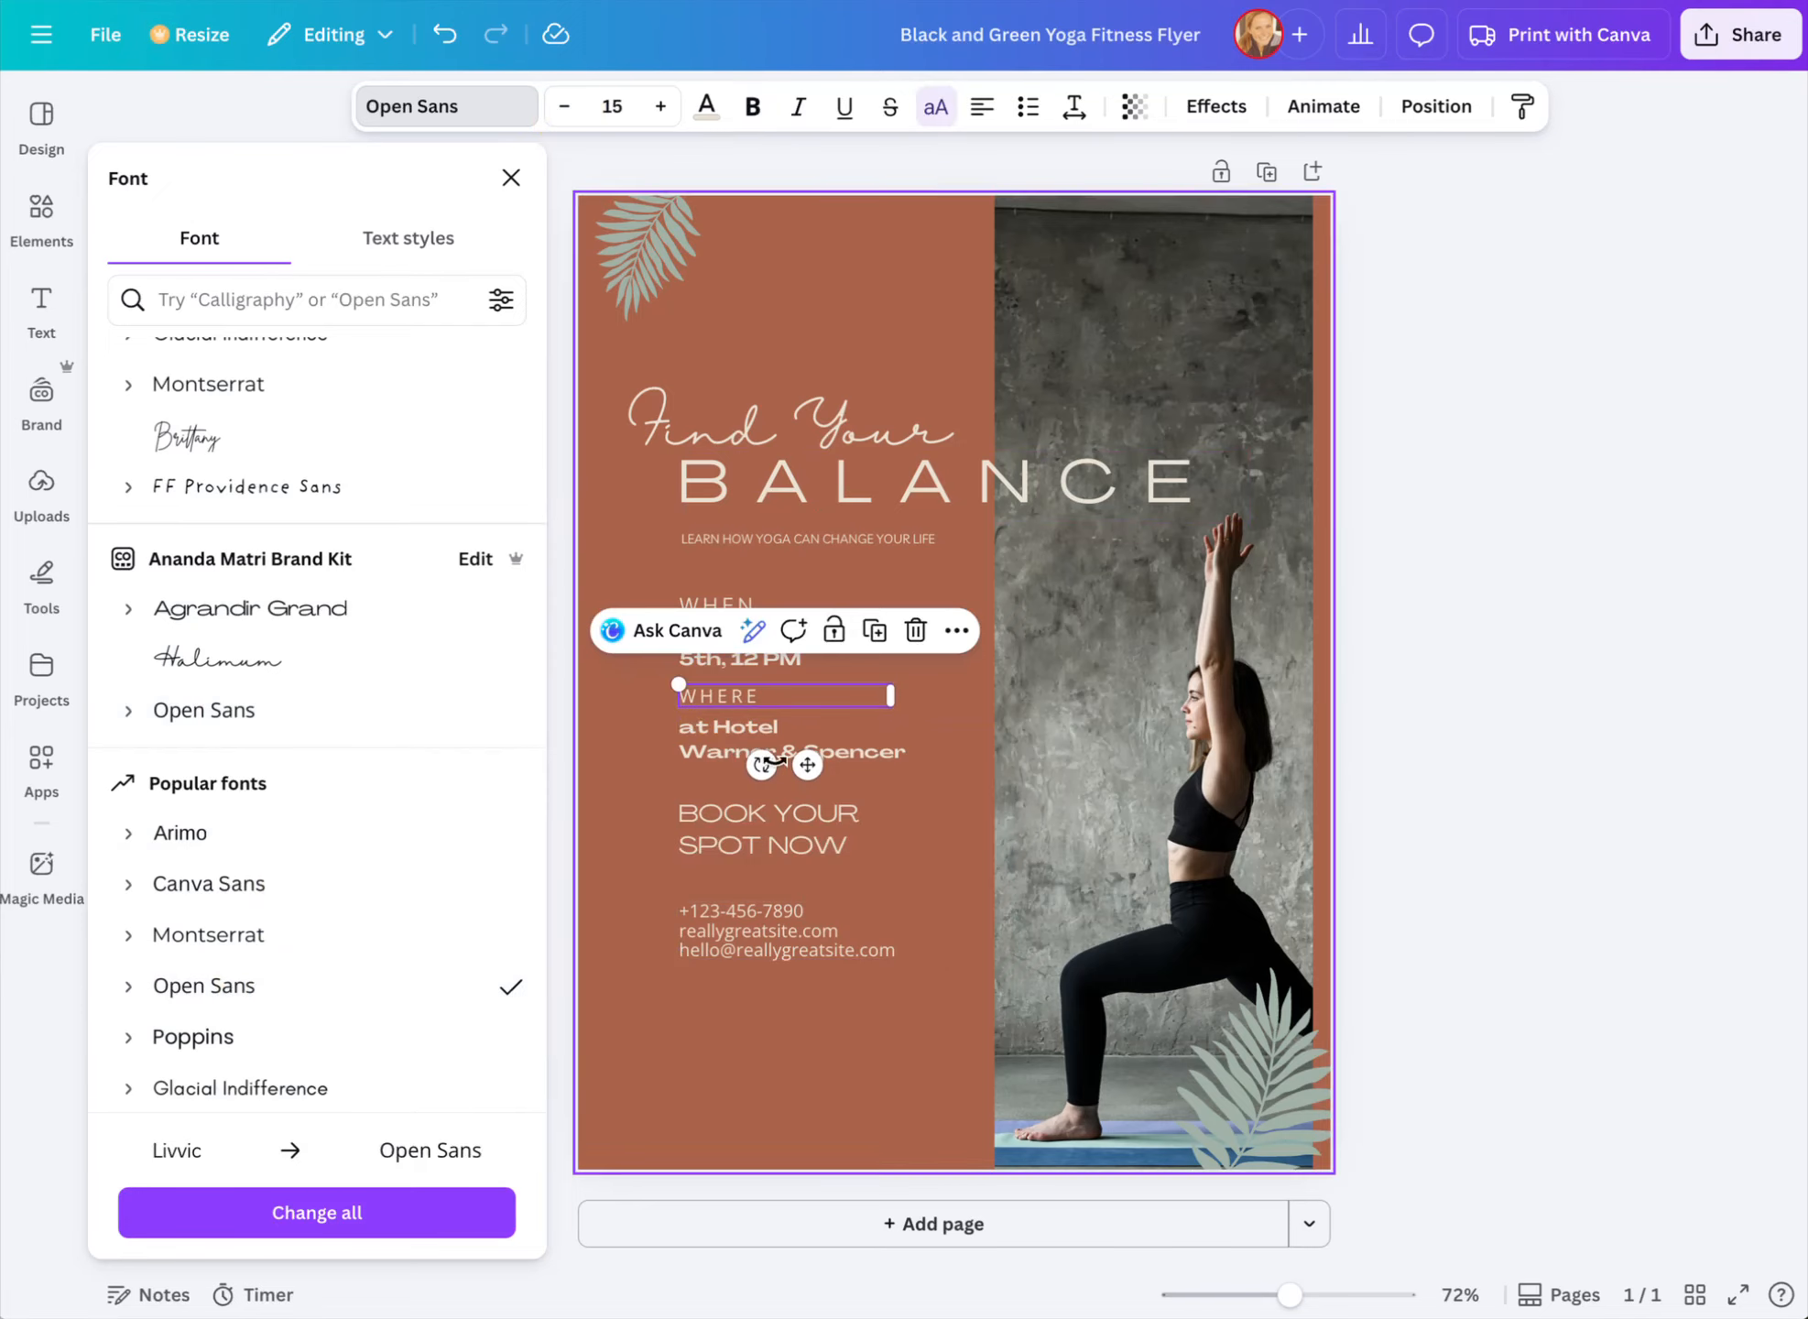
Give the WHEN label the same Open Sans font at size 15, and leave the flyer with nothing selected
click(729, 597)
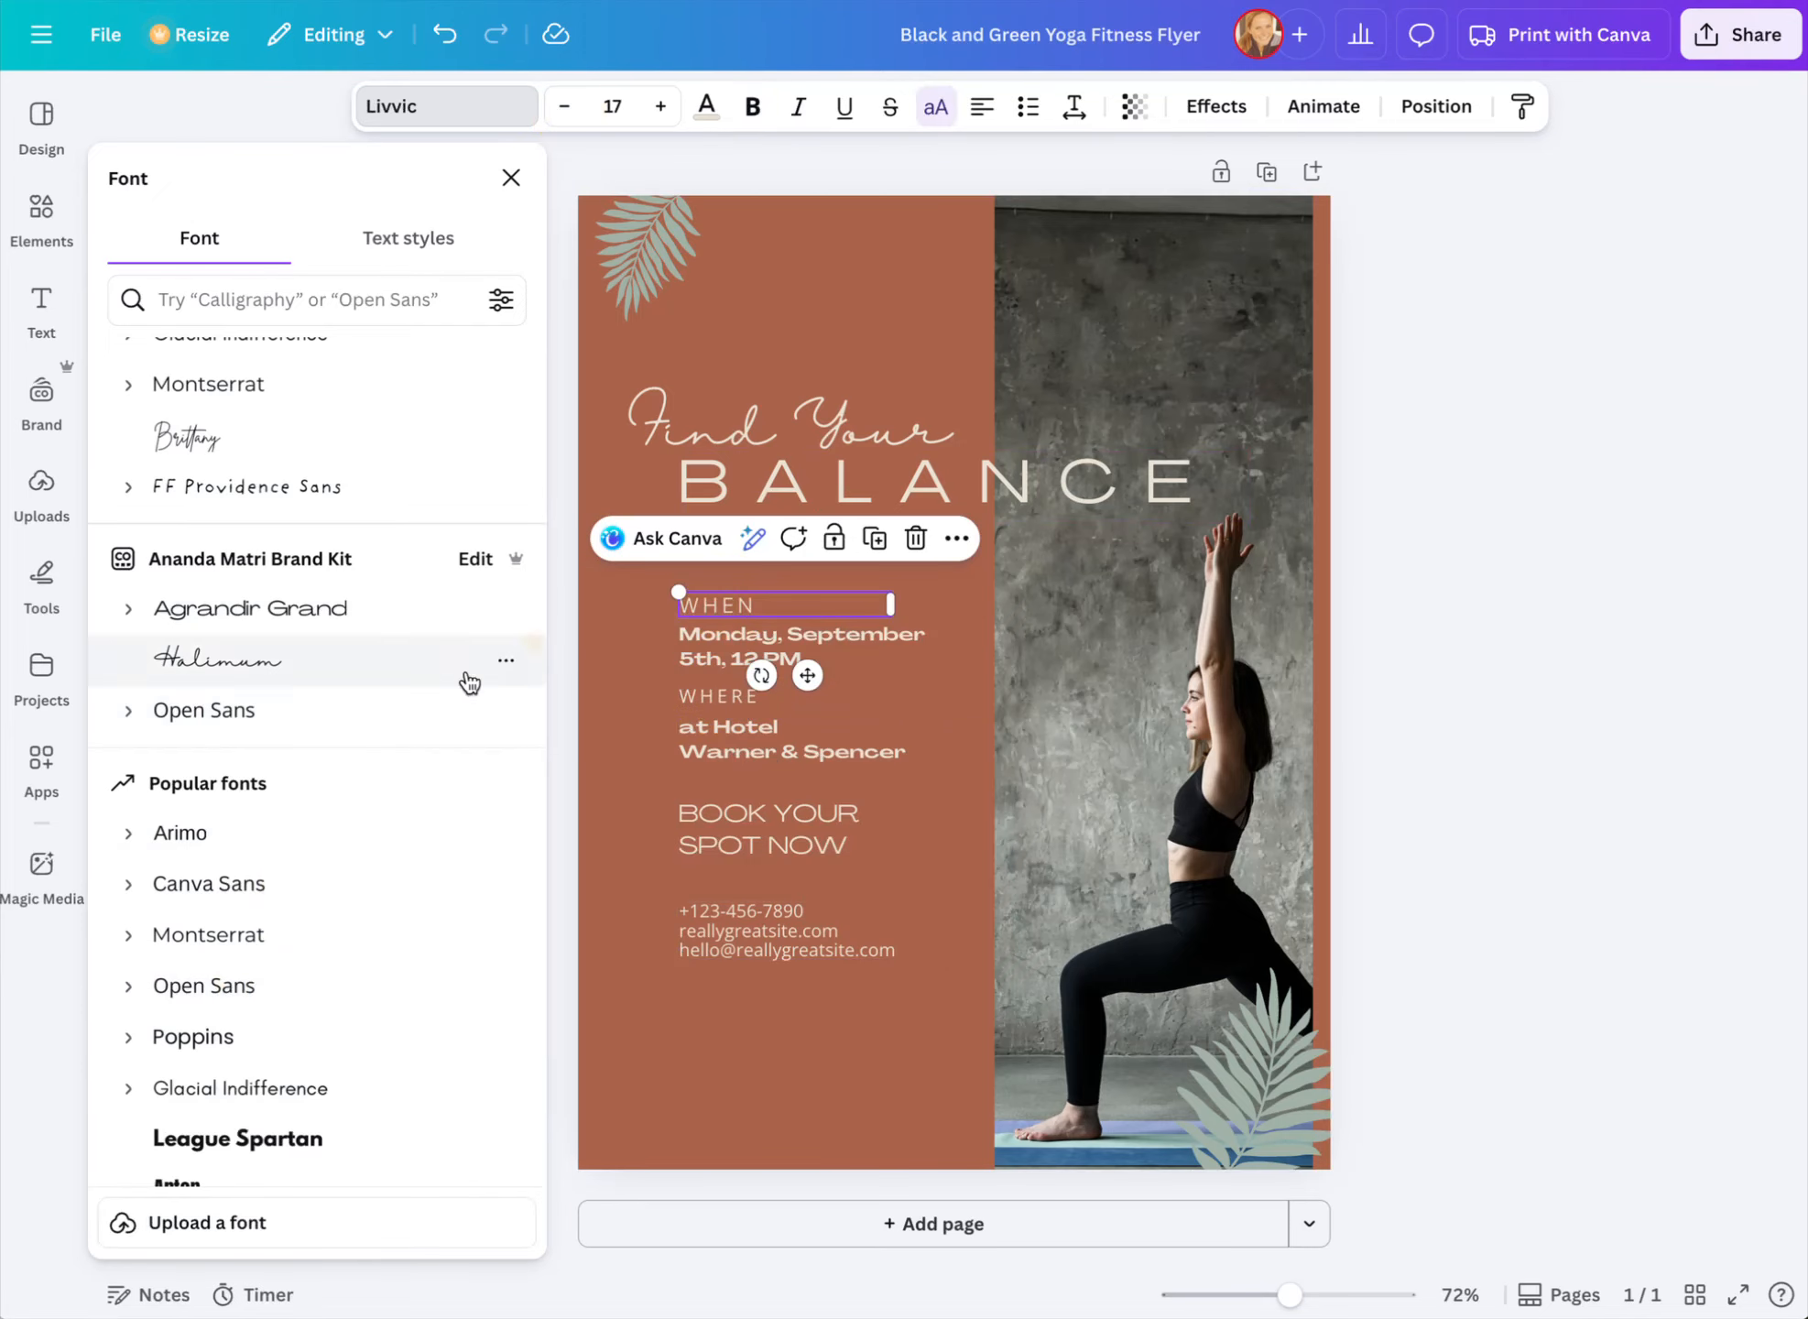
click(231, 985)
click(565, 108)
click(565, 107)
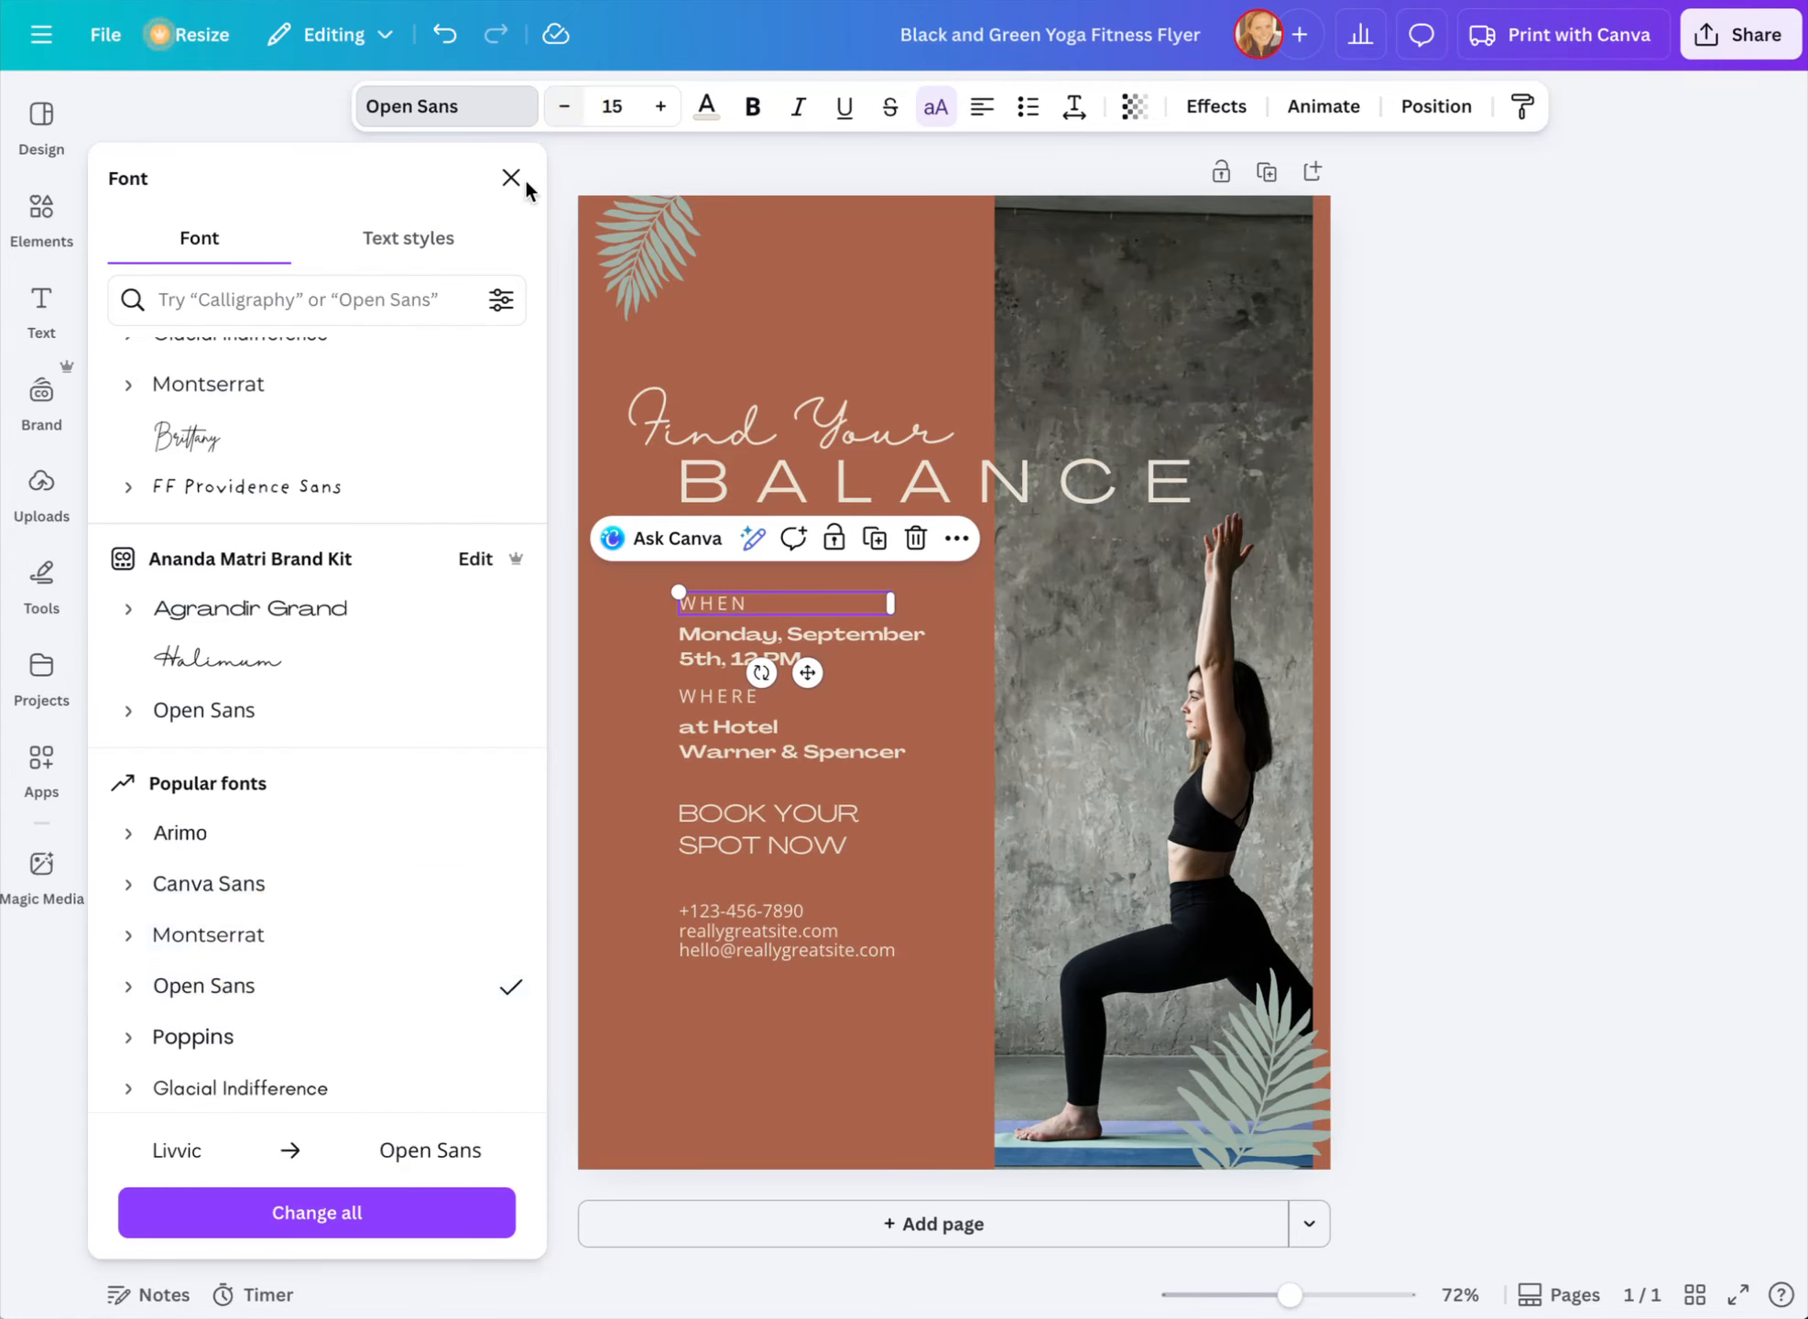
click(1589, 489)
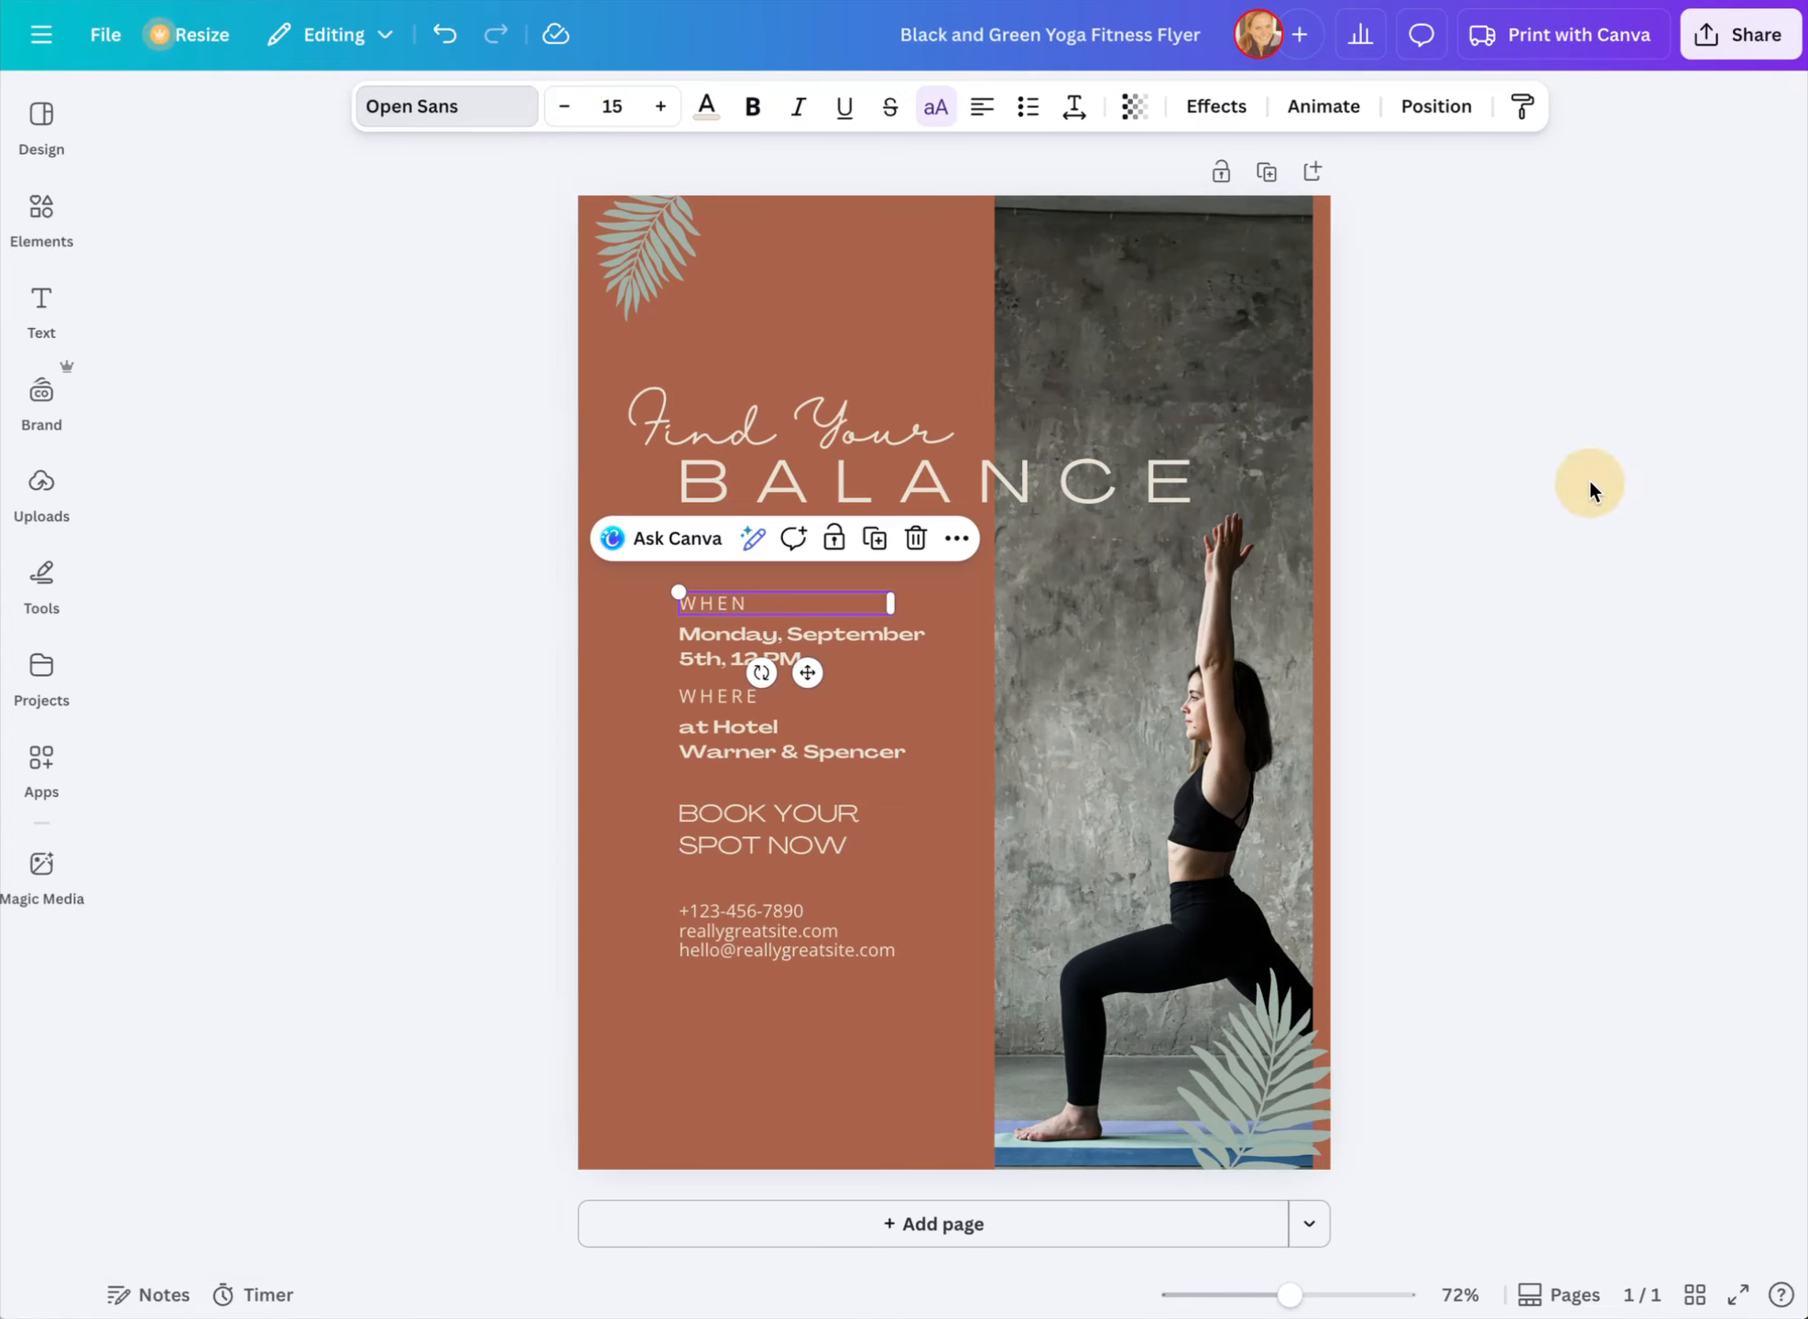
click(1479, 665)
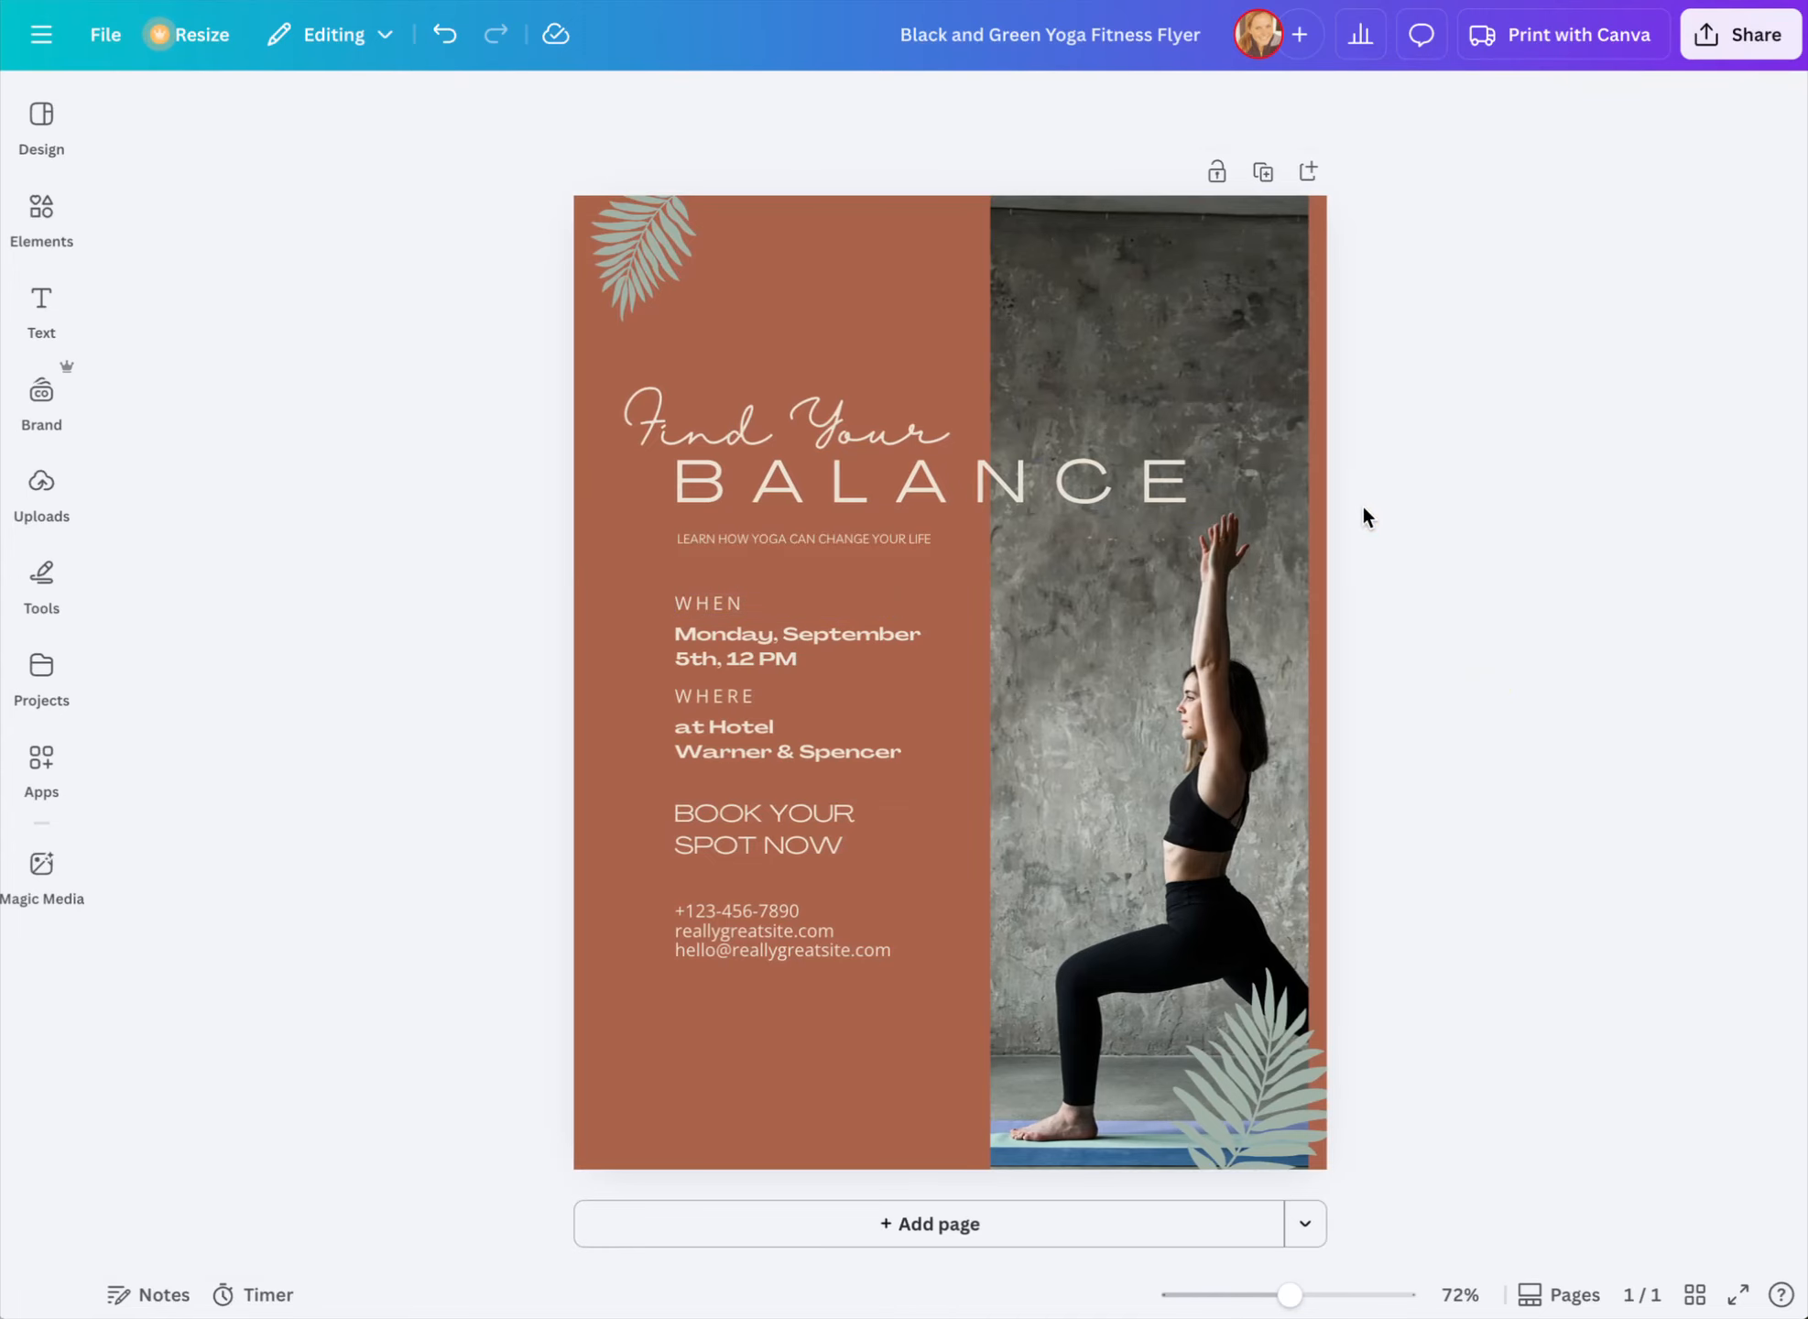
Enlarge the LEARN HOW YOGA tagline to size 12.3, left-align it and line it up with the text below
click(791, 537)
click(659, 108)
click(659, 108)
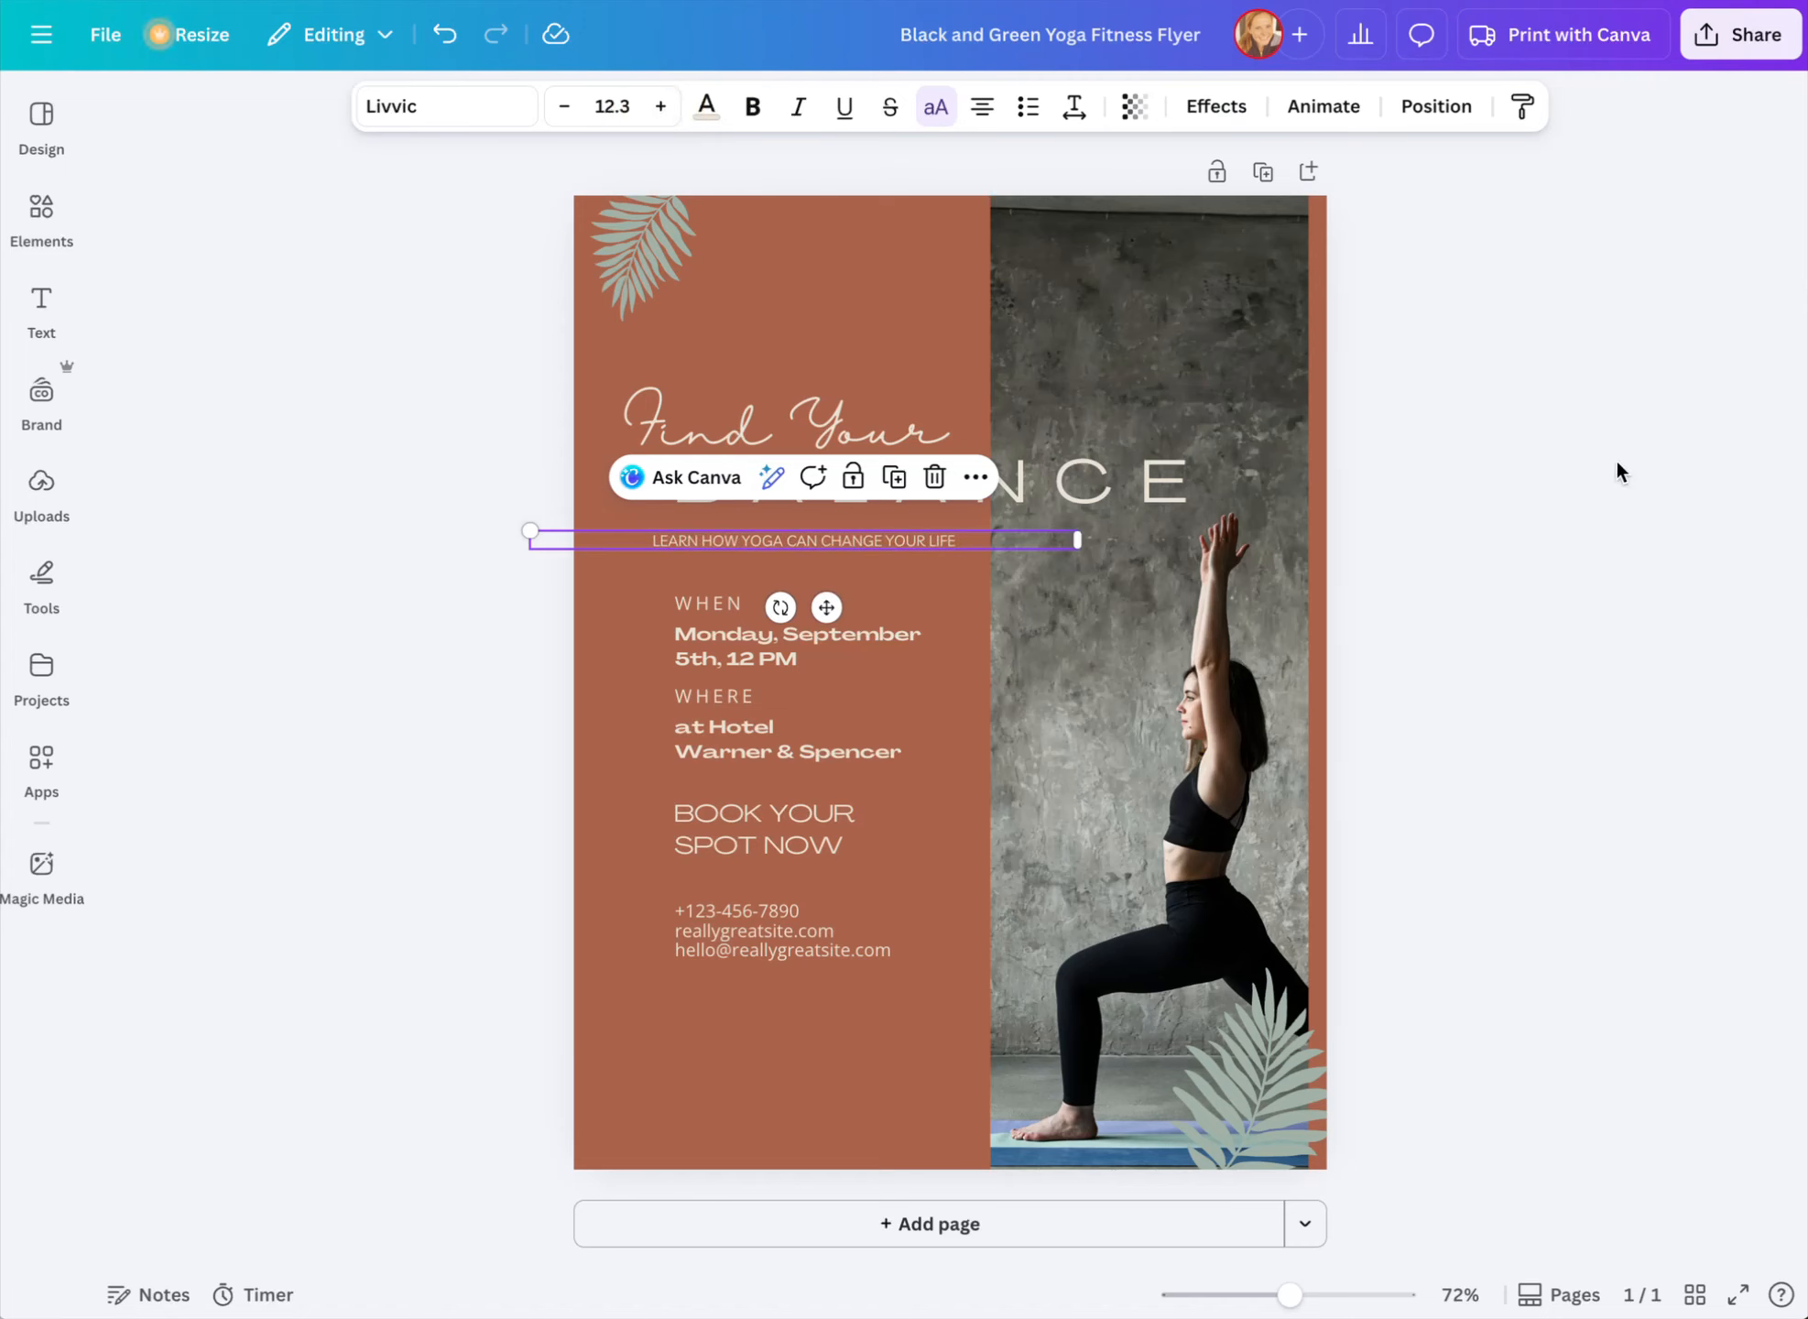
click(982, 107)
drag(826, 607, 969, 613)
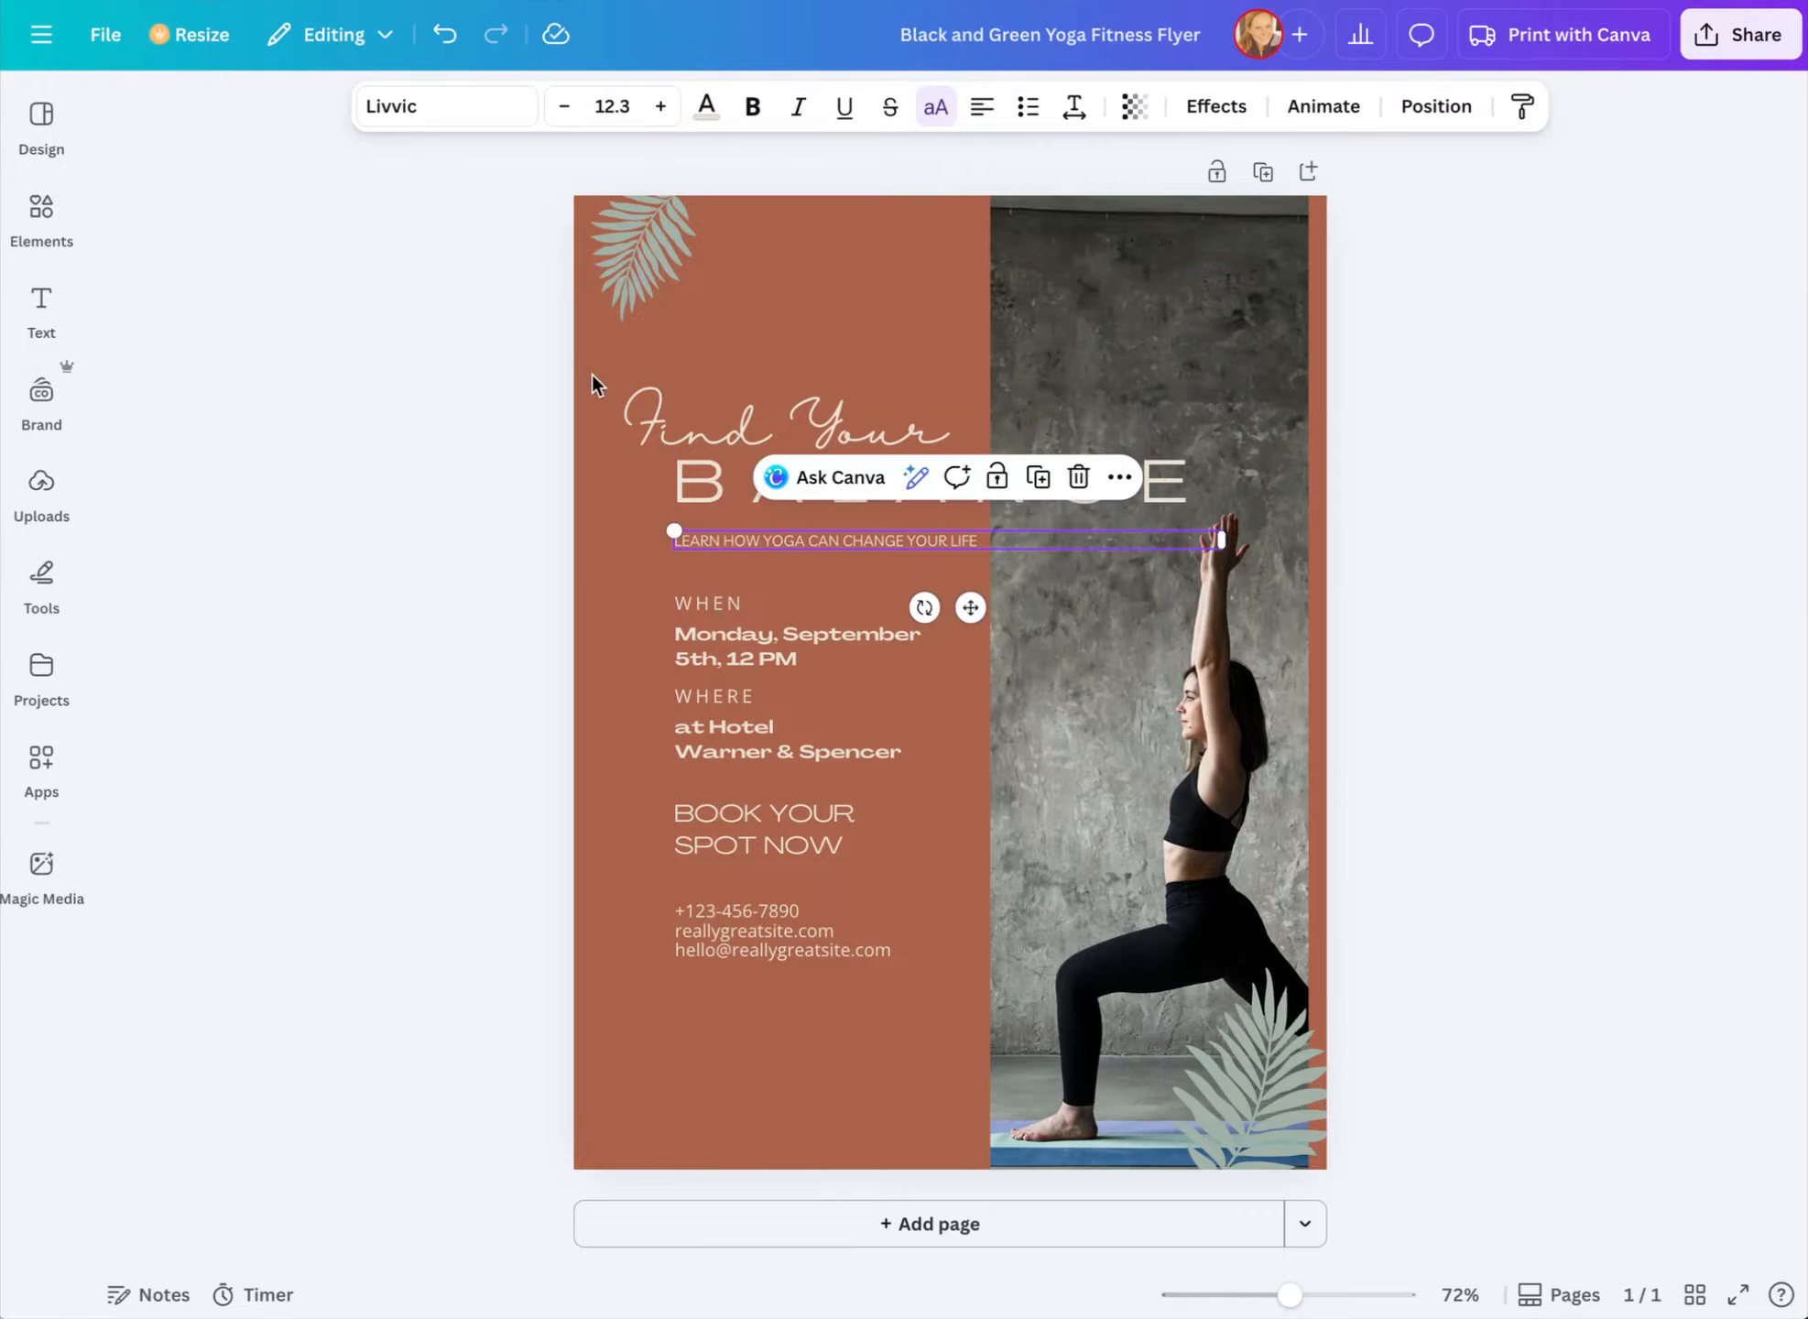
Rewrite the script heading in lowercase as "find your" and position it just above BALANCE
click(687, 395)
click(687, 395)
click(657, 427)
key(BackSpace)
text(f)
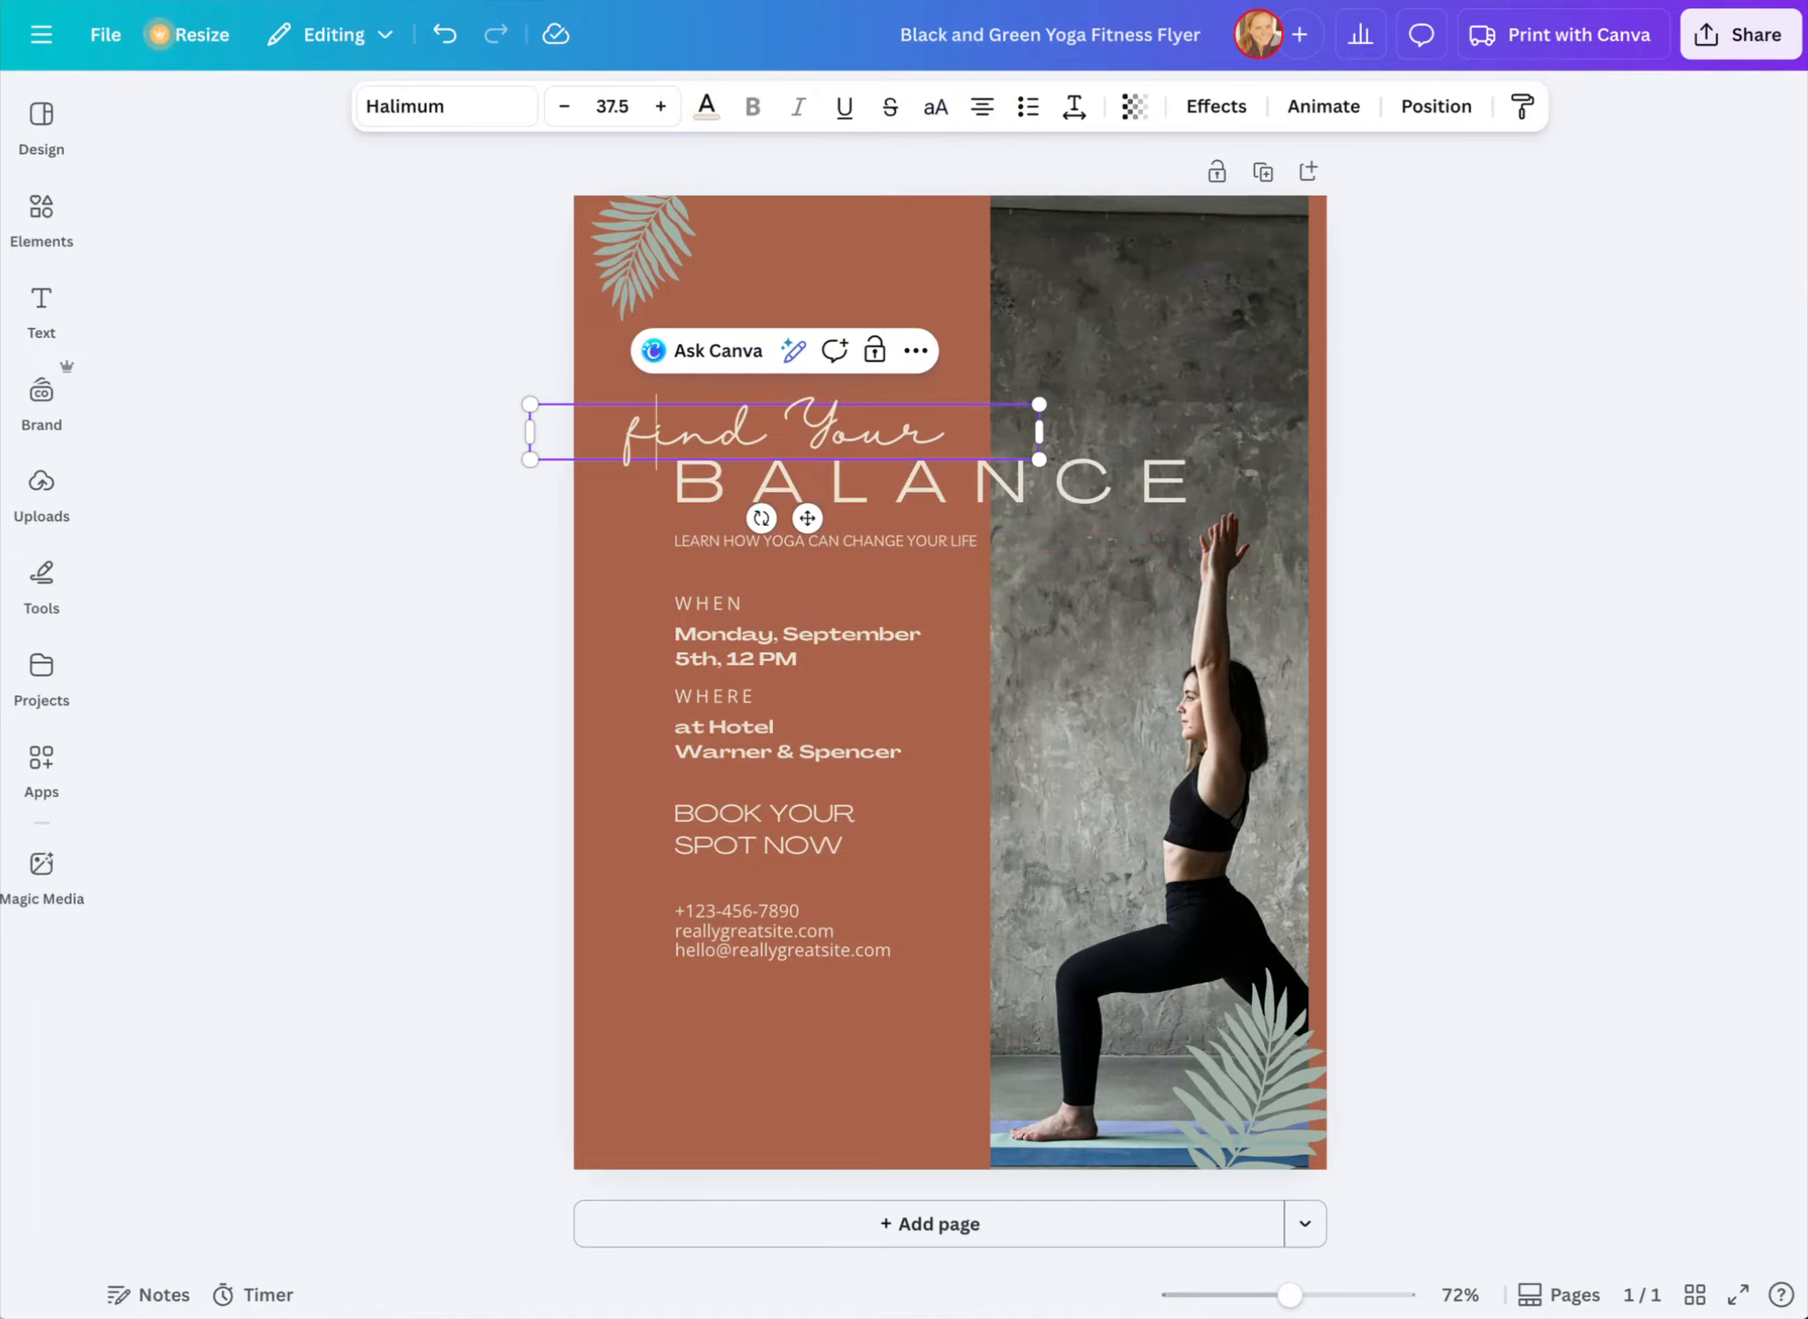
click(838, 430)
key(BackSpace)
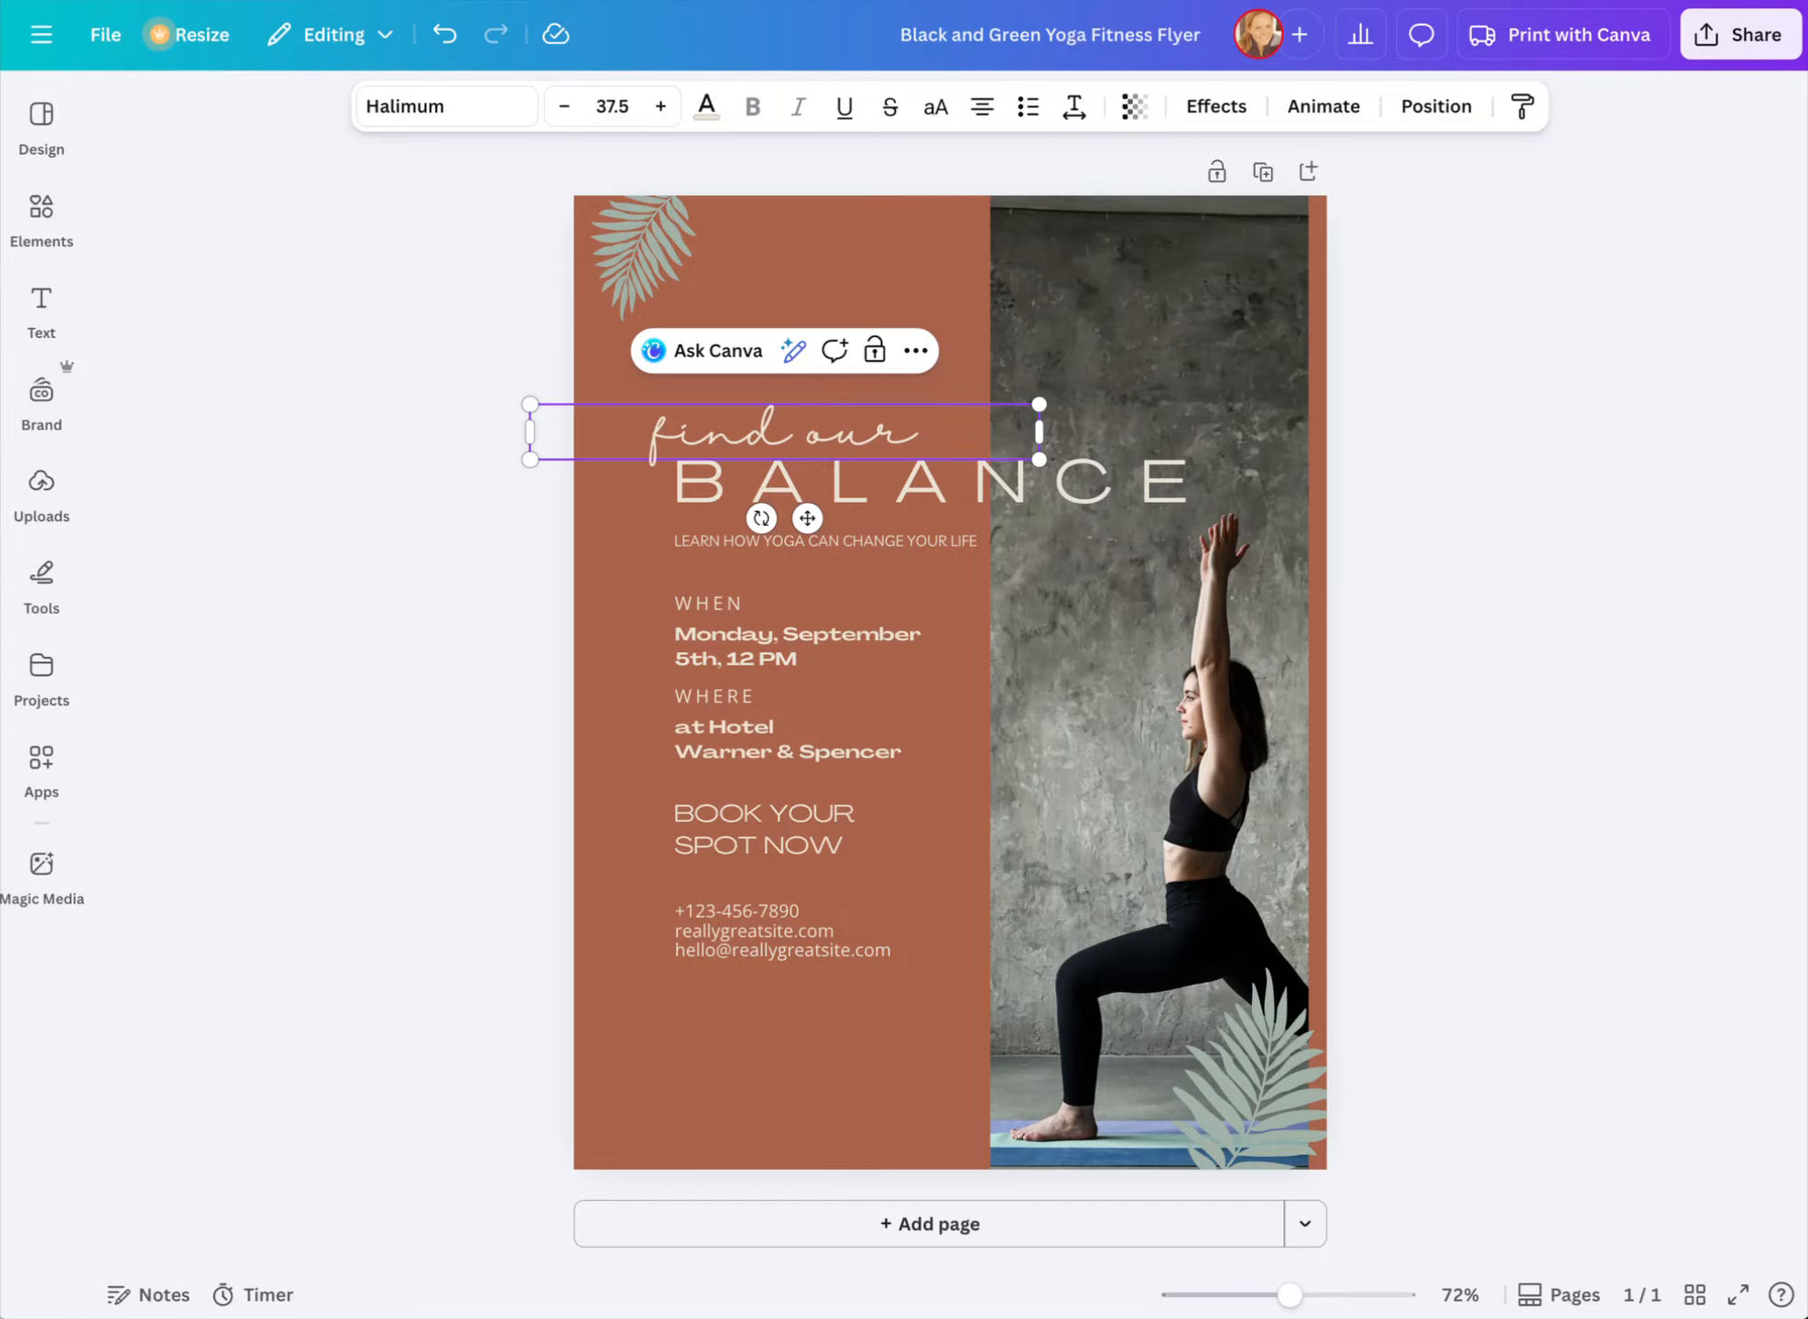
text(y)
click(1469, 423)
drag(795, 399, 793, 404)
click(1408, 378)
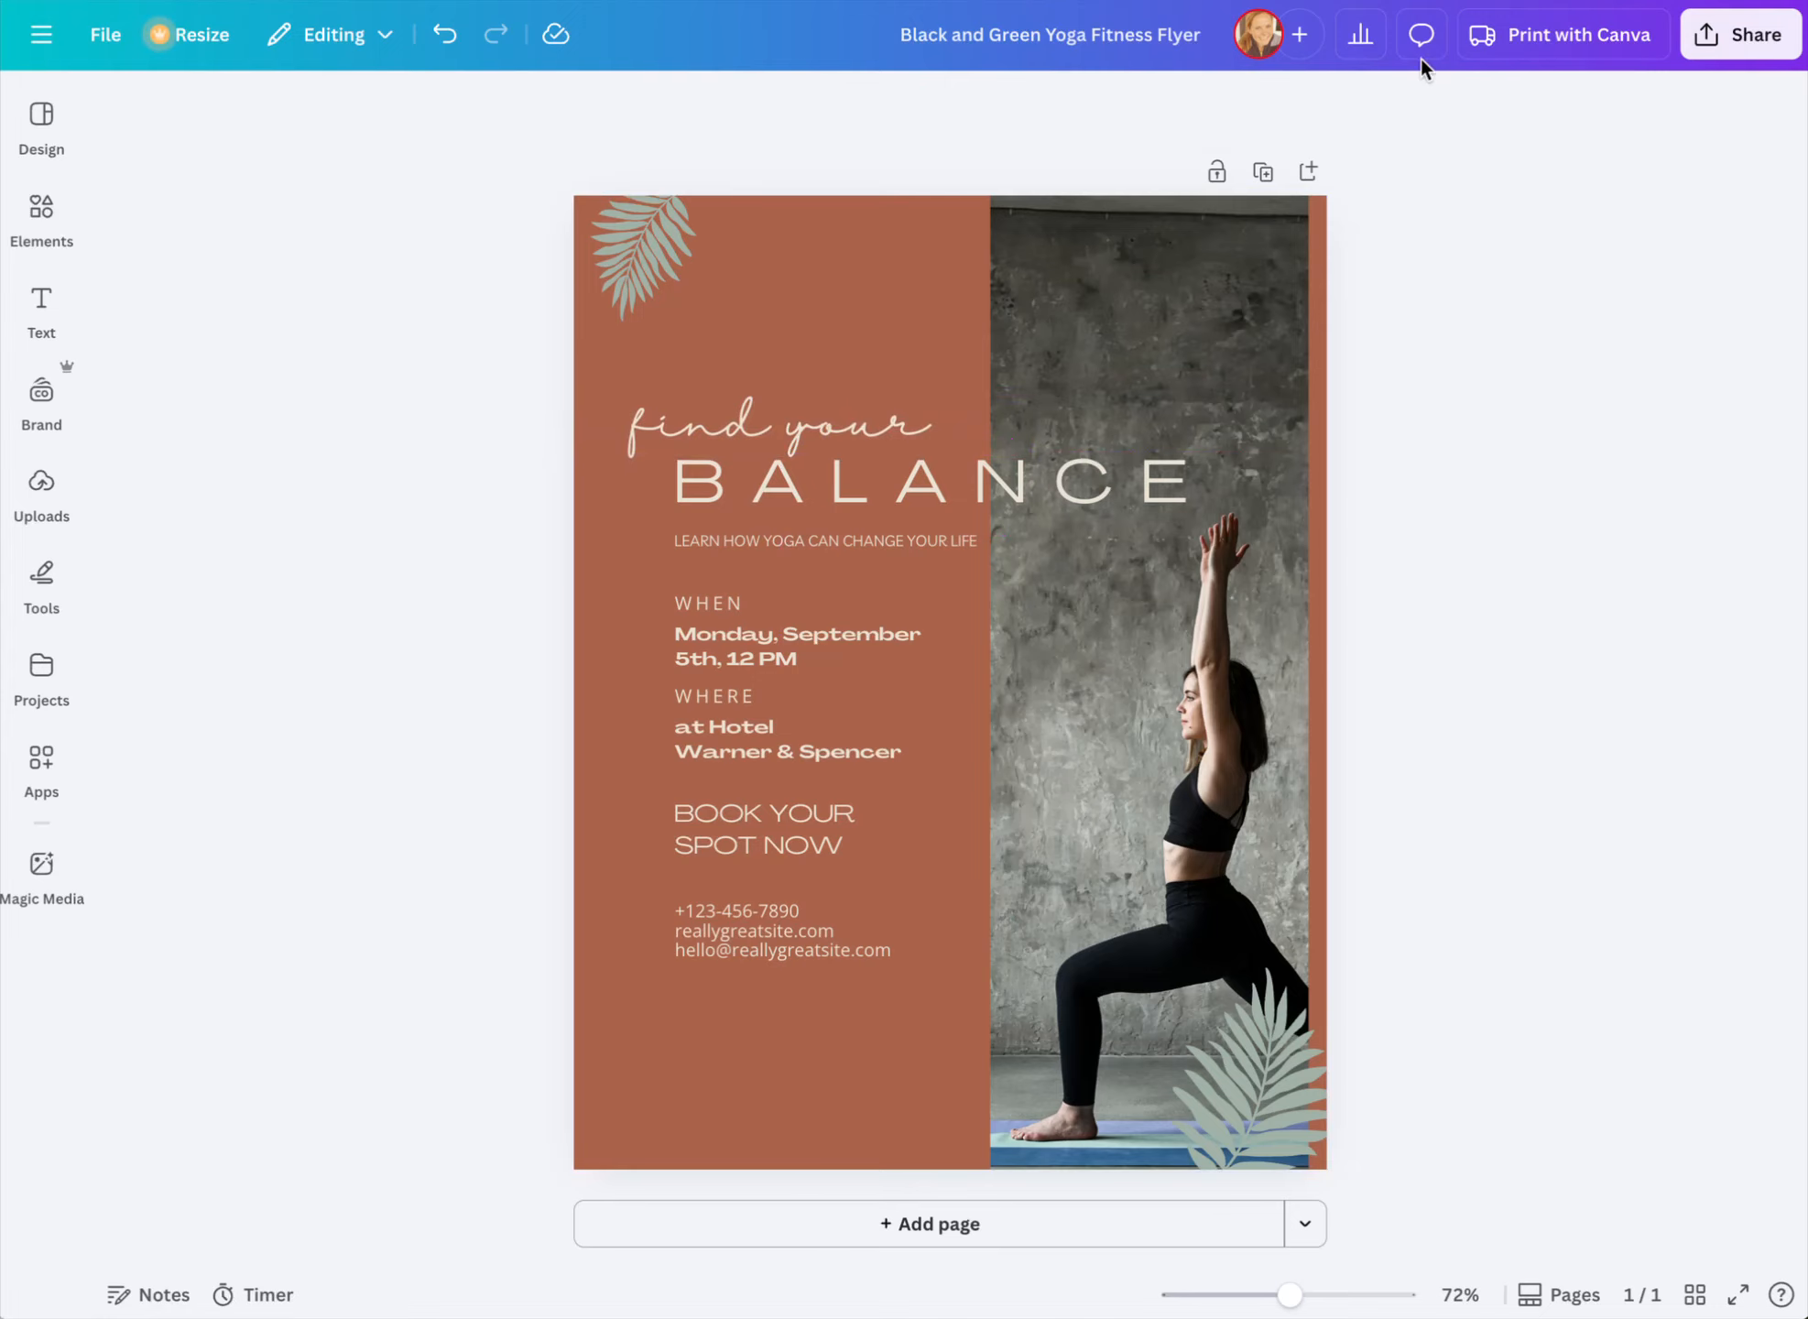
Try the brand kit's navy, teal, sage and cream on the flyer background, and return it to the brand terracotta
click(844, 319)
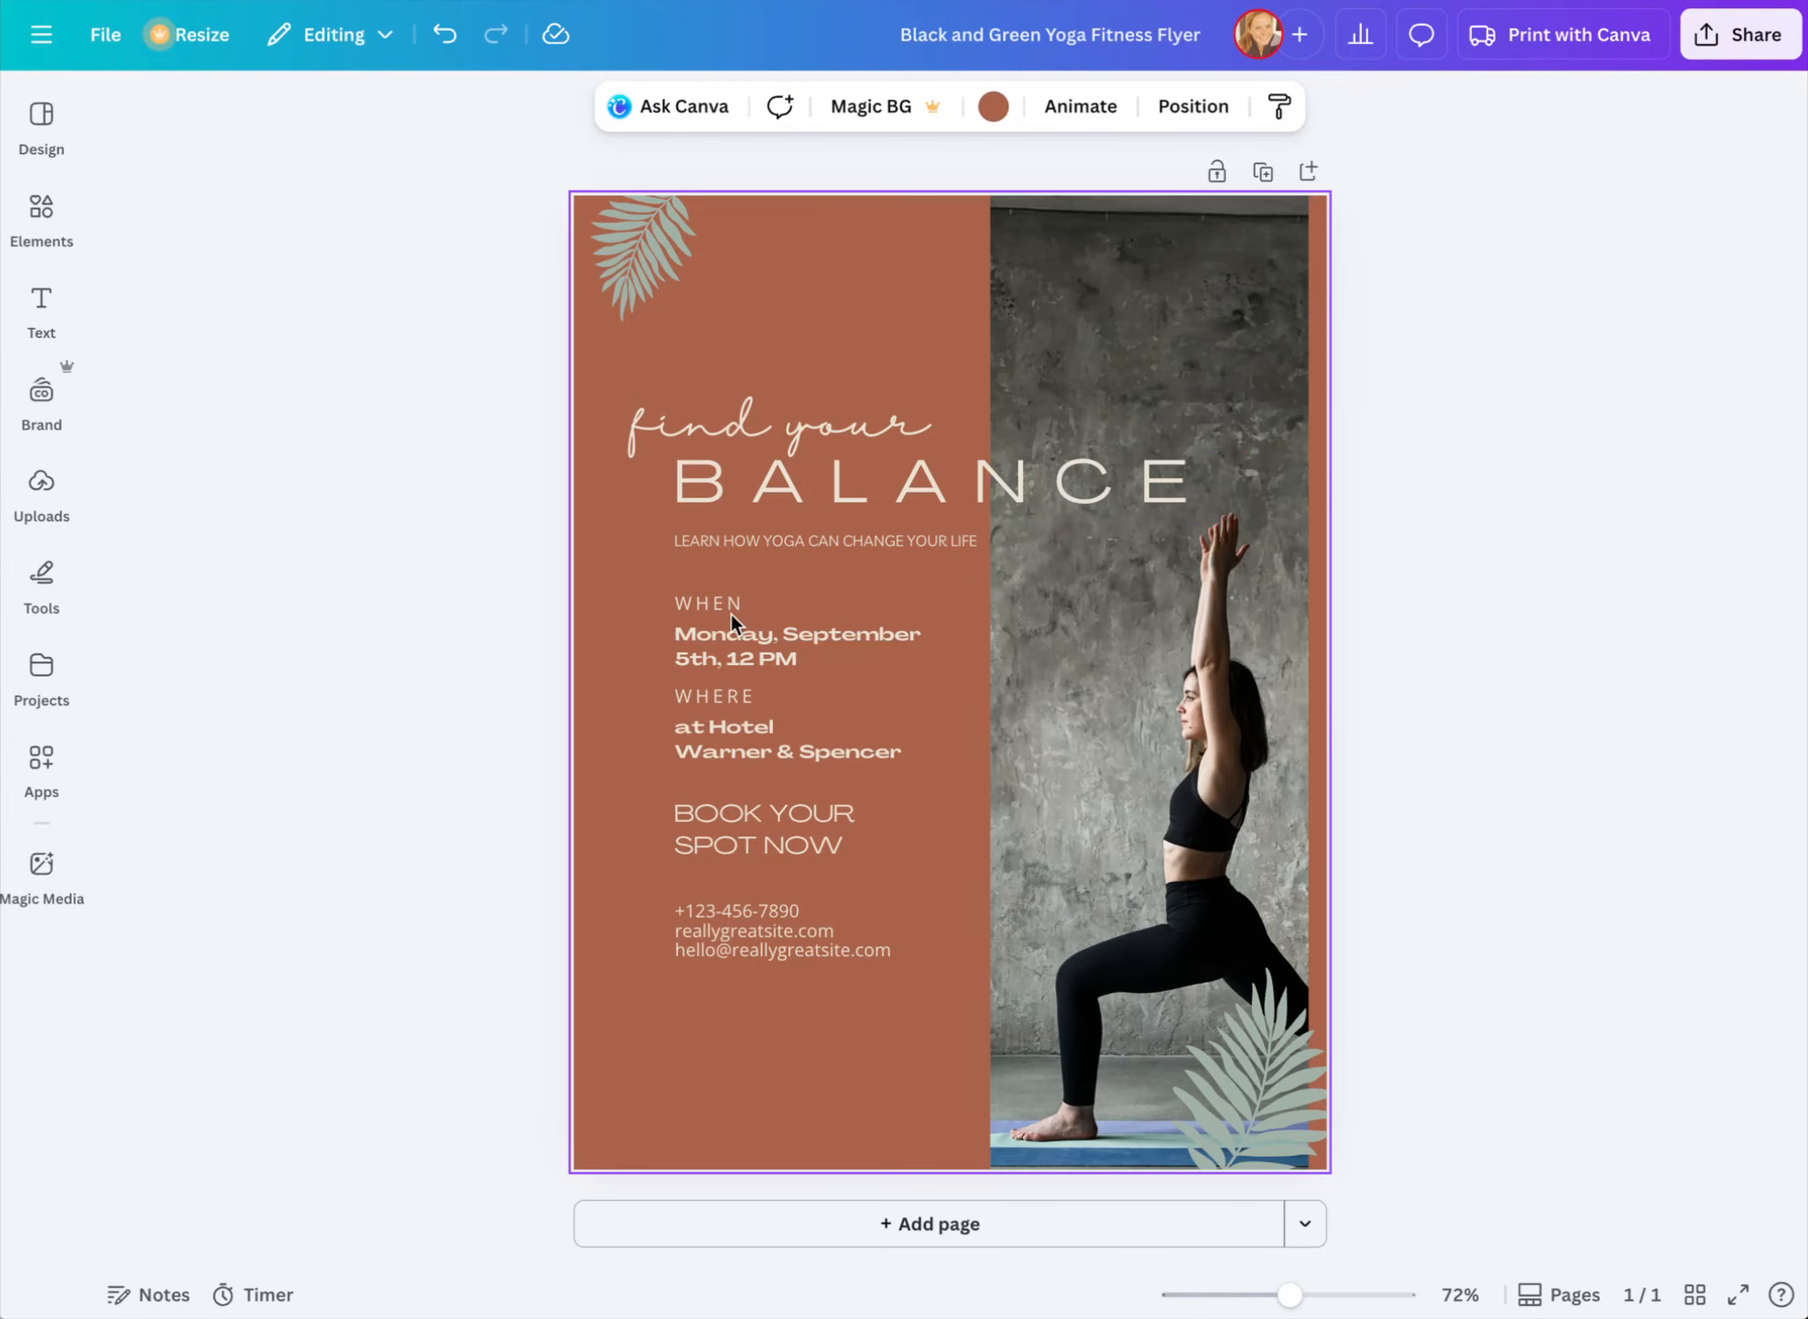
click(993, 106)
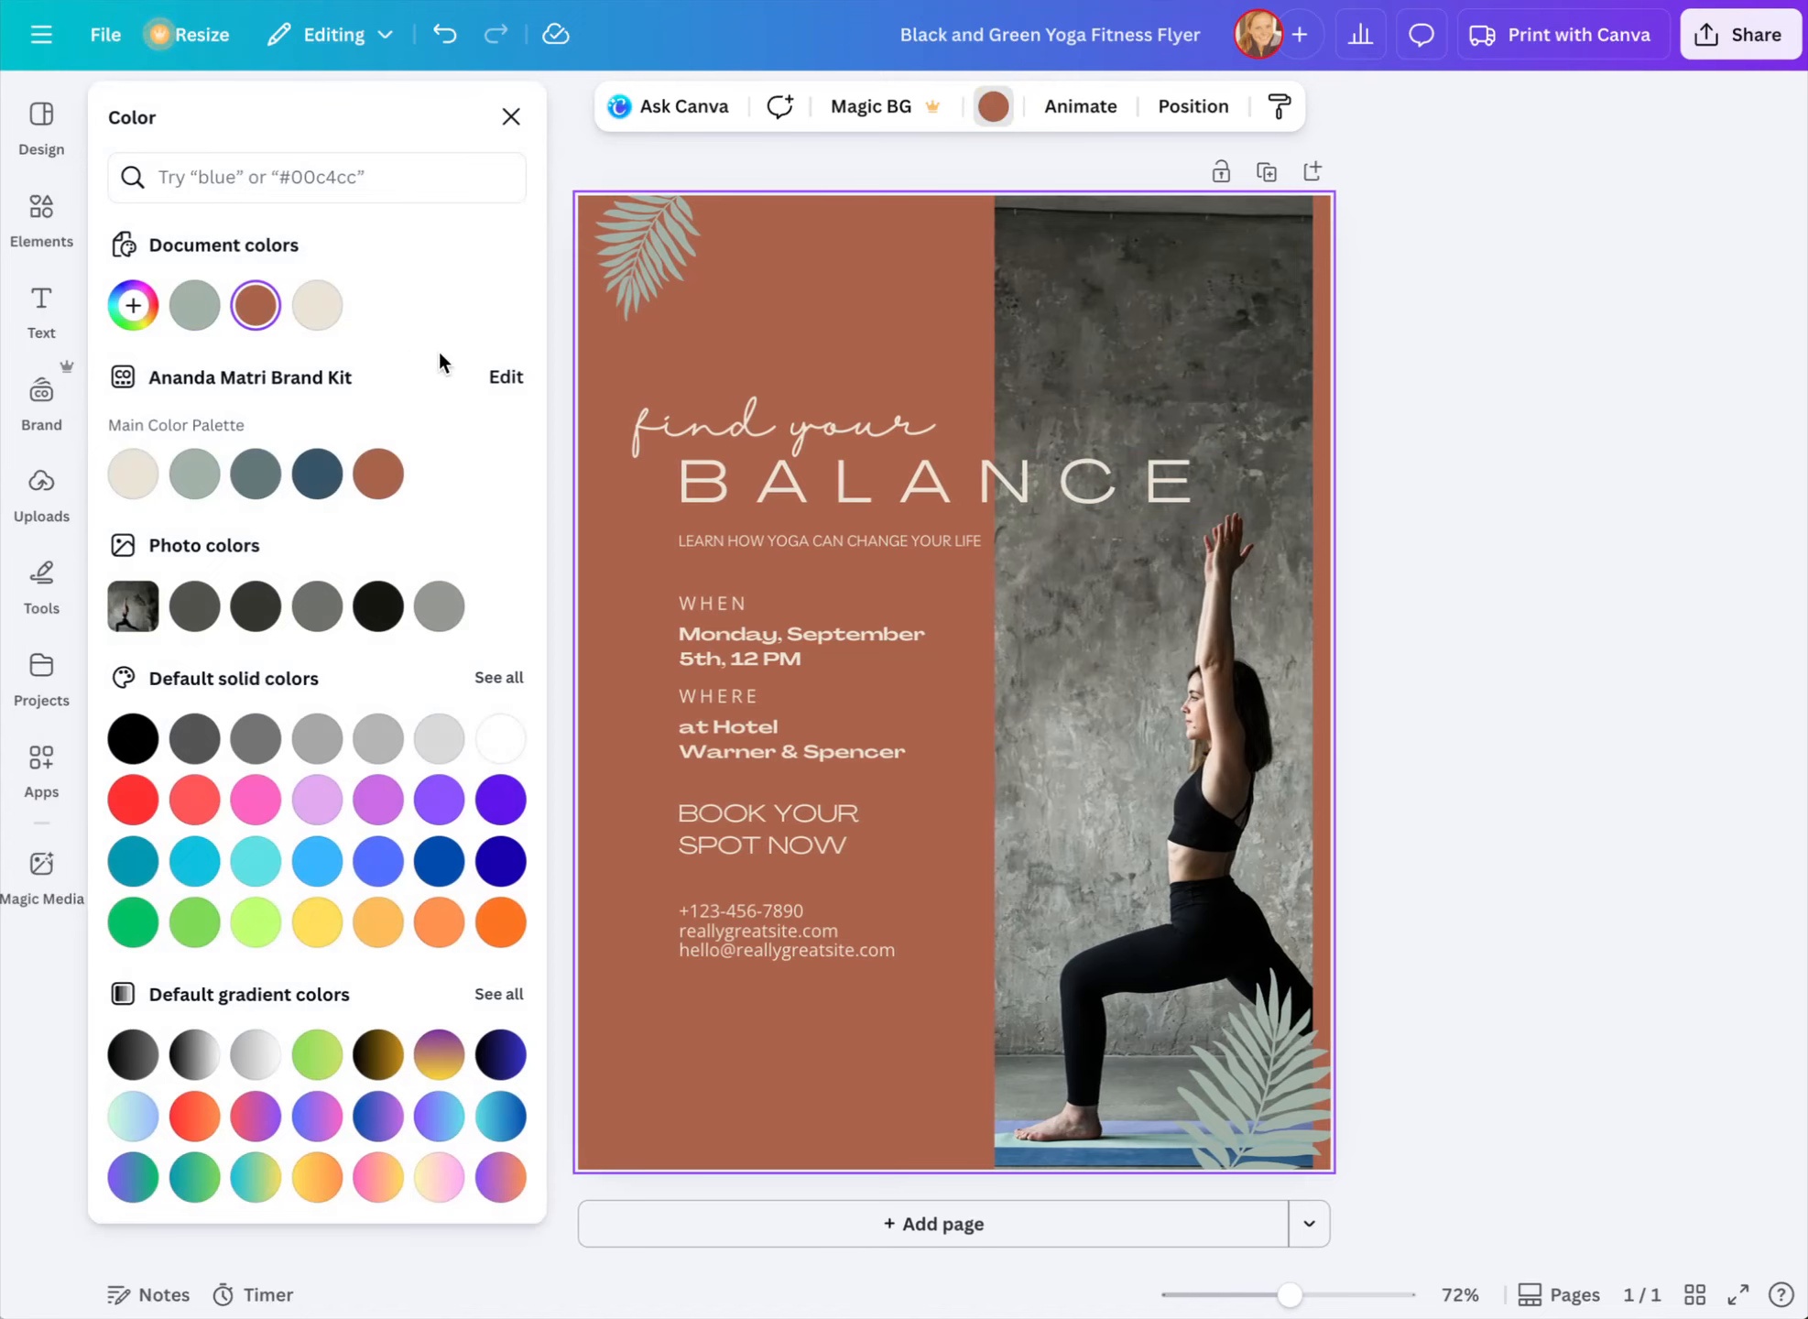
click(317, 473)
click(257, 475)
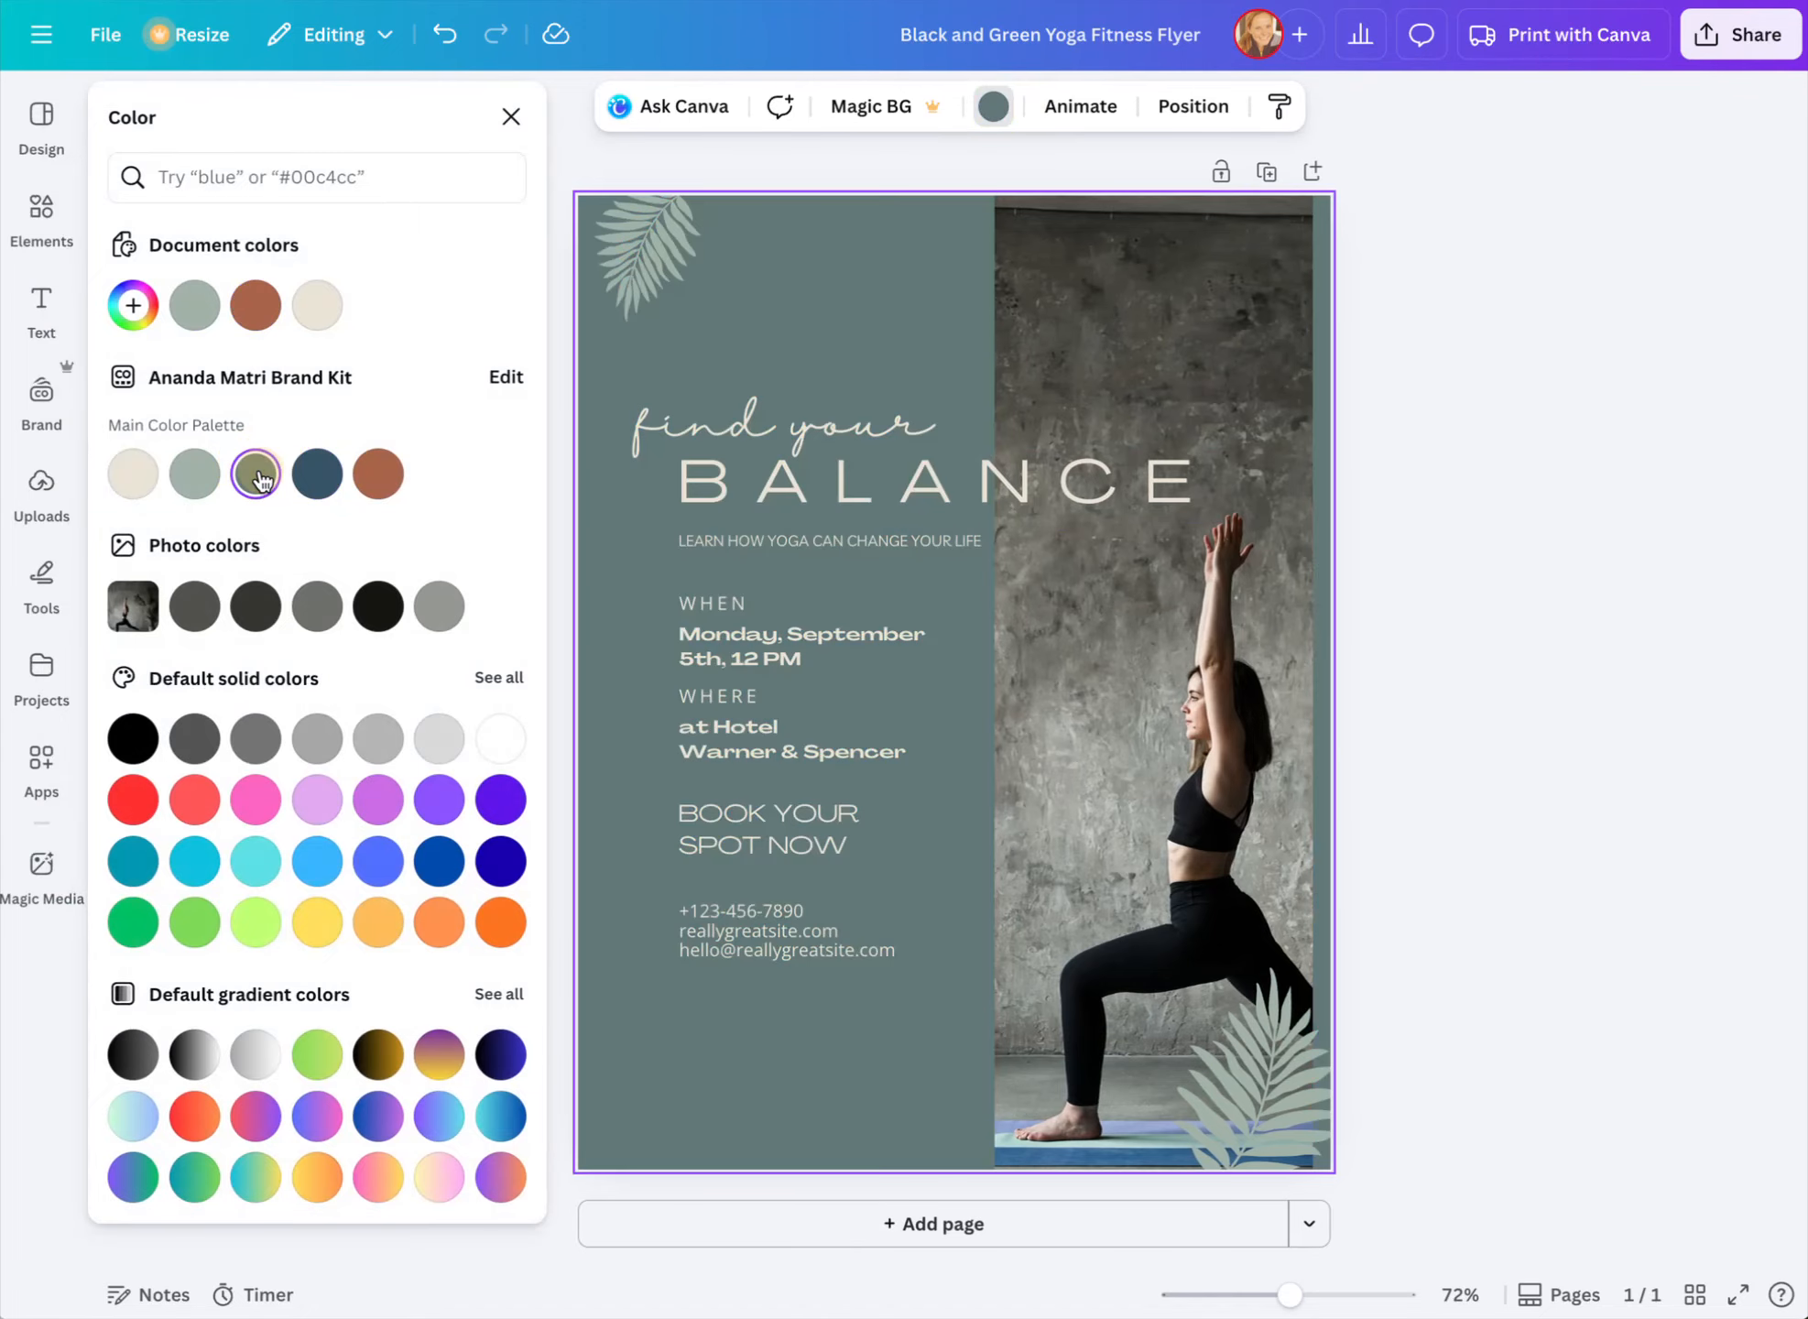
click(195, 473)
click(126, 487)
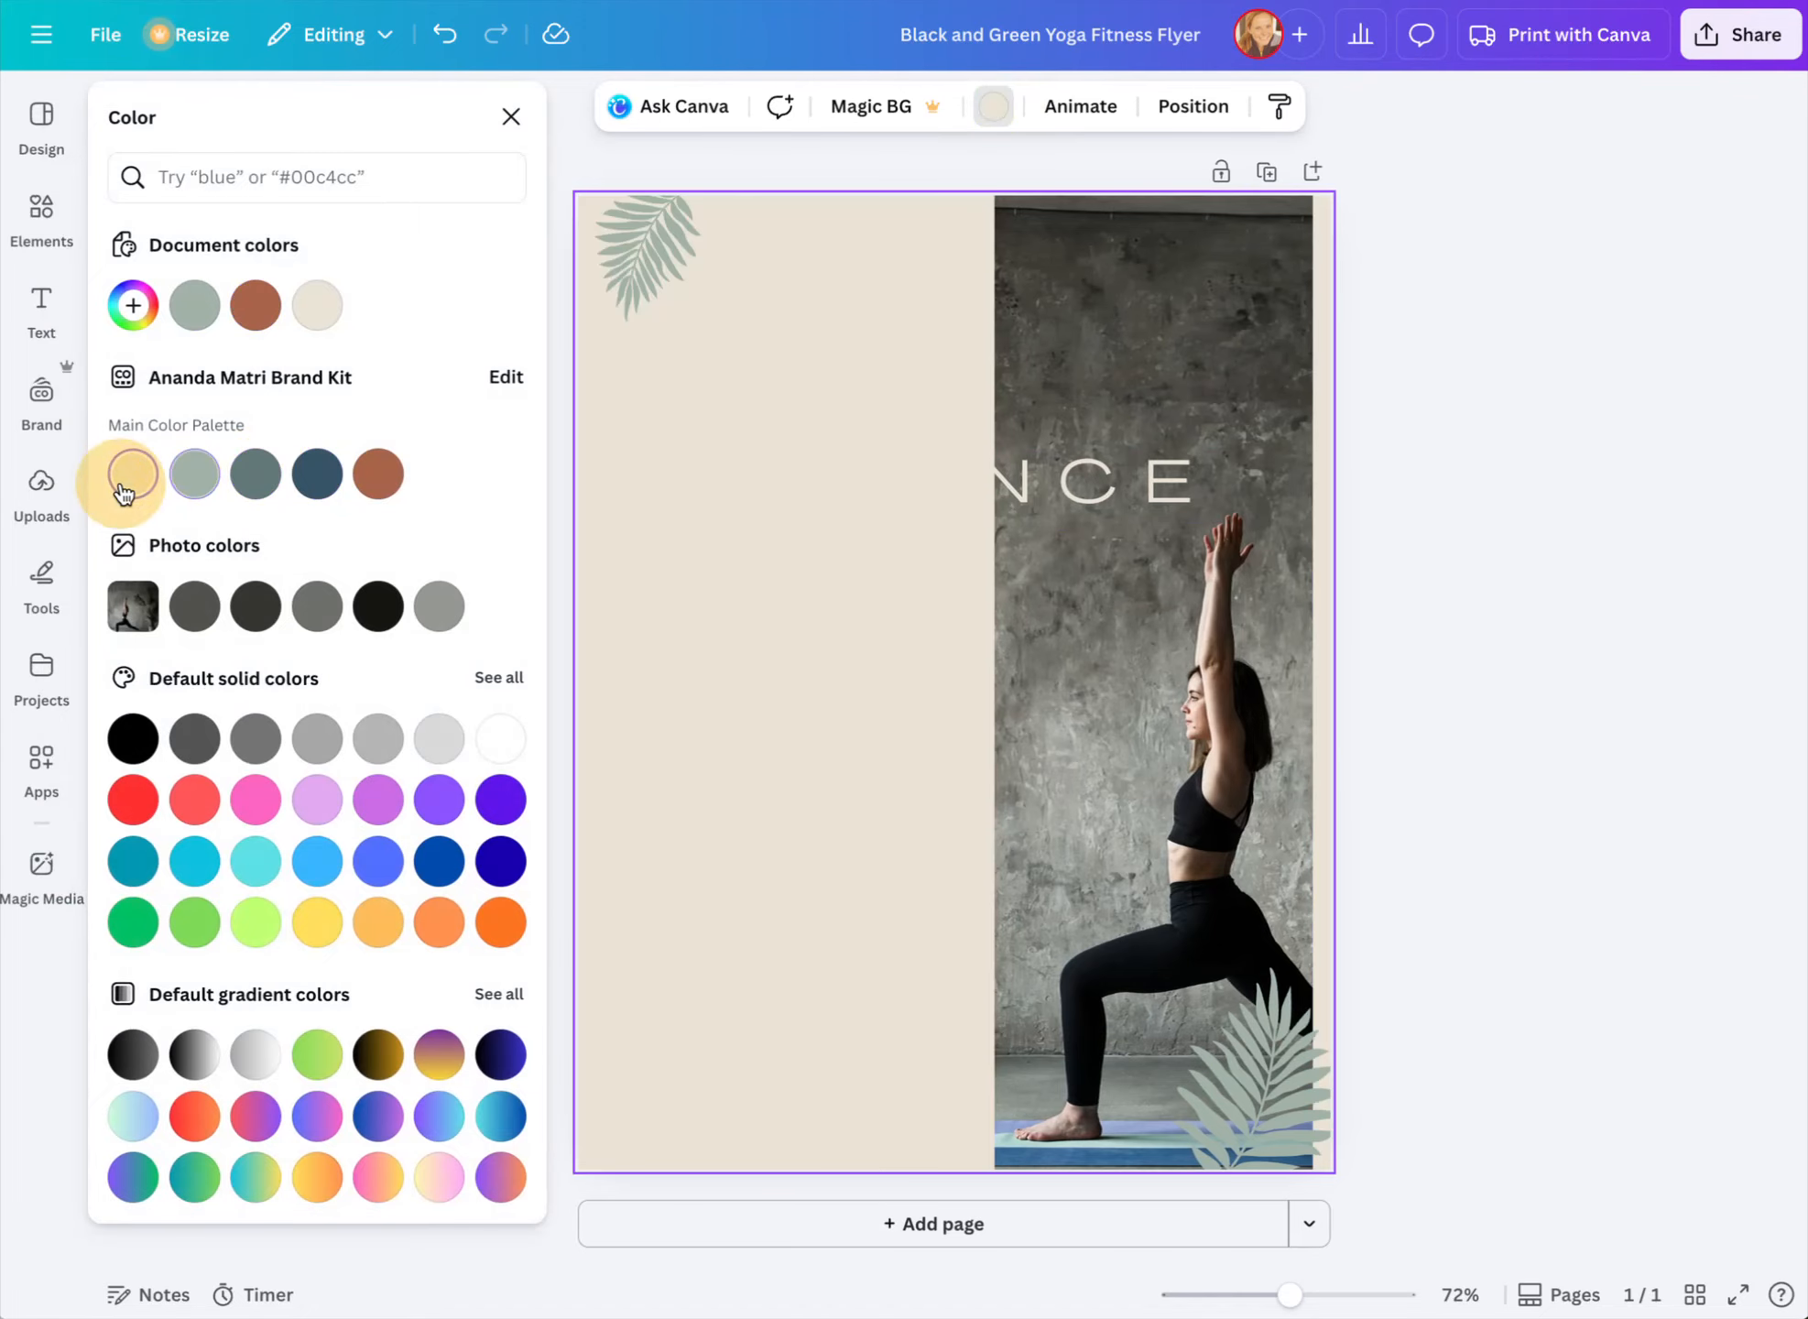
click(379, 475)
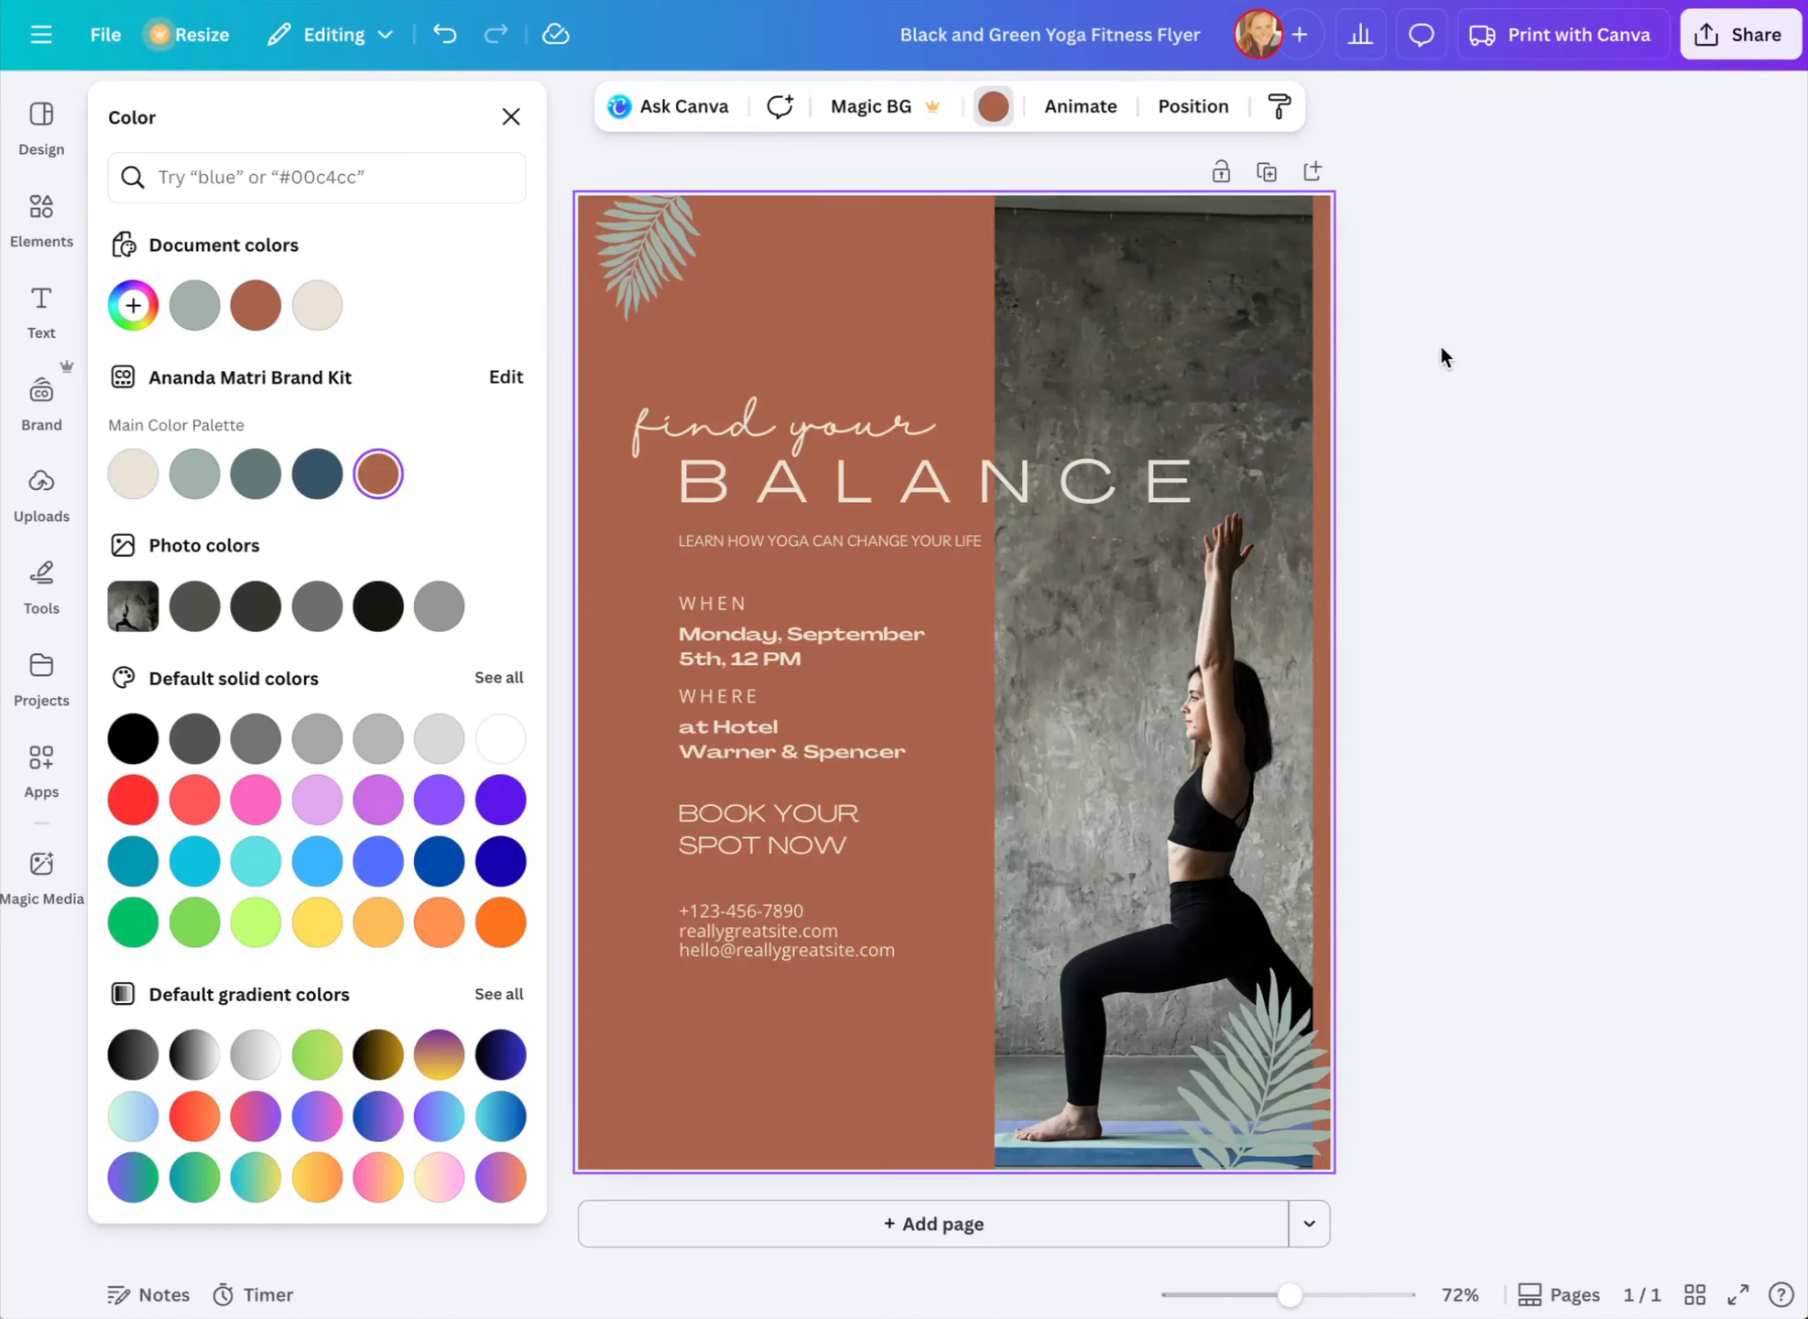
key(Escape)
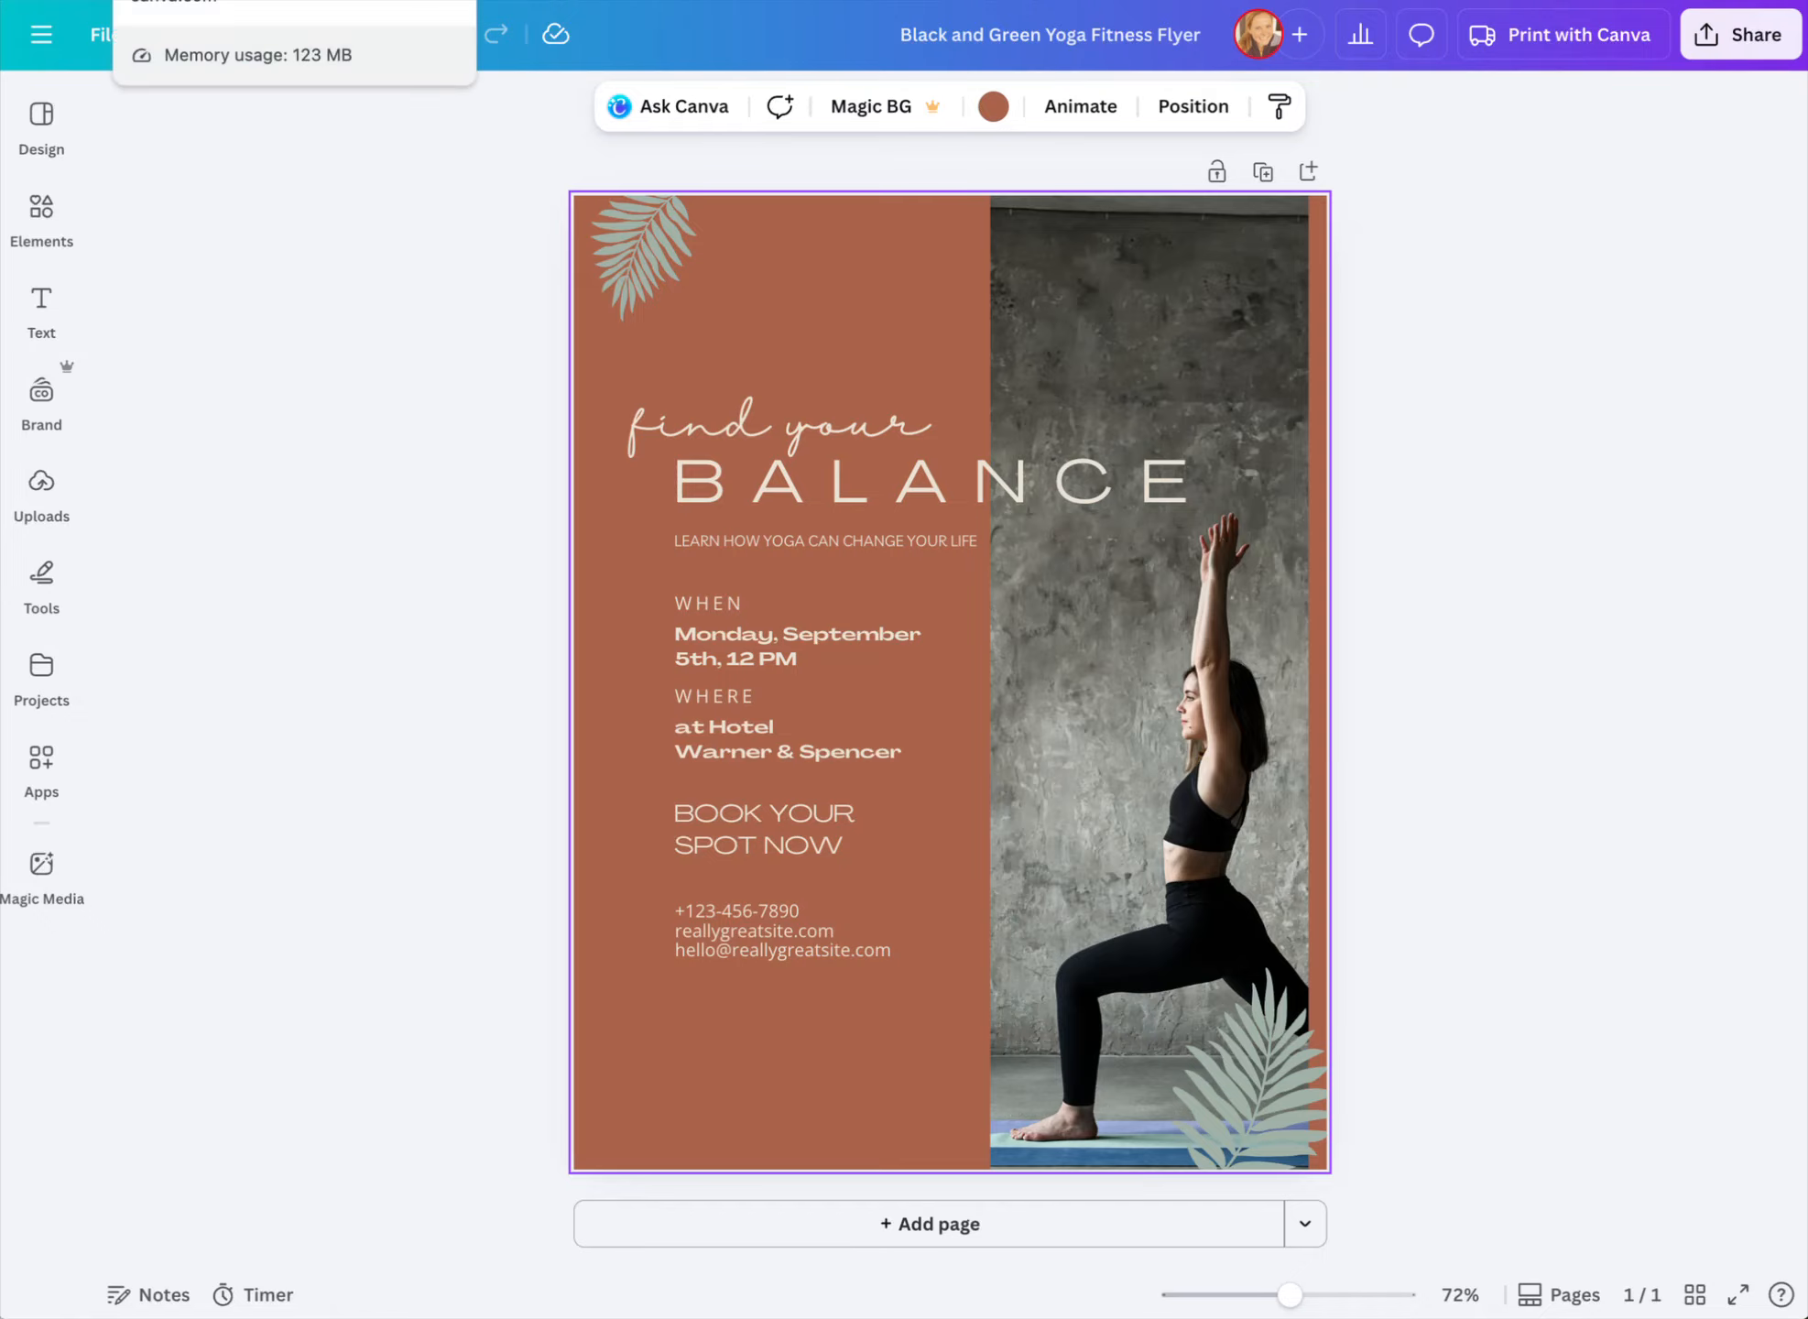
Go back to the template library, close the flyer template preview and search the templates for "business card"
click(211, 2)
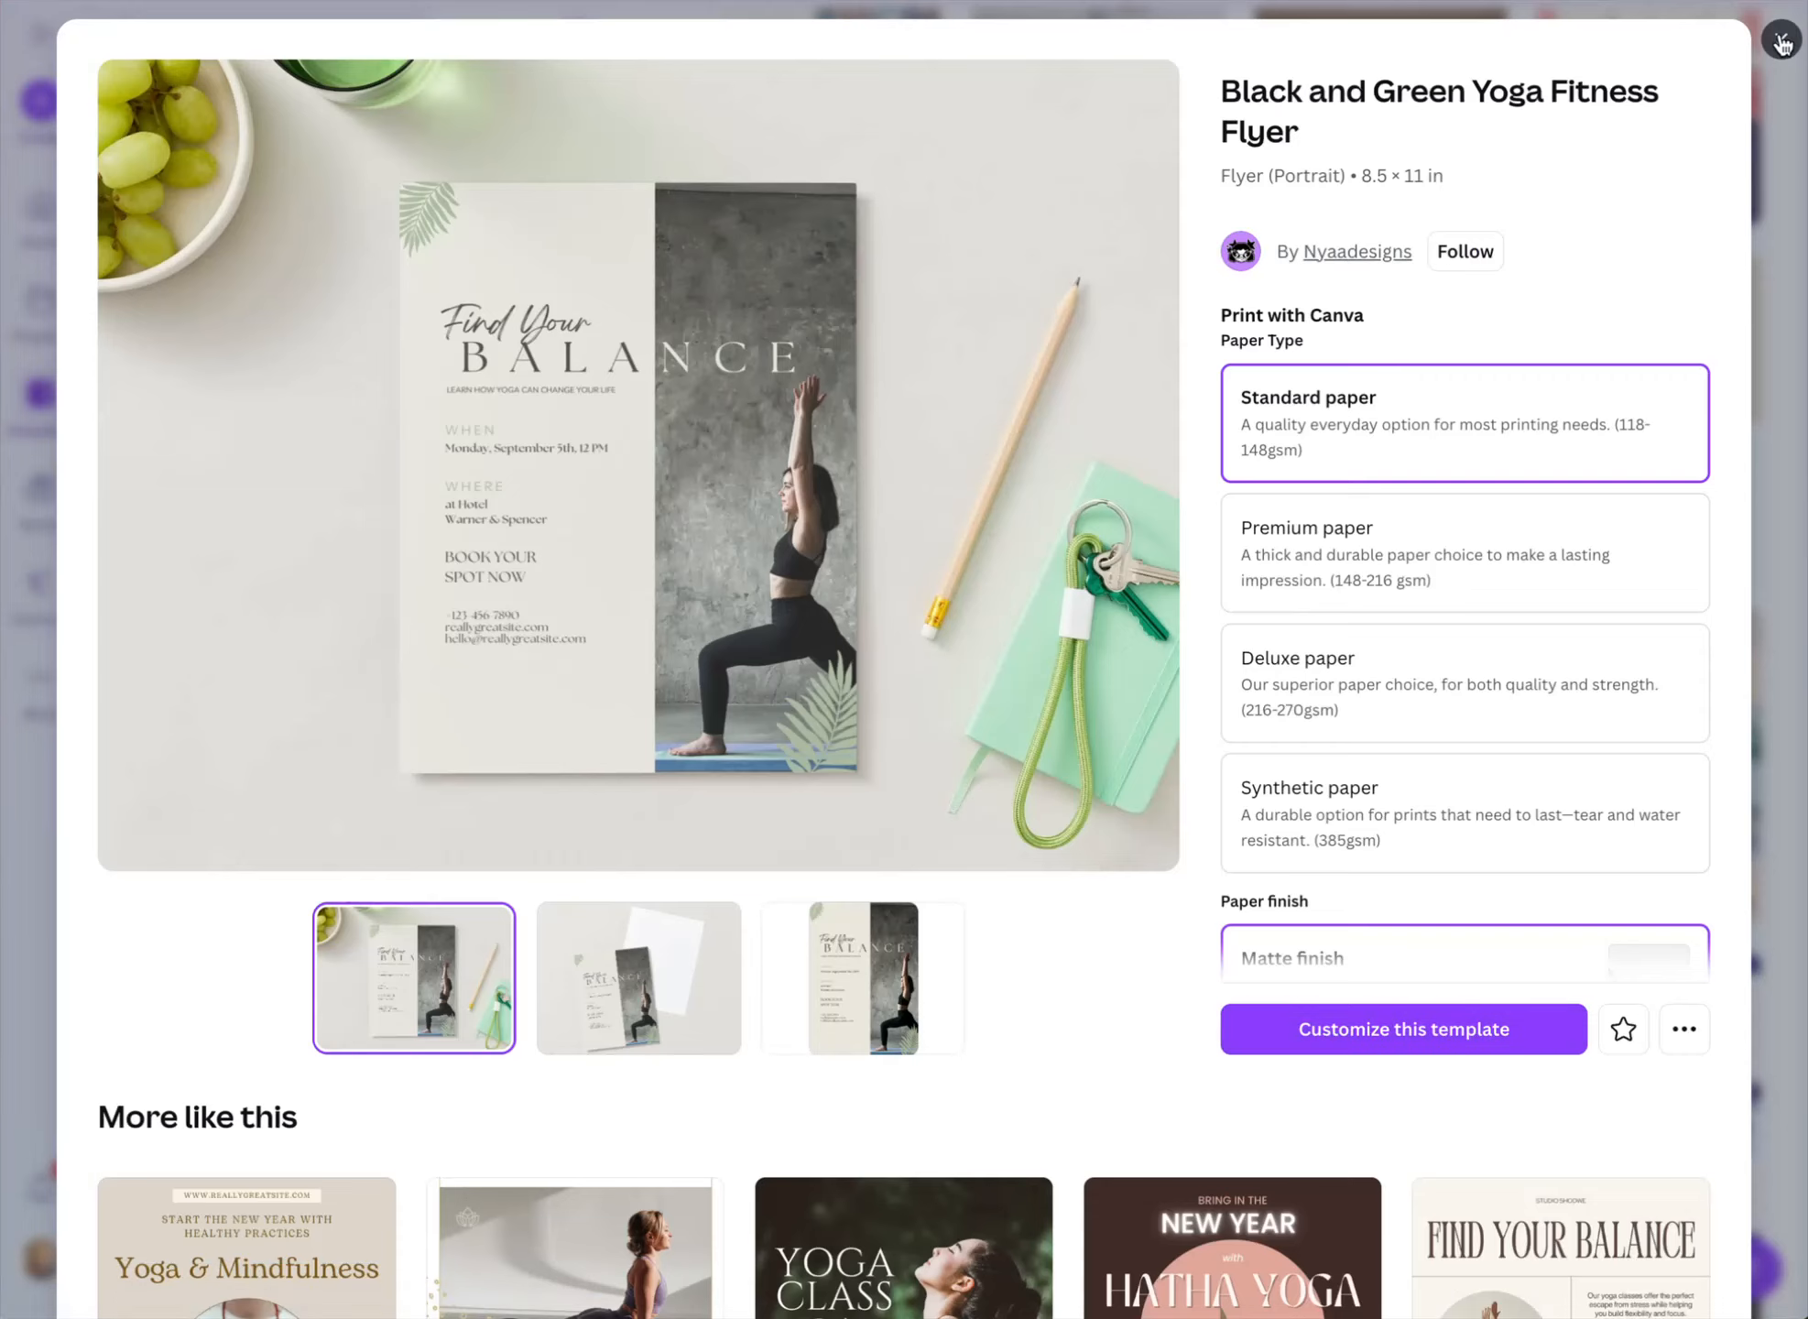
click(1781, 40)
scroll(740, 151, up, 15)
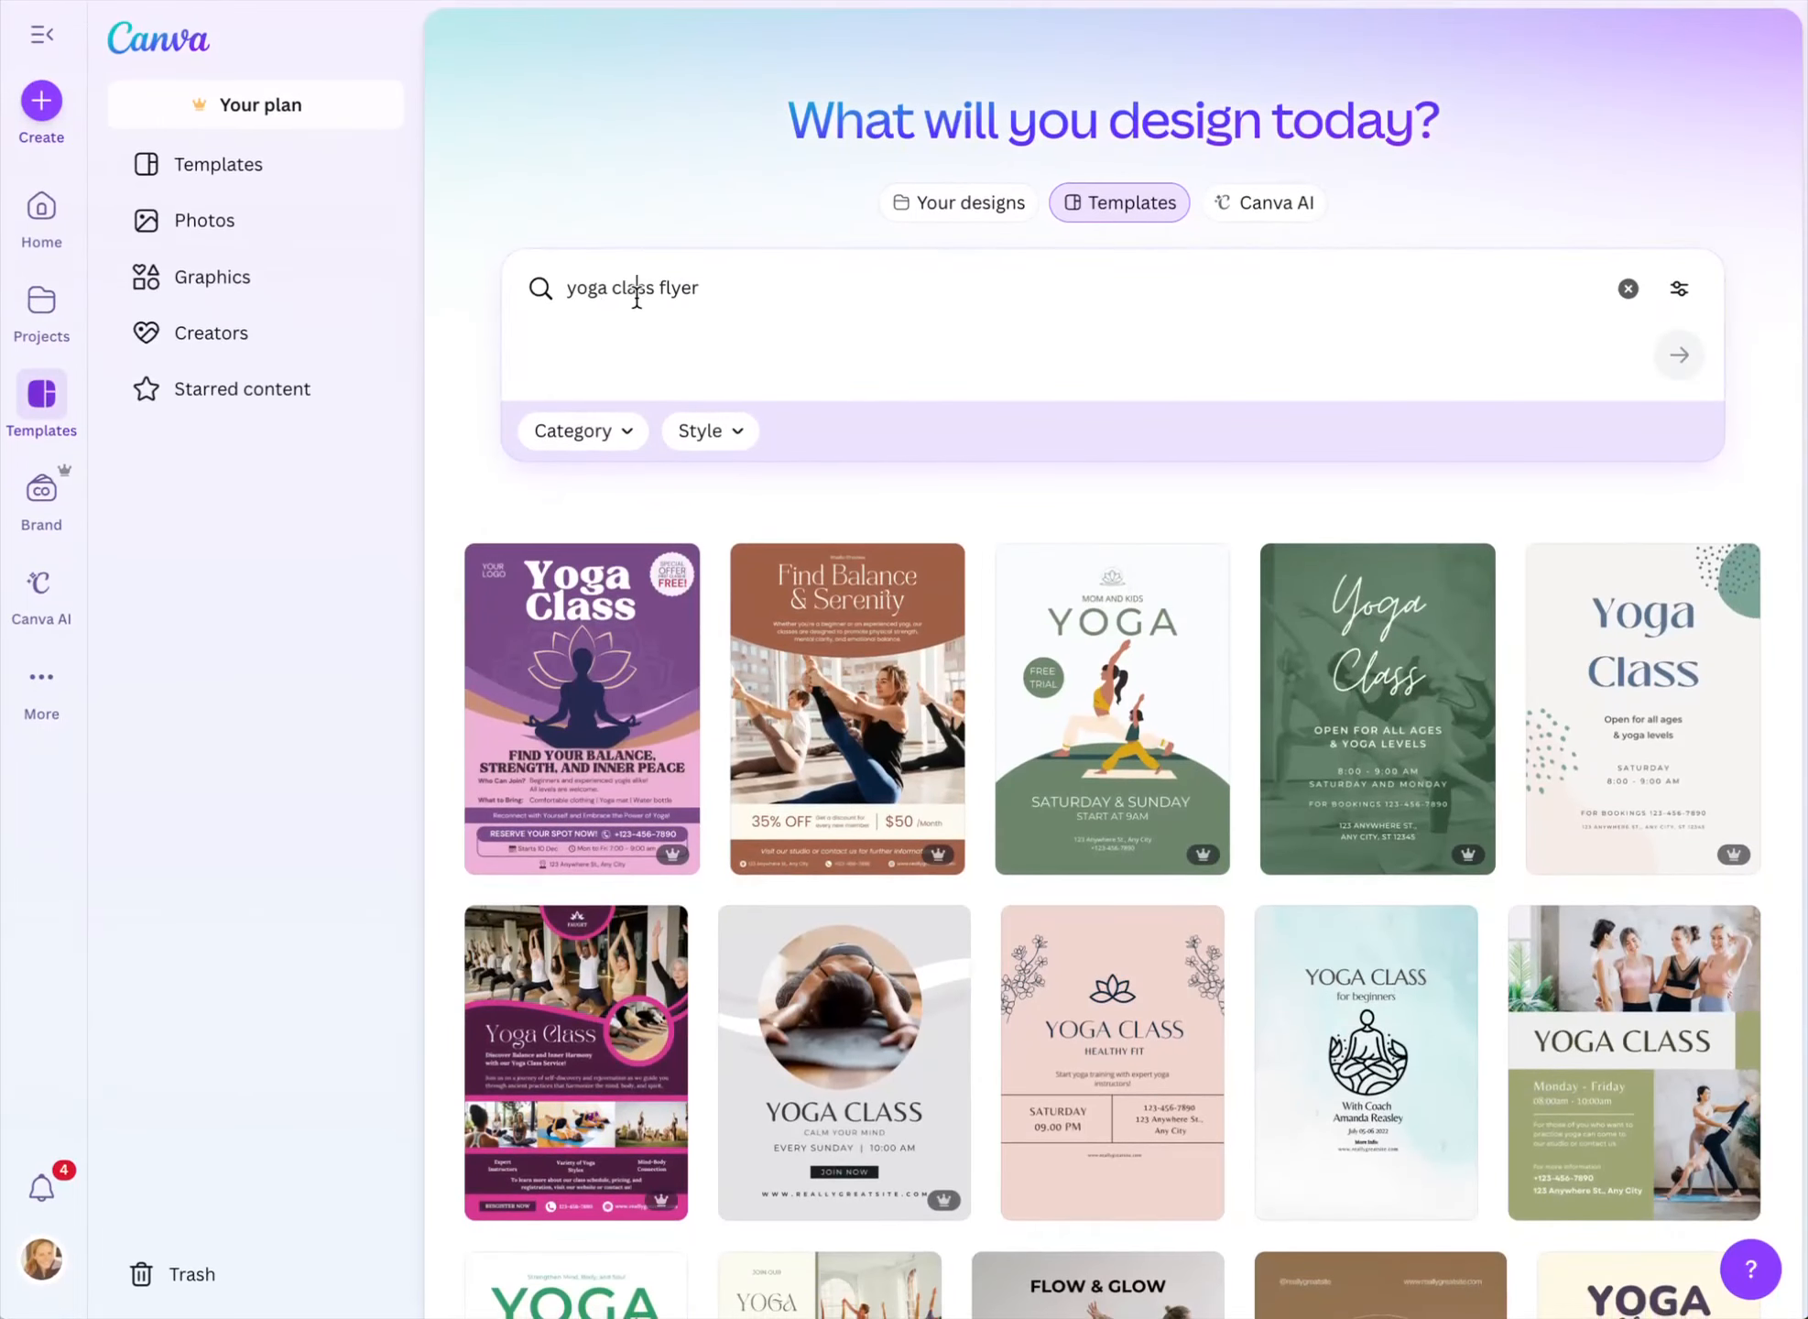
triple_click(634, 291)
text(business card)
key(Return)
scroll(1150, 476, down, 7)
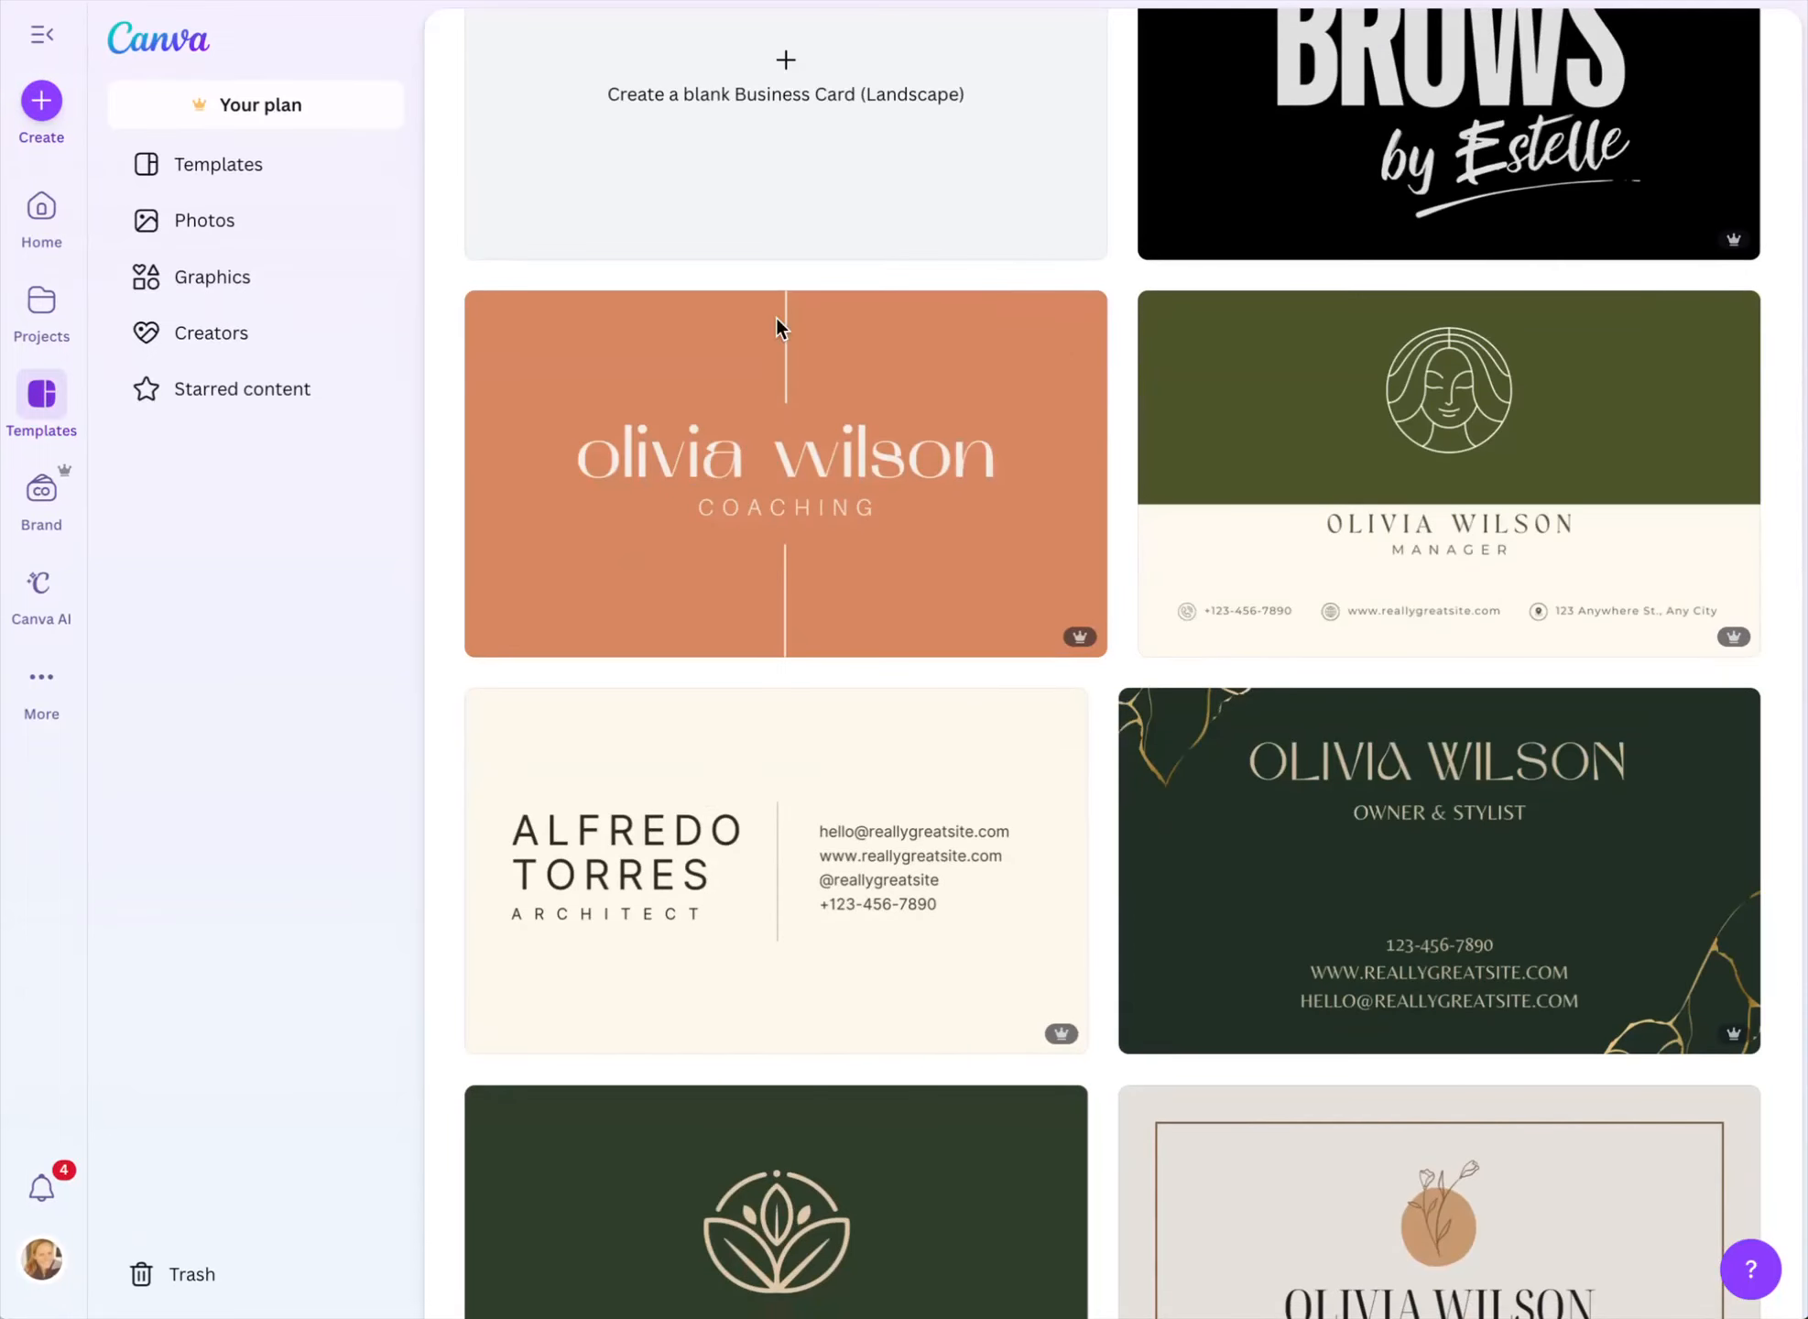
Look over the Beige and Green Minimalist Beauty business card template and similar ones, and open that template for customizing
click(1388, 406)
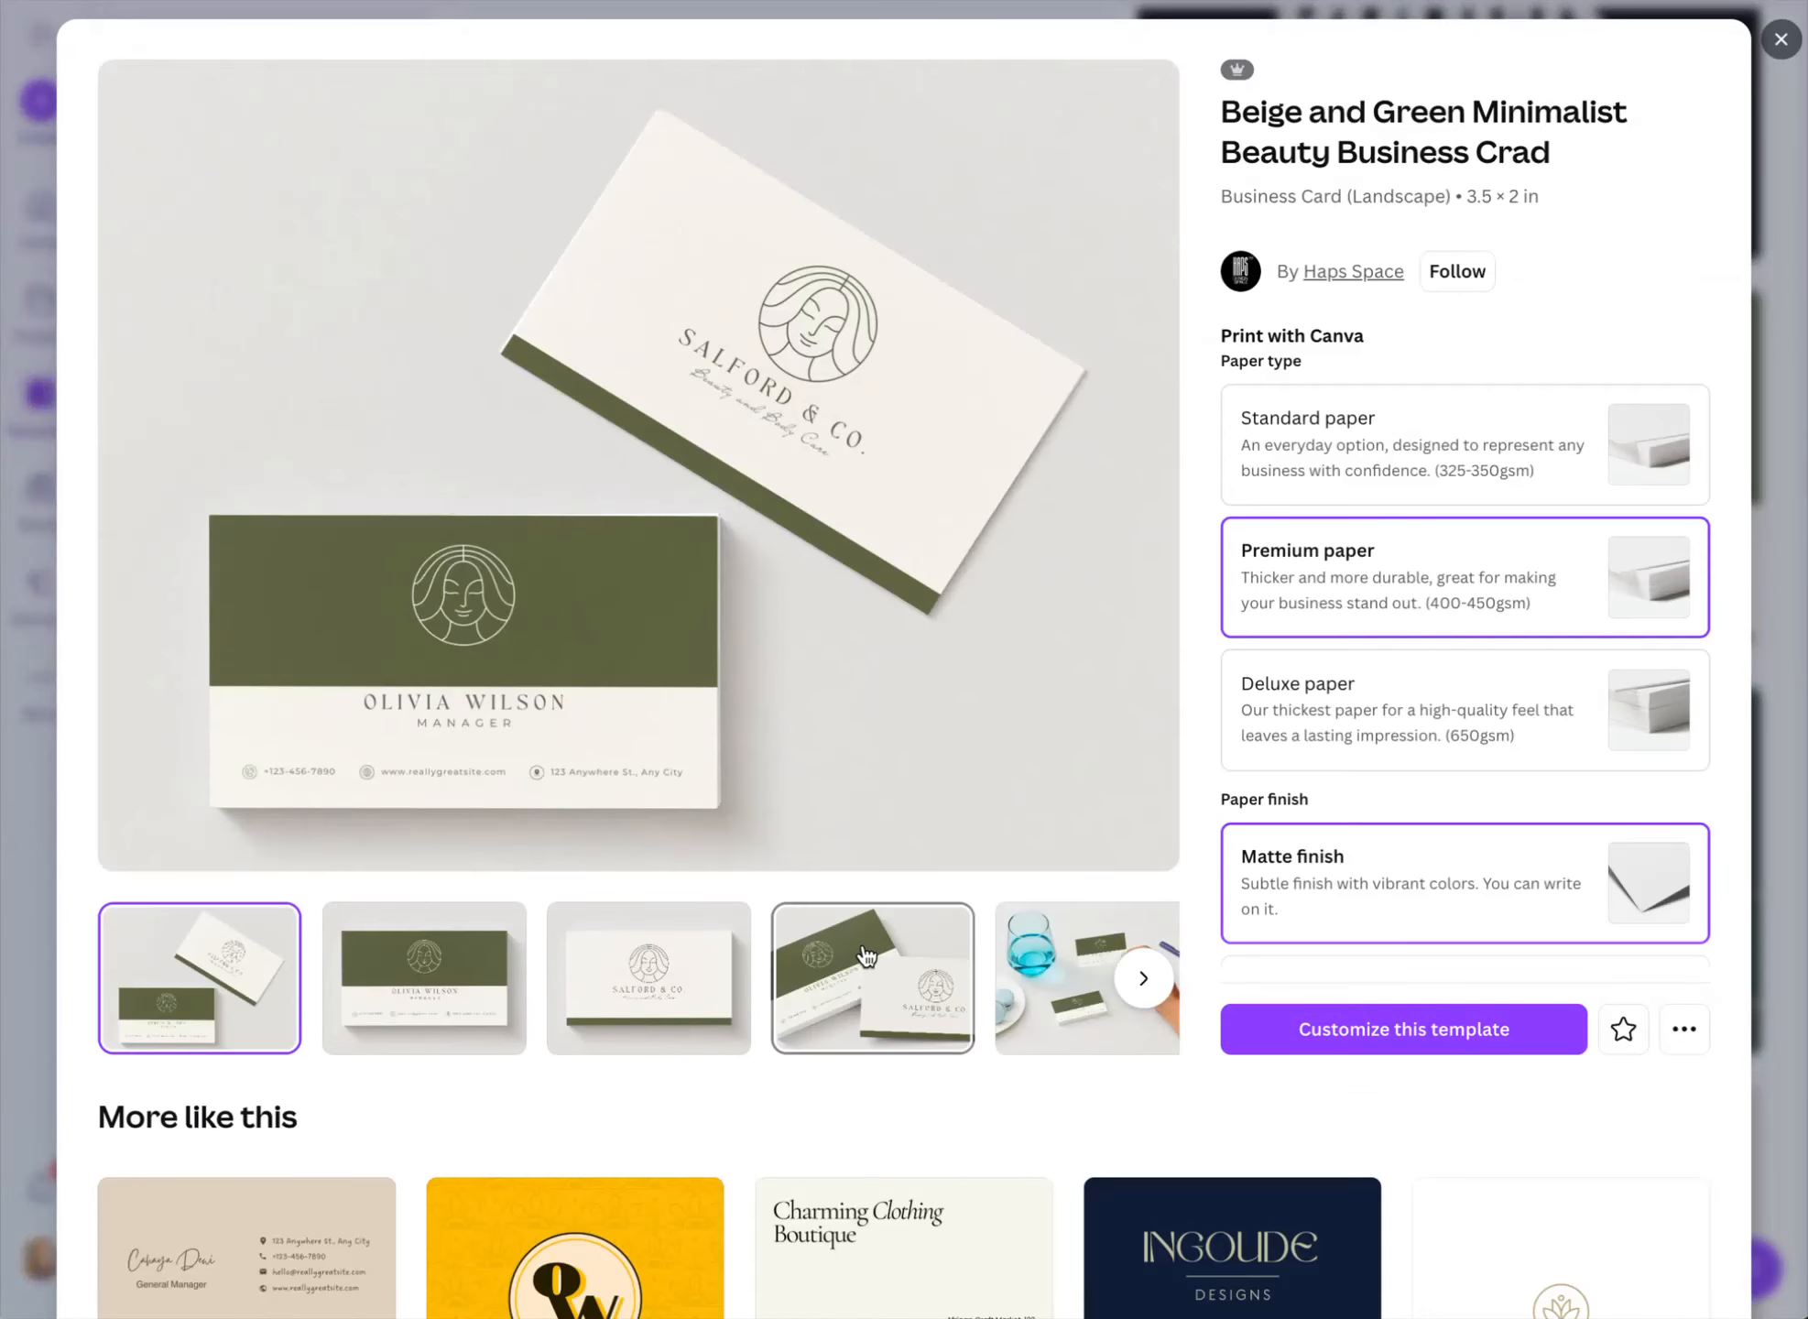
scroll(893, 513, down, 7)
scroll(905, 481, down, 2)
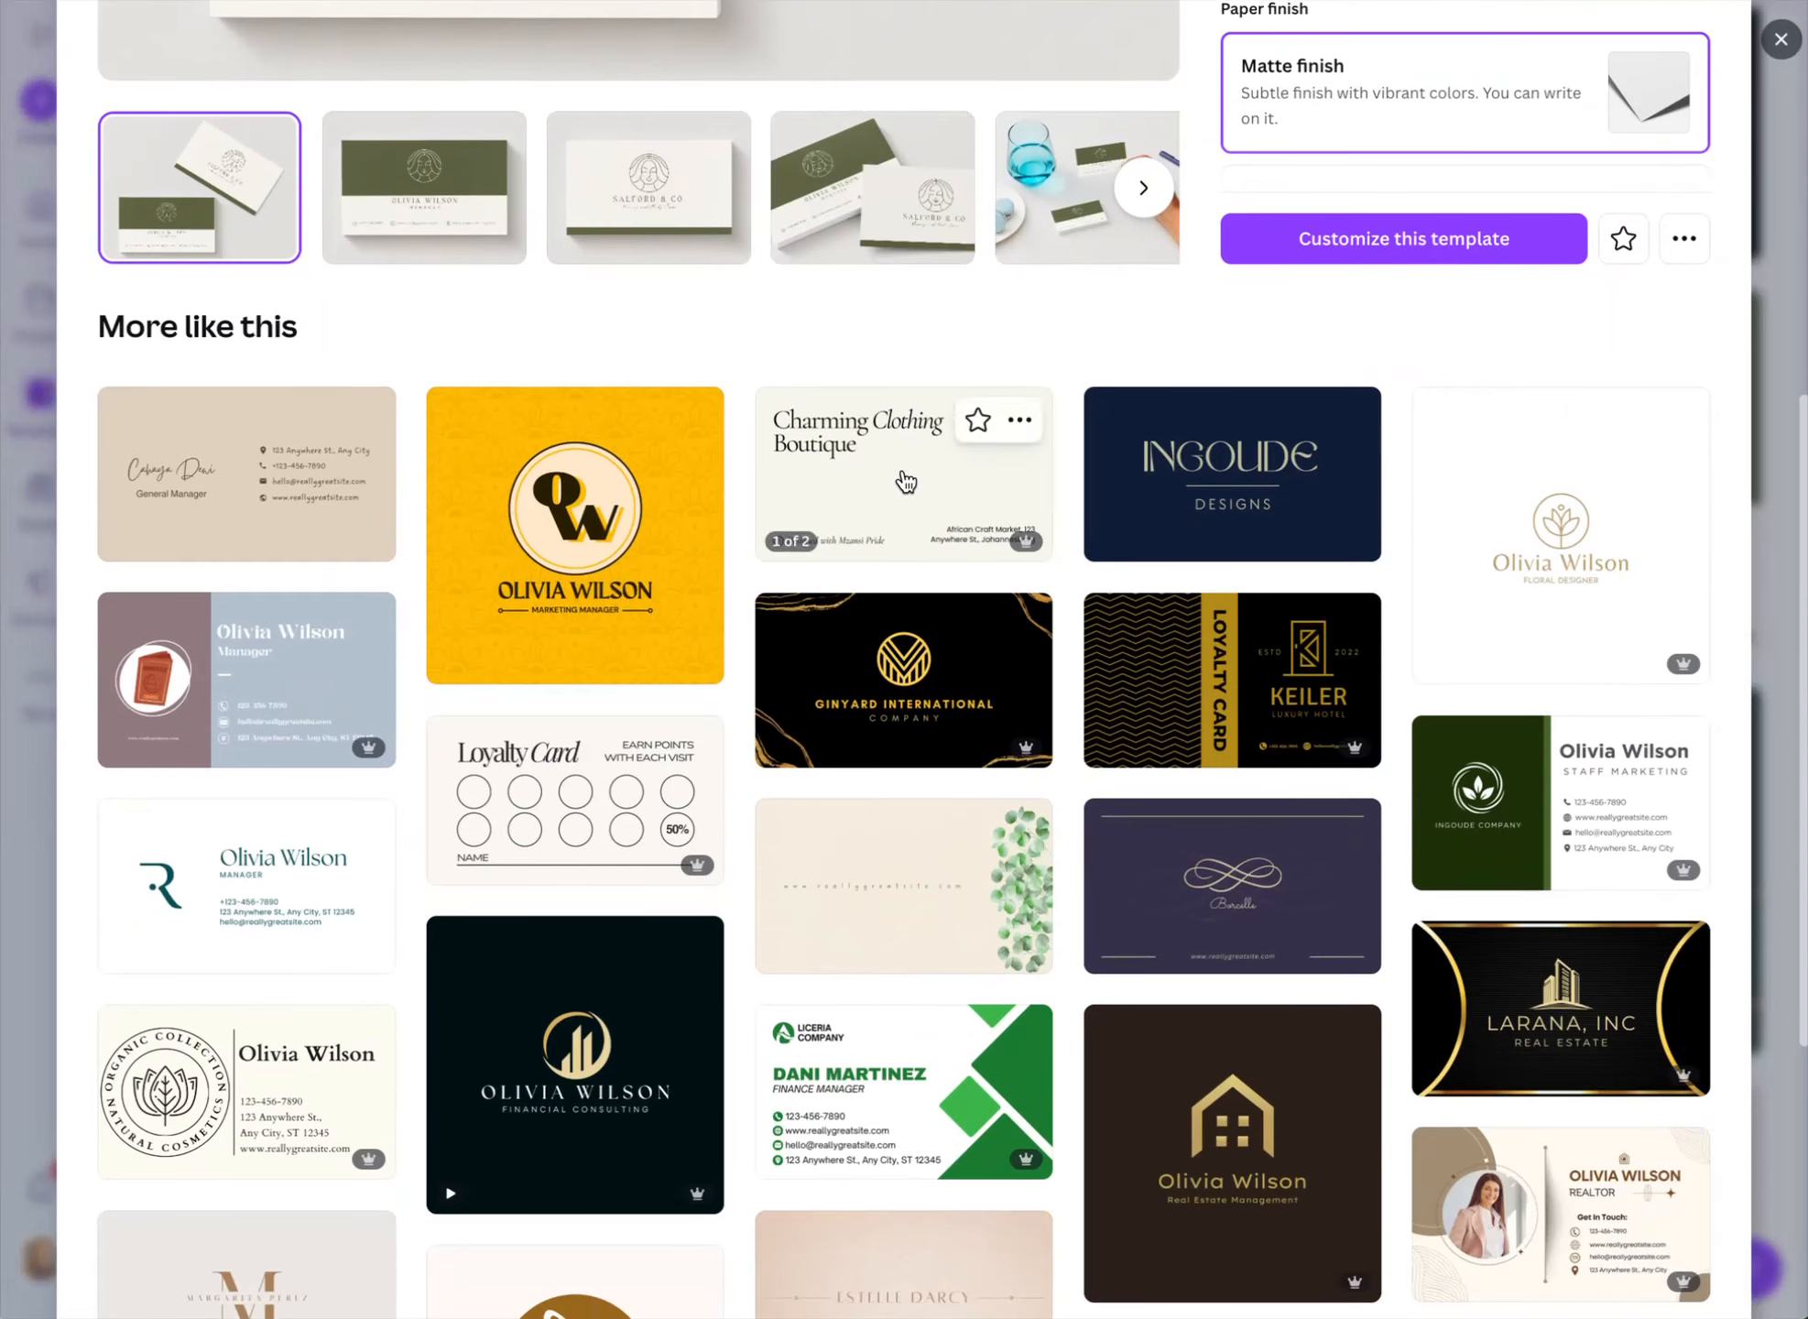
scroll(1116, 319, down, 5)
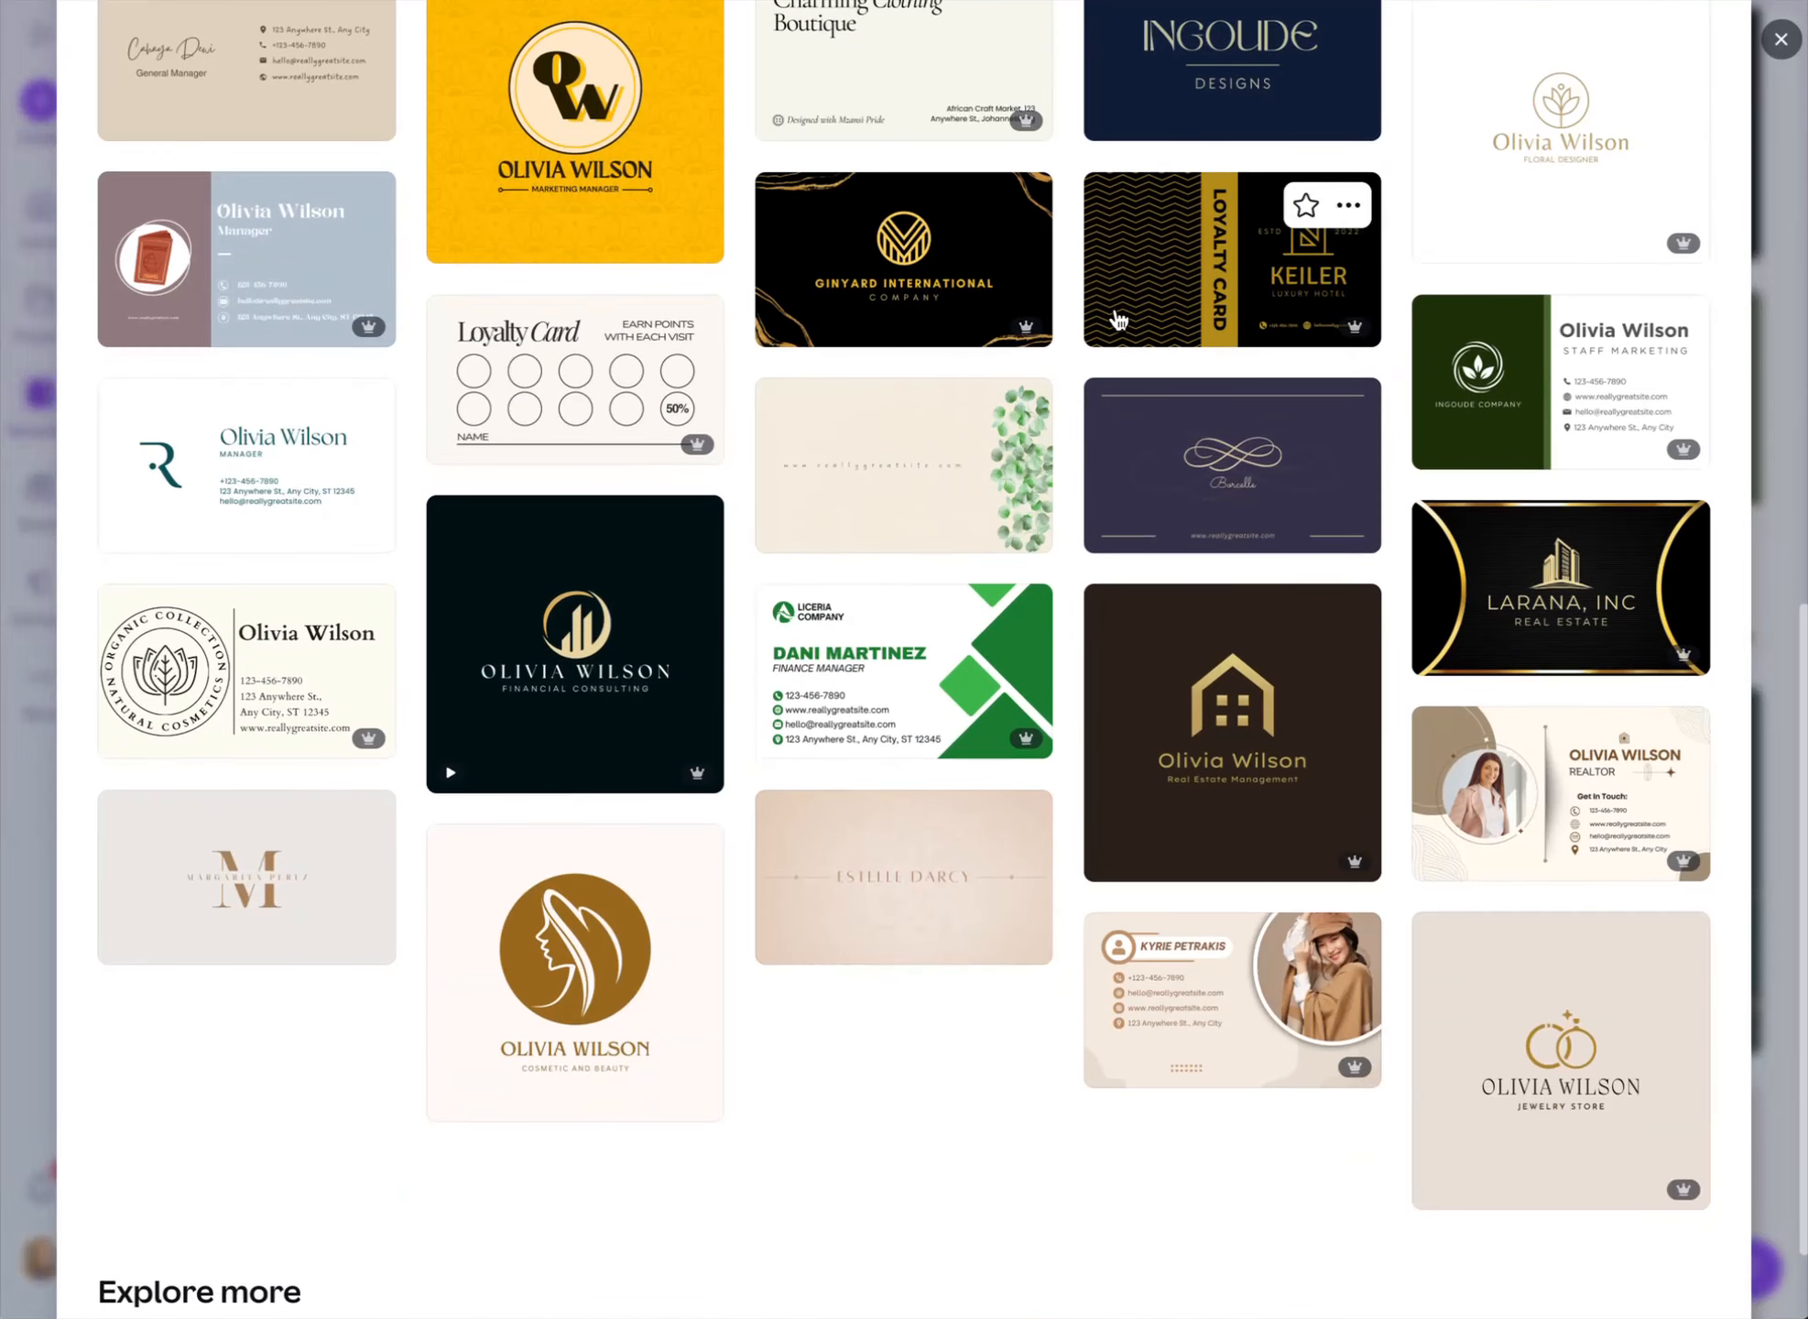
scroll(1116, 319, up, 14)
click(1394, 1041)
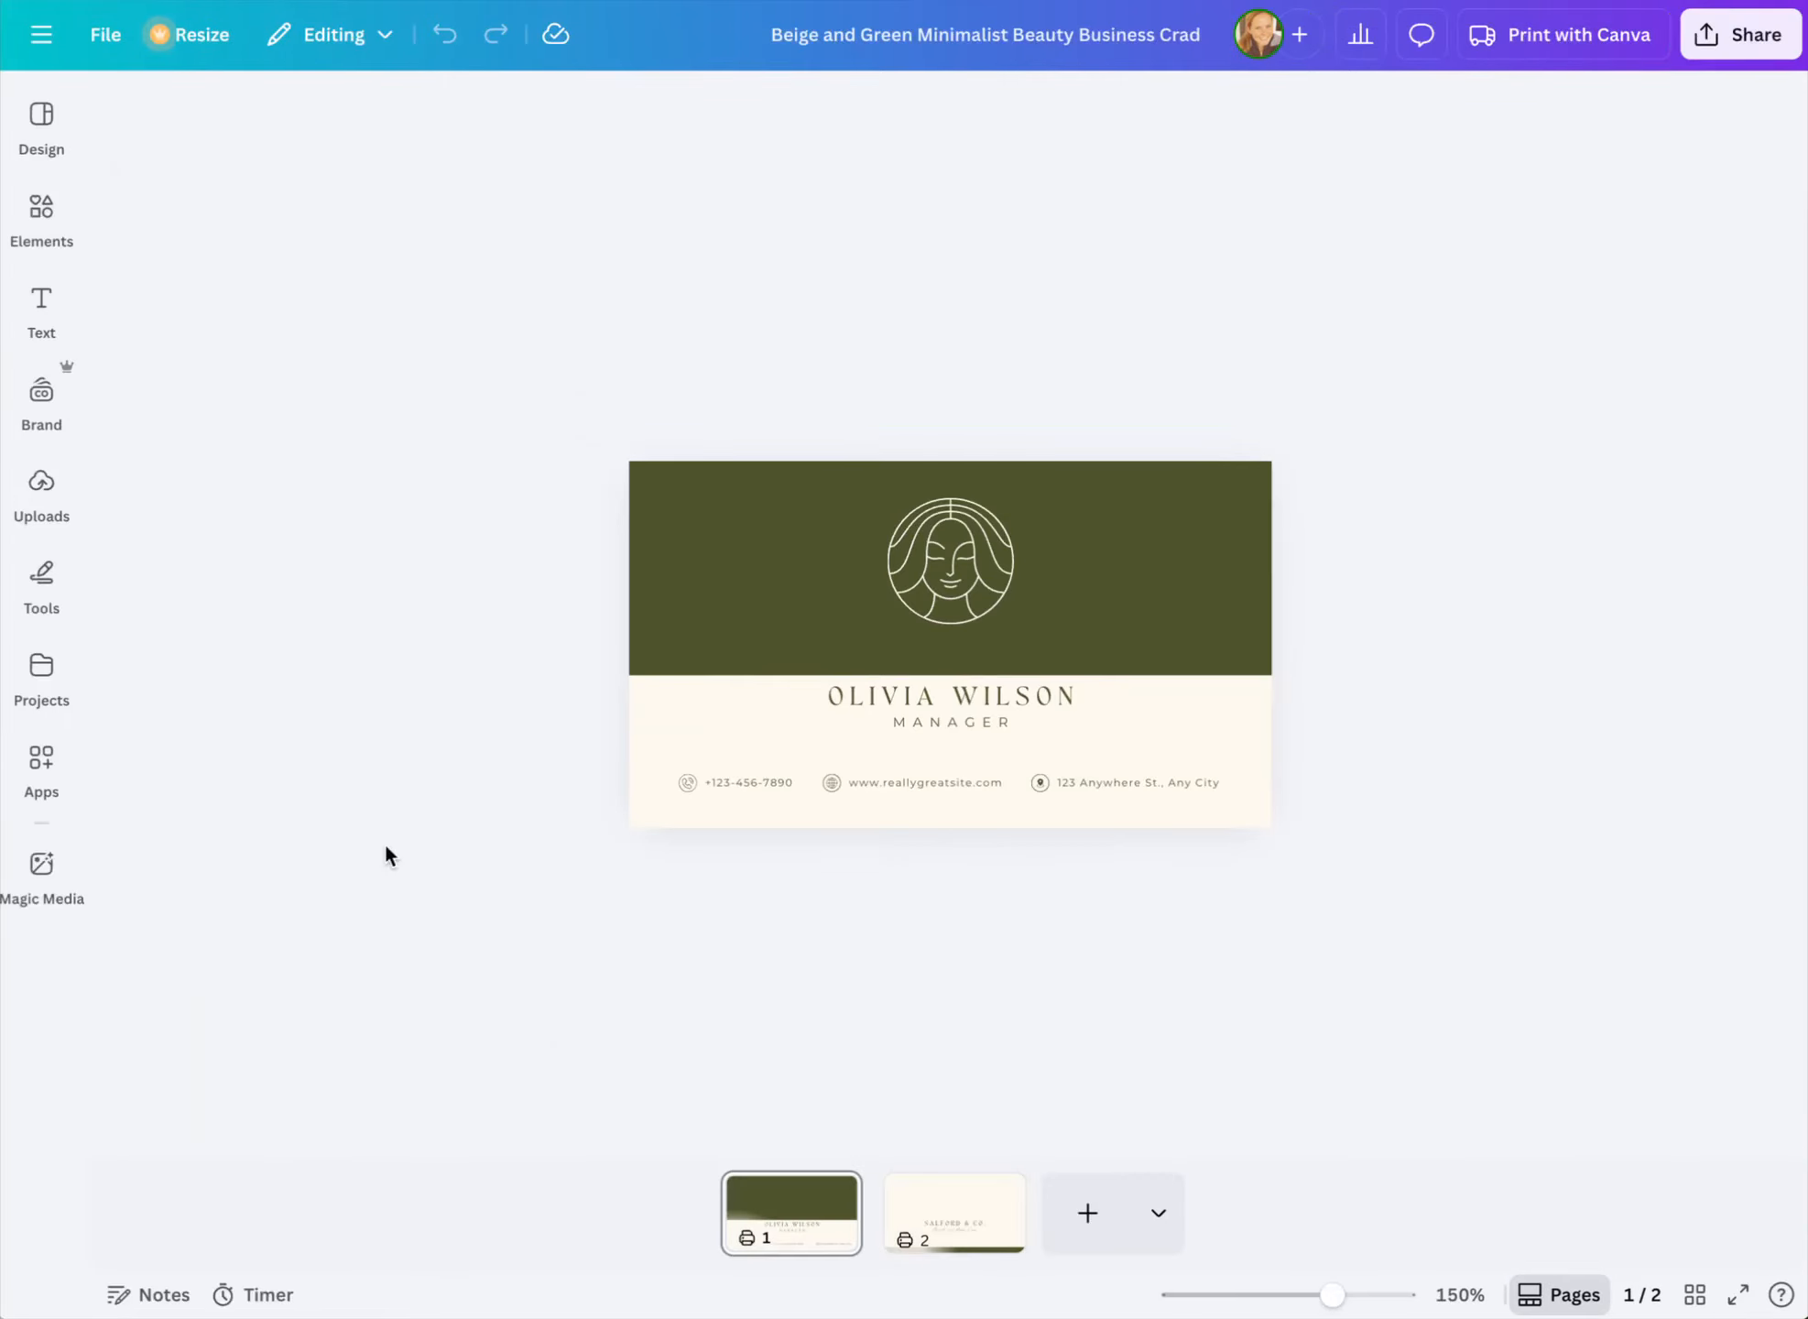
Apply the brand's Main Color Palette to the business card front, shuffling until it has a cream top and terracotta bottom
click(50, 438)
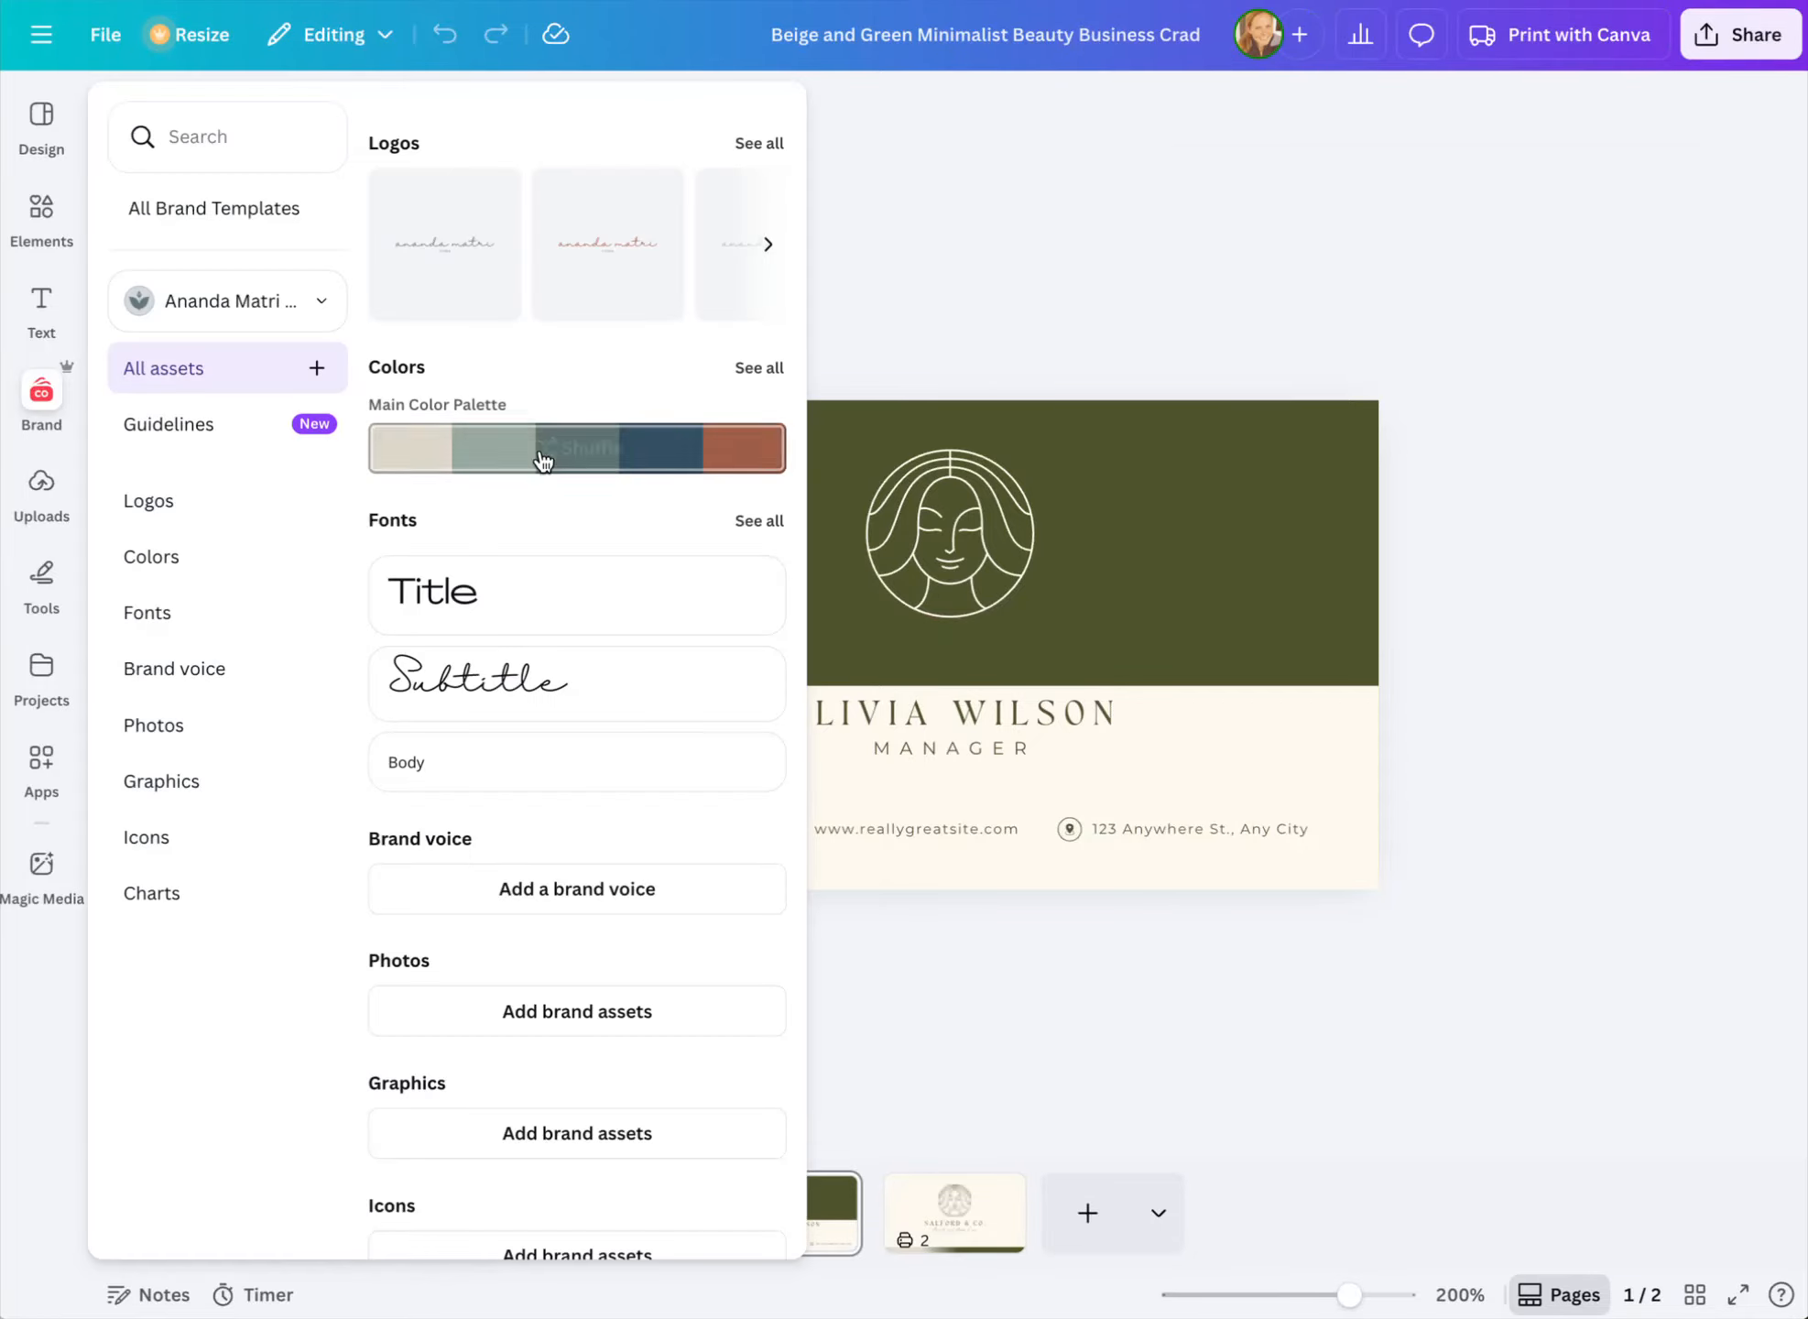
click(586, 455)
click(587, 456)
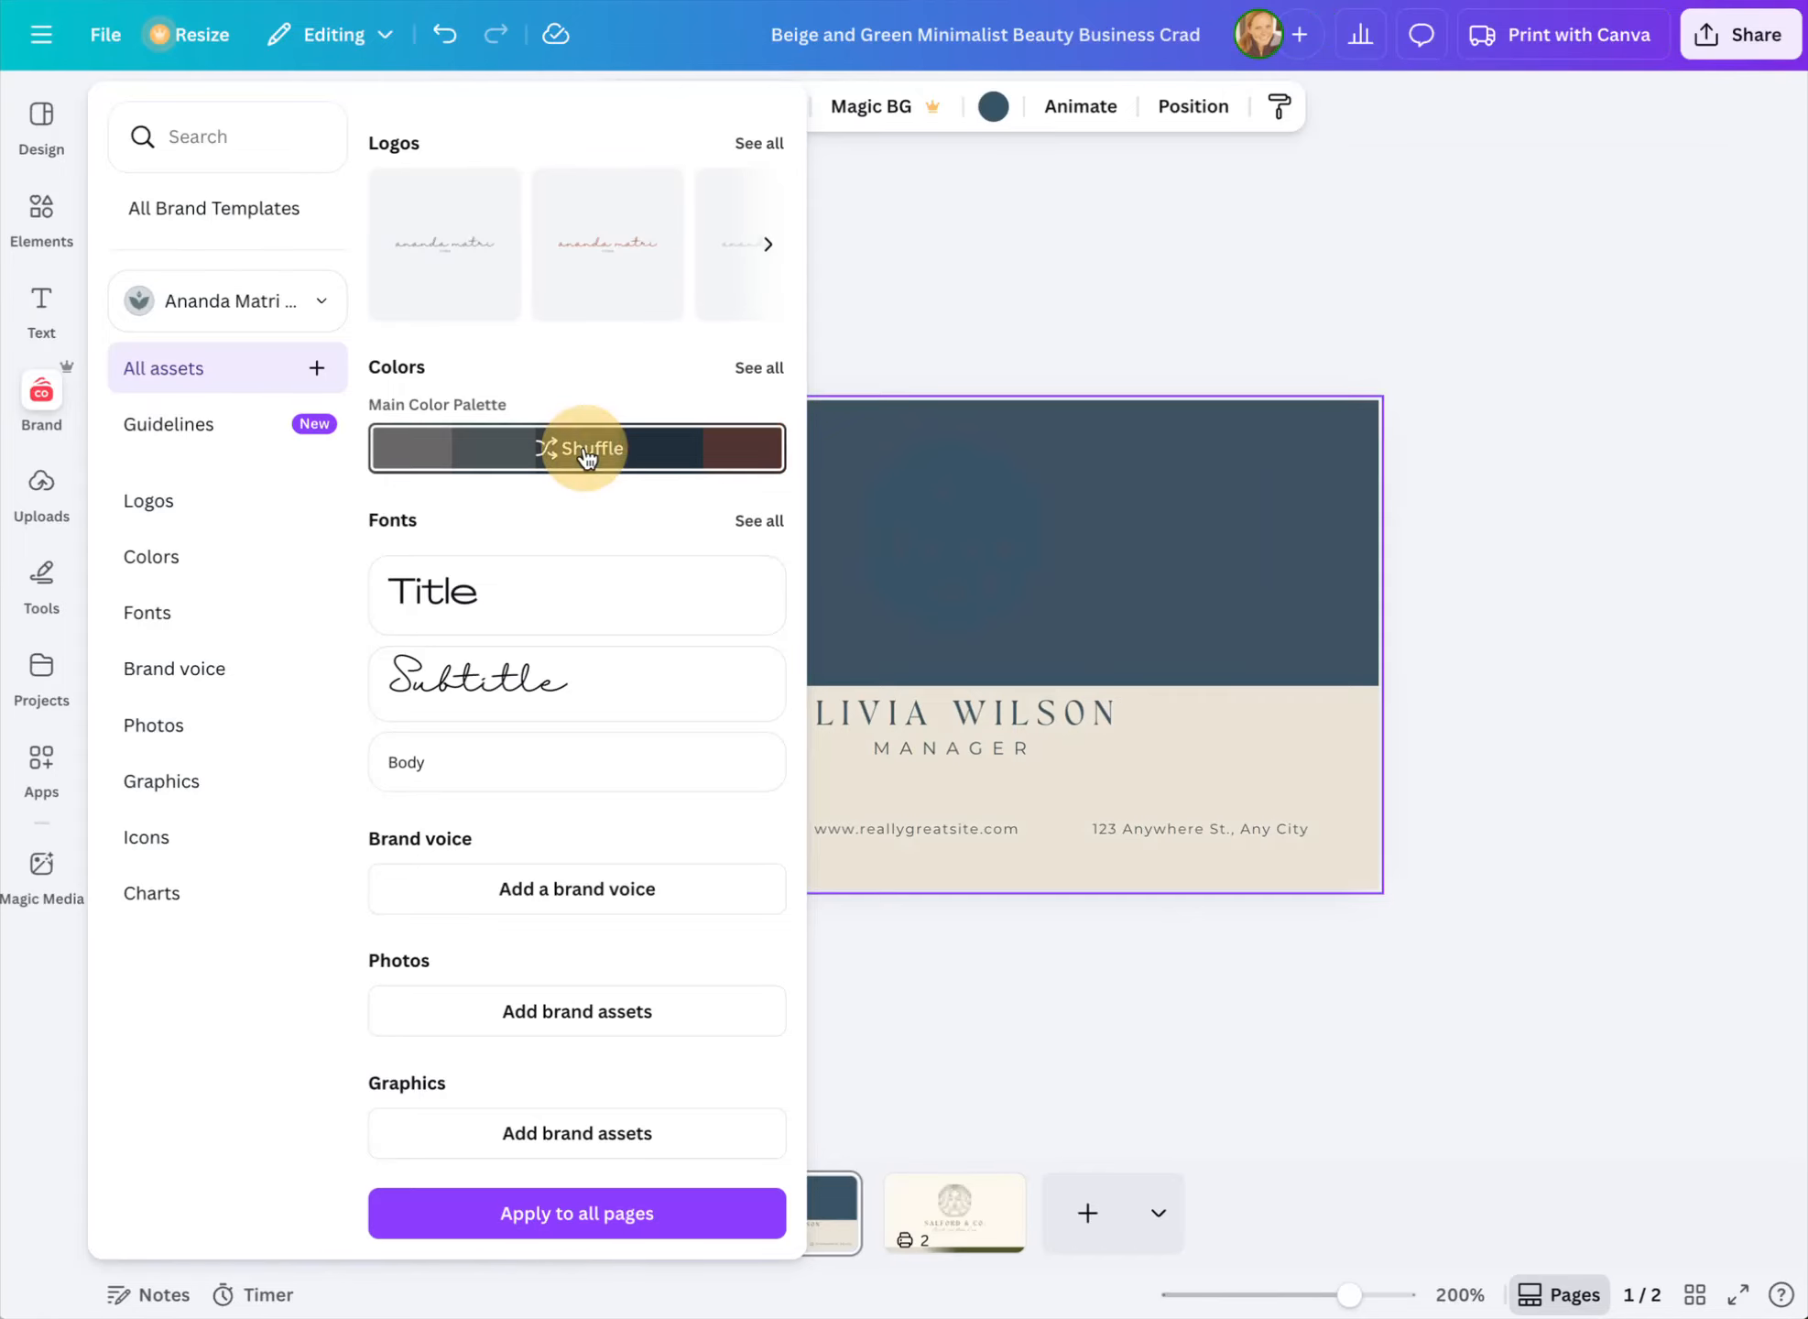
click(587, 456)
click(586, 455)
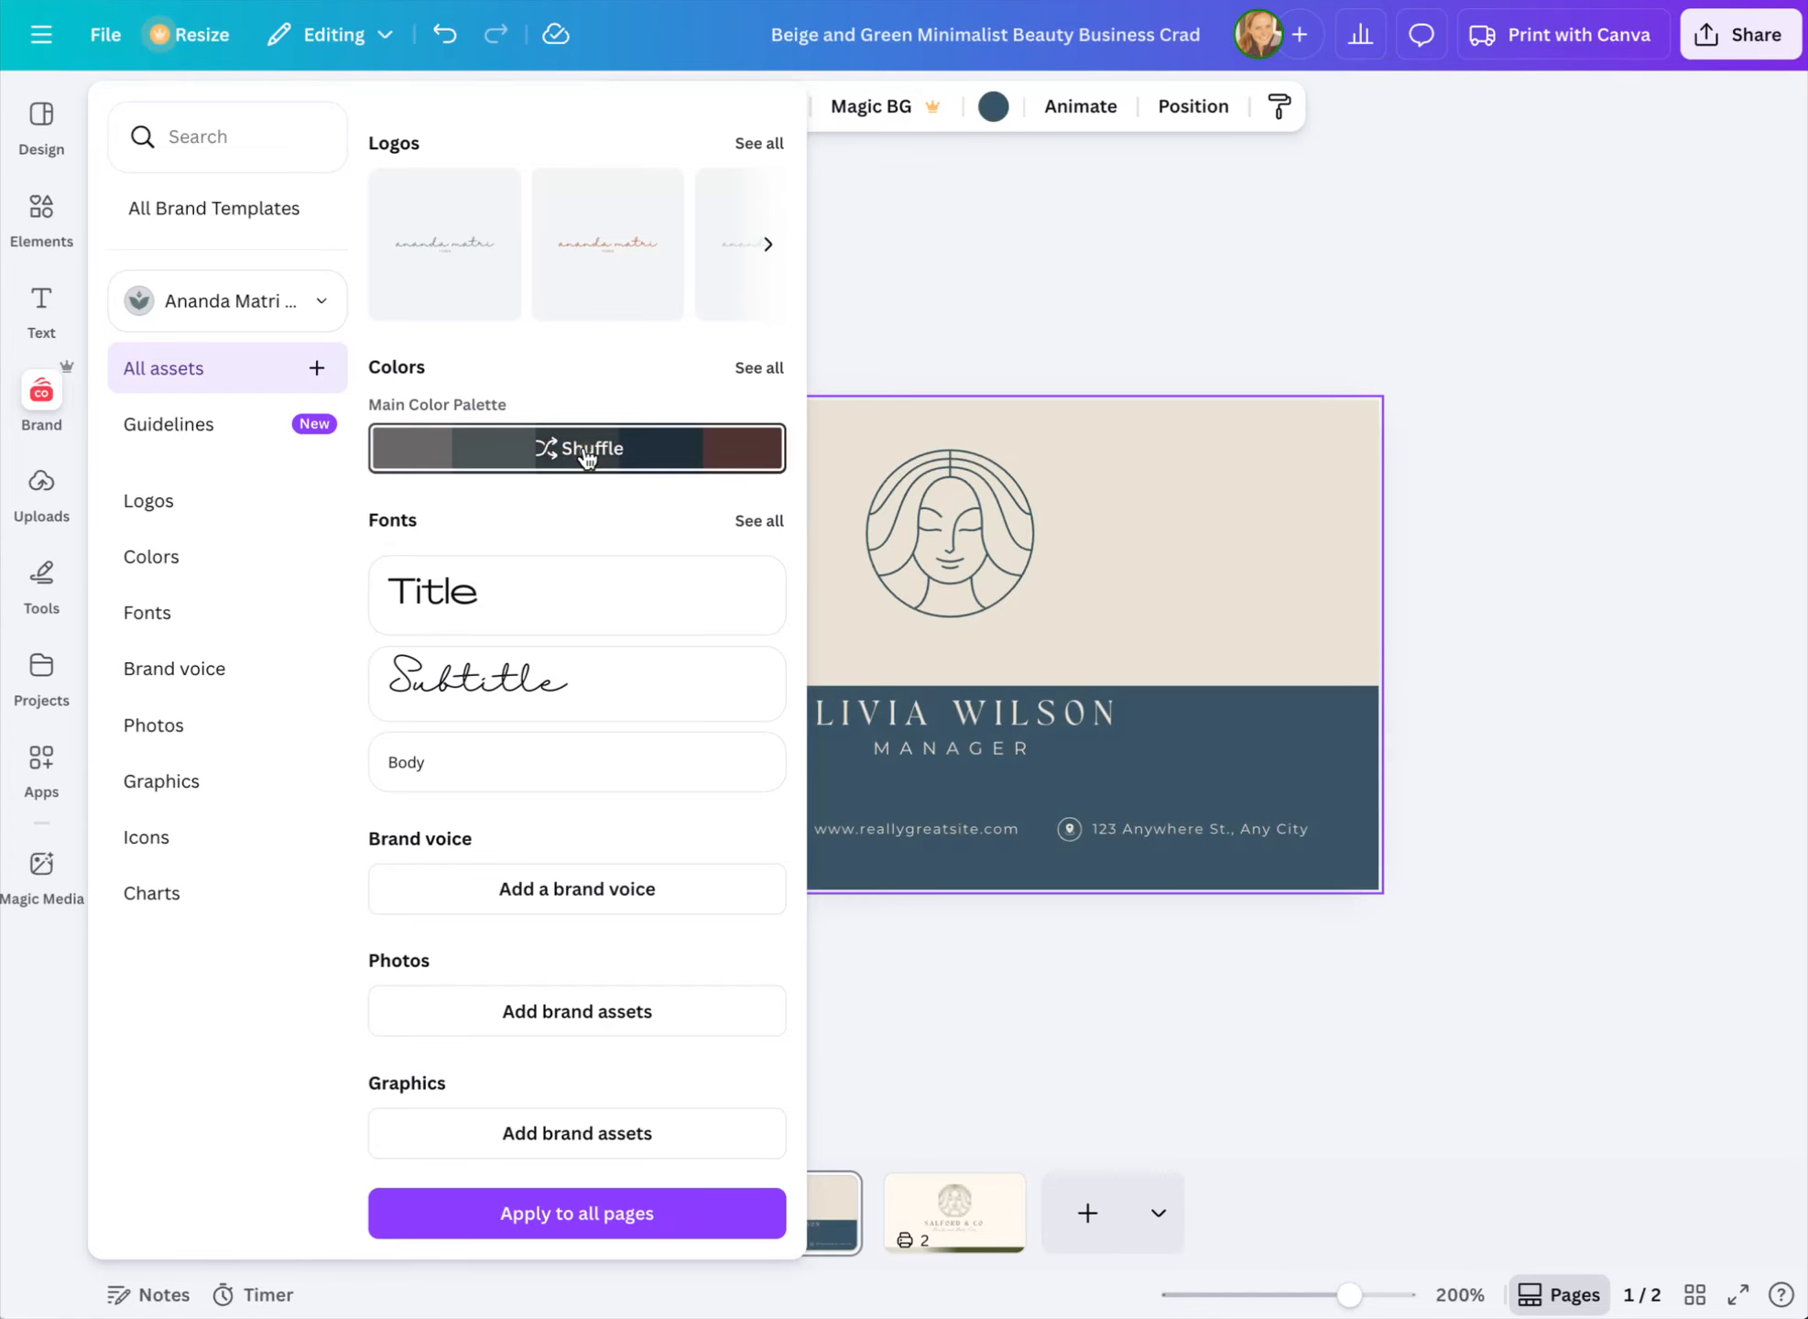
click(586, 455)
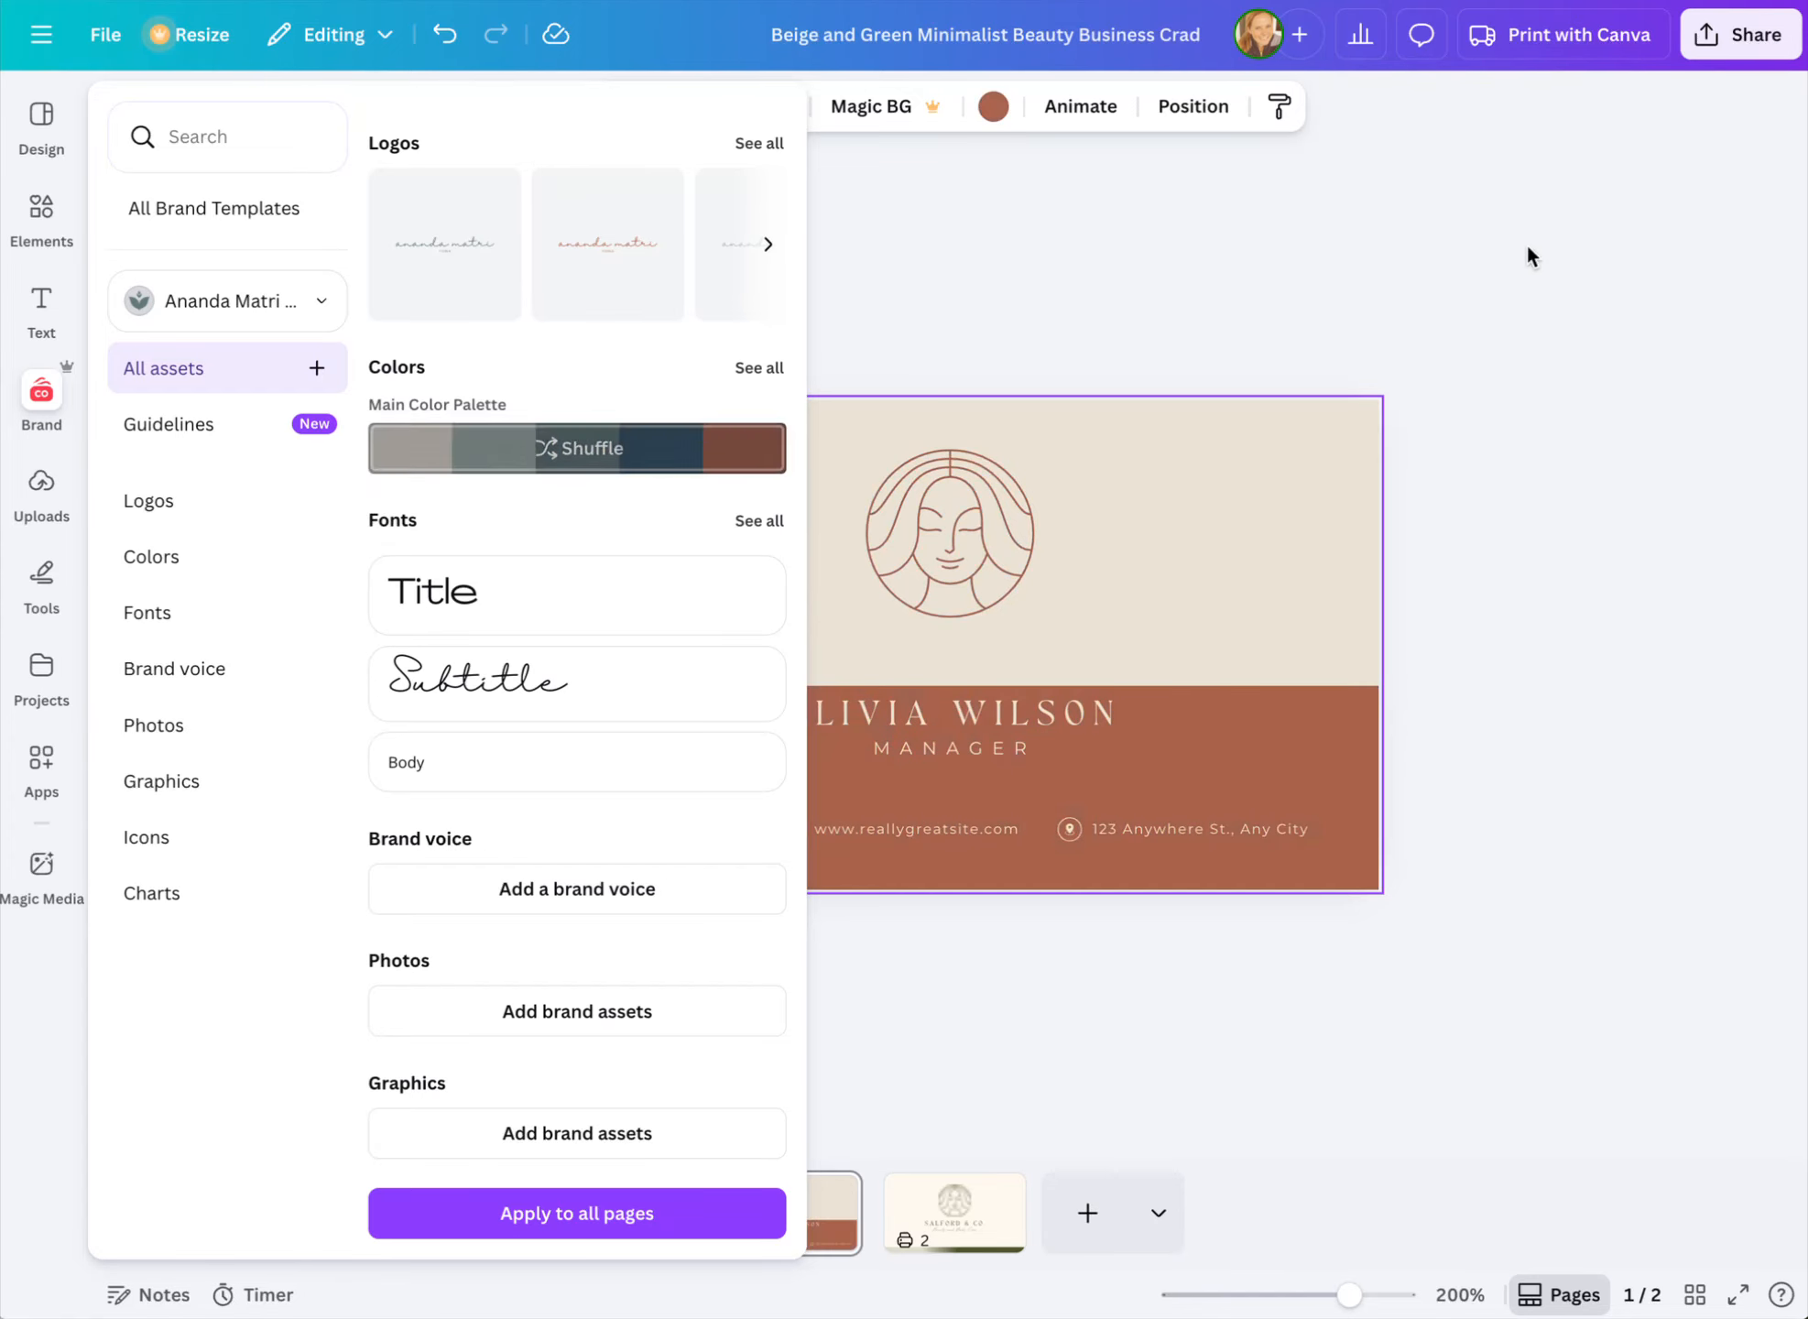
click(1563, 460)
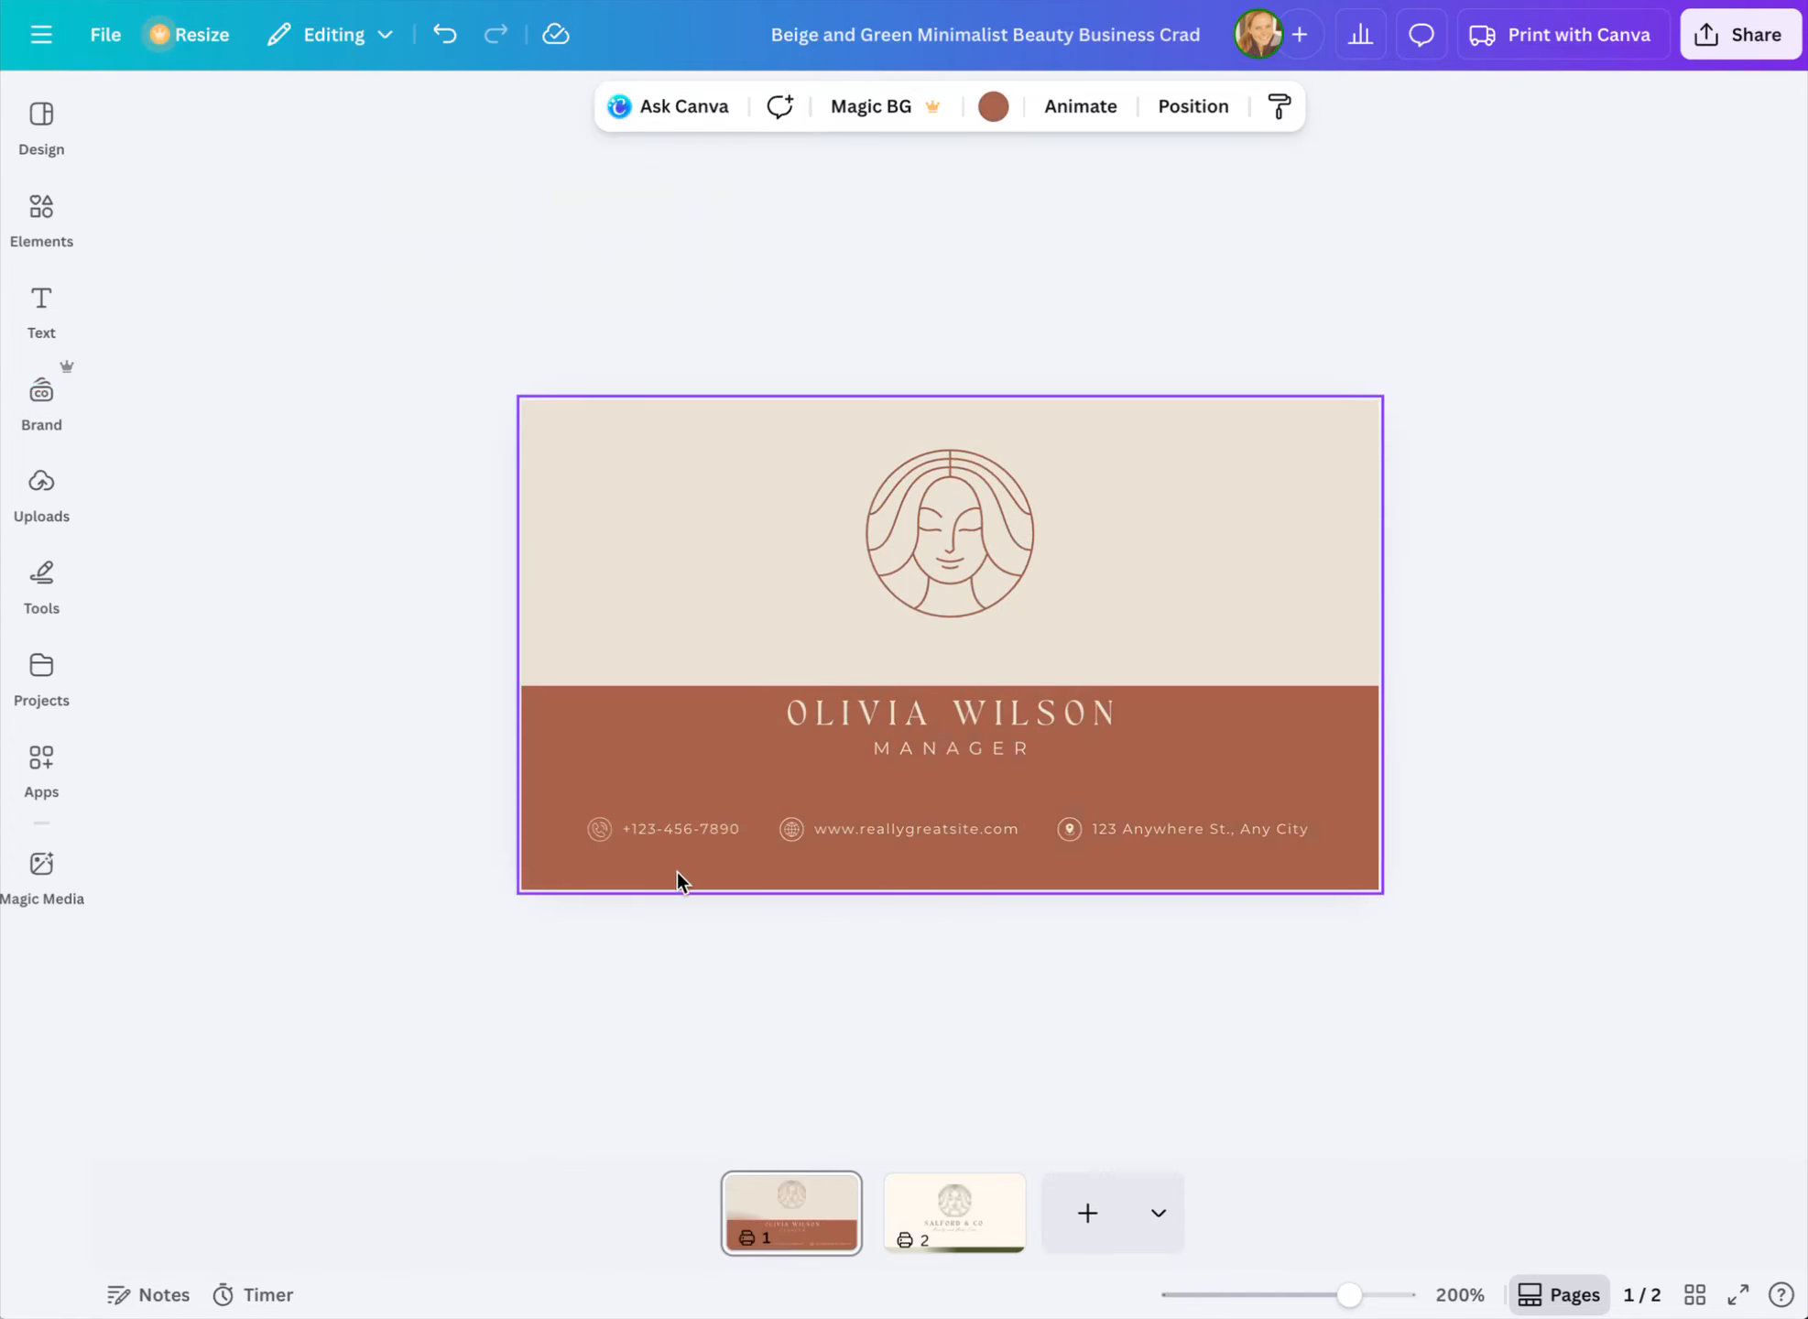
Set the cardholder's name in Agrandir Grand and replace TAN Angleton with that font across the whole design
click(914, 711)
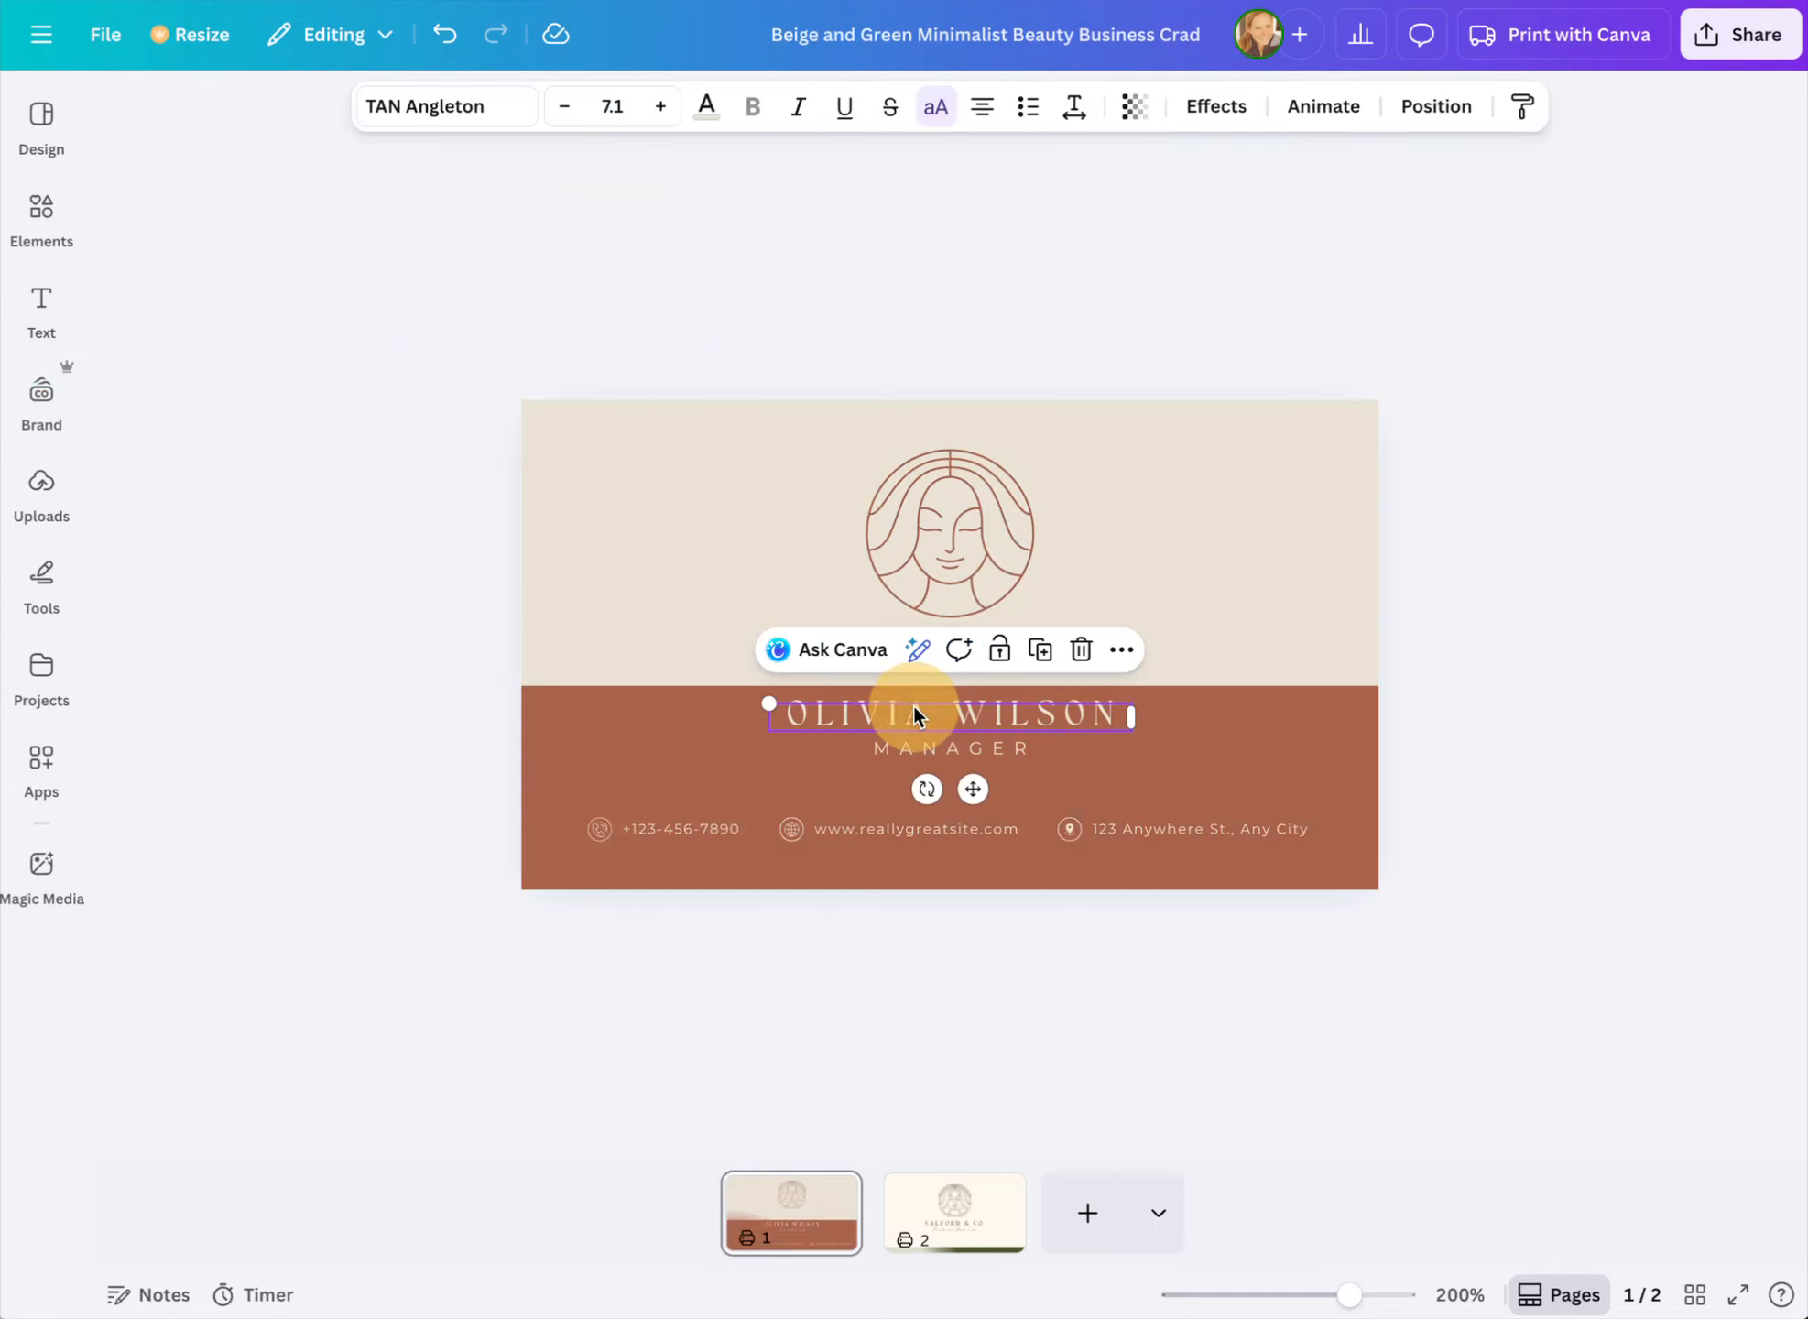
click(431, 112)
scroll(337, 604, down, 10)
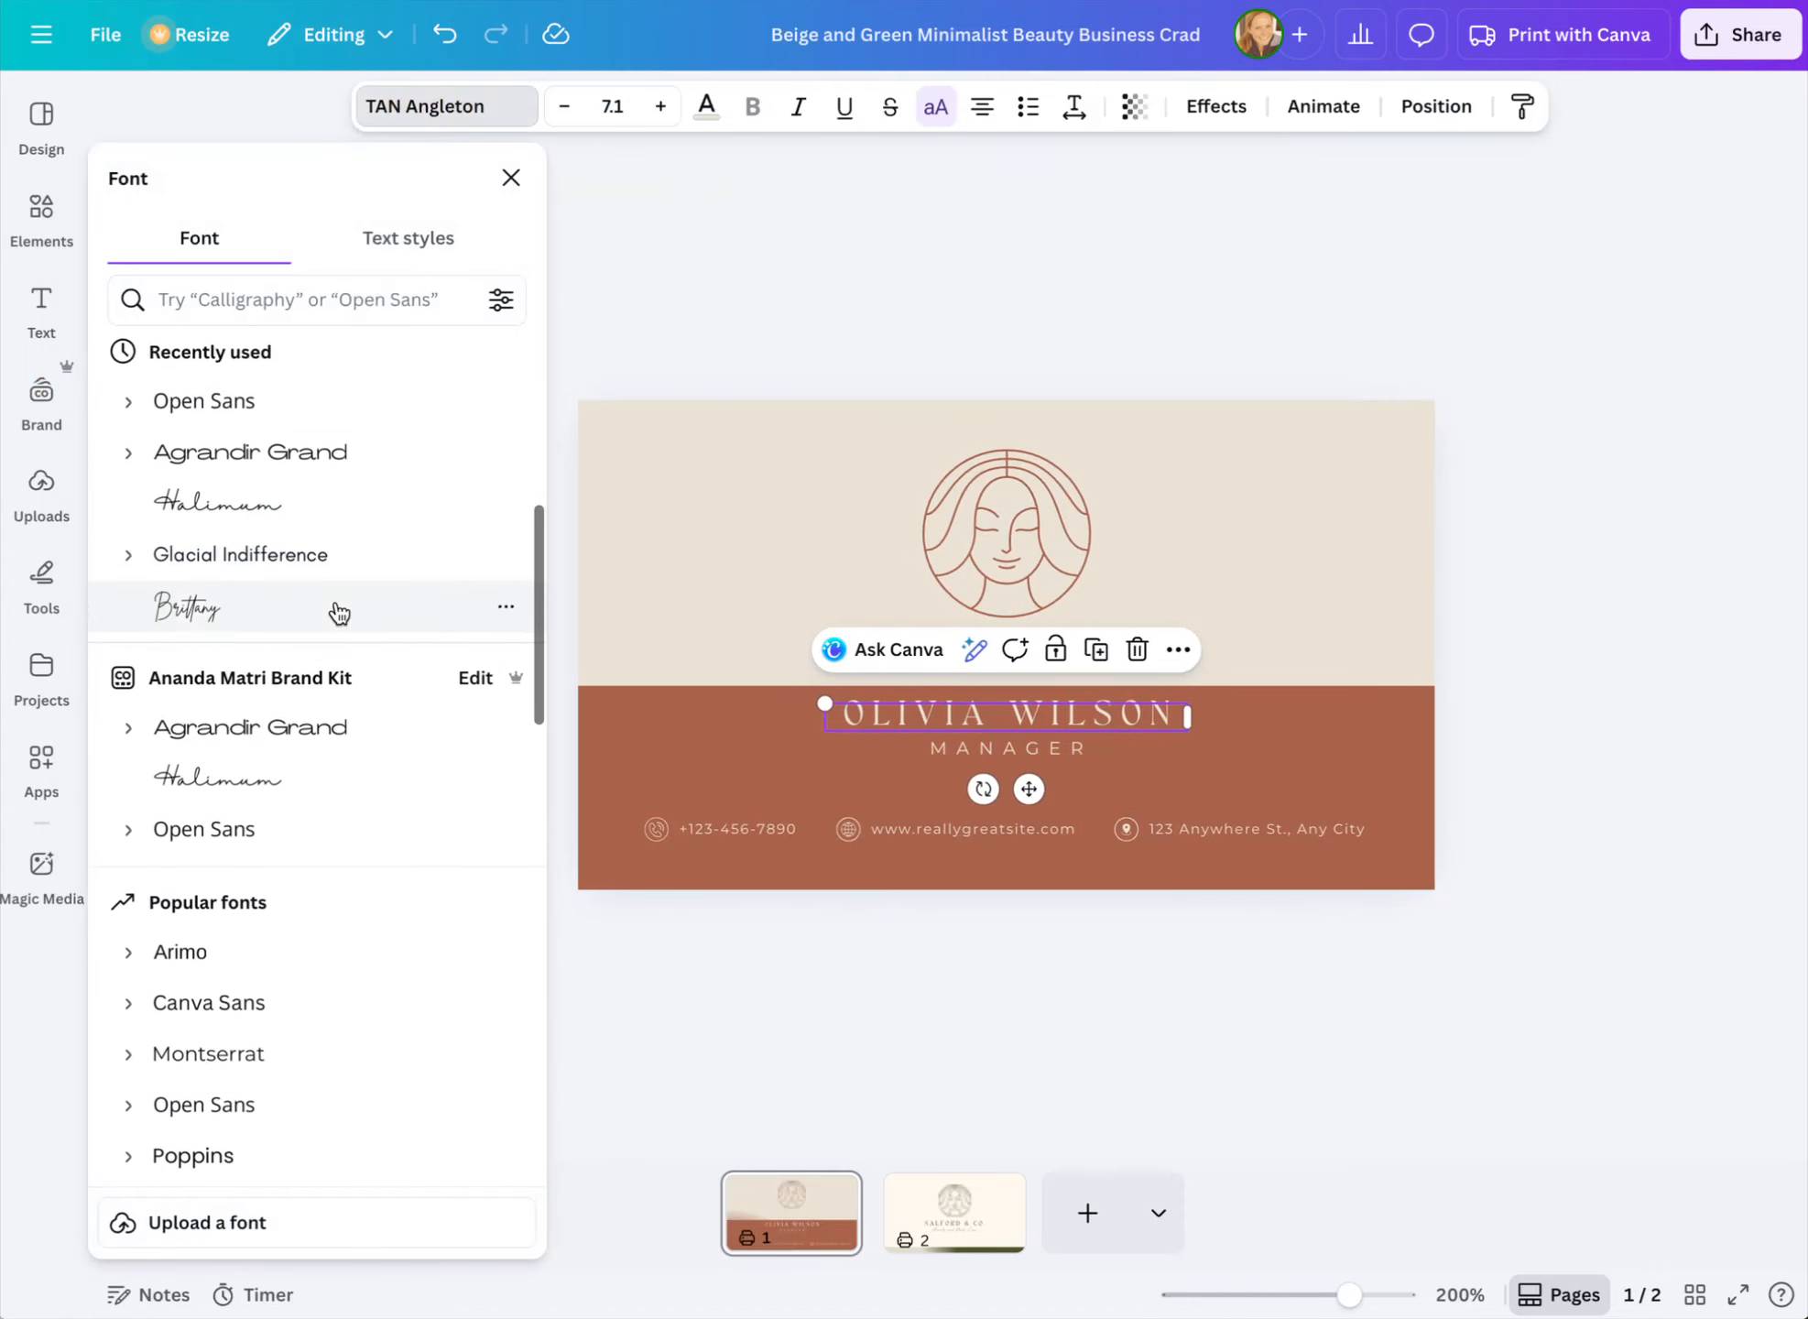
click(282, 462)
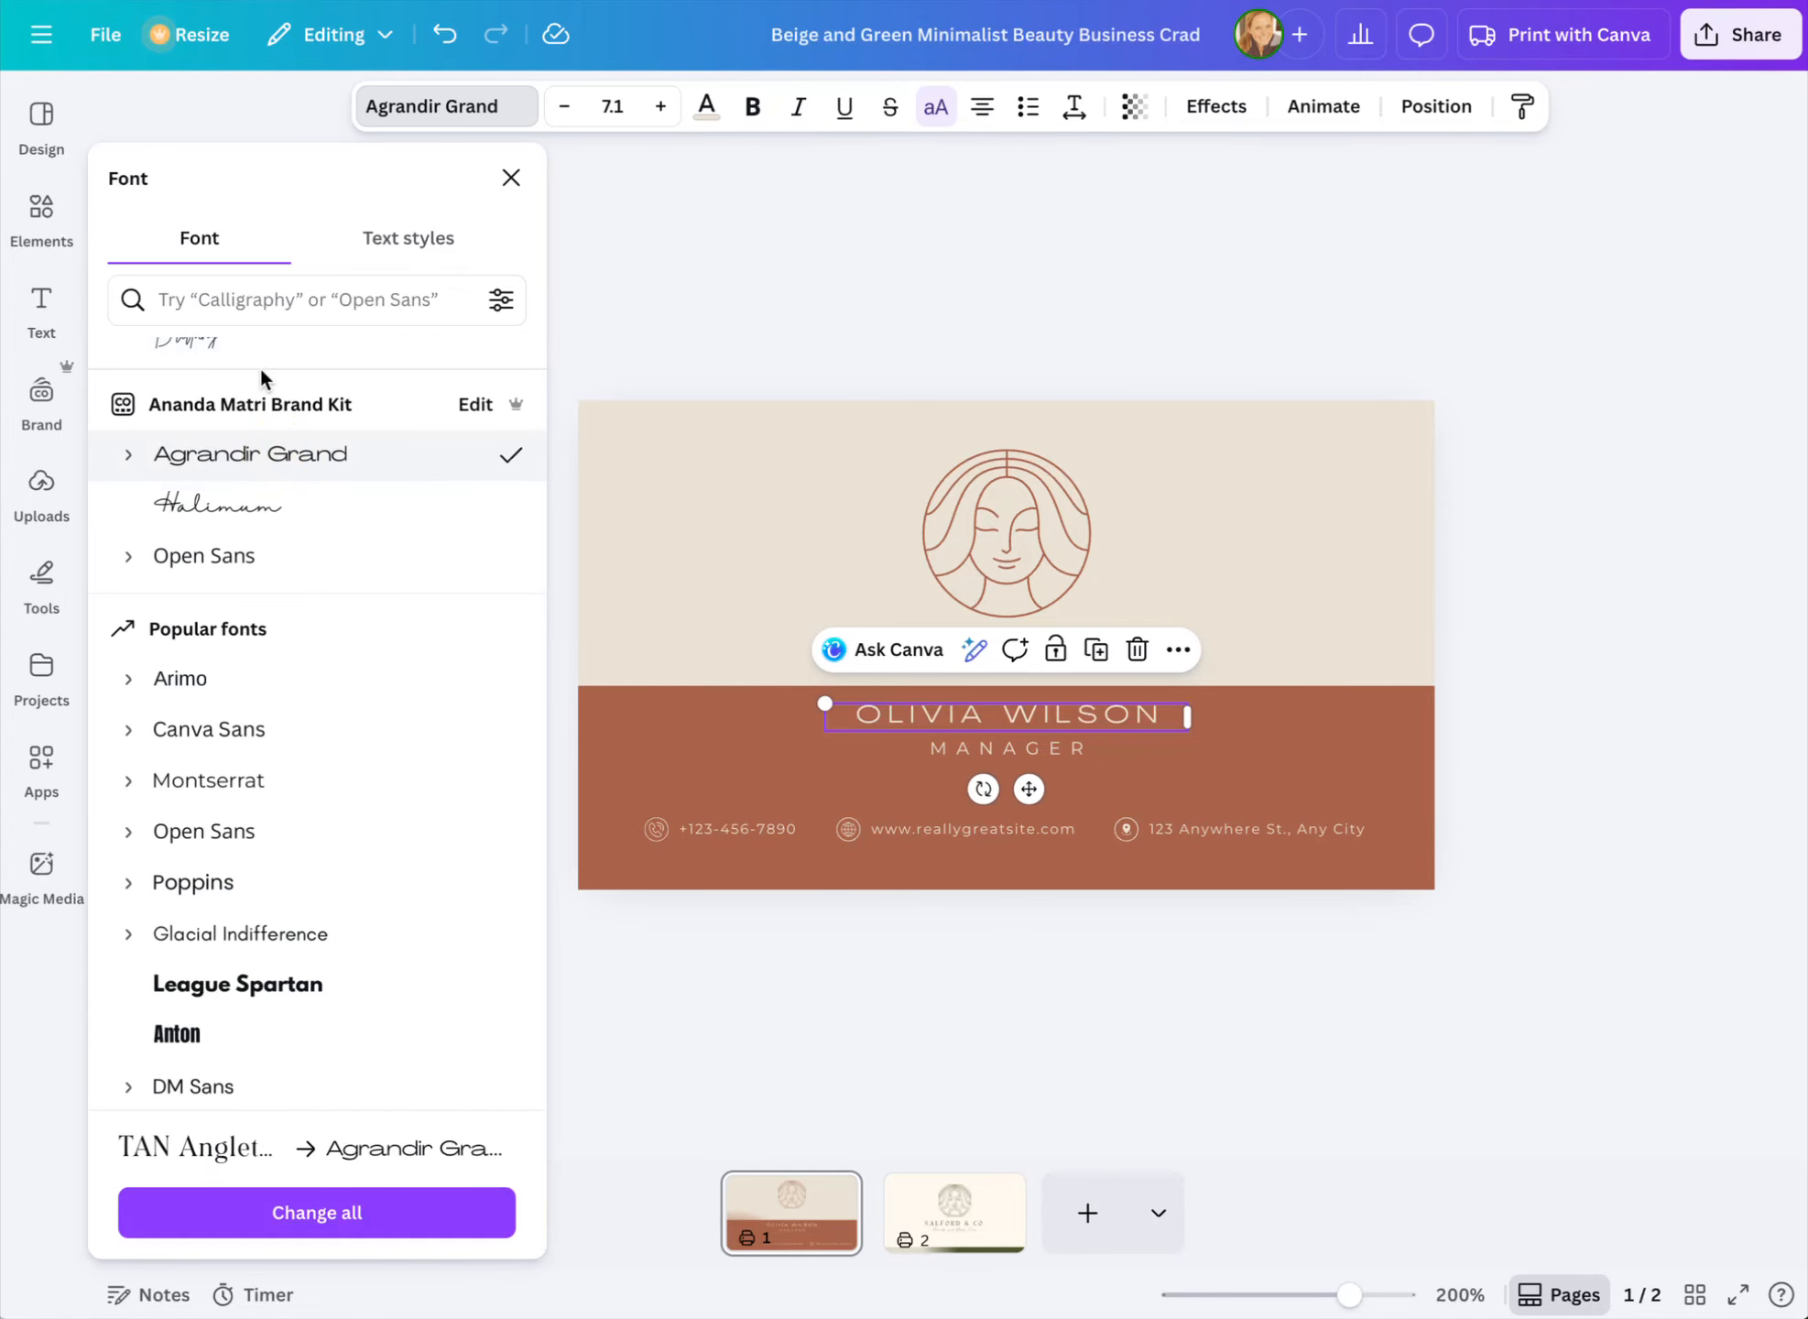
click(323, 1218)
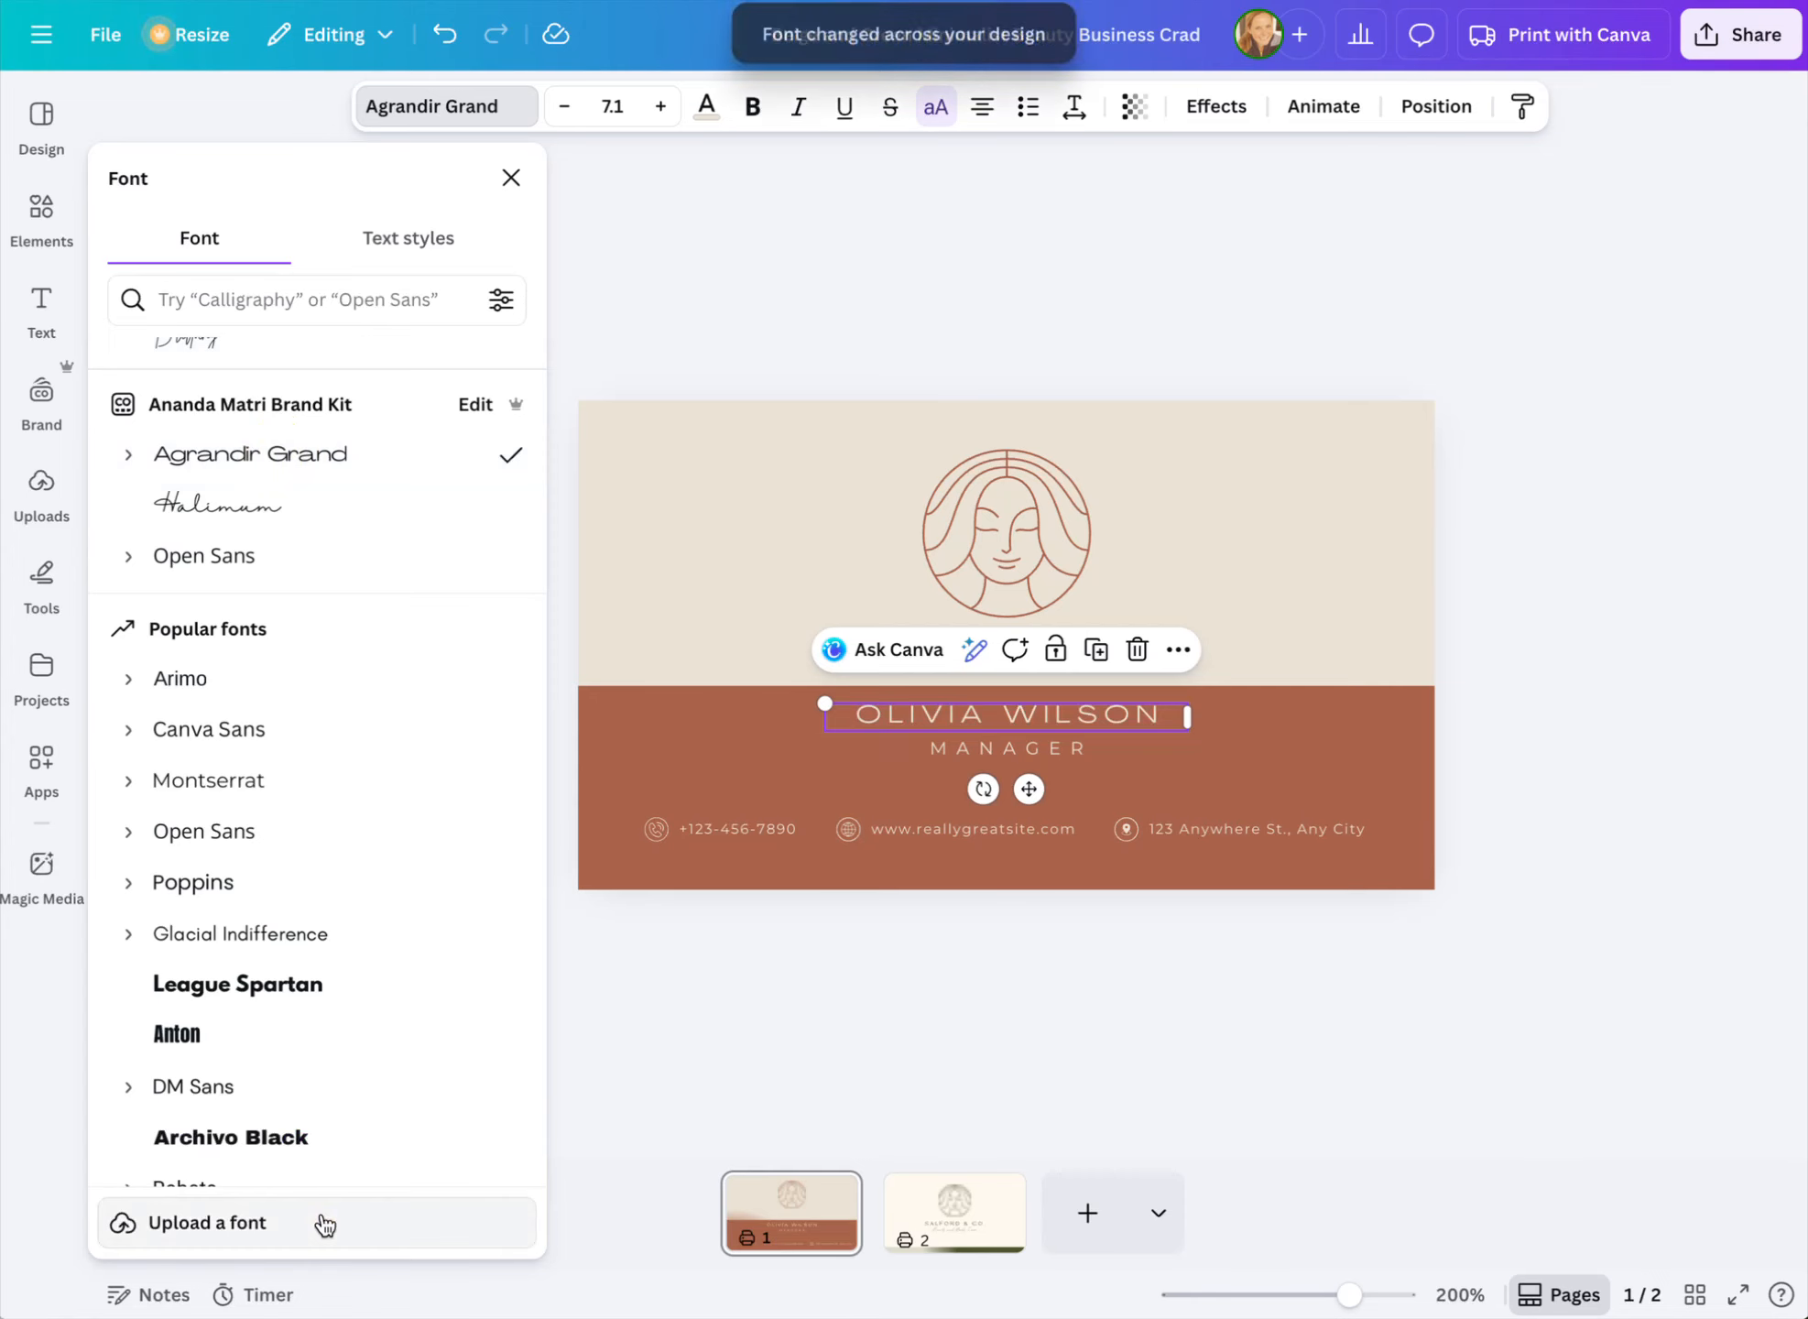
Set the MANAGER line in Open Sans, and change the Montserrat contact details to Canva Sans across the design
click(990, 751)
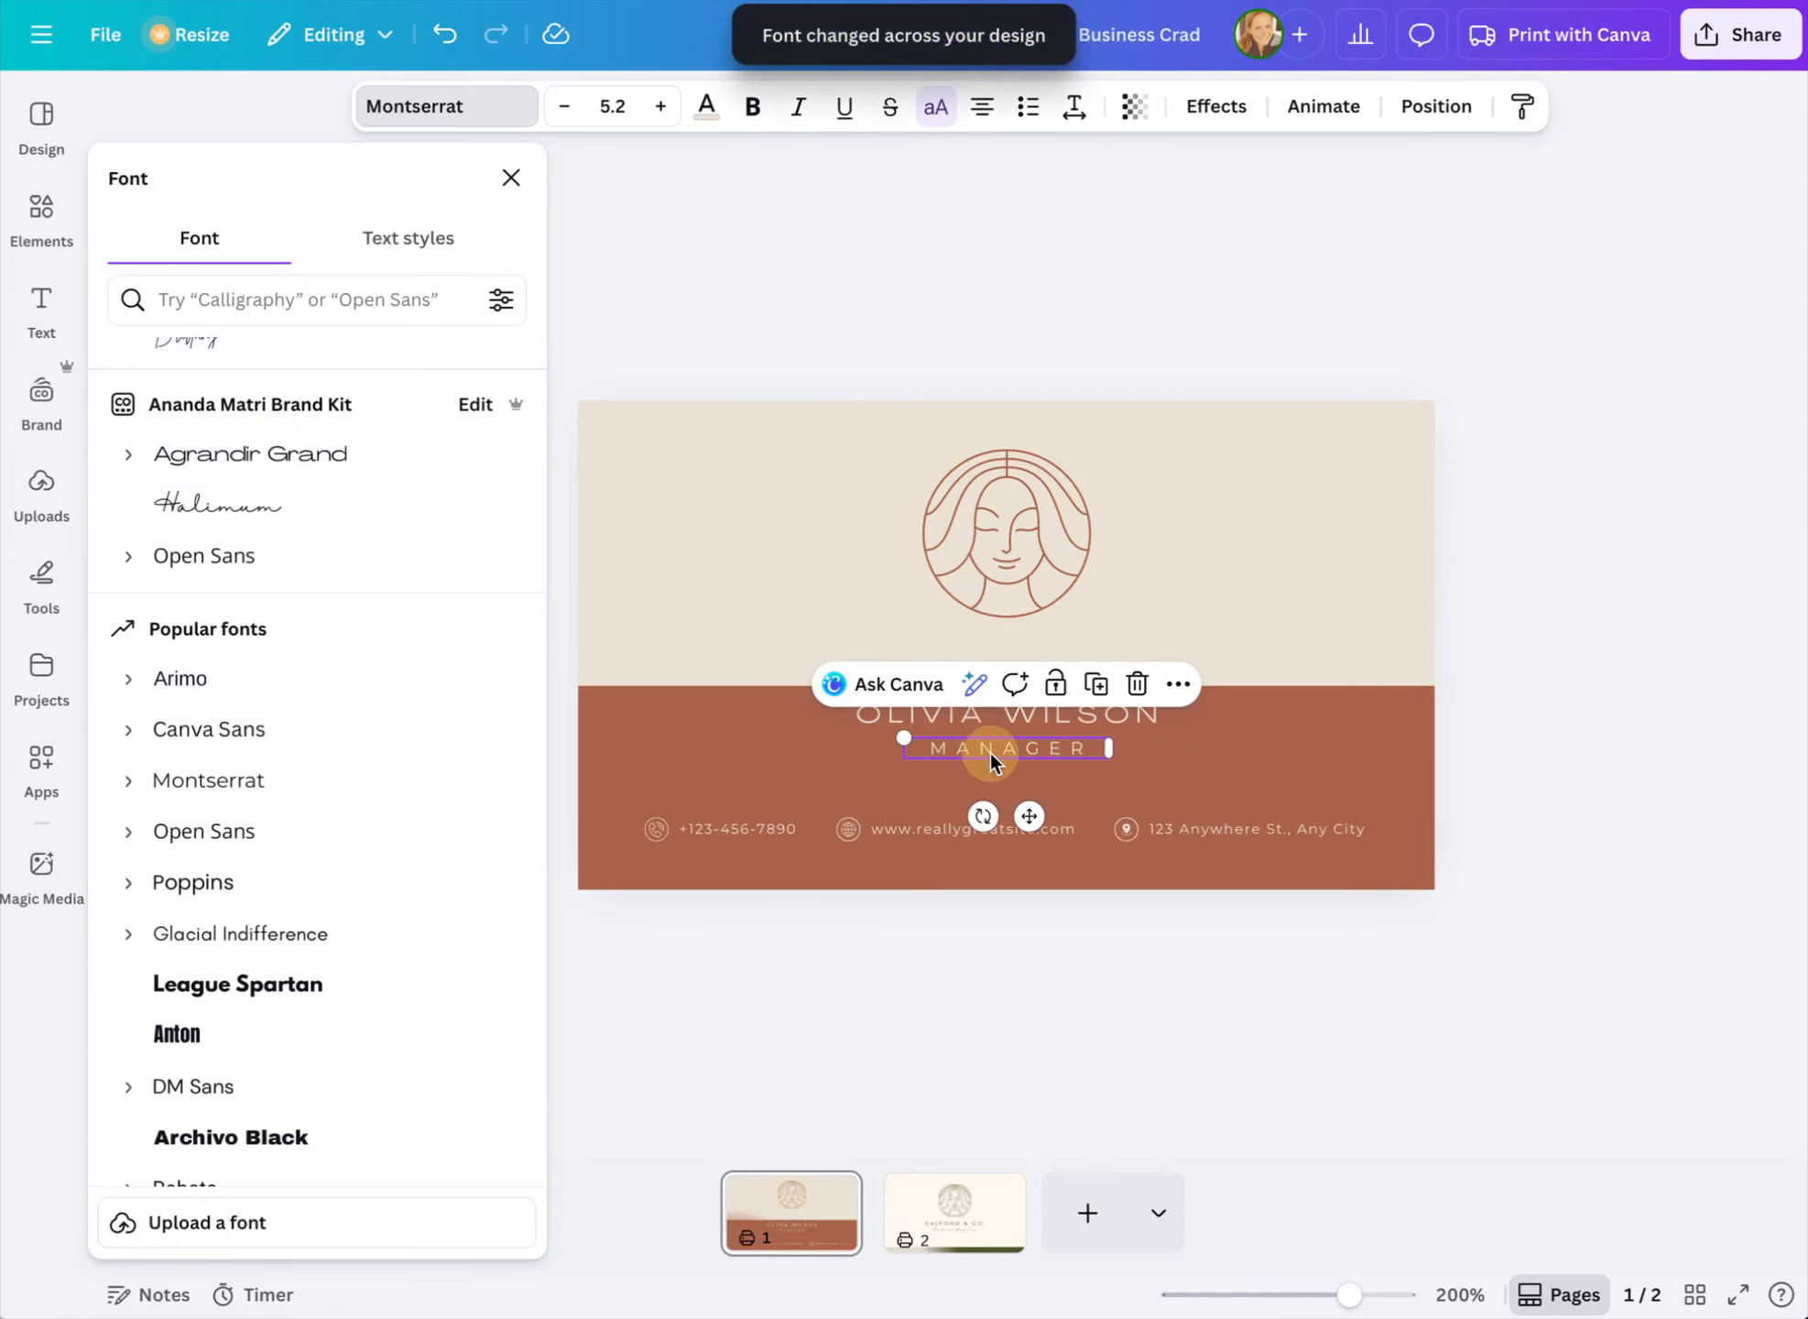
click(235, 555)
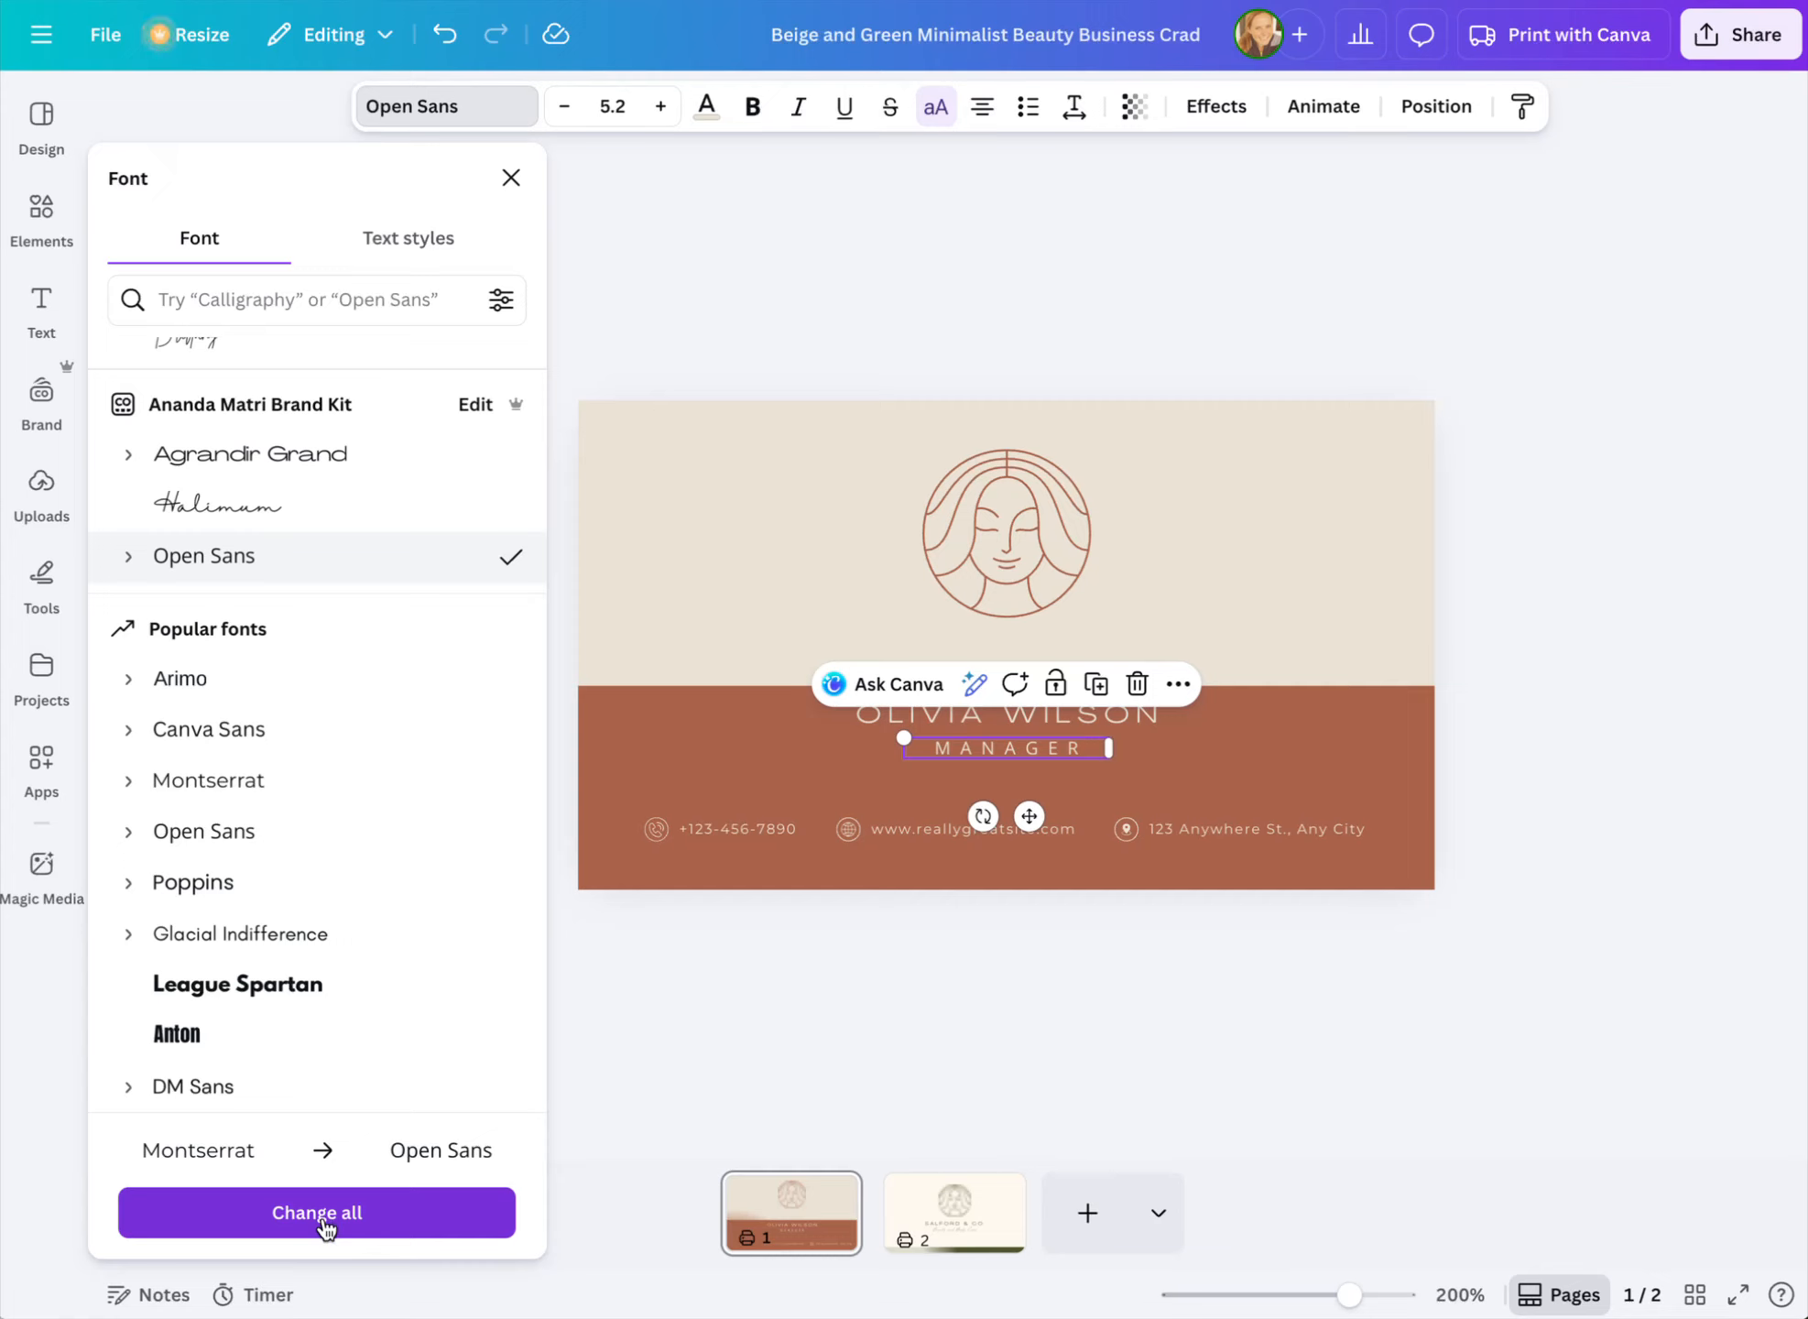
click(730, 823)
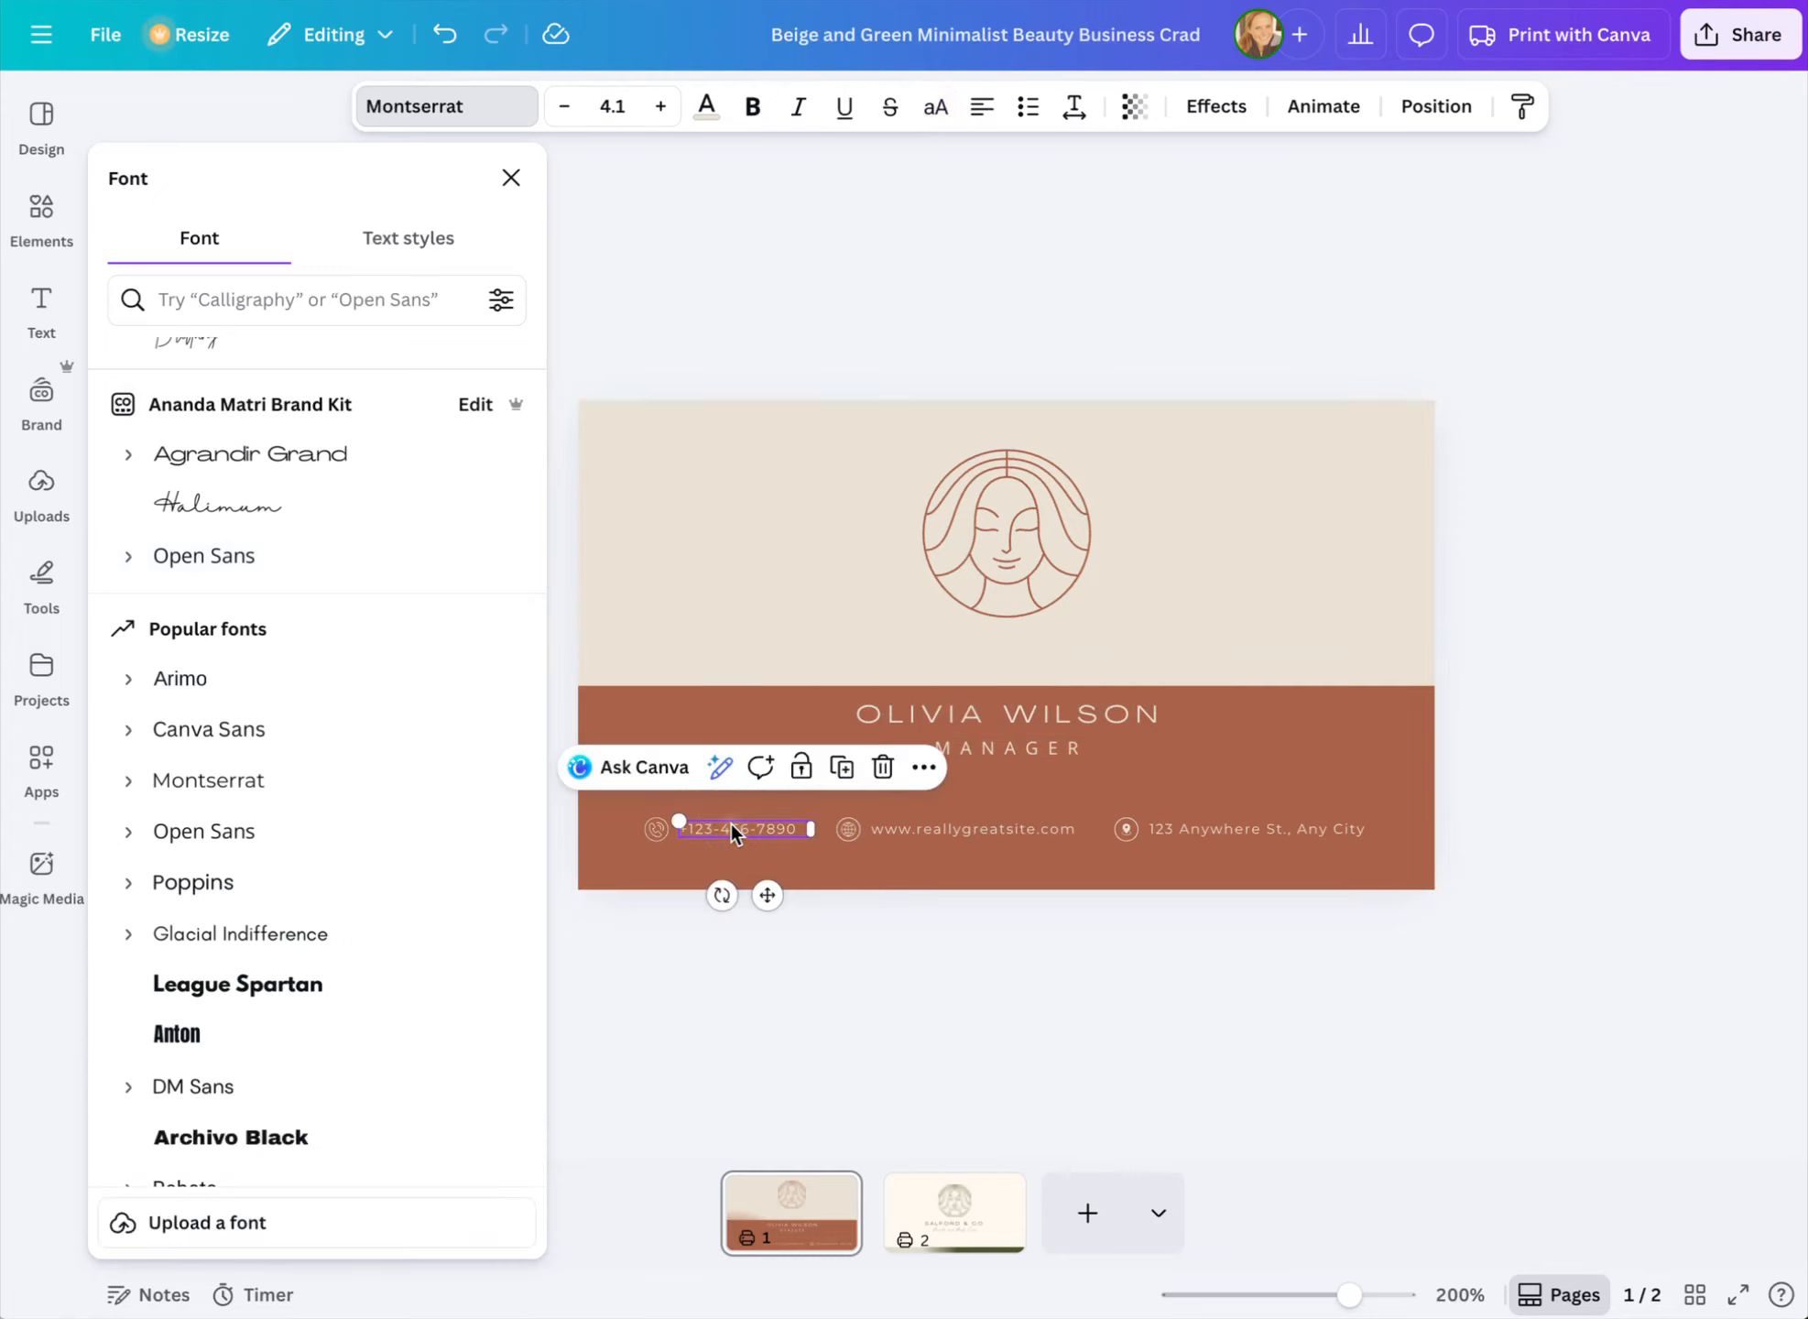
click(313, 738)
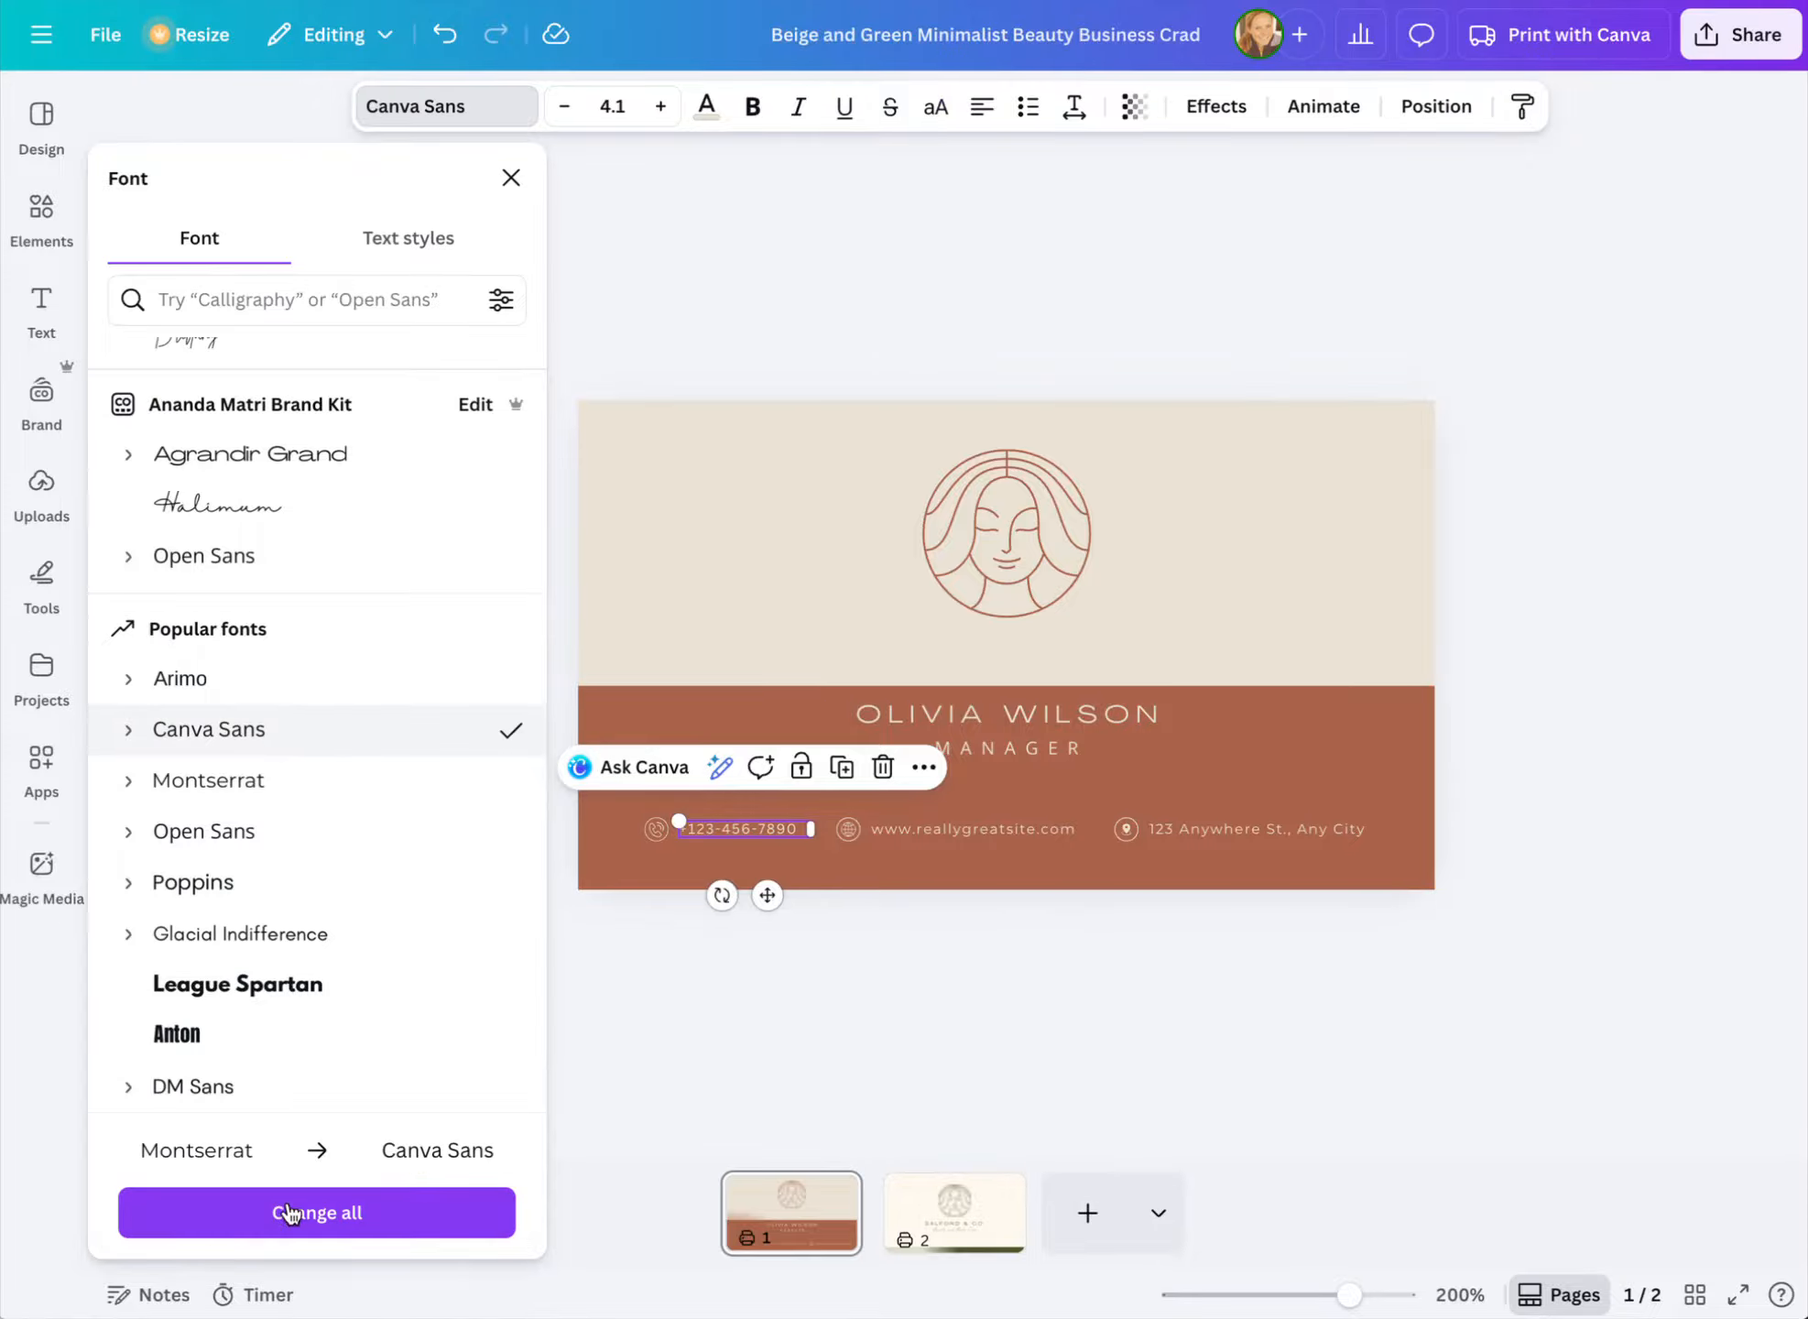
click(289, 1213)
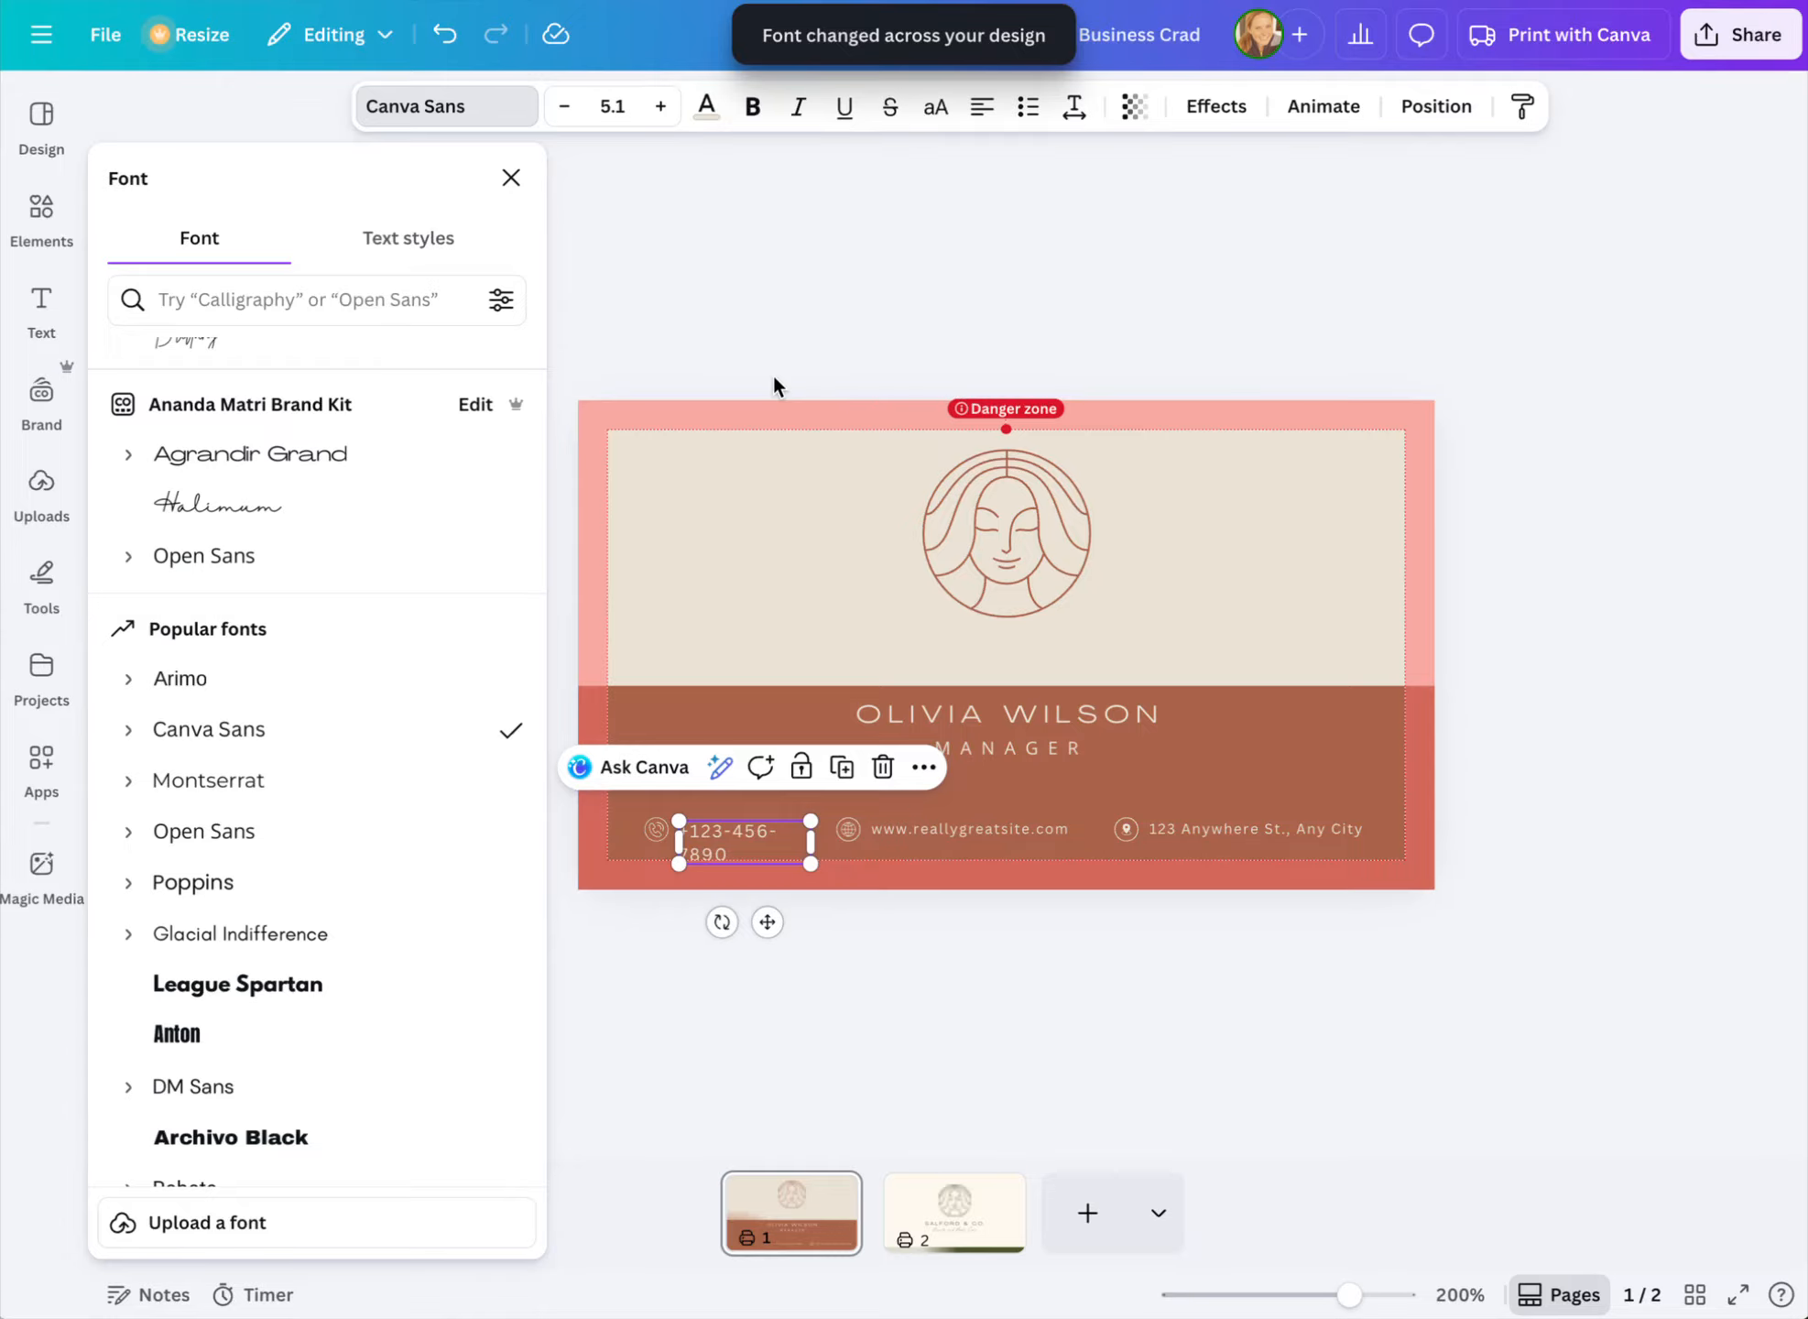
click(1518, 645)
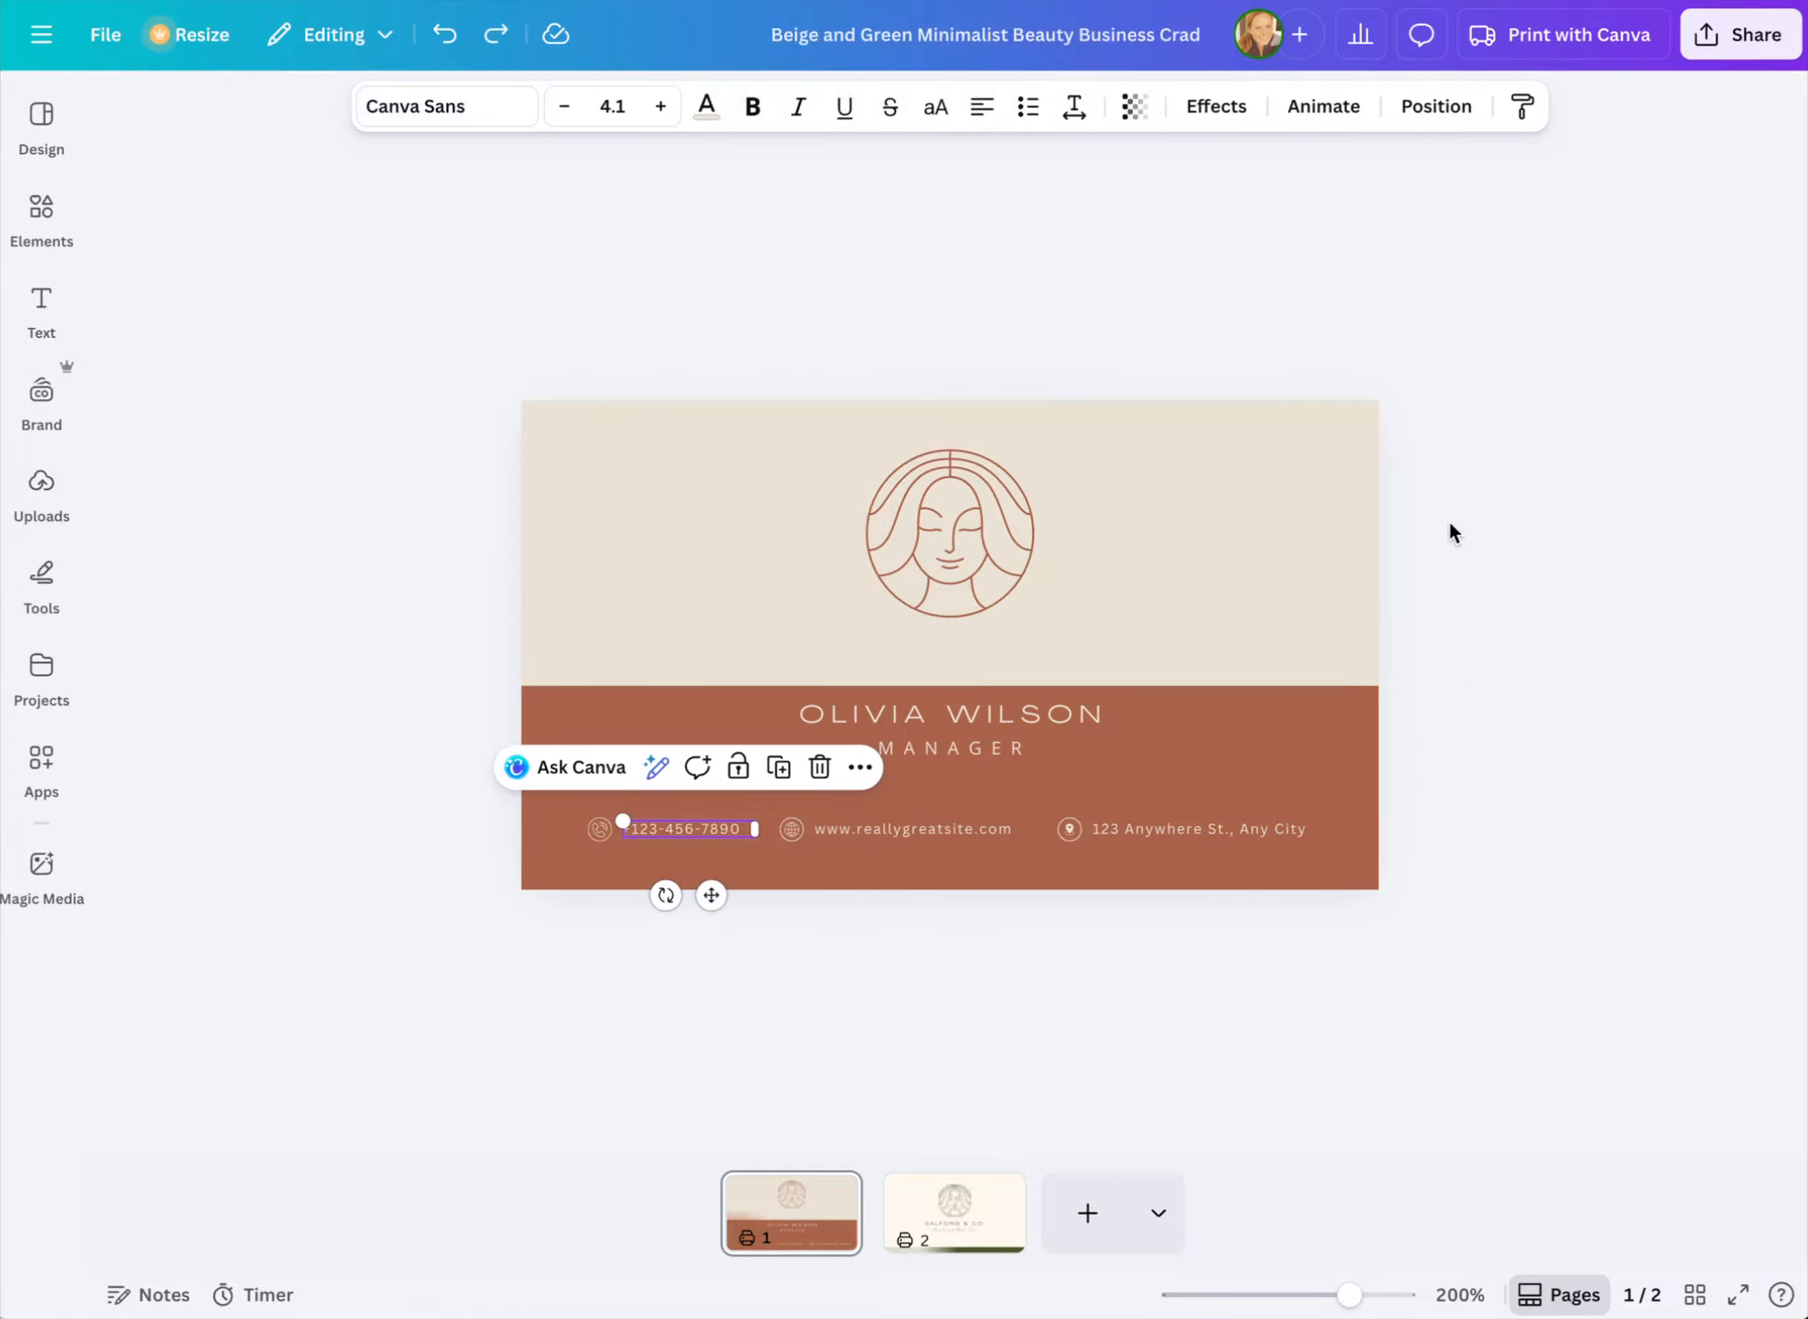
click(674, 231)
Lock the line-art face logo on the upper half of the business card
click(931, 529)
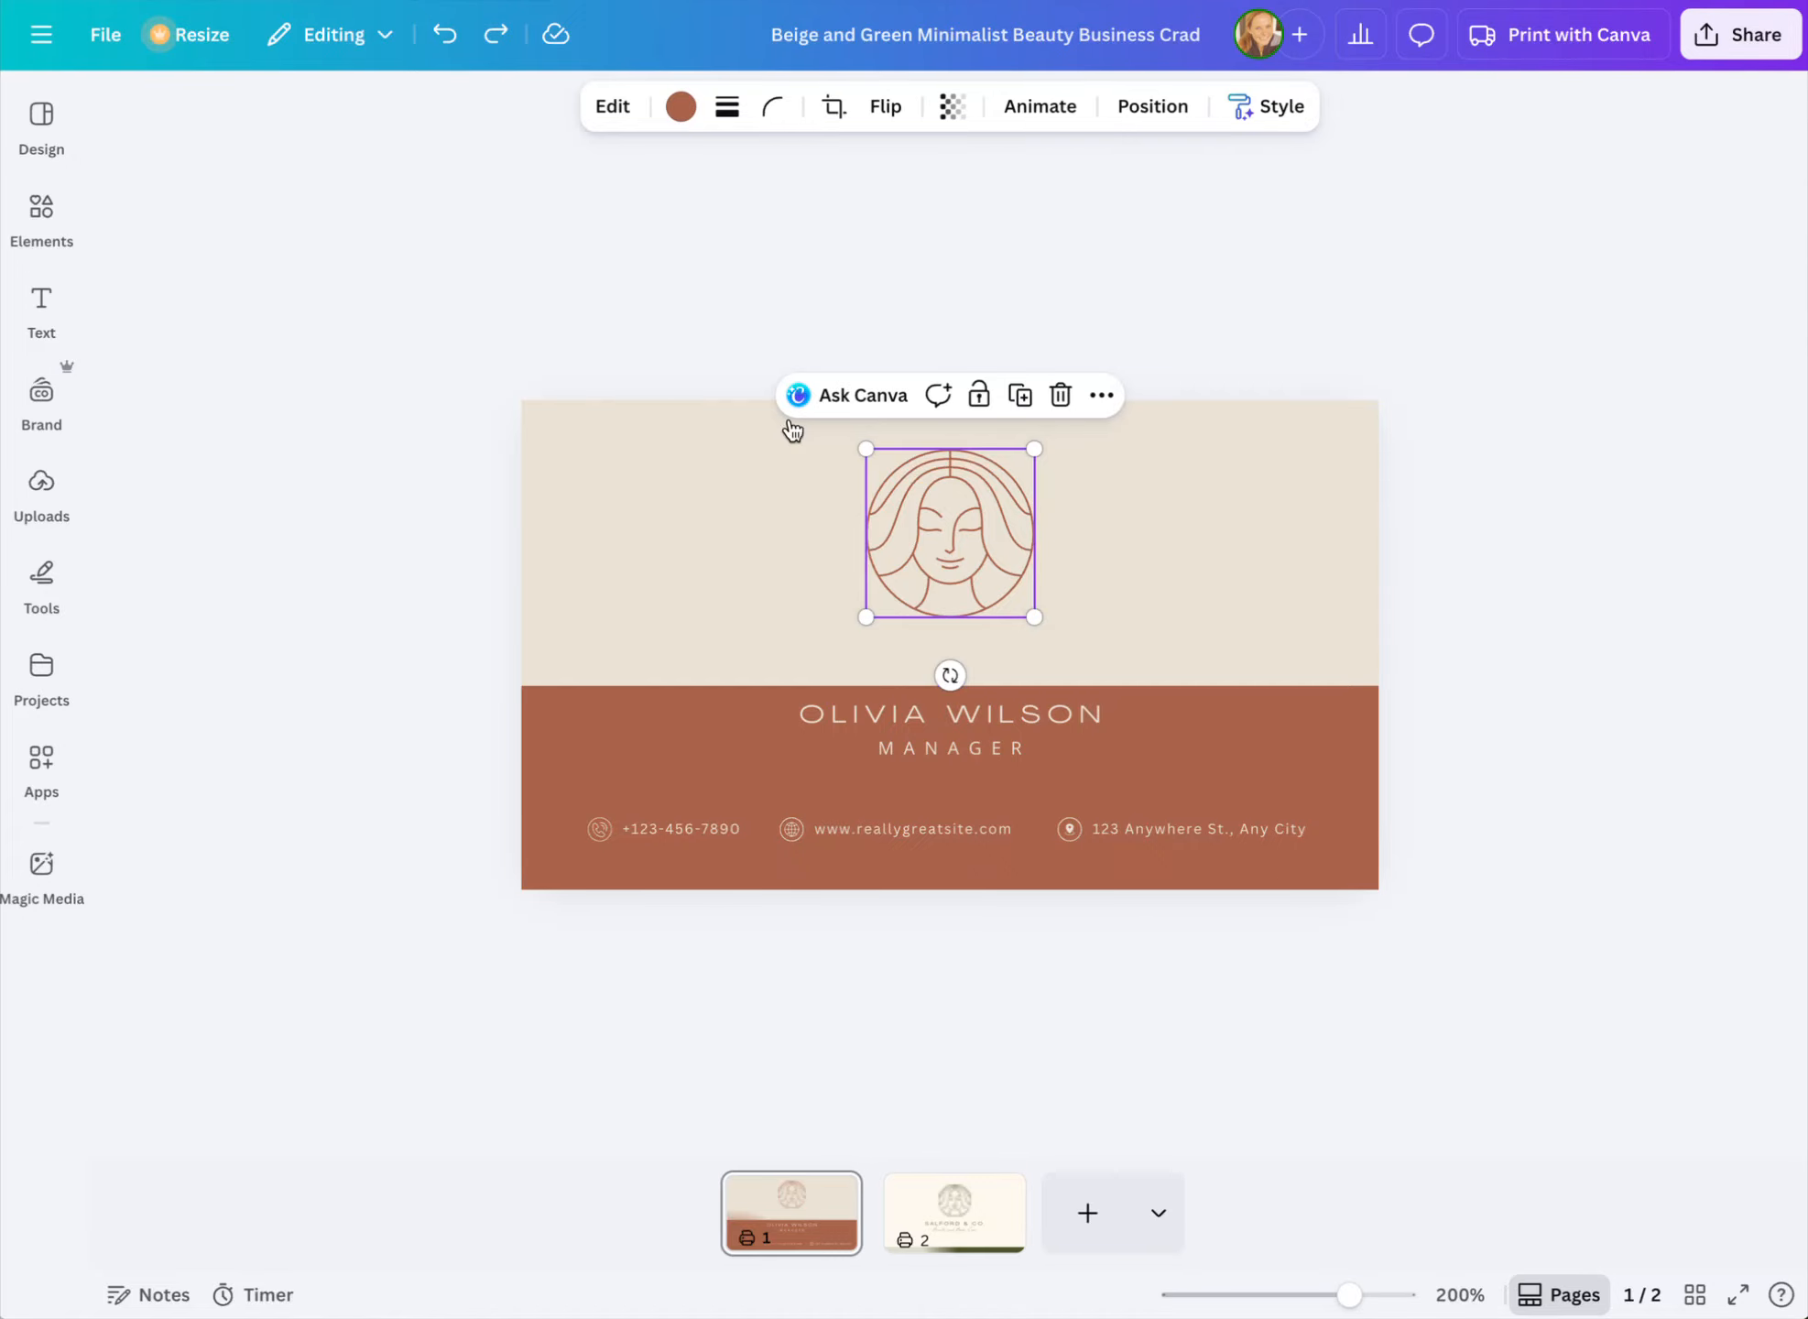
click(980, 395)
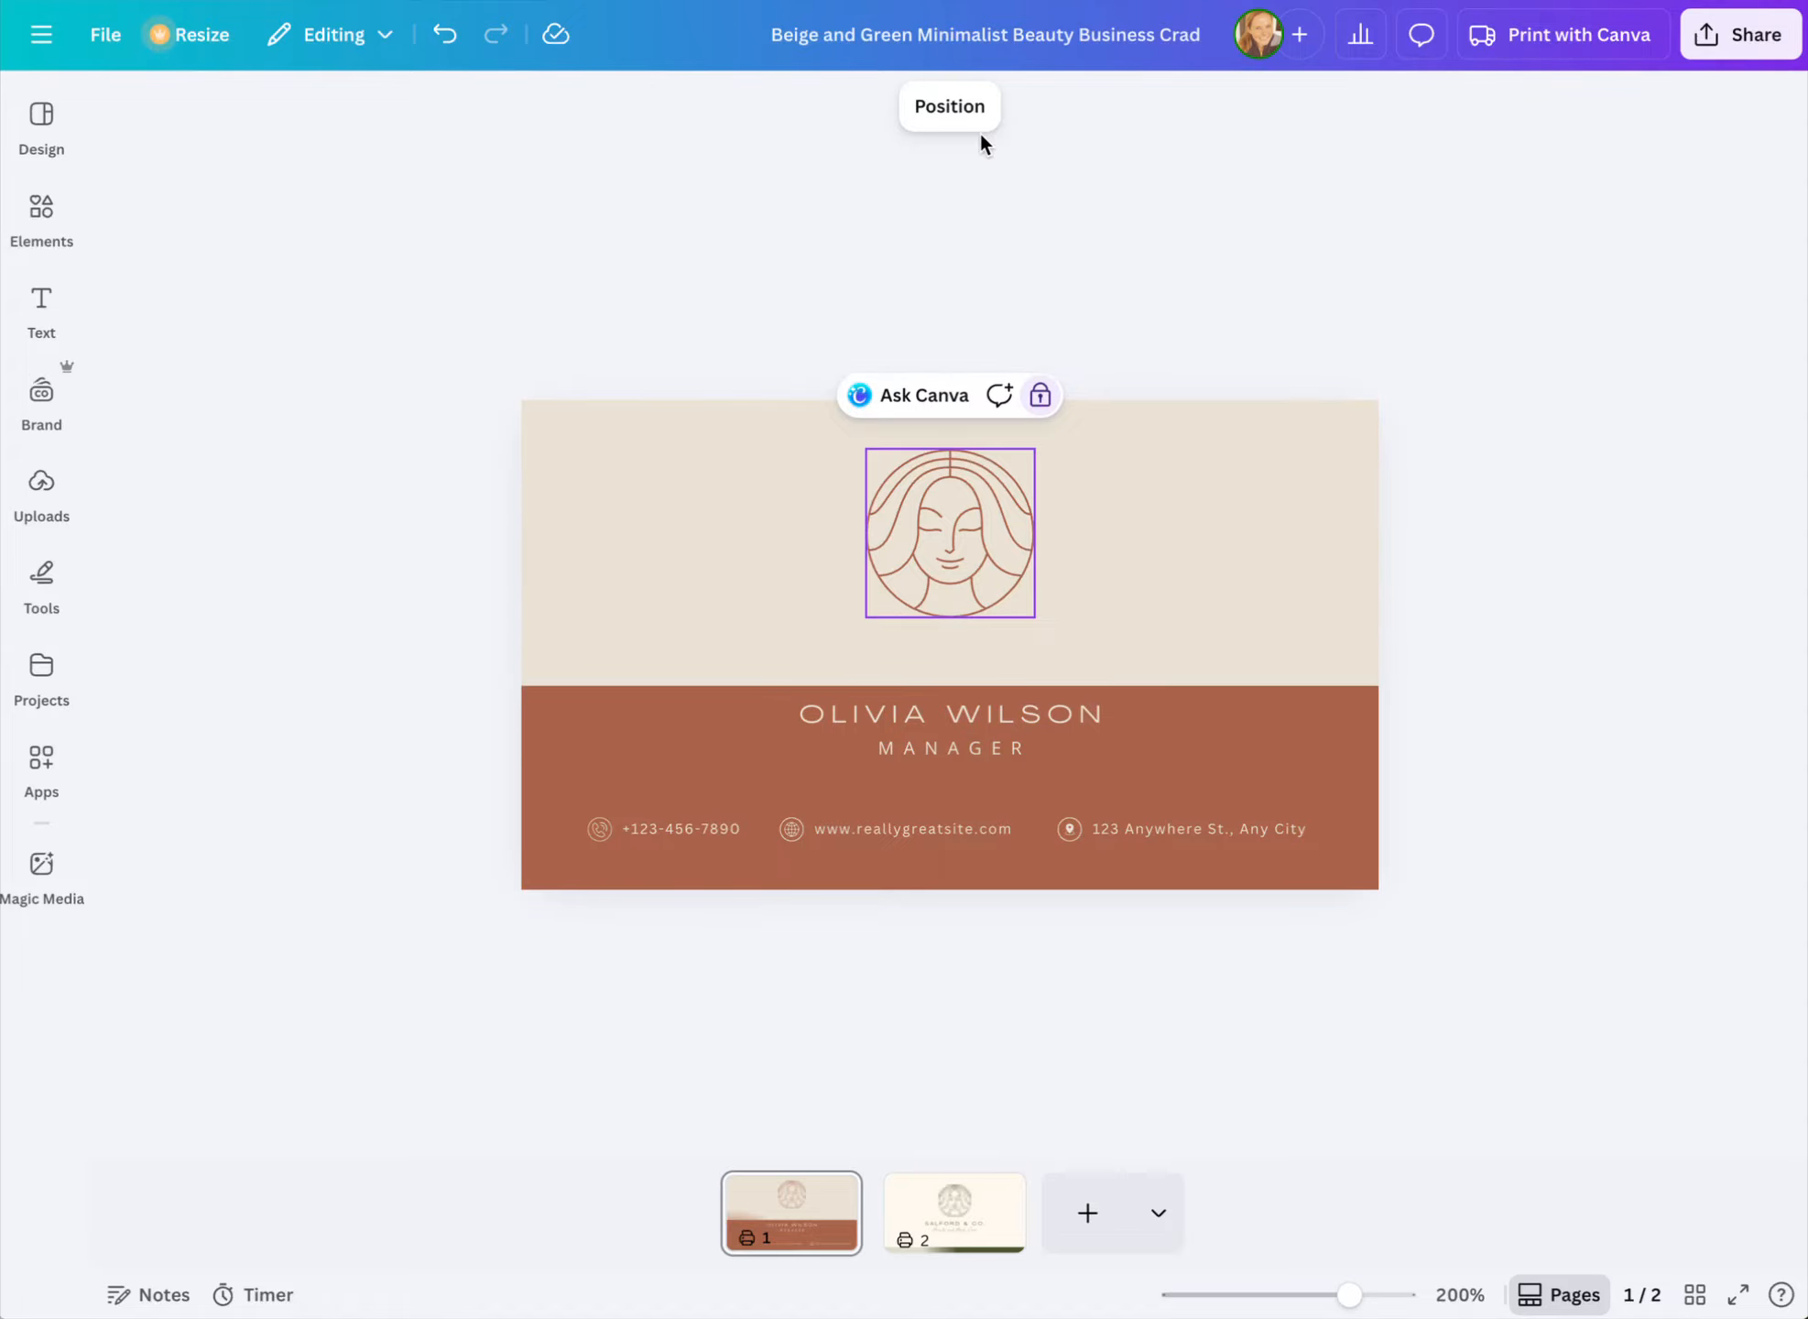
Add the terracotta drop-shaped brand logo from the brand logos to the business card front and place it over the face logo
click(45, 403)
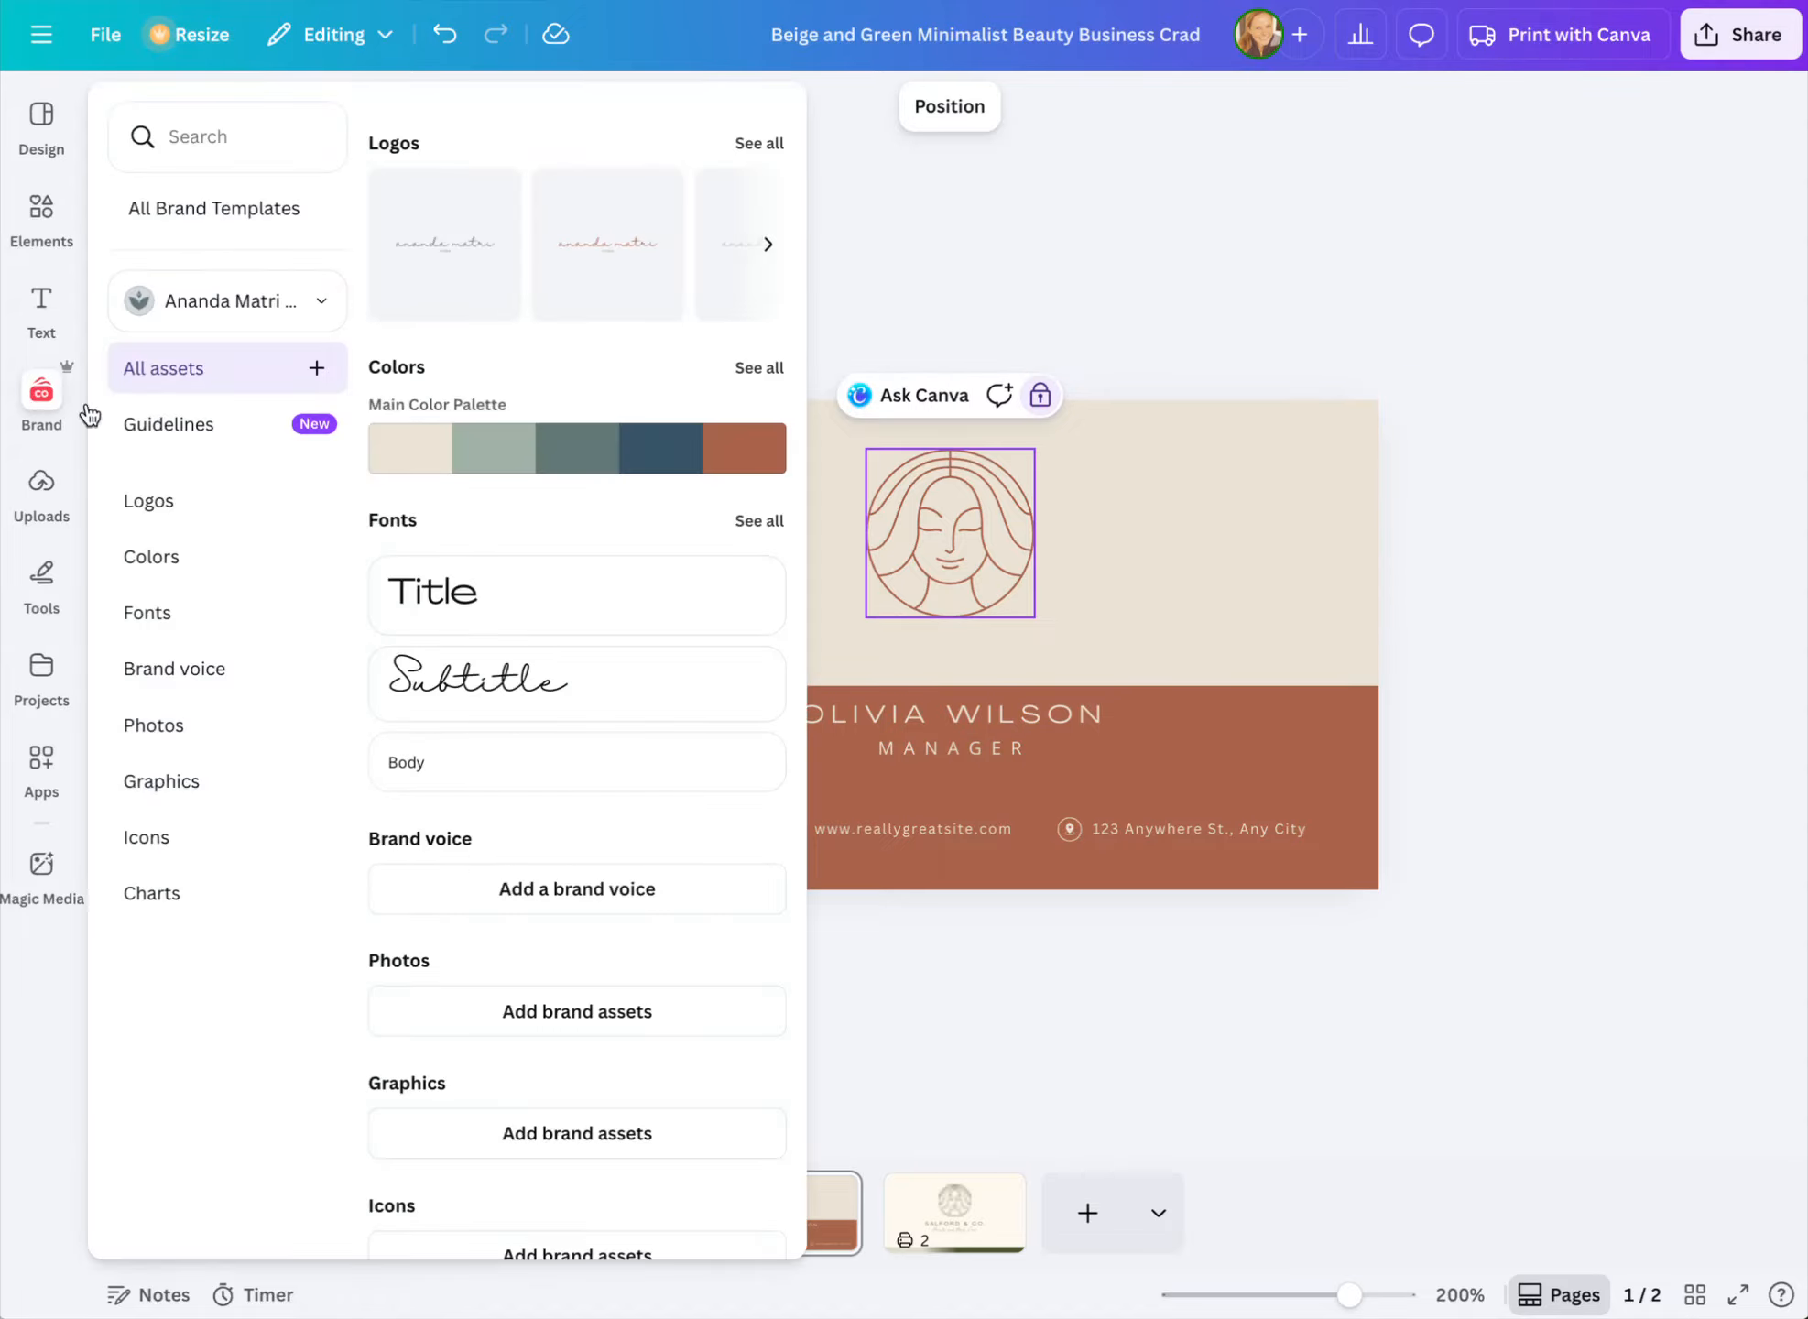
click(757, 144)
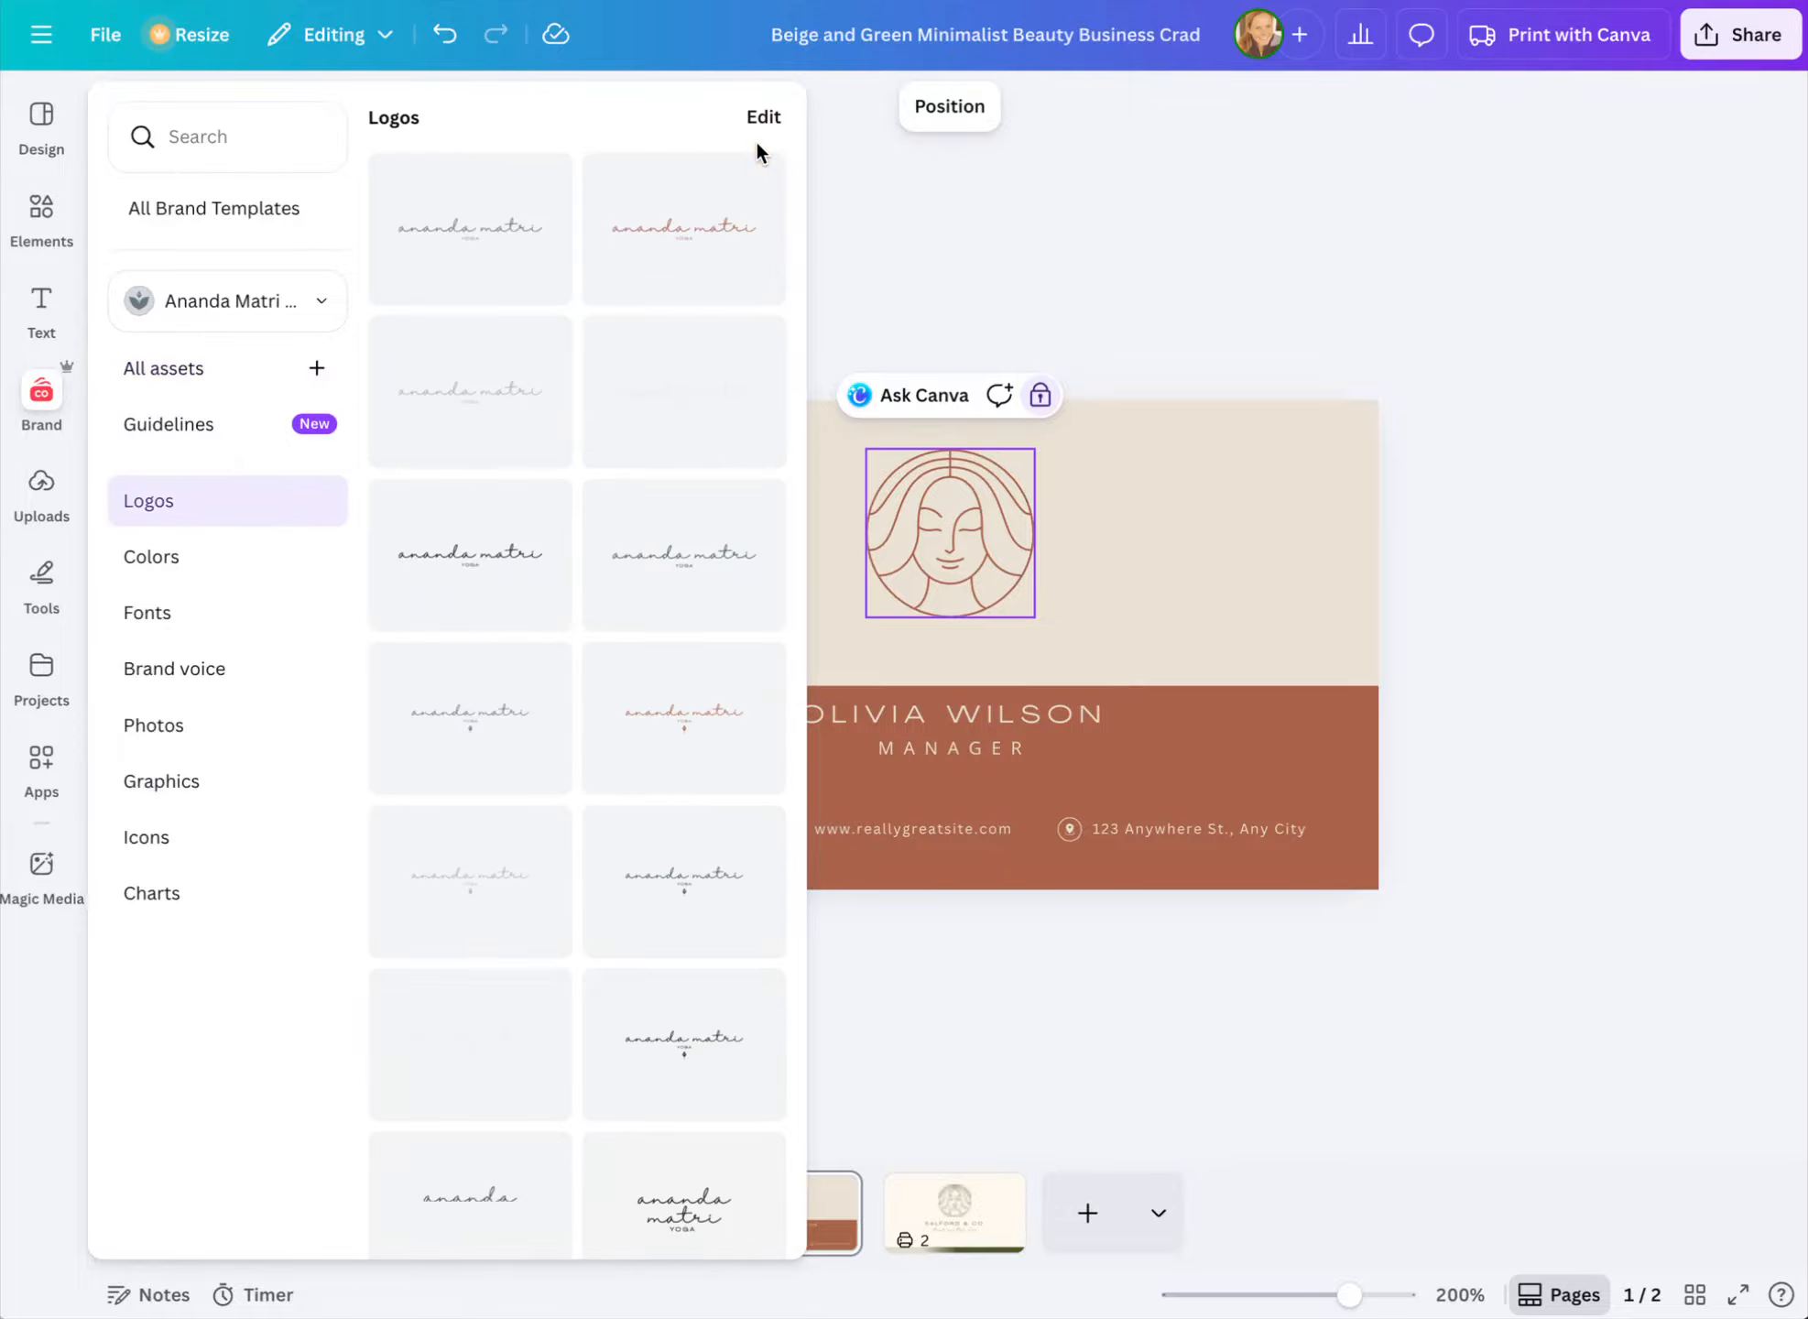
scroll(485, 226, down, 10)
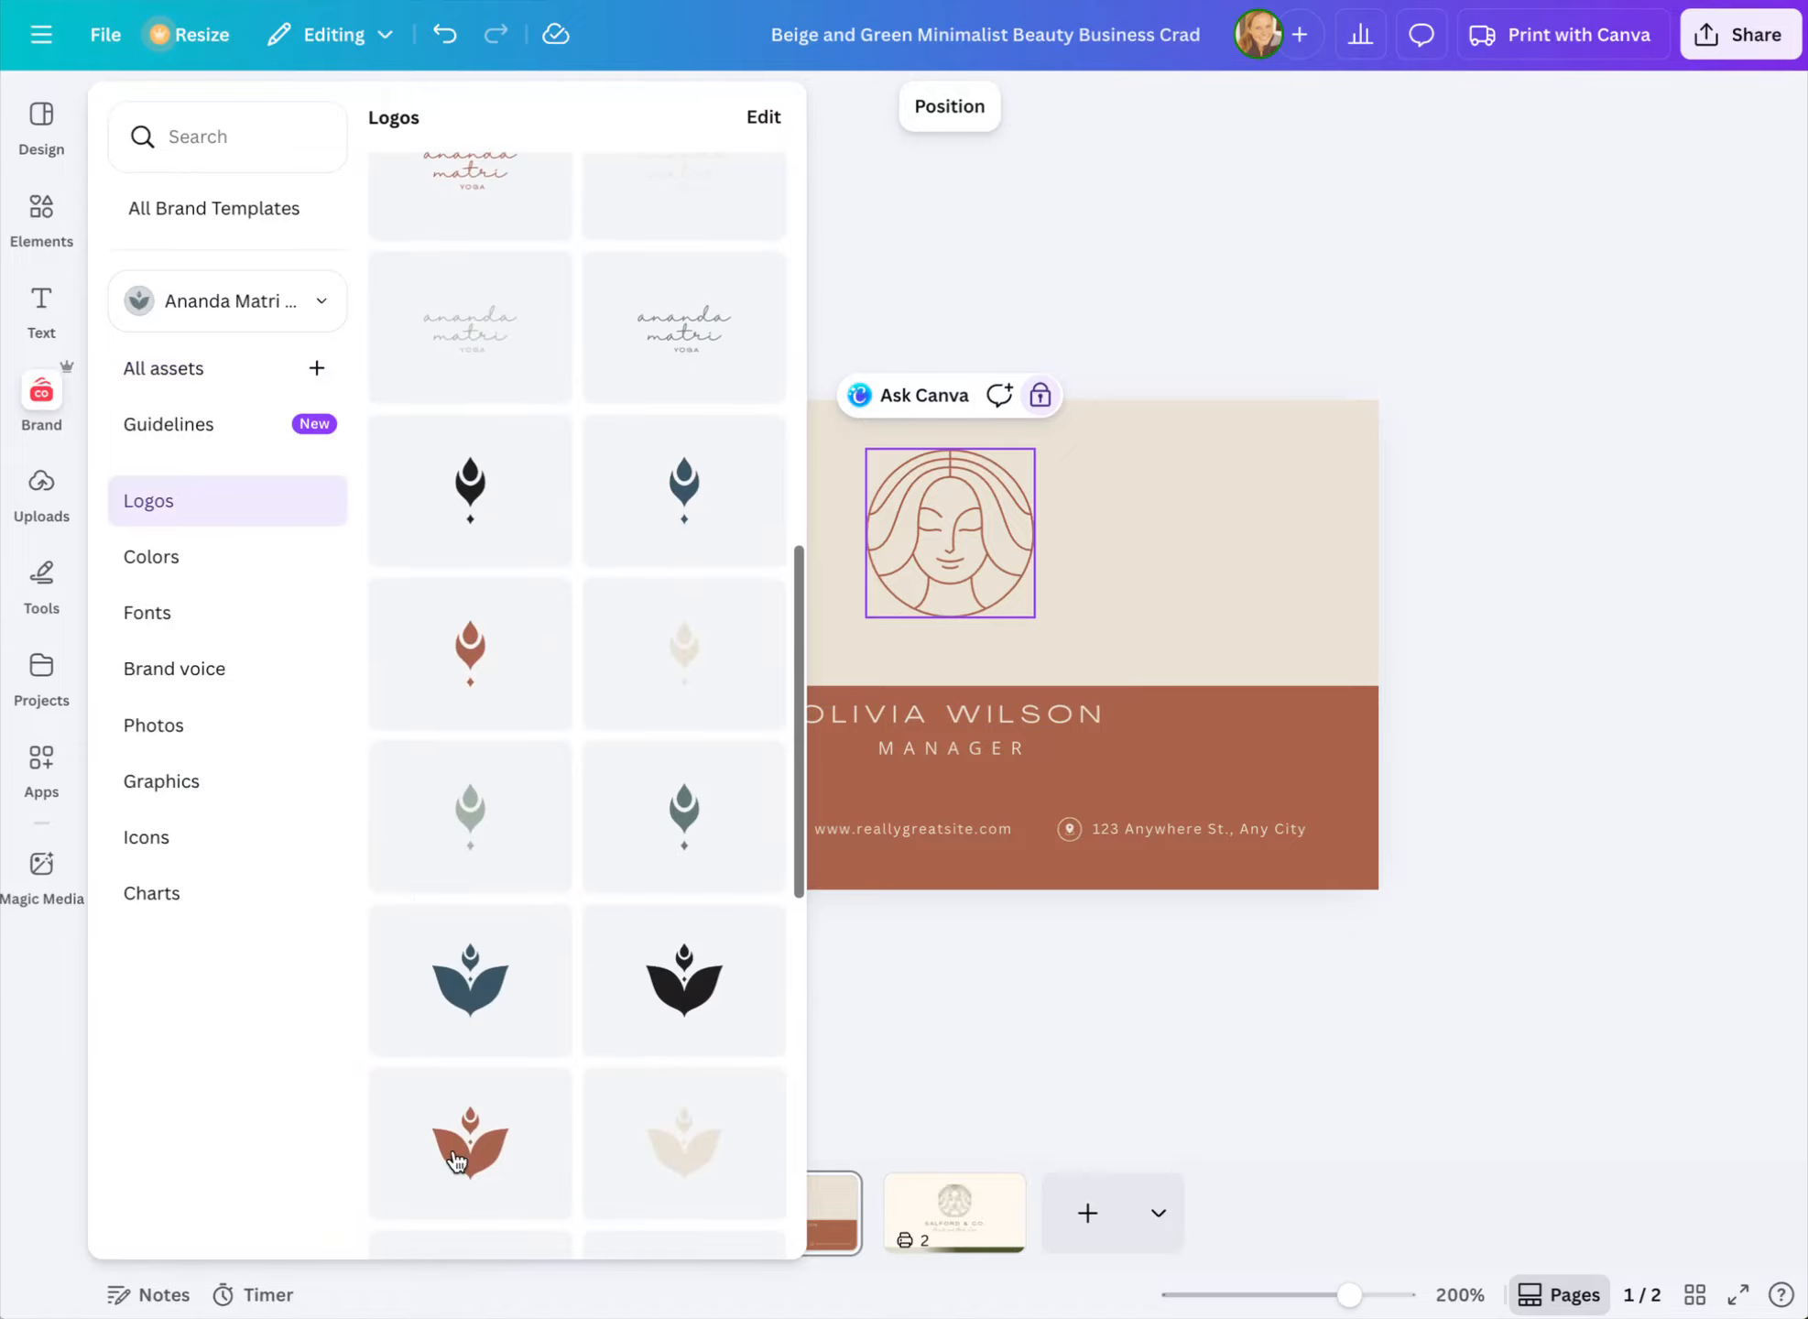
scroll(597, 528, down, 10)
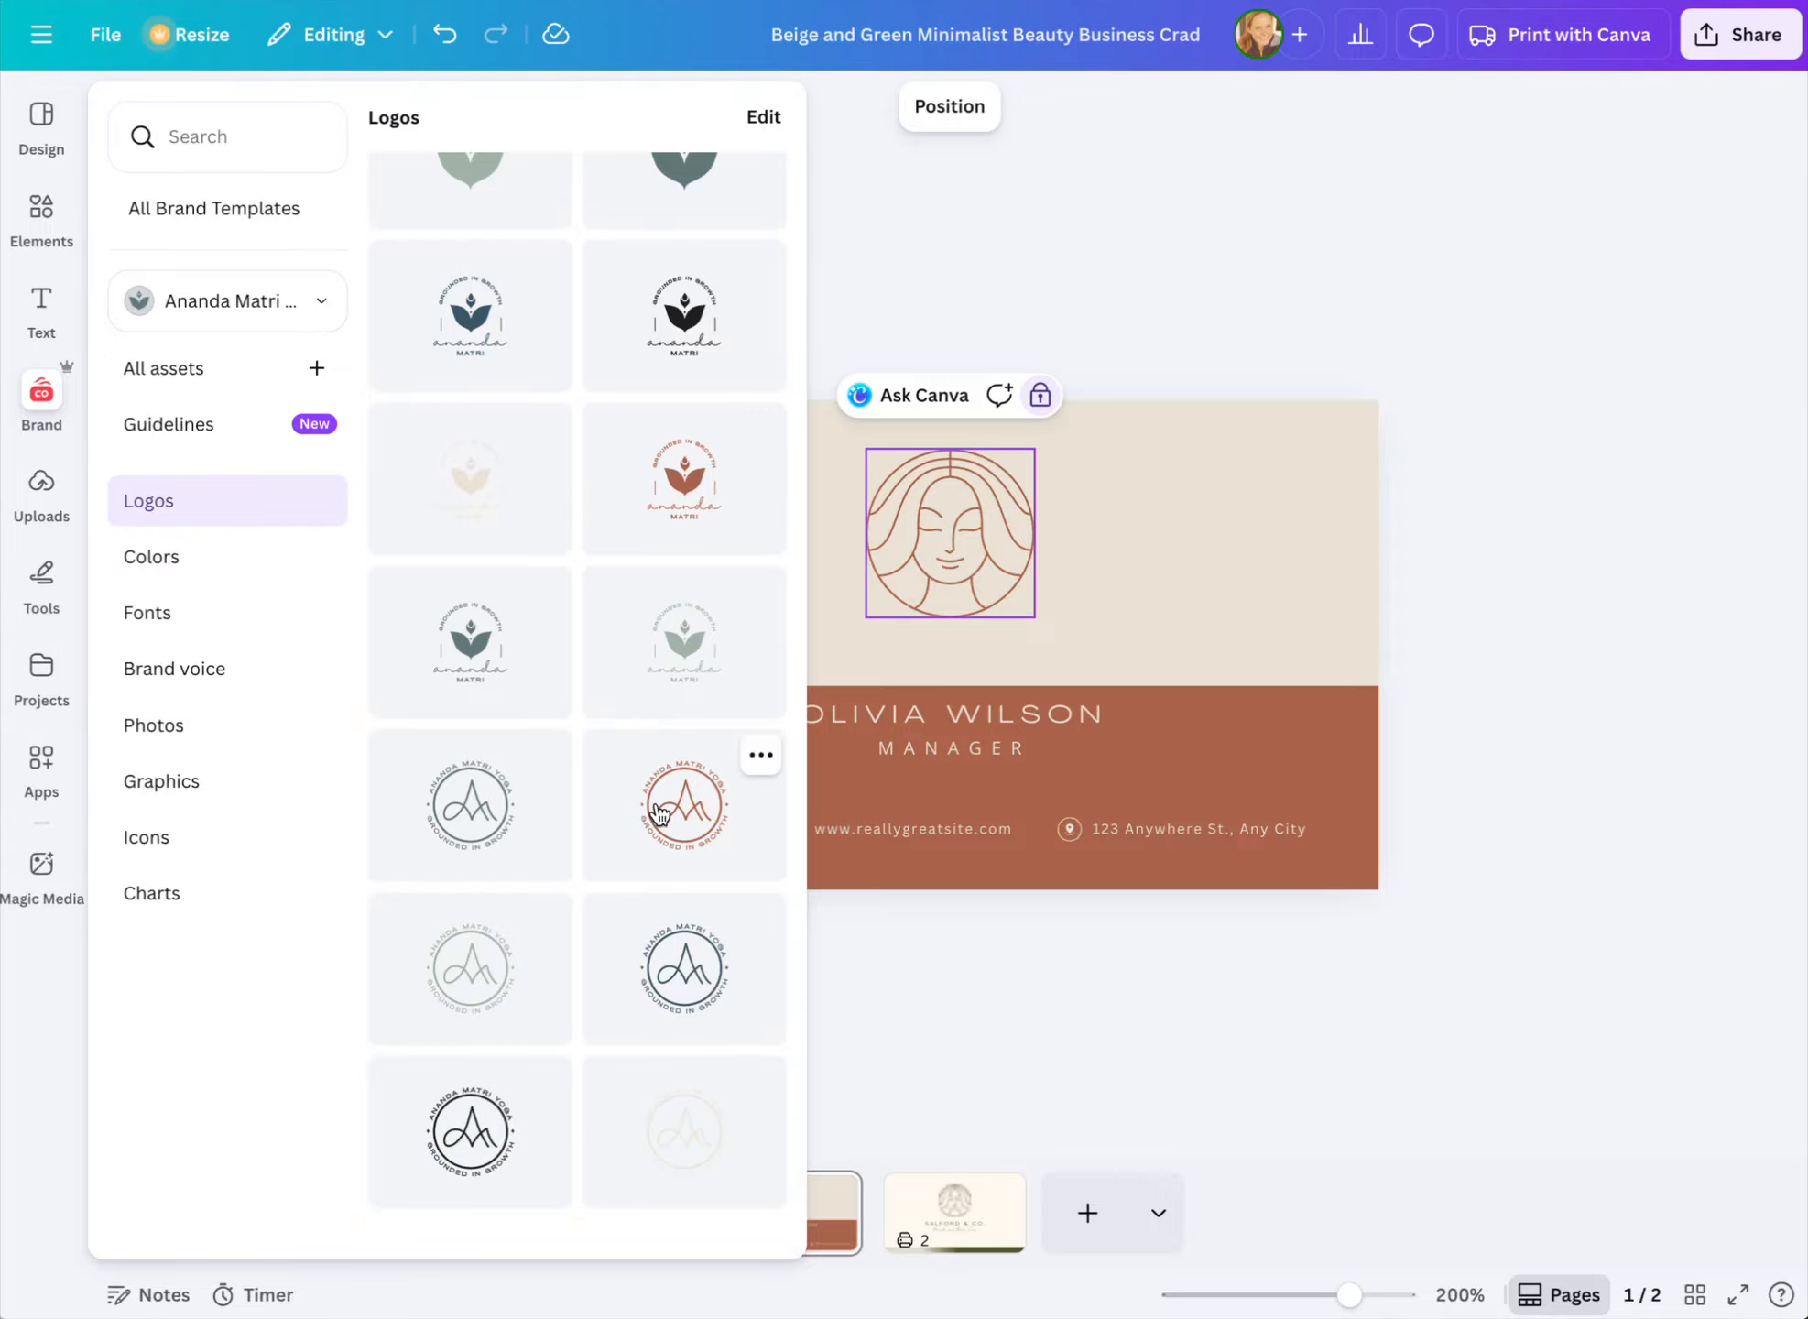
scroll(660, 814, up, 1)
scroll(660, 814, down, 1)
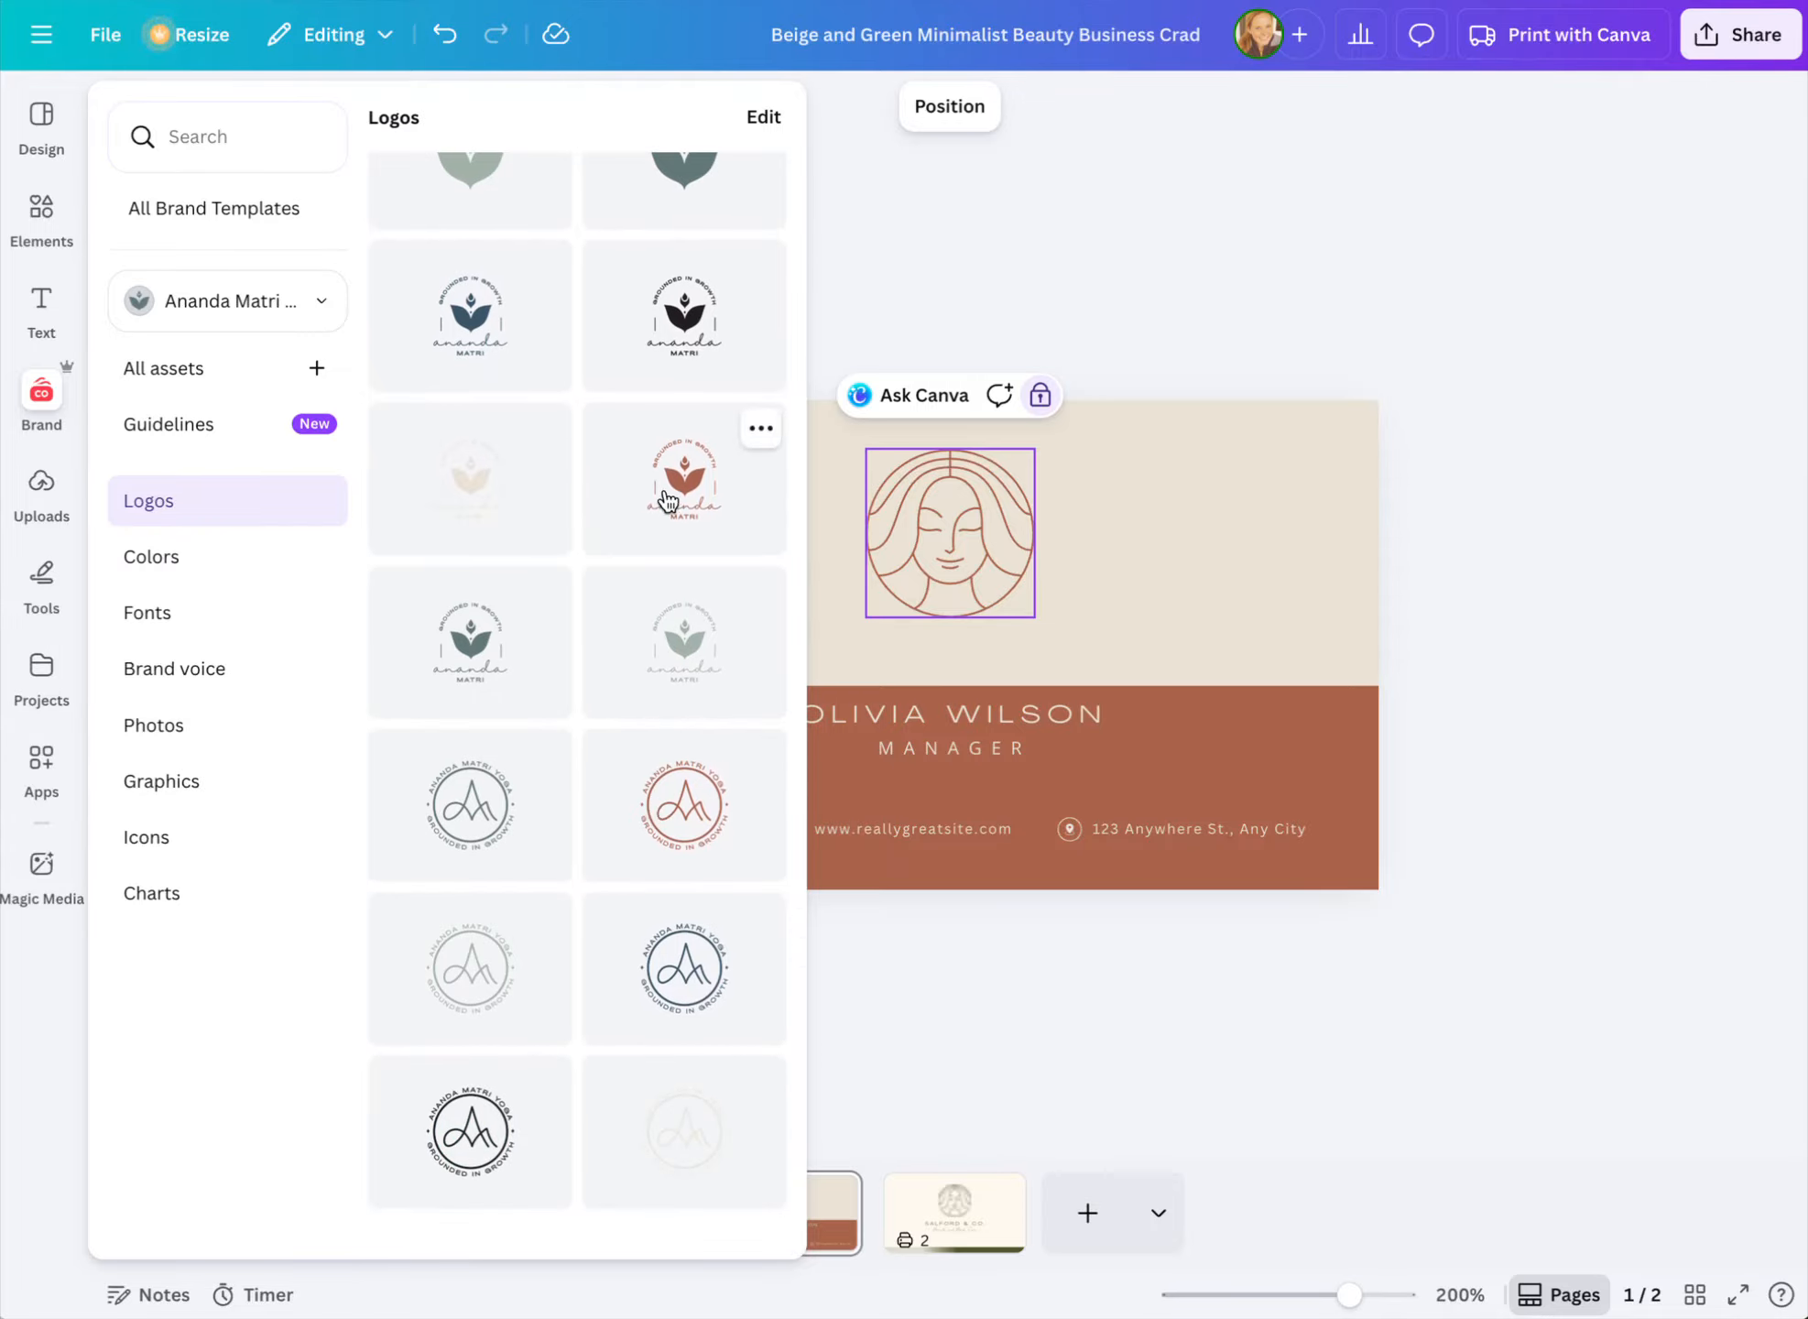
scroll(668, 494, up, 4)
scroll(545, 705, up, 5)
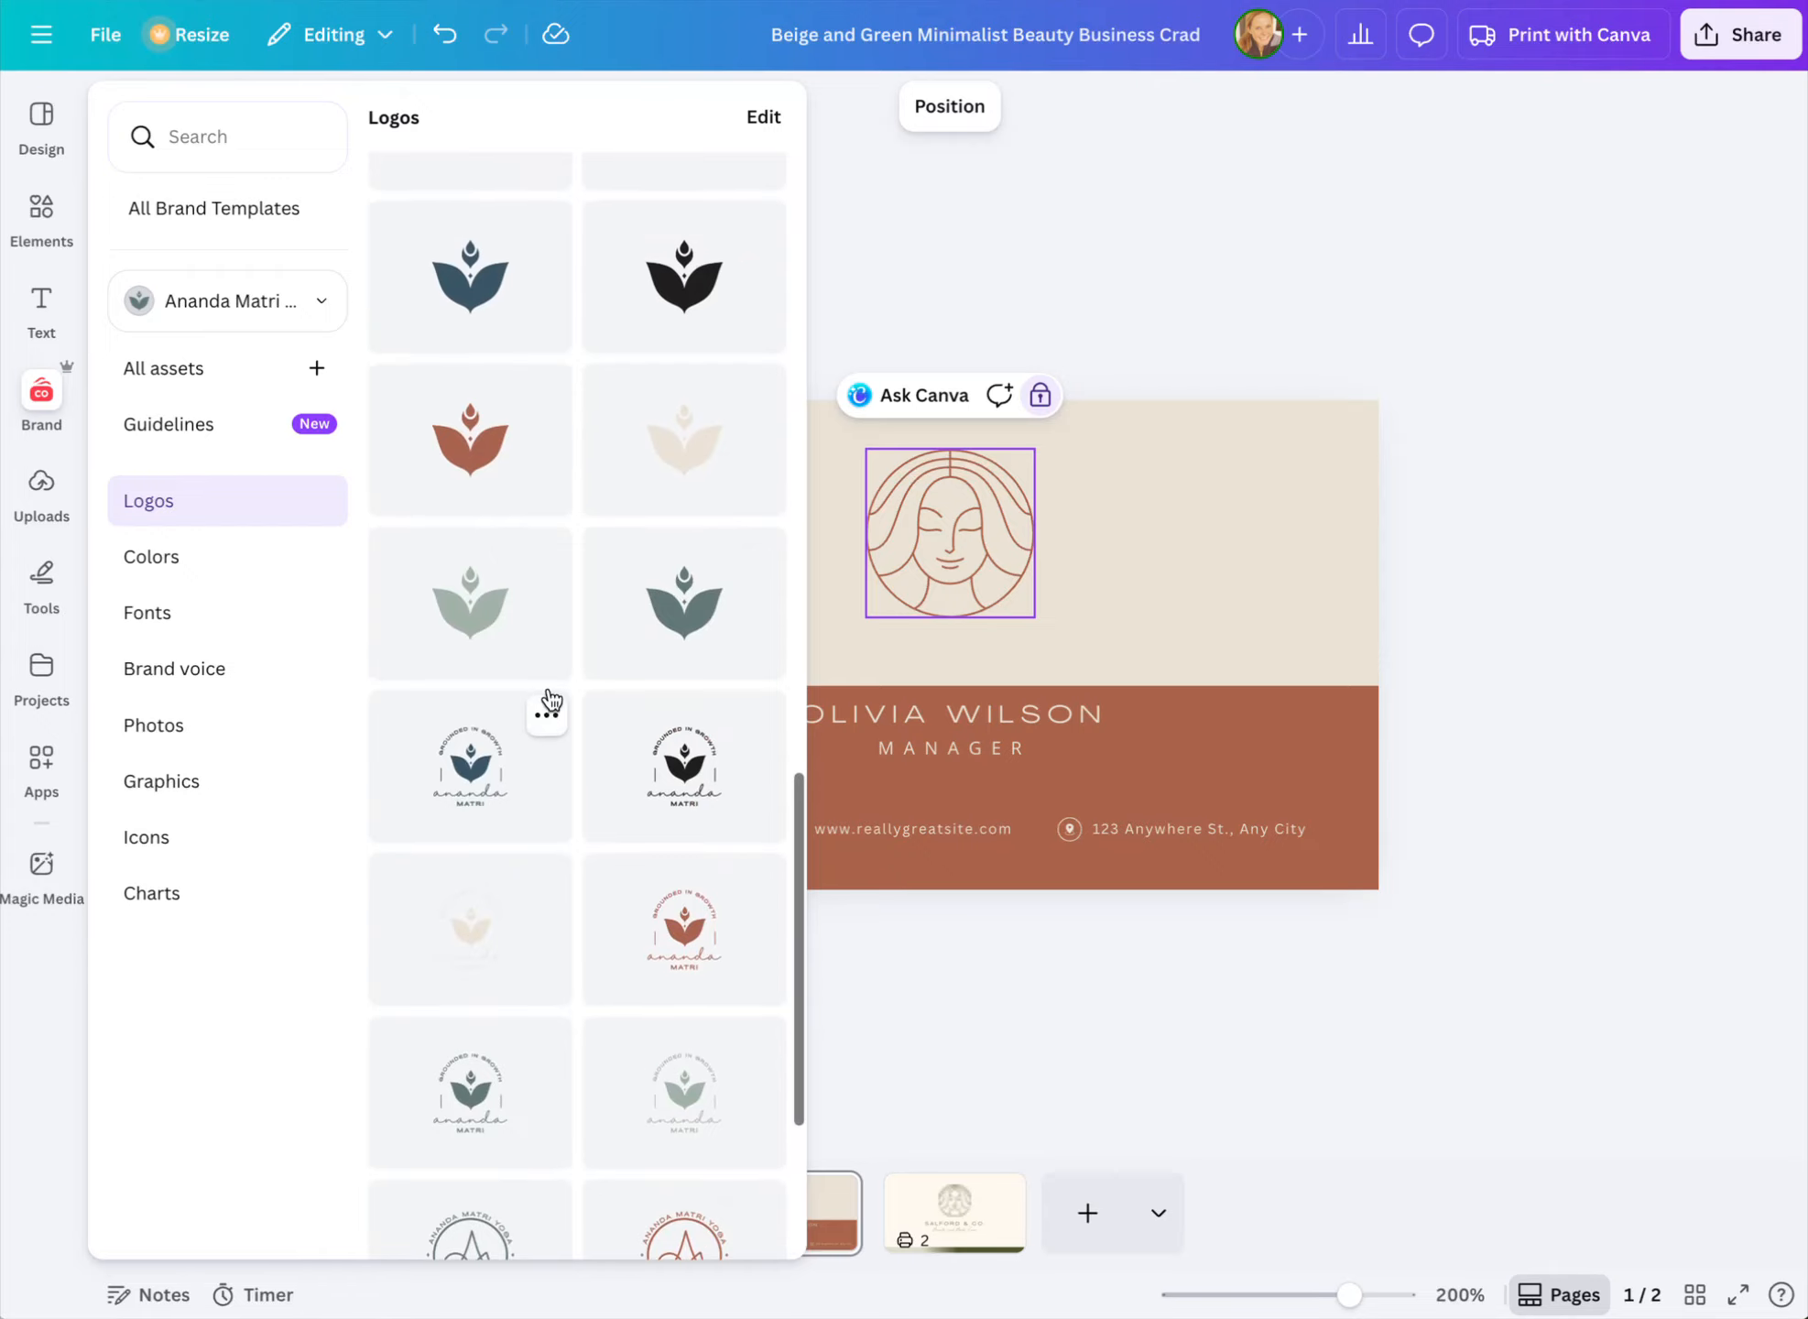
scroll(577, 545, up, 5)
scroll(478, 572, down, 2)
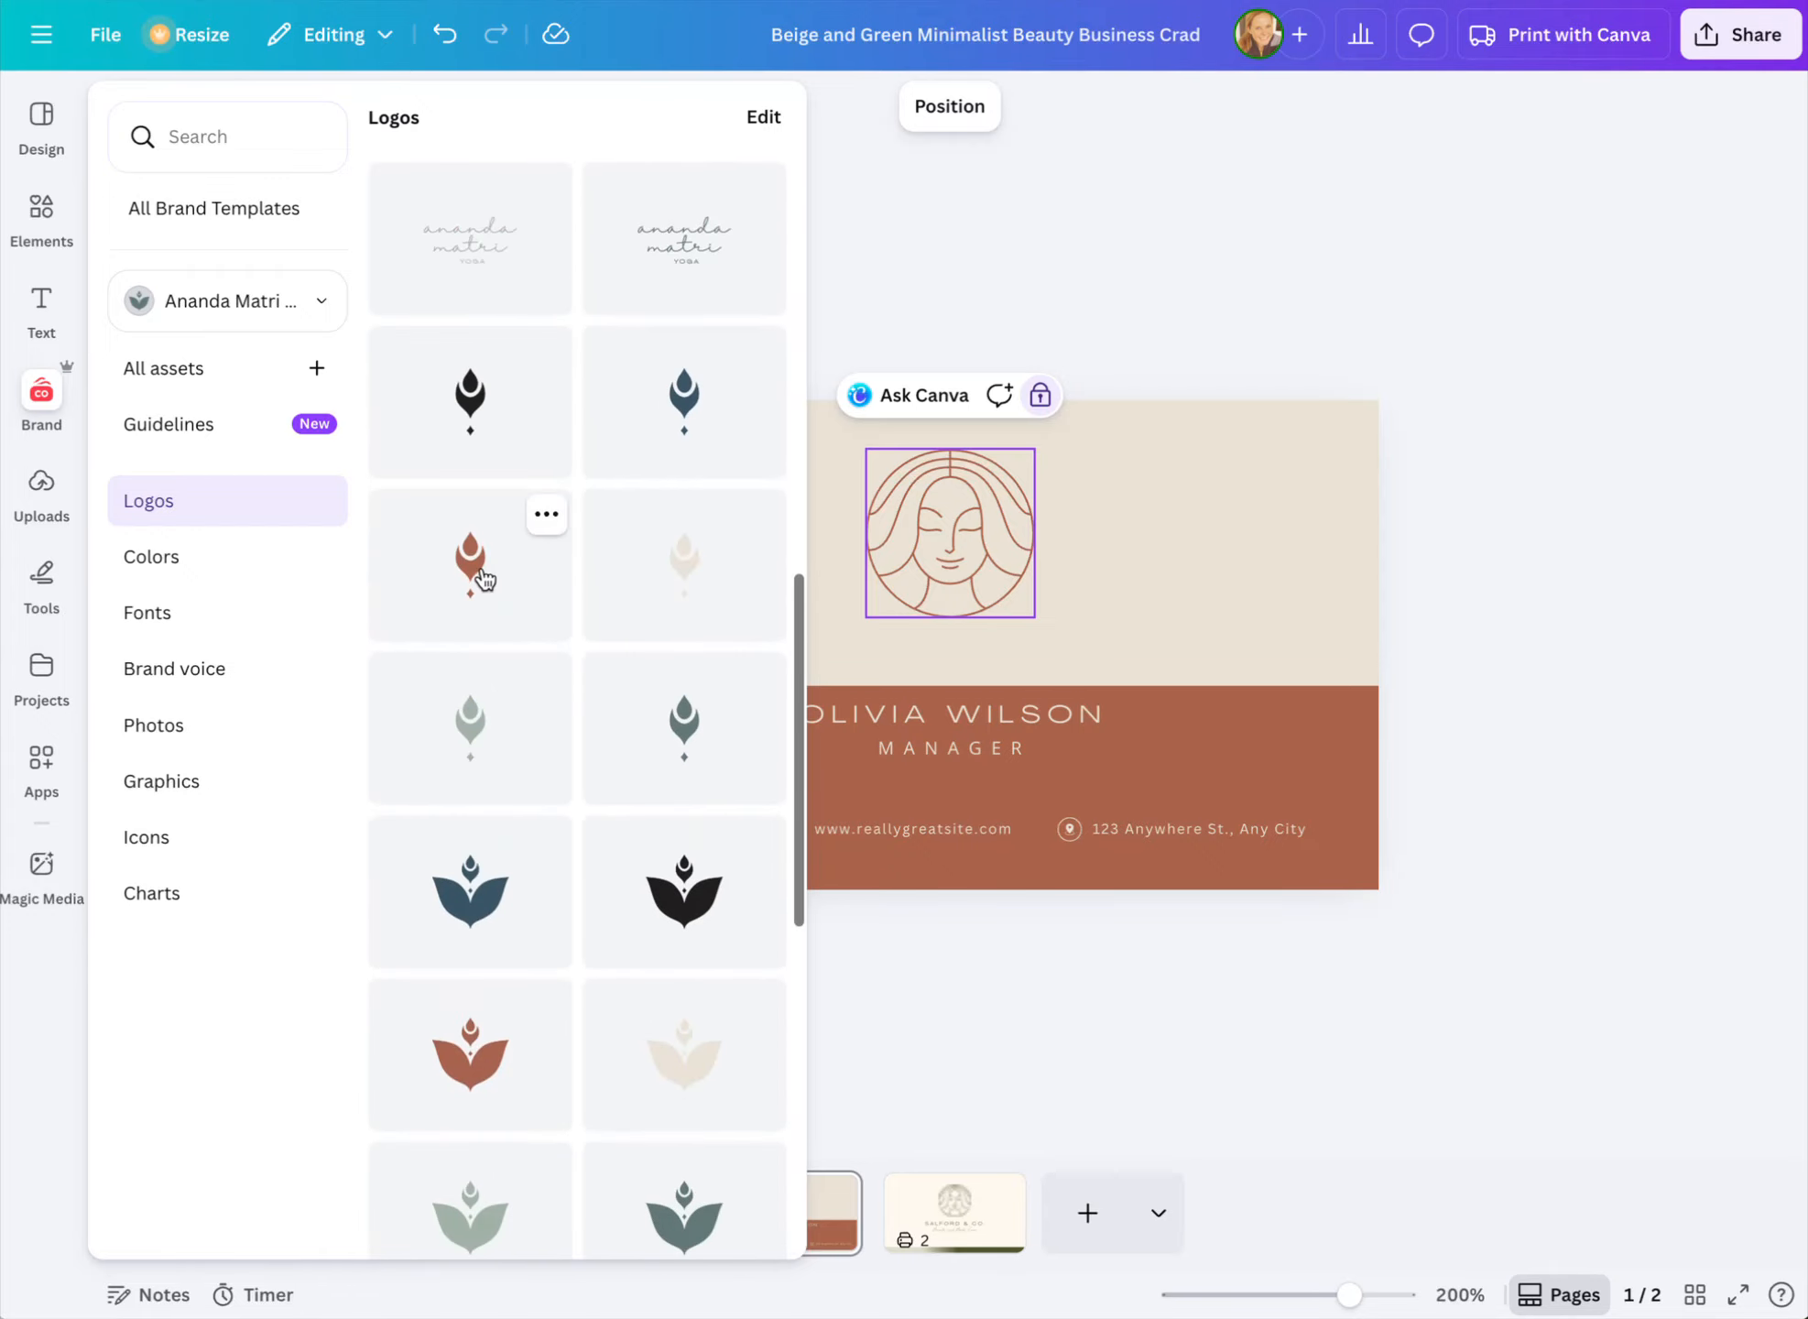
click(478, 572)
click(970, 606)
drag(955, 658, 955, 561)
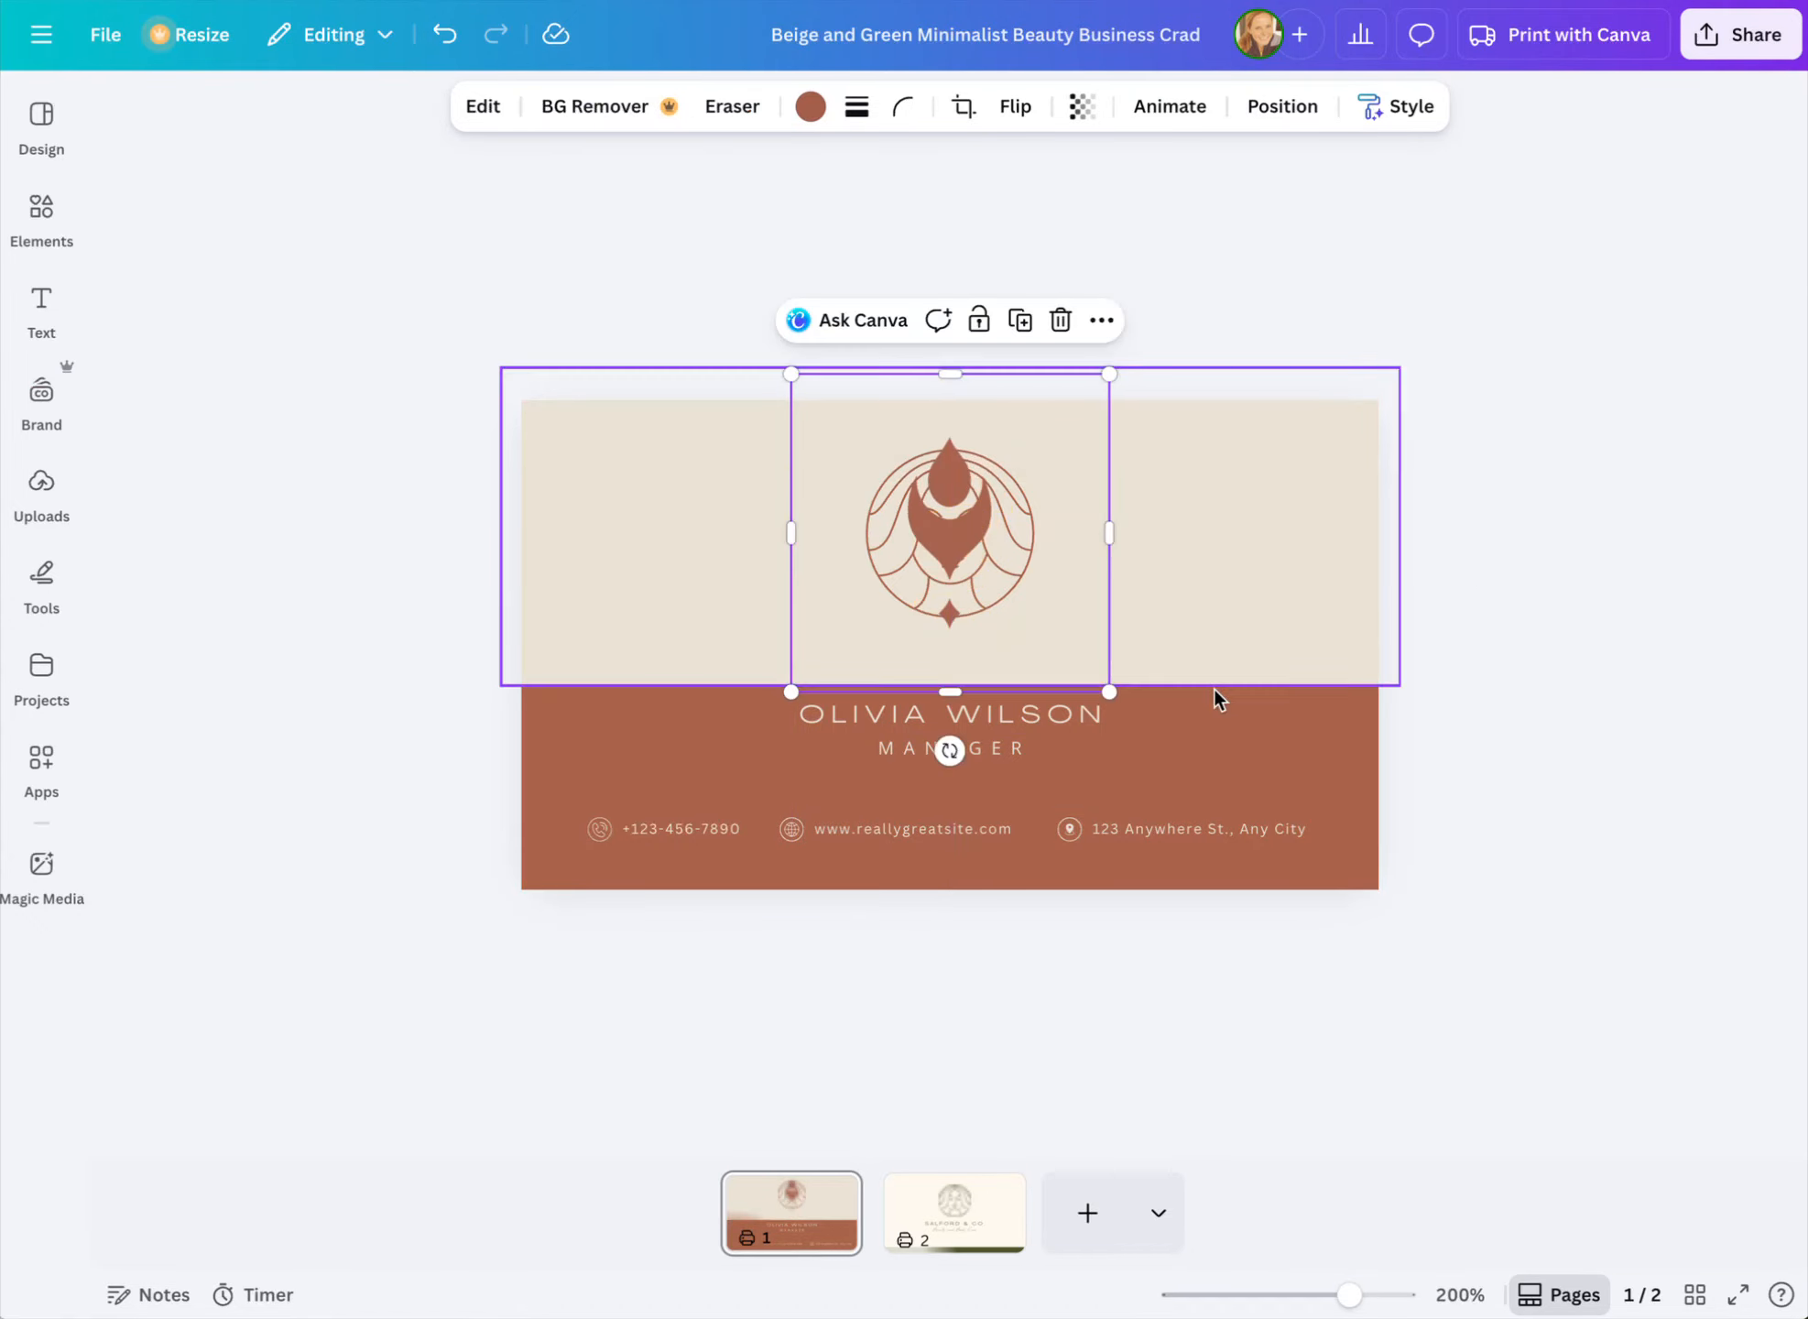
Shrink the drop-shaped logo slightly, keep it centred over the face logo, and send it one layer backward
drag(1113, 368, 1093, 390)
drag(786, 696, 803, 678)
drag(960, 527, 958, 524)
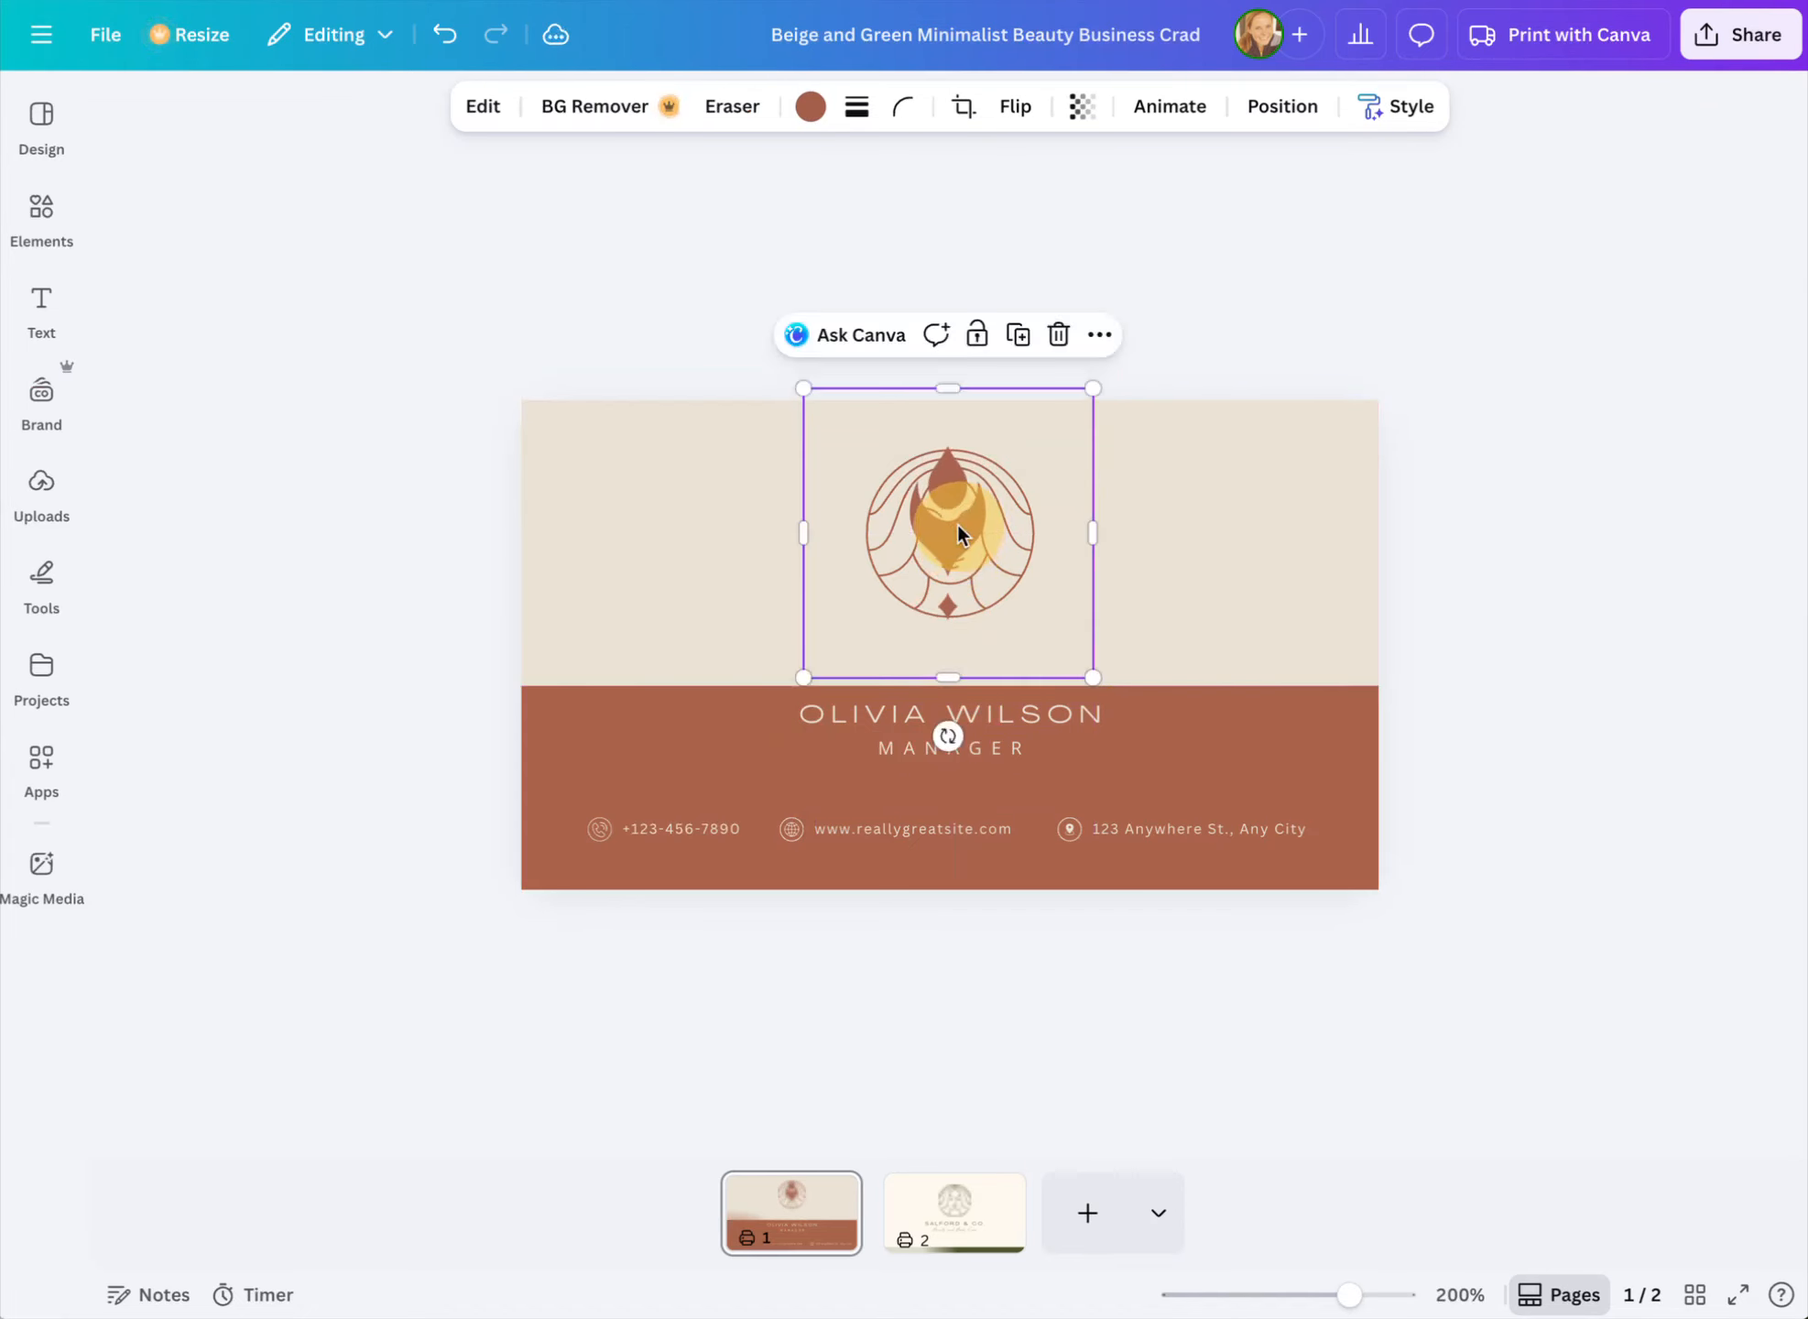
key(super+[)
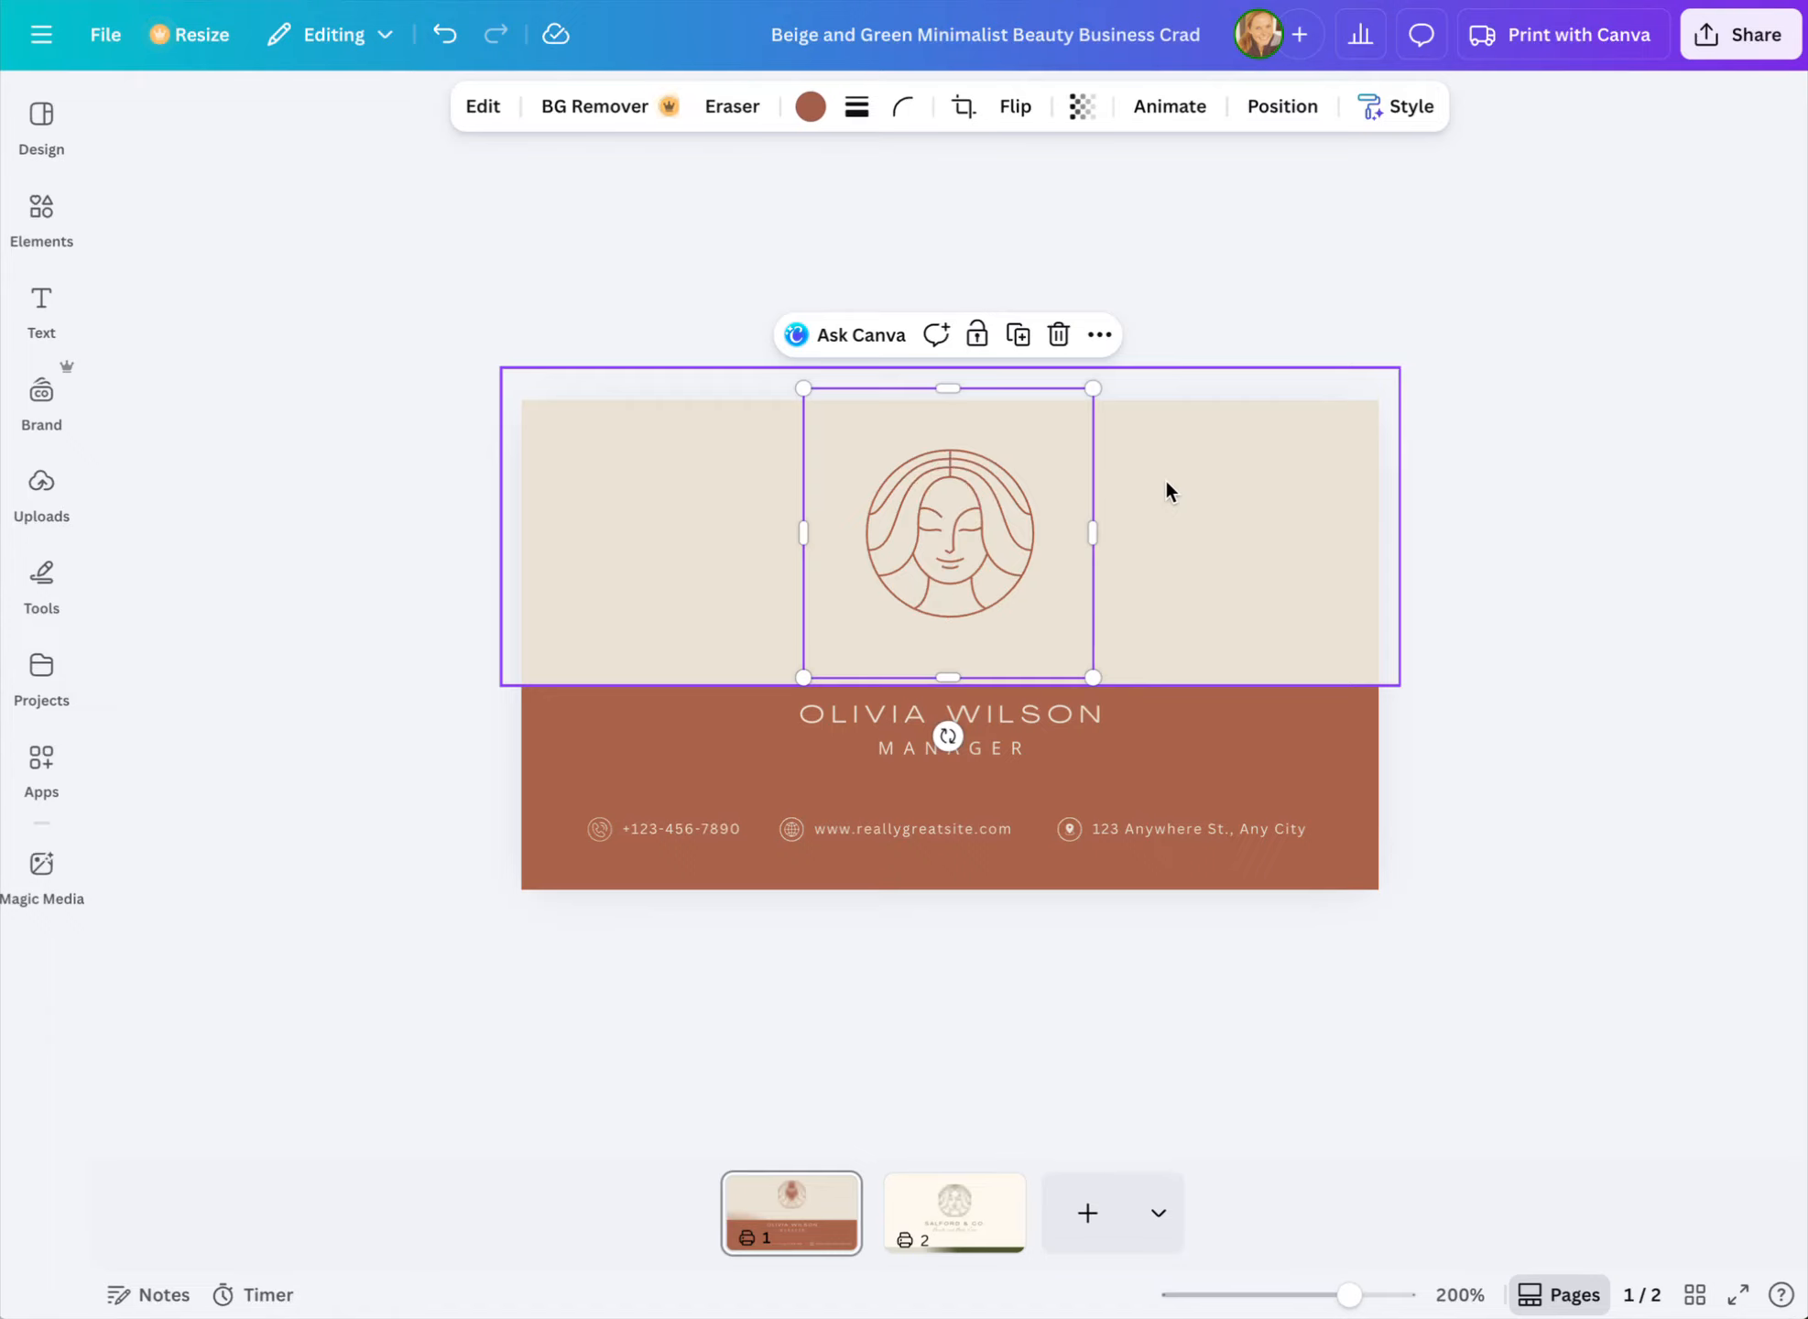
Unlock and remove the line-art face logo, and send the cream panel behind the drop-shaped brand logo
click(960, 542)
click(1039, 394)
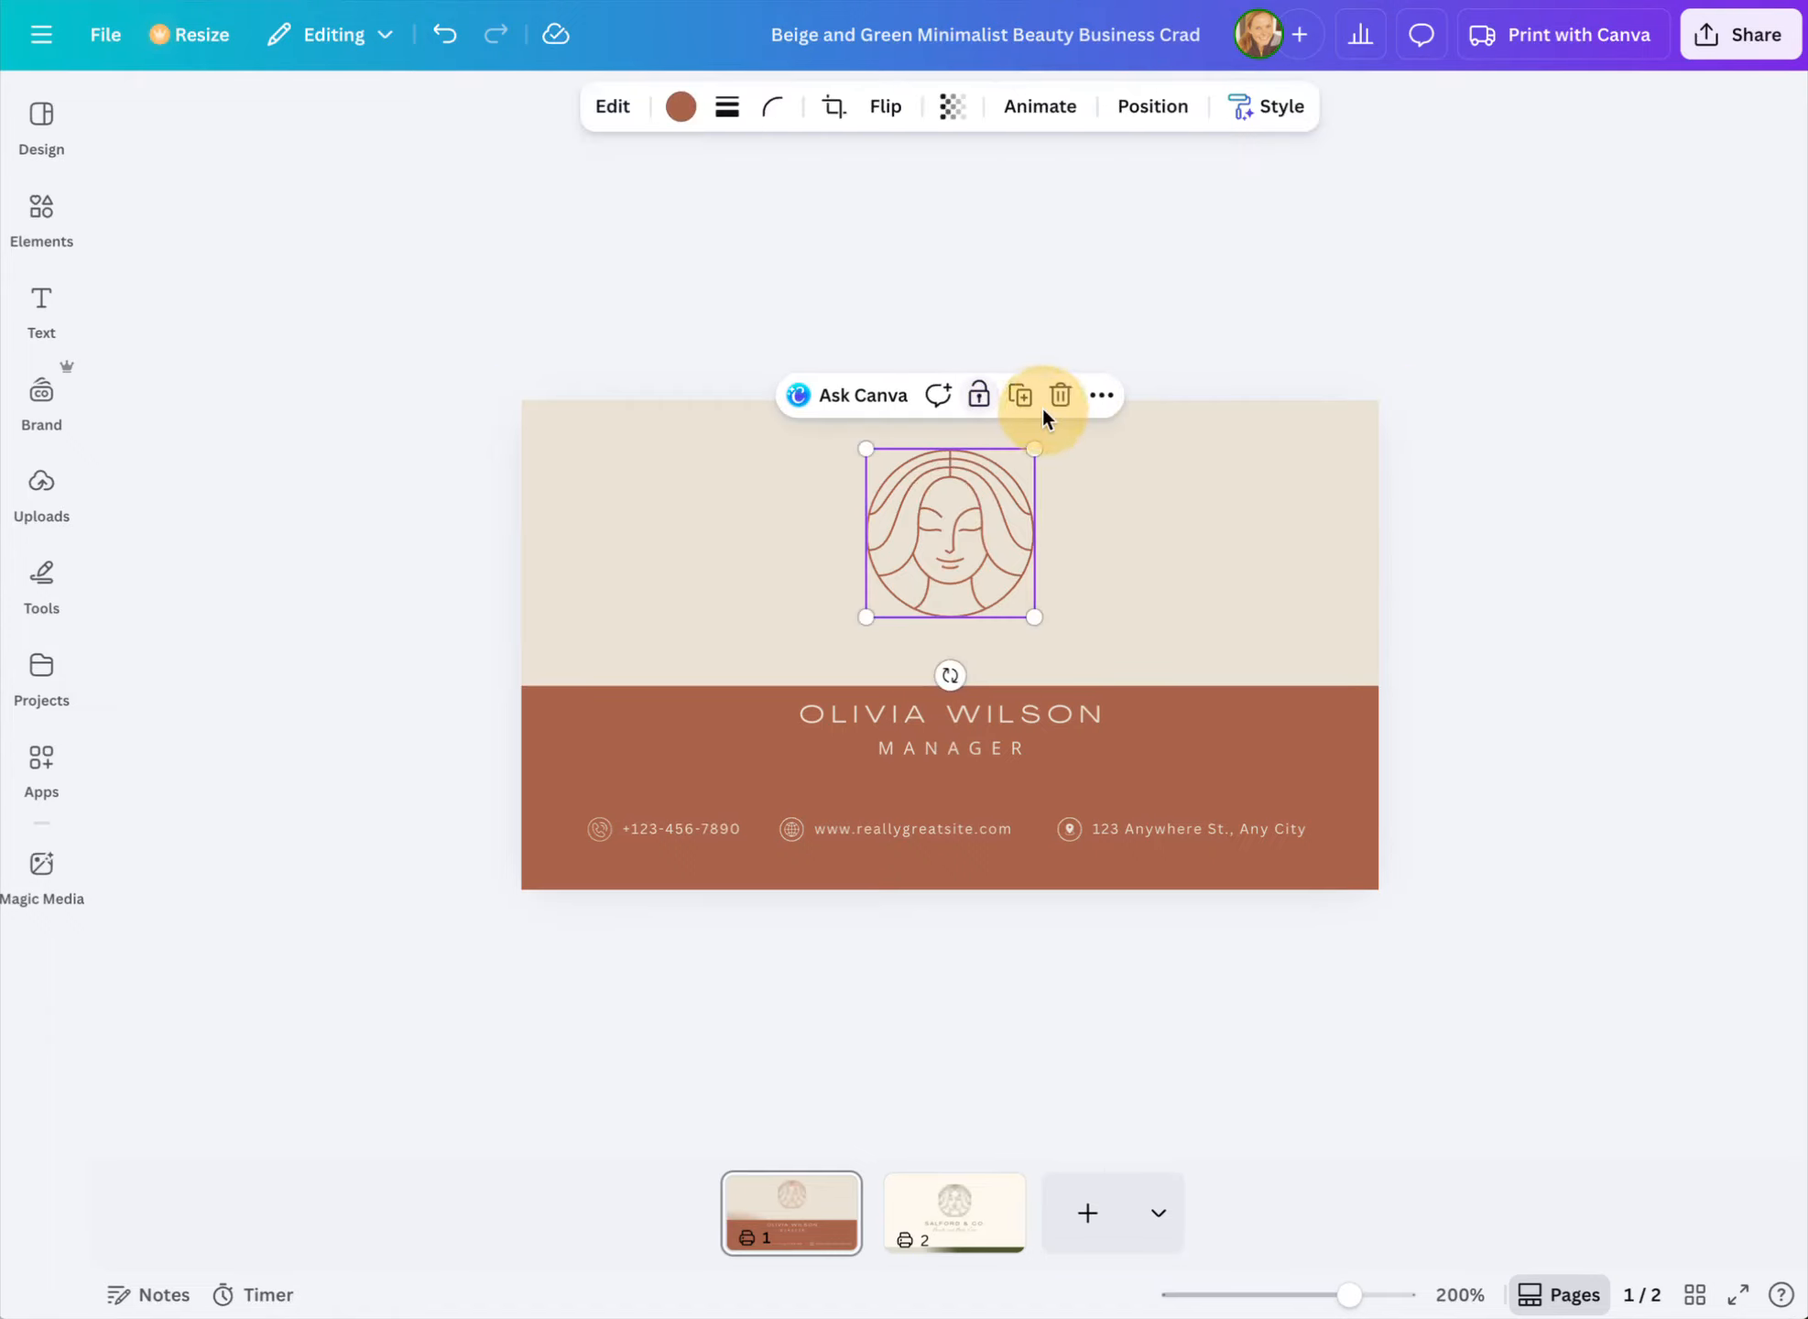
key(super+[)
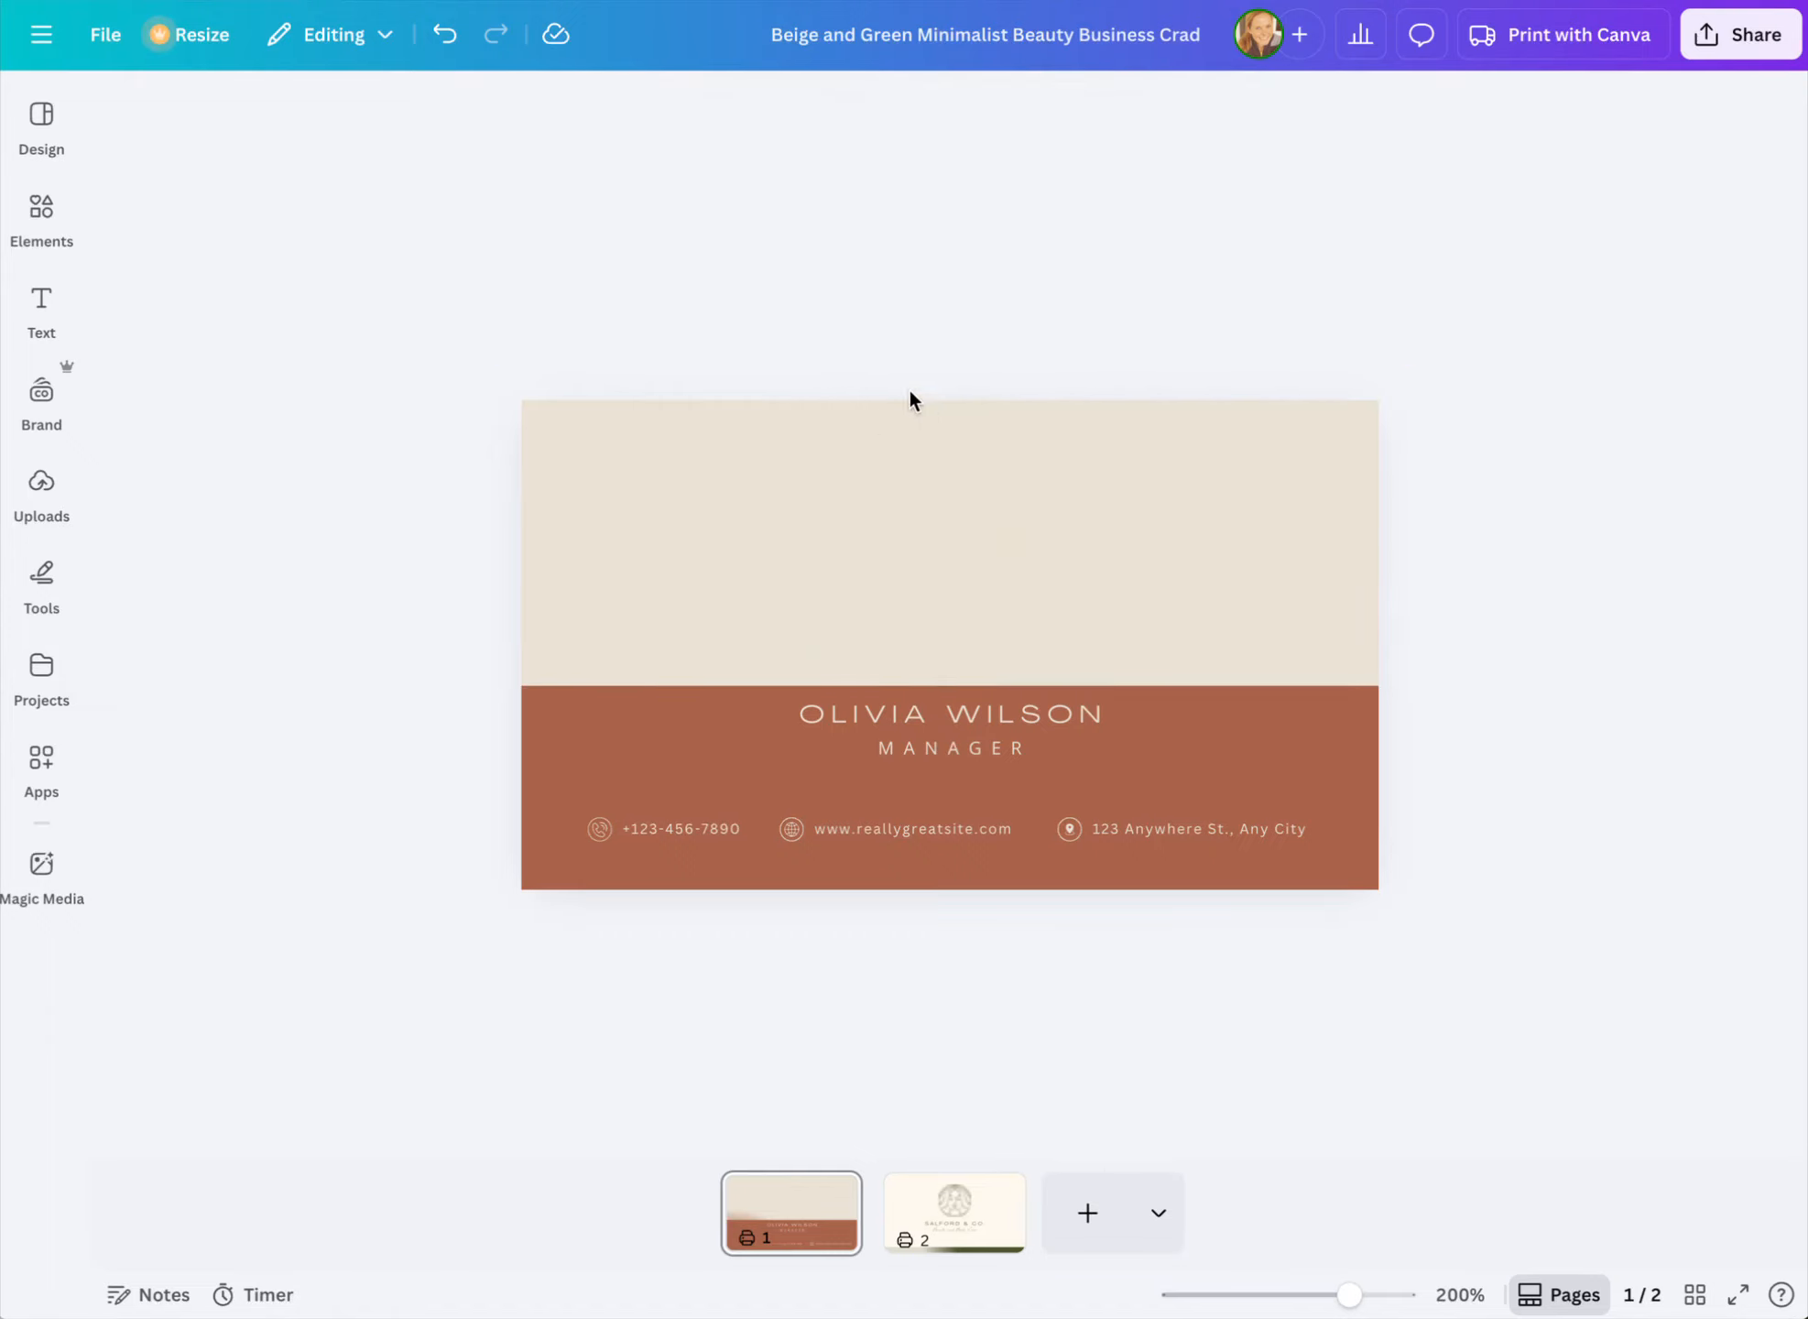
click(993, 522)
key(super+[)
click(1622, 537)
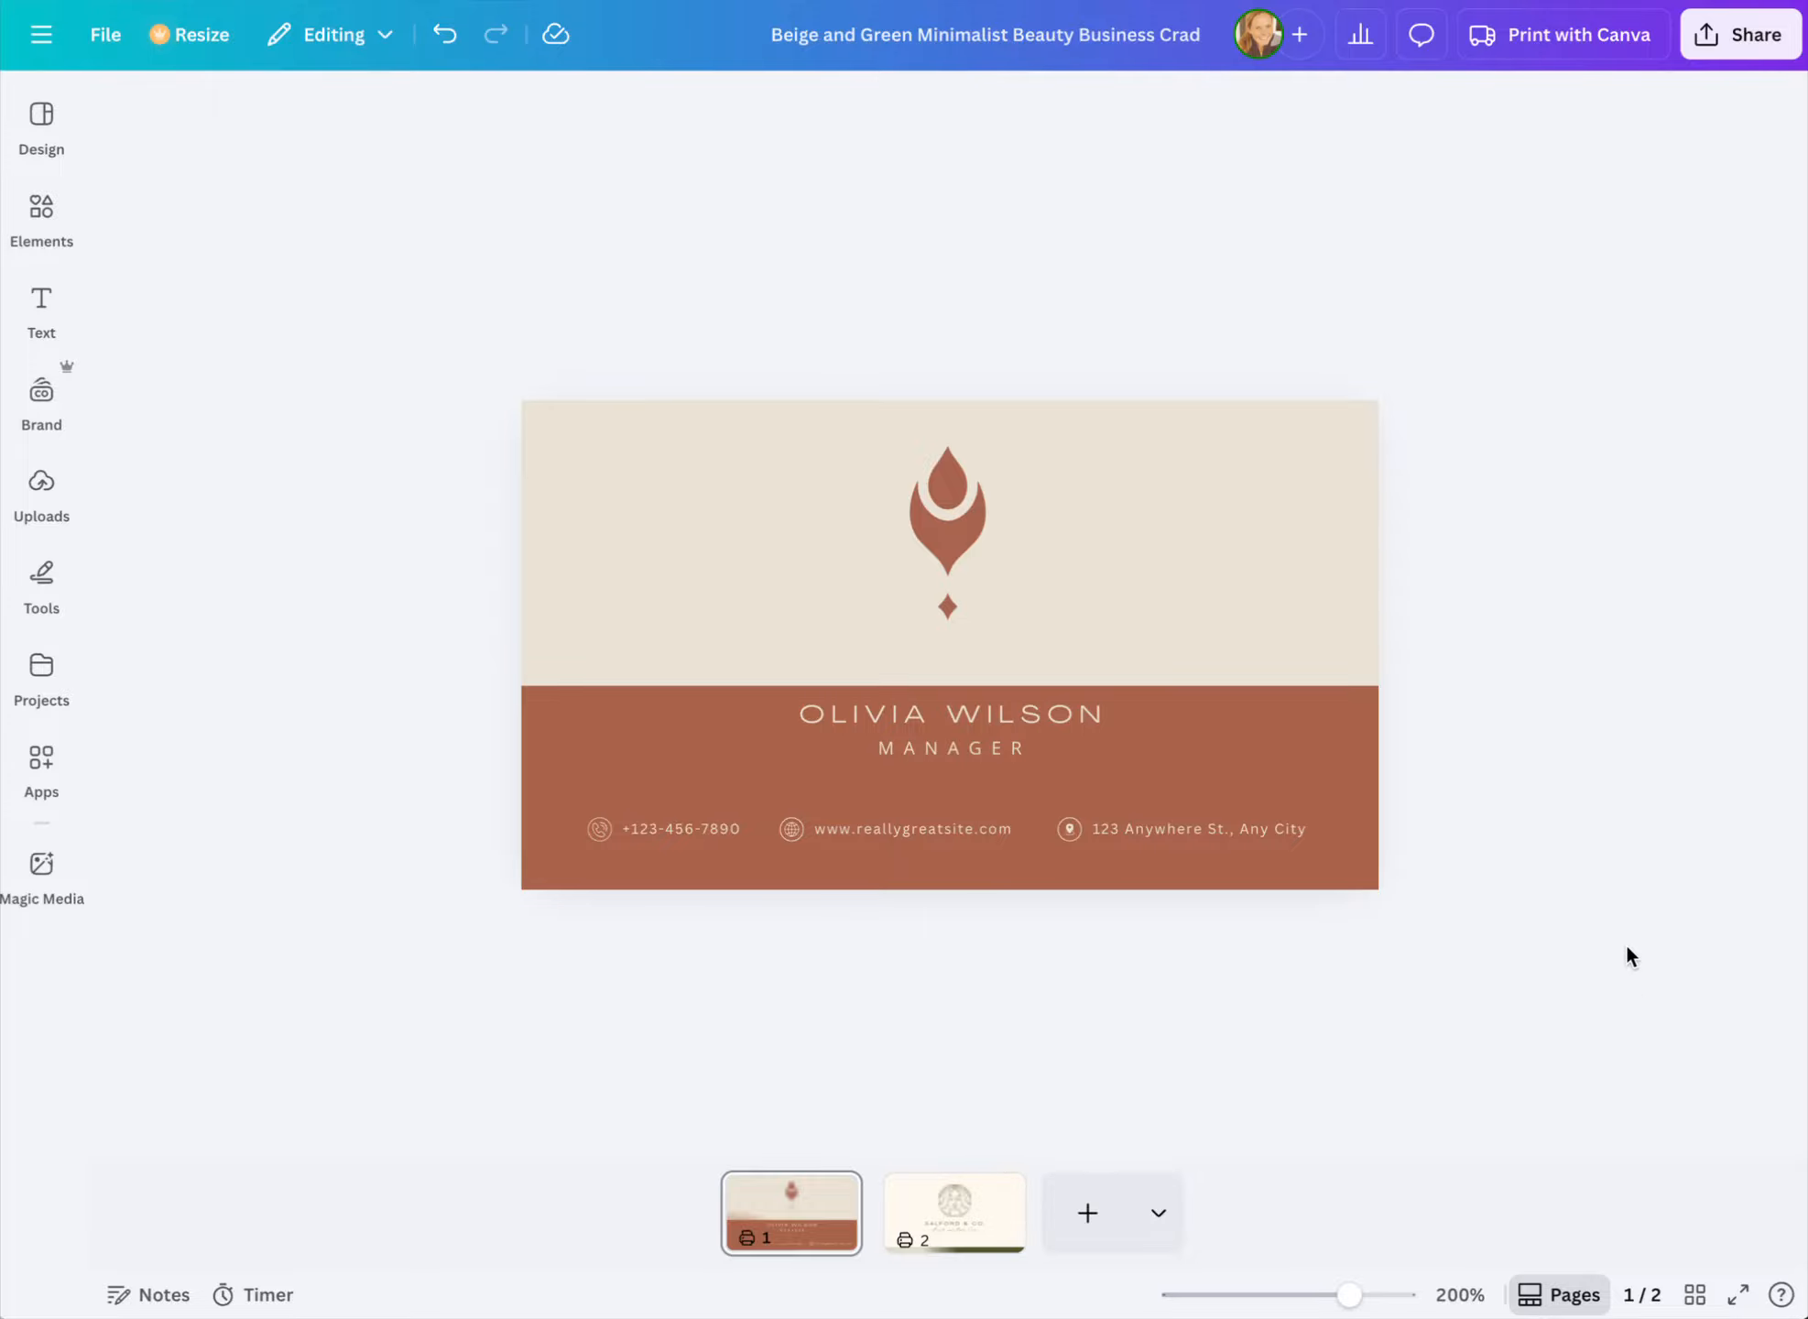
Make the phone number, website and address lines on the card front bold
click(701, 829)
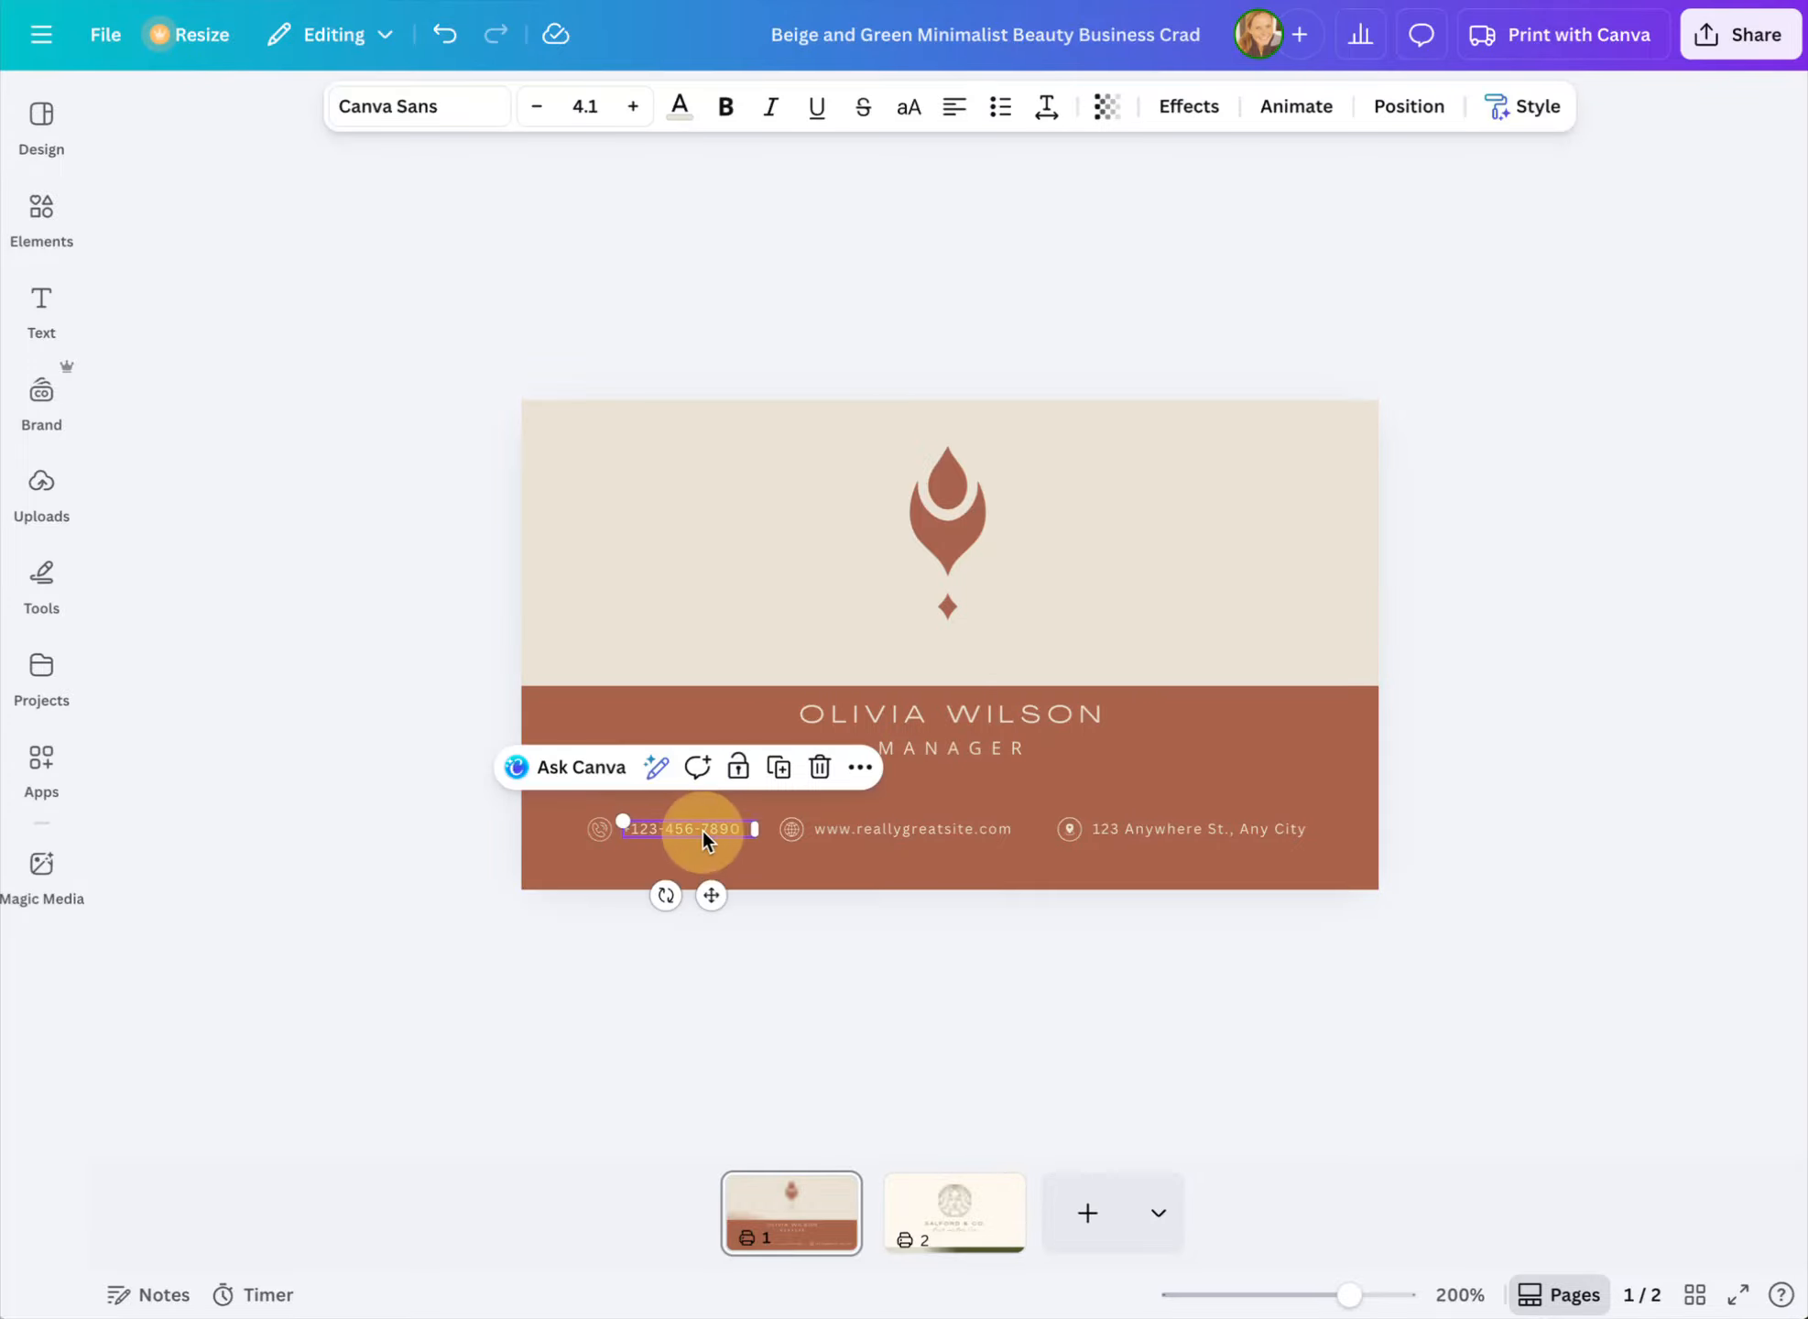
click(725, 105)
click(933, 827)
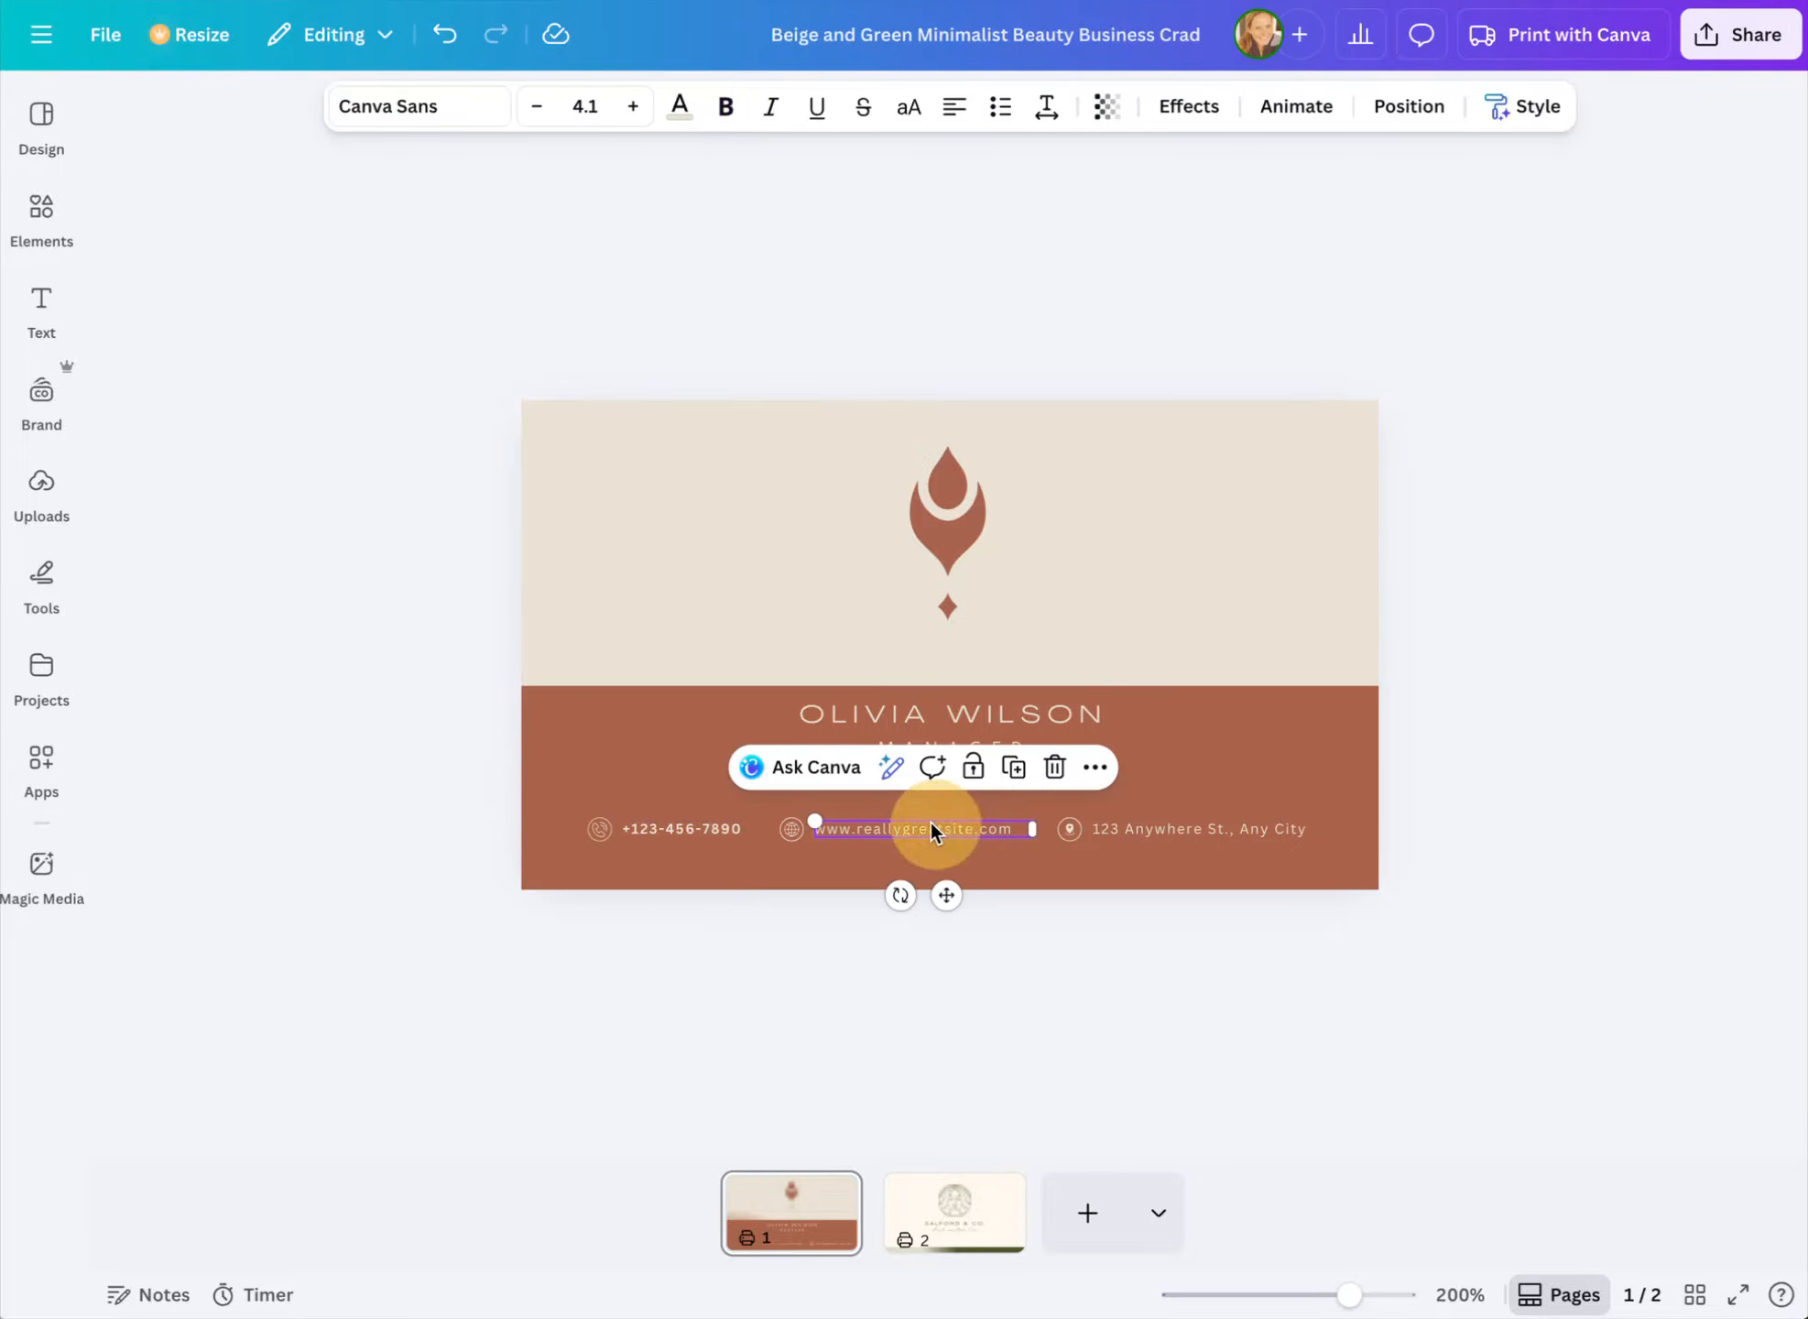
click(725, 105)
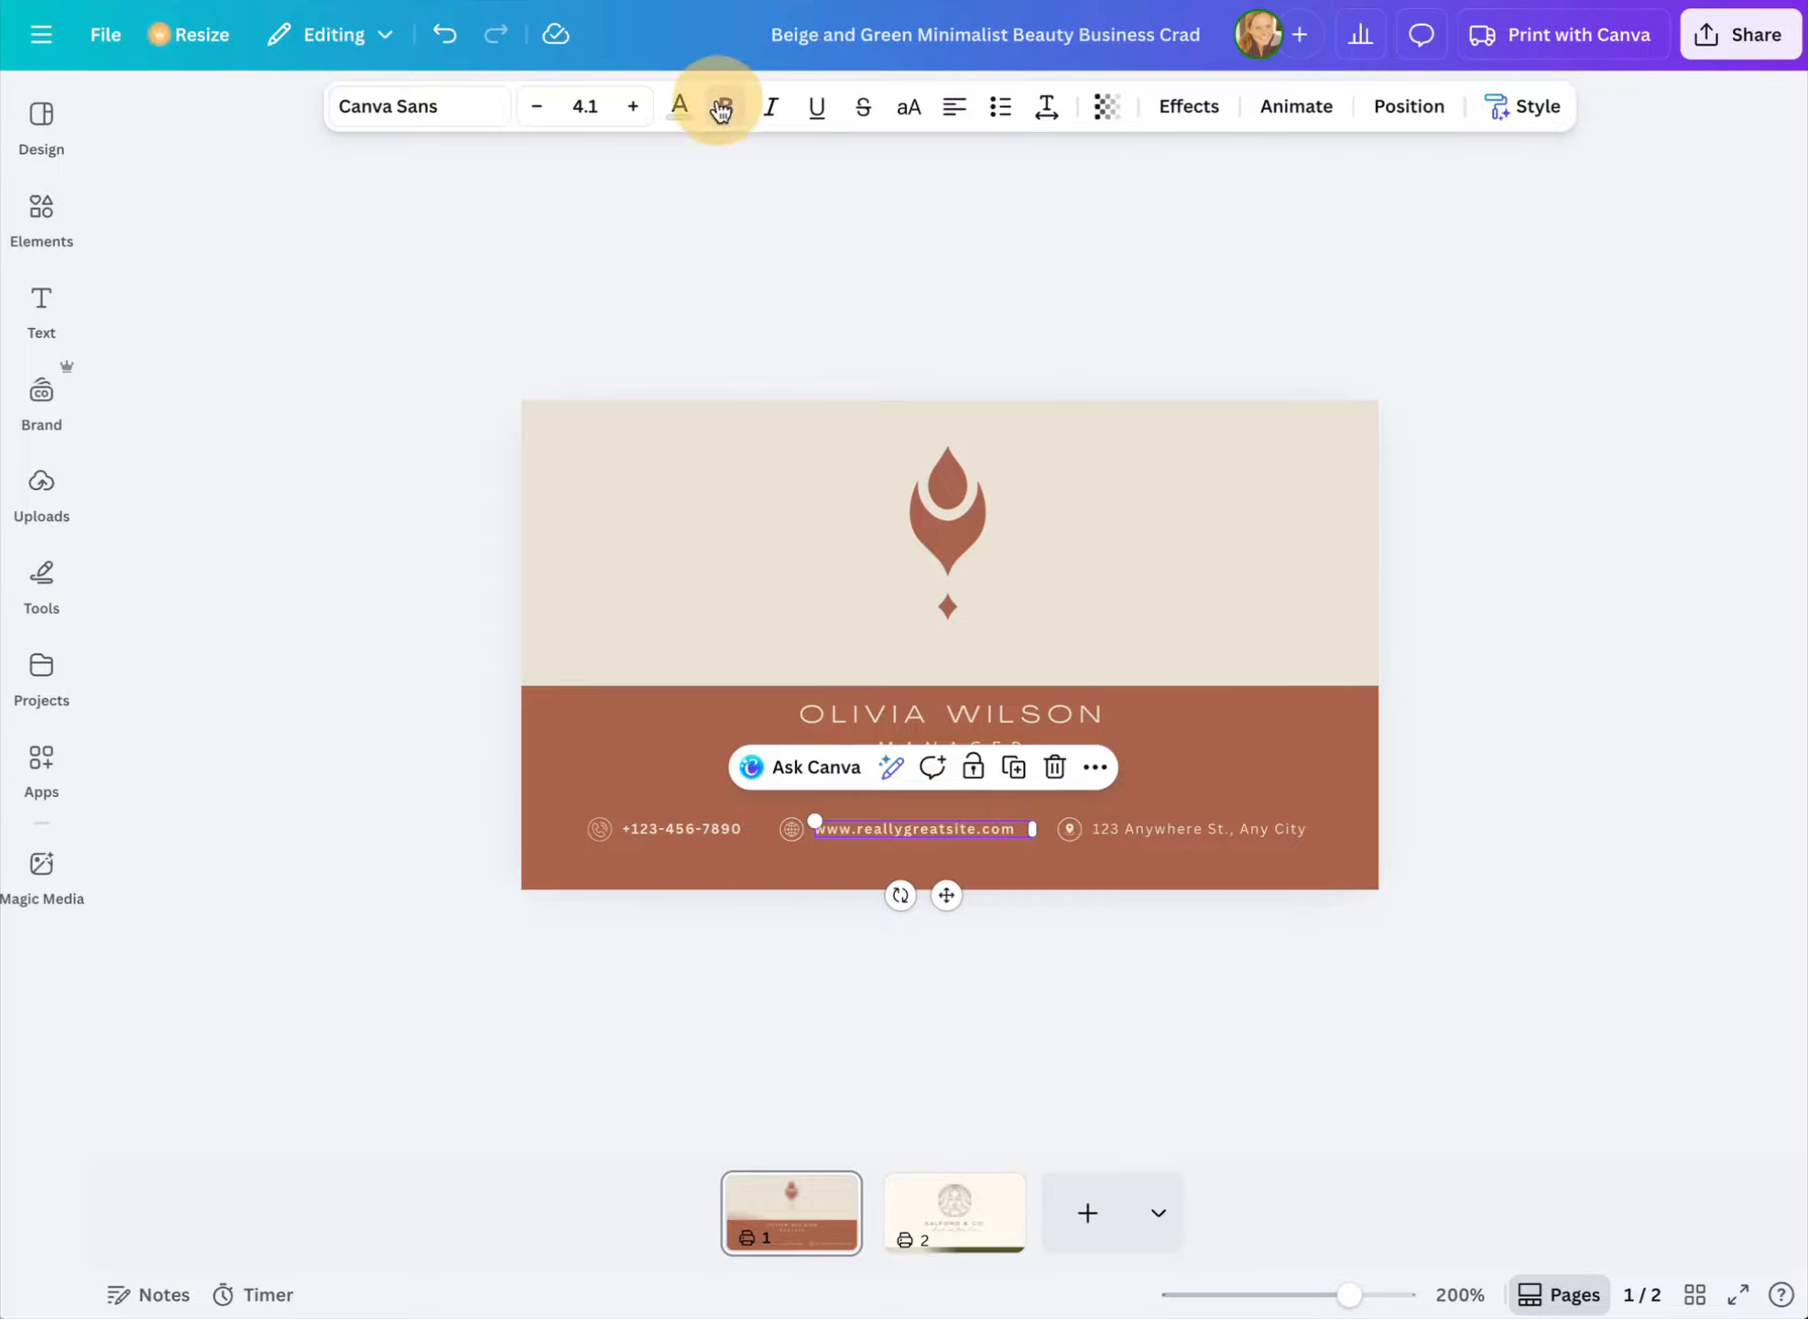
click(1224, 829)
click(725, 106)
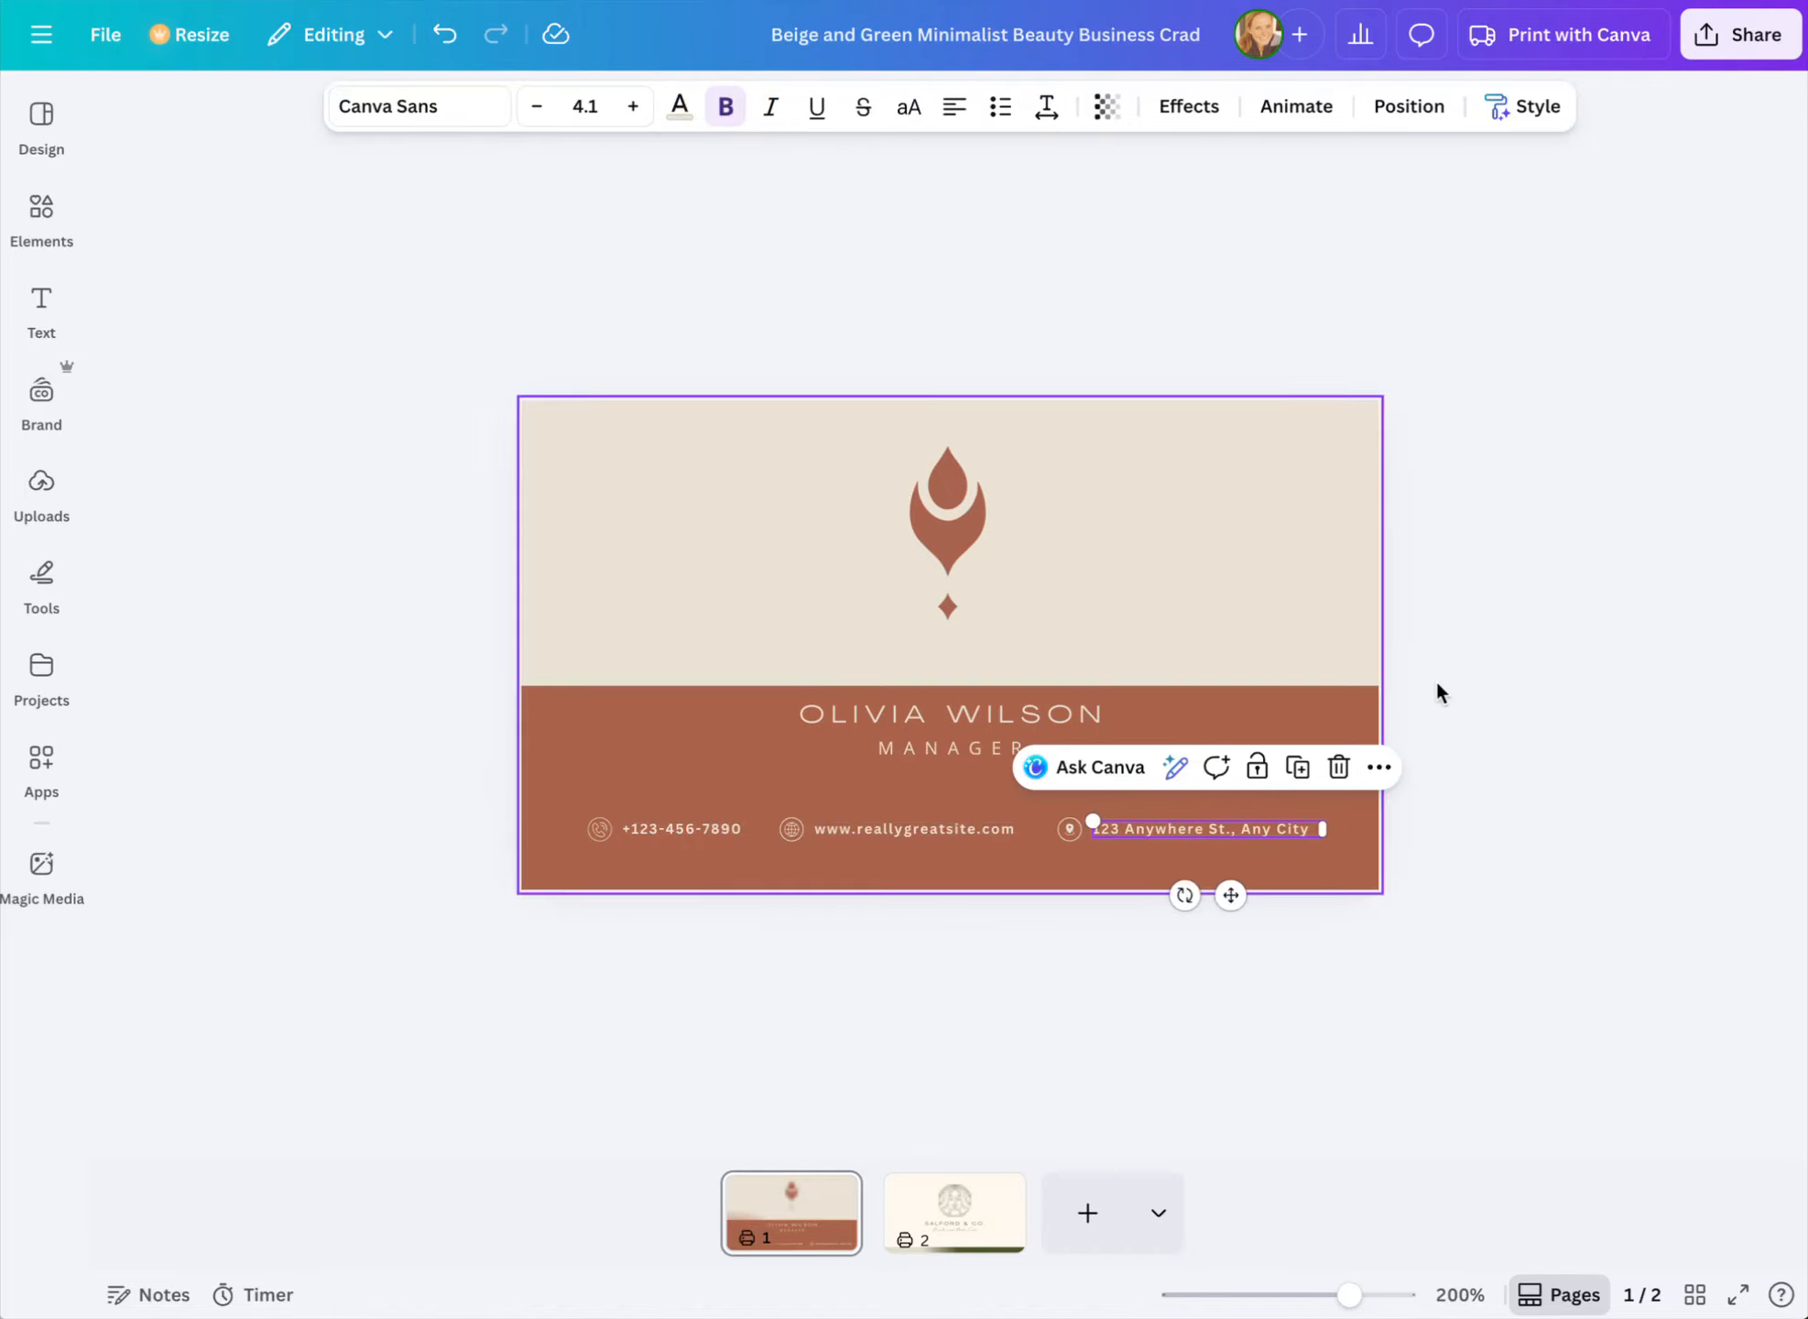
click(1484, 533)
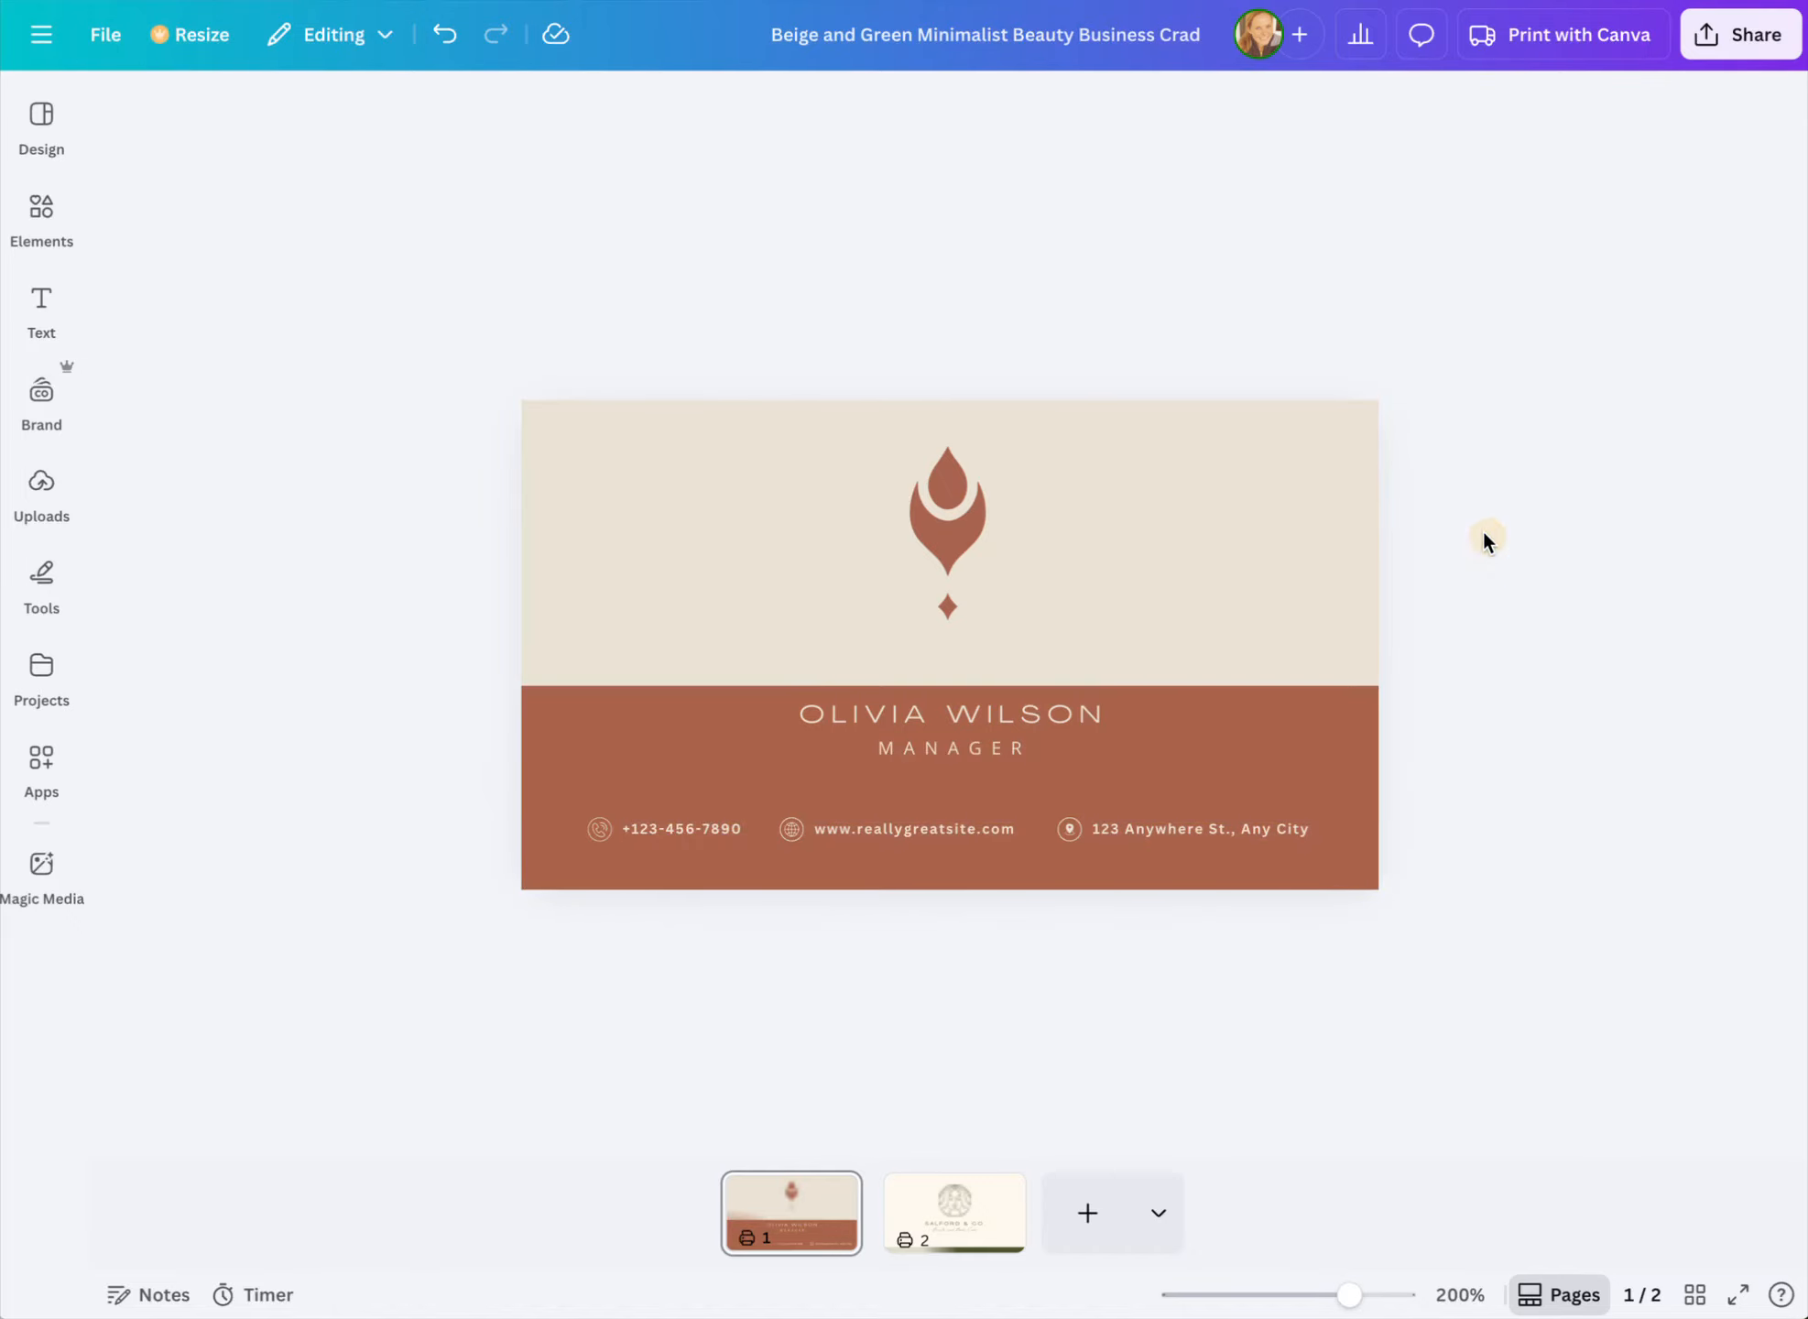
Apply the Main Color Palette to page 2, shuffling until it has a terracotta background, cream logo and text, and a cream strip
click(980, 1220)
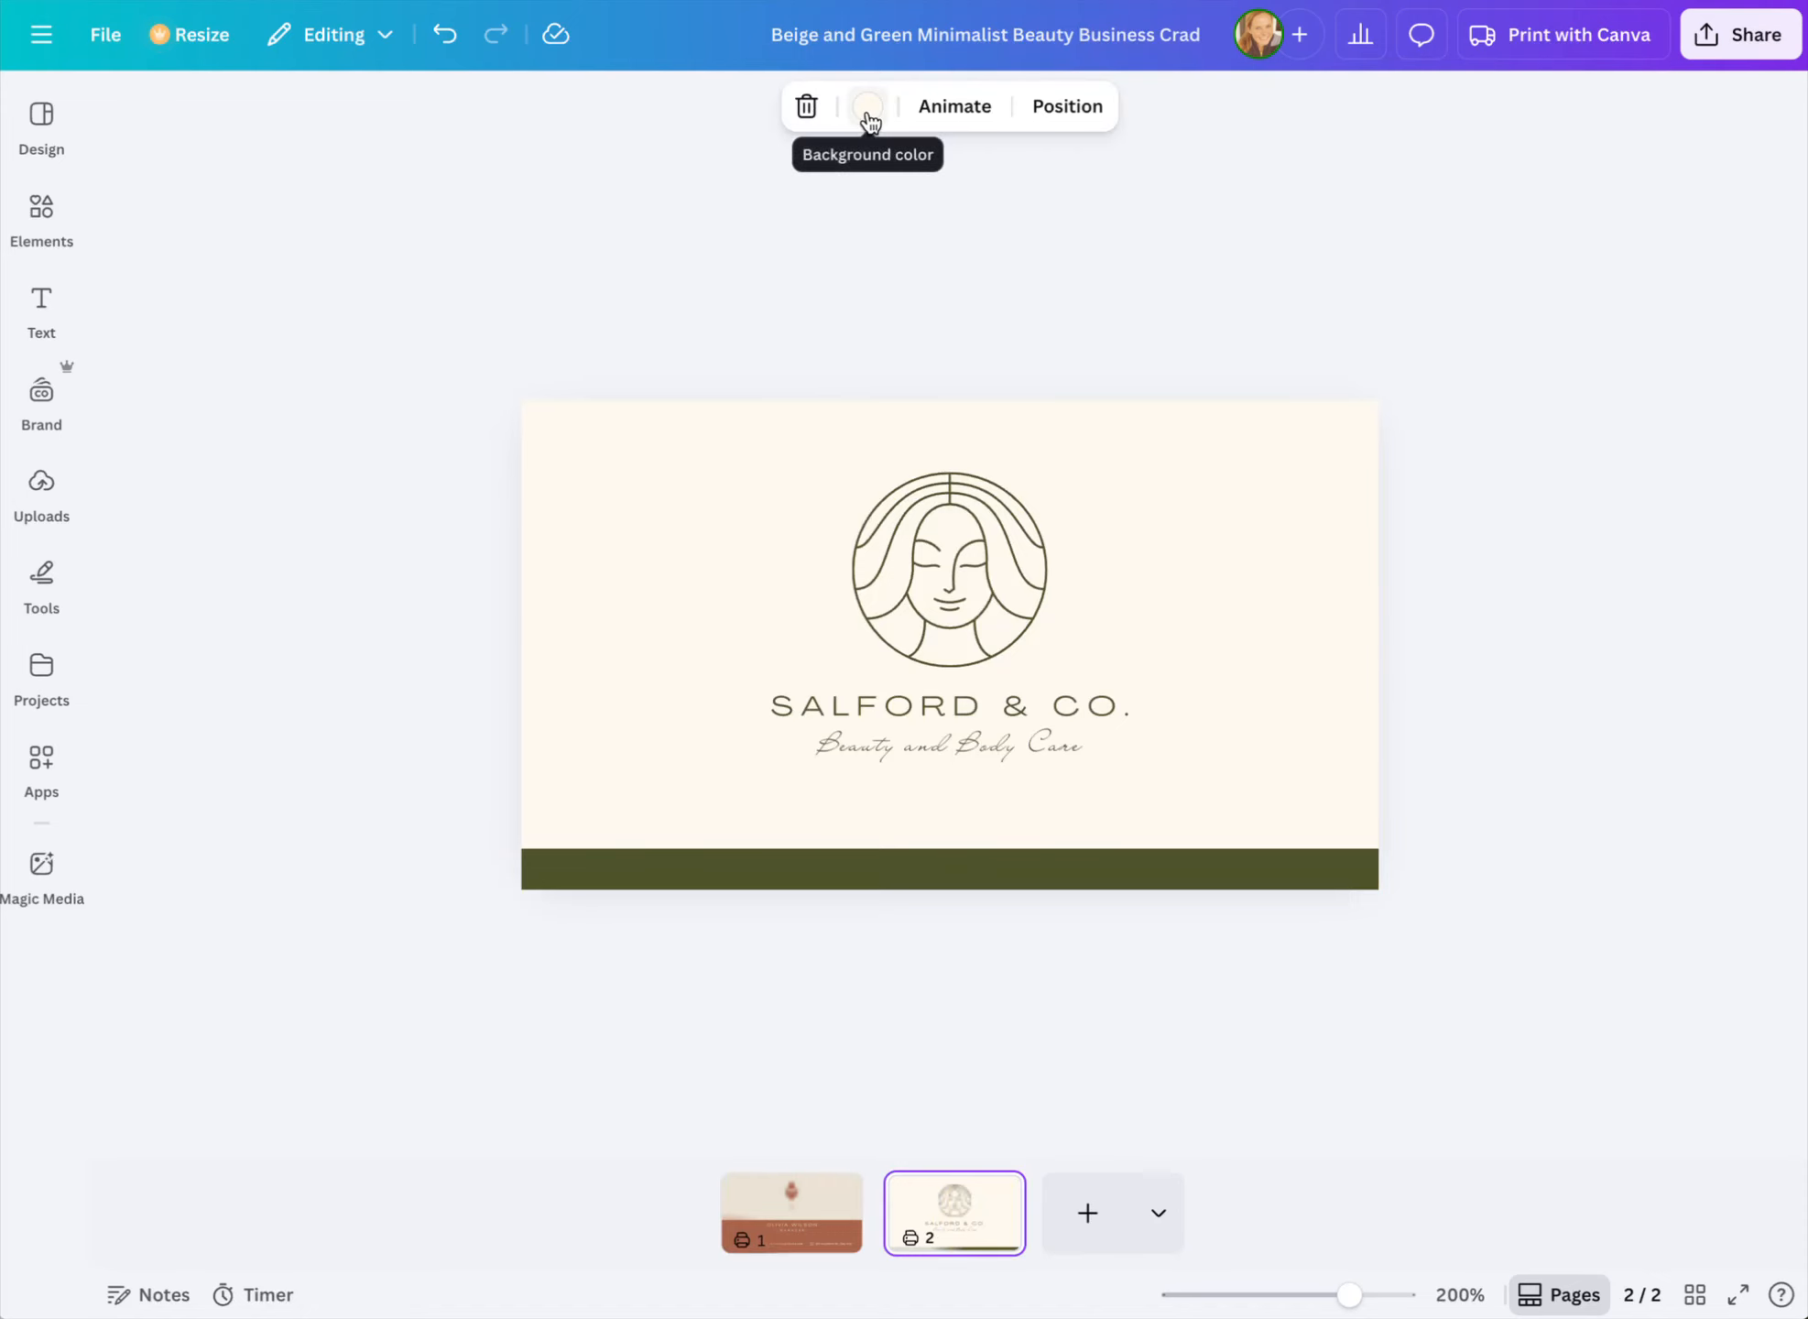
mouse_move(58, 406)
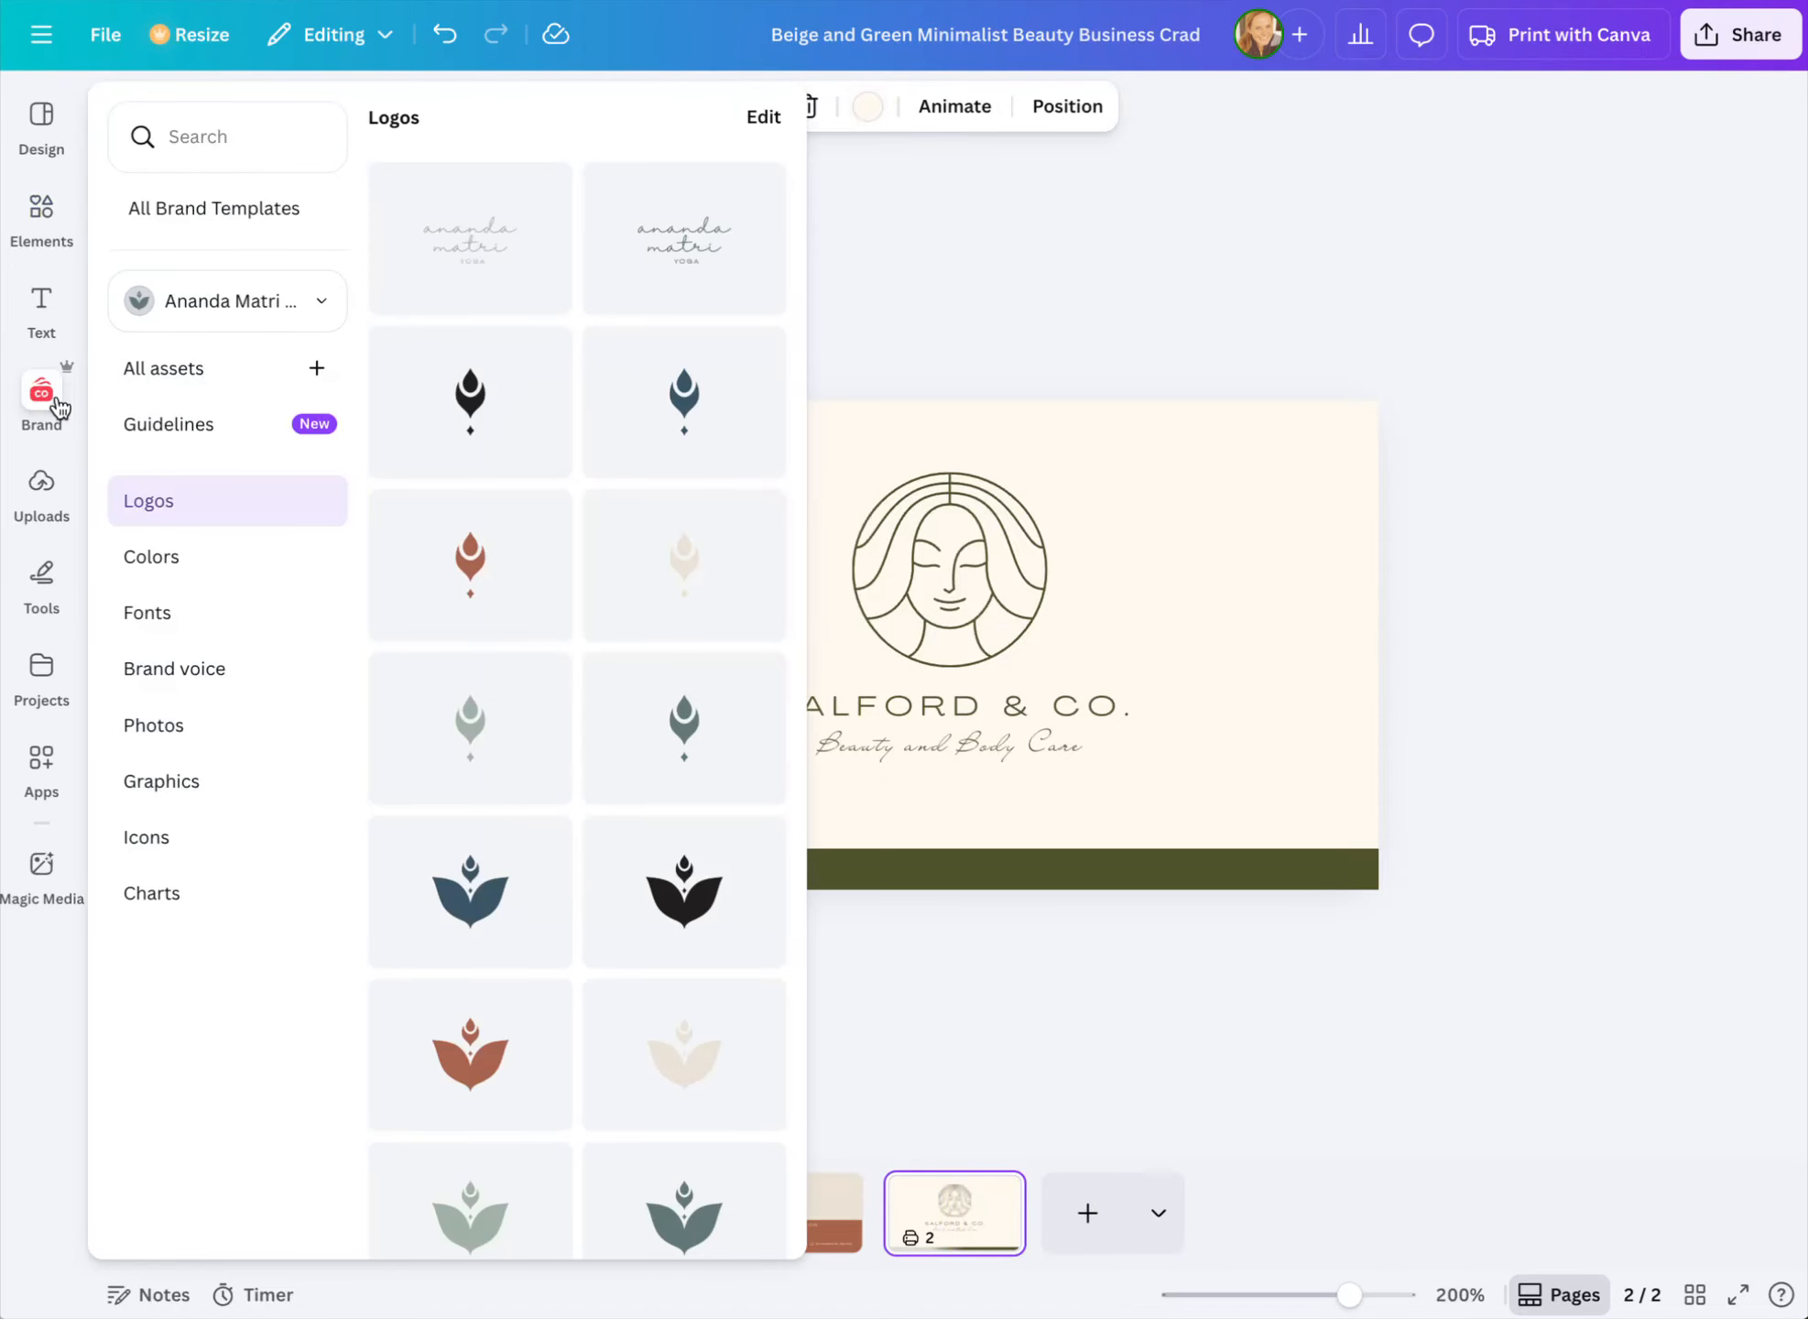
click(176, 559)
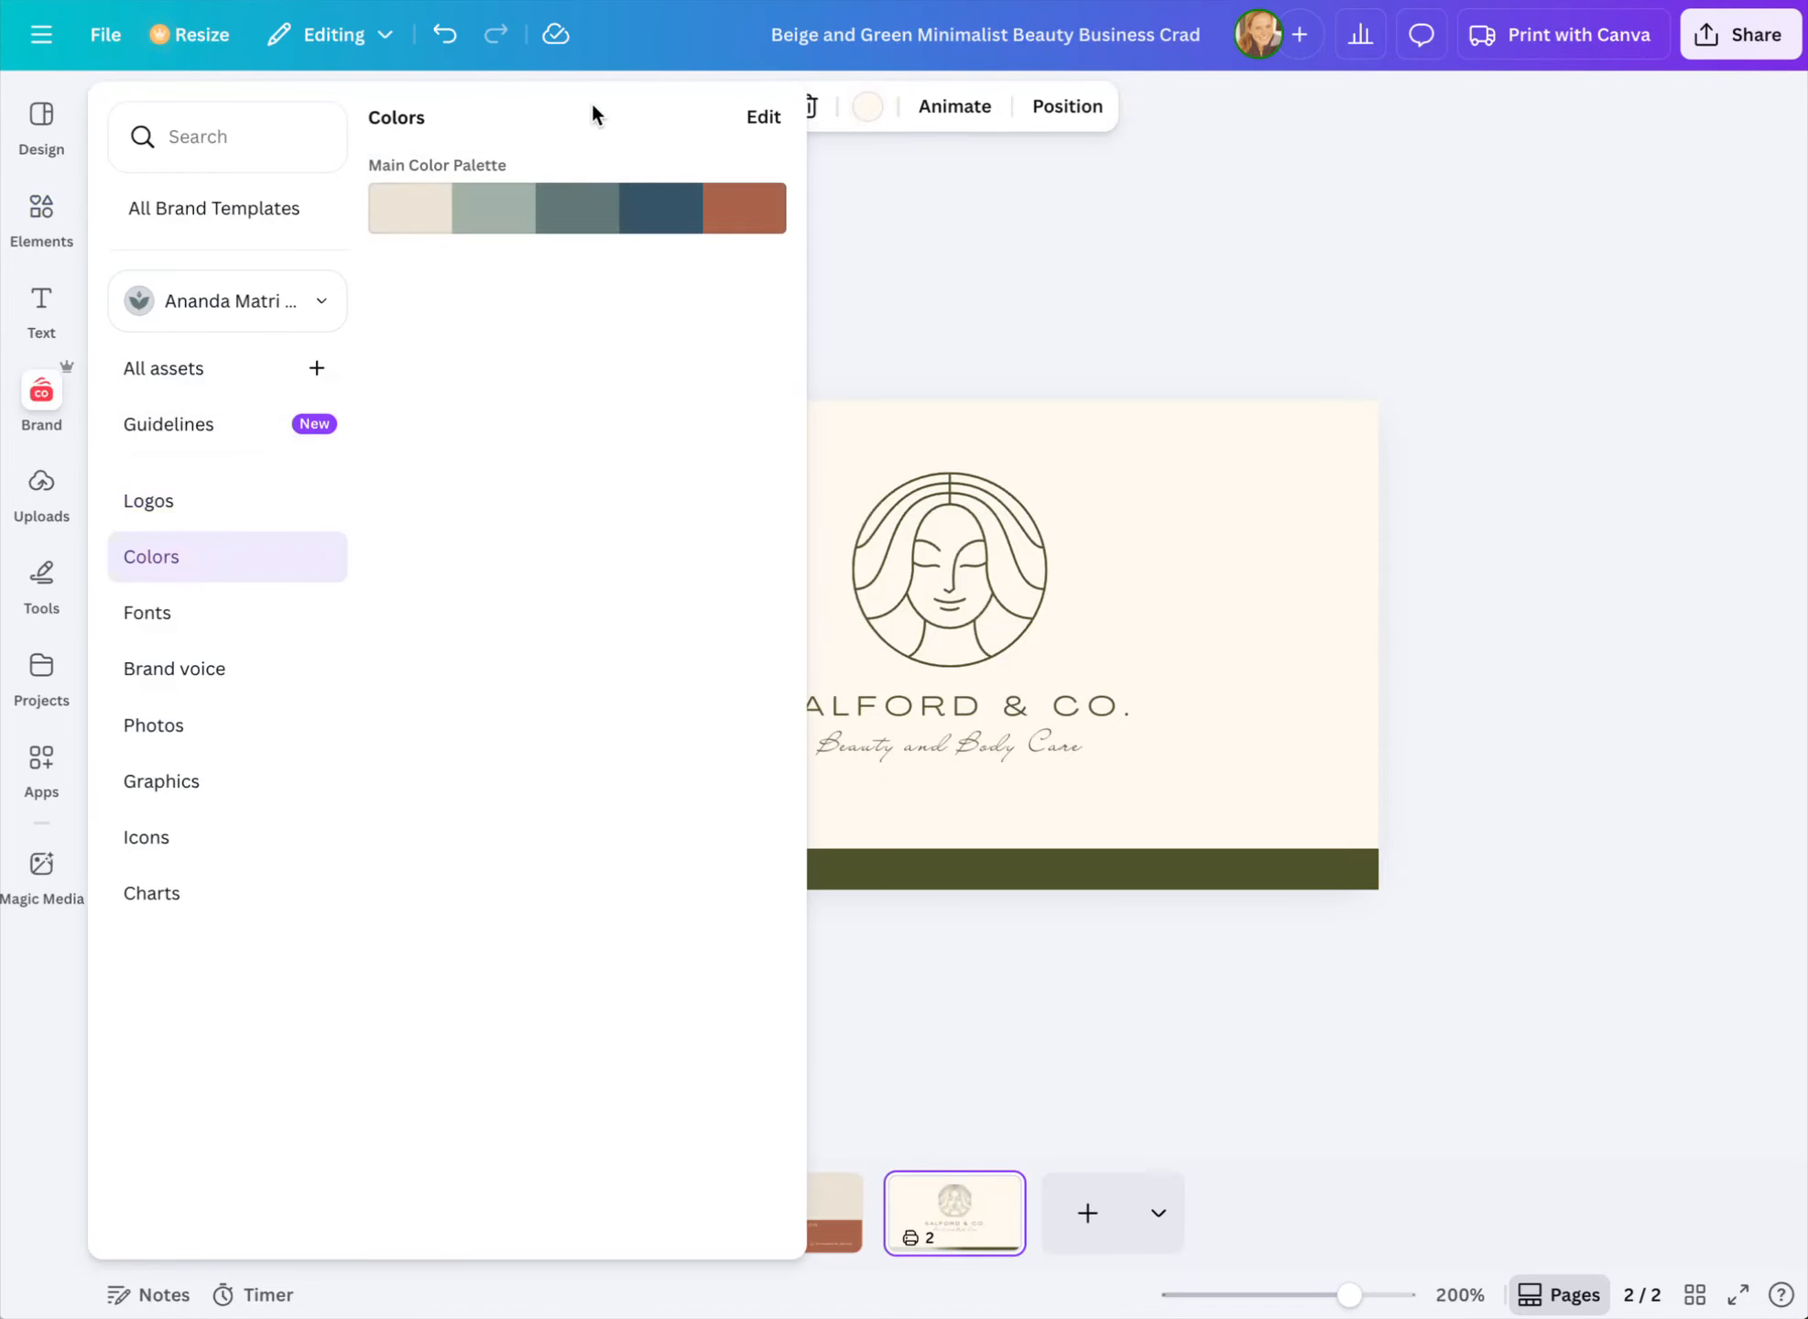
click(562, 215)
click(562, 214)
click(562, 215)
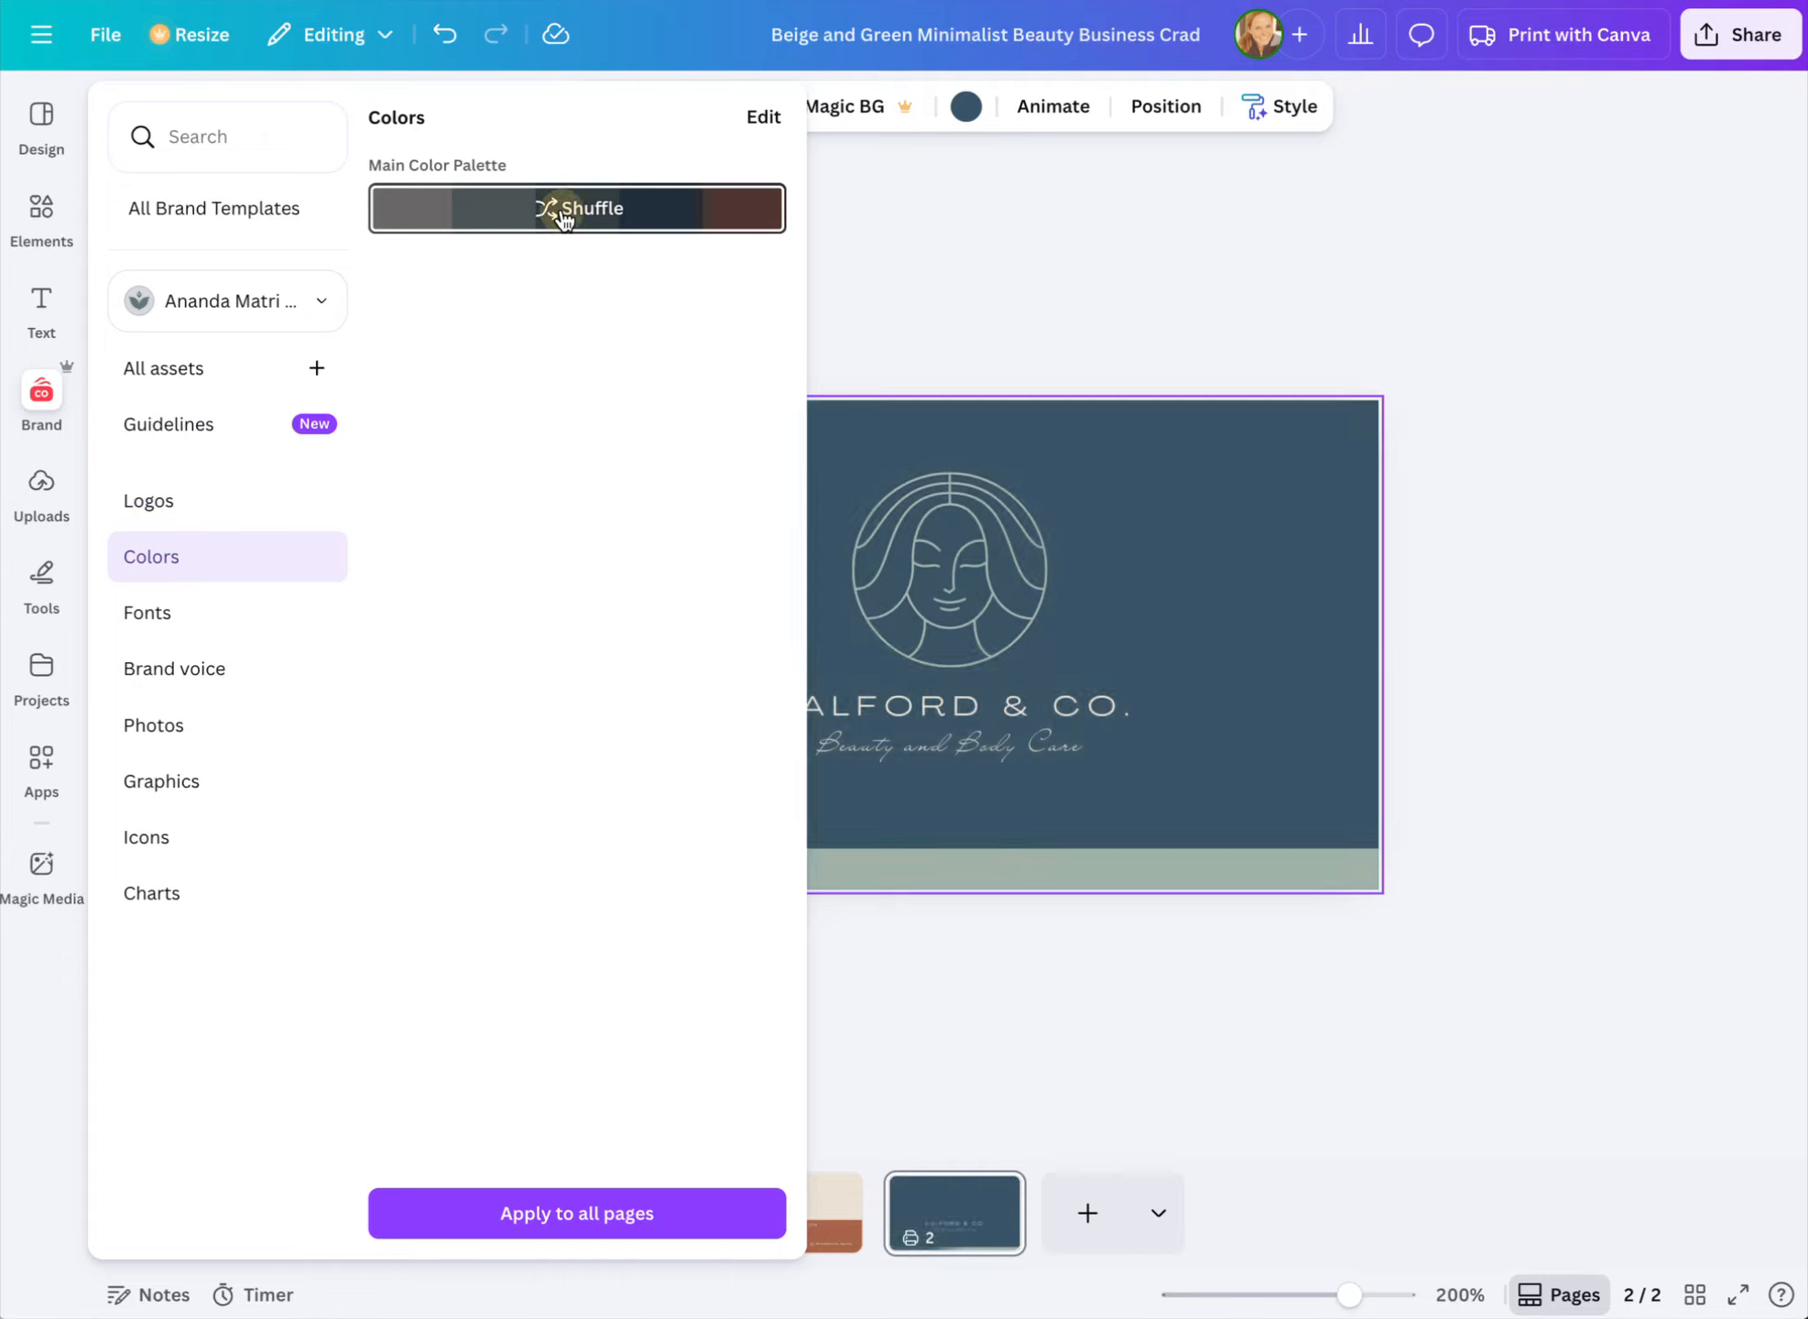
click(562, 215)
click(563, 214)
click(562, 215)
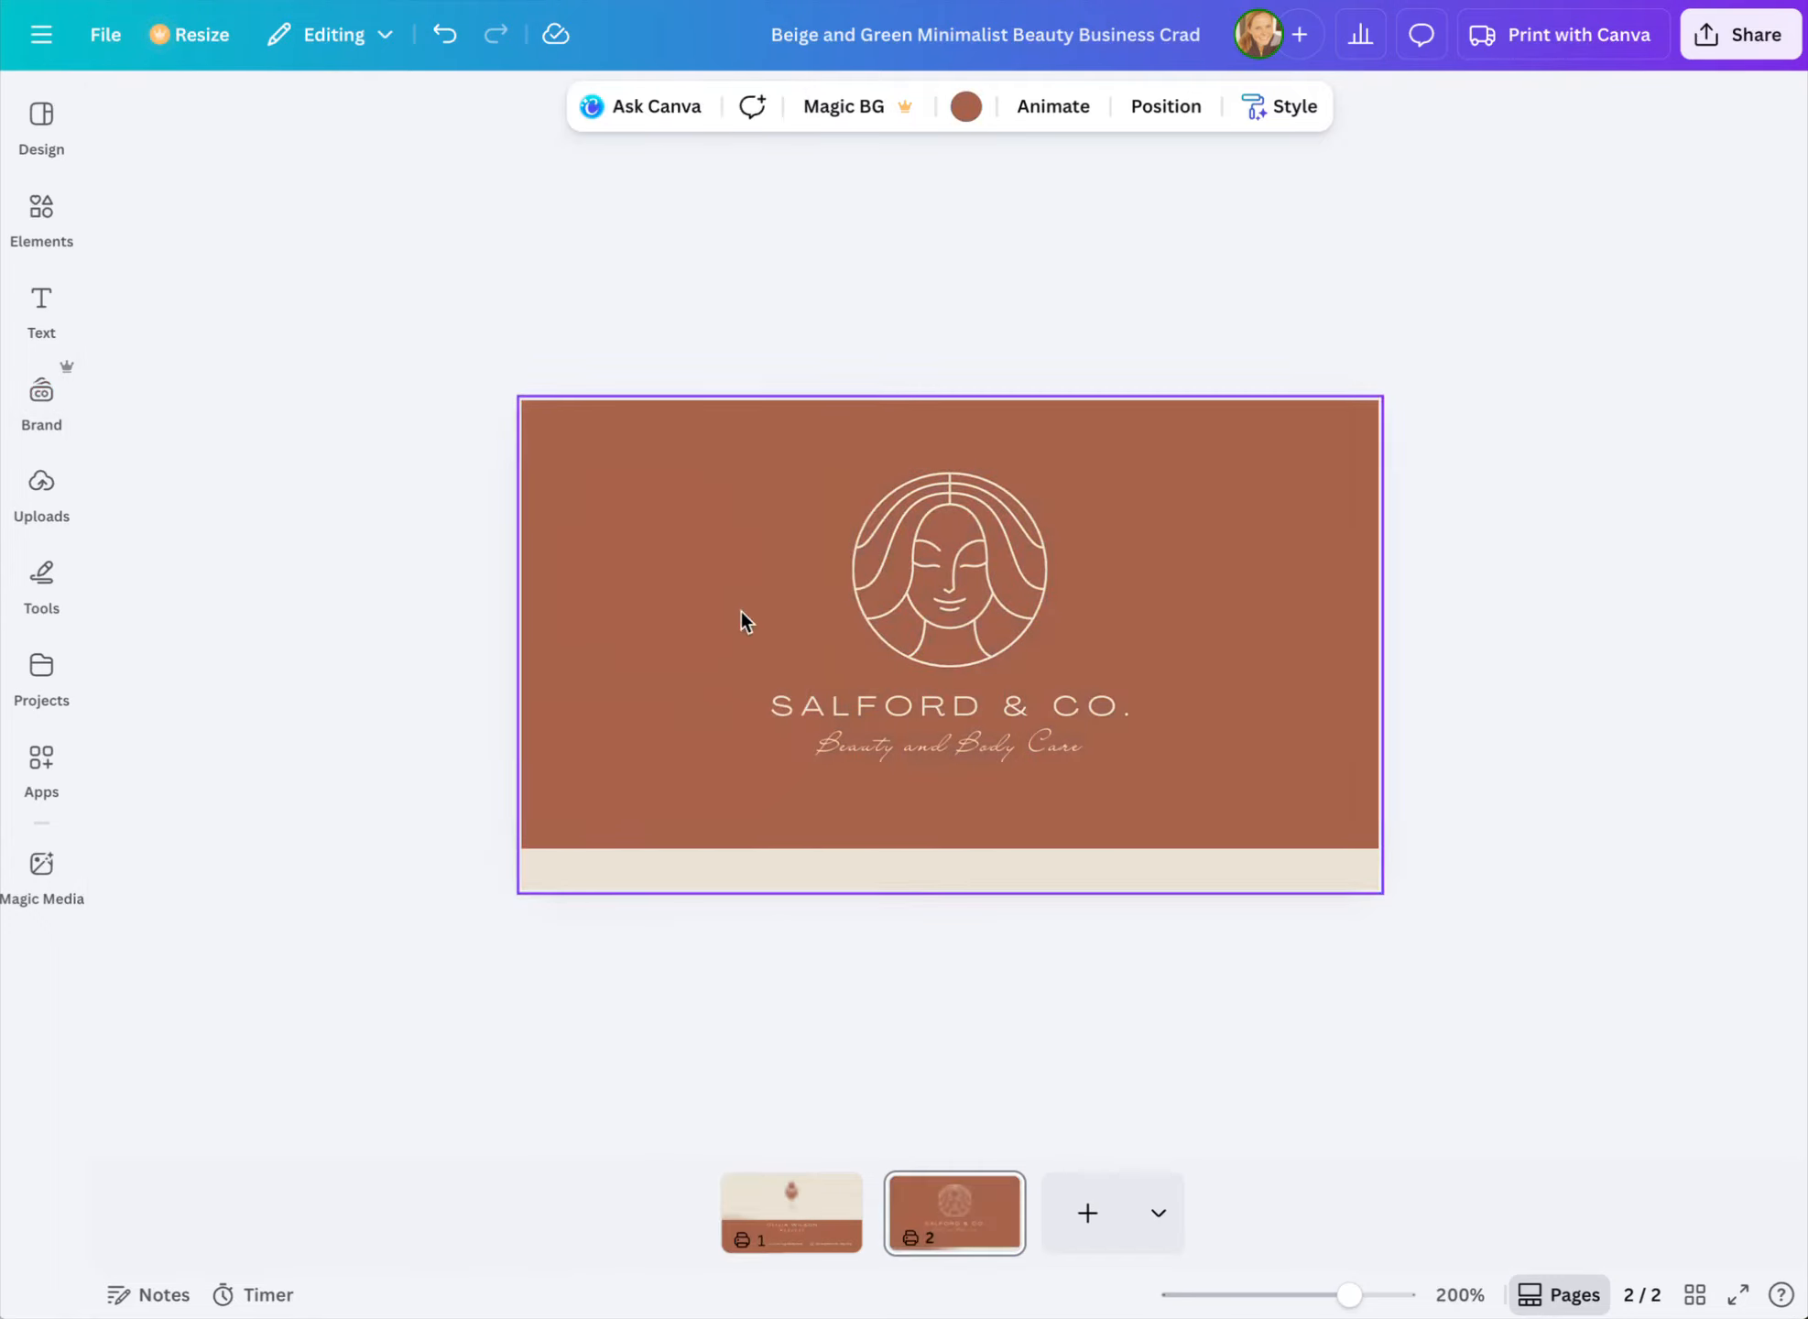
Delete the Beauty and Body Care tagline, the SALFORD & CO. name and the face logo from page 2
click(950, 735)
key(Delete)
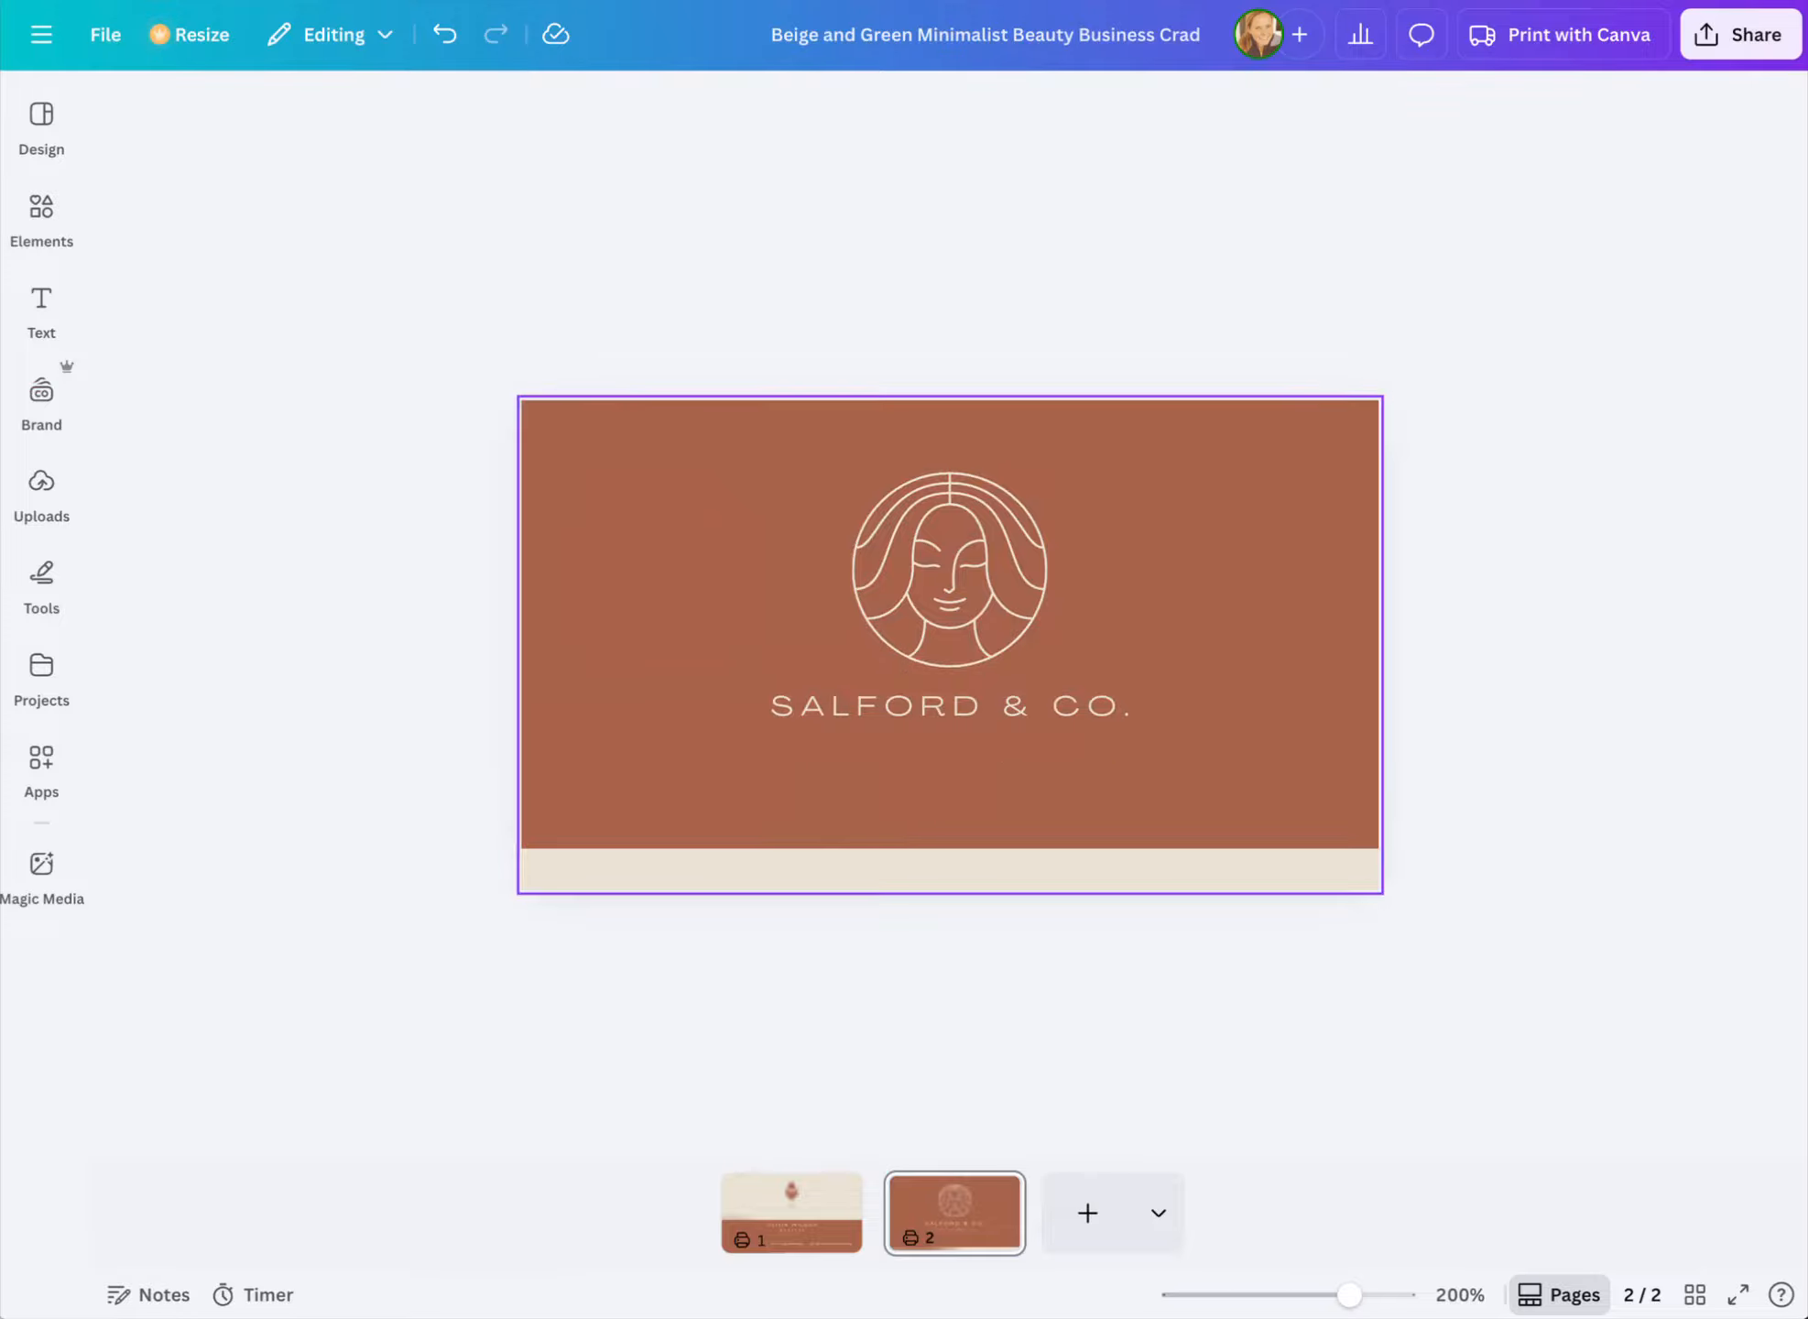
click(940, 702)
key(Delete)
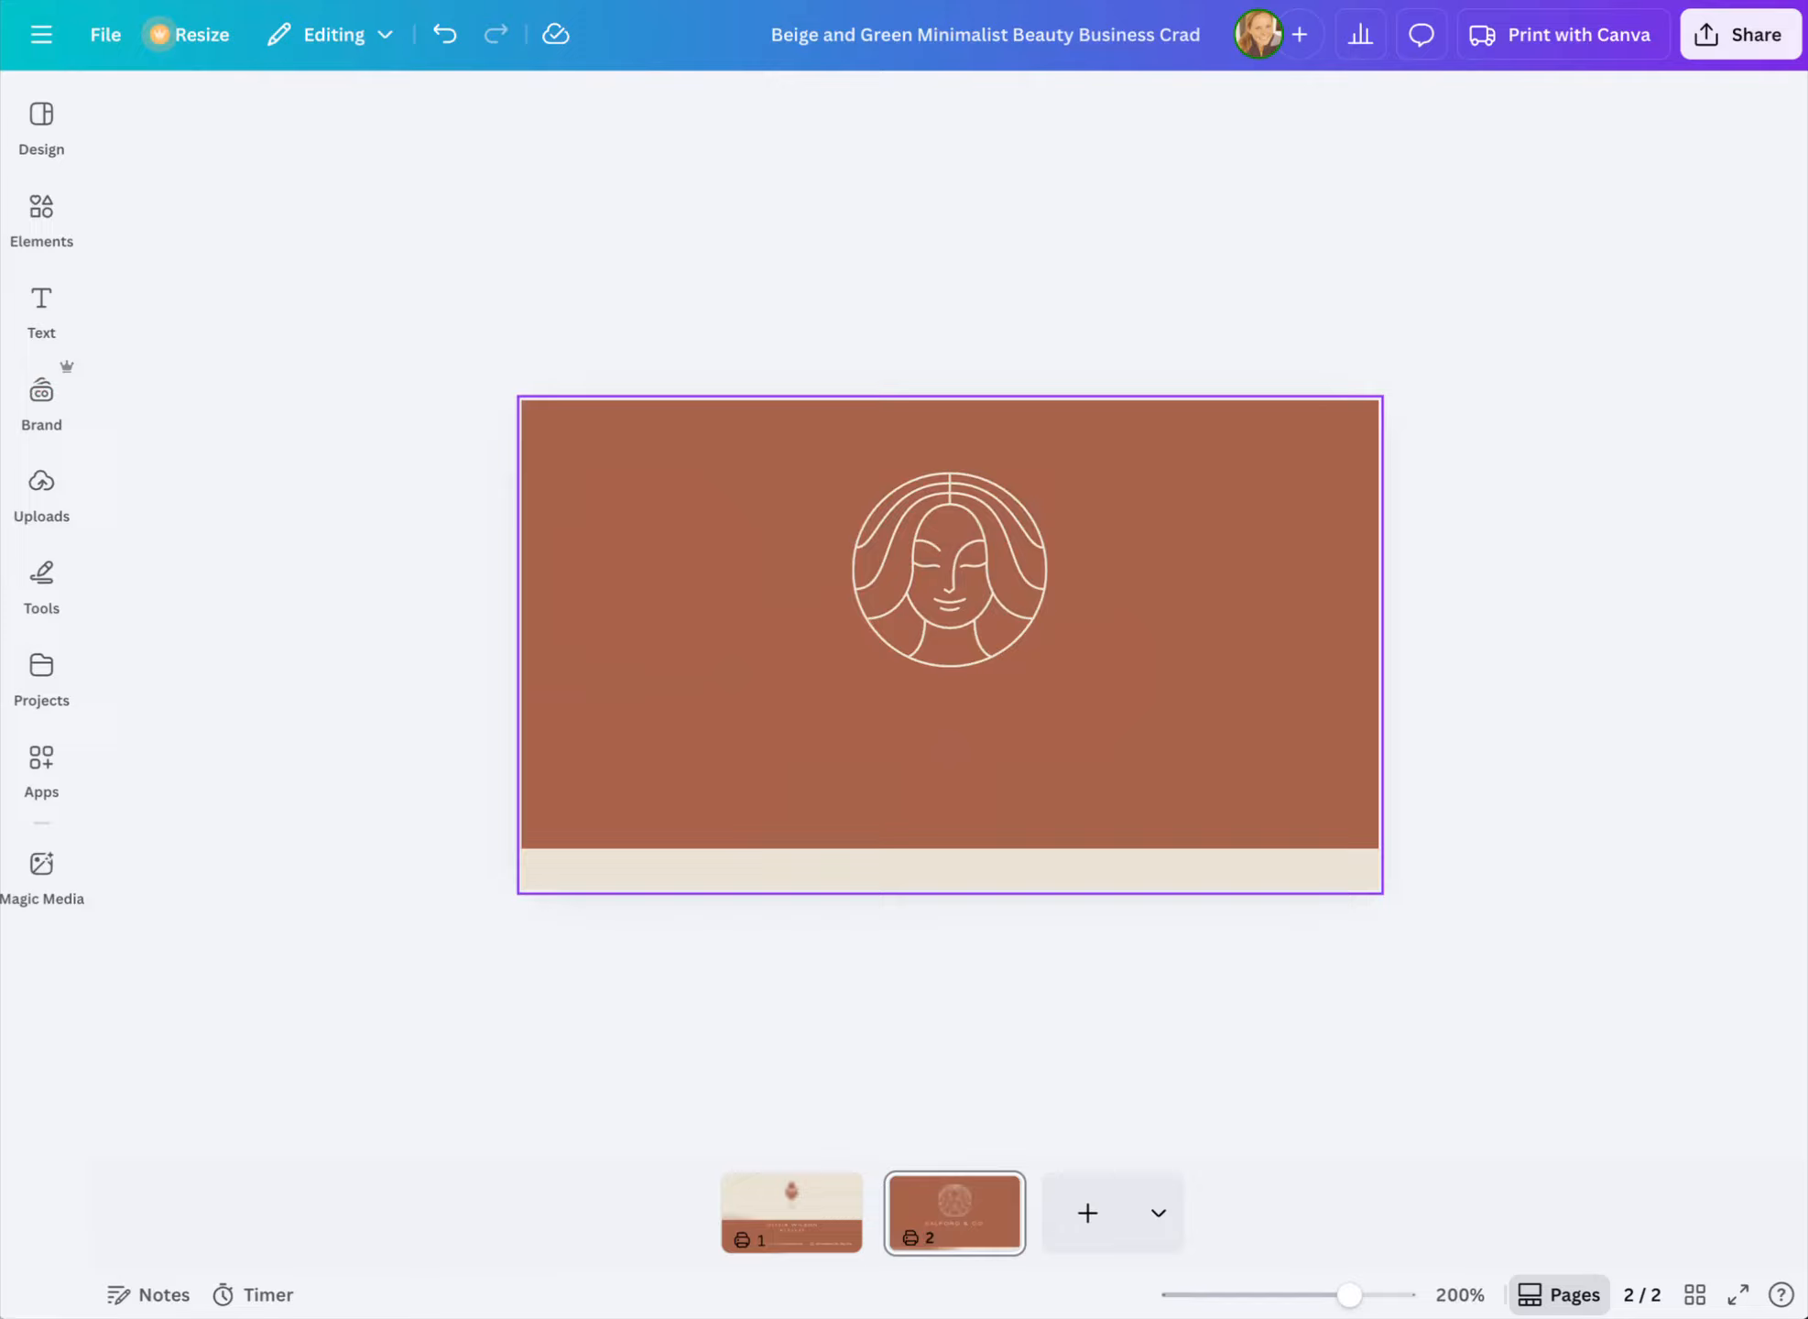
click(940, 570)
key(Delete)
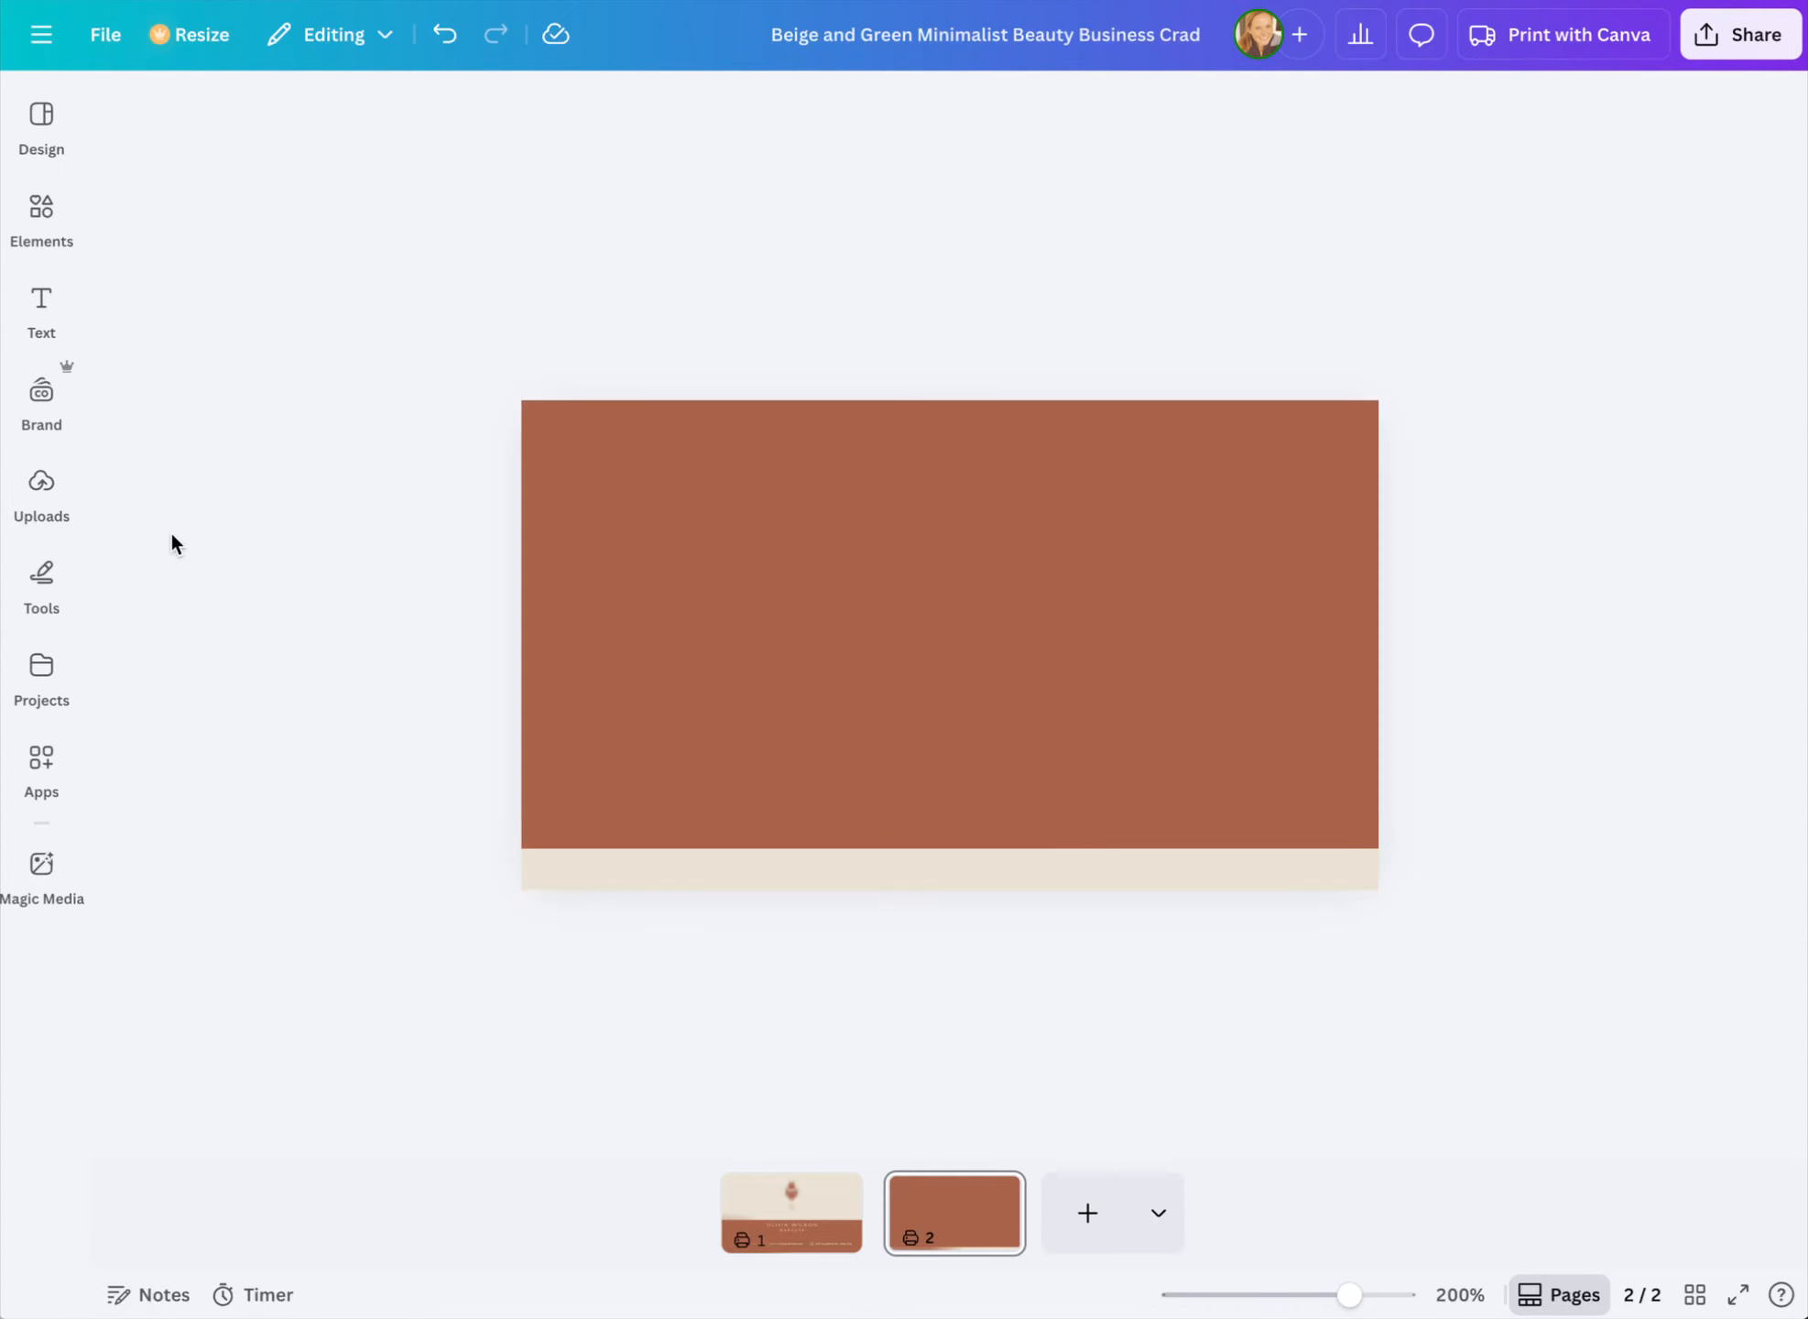
Add the cream Grounded in Growth Ananda Matri brand logo to page 2, enlarge it and centre it on the terracotta area
click(41, 392)
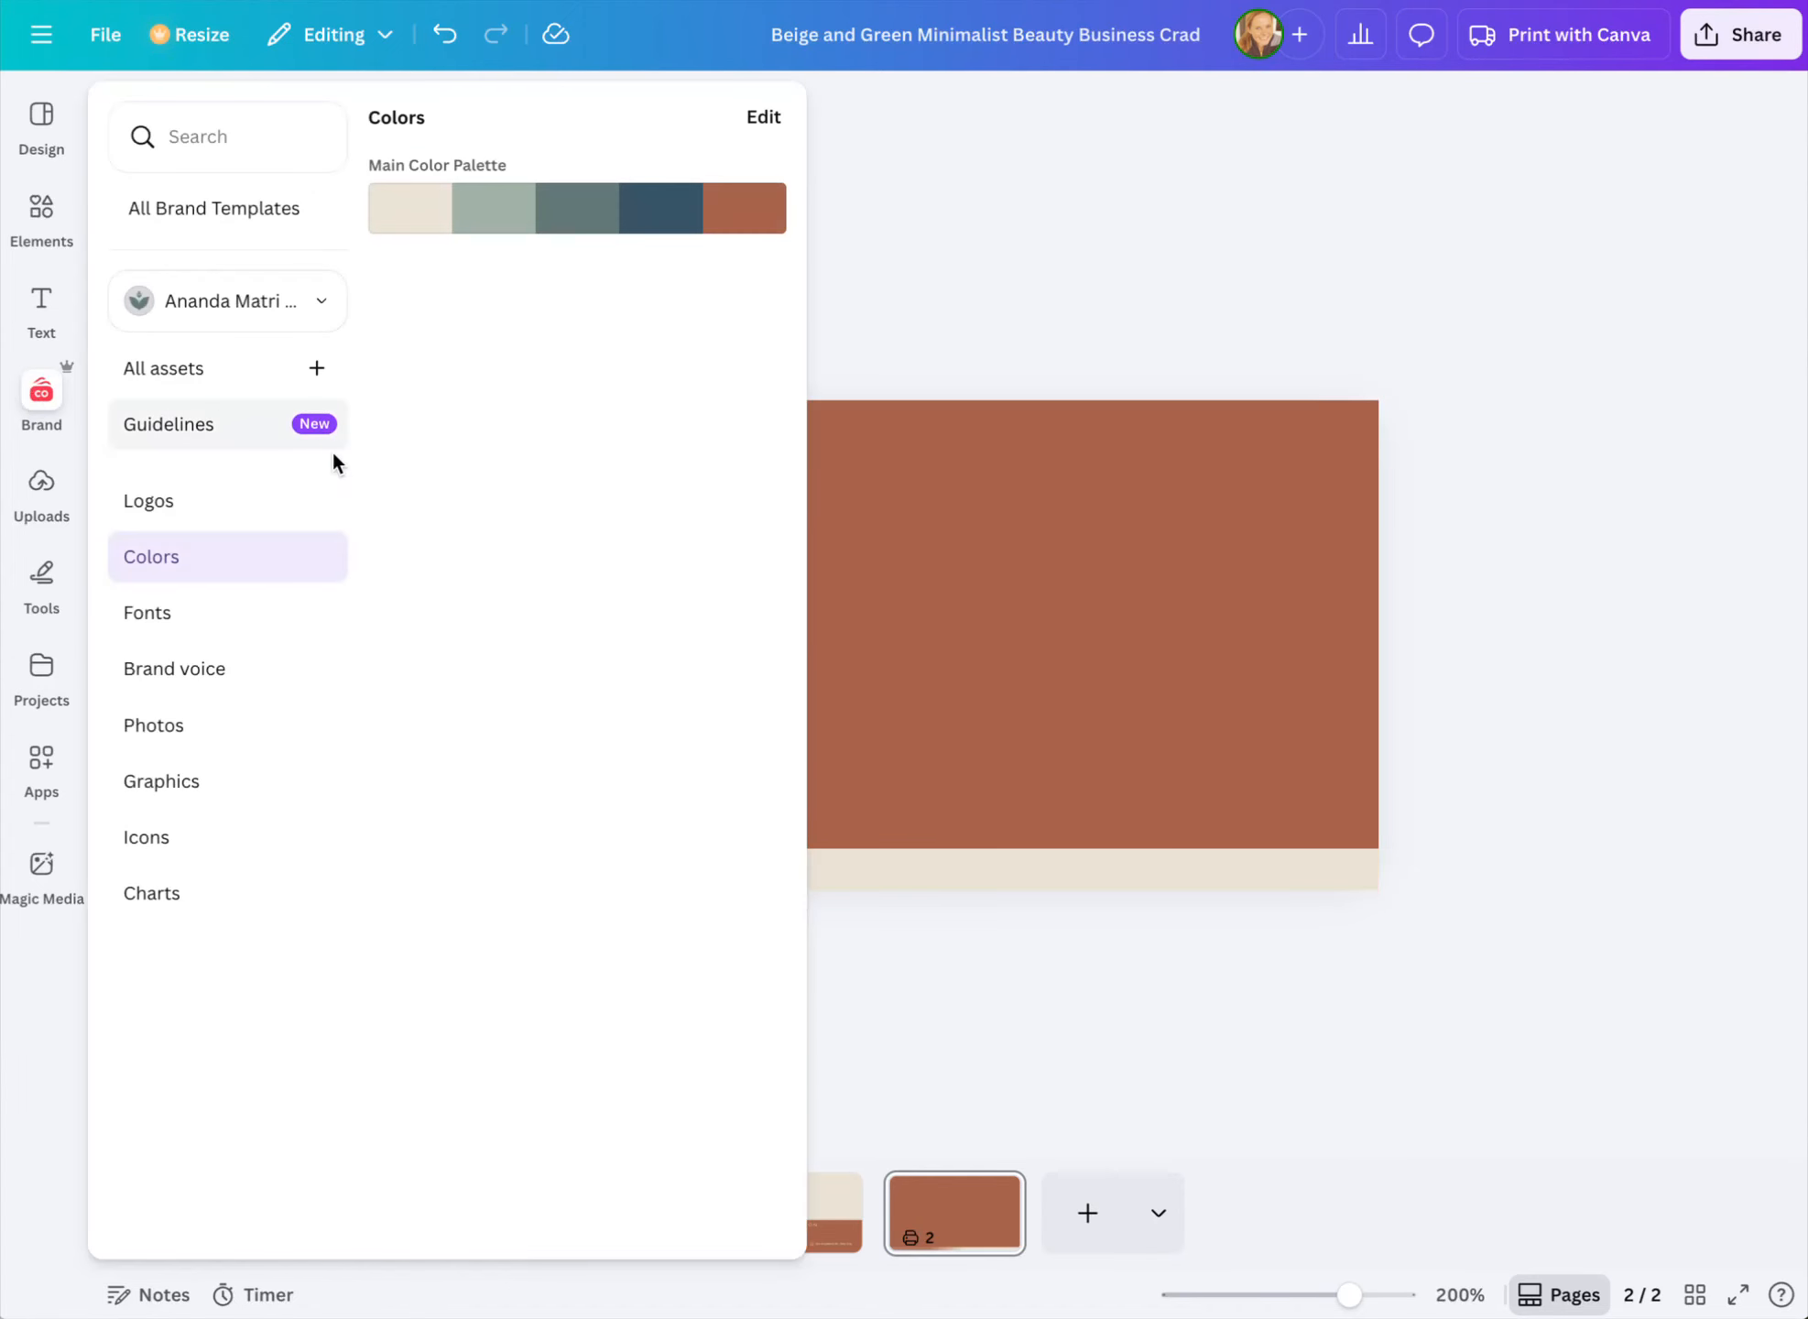
click(190, 502)
click(592, 374)
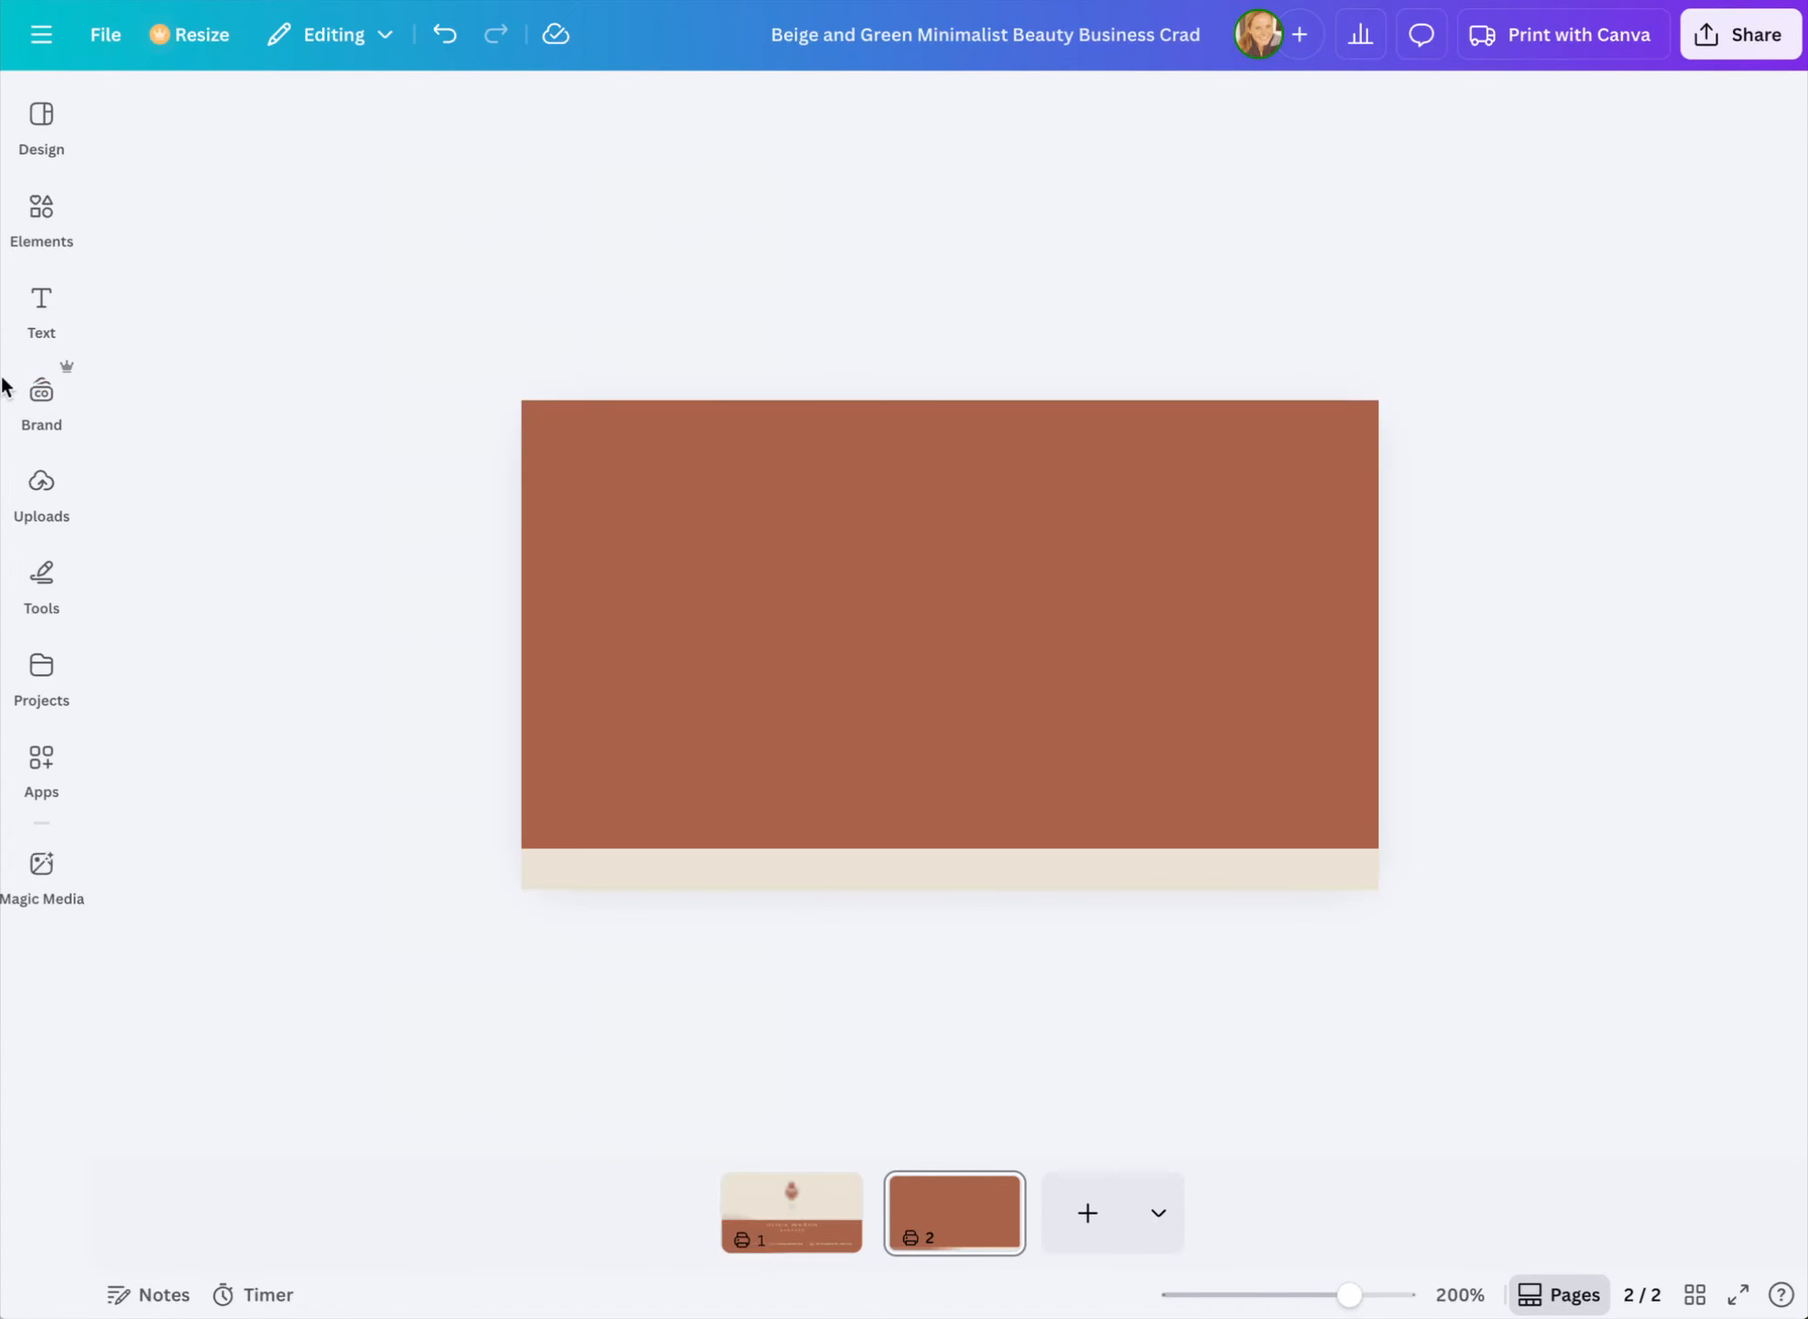
click(28, 392)
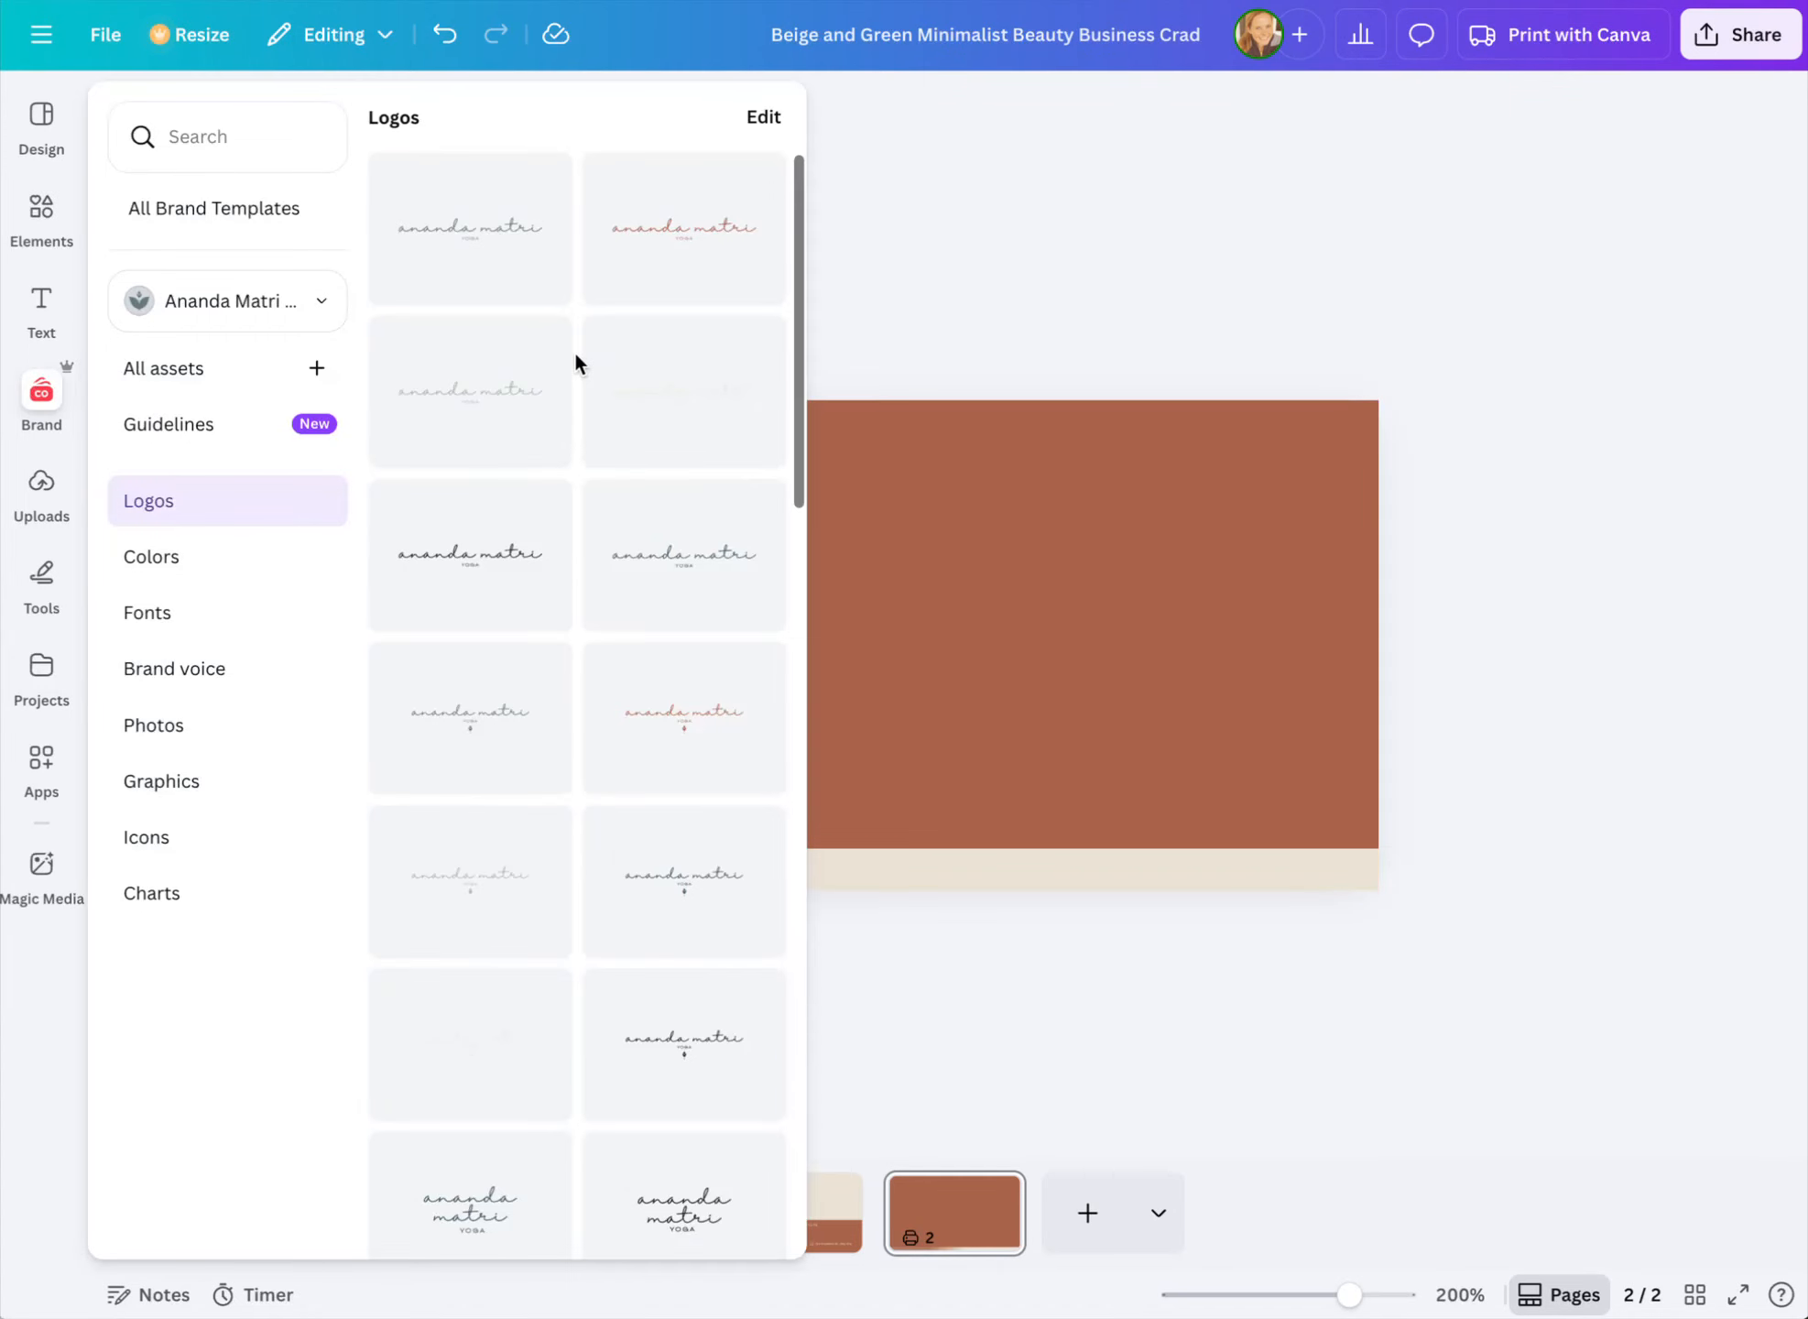
scroll(576, 360, down, 20)
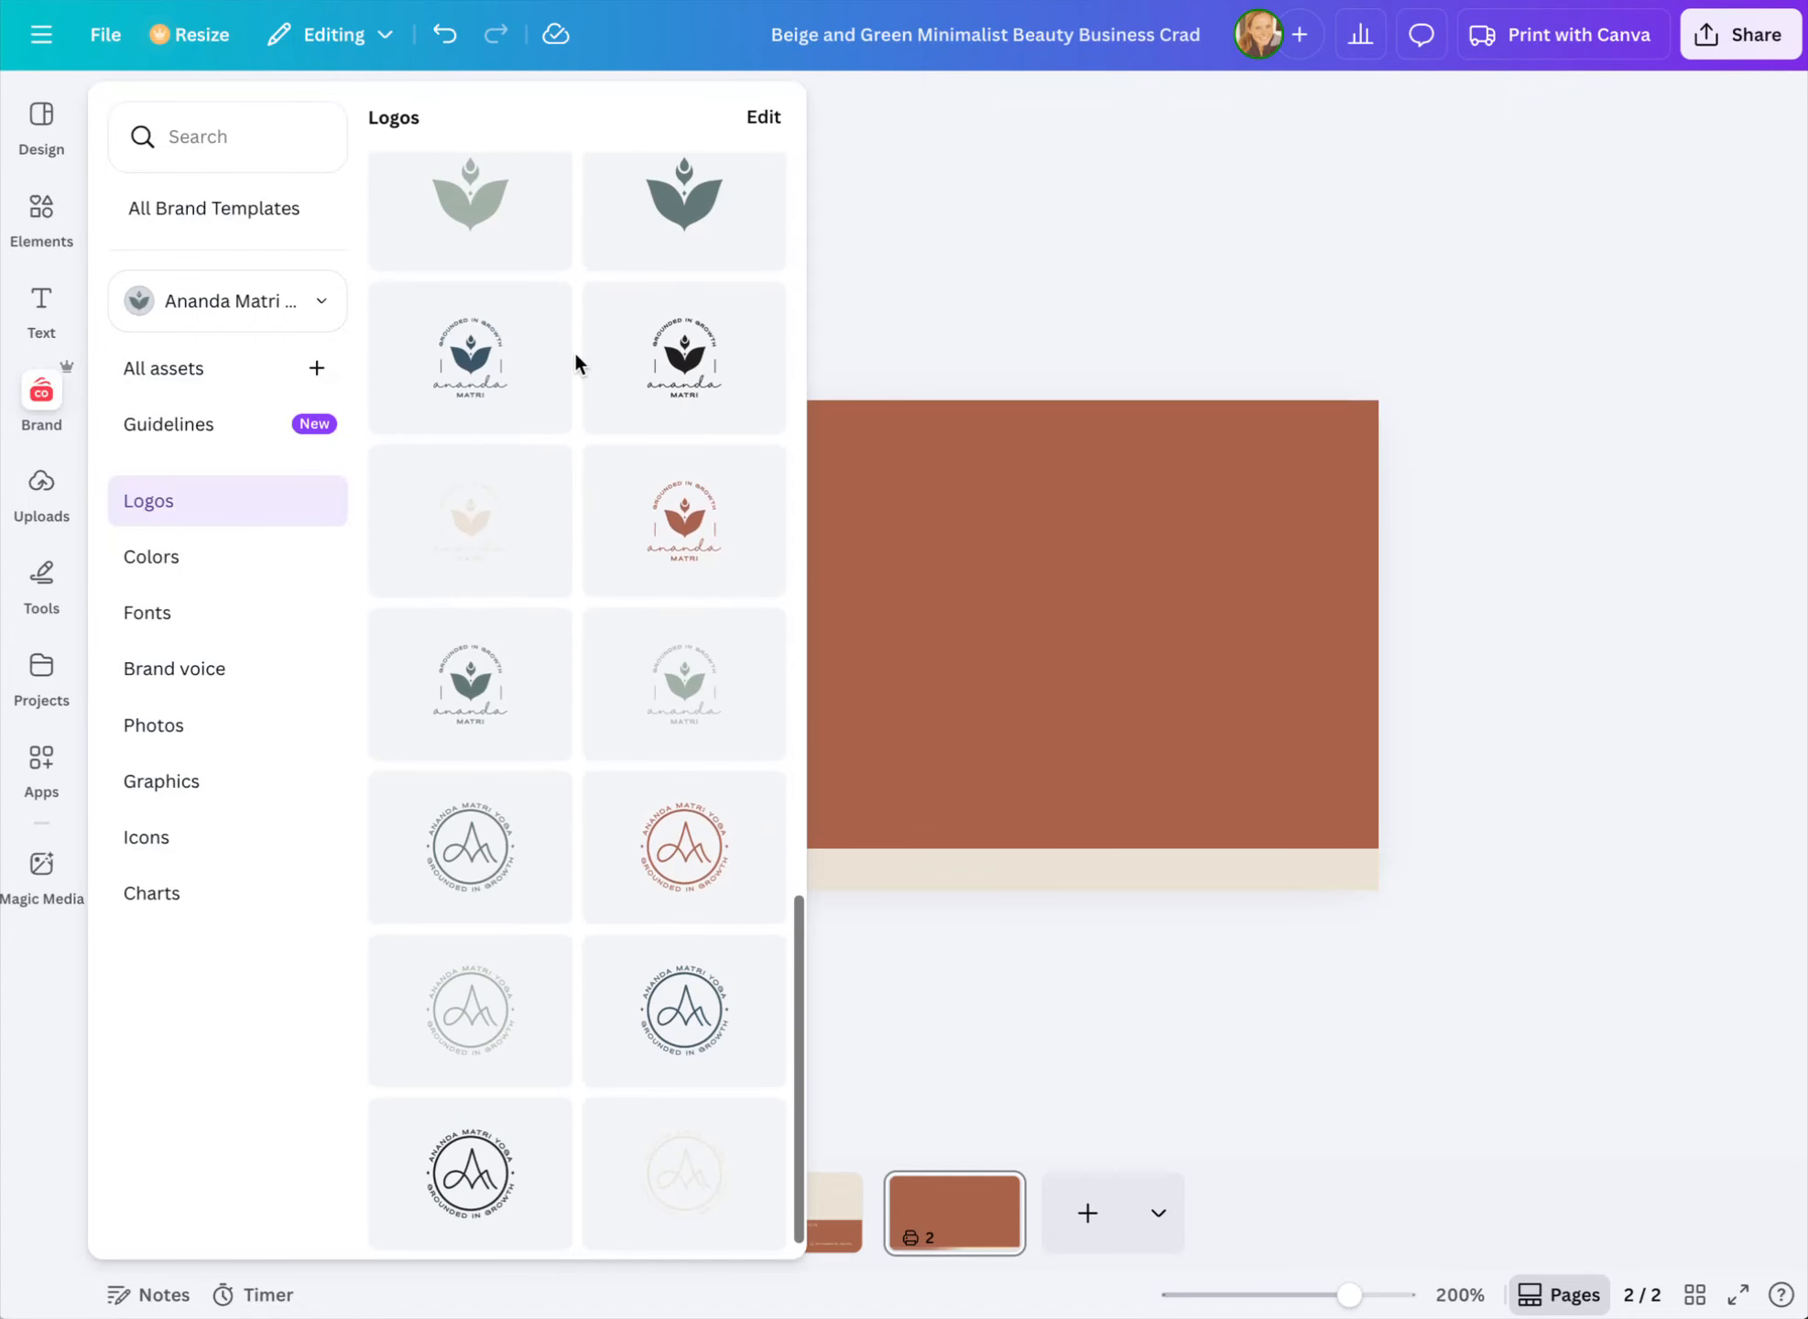
click(466, 534)
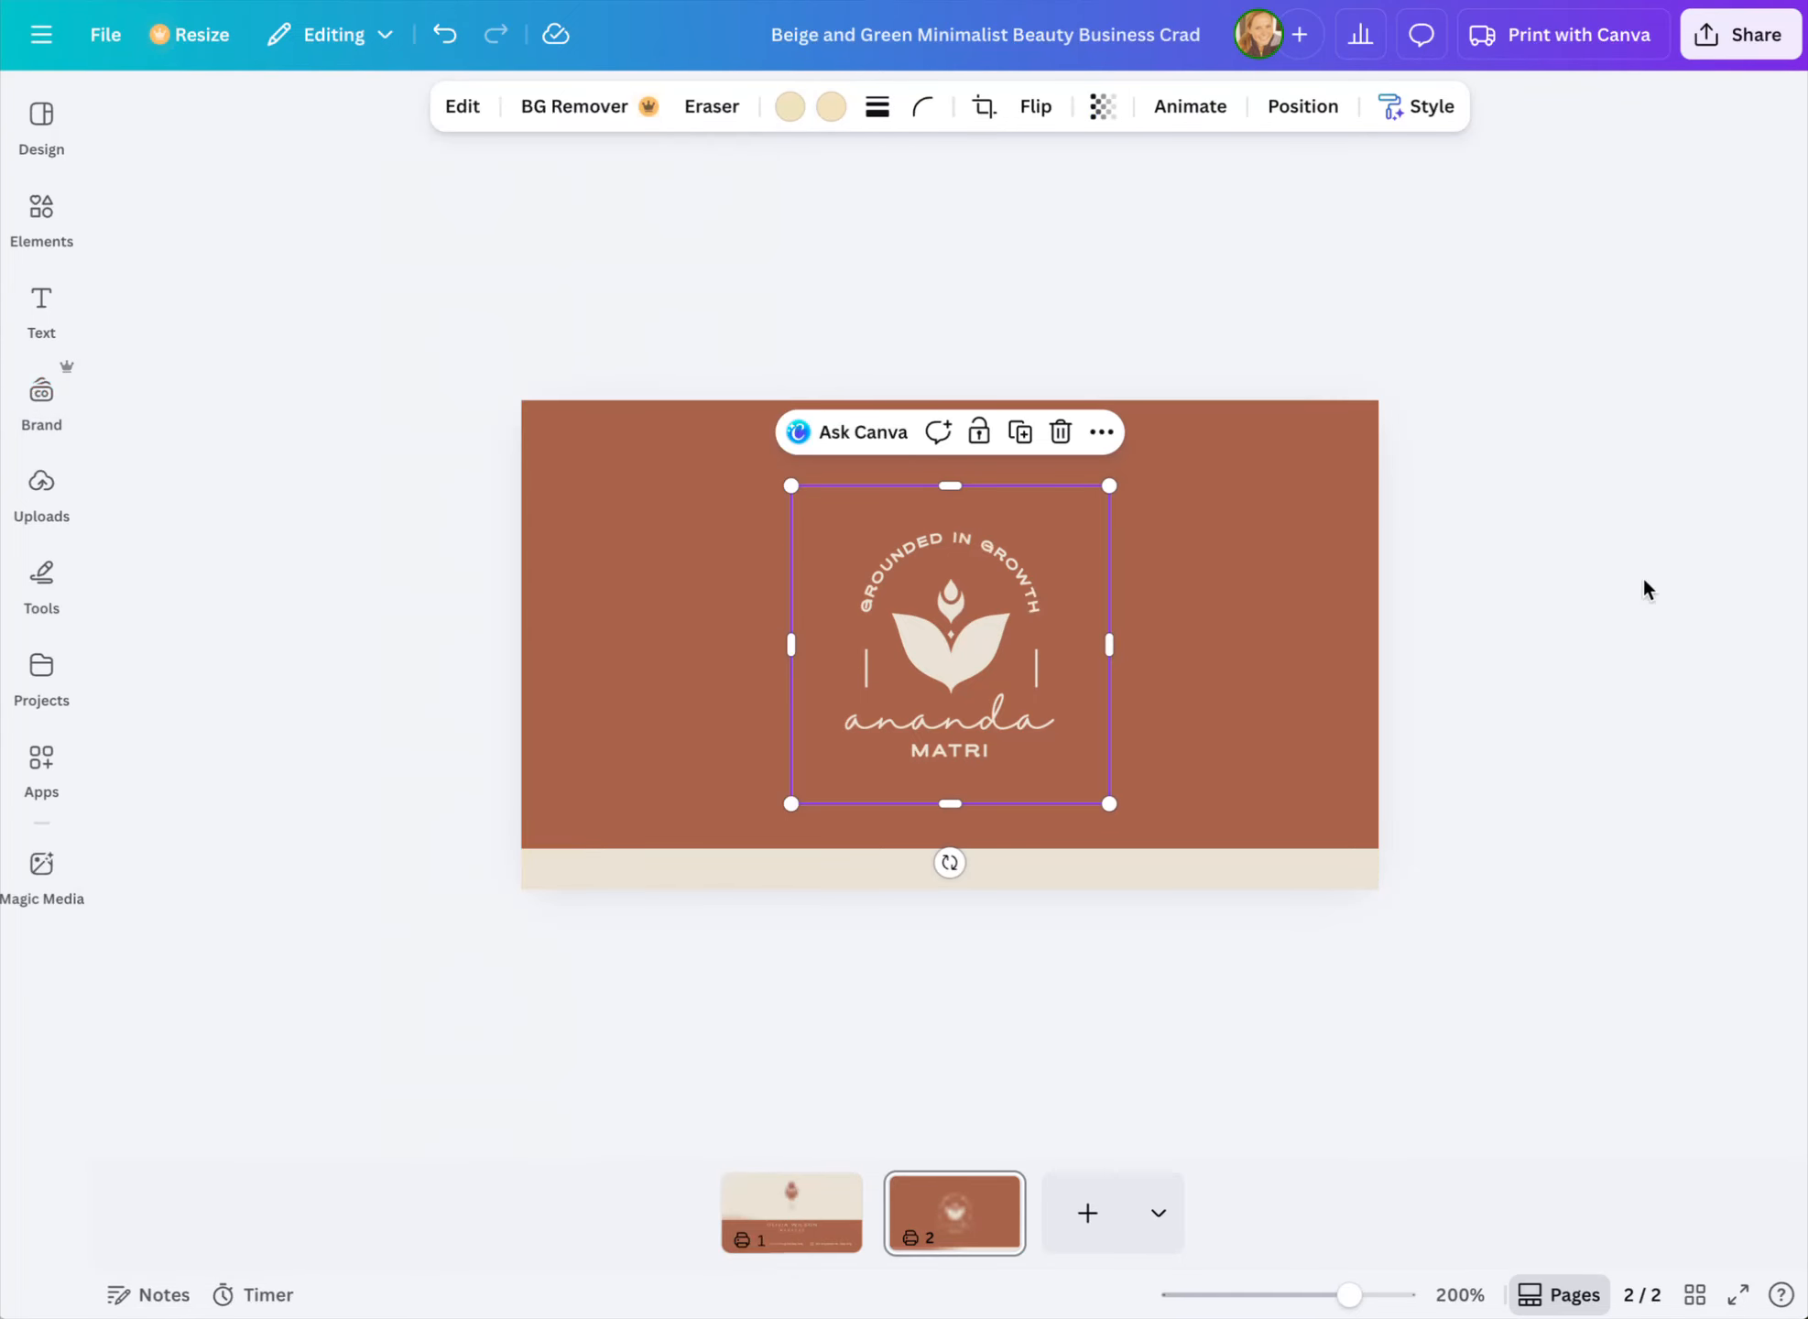
drag(1109, 485, 1230, 435)
drag(1045, 616, 1007, 649)
click(1537, 500)
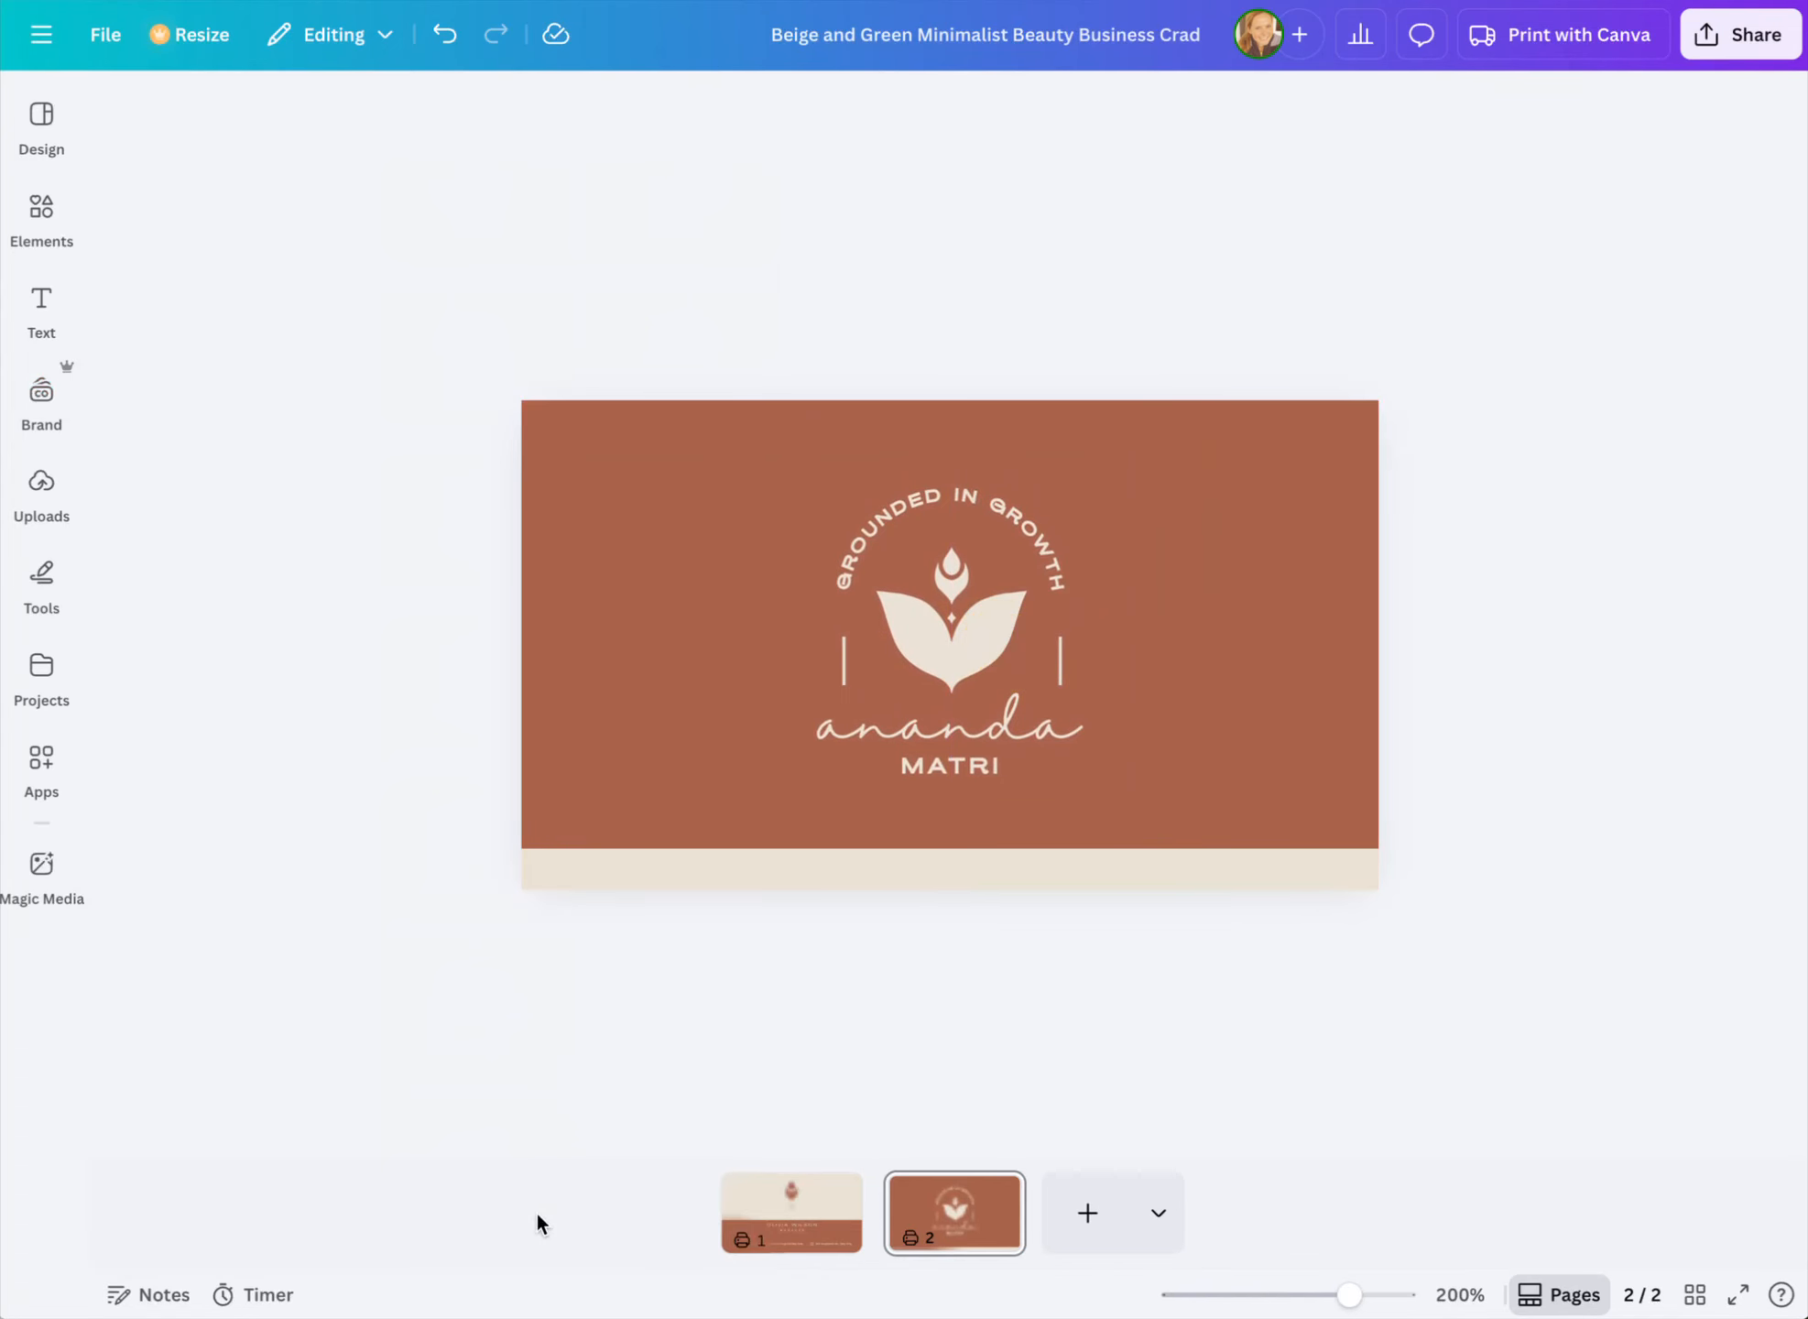
On page 1, enlarge the cardholder's name to size 10.1 and widen its text box to about 2.2 in so it fits one line
click(771, 1191)
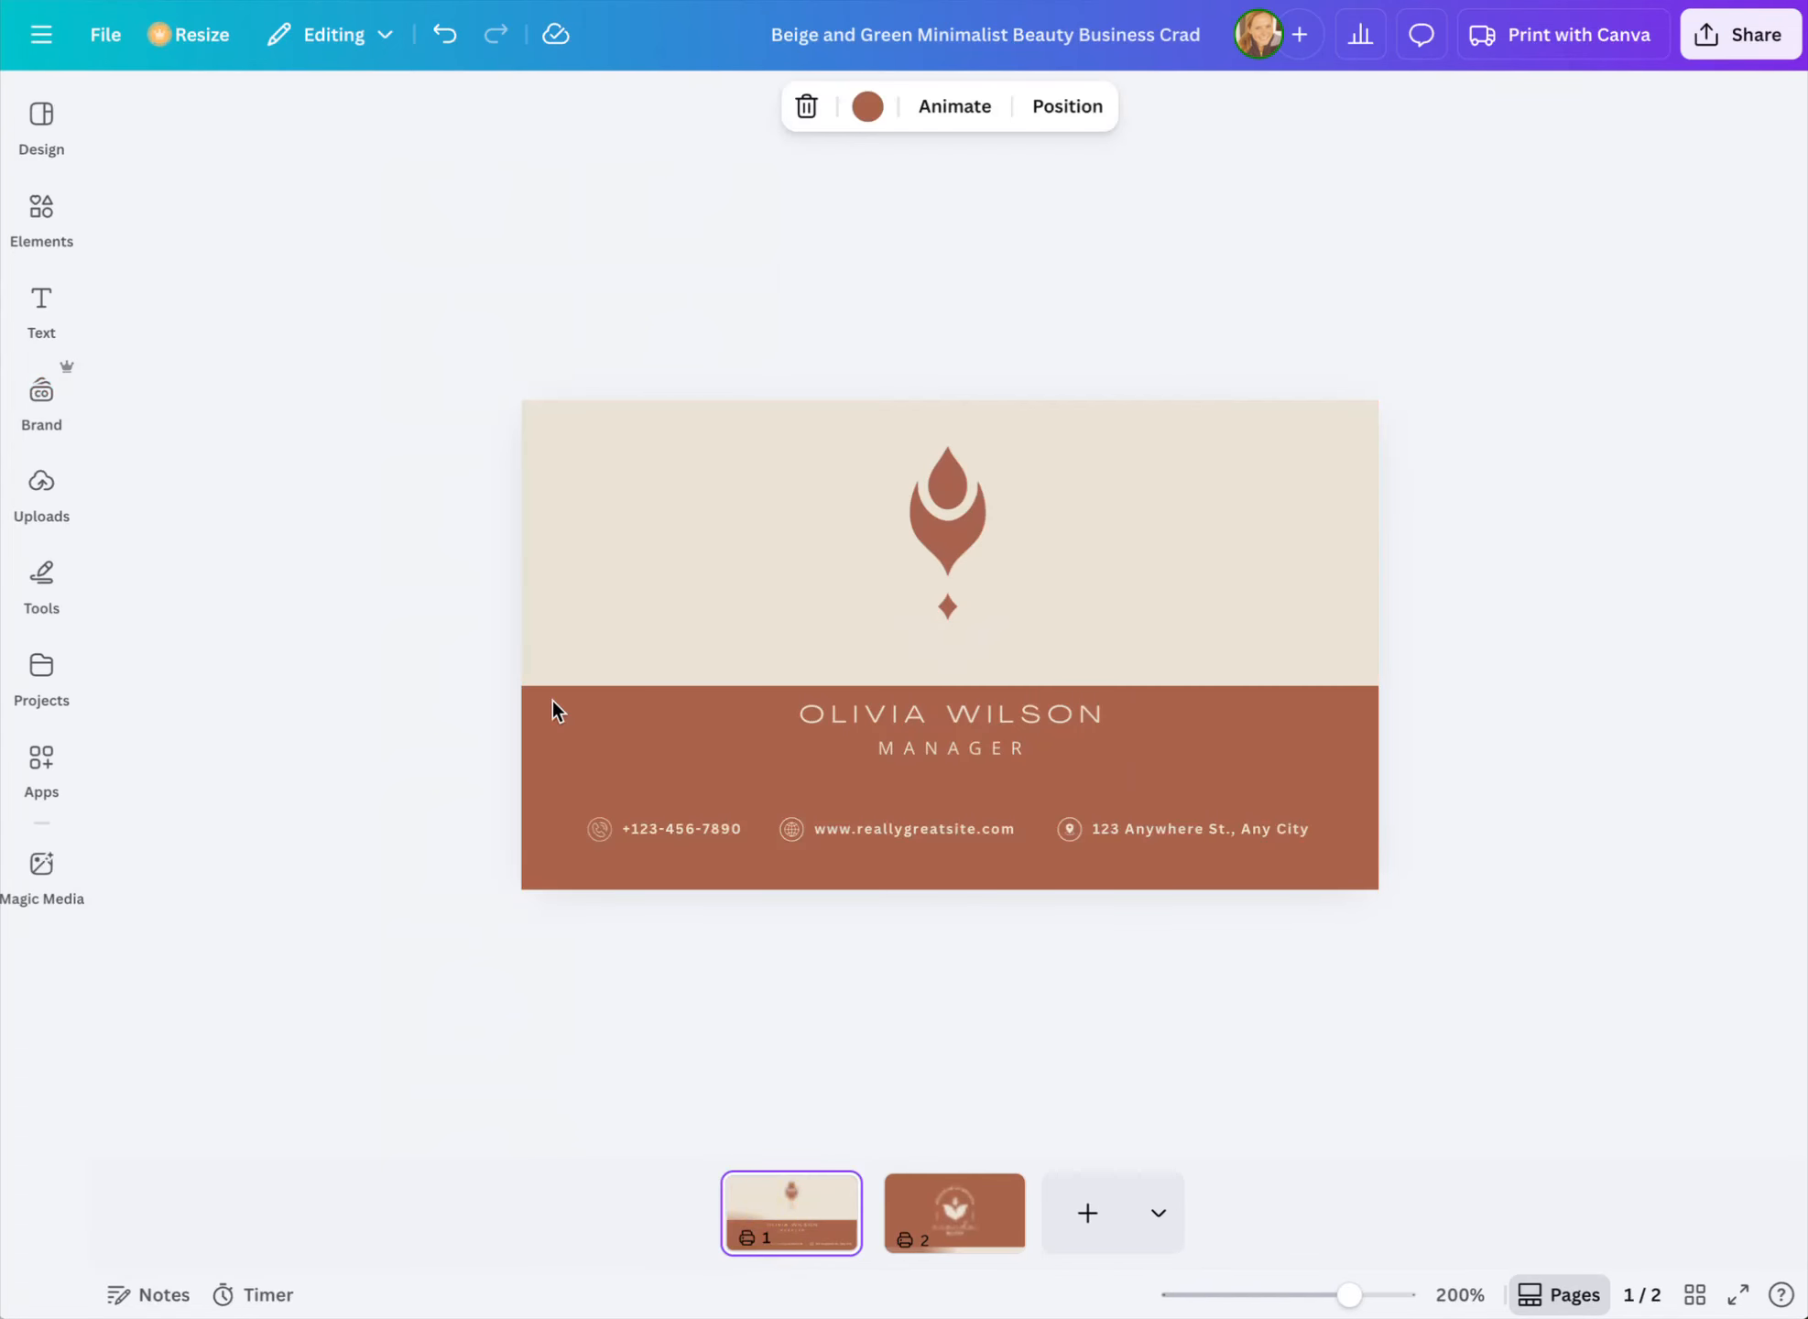
click(902, 721)
click(633, 106)
click(633, 107)
click(633, 106)
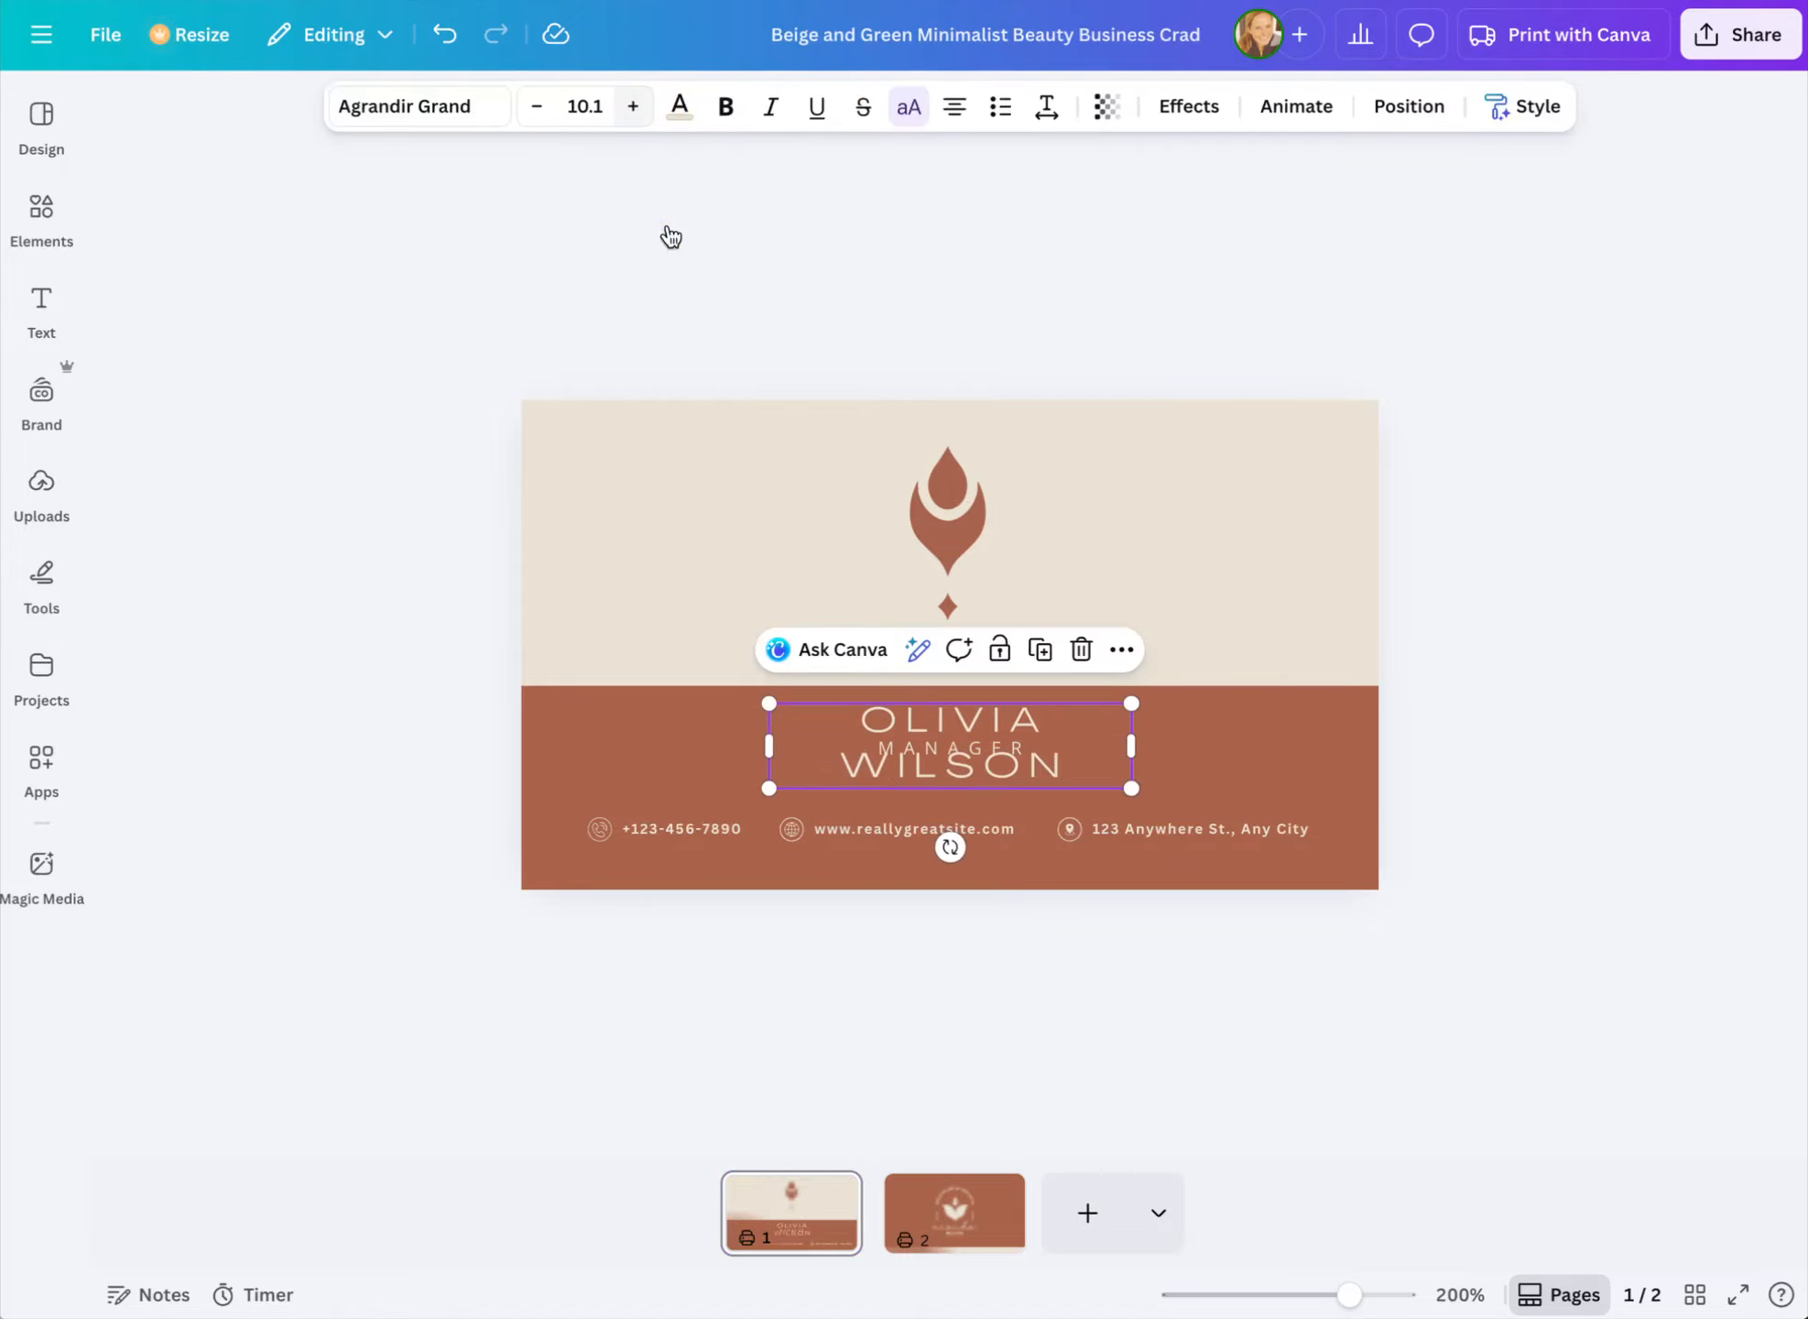
drag(1132, 745, 1310, 749)
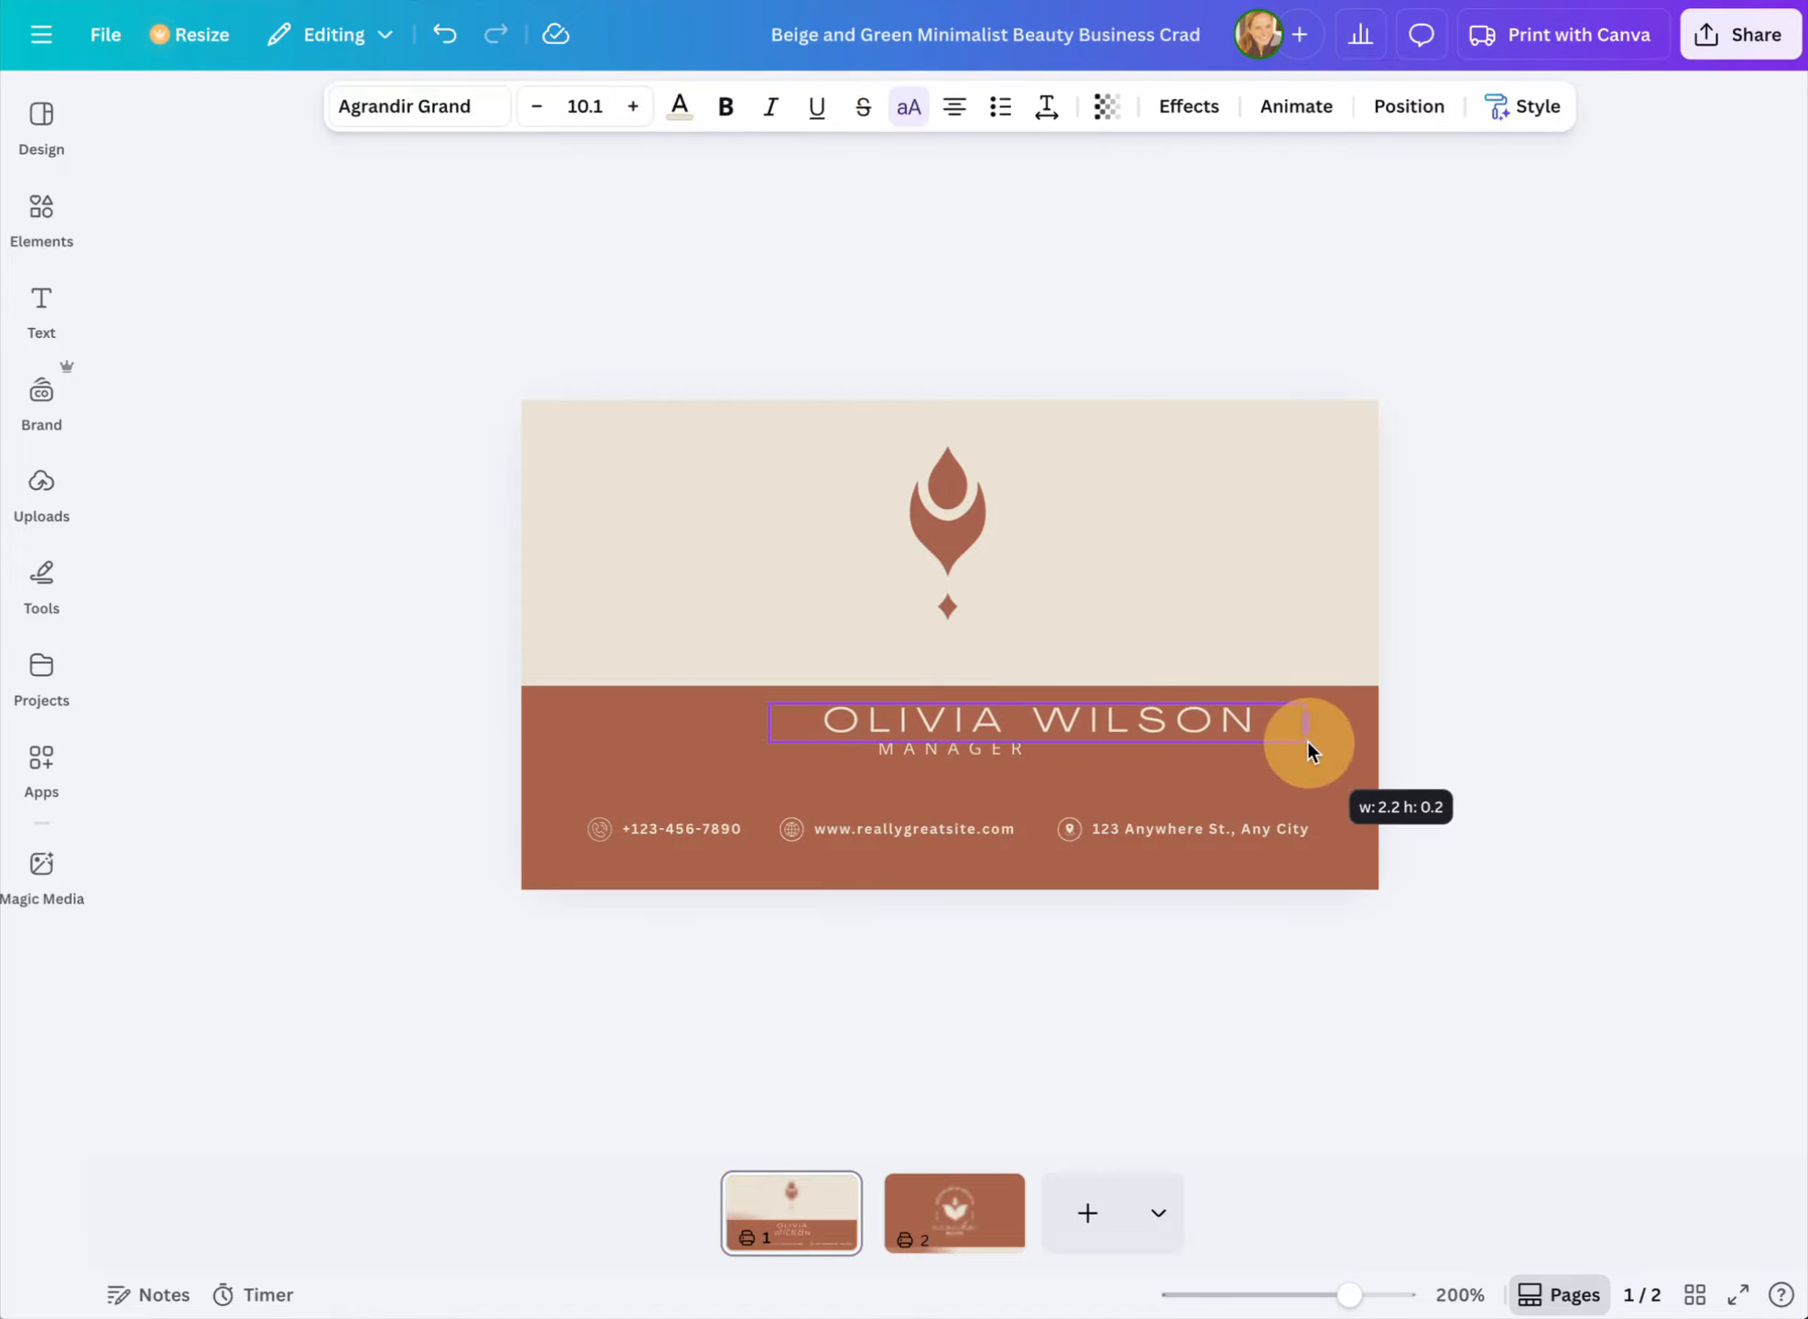
Centre the enlarged name on the terracotta band and move the MANAGER line slightly down beneath it
drag(1061, 804, 969, 758)
click(969, 748)
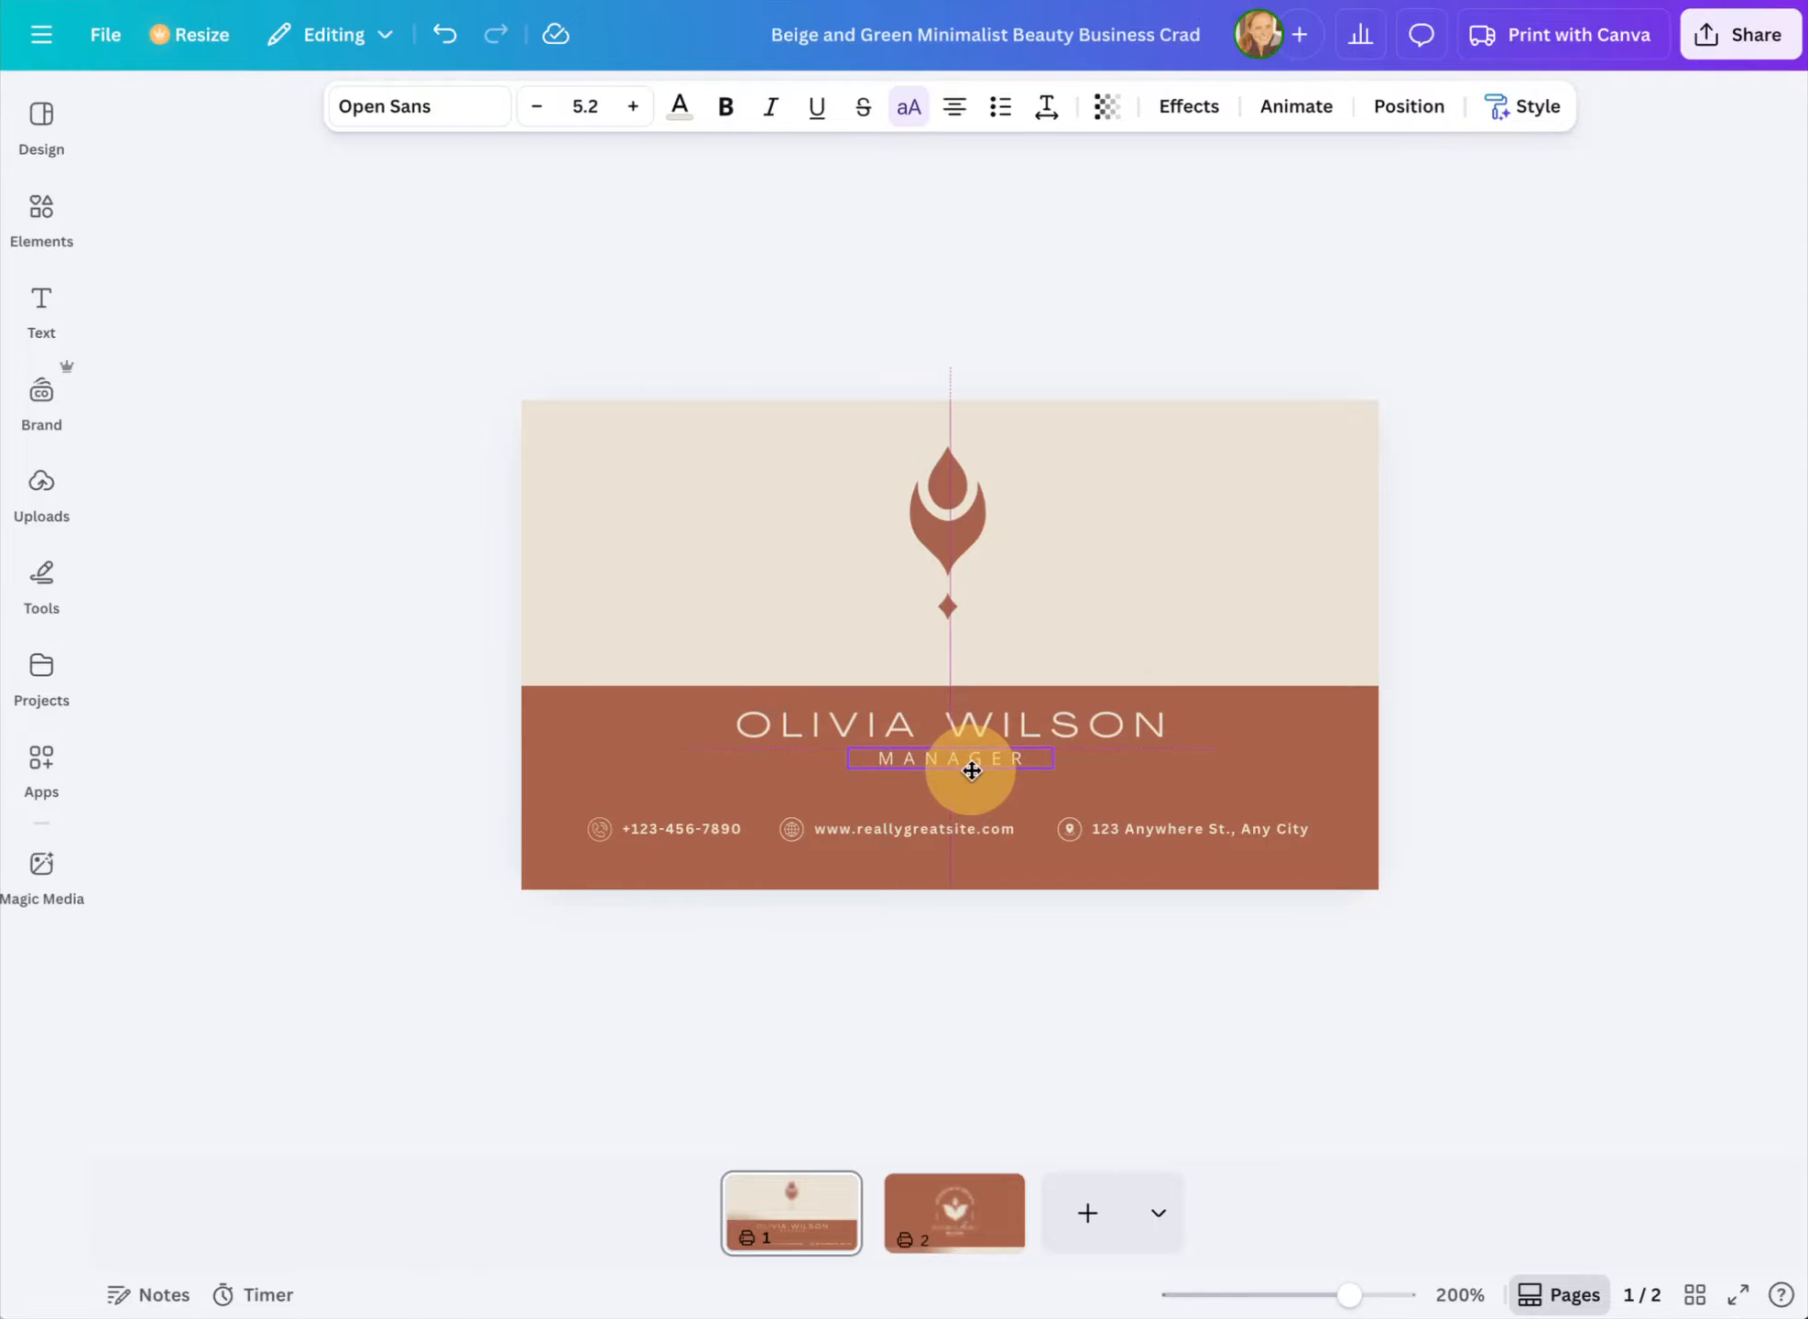
click(1291, 298)
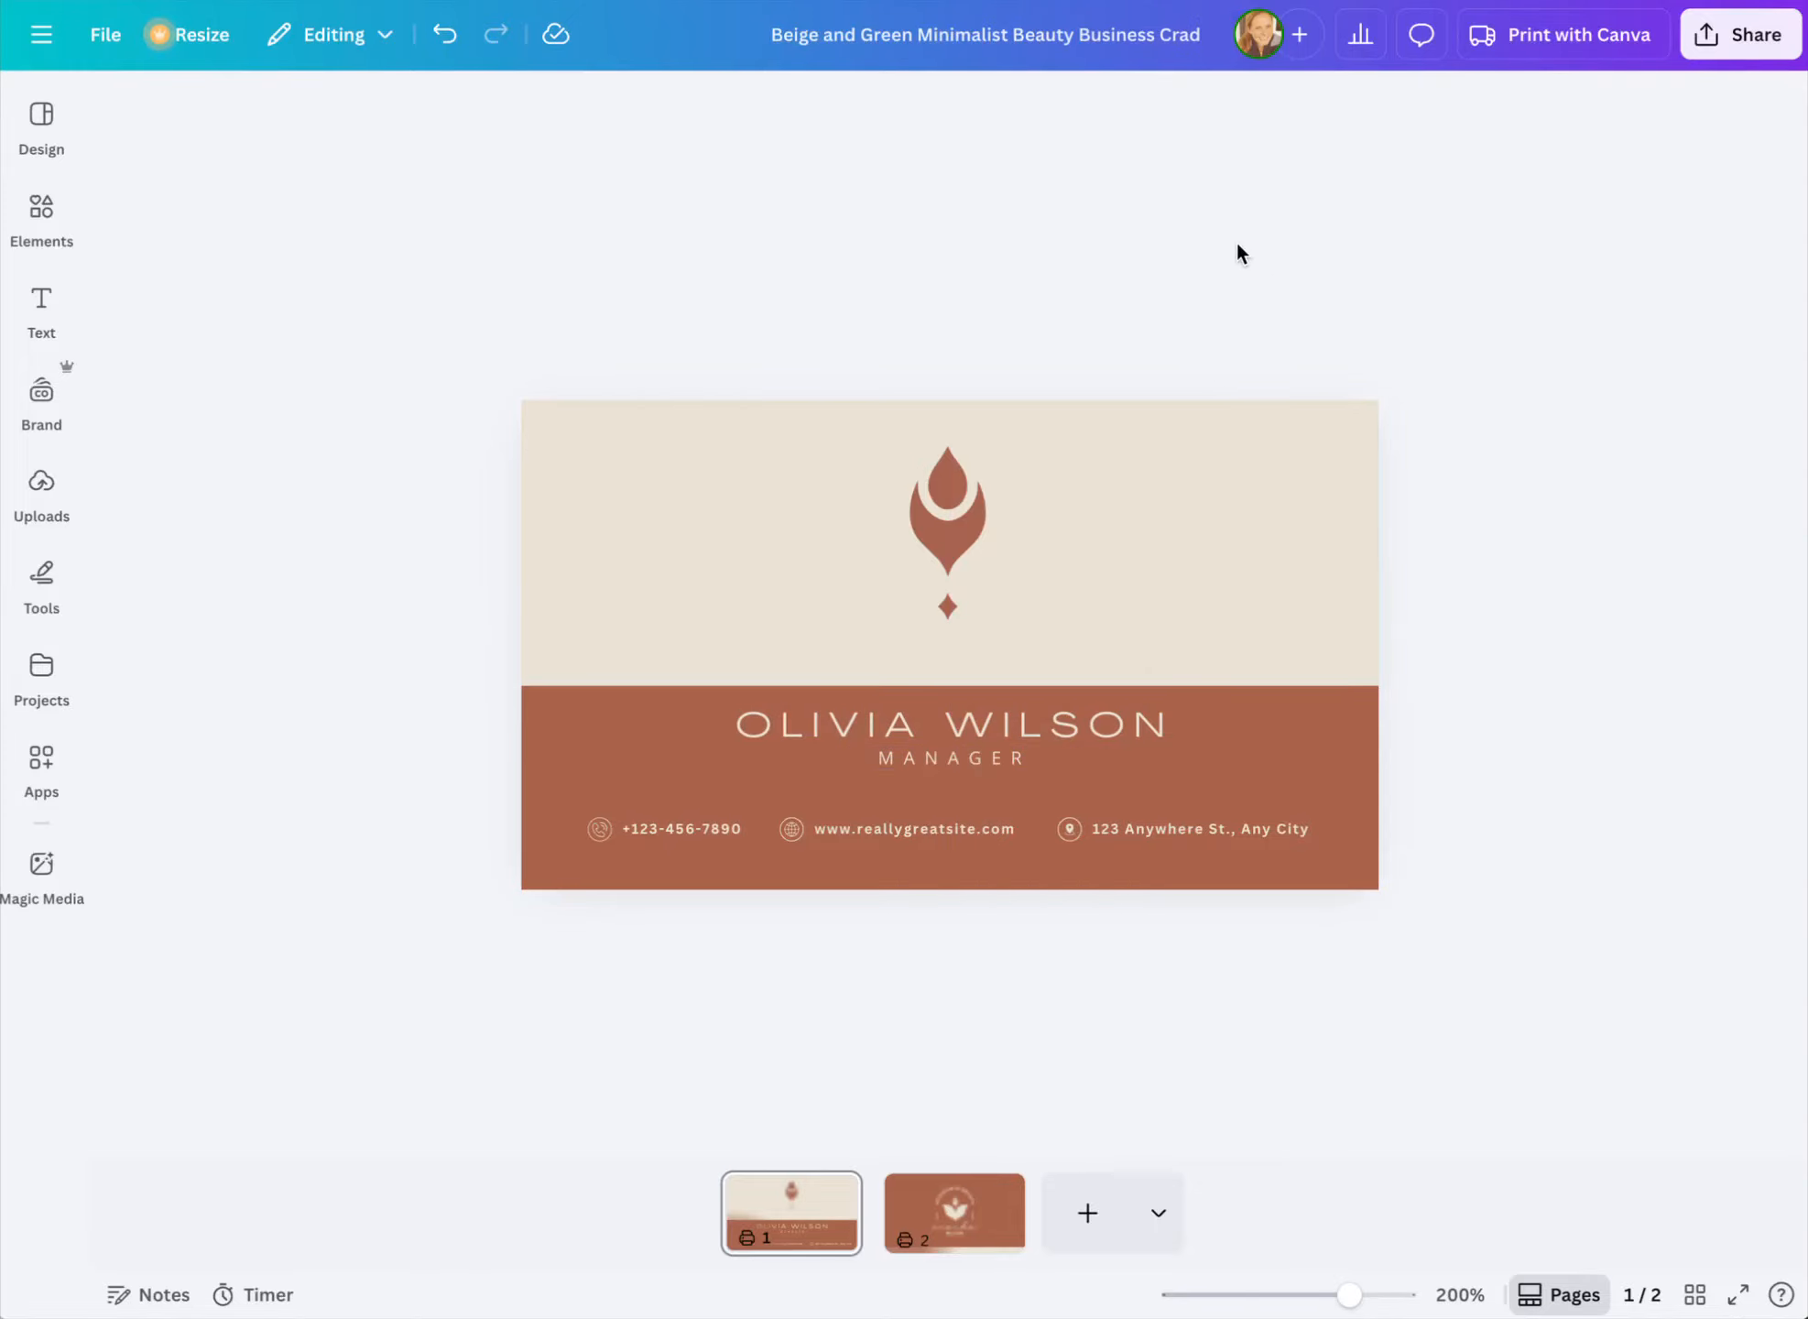
click(916, 34)
click(915, 34)
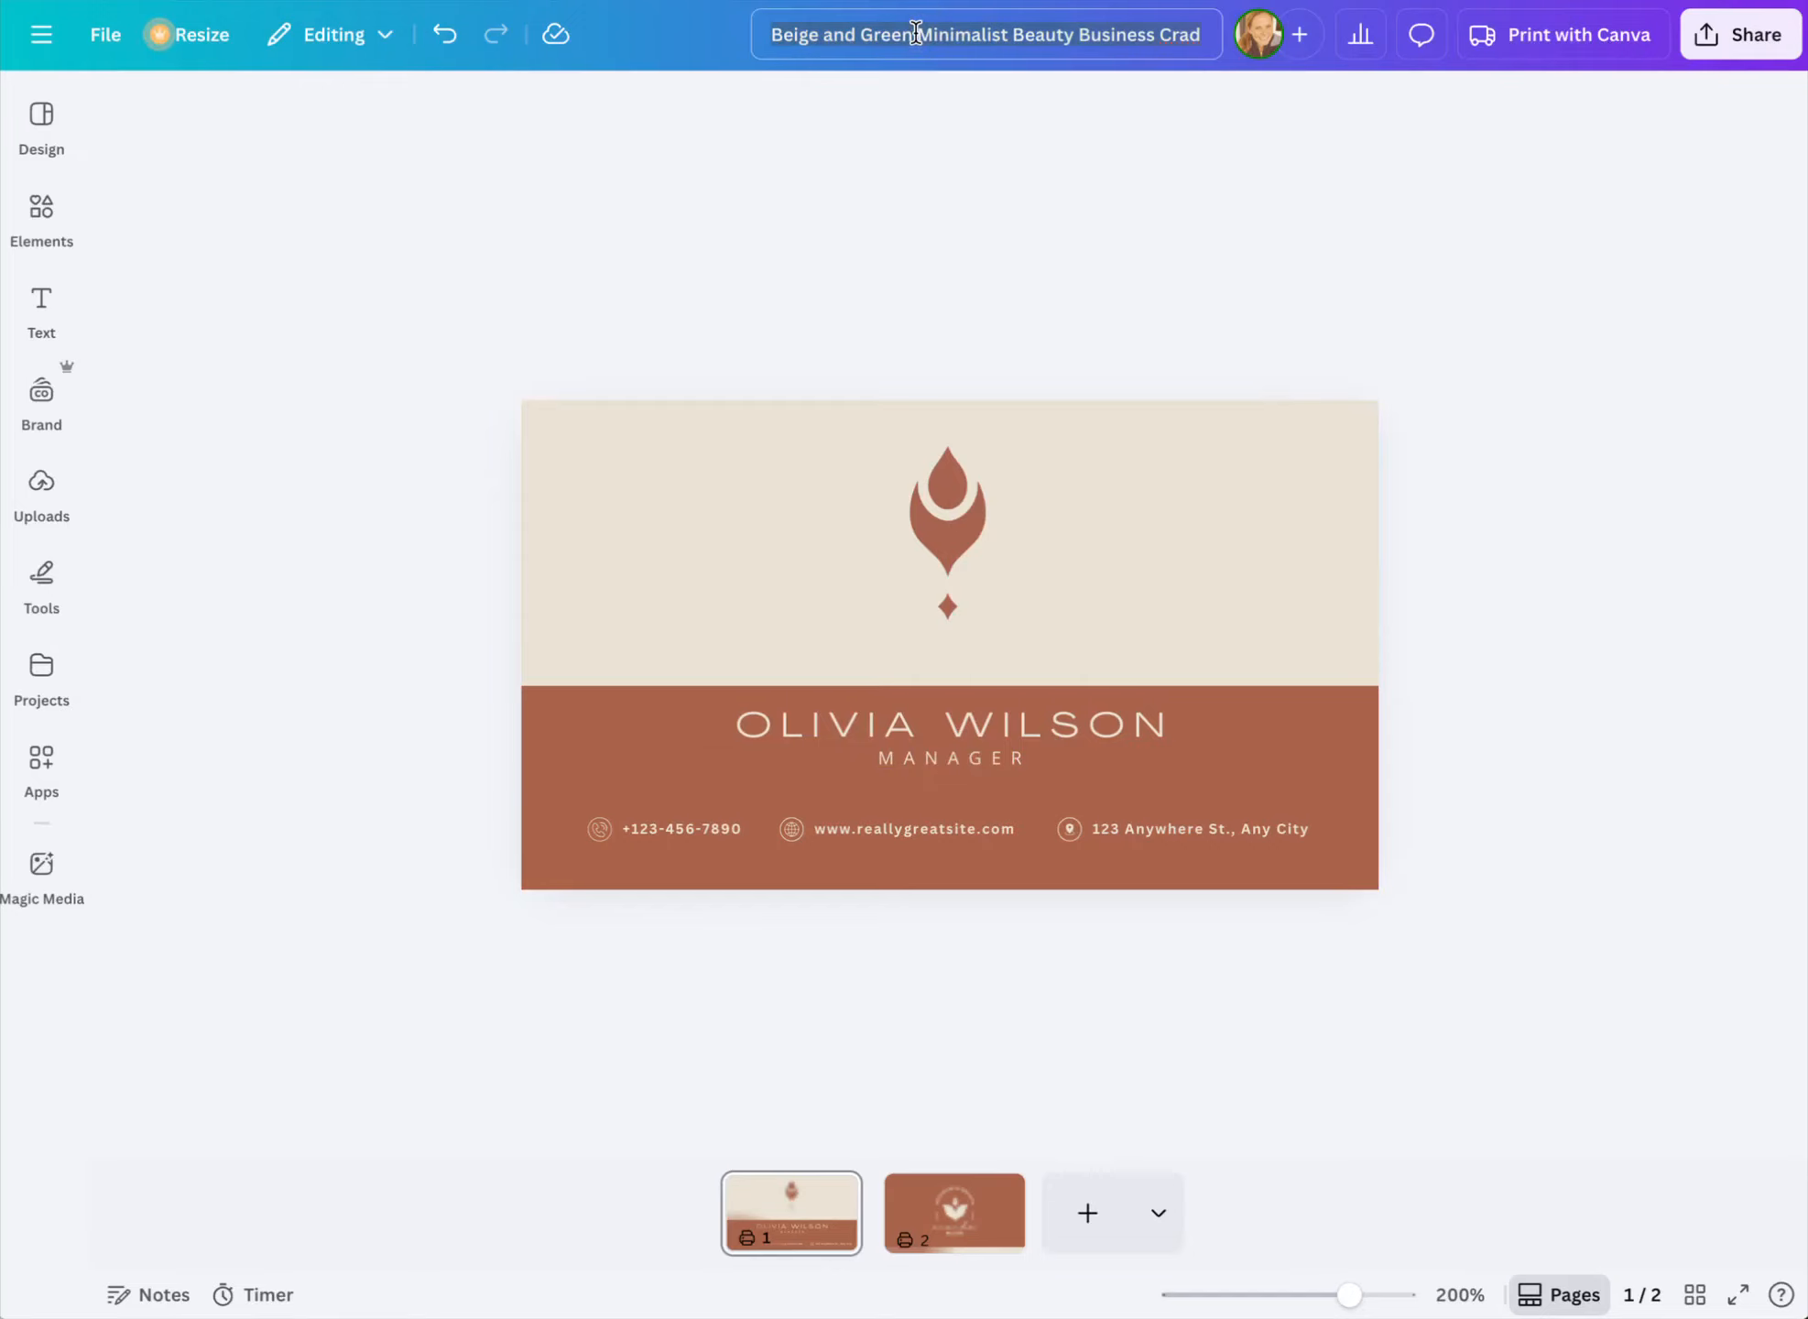
text(An)
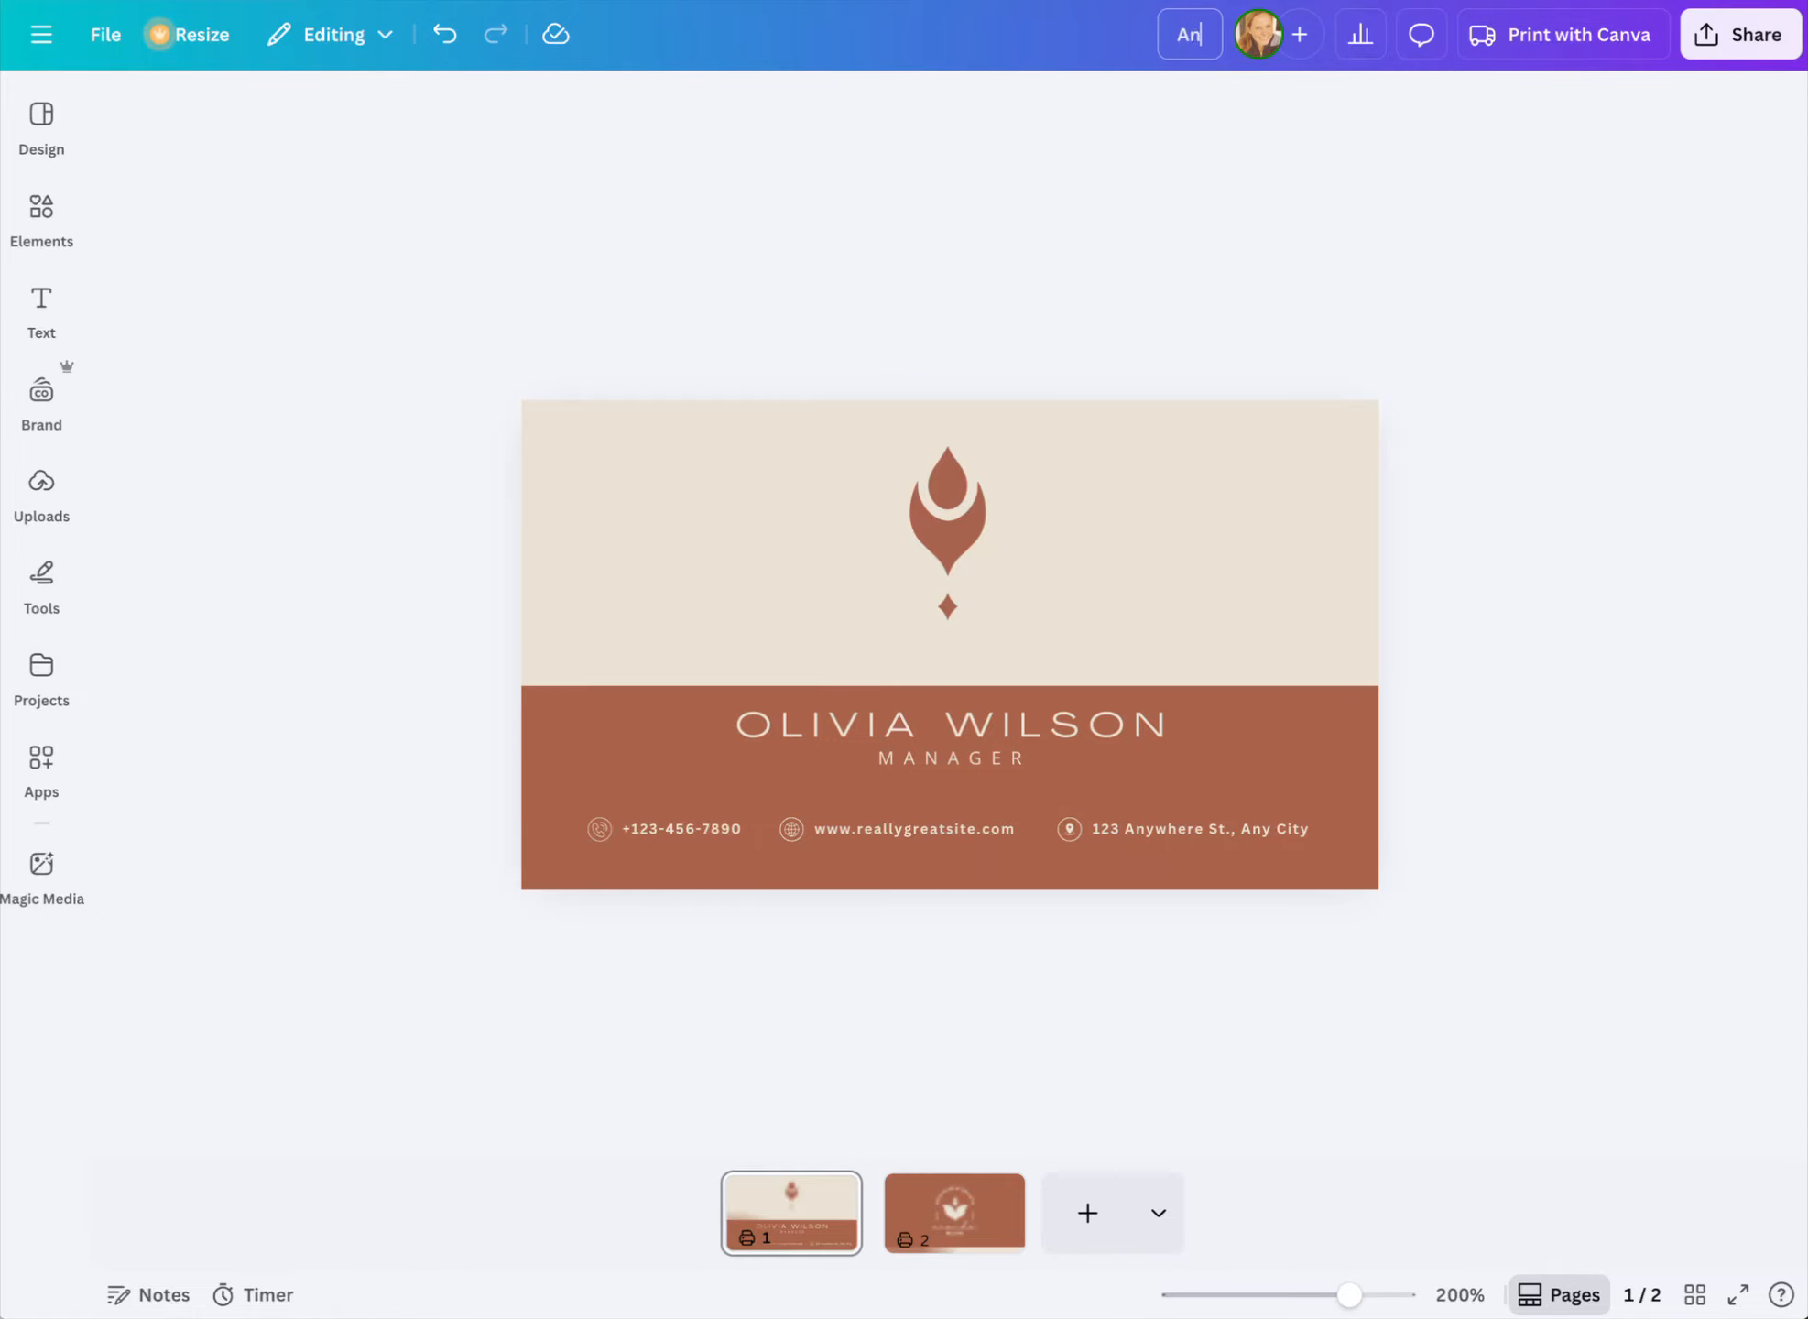
text(anda Matri - Bu)
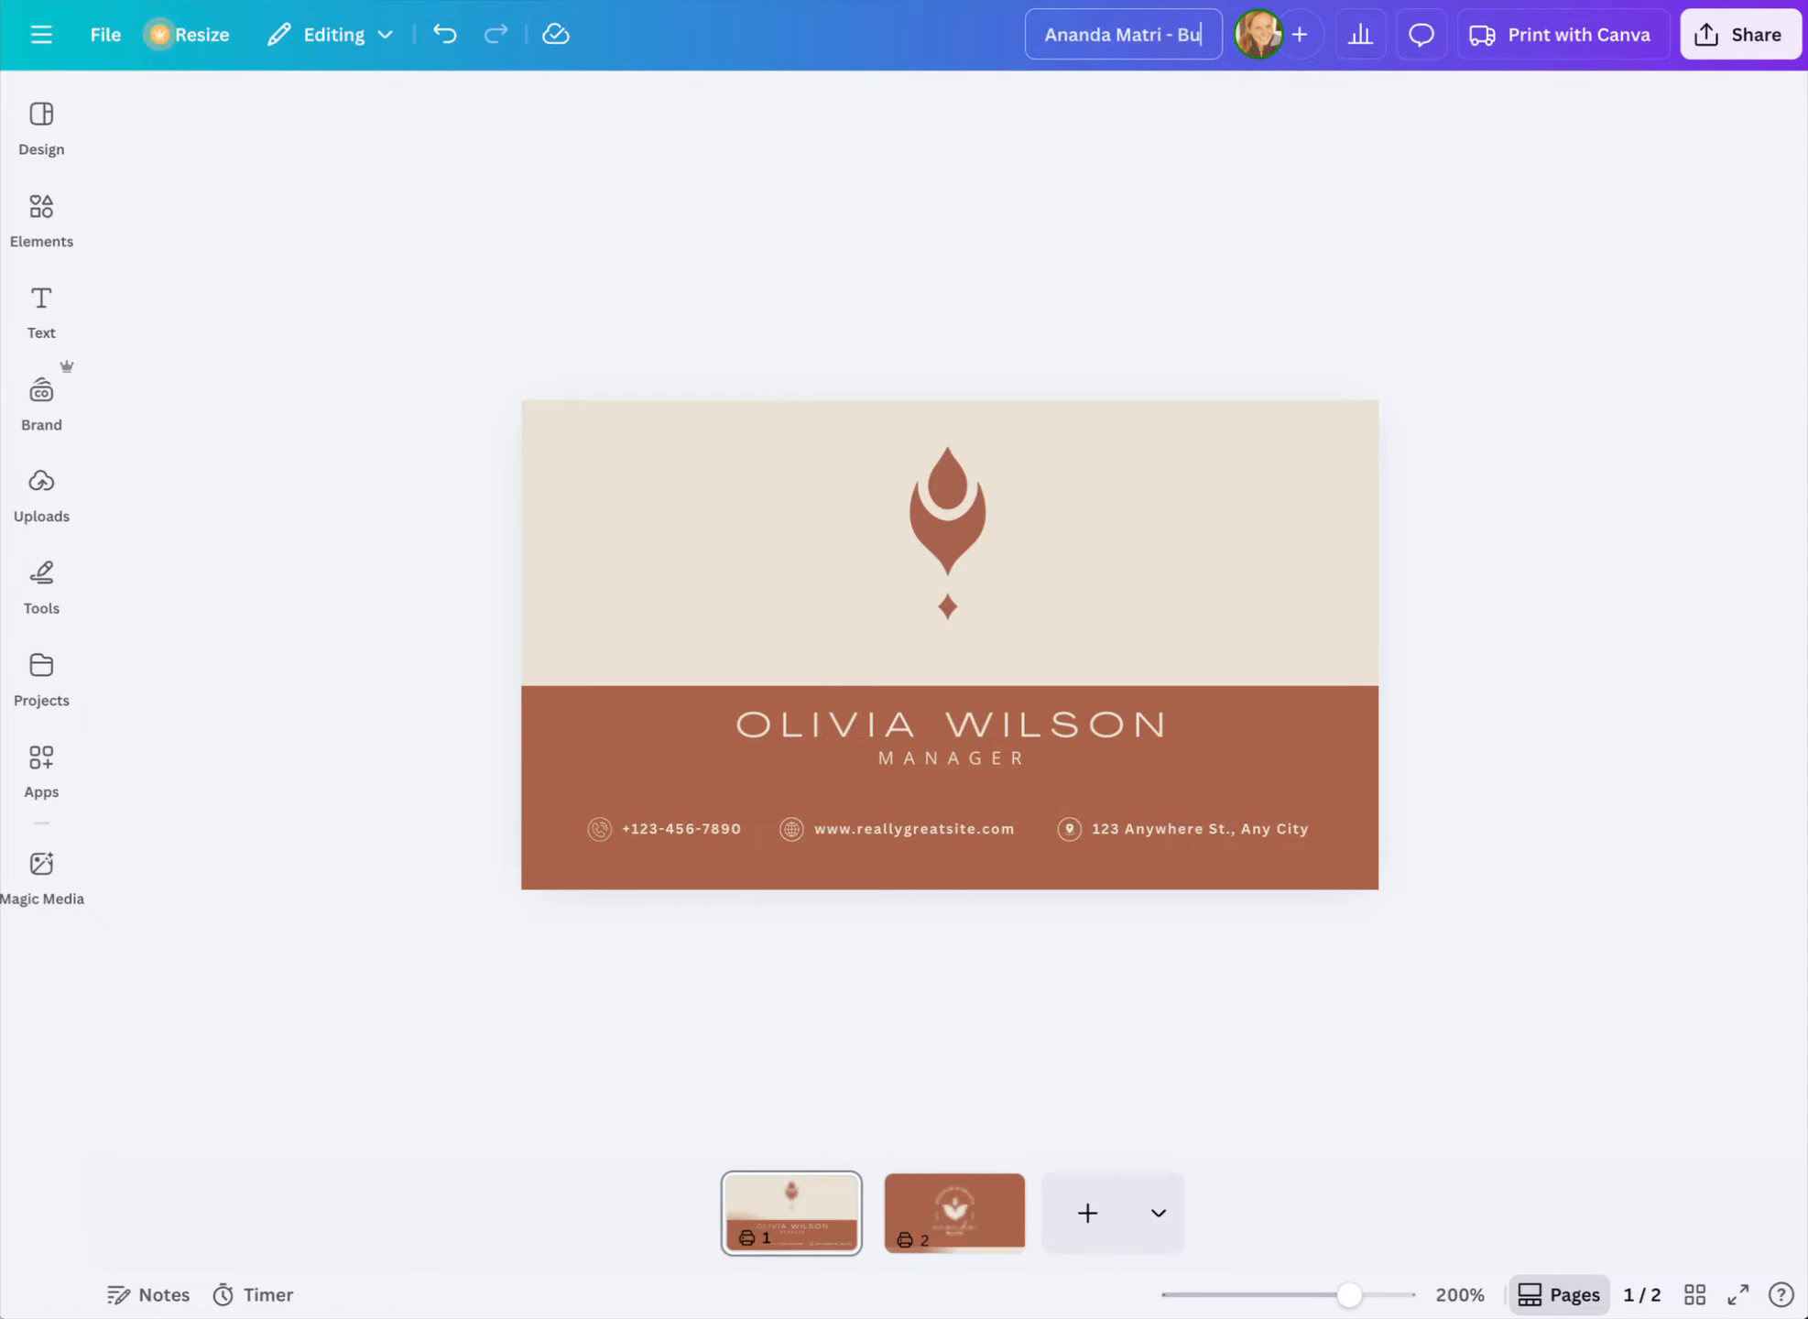
text(siness Card - R)
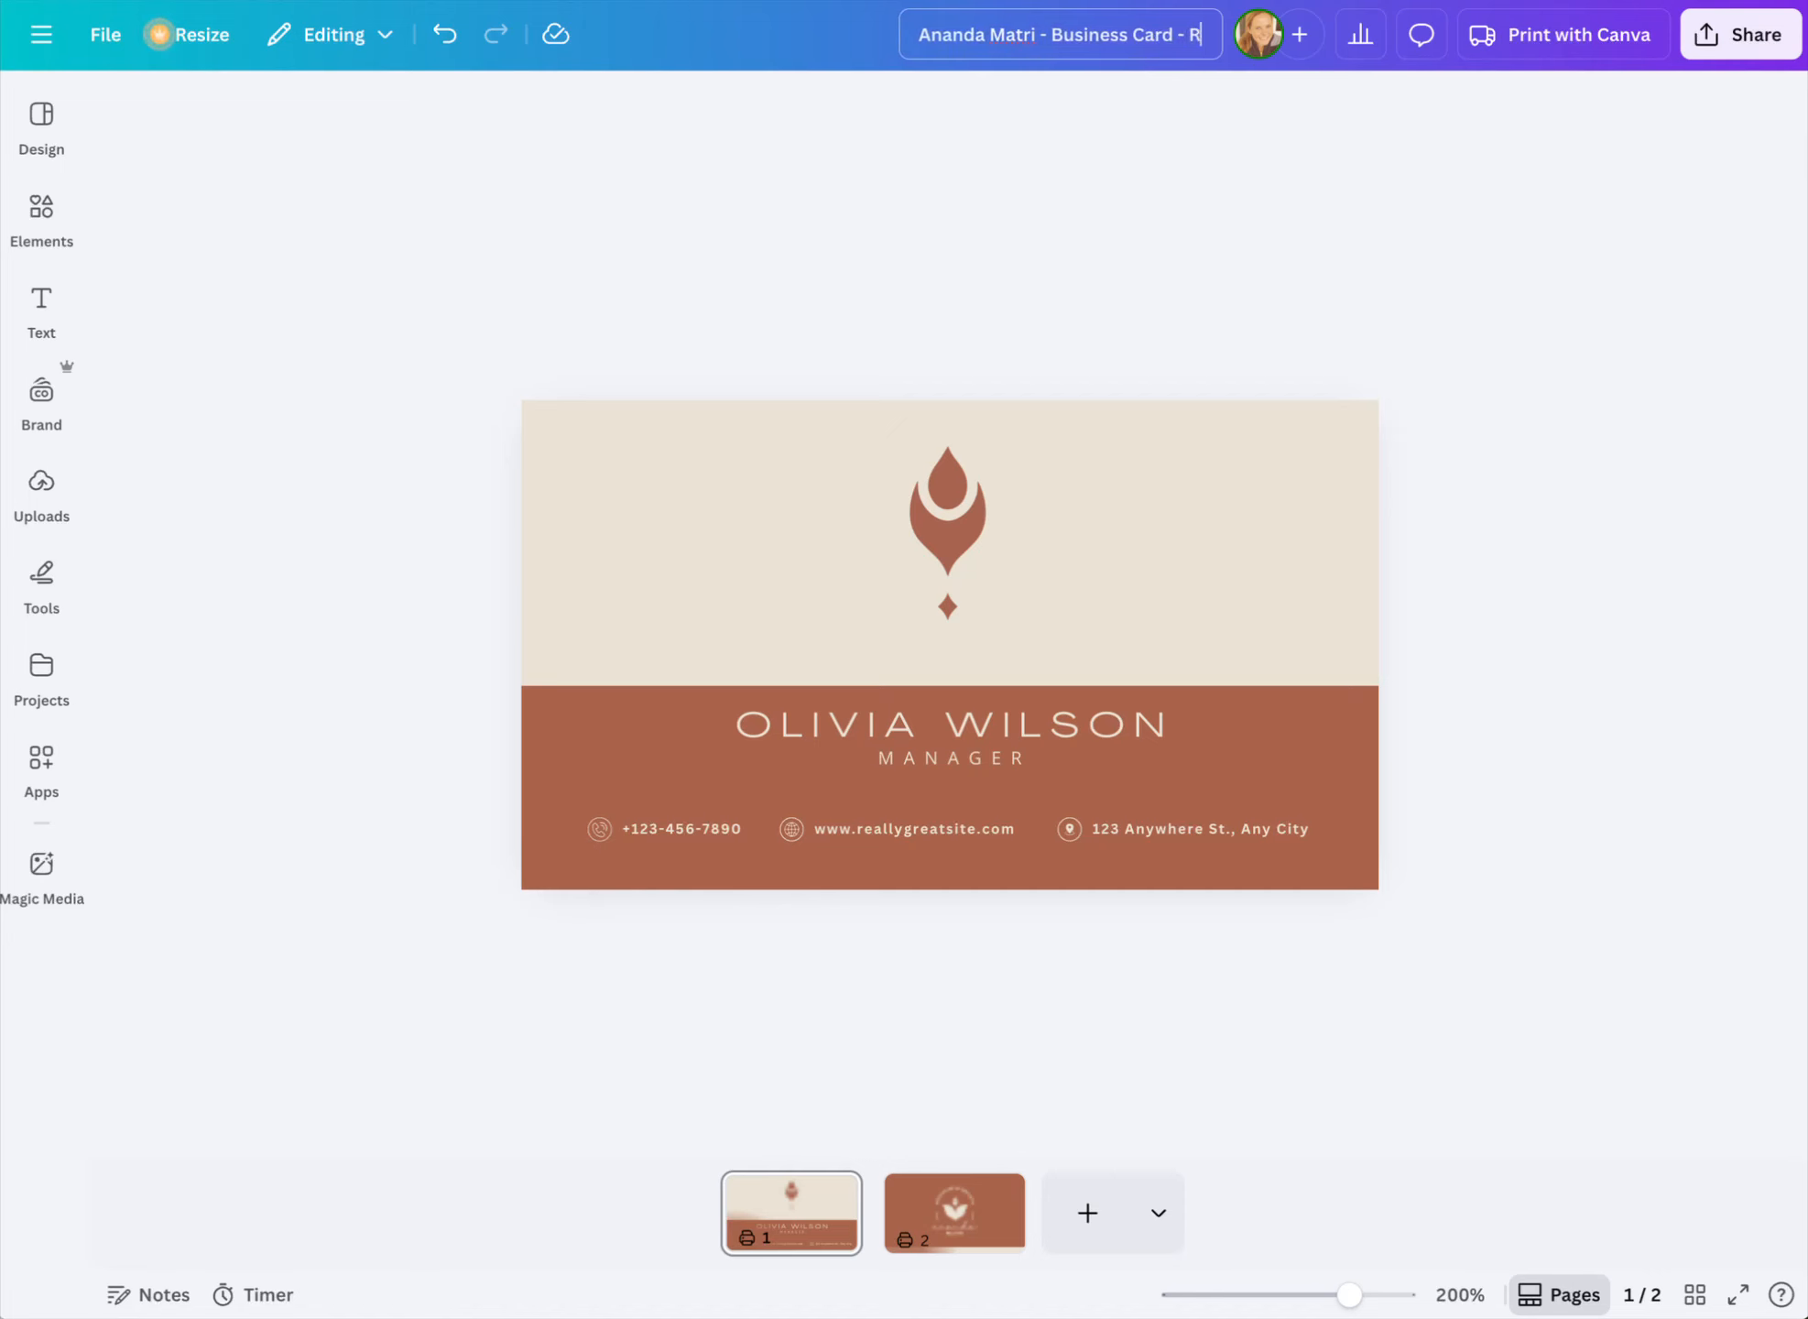
text(ust + Cream)
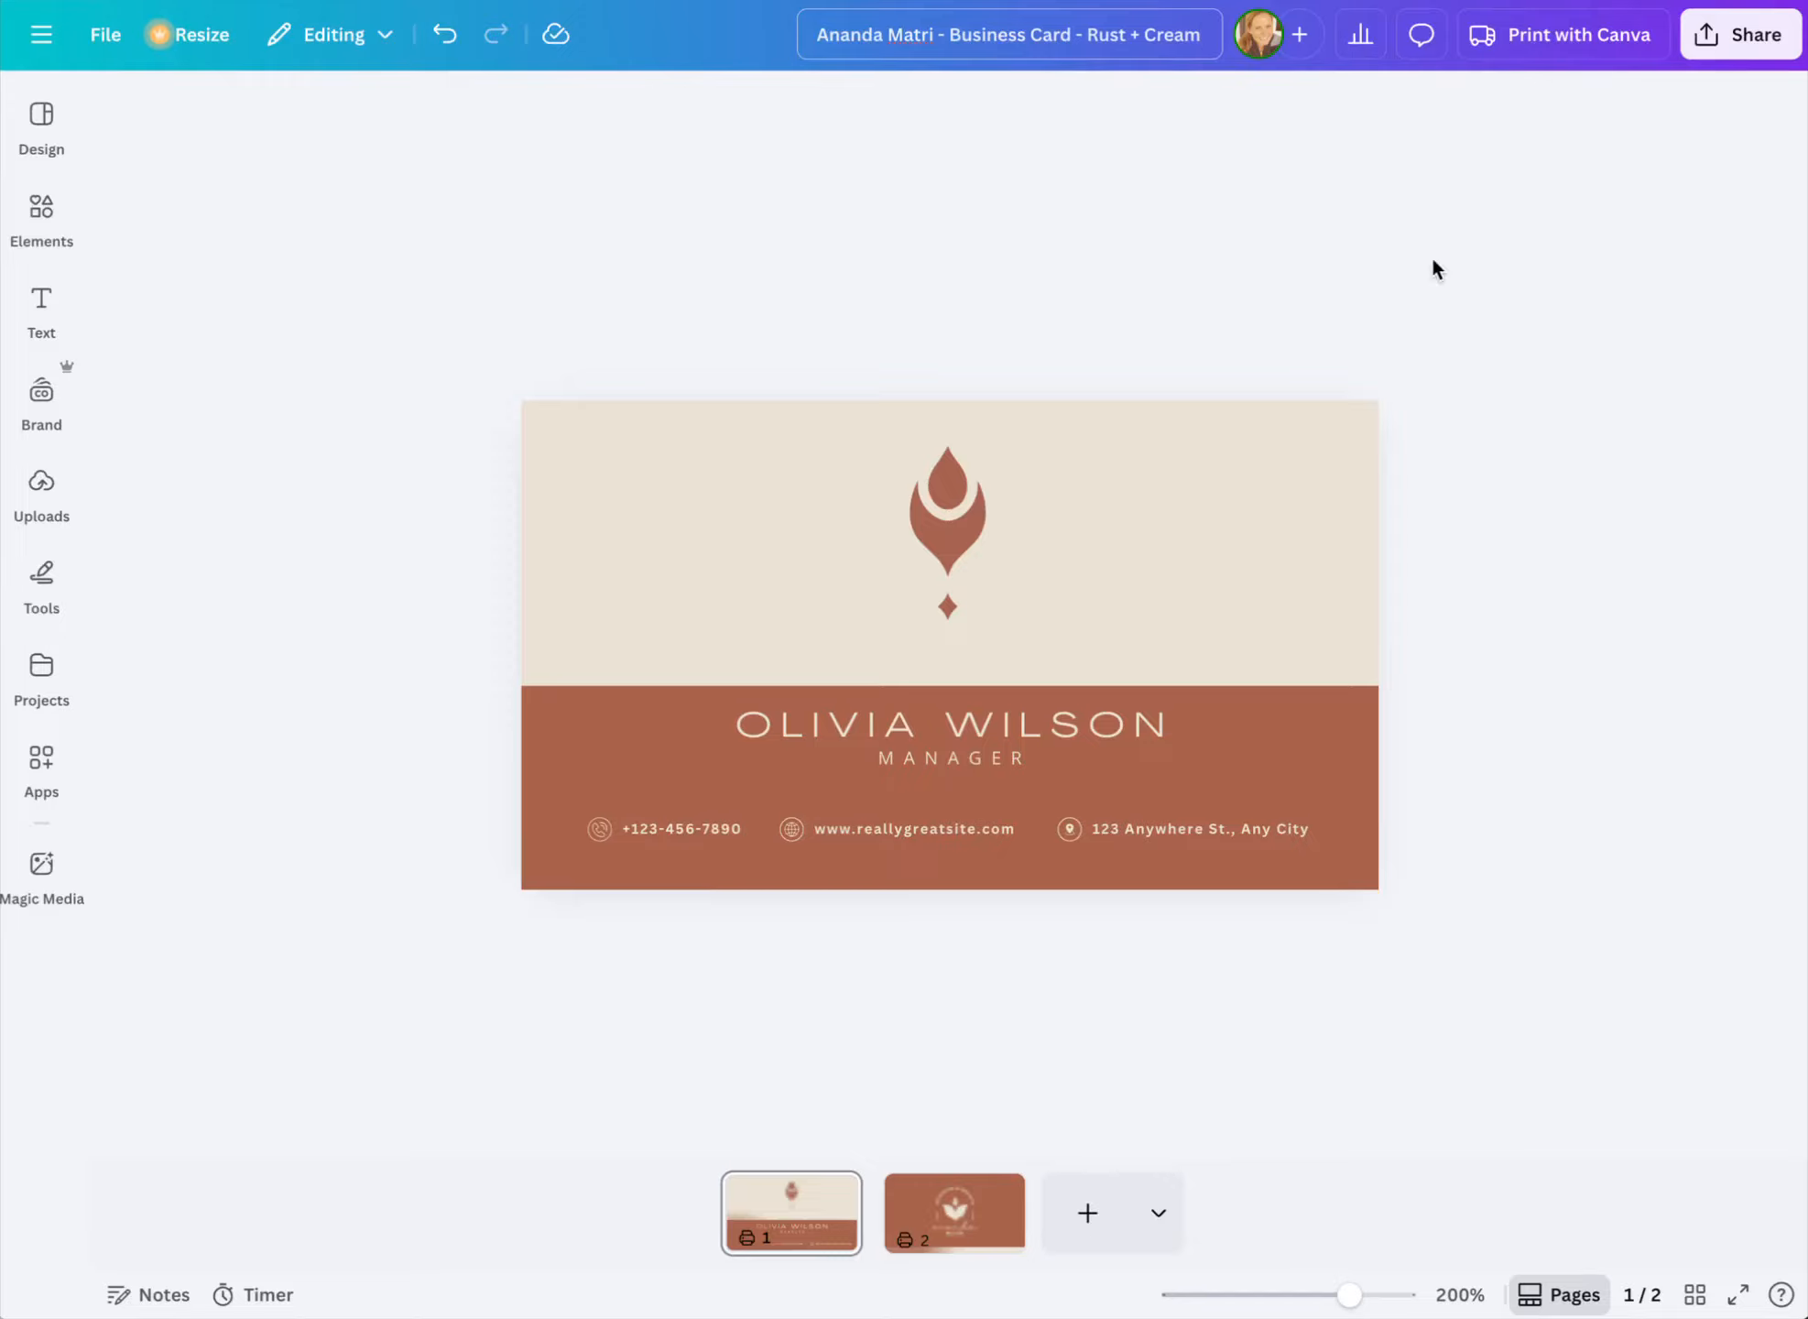
click(1612, 348)
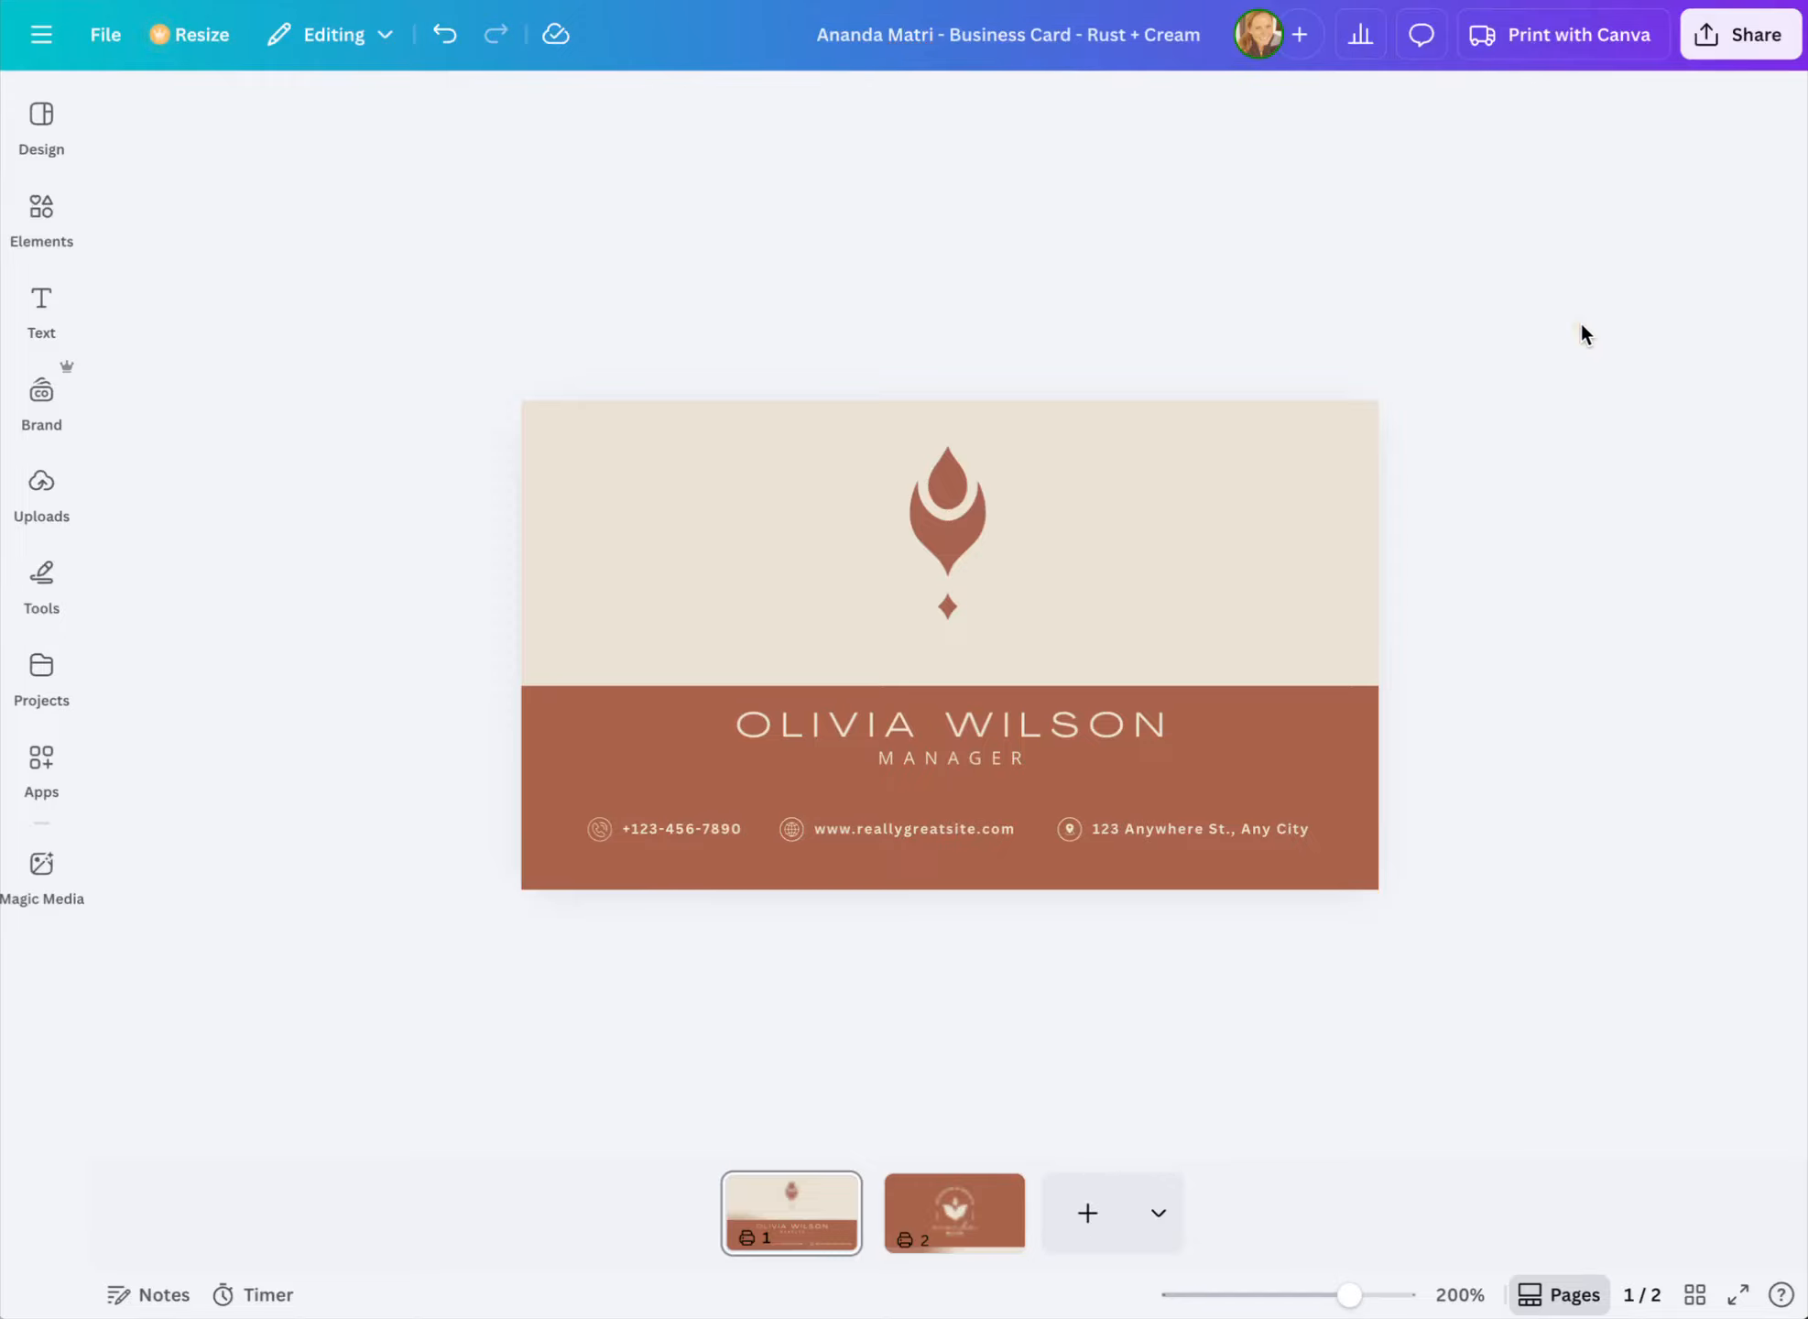
Open the Print with Canva options for the business card and review the paper types, finishes, corners and quantity choices
click(1734, 31)
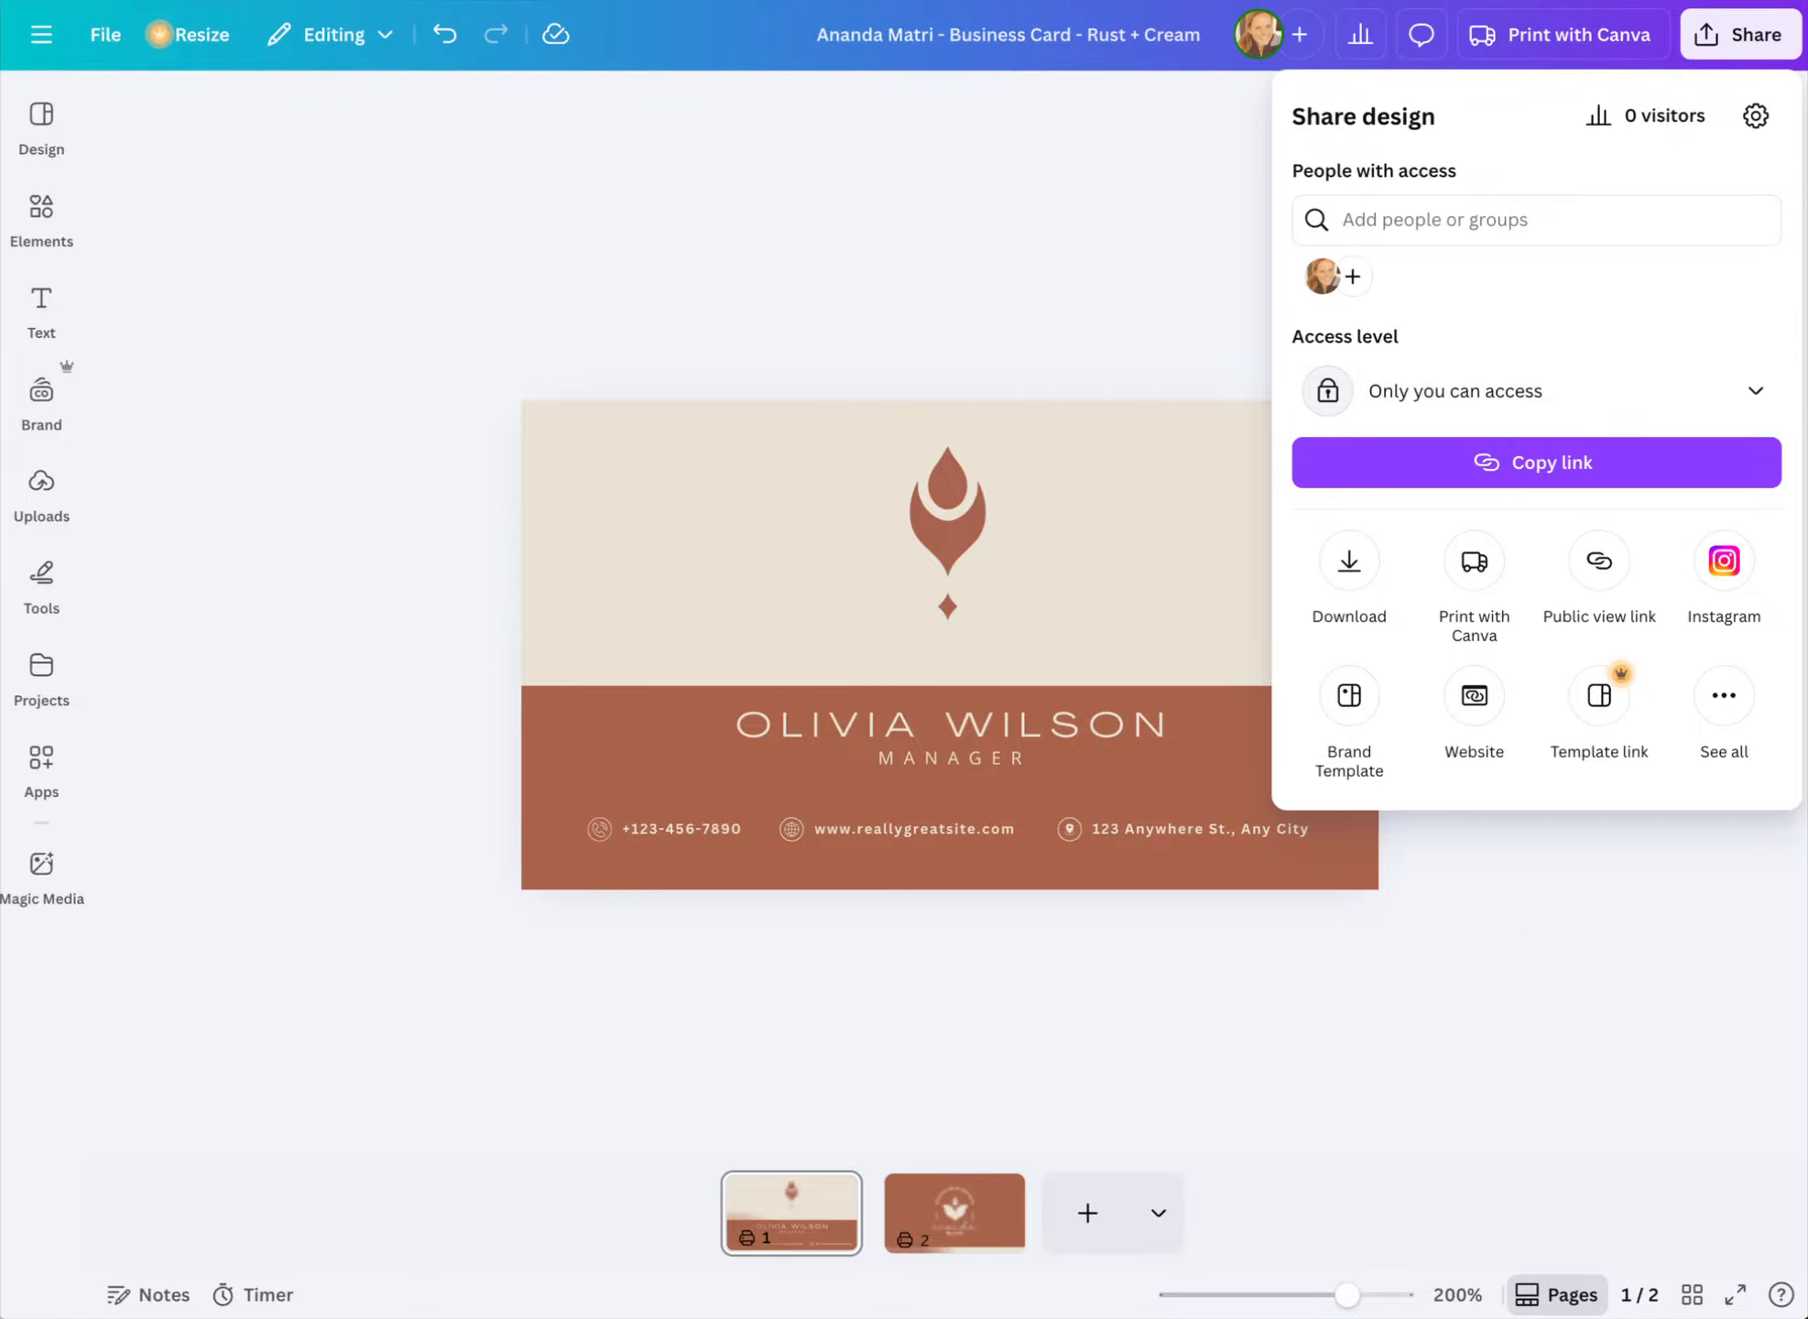
click(1473, 563)
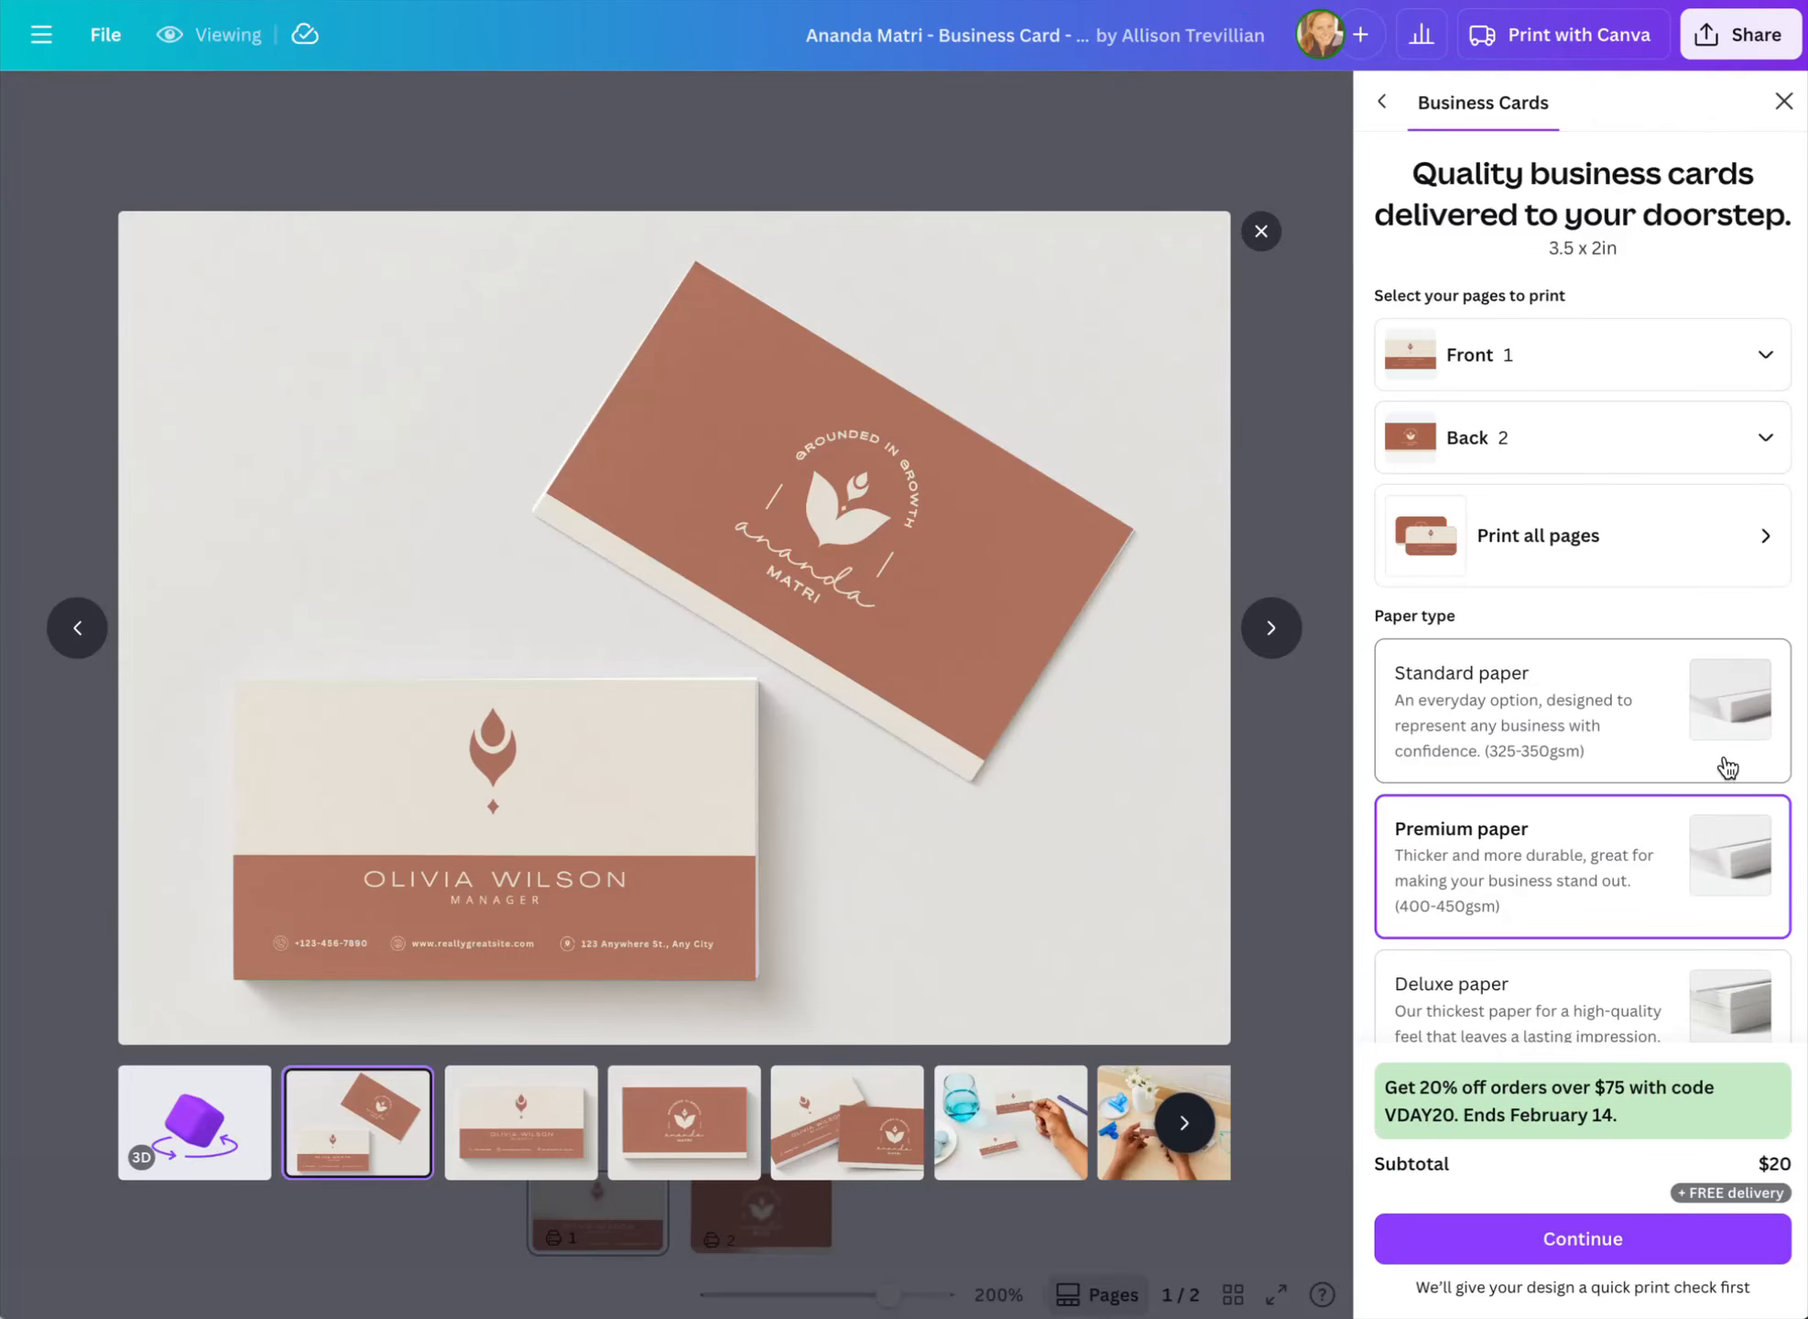
scroll(1728, 767, down, 10)
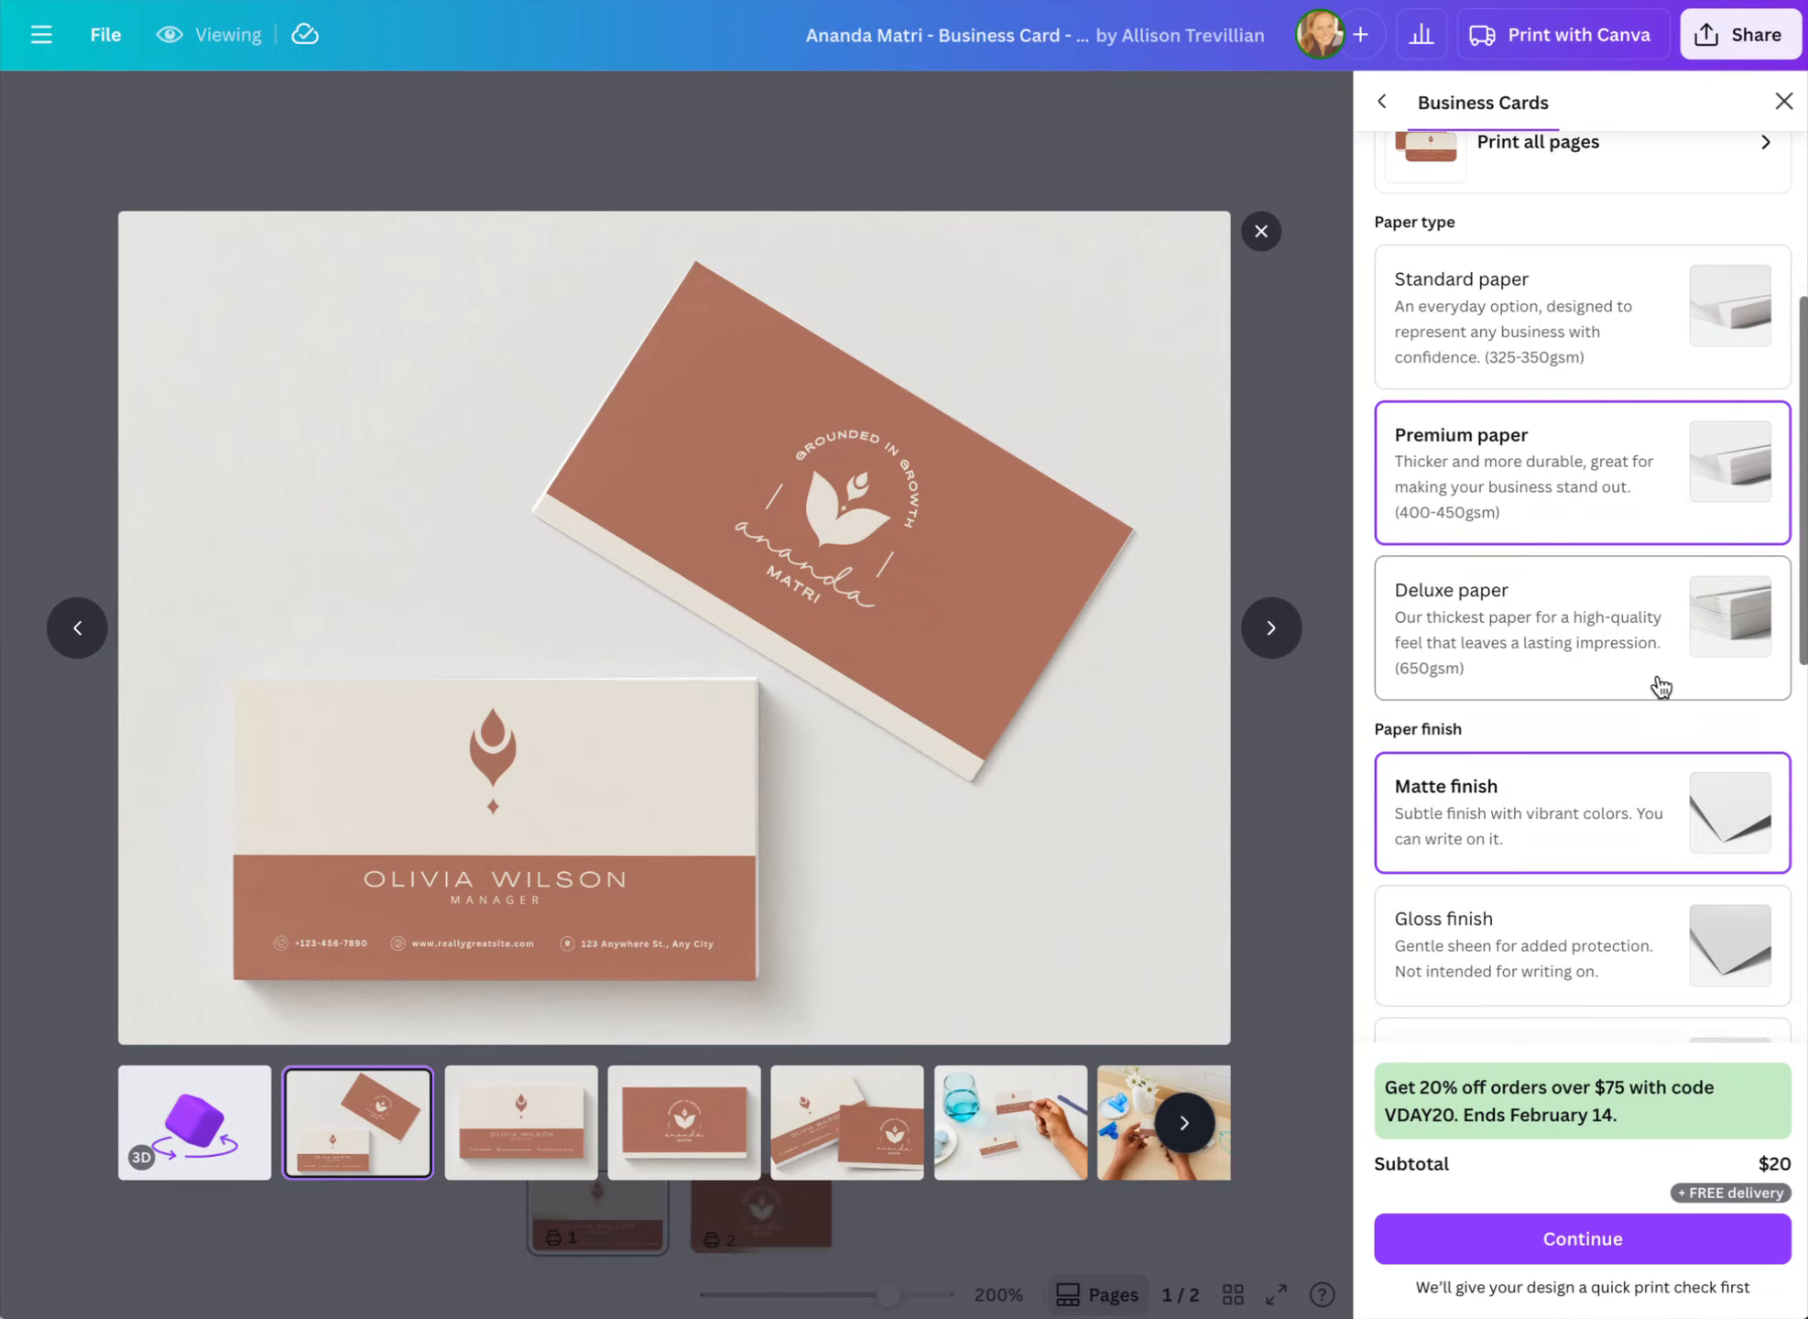
scroll(1659, 683, down, 5)
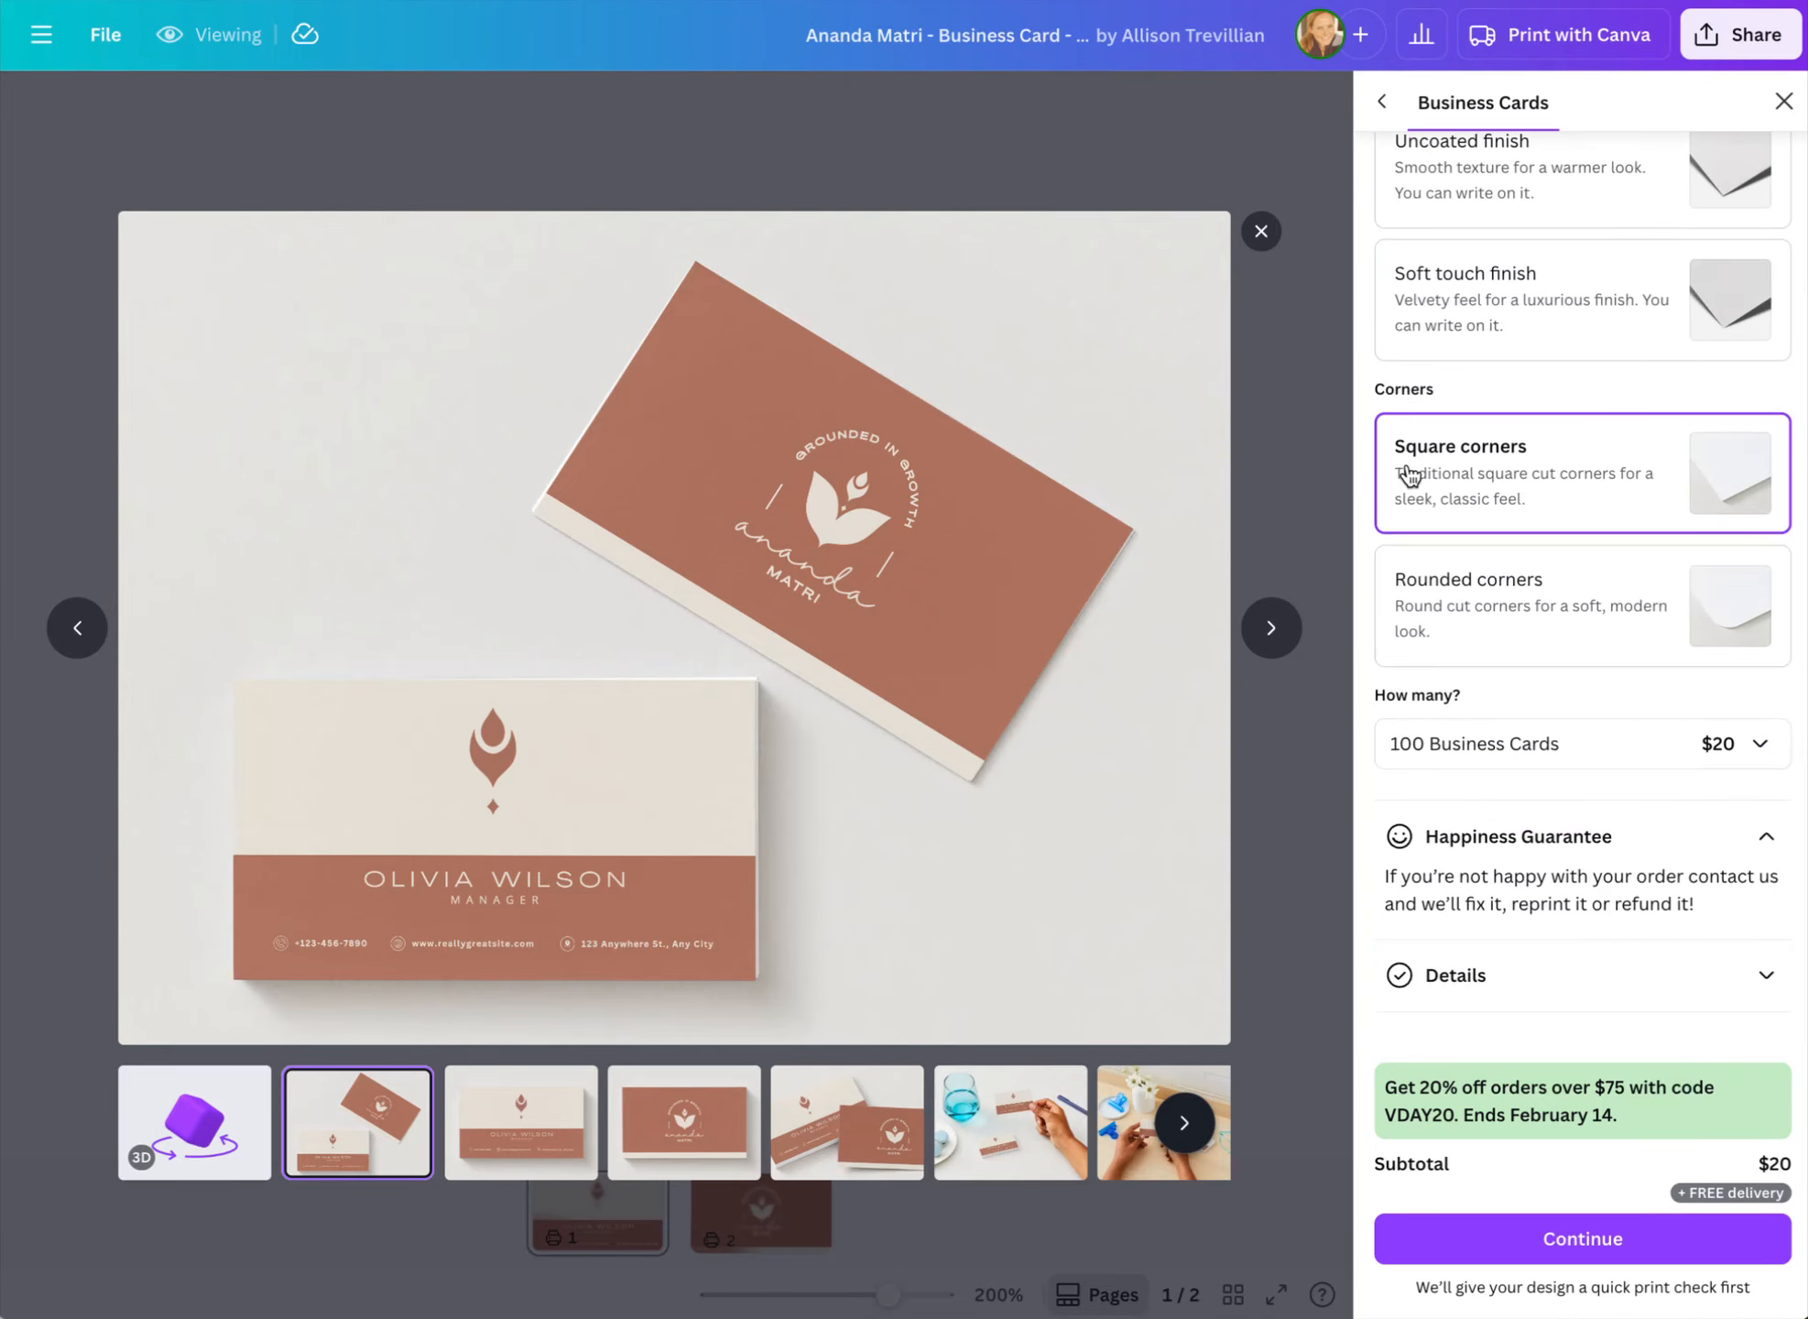
click(1568, 749)
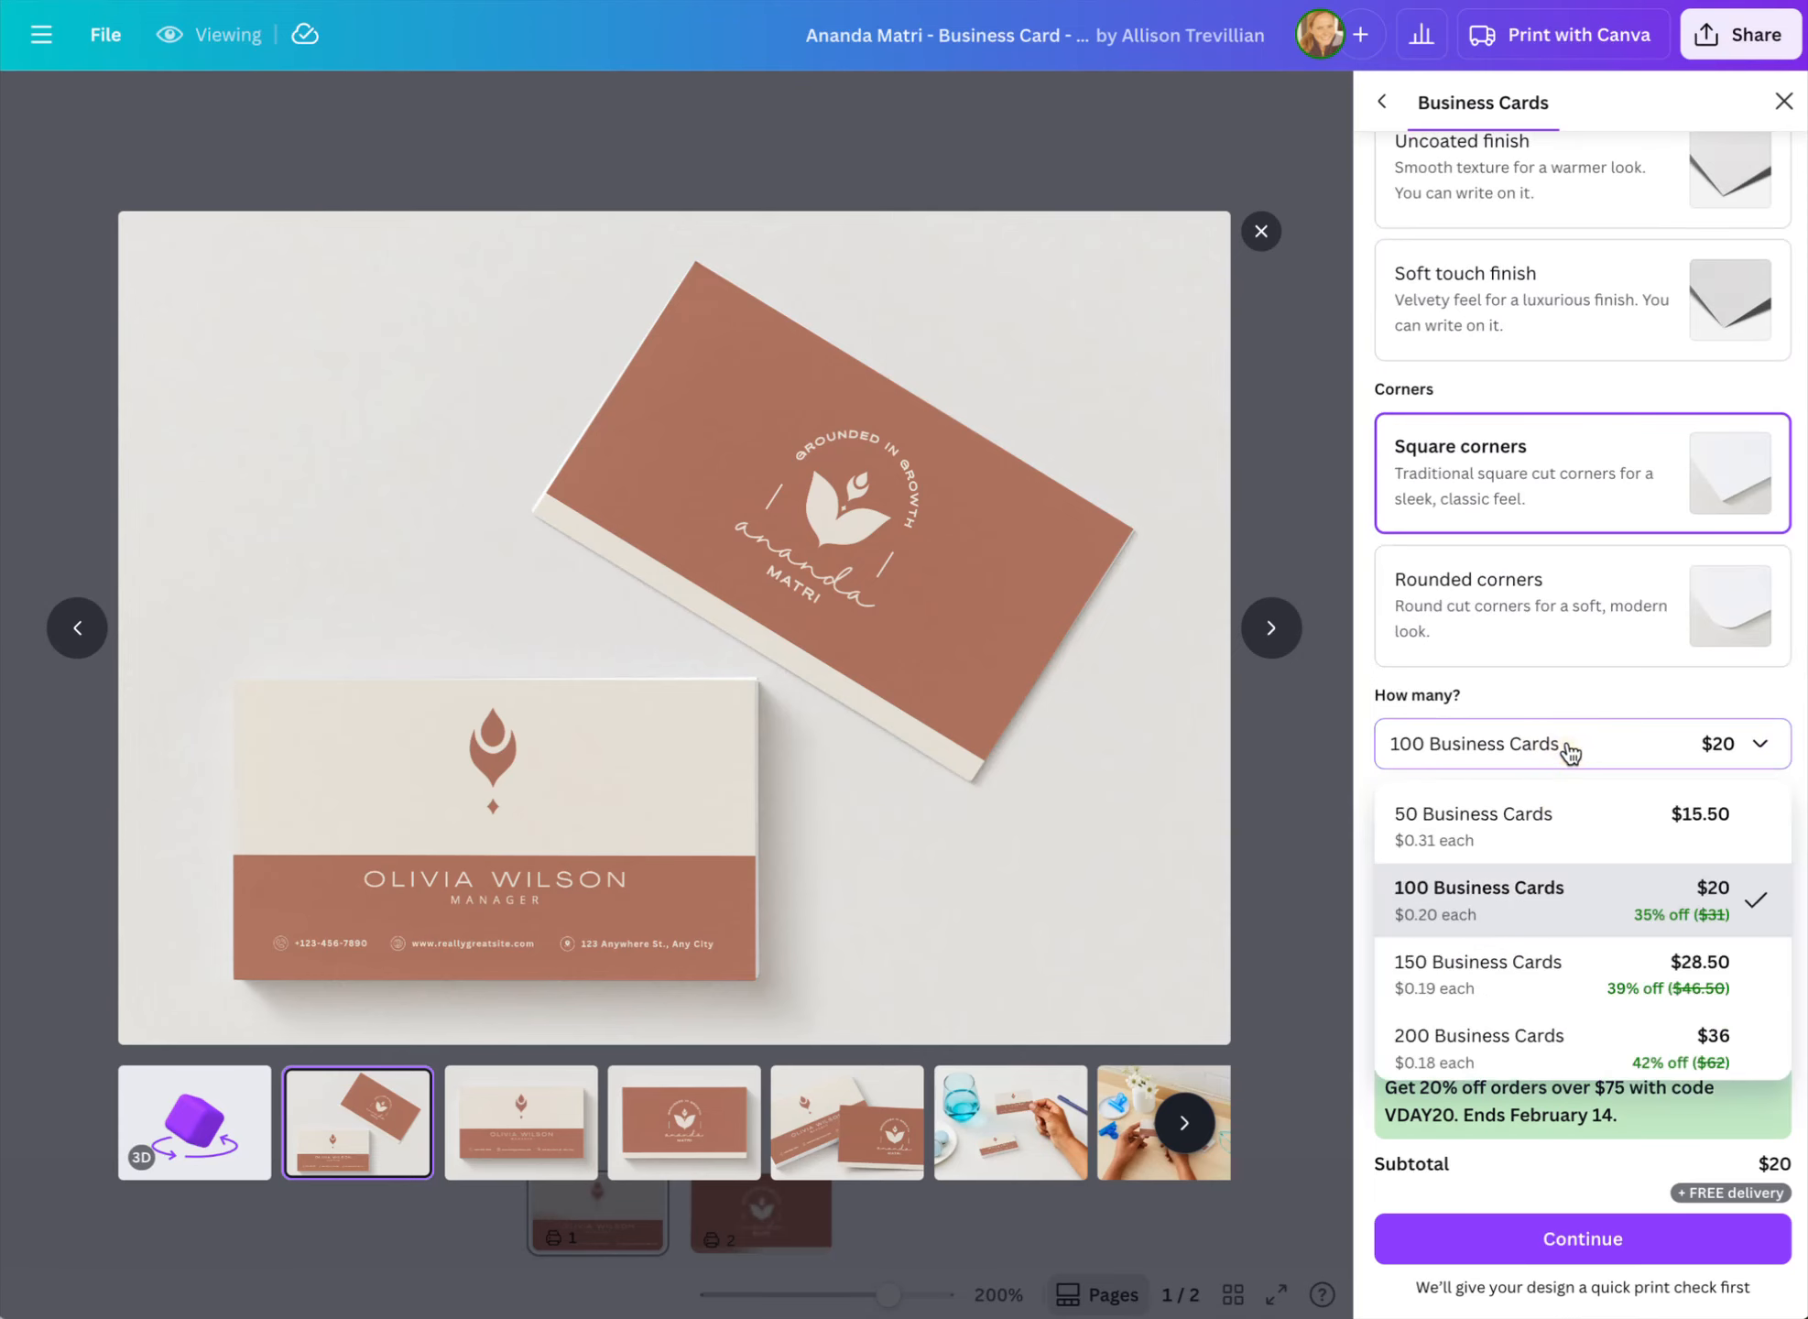
click(1494, 696)
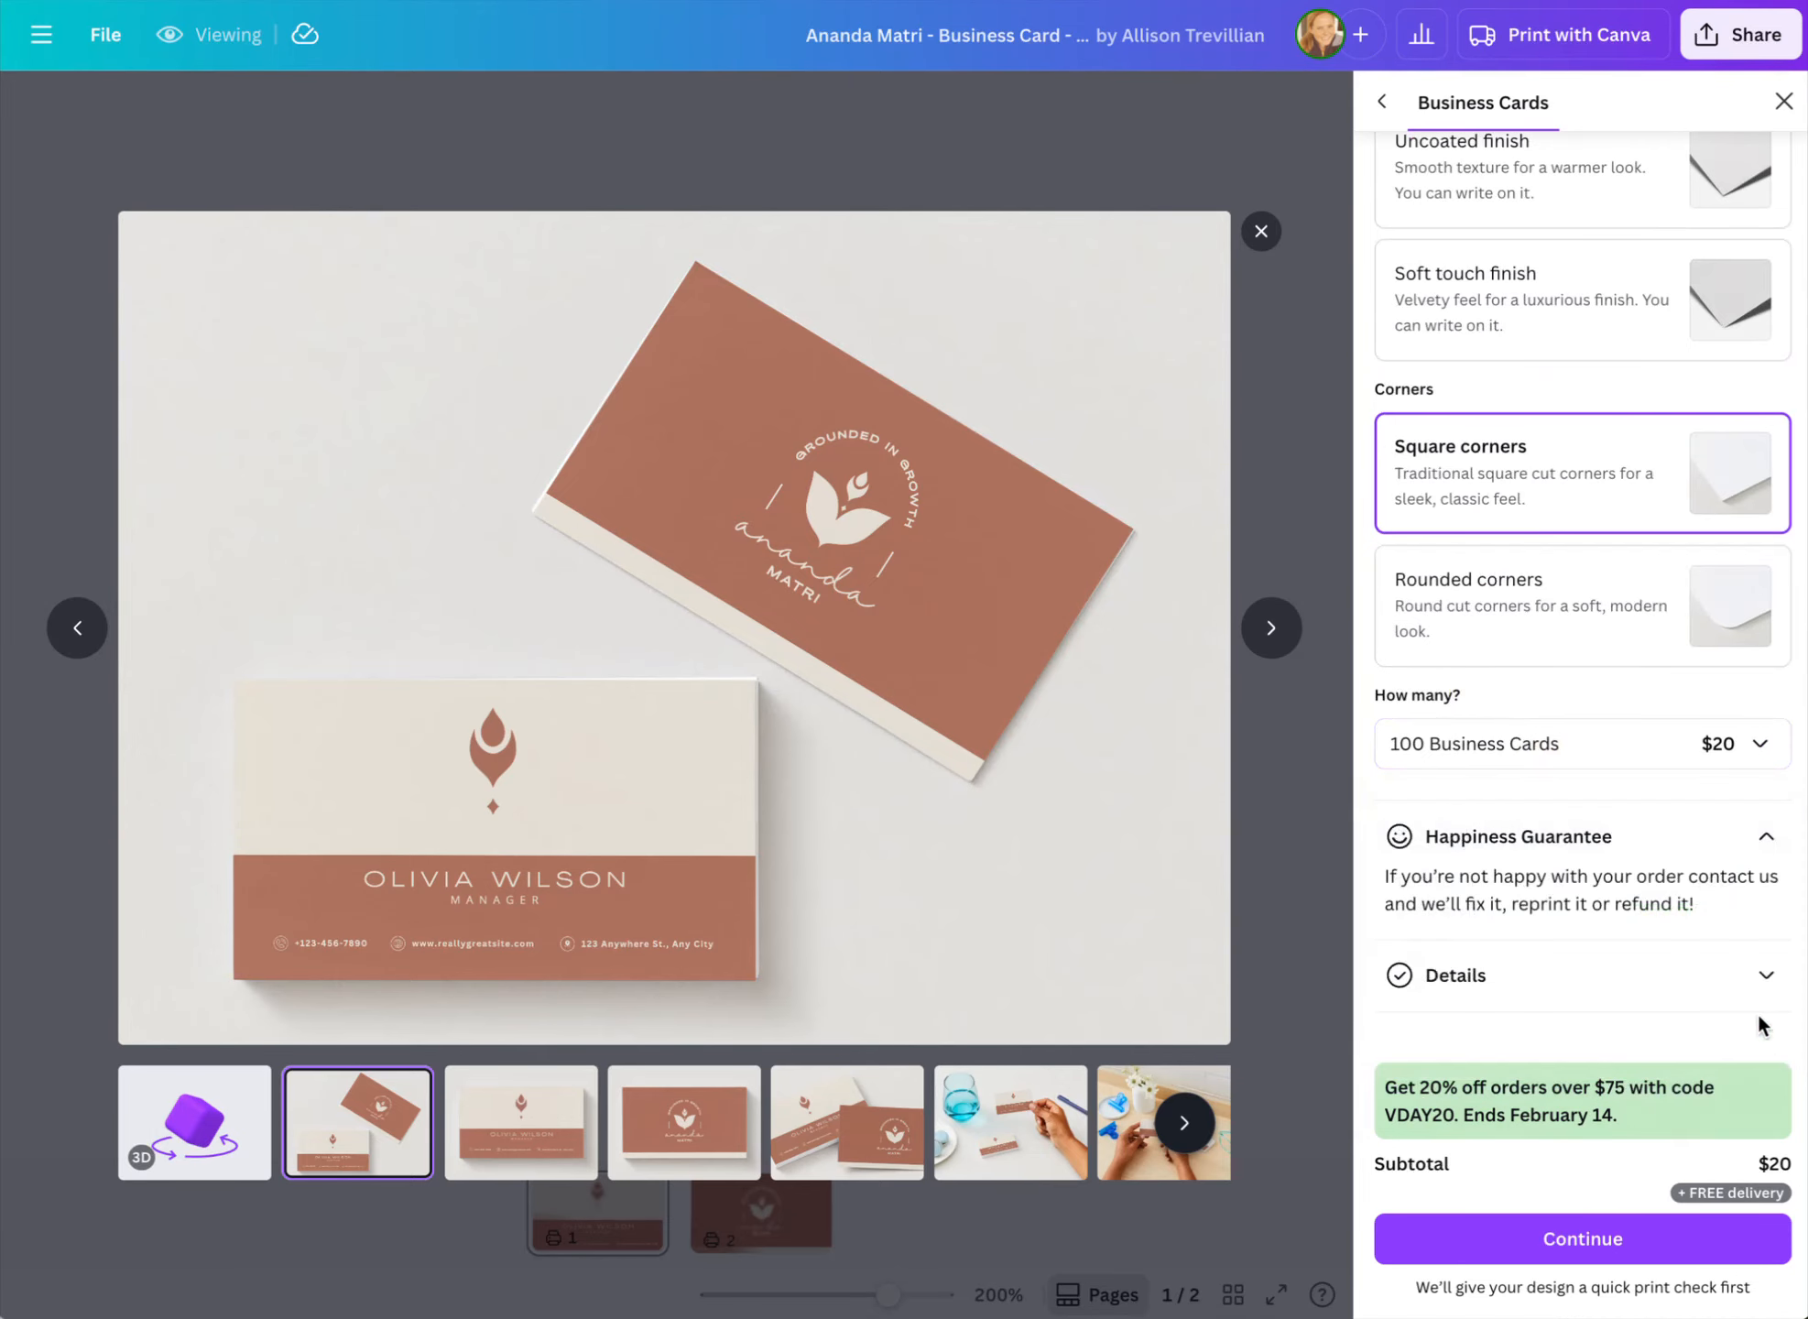
scroll(1564, 838, up, 10)
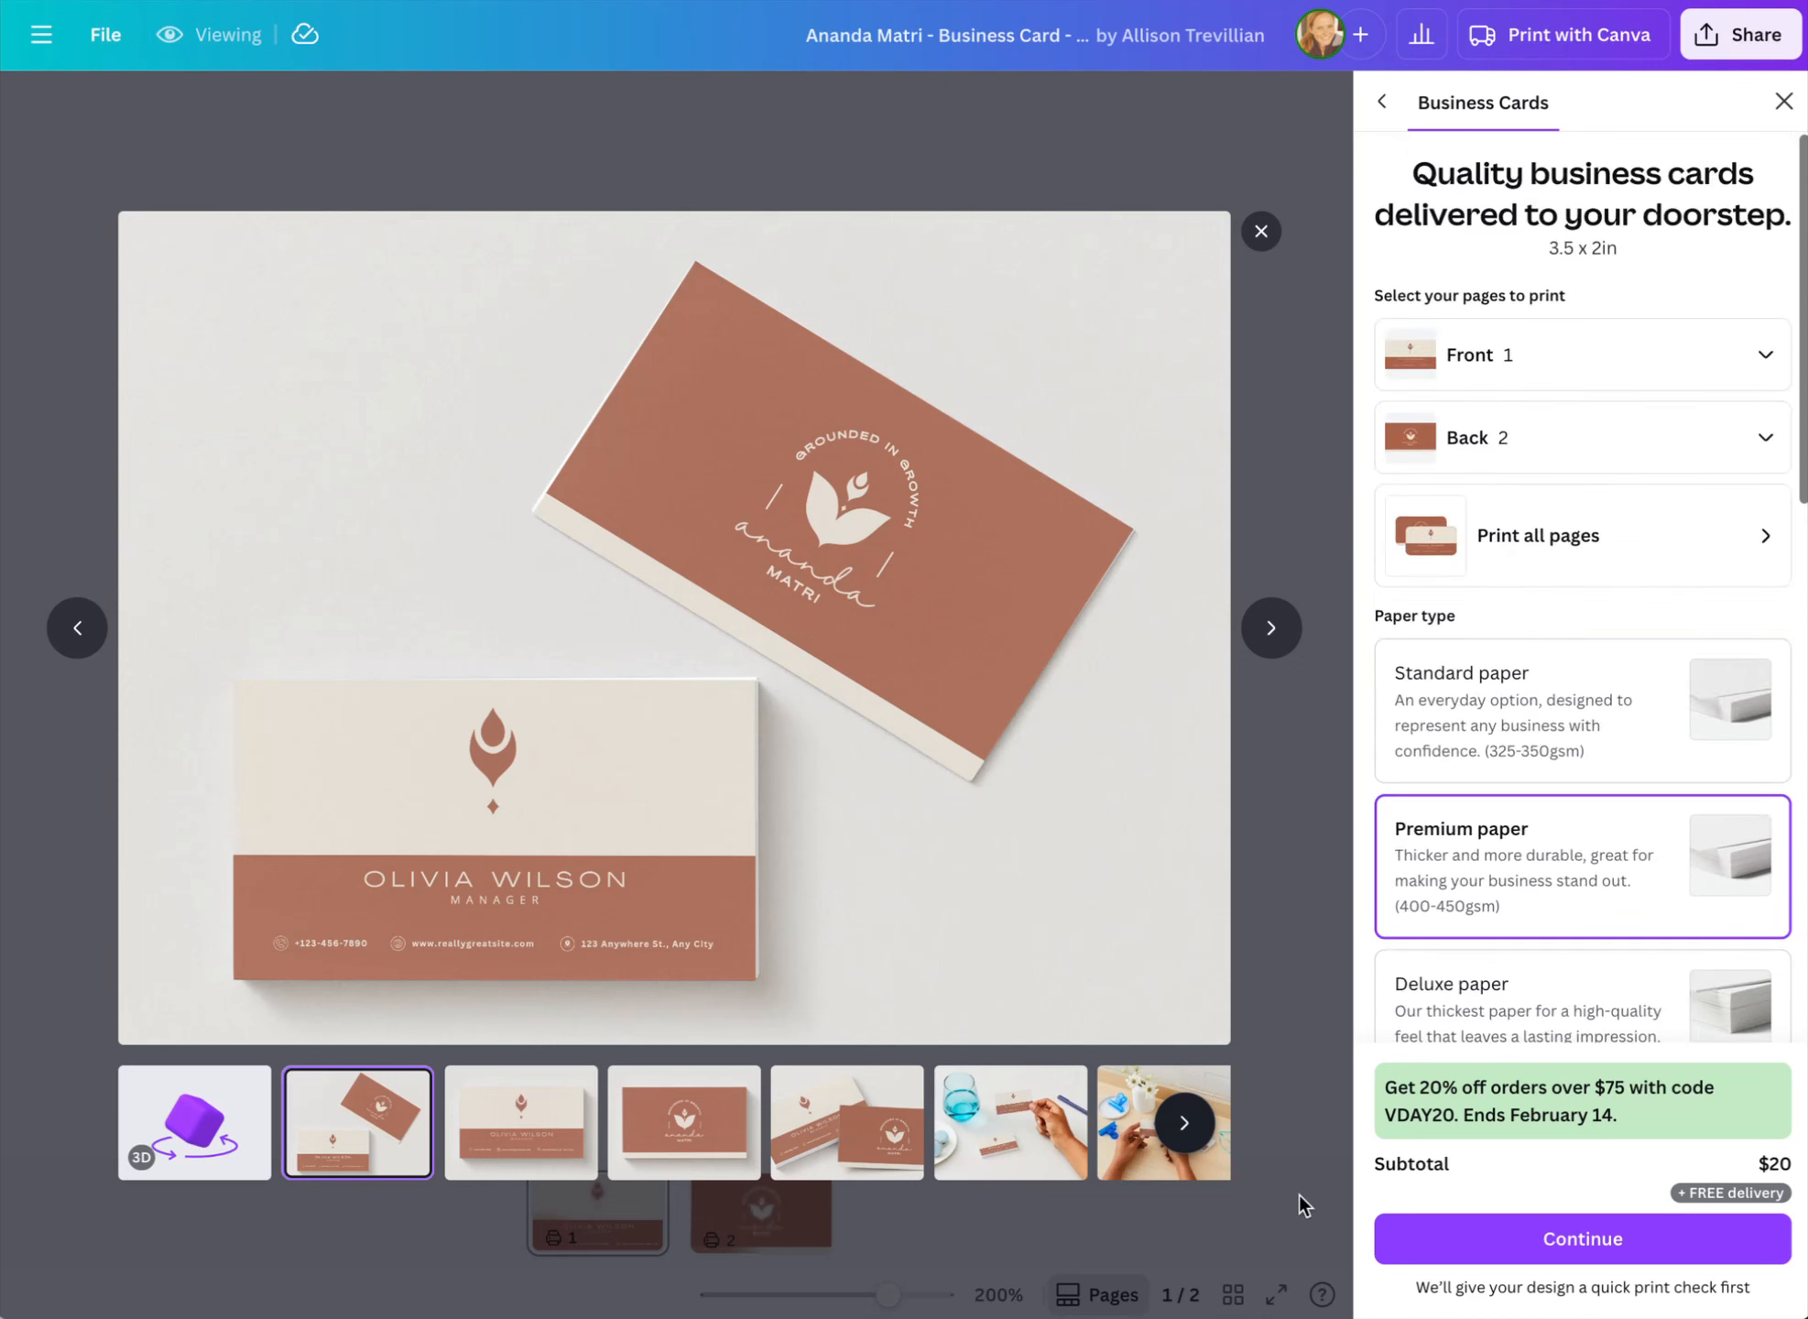
Preview the printed cards in the hand-held, stacked close-up and front-and-back mockups, and close the enlarged preview
click(1008, 1136)
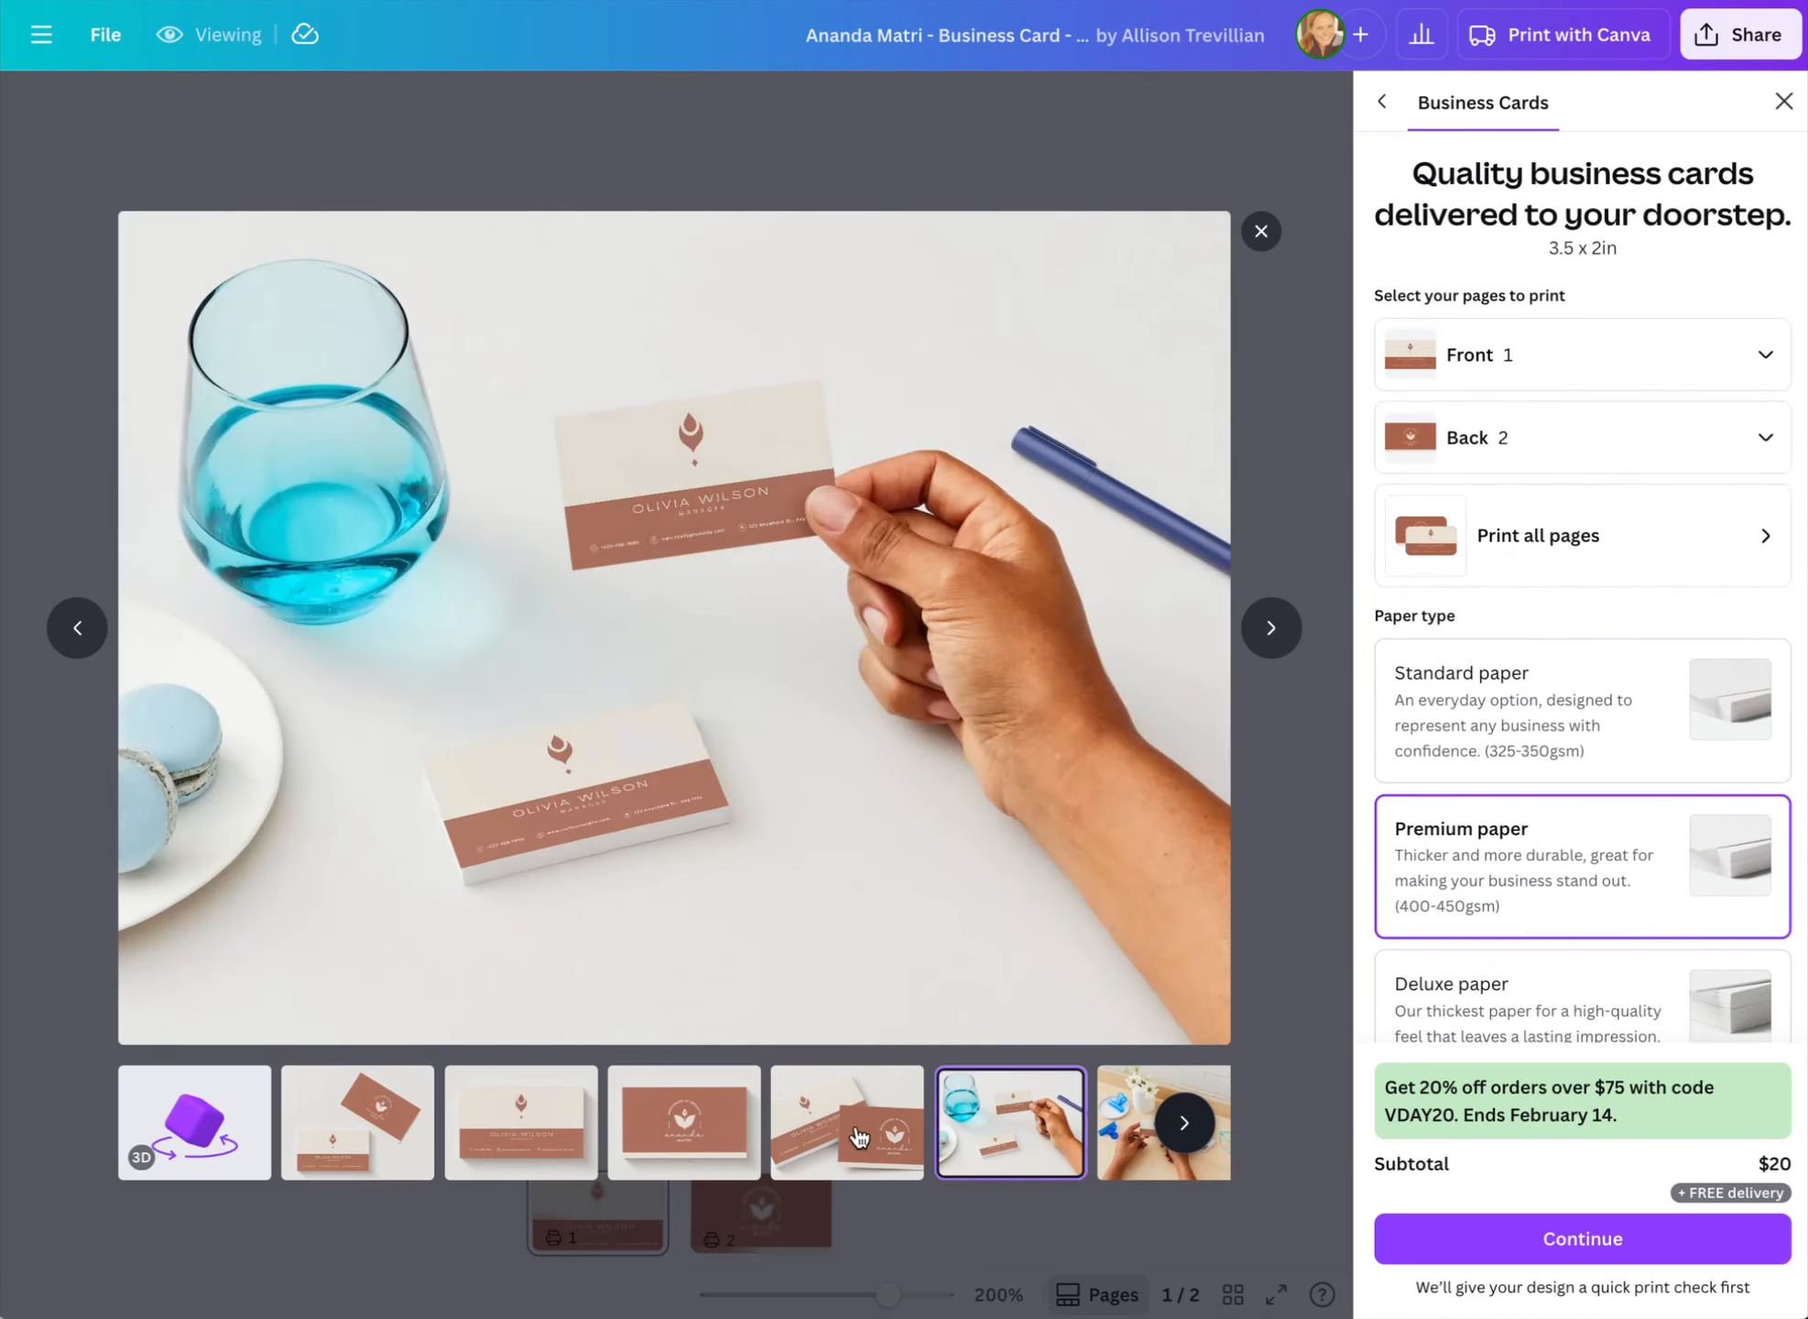
click(852, 1136)
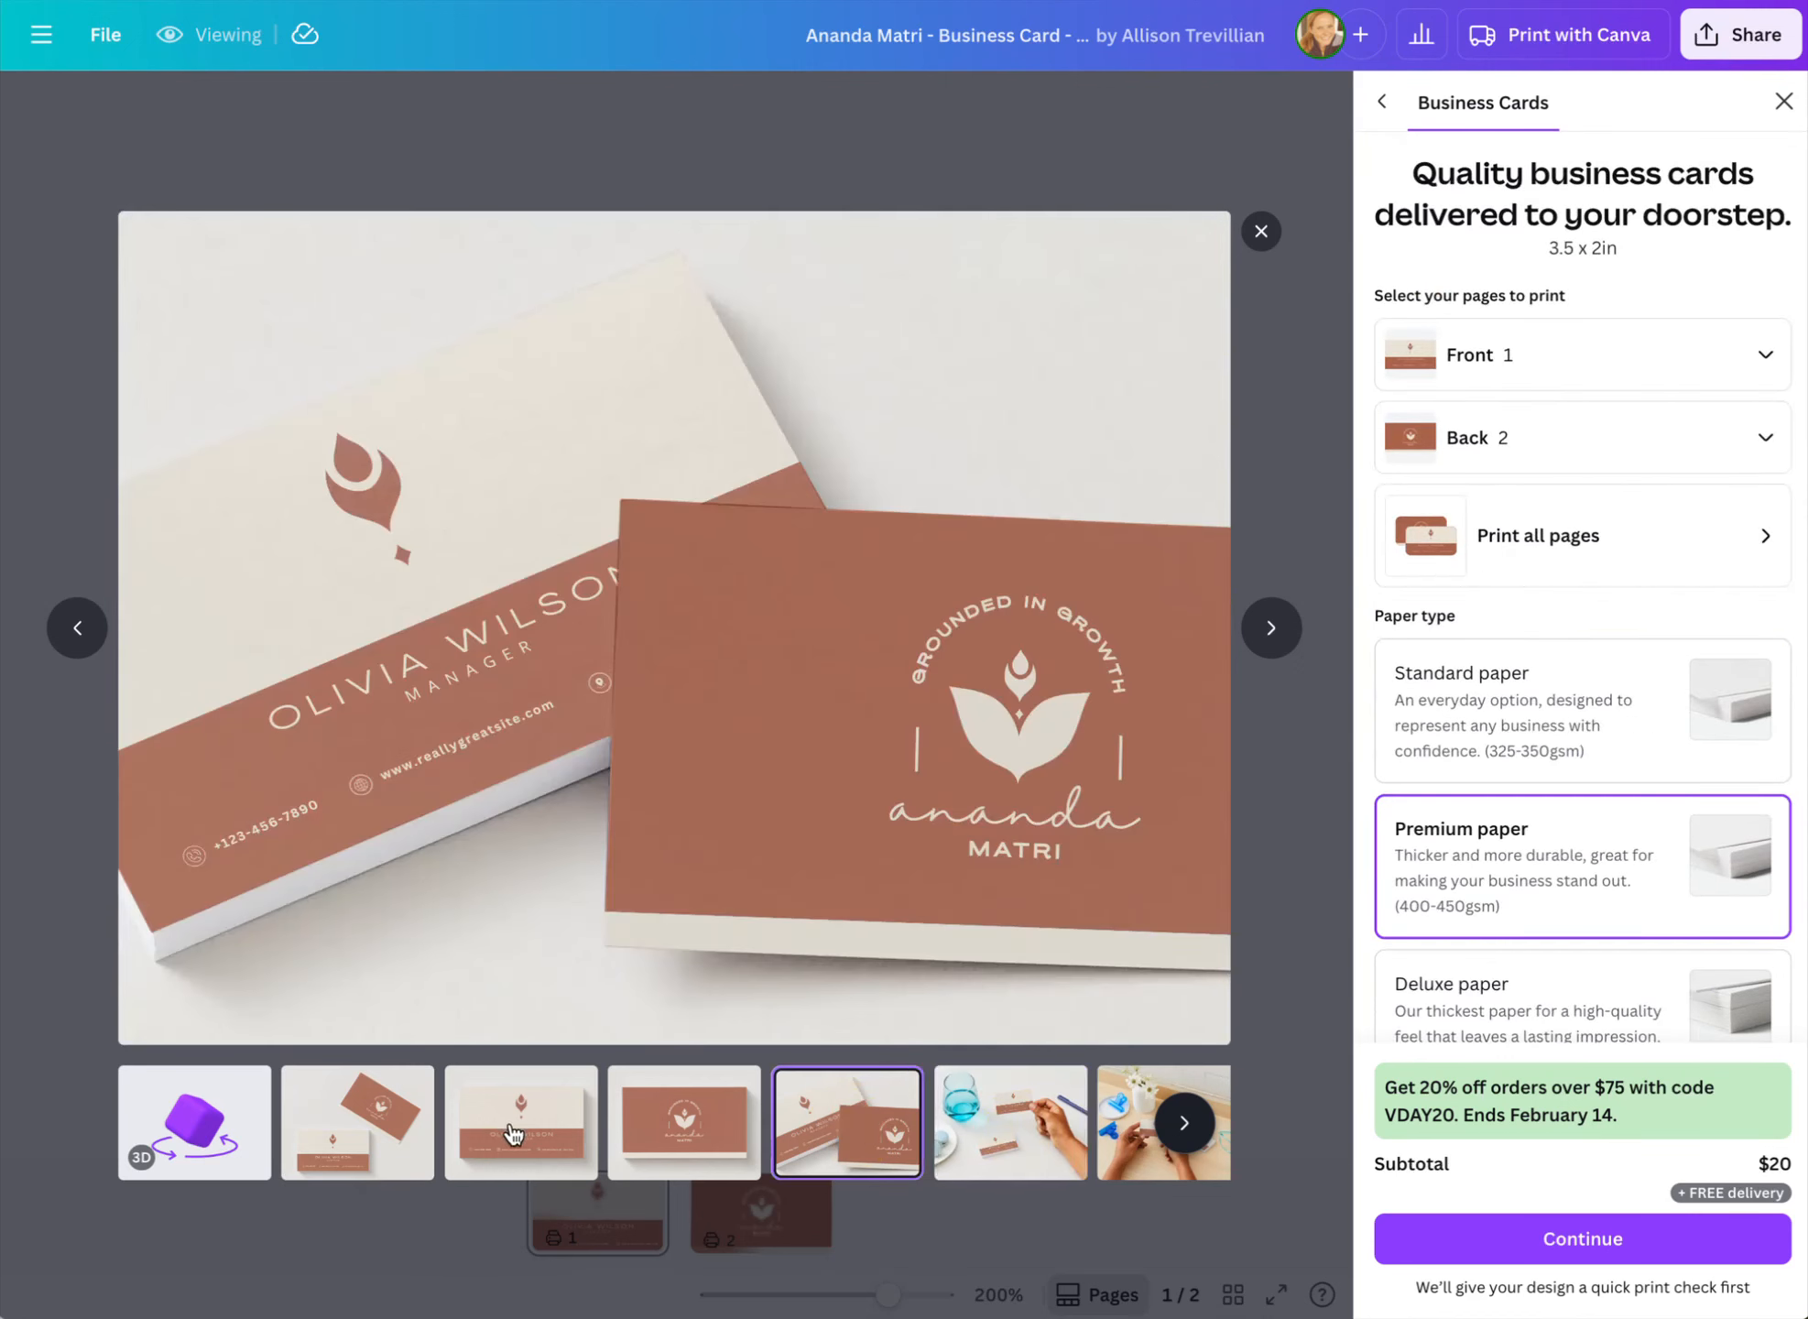
click(358, 1135)
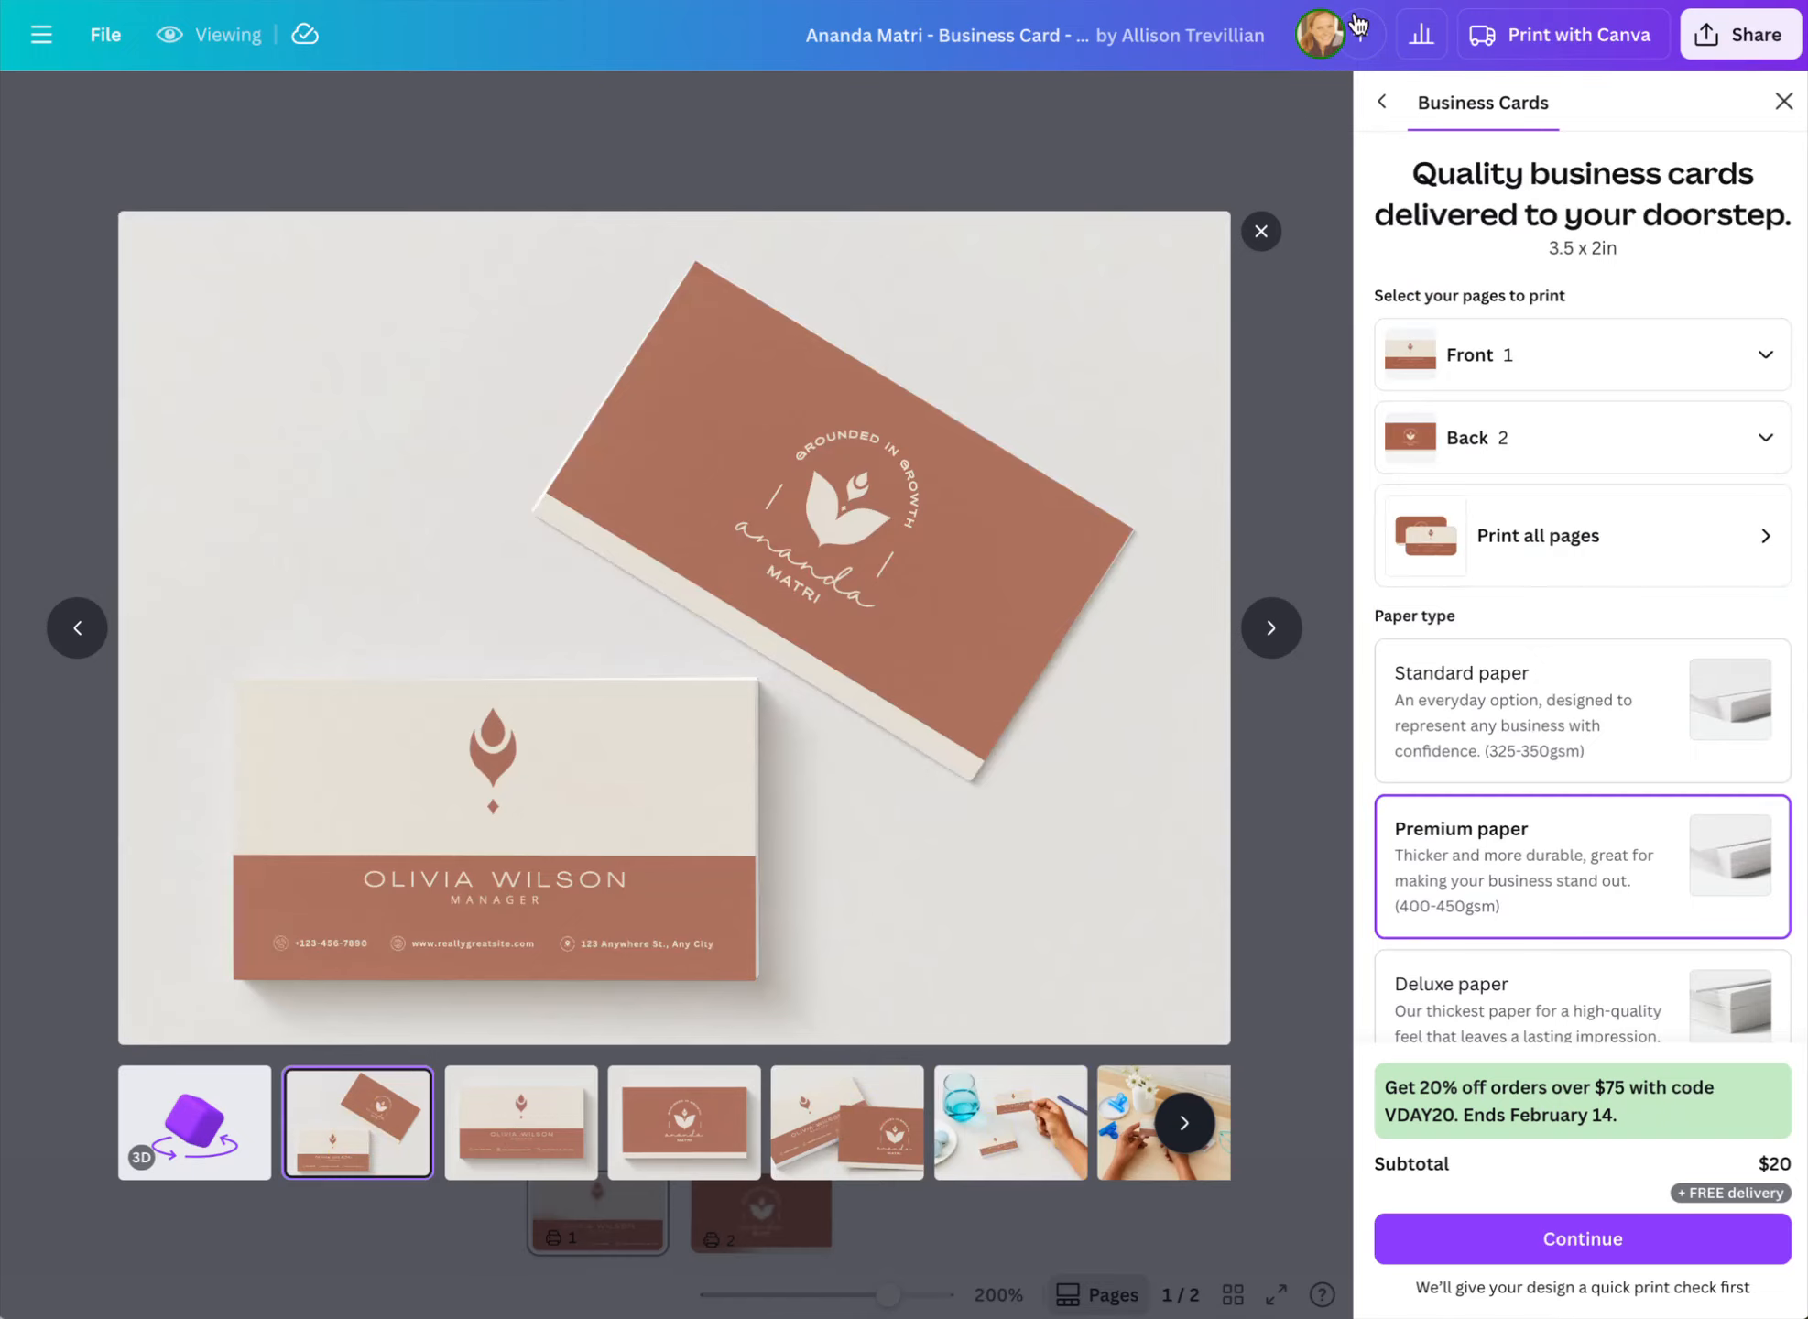
click(1261, 232)
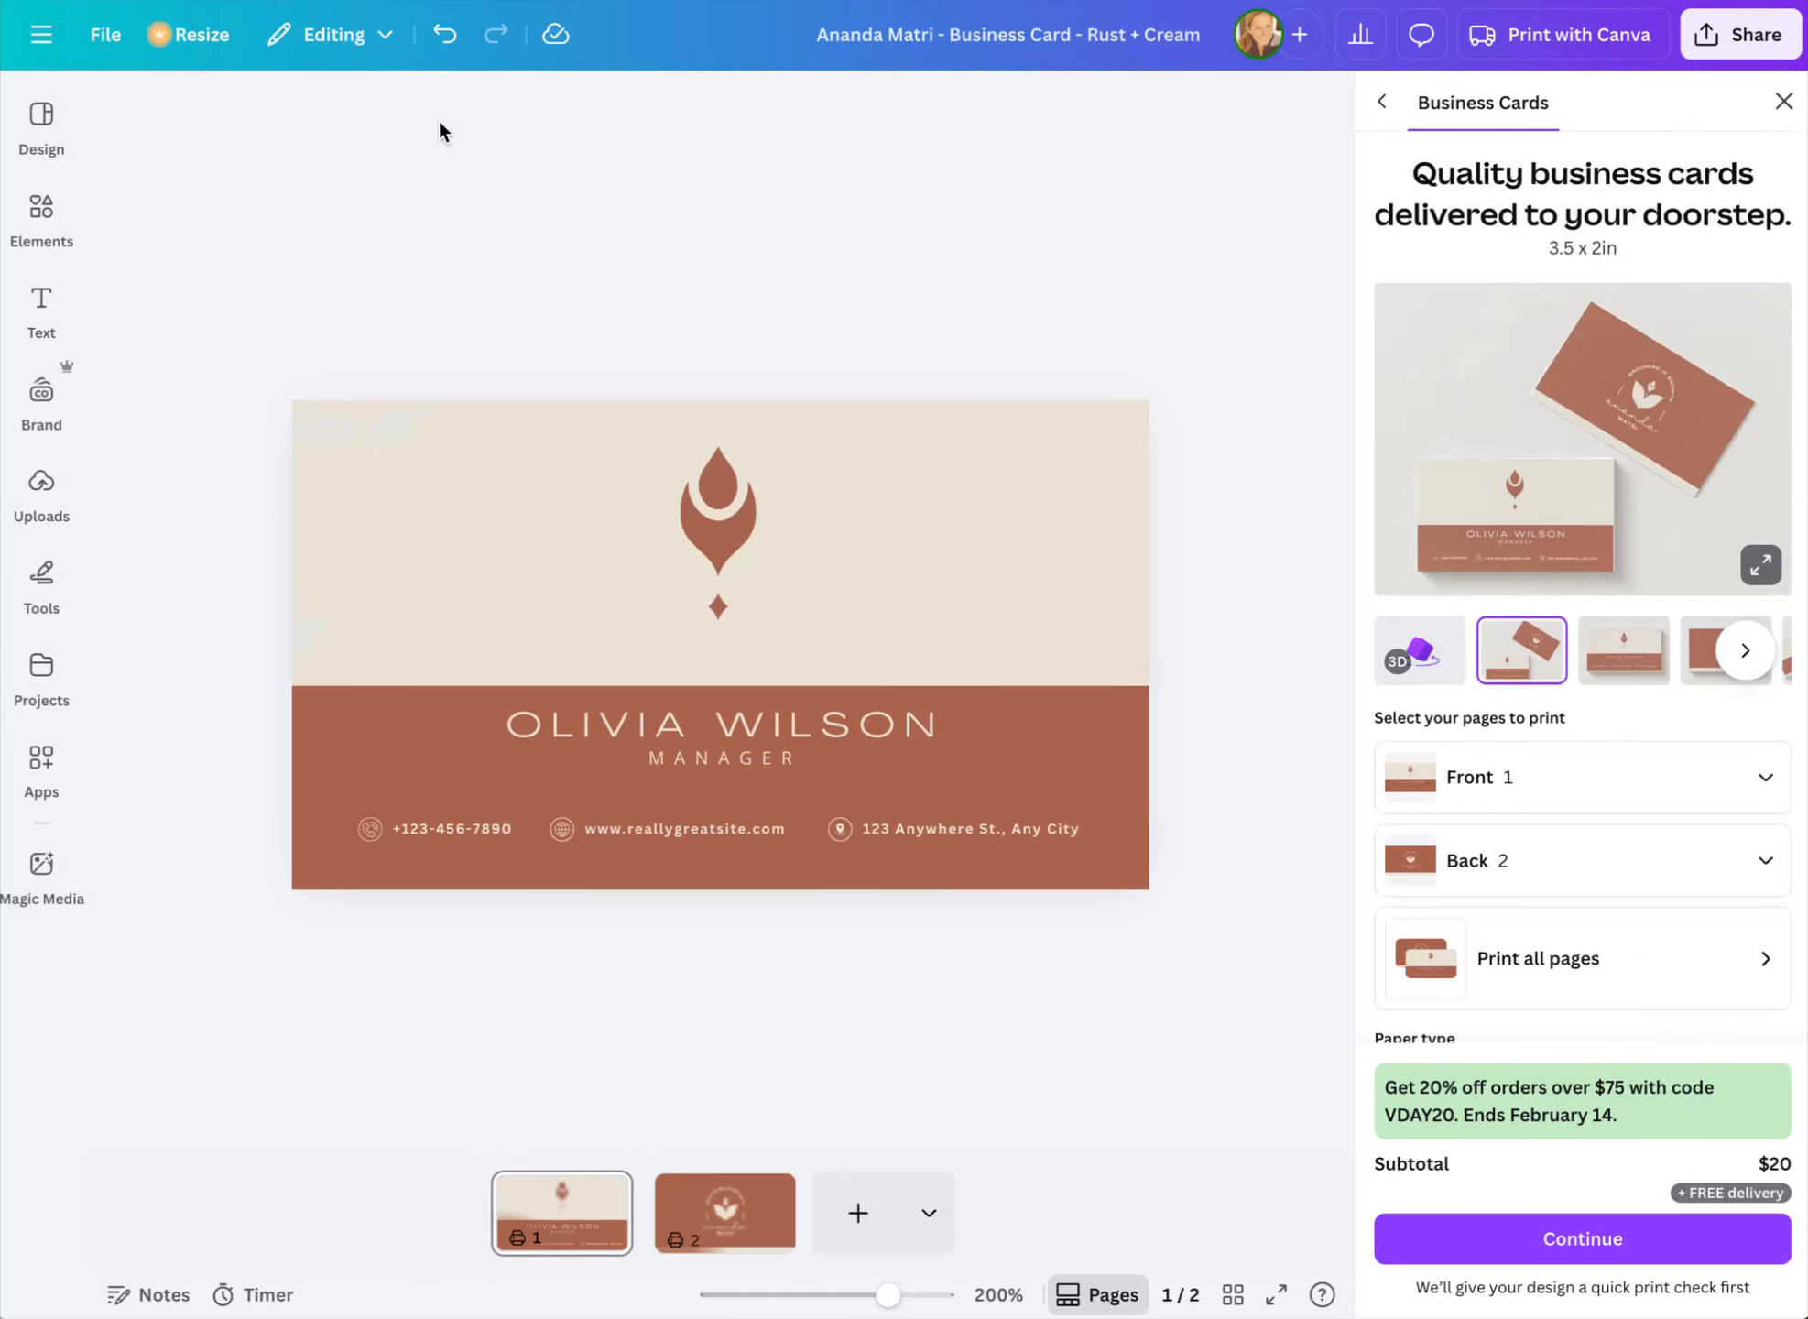
Examine the Ananda Matri Brand Kit's logos, colors, fonts, brand voice, photos, graphics, icons and charts categories
click(41, 403)
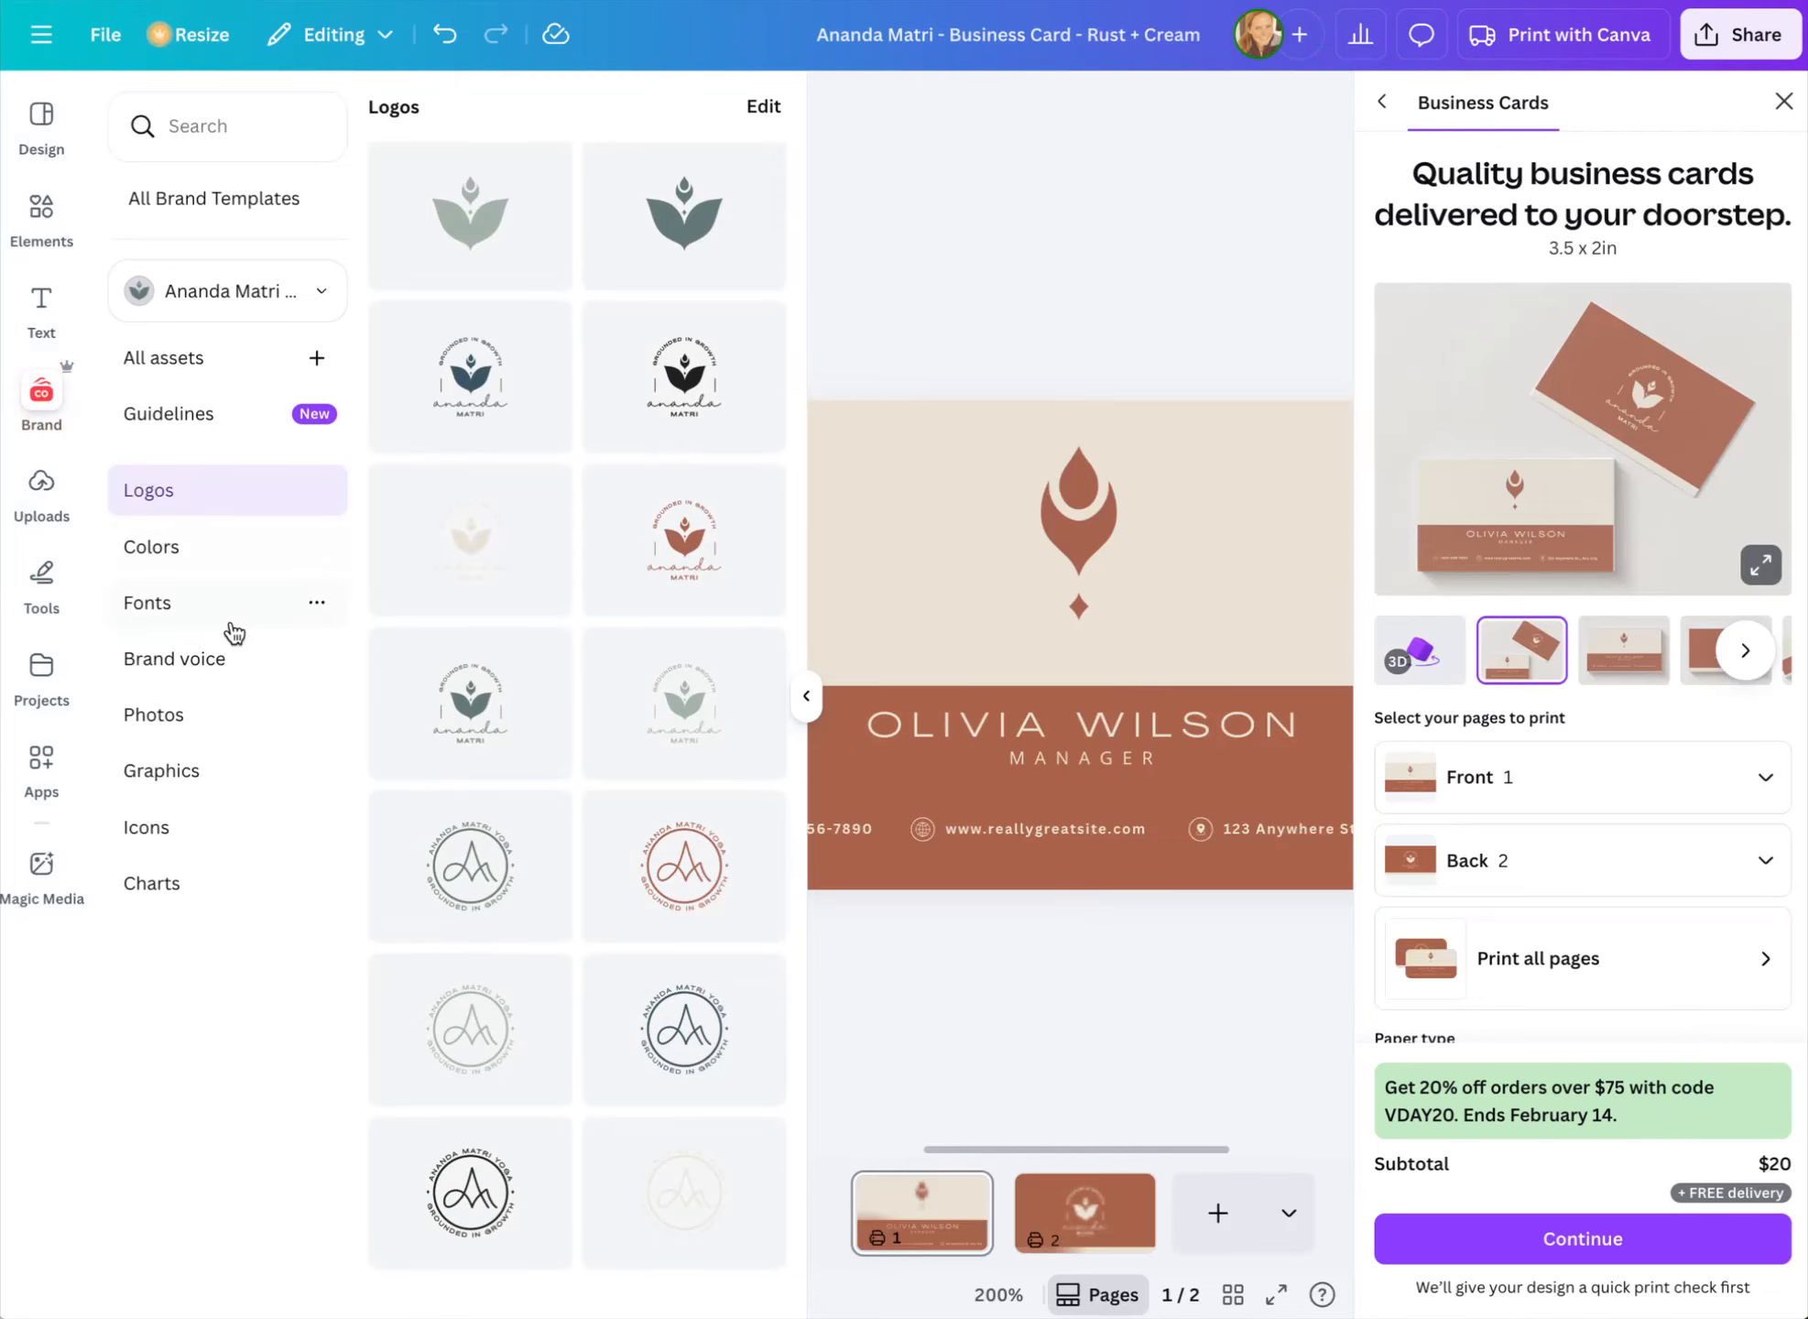
click(195, 664)
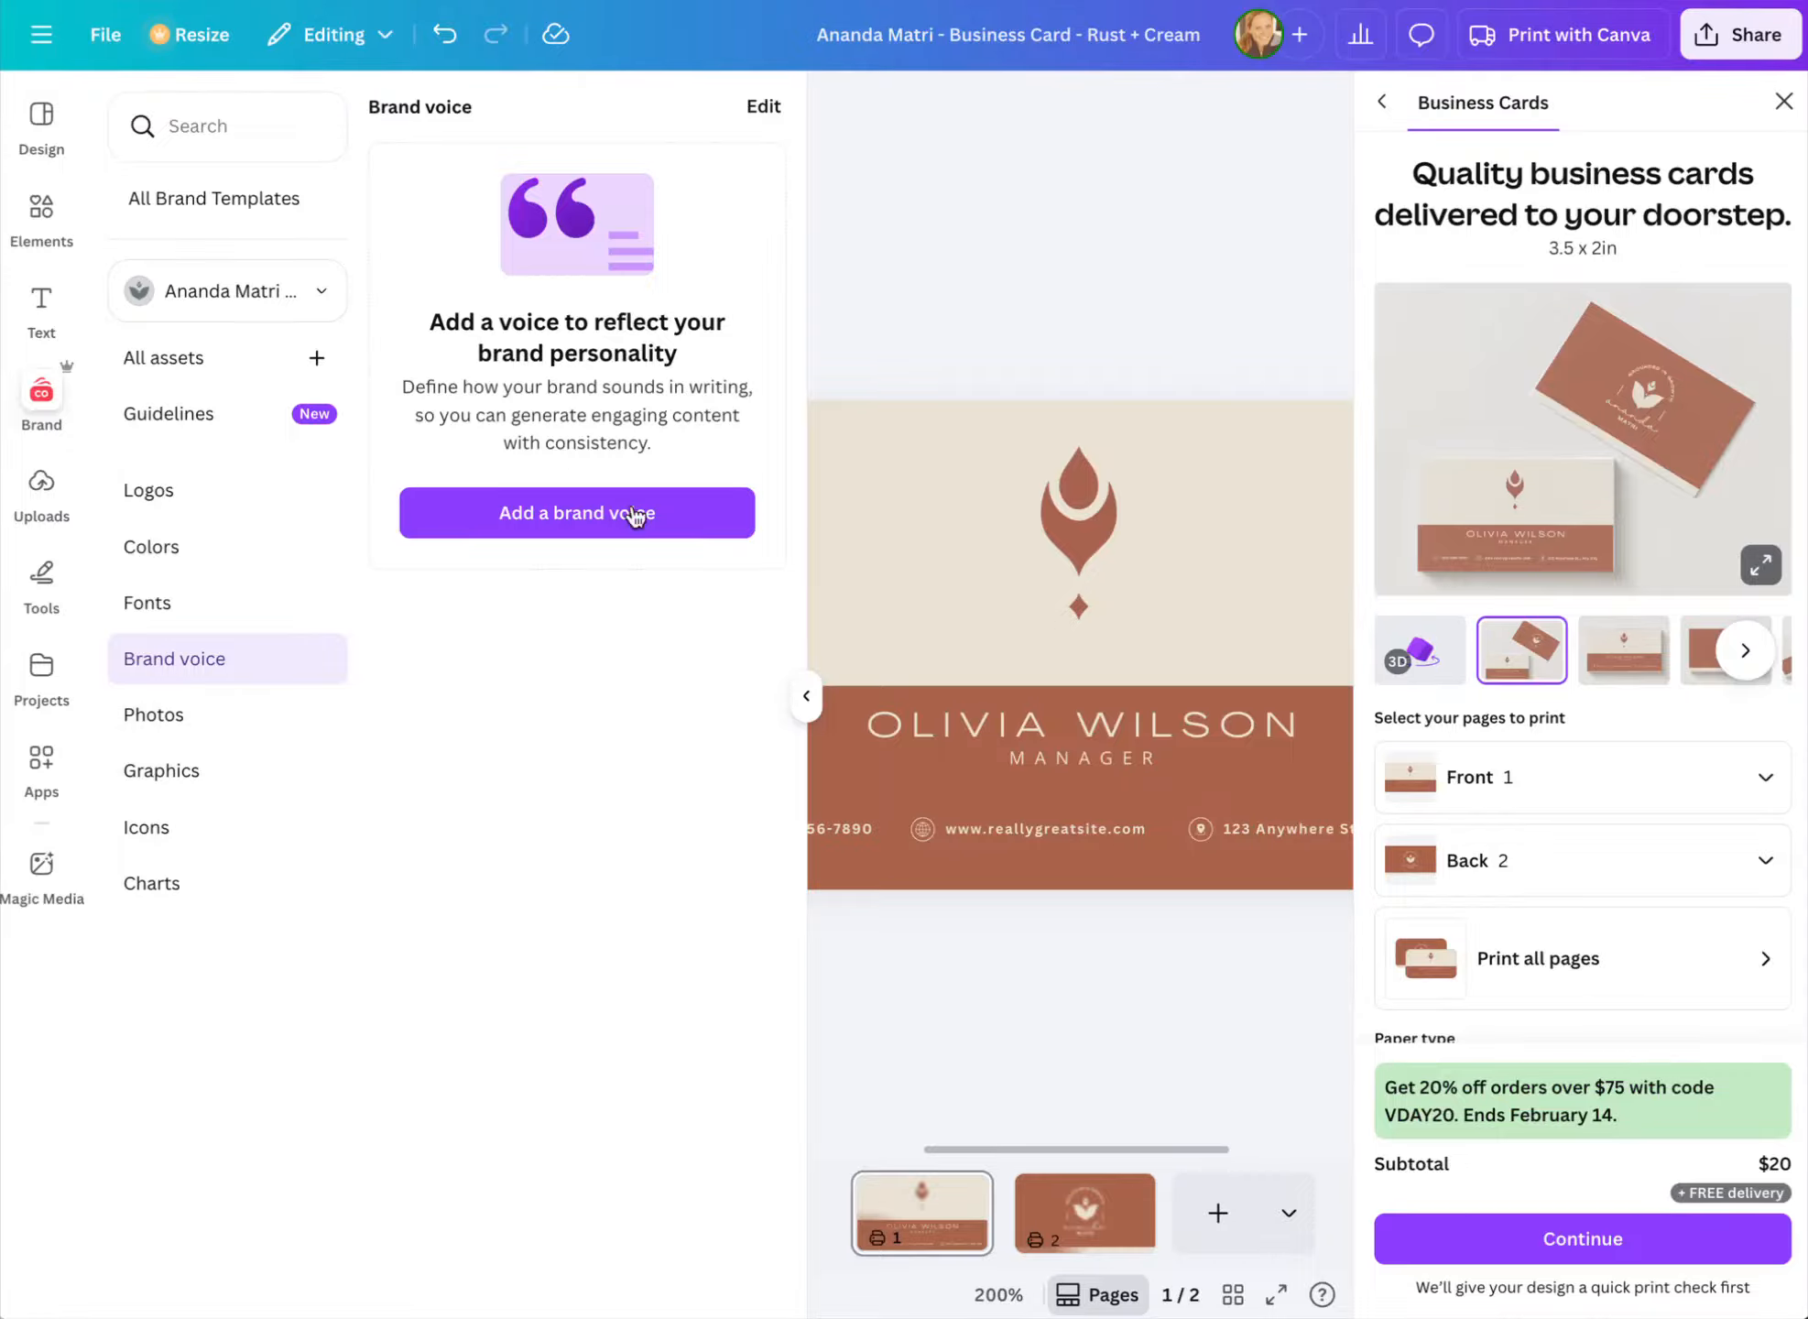
click(147, 714)
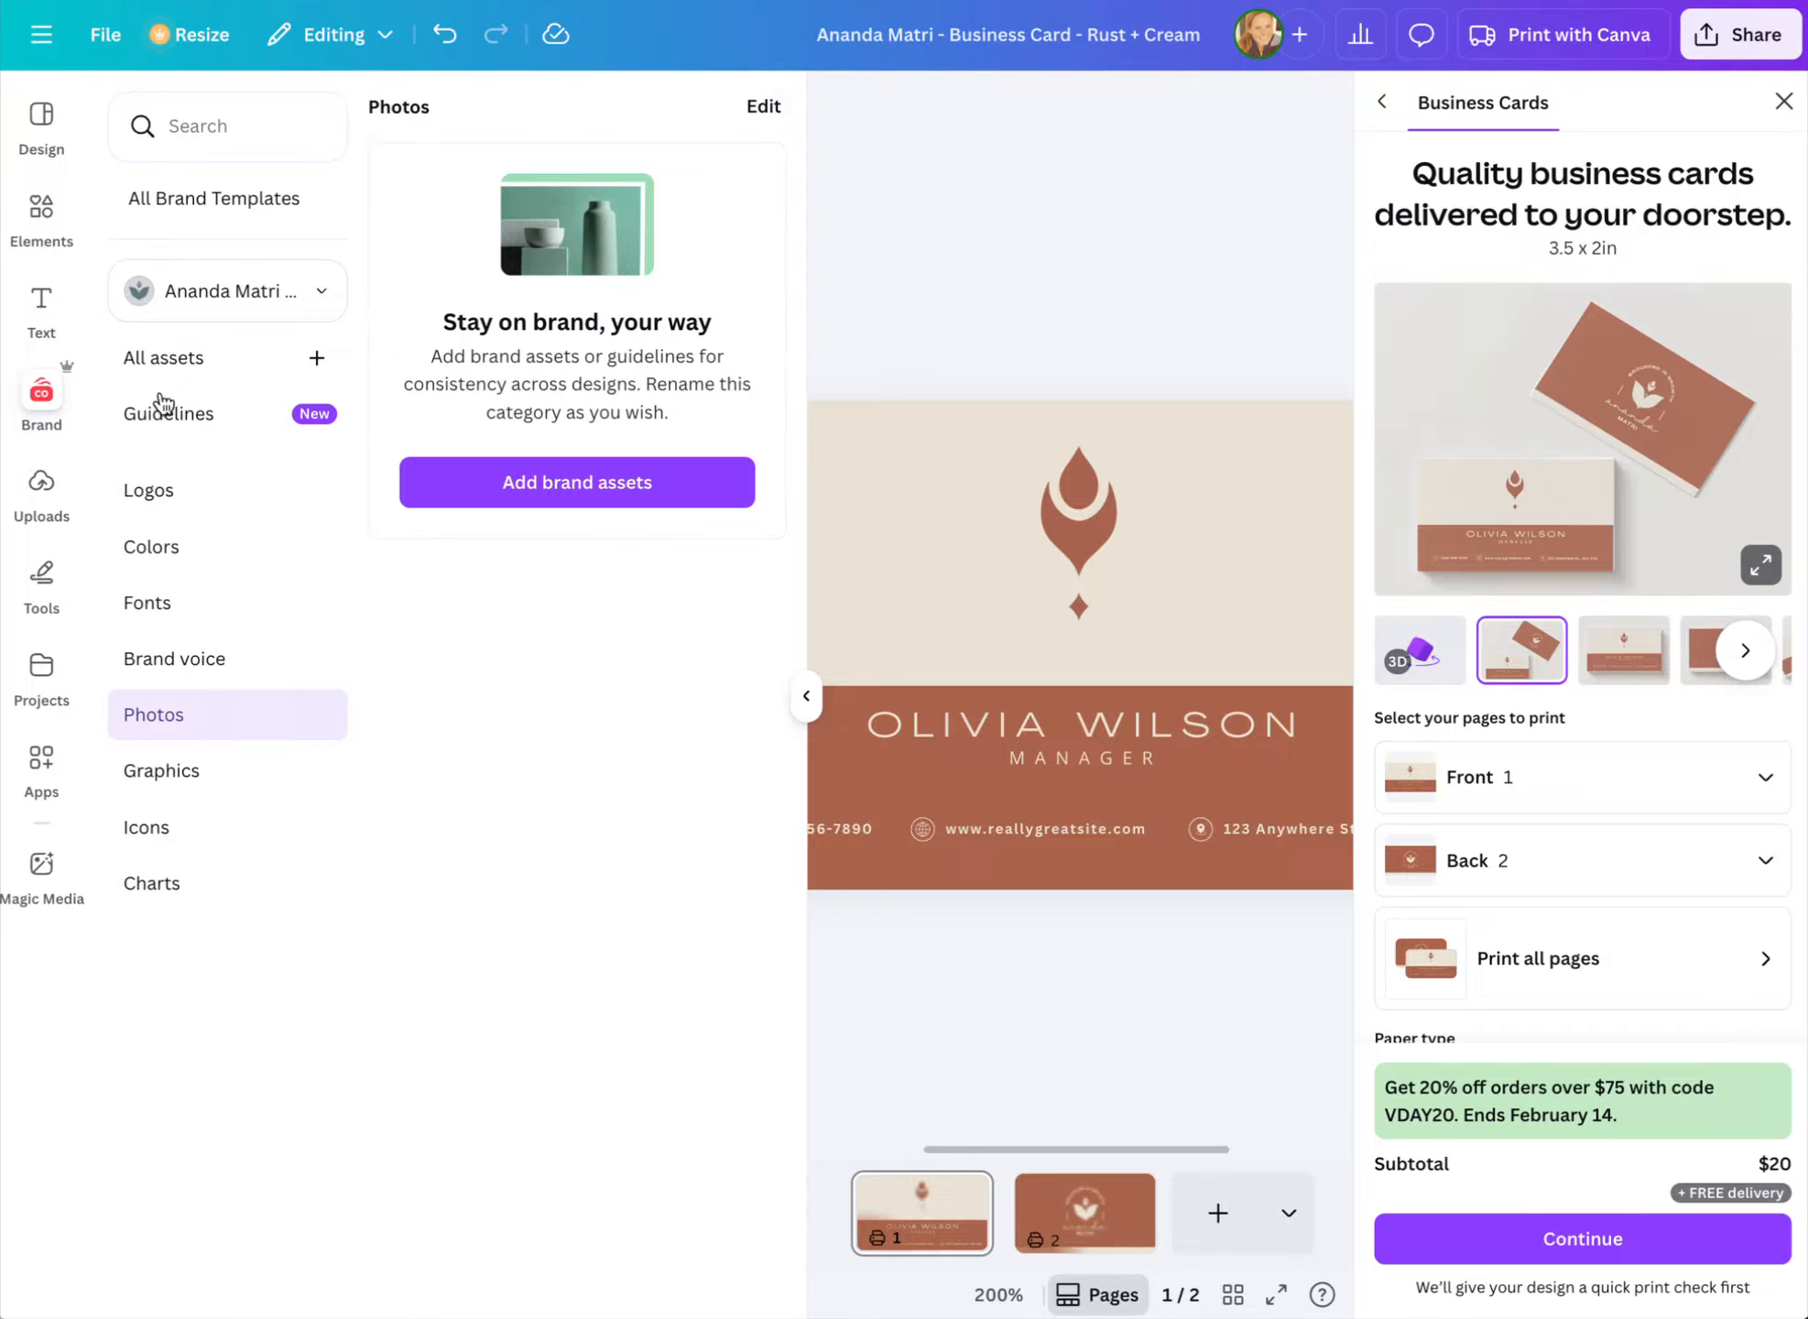
click(153, 780)
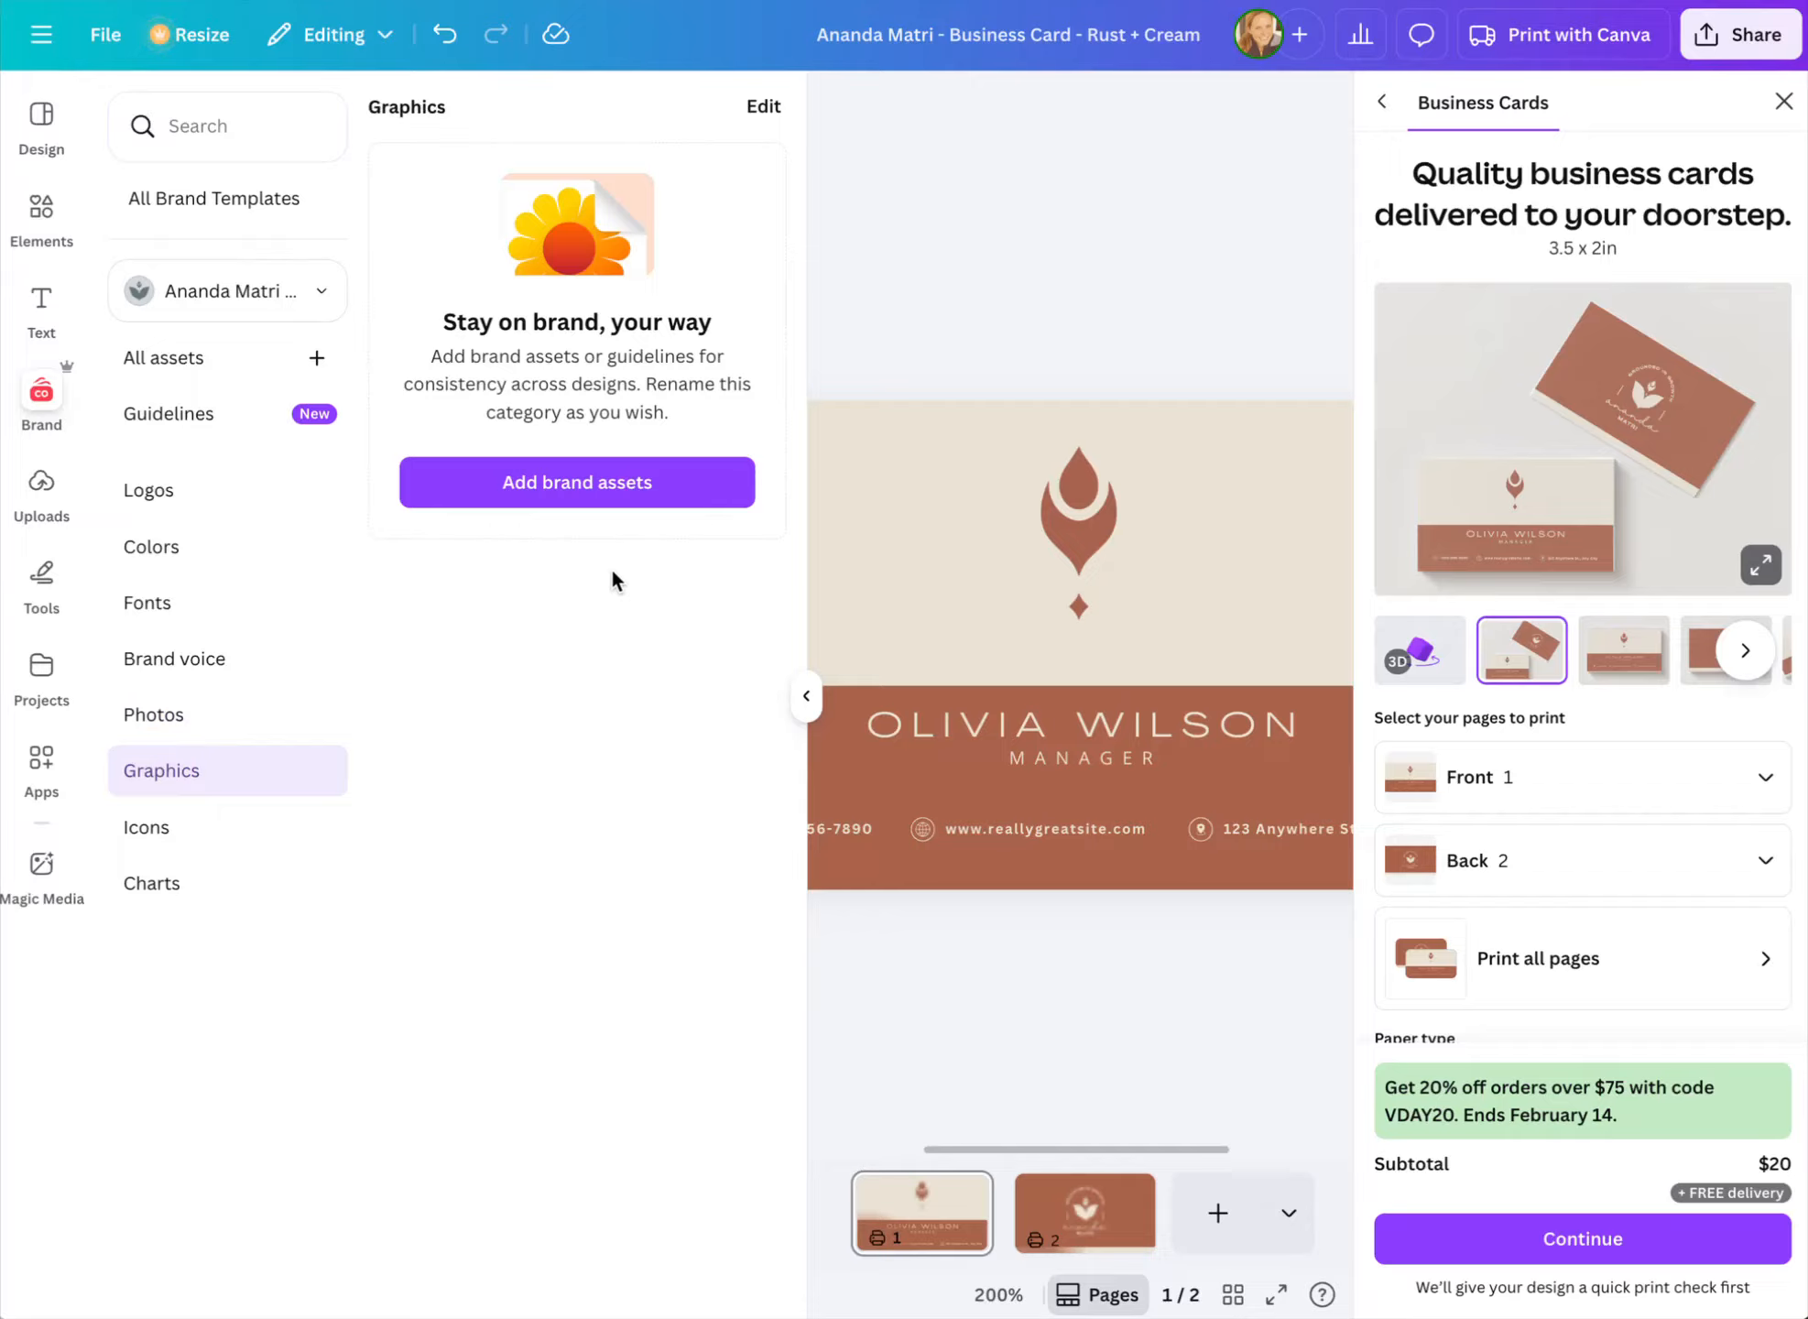
click(165, 835)
click(162, 895)
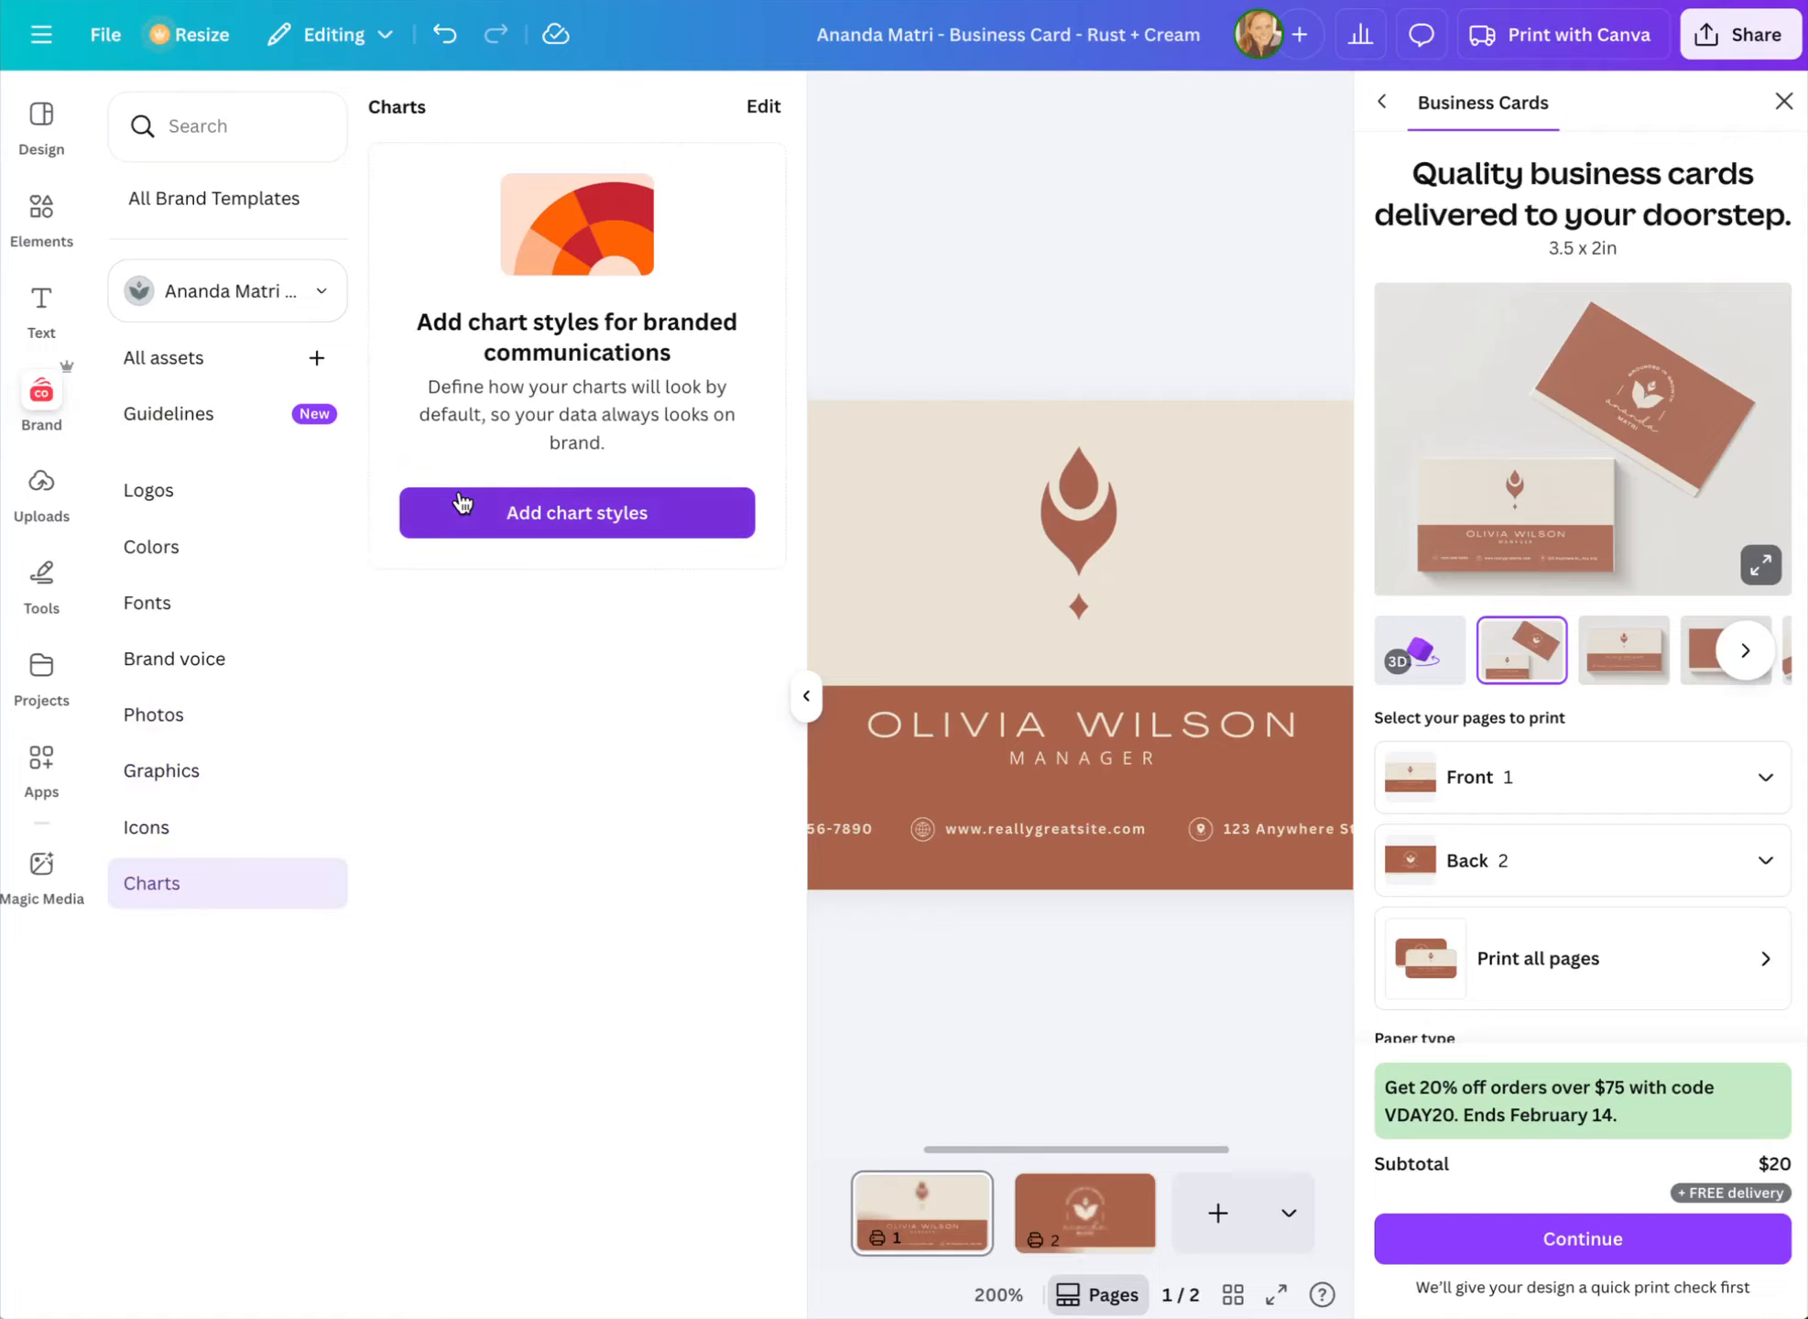
click(180, 502)
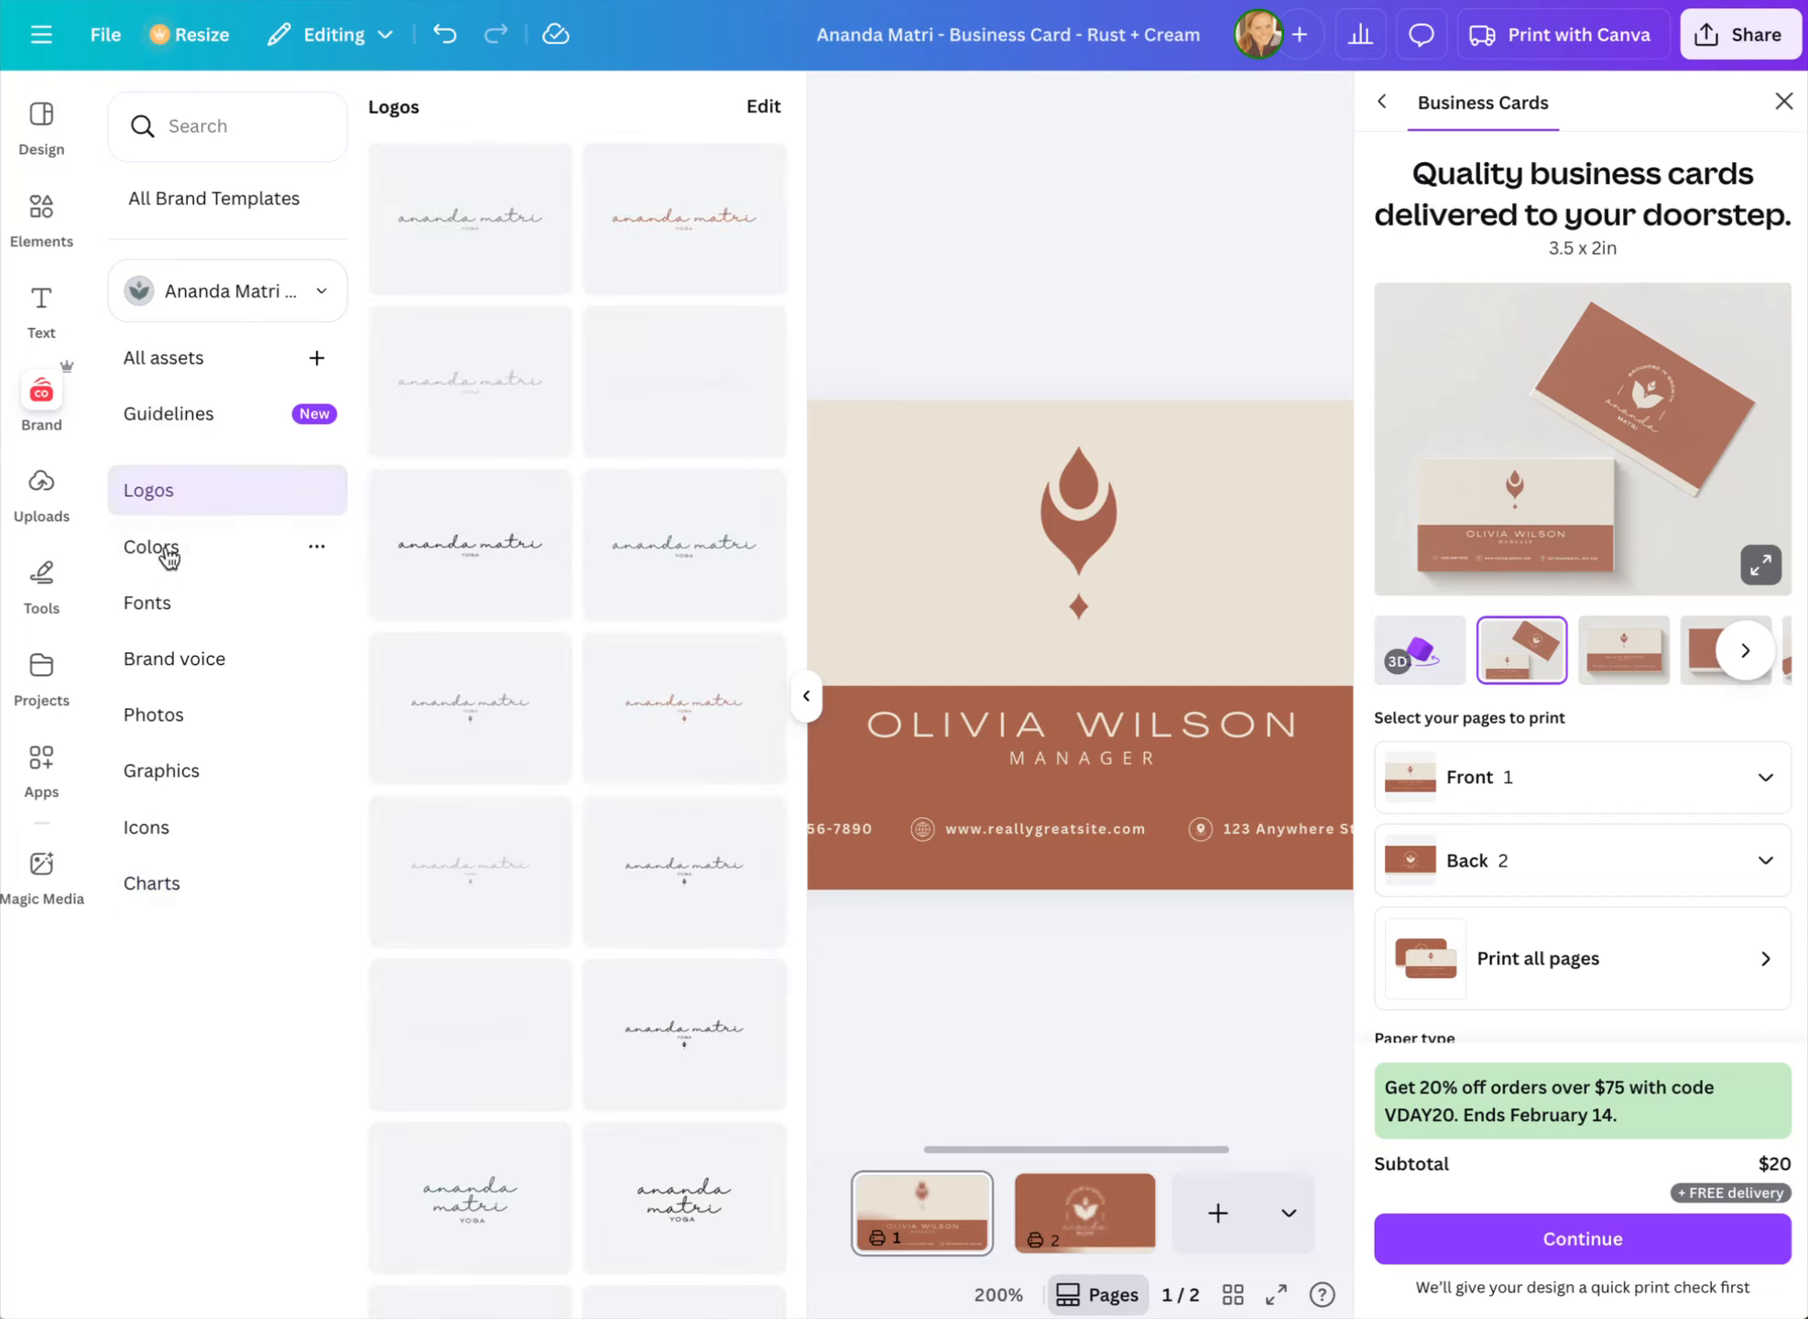
click(166, 551)
click(168, 612)
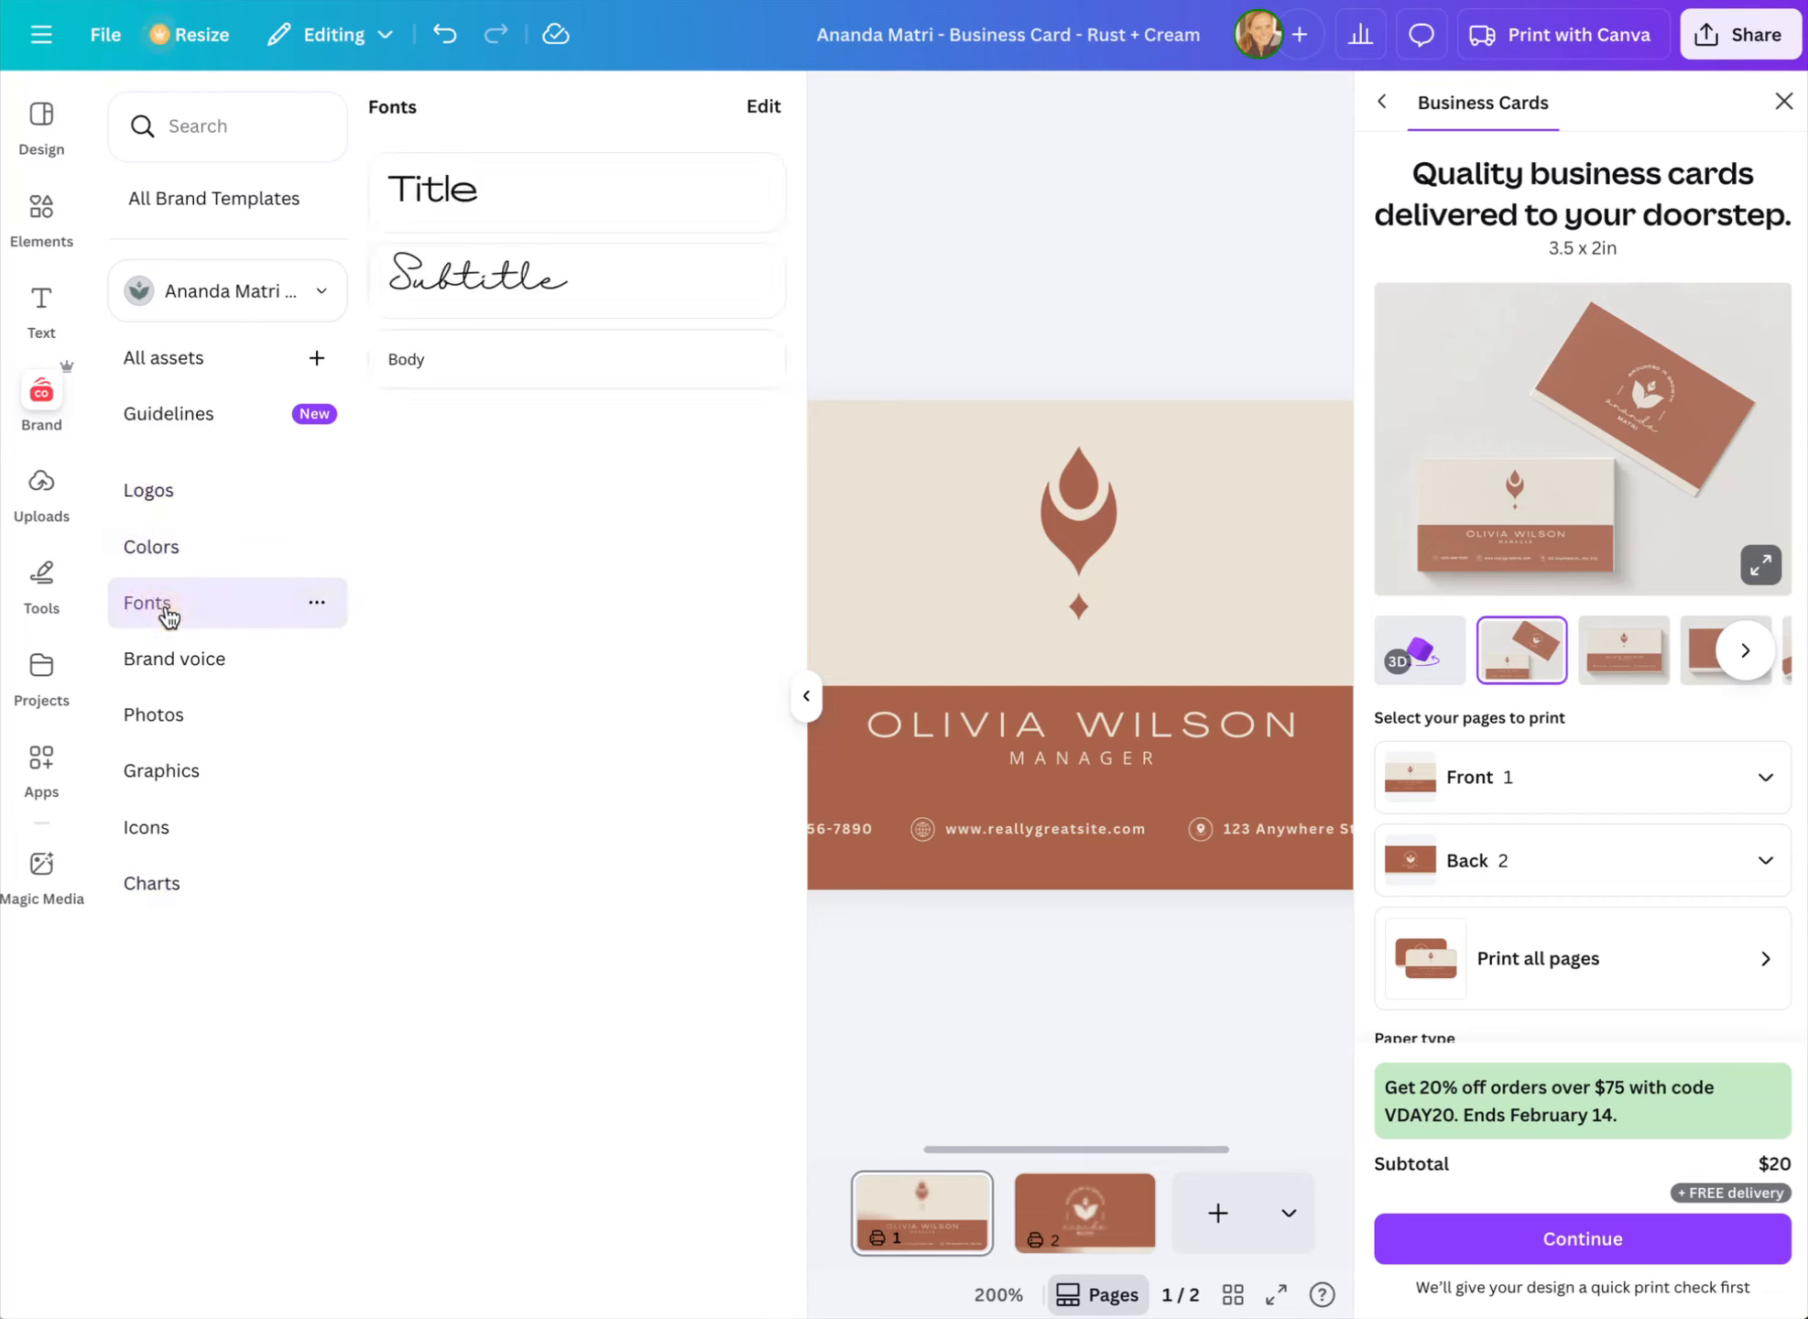
click(170, 661)
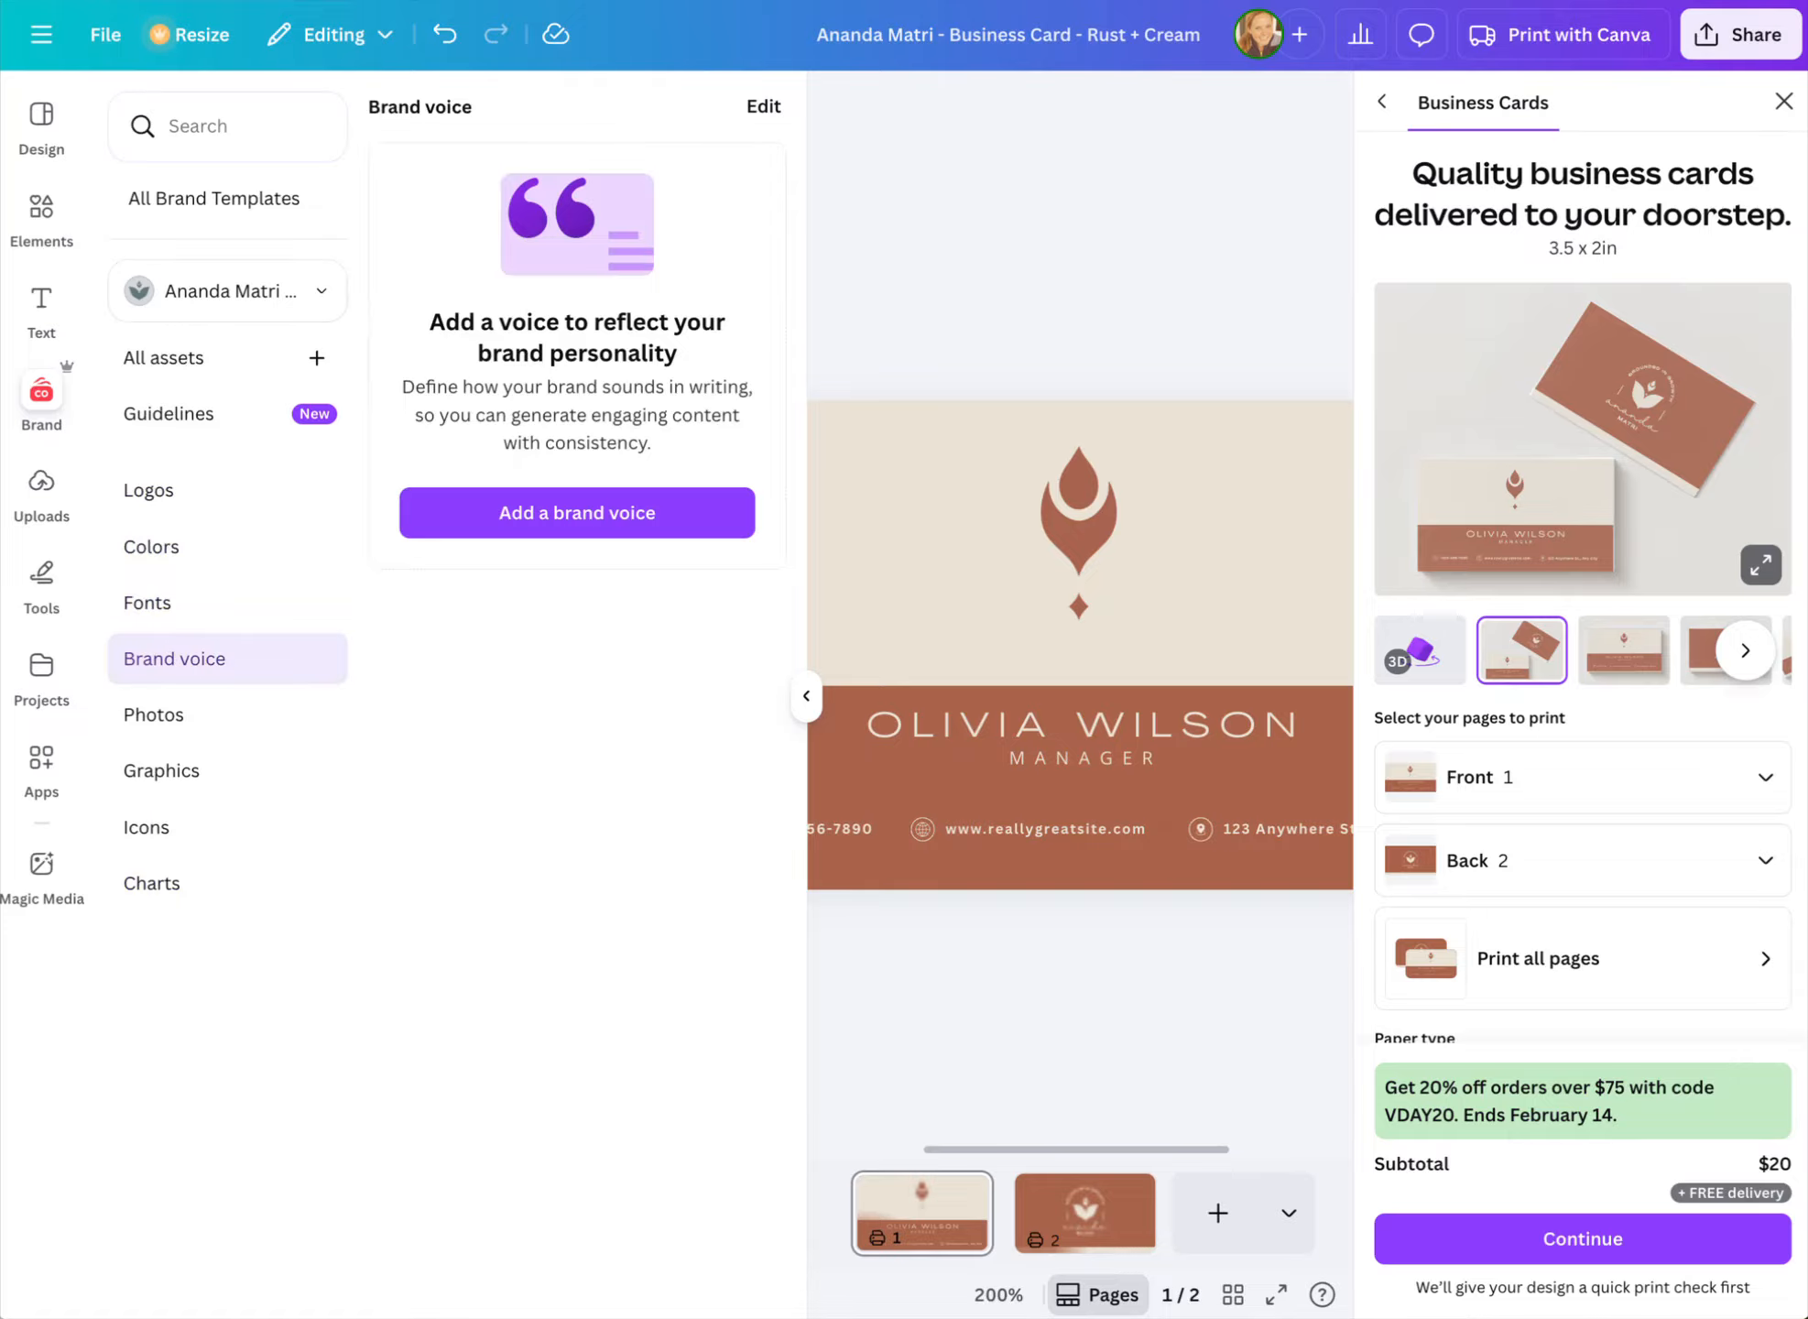
Return to the Canva home page and look over the recent designs
click(41, 34)
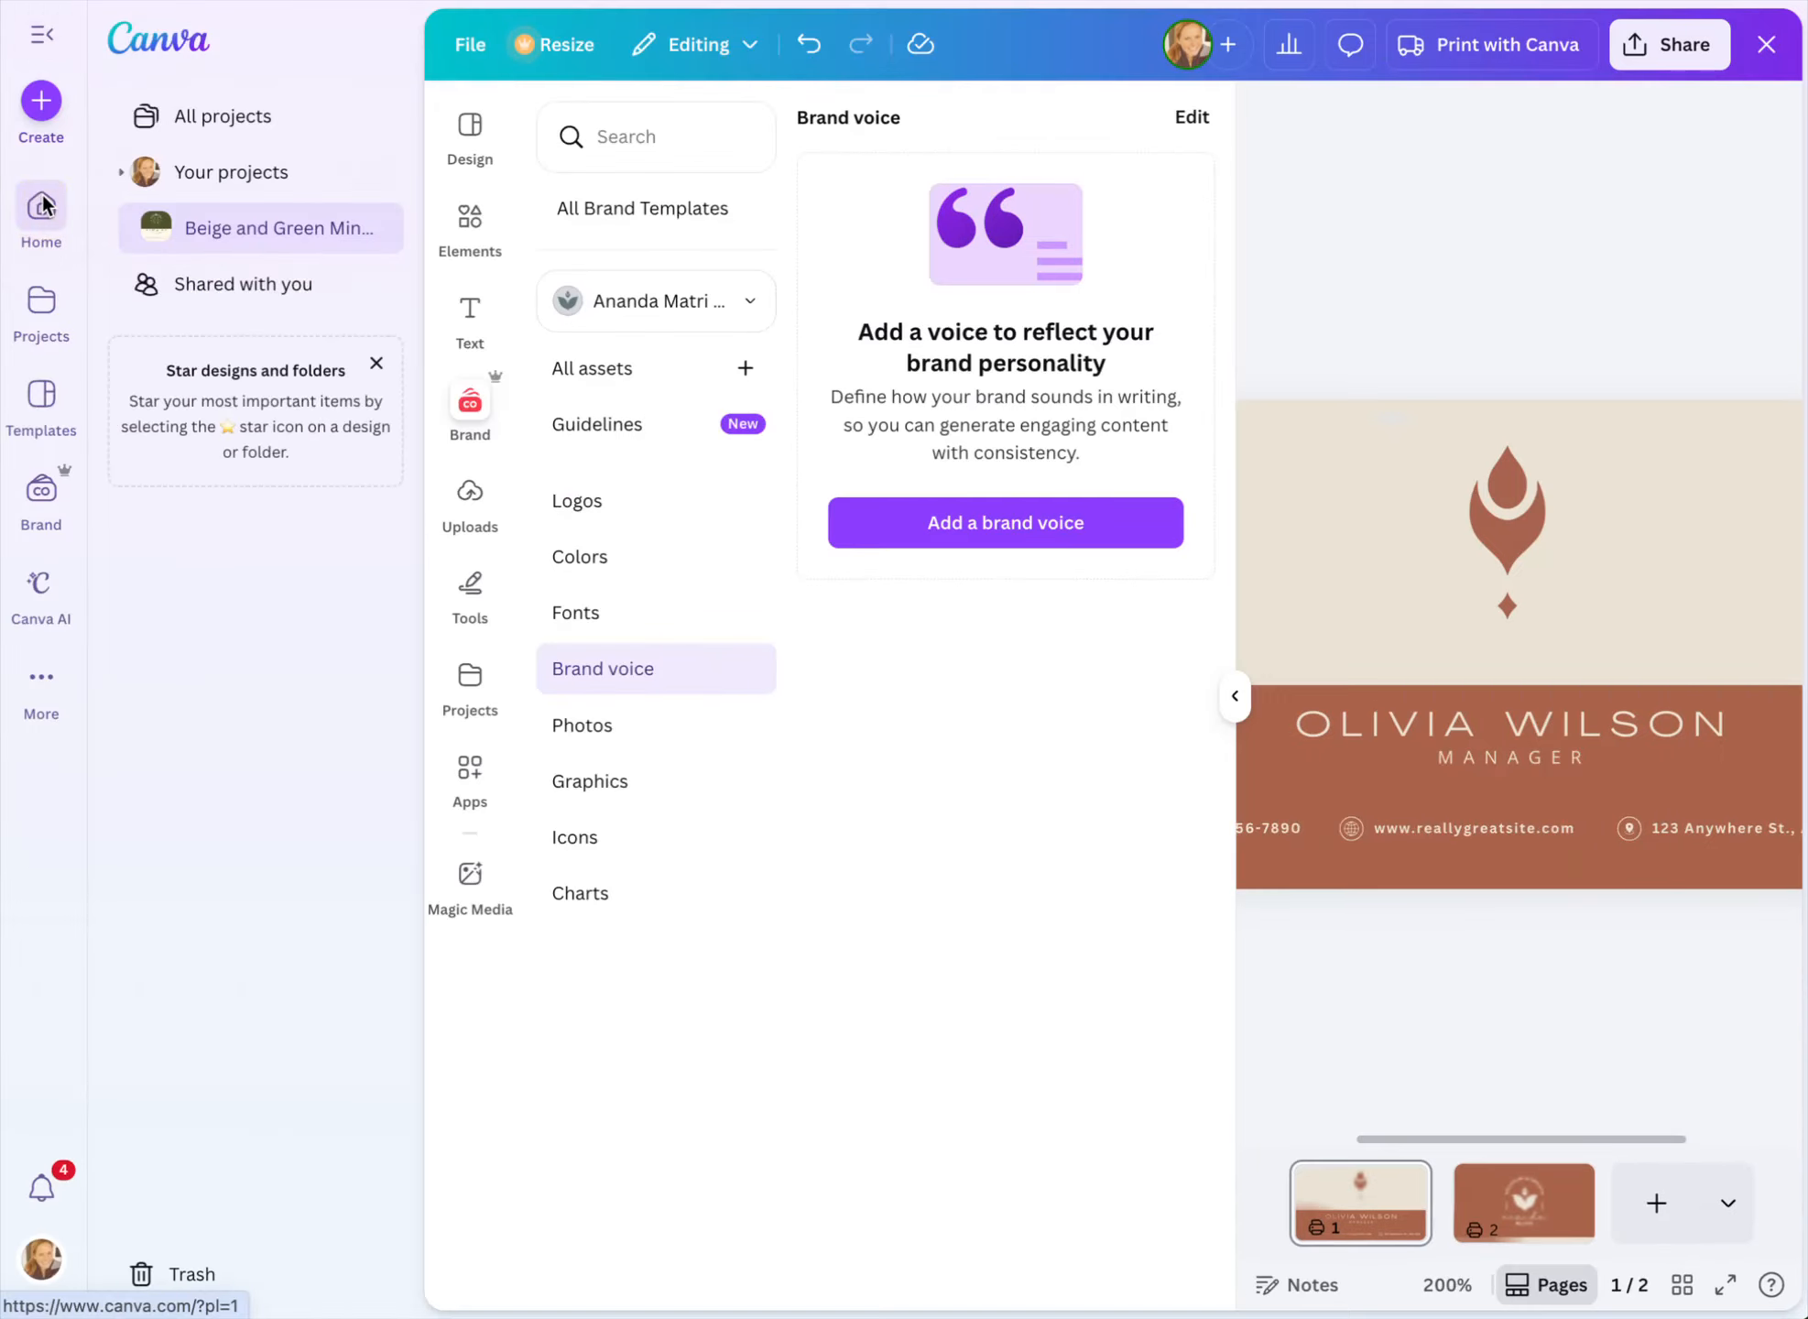
click(43, 229)
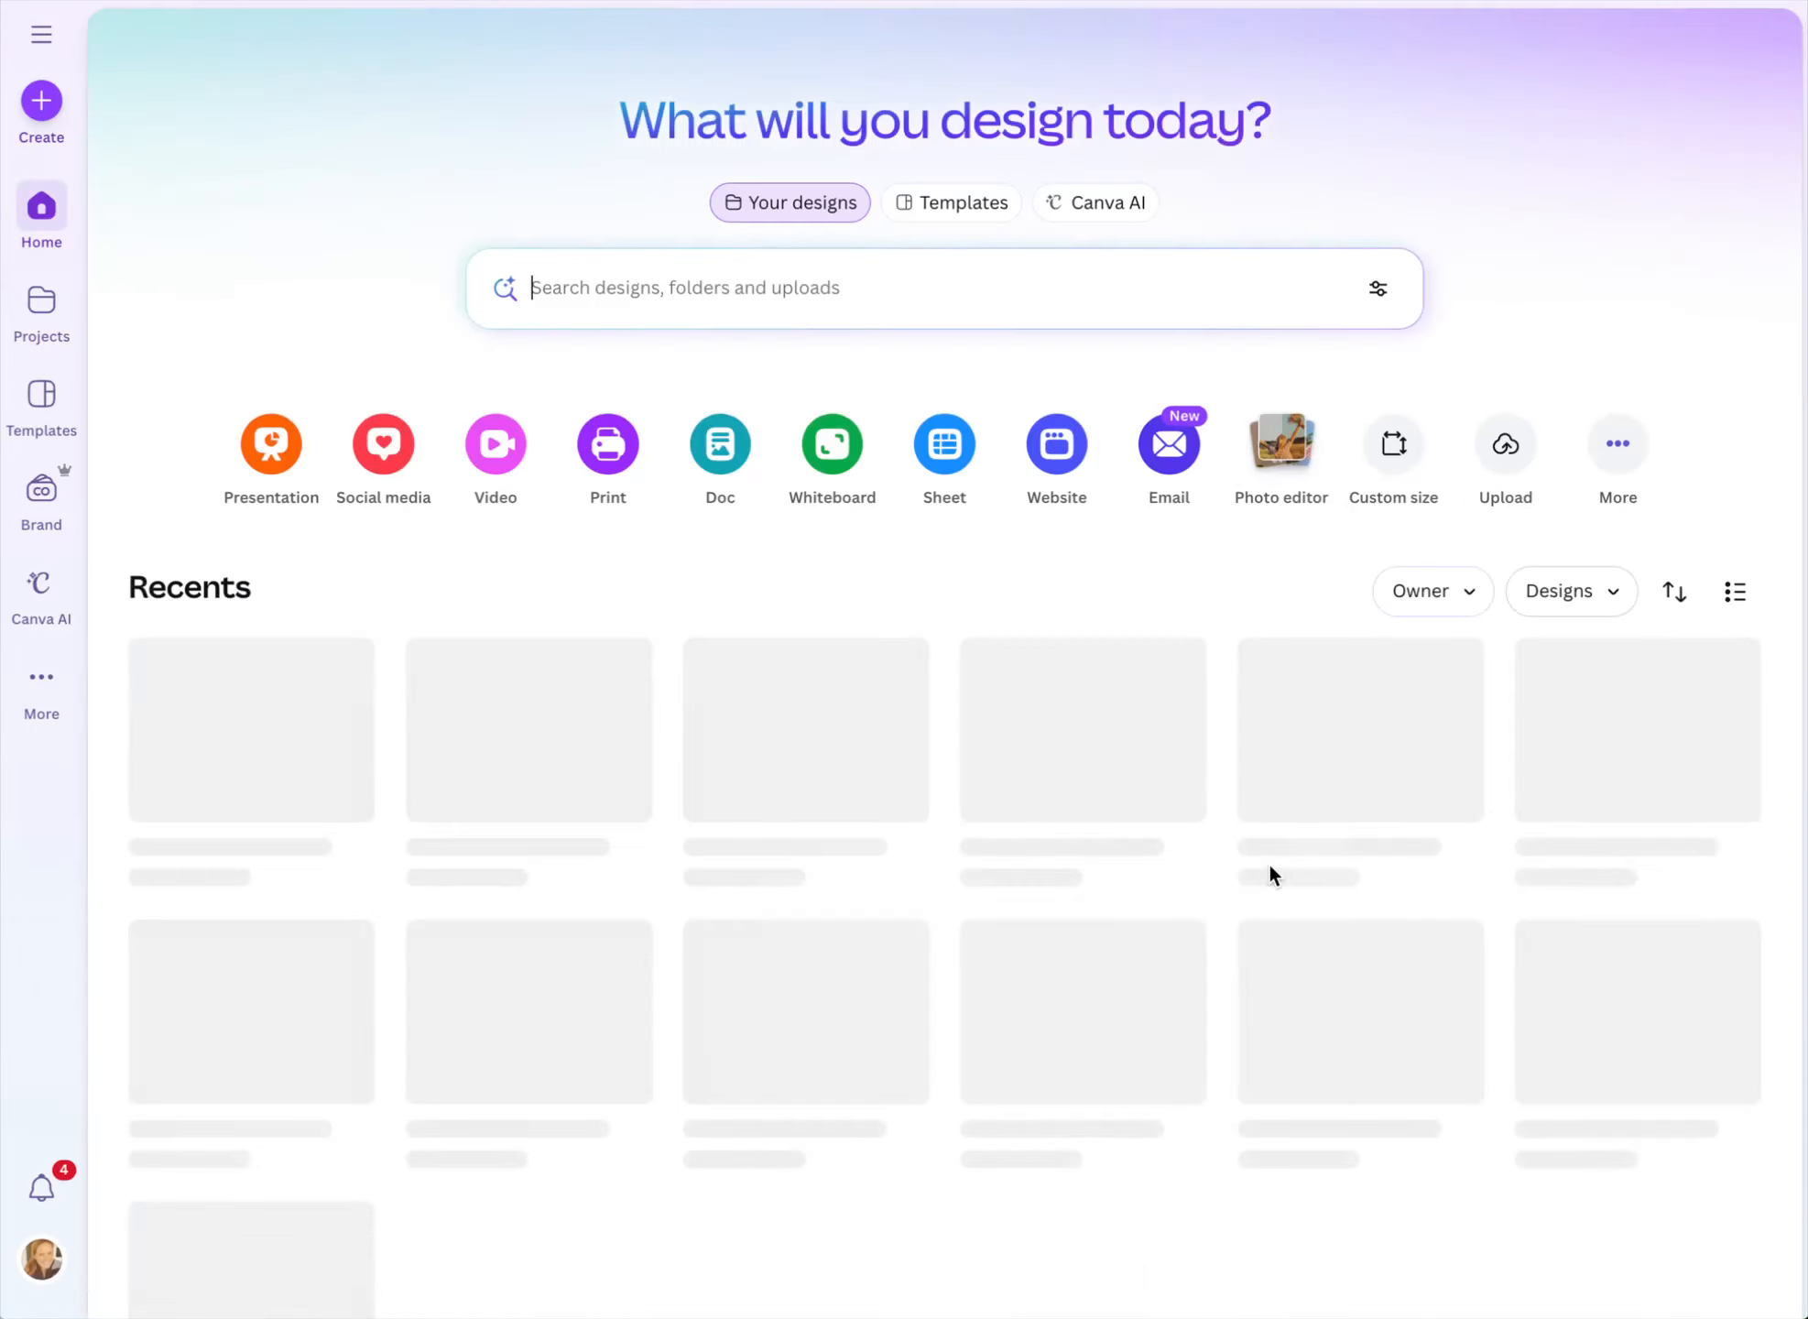
scroll(1268, 866, down, 1)
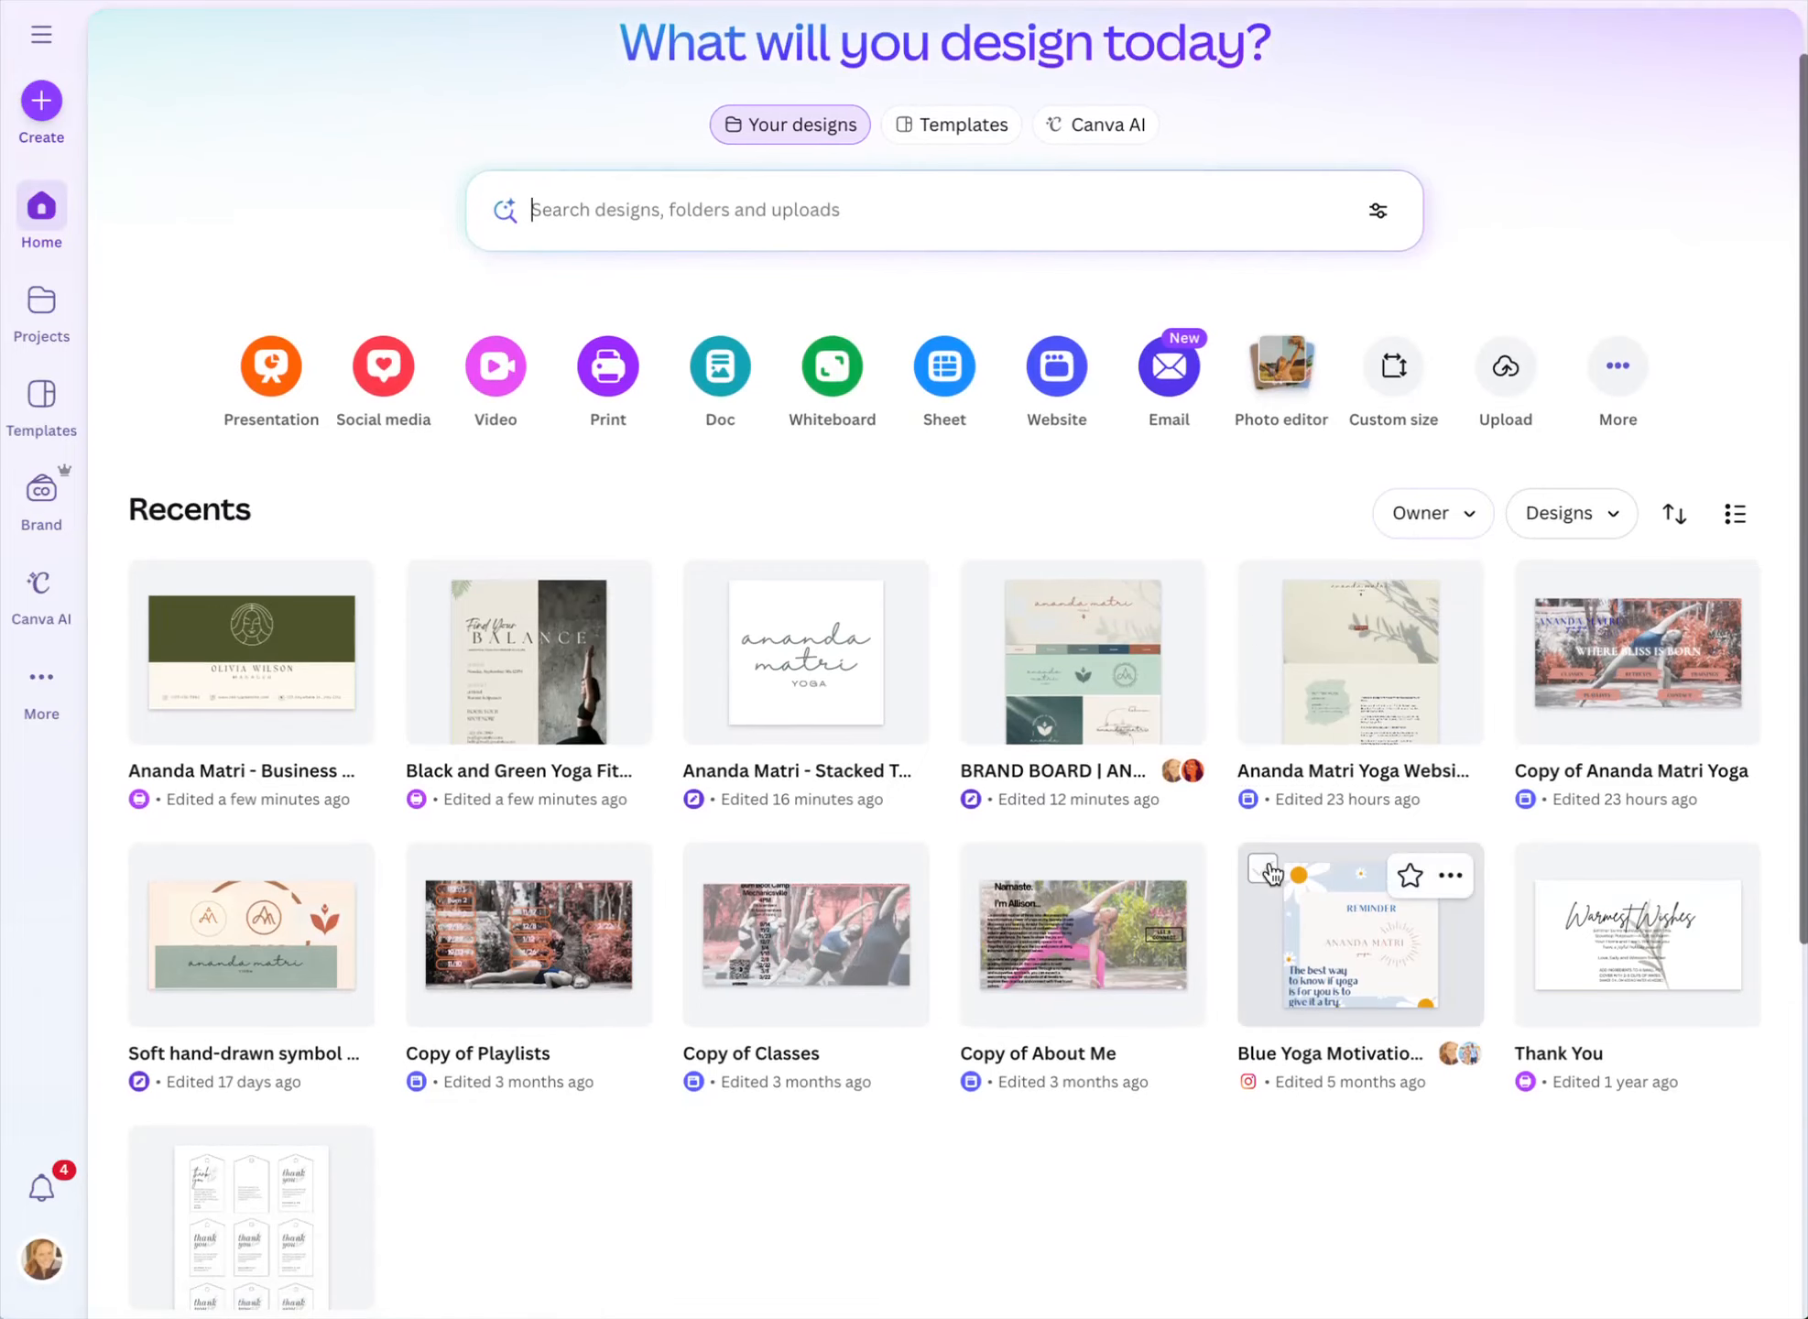
scroll(261, 661, down, 3)
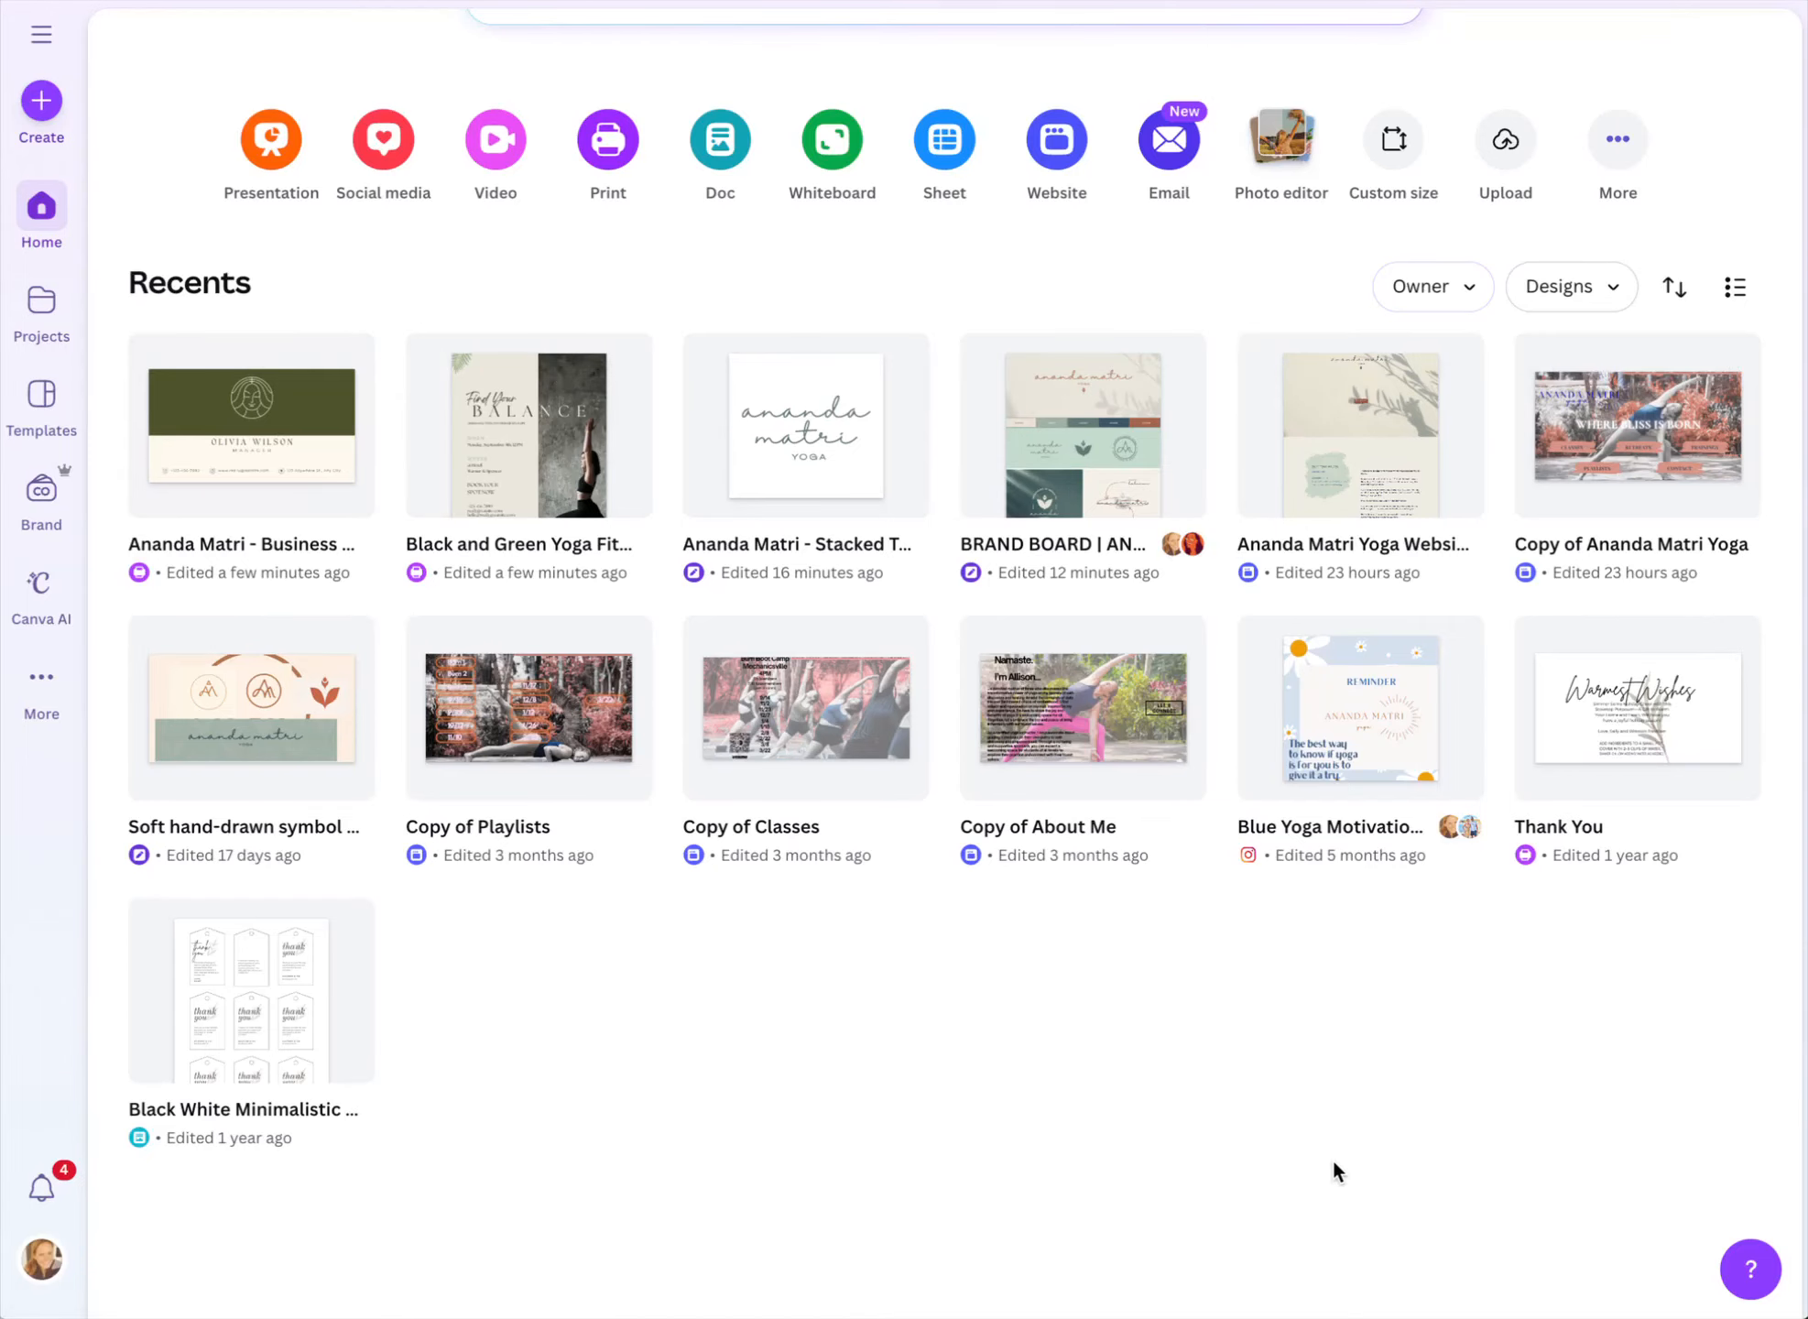
scroll(776, 609, up, 1)
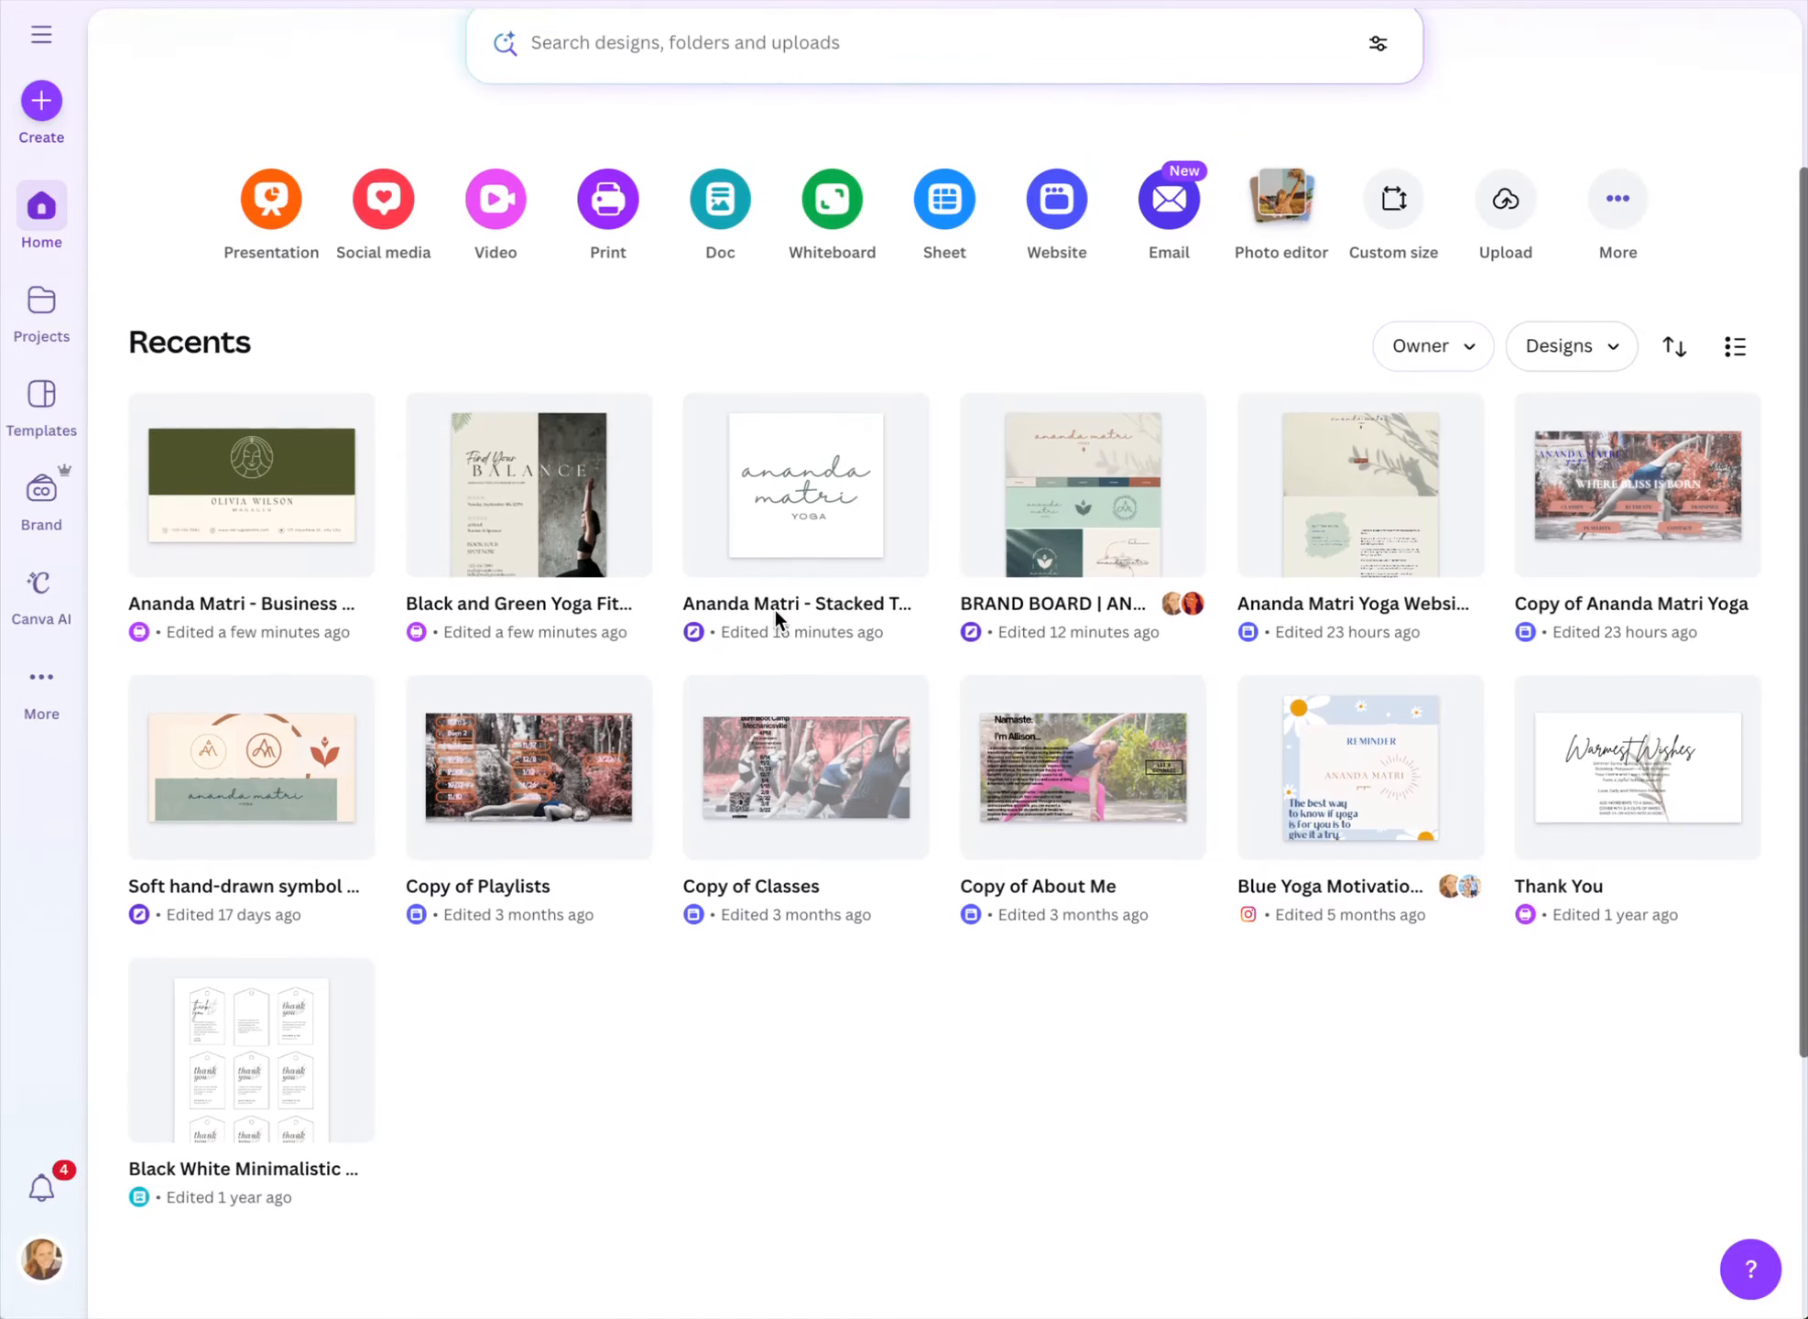
scroll(1183, 1095, up, 2)
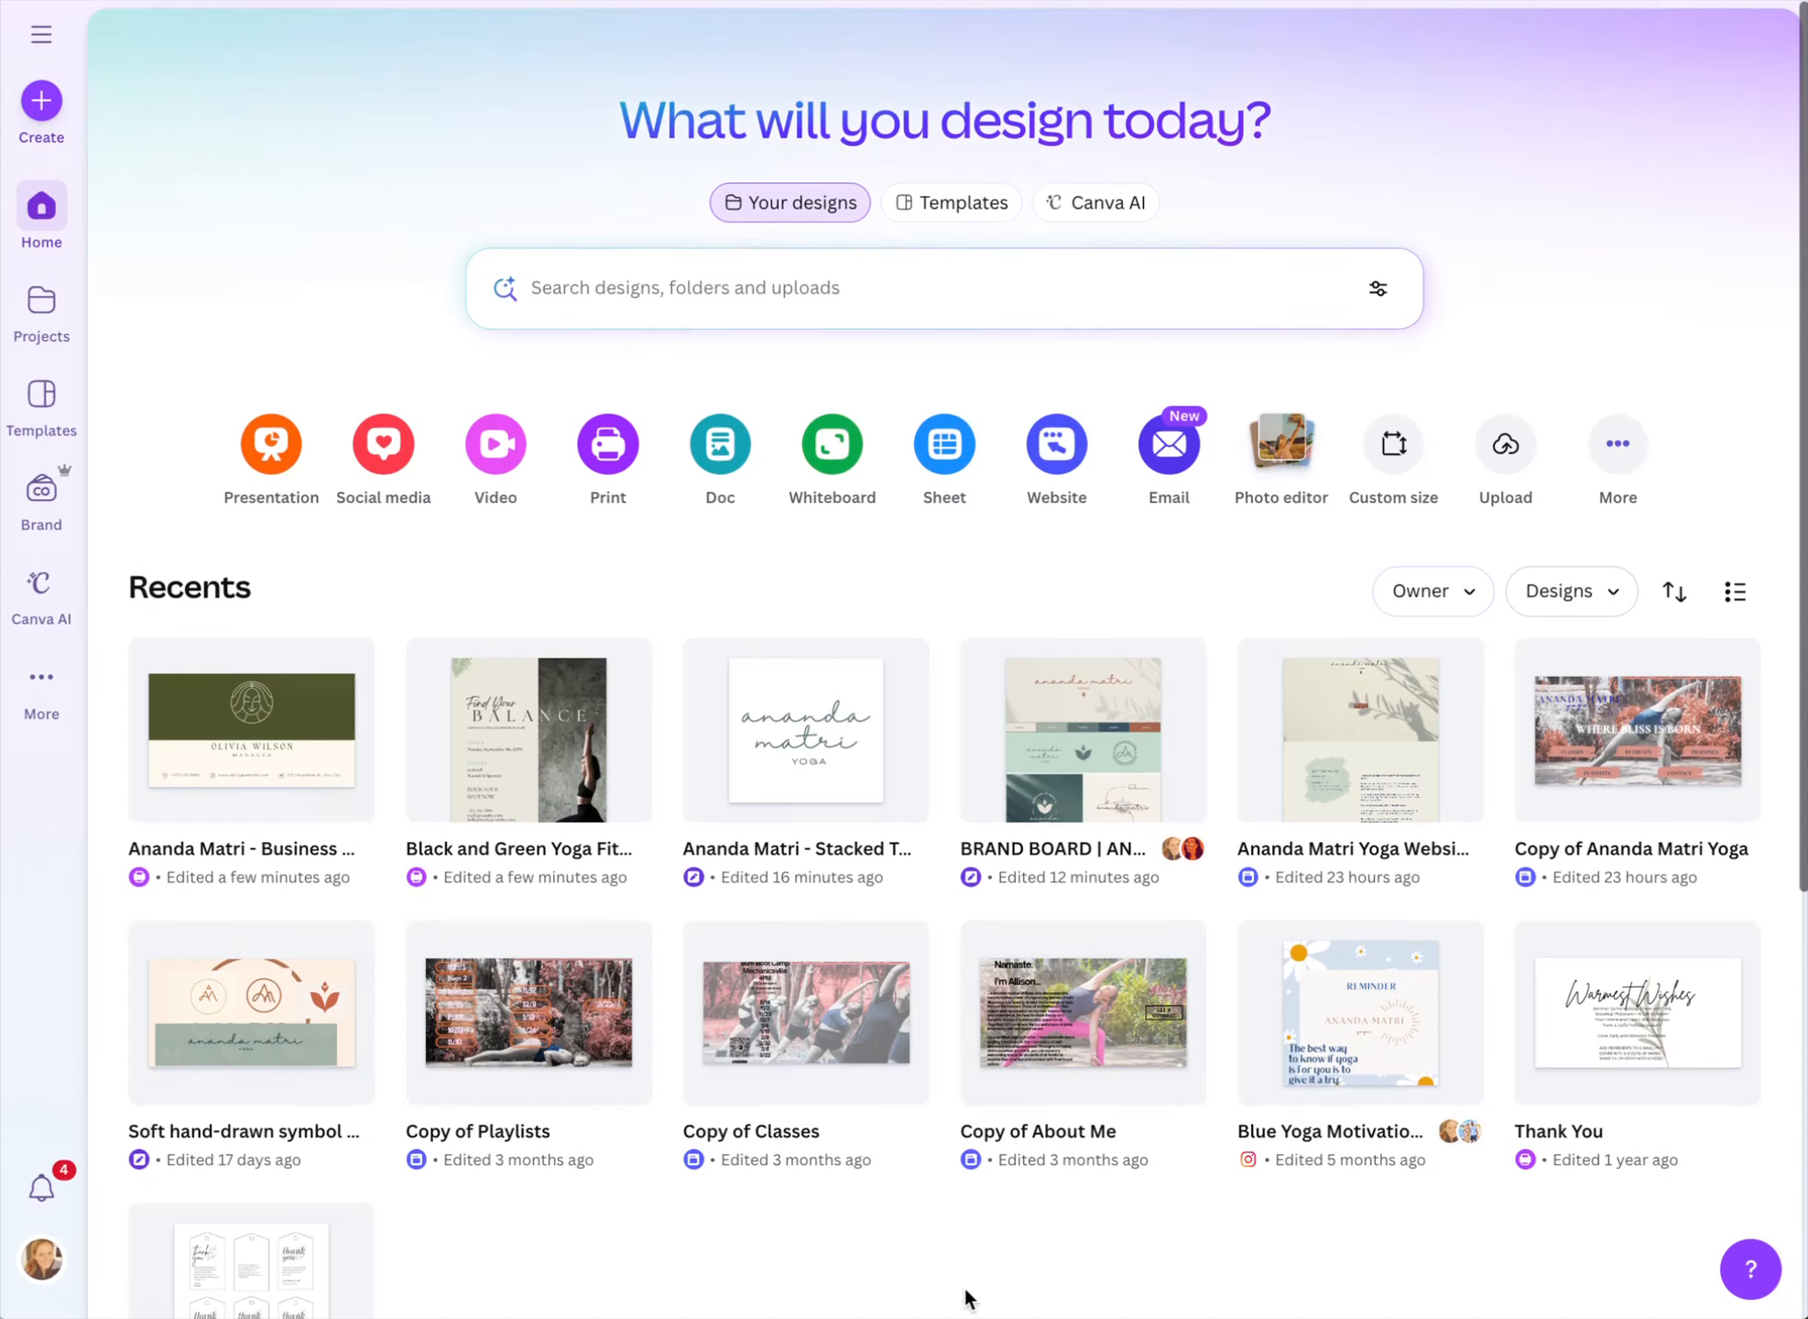